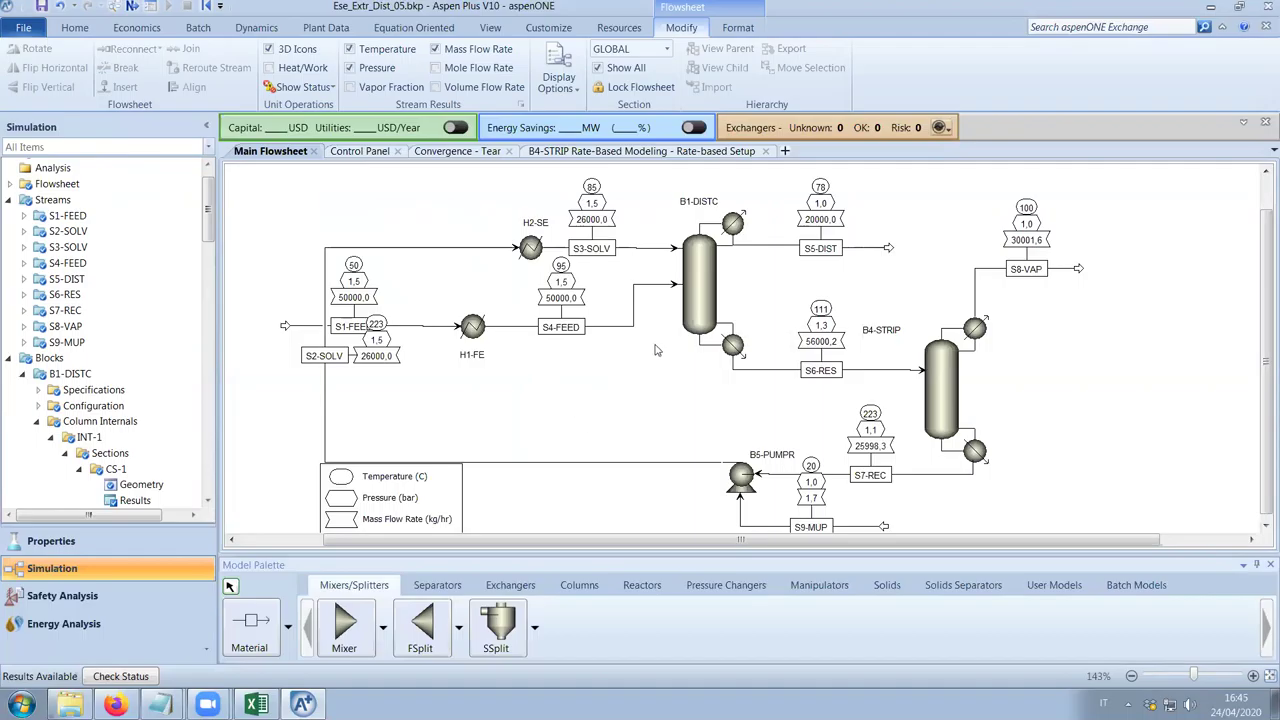
Collapse B1-DISTC's Column Internals and Rate-Based Modeling folders and the B4-STRIP block in the simulation tree
{"action": "left_click", "coordinate": [603, 153]}
{"action": "left_click_drag", "start_coordinate": [208, 340], "coordinate": [207, 247]}
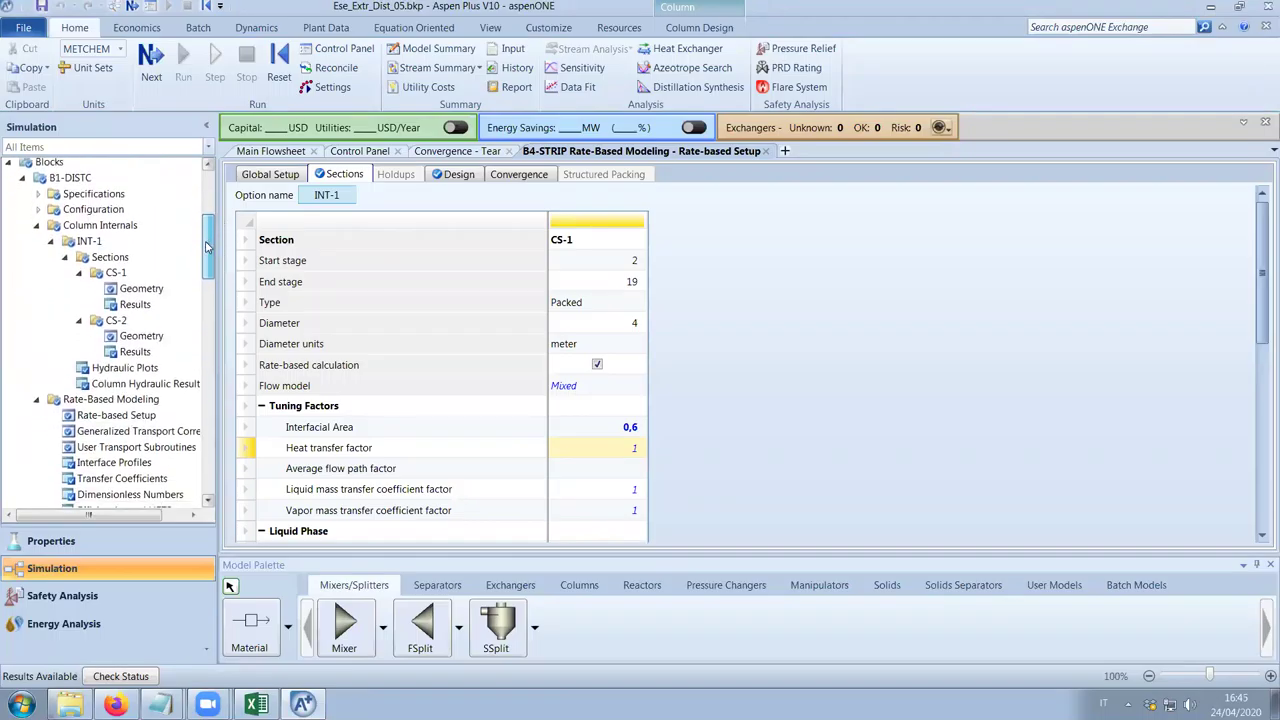
{"action": "left_click", "coordinate": [37, 225]}
{"action": "left_click", "coordinate": [37, 241]}
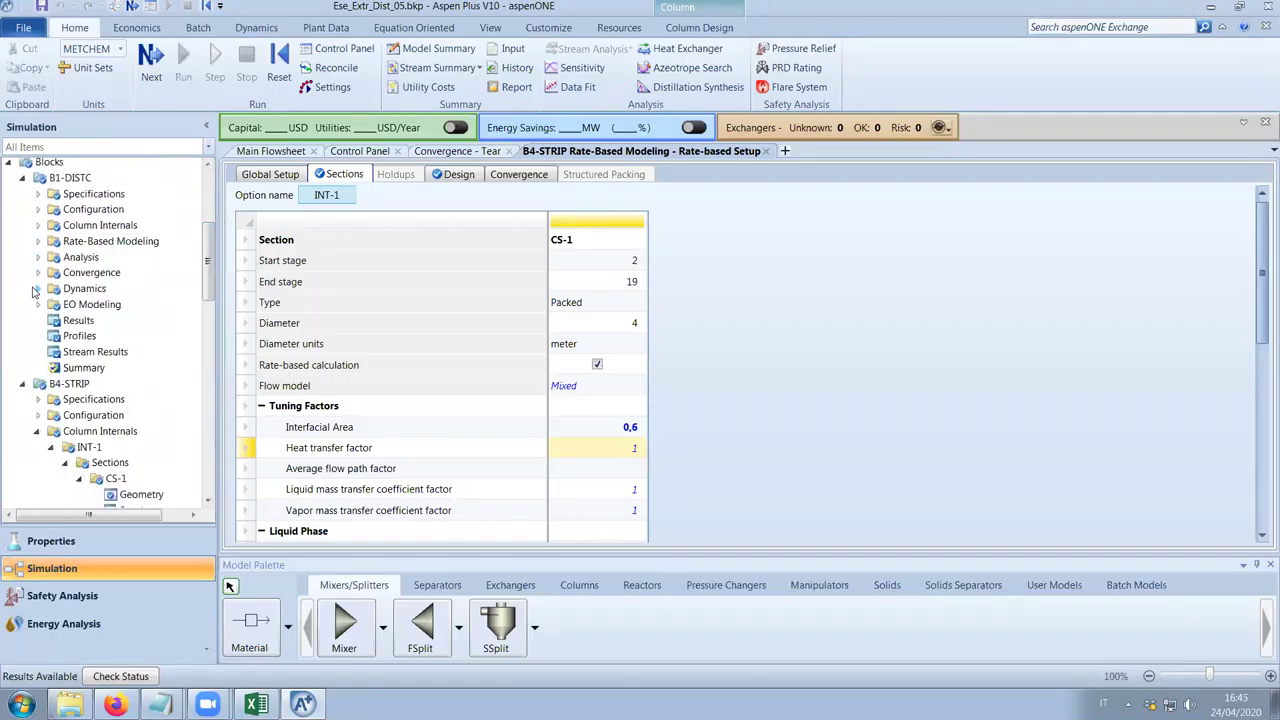
{"action": "left_click", "coordinate": [22, 384]}
{"action": "scroll", "coordinate": [26, 395], "scroll_direction": "down", "scroll_amount": 2}
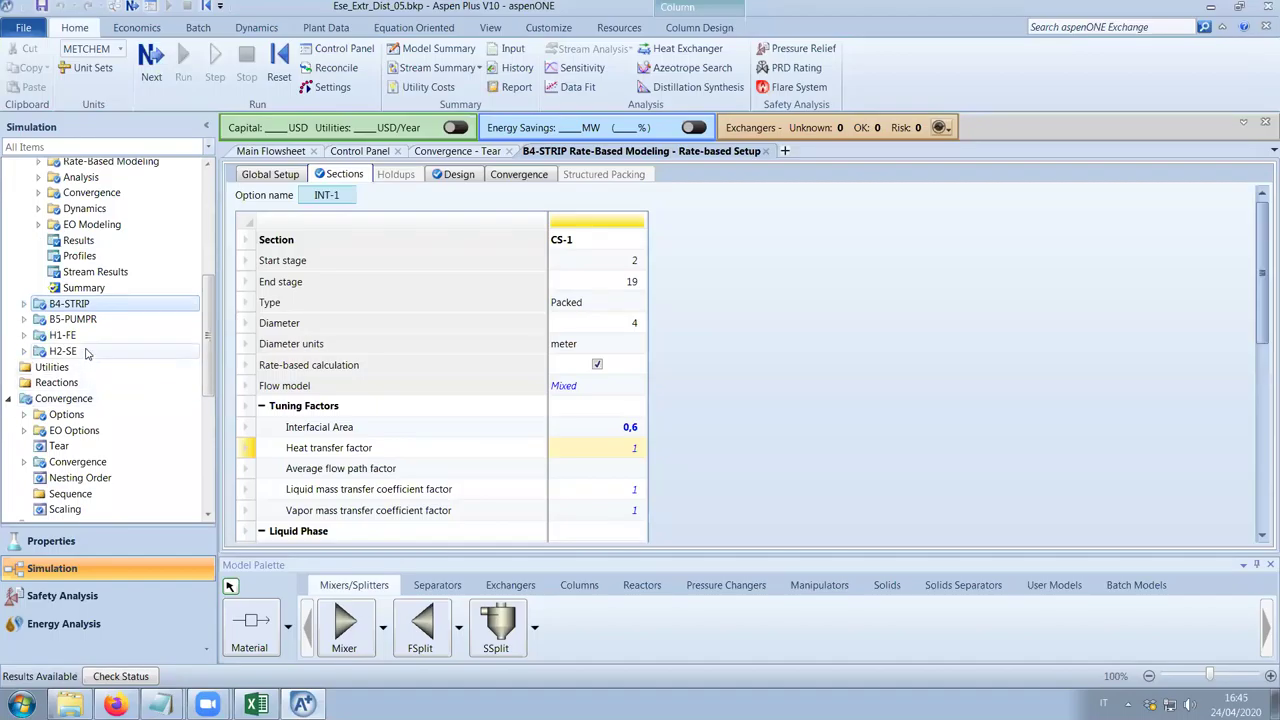
Create heat curve 1 for the heater block H1-FE, keeping the default setup
{"action": "double_click", "coordinate": [55, 336]}
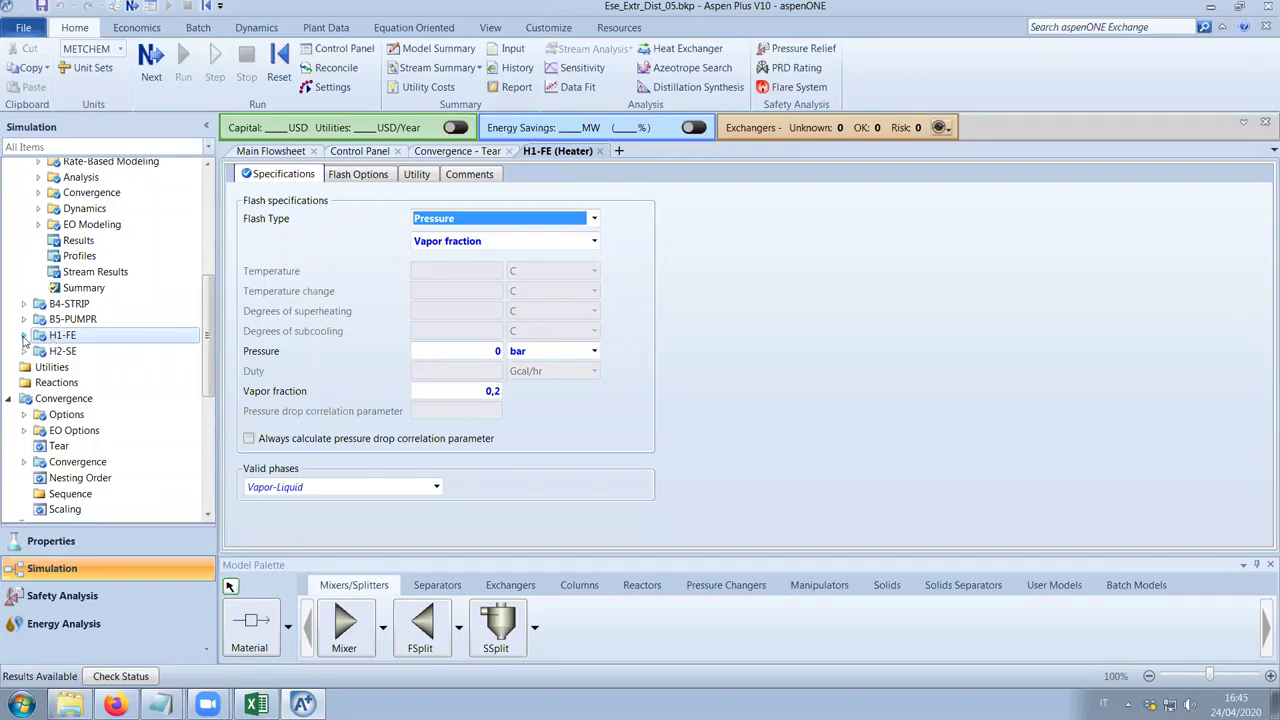
{"action": "left_click", "coordinate": [22, 335]}
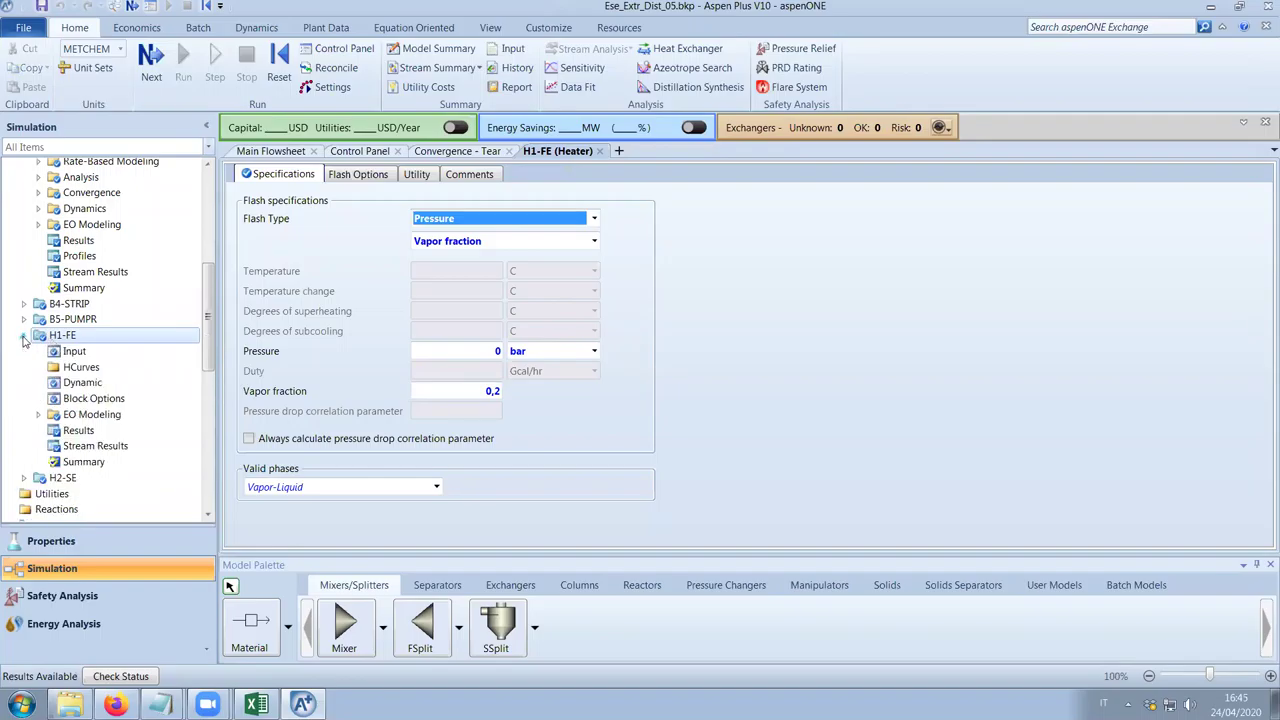
{"action": "left_click", "coordinate": [80, 369]}
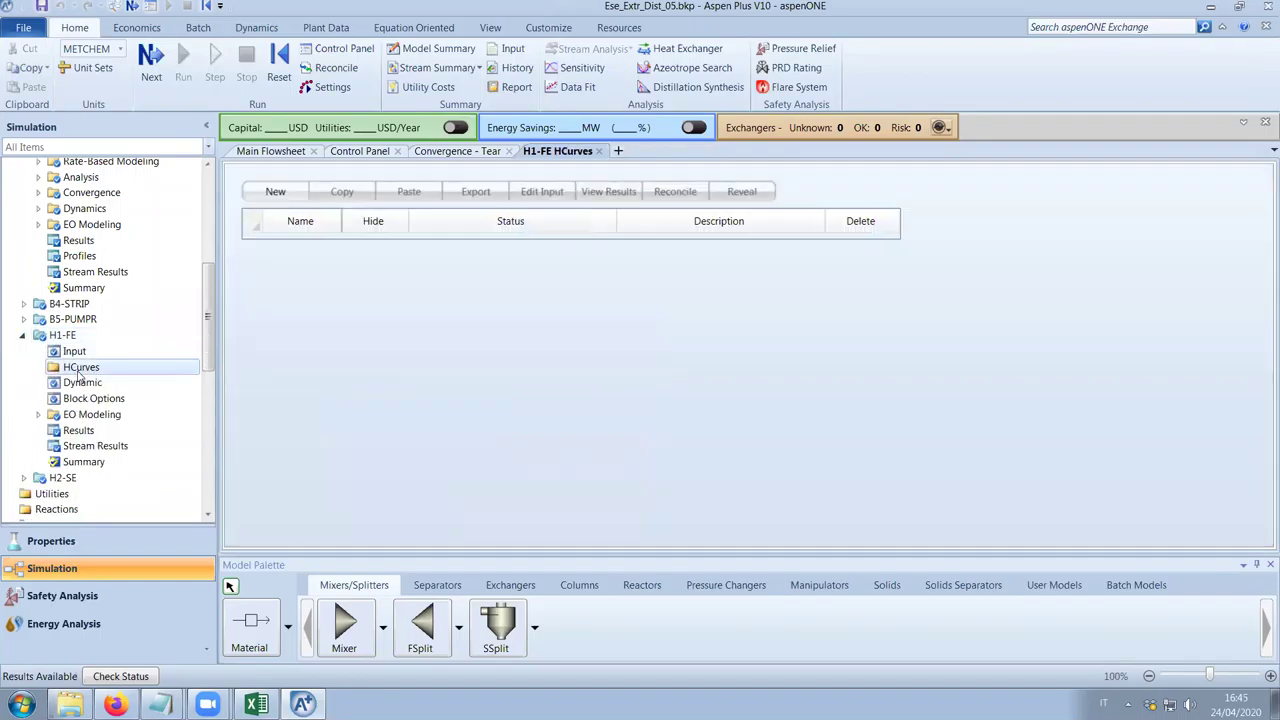
{"action": "left_click", "coordinate": [275, 191]}
{"action": "left_click", "coordinate": [602, 377]}
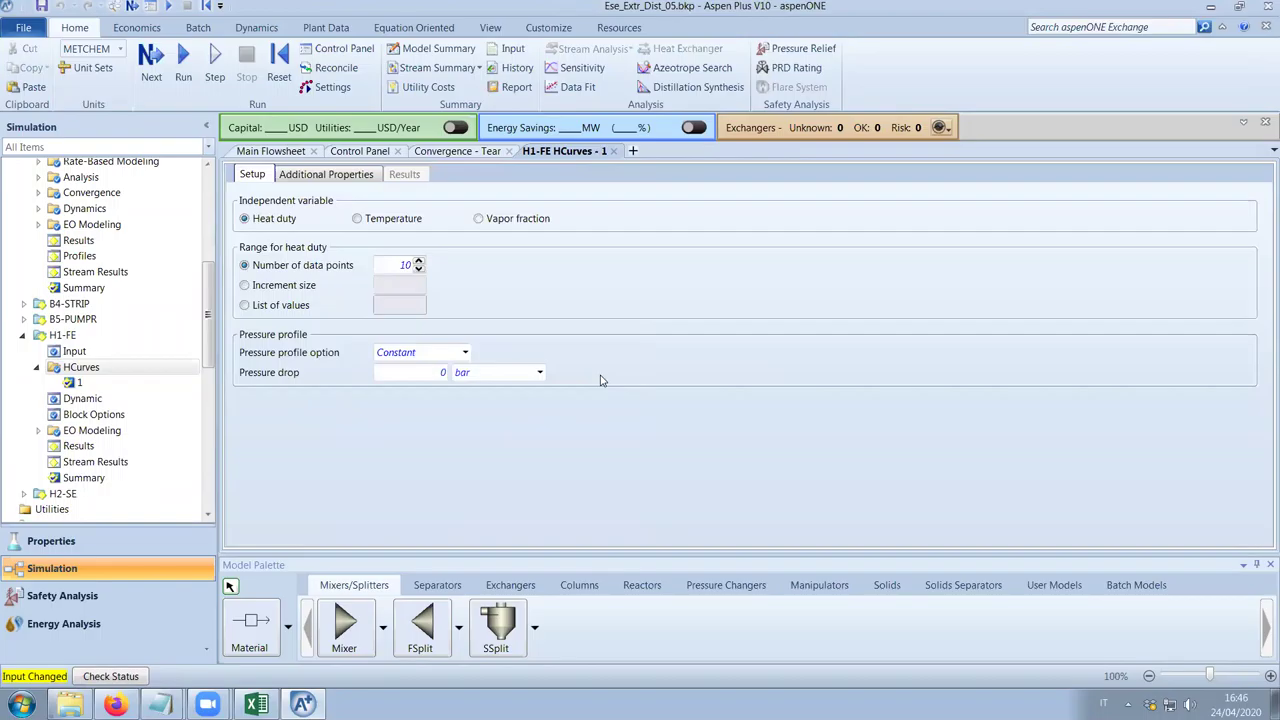
Create heat curve 1 for the heater block H2-SE with the default setup
{"action": "left_click_drag", "start_coordinate": [206, 349], "coordinate": [210, 378]}
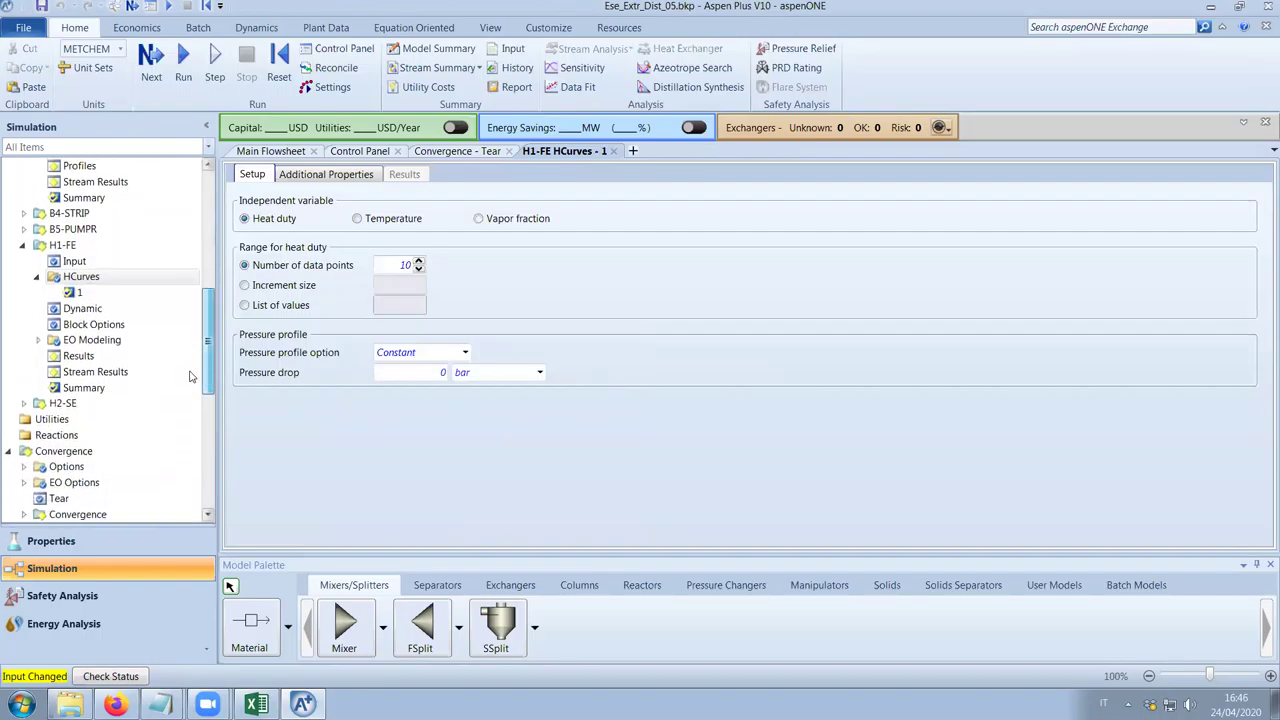
{"action": "left_click", "coordinate": [23, 403]}
{"action": "scroll", "coordinate": [145, 411], "scroll_direction": "down", "scroll_amount": 1}
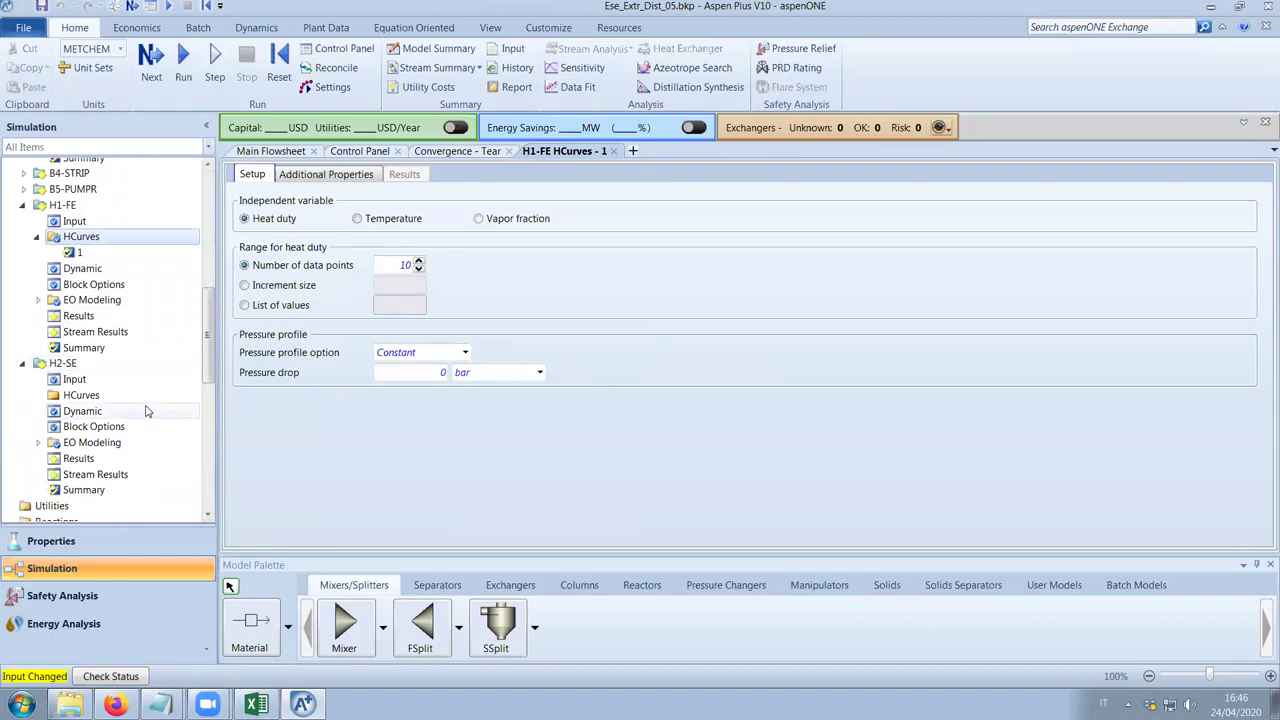
{"action": "left_click", "coordinate": [90, 396]}
{"action": "left_click", "coordinate": [275, 193]}
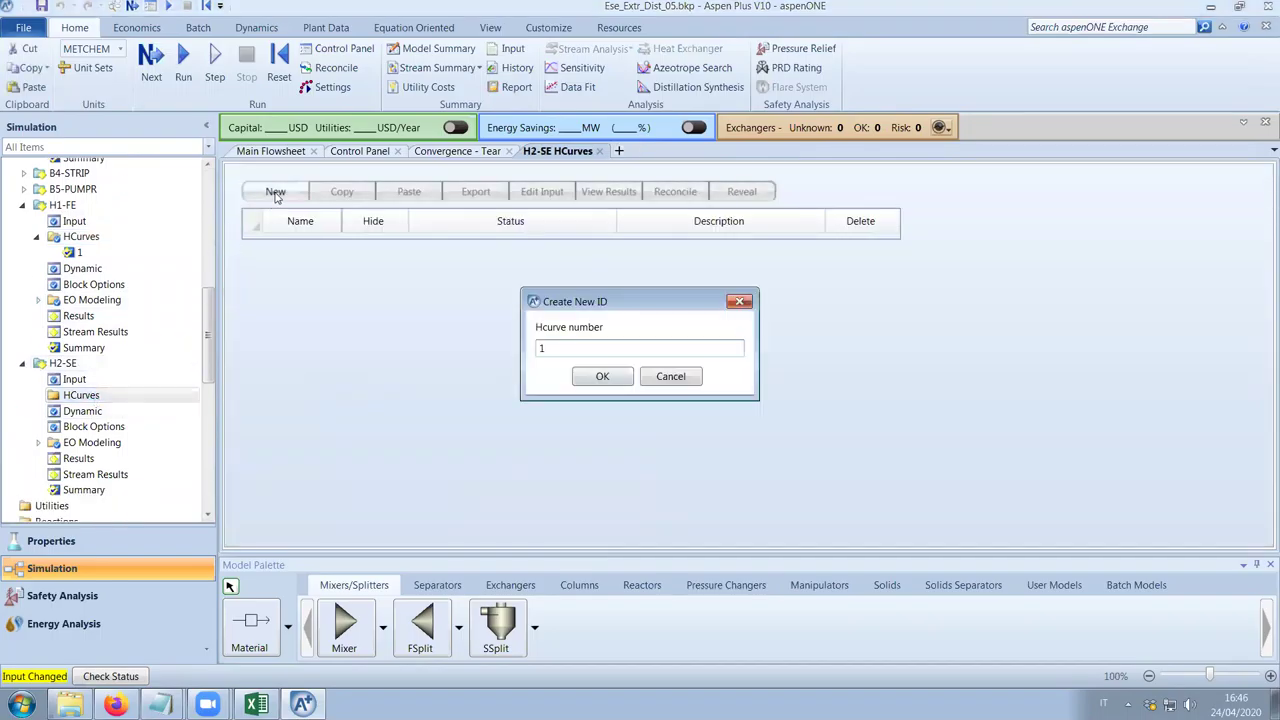
{"action": "left_click", "coordinate": [602, 378]}
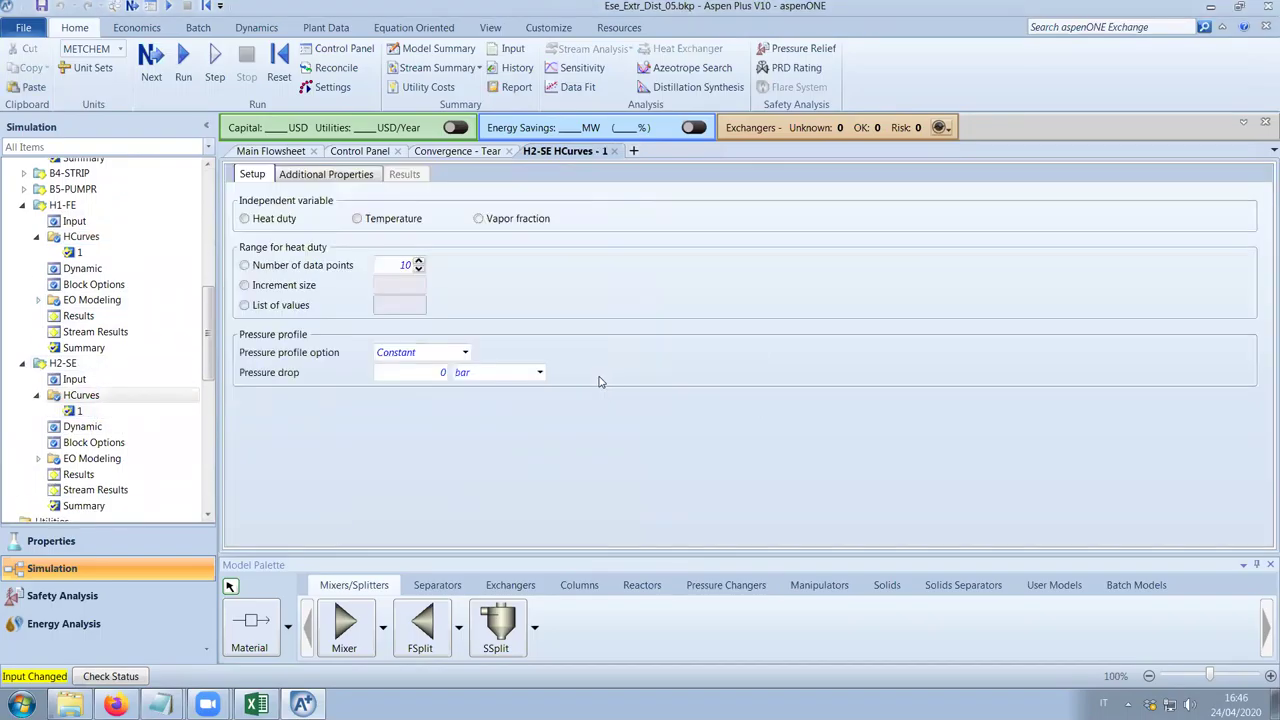
Add condenser heat curve 1 to the configuration of column B1-DISTC
{"action": "scroll", "coordinate": [208, 393], "scroll_direction": "down", "scroll_amount": 3}
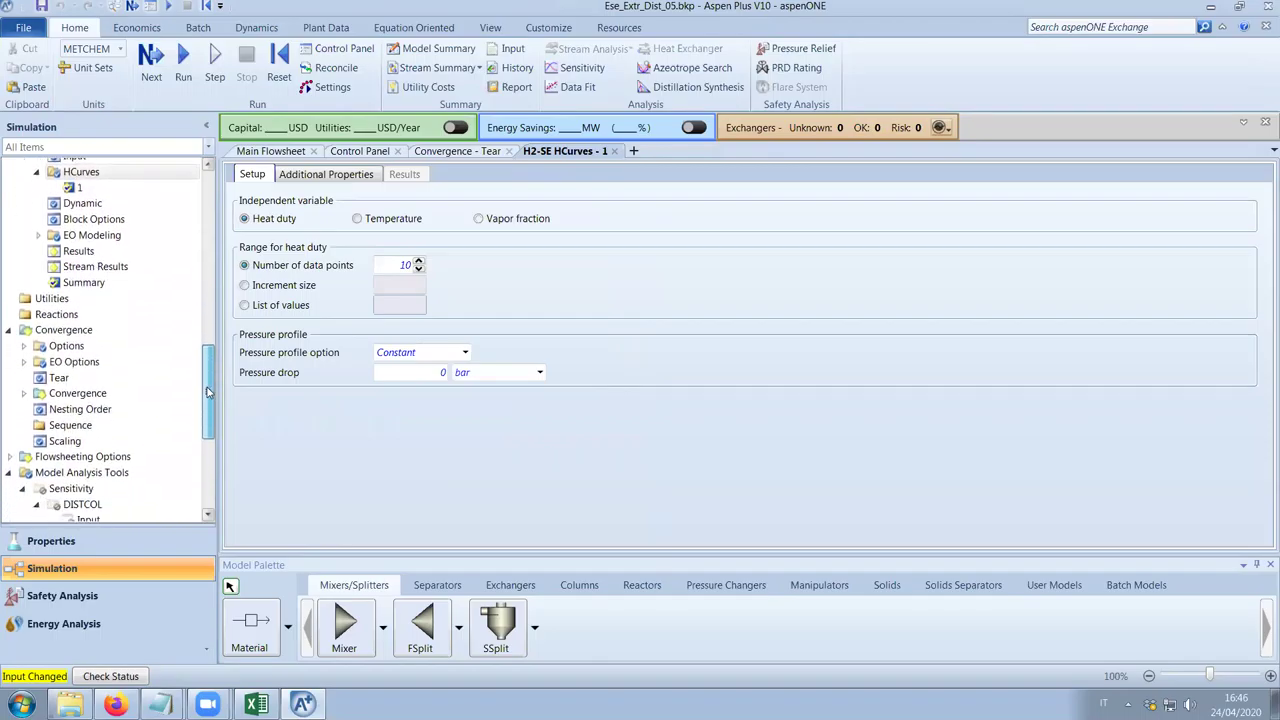
{"action": "left_click_drag", "start_coordinate": [208, 391], "coordinate": [207, 283]}
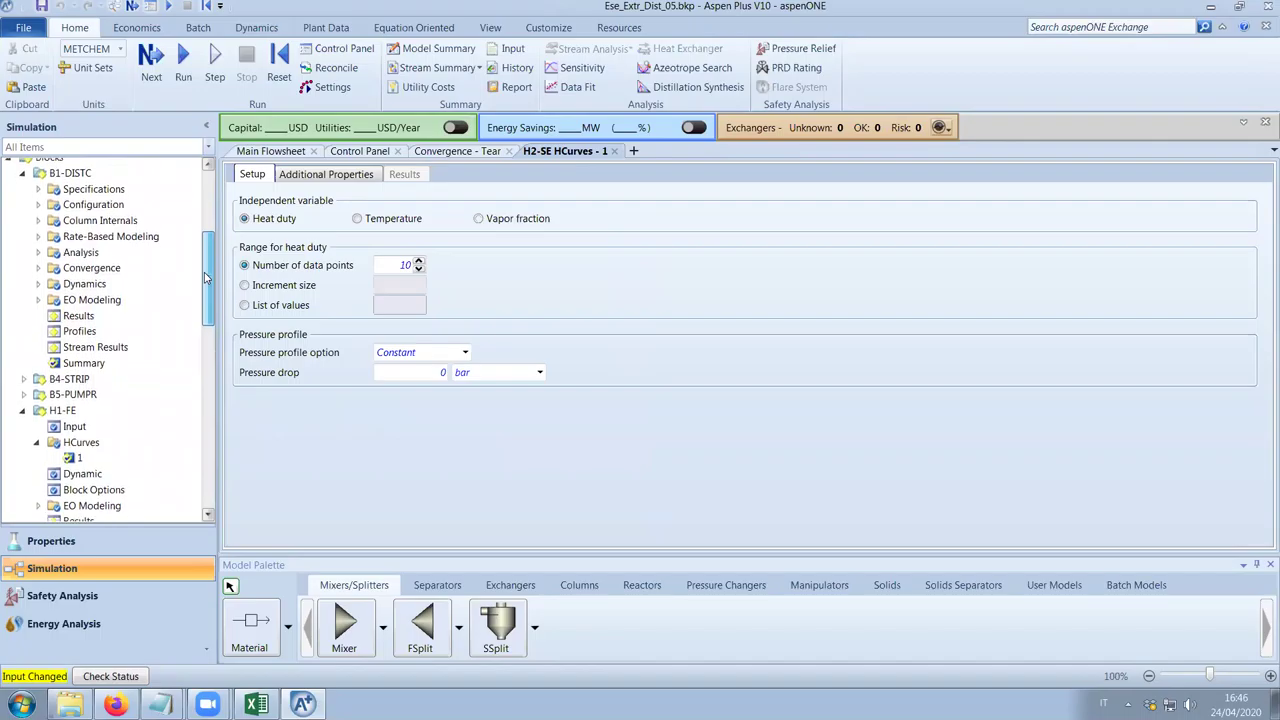
{"action": "left_click", "coordinate": [37, 205]}
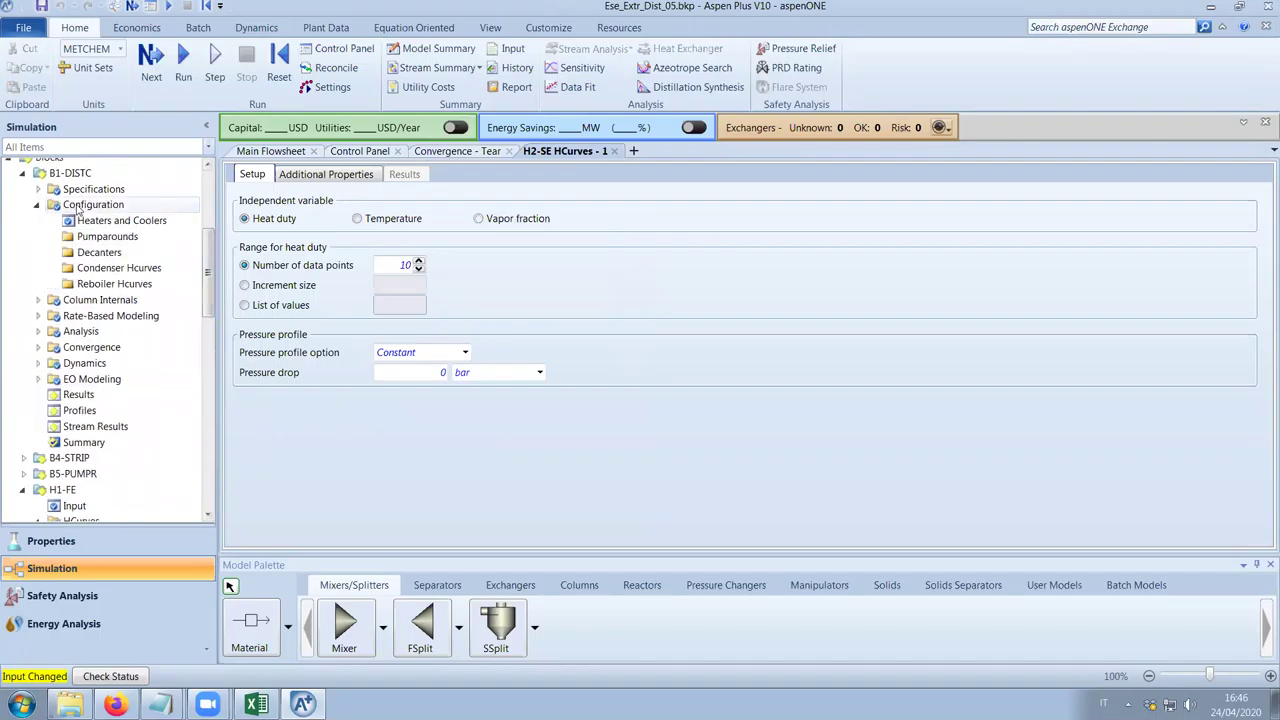
{"action": "left_click", "coordinate": [108, 269]}
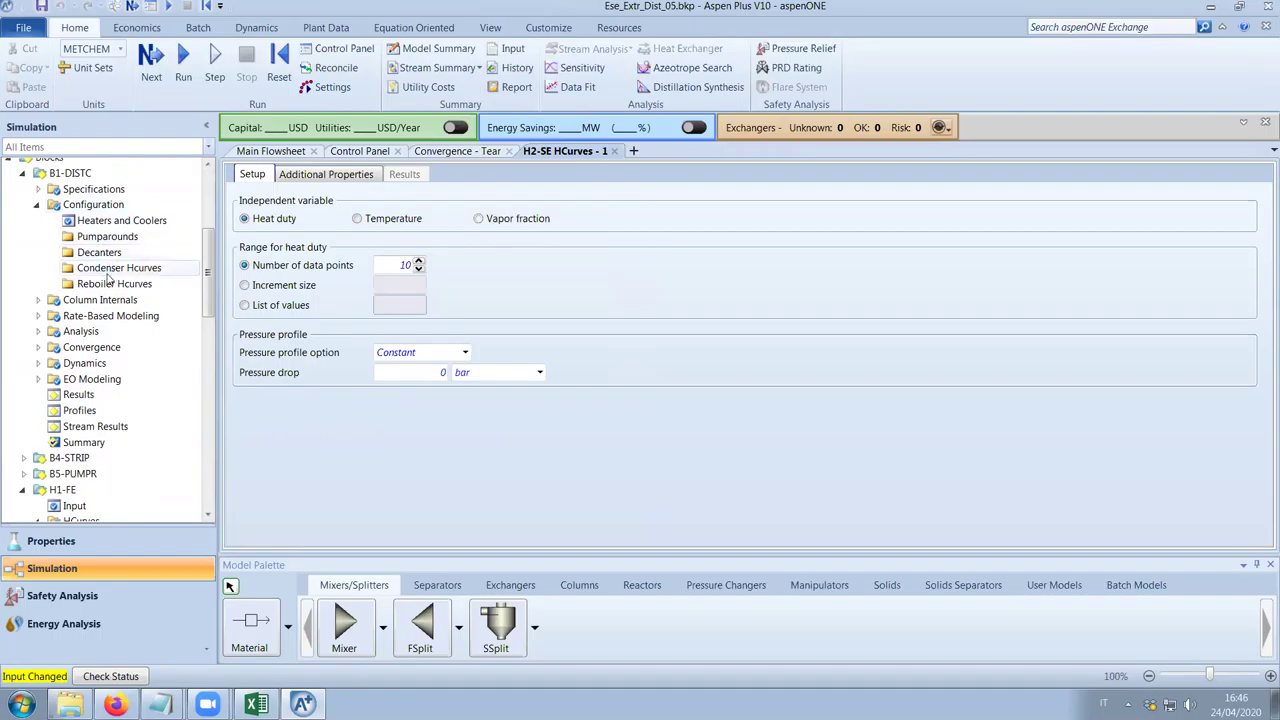
{"action": "left_click", "coordinate": [283, 203]}
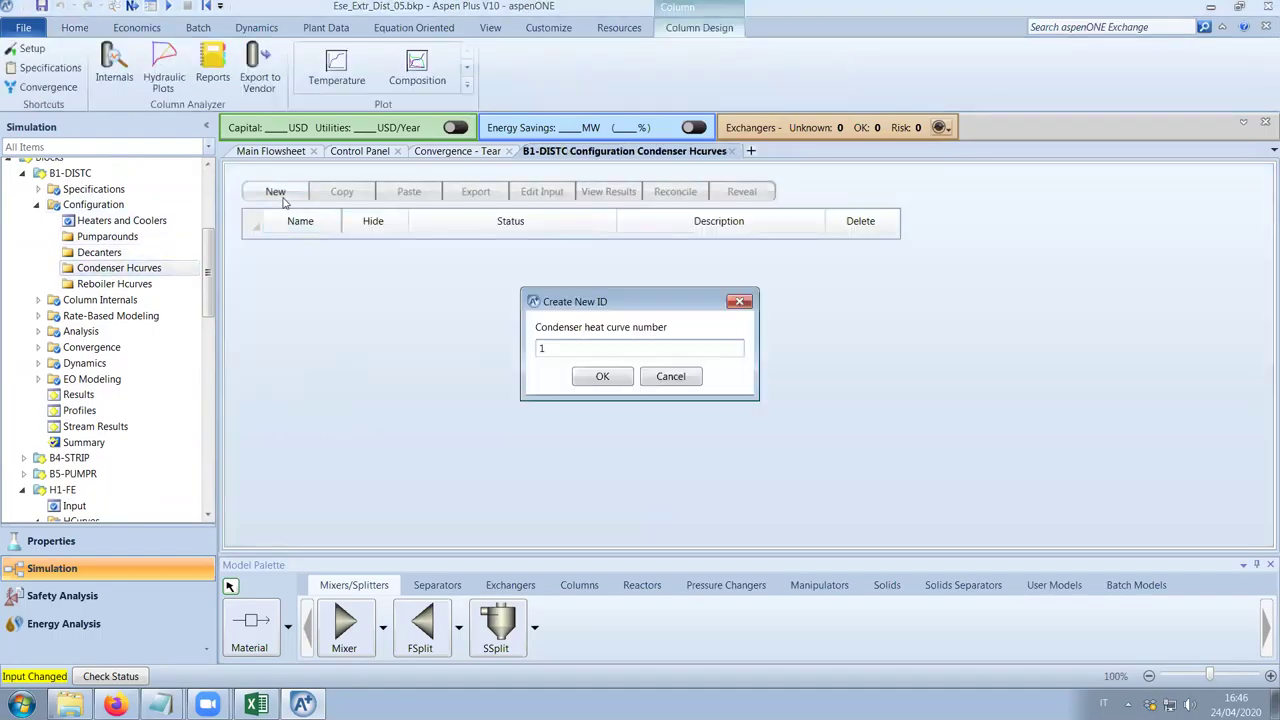
{"action": "left_click", "coordinate": [597, 383]}
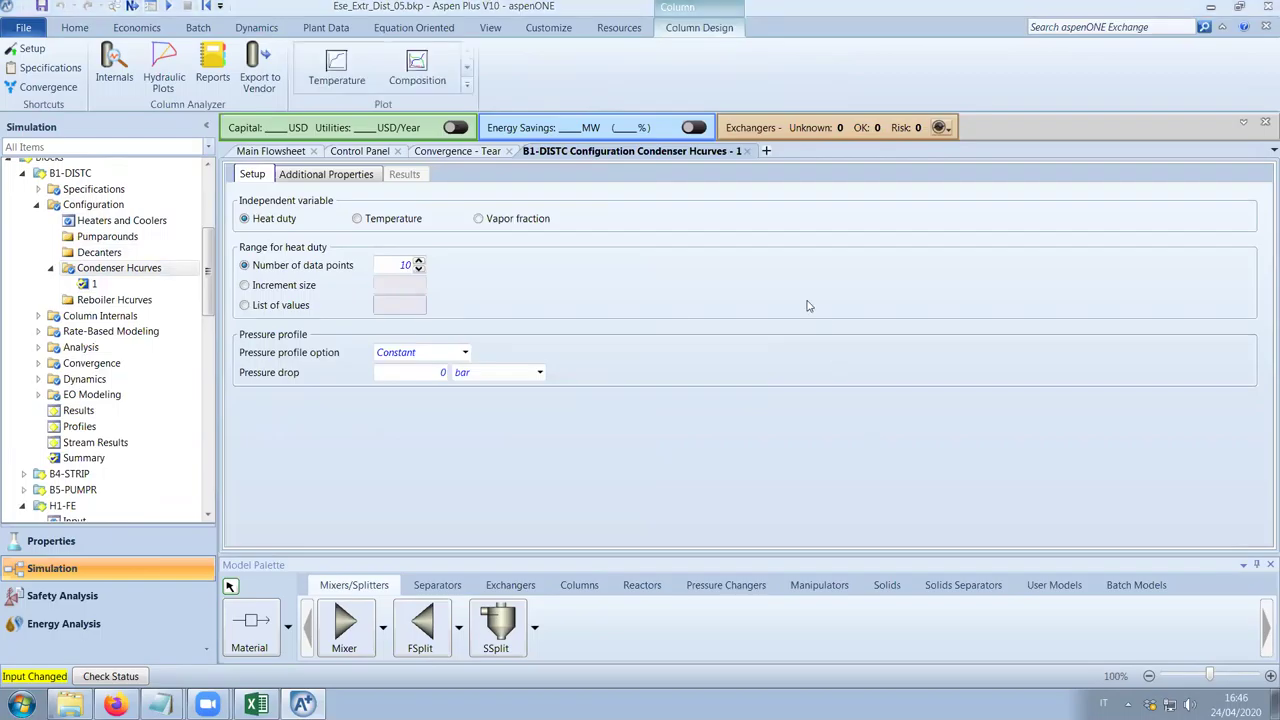
Add reboiler heat curve 1 to the configuration of column B1-DISTC
{"action": "left_click", "coordinate": [66, 301]}
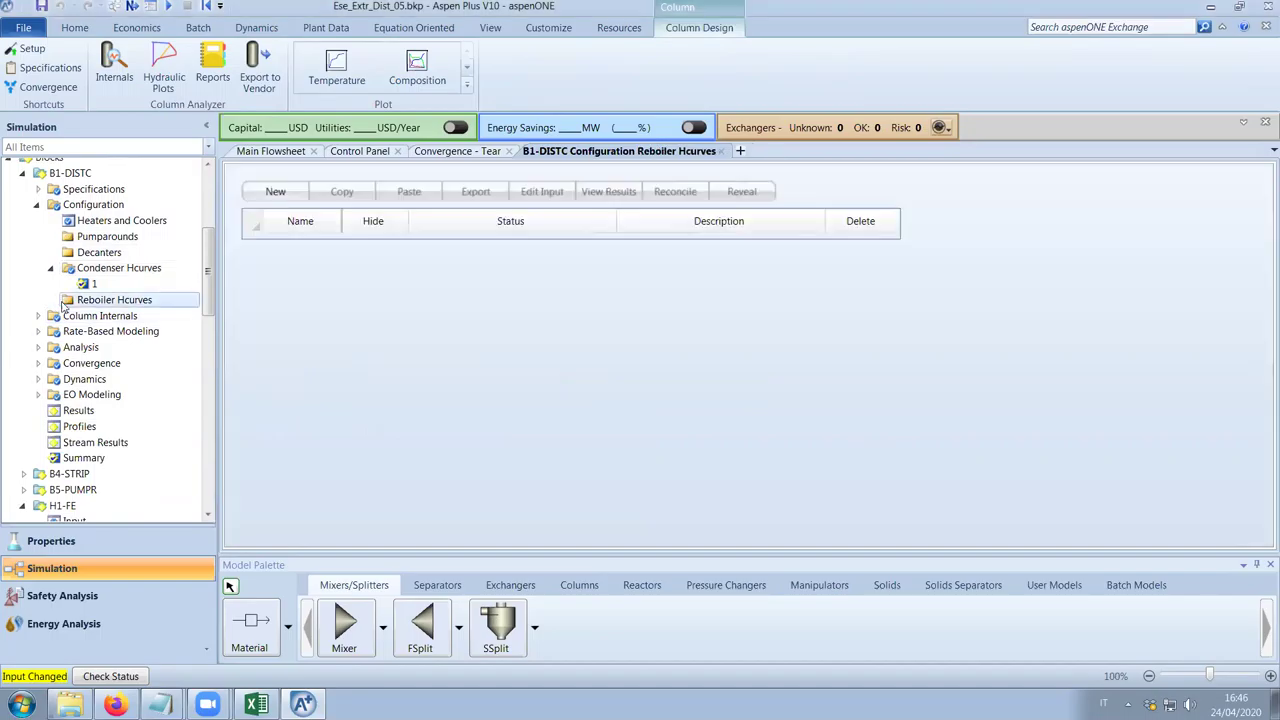
{"action": "left_click", "coordinate": [275, 191]}
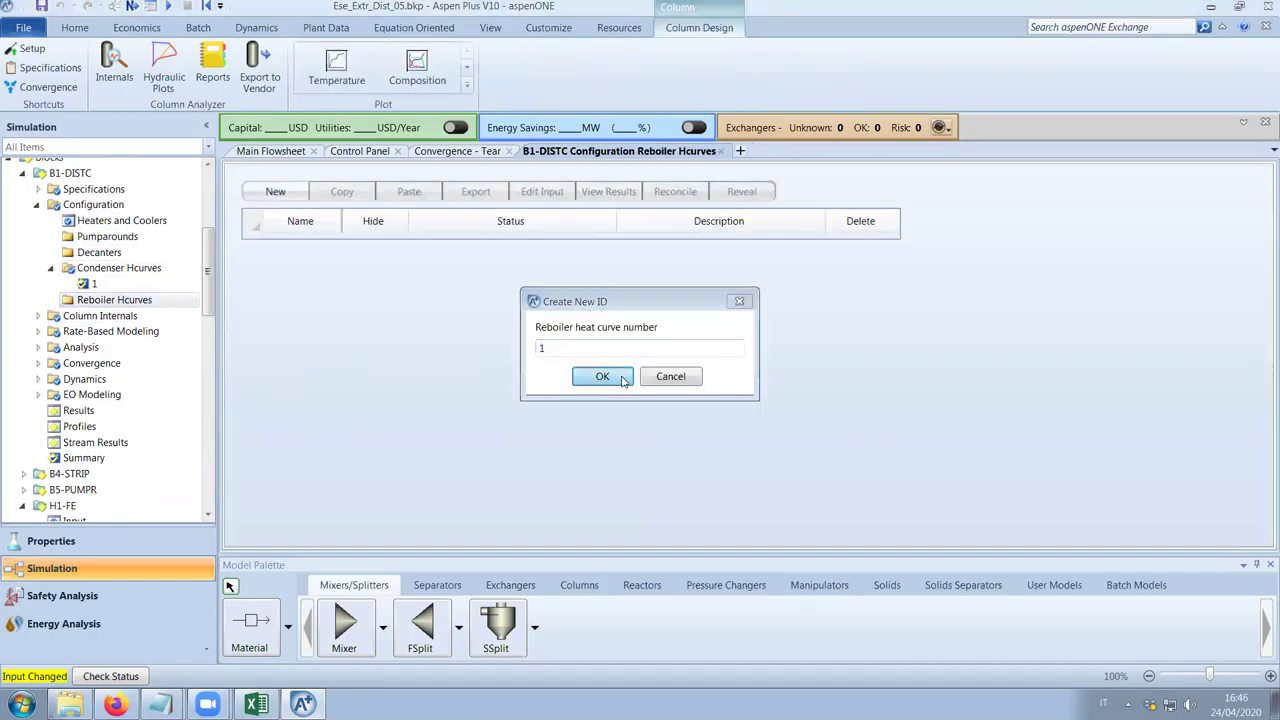
{"action": "left_click", "coordinate": [602, 377]}
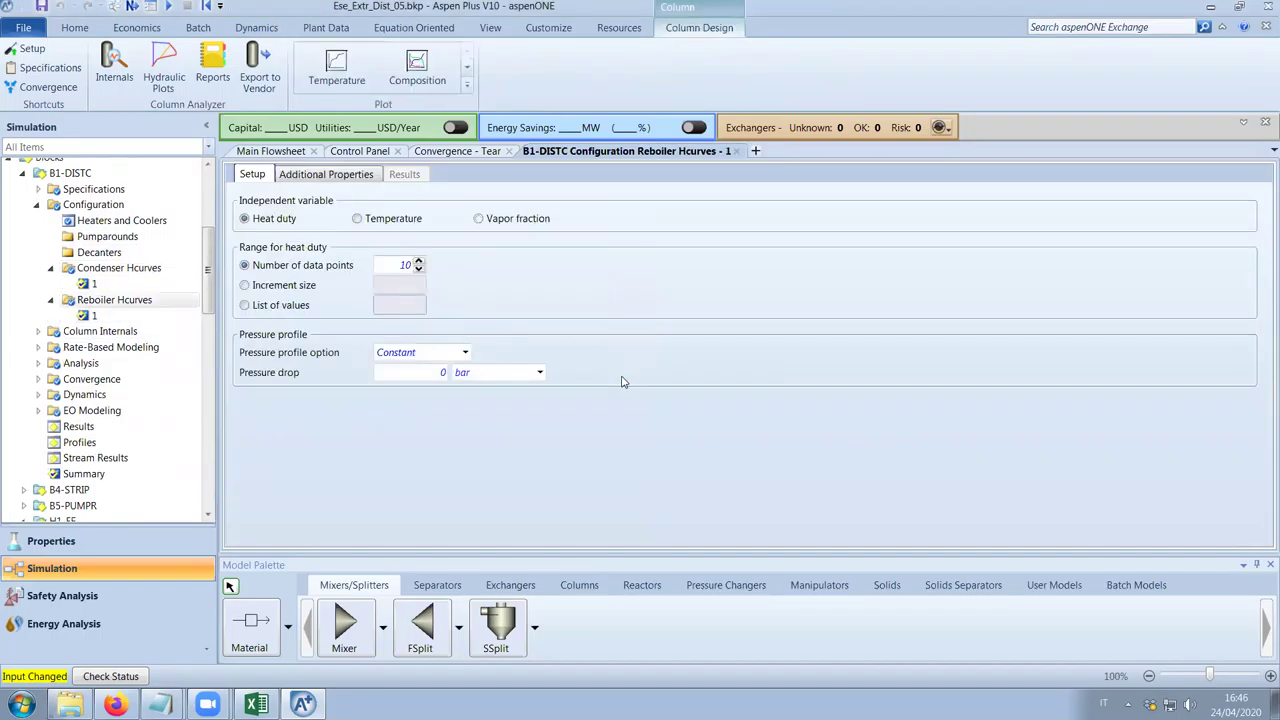
Add condenser heat curve 1 to the configuration of column B4-STRIP
{"action": "scroll", "coordinate": [195, 410], "scroll_direction": "down", "scroll_amount": 2}
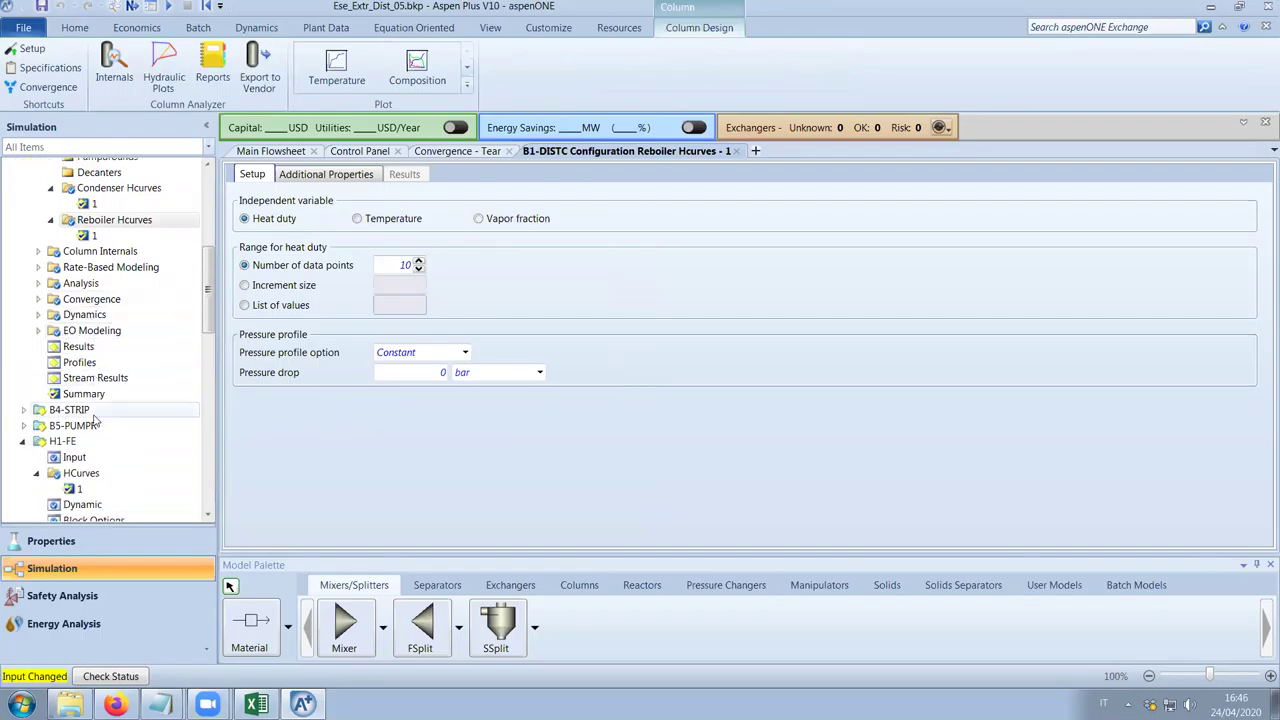
{"action": "left_click", "coordinate": [23, 412]}
{"action": "scroll", "coordinate": [100, 420], "scroll_direction": "down", "scroll_amount": 2}
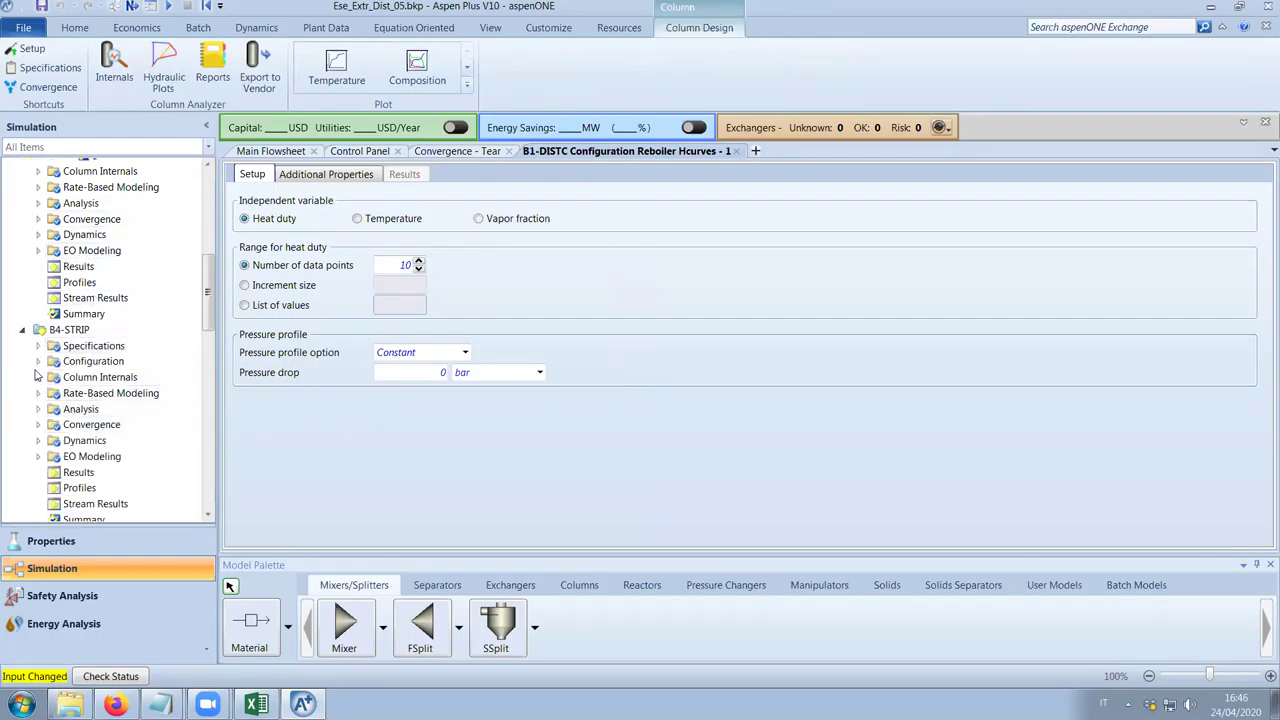
{"action": "left_click", "coordinate": [38, 361]}
{"action": "left_click", "coordinate": [140, 424]}
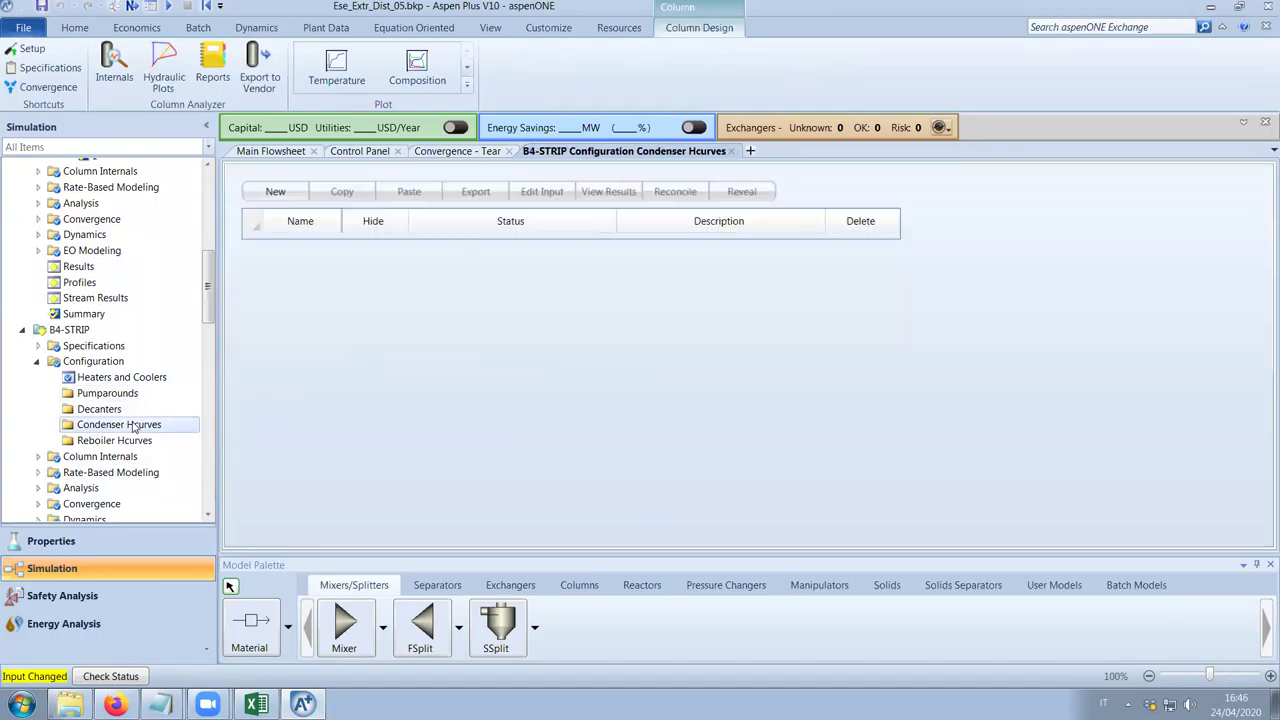
{"action": "left_click", "coordinate": [603, 376]}
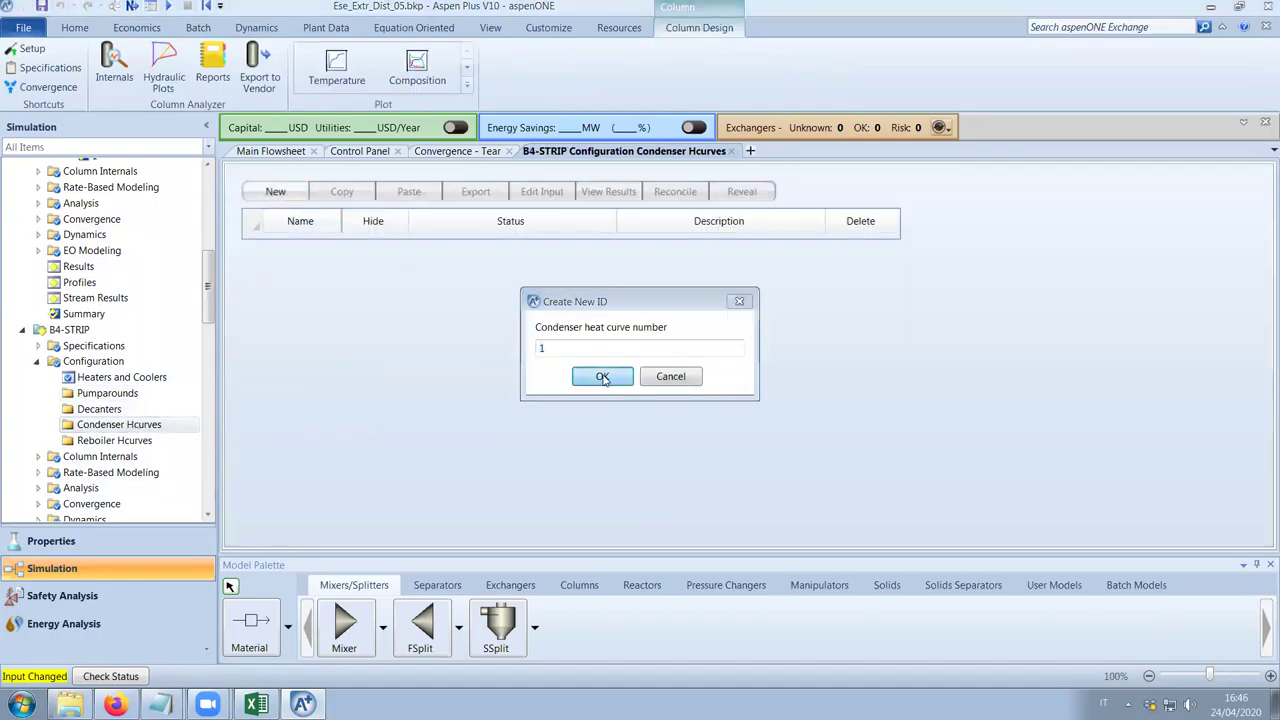
Add reboiler heat curve 1 to the configuration of column B4-STRIP
{"action": "scroll", "coordinate": [44, 452], "scroll_direction": "down", "scroll_amount": 2}
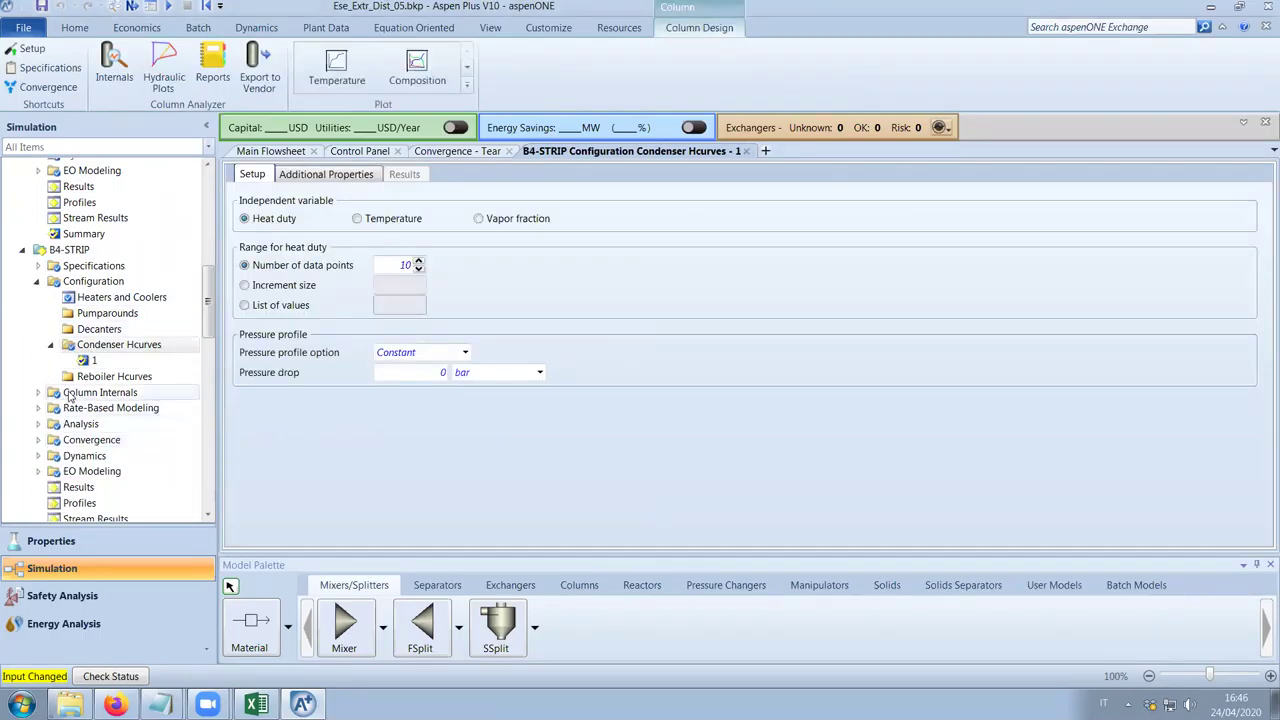
{"action": "left_click", "coordinate": [76, 378]}
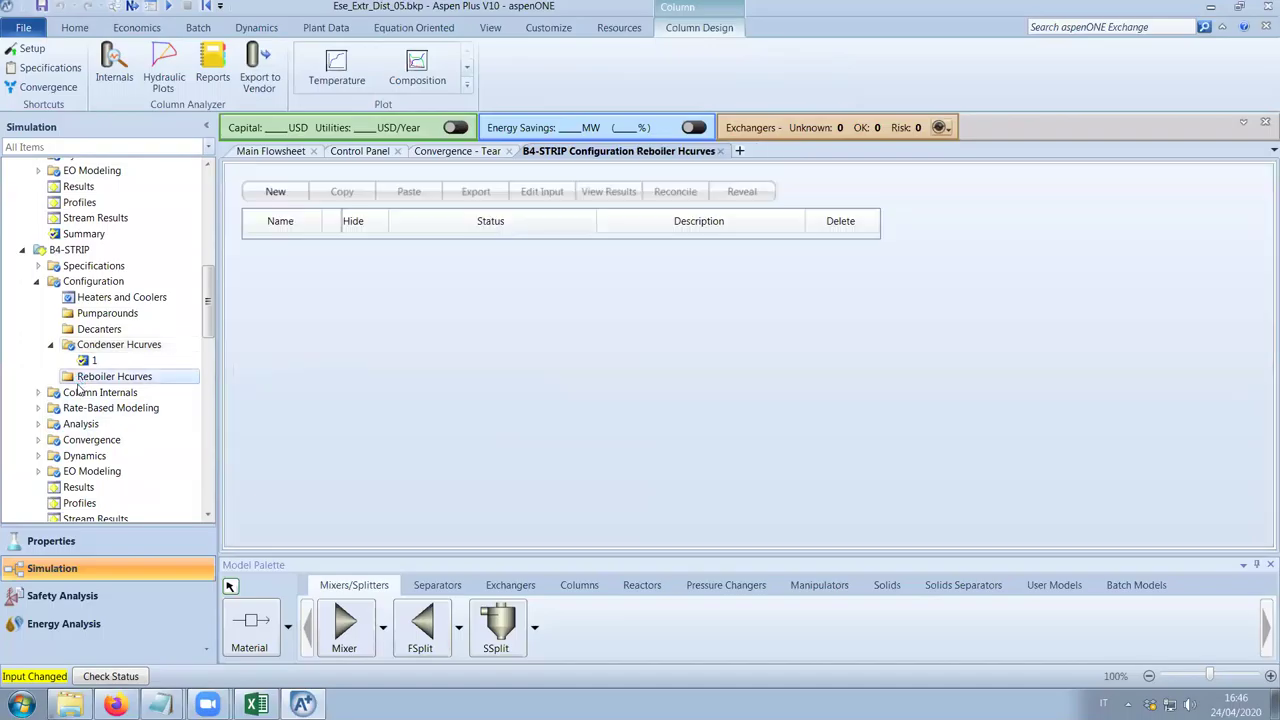
{"action": "left_click", "coordinate": [286, 196]}
{"action": "left_click", "coordinate": [627, 377]}
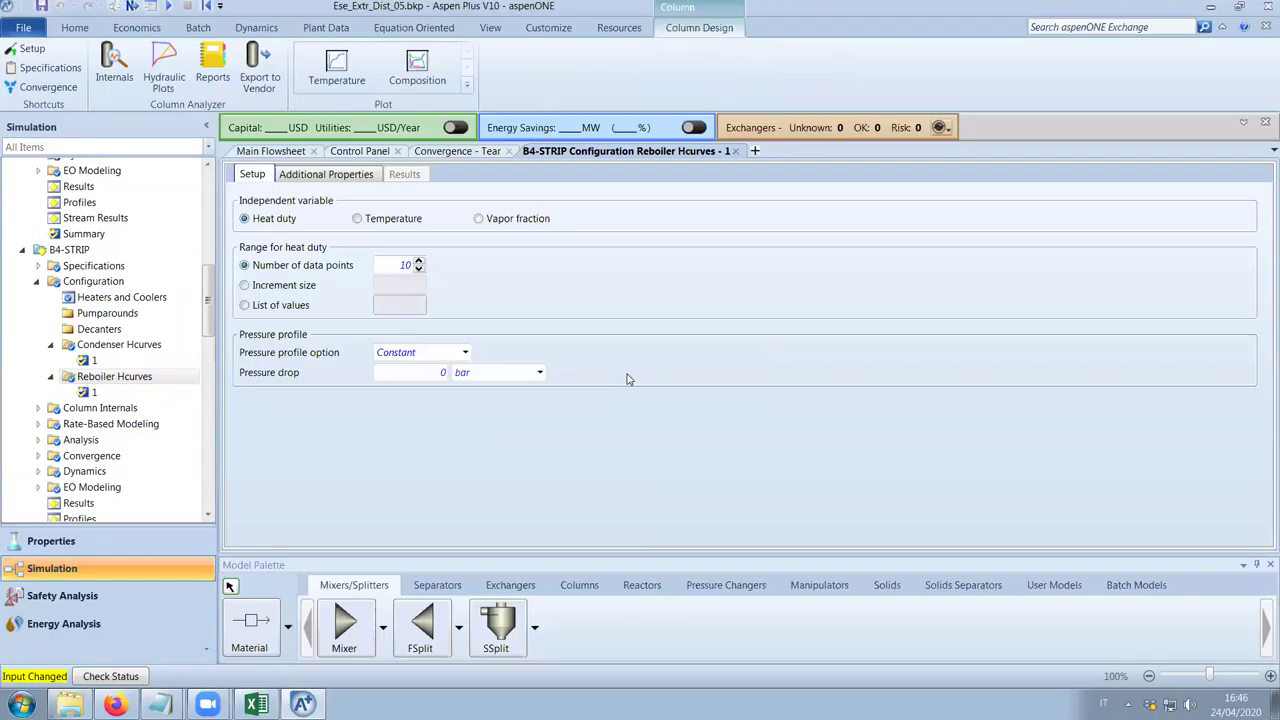
Run the simulation with the new heat curves from the control panel and save the file
{"action": "left_click", "coordinate": [380, 152]}
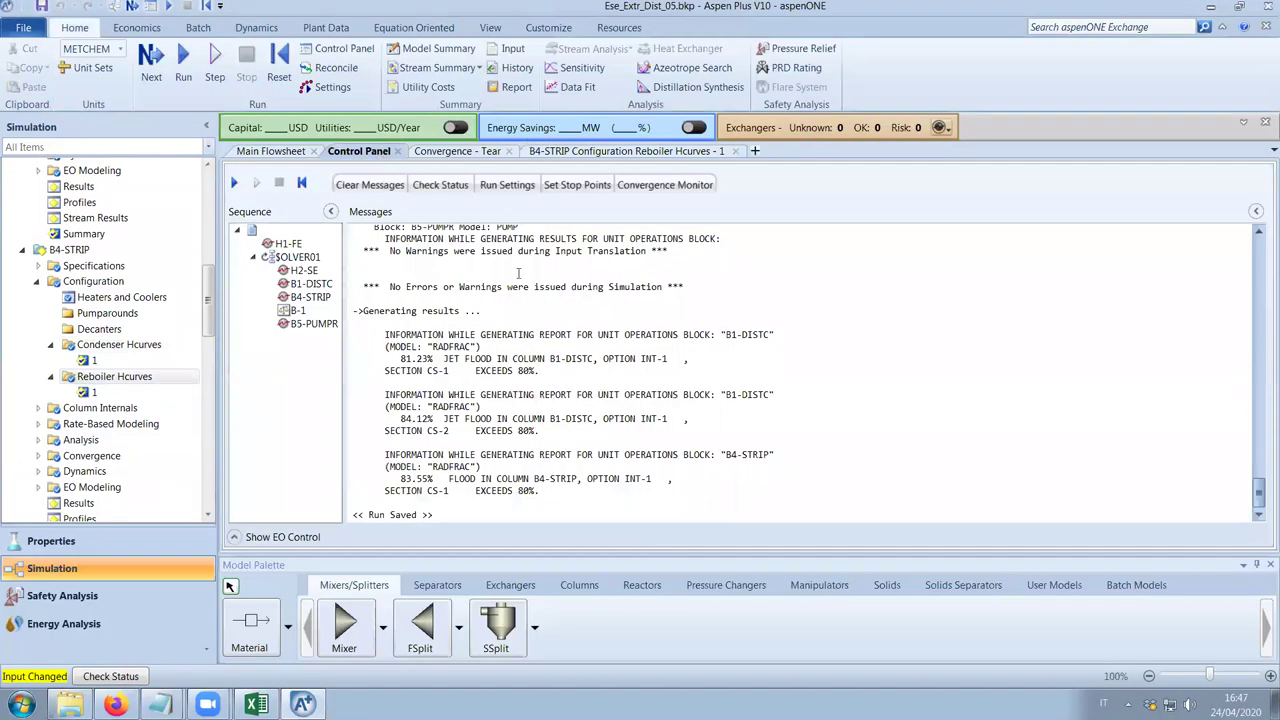
{"action": "left_click", "coordinate": [152, 60]}
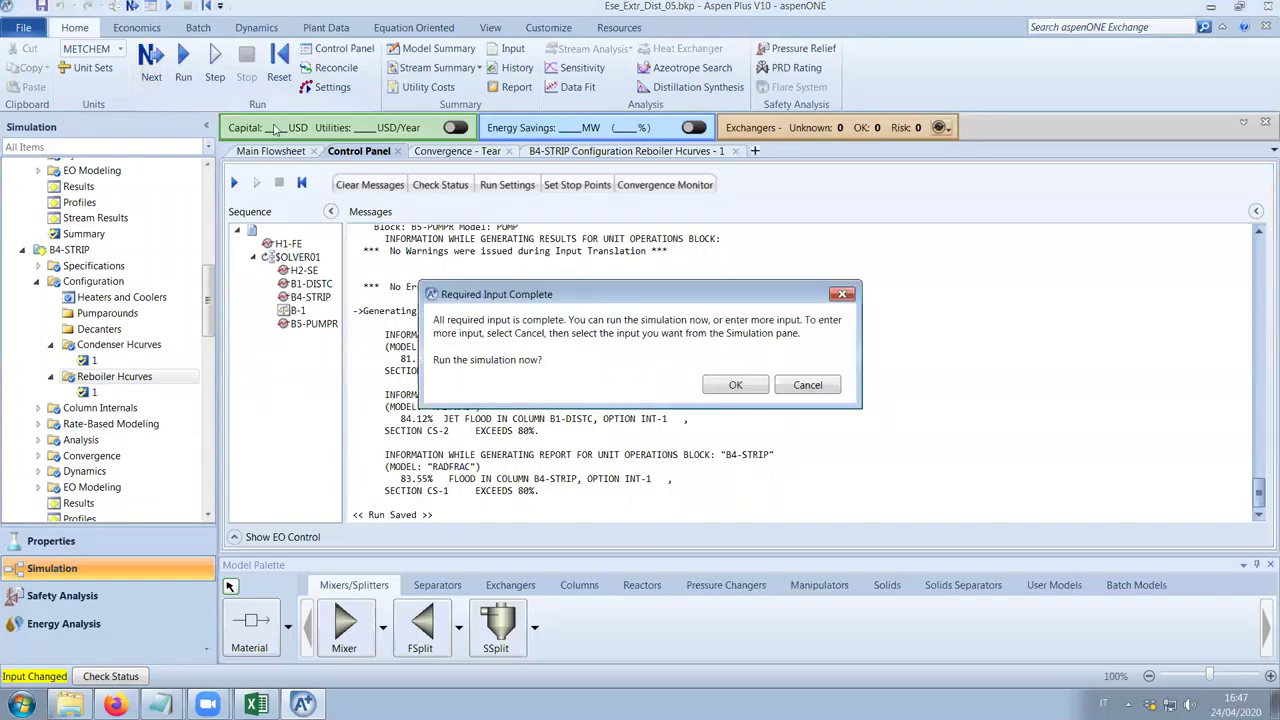
{"action": "left_click", "coordinate": [752, 393]}
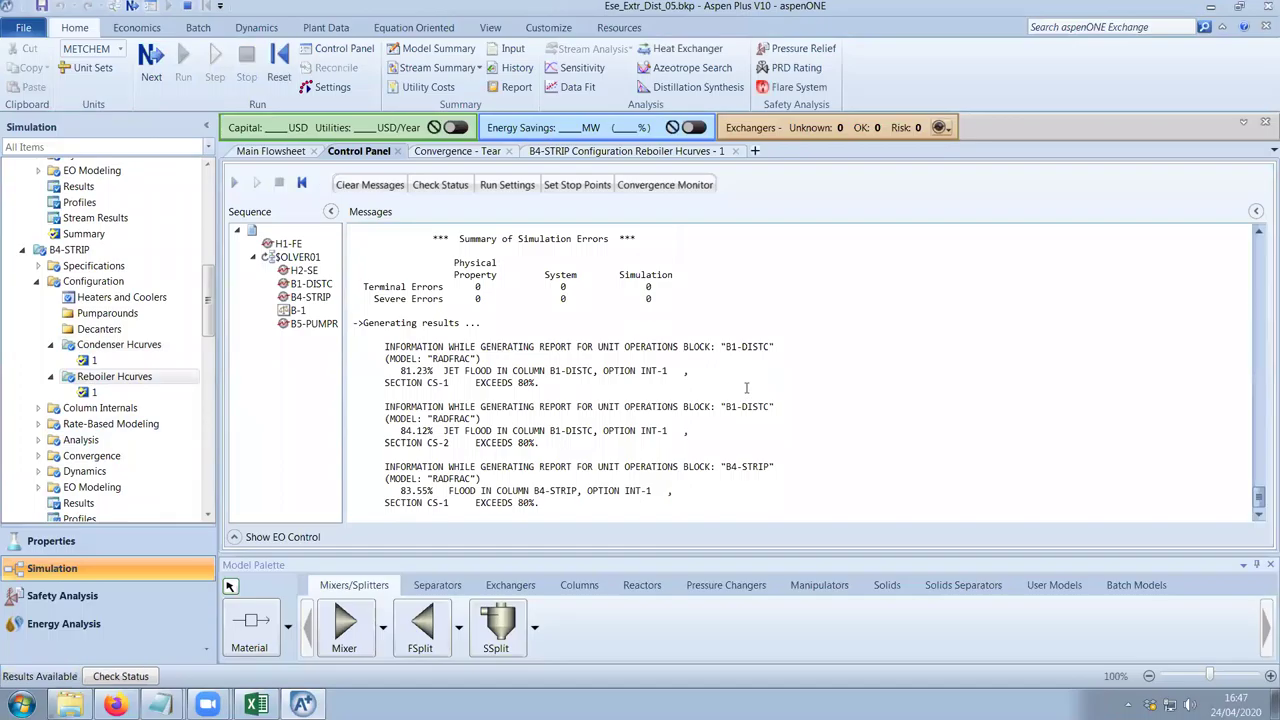
{"action": "left_click", "coordinate": [42, 8]}
{"action": "left_click", "coordinate": [650, 396]}
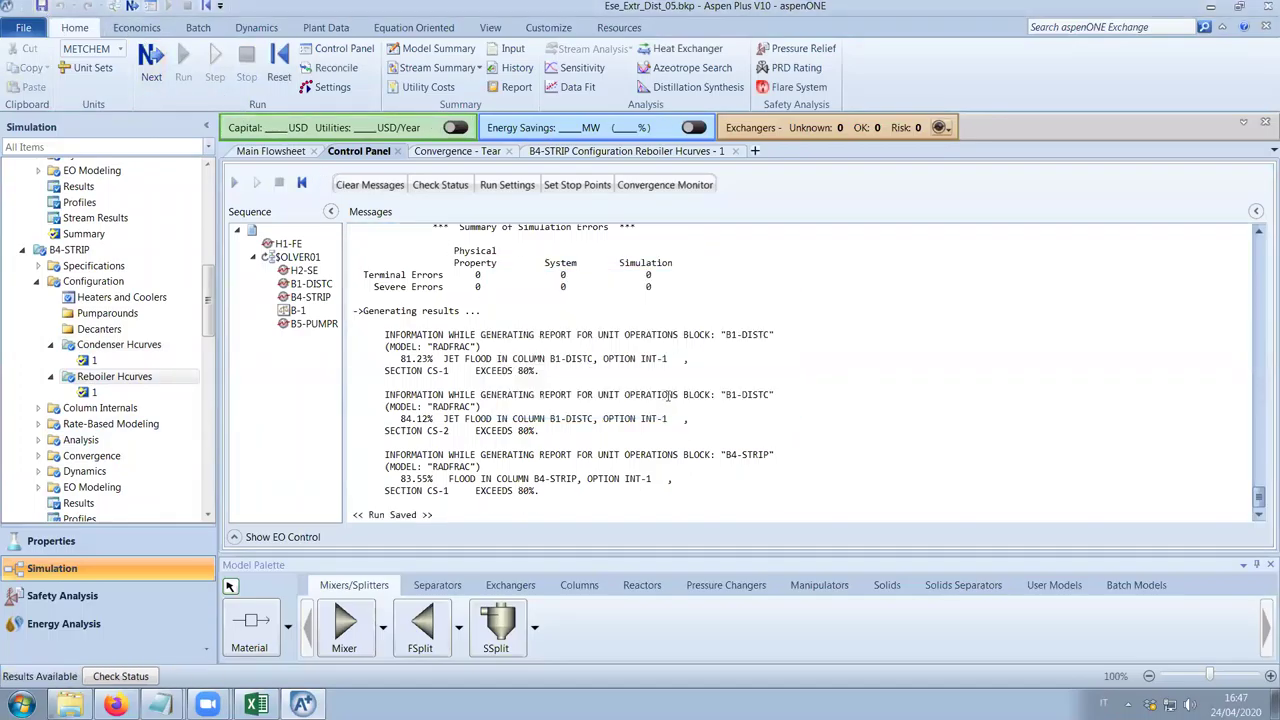
Return to the B4-STRIP reboiler heat curve form, and close the Mixture_Data workbook in Excel without saving its changes
{"action": "left_click", "coordinate": [626, 151]}
{"action": "left_click_drag", "start_coordinate": [210, 313], "coordinate": [210, 245]}
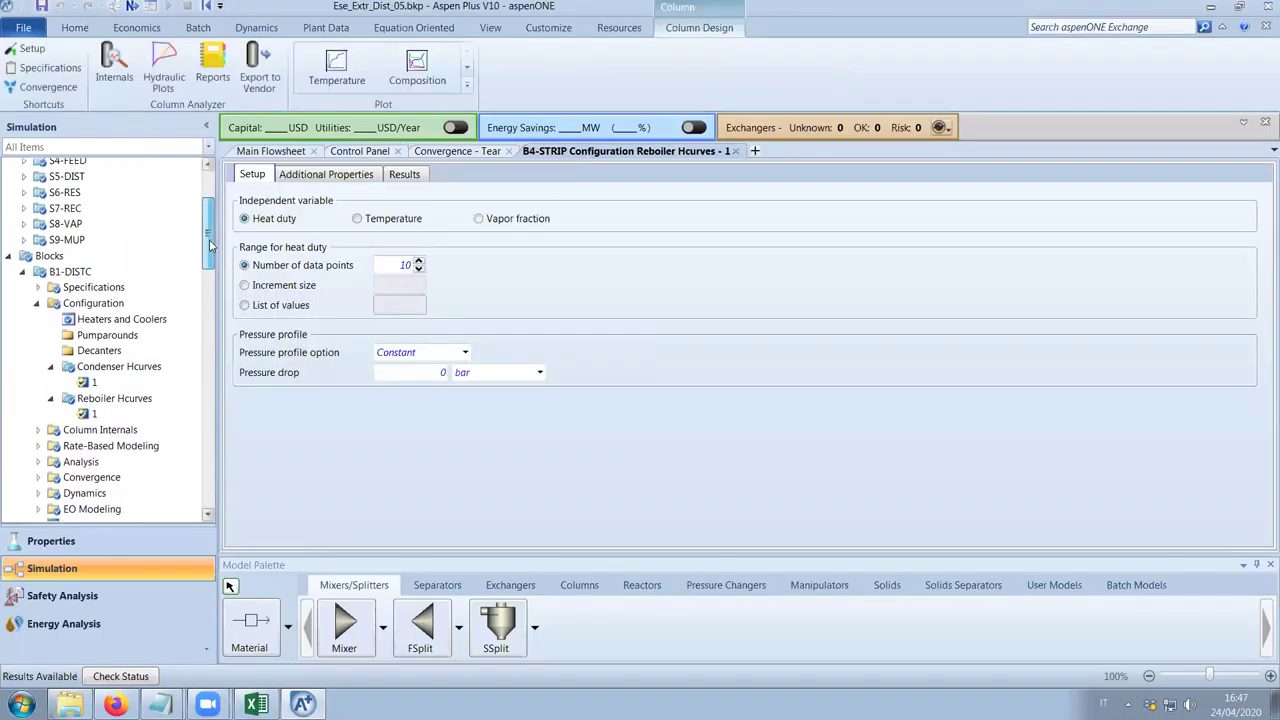
{"action": "left_click", "coordinate": [256, 704]}
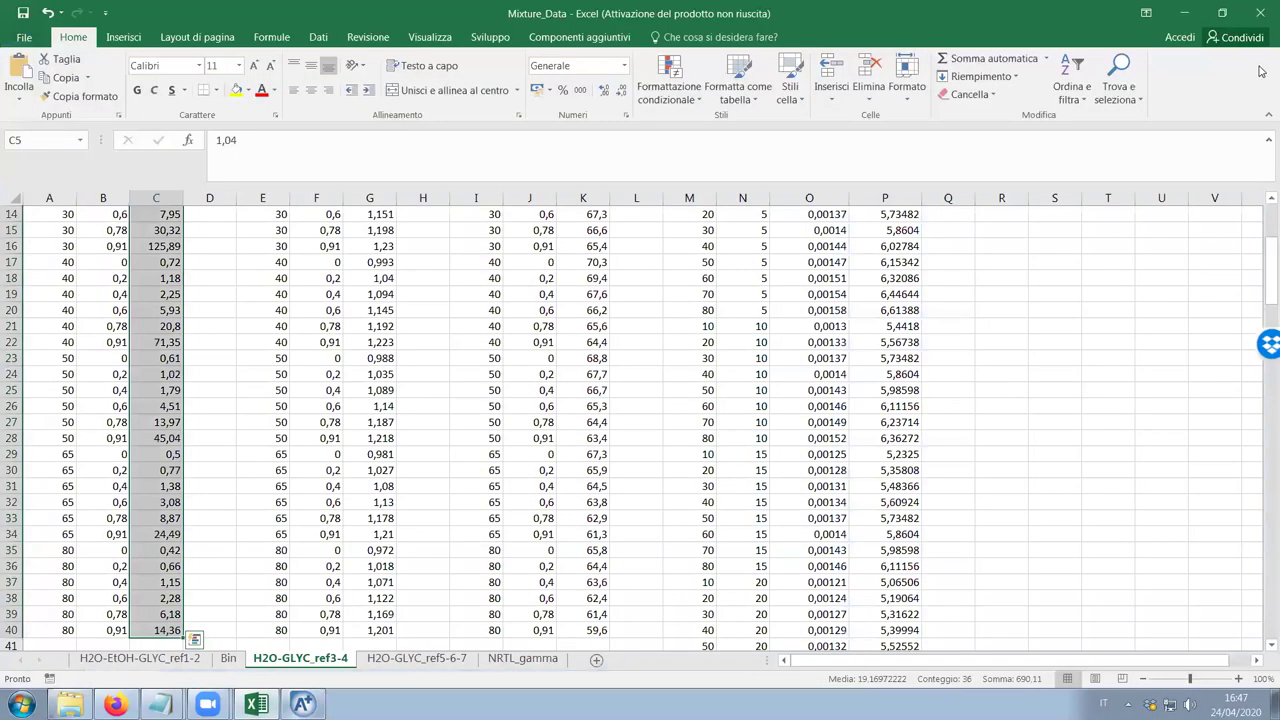
{"action": "left_click", "coordinate": [1260, 13]}
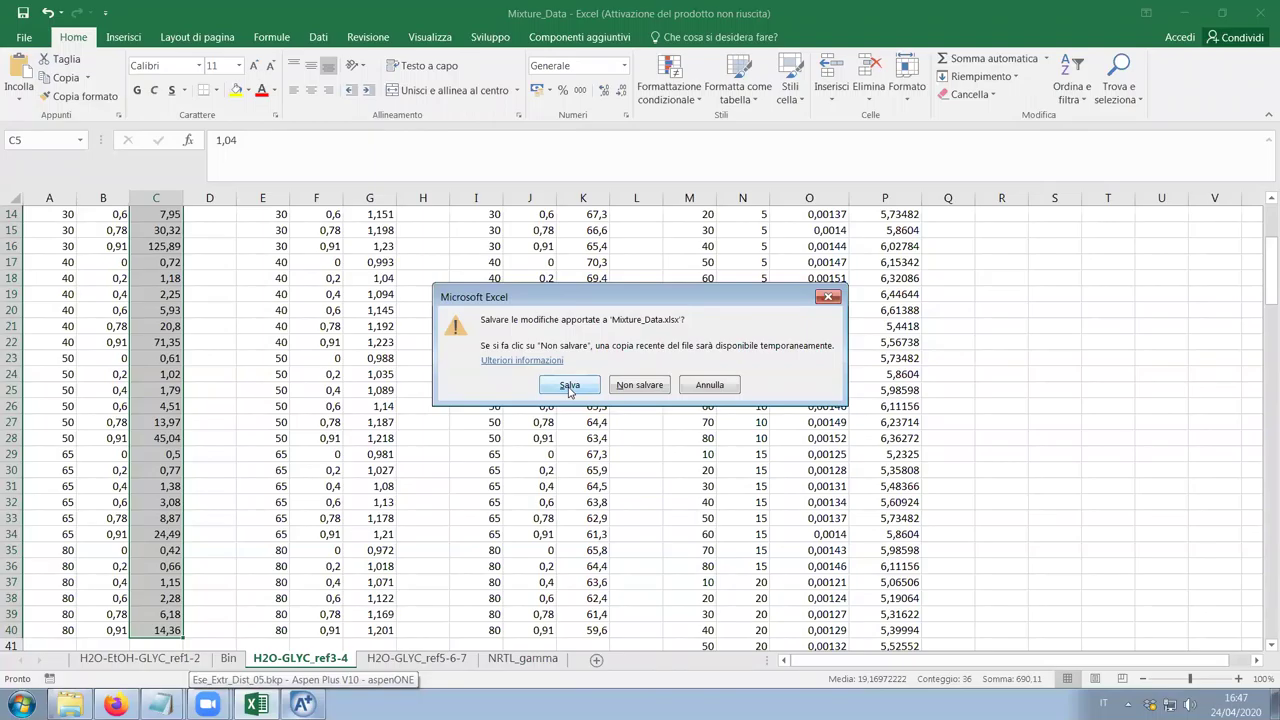
{"action": "left_click", "coordinate": [655, 389]}
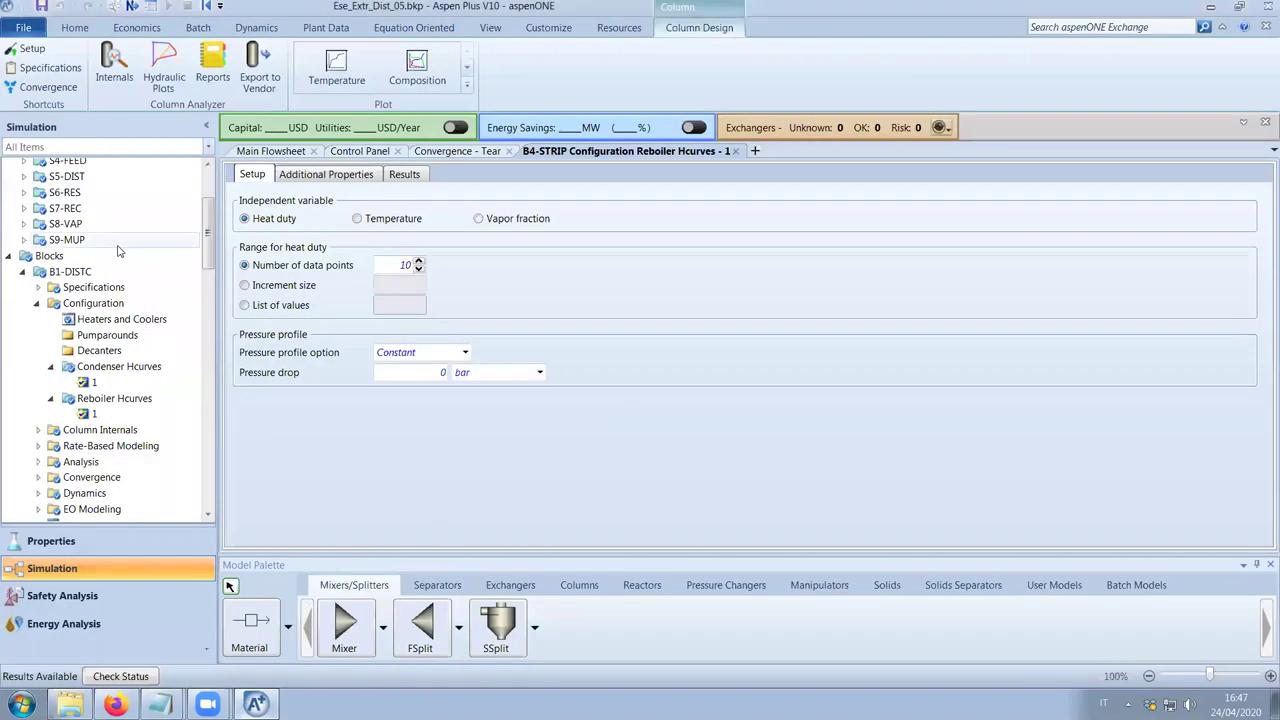
Create a custom plot of temperature against heat duty from the results of H1-FE heat curve 1 and display it
{"action": "left_click_drag", "start_coordinate": [207, 262], "coordinate": [205, 393]}
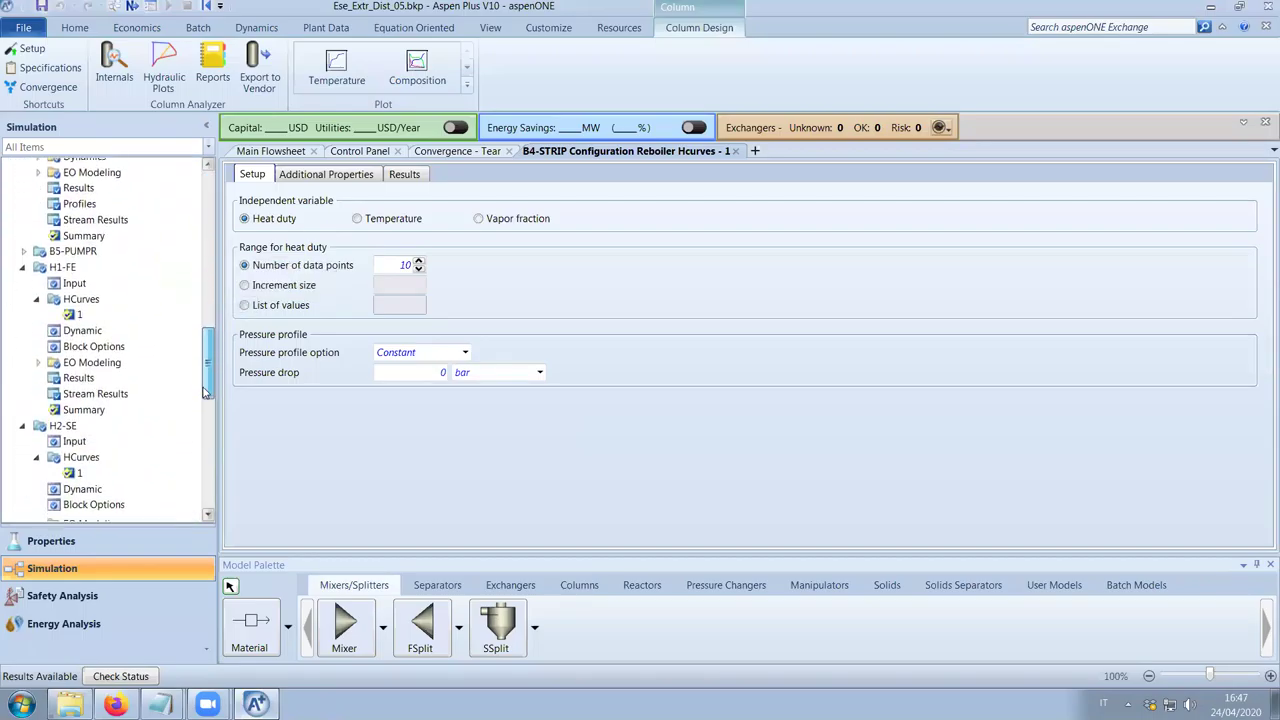
{"action": "left_click", "coordinate": [88, 318]}
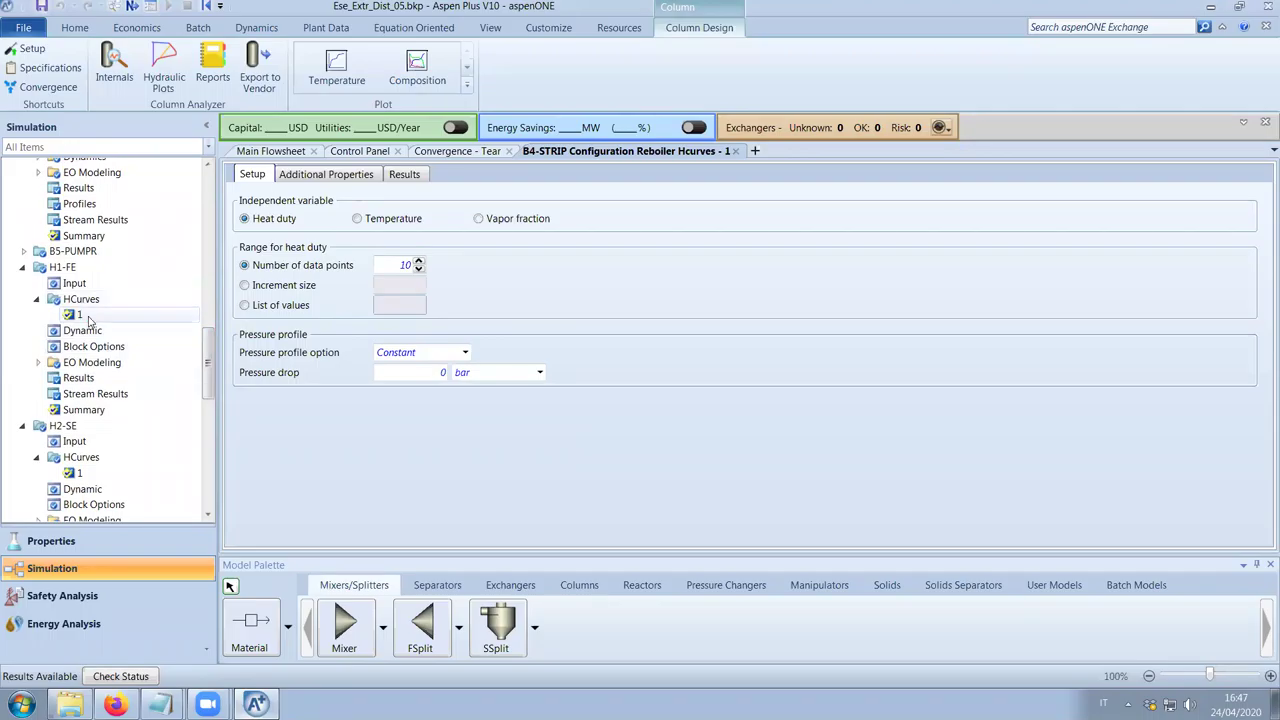
{"action": "left_click", "coordinate": [405, 174]}
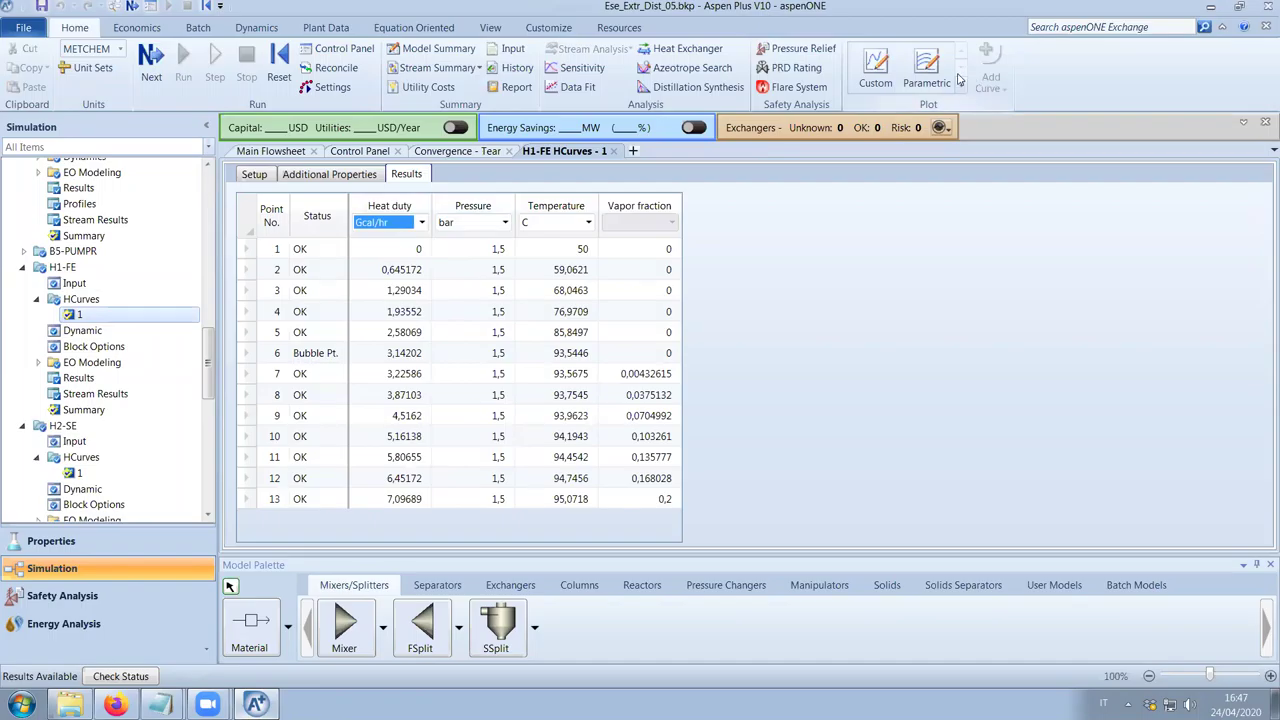
{"action": "left_click", "coordinate": [878, 72]}
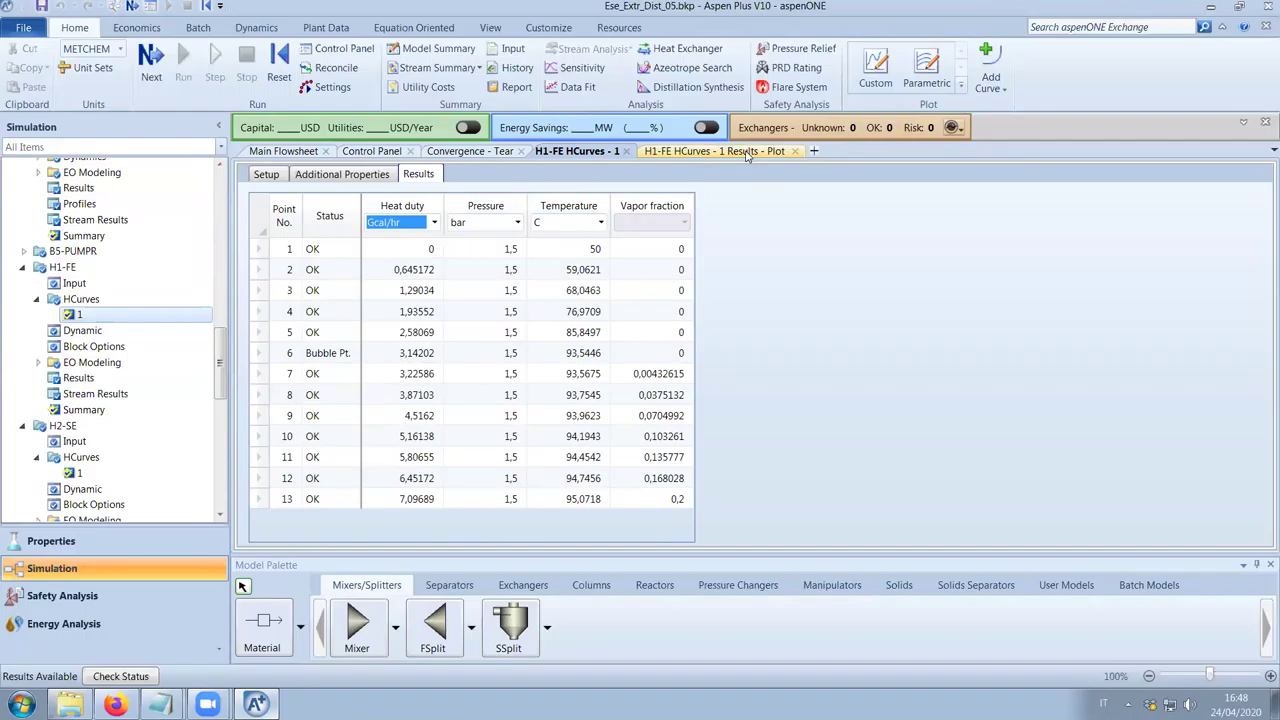
{"action": "left_click", "coordinate": [746, 152]}
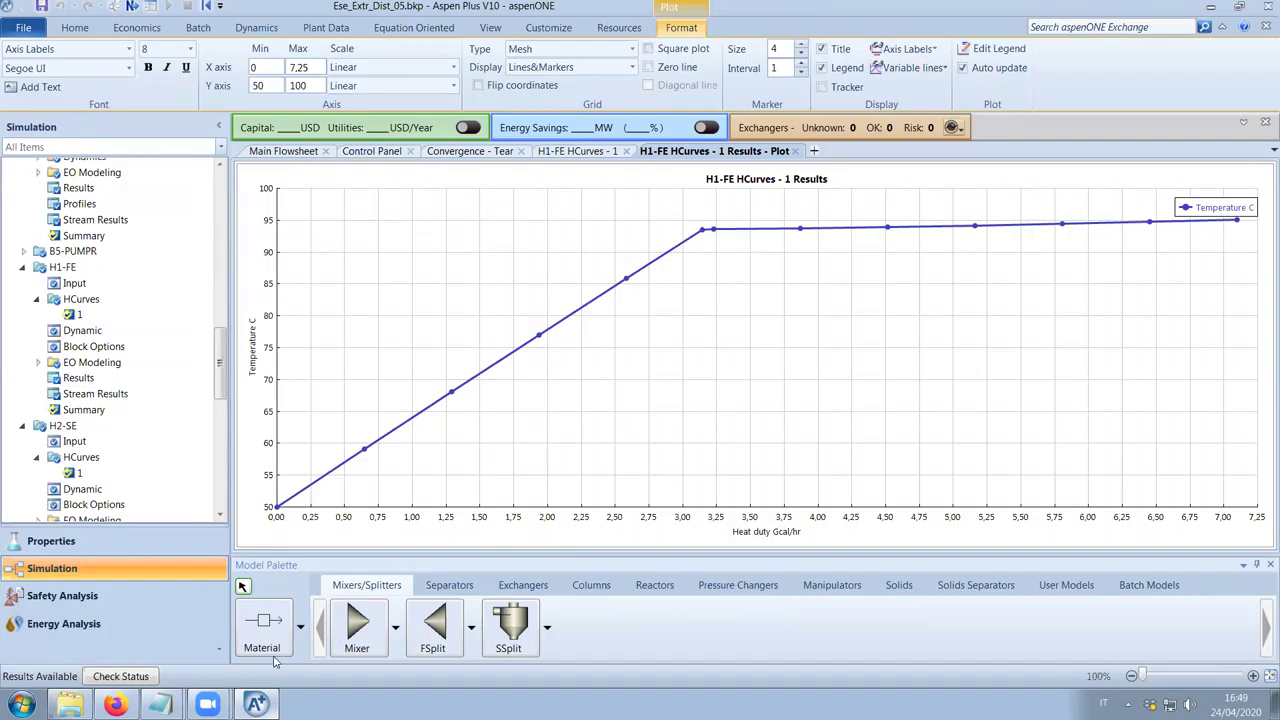
Open the Simulation workbook from the Extractive Distillation folder in Excel
{"action": "left_click", "coordinate": [69, 704]}
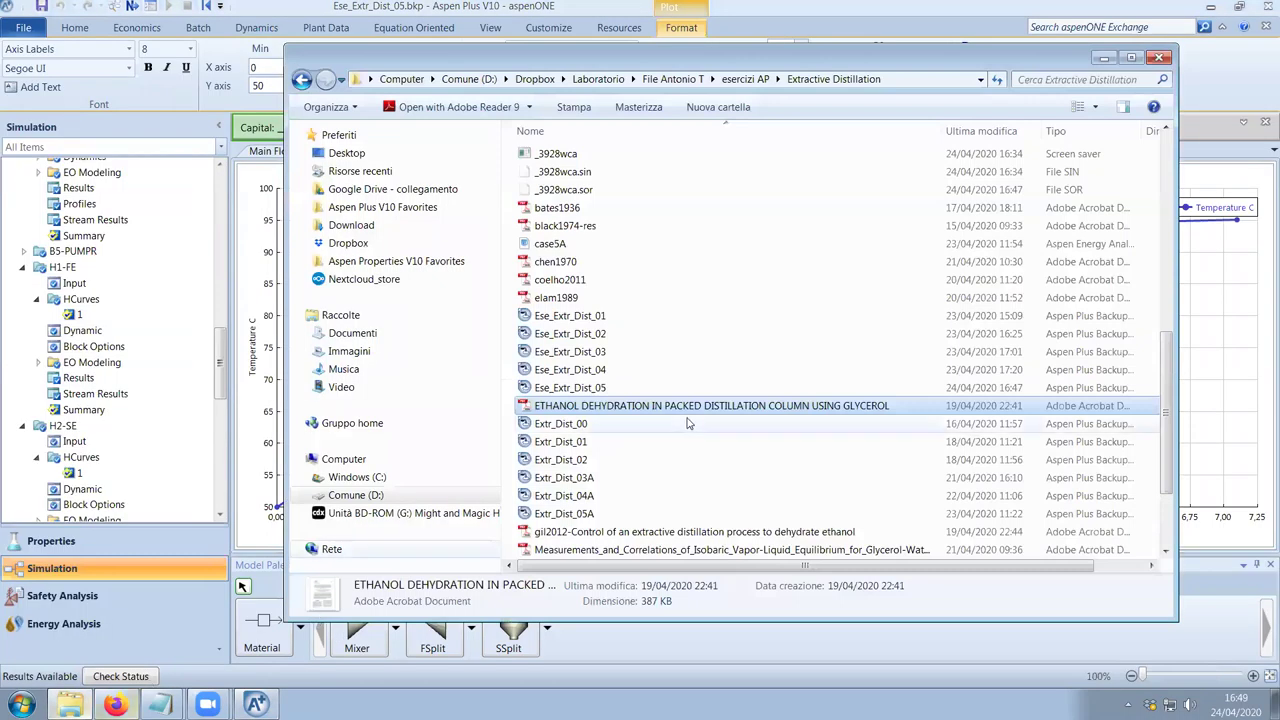
{"action": "double_click", "coordinate": [617, 496]}
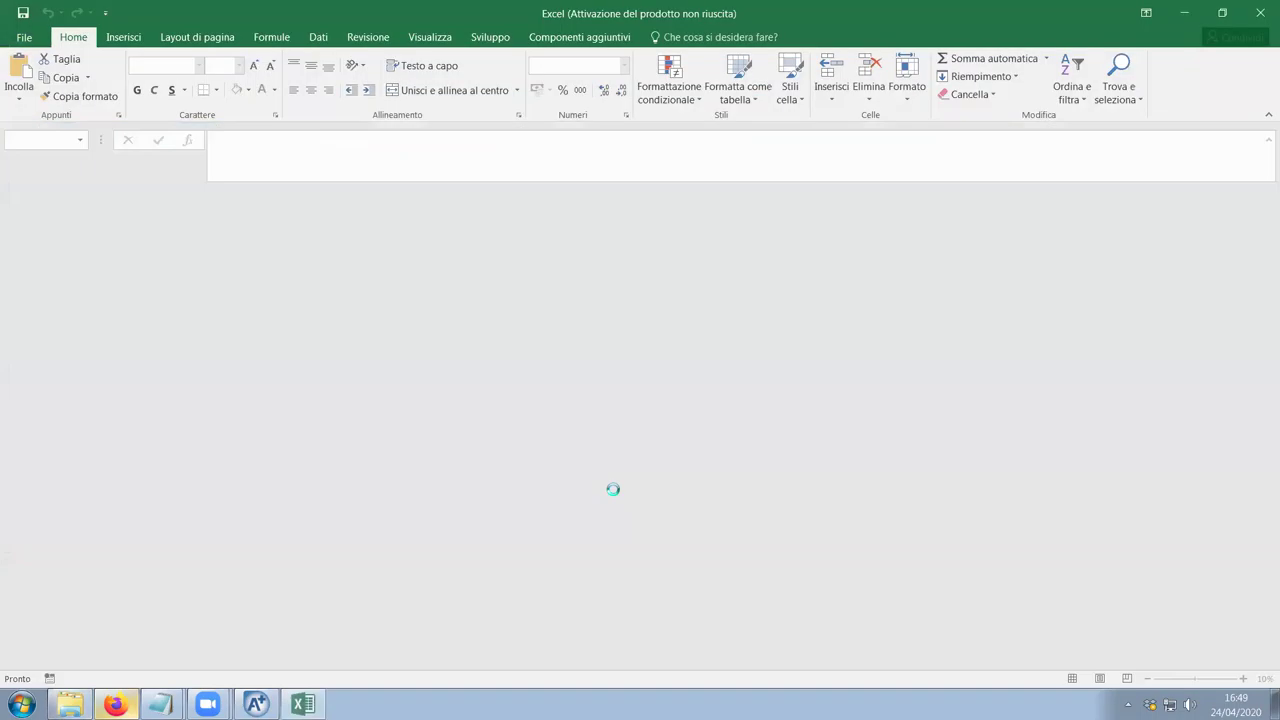
{"action": "left_click", "coordinate": [813, 519]}
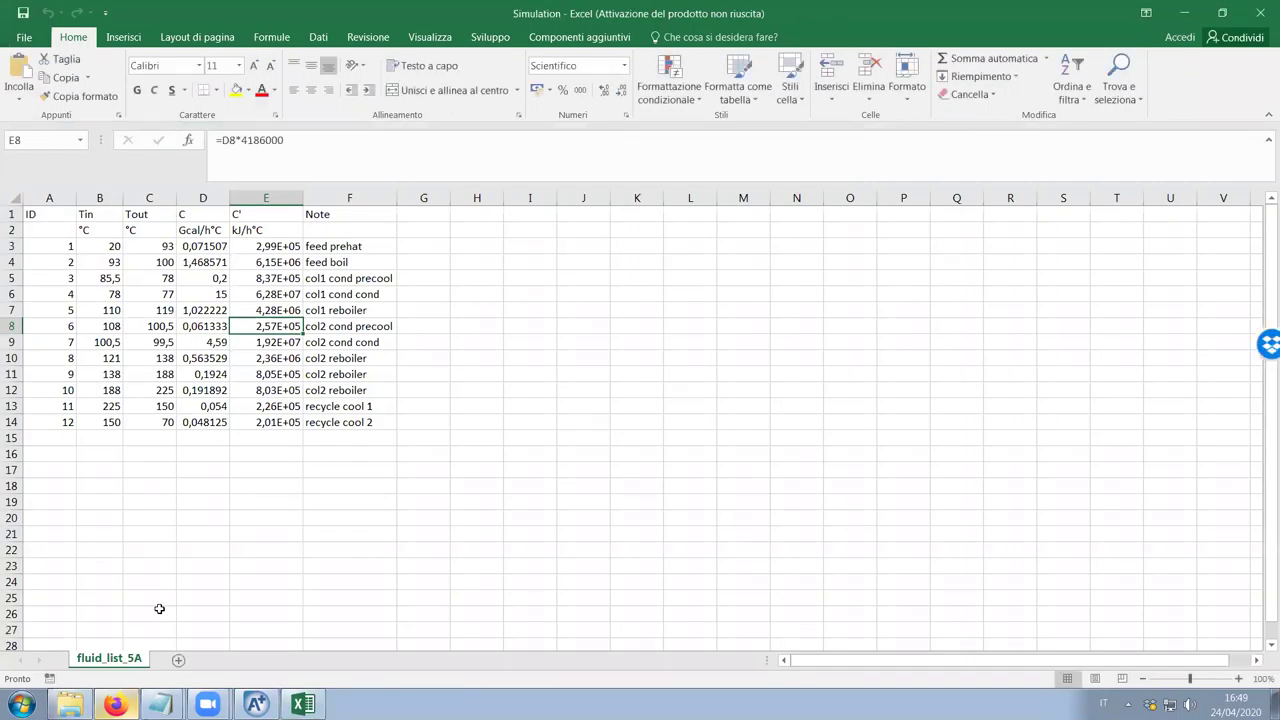
Add a worksheet named fluid_list_5Abis to the Simulation workbook, and minimize the file browser window
{"action": "left_click", "coordinate": [178, 660]}
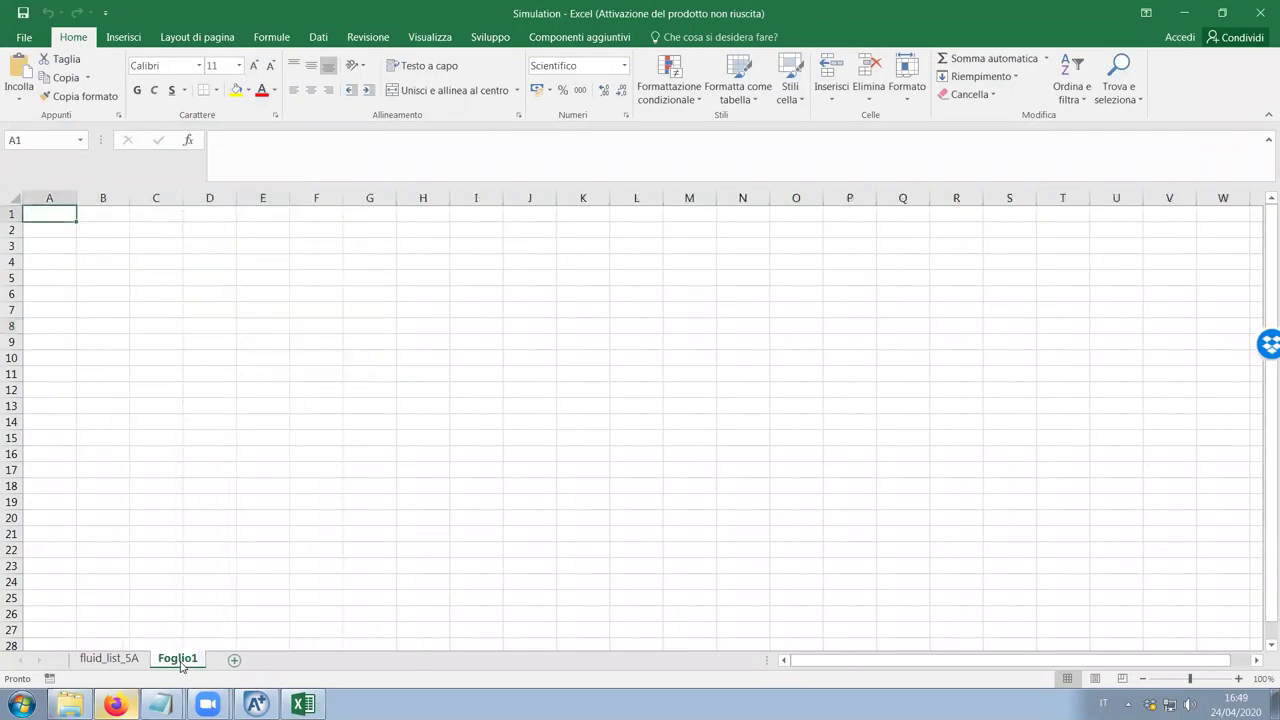
{"action": "right_click", "coordinate": [180, 665]}
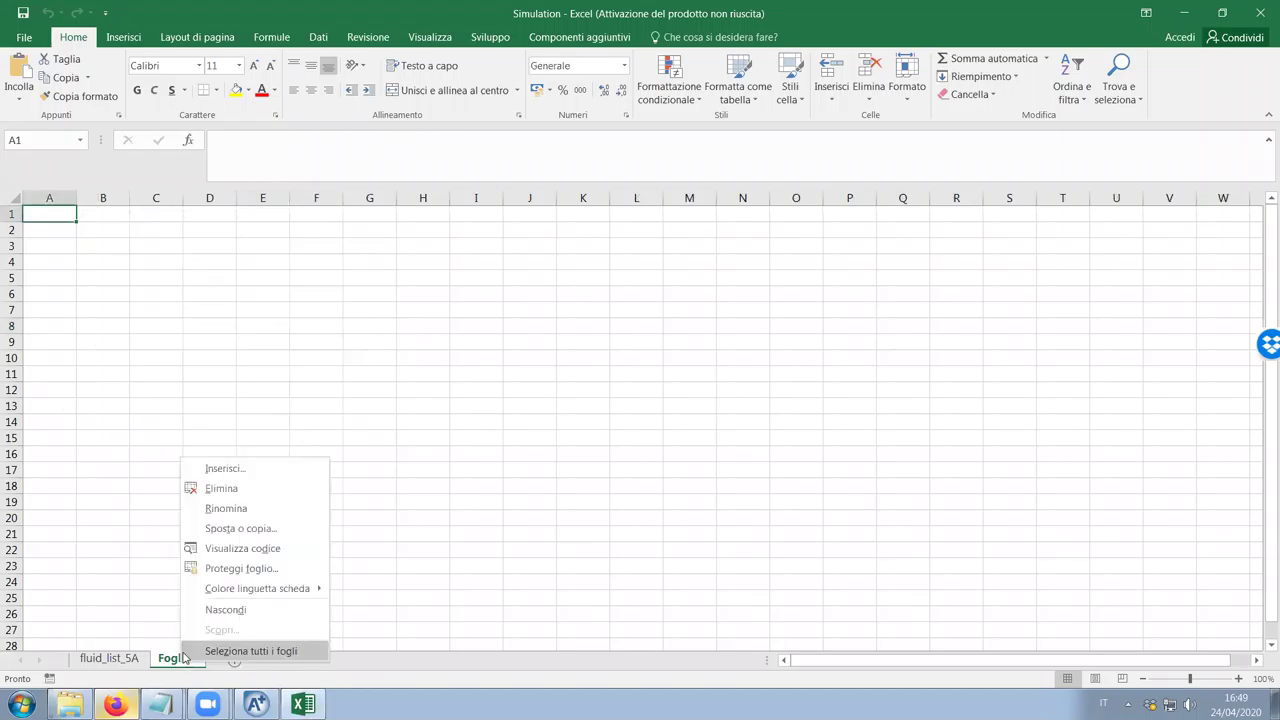
{"action": "left_click", "coordinate": [232, 508]}
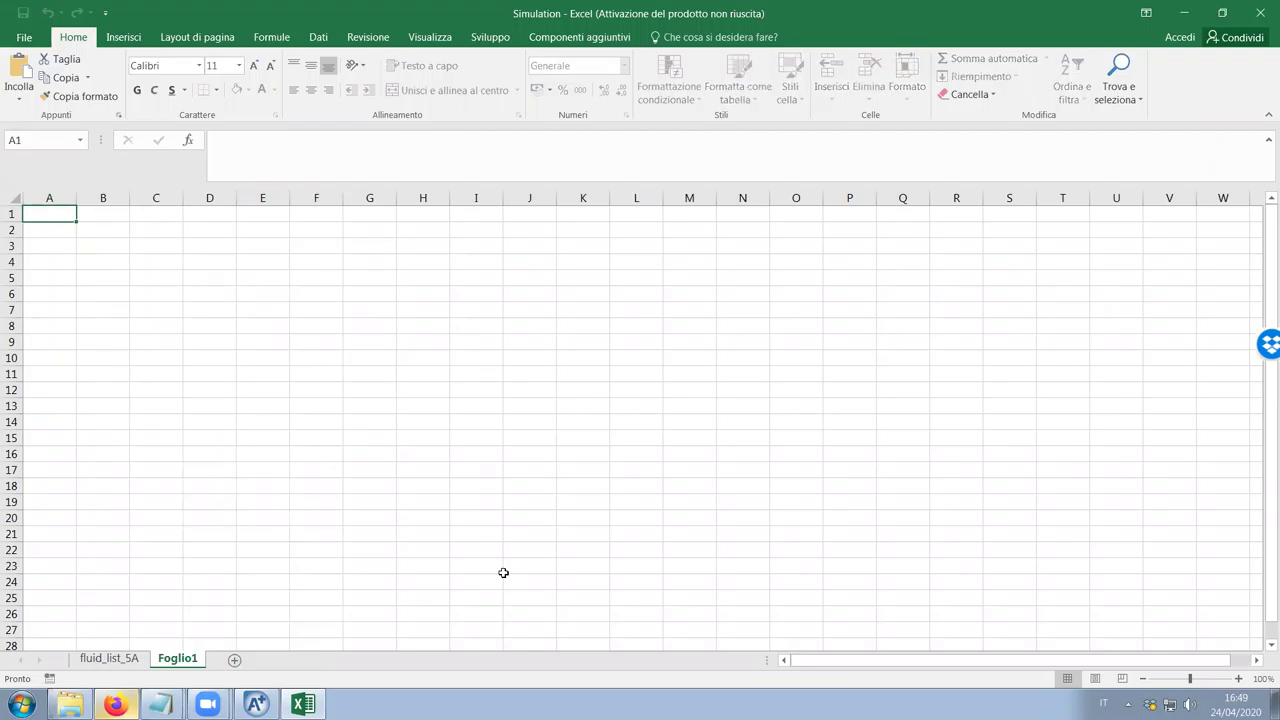
{"action": "type", "text": "fluid_"}
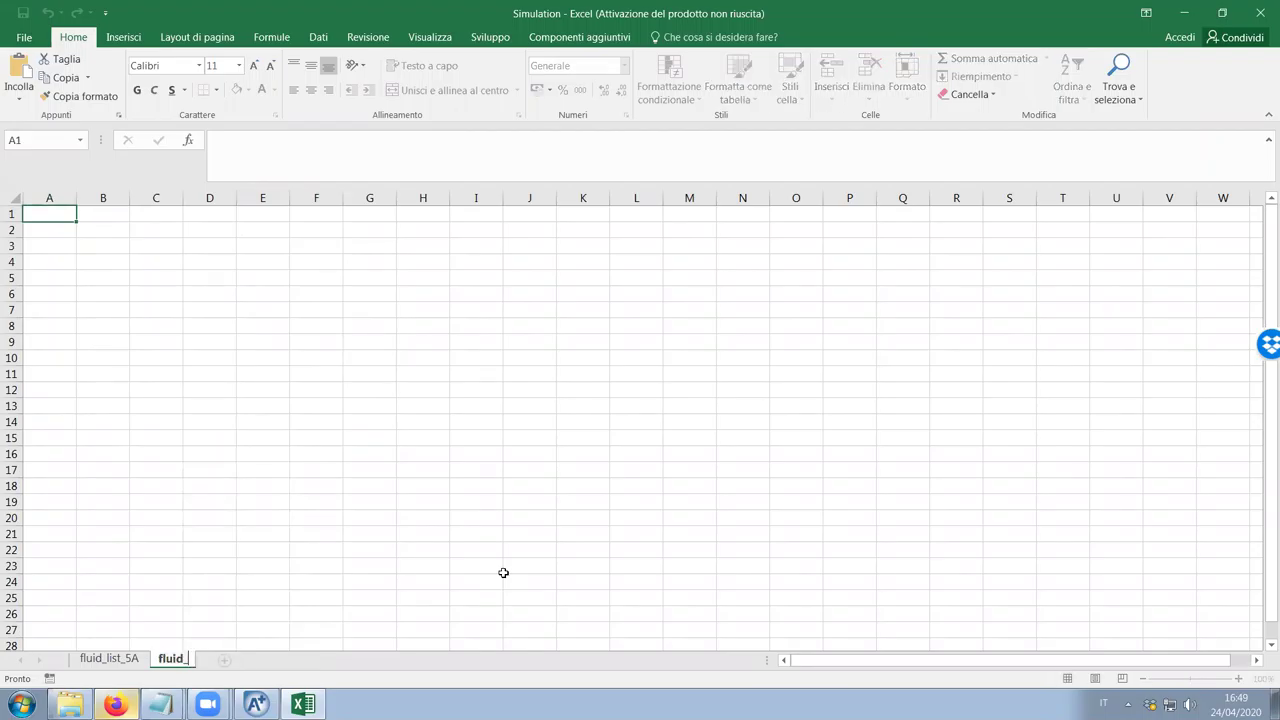
{"action": "type", "text": "list_5Abis"}
{"action": "left_click", "coordinate": [503, 572]}
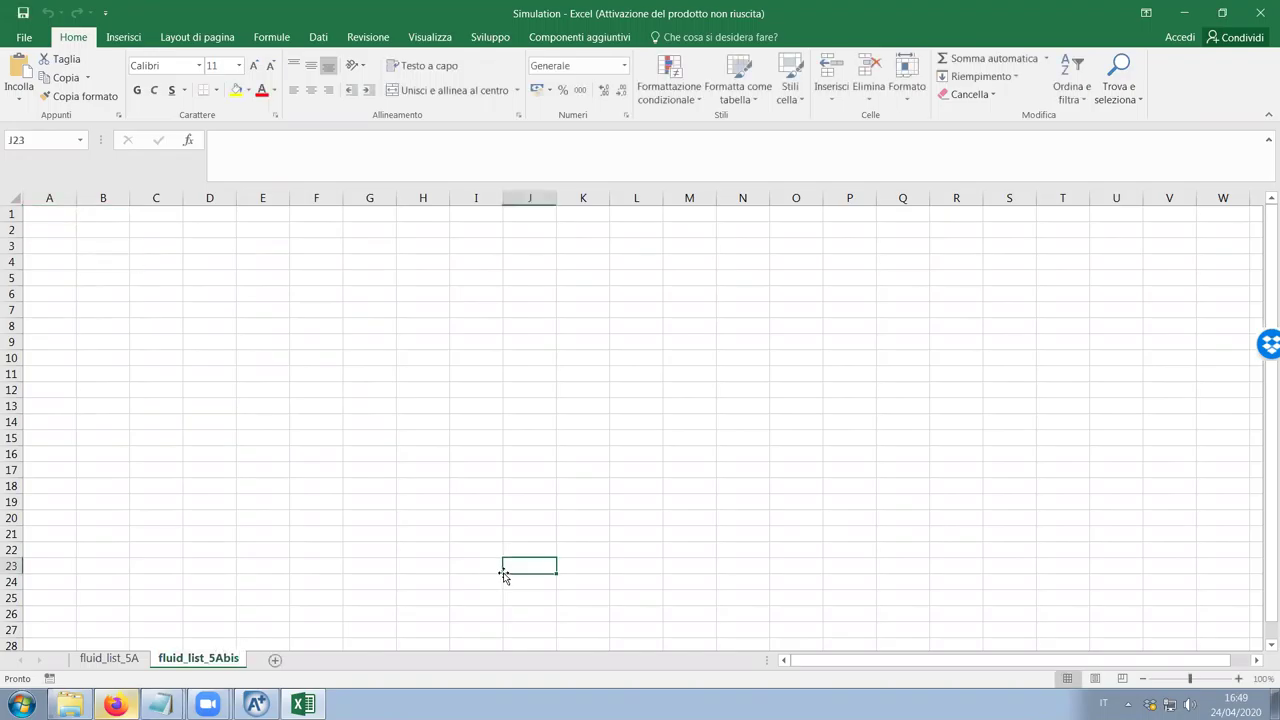
{"action": "key", "text": "alt+Tab"}
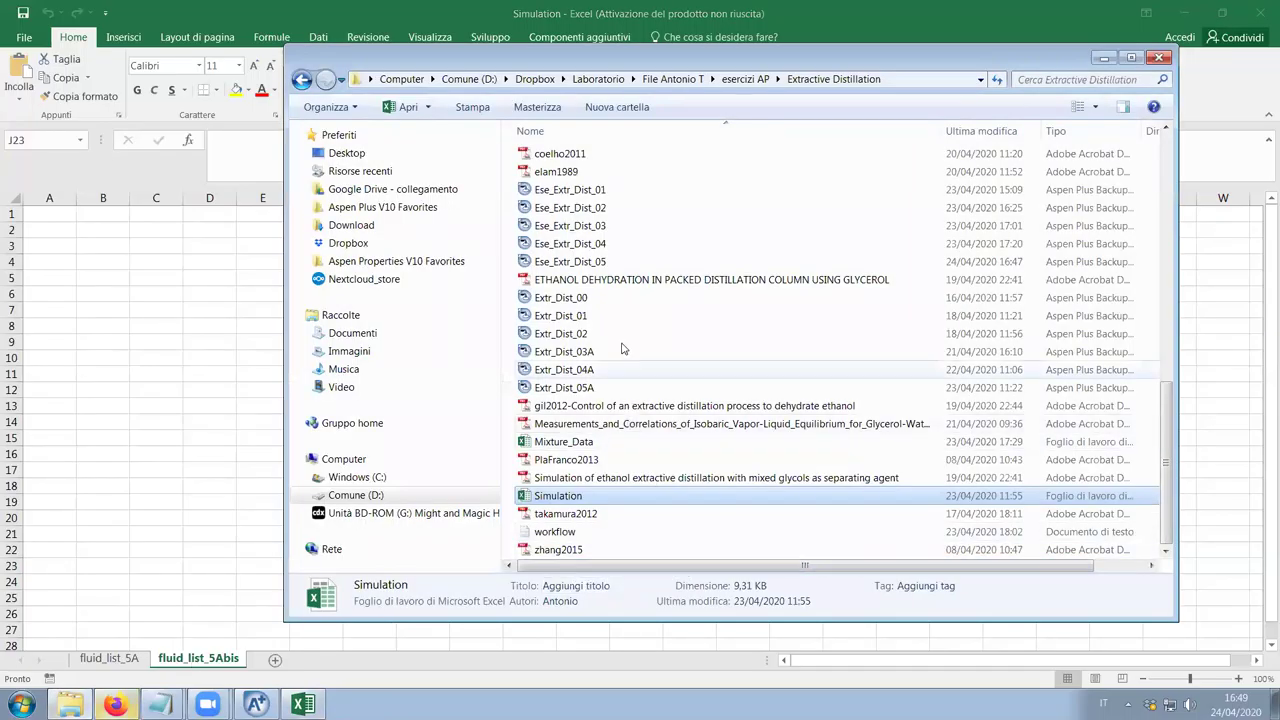
{"action": "left_click", "coordinate": [1100, 58]}
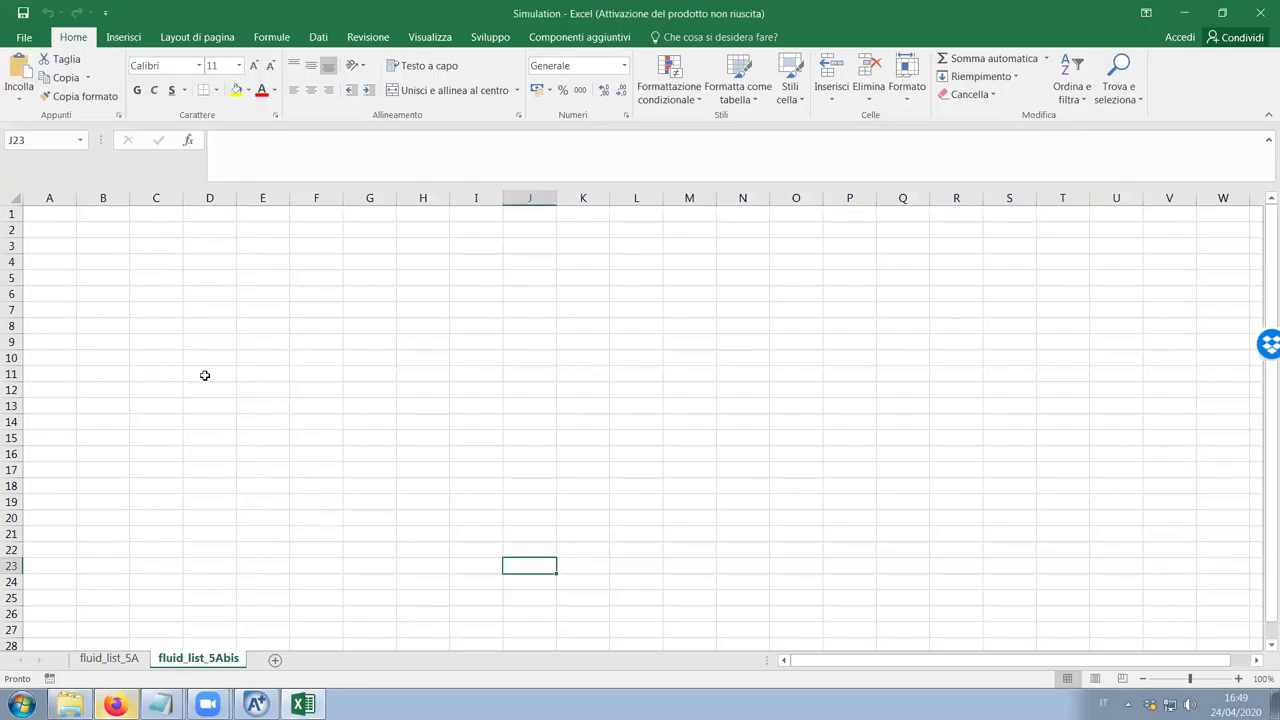
Enter the column headers ID, Tin, Tfin and dH in cells A1 to D1 of the new sheet
{"action": "left_click", "coordinate": [46, 212]}
{"action": "type", "text": "ID"}
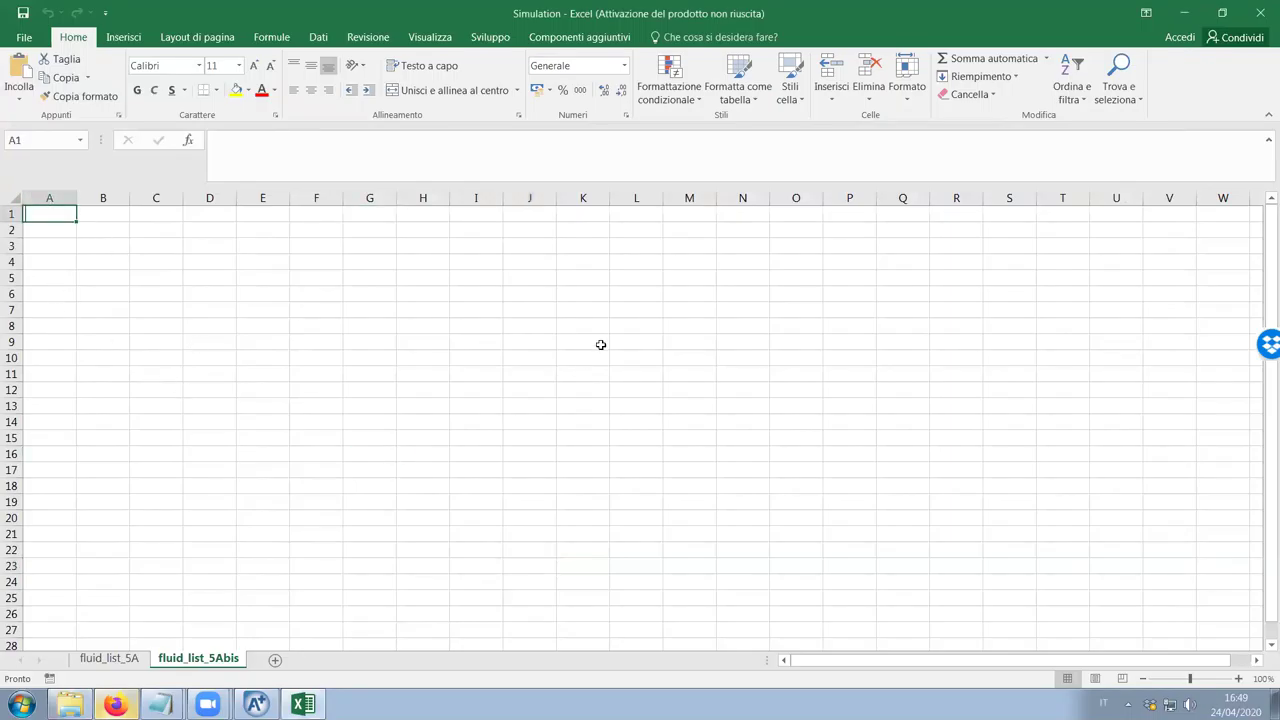
{"action": "key", "text": "Tab"}
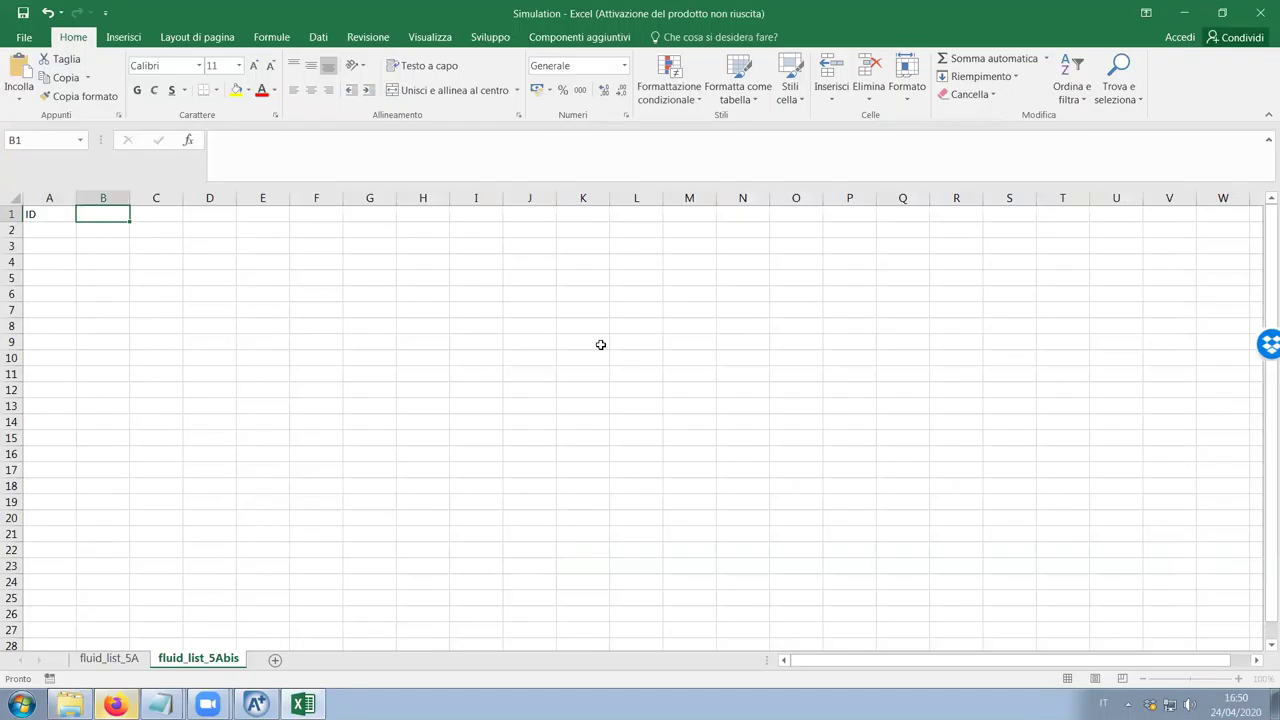
{"action": "type", "text": "Tin"}
{"action": "key", "text": "Tab"}
{"action": "type", "text": "T"}
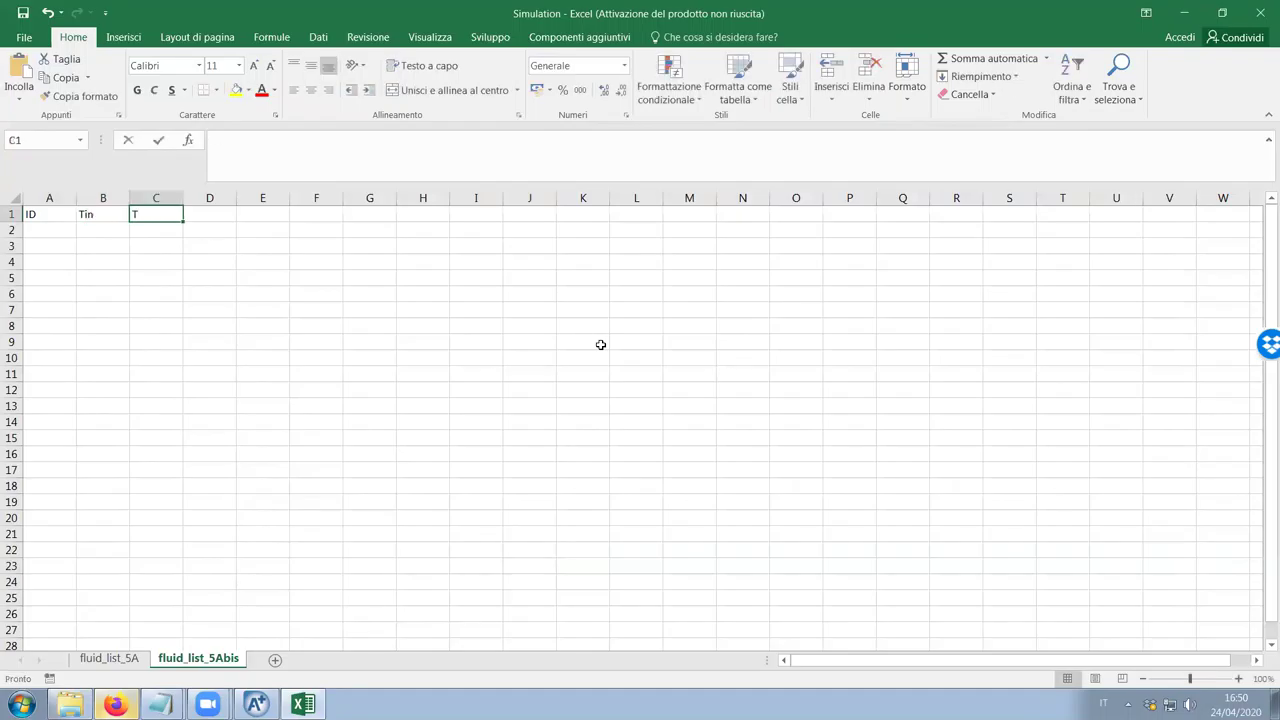
{"action": "type", "text": "fin"}
{"action": "key", "text": "Tab"}
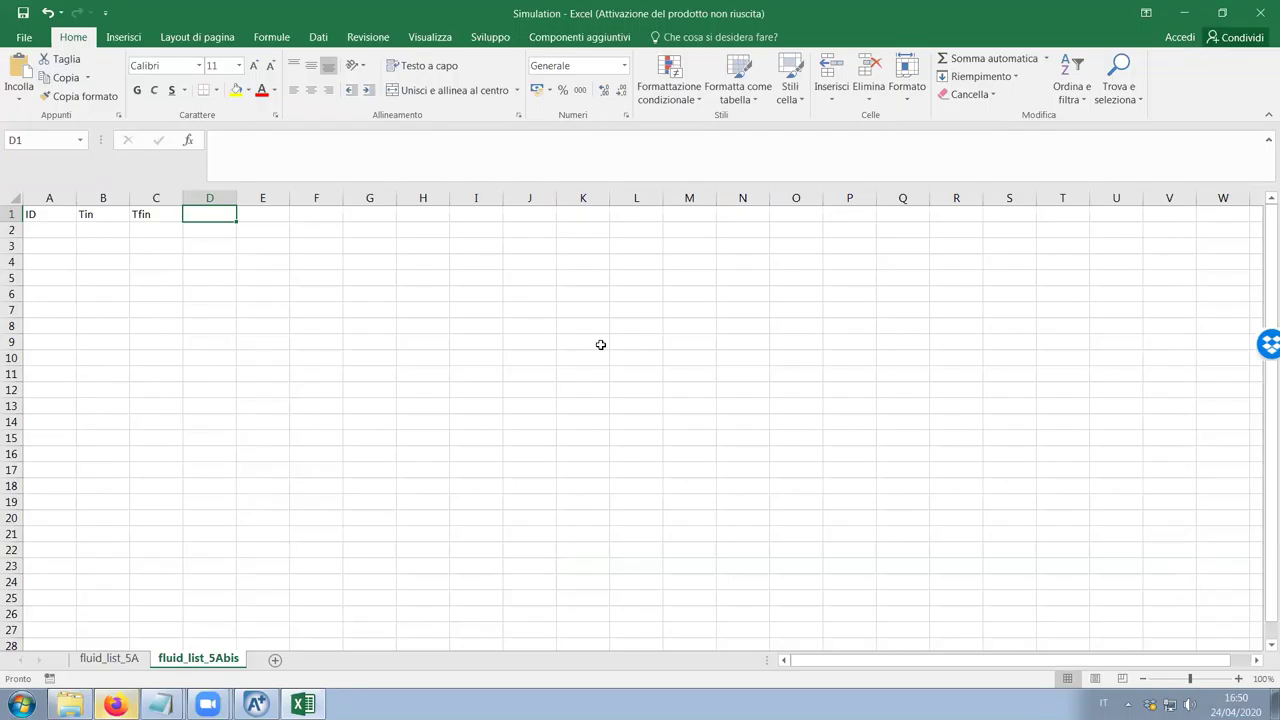
{"action": "type", "text": "dH"}
{"action": "key", "text": "Return"}
Enter the units in row 2: °C under Tin and Tfin, and Gcal/hr under dH, matching the Aspen Plus plot
{"action": "key", "text": "Tab"}
{"action": "type", "text": "°C"}
{"action": "key", "text": "Tab"}
{"action": "type", "text": "°C"}
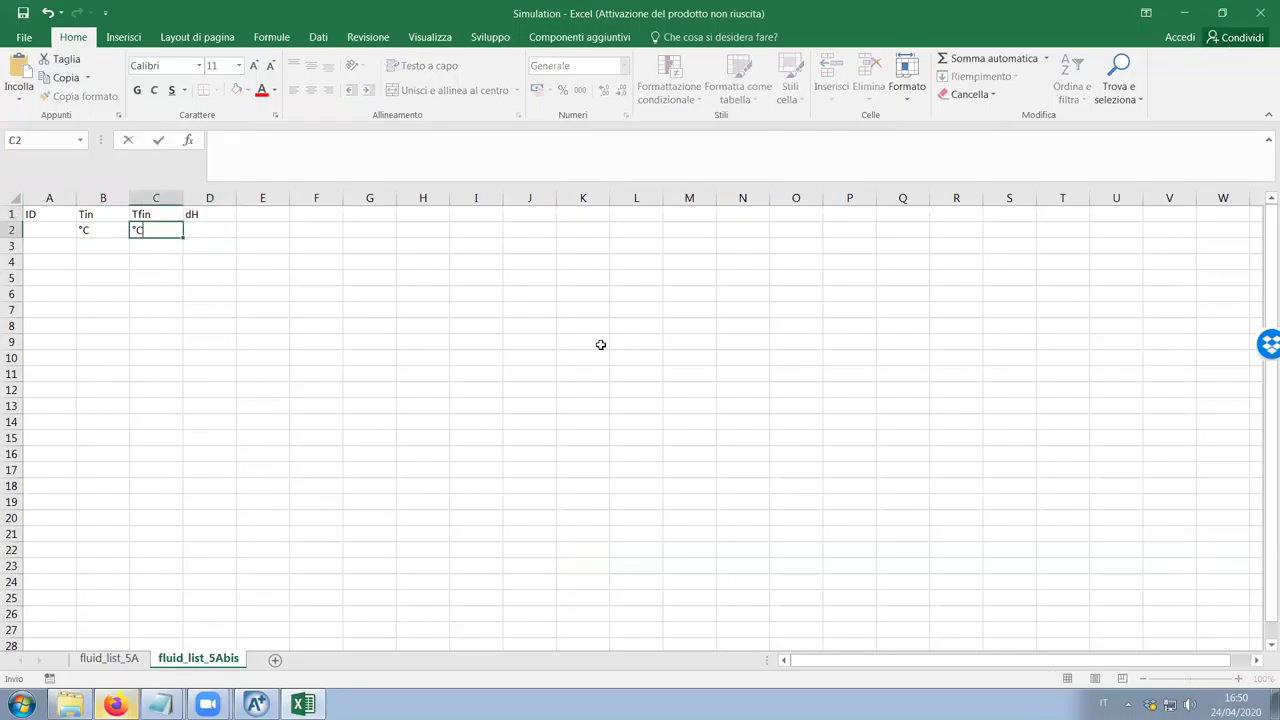
{"action": "key", "text": "Tab"}
{"action": "left_click", "coordinate": [256, 704]}
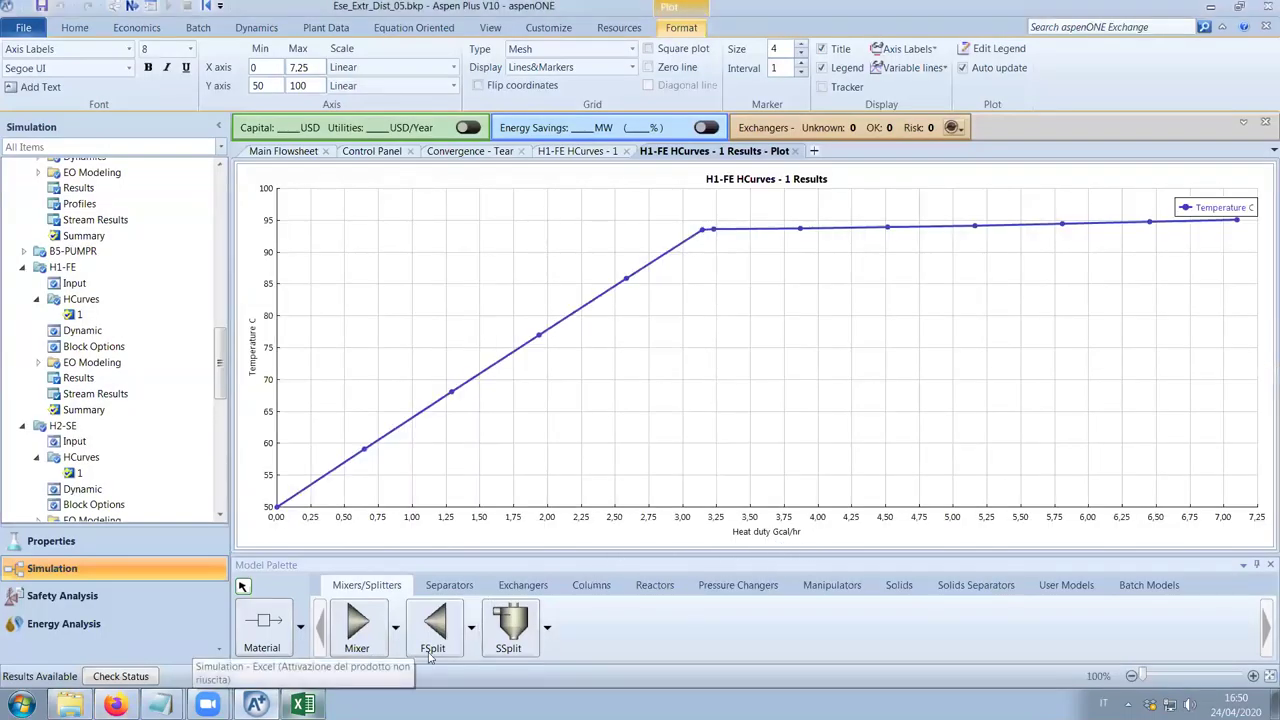
{"action": "left_click", "coordinate": [303, 704]}
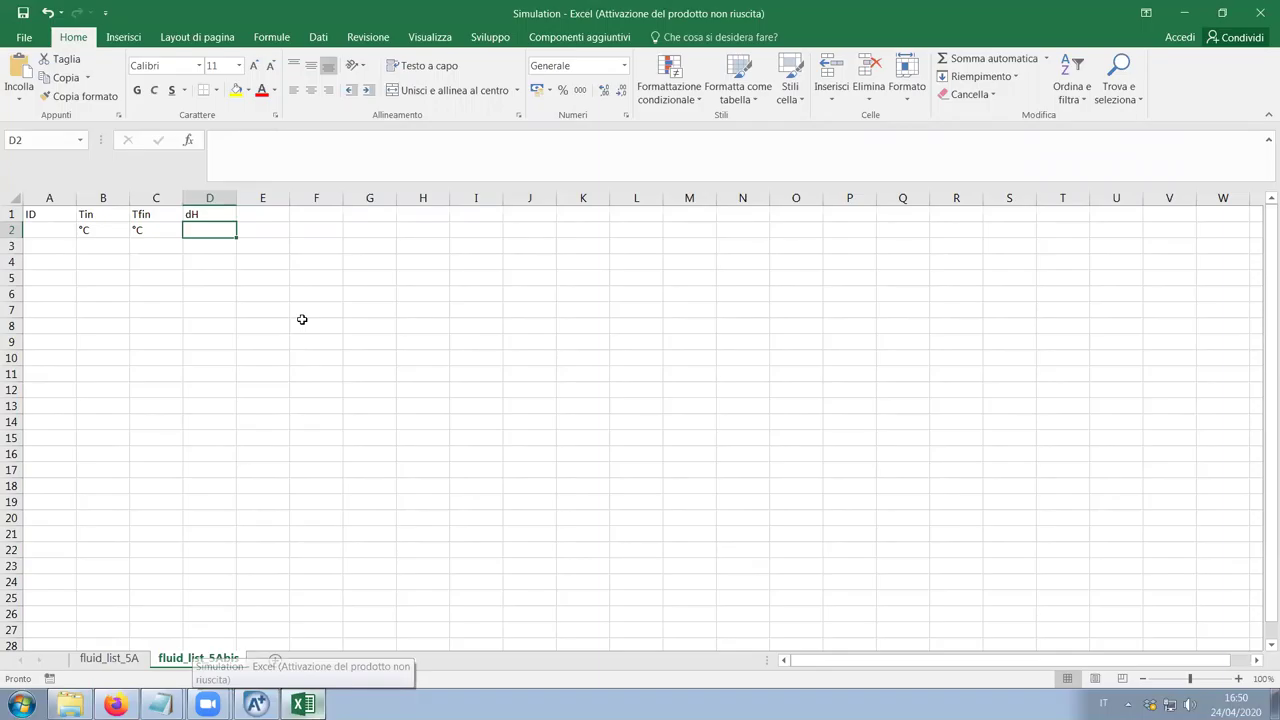
{"action": "type", "text": "Gcal/hr"}
{"action": "key", "text": "Return"}
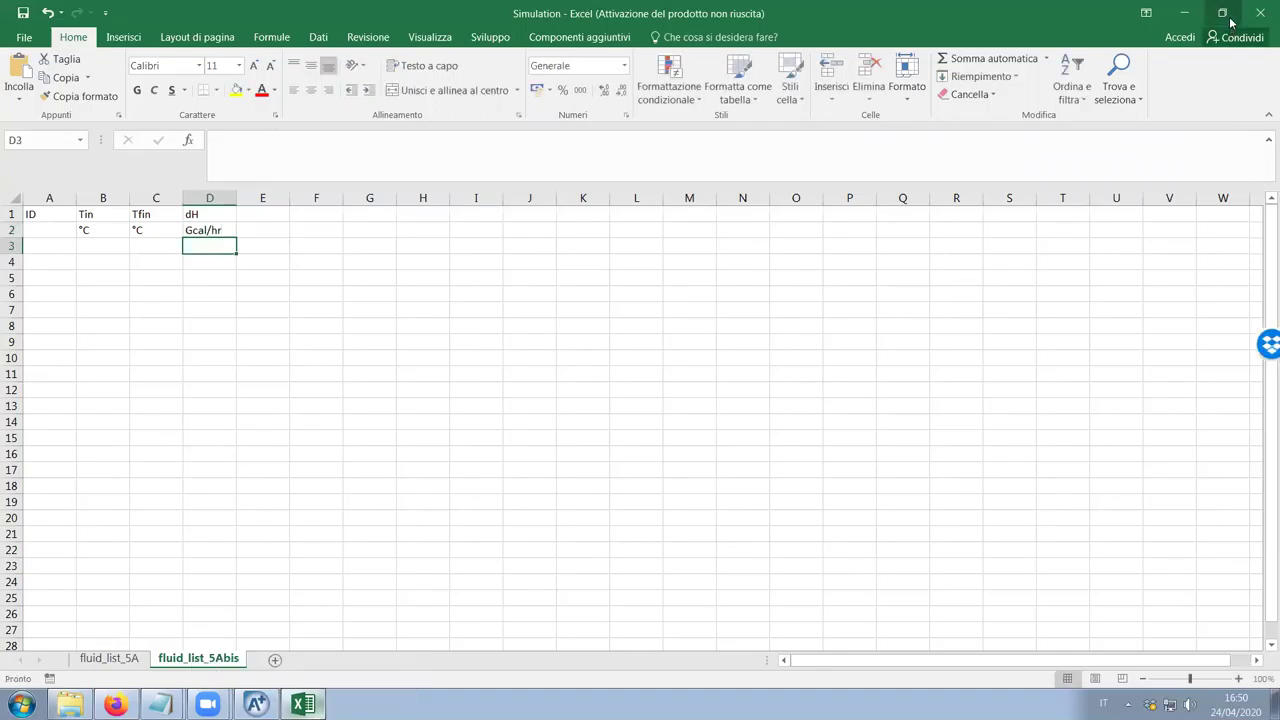
Shrink the Excel window and place it over the Aspen Plus plot so the curve stays readable, with cell A3 selected
{"action": "left_click", "coordinate": [1222, 14]}
{"action": "left_click_drag", "start_coordinate": [869, 66], "coordinate": [1052, 330]}
{"action": "key", "text": "Home"}
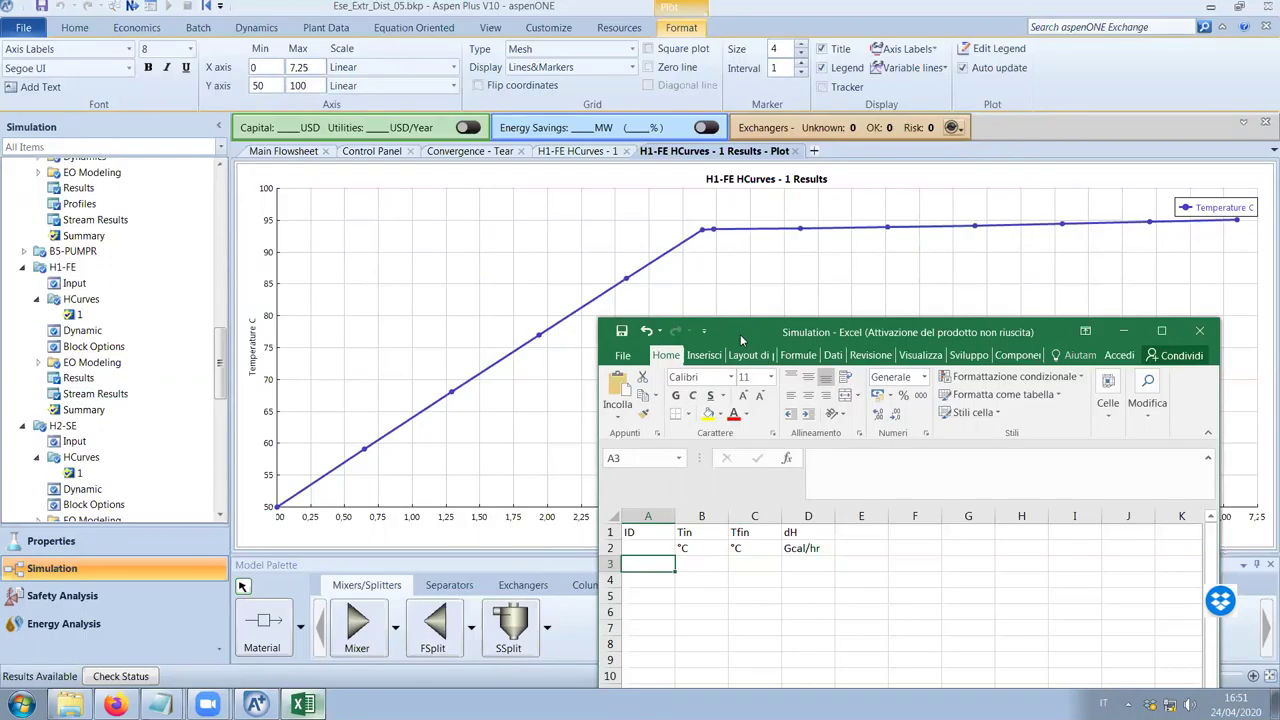
{"action": "left_click_drag", "start_coordinate": [740, 334], "coordinate": [754, 316]}
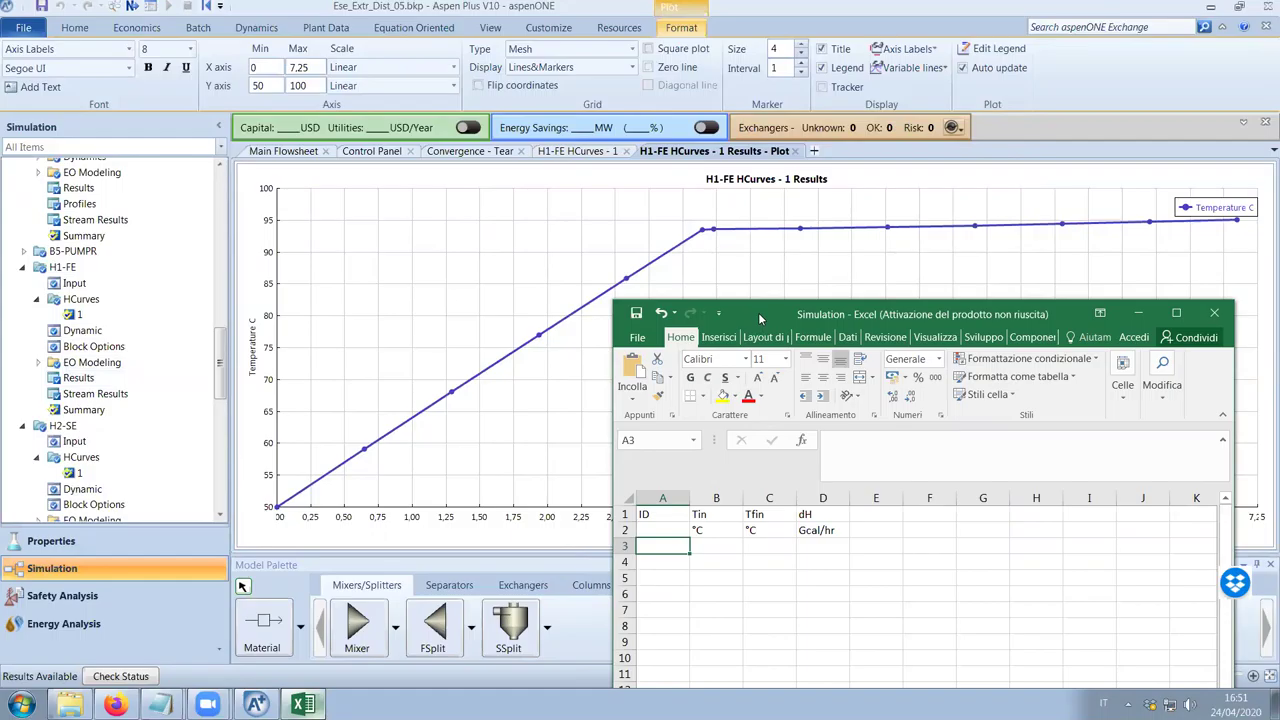
{"action": "left_click_drag", "start_coordinate": [758, 312], "coordinate": [746, 339]}
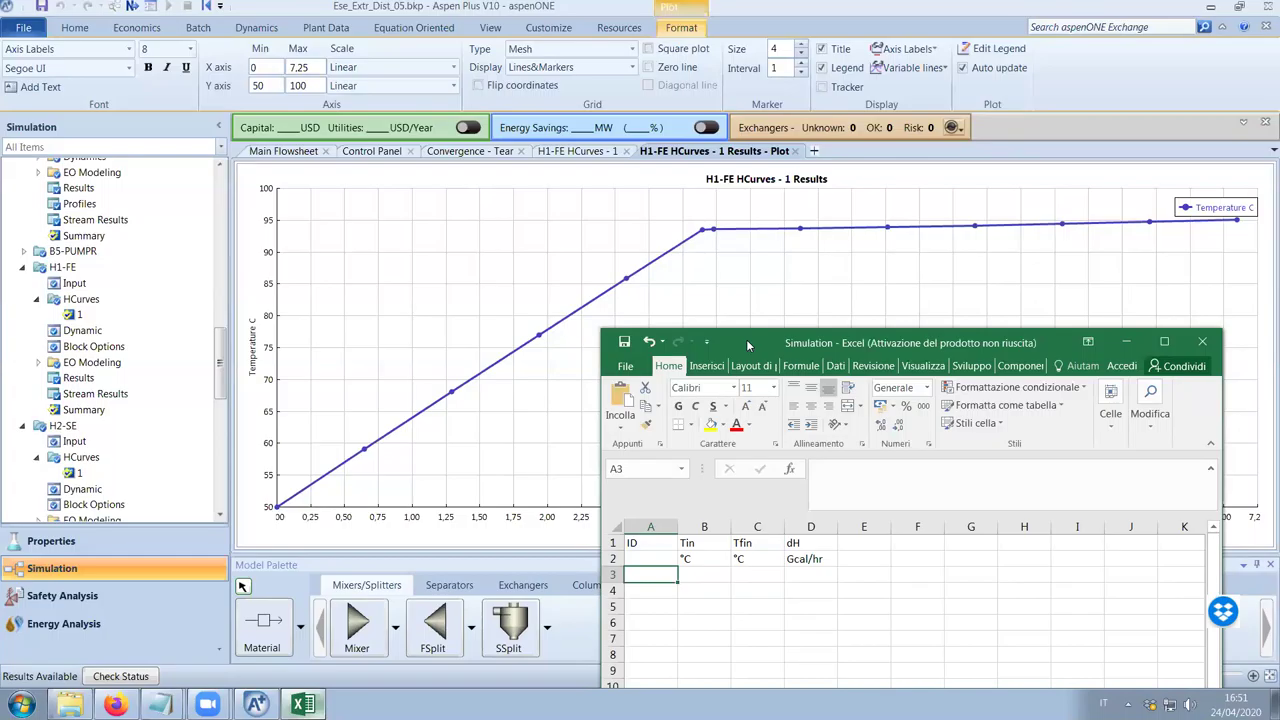
{"action": "left_click_drag", "start_coordinate": [746, 339], "coordinate": [784, 288]}
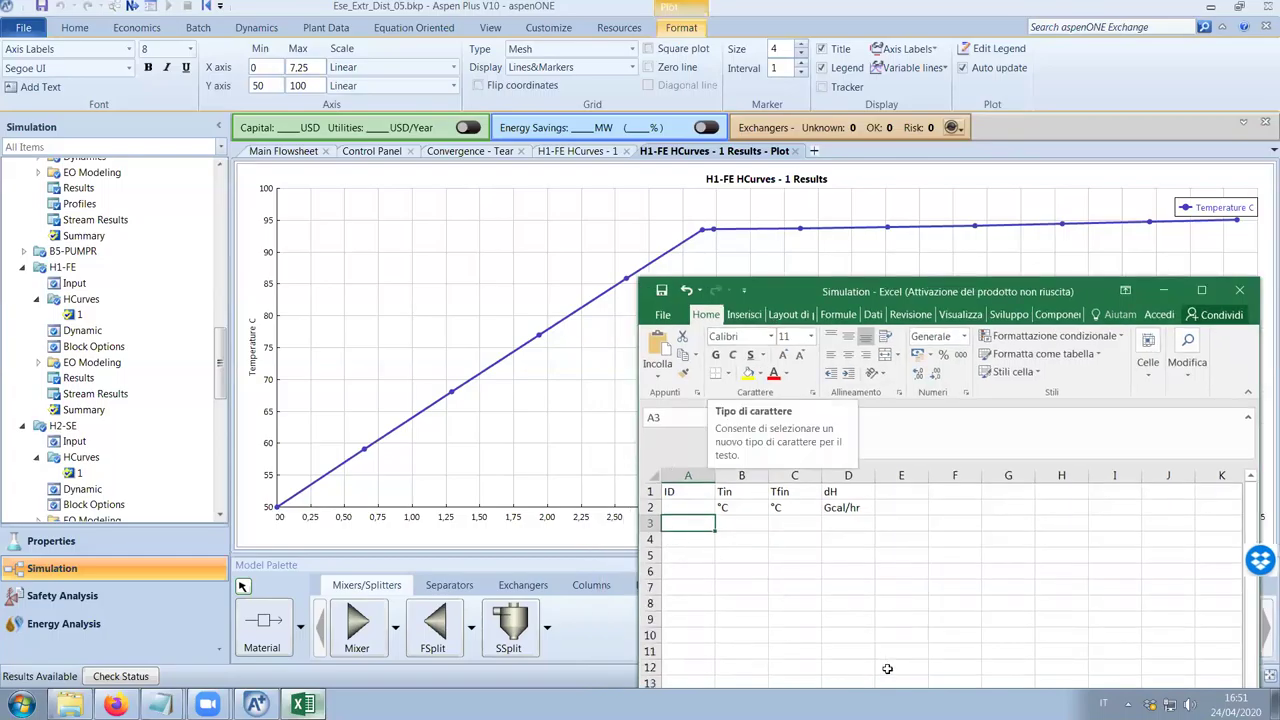
Enter fluid ID 1 in cell A3 and add the column header NOTA in cell E1
{"action": "type", "text": "1"}
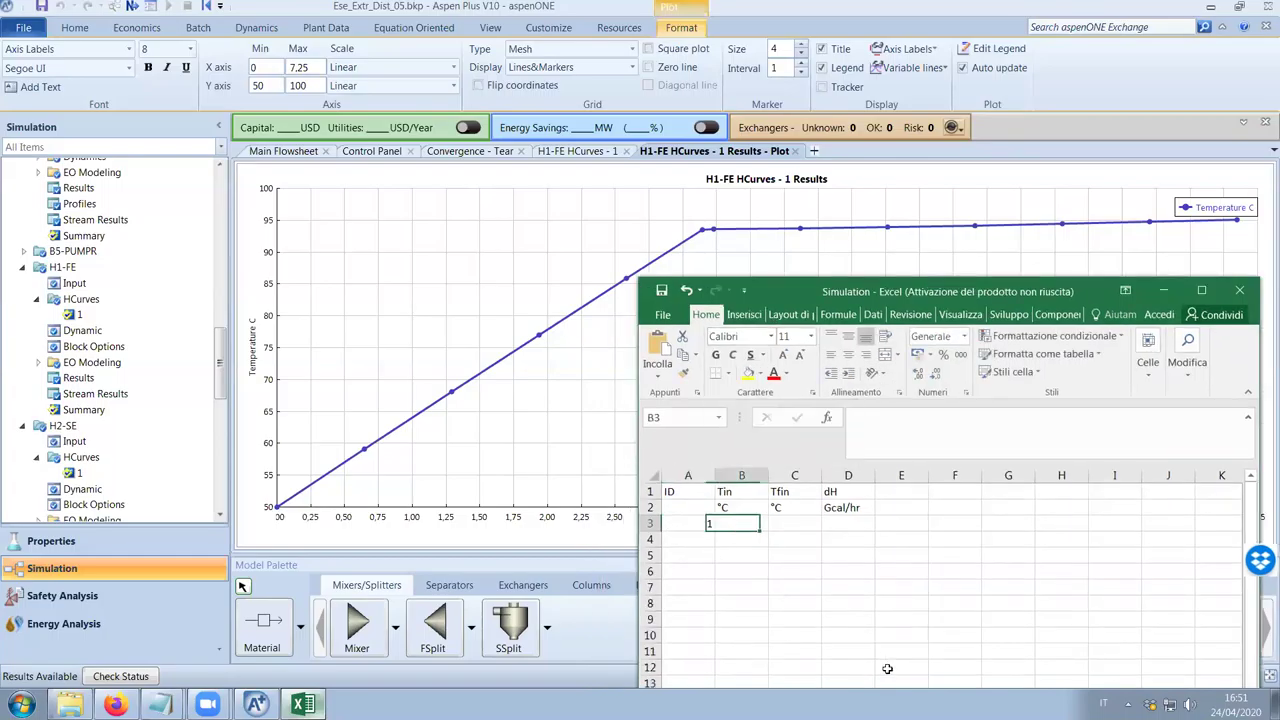
{"action": "key", "text": "Tab"}
{"action": "left_click", "coordinate": [903, 490]}
{"action": "type", "text": "NOTA"}
{"action": "key", "text": "Return"}
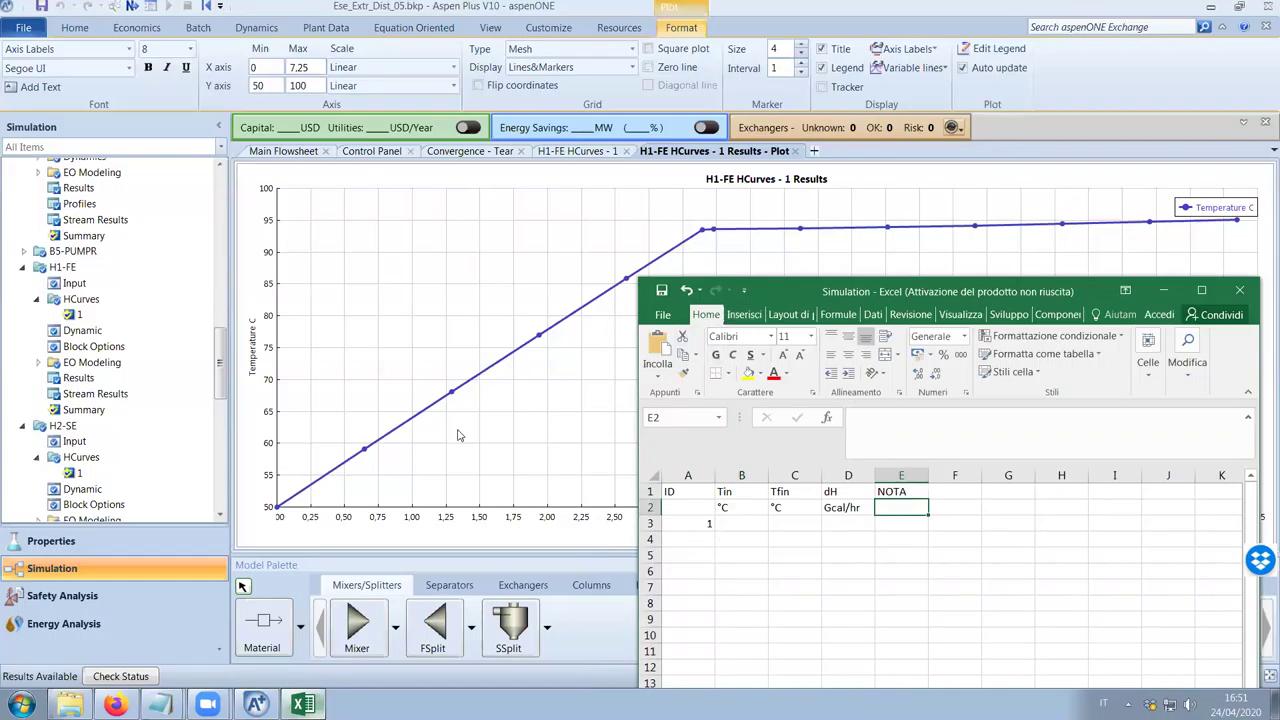
Enter 50 as Tin in cell B3 and 93,5, read at the bend of the H1-FE curve, as Tfin in C3
{"action": "left_click", "coordinate": [745, 519]}
{"action": "type", "text": "50"}
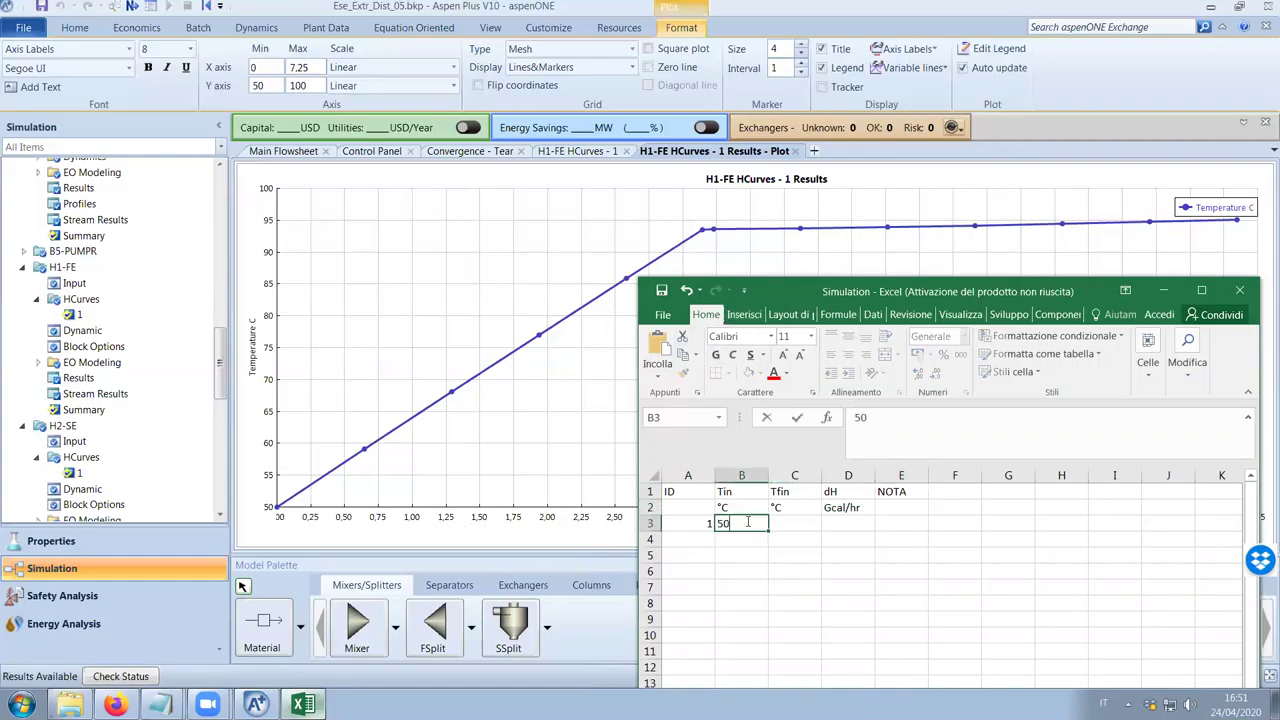
{"action": "key", "text": "Tab"}
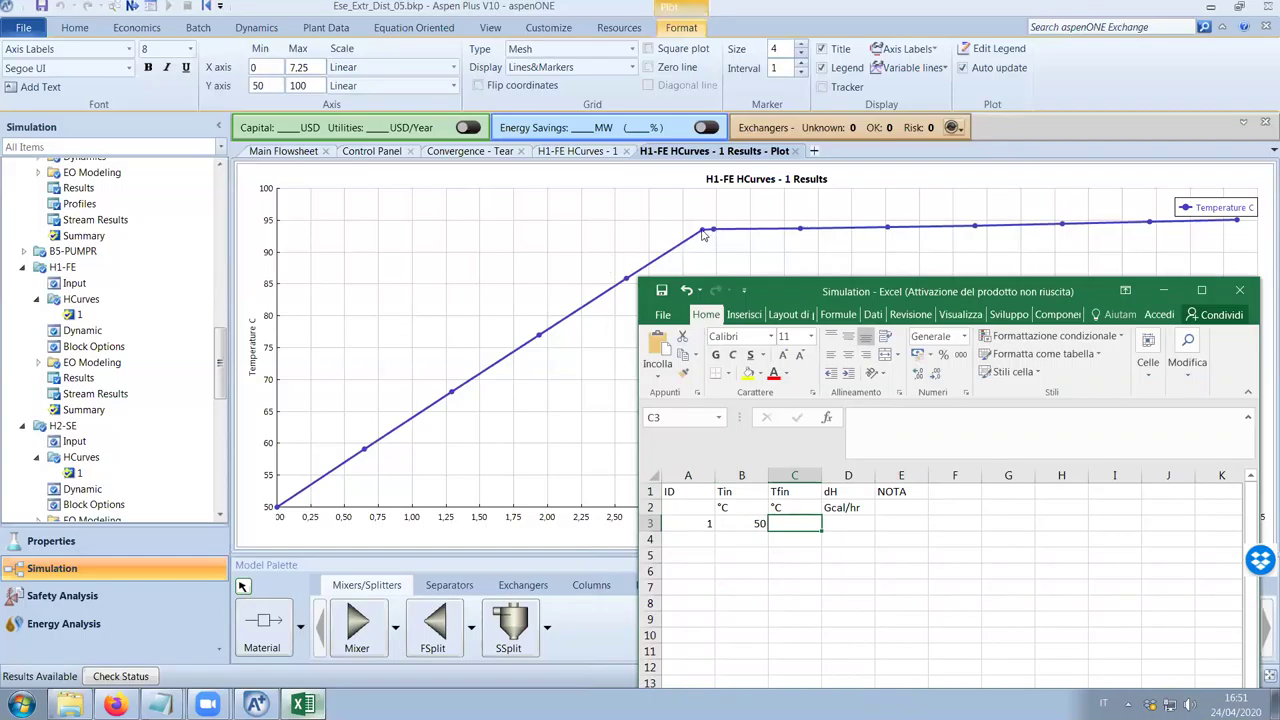
{"action": "left_click", "coordinate": [703, 234]}
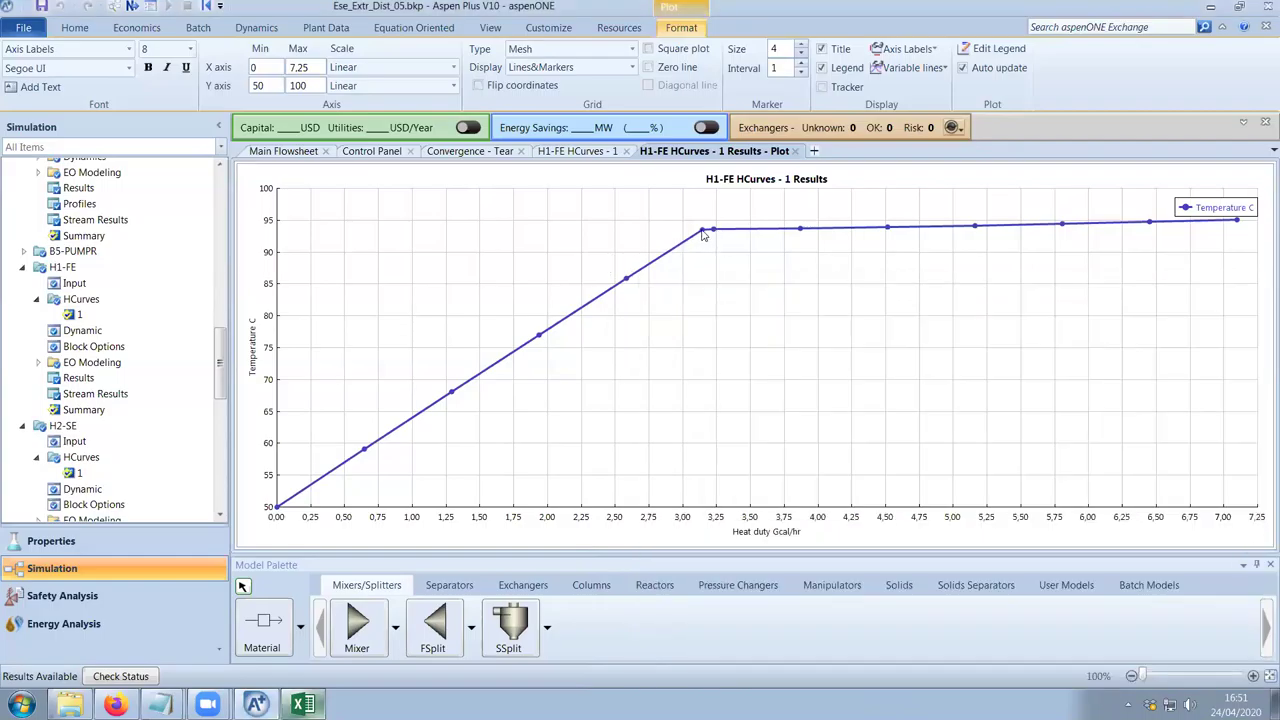
{"action": "mouse_move", "coordinate": [703, 234]}
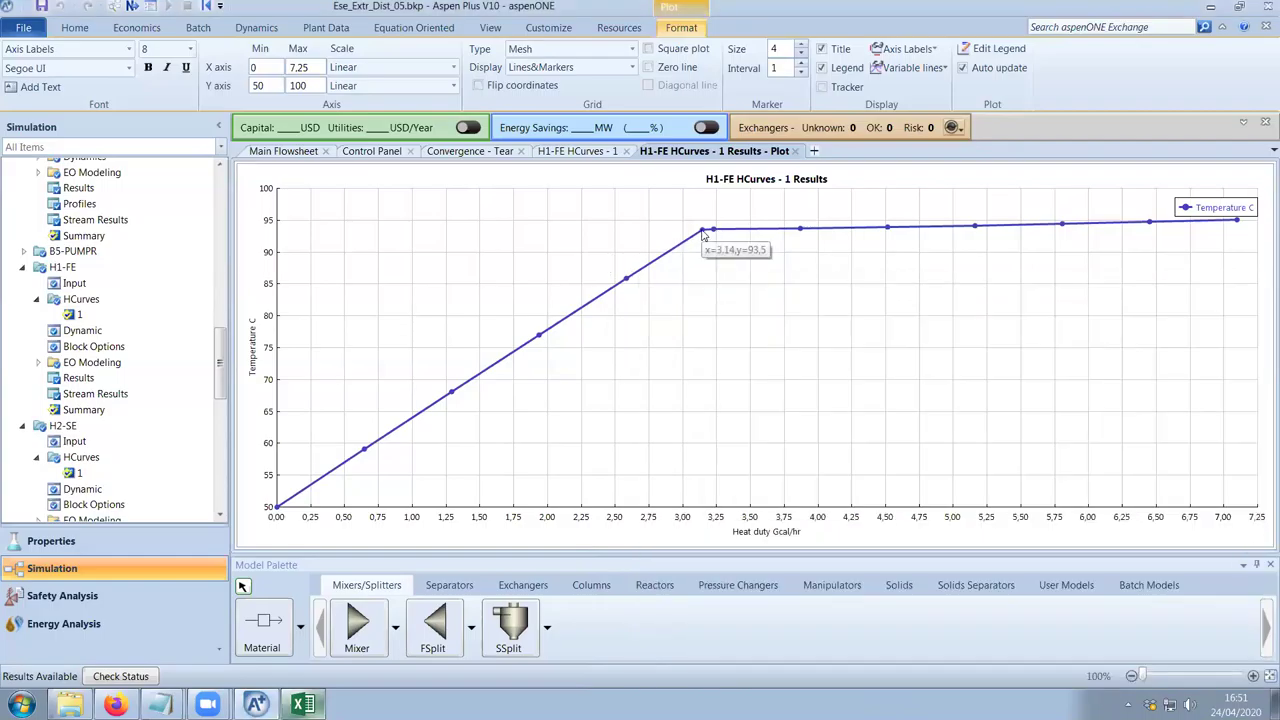
{"action": "key", "text": "alt+Tab"}
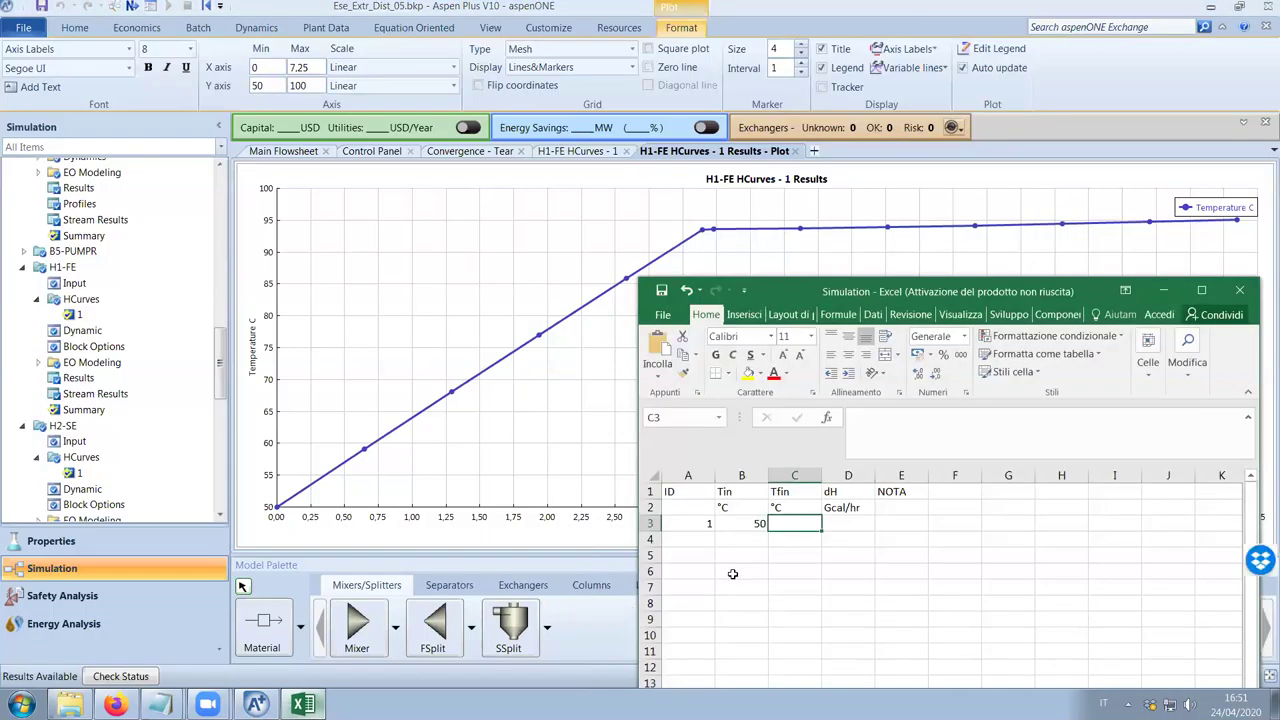
{"action": "type", "text": "93,5"}
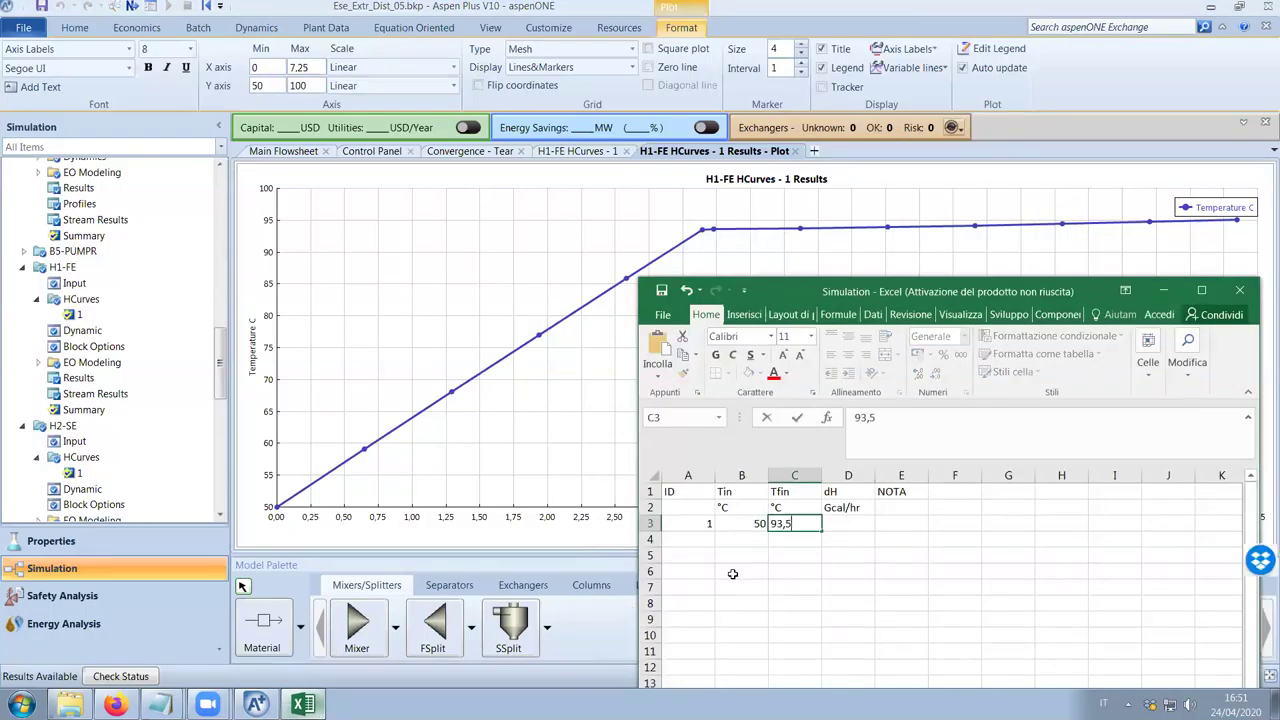
{"action": "left_click", "coordinate": [846, 554]}
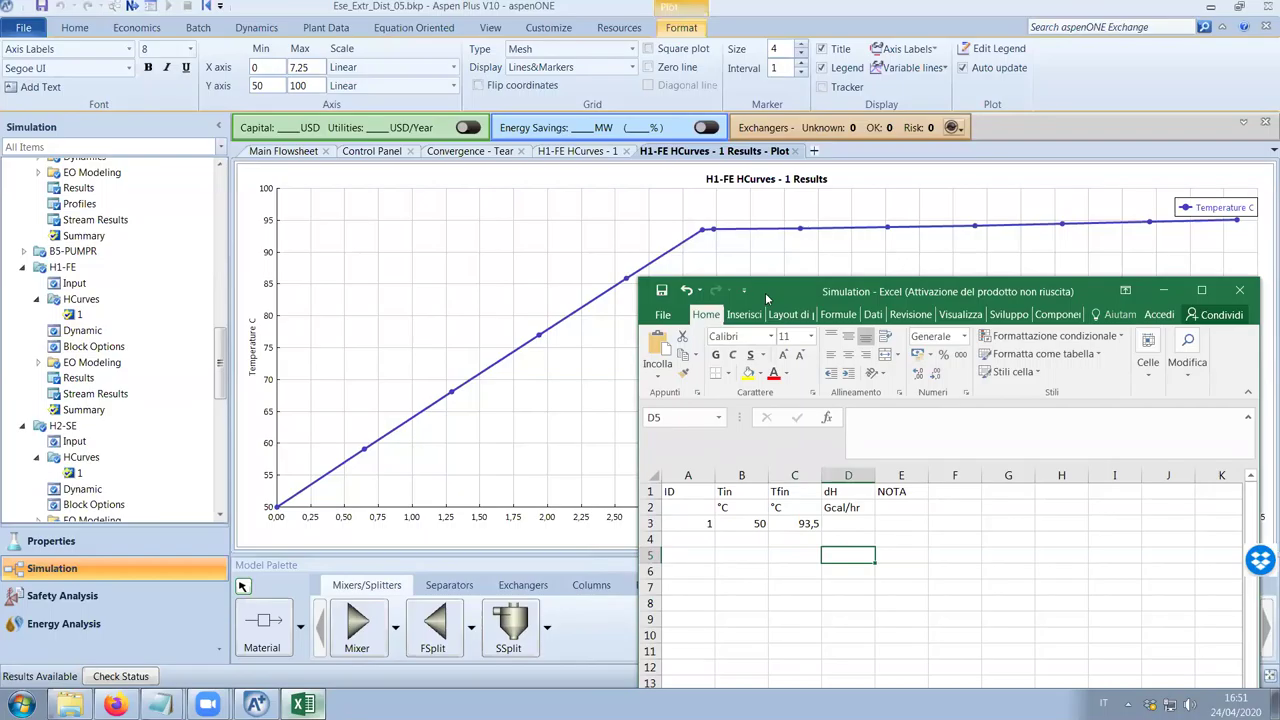
Read the heat duty at the bend of the H1-FE curve and enter 3,14 as dH in cell D3
{"action": "left_click_drag", "start_coordinate": [765, 292], "coordinate": [815, 289]}
{"action": "left_click", "coordinate": [702, 233]}
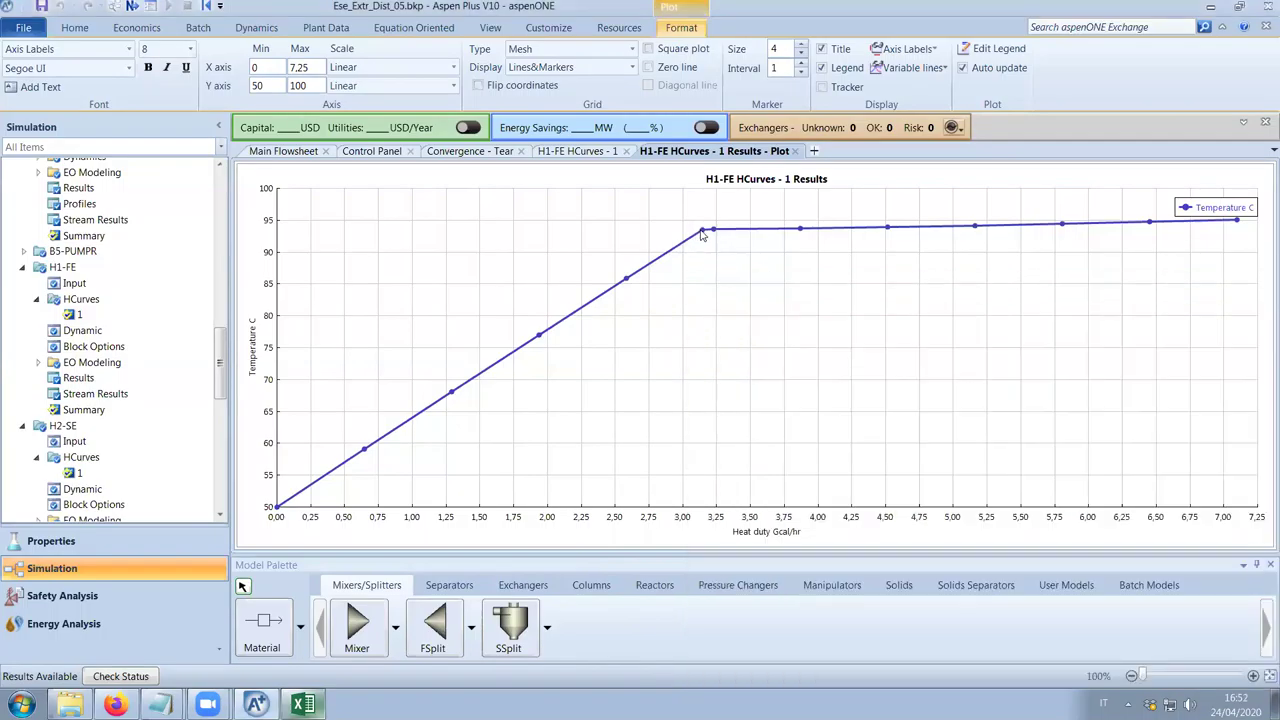
{"action": "mouse_move", "coordinate": [702, 233]}
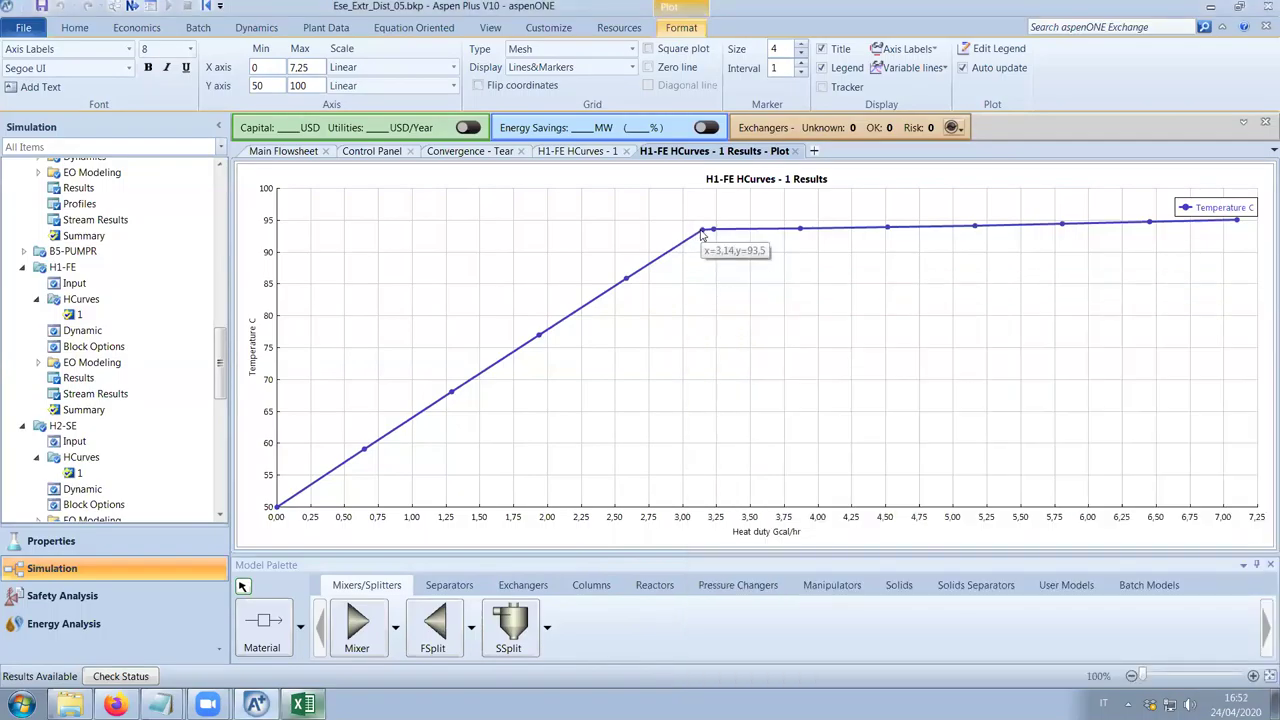
{"action": "left_click", "coordinate": [303, 704]}
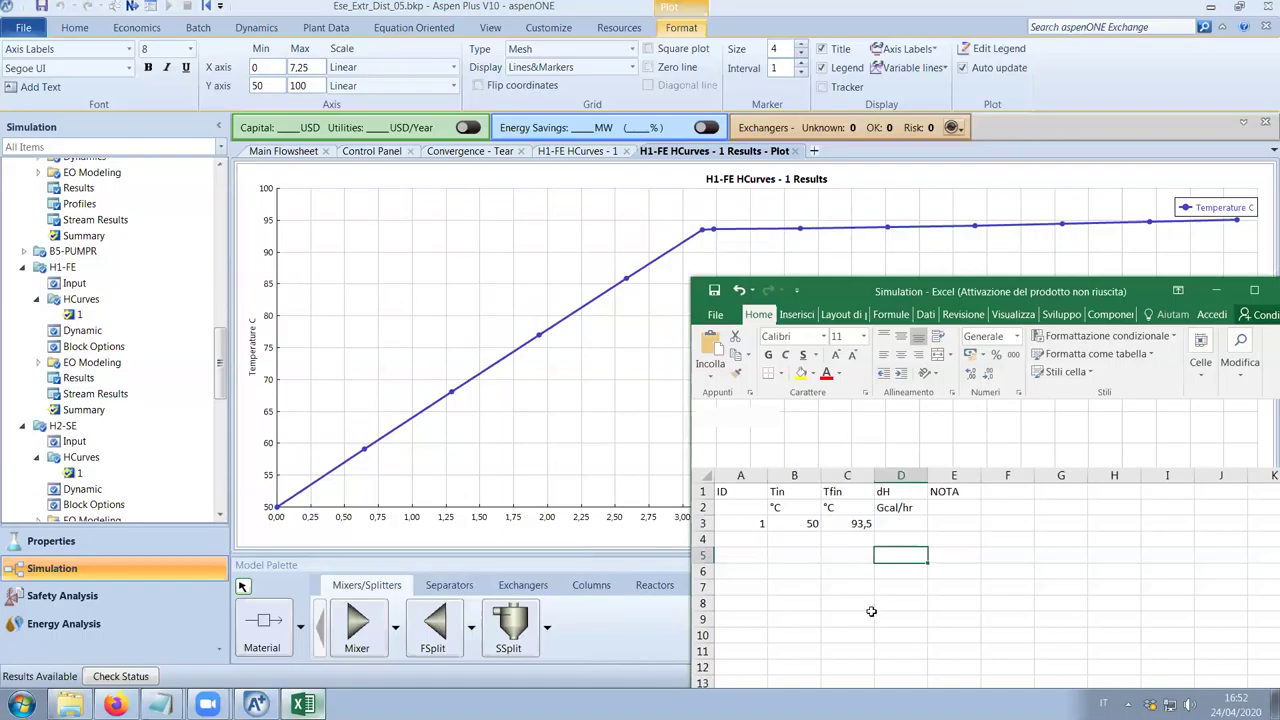
{"action": "key", "text": "Up"}
{"action": "key", "text": "Up"}
{"action": "type", "text": "3,14"}
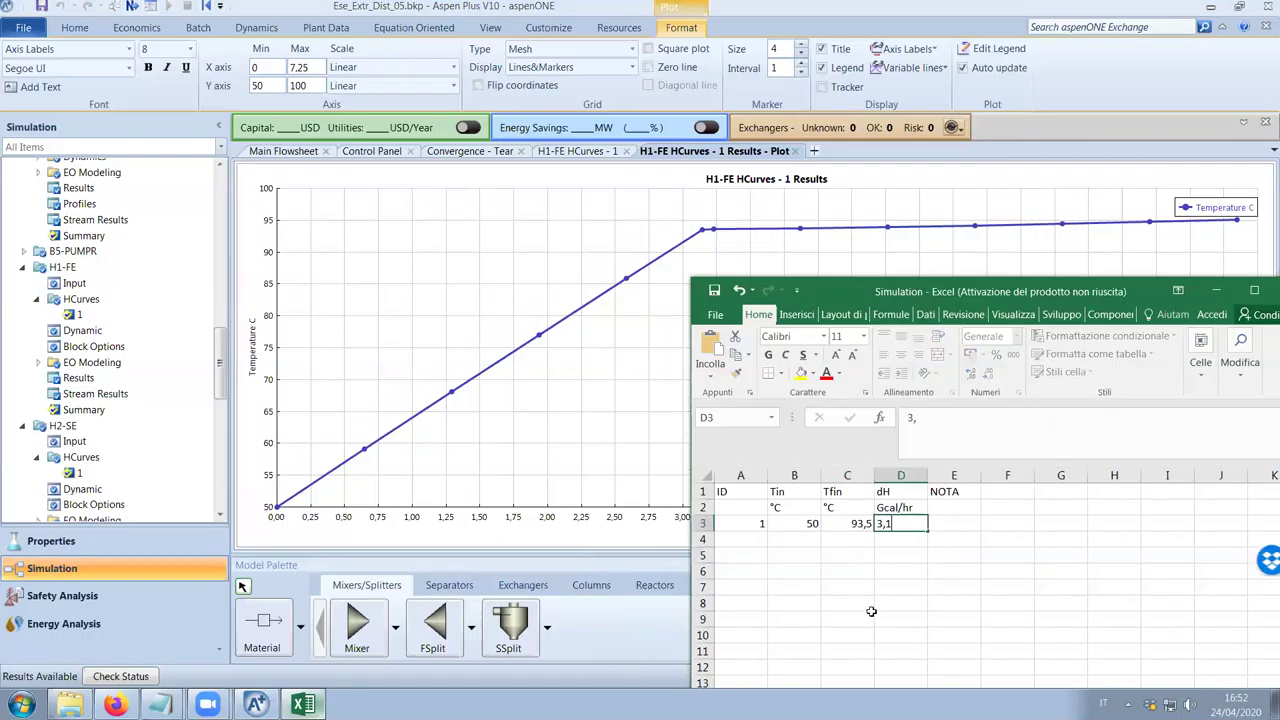
{"action": "key", "text": "Return"}
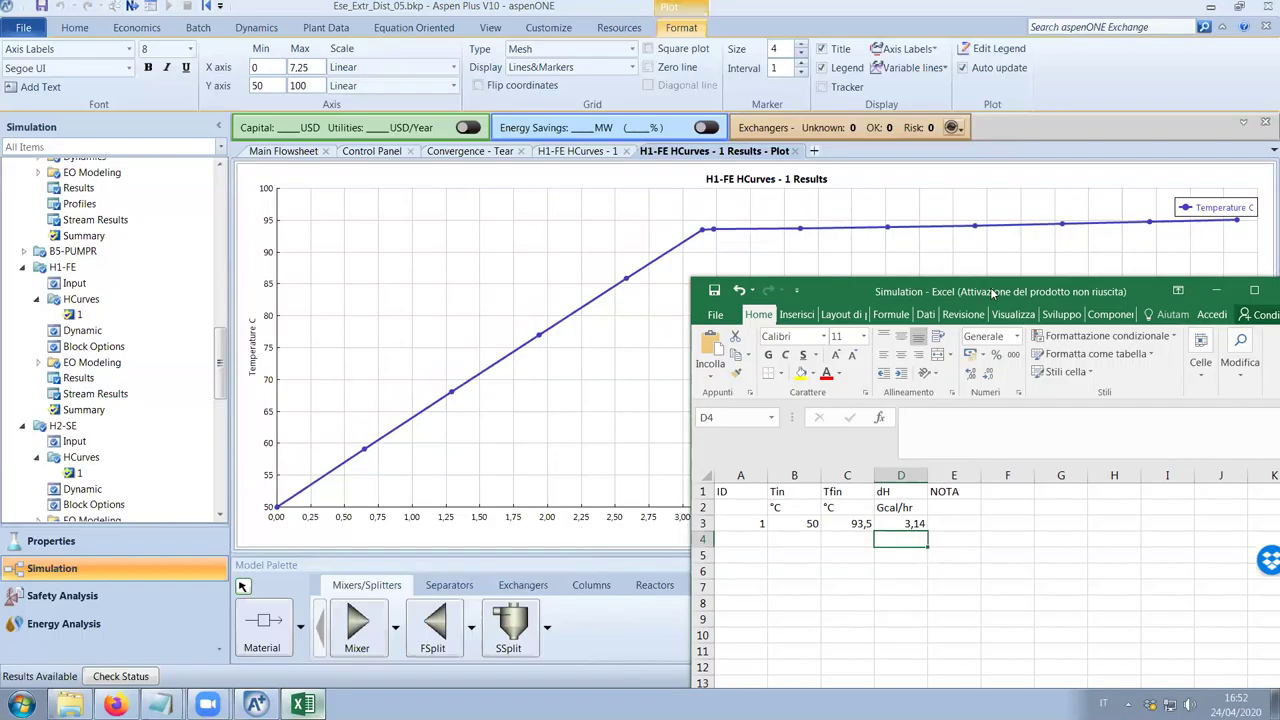
Fill row 4 with Tin 93,5 and Tfin 95, reading the final temperature at the end point of the H1-FE curve
{"action": "left_click_drag", "start_coordinate": [990, 287], "coordinate": [1004, 293]}
{"action": "left_click", "coordinate": [828, 545]}
{"action": "type", "text": "93,5"}
{"action": "left_click", "coordinate": [866, 545]}
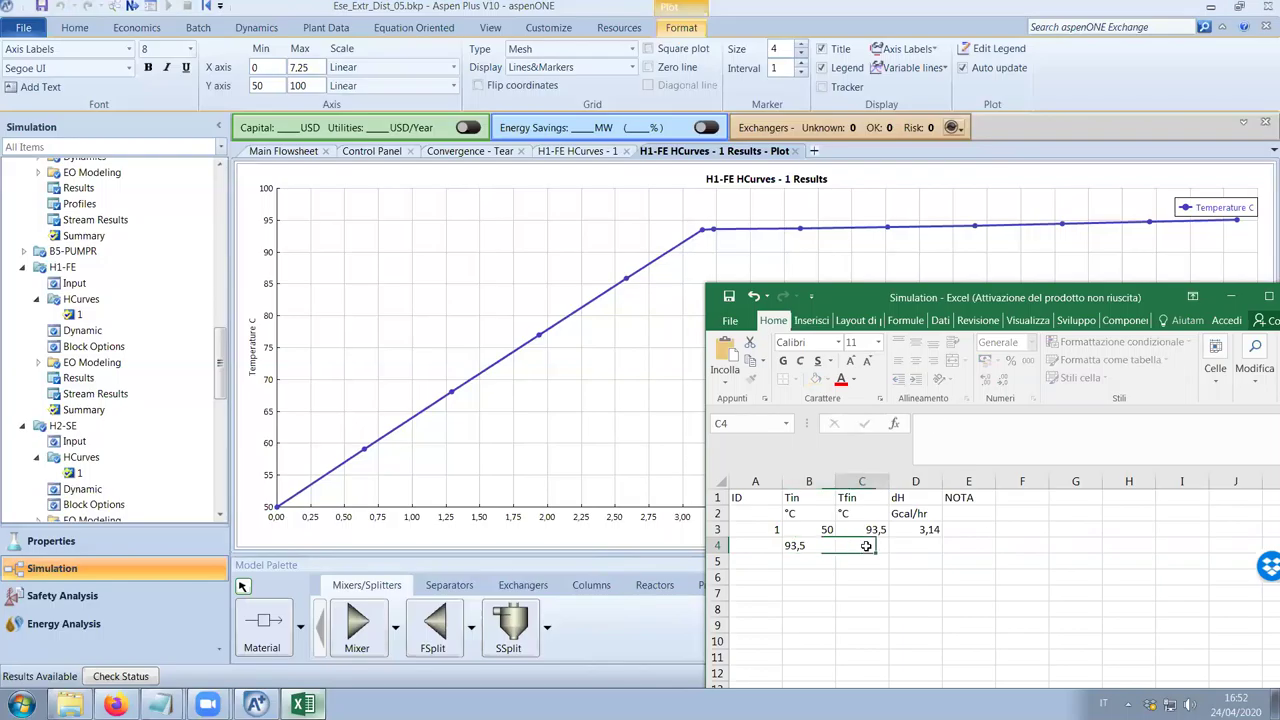
{"action": "left_click", "coordinate": [1238, 245]}
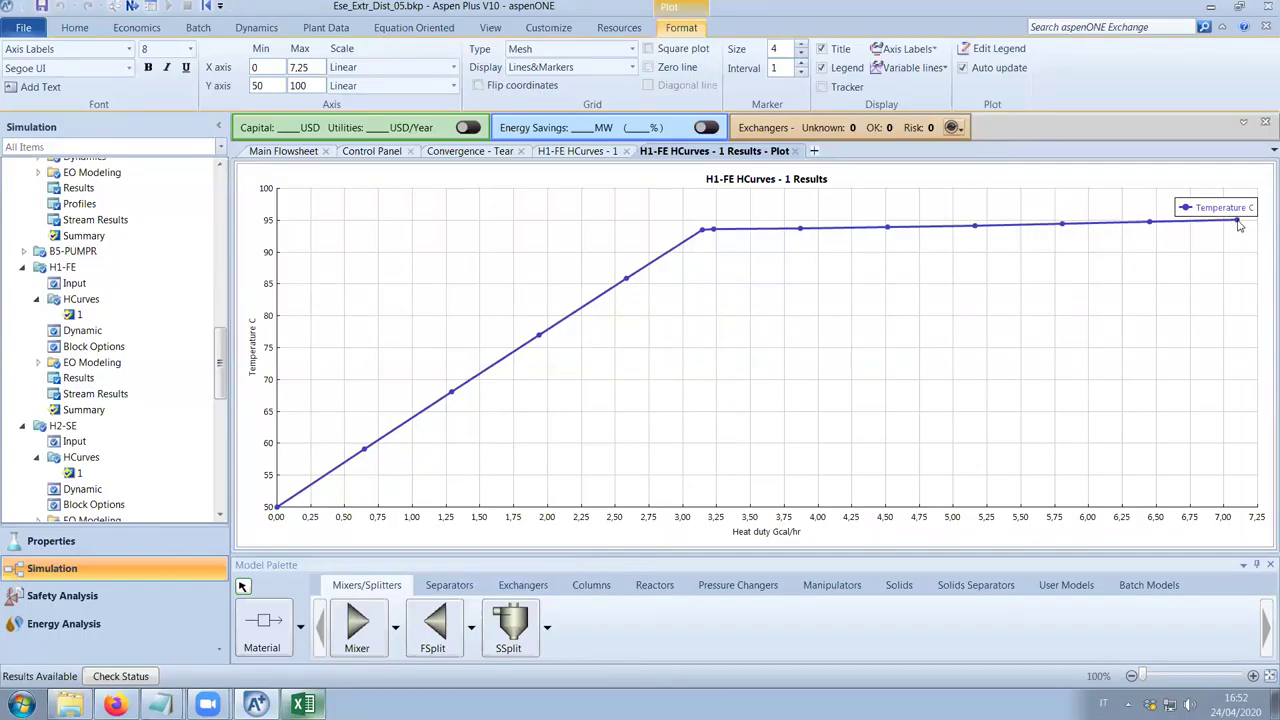
{"action": "mouse_move", "coordinate": [1238, 226]}
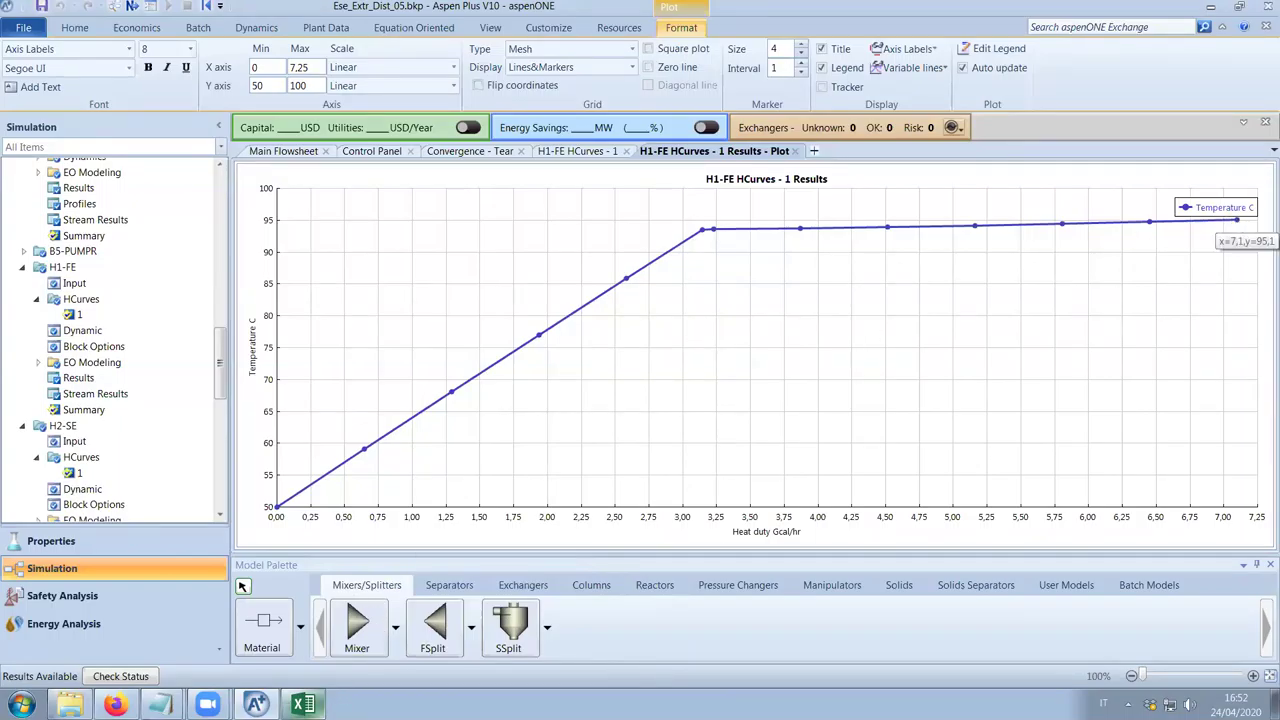
{"action": "left_click", "coordinate": [303, 704]}
{"action": "type", "text": "95"}
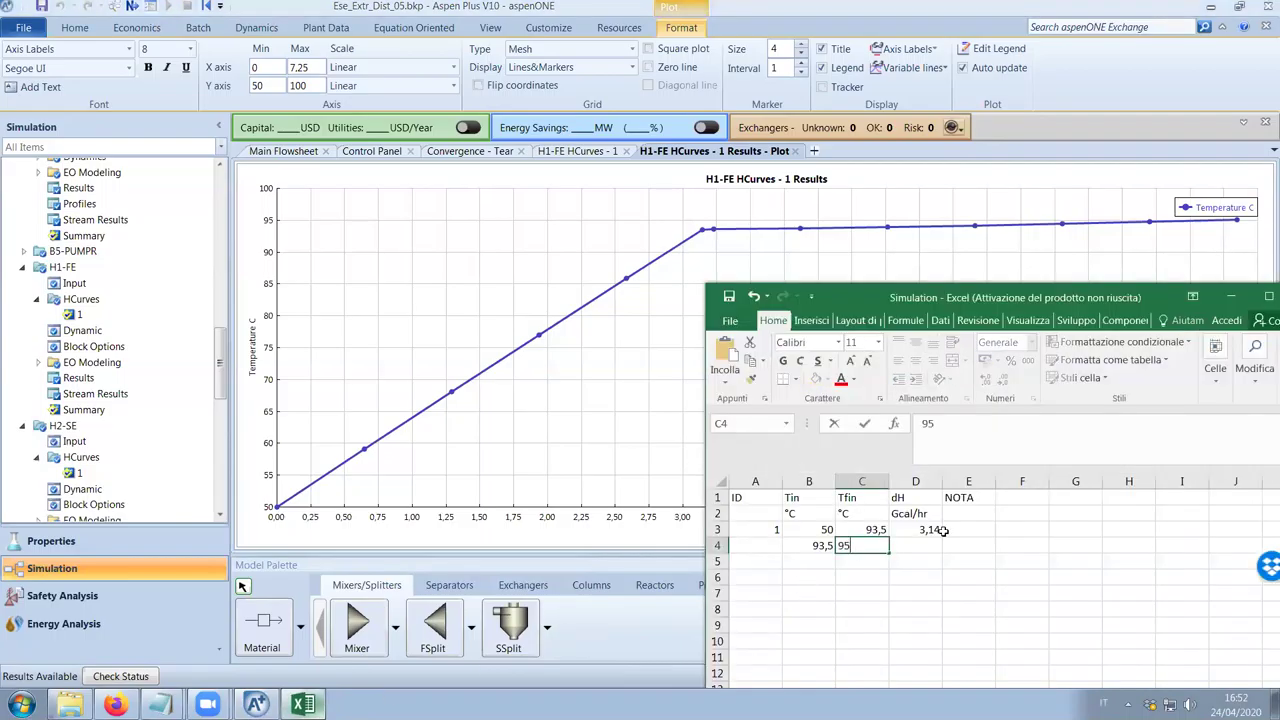
{"action": "left_click", "coordinate": [968, 529]}
Calculate dH in cell D4 with the formula =7,1-3,14 and enter fluid ID 2 in cell A4
{"action": "left_click_drag", "start_coordinate": [1062, 313], "coordinate": [1070, 350]}
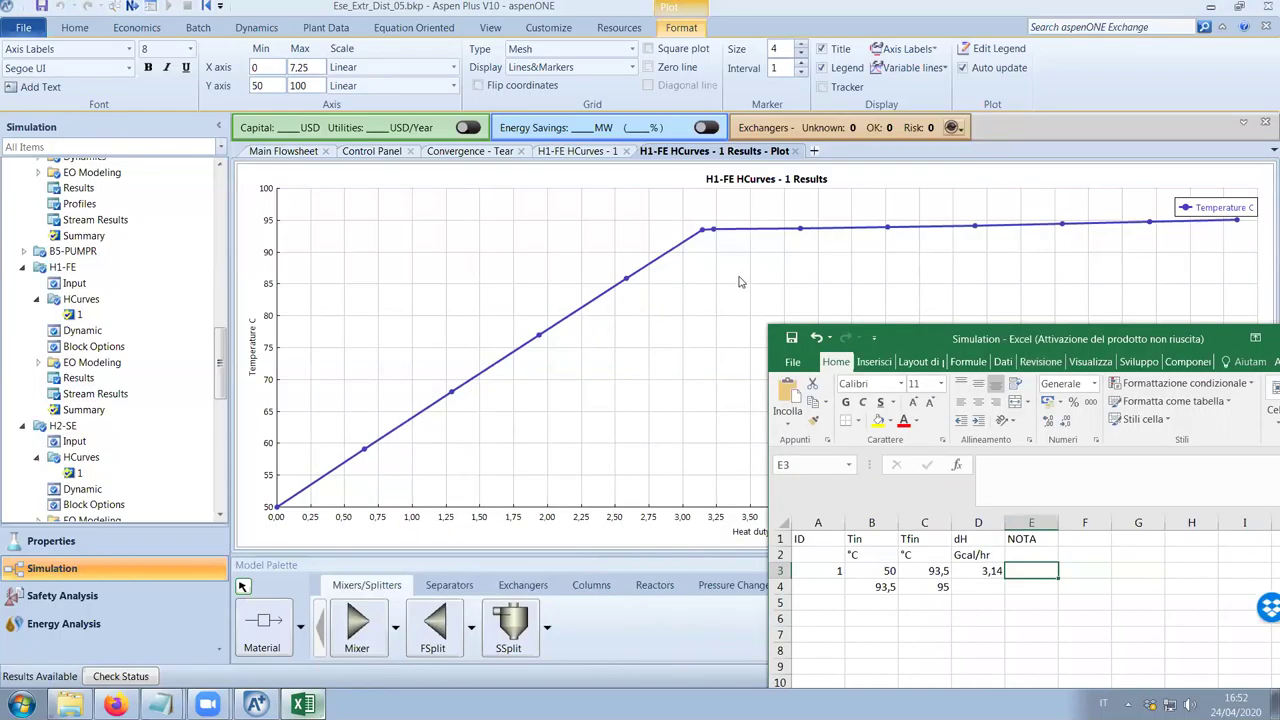
{"action": "left_click", "coordinate": [987, 586]}
{"action": "type", "text": "=7,1-3,14"}
{"action": "key", "text": "Return"}
{"action": "left_click", "coordinate": [812, 588]}
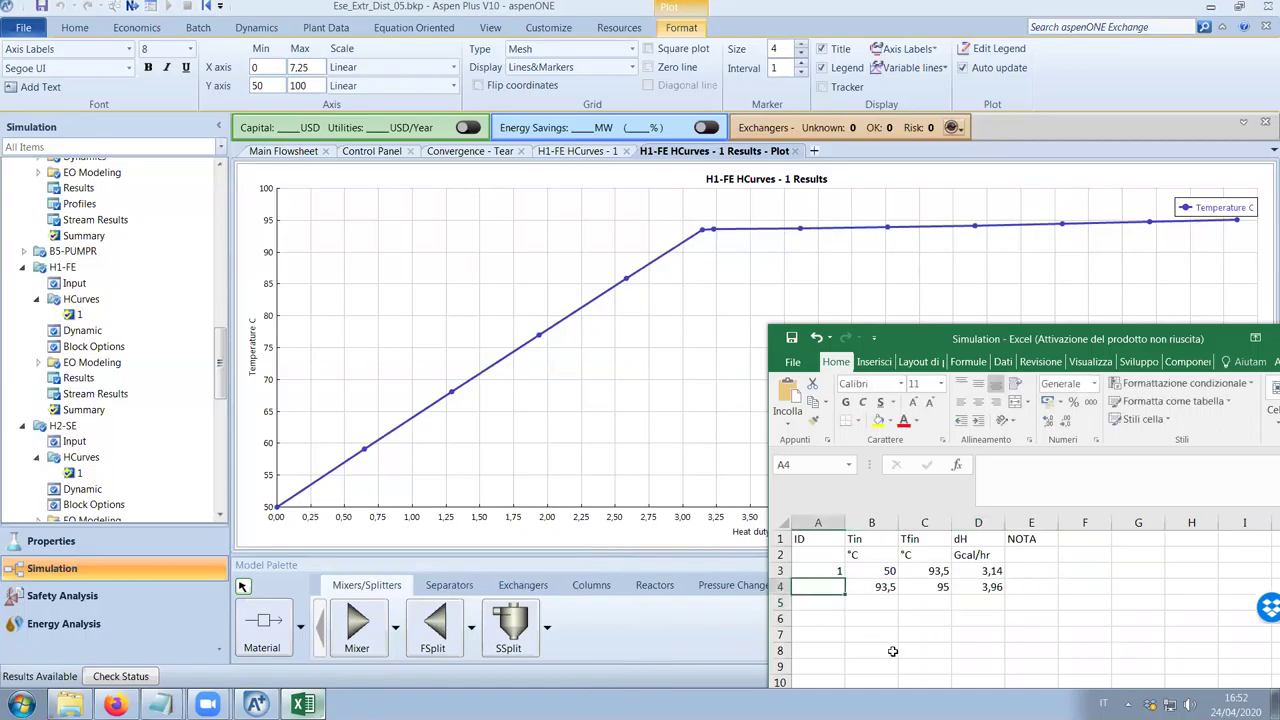
{"action": "type", "text": "2"}
{"action": "left_click", "coordinate": [920, 640]}
Enter the notes "feed prehat" in E3 and "feed boil" in E4, and widen column E
{"action": "left_click", "coordinate": [1036, 572]}
{"action": "type", "text": "feed prehat"}
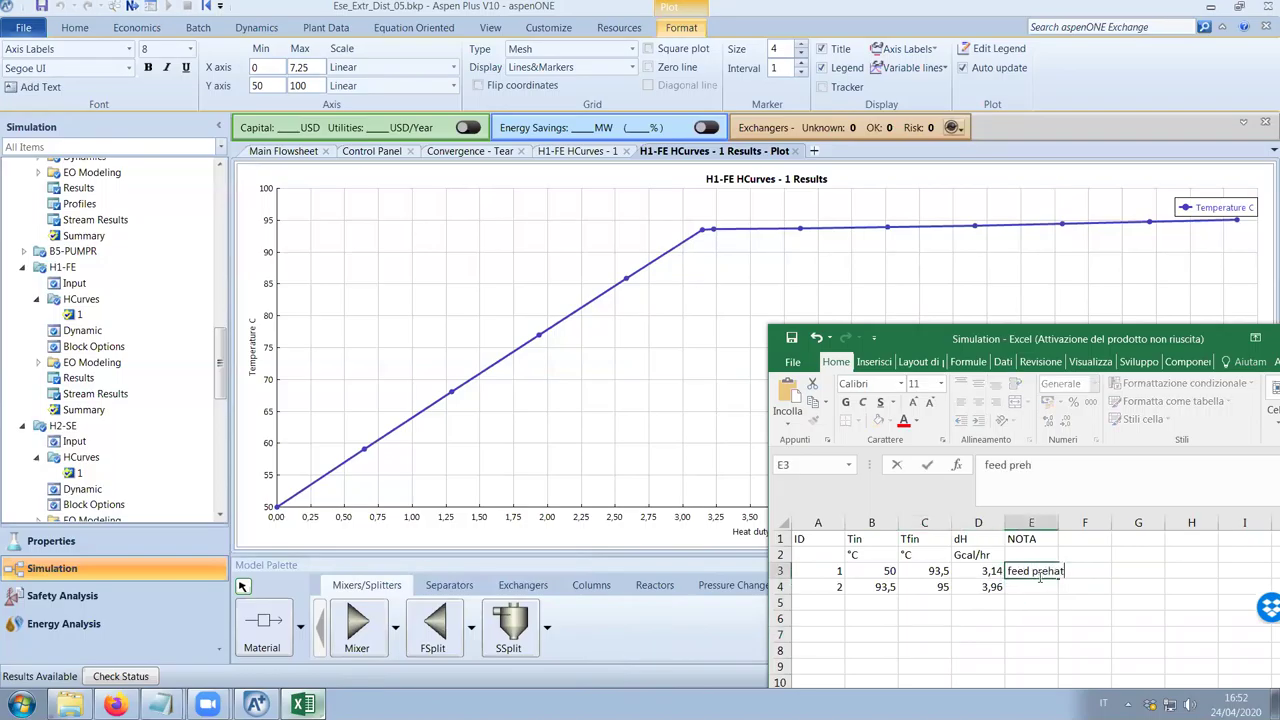
{"action": "key", "text": "Return"}
{"action": "type", "text": "feed boil"}
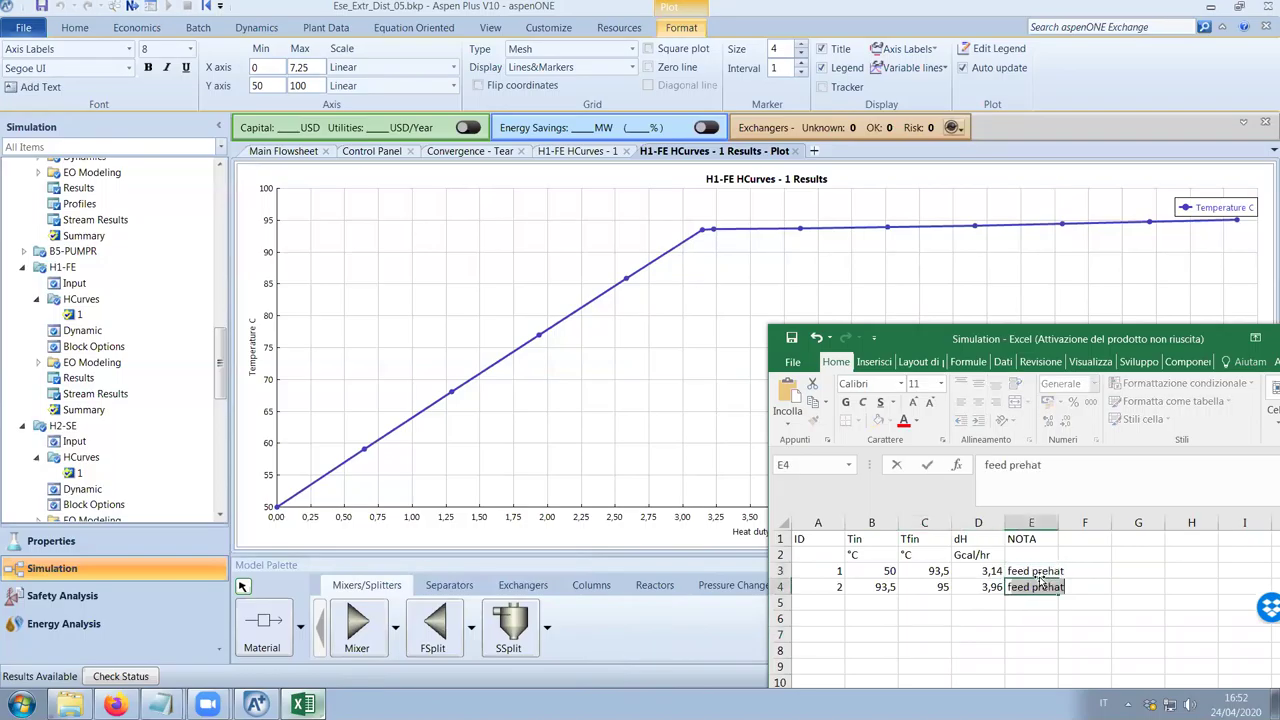
{"action": "key", "text": "Return"}
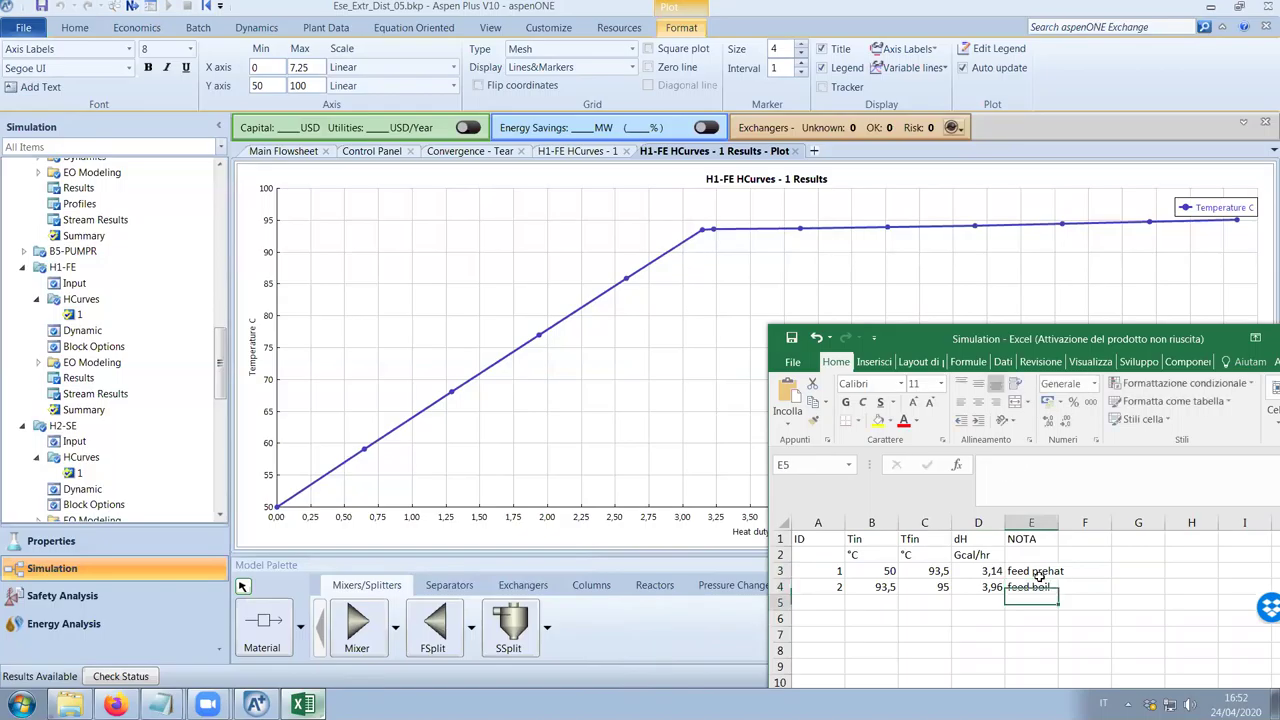
{"action": "left_click", "coordinate": [1045, 522]}
{"action": "left_click_drag", "start_coordinate": [1058, 522], "coordinate": [1198, 521]}
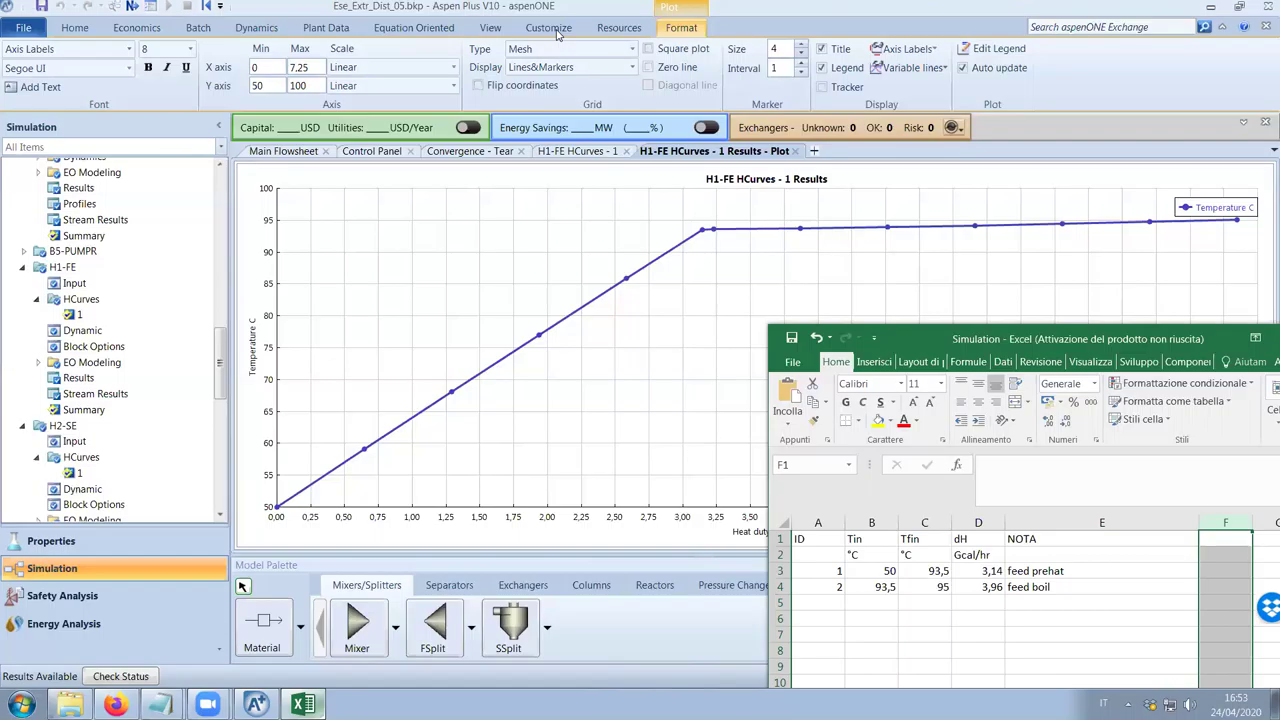
Close the H1-FE plot in Aspen Plus and open the results table of heat curve 1 of block H2-SE
{"action": "left_click", "coordinate": [614, 571]}
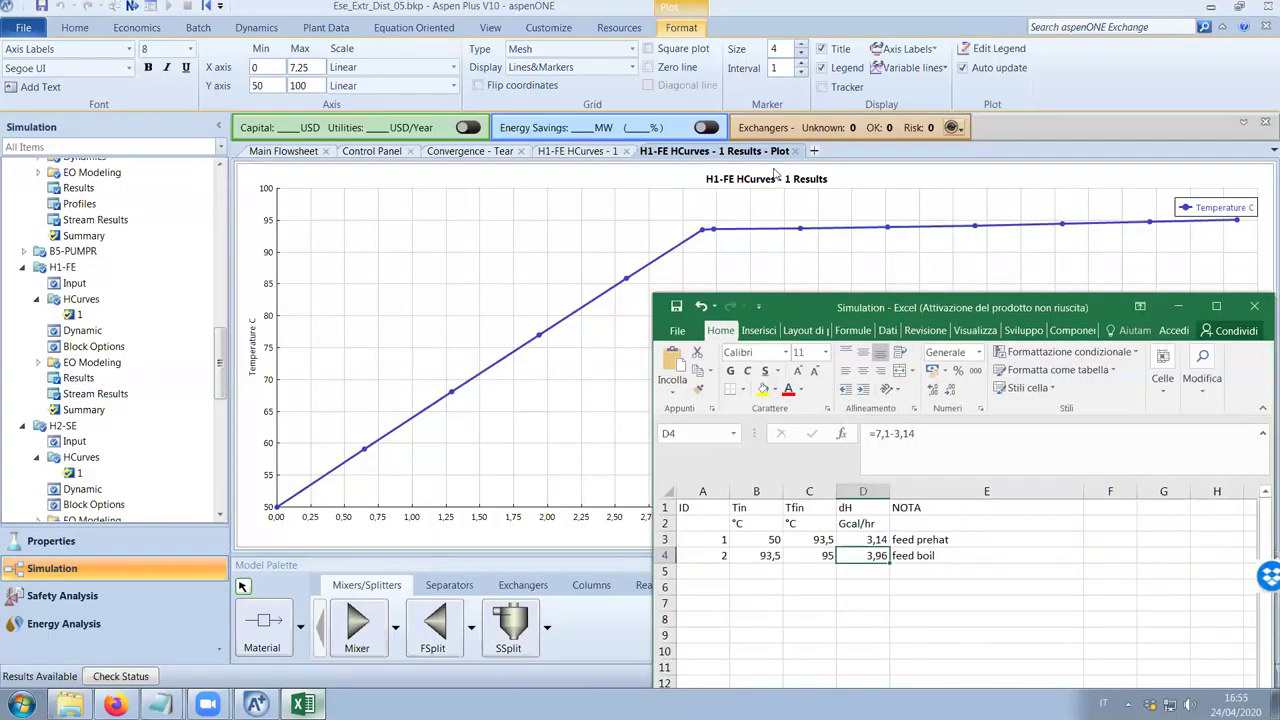
{"action": "left_click", "coordinate": [797, 151]}
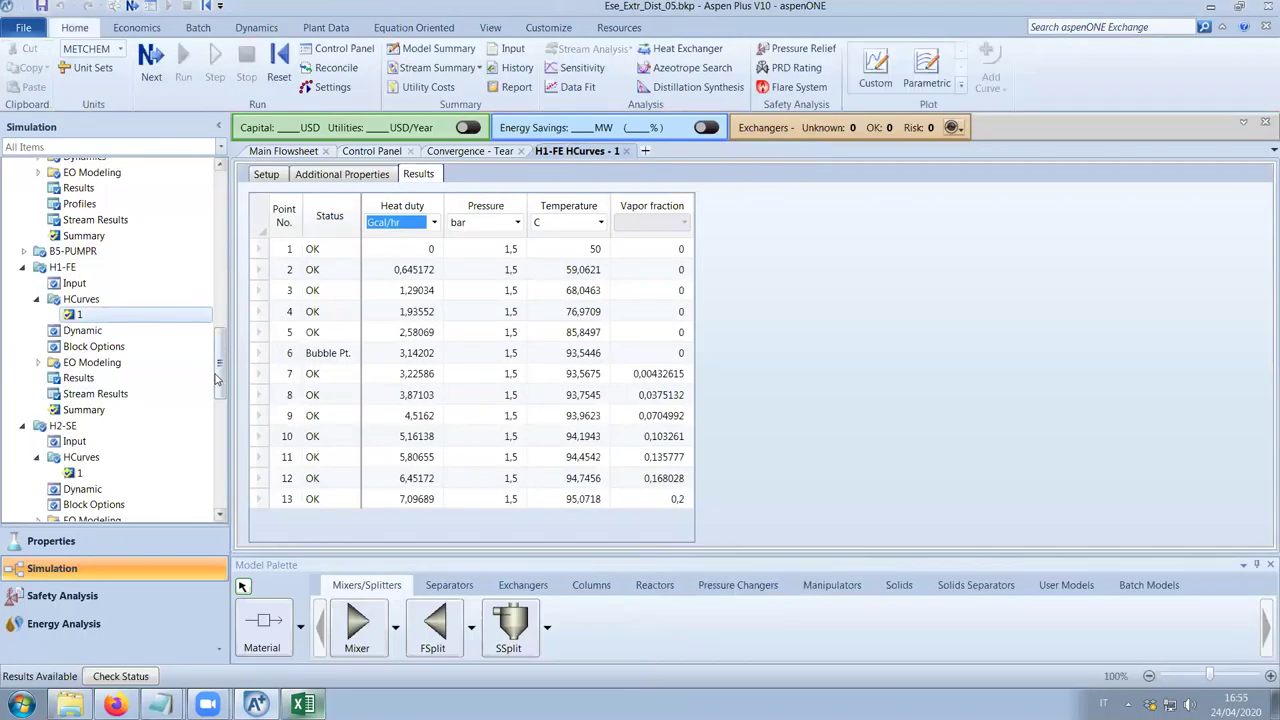
{"action": "scroll", "coordinate": [222, 375], "scroll_direction": "down", "scroll_amount": 2}
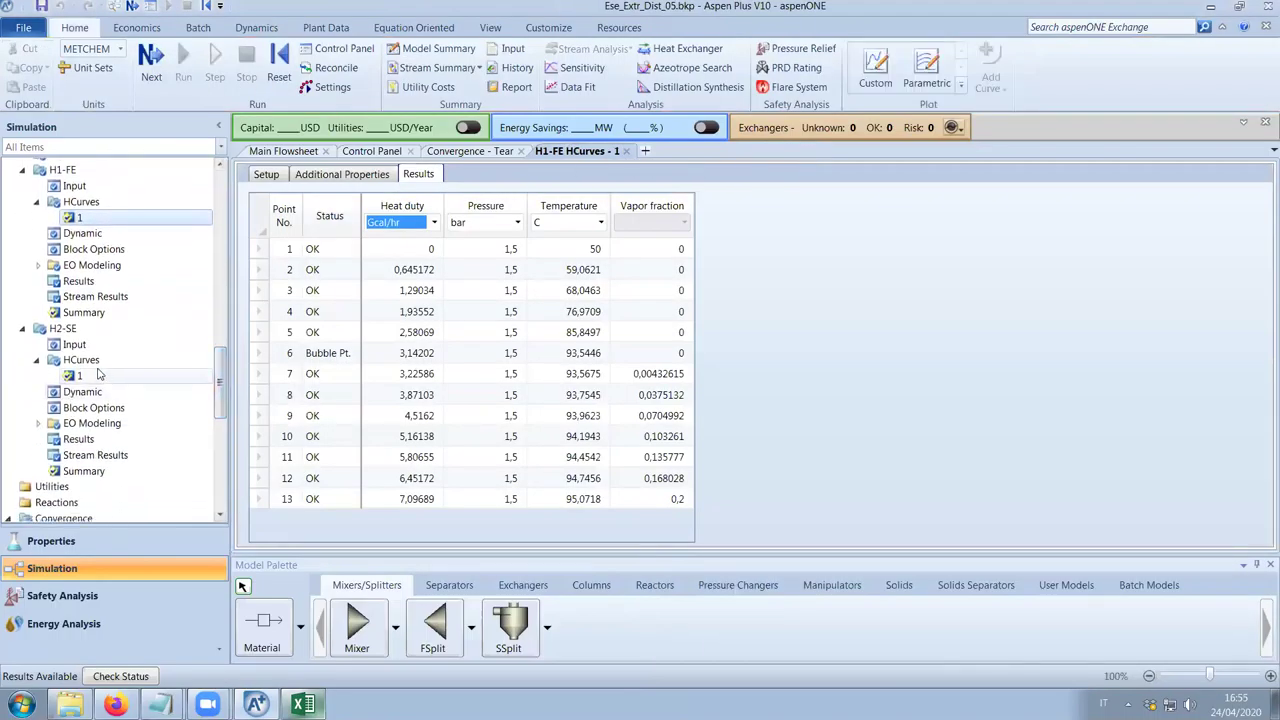
{"action": "left_click", "coordinate": [96, 362]}
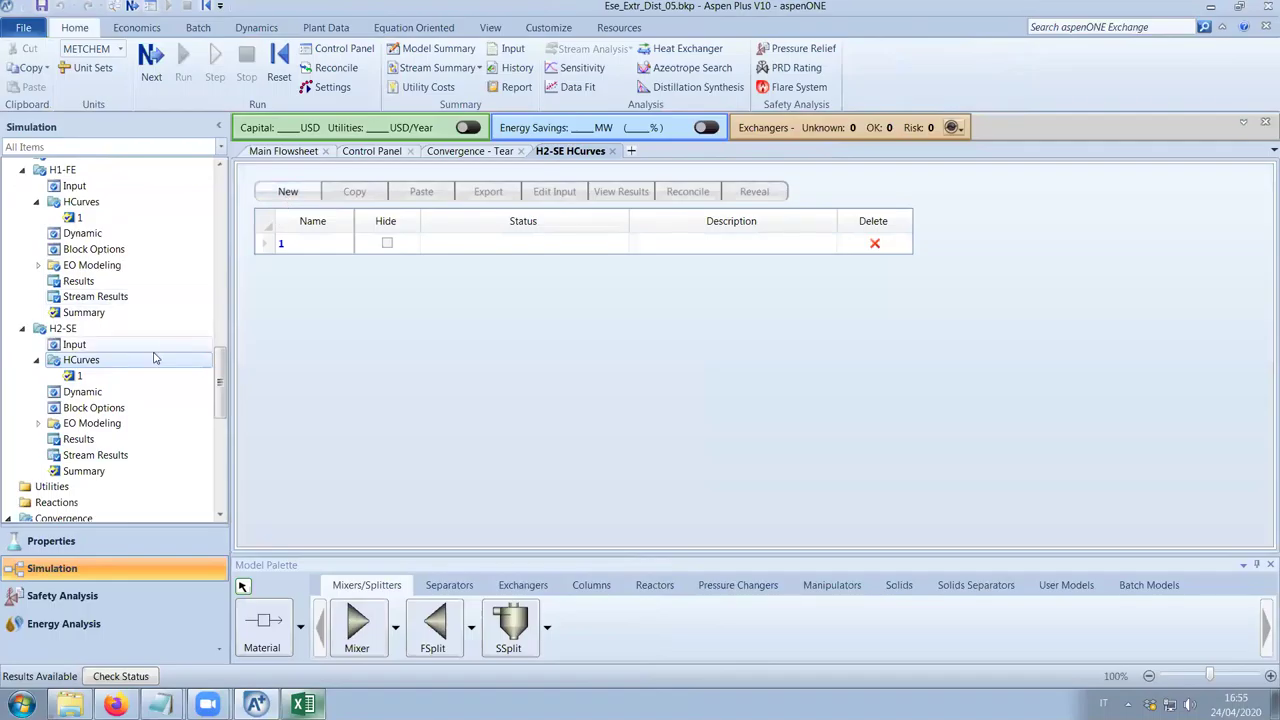
{"action": "left_click", "coordinate": [117, 375]}
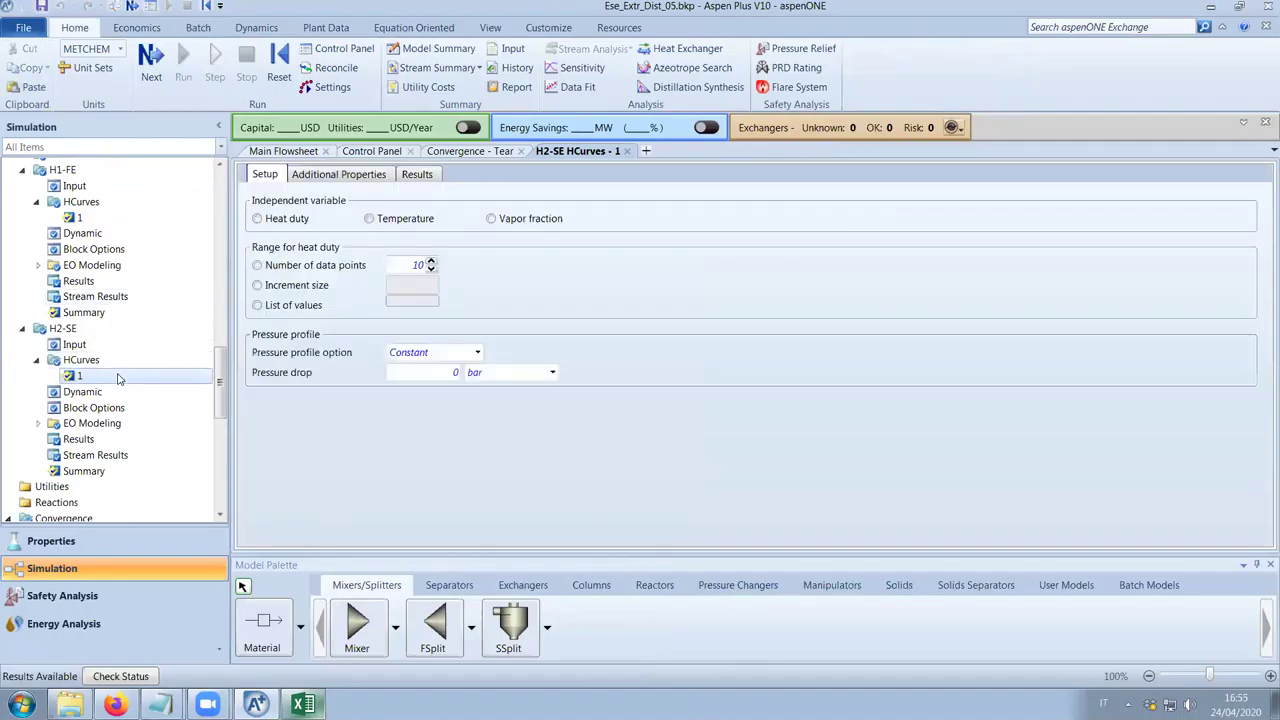
{"action": "left_click", "coordinate": [418, 175]}
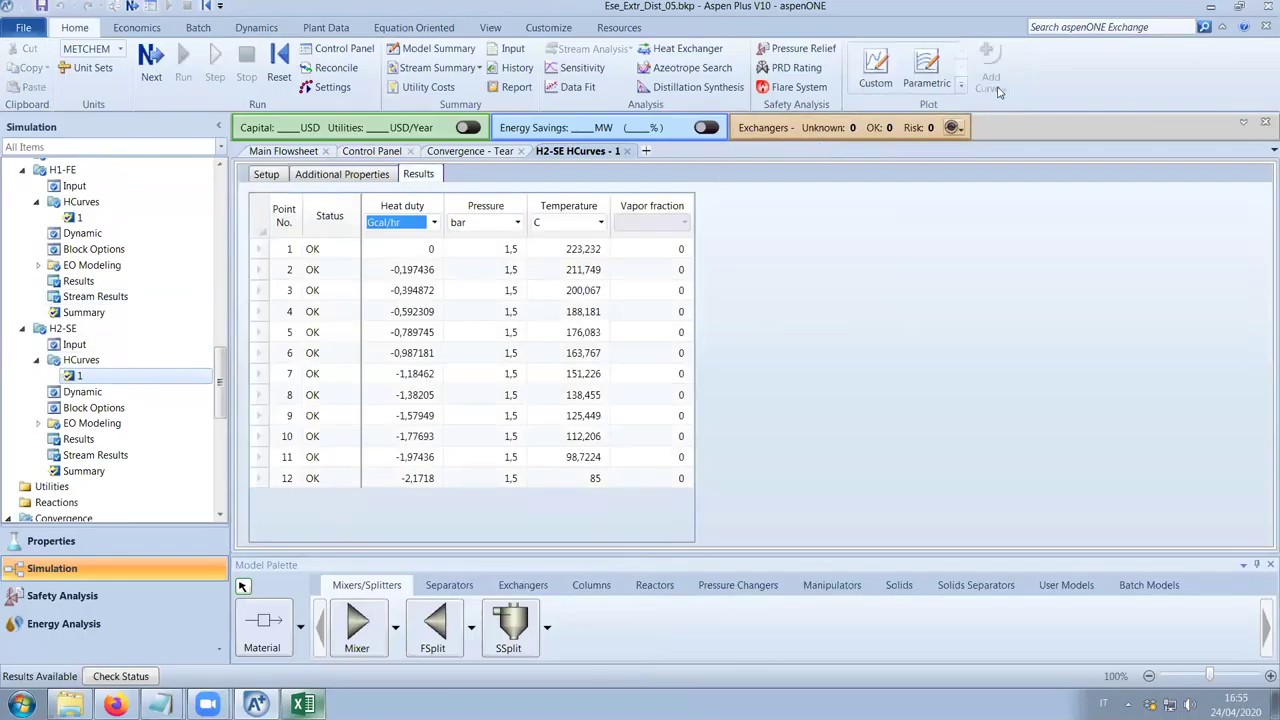
Create a custom plot of Temperature C against Heat duty Gcal/hr on the X axis for the H2-SE heat curve
{"action": "left_click", "coordinate": [885, 80]}
{"action": "left_click", "coordinate": [270, 170]}
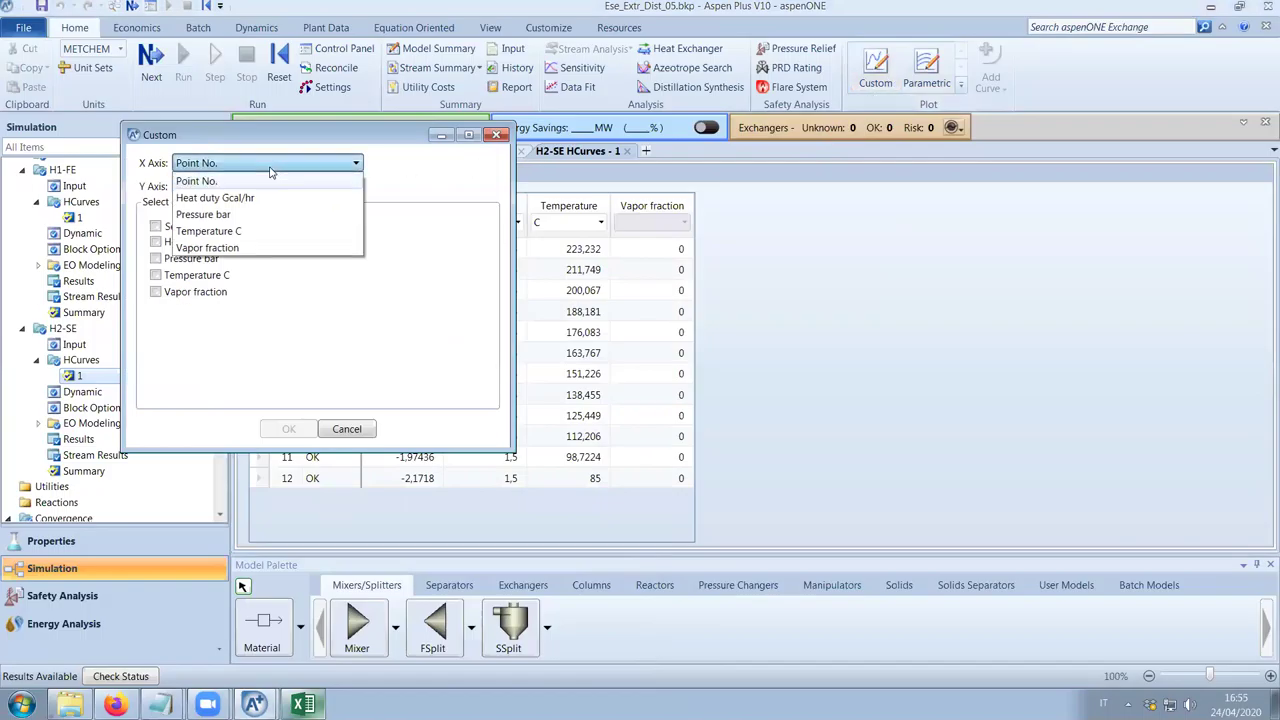
{"action": "left_click", "coordinate": [263, 194]}
{"action": "left_click", "coordinate": [216, 276]}
{"action": "left_click", "coordinate": [290, 428]}
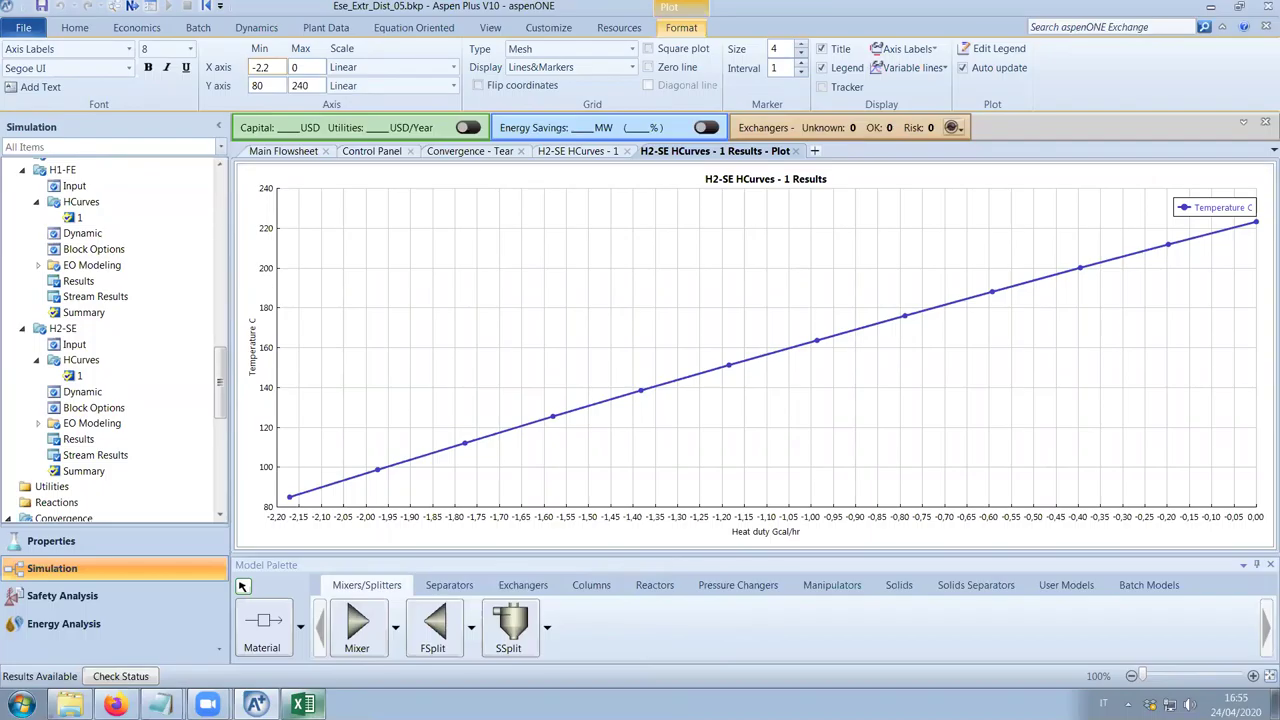
Switch to Excel, move its window clear of most of the H2-SE curve, and enter fluid ID 3 in cell A5
{"action": "left_click", "coordinate": [300, 705]}
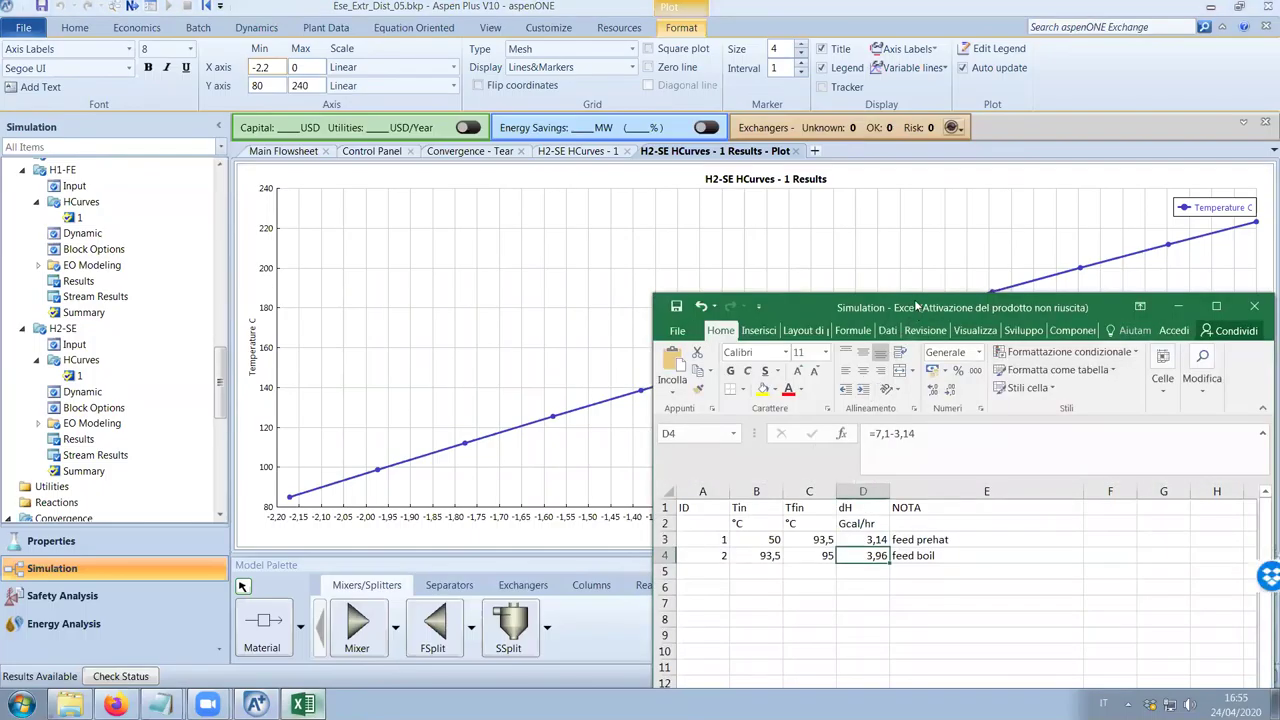
{"action": "left_click_drag", "start_coordinate": [915, 307], "coordinate": [1025, 378]}
{"action": "left_click", "coordinate": [825, 641]}
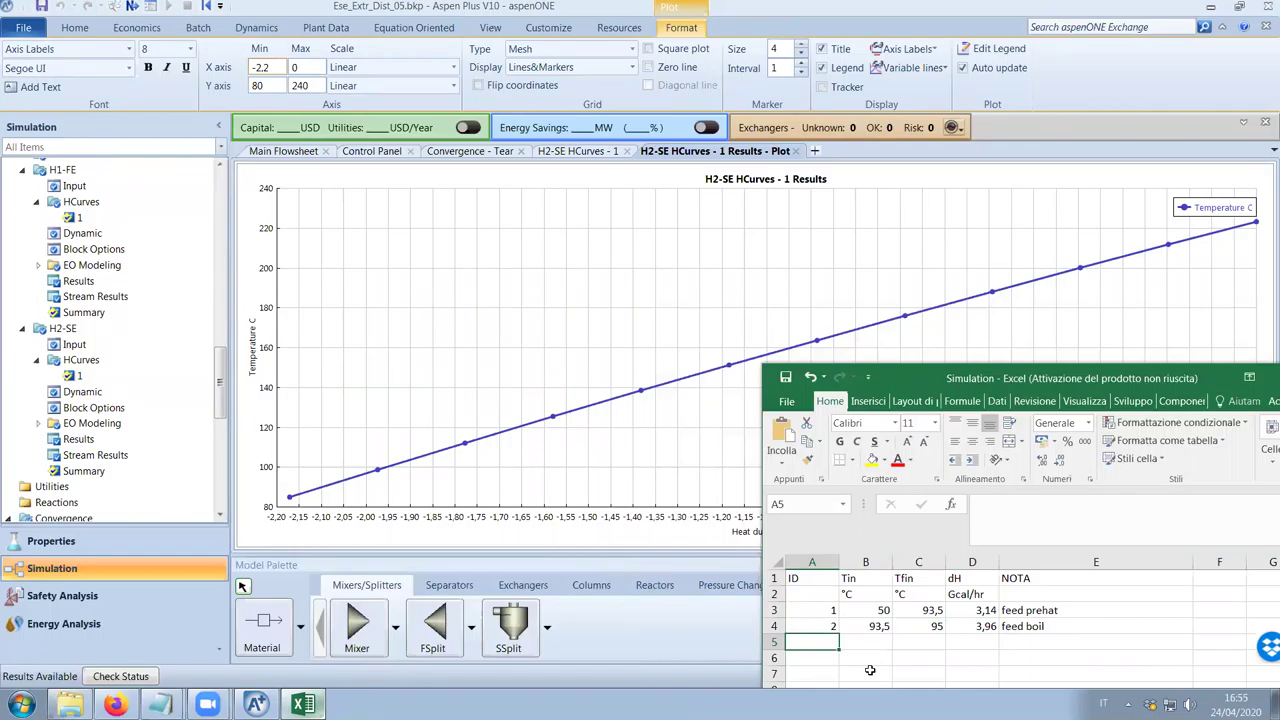
{"action": "type", "text": "3"}
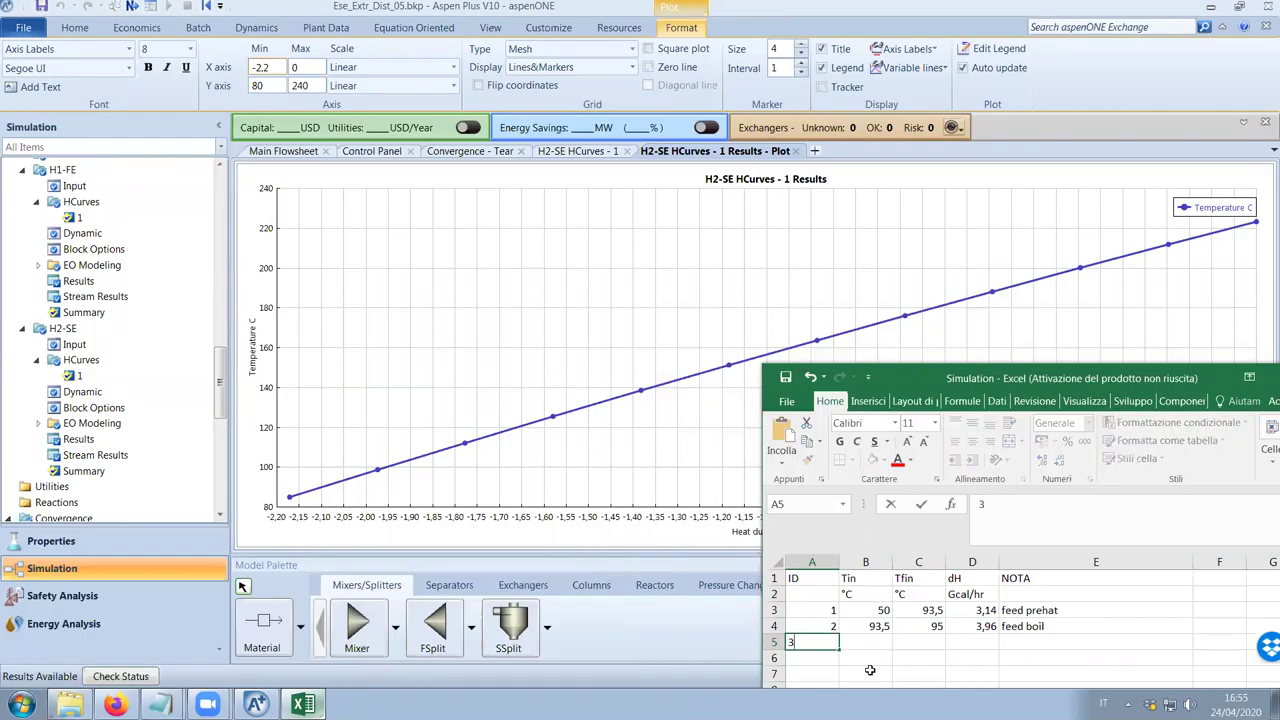
{"action": "key", "text": "Tab"}
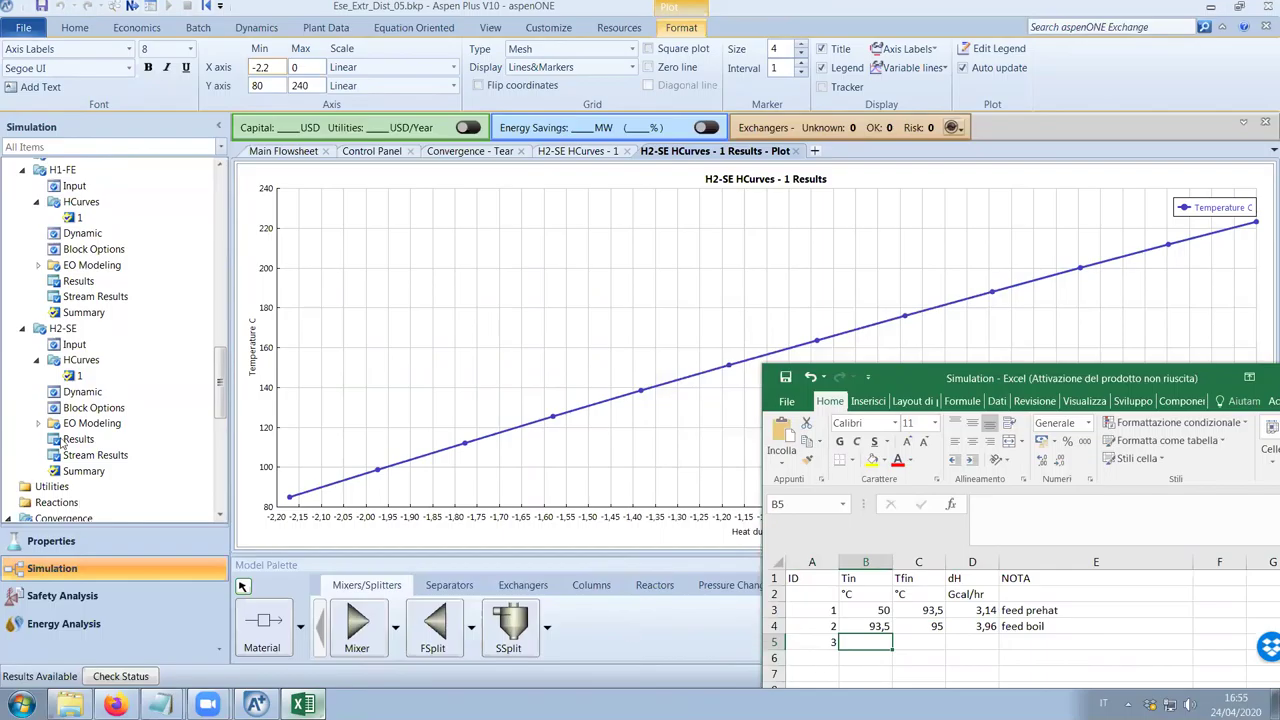
Read the temperature and heat duty at both ends of the H2-SE curve in Aspen Plus, and return to Excel
{"action": "left_click", "coordinate": [312, 463]}
{"action": "mouse_move", "coordinate": [293, 506]}
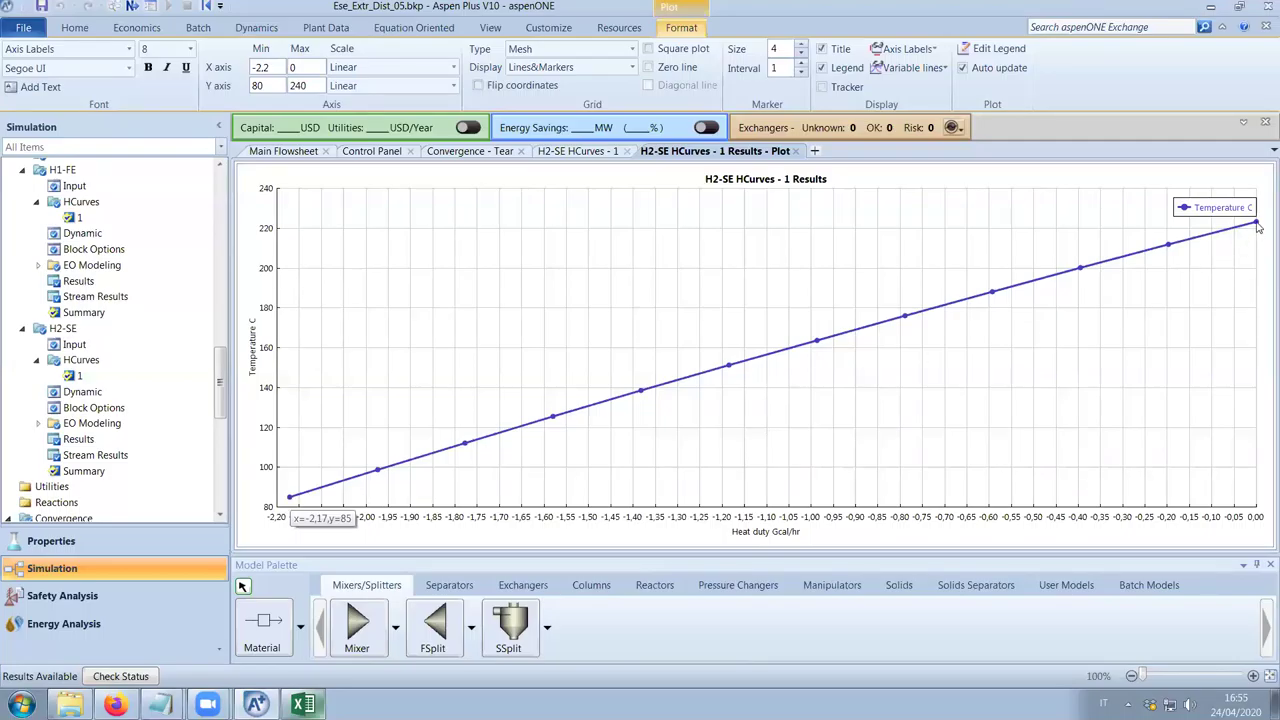
{"action": "mouse_move", "coordinate": [1258, 226]}
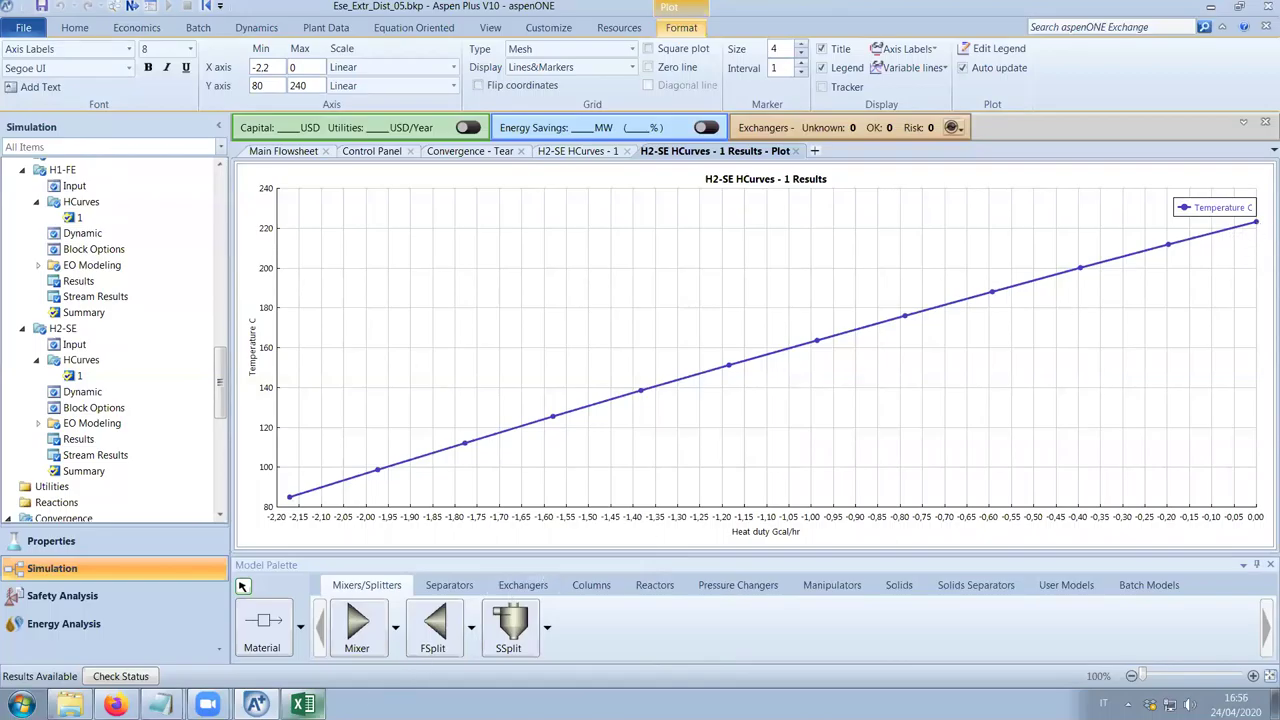
{"action": "left_click", "coordinate": [303, 704]}
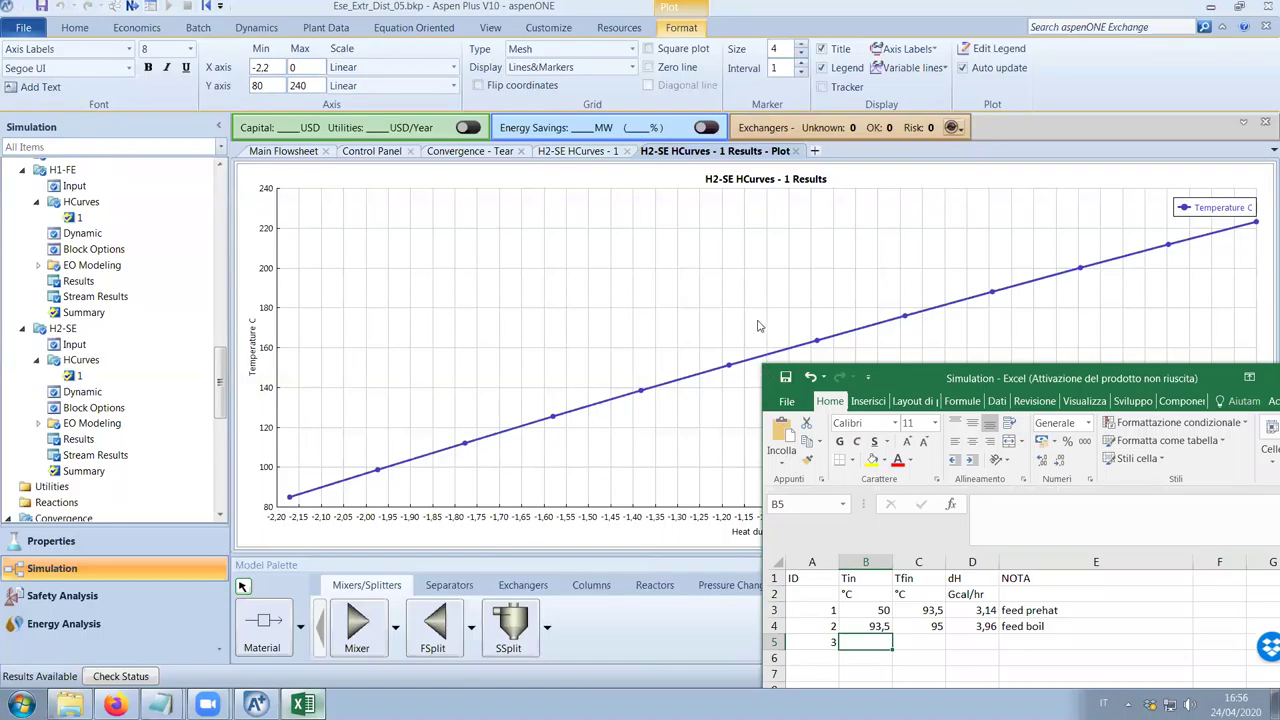
On the Aspen Plus main flowsheet, move the S2-SOLV label clear of S1-FEED and align block H2-SE above H1-FE
{"action": "left_click", "coordinate": [284, 151]}
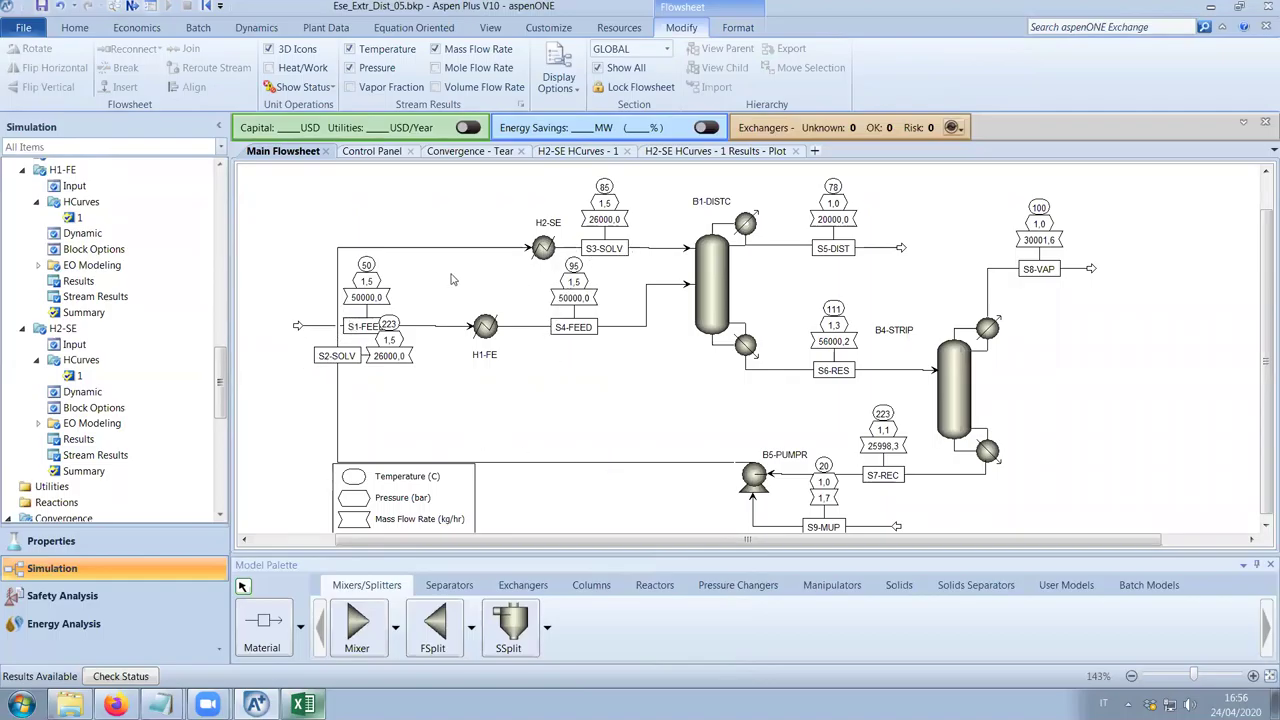
{"action": "left_click_drag", "start_coordinate": [347, 363], "coordinate": [348, 436]}
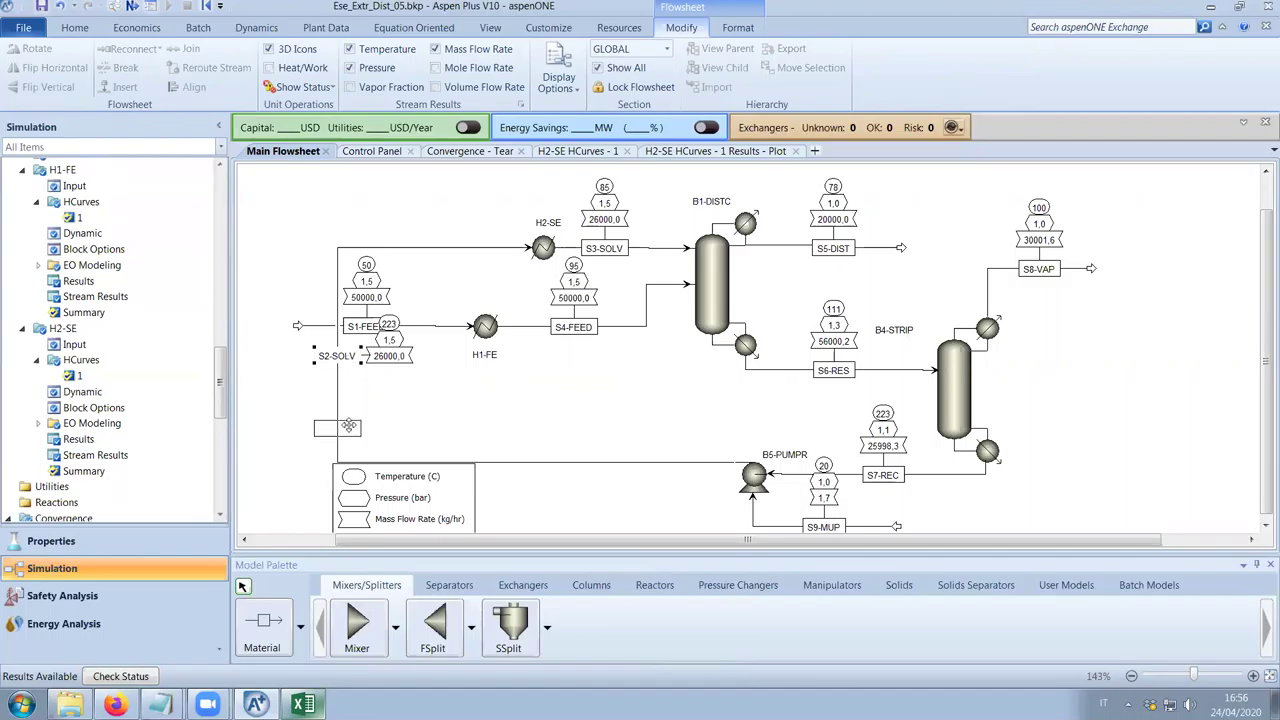
{"action": "left_click", "coordinate": [485, 327]}
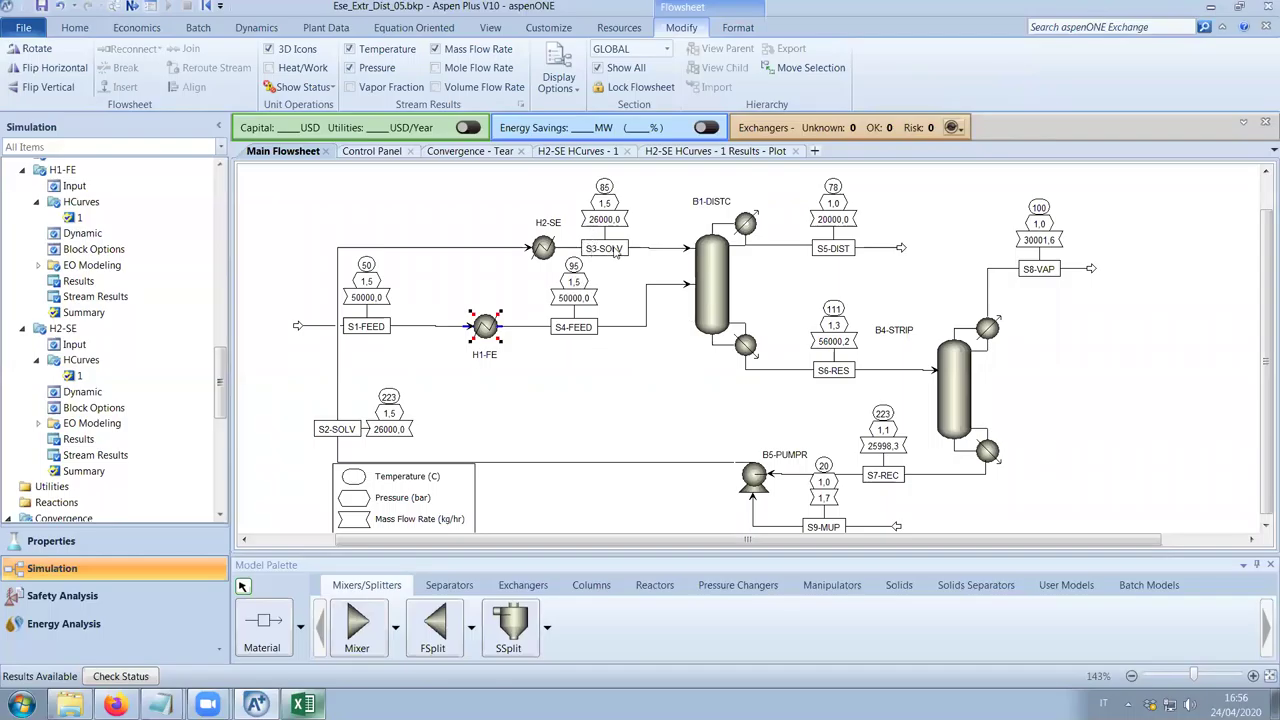
{"action": "left_click", "coordinate": [541, 248]}
{"action": "left_click_drag", "start_coordinate": [541, 248], "coordinate": [485, 248]}
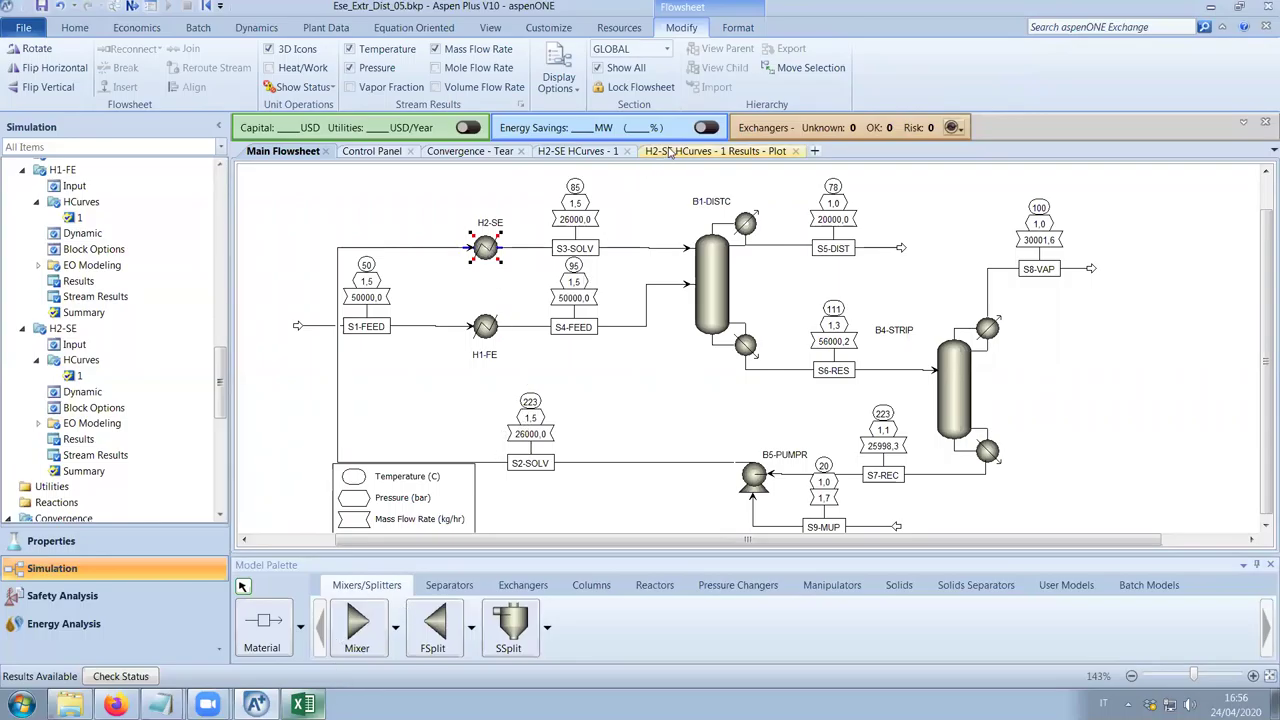
Recheck the H2-SE curve, then enter Tin 223, Tfin 85 and dH 2,1 for fluid 3 in row 5 of Excel
{"action": "left_click", "coordinate": [700, 151]}
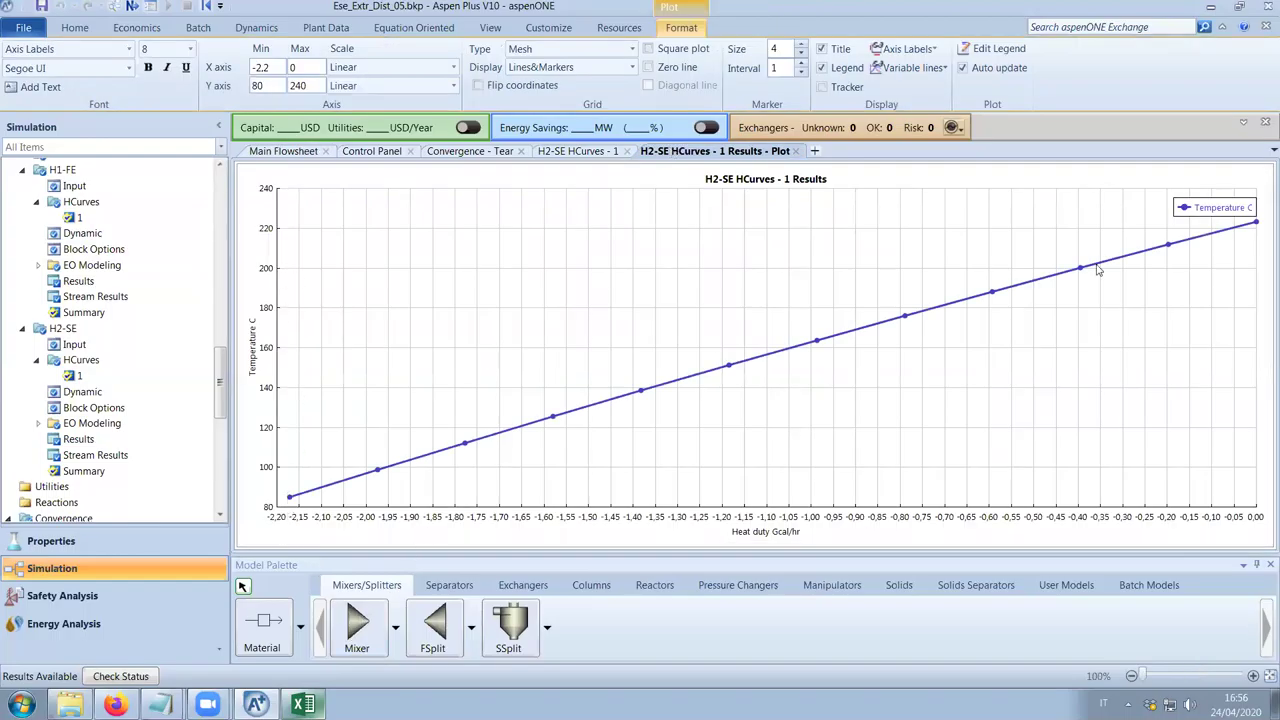
{"action": "left_click", "coordinate": [303, 705]}
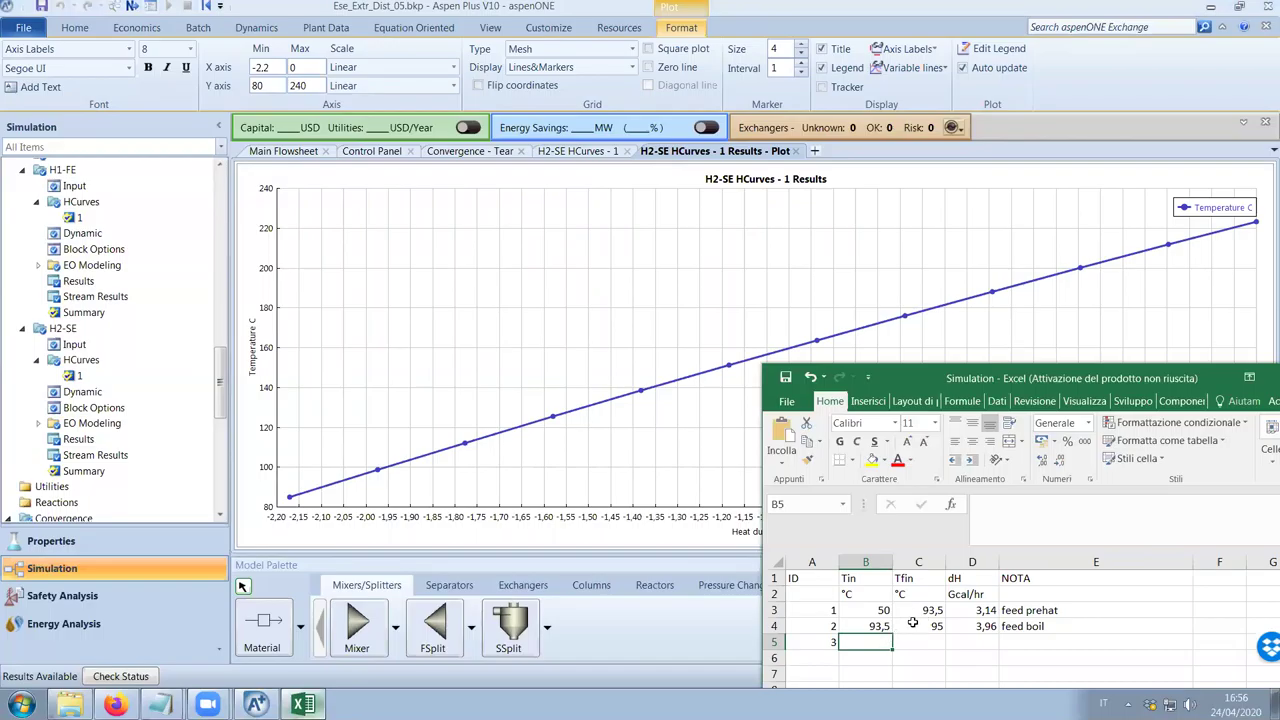
{"action": "type", "text": "223"}
{"action": "key", "text": "Tab"}
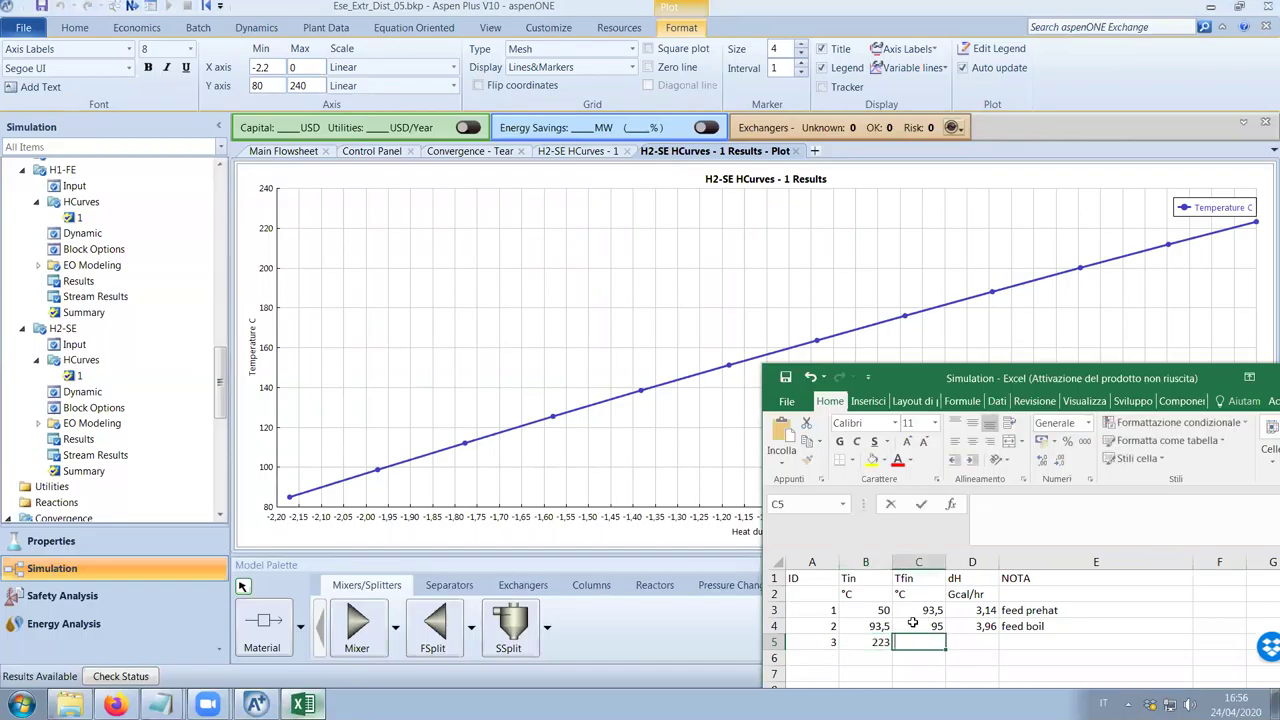
{"action": "type", "text": "85"}
{"action": "key", "text": "Tab"}
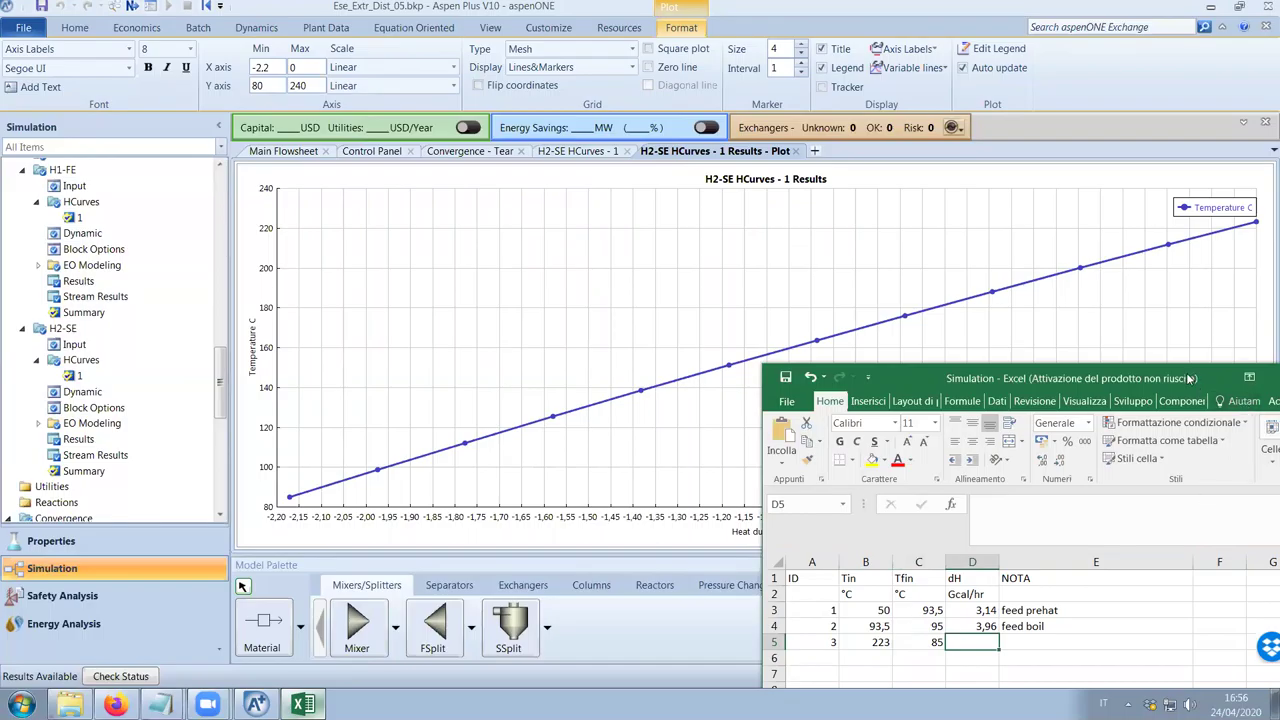
{"action": "left_click_drag", "start_coordinate": [1190, 378], "coordinate": [1038, 241]}
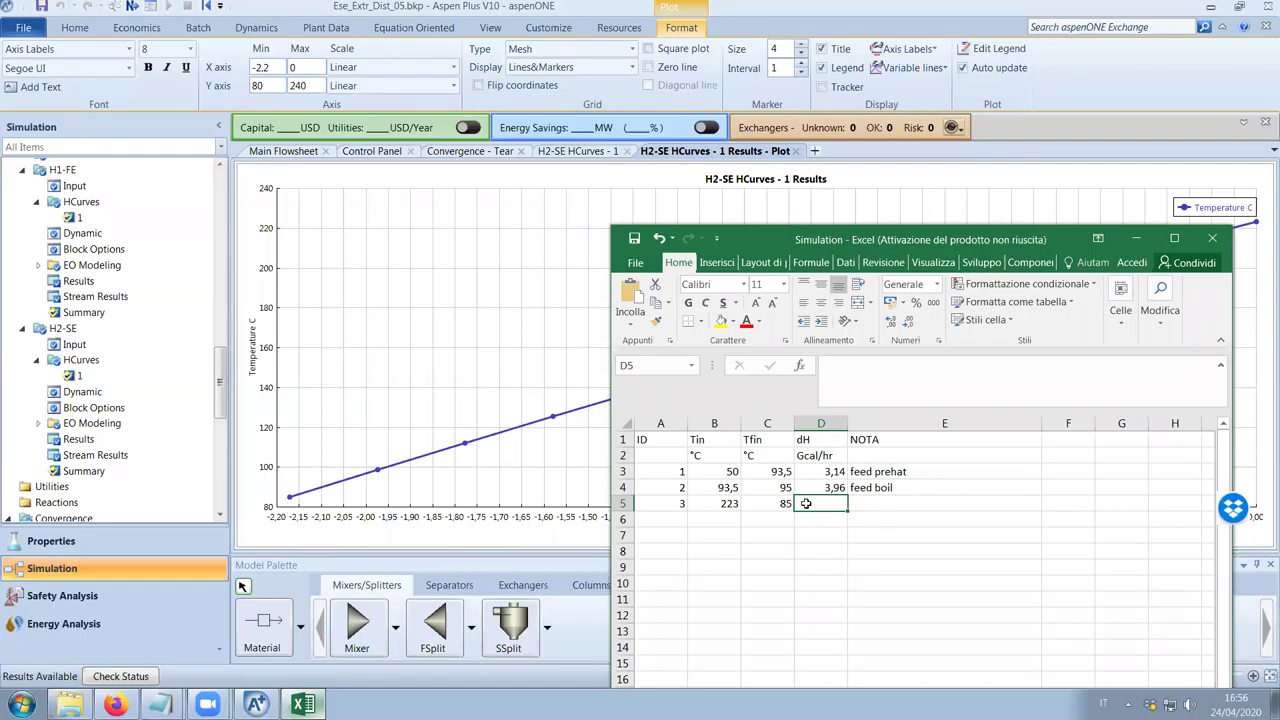
{"action": "type", "text": "2,1"}
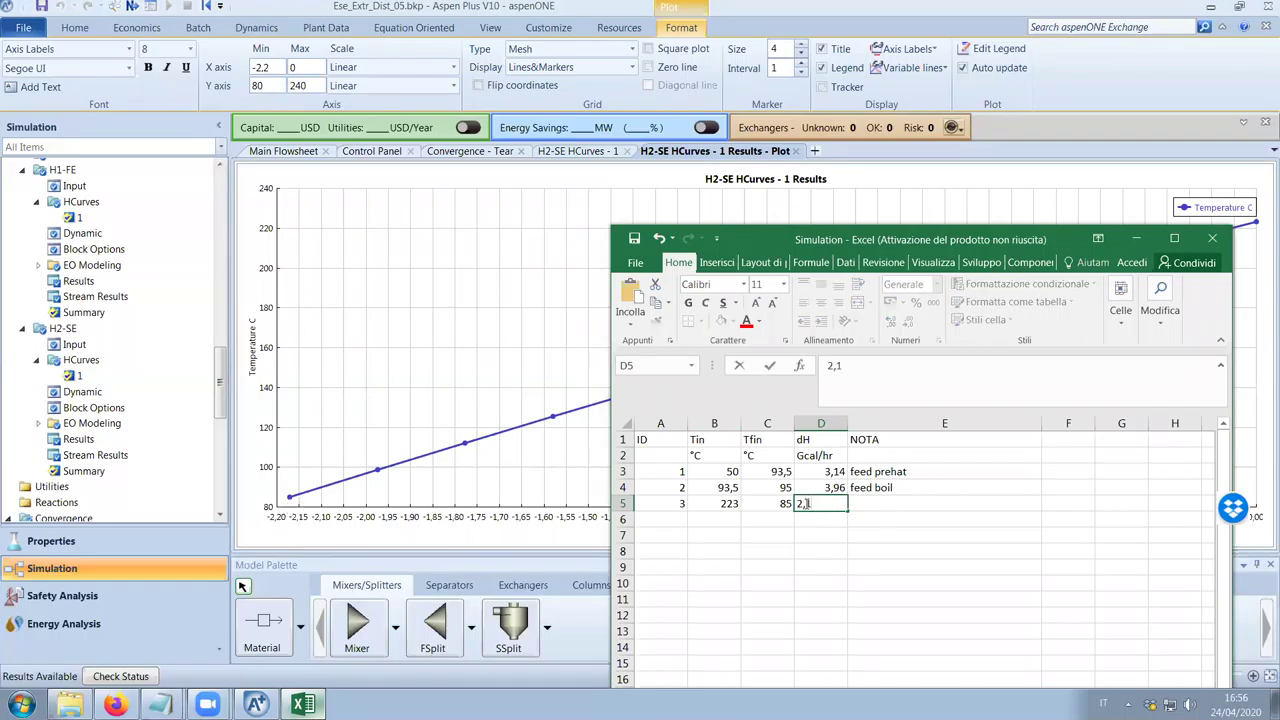
Enter the note "recycle cool" for fluid 3 in cell E5
{"action": "key", "text": "Tab"}
{"action": "type", "text": "recu"}
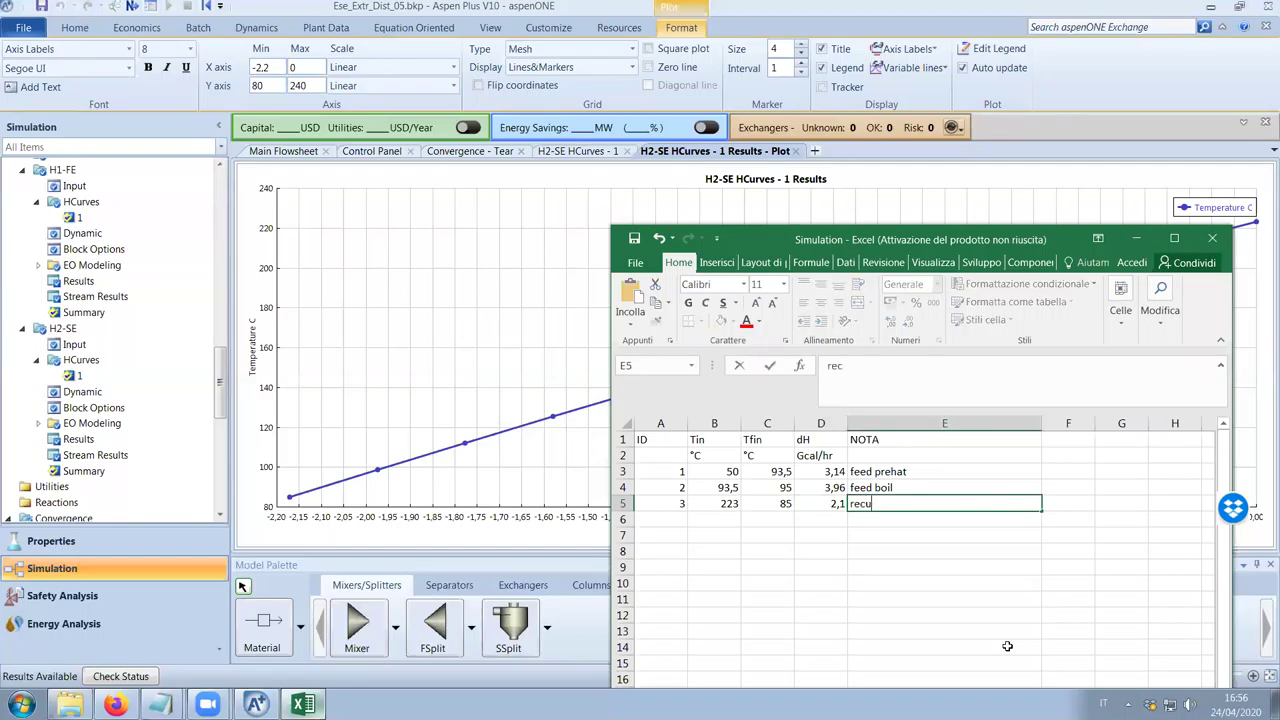
{"action": "type", "text": "cle coolù"}
{"action": "key", "text": "Return"}
{"action": "key", "text": "Up"}
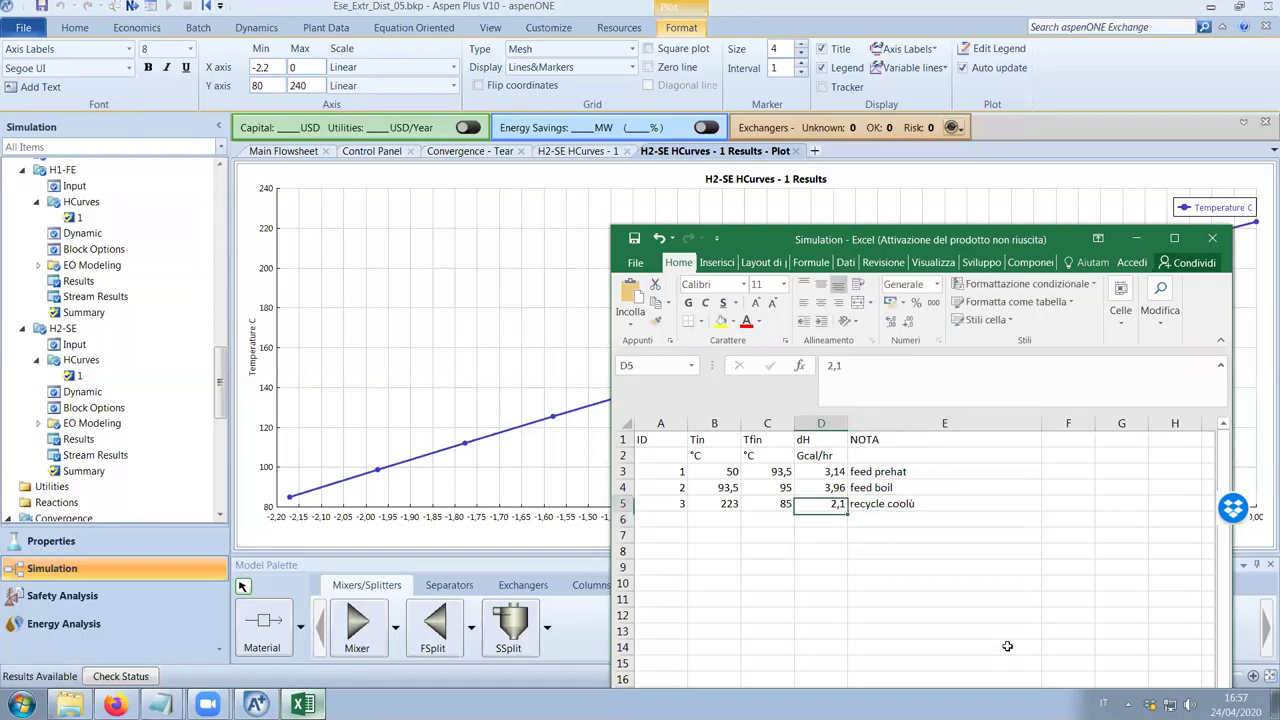
{"action": "key", "text": "Right"}
{"action": "key", "text": "BackSpace"}
{"action": "key", "text": "Return"}
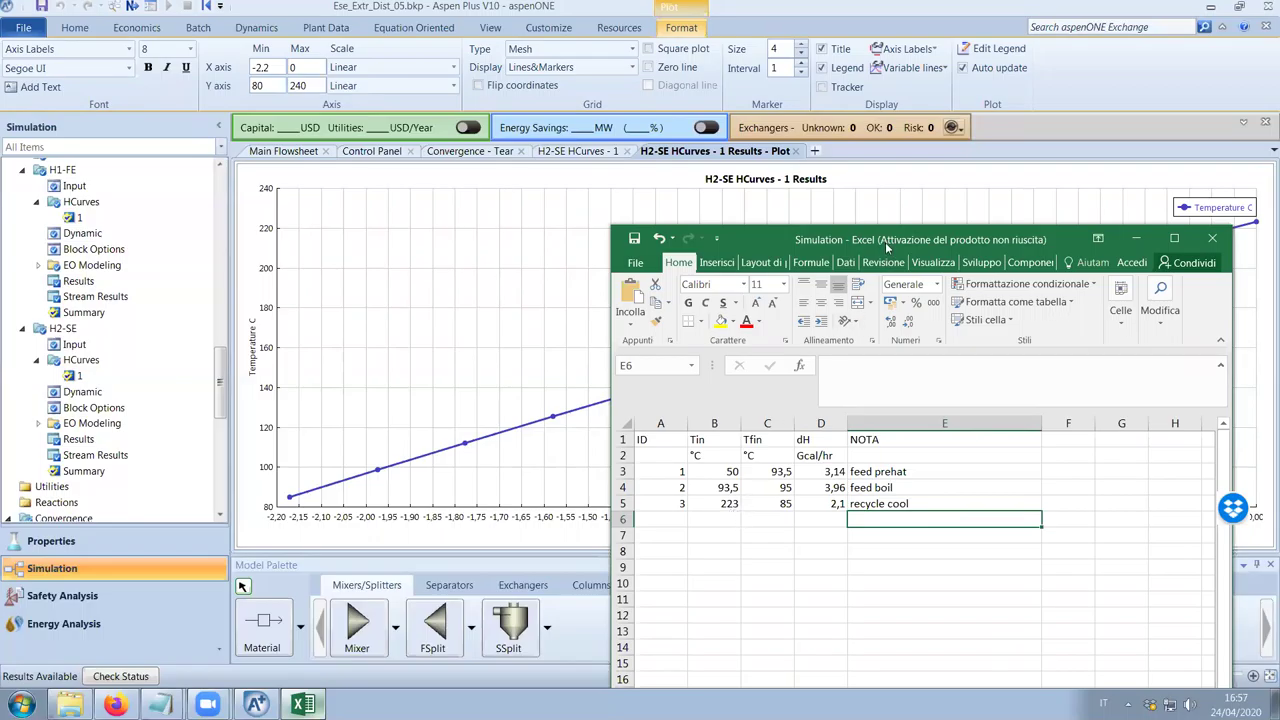
Compare the fluid list with the Aspen Plus main flowsheet, and minimize the Excel window
{"action": "left_click_drag", "start_coordinate": [886, 245], "coordinate": [836, 469]}
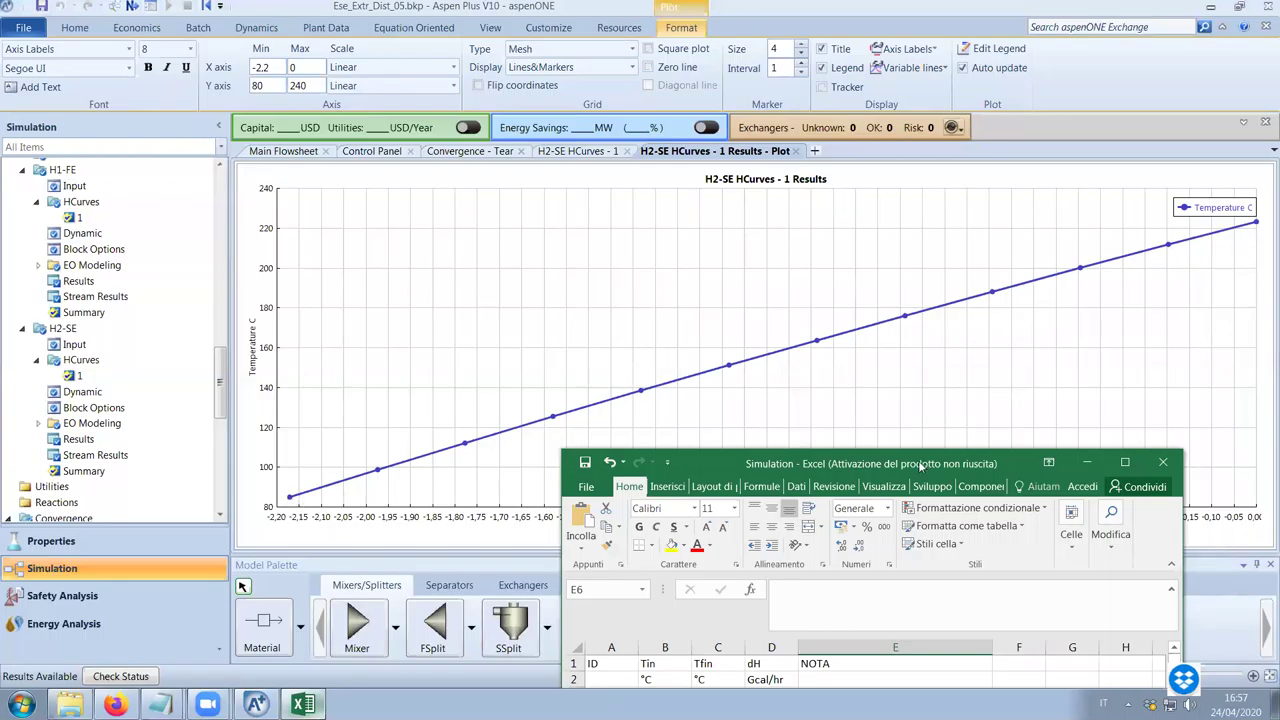
{"action": "left_click", "coordinate": [302, 154]}
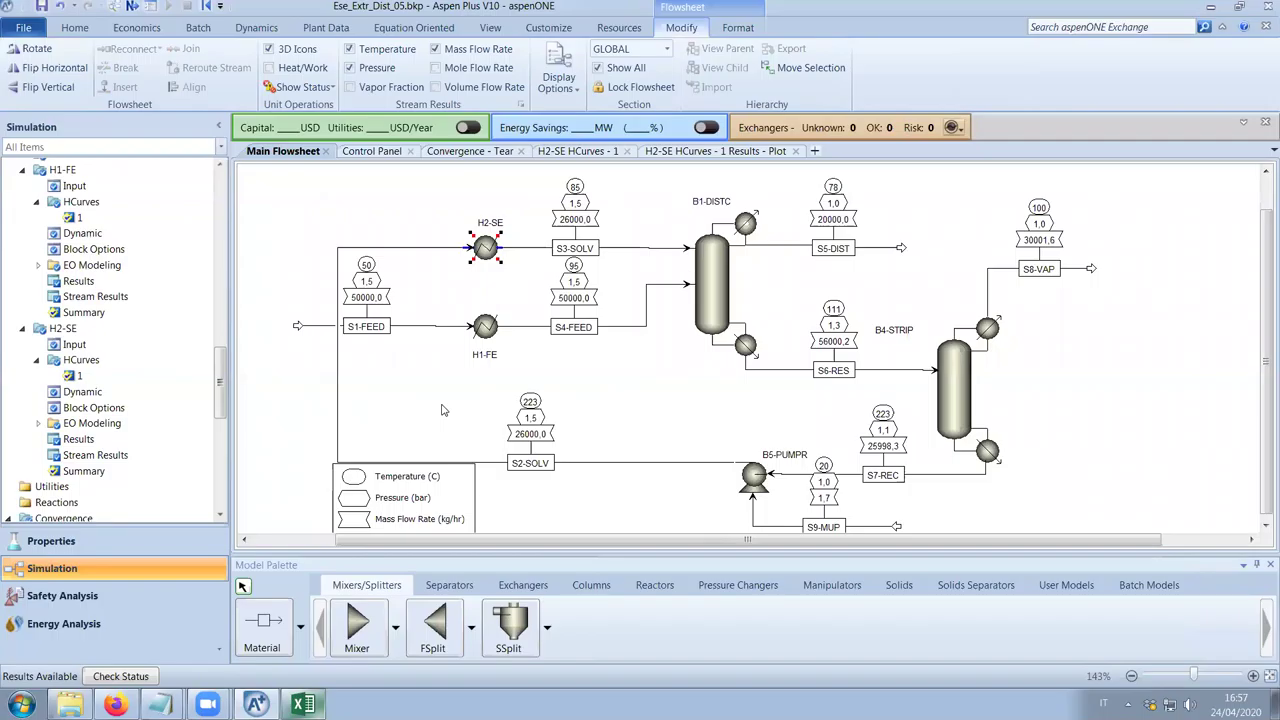
{"action": "left_click", "coordinate": [290, 707]}
{"action": "left_click_drag", "start_coordinate": [847, 477], "coordinate": [822, 110]}
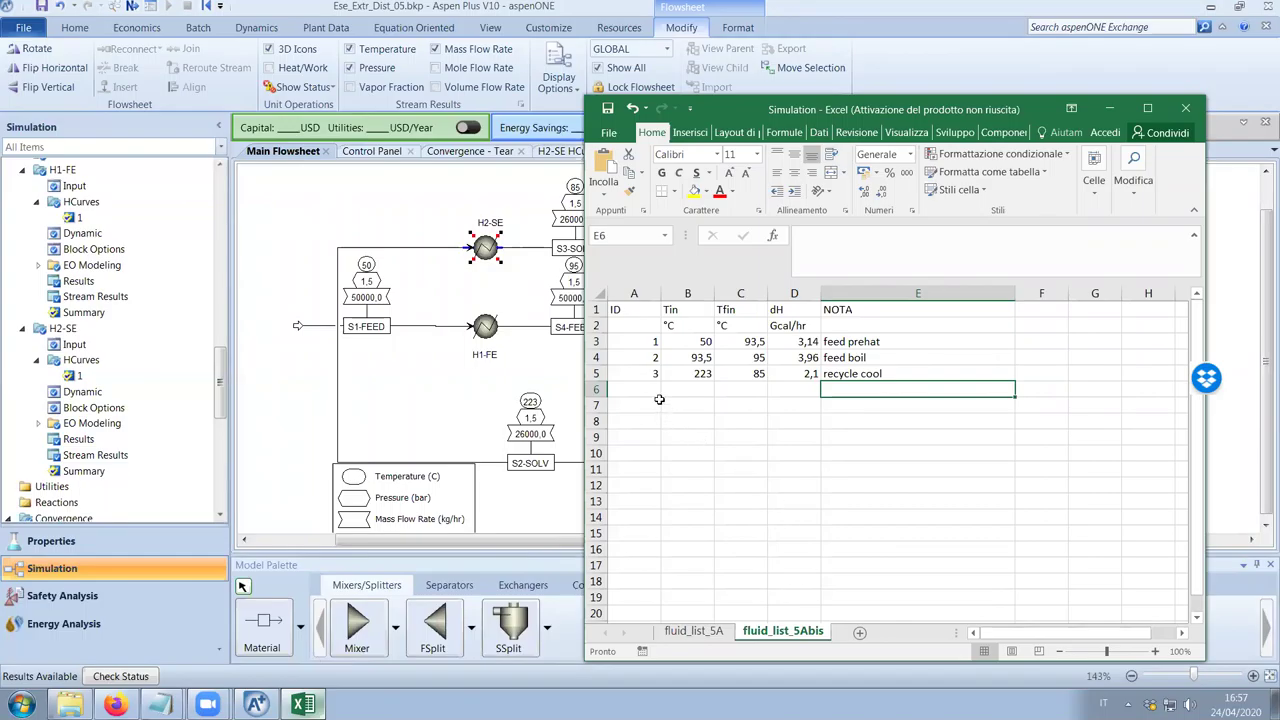
{"action": "left_click", "coordinate": [893, 33]}
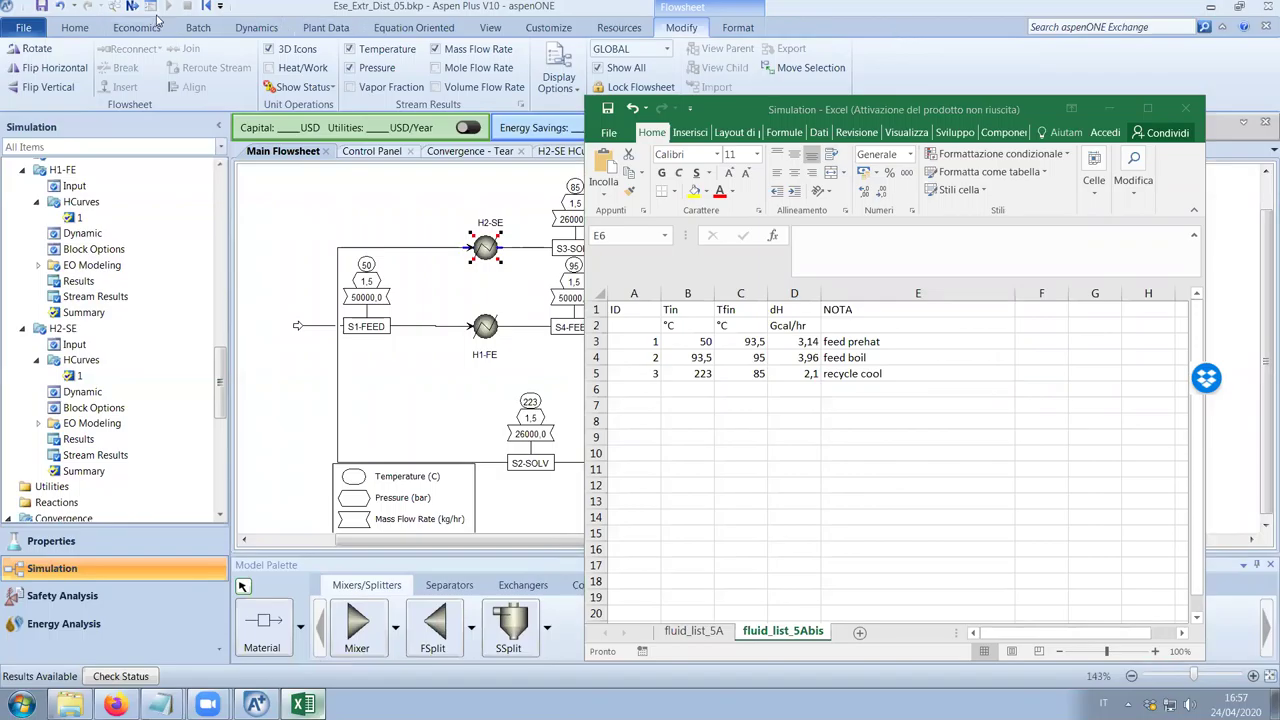
{"action": "left_click", "coordinate": [1108, 107]}
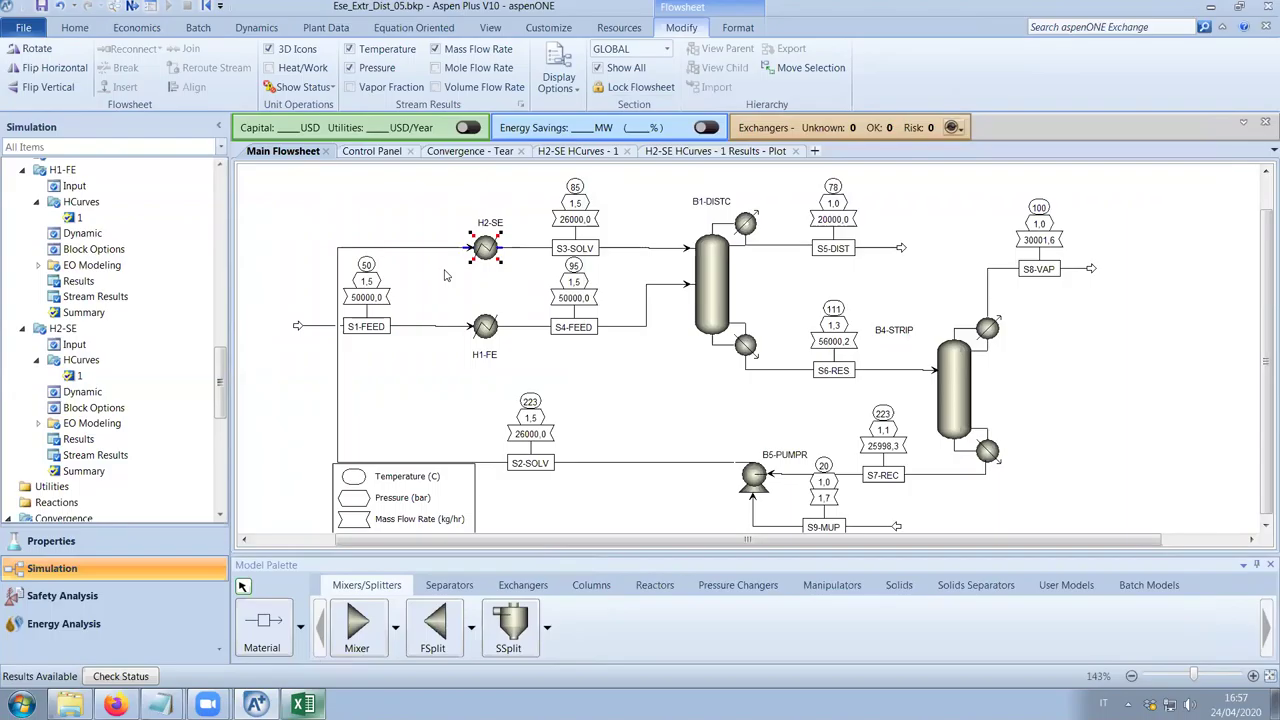
Reroute the vertical recycle line clear of the S1-FEED stream and reposition the S2-SOLV label away from the legend
{"action": "left_click_drag", "start_coordinate": [336, 412], "coordinate": [278, 413]}
{"action": "left_click", "coordinate": [553, 410]}
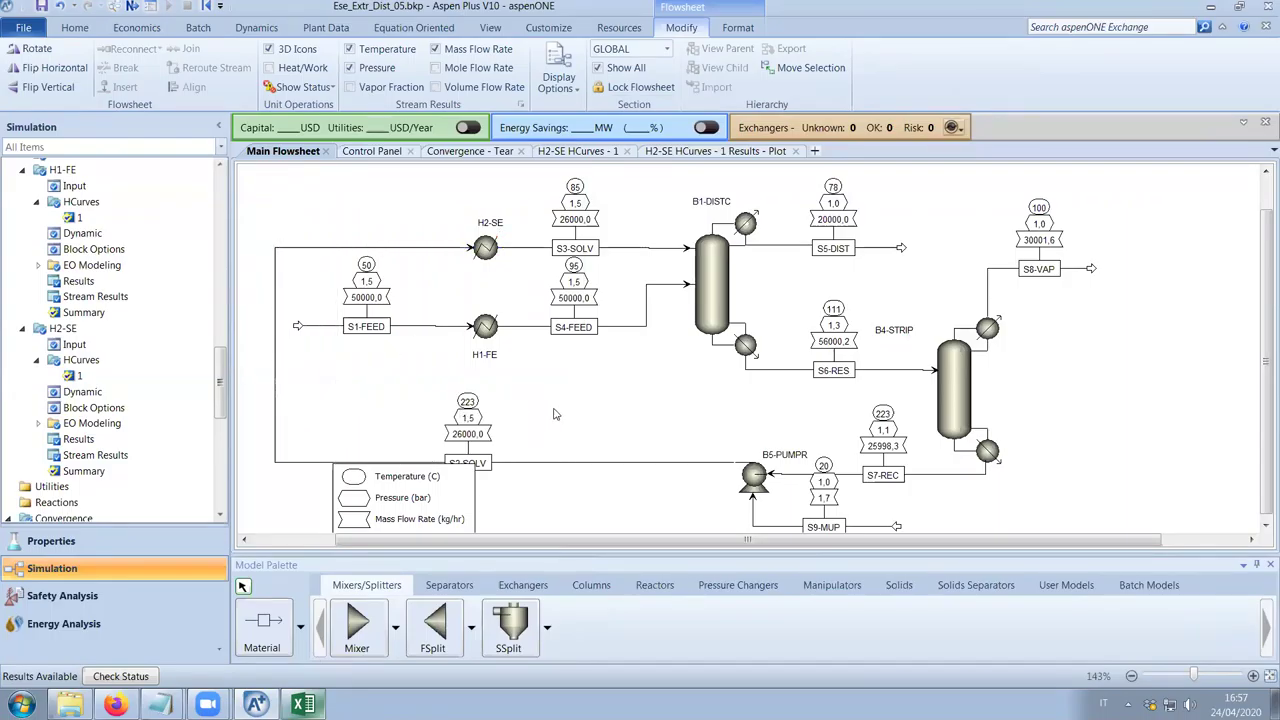
{"action": "left_click_drag", "start_coordinate": [490, 465], "coordinate": [595, 461]}
{"action": "left_click", "coordinate": [670, 422]}
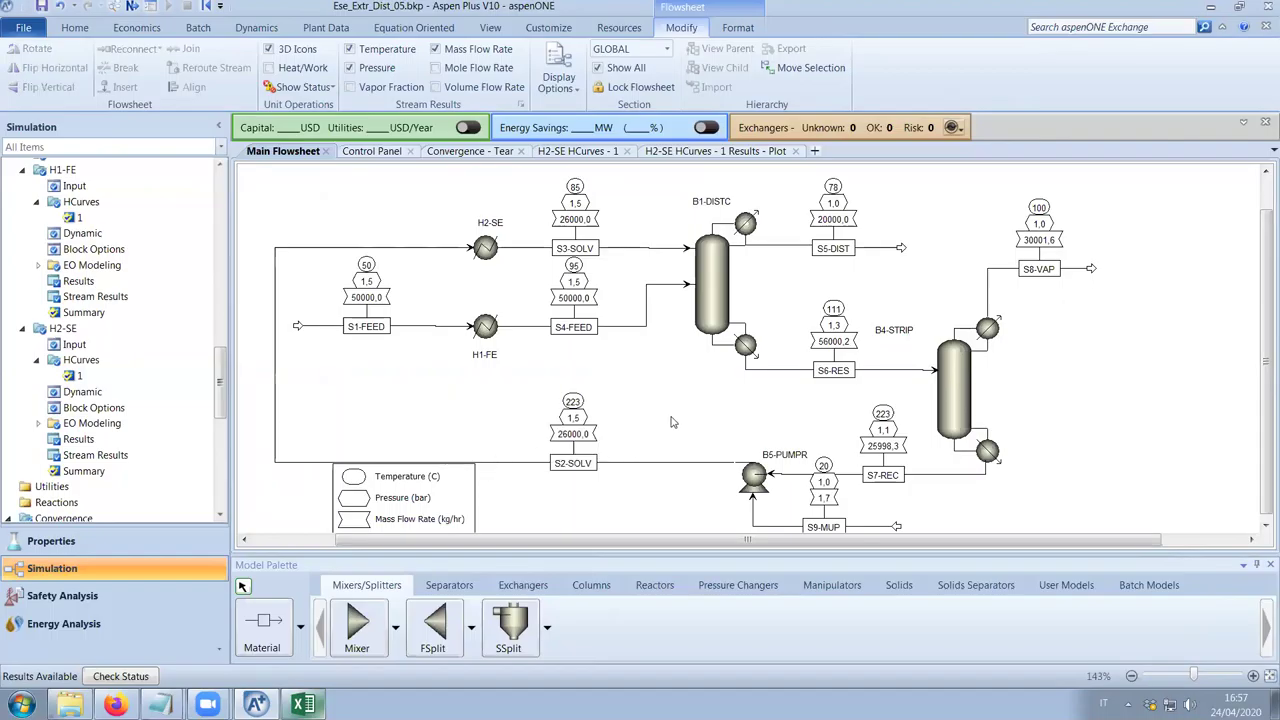
Close the H2-SE plot and heat curve forms, and open the results of condenser heat curve 1 of block B1-DISTC
{"action": "left_click", "coordinate": [795, 151]}
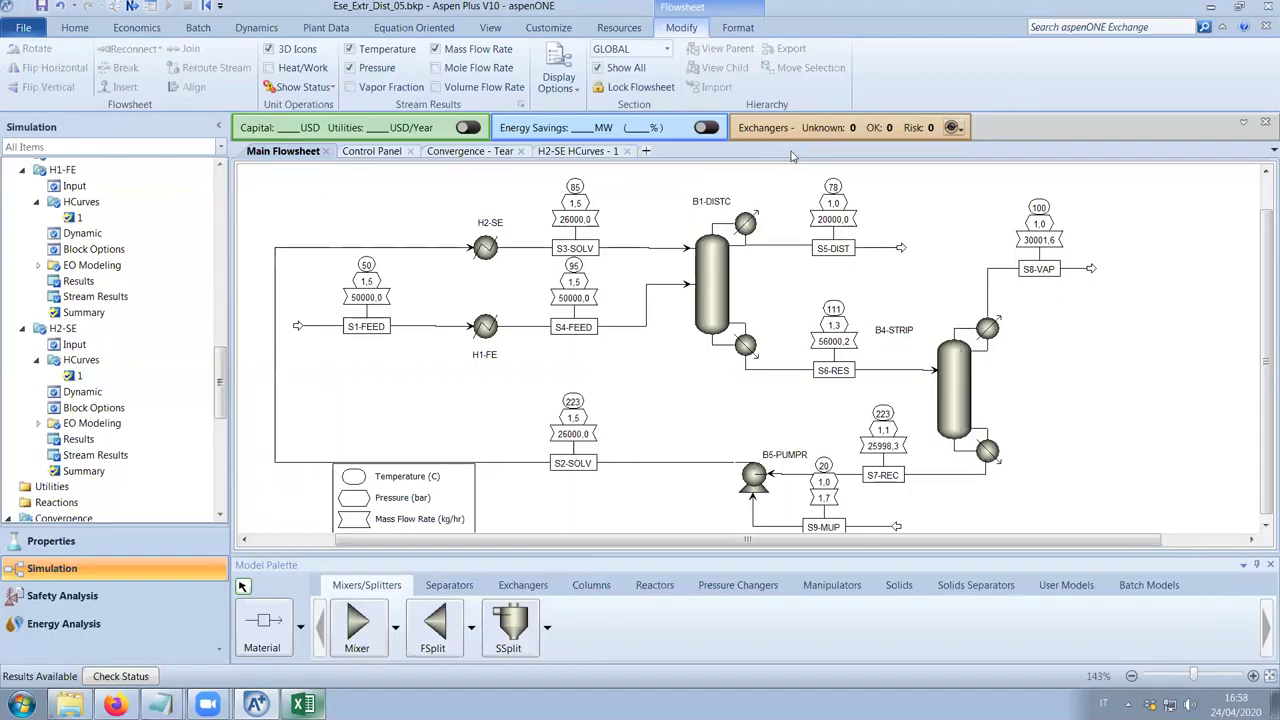
{"action": "left_click", "coordinate": [628, 151]}
{"action": "left_click_drag", "start_coordinate": [222, 395], "coordinate": [225, 455]}
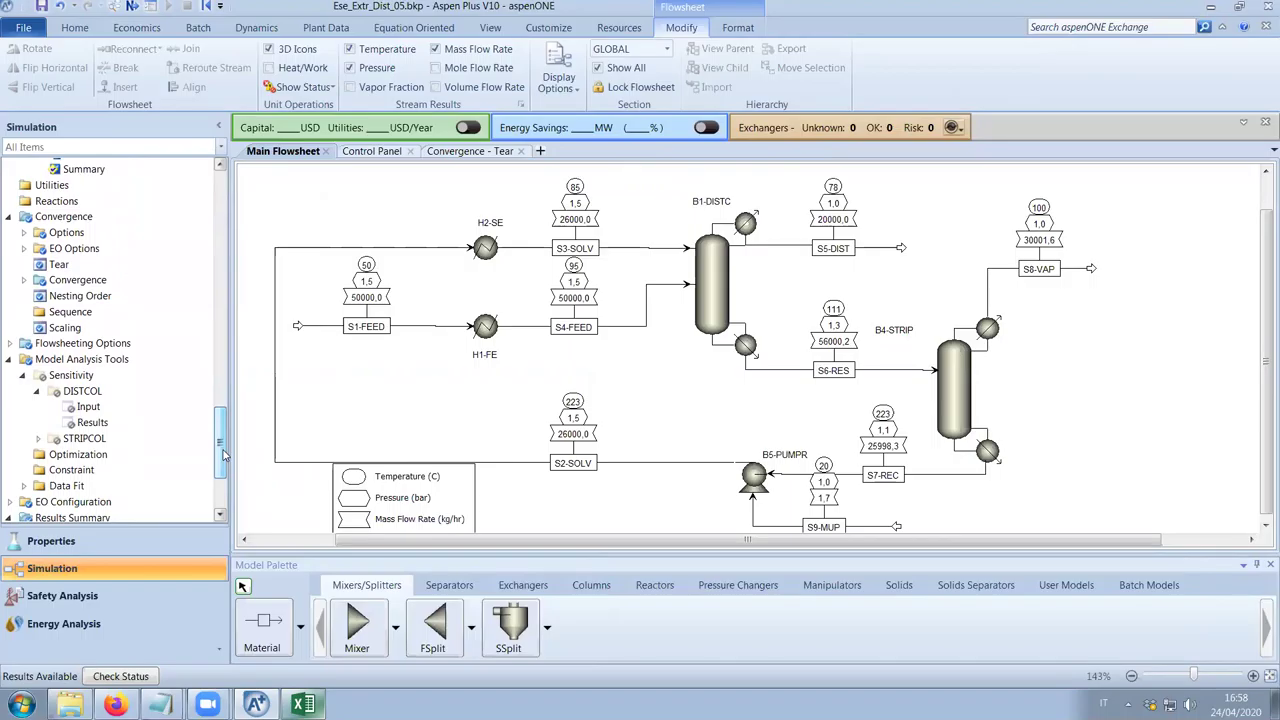
{"action": "left_click_drag", "start_coordinate": [222, 435], "coordinate": [236, 240]}
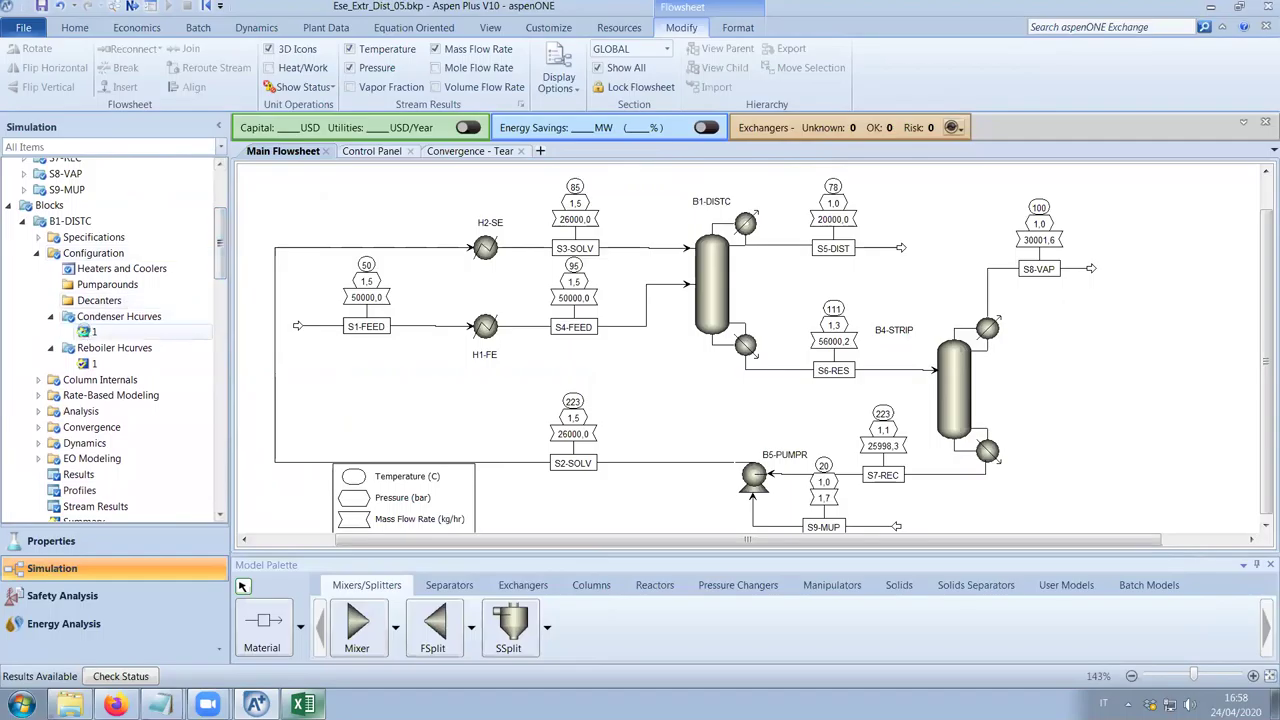
{"action": "double_click", "coordinate": [87, 333]}
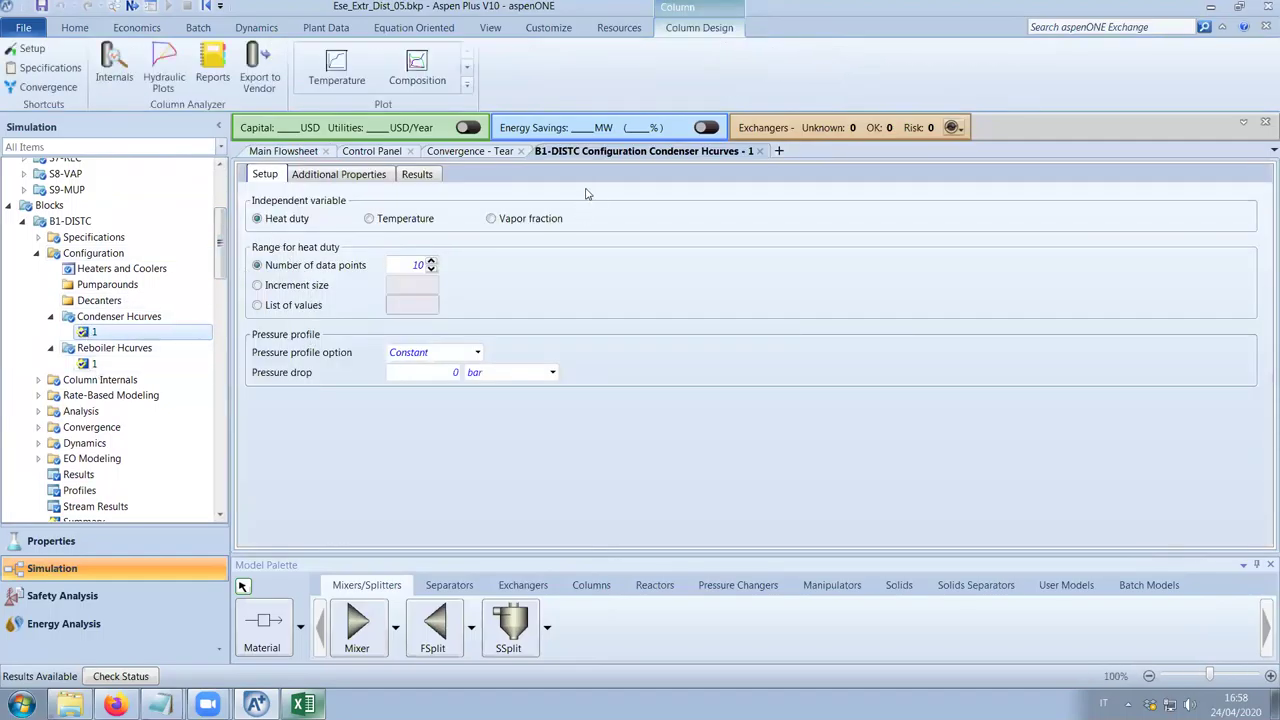
{"action": "left_click", "coordinate": [436, 176]}
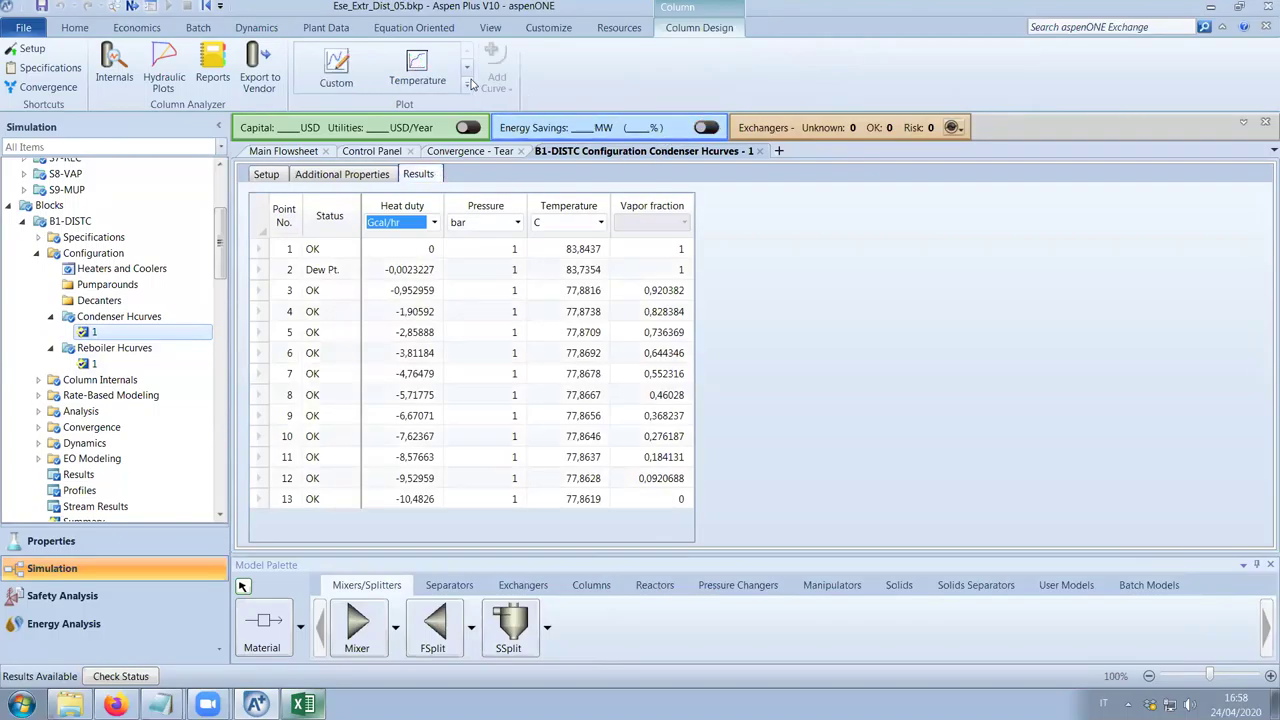
Create a custom plot of Temperature C against Heat duty Gcal/hr for the B1-DISTC condenser, and move its legend clear of the curve
{"action": "left_click", "coordinate": [467, 68]}
{"action": "left_click", "coordinate": [467, 68]}
{"action": "left_click", "coordinate": [338, 75]}
{"action": "left_click", "coordinate": [157, 63]}
{"action": "left_click", "coordinate": [143, 104]}
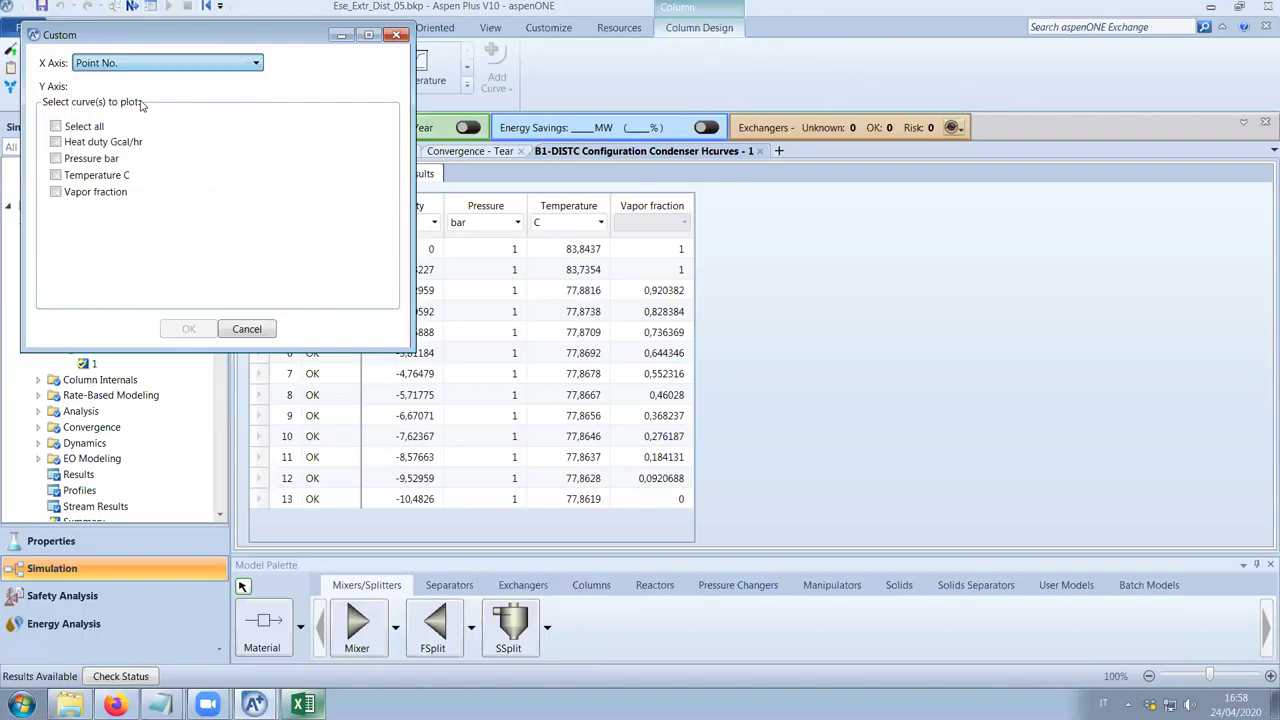
{"action": "left_click", "coordinate": [100, 176]}
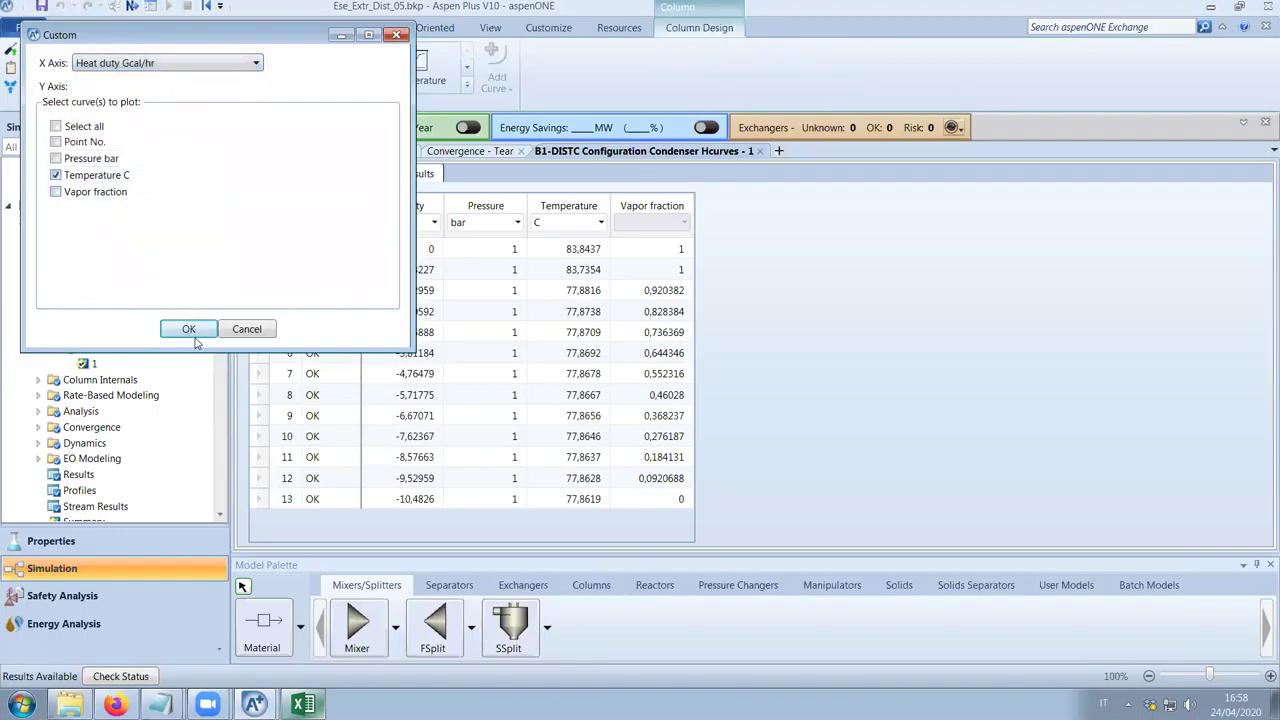
{"action": "left_click", "coordinate": [190, 329]}
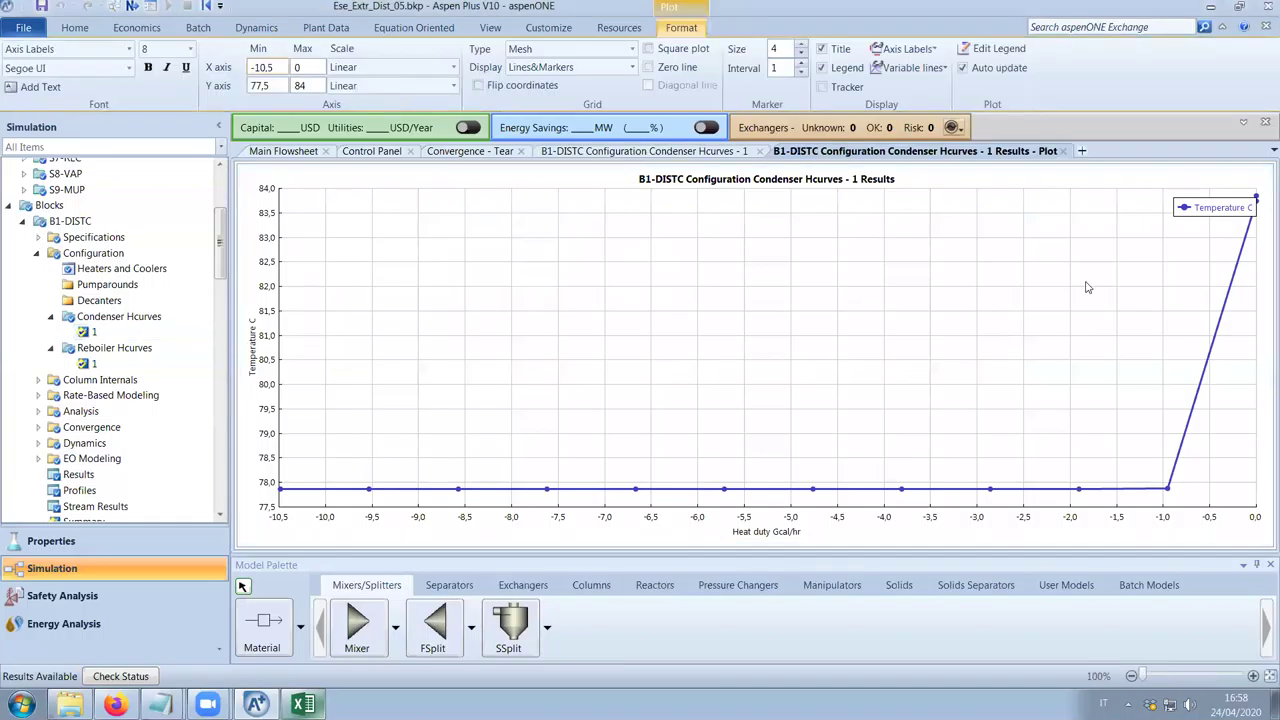
{"action": "left_click_drag", "start_coordinate": [1205, 218], "coordinate": [993, 238]}
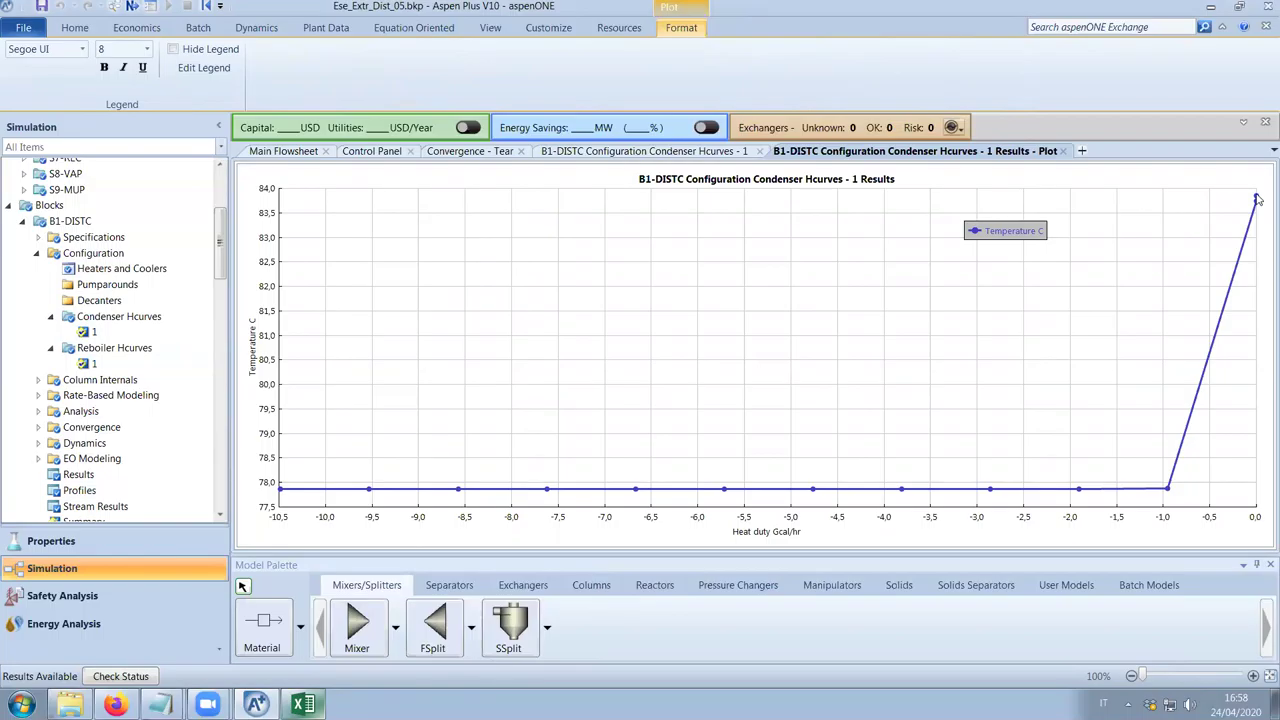
{"action": "left_click", "coordinate": [1206, 219]}
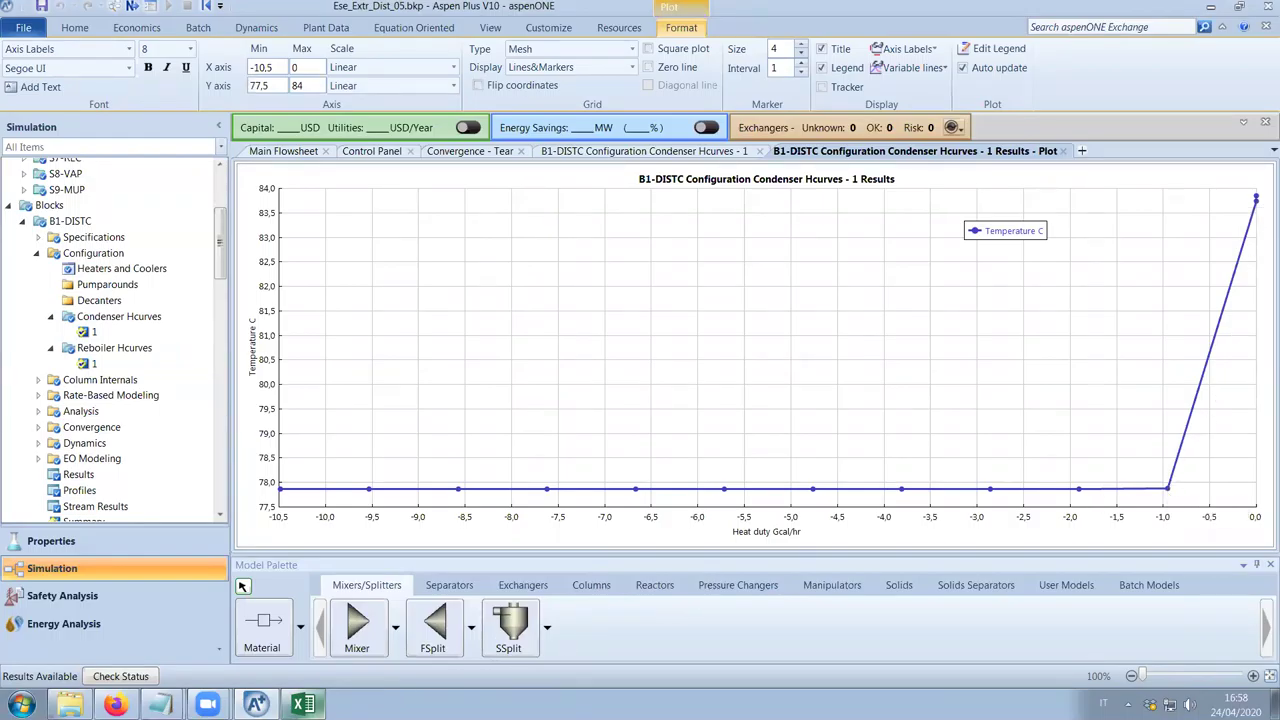
In the Excel fluid list, fill row 6 with Tin 83,8, Tfin 77,9 and the note "cond1 part1"
{"action": "left_click", "coordinate": [303, 704]}
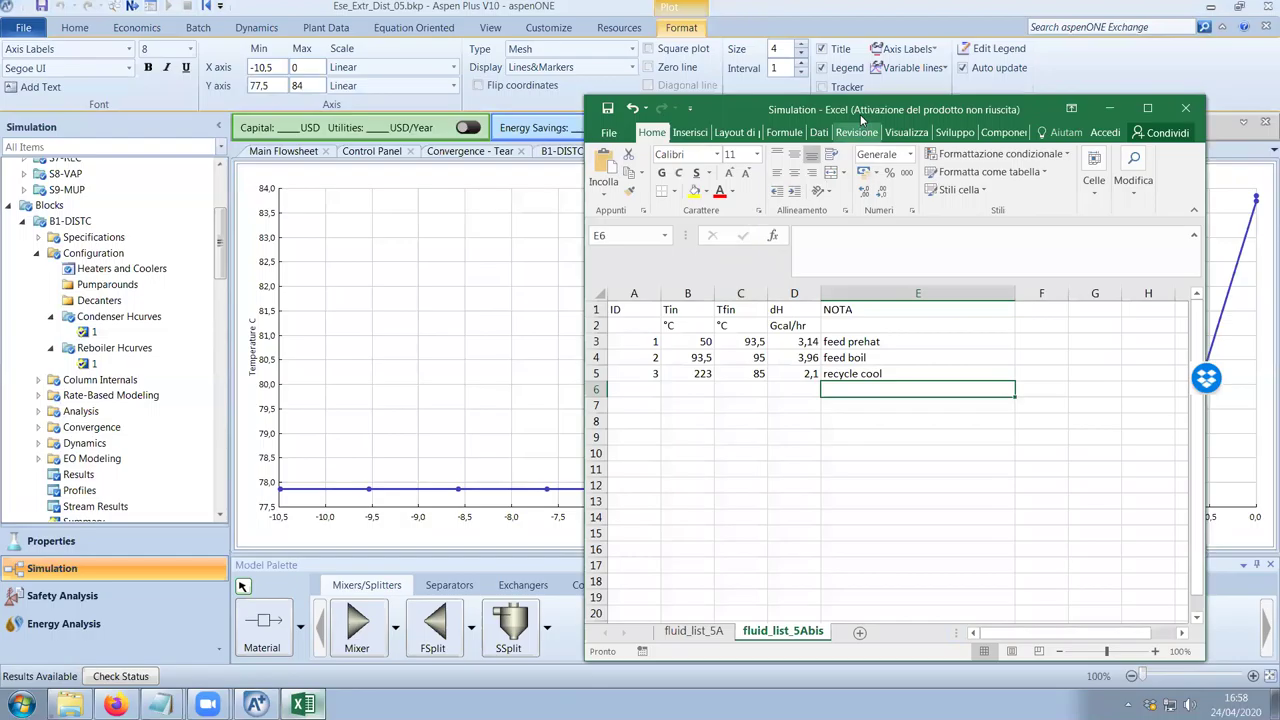
{"action": "left_click_drag", "start_coordinate": [862, 112], "coordinate": [677, 79]}
{"action": "left_click", "coordinate": [512, 352]}
{"action": "type", "text": "83,8"}
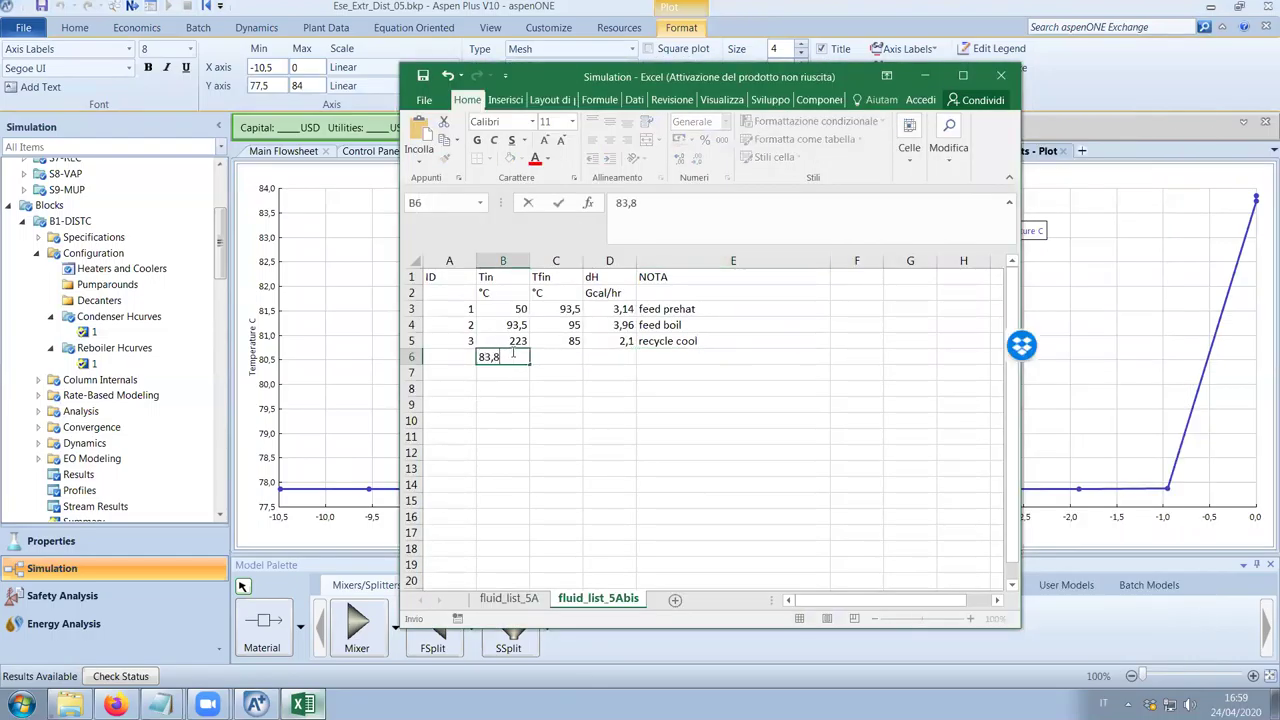
{"action": "key", "text": "Tab"}
{"action": "type", "text": "77,9"}
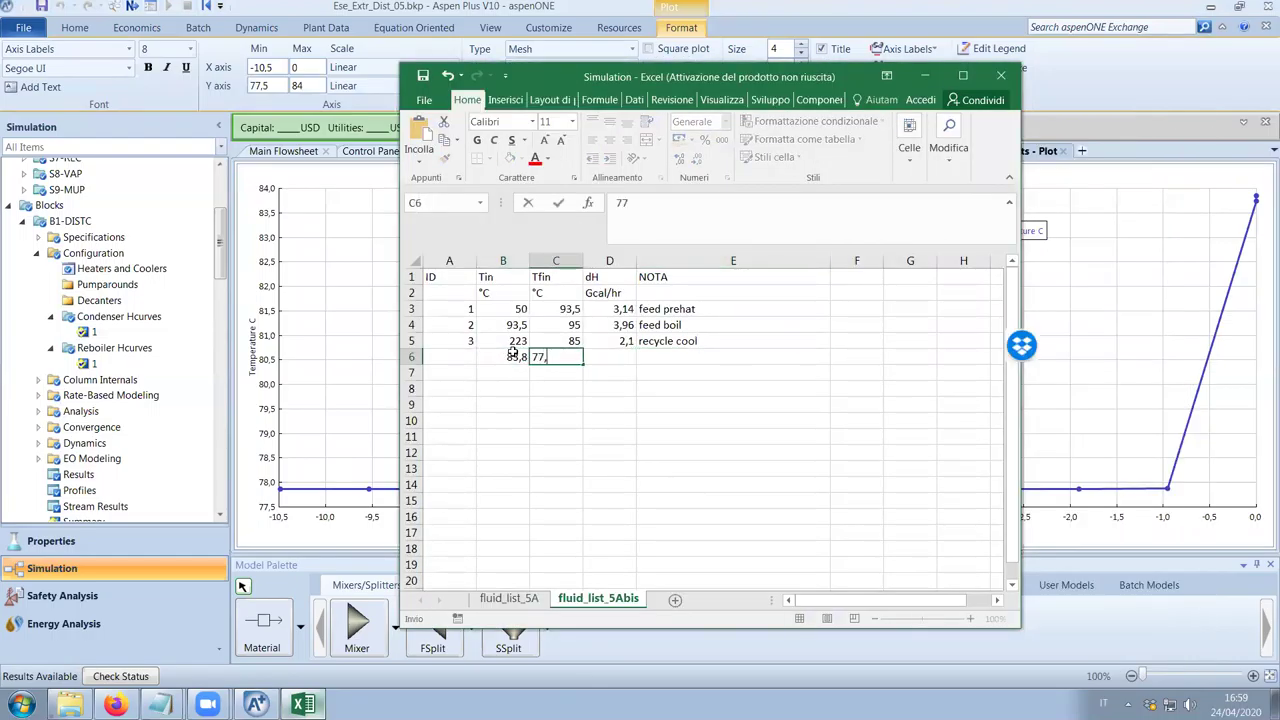
{"action": "key", "text": "Tab"}
{"action": "key", "text": "Tab"}
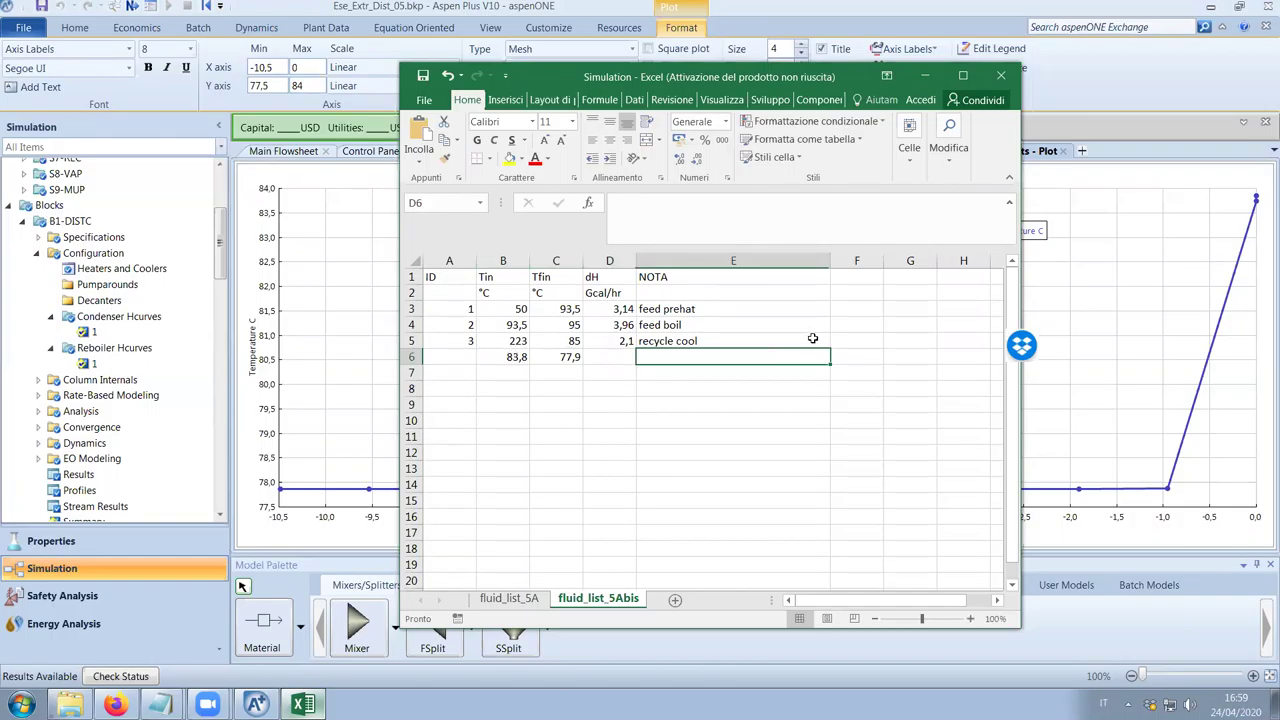
{"action": "type", "text": "cond1"}
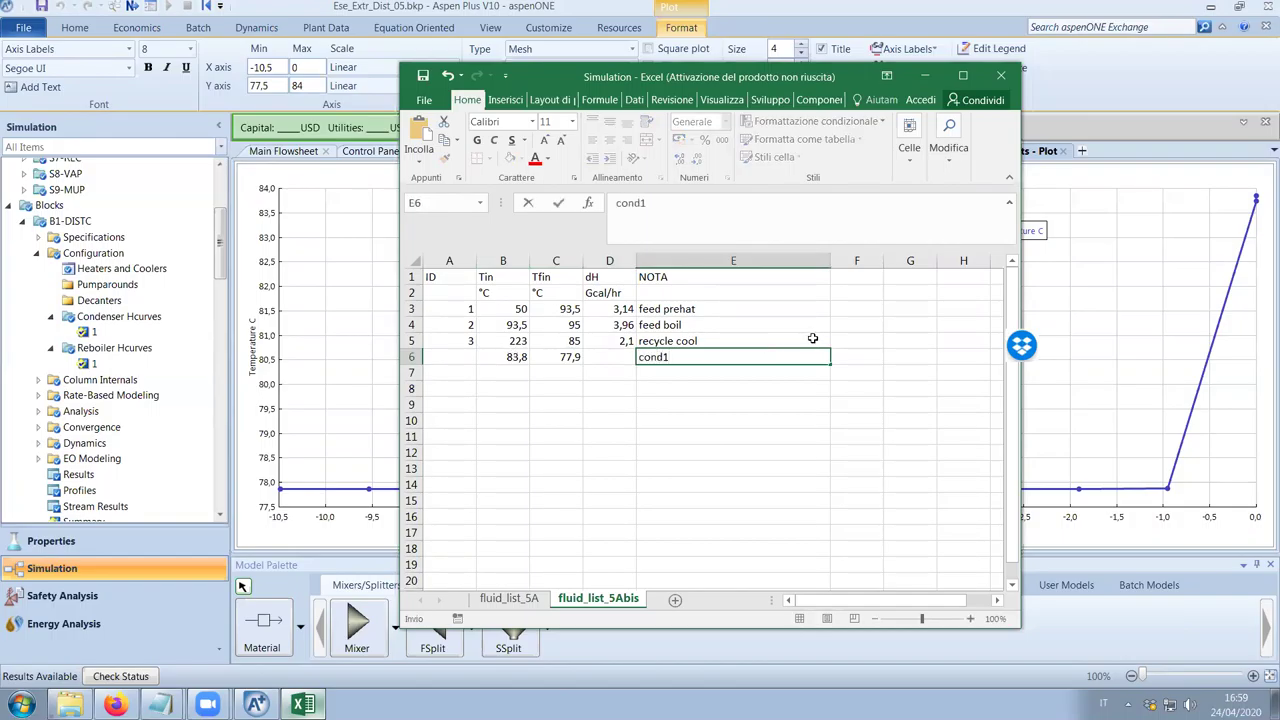
{"action": "type", "text": " part1"}
{"action": "key", "text": "Return"}
{"action": "key", "text": "Left"}
{"action": "key", "text": "Left"}
{"action": "key", "text": "Left"}
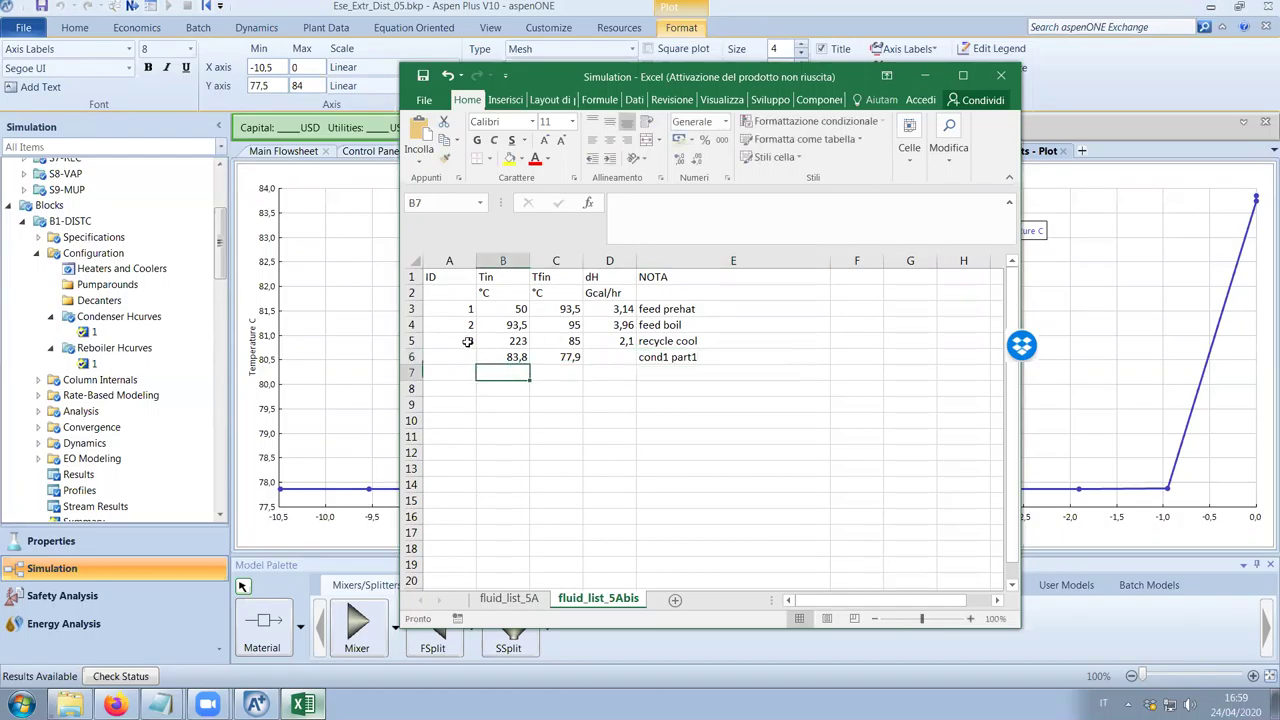
Number the two rows below recycle cool with IDs 4 and 5
{"action": "left_click", "coordinate": [455, 358]}
{"action": "type", "text": "4"}
{"action": "key", "text": "Return"}
{"action": "type", "text": "5"}
{"action": "key", "text": "Return"}
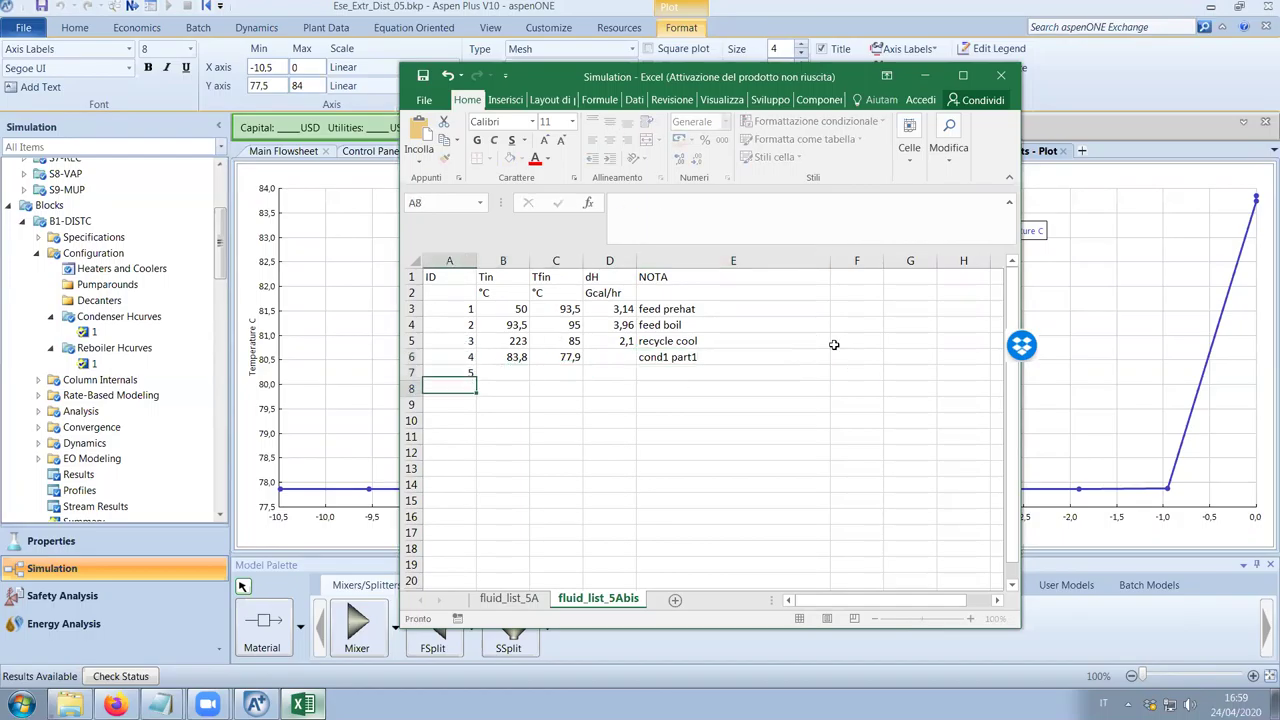
Read the heat duty at the condenser curve's break in Aspen Plus, and enter 0,95 as dH of fluid 4 in Excel
{"action": "left_click", "coordinate": [1229, 504]}
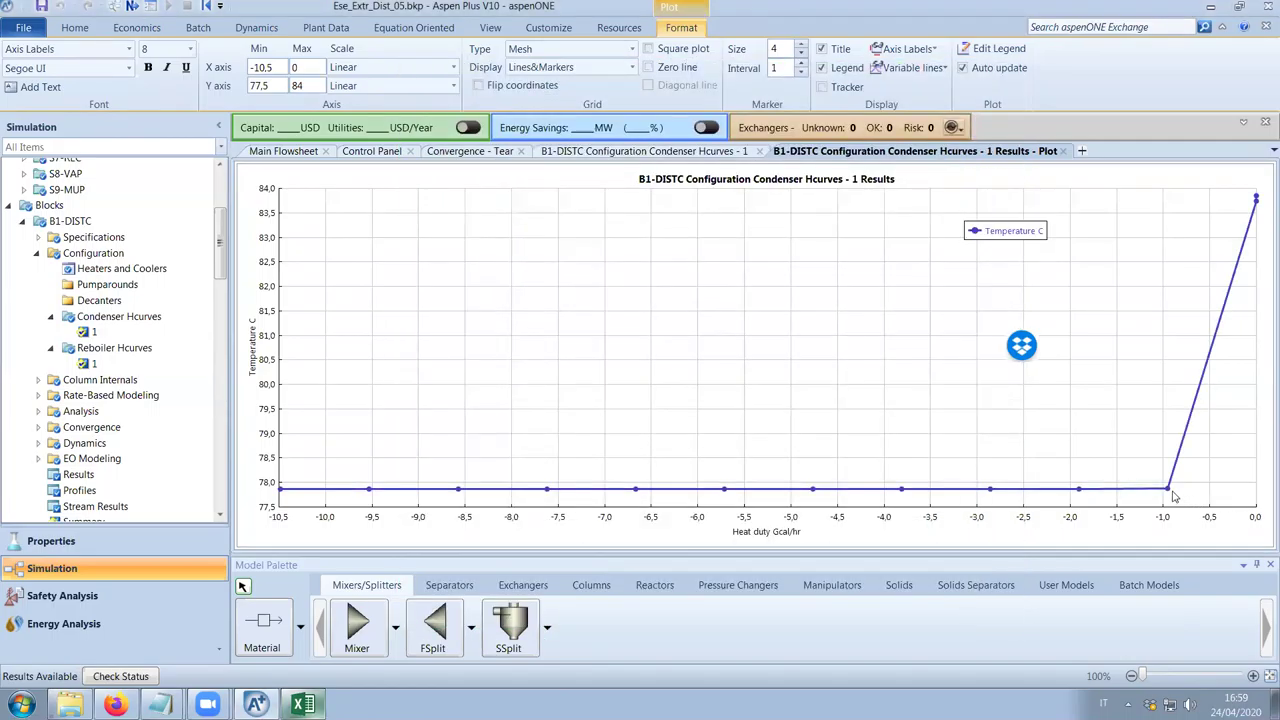
{"action": "mouse_move", "coordinate": [1170, 493]}
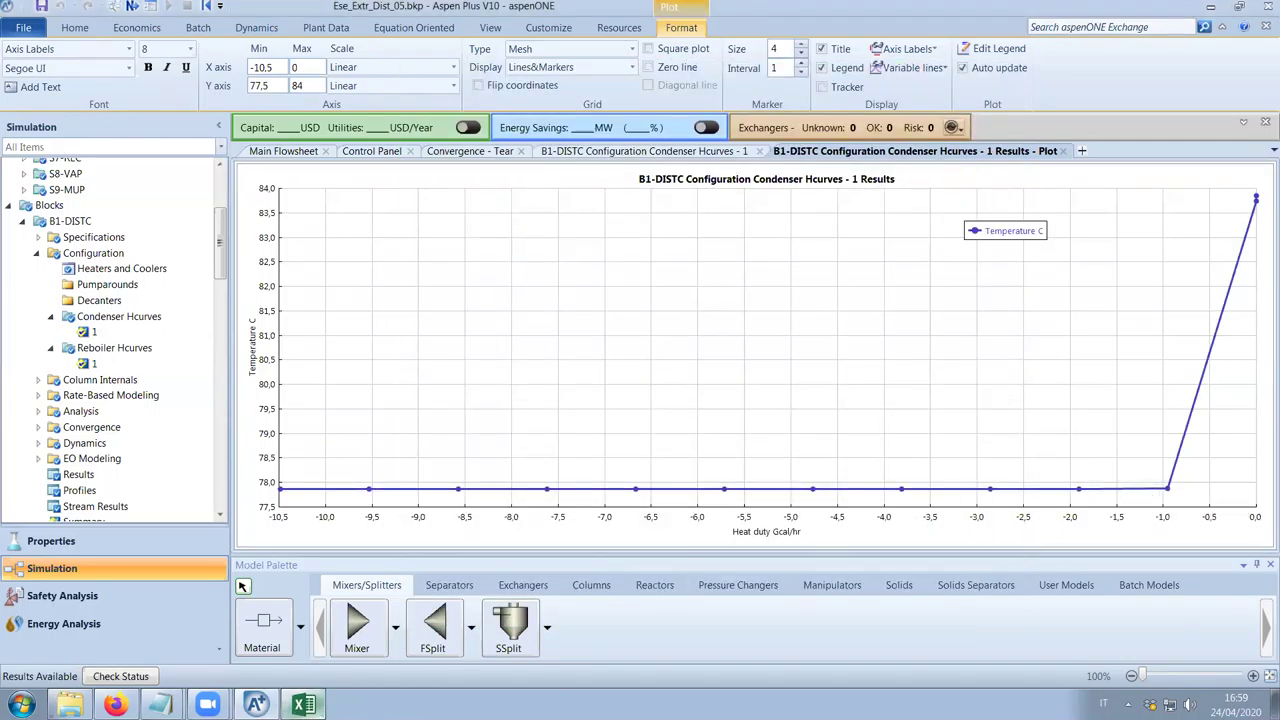
{"action": "left_click", "coordinate": [303, 704]}
{"action": "left_click", "coordinate": [605, 357]}
{"action": "type", "text": "0,95"}
{"action": "key", "text": "Return"}
{"action": "left_click", "coordinate": [925, 76]}
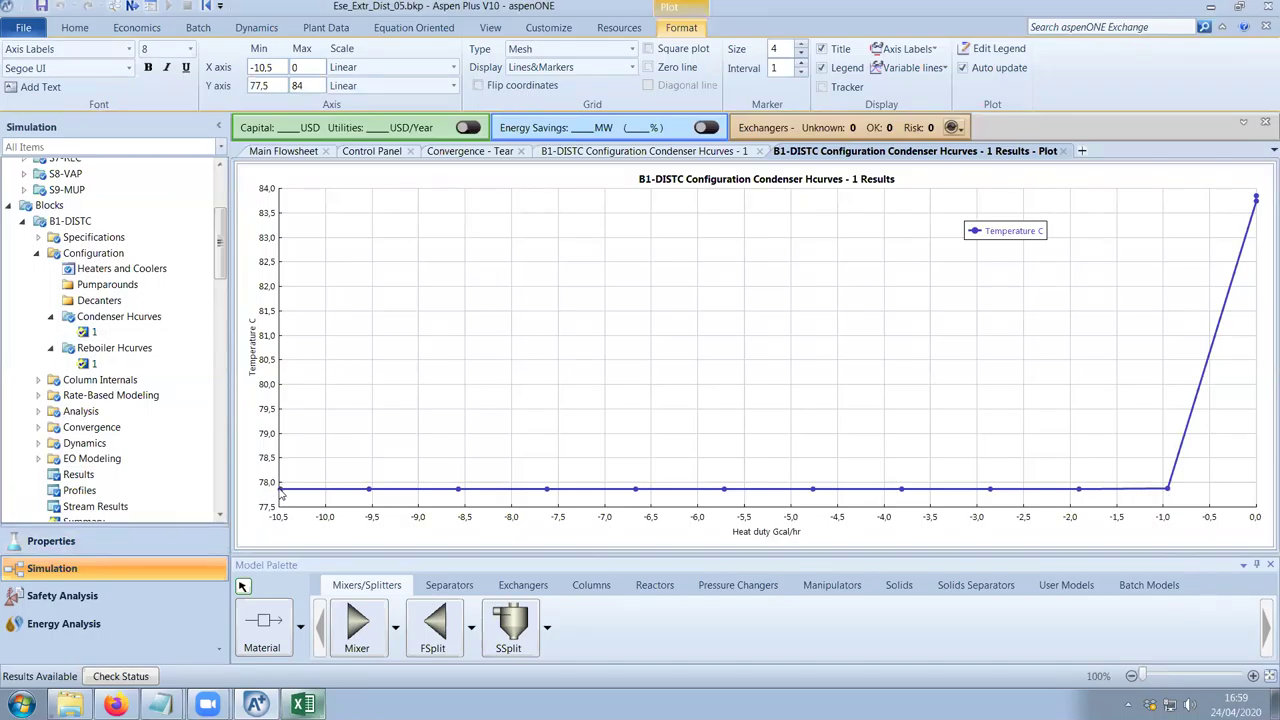
Set Tfin of fluid 5 to 77,9, Tfin of fluid 4 to 78,9, and Tin of fluid 5 to 78,9 in Excel
{"action": "left_click", "coordinate": [303, 704]}
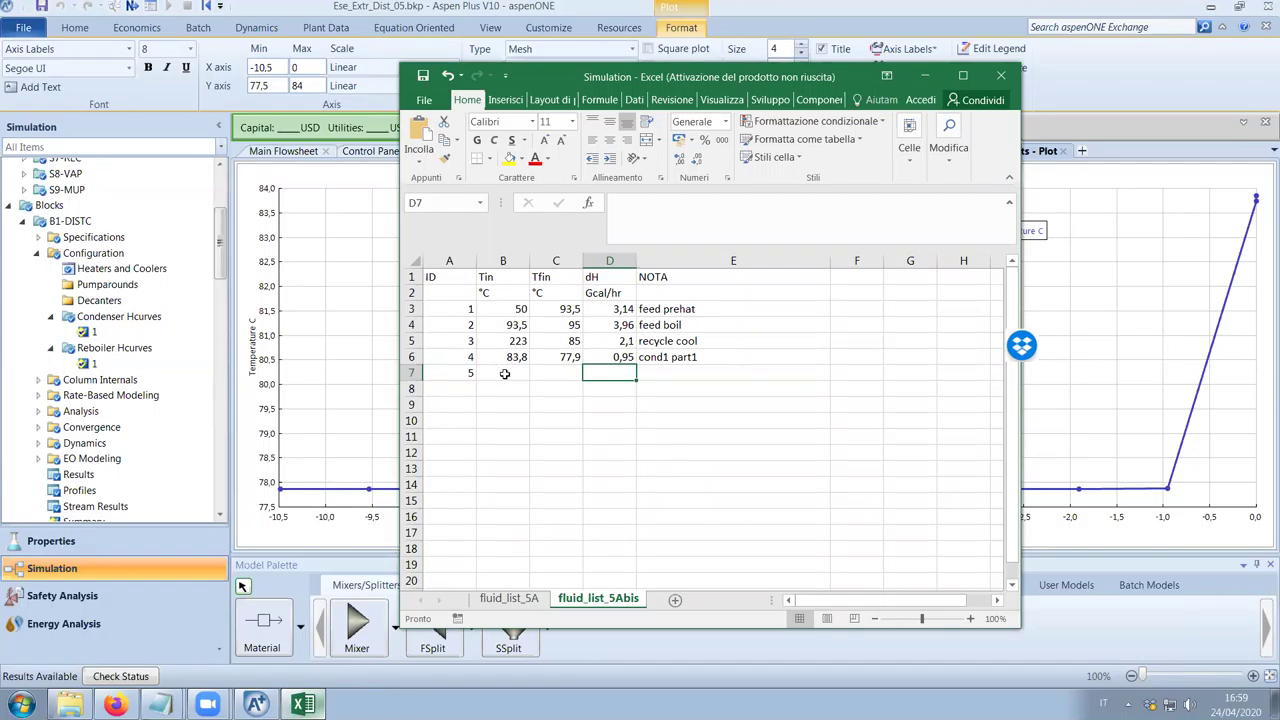
{"action": "left_click", "coordinate": [547, 373]}
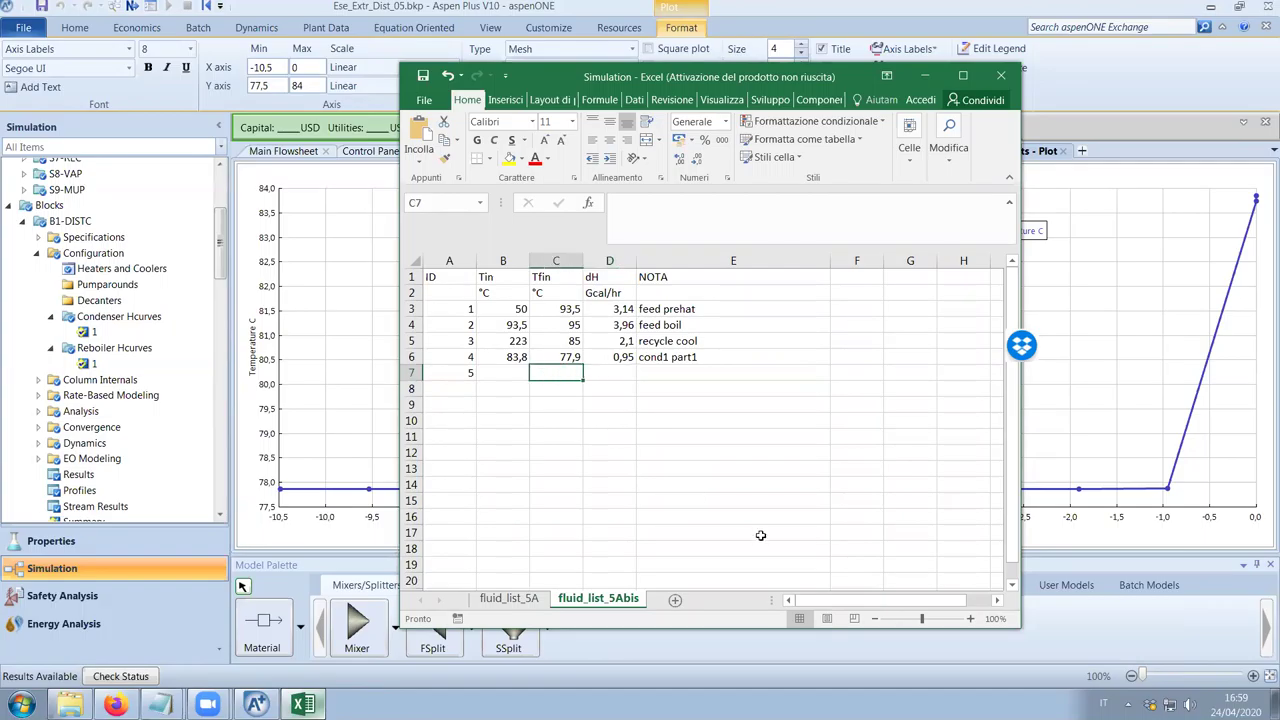
{"action": "type", "text": "77,9"}
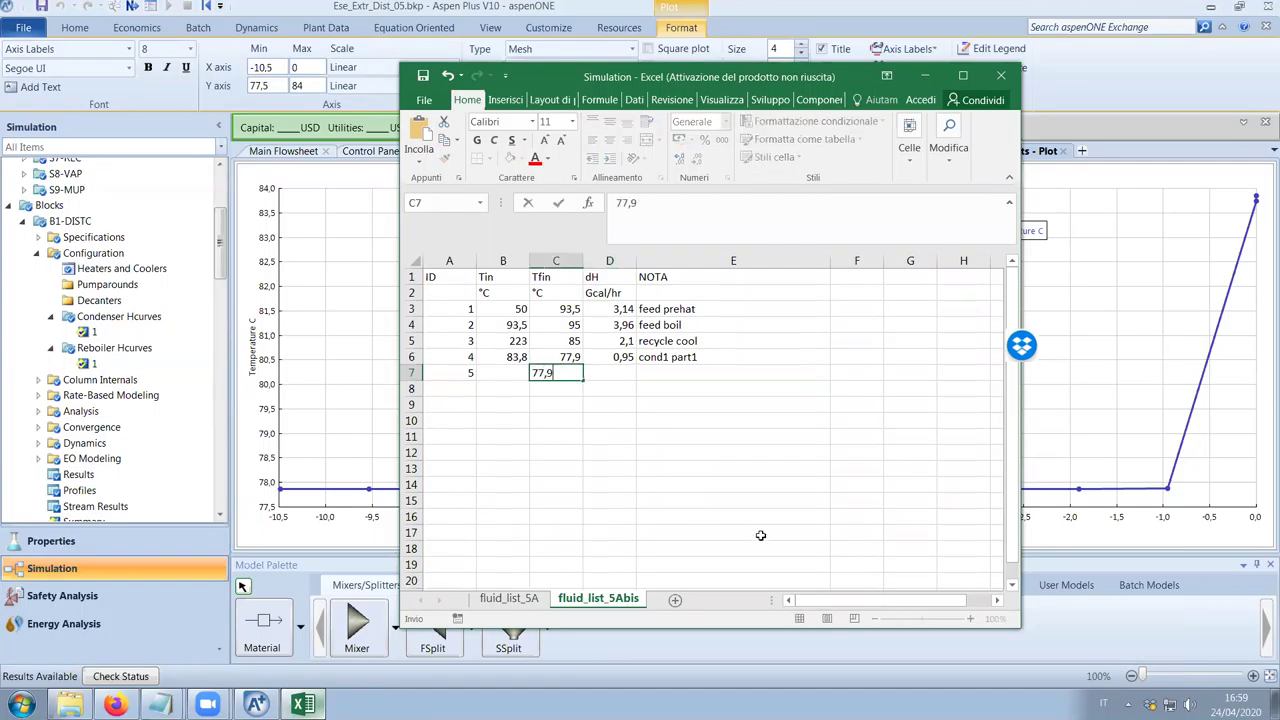
{"action": "left_click", "coordinate": [573, 355]}
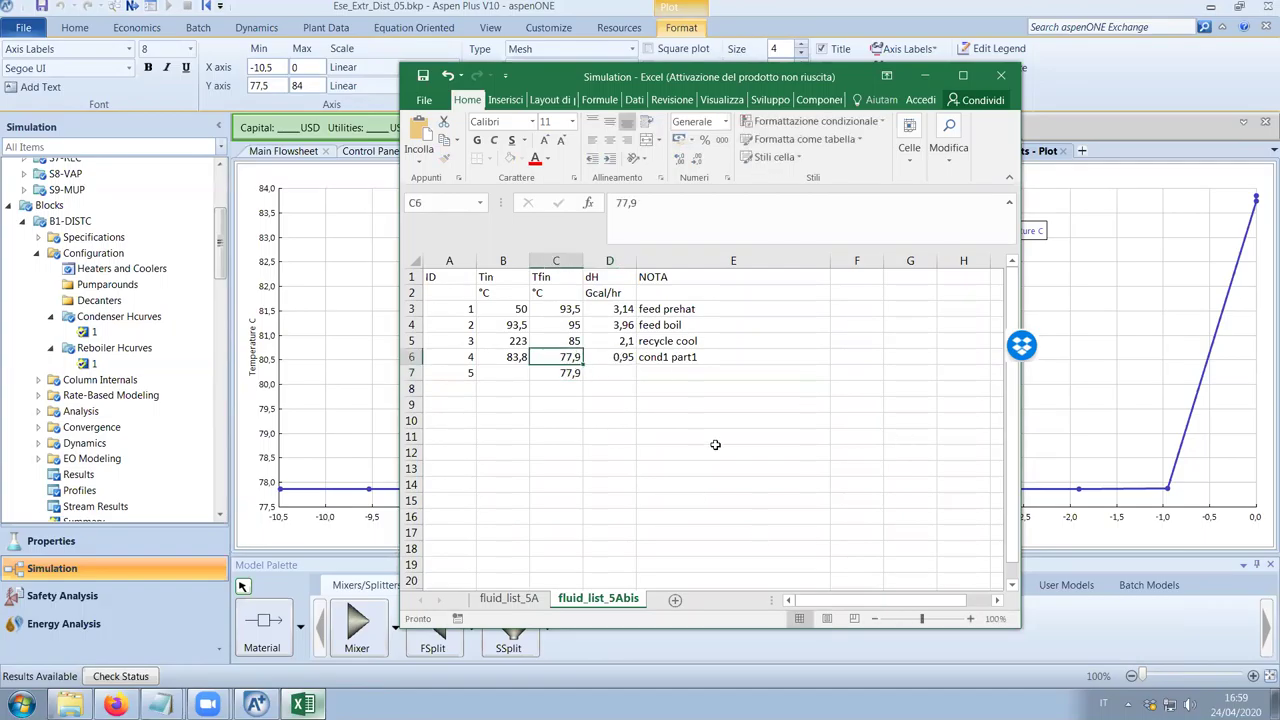
{"action": "type", "text": "78,9"}
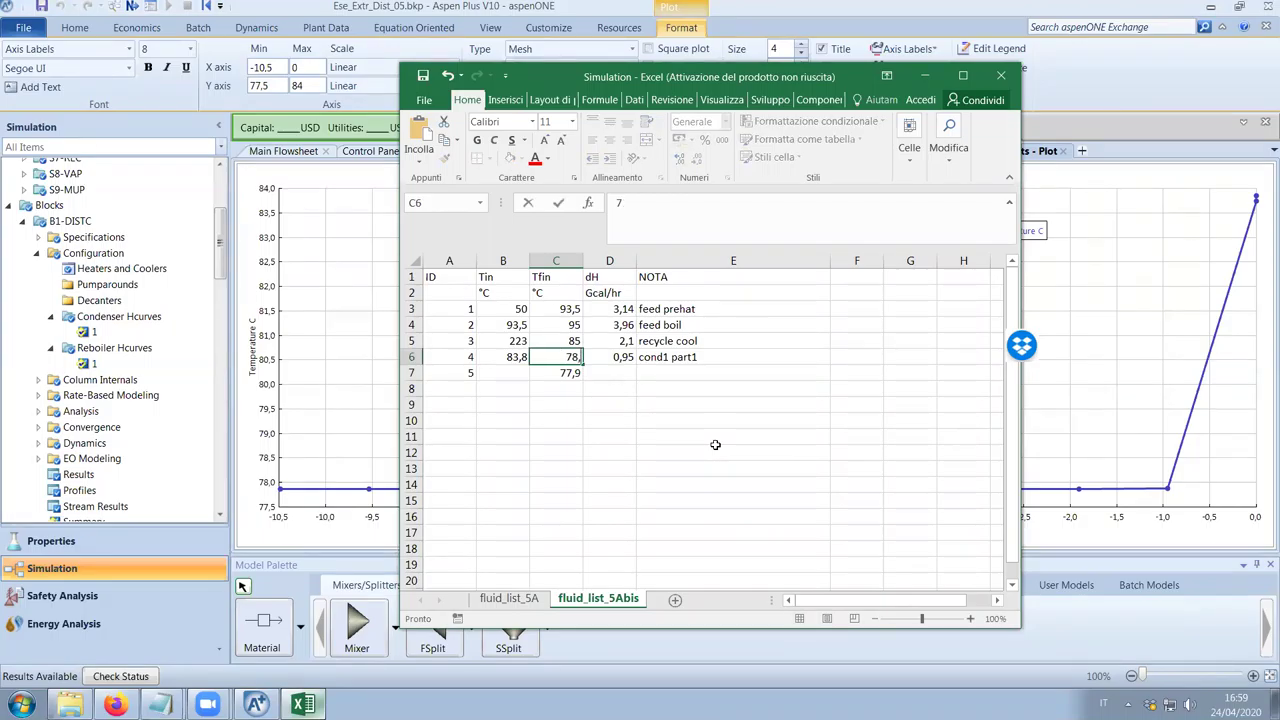
{"action": "left_click", "coordinate": [715, 444]}
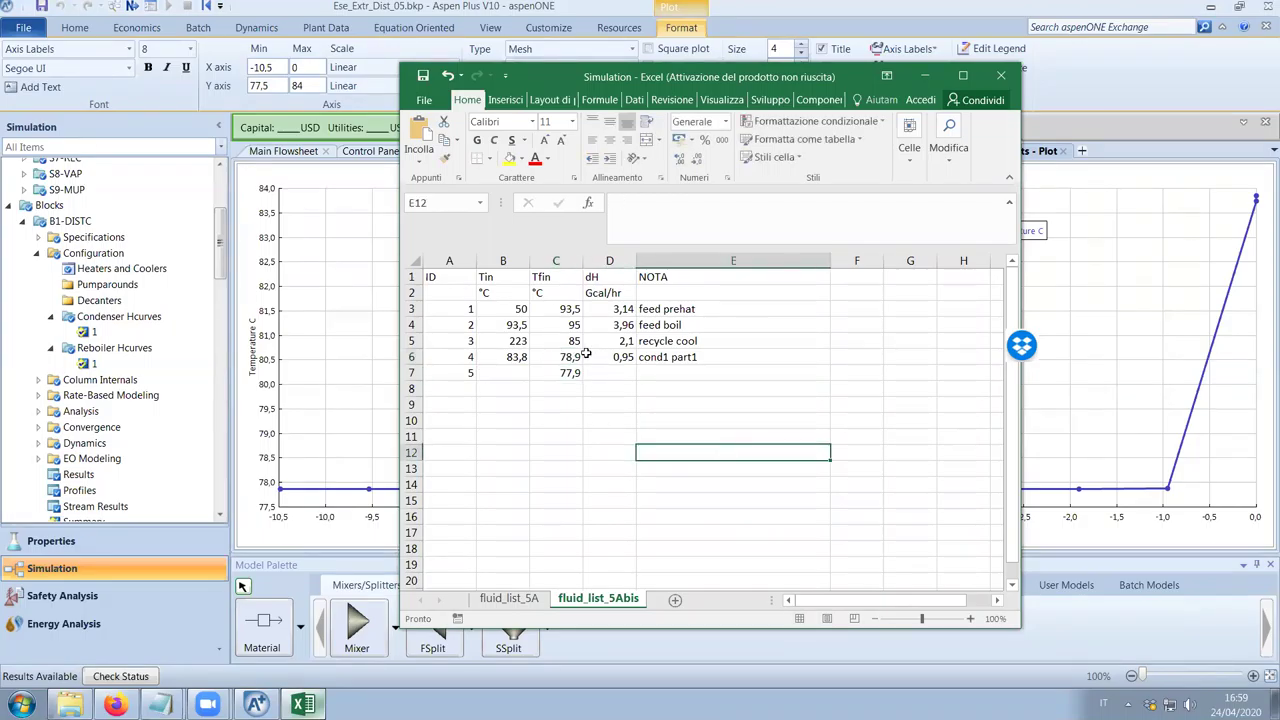
{"action": "left_click", "coordinate": [502, 377]}
{"action": "type", "text": "78,9"}
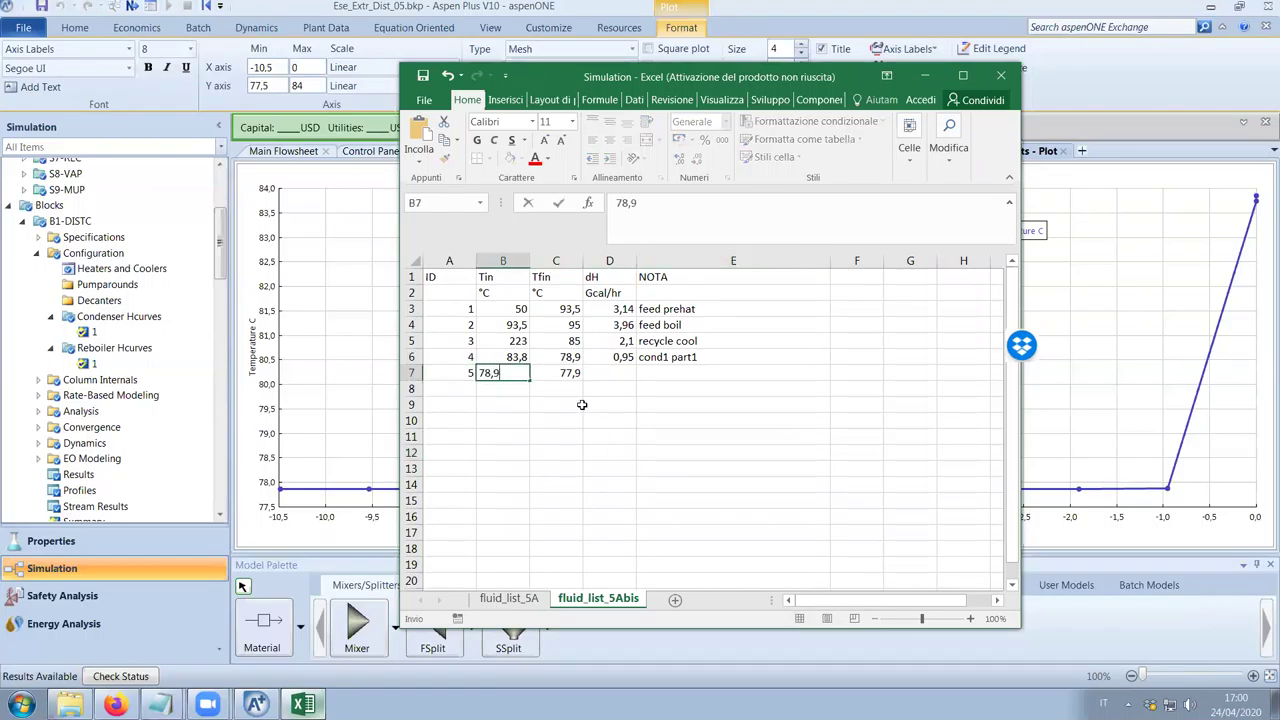
{"action": "left_click", "coordinate": [582, 404]}
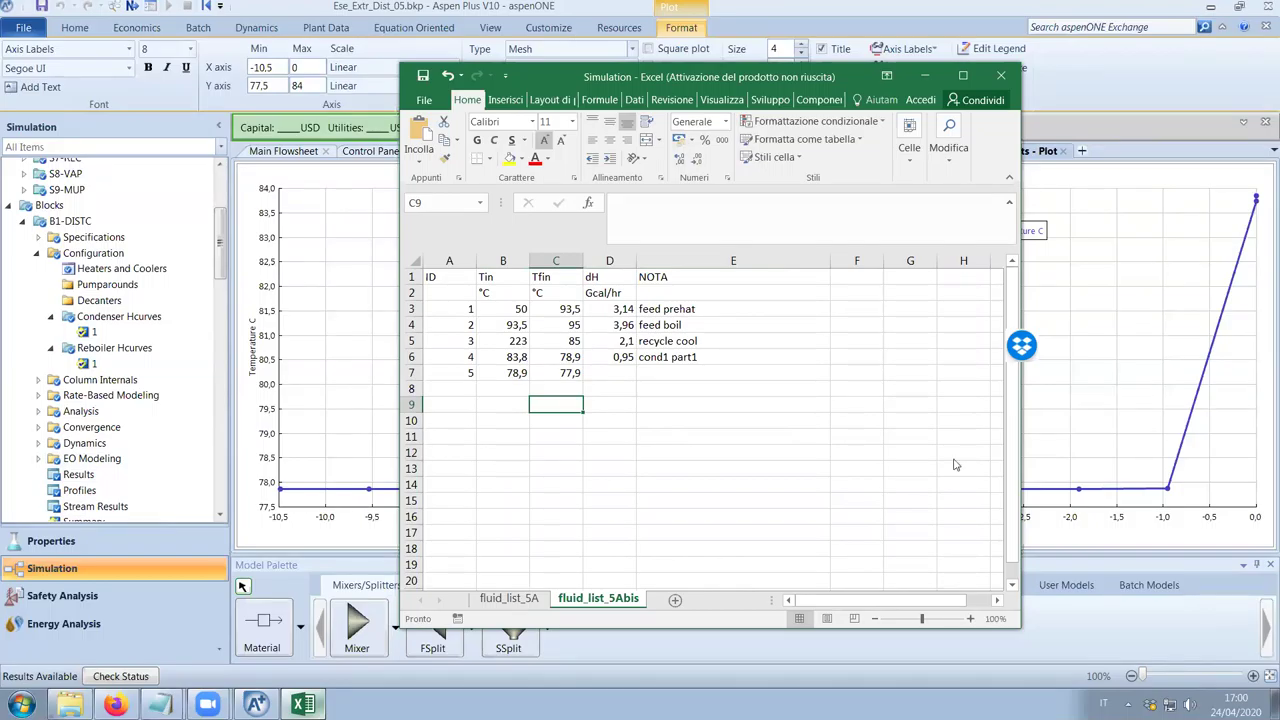
Recheck the condenser plot, and give fluid 5 in Excel the dH formula =10,5-0,95 and the note "cond1 part2"
{"action": "left_click", "coordinate": [1119, 567]}
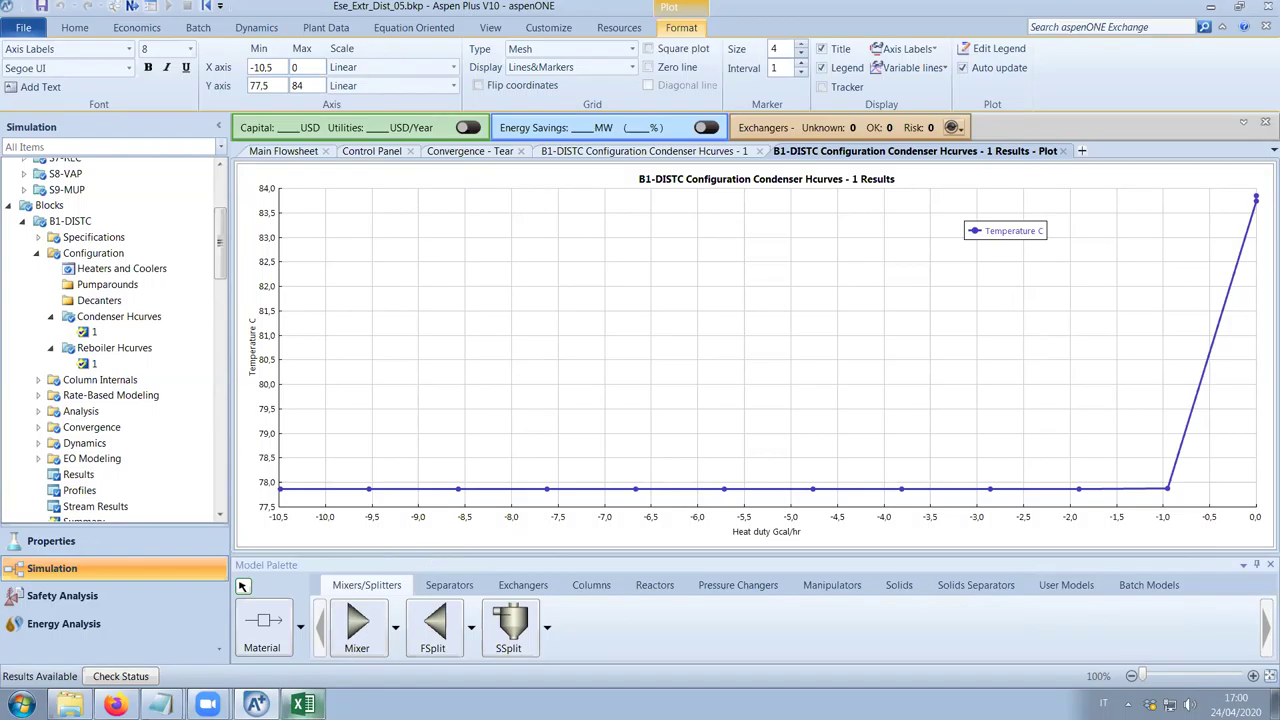
{"action": "left_click", "coordinate": [303, 704]}
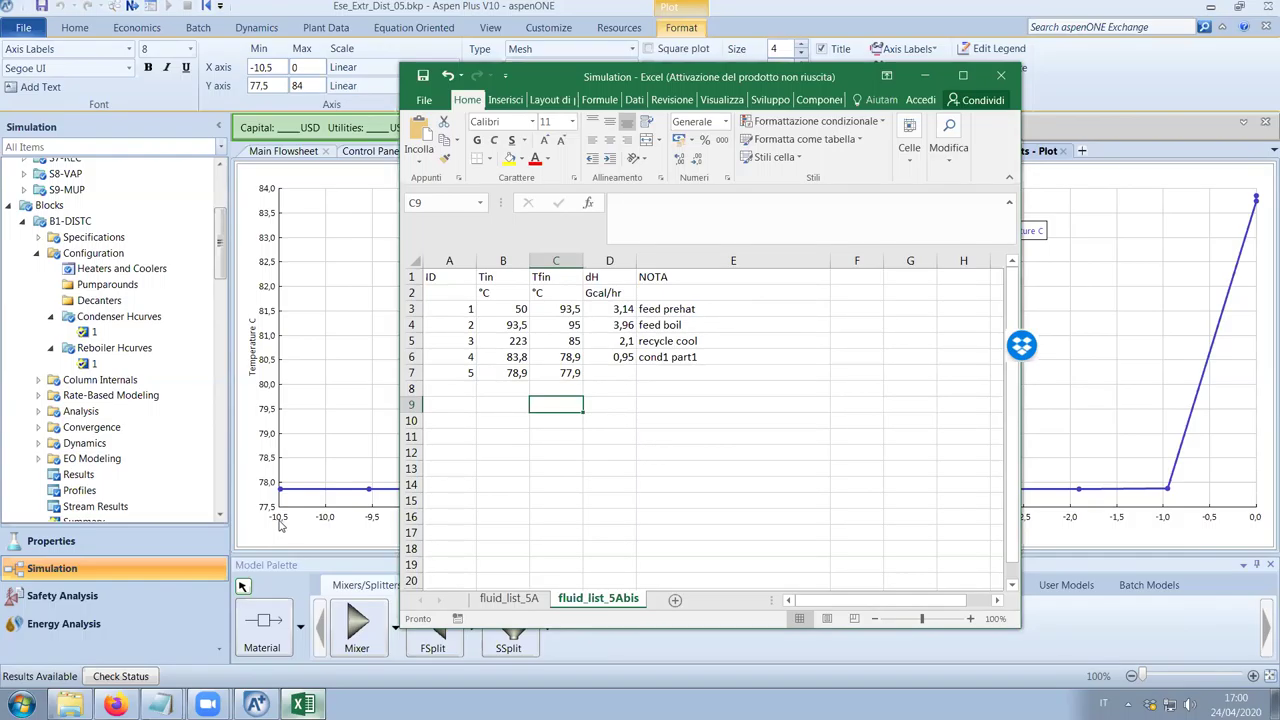
{"action": "left_click", "coordinate": [626, 376]}
{"action": "type", "text": "=10,5-0,95"}
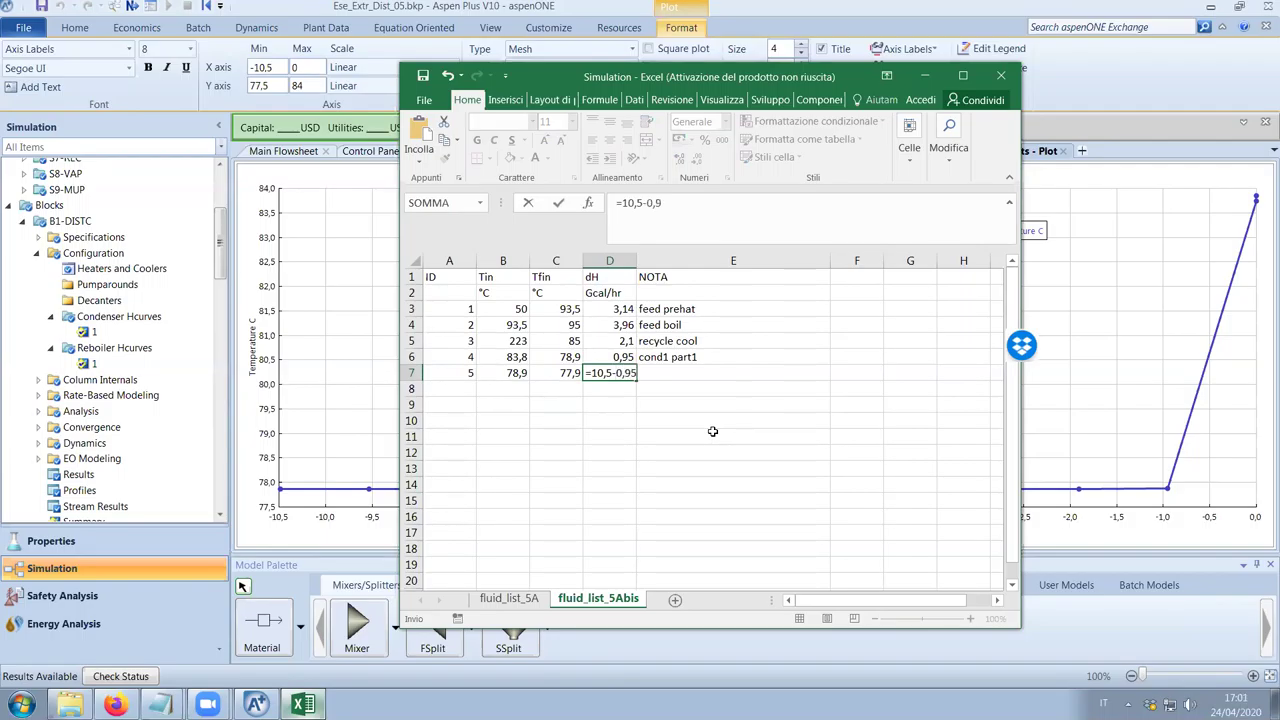
{"action": "key", "text": "Return"}
{"action": "left_click", "coordinate": [674, 379]}
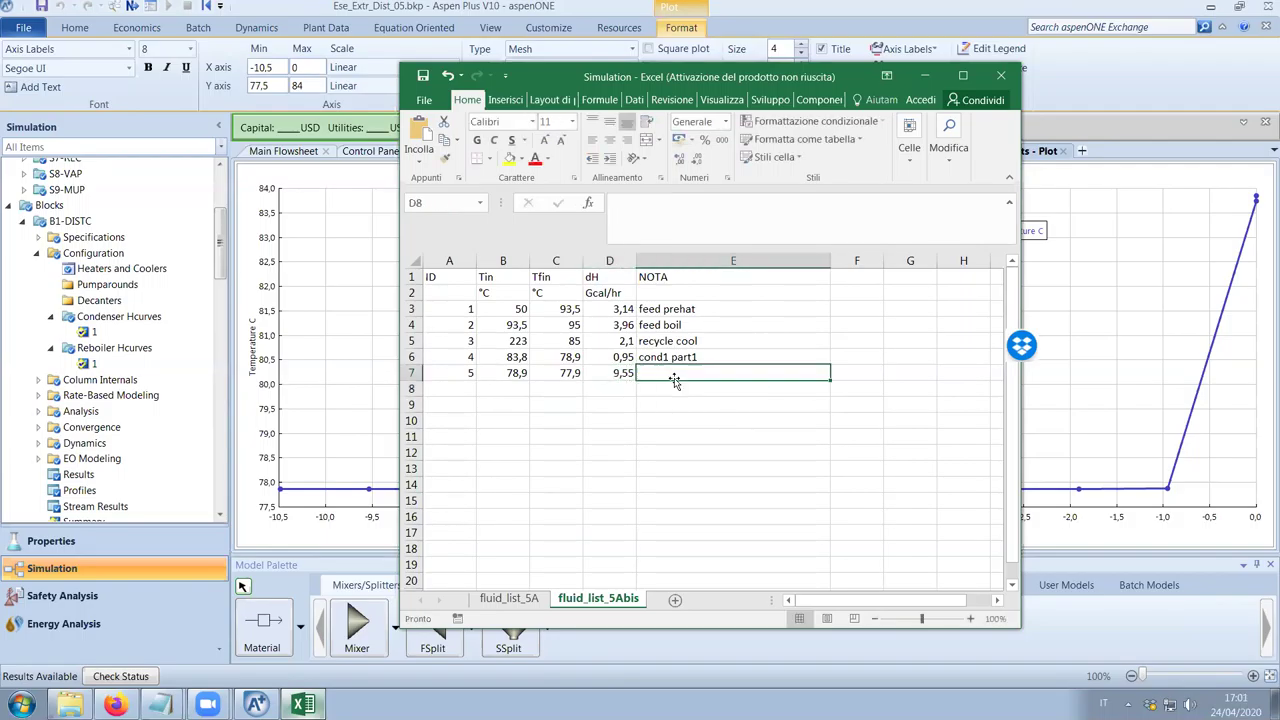
{"action": "type", "text": "cond1 part2"}
{"action": "key", "text": "Return"}
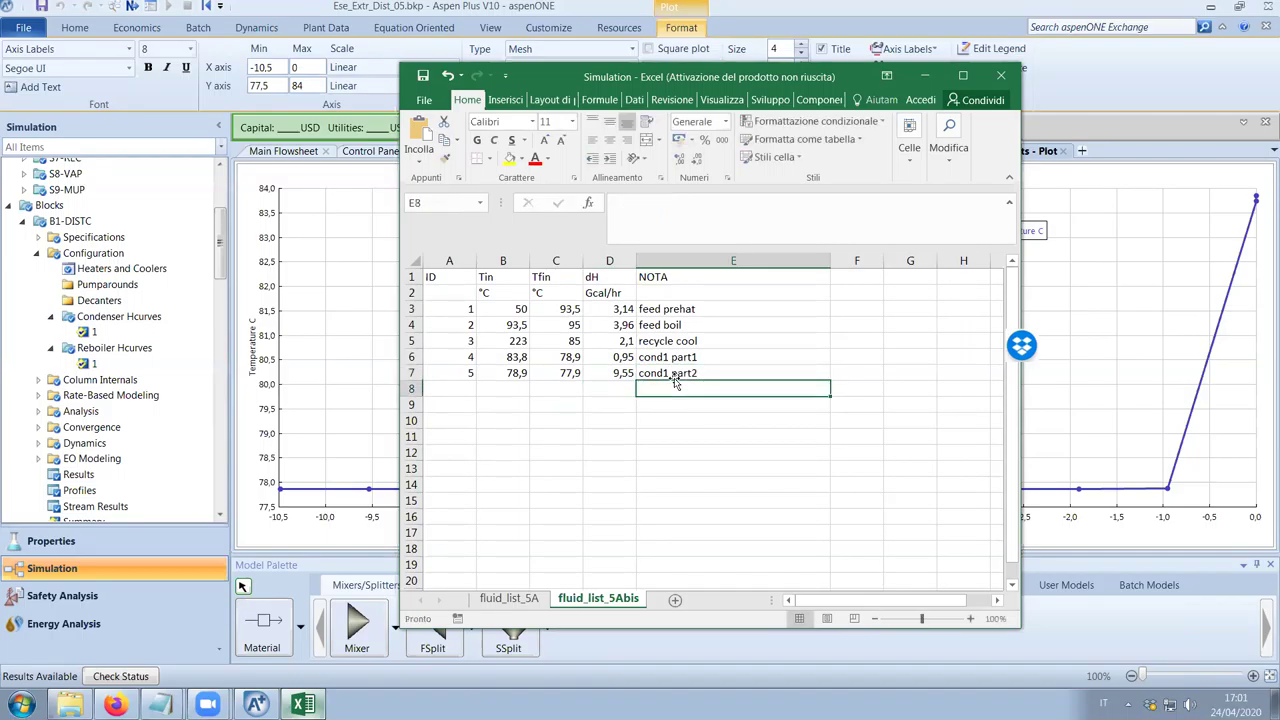
Return to Aspen Plus, close the condenser plot, and open the results of reboiler heat curve 1 of block B1-DISTC
{"action": "left_click", "coordinate": [926, 77]}
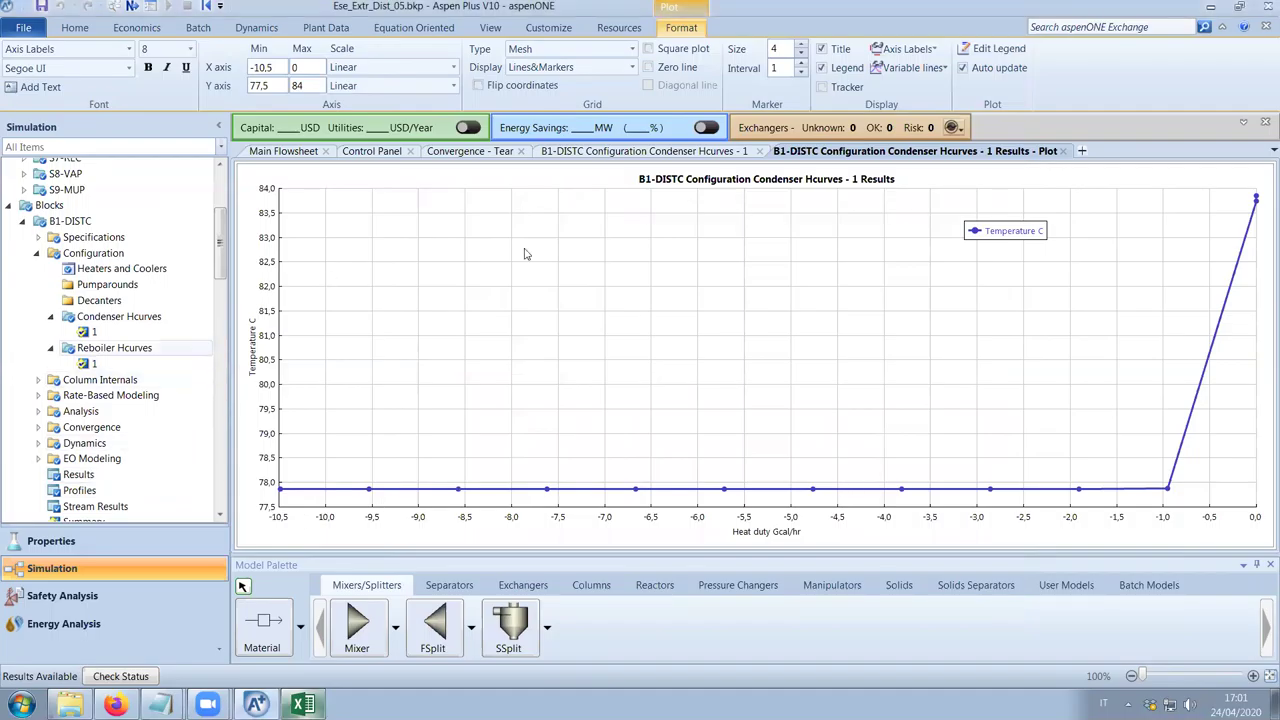
{"action": "left_click", "coordinate": [1064, 151]}
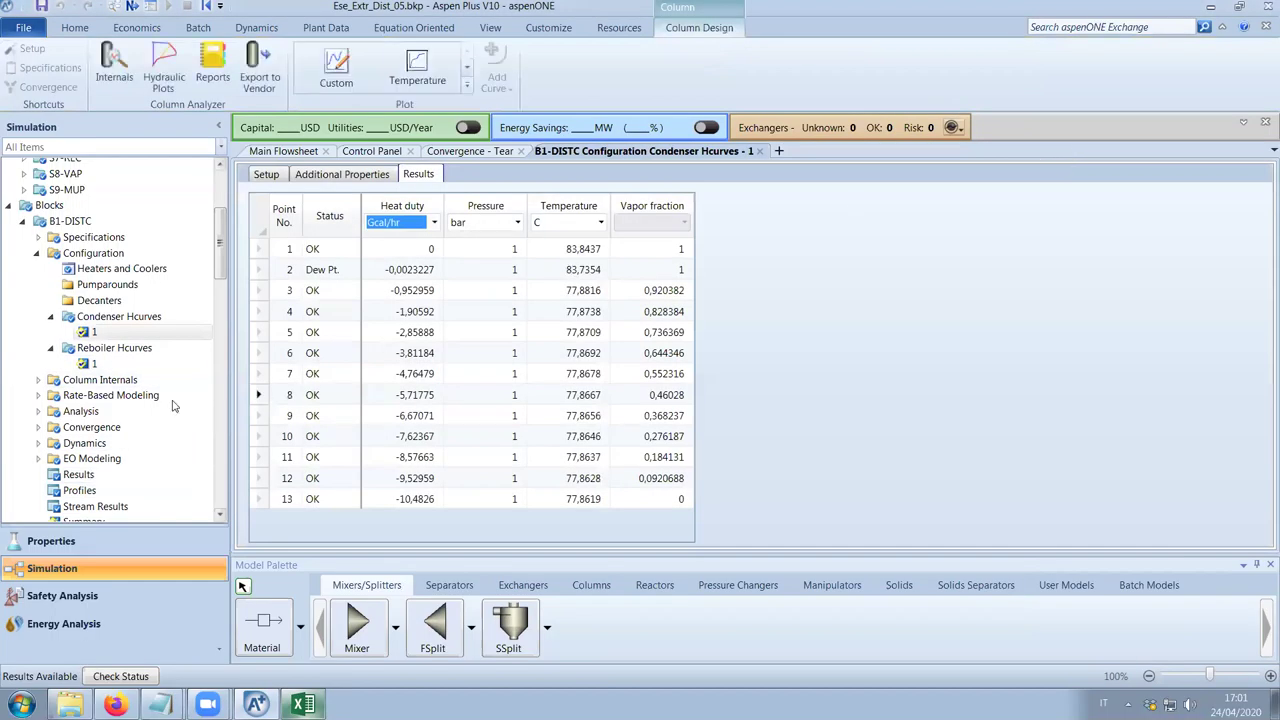
{"action": "left_click", "coordinate": [94, 364]}
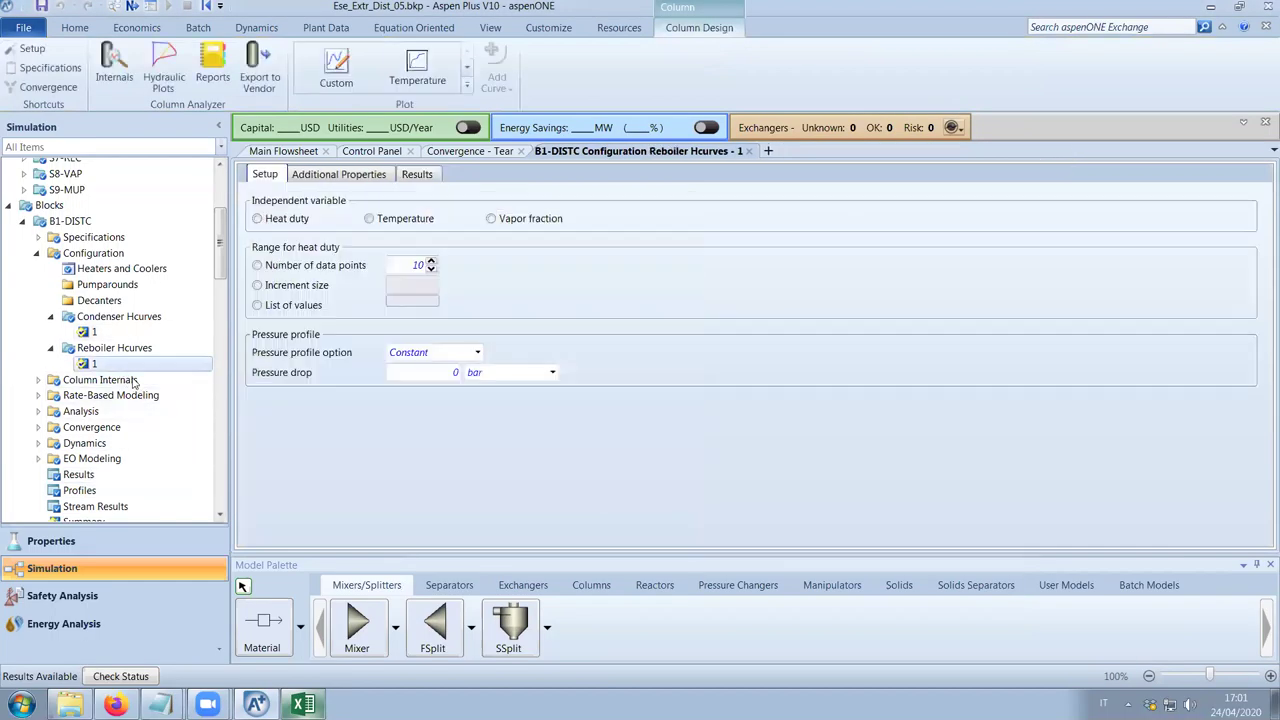
{"action": "left_click", "coordinate": [428, 178]}
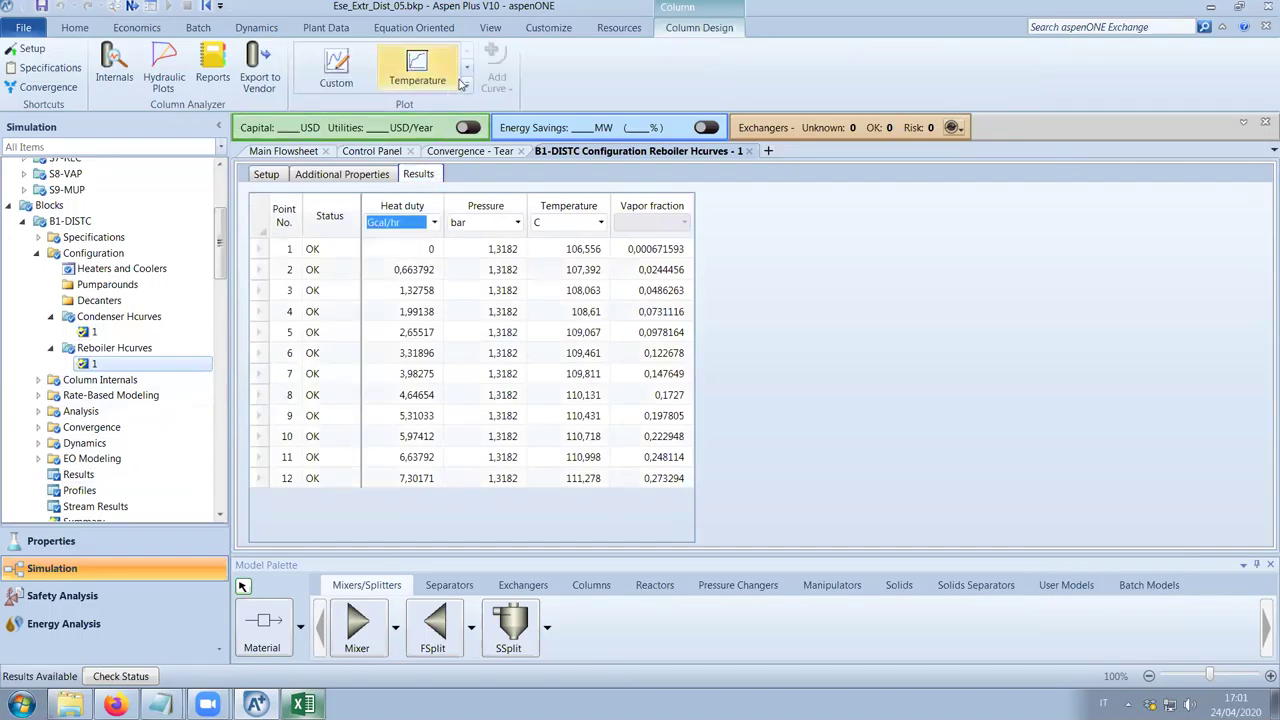
Create a custom plot of Temperature C against Heat duty Gcal/hr for the B1-DISTC reboiler, and move its legend clear of the curve
{"action": "left_click", "coordinate": [337, 70]}
{"action": "left_click", "coordinate": [98, 145]}
{"action": "left_click", "coordinate": [150, 63]}
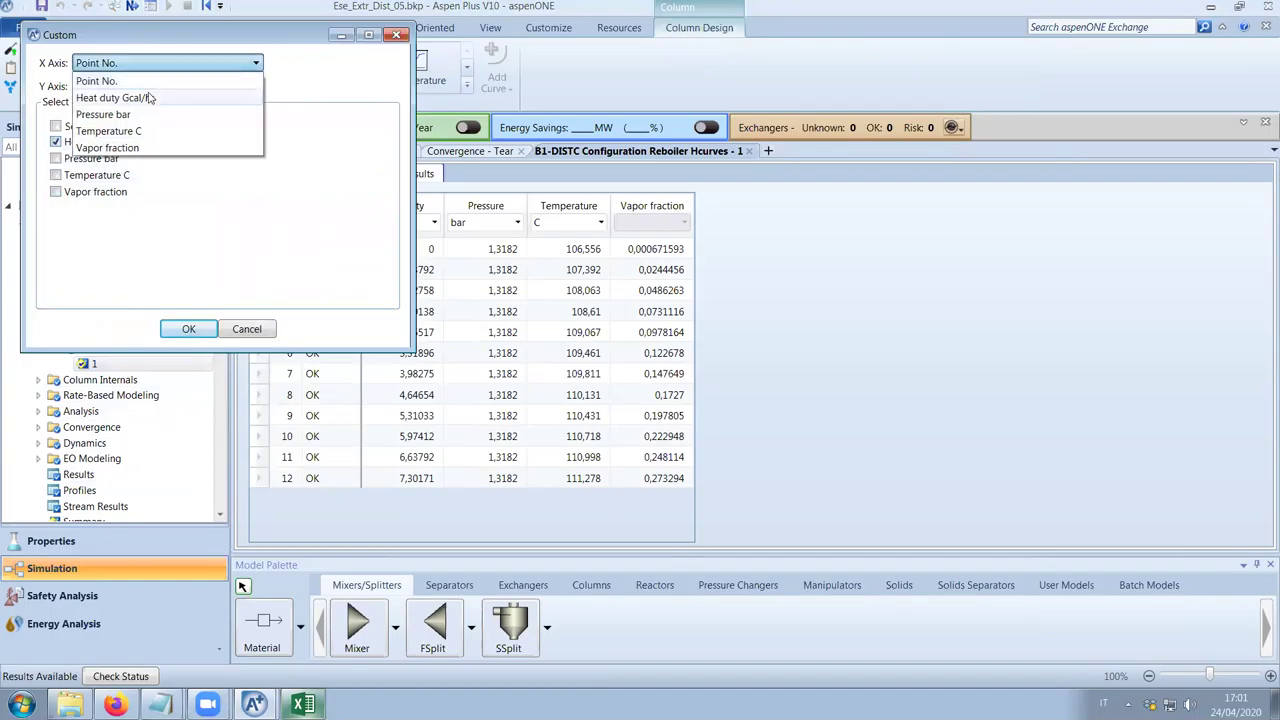
{"action": "left_click", "coordinate": [148, 97]}
{"action": "left_click", "coordinate": [100, 175]}
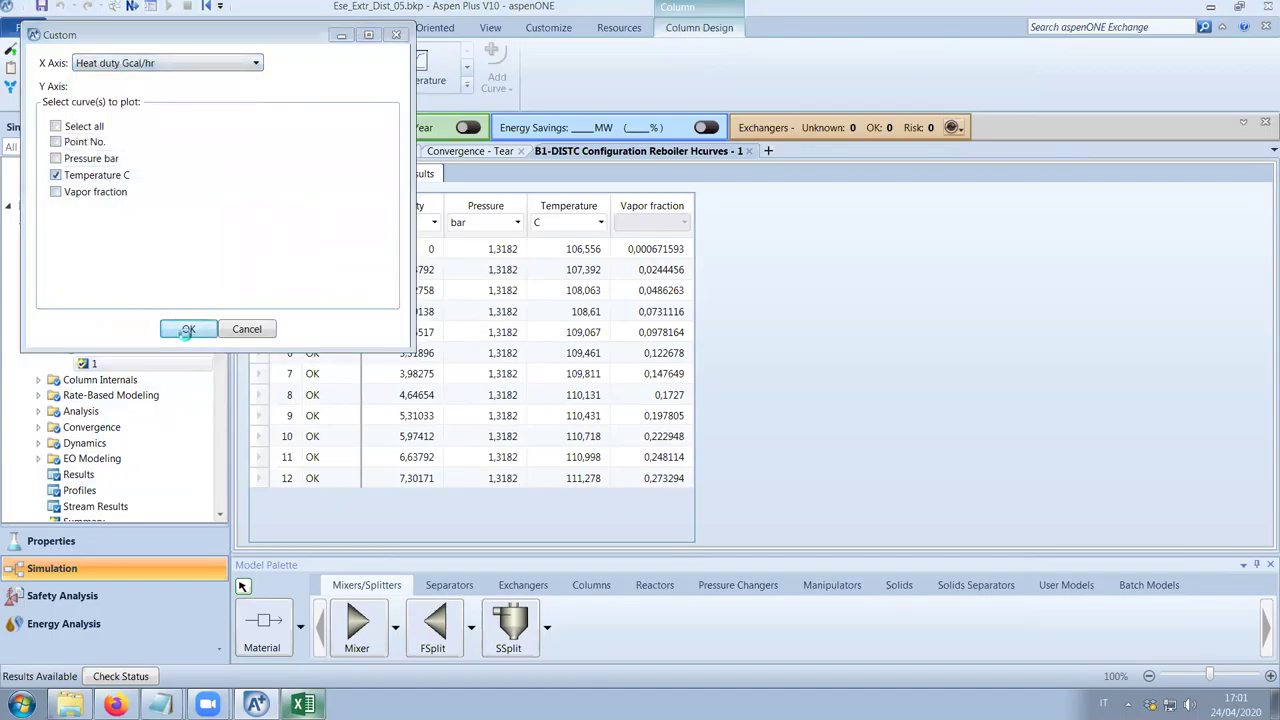
{"action": "left_click", "coordinate": [187, 330]}
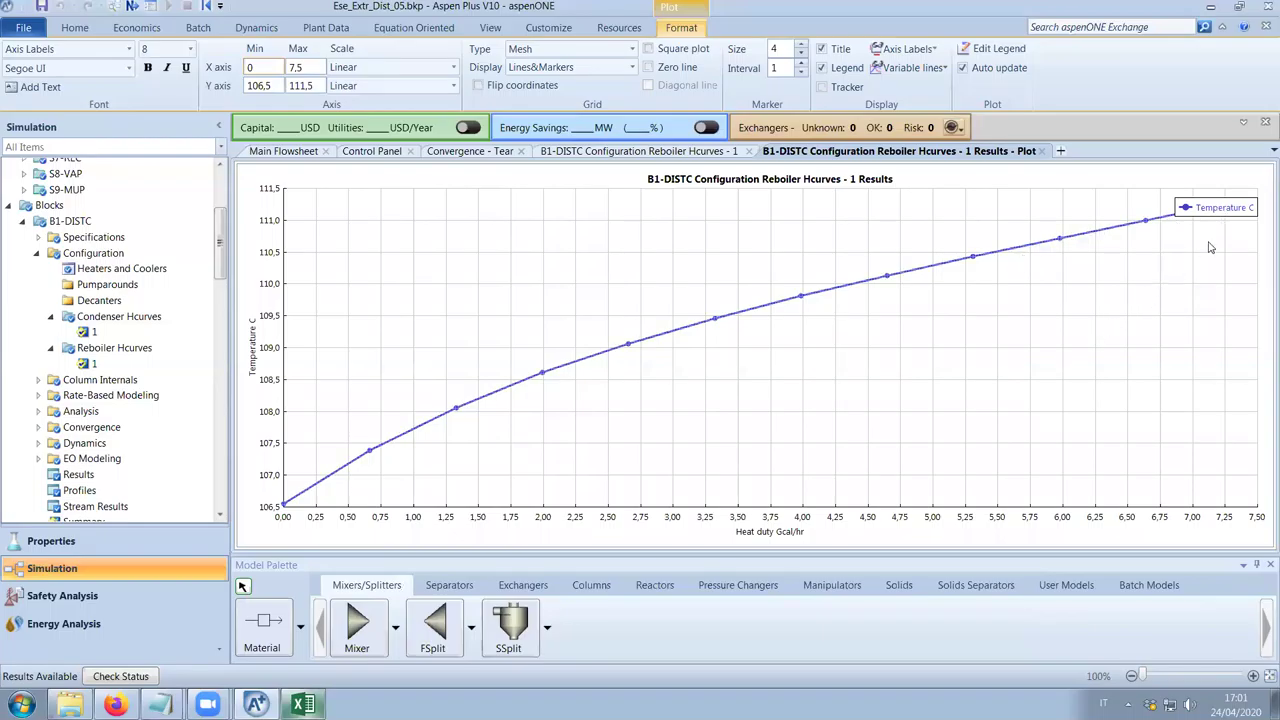
{"action": "left_click_drag", "start_coordinate": [1222, 212], "coordinate": [1103, 375]}
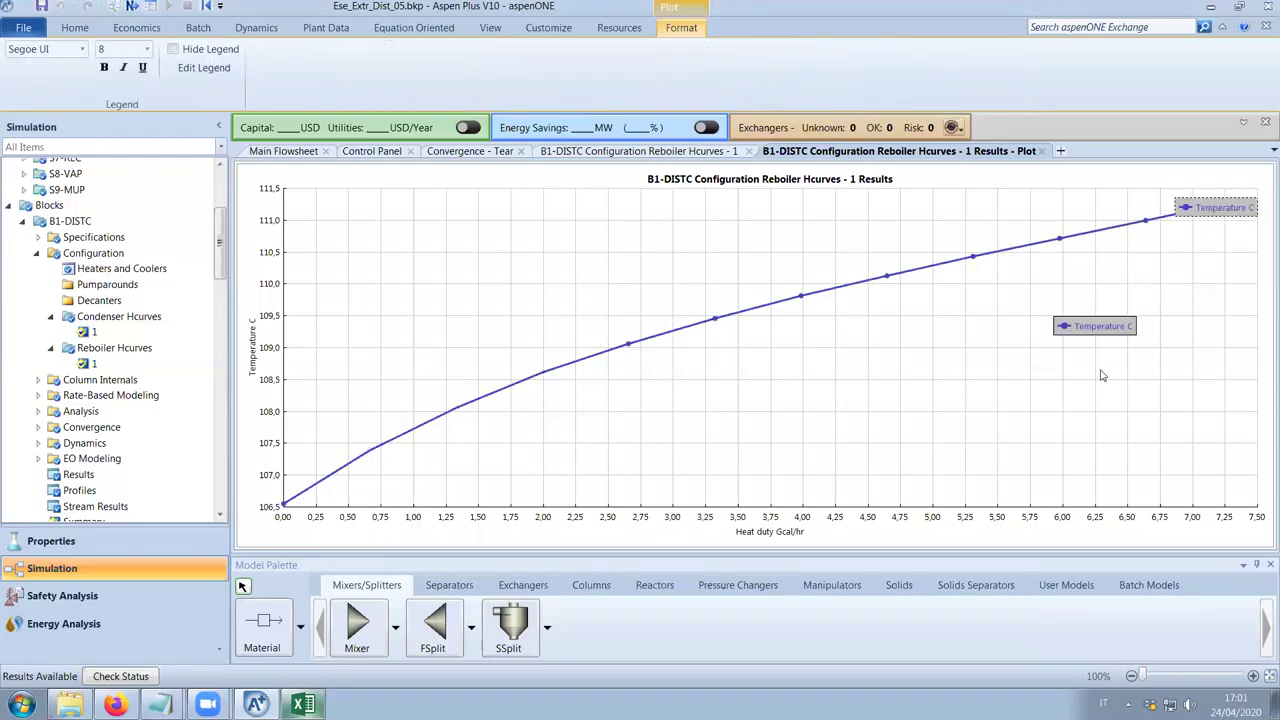
{"action": "left_click", "coordinate": [1107, 473]}
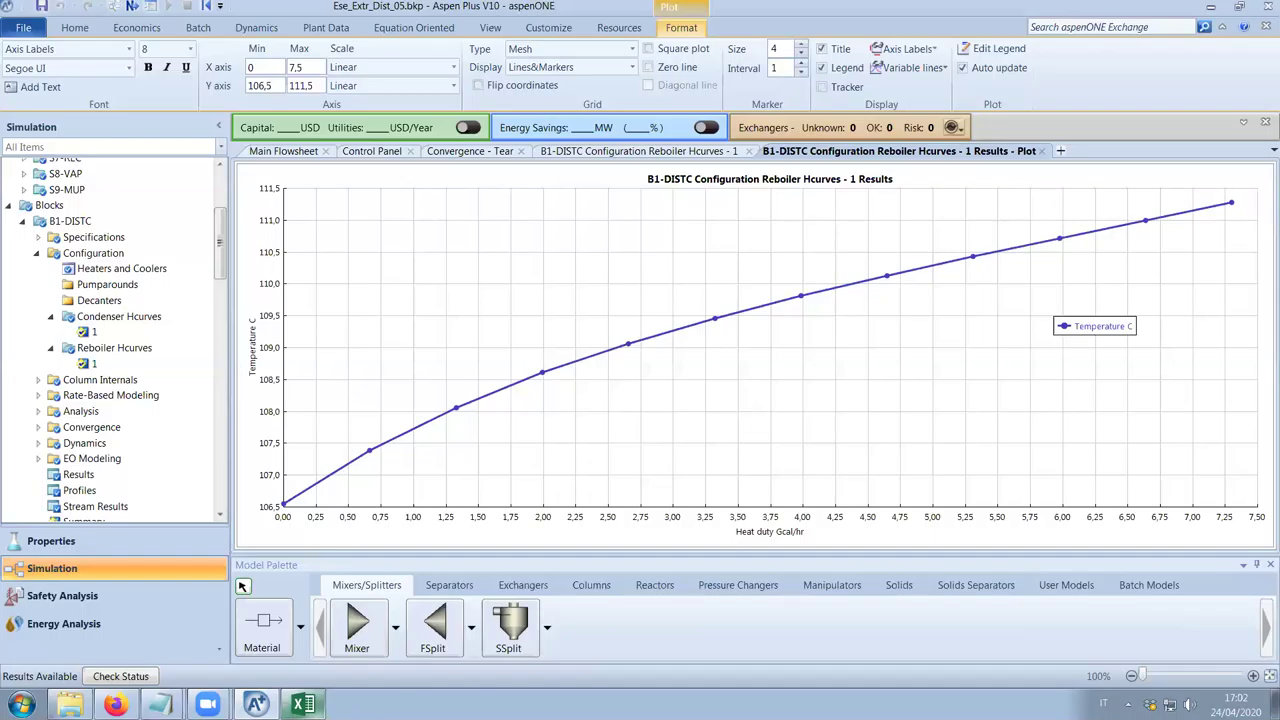
Check the Excel fluid list, minimize it, and examine the shape of the B1-DISTC reboiler heat curve in Aspen Plus
{"action": "left_click", "coordinate": [302, 704]}
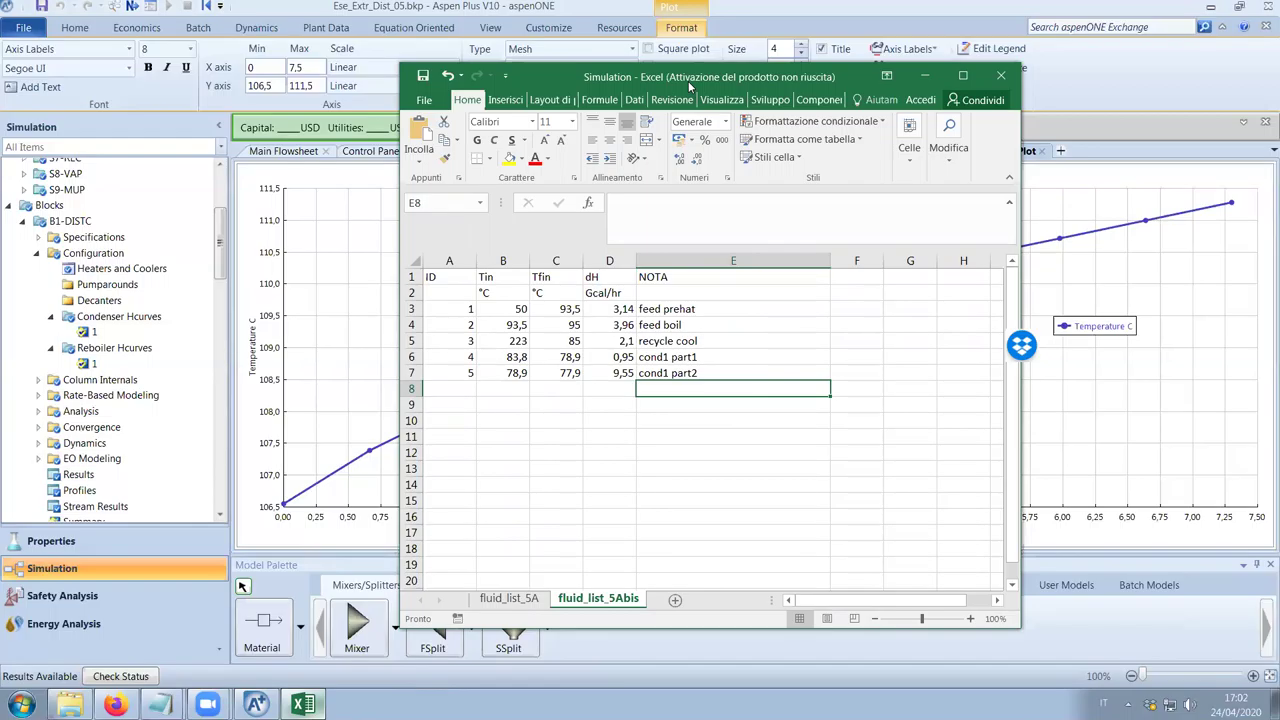
{"action": "left_click_drag", "start_coordinate": [690, 87], "coordinate": [666, 61]}
{"action": "left_click", "coordinate": [901, 50]}
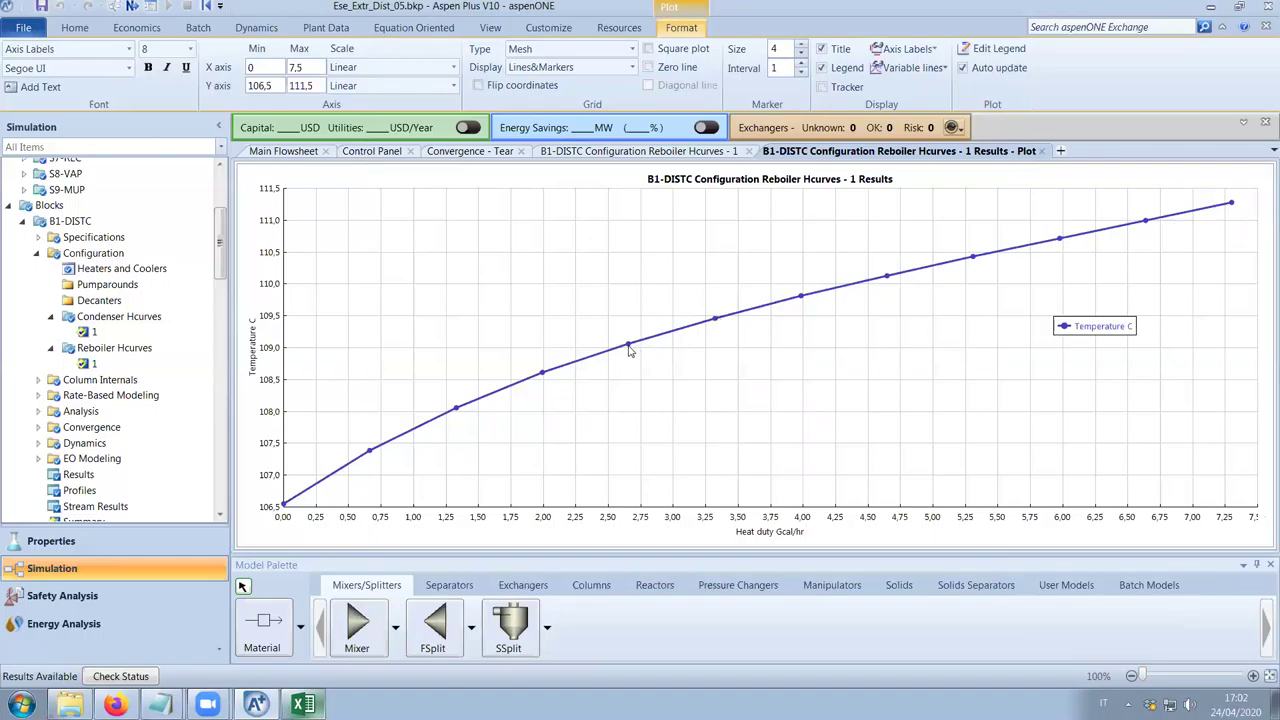
{"action": "mouse_move", "coordinate": [629, 348]}
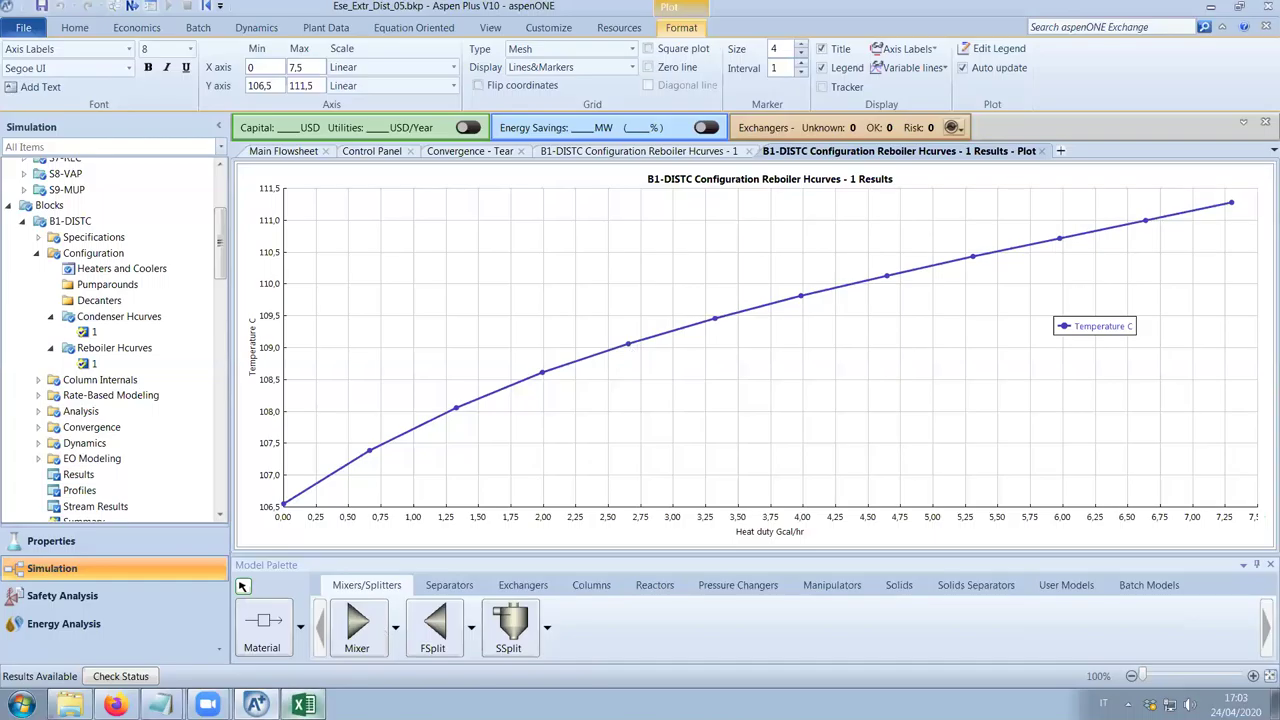
Switch to Excel, move its window clear of the start of the reboiler curve, and enter ID 6 in row 8 of the fluid list
{"action": "key", "text": "alt+Tab"}
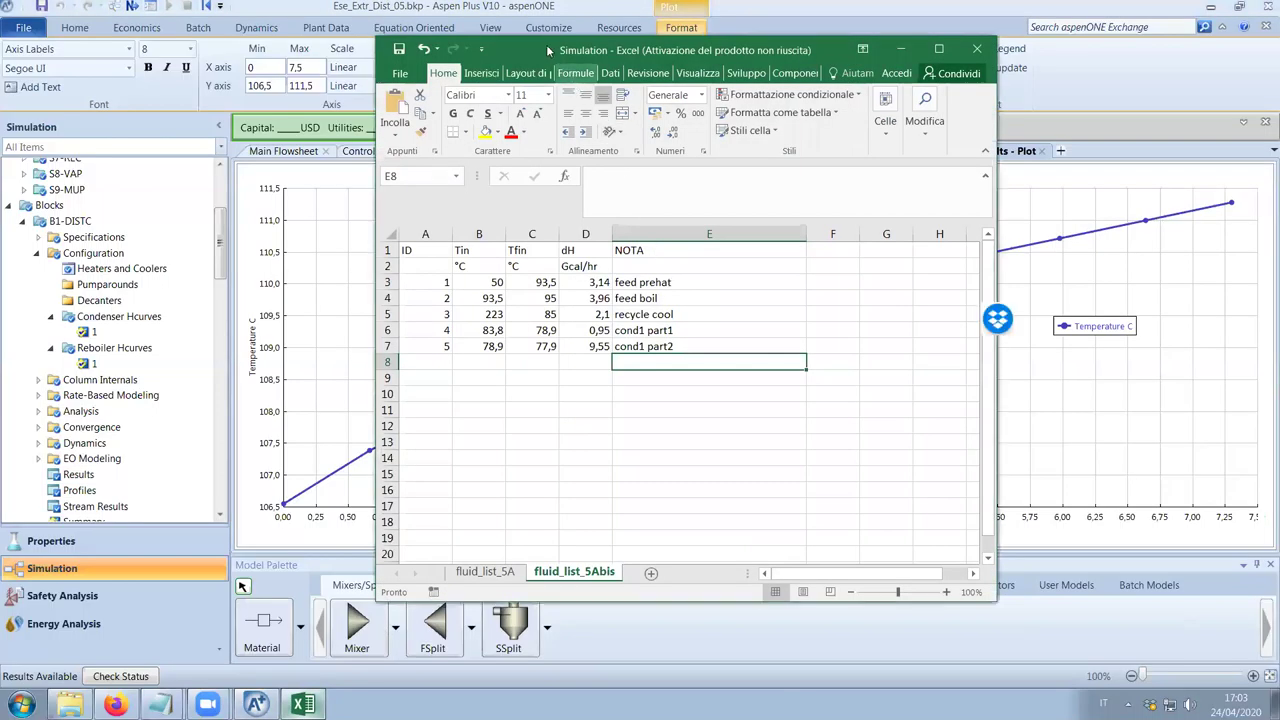
{"action": "left_click_drag", "start_coordinate": [546, 44], "coordinate": [816, 86]}
{"action": "left_click", "coordinate": [708, 405]}
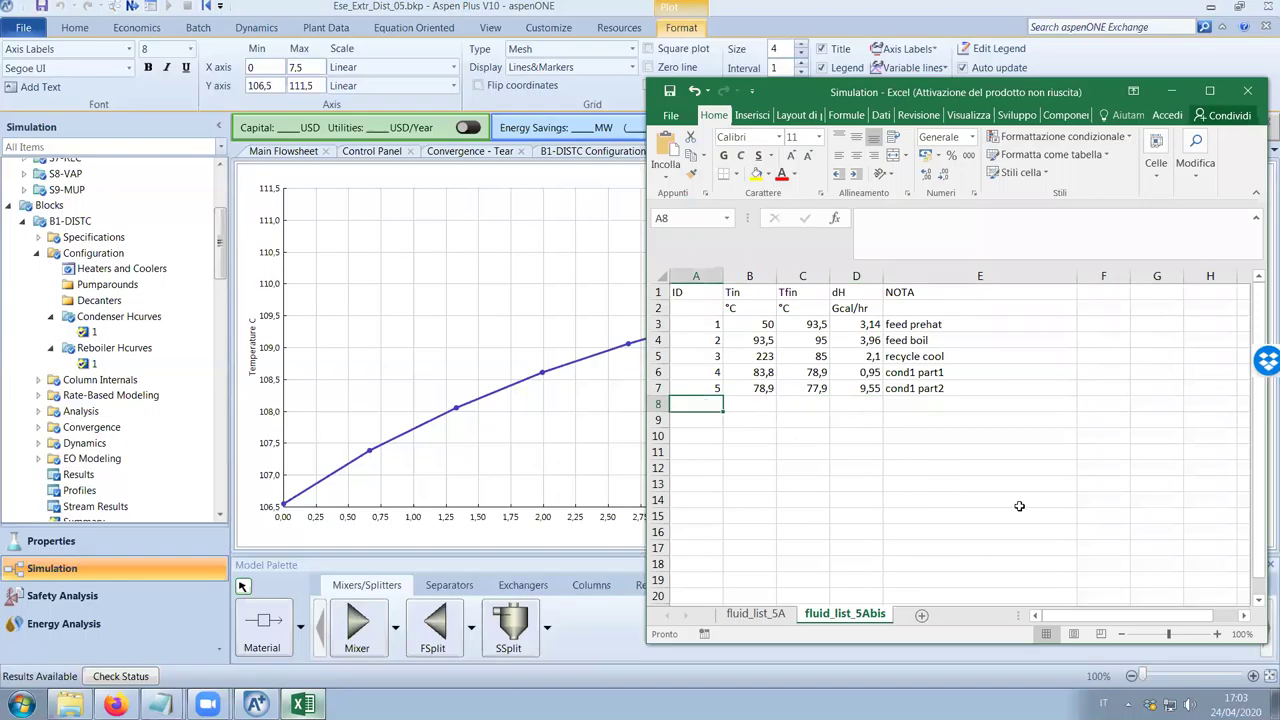
{"action": "type", "text": "6"}
{"action": "key", "text": "Tab"}
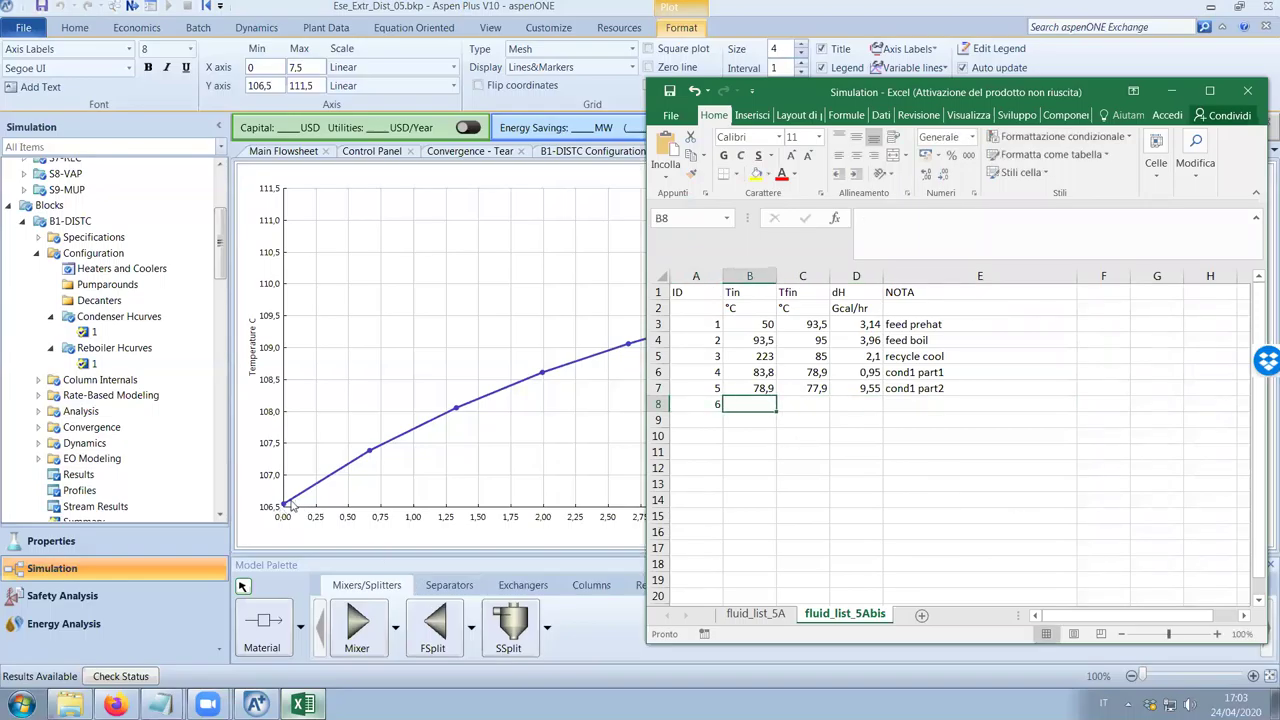
Check the B1-DISTC reboiler curve in Aspen Plus, then give fluid 6 in Excel a Tin of 106,5 and a Tfin of 109
{"action": "left_click", "coordinate": [628, 347]}
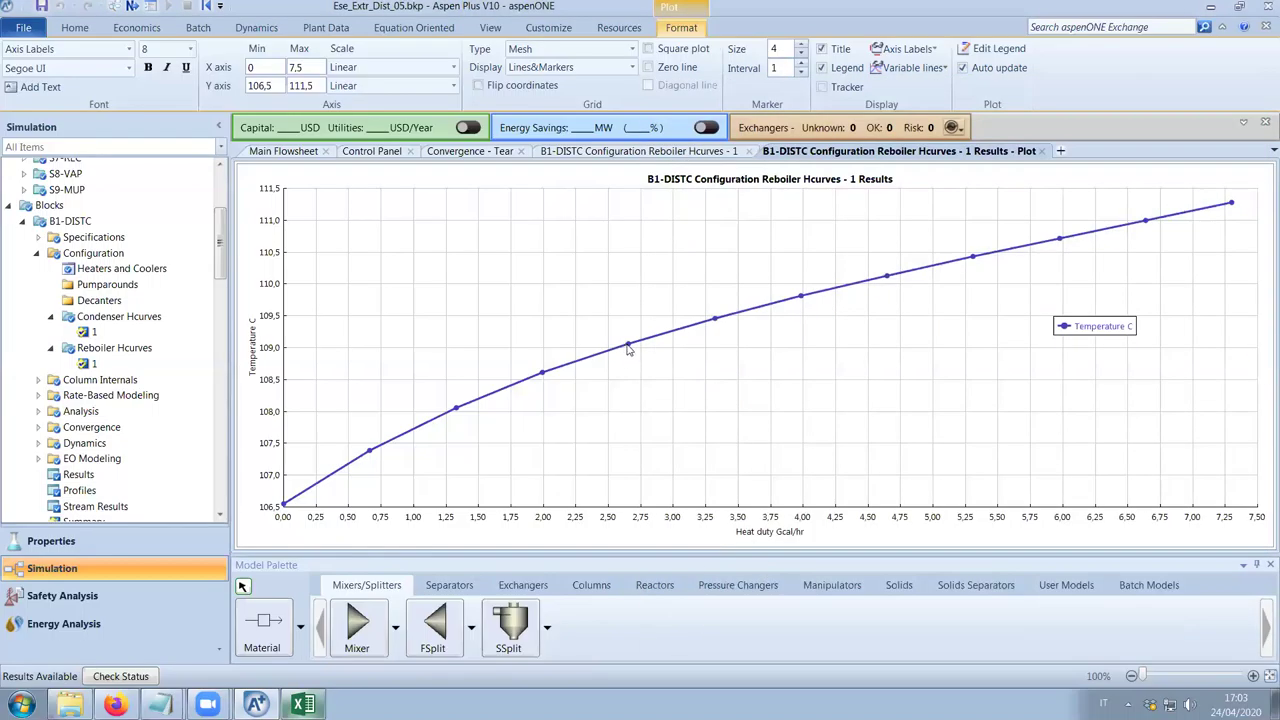
{"action": "mouse_move", "coordinate": [628, 347]}
{"action": "left_click", "coordinate": [303, 705]}
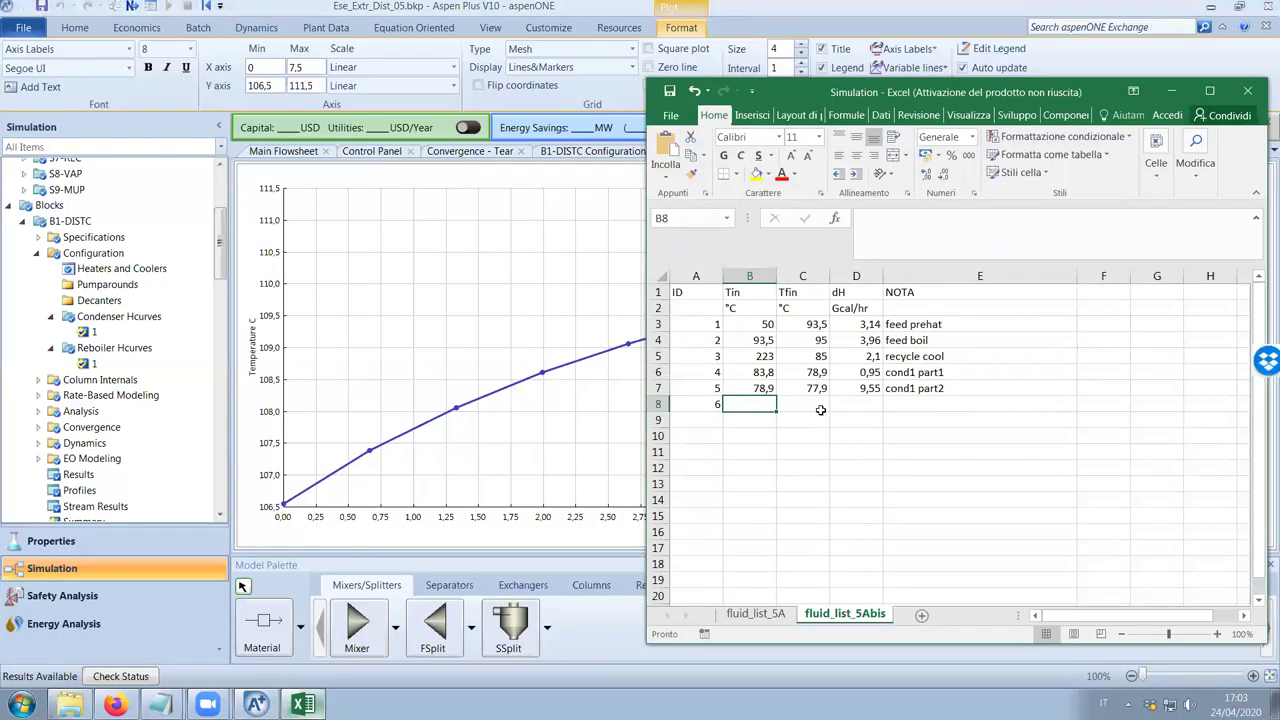
{"action": "type", "text": "106,5"}
{"action": "key", "text": "Tab"}
{"action": "type", "text": "109"}
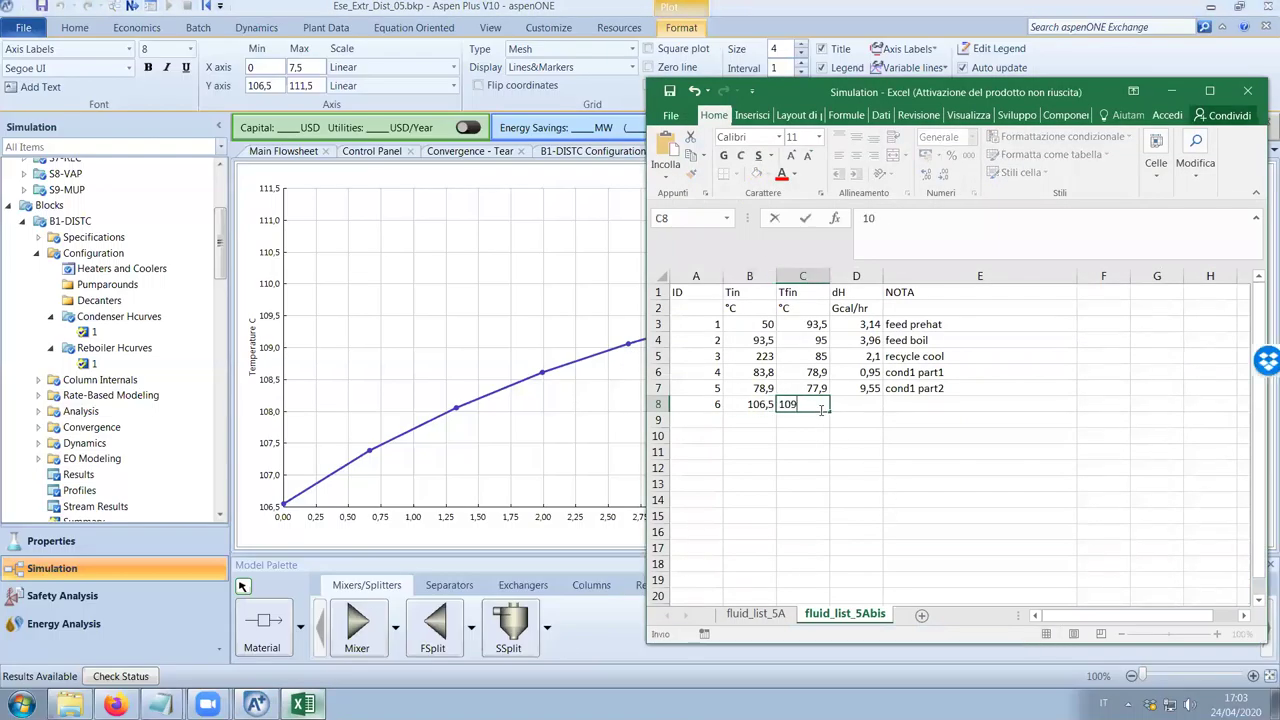
Give fluid 6 the note "reb1 part1" and a dH of 2,6
{"action": "left_click", "coordinate": [932, 402]}
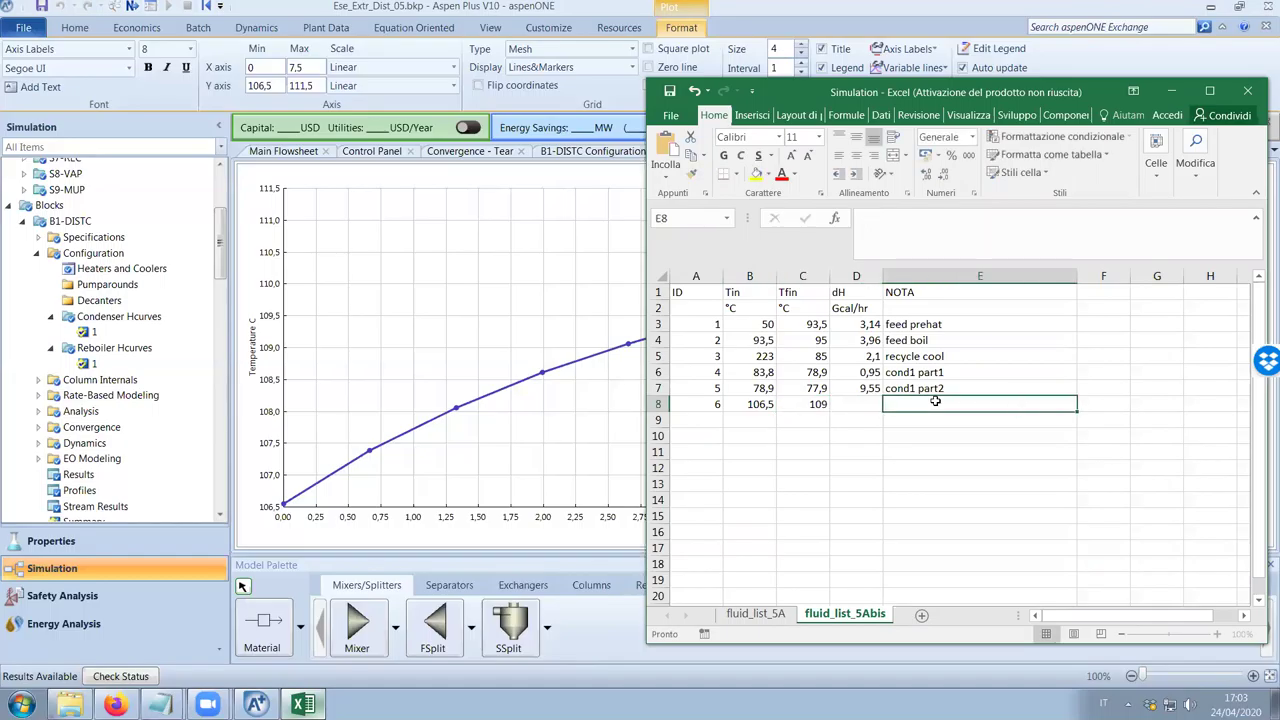
{"action": "type", "text": "reb1 part1"}
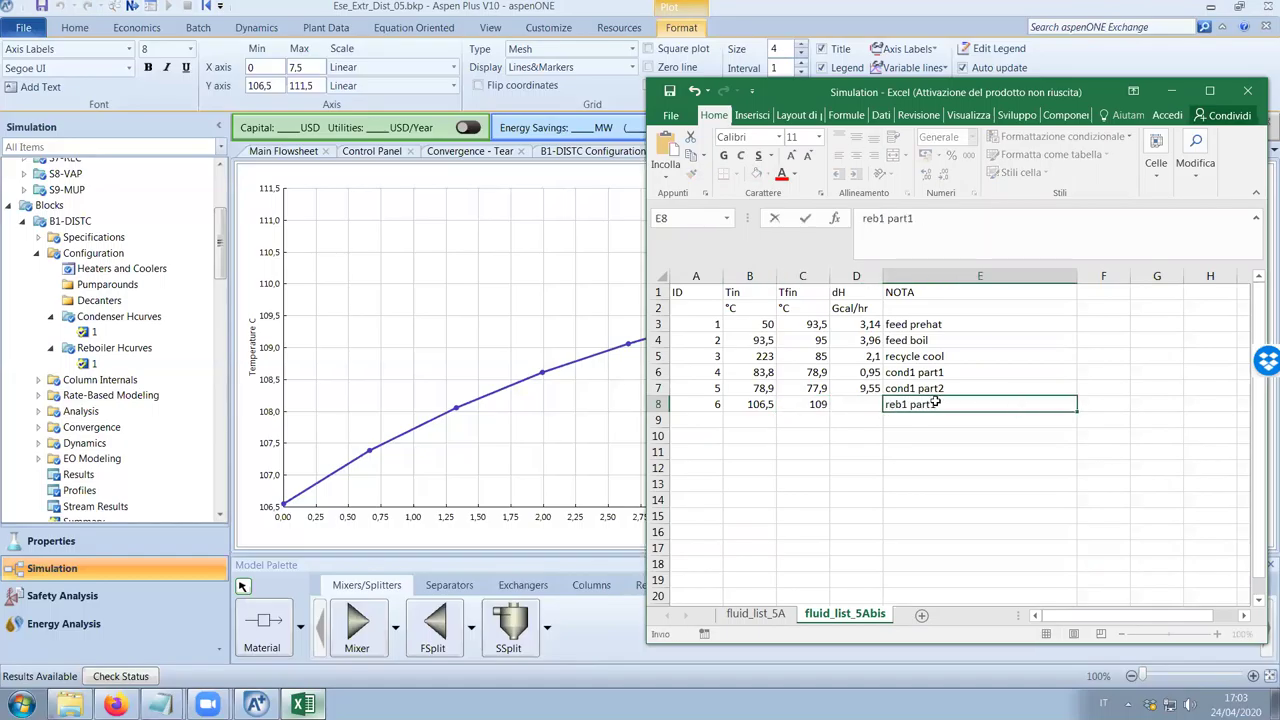
{"action": "key", "text": "Return"}
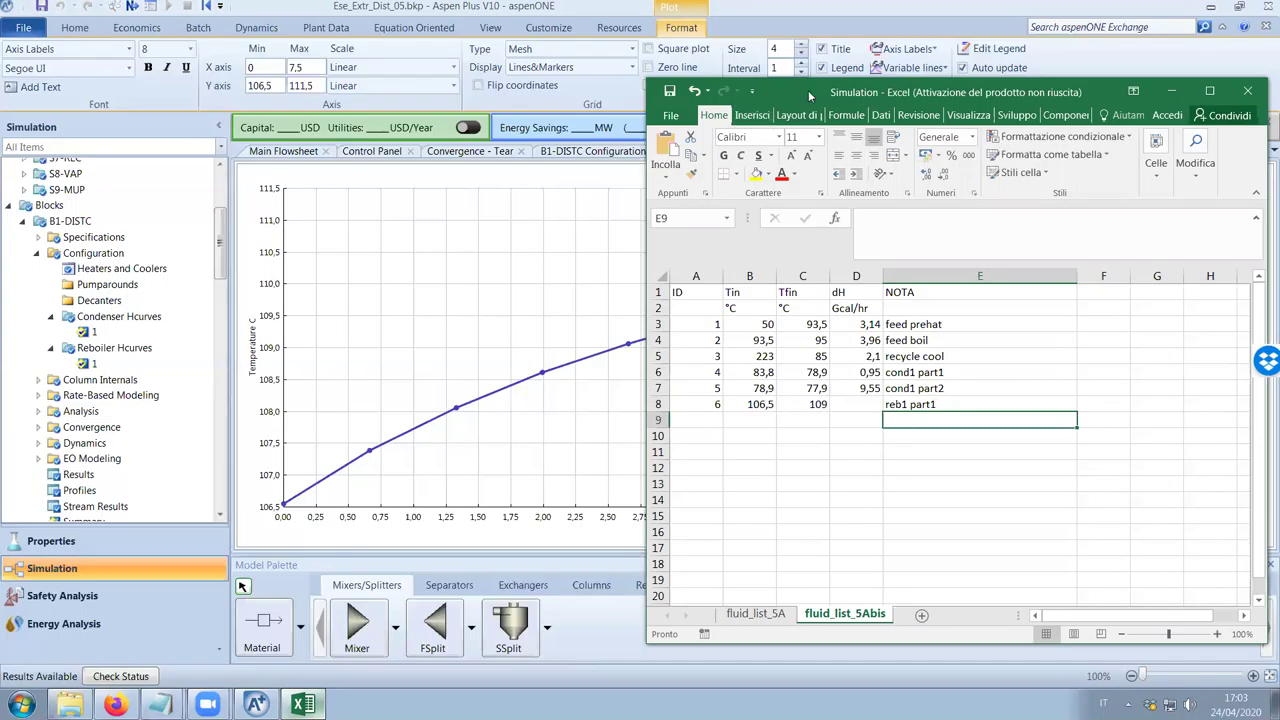
{"action": "left_click_drag", "start_coordinate": [808, 91], "coordinate": [794, 92]}
{"action": "left_click", "coordinate": [841, 405]}
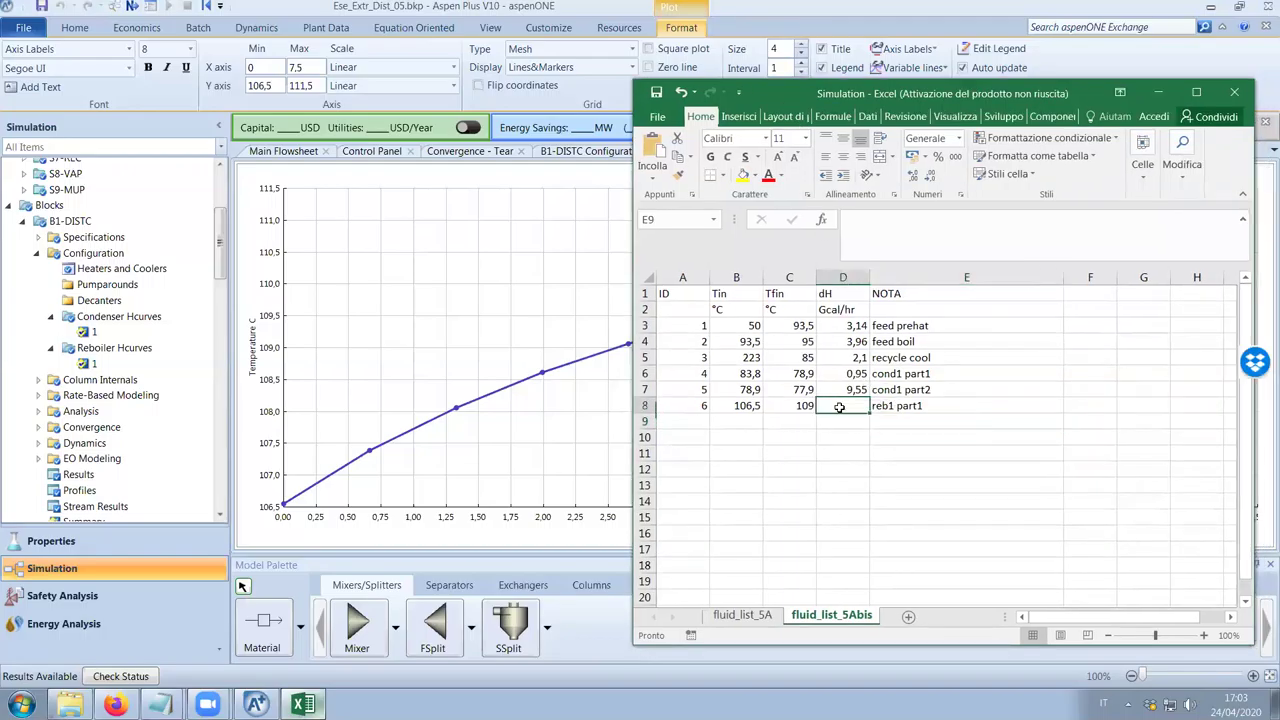
{"action": "type", "text": "2,6"}
{"action": "left_click", "coordinate": [864, 452]}
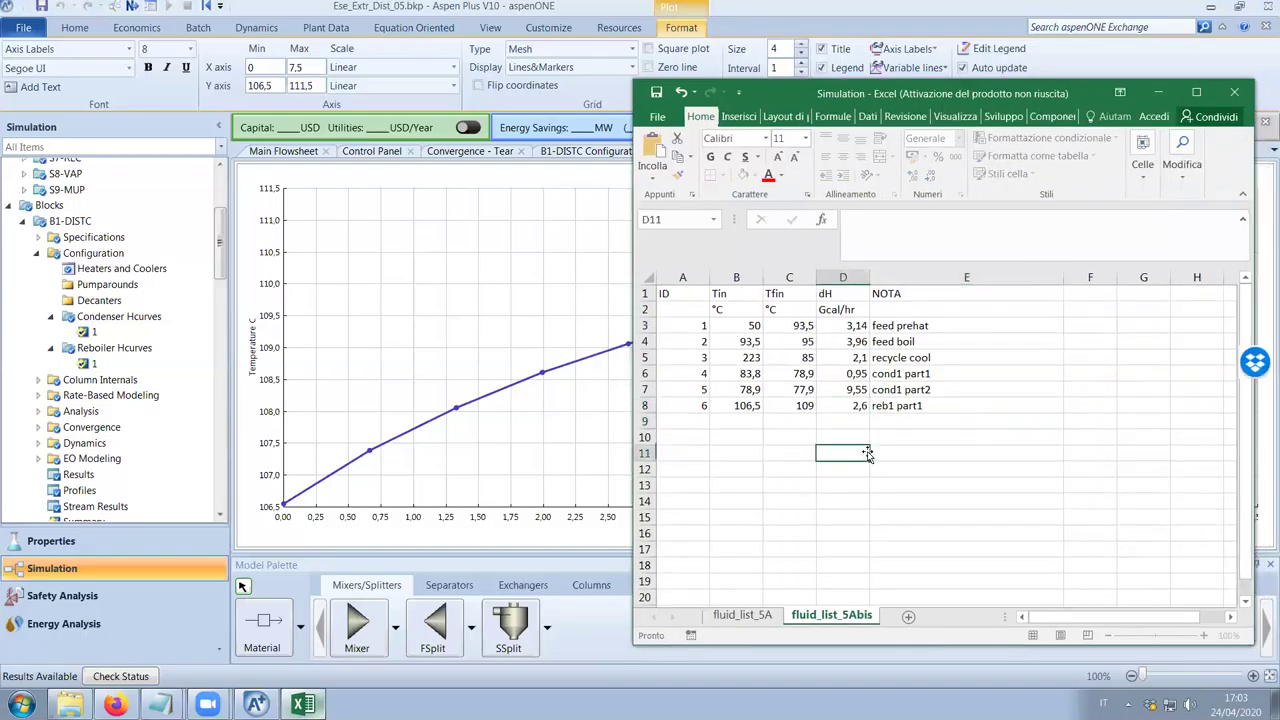
Add fluid 7 in row 9 with Tin 109 and Tfin 111,3, checking the end of the reboiler curve in Aspen Plus
{"action": "left_click", "coordinate": [689, 417]}
{"action": "type", "text": "7"}
{"action": "key", "text": "Tab"}
{"action": "type", "text": "109"}
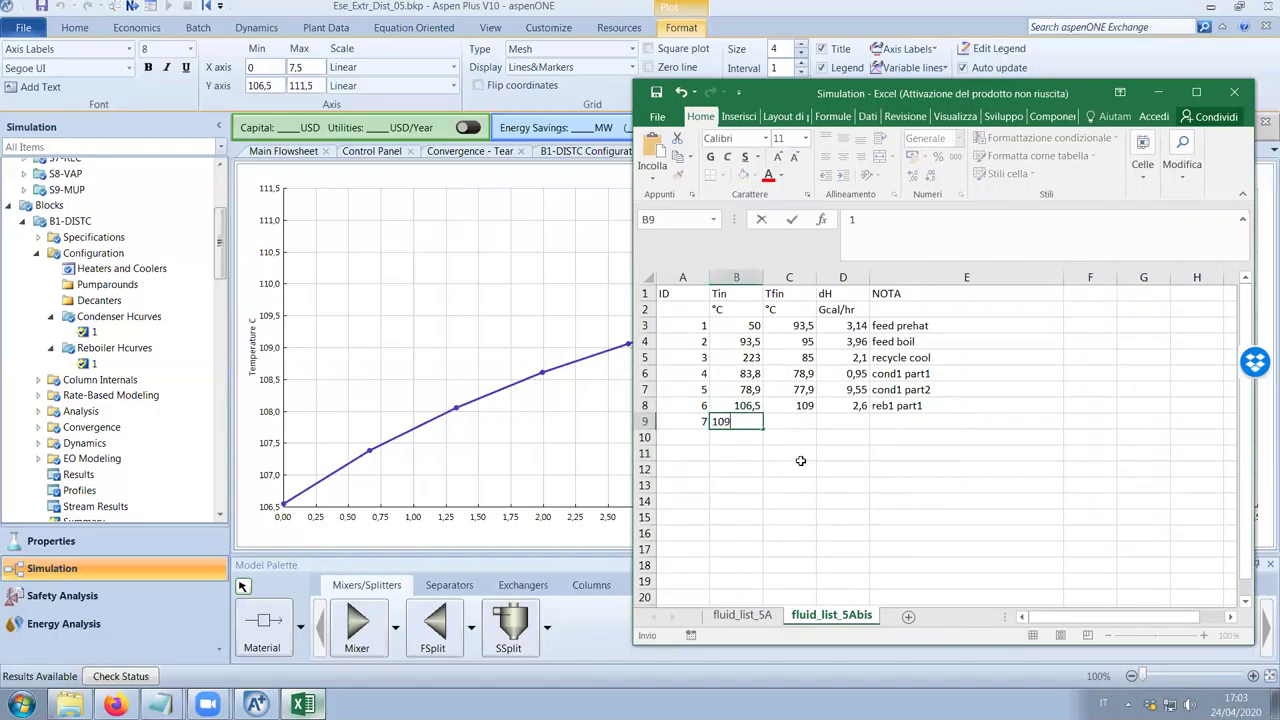
{"action": "left_click", "coordinate": [553, 298]}
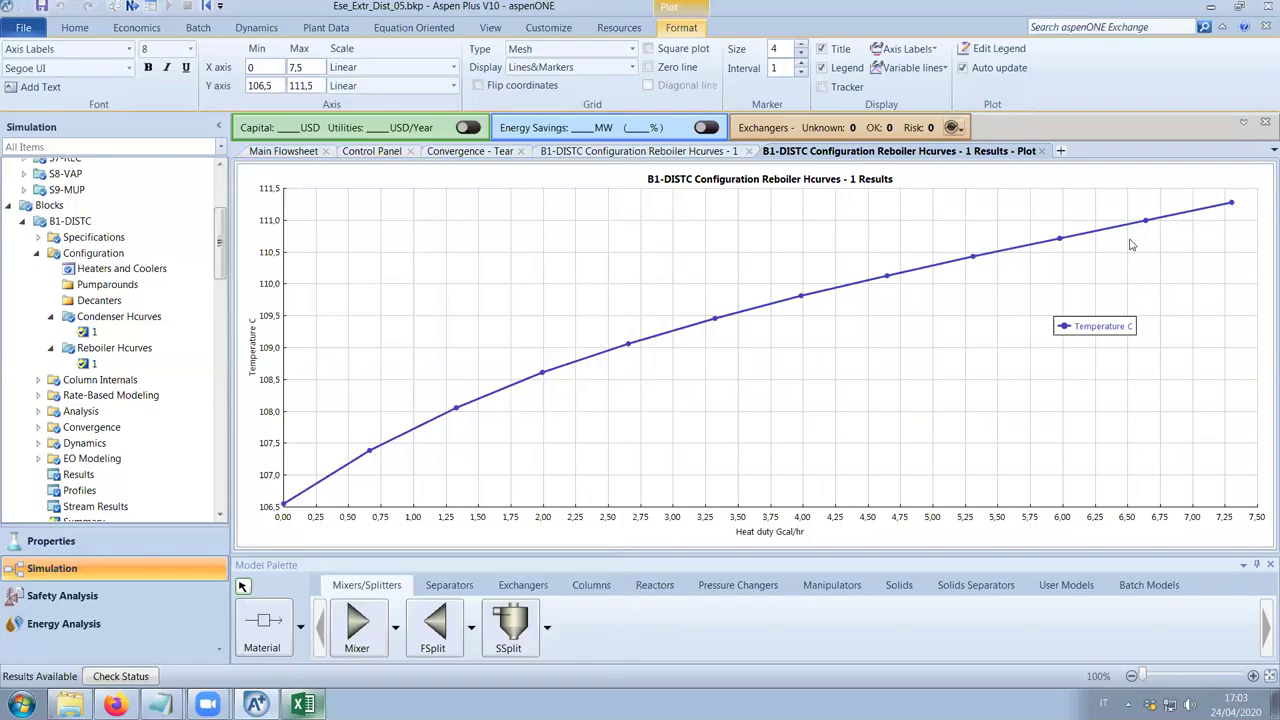
{"action": "left_click", "coordinate": [392, 670]}
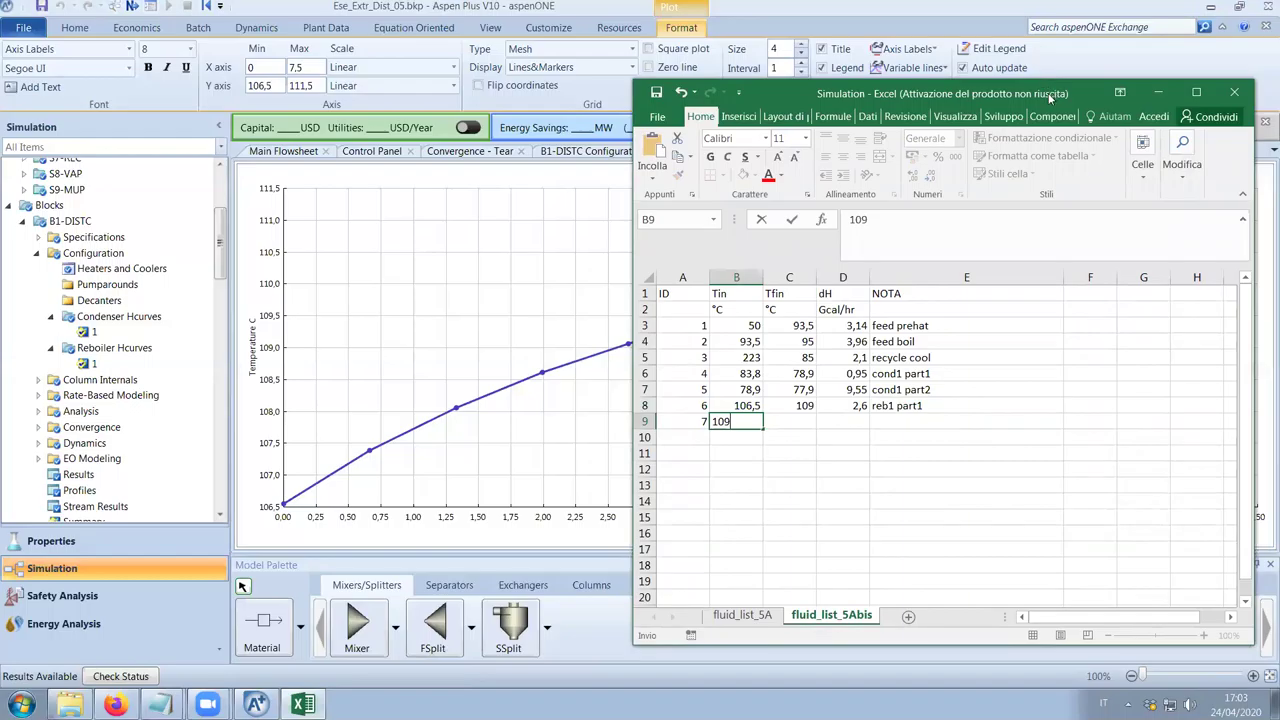
{"action": "left_click_drag", "start_coordinate": [1050, 97], "coordinate": [1020, 101]}
{"action": "left_click", "coordinate": [763, 424]}
{"action": "type", "text": "111,3"}
{"action": "key", "text": "Tab"}
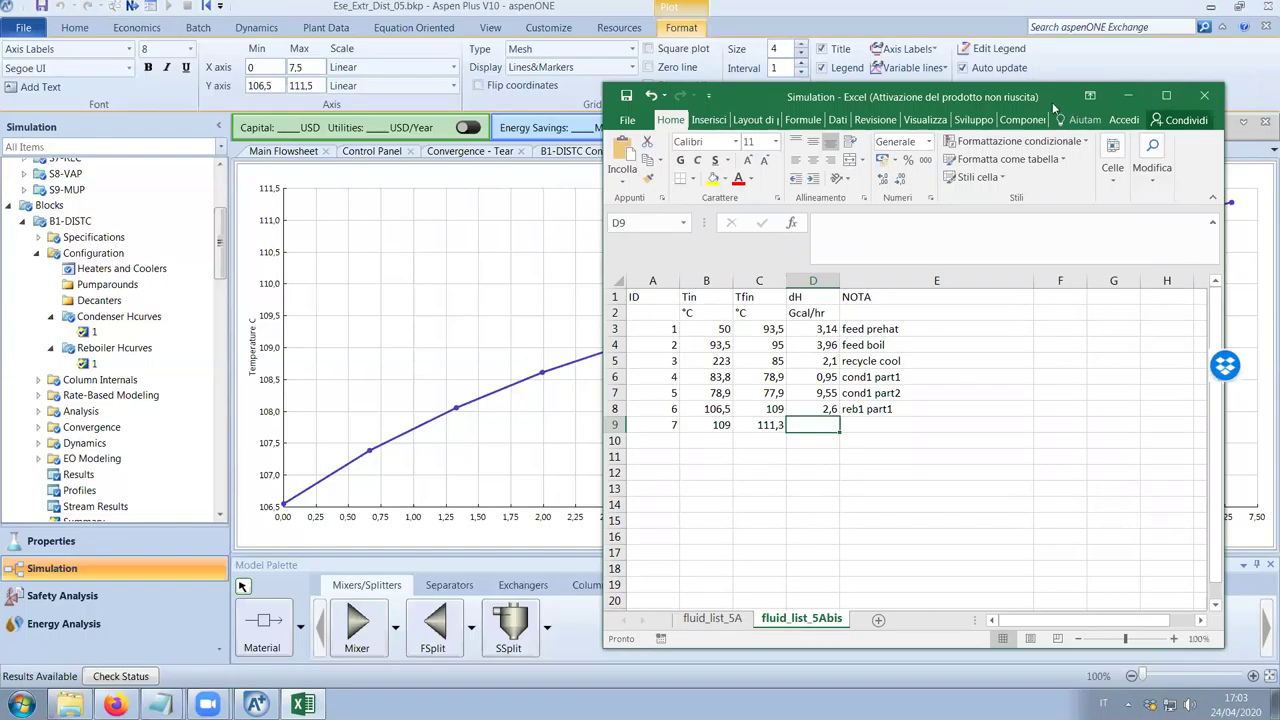
Give fluid 7 the dH formula =7,3-2,6 and the note "reb1 part2"
{"action": "left_click_drag", "start_coordinate": [1052, 102], "coordinate": [1020, 117]}
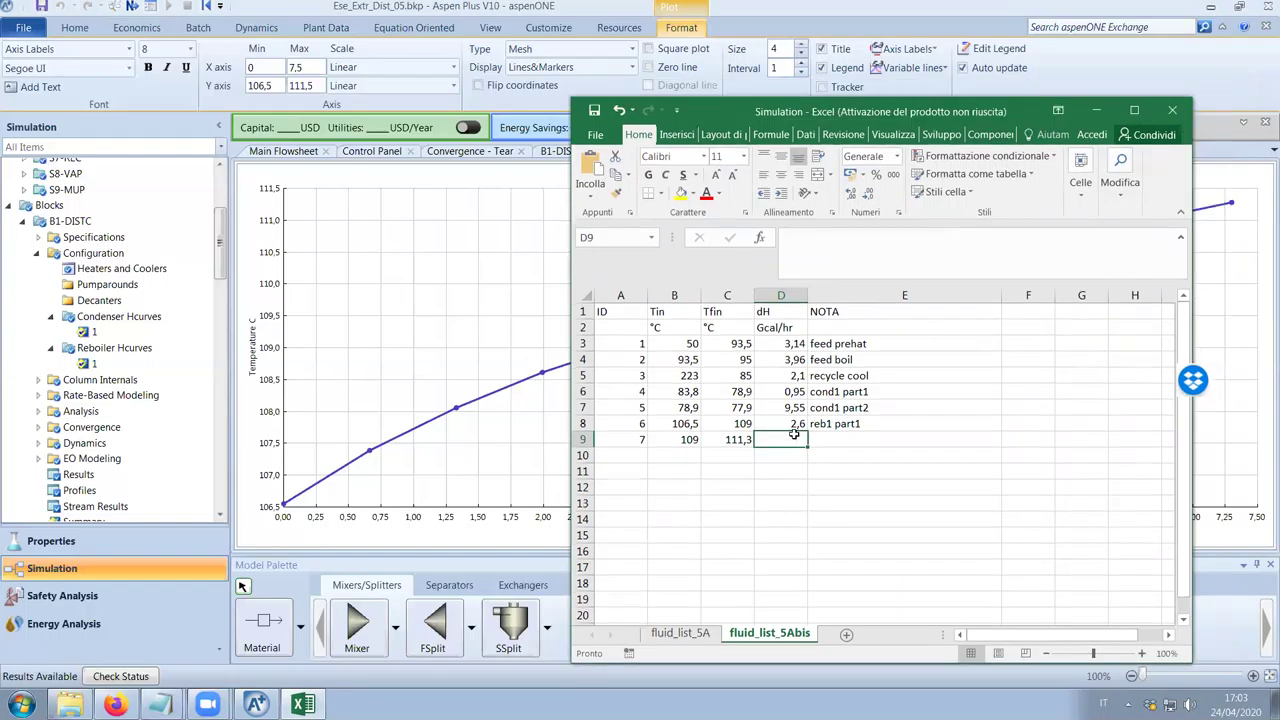
{"action": "type", "text": "=7,3-2,6"}
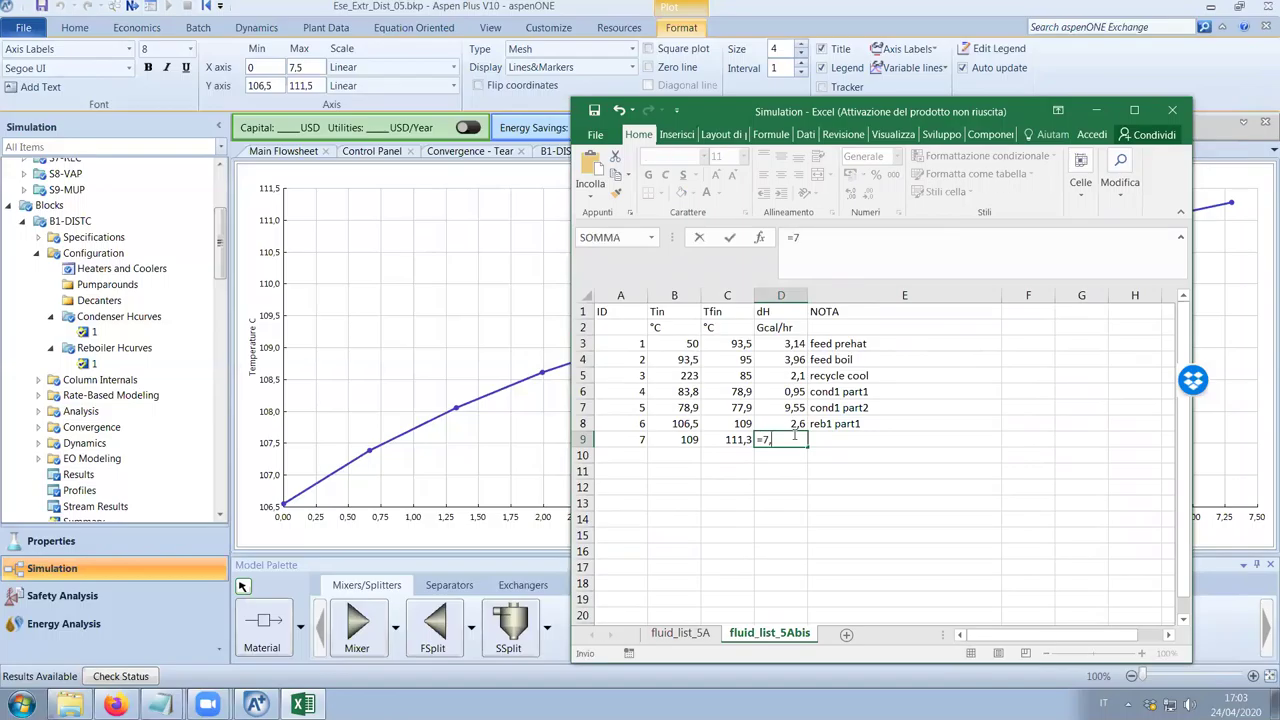
{"action": "key", "text": "Tab"}
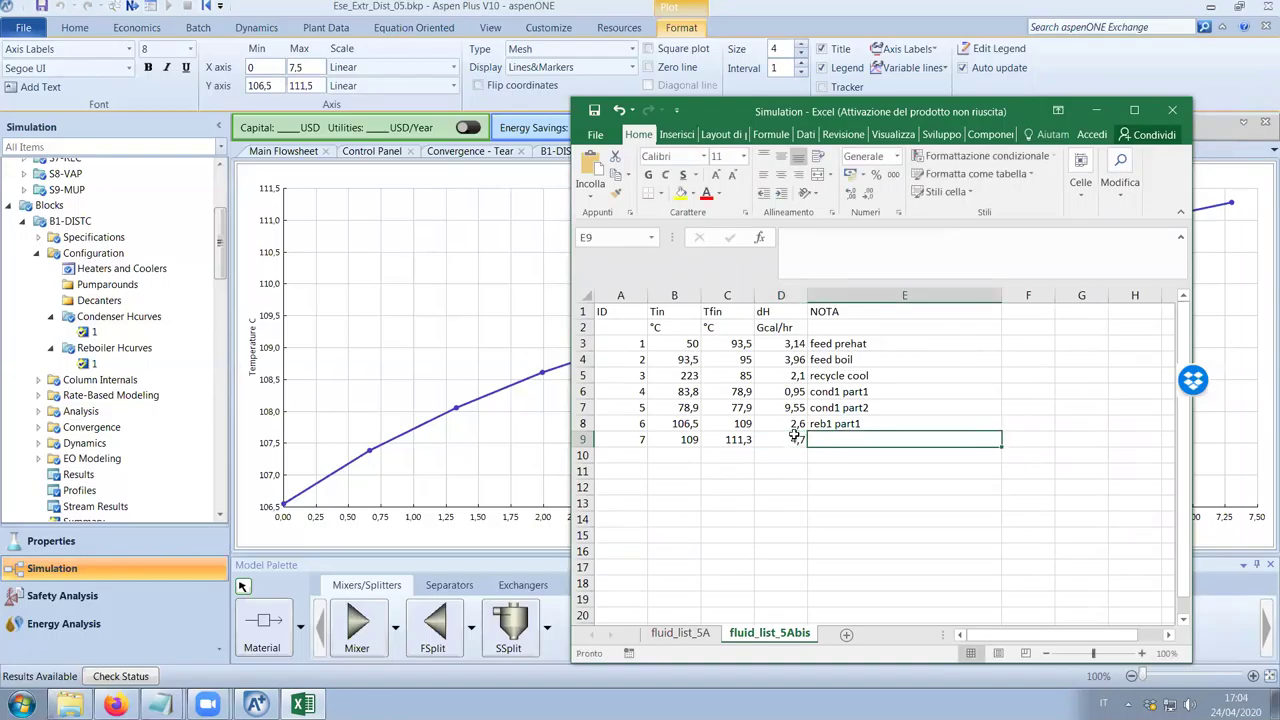
{"action": "type", "text": "reb1 part2"}
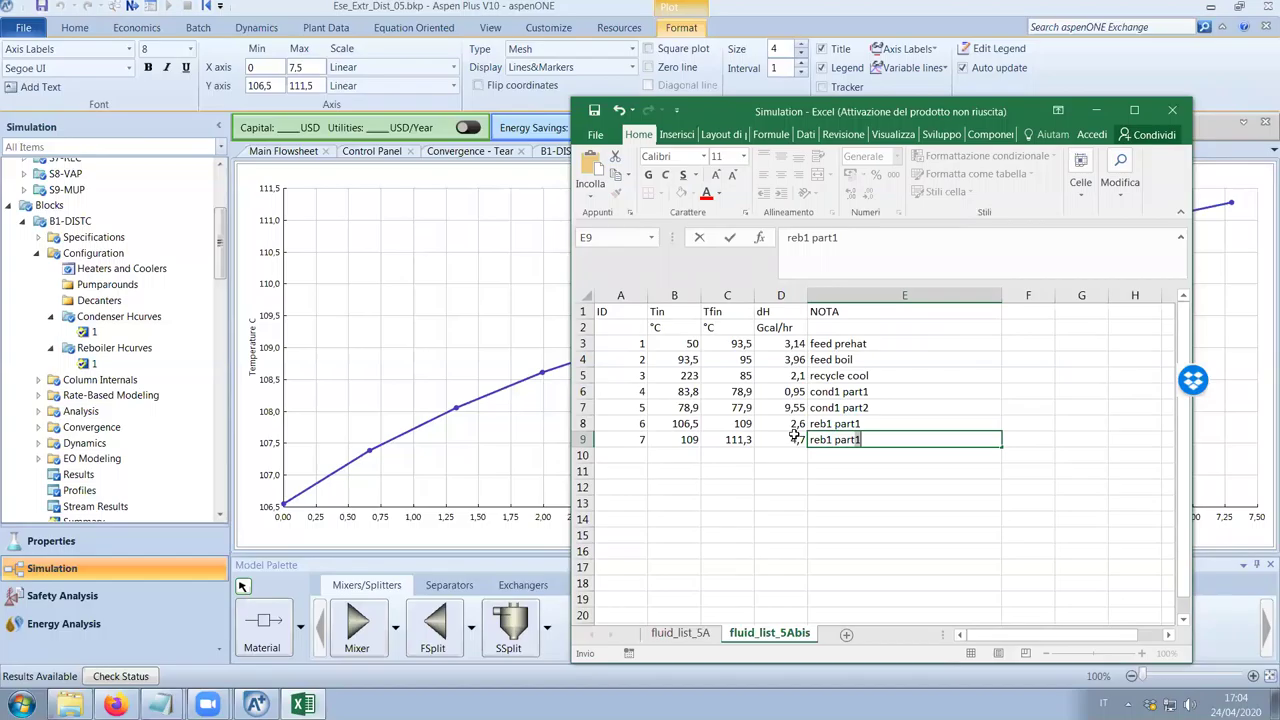
{"action": "key", "text": "Return"}
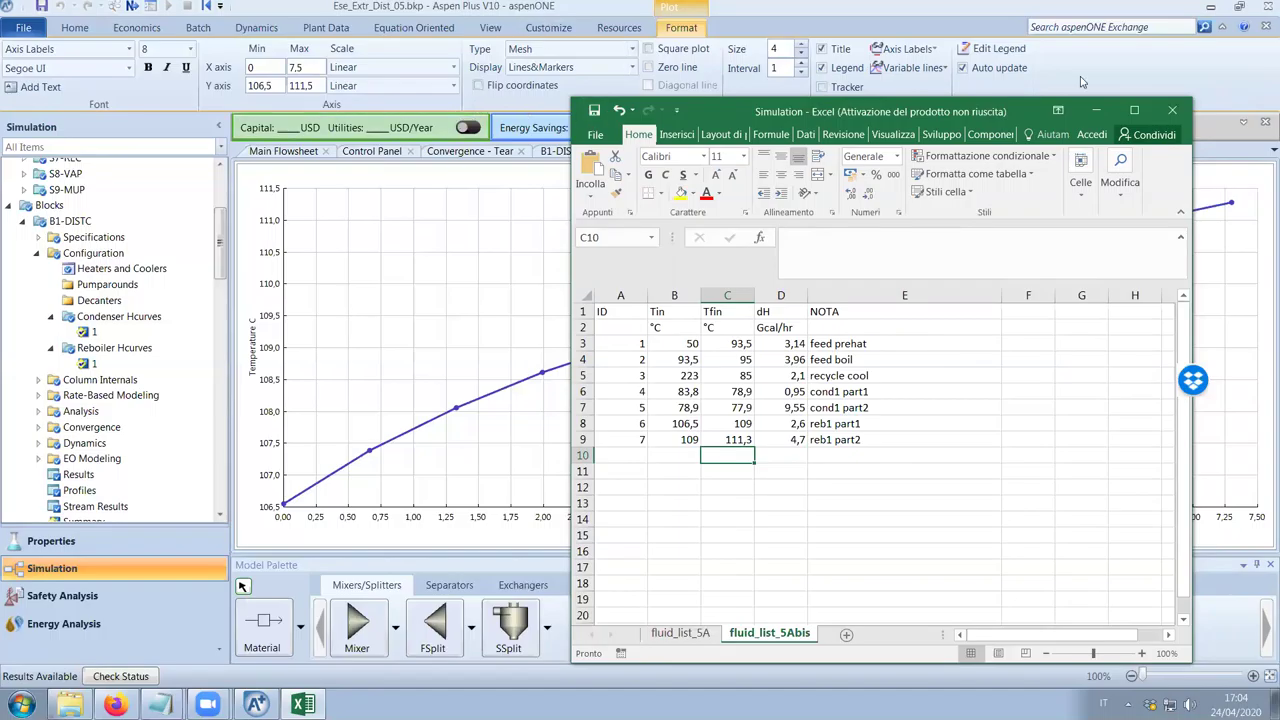
Return to Aspen Plus, close the reboiler plot, and open the results of condenser heat curve 1 of block B4-STRIP
{"action": "left_click", "coordinate": [1096, 106]}
{"action": "left_click", "coordinate": [1041, 151]}
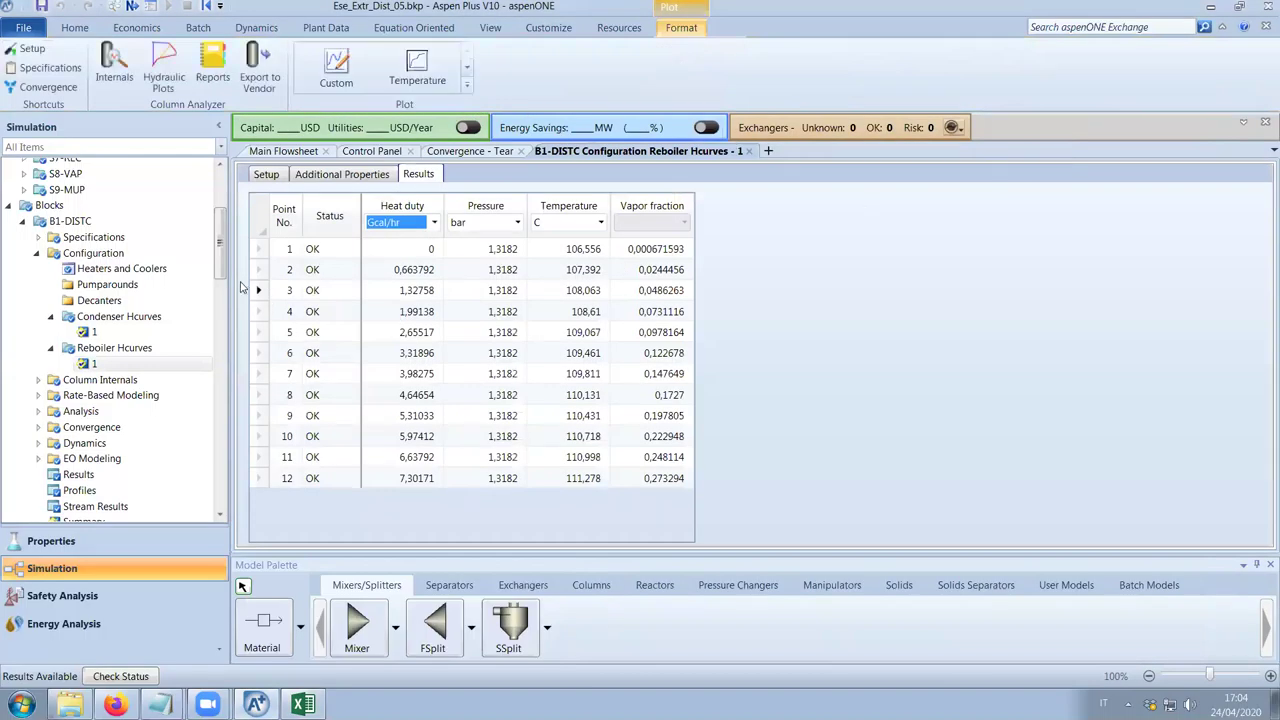
{"action": "left_click_drag", "start_coordinate": [220, 270], "coordinate": [218, 328]}
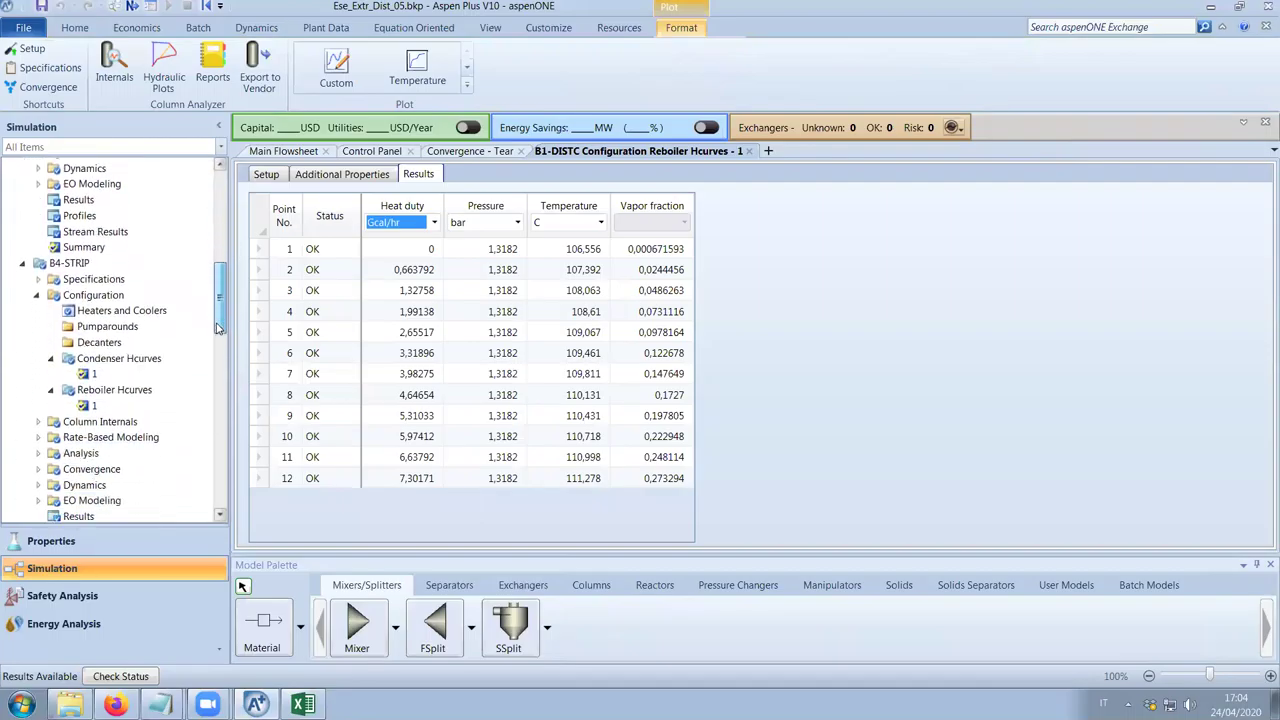
{"action": "double_click", "coordinate": [105, 376]}
{"action": "left_click", "coordinate": [418, 174]}
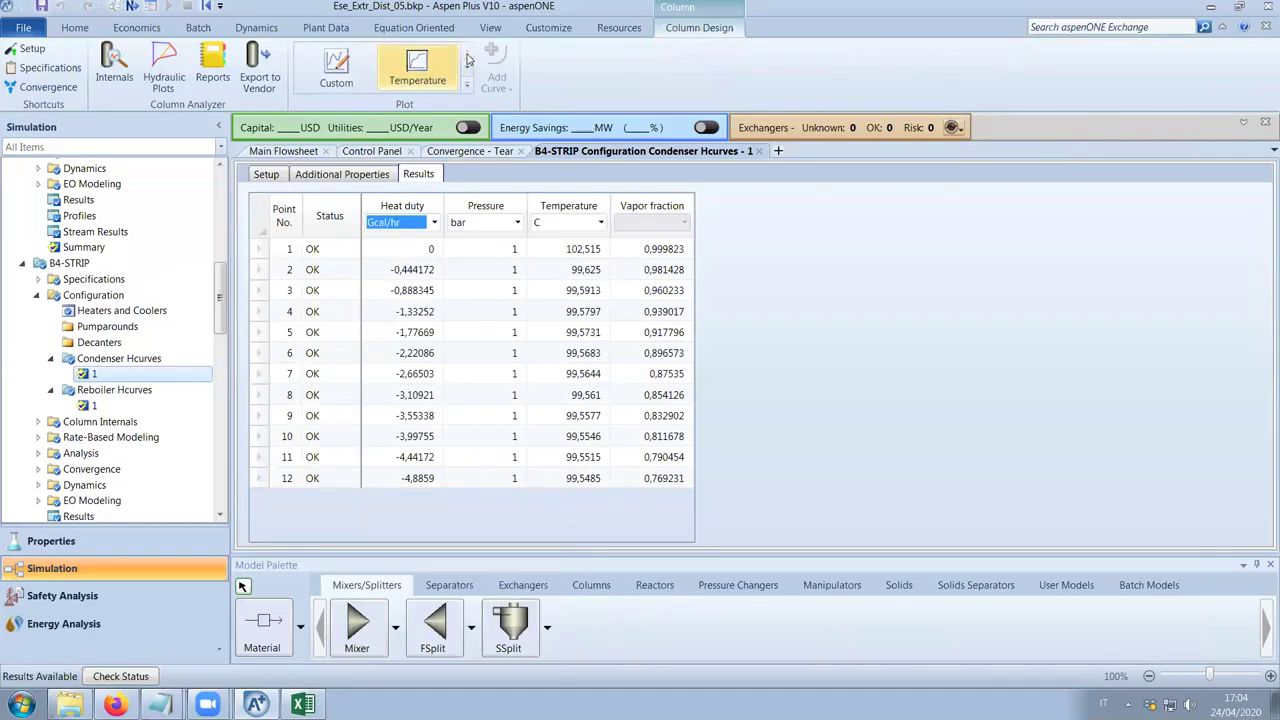
Create a custom plot of Temperature C against Heat duty Gcal/hr for the B4-STRIP condenser
{"action": "left_click", "coordinate": [336, 68]}
{"action": "left_click", "coordinate": [152, 86]}
{"action": "left_click", "coordinate": [152, 110]}
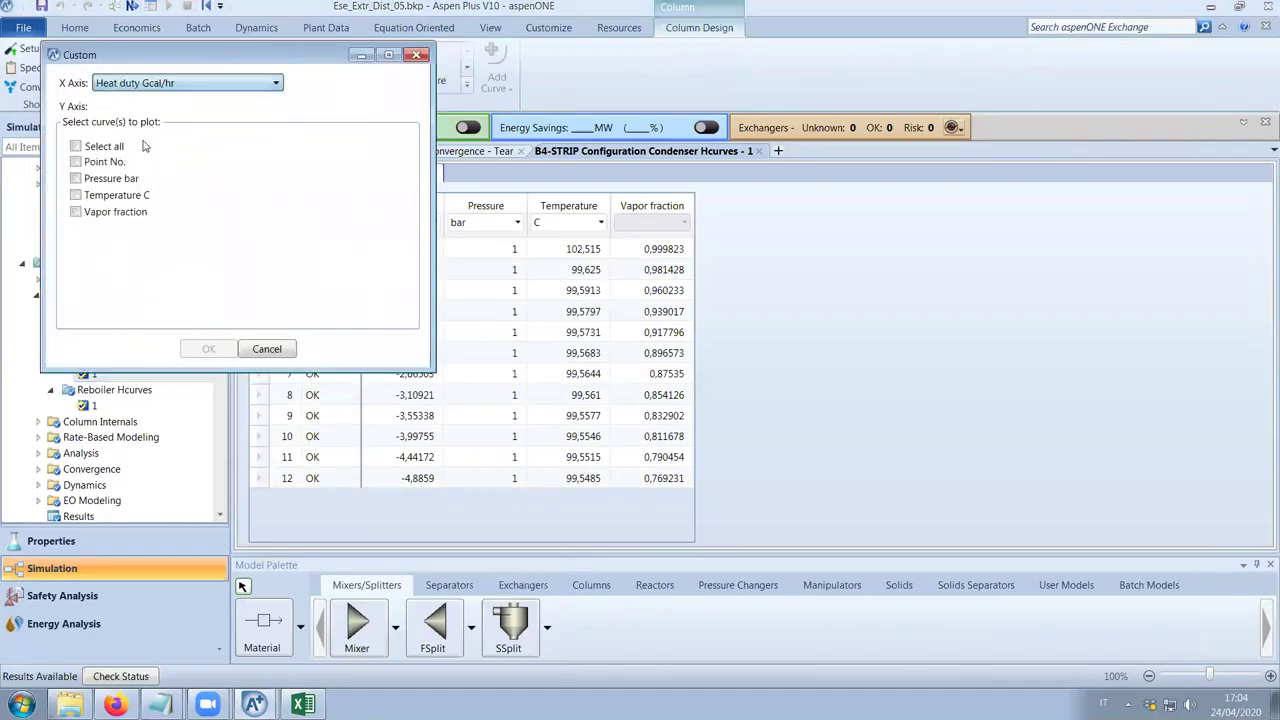
{"action": "left_click", "coordinate": [130, 198]}
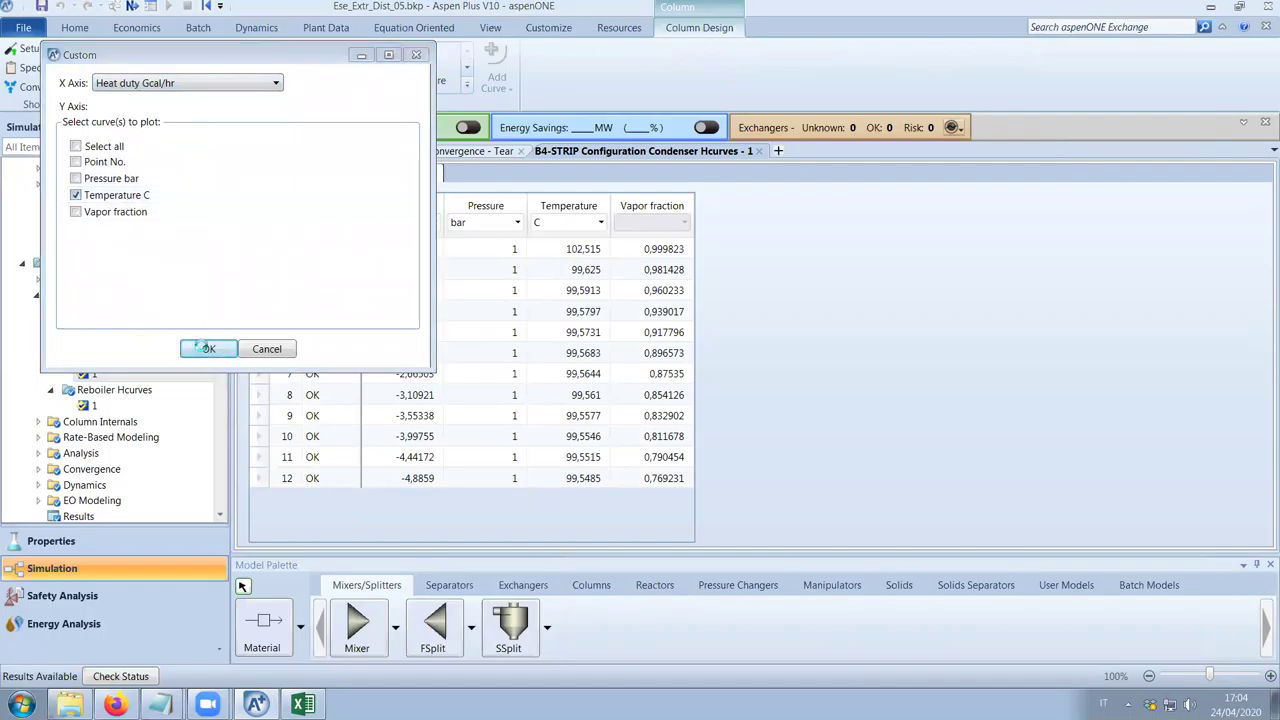
{"action": "left_click", "coordinate": [205, 348]}
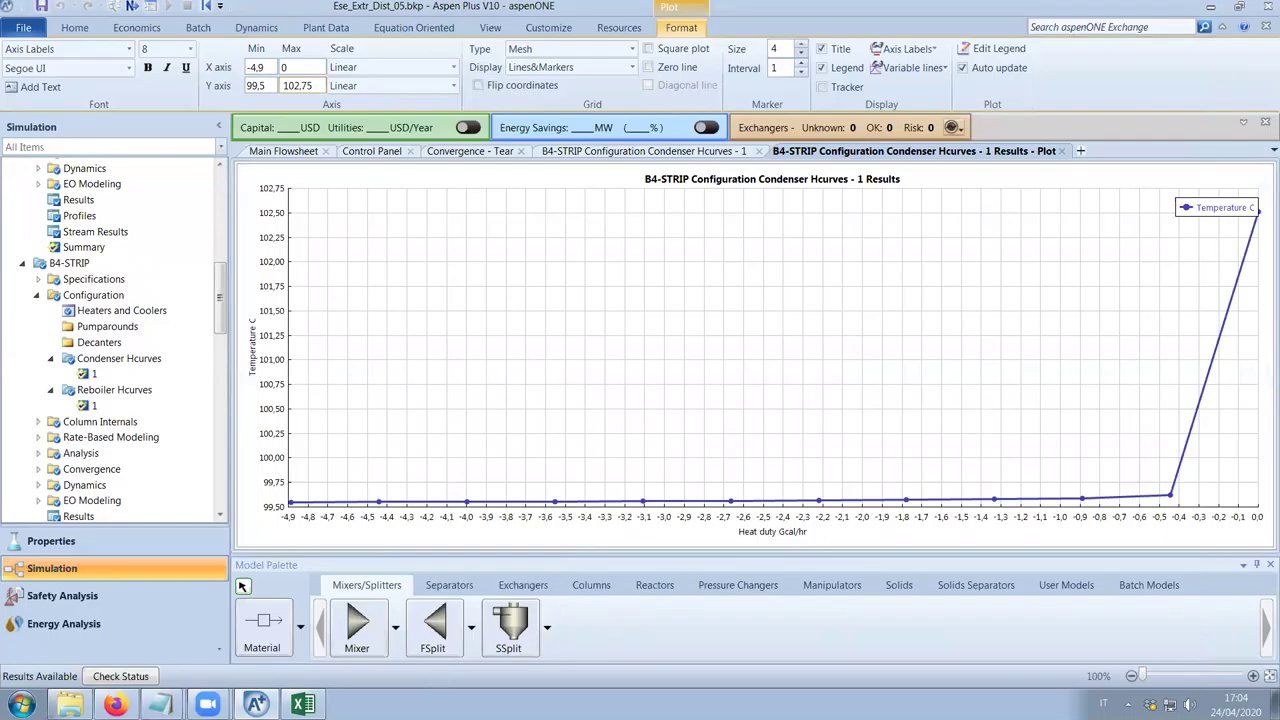
Switch to Excel, uncover the start of the condenser curve, and add fluid 8 in row 10 with a Tin of 102,5
{"action": "left_click", "coordinate": [302, 704]}
{"action": "left_click_drag", "start_coordinate": [992, 112], "coordinate": [887, 87]}
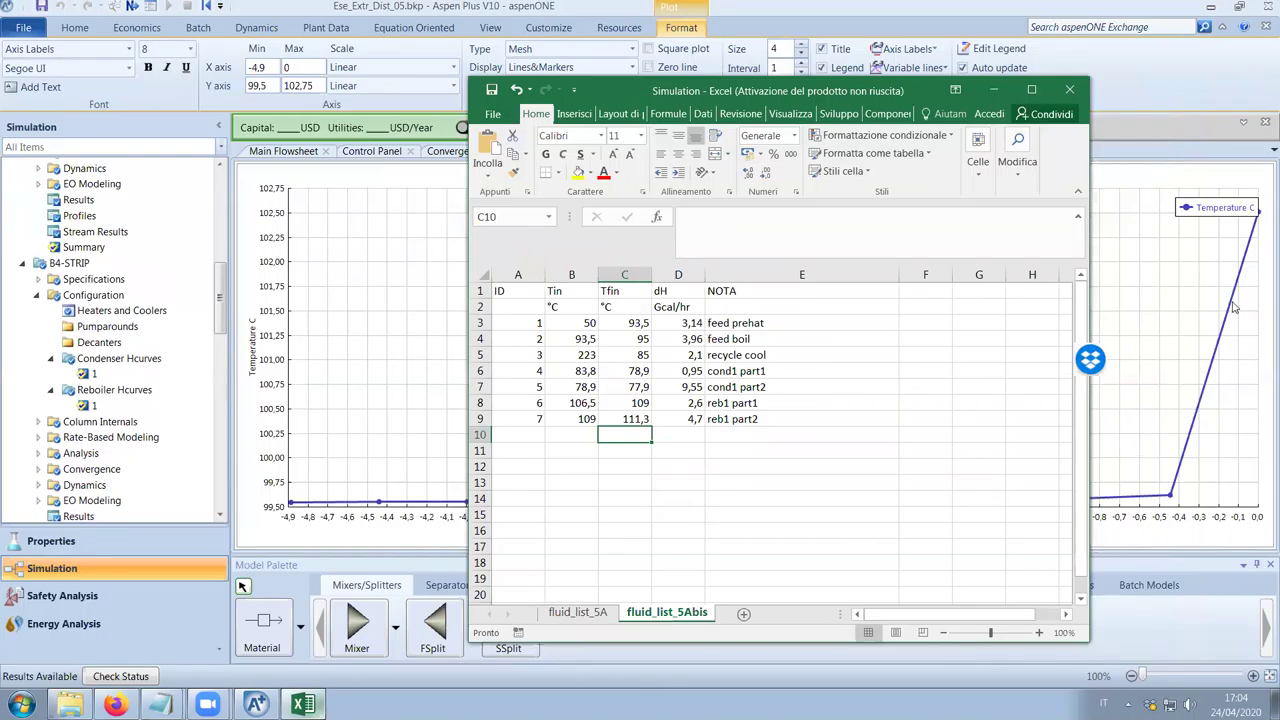
{"action": "left_click", "coordinate": [528, 436]}
{"action": "type", "text": "8"}
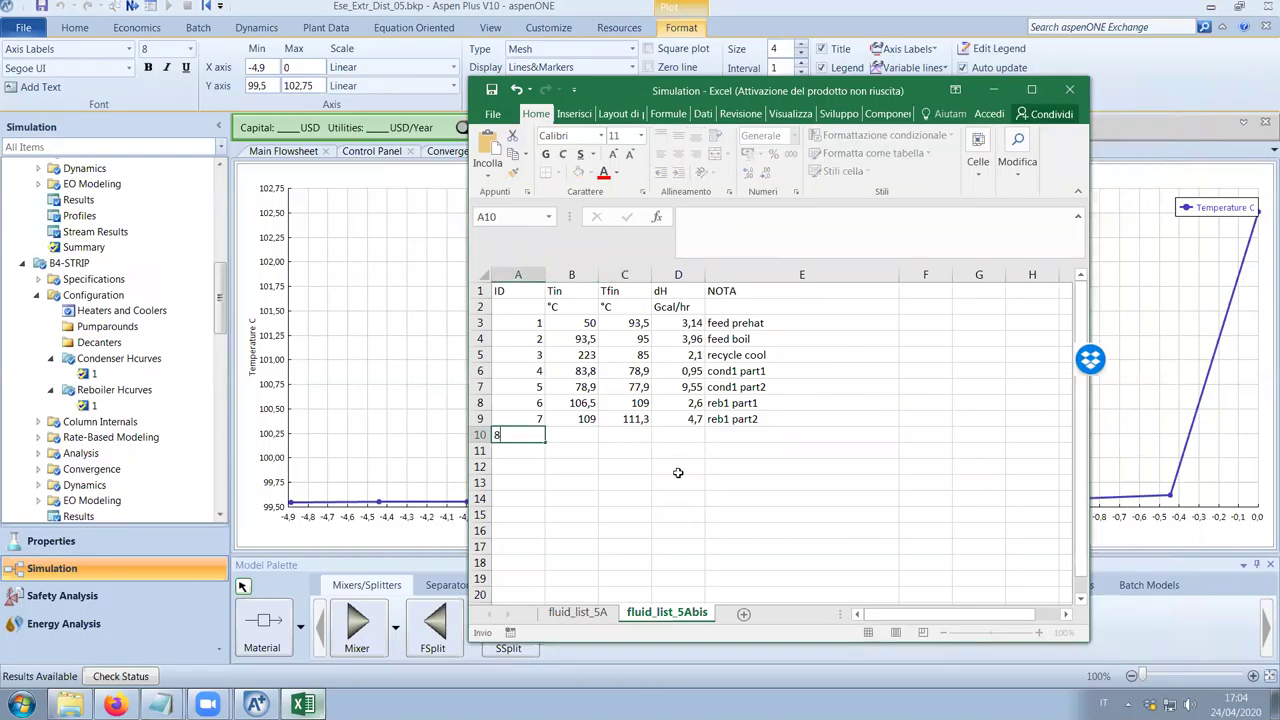
{"action": "key", "text": "Tab"}
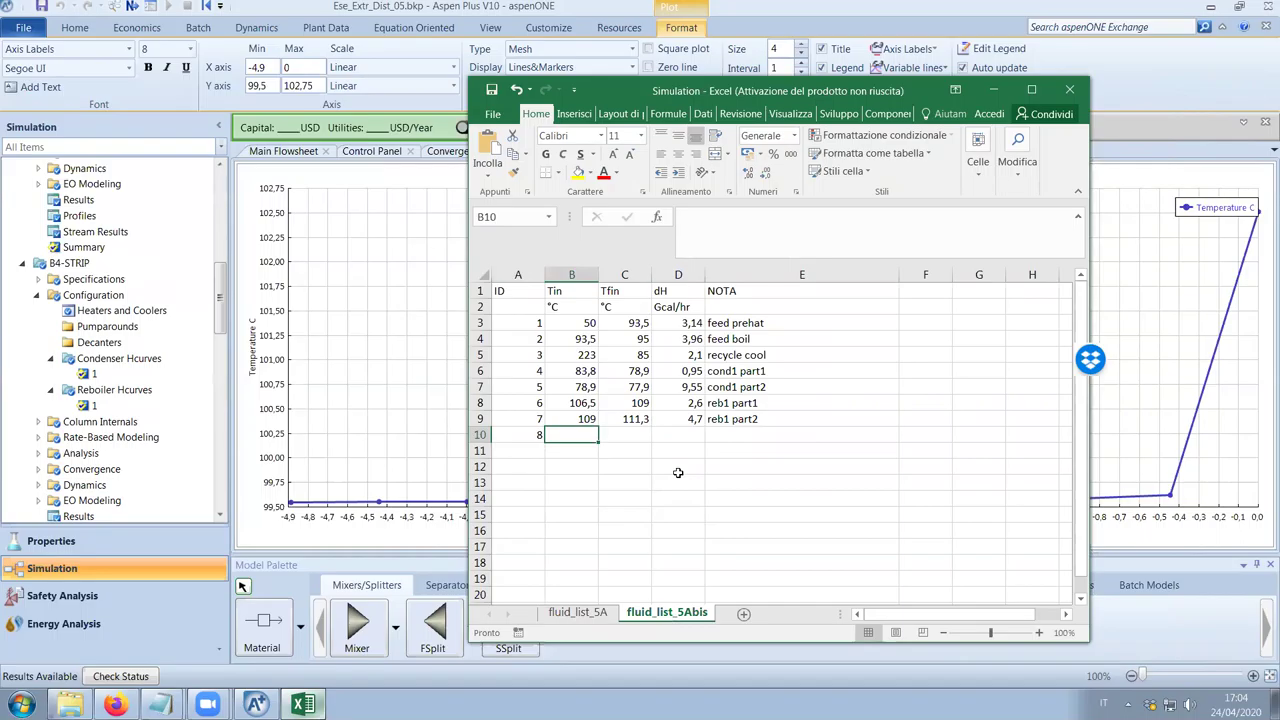
{"action": "type", "text": "102,5"}
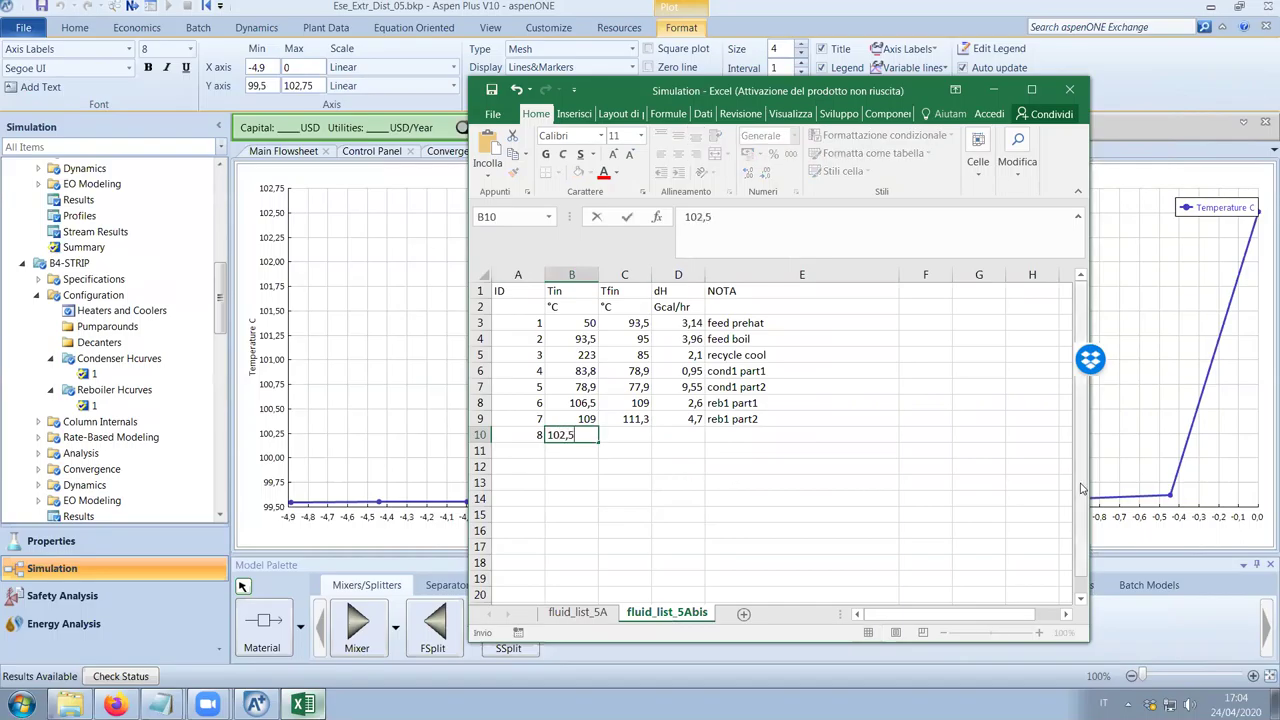
Check the break point of the B4-STRIP condenser curve in Aspen Plus and give fluid 8 in Excel a Tfin of 99,6
{"action": "left_click", "coordinate": [1221, 479]}
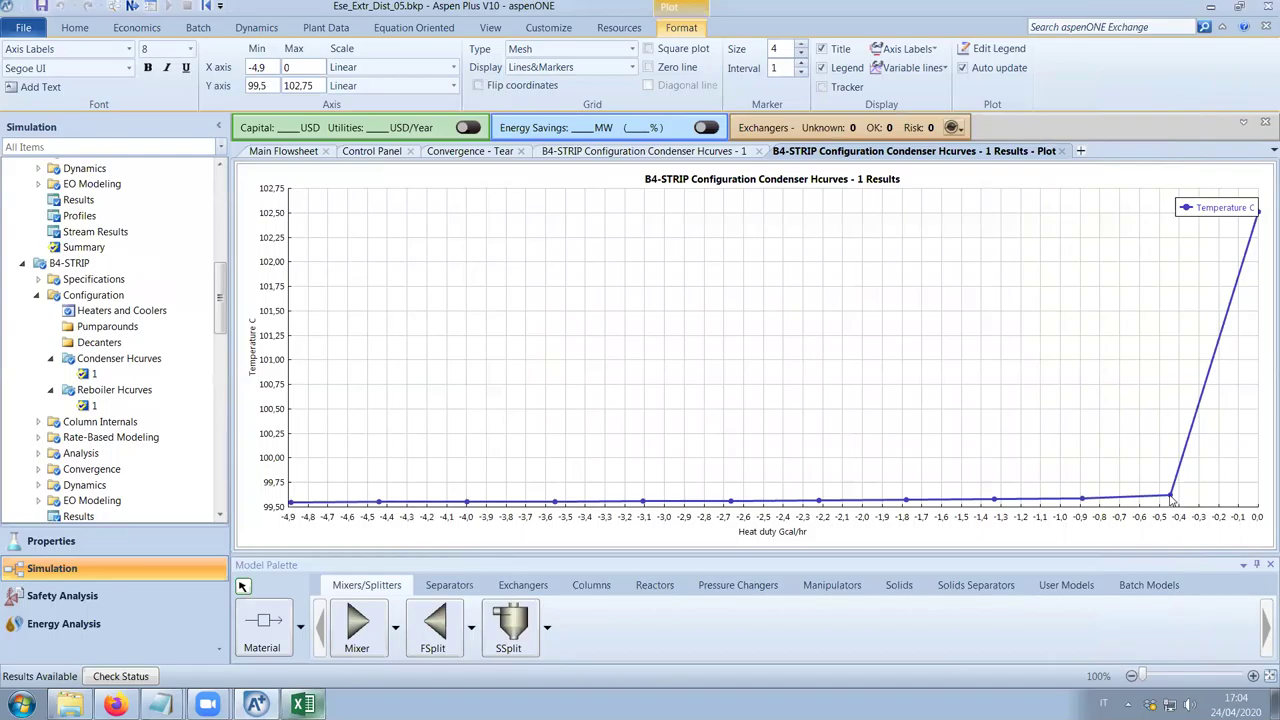
{"action": "left_click", "coordinate": [303, 704]}
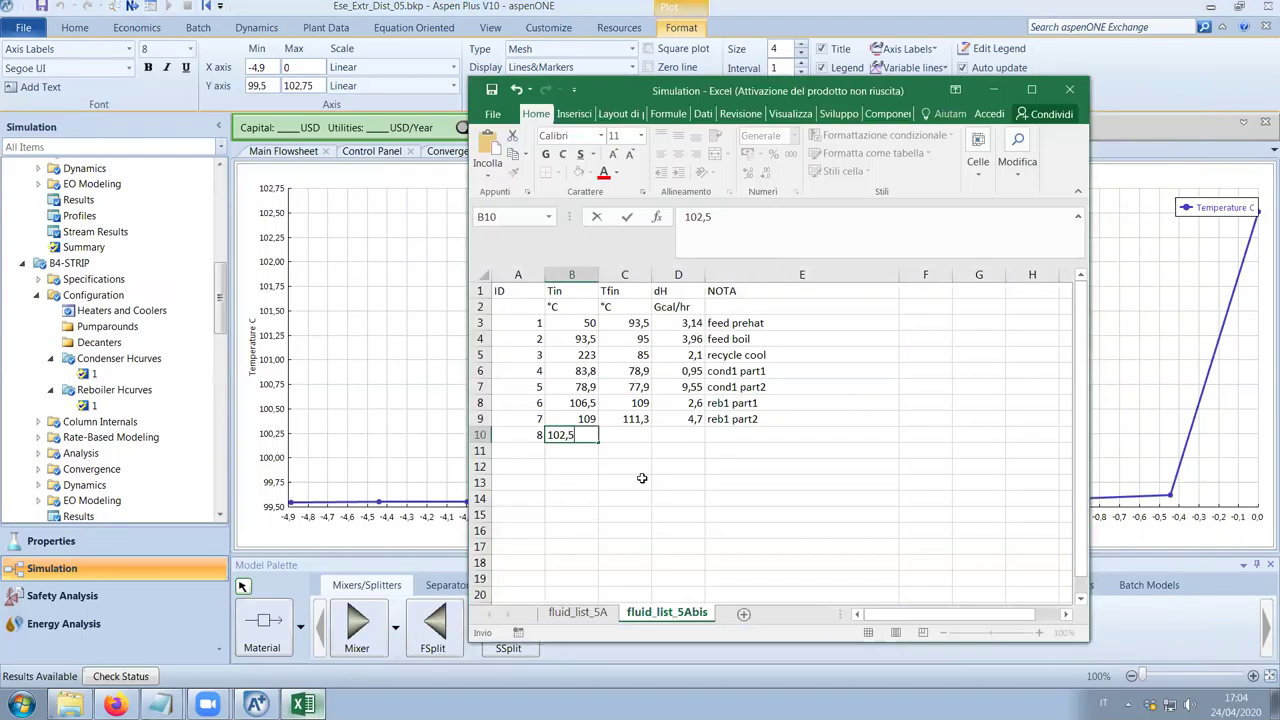
{"action": "key", "text": "Tab"}
{"action": "type", "text": "99,"}
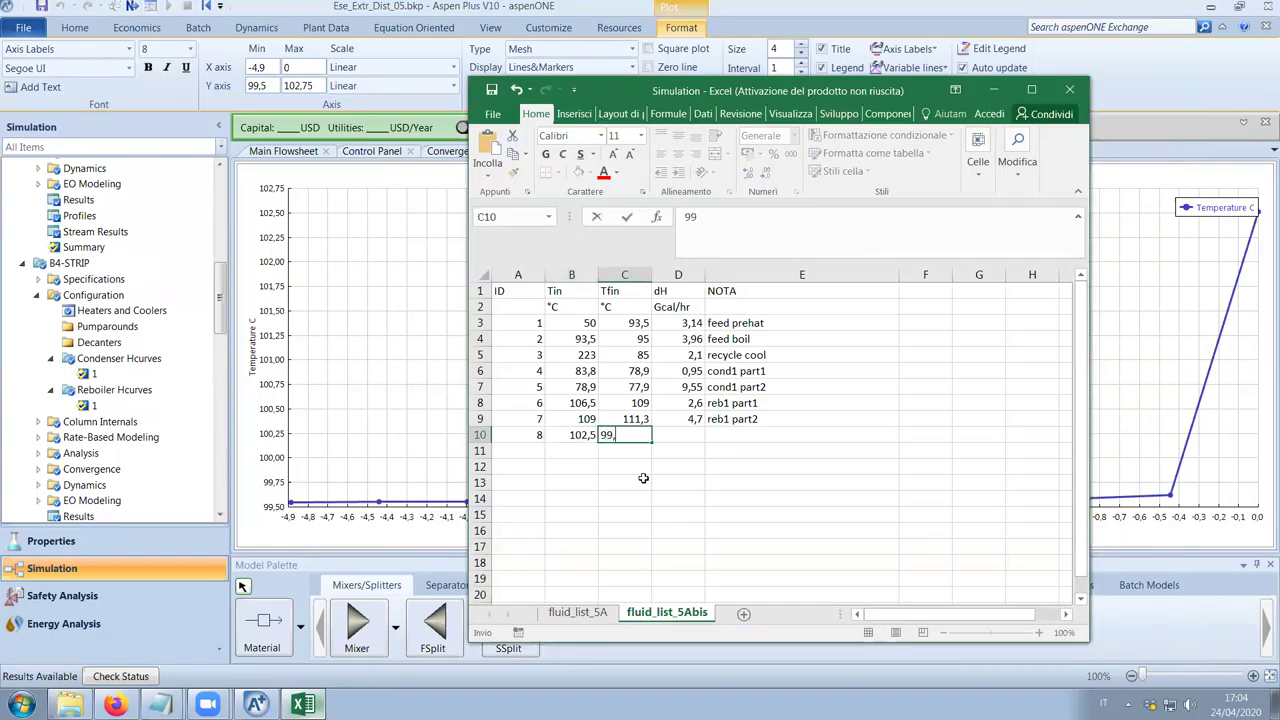
{"action": "type", "text": "6"}
{"action": "key", "text": "Tab"}
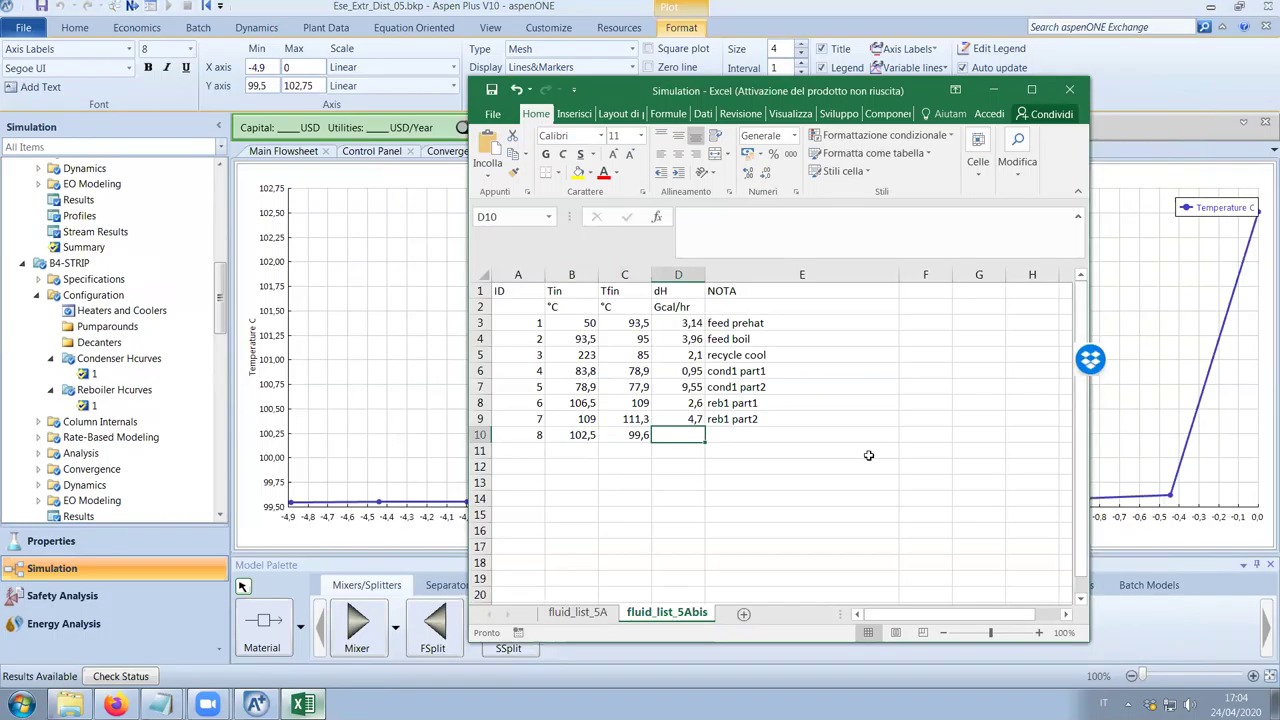
Give fluid 8 a dH of 0,45 and the note "con2 part1"
{"action": "type", "text": "0,45"}
{"action": "key", "text": "Tab"}
{"action": "type", "text": "con2 part1"}
{"action": "key", "text": "Return"}
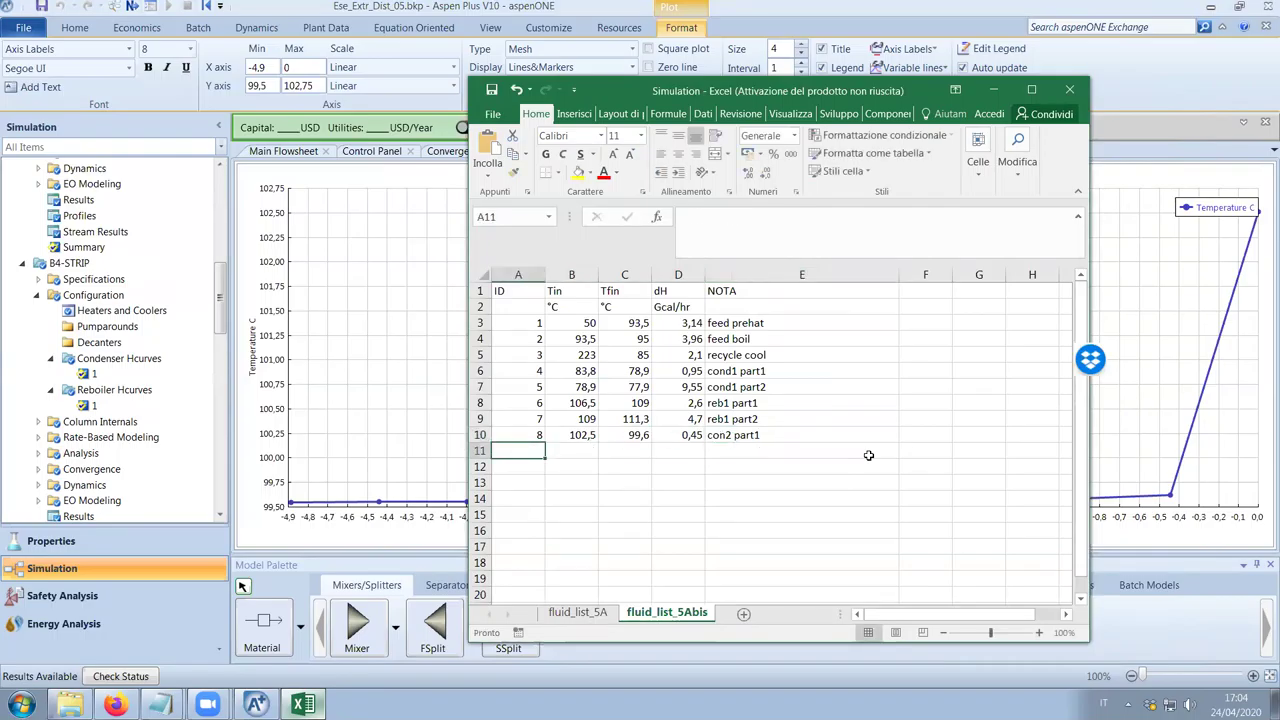
Correct the note of fluid 8 to "cond2 part1"
{"action": "double_click", "coordinate": [740, 434]}
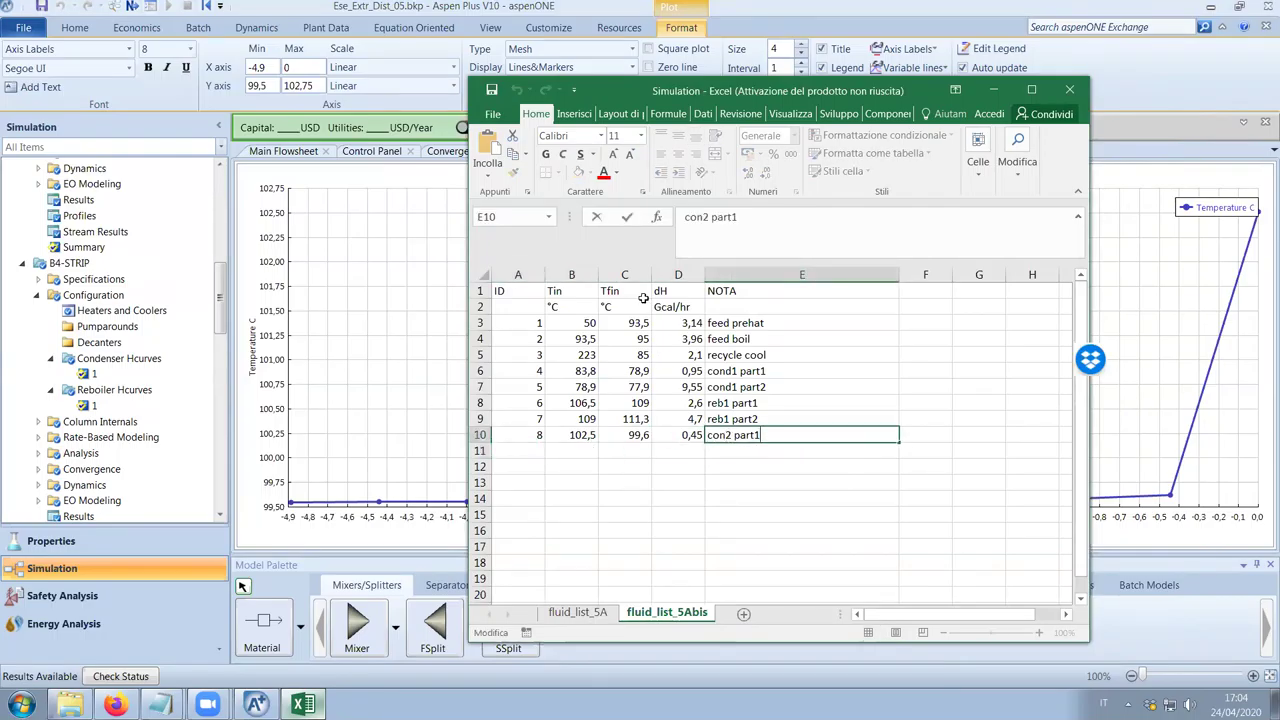
{"action": "left_click", "coordinate": [706, 218]}
{"action": "type", "text": "d"}
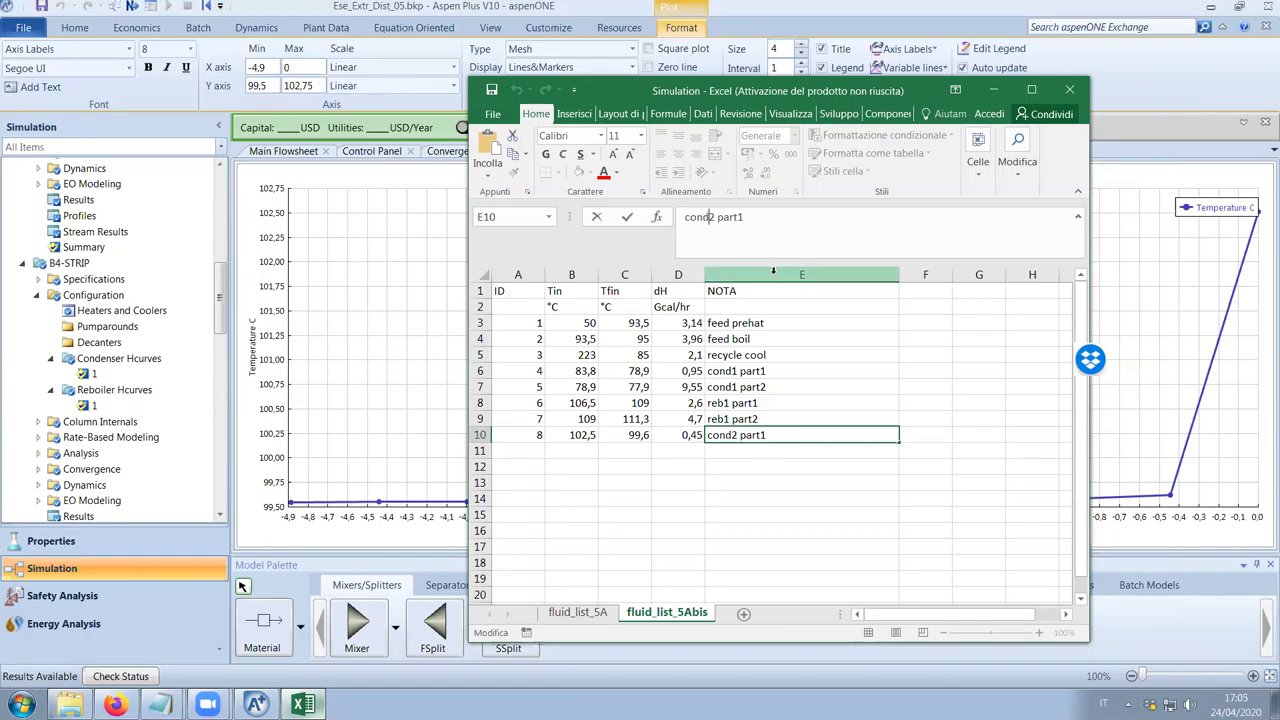
{"action": "key", "text": "Return"}
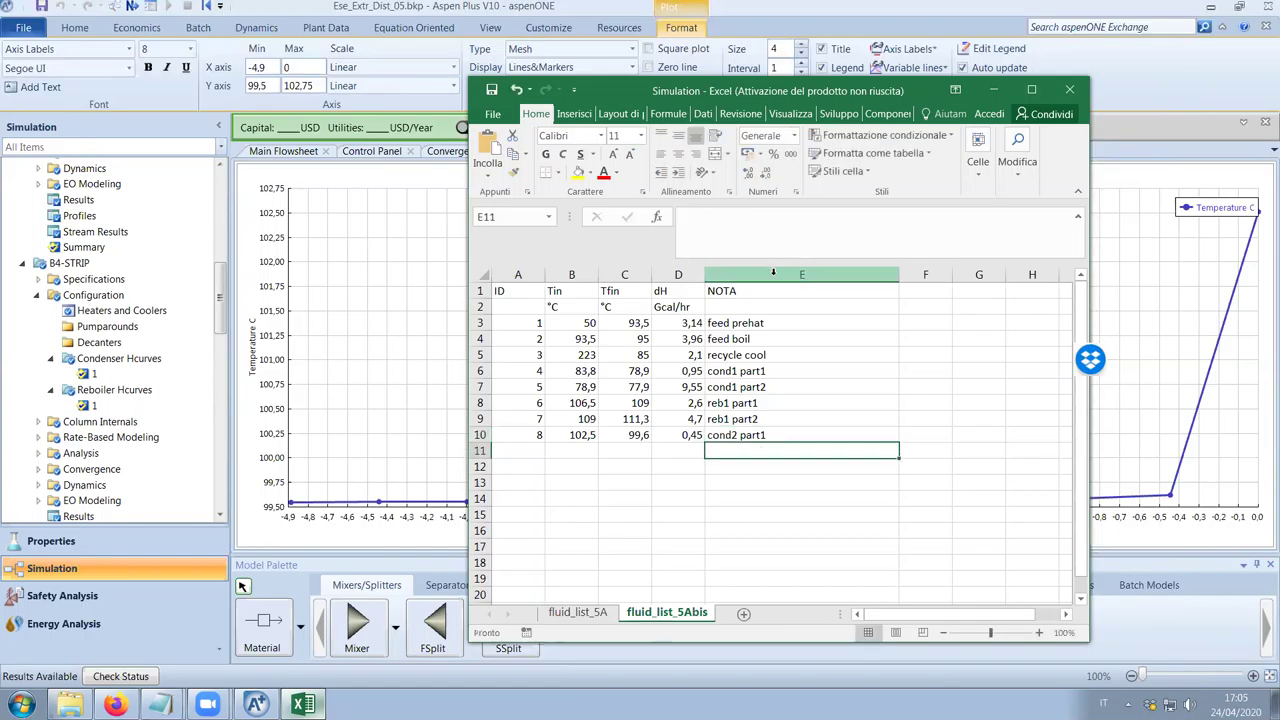
Add fluid 9 in row 11 with a Tfin of 99,5, shifting the Excel window to read the condenser curve
{"action": "left_click", "coordinate": [537, 450]}
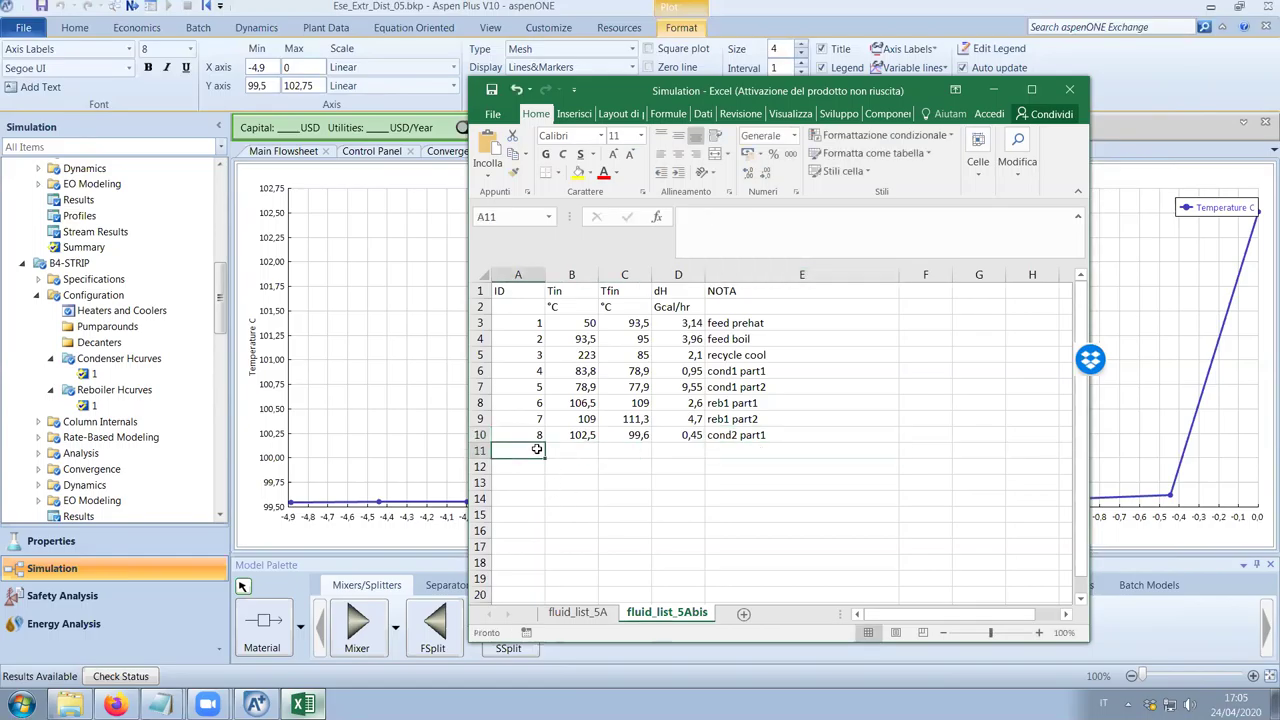
{"action": "key", "text": "Tab"}
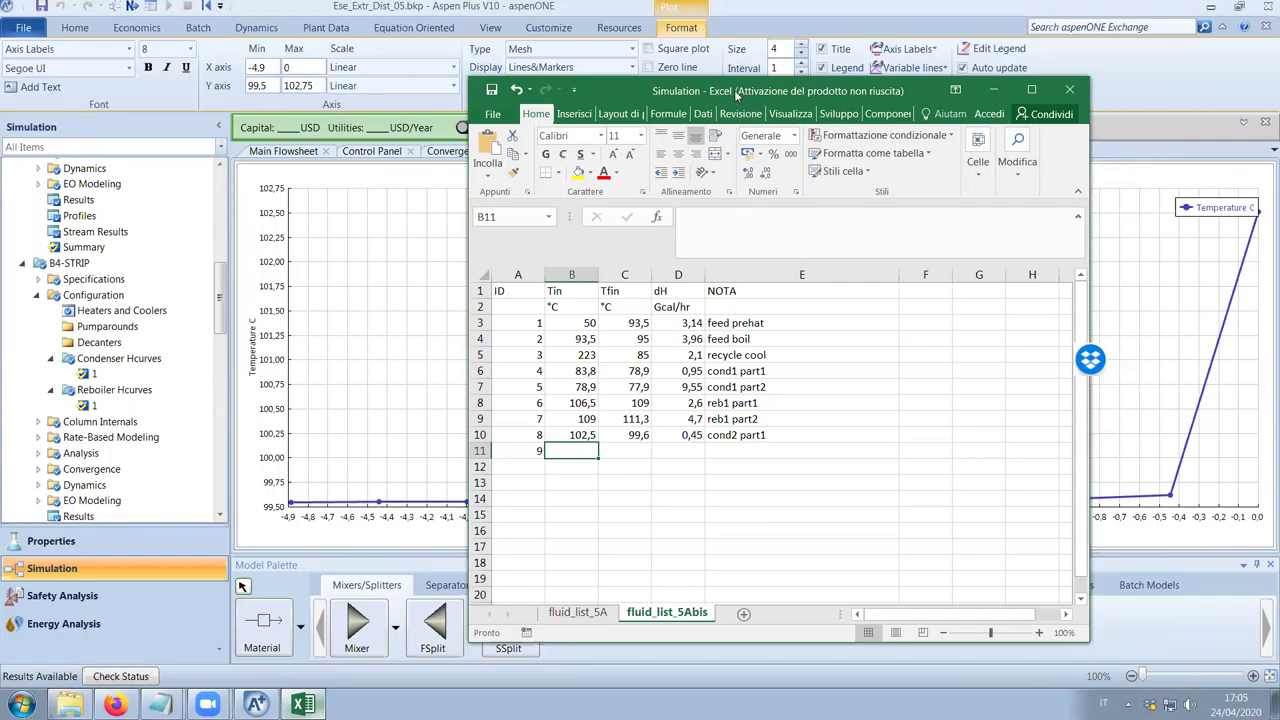
{"action": "left_click_drag", "start_coordinate": [735, 95], "coordinate": [711, 125]}
{"action": "left_click", "coordinate": [608, 480]}
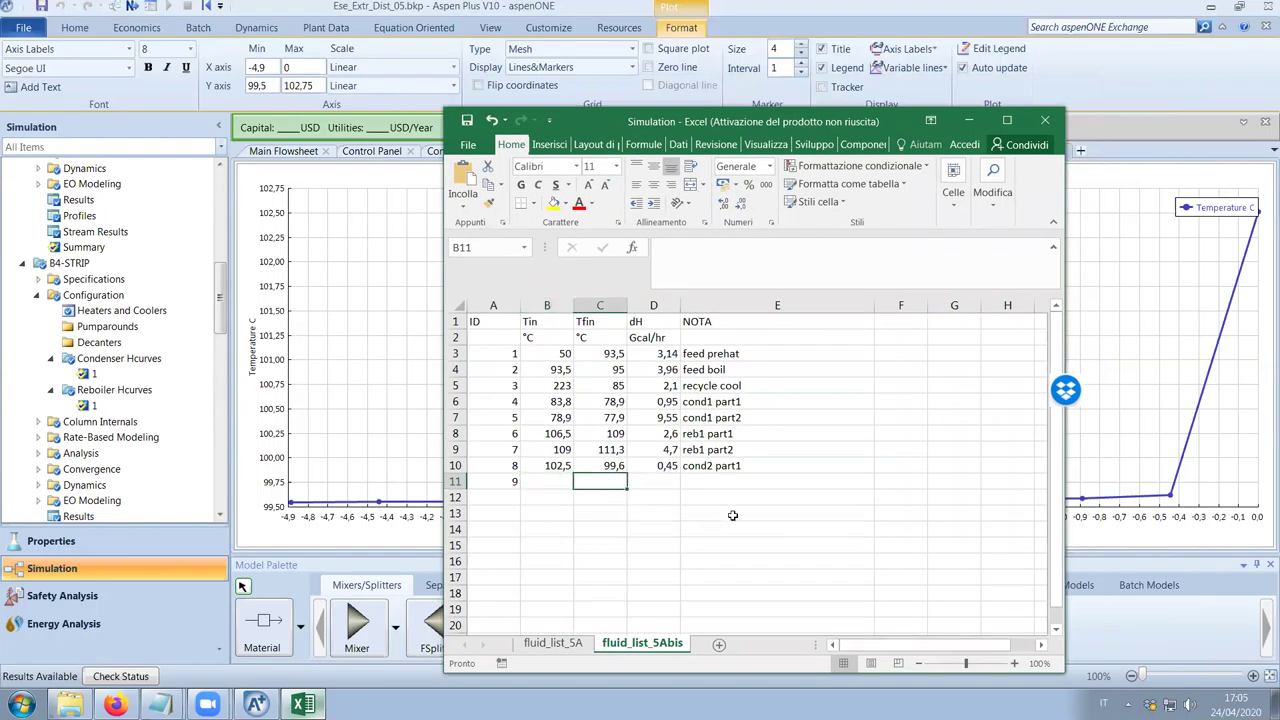
{"action": "type", "text": "99,5"}
{"action": "left_click", "coordinate": [732, 515]}
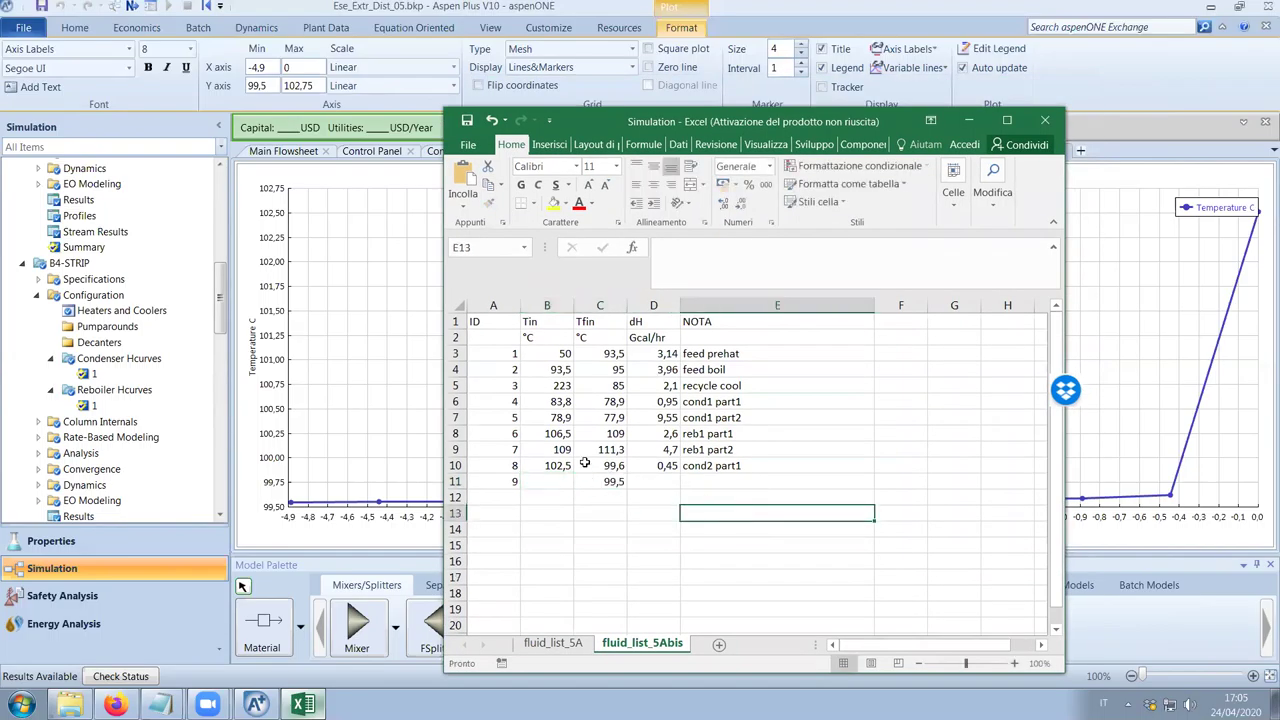
Set the Tfin of fluid 8 and the Tin of fluid 9 both to 100,5
{"action": "left_click", "coordinate": [610, 466]}
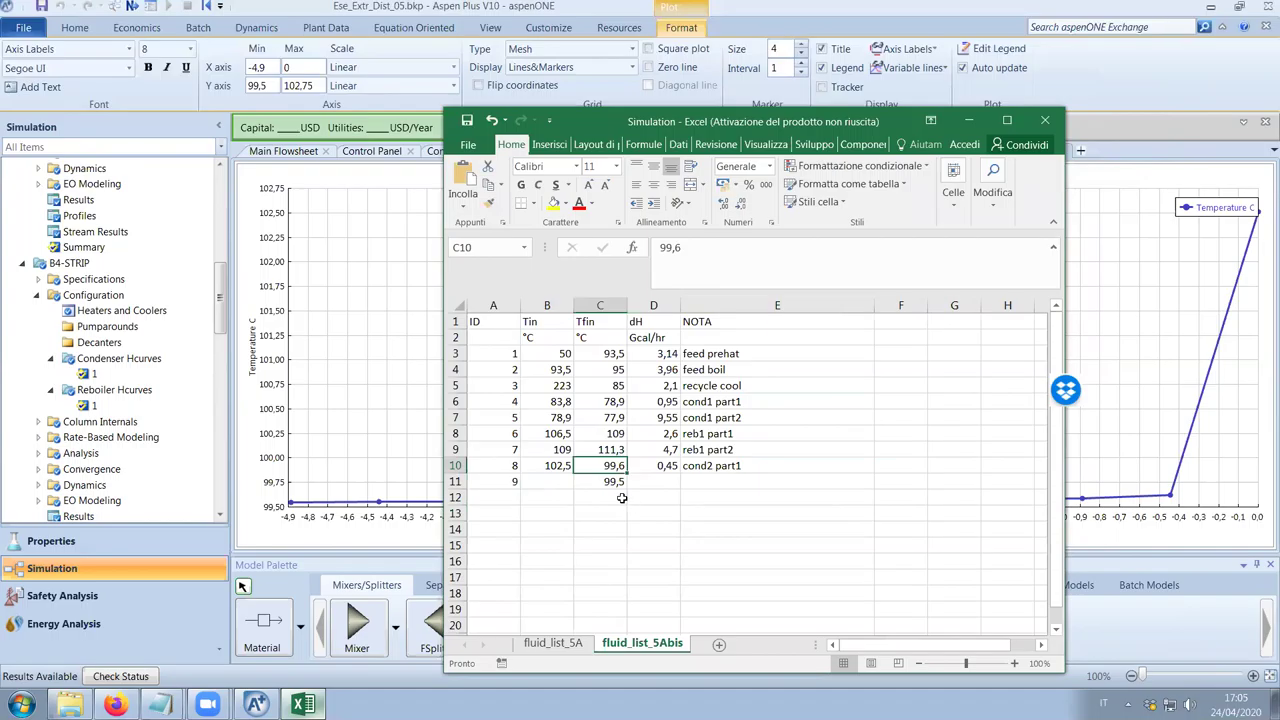
{"action": "type", "text": "0,5"}
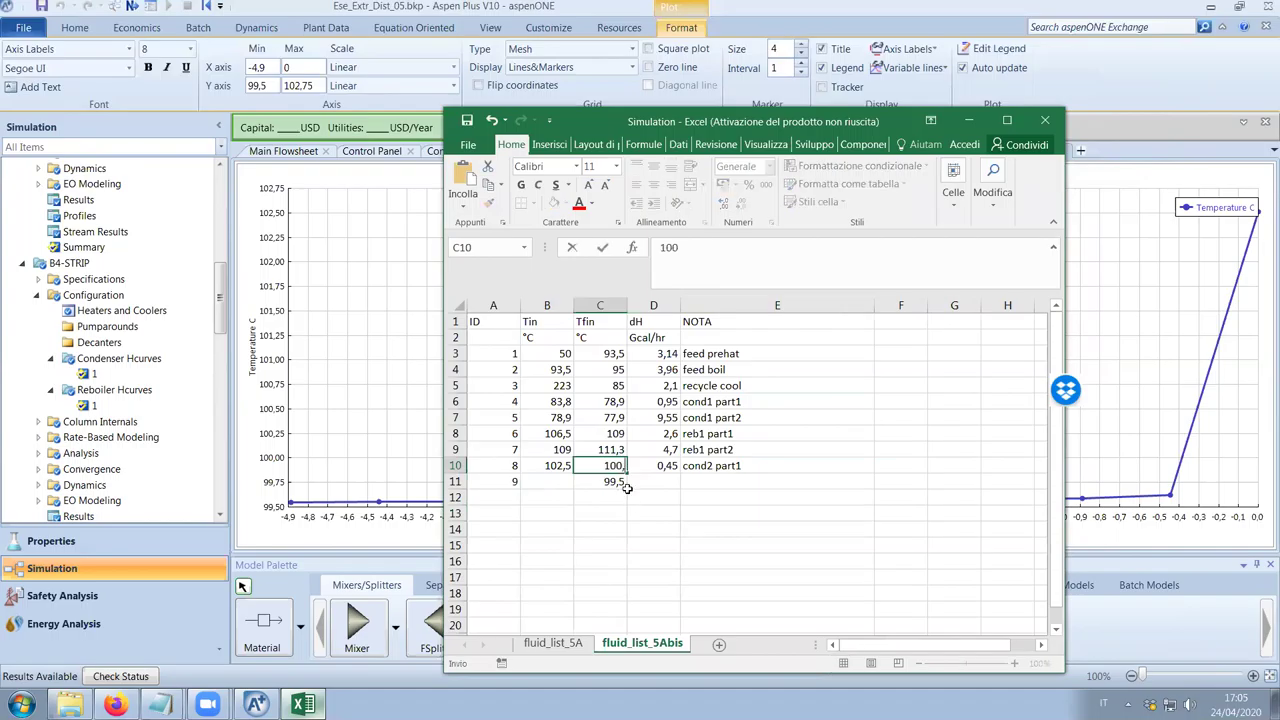
{"action": "left_click", "coordinate": [530, 480]}
{"action": "type", "text": "100,5"}
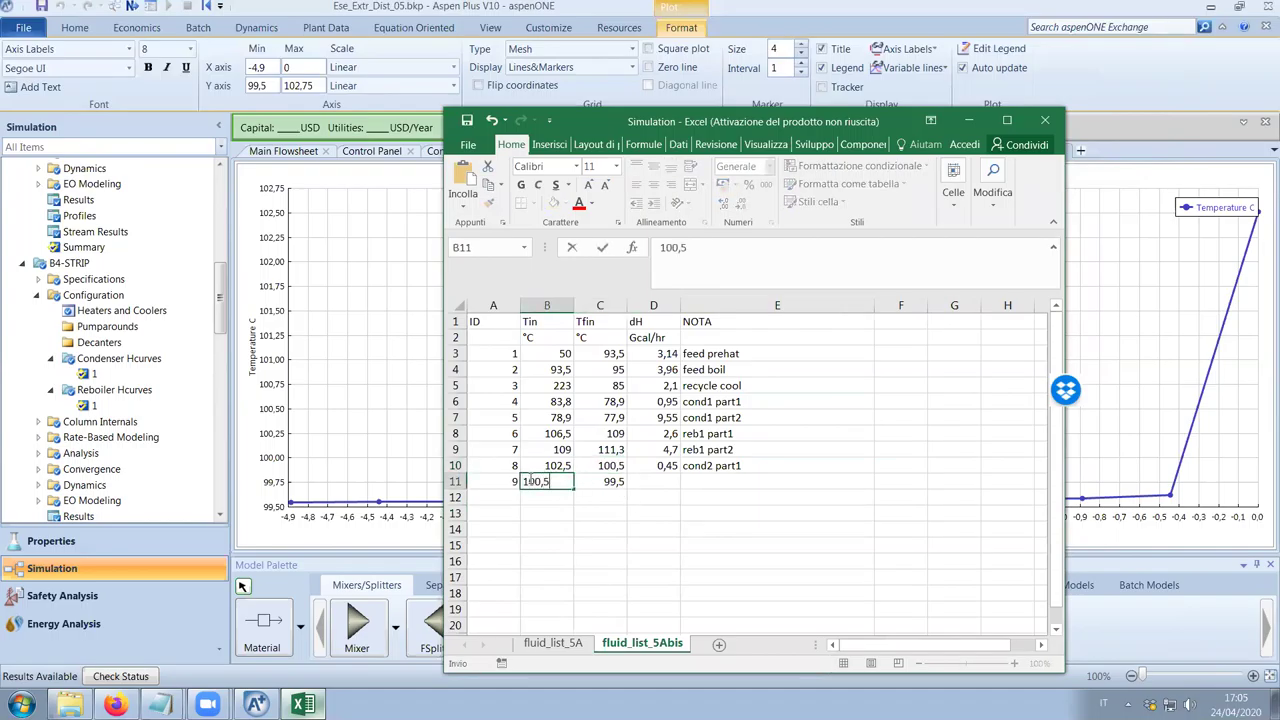
{"action": "key", "text": "Tab"}
{"action": "key", "text": "Tab"}
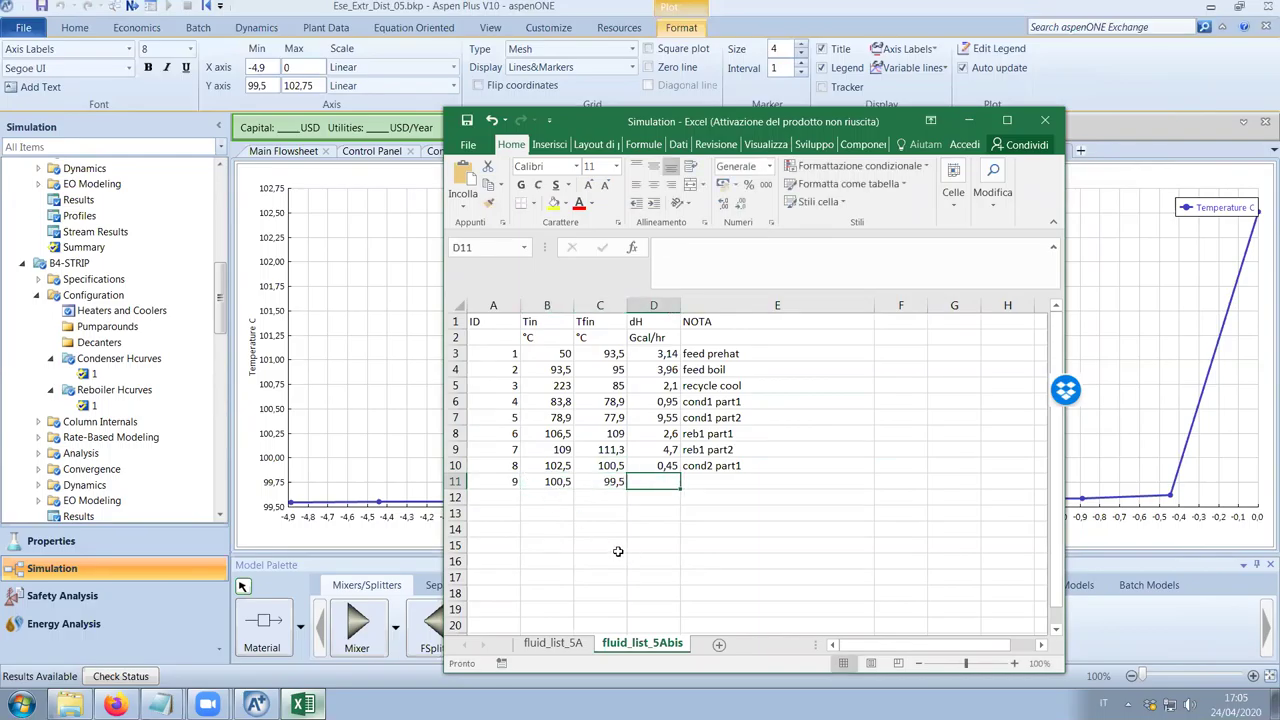
Give fluid 9 a dH calculated as 4,9-0,45 and the note "cond2 part2"
{"action": "type", "text": "=4,"}
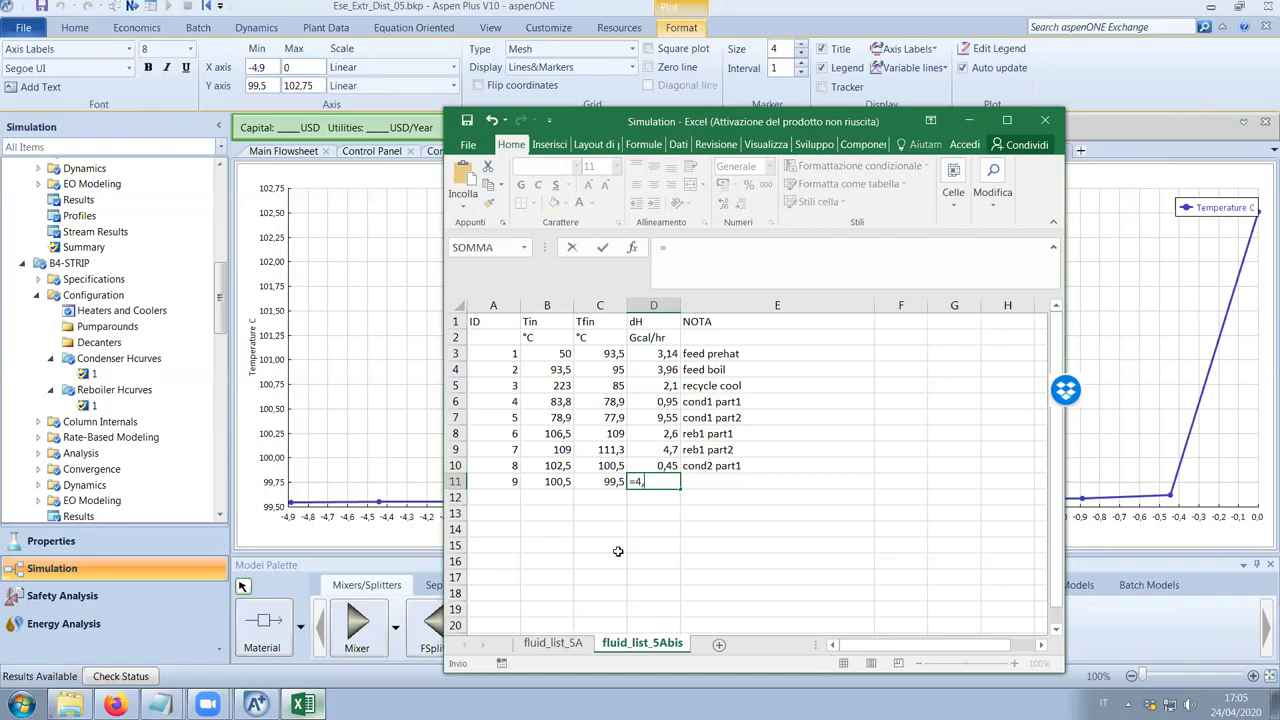
{"action": "type", "text": "9-0,45"}
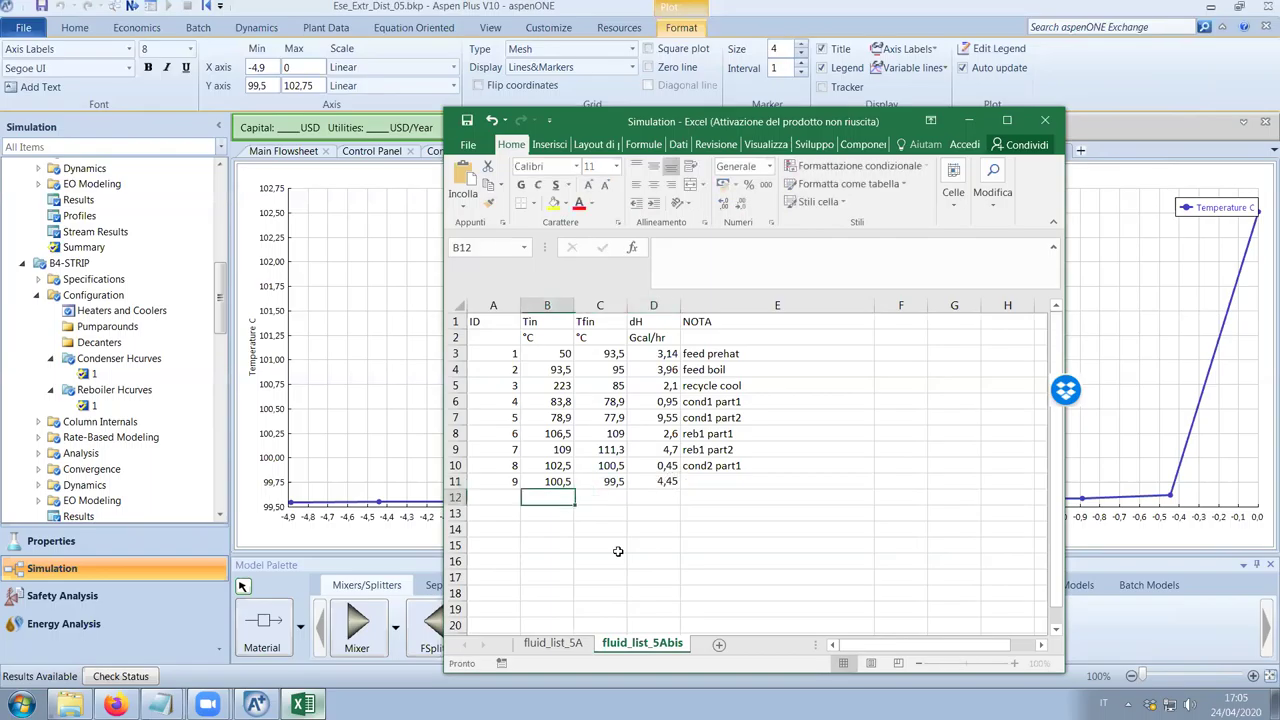
{"action": "left_click", "coordinate": [757, 483]}
{"action": "type", "text": "co"}
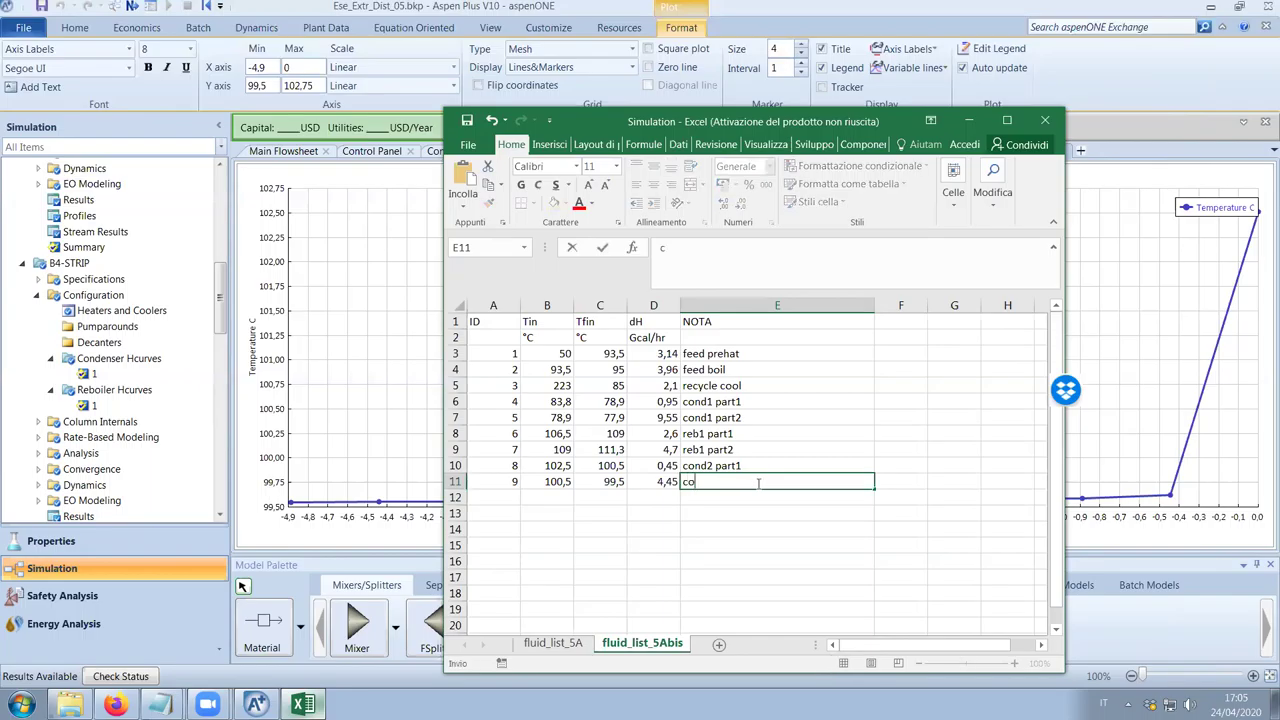
{"action": "type", "text": "nd2 part2"}
{"action": "key", "text": "Return"}
{"action": "key", "text": "Return"}
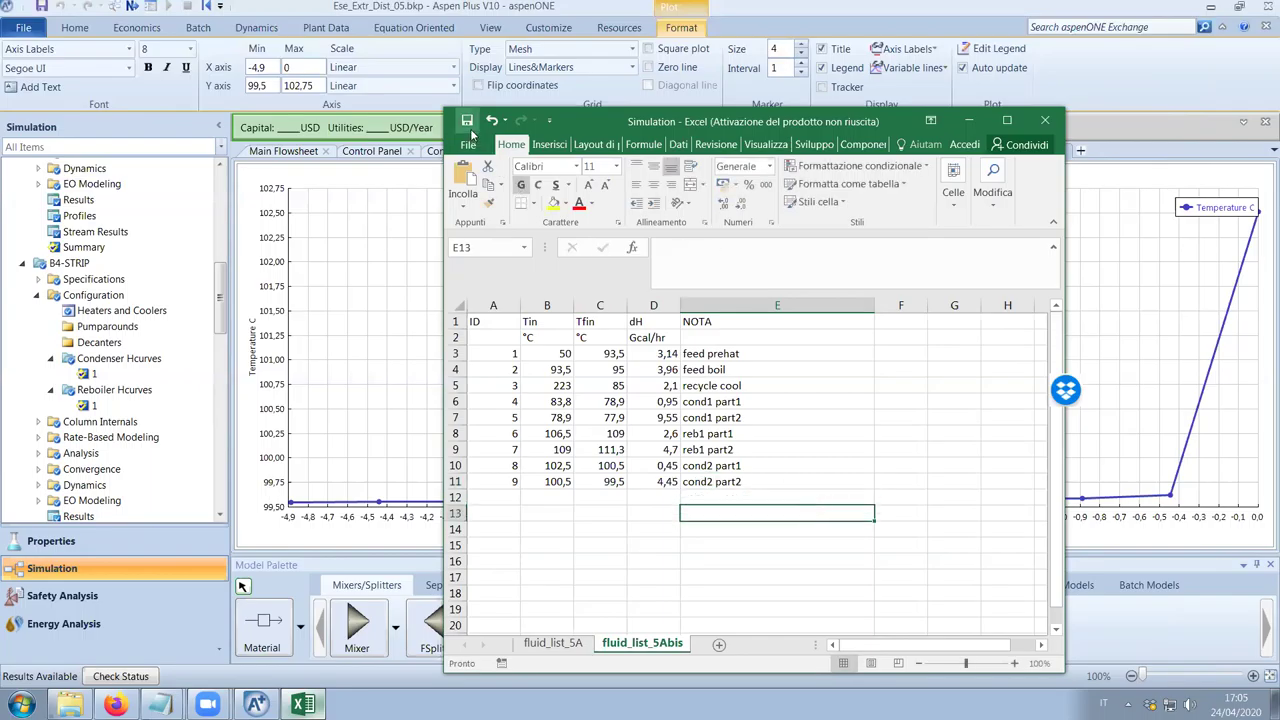
Return to Aspen Plus, close the condenser plot, and open the results of the B4-STRIP reboiler heat curve
{"action": "left_click", "coordinate": [971, 119]}
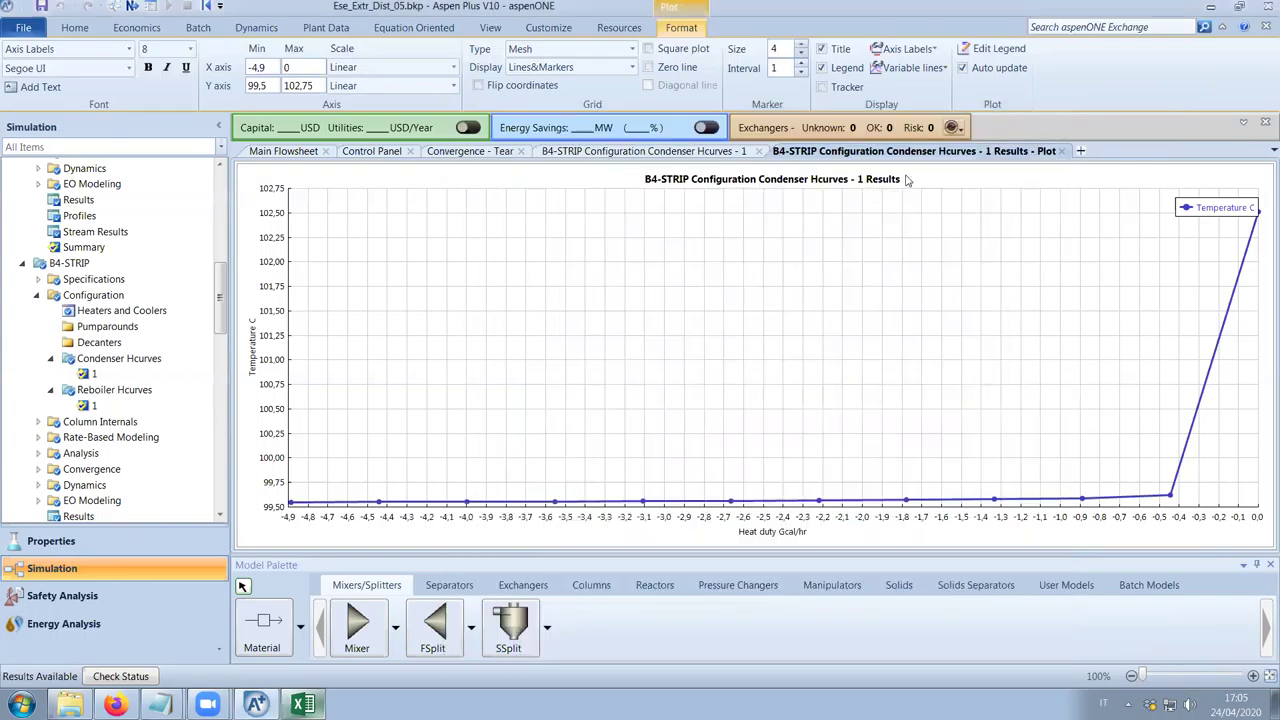
{"action": "left_click", "coordinate": [1062, 151]}
{"action": "left_click", "coordinate": [128, 398]}
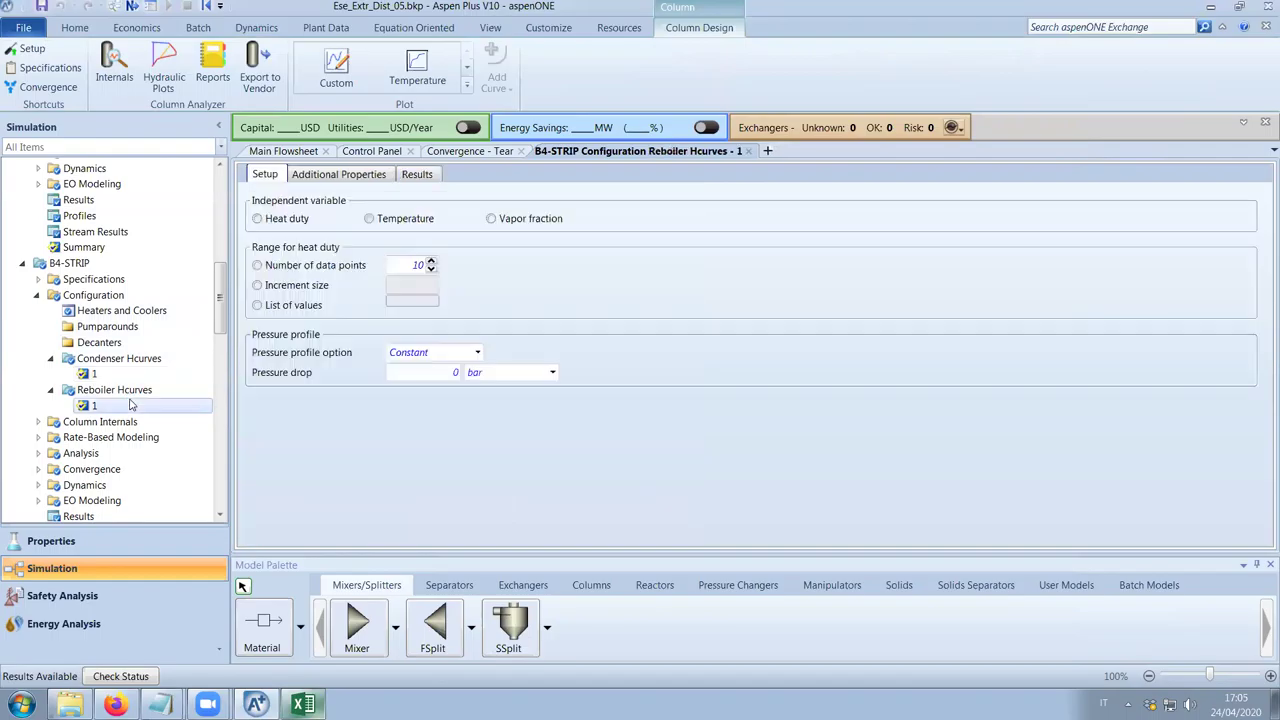
{"action": "left_click", "coordinate": [430, 174]}
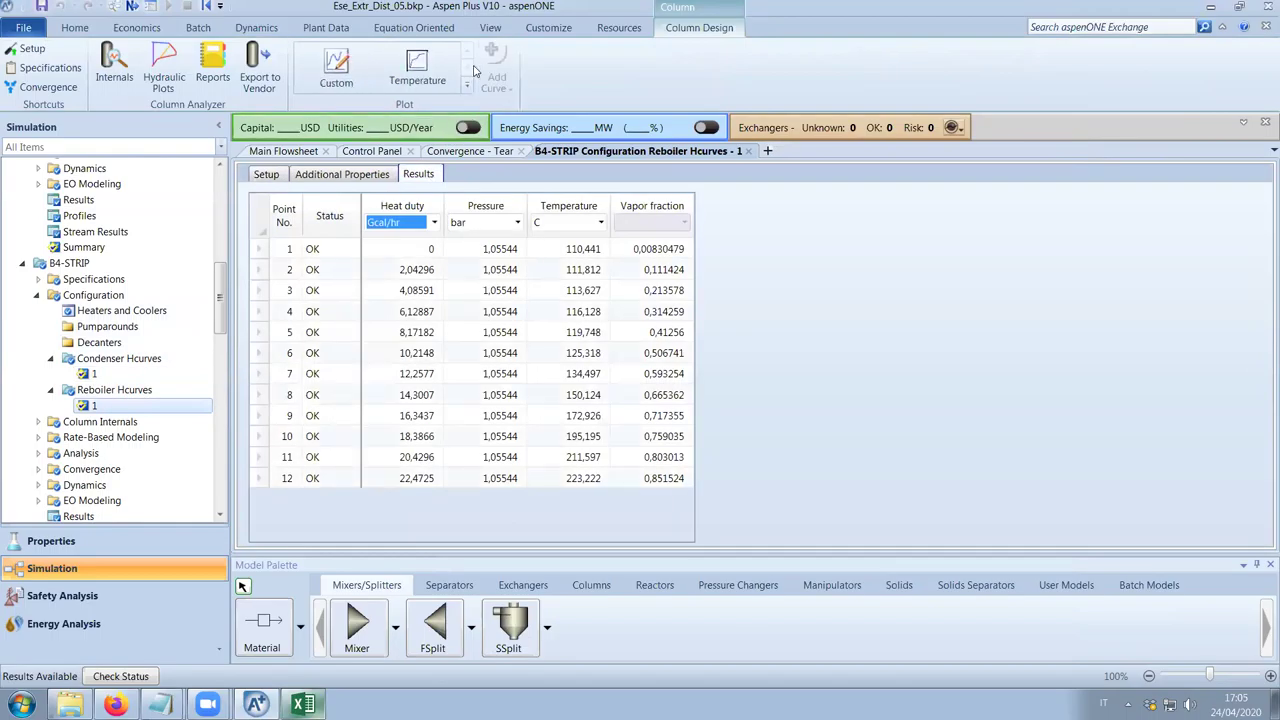
Create a custom plot of Temperature C against Heat duty Gcal/hr for the B4-STRIP reboiler and move its legend off the curve
{"action": "left_click", "coordinate": [320, 62]}
{"action": "left_click", "coordinate": [200, 103]}
{"action": "left_click", "coordinate": [150, 131]}
{"action": "left_click", "coordinate": [140, 215]}
{"action": "left_click", "coordinate": [219, 369]}
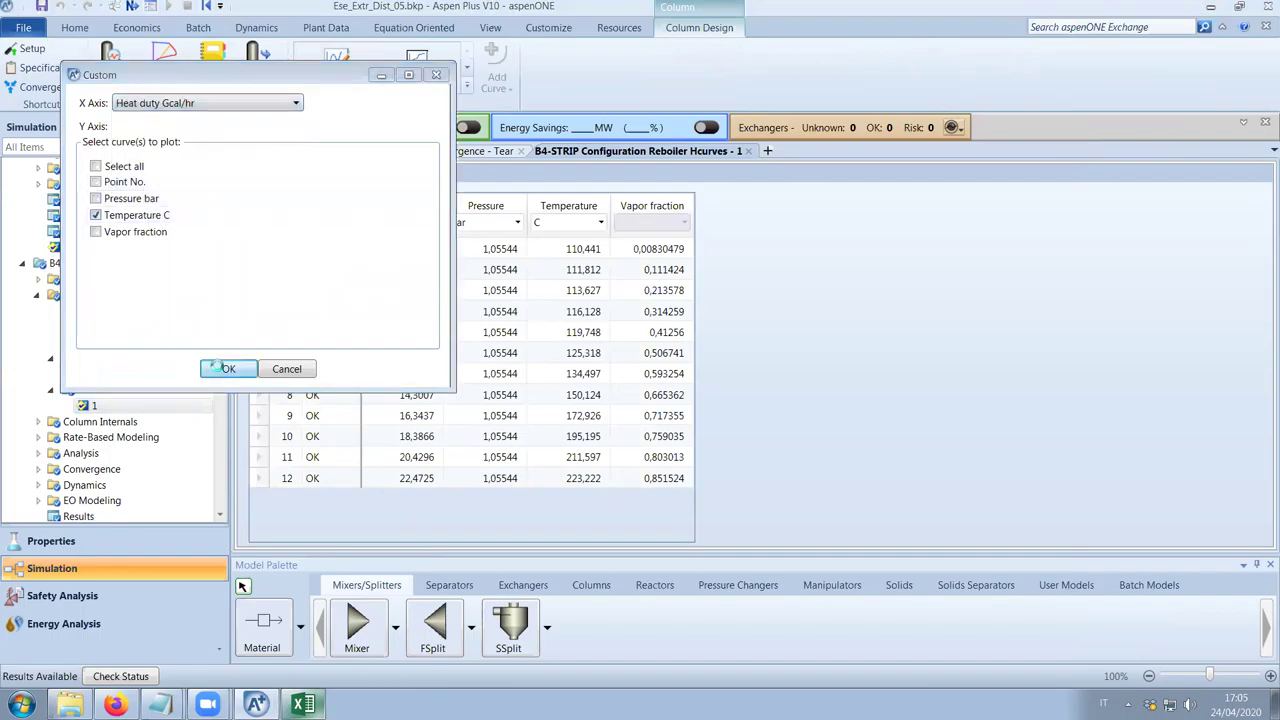
{"action": "left_click_drag", "start_coordinate": [1208, 219], "coordinate": [362, 226]}
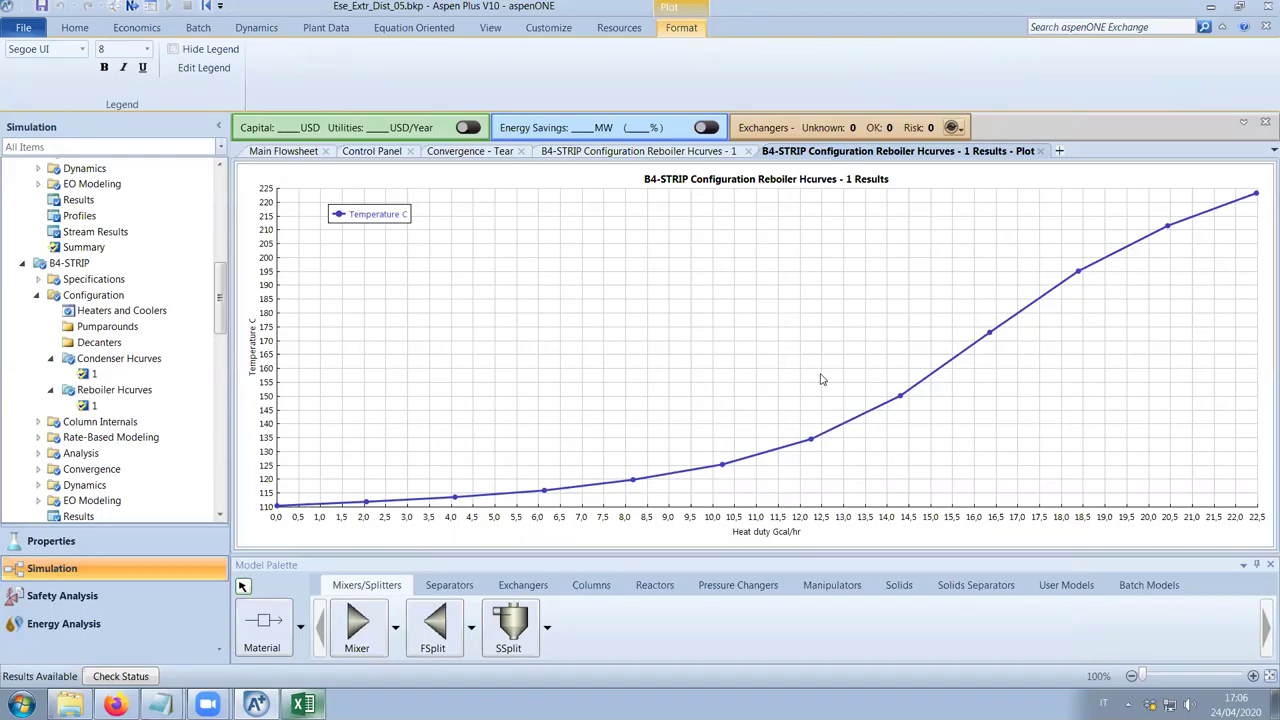
{"action": "left_click", "coordinate": [821, 379]}
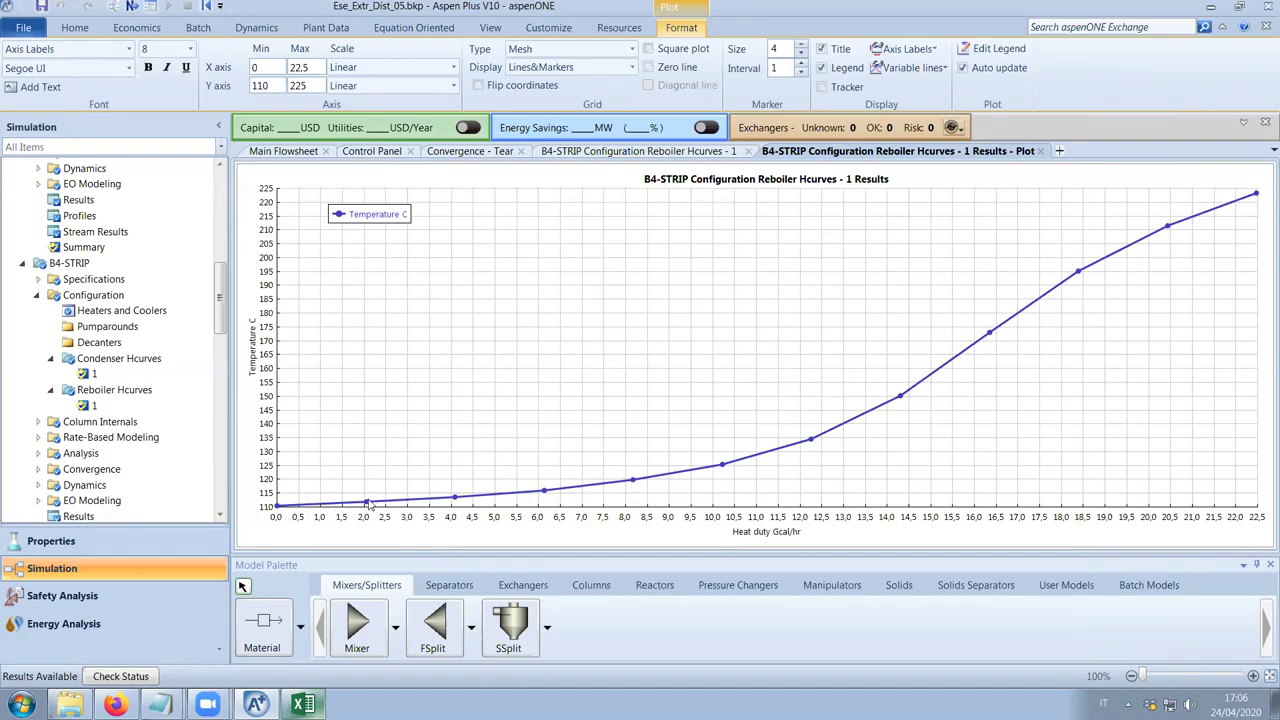
Examine the B4-STRIP reboiler curve for its break points, bringing up Excel and keeping its window clear of the curve
{"action": "mouse_move", "coordinate": [632, 484]}
{"action": "left_click", "coordinate": [303, 704]}
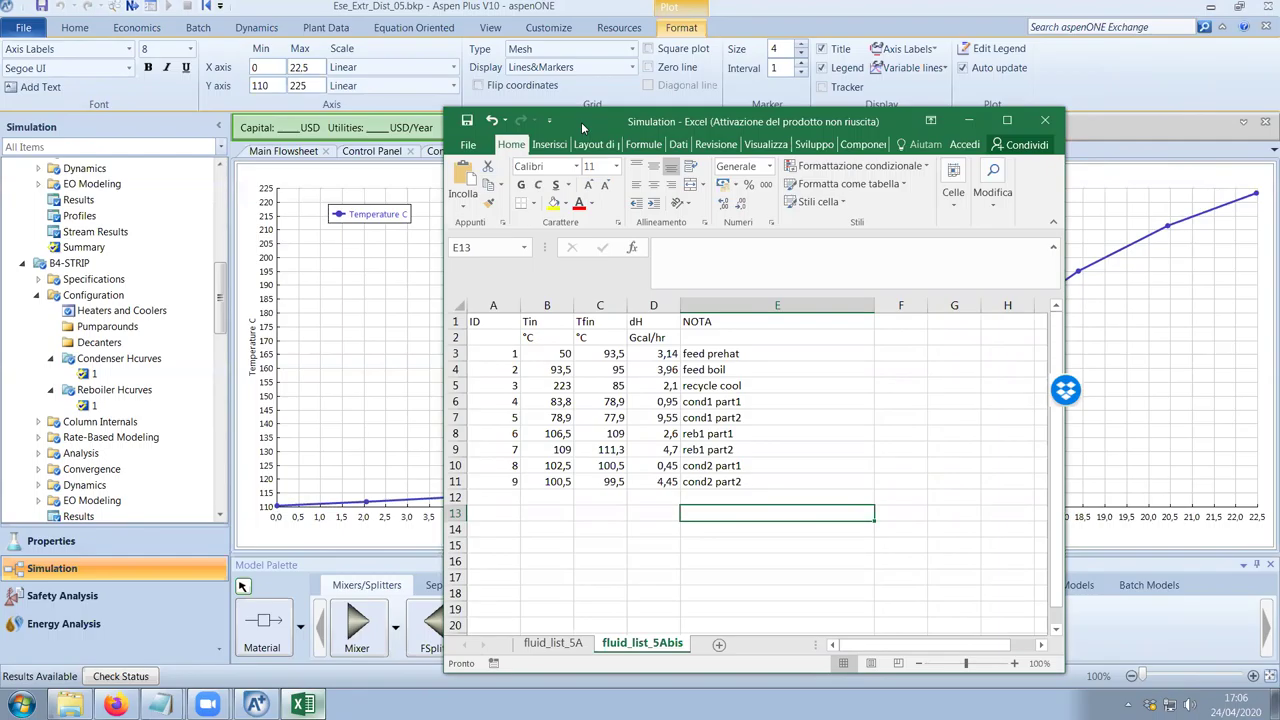
{"action": "left_click_drag", "start_coordinate": [581, 122], "coordinate": [782, 499]}
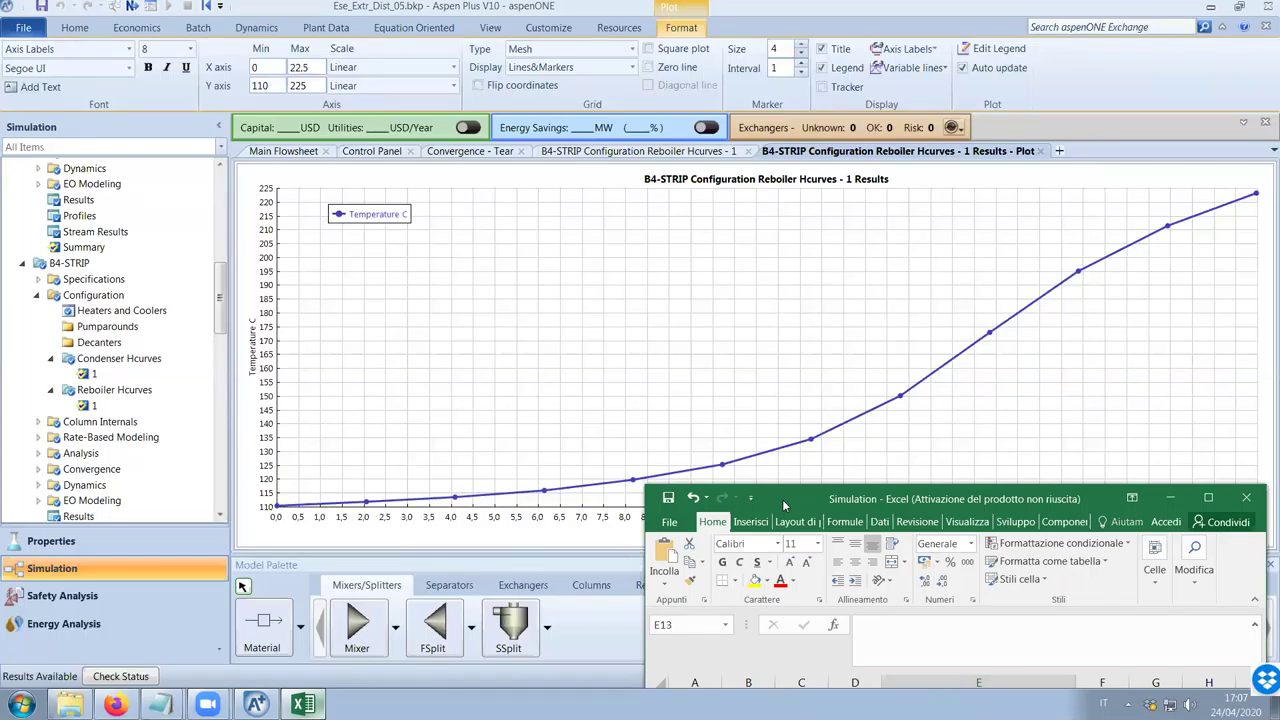
{"action": "left_click_drag", "start_coordinate": [782, 499], "coordinate": [676, 523]}
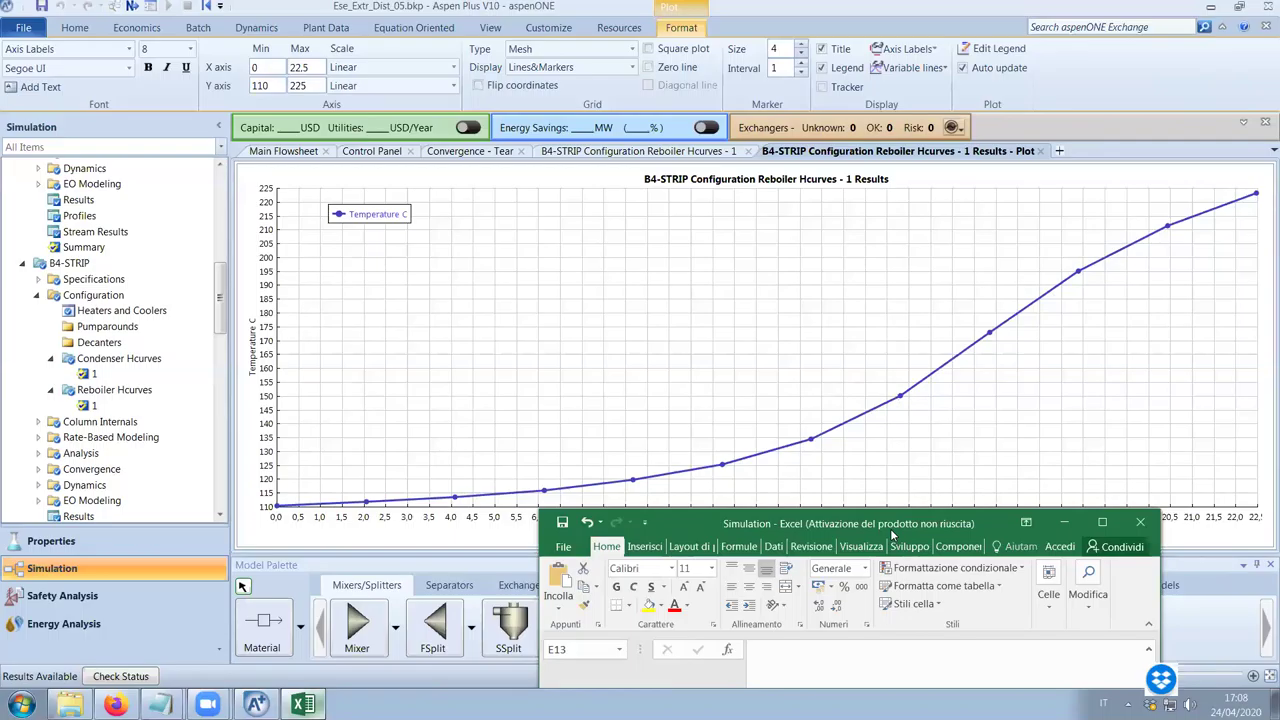
{"action": "left_click_drag", "start_coordinate": [891, 535], "coordinate": [976, 526]}
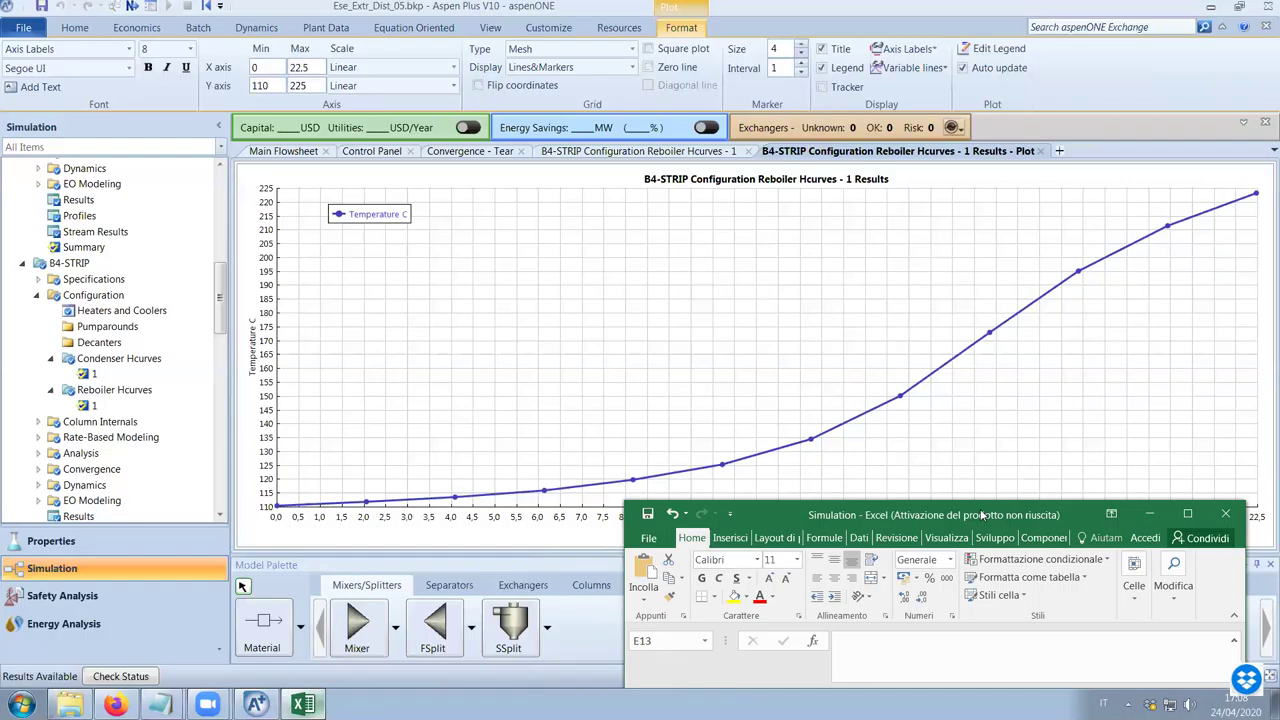
{"action": "left_click_drag", "start_coordinate": [982, 515], "coordinate": [1004, 497]}
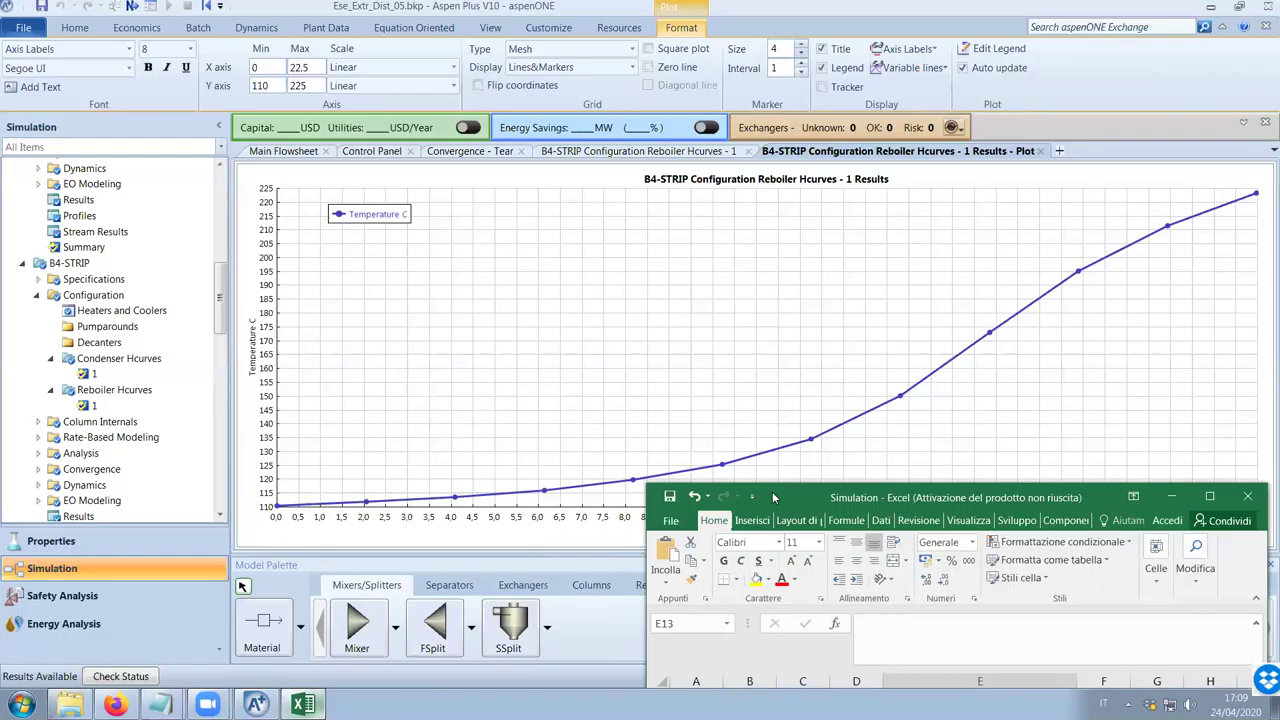
Uncover the Excel fluid list and enter a Tin of 110 and a Tfin of 120 in row 12
{"action": "left_click_drag", "start_coordinate": [772, 491], "coordinate": [772, 148]}
{"action": "left_click", "coordinate": [740, 528]}
{"action": "type", "text": "110"}
{"action": "key", "text": "Tab"}
{"action": "type", "text": "120"}
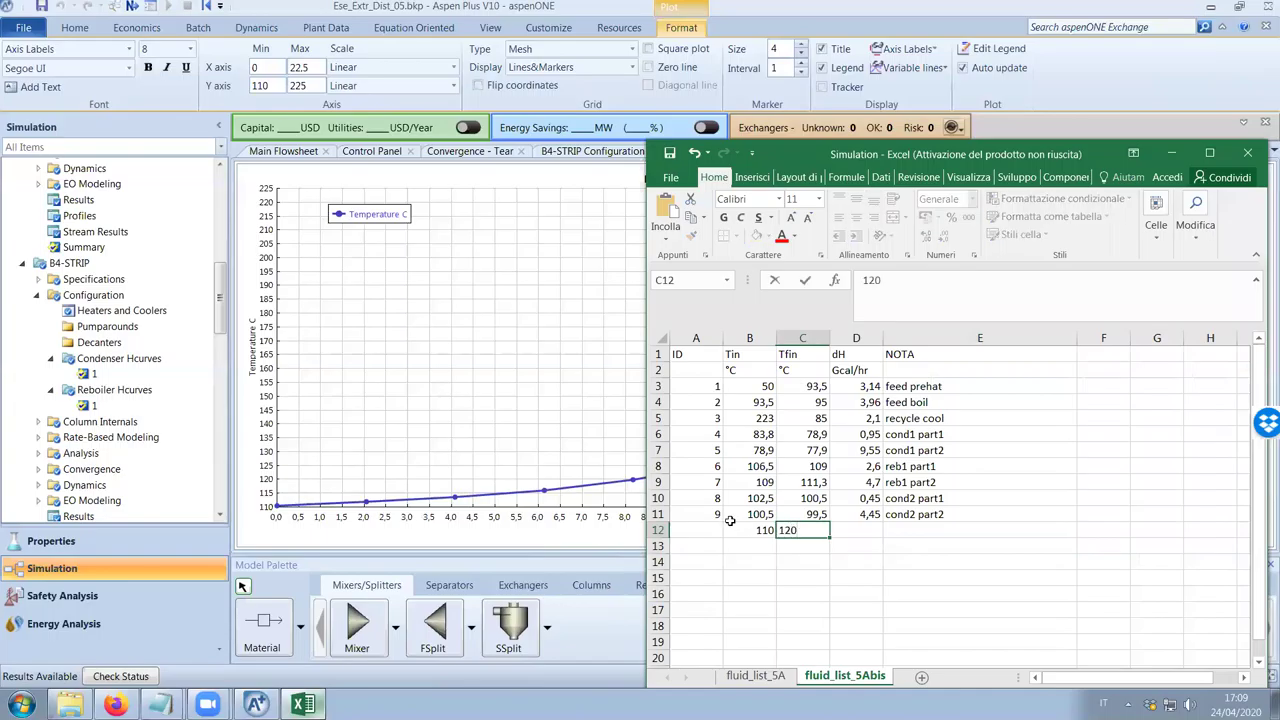
{"action": "key", "text": "Tab"}
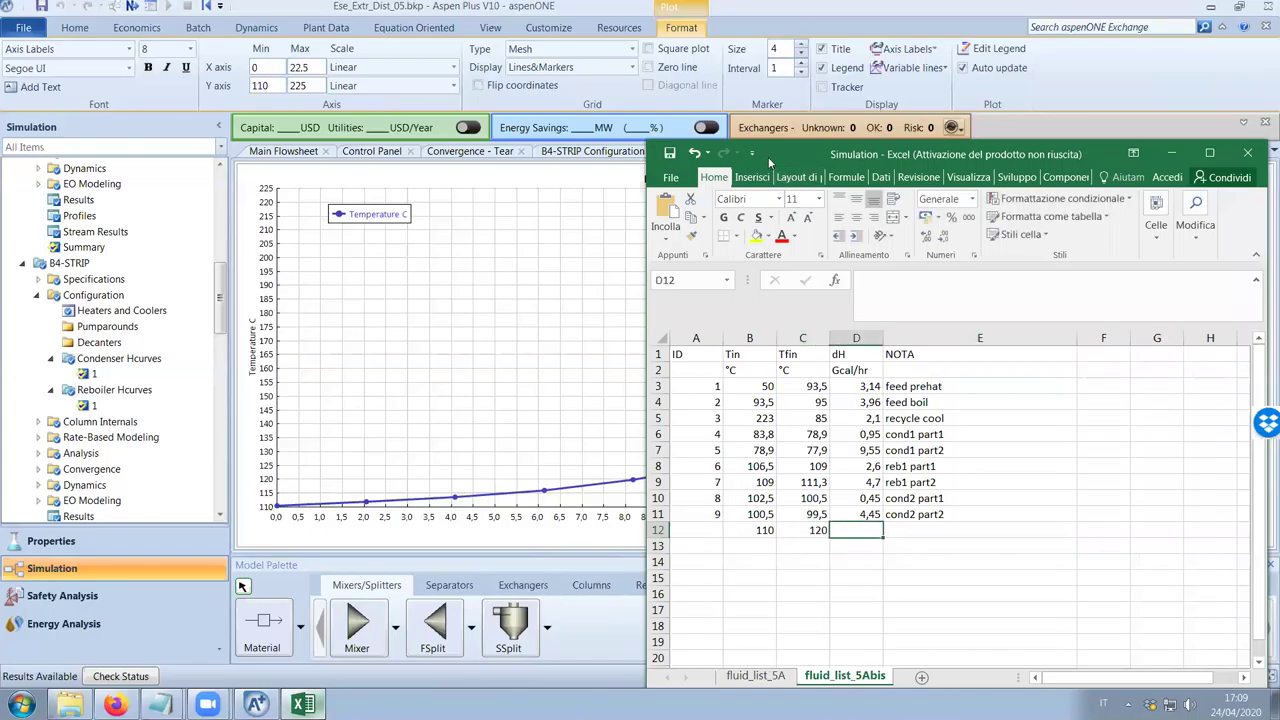
Complete row 12 with a dH of 8,2, the ID 10 and the note "reb2 part1"
{"action": "left_click_drag", "start_coordinate": [768, 157], "coordinate": [762, 160]}
{"action": "type", "text": "8,2"}
{"action": "left_click", "coordinate": [686, 530]}
{"action": "type", "text": "10"}
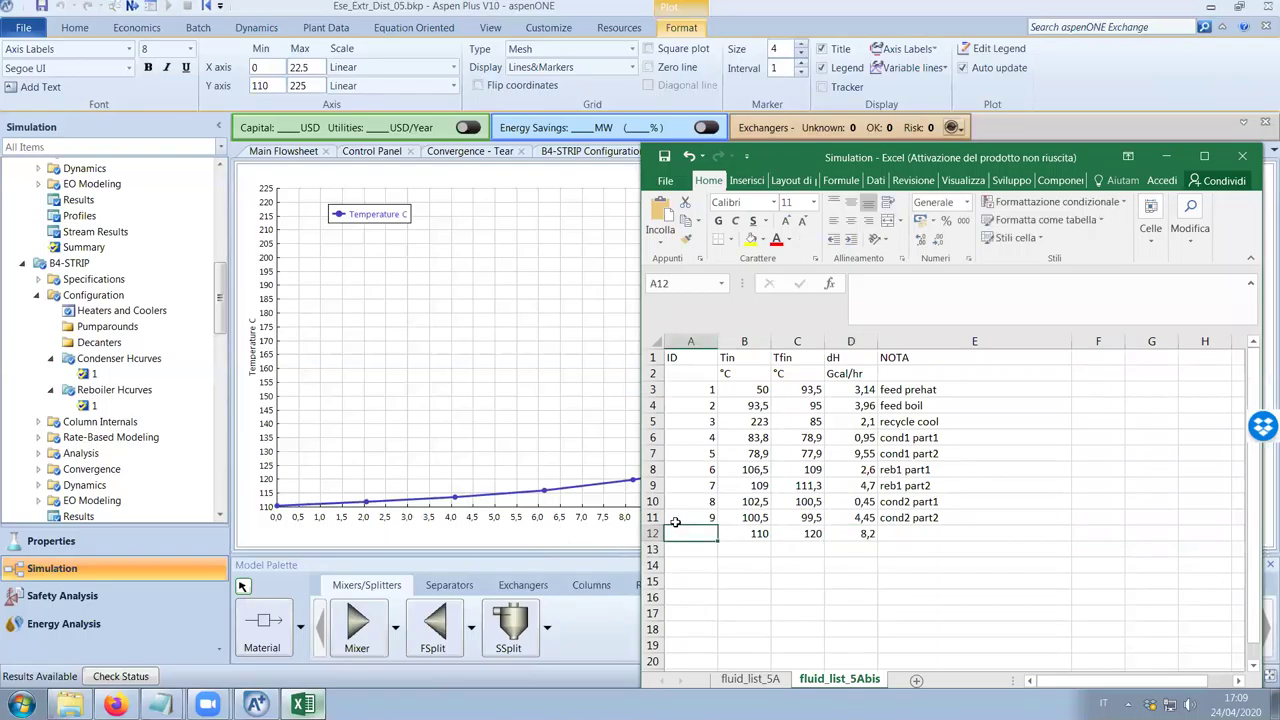
{"action": "left_click", "coordinate": [984, 530]}
{"action": "type", "text": "r"}
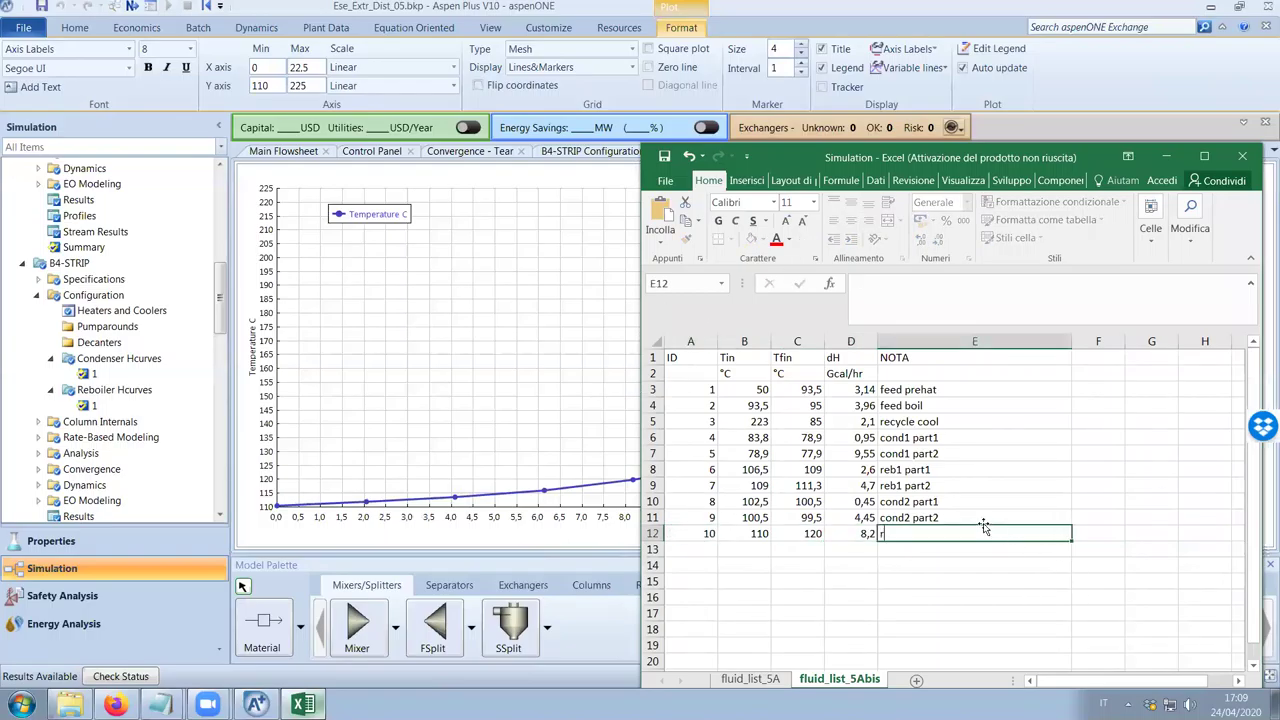
{"action": "type", "text": "eb2 part1"}
{"action": "key", "text": "Return"}
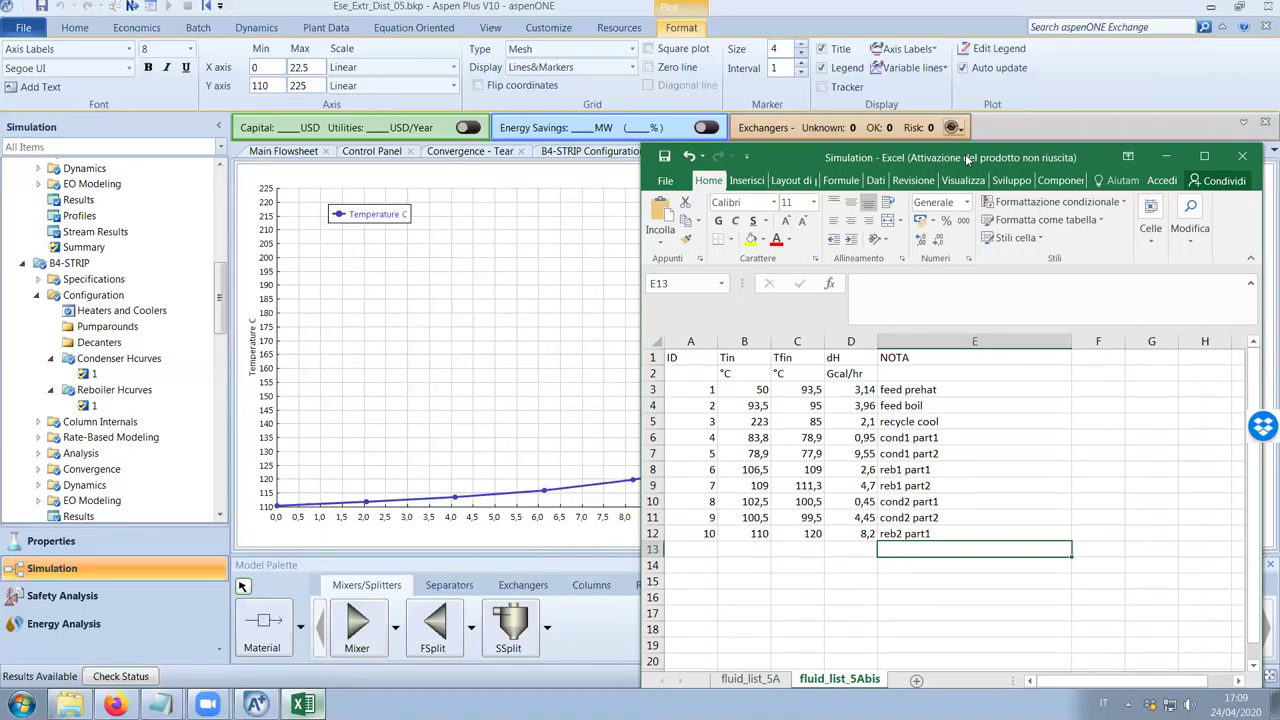
Check the upper part of the reboiler curve and enter a Tin of 120 and a Tfin of 150 in row 13
{"action": "left_click_drag", "start_coordinate": [967, 158], "coordinate": [313, 164]}
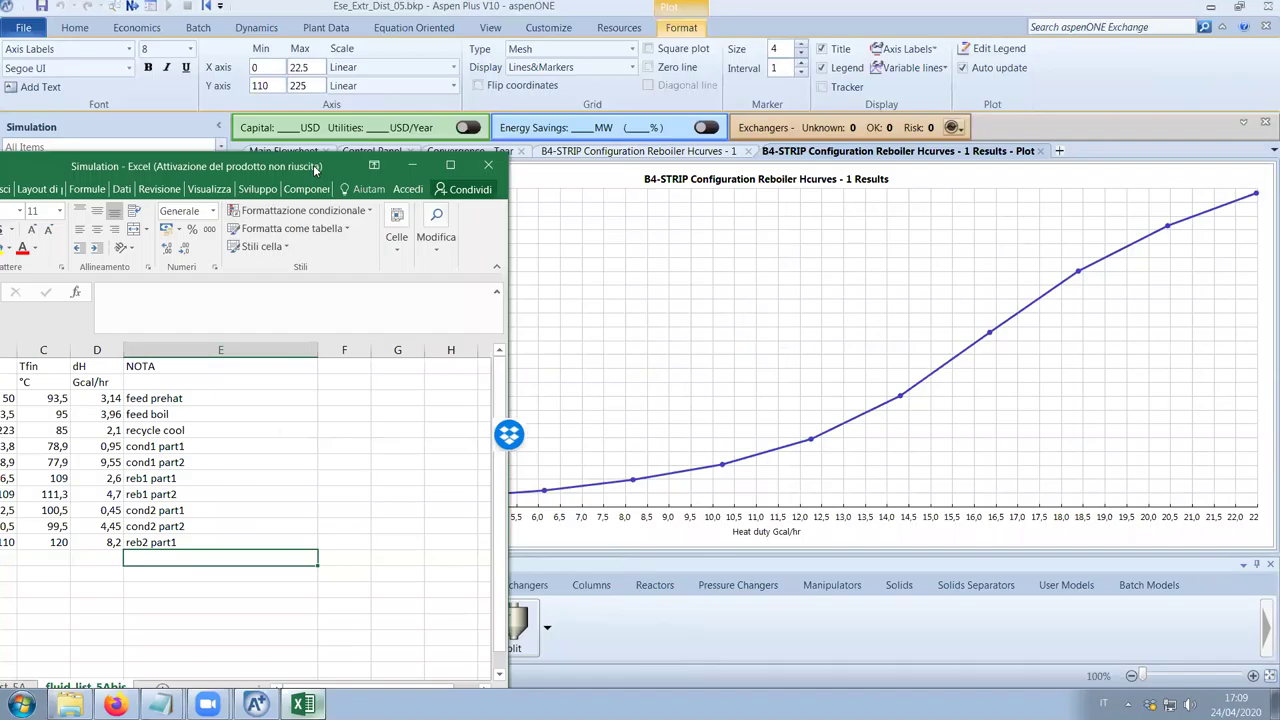
{"action": "left_click_drag", "start_coordinate": [313, 164], "coordinate": [697, 142]}
{"action": "left_click", "coordinate": [427, 535]}
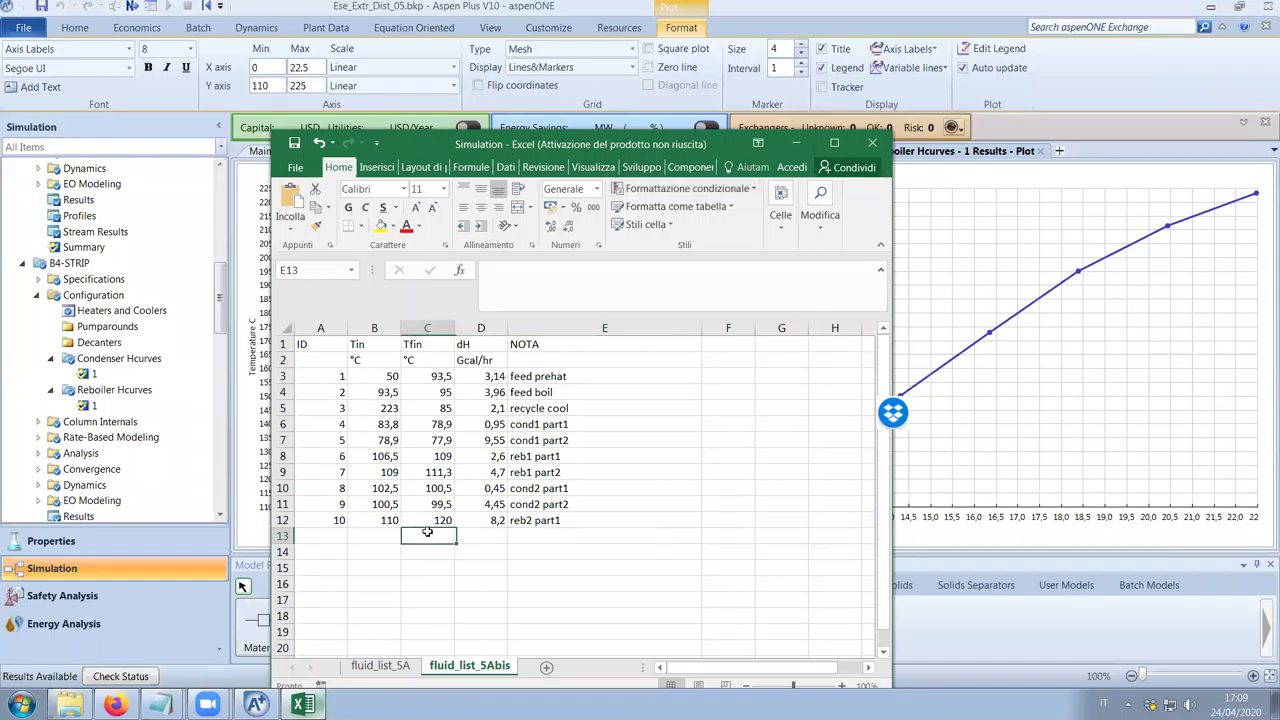
{"action": "type", "text": "150"}
{"action": "key", "text": "Left"}
{"action": "type", "text": "120"}
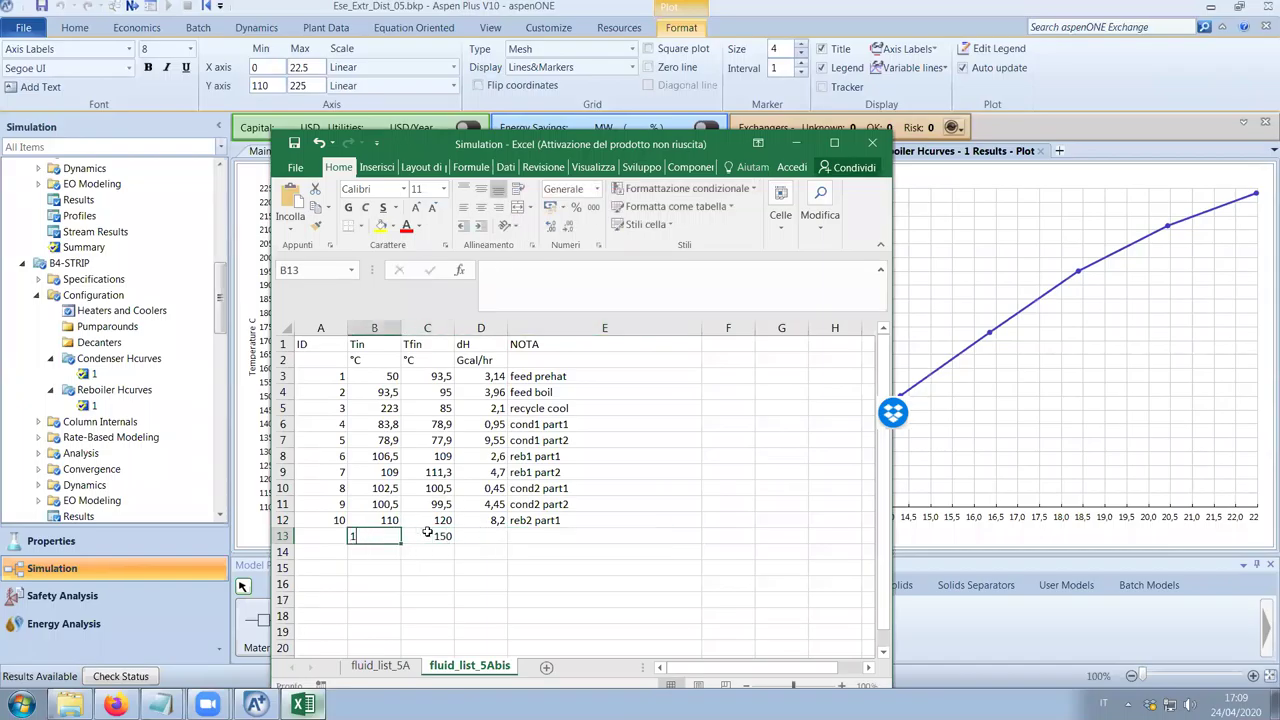
{"action": "key", "text": "Return"}
Give row 13 of the fluid list the ID 11
{"action": "key", "text": "Left"}
{"action": "key", "text": "Up"}
{"action": "type", "text": "11"}
{"action": "key", "text": "Right"}
{"action": "key", "text": "Right"}
{"action": "key", "text": "Right"}
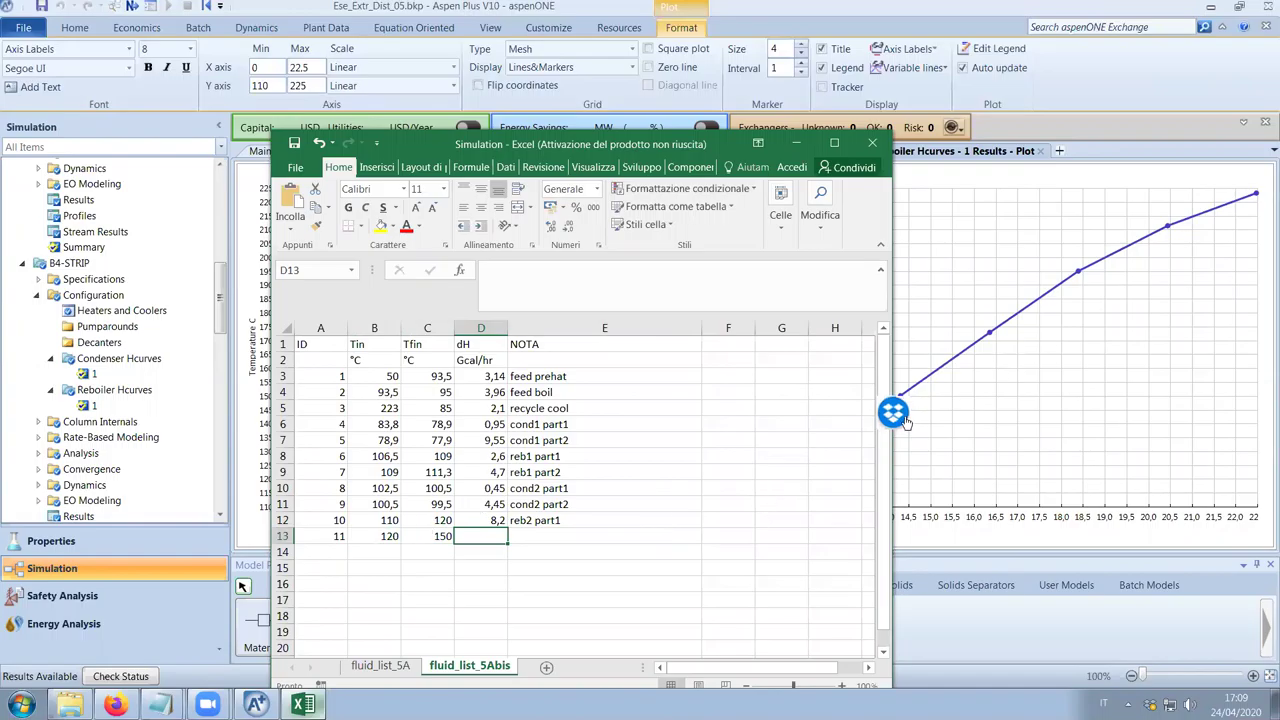
Reading off the uncovered reboiler curve, complete row 13 with the dH formula =14,3-8,2 and the note "reb2 part2"
{"action": "left_click_drag", "start_coordinate": [692, 142], "coordinate": [709, 188]}
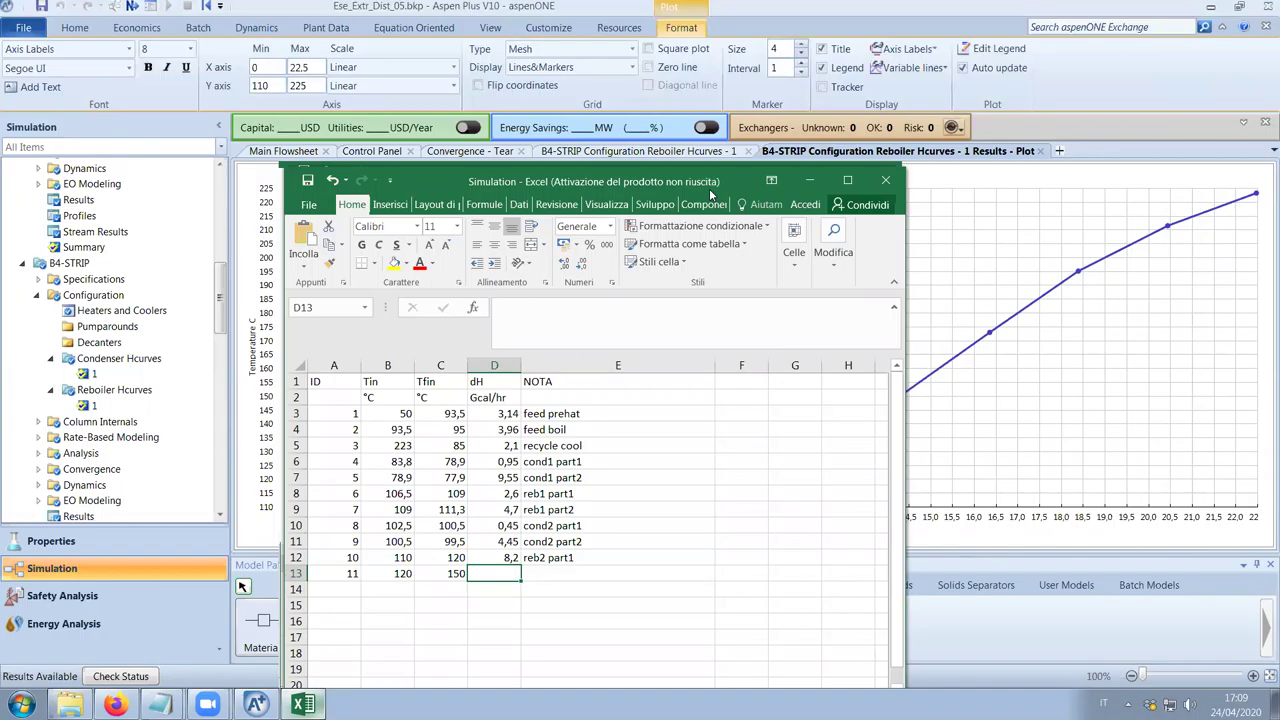
{"action": "left_click_drag", "start_coordinate": [709, 188], "coordinate": [635, 191]}
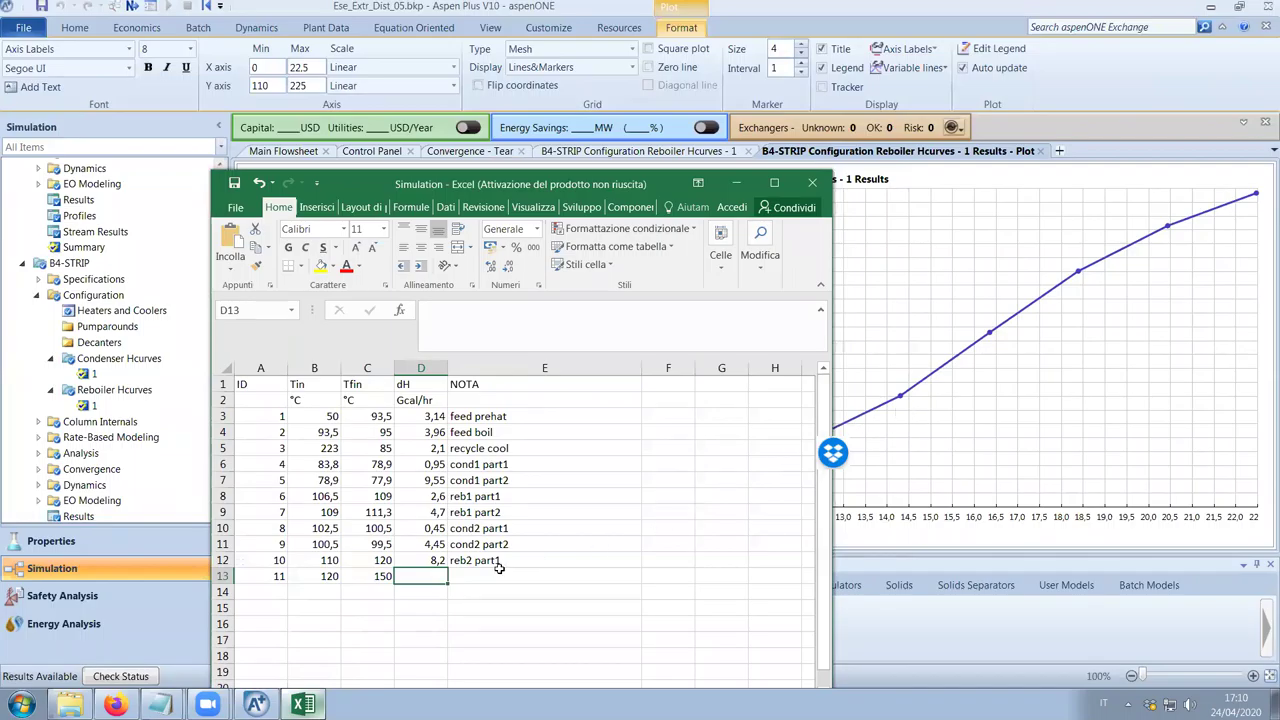
{"action": "type", "text": "=14,3-8,2"}
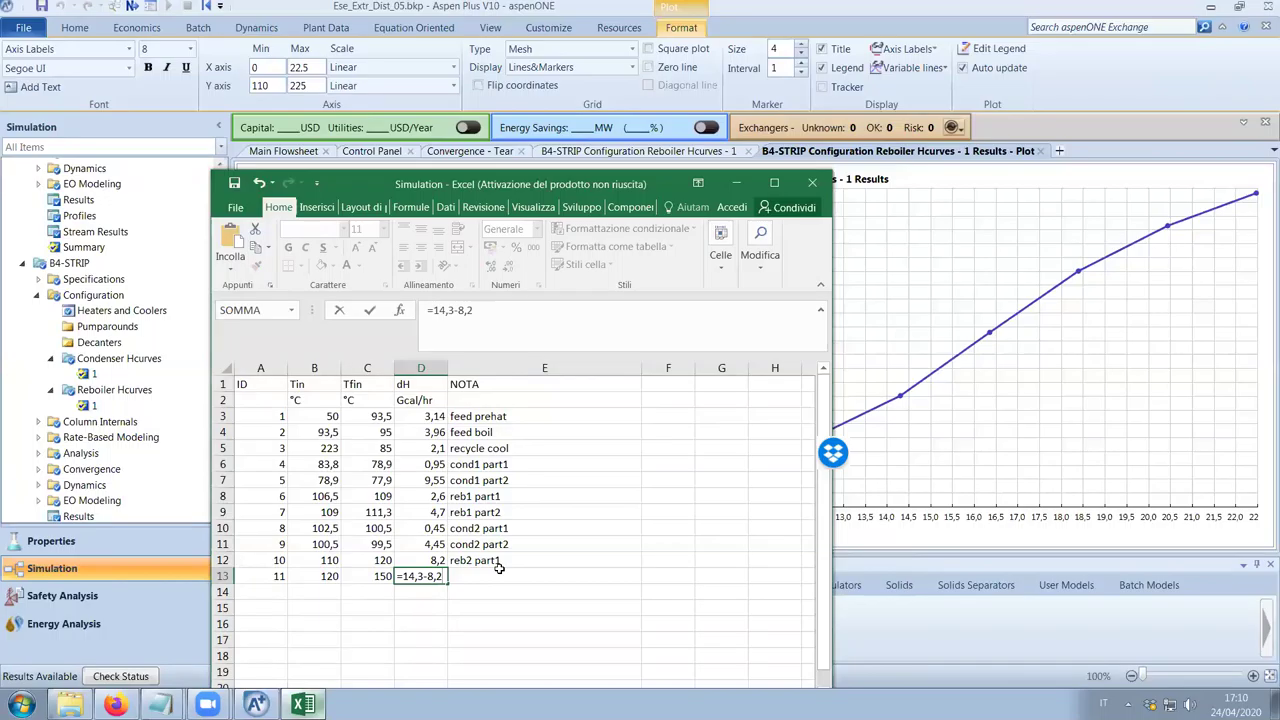
{"action": "left_click", "coordinate": [500, 573]}
{"action": "type", "text": "reb"}
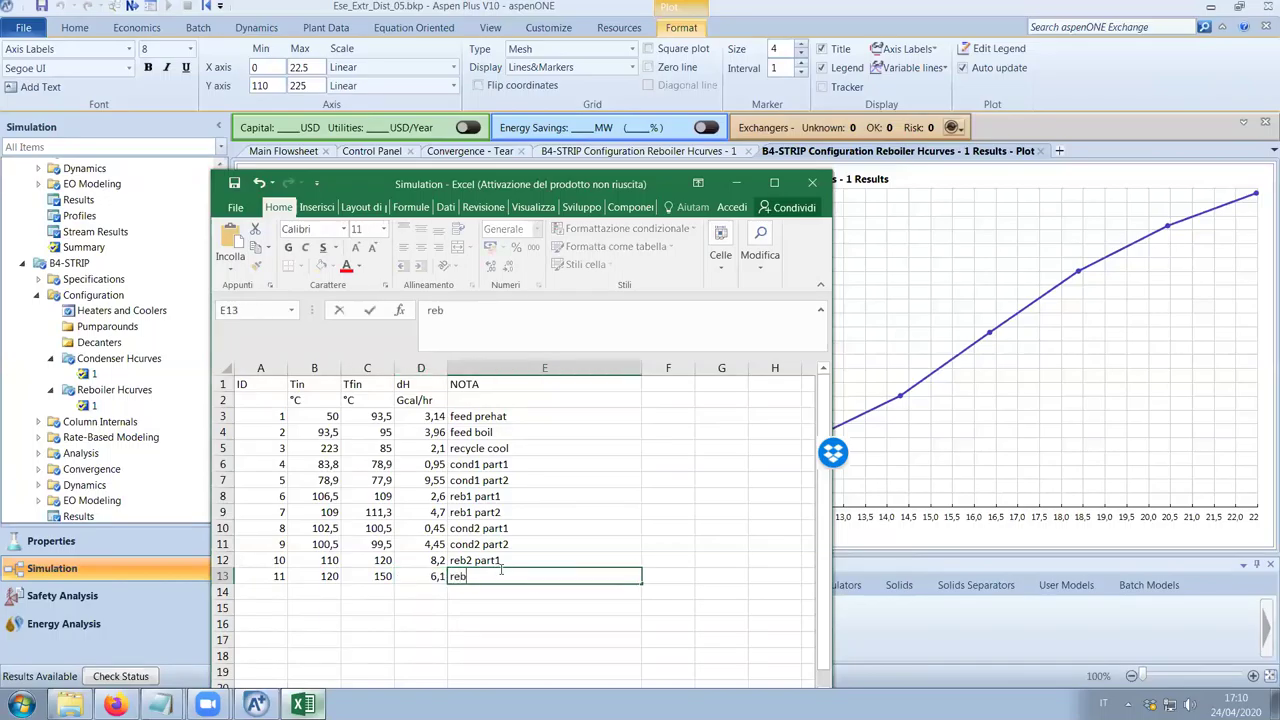
{"action": "type", "text": "2 part2"}
{"action": "key", "text": "Return"}
Start row 14 with the ID 12, a Tin of 150 and a Tfin of 225
{"action": "key", "text": "Left"}
{"action": "key", "text": "Left"}
{"action": "key", "text": "Left"}
{"action": "type", "text": "12"}
{"action": "key", "text": "Tab"}
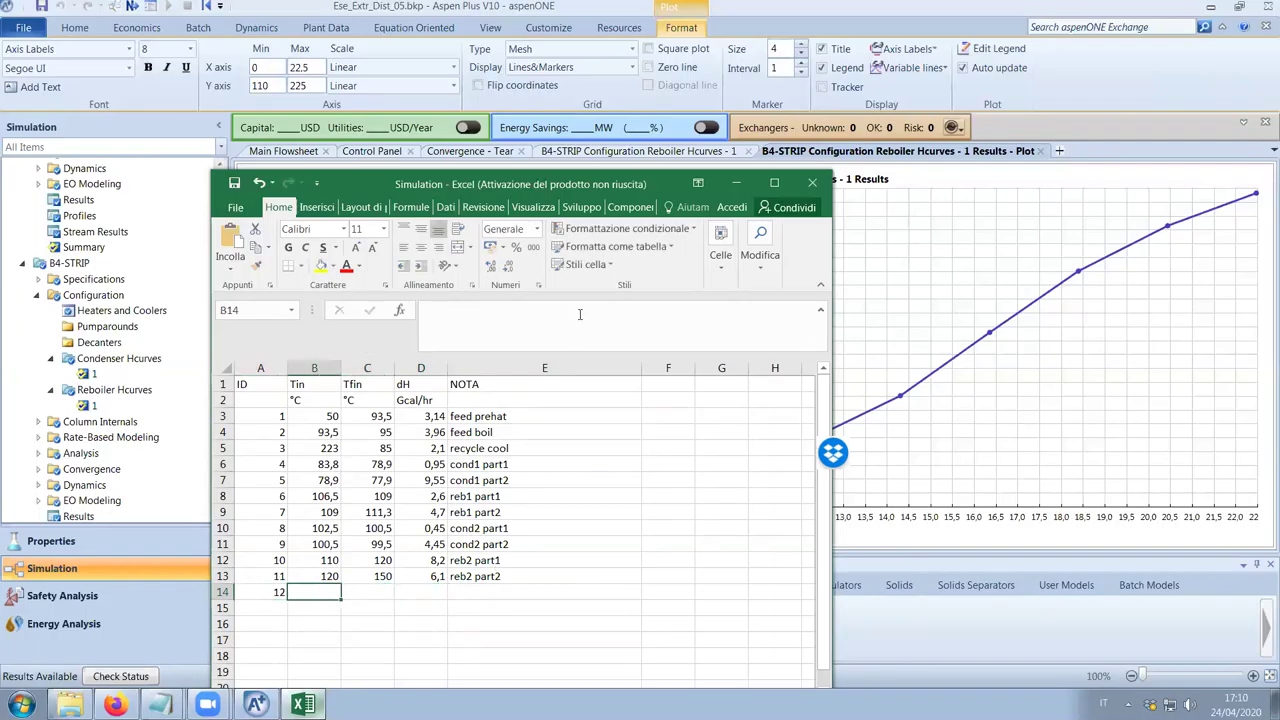
{"action": "left_click_drag", "start_coordinate": [583, 184], "coordinate": [616, 202]}
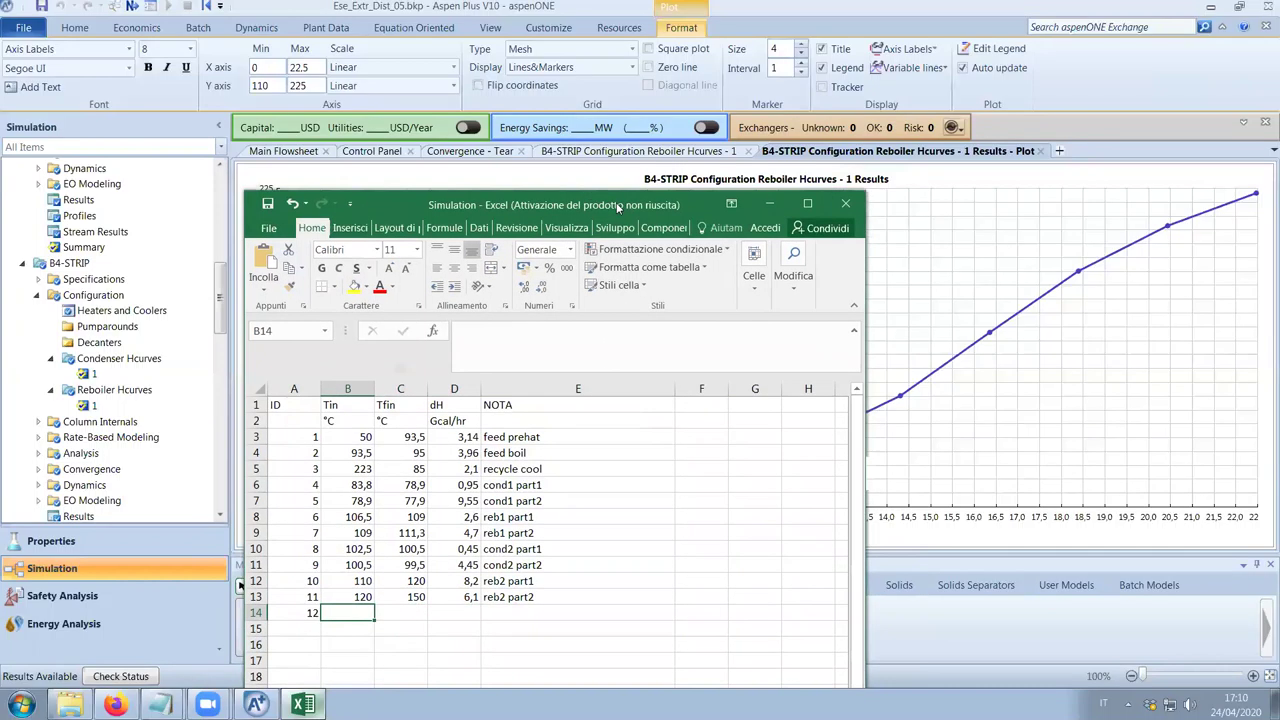
{"action": "type", "text": "225"}
{"action": "key", "text": "BackSpace"}
{"action": "key", "text": "BackSpace"}
{"action": "key", "text": "BackSpace"}
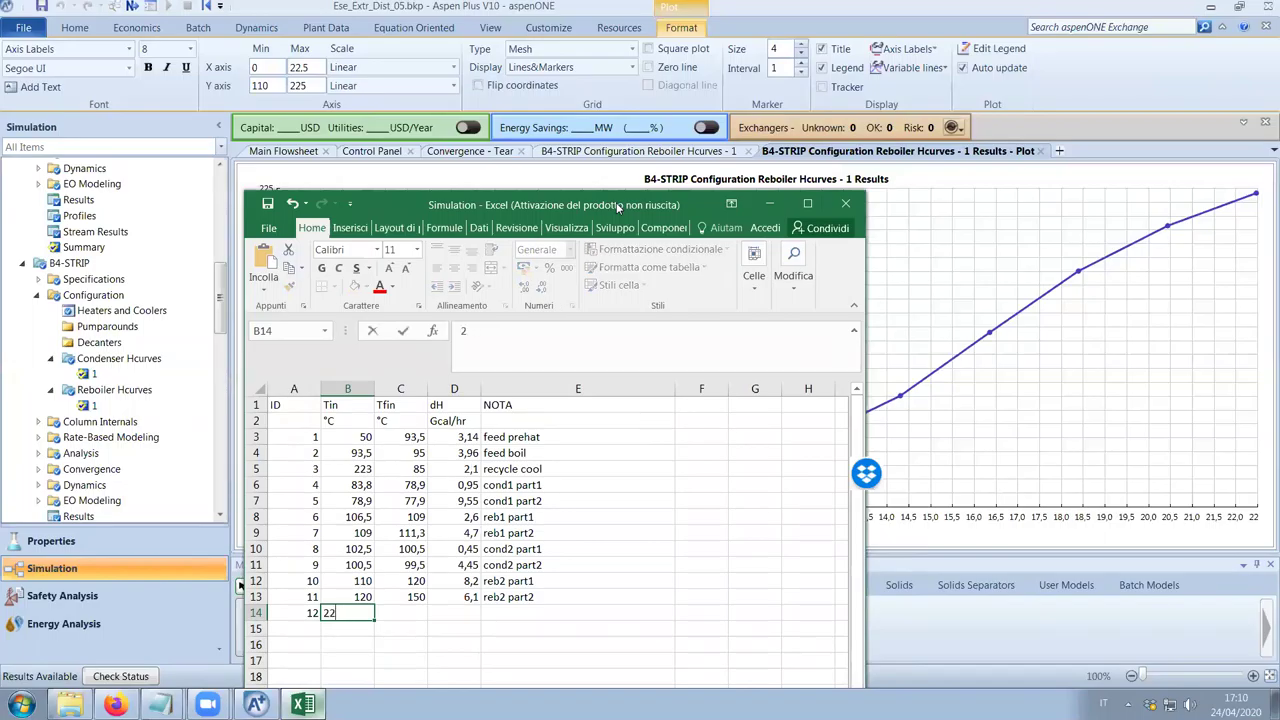
{"action": "type", "text": "150"}
{"action": "key", "text": "Tab"}
{"action": "type", "text": "225"}
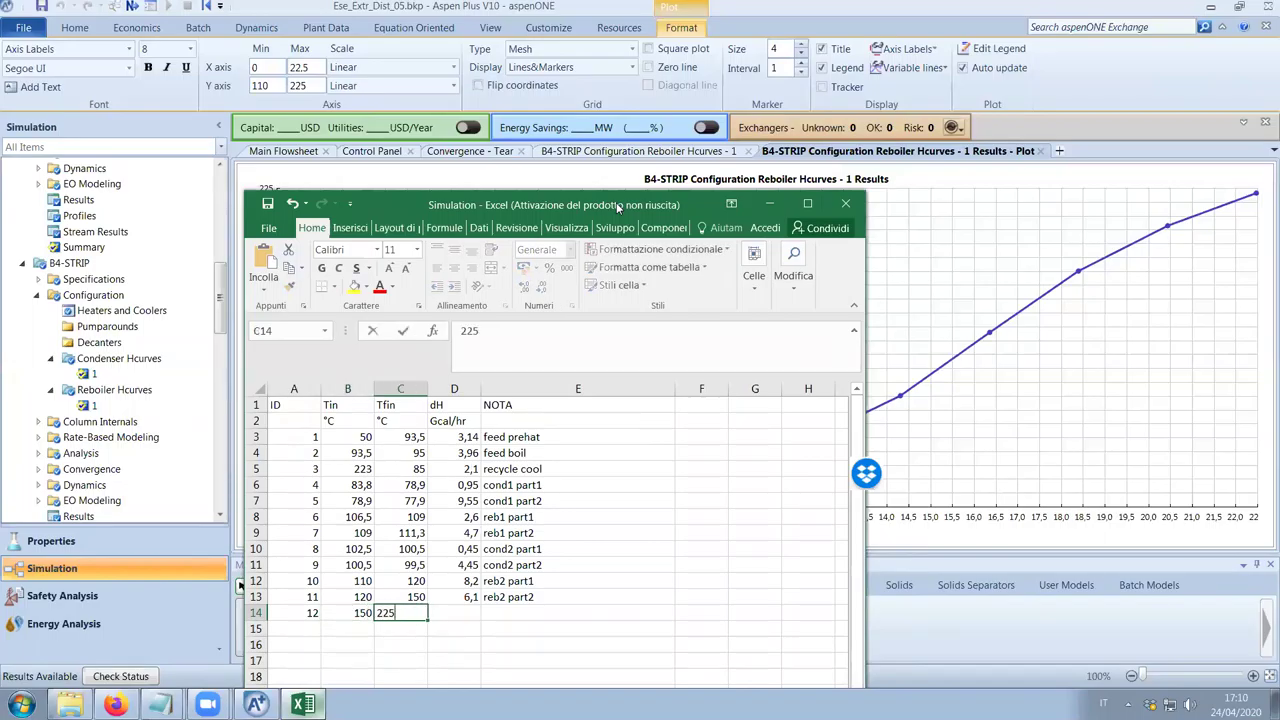
{"action": "key", "text": "Tab"}
Uncover more of the reboiler curve and complete row 14 with the dH formula =22-14,3 and the note "reb2 part3"
{"action": "left_click_drag", "start_coordinate": [691, 208], "coordinate": [709, 214]}
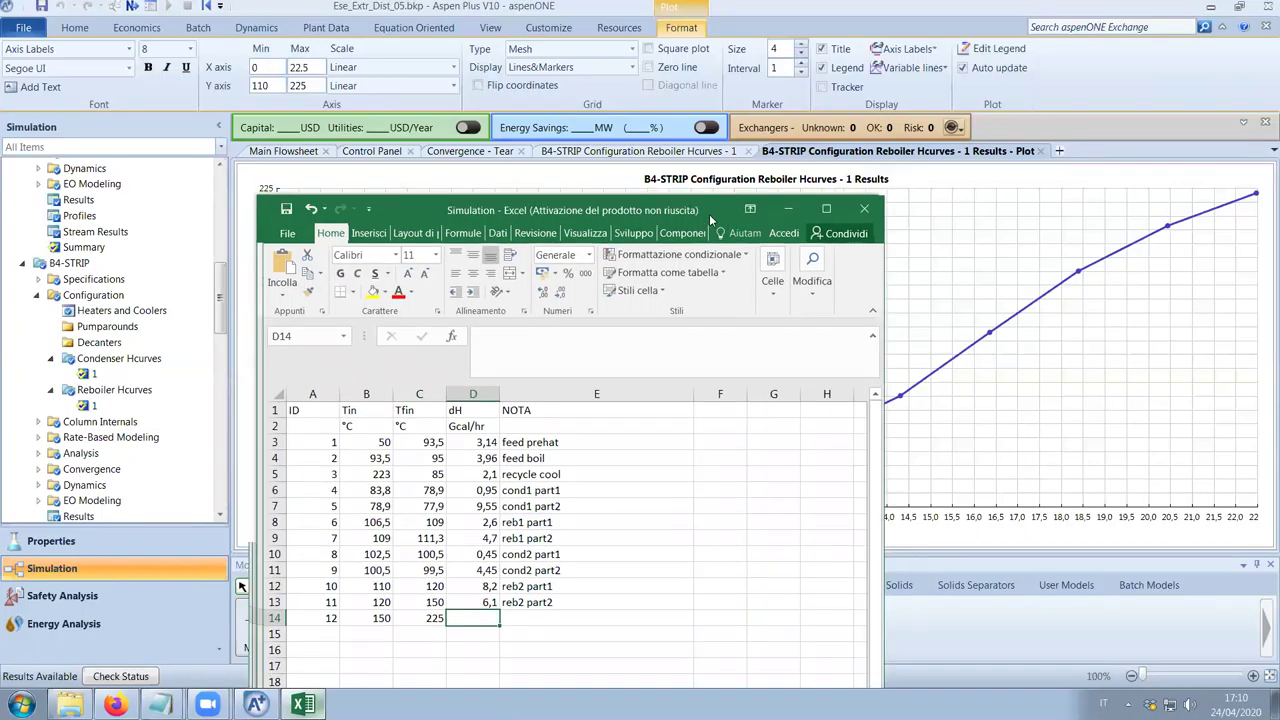
{"action": "left_click_drag", "start_coordinate": [709, 214], "coordinate": [616, 181]}
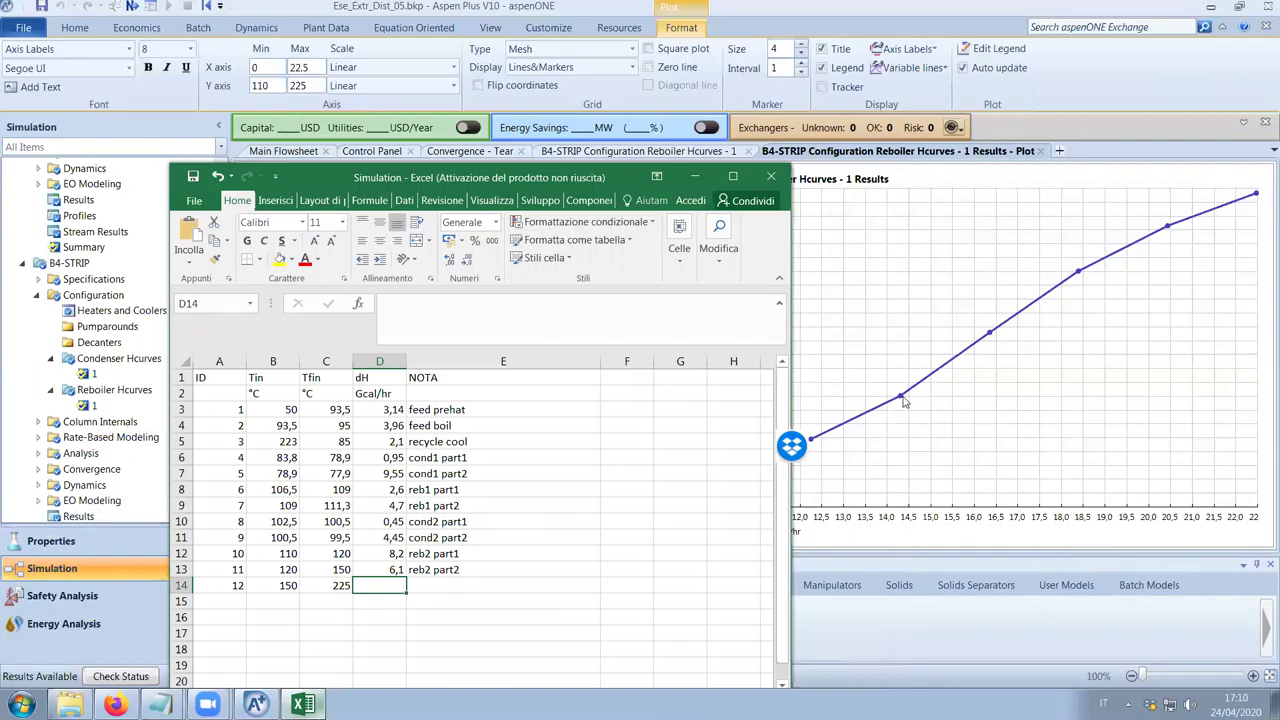
{"action": "type", "text": "=22-14,3"}
{"action": "key", "text": "Tab"}
{"action": "type", "text": "reb2 part"}
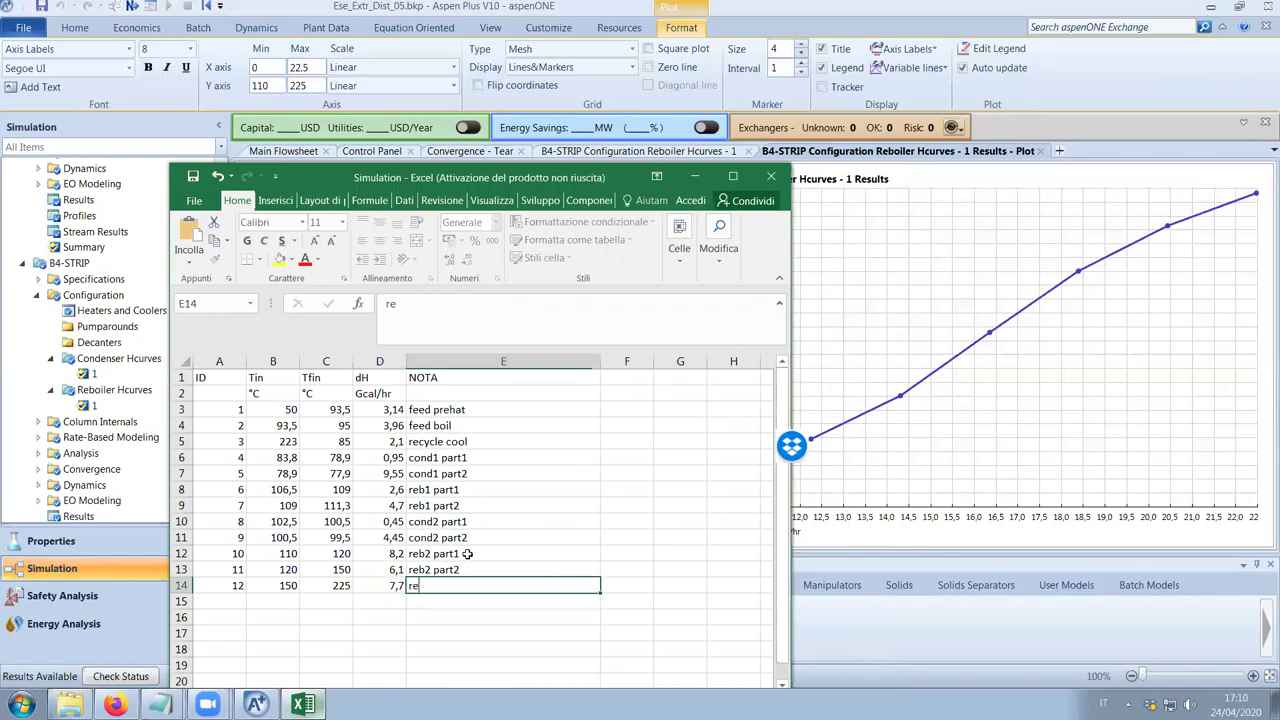
{"action": "type", "text": "3"}
{"action": "key", "text": "Return"}
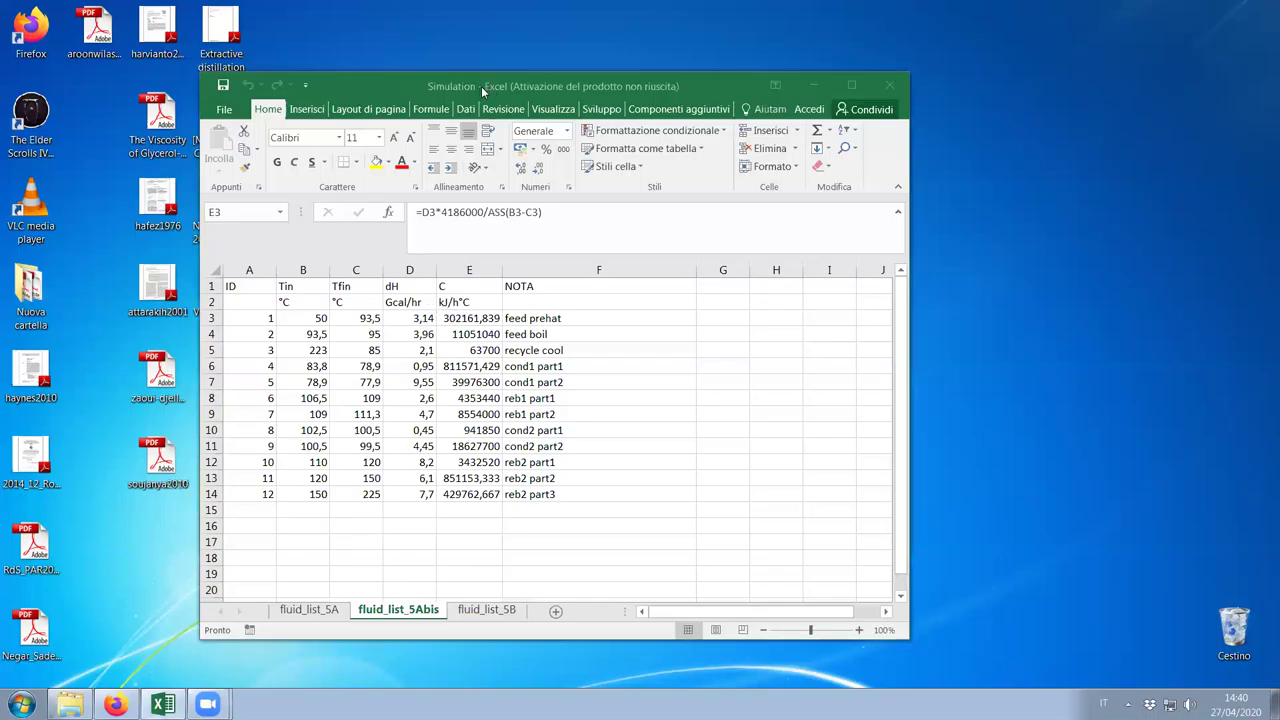
Move the Excel window aside on the desktop and pause the Dropbox synchronization
{"action": "left_click_drag", "start_coordinate": [481, 86], "coordinate": [702, 66]}
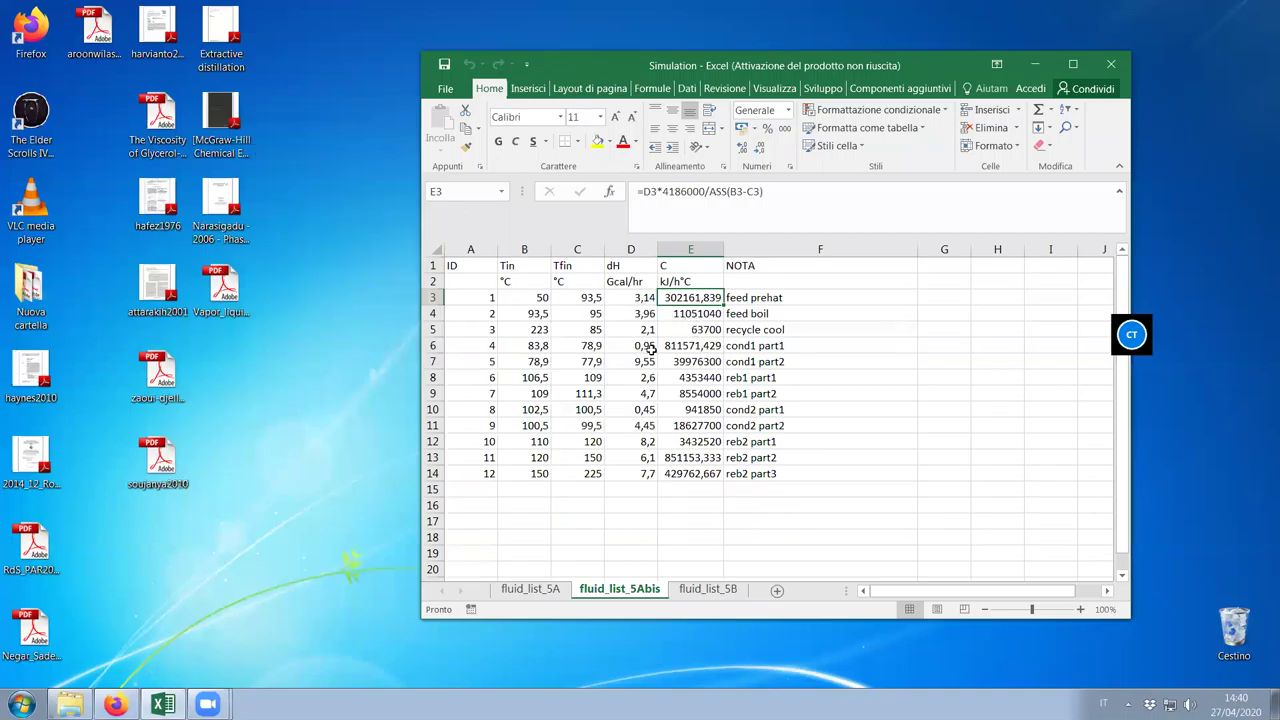
{"action": "left_click", "coordinate": [1104, 704]}
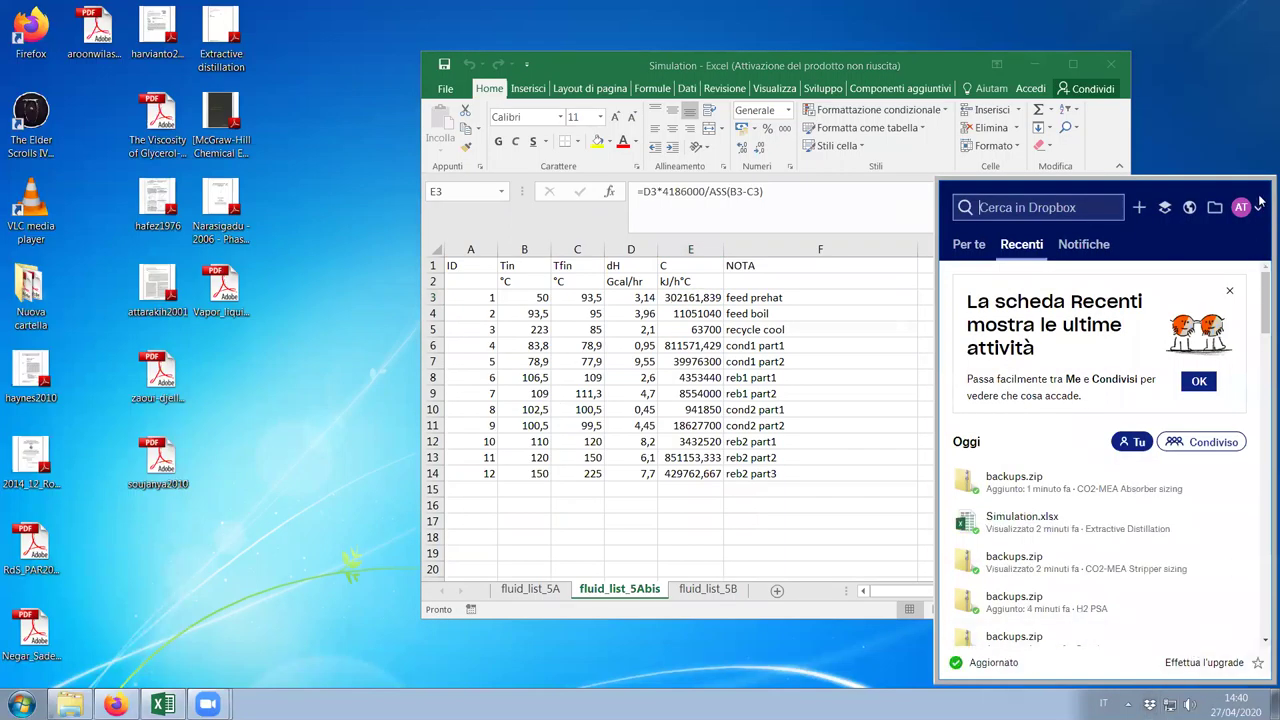
{"action": "left_click", "coordinate": [1259, 208]}
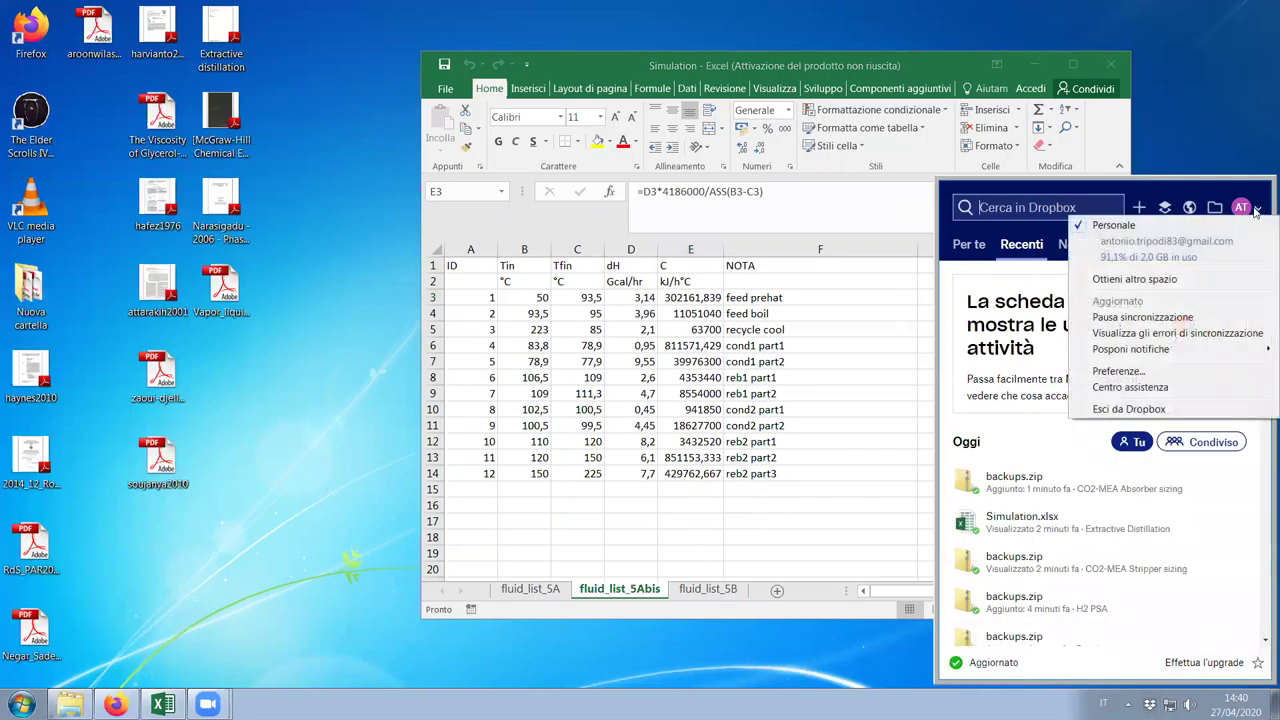
{"action": "left_click", "coordinate": [1140, 318]}
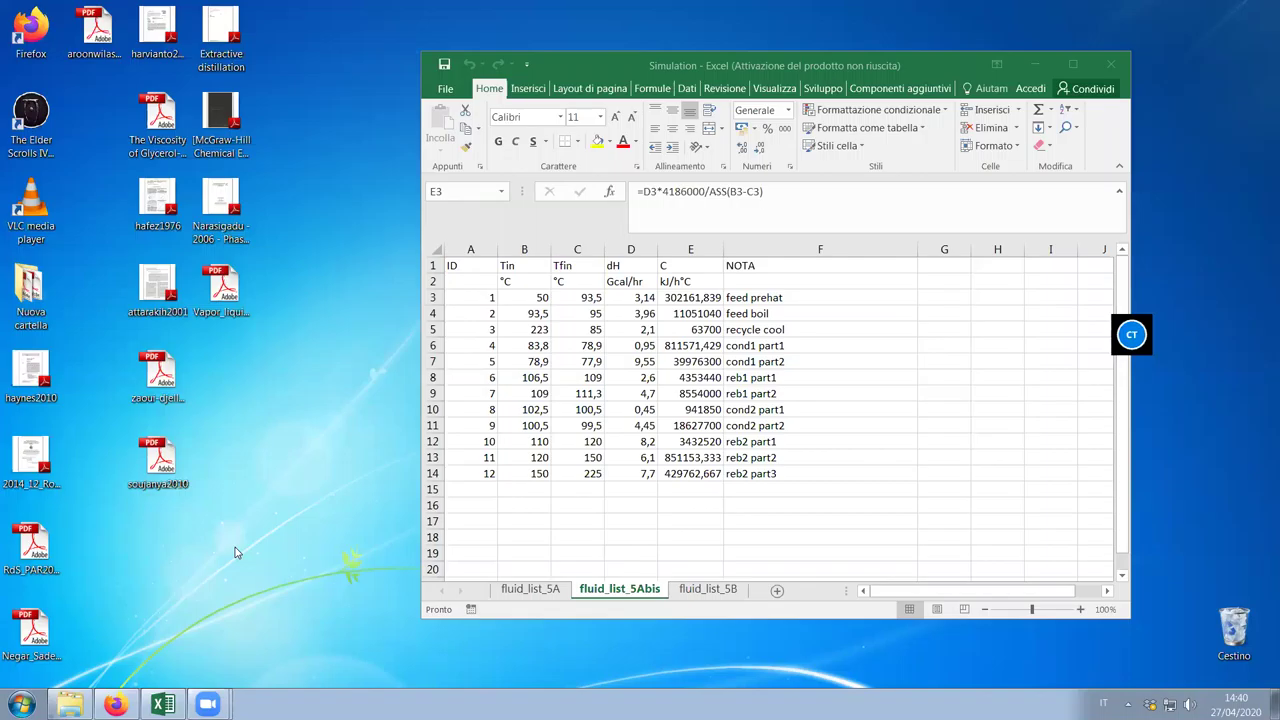
Launch Aspen Energy Analyzer V10 from the Aspen HYSYS program group
{"action": "left_click", "coordinate": [22, 704]}
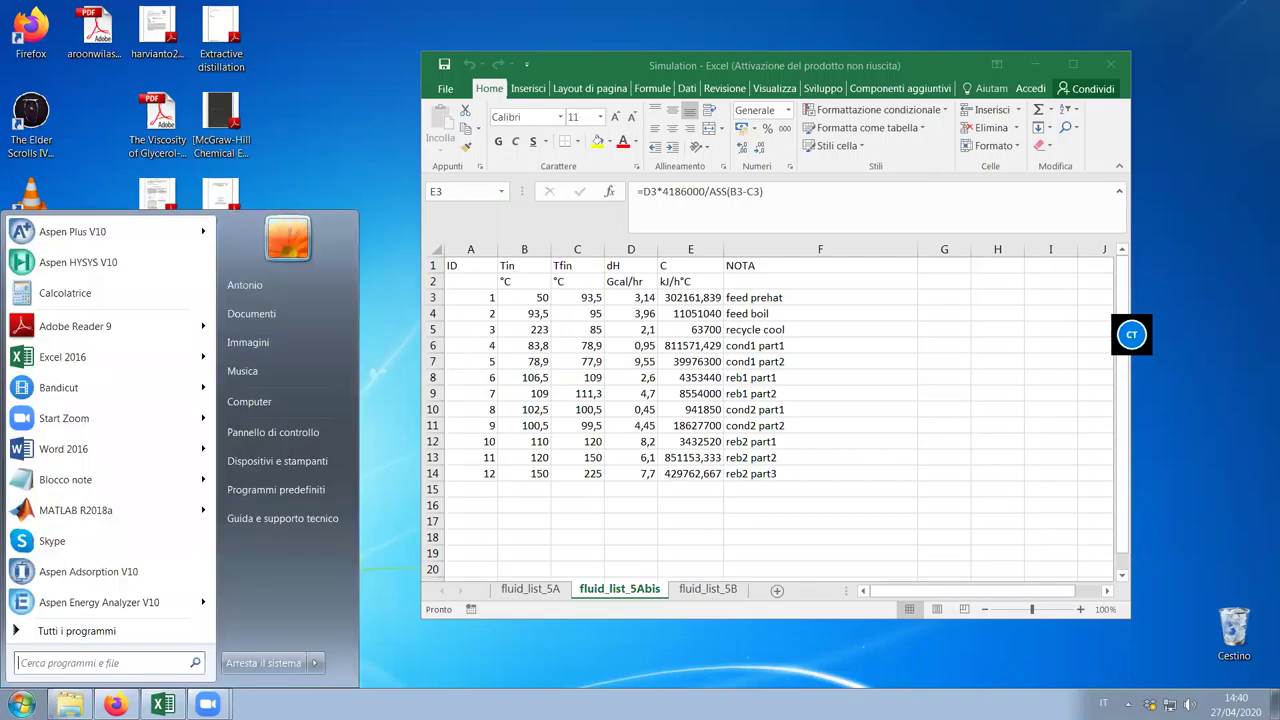
{"action": "left_click", "coordinate": [72, 631]}
{"action": "scroll", "coordinate": [140, 498], "scroll_direction": "down", "scroll_amount": 5}
{"action": "scroll", "coordinate": [140, 498], "scroll_direction": "down", "scroll_amount": 1}
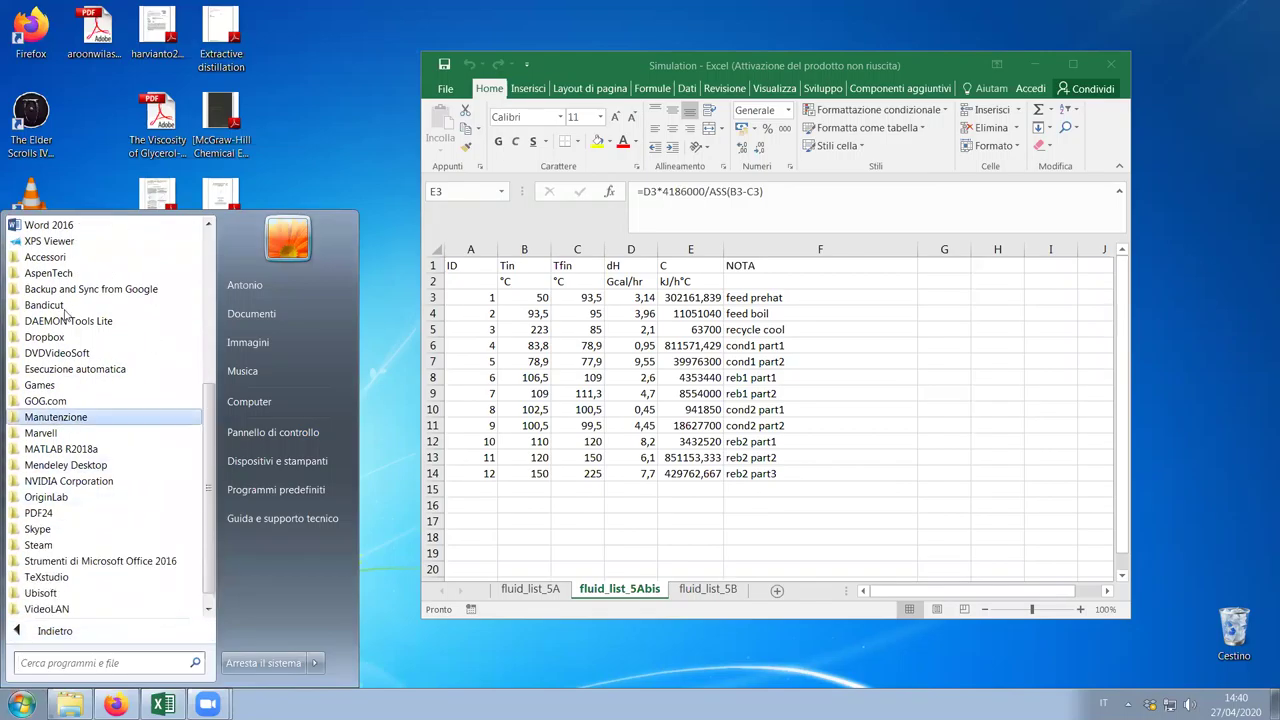
{"action": "left_click", "coordinate": [54, 273]}
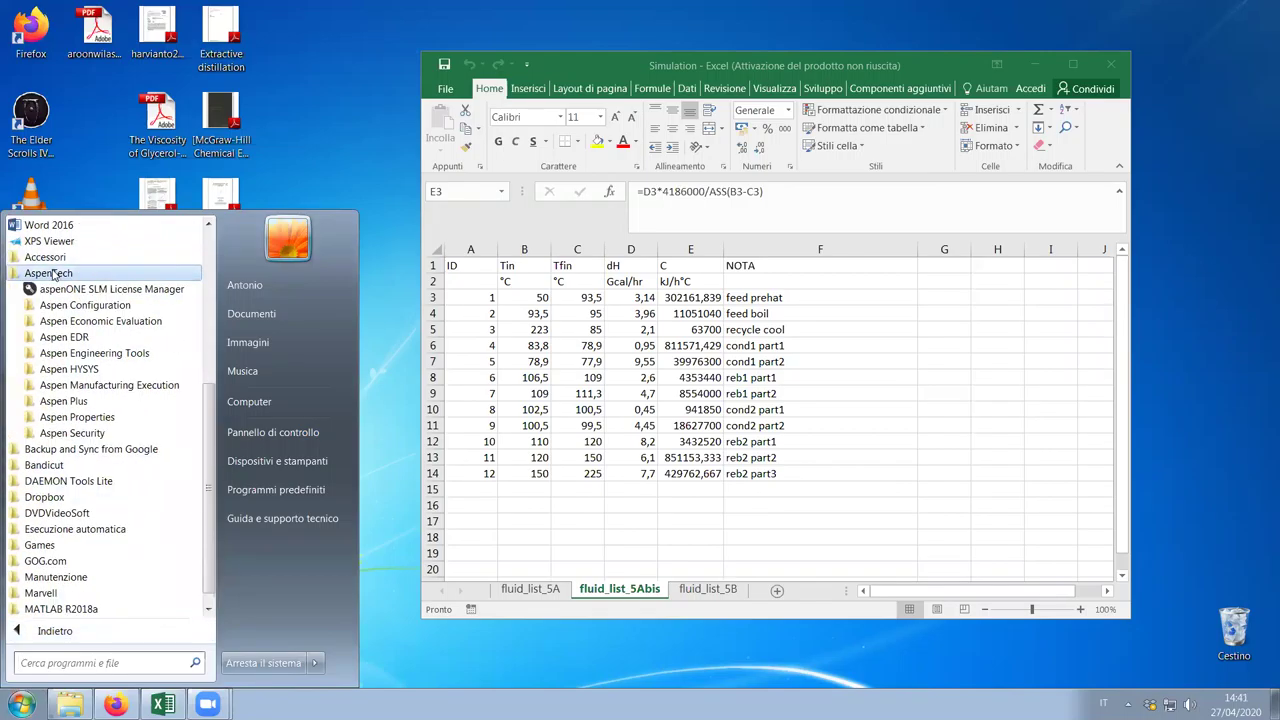
{"action": "left_click", "coordinate": [66, 370]}
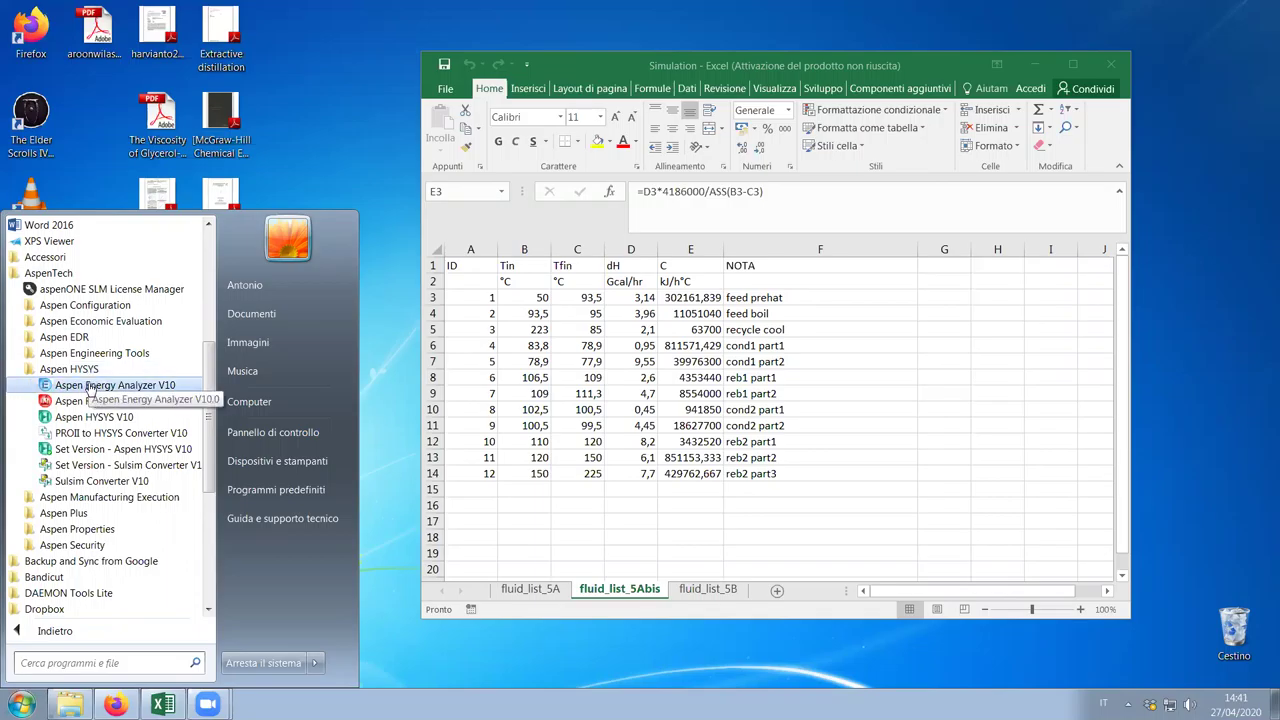
{"action": "left_click", "coordinate": [88, 384]}
{"action": "left_click", "coordinate": [971, 226]}
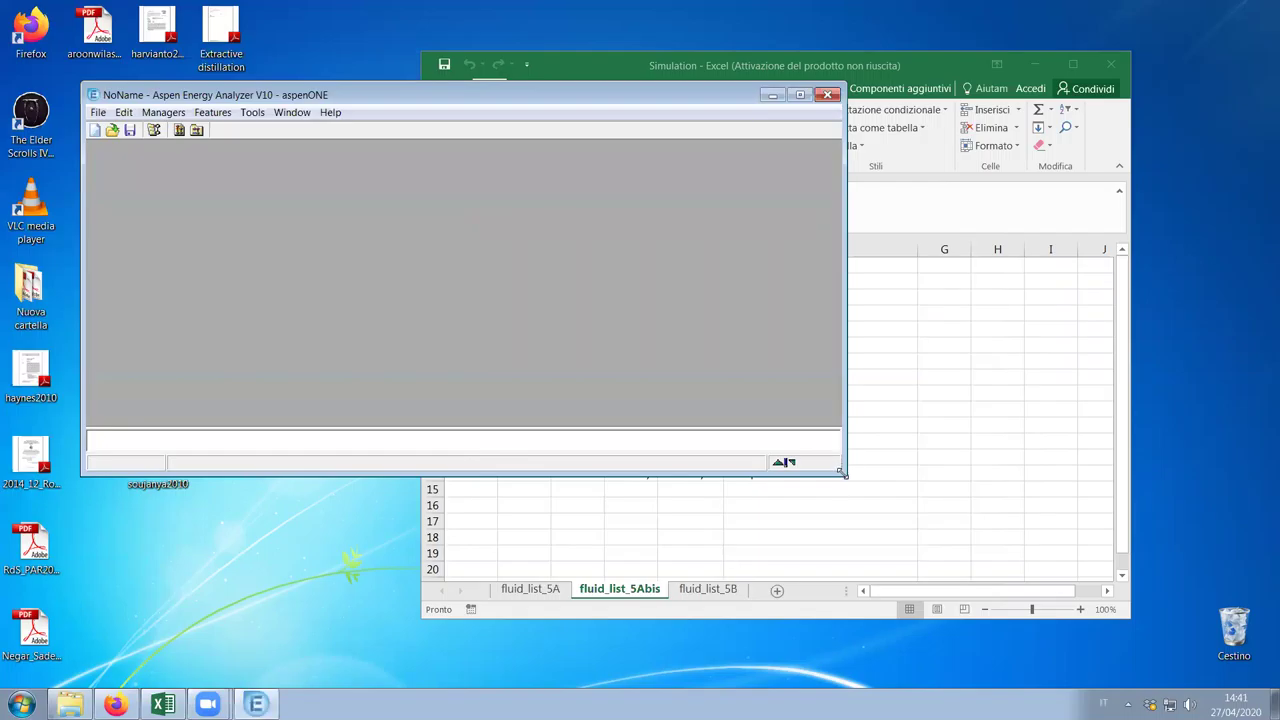
Resize the Aspen Energy Analyzer window and place the Excel fluid list beside it
{"action": "left_click_drag", "start_coordinate": [841, 472], "coordinate": [697, 611]}
{"action": "left_click", "coordinate": [817, 72]}
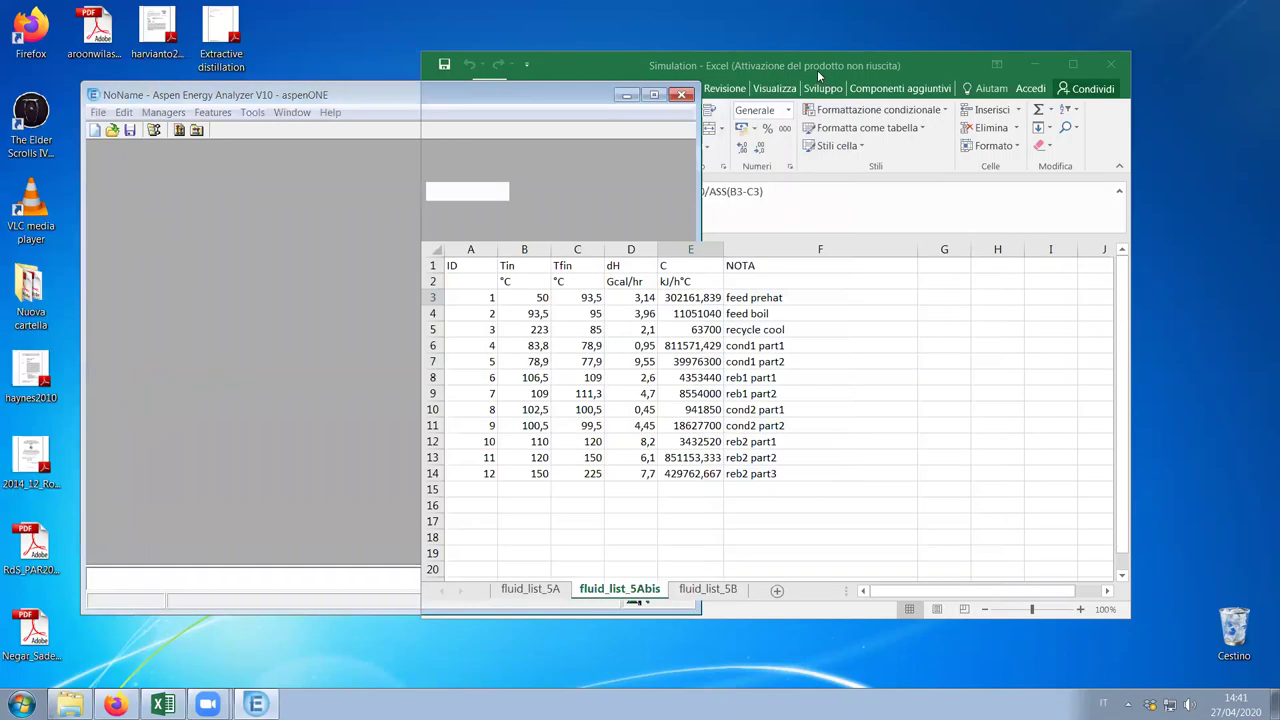
{"action": "left_click_drag", "start_coordinate": [817, 70], "coordinate": [1109, 56]}
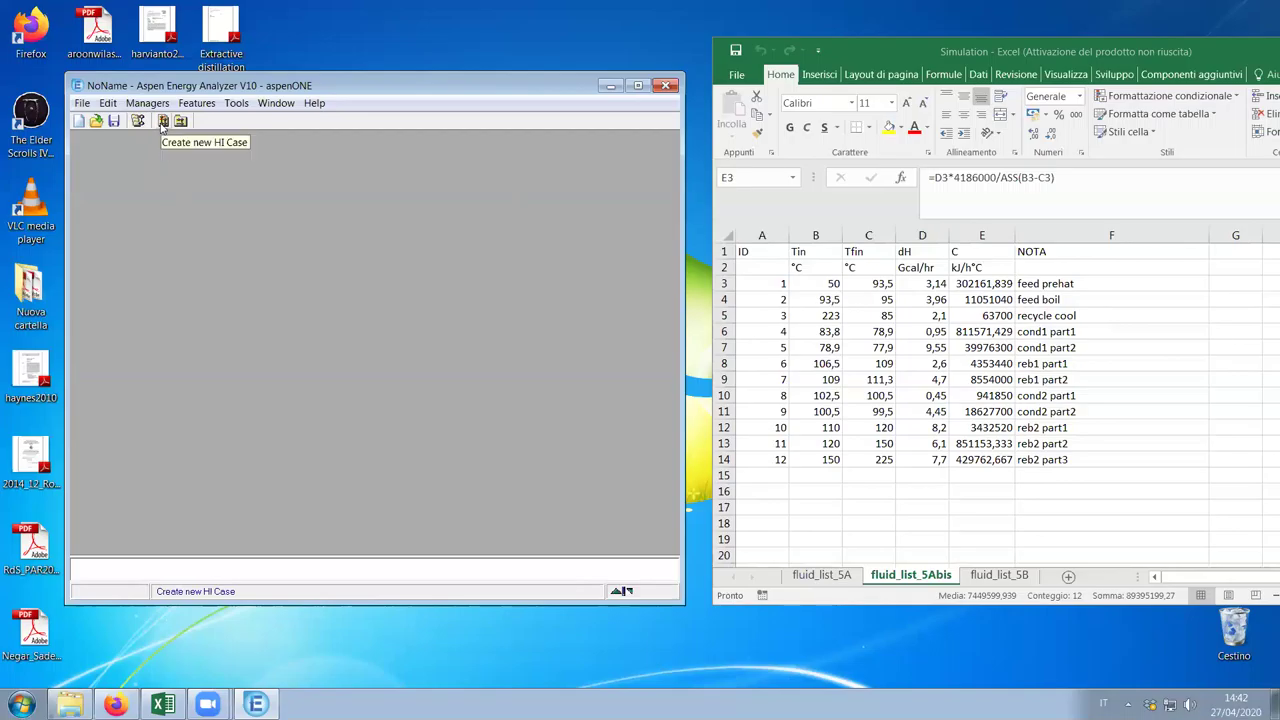
Create a new HI Case in Aspen Energy Analyzer
{"action": "left_click", "coordinate": [82, 104]}
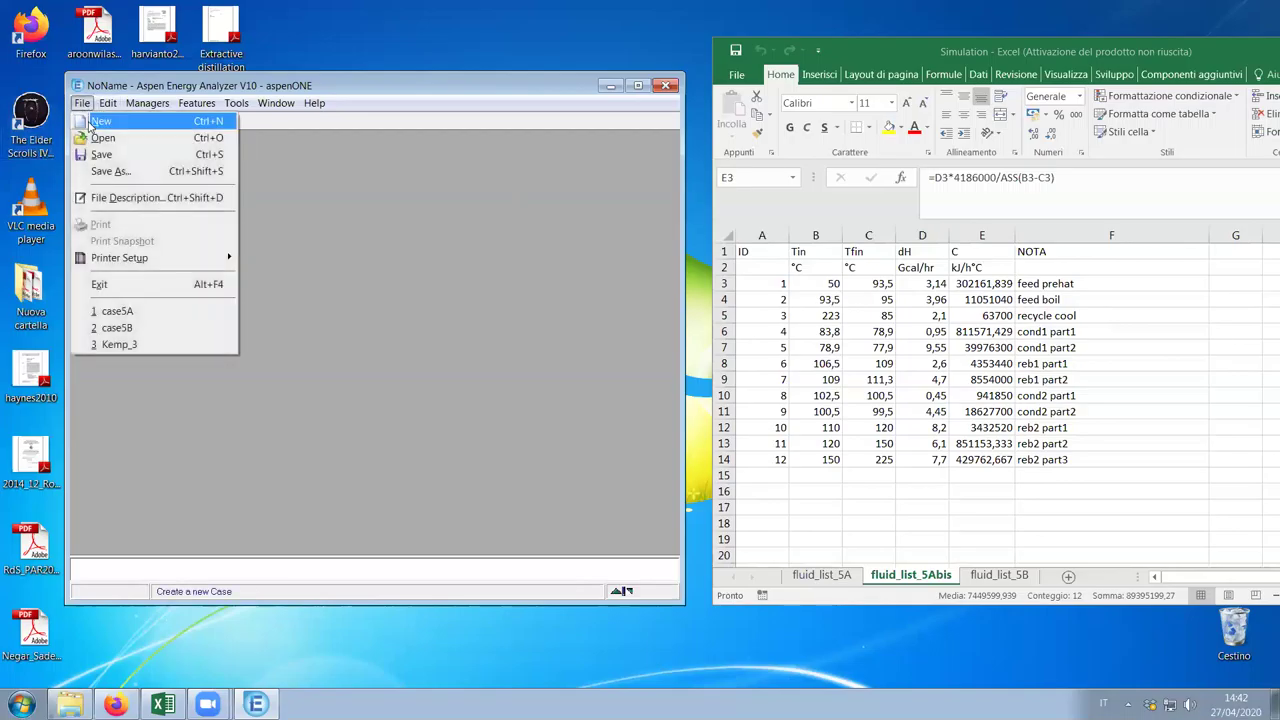
{"action": "left_click", "coordinate": [95, 132]}
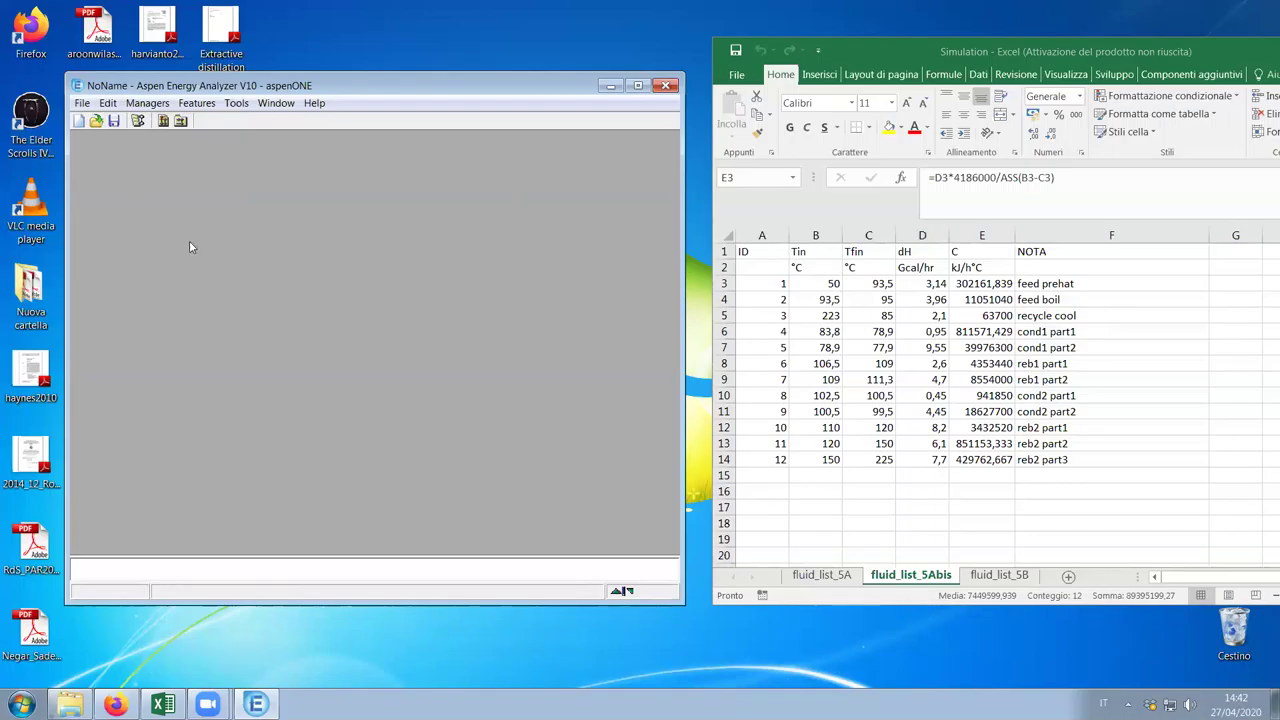
{"action": "left_click", "coordinate": [82, 122]}
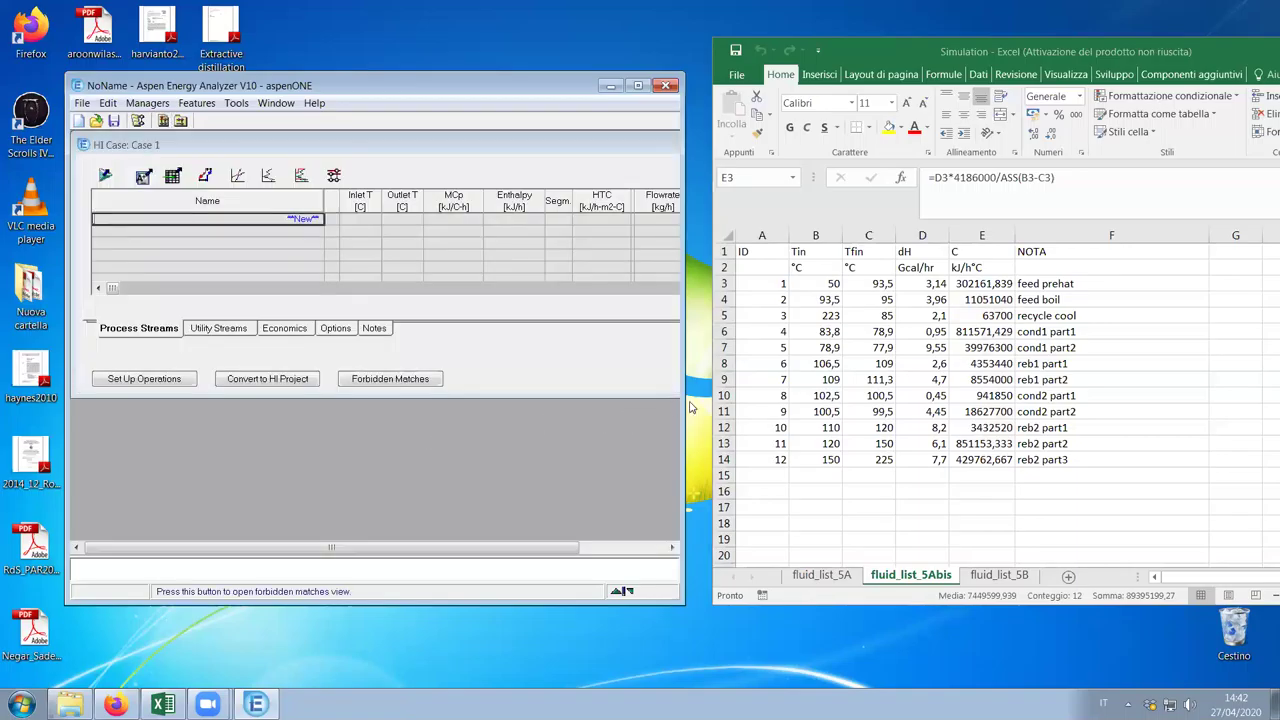
Enlarge the HI Case and program windows so the whole process streams table shows next to the Excel fluid list
{"action": "left_click_drag", "start_coordinate": [680, 404], "coordinate": [694, 404]}
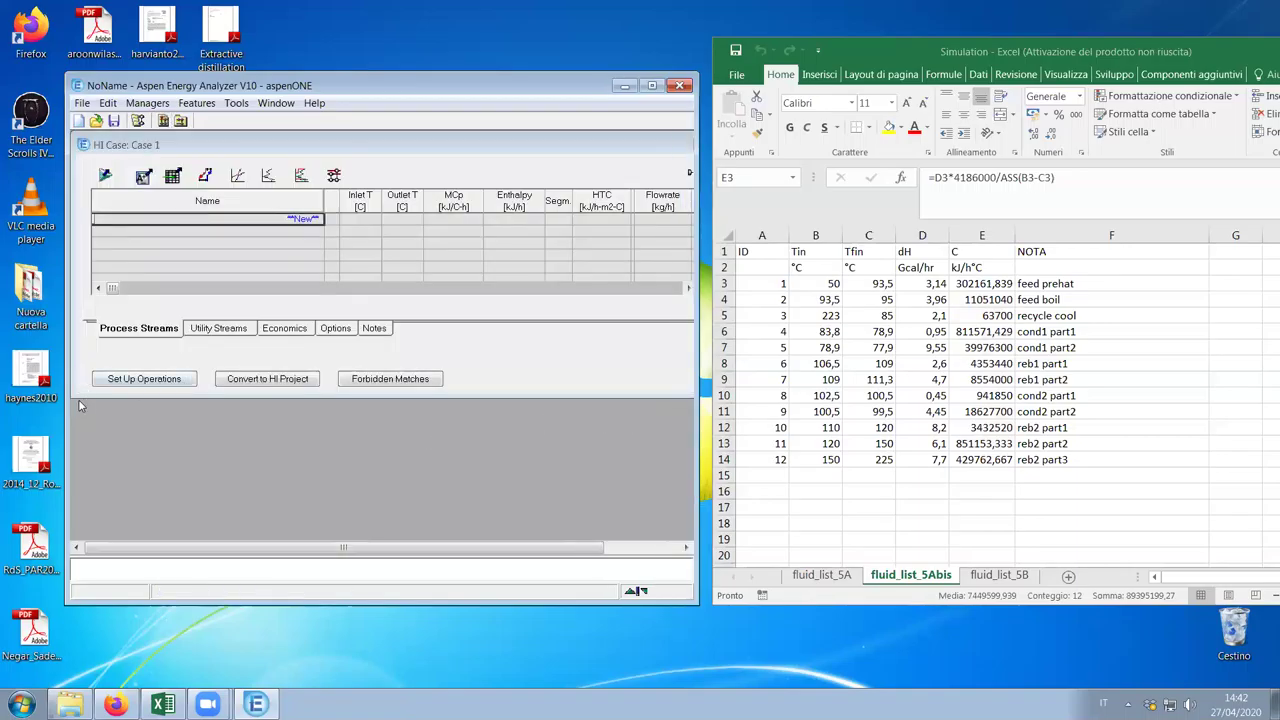
{"action": "left_click_drag", "start_coordinate": [70, 397], "coordinate": [70, 477]}
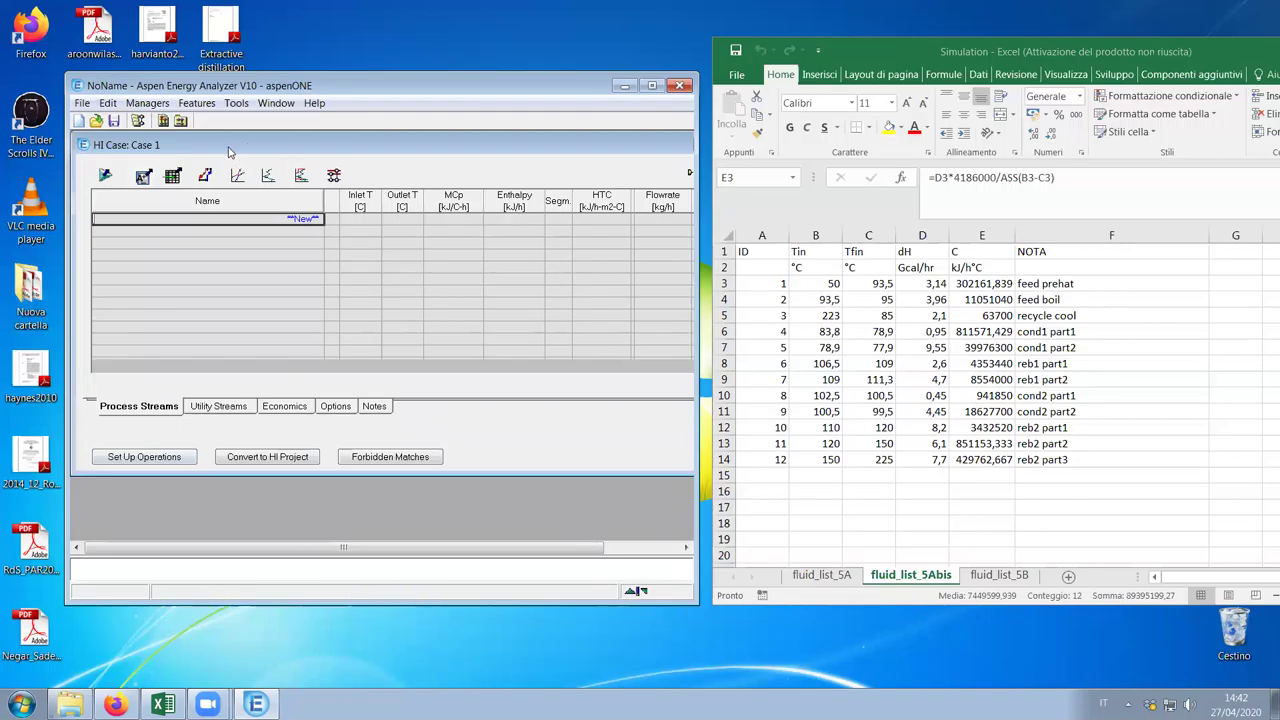
{"action": "left_click_drag", "start_coordinate": [228, 150], "coordinate": [234, 156]}
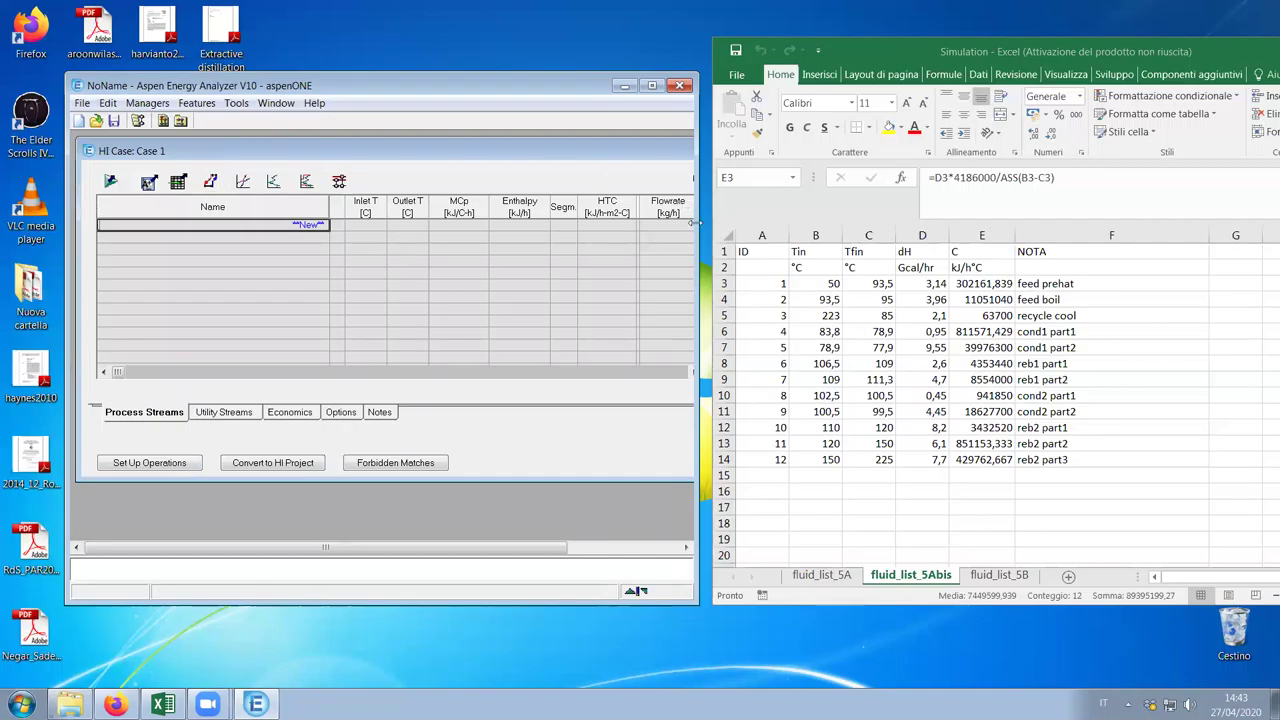
{"action": "left_click_drag", "start_coordinate": [693, 222], "coordinate": [786, 222]}
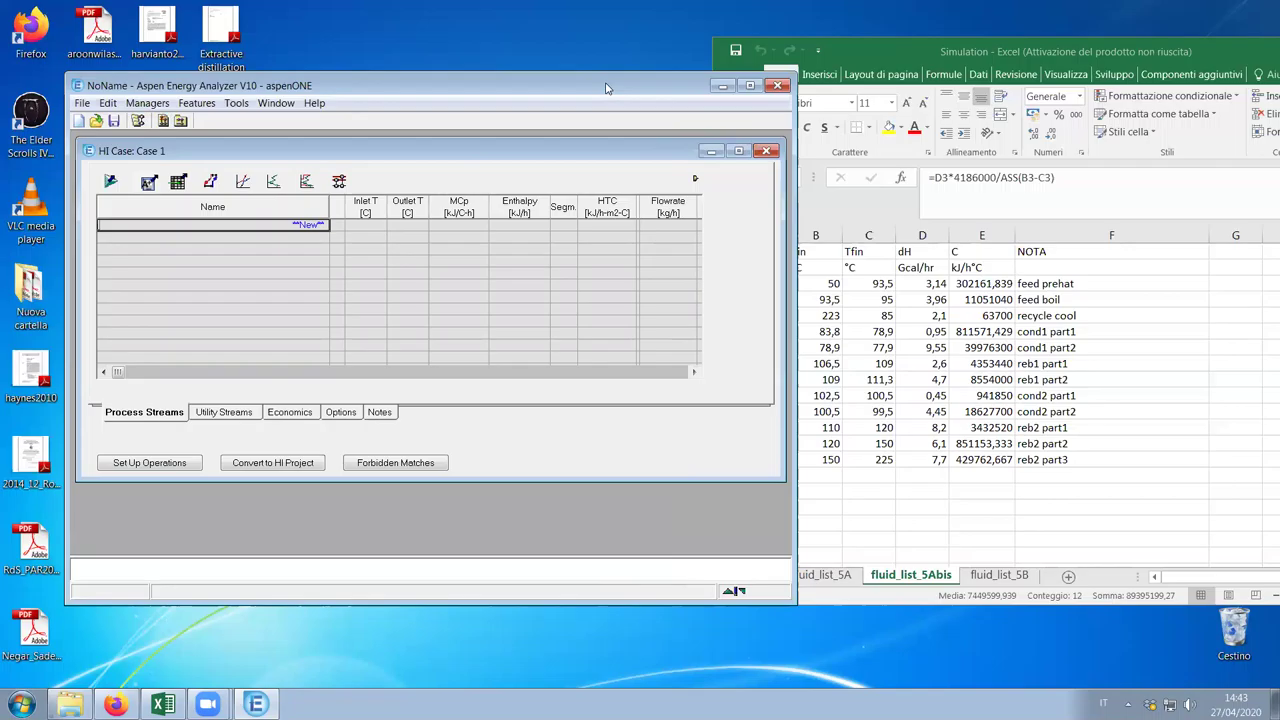
{"action": "left_click_drag", "start_coordinate": [605, 88], "coordinate": [546, 87]}
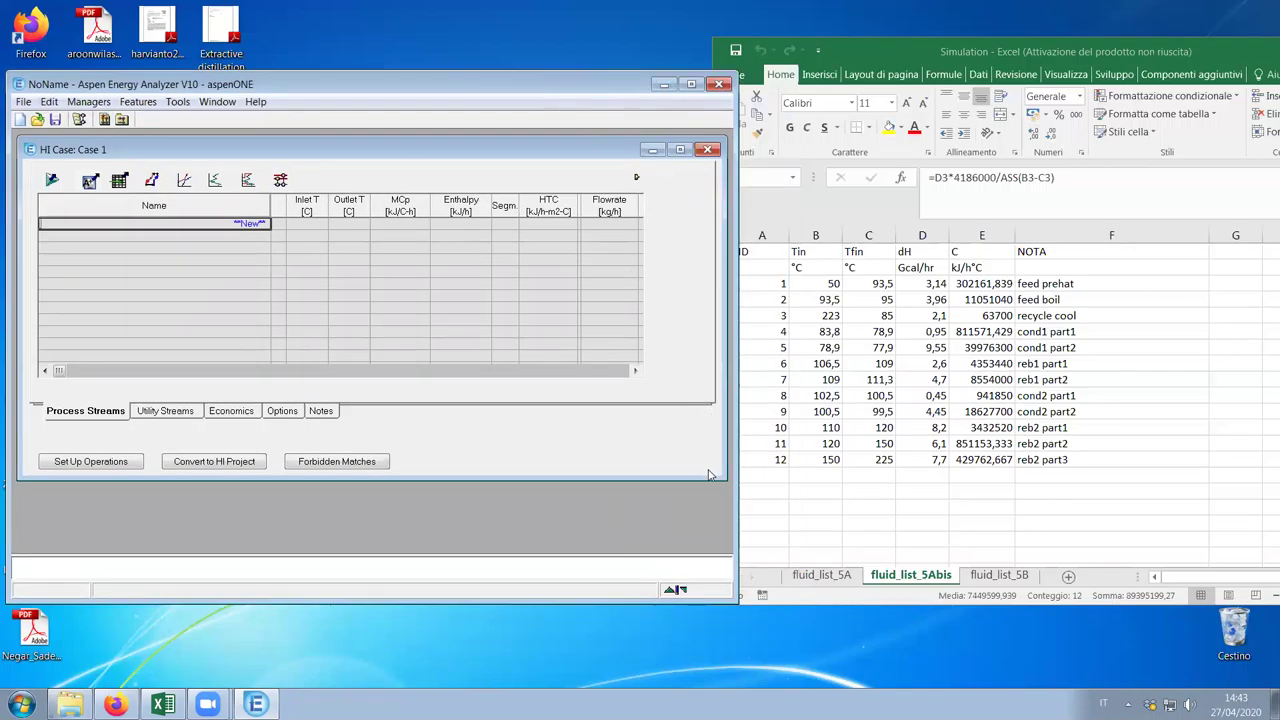
{"action": "left_click_drag", "start_coordinate": [718, 480], "coordinate": [718, 530]}
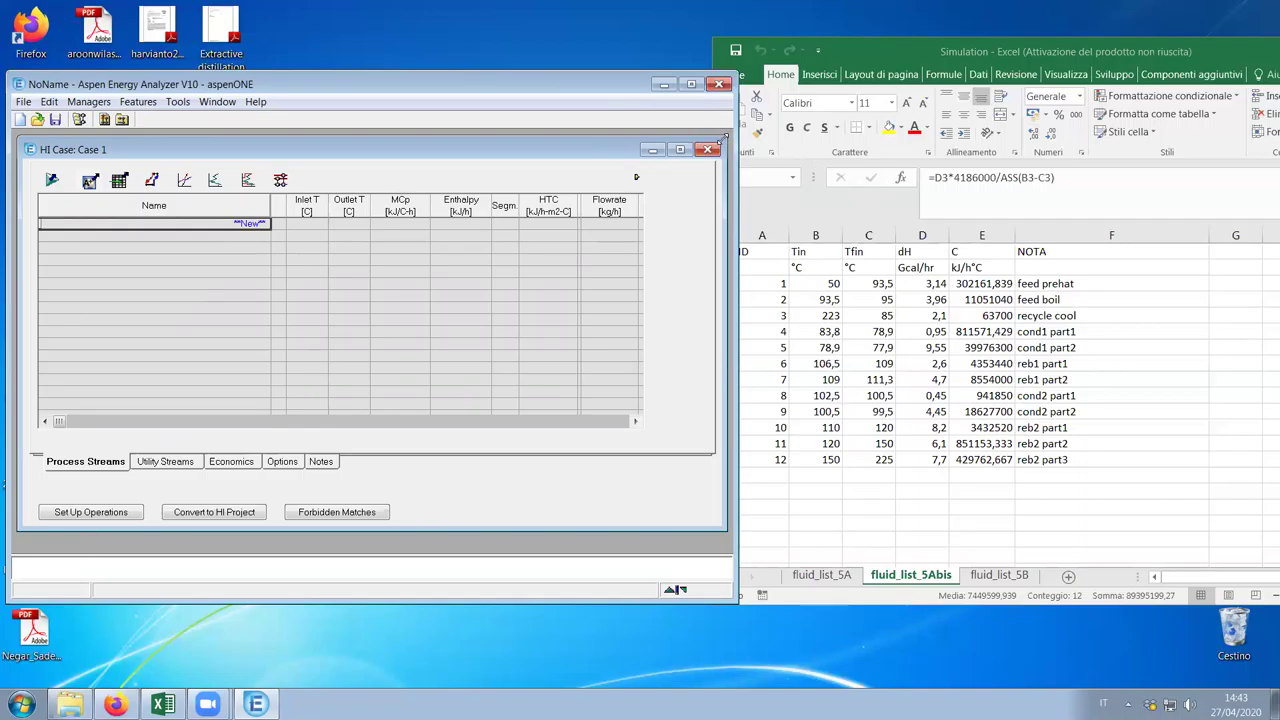
{"action": "left_click_drag", "start_coordinate": [724, 137], "coordinate": [723, 133]}
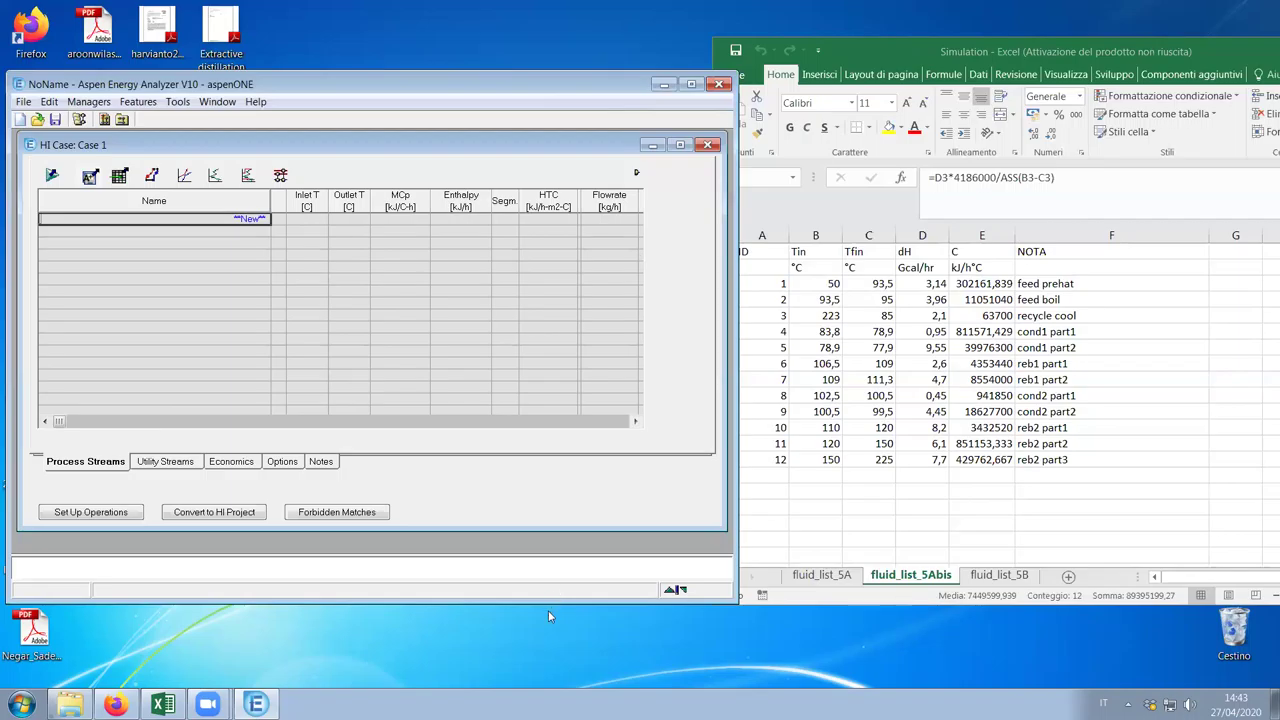
{"action": "left_click_drag", "start_coordinate": [548, 601], "coordinate": [548, 625]}
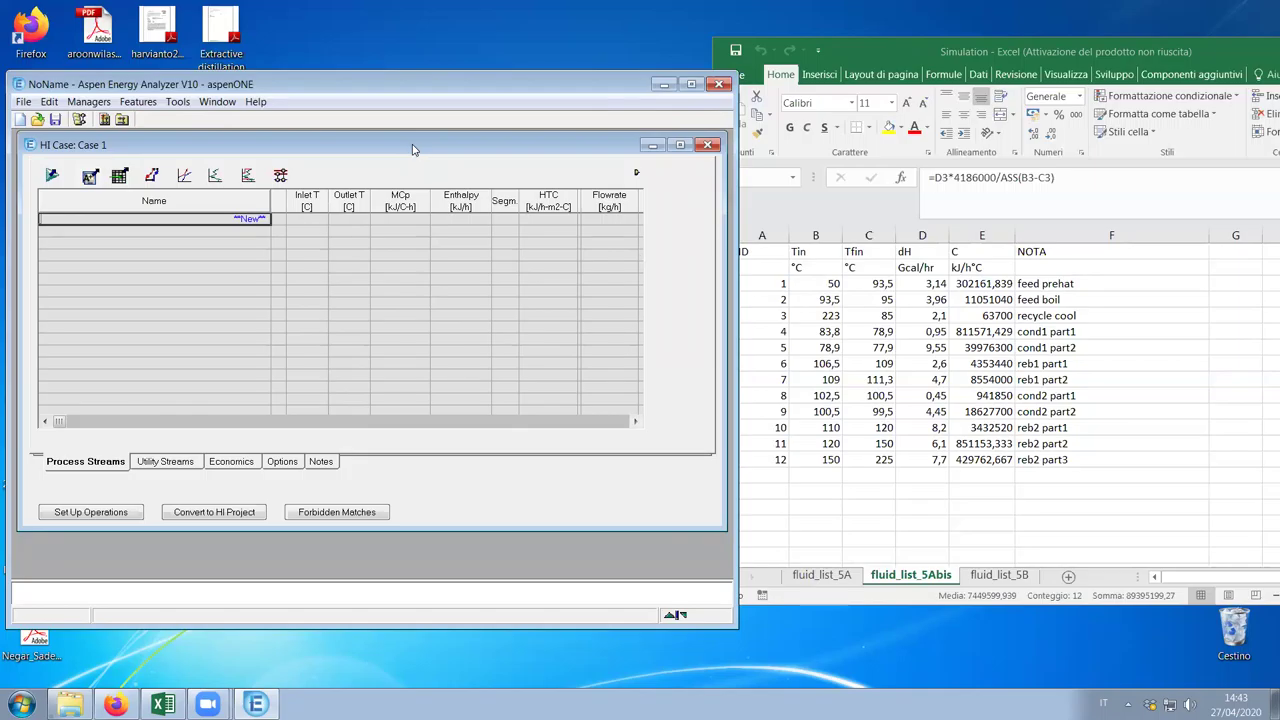
Reposition the HI Case window, minimize and restore it, and narrow the Name column of the process streams table
{"action": "left_click_drag", "start_coordinate": [413, 149], "coordinate": [408, 154]}
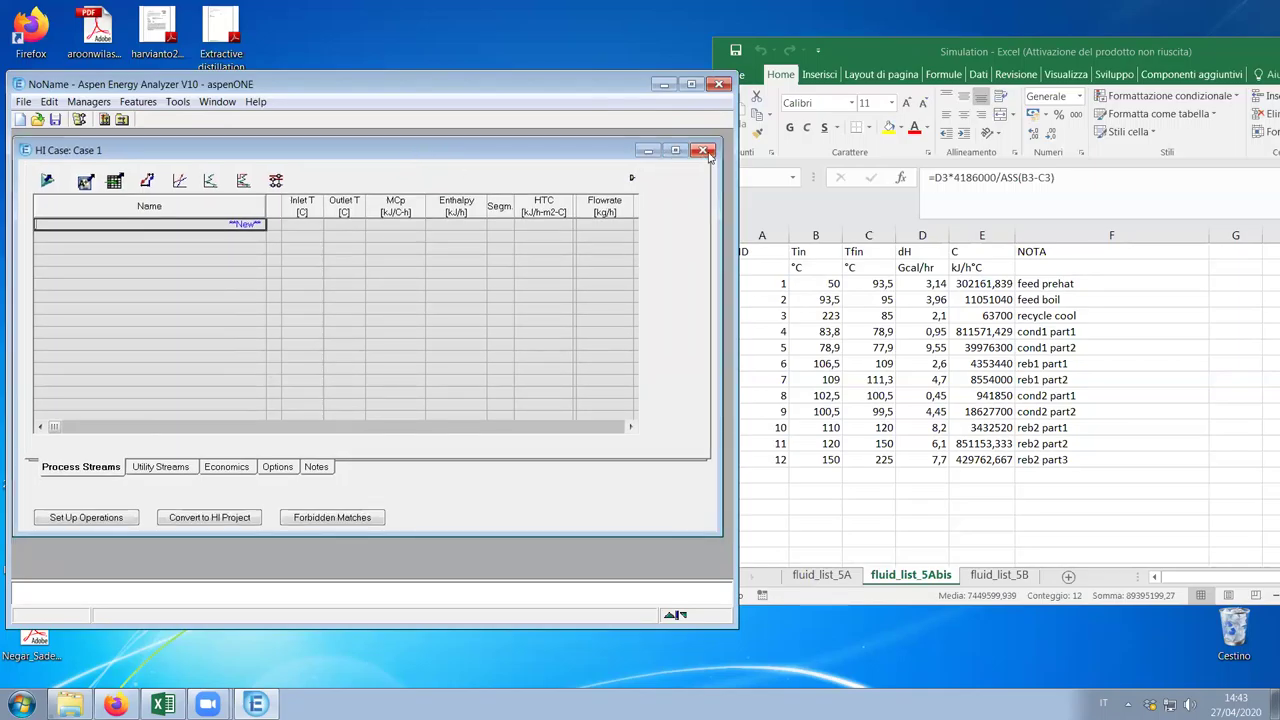
{"action": "left_click", "coordinate": [648, 151]}
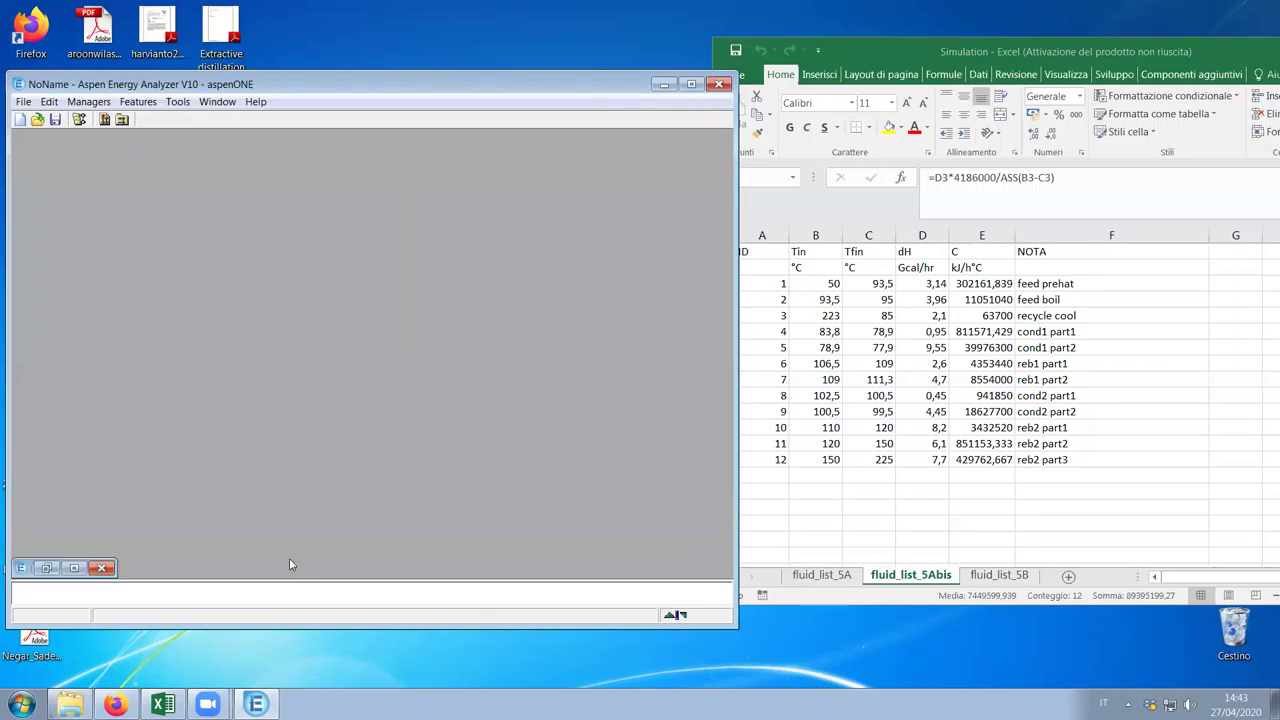
{"action": "left_click", "coordinate": [47, 569]}
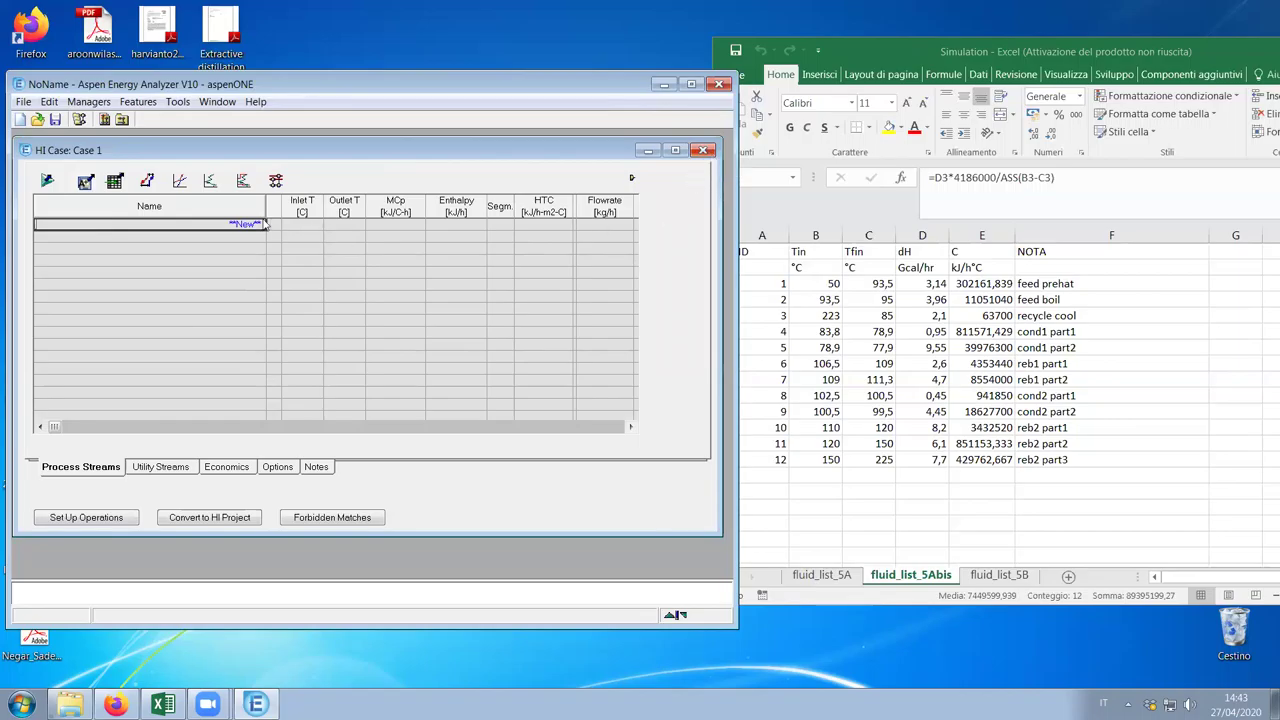
{"action": "left_click_drag", "start_coordinate": [266, 211], "coordinate": [207, 211]}
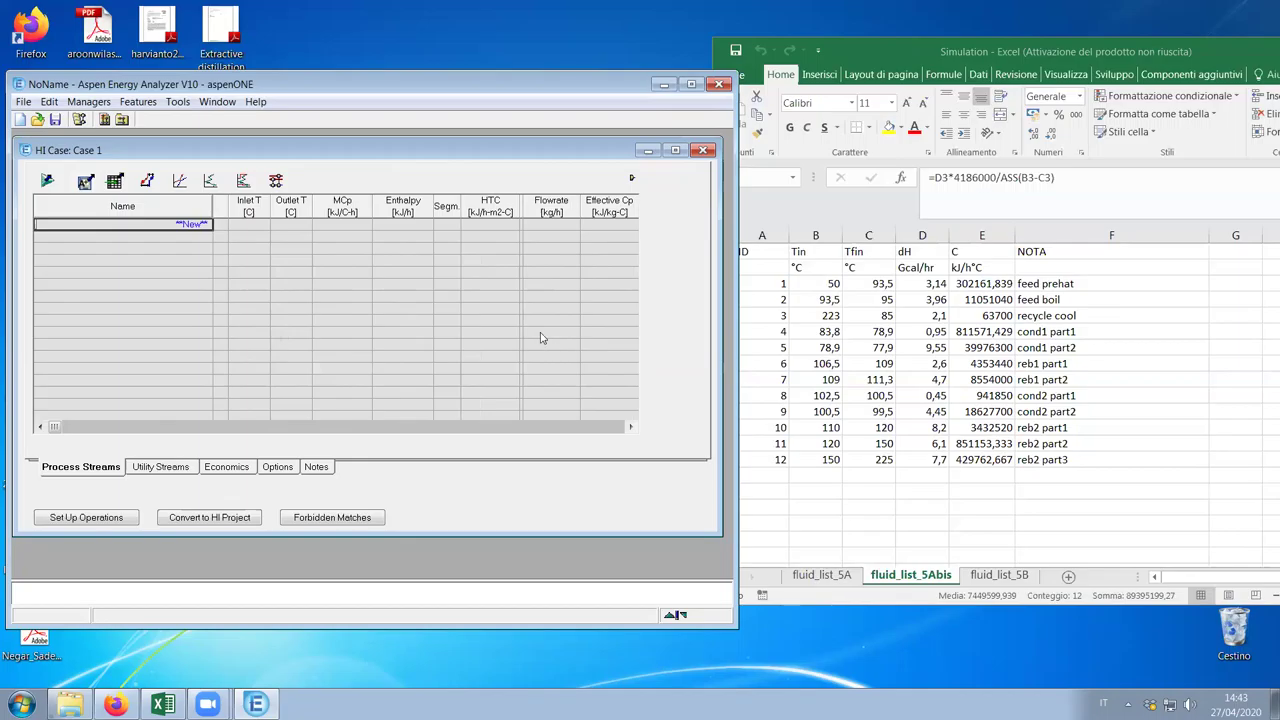
{"action": "left_click", "coordinate": [645, 152]}
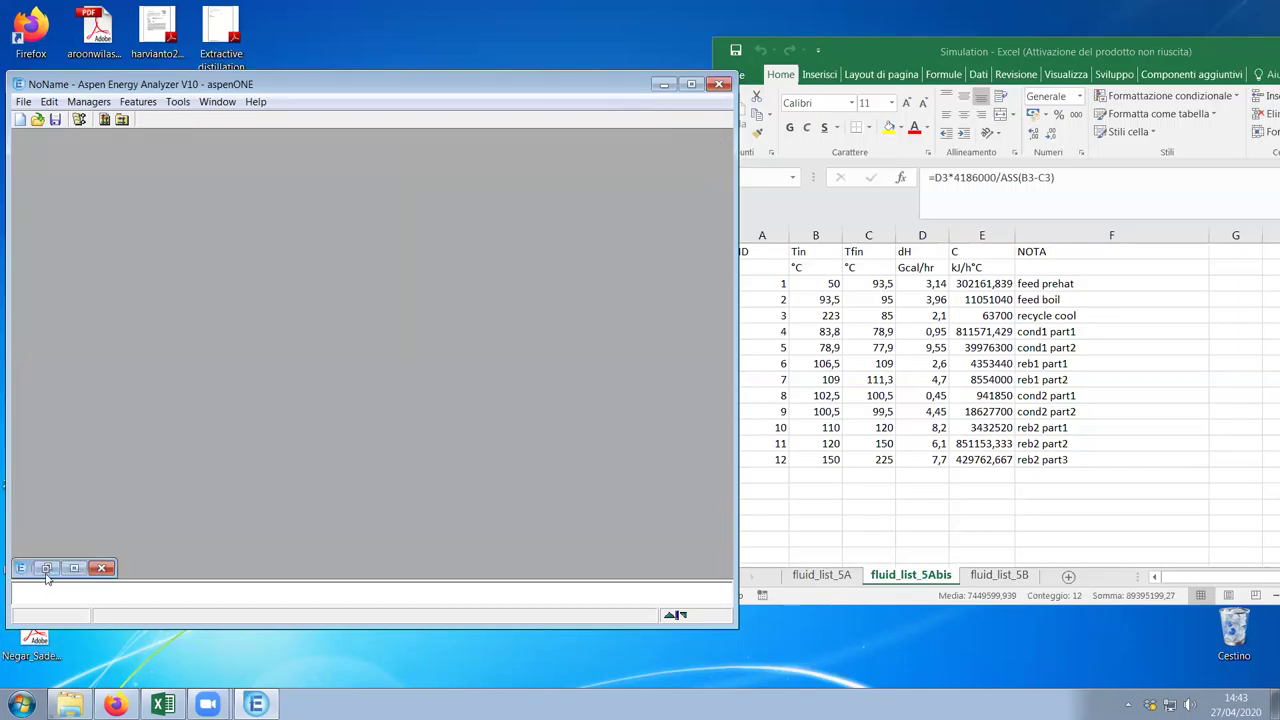
{"action": "left_click", "coordinate": [76, 568]}
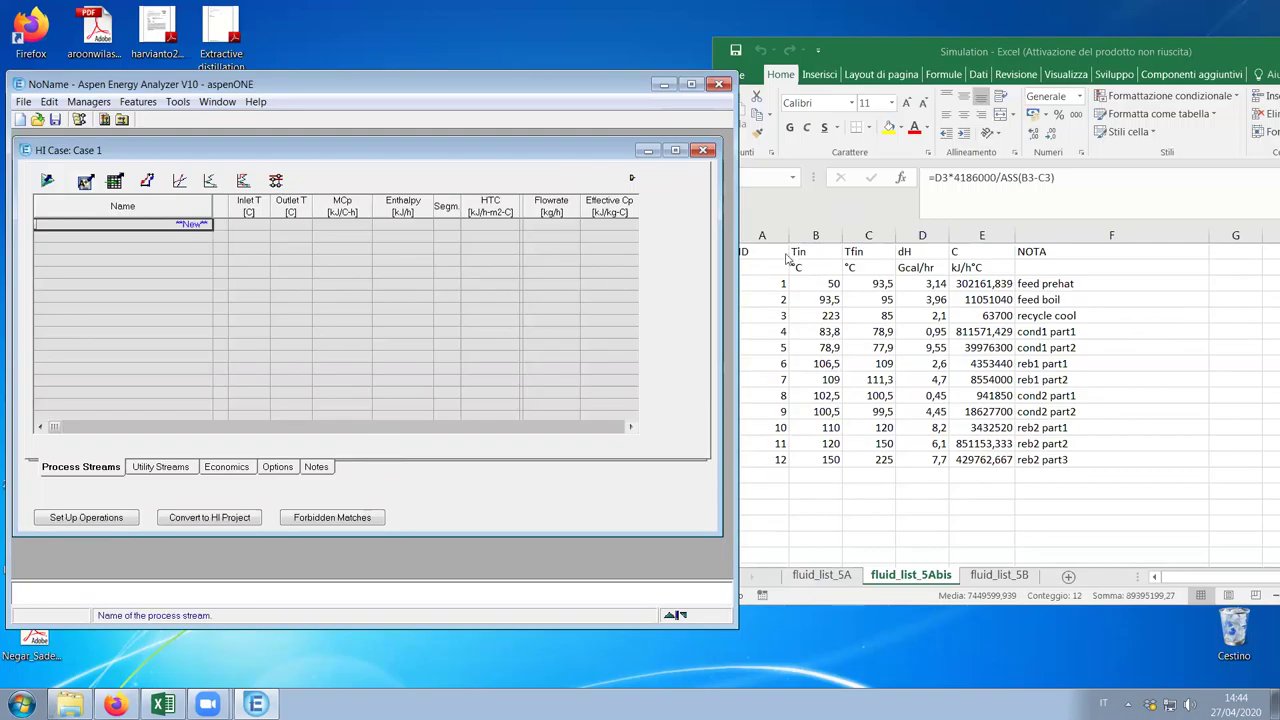
Add twelve process streams to the HI Case, named 1 through 12 to match the IDs in the Excel fluid list
{"action": "type", "text": "1"}
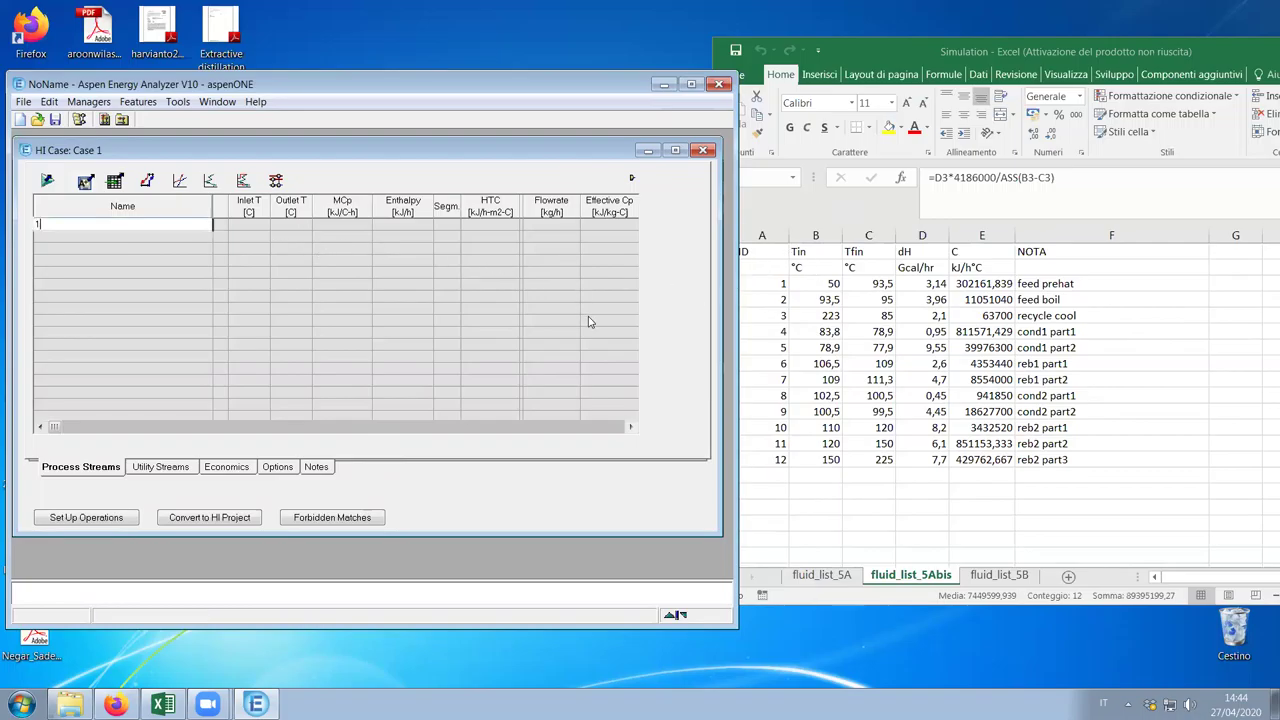
{"action": "key", "text": "Return"}
{"action": "type", "text": "2"}
{"action": "key", "text": "Return"}
{"action": "type", "text": "3"}
{"action": "key", "text": "Return"}
{"action": "type", "text": "4"}
{"action": "key", "text": "Return"}
{"action": "type", "text": "5"}
{"action": "key", "text": "Return"}
{"action": "type", "text": "6"}
{"action": "key", "text": "Return"}
{"action": "type", "text": "7"}
{"action": "key", "text": "Return"}
{"action": "type", "text": "8"}
{"action": "key", "text": "Return"}
{"action": "type", "text": "9"}
{"action": "key", "text": "Return"}
{"action": "type", "text": "10"}
{"action": "key", "text": "Return"}
{"action": "type", "text": "11"}
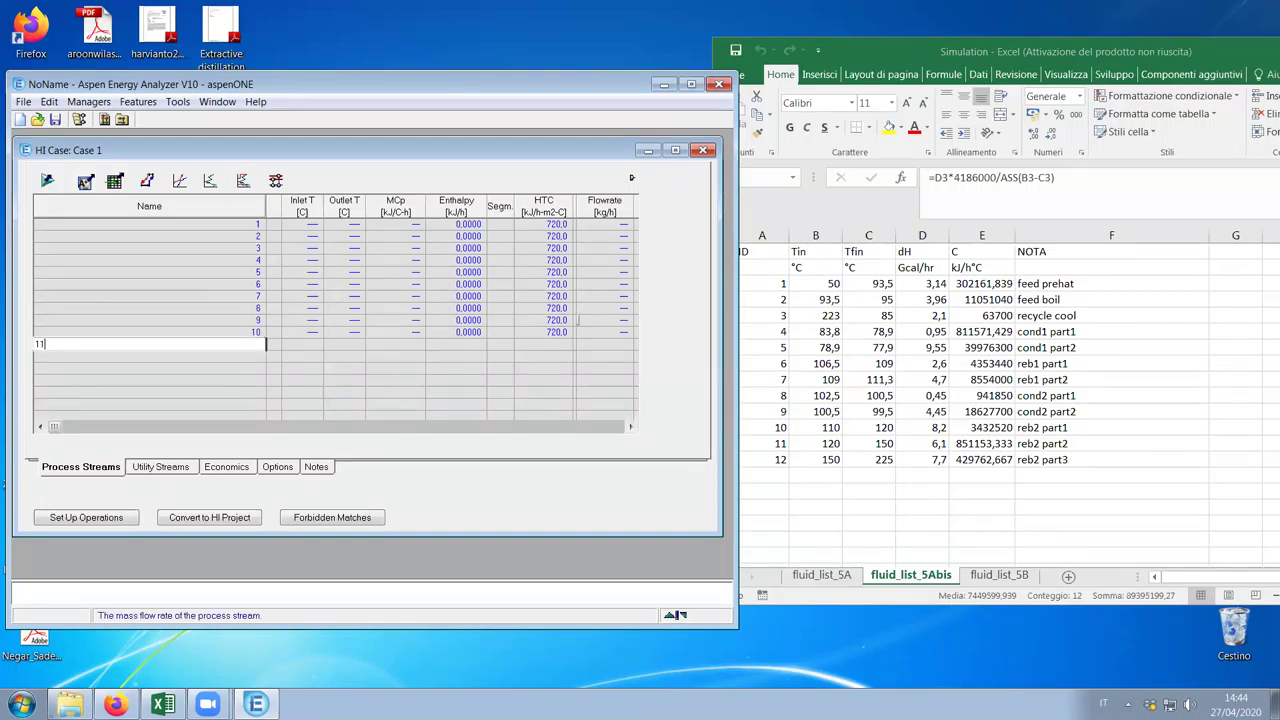
{"action": "key", "text": "Return"}
{"action": "type", "text": "12"}
{"action": "key", "text": "Tab"}
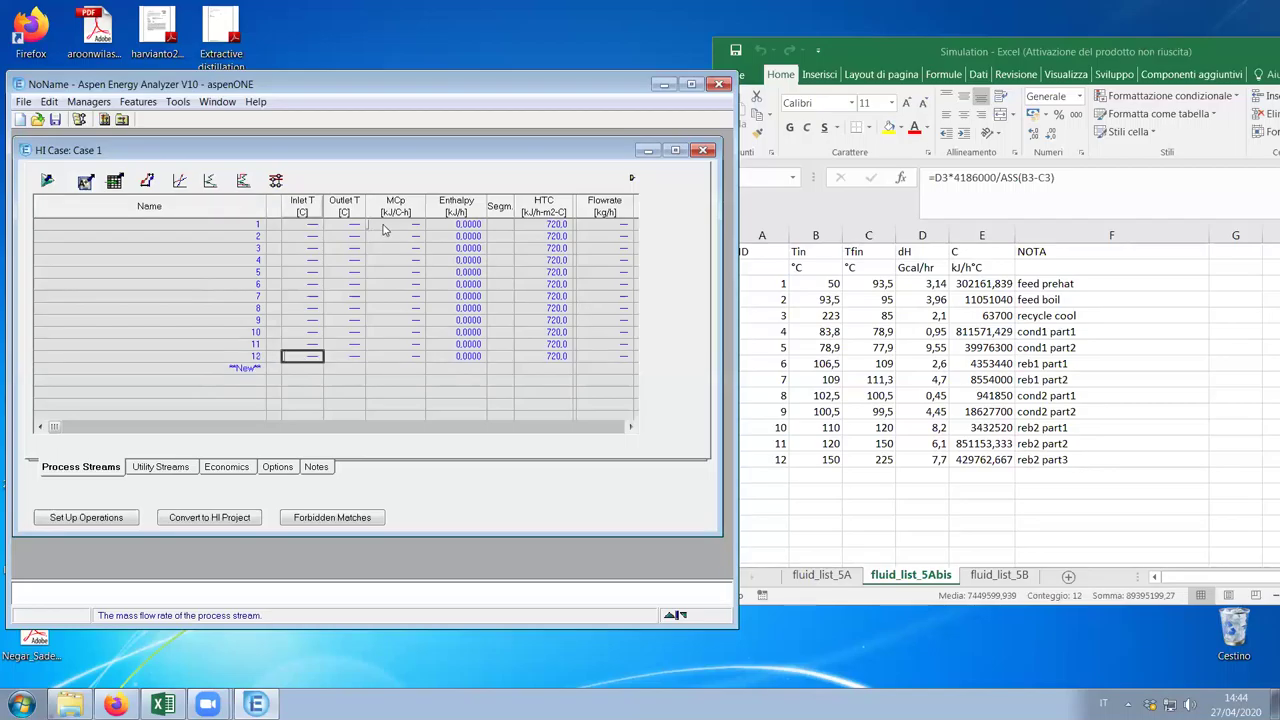
Copy the twelve Tin values from the Excel sheet fluid_list_5Abis into the Inlet T column of the process streams
{"action": "left_click", "coordinate": [826, 283]}
{"action": "left_click_drag", "start_coordinate": [826, 283], "coordinate": [833, 459]}
{"action": "key", "text": "ctrl+c"}
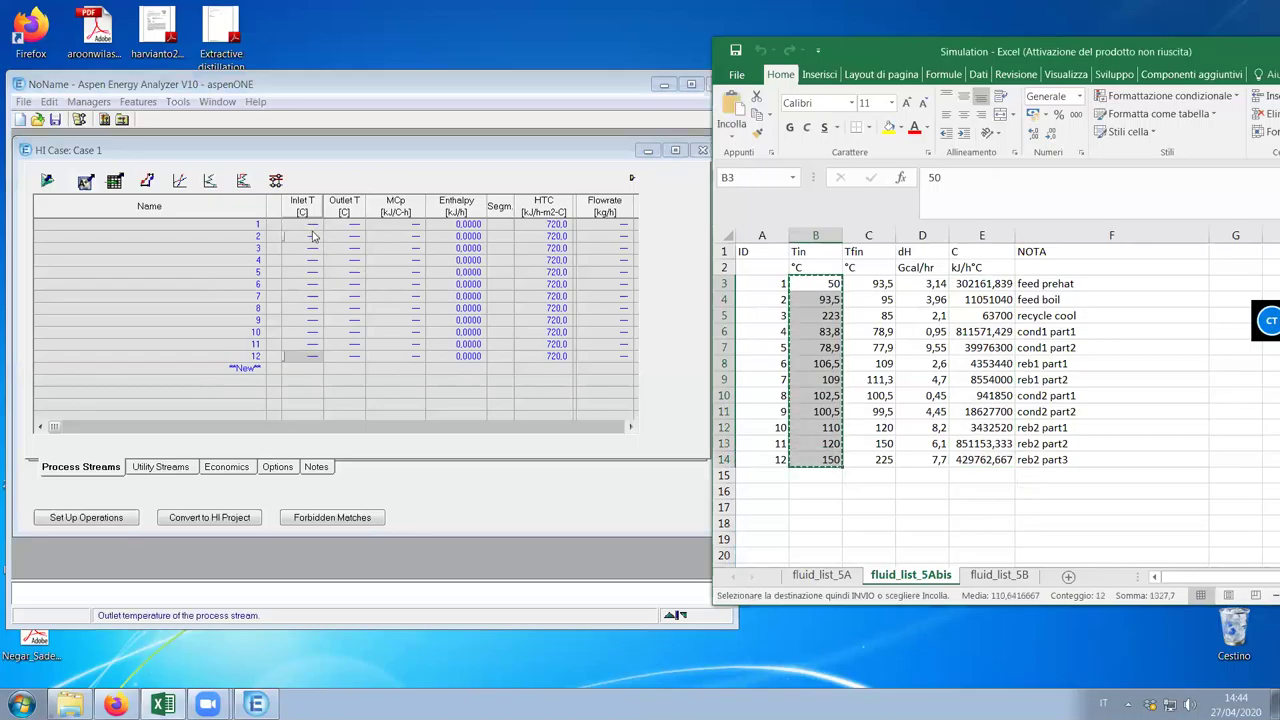
{"action": "left_click", "coordinate": [312, 229]}
{"action": "key", "text": "ctrl+v"}
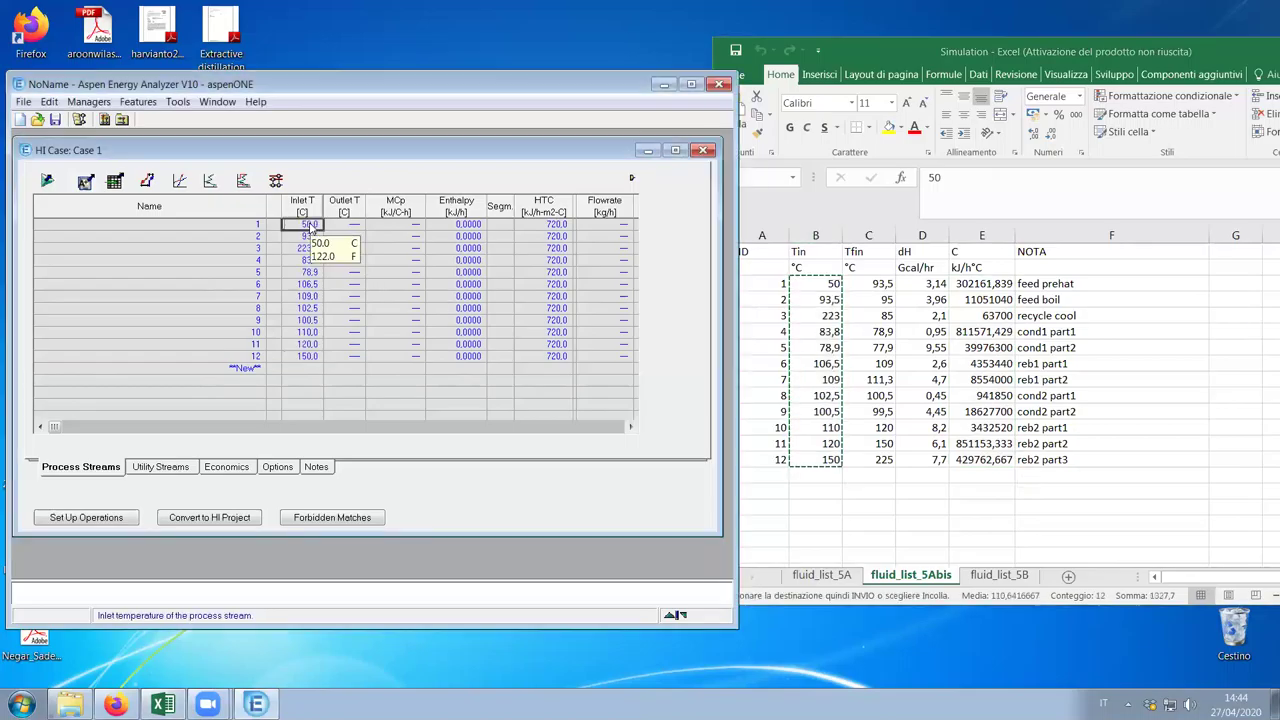
Copy the twelve Tfin values from Excel into the Outlet T column and narrow the Name column of the process streams table
{"action": "left_click_drag", "start_coordinate": [880, 284], "coordinate": [880, 459]}
{"action": "key", "text": "ctrl+c"}
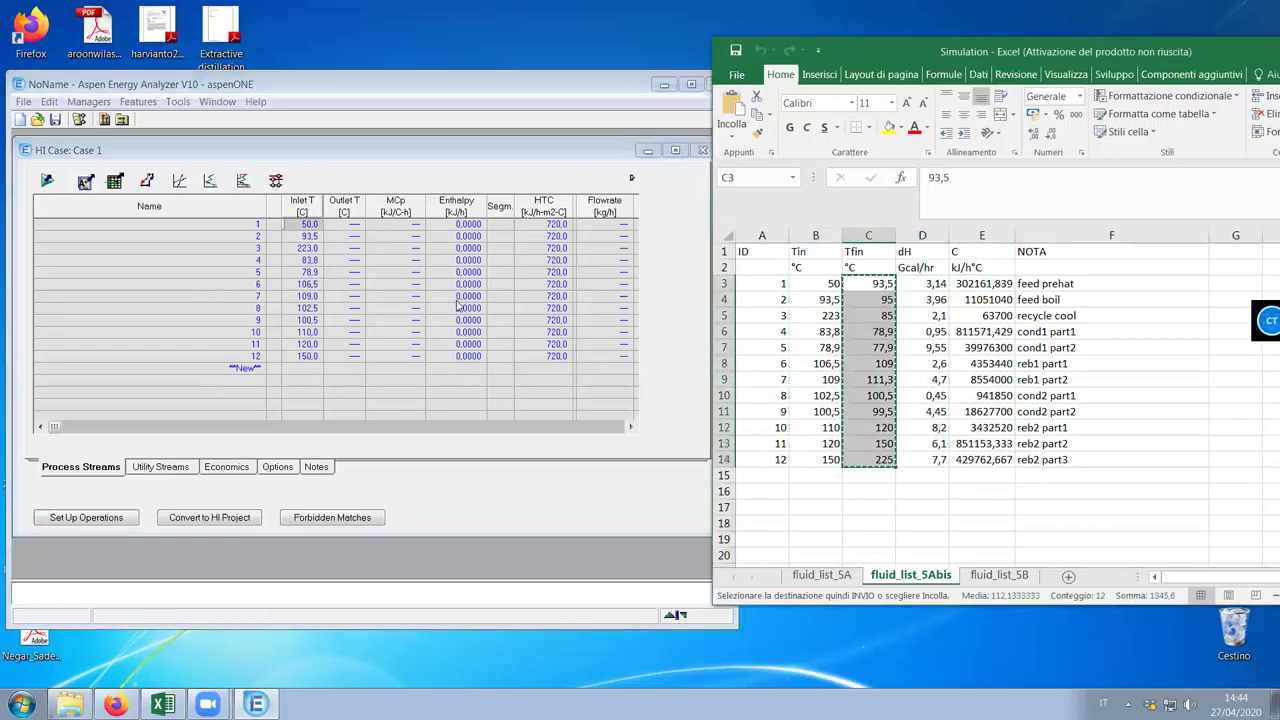
{"action": "left_click", "coordinate": [354, 227]}
{"action": "key", "text": "ctrl+v"}
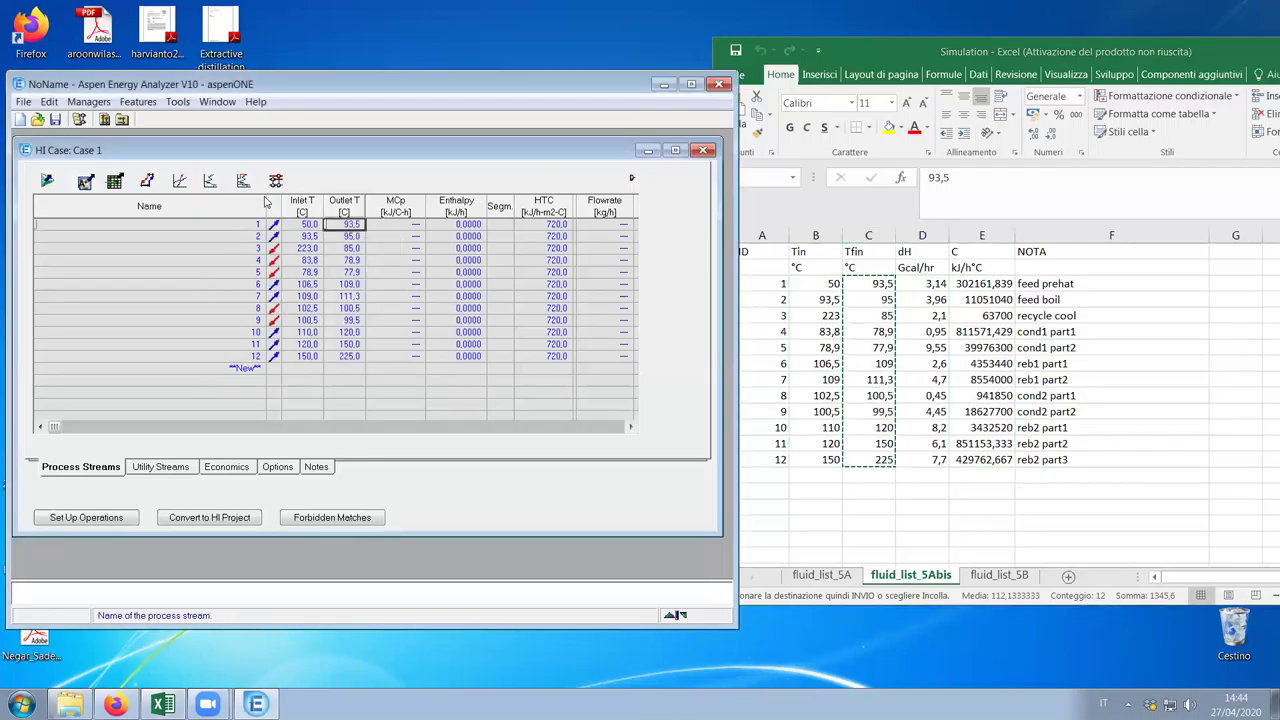
{"action": "mouse_move", "coordinate": [268, 210]}
{"action": "left_mouse_down"}
{"action": "mouse_move", "coordinate": [228, 207]}
{"action": "mouse_move", "coordinate": [252, 206]}
{"action": "left_mouse_up"}
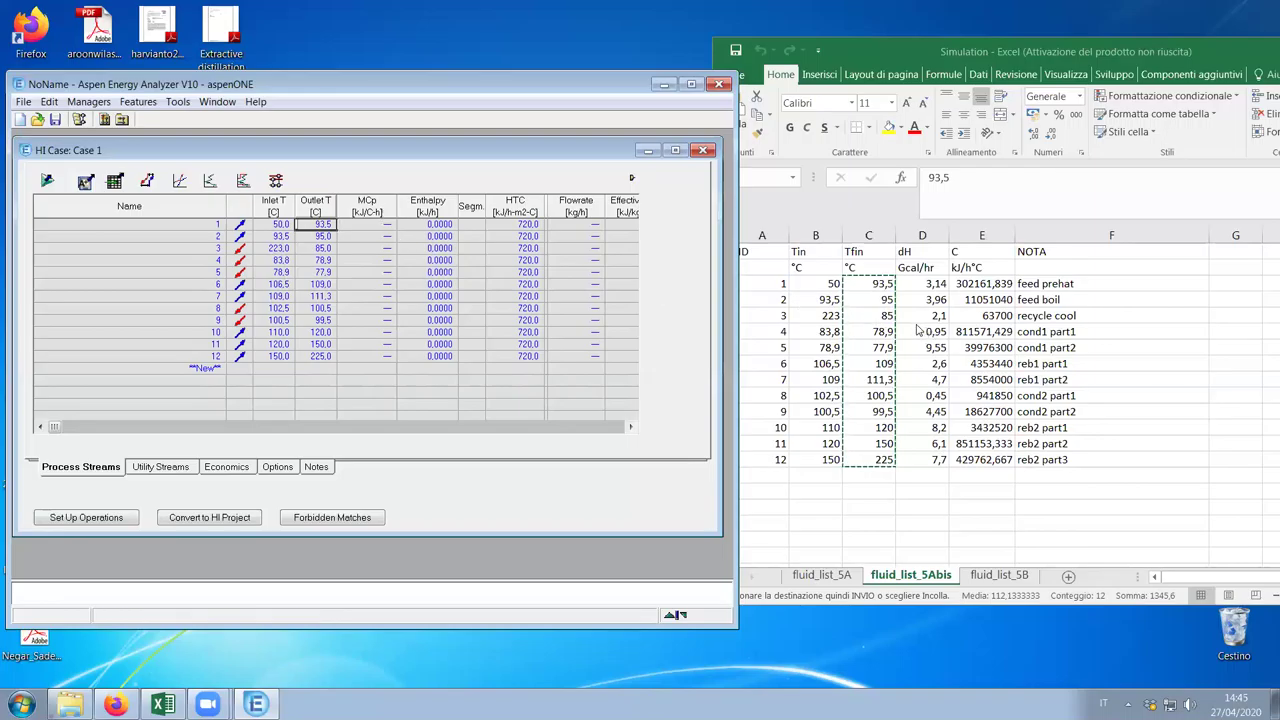
Copy the twelve heat capacity values in kJ/h°C from Excel column C (kJ/h°C) into the MCp column of the process streams
{"action": "left_click_drag", "start_coordinate": [978, 283], "coordinate": [980, 460]}
{"action": "key", "text": "ctrl+c"}
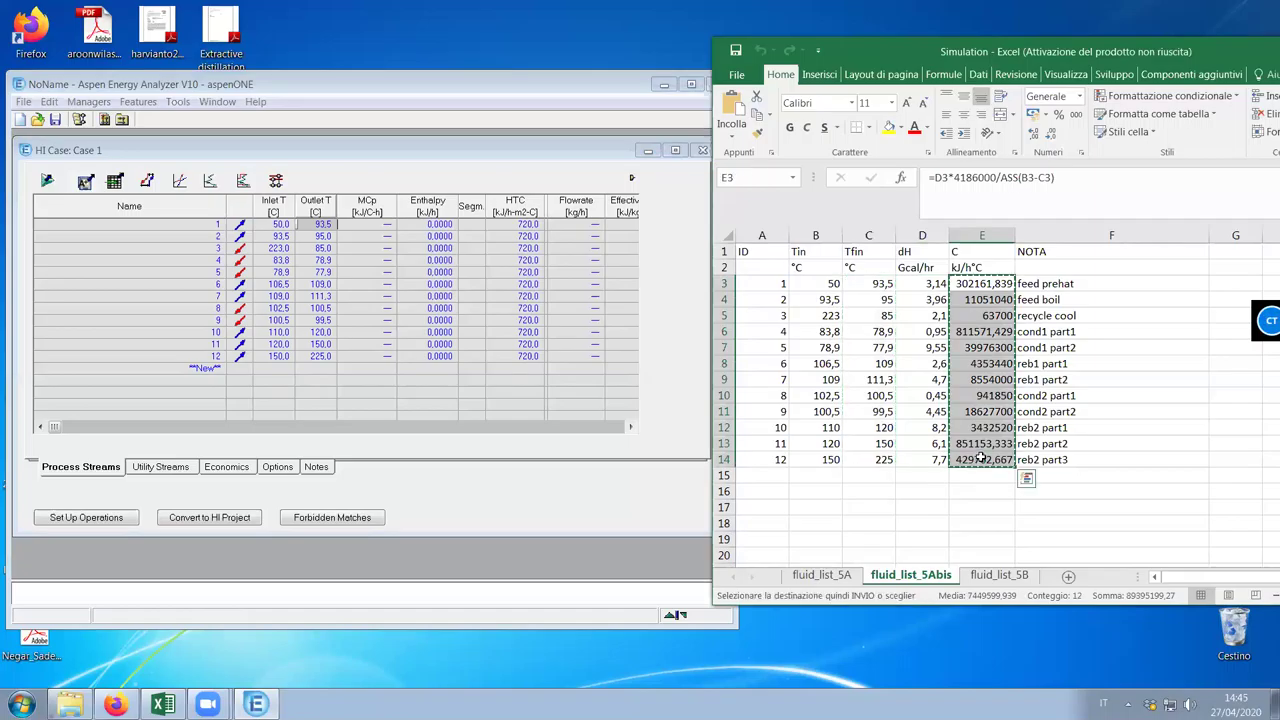
{"action": "left_click", "coordinate": [363, 226]}
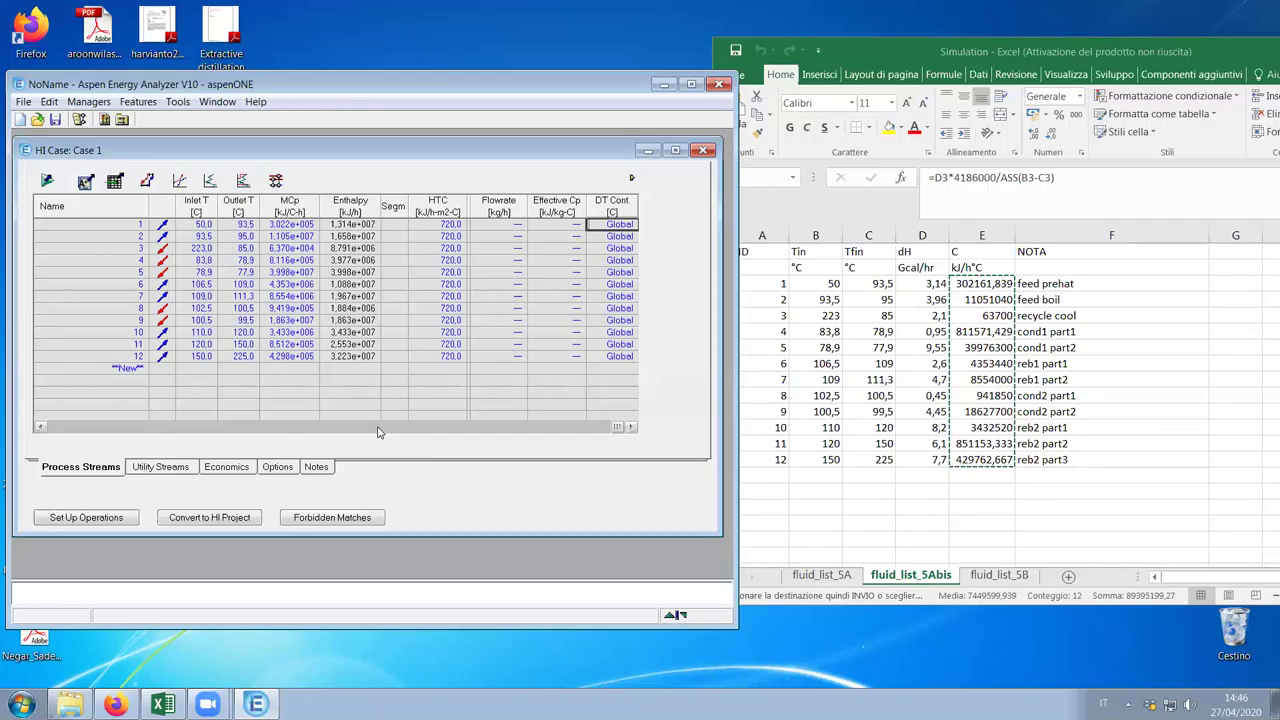
Review the inlet temperatures, outlet temperatures and MCp values of the twelve process streams against the Excel list
{"action": "left_click", "coordinate": [200, 224]}
{"action": "left_click", "coordinate": [265, 418]}
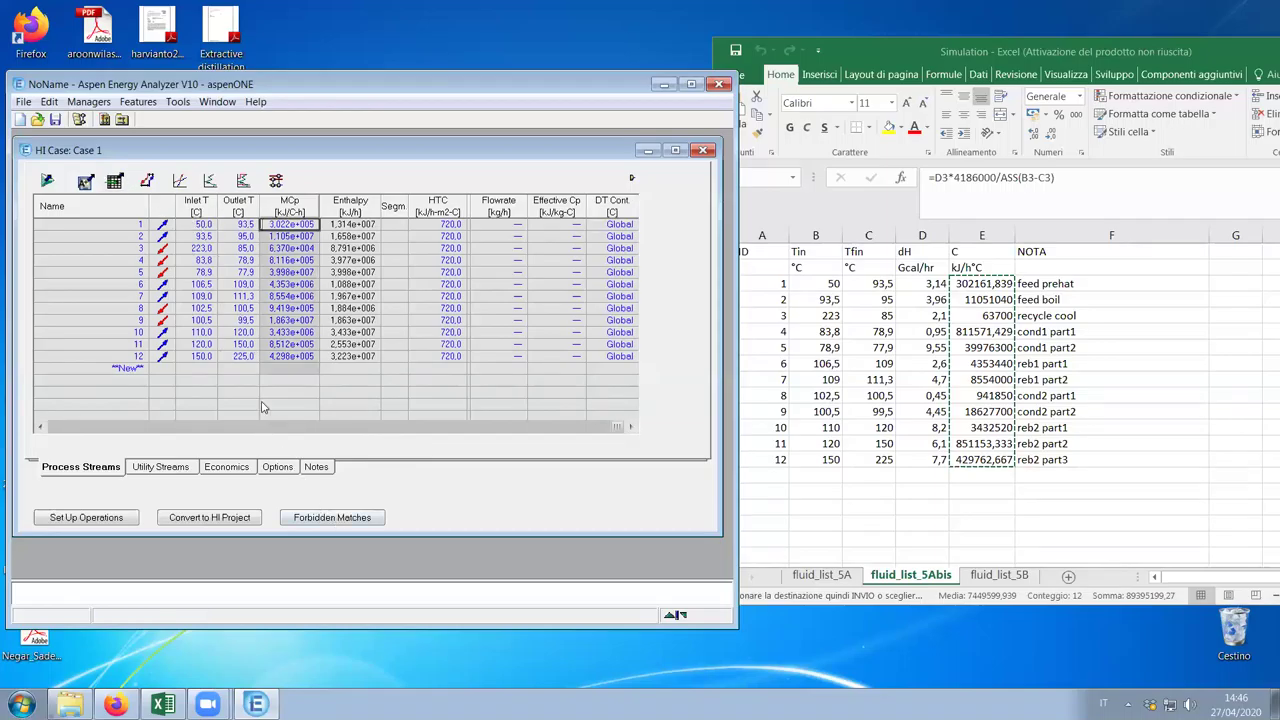
{"action": "left_click", "coordinate": [290, 372]}
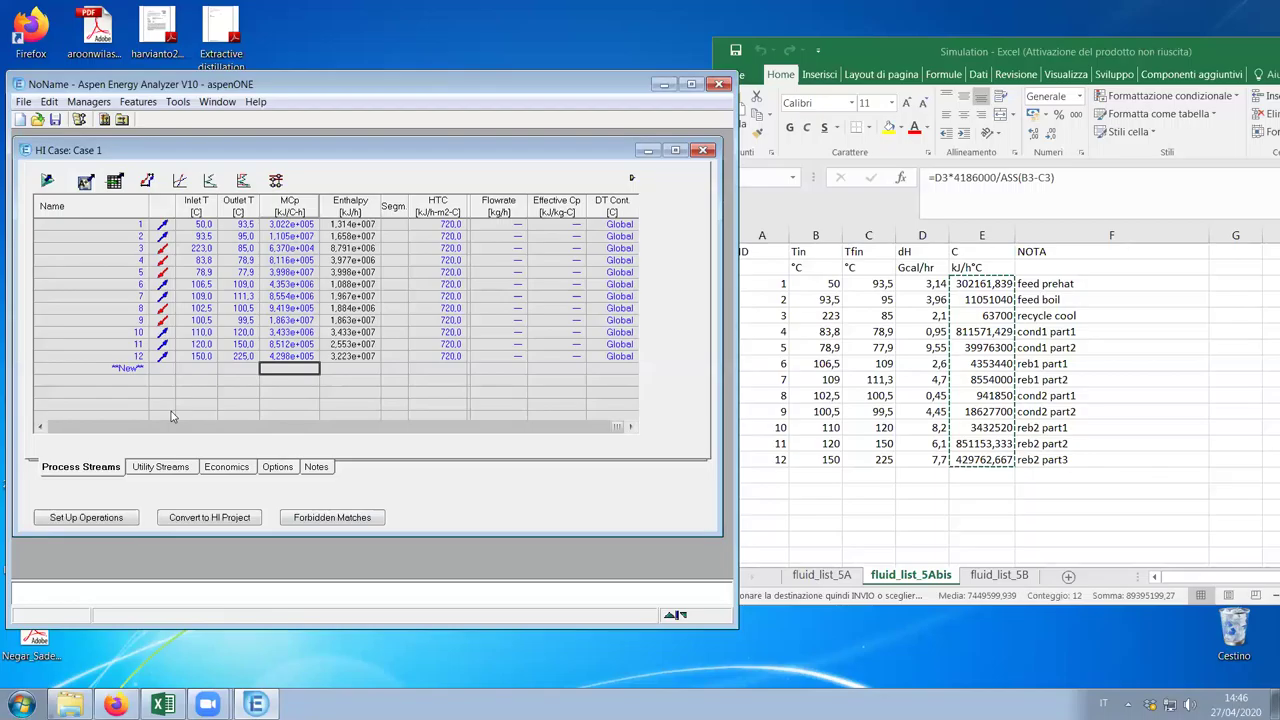
{"action": "left_click", "coordinate": [241, 358]}
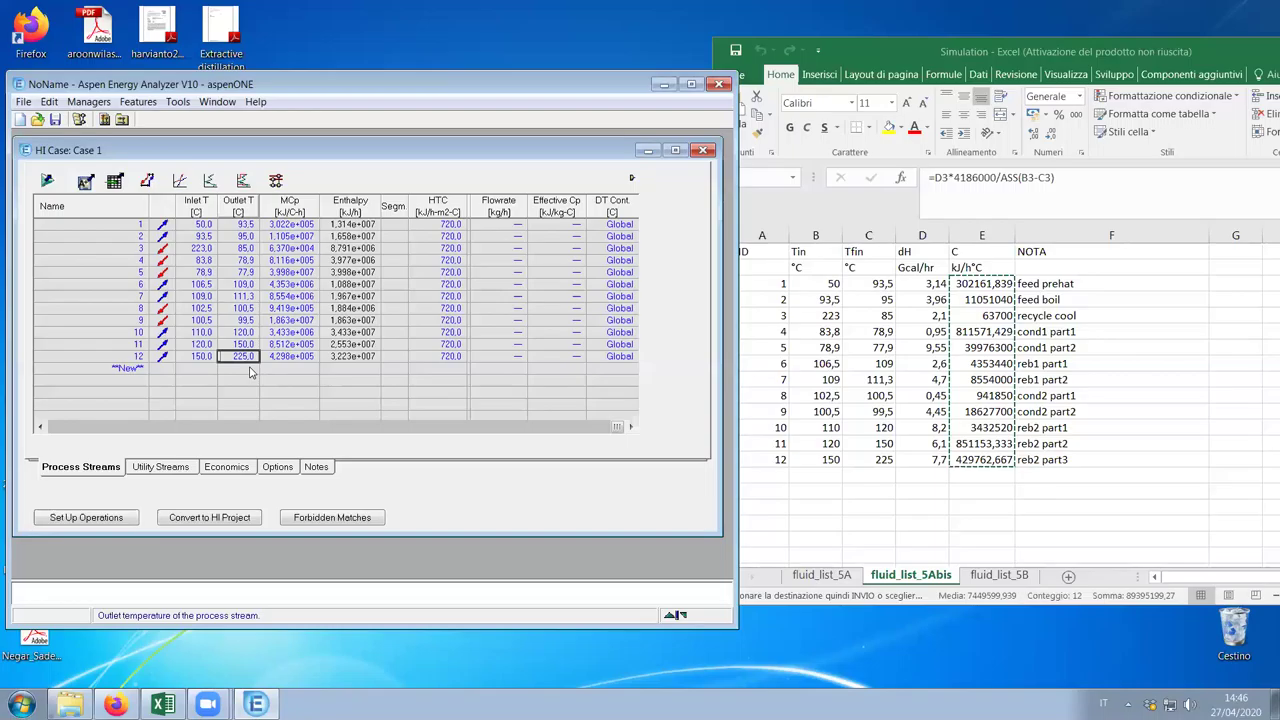
{"action": "left_click", "coordinate": [196, 226]}
{"action": "left_click", "coordinate": [241, 364]}
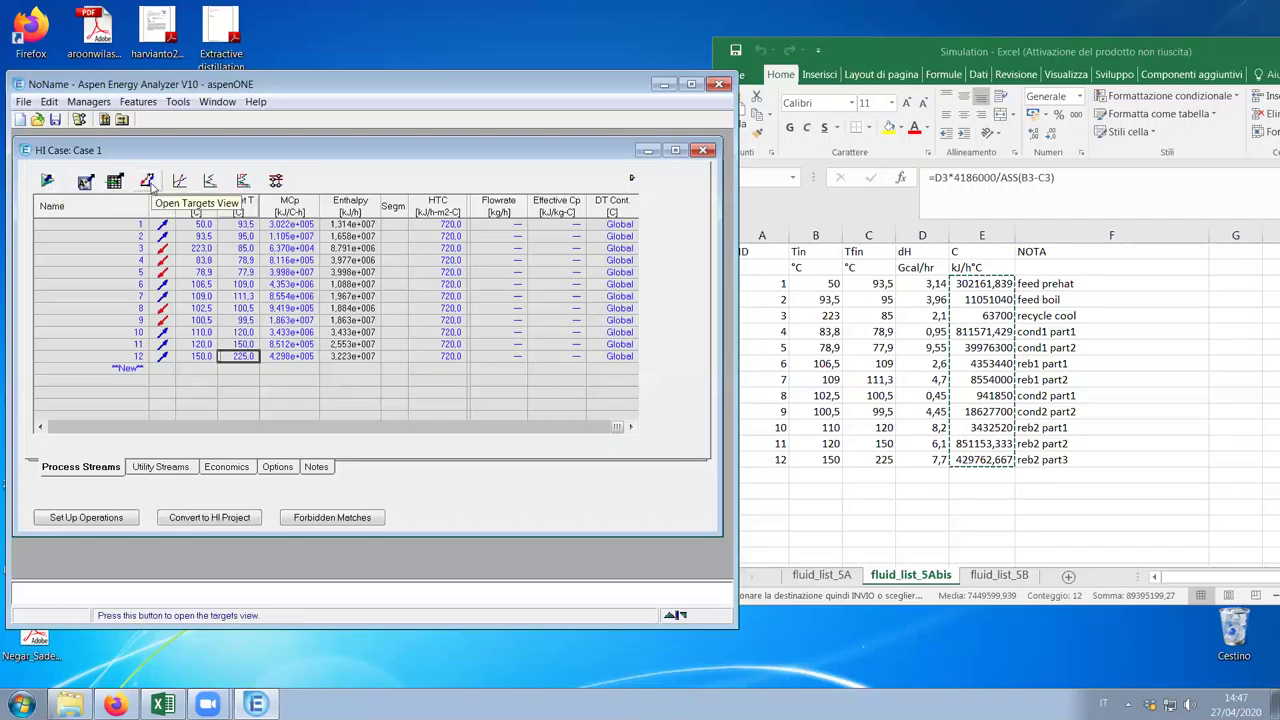
Open the Targets view of Case 1, reposition its window and enlarge it
{"action": "left_click", "coordinate": [148, 181]}
{"action": "left_click_drag", "start_coordinate": [170, 165], "coordinate": [231, 179]}
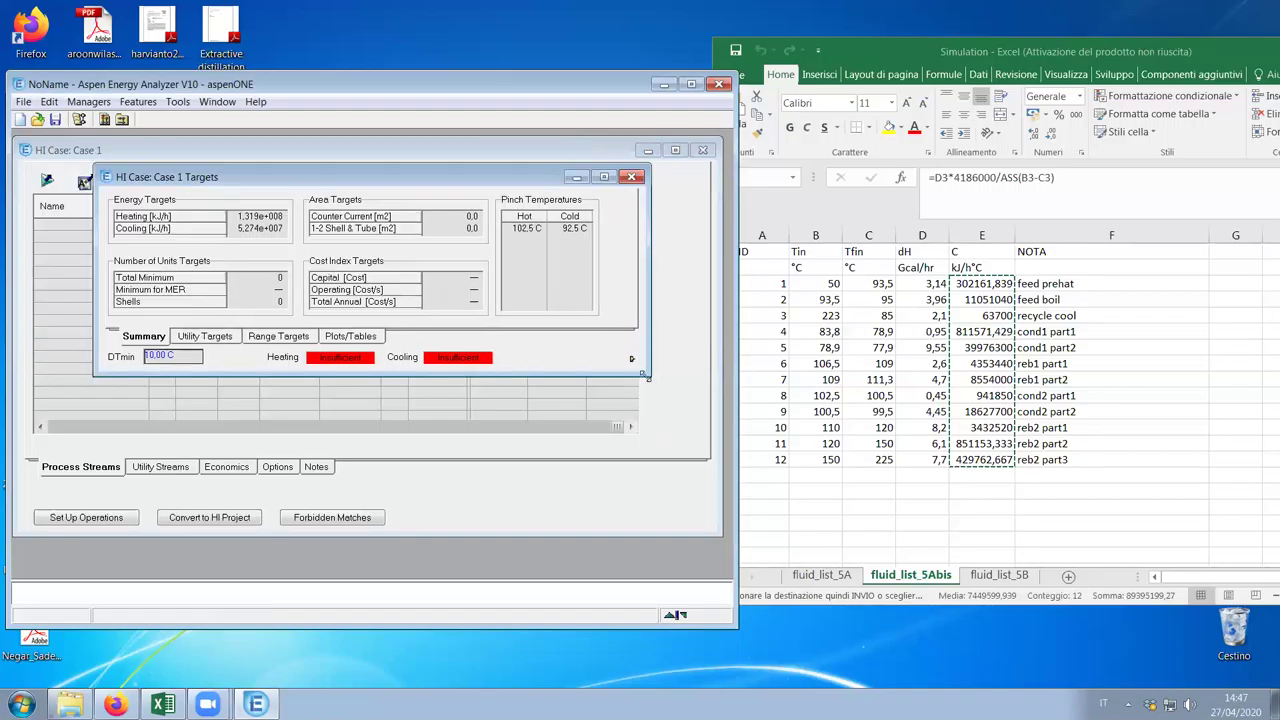
{"action": "left_click_drag", "start_coordinate": [647, 375], "coordinate": [681, 555]}
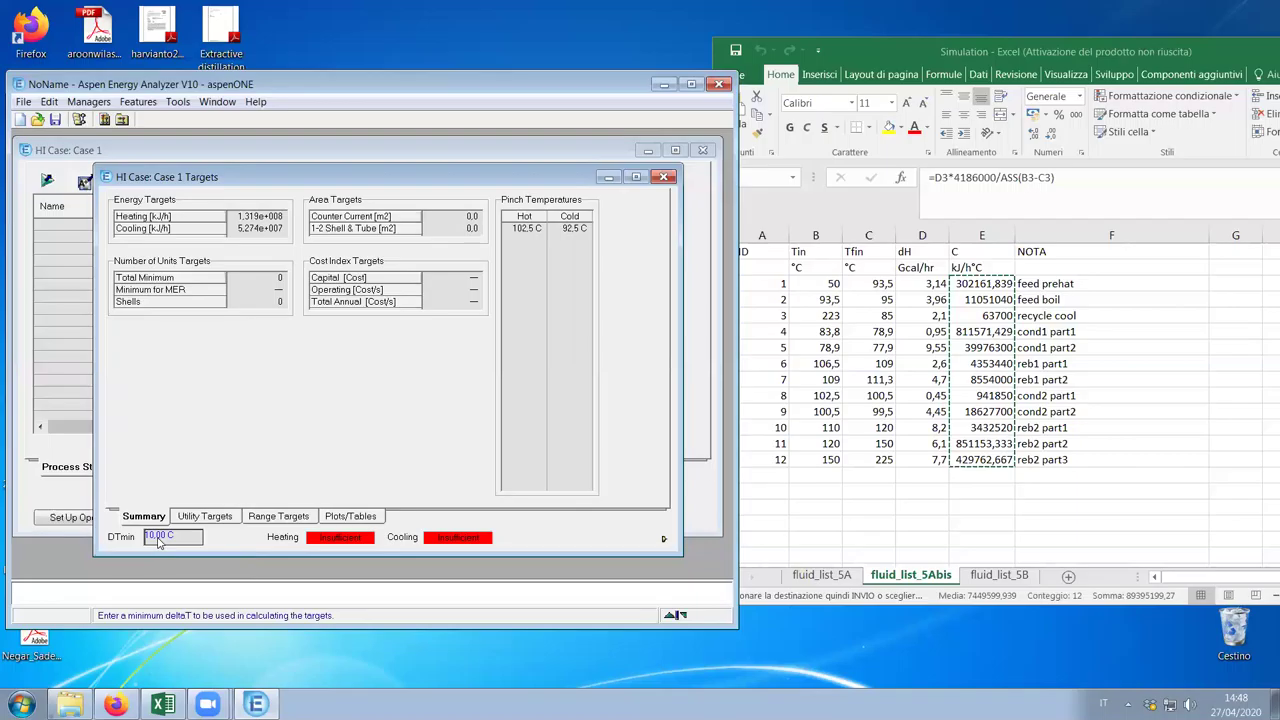
Try a DTmin of 20 °C in the Case 1 targets and change it to 25 °C
{"action": "type", "text": "20"}
{"action": "key", "text": "Return"}
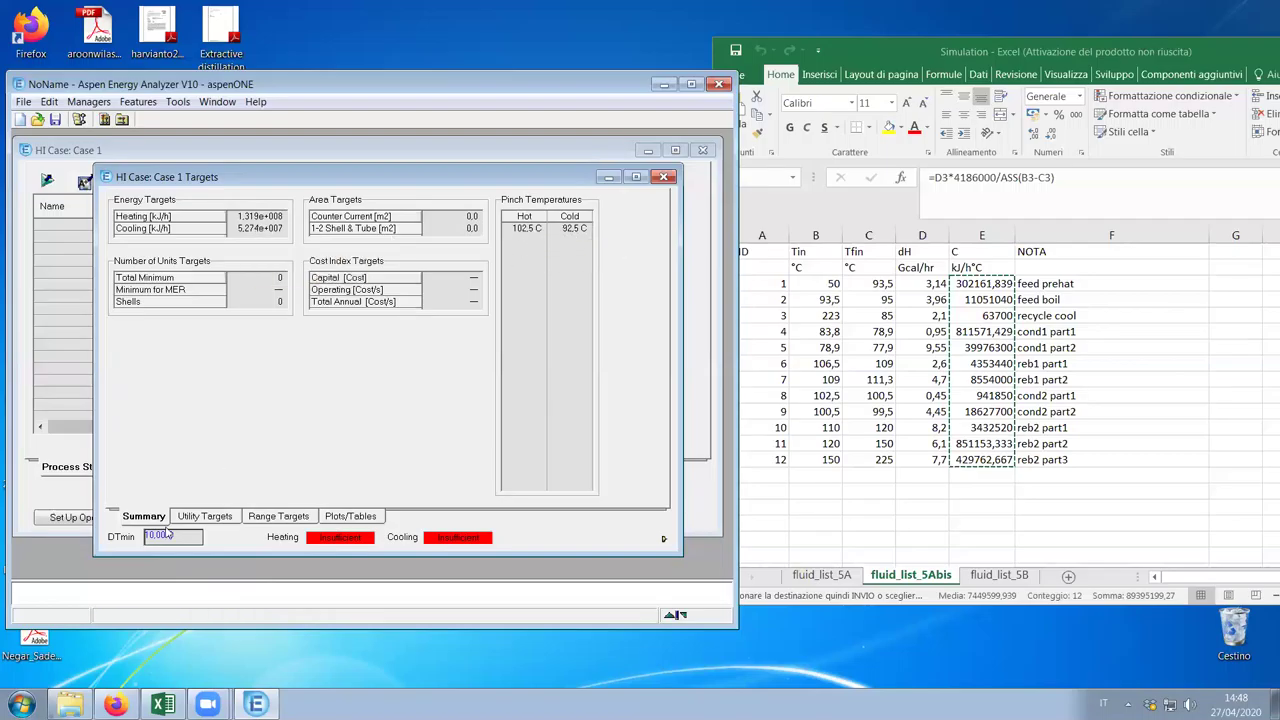
{"action": "mouse_move", "coordinate": [176, 537]}
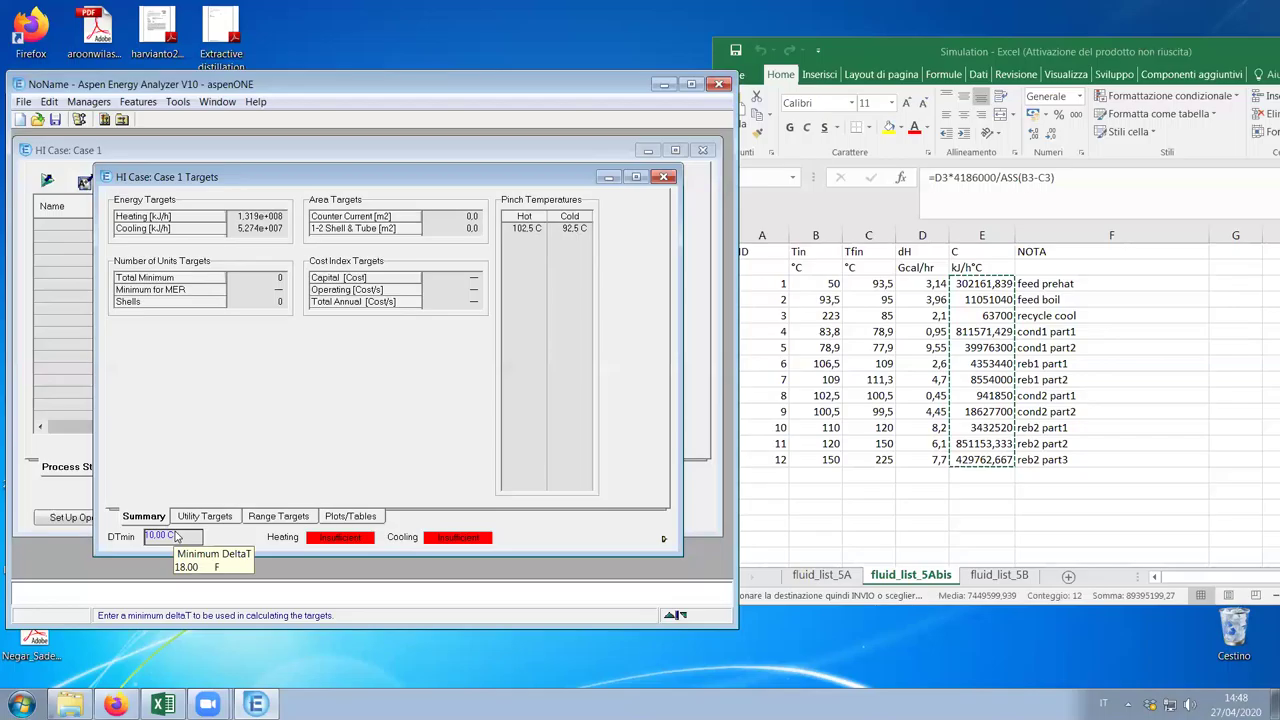
{"action": "type", "text": "25"}
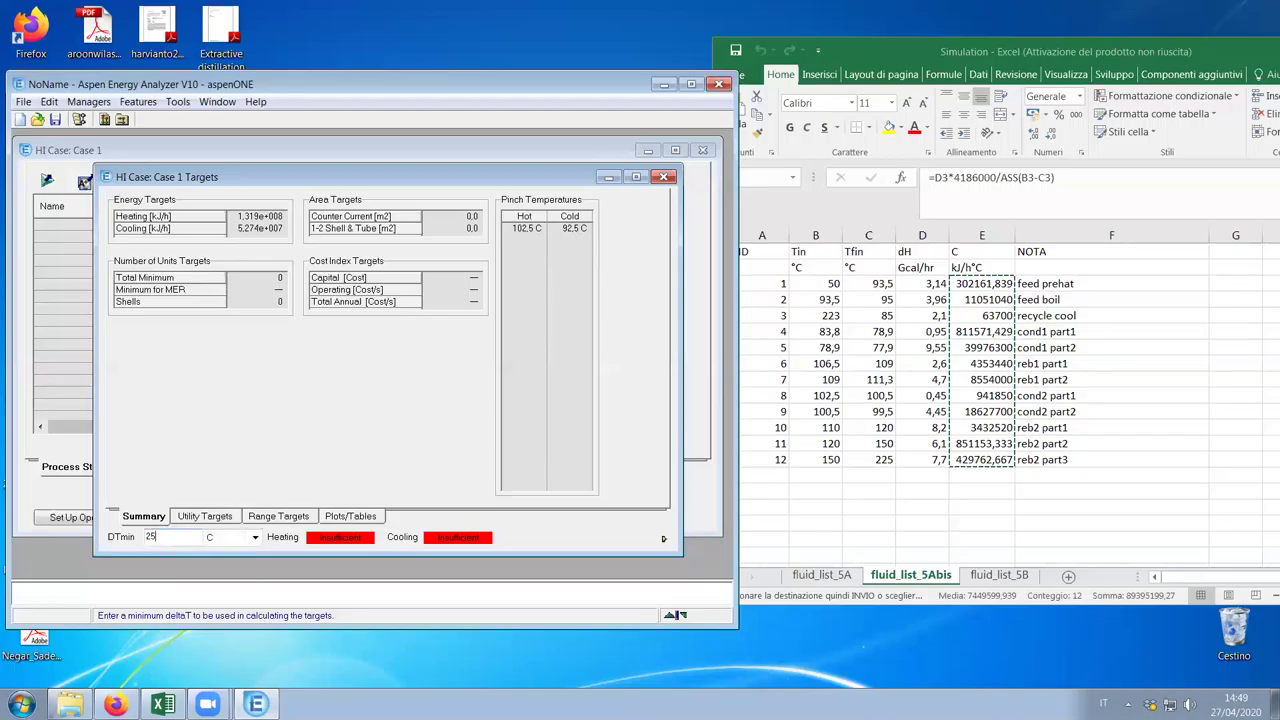
Try a DTmin of 25 °C, return it to 10 °C, and examine the energy targets and pinch temperatures
{"action": "key", "text": "Return"}
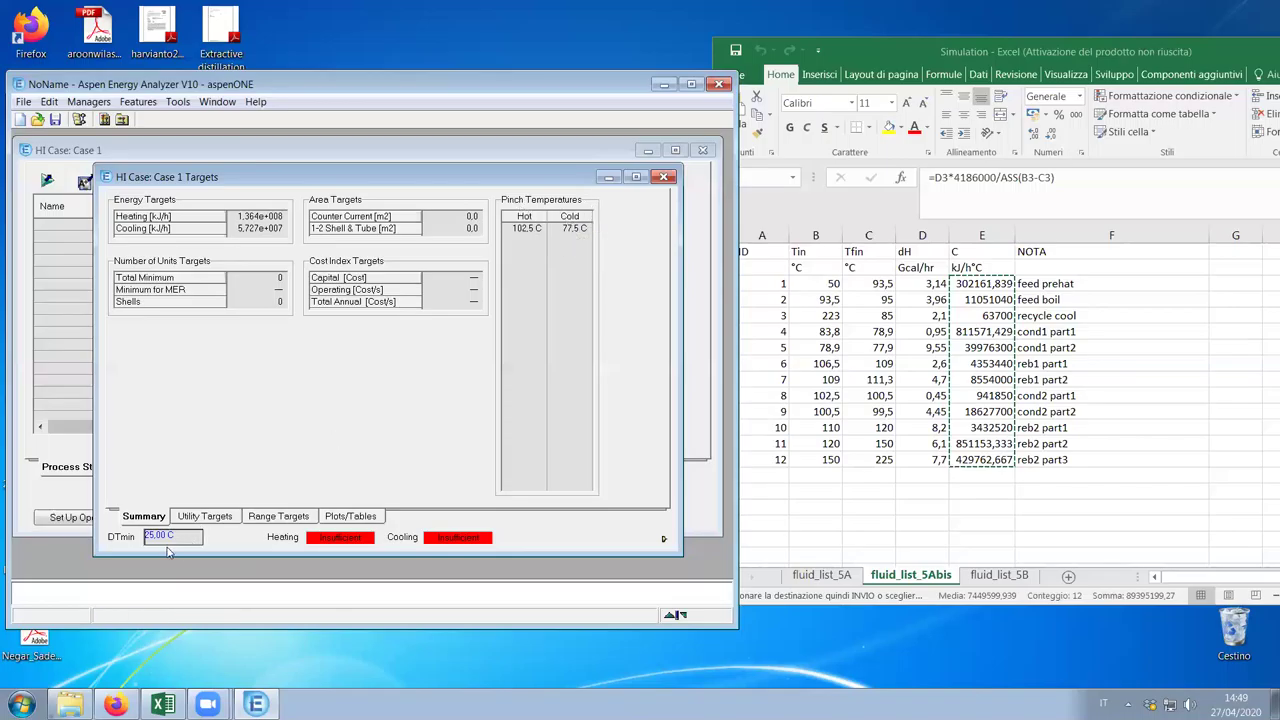
{"action": "type", "text": "10"}
{"action": "key", "text": "Return"}
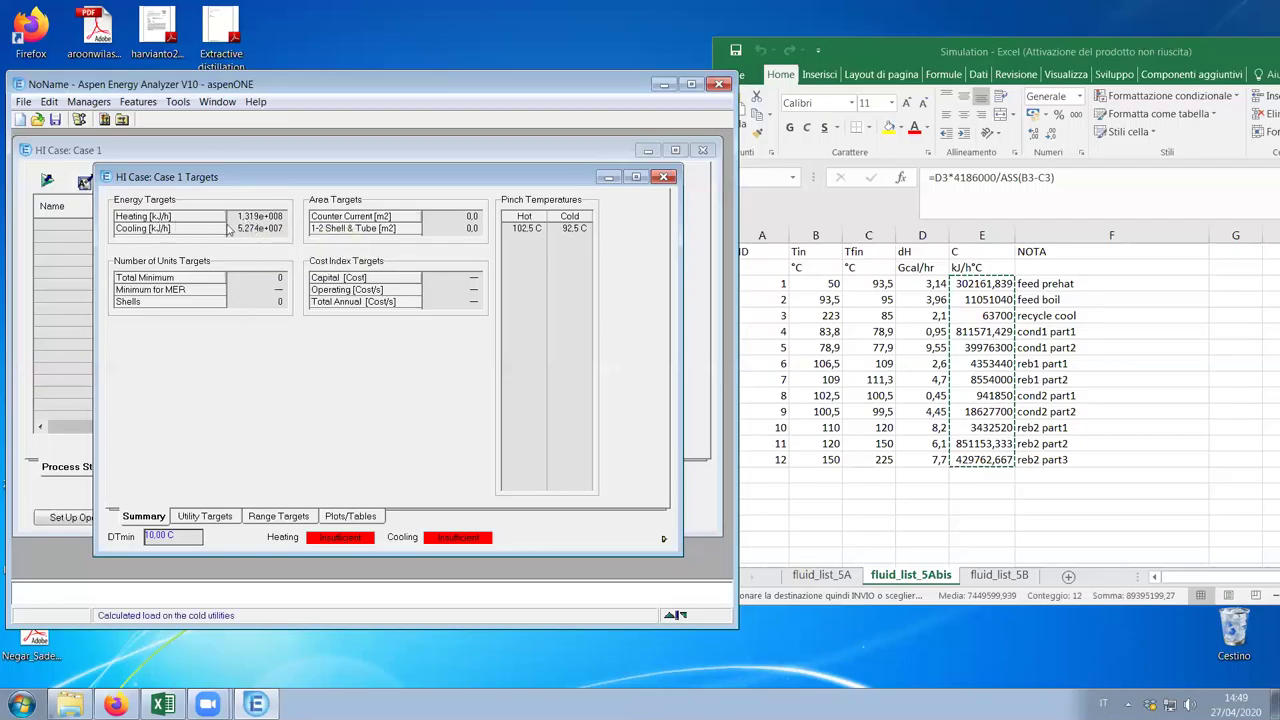
{"action": "mouse_move", "coordinate": [273, 224]}
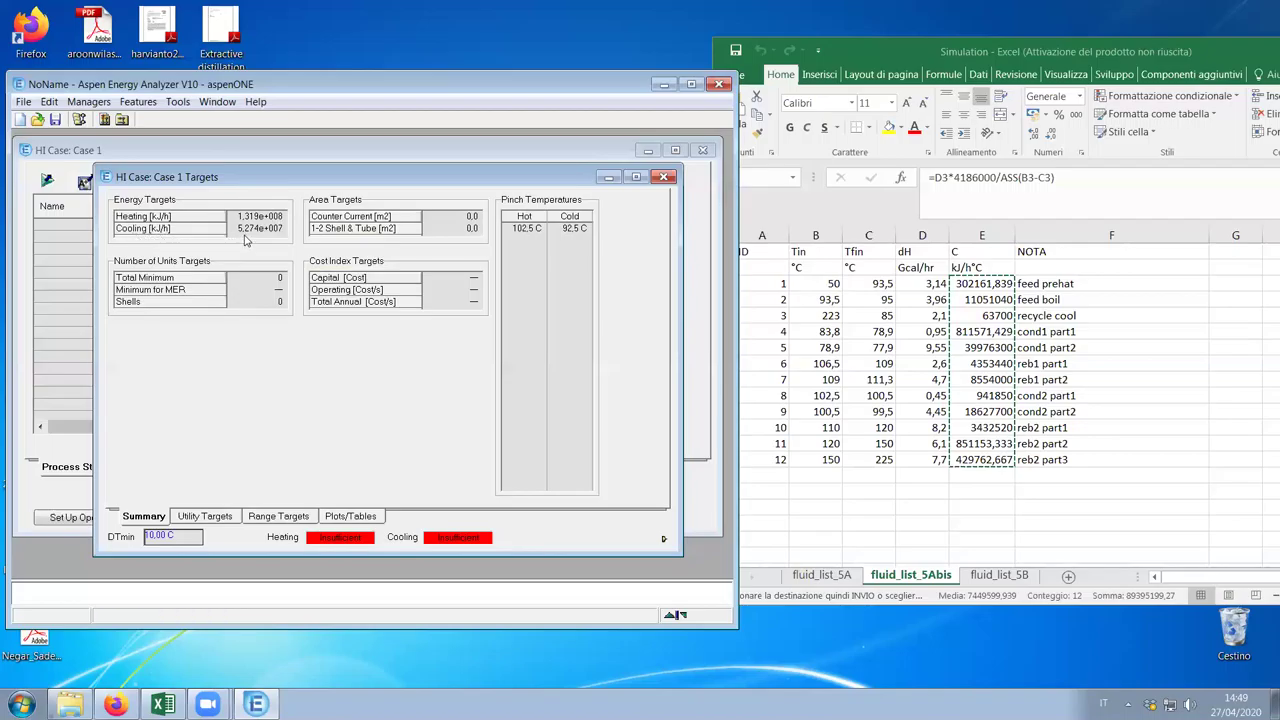
{"action": "mouse_move", "coordinate": [245, 236]}
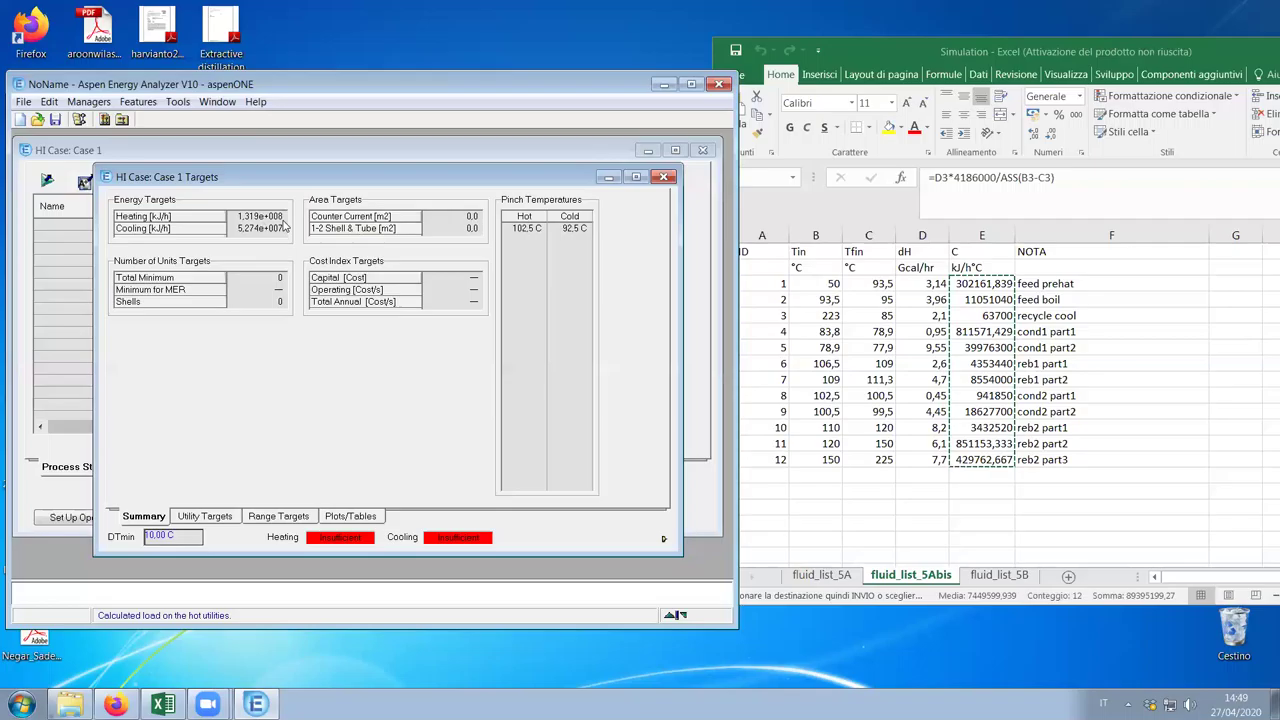
{"action": "mouse_move", "coordinate": [283, 222]}
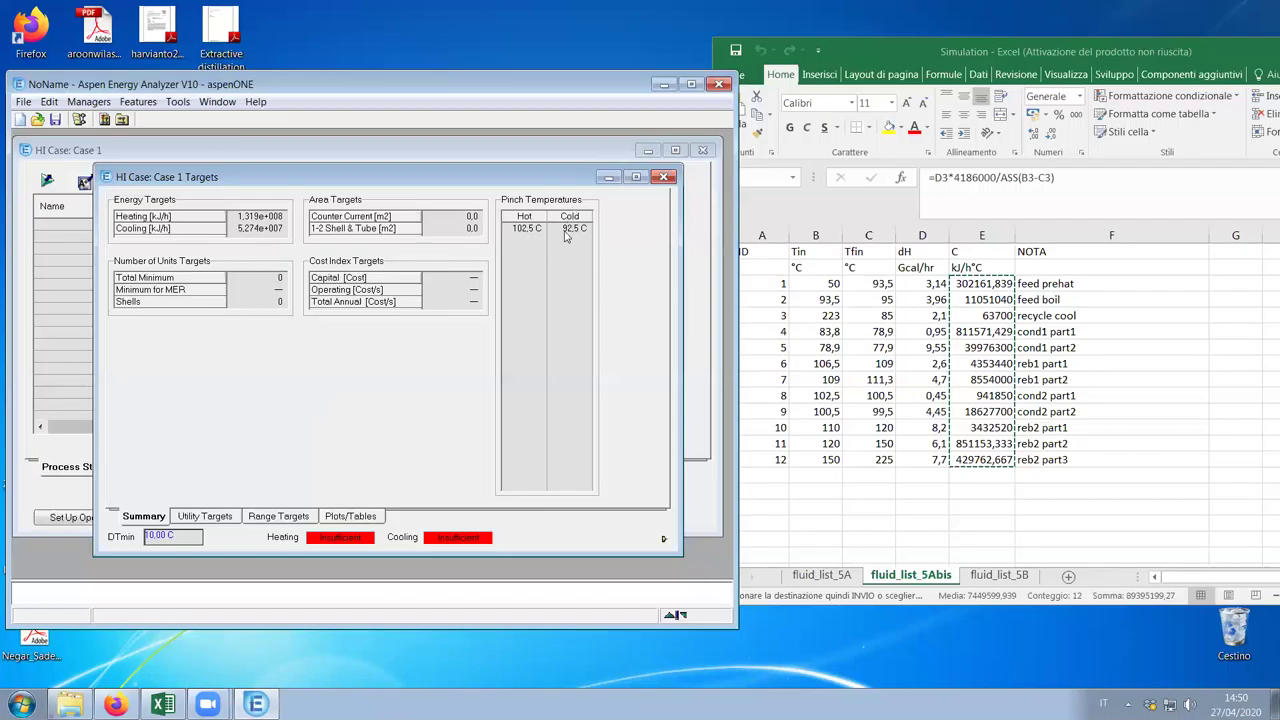
{"action": "mouse_move", "coordinate": [567, 231]}
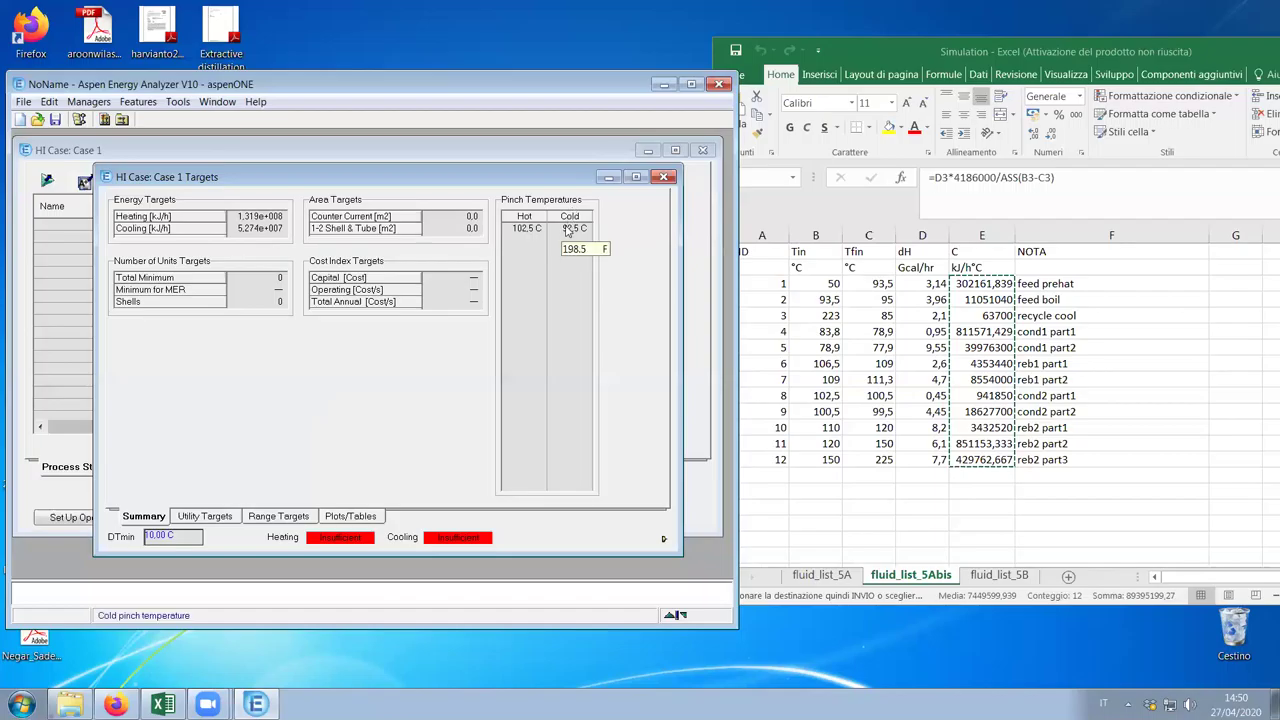
Enlarge the Case 1 Targets window and show its composite curves plot at full size
{"action": "left_click", "coordinate": [690, 84]}
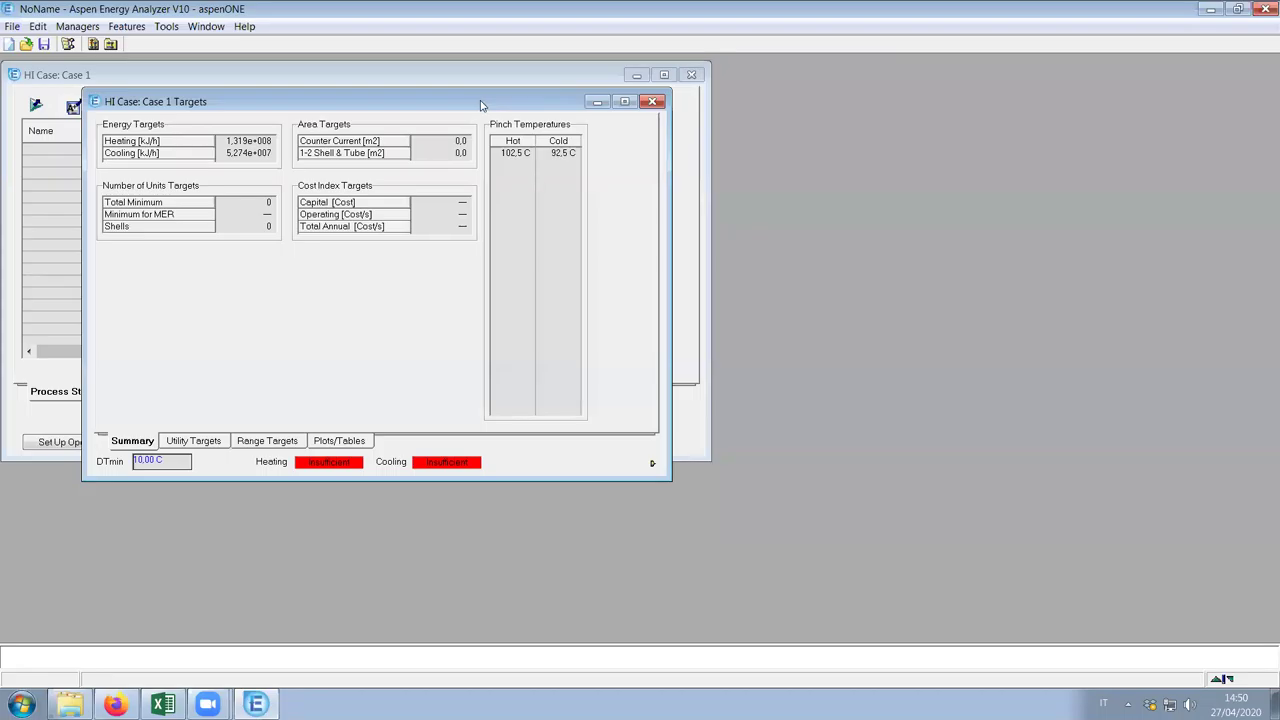
{"action": "left_click_drag", "start_coordinate": [480, 105], "coordinate": [568, 175]}
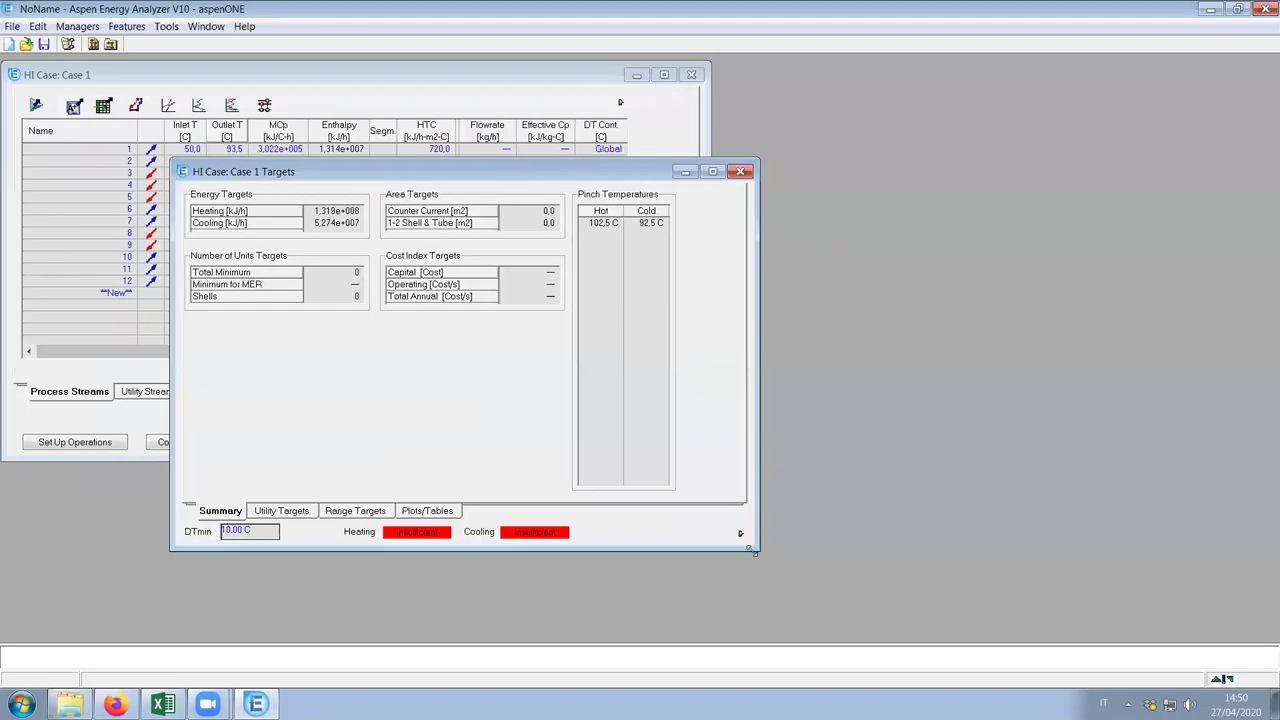
{"action": "left_click_drag", "start_coordinate": [755, 551], "coordinate": [905, 595]}
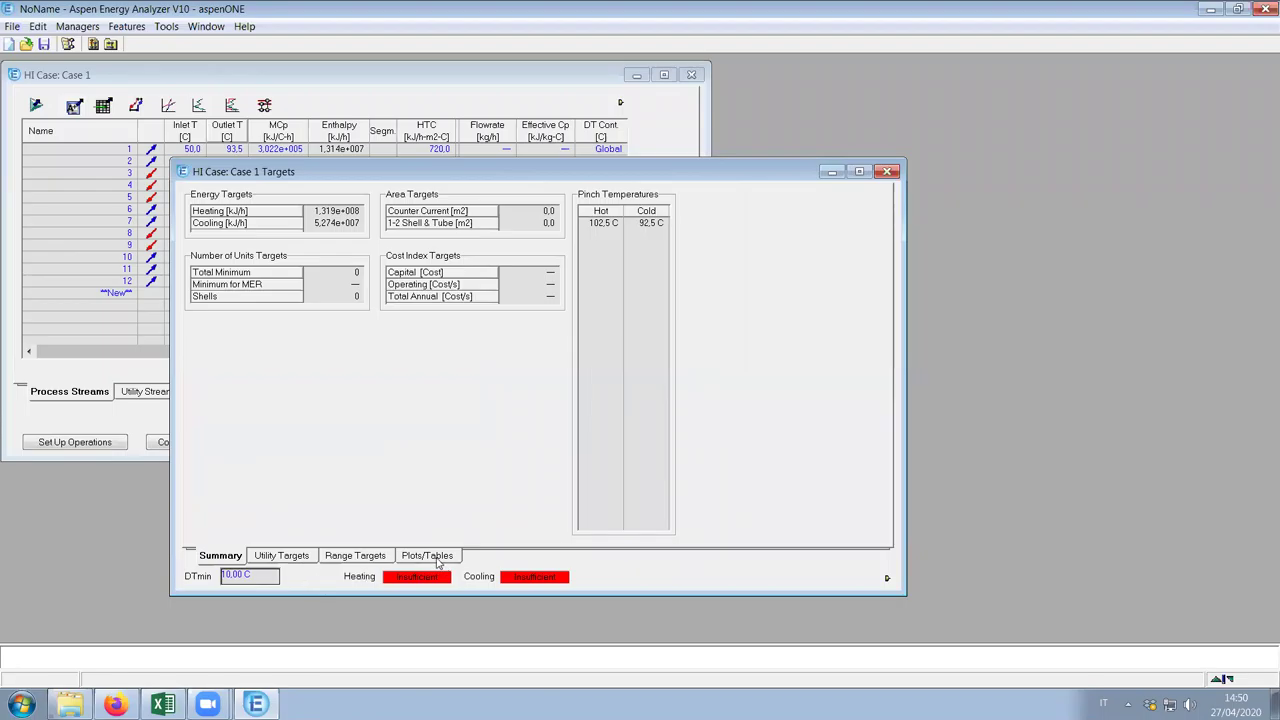
{"action": "left_click", "coordinate": [429, 556]}
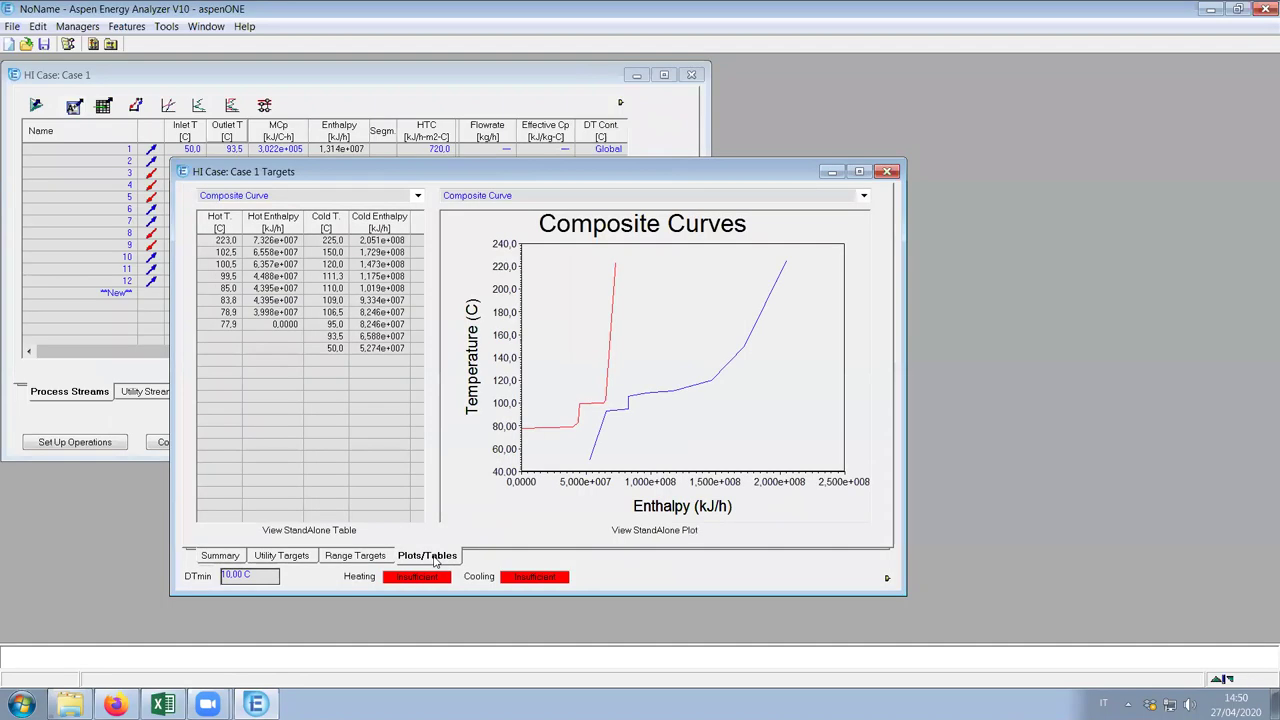
{"action": "double_click", "coordinate": [856, 174]}
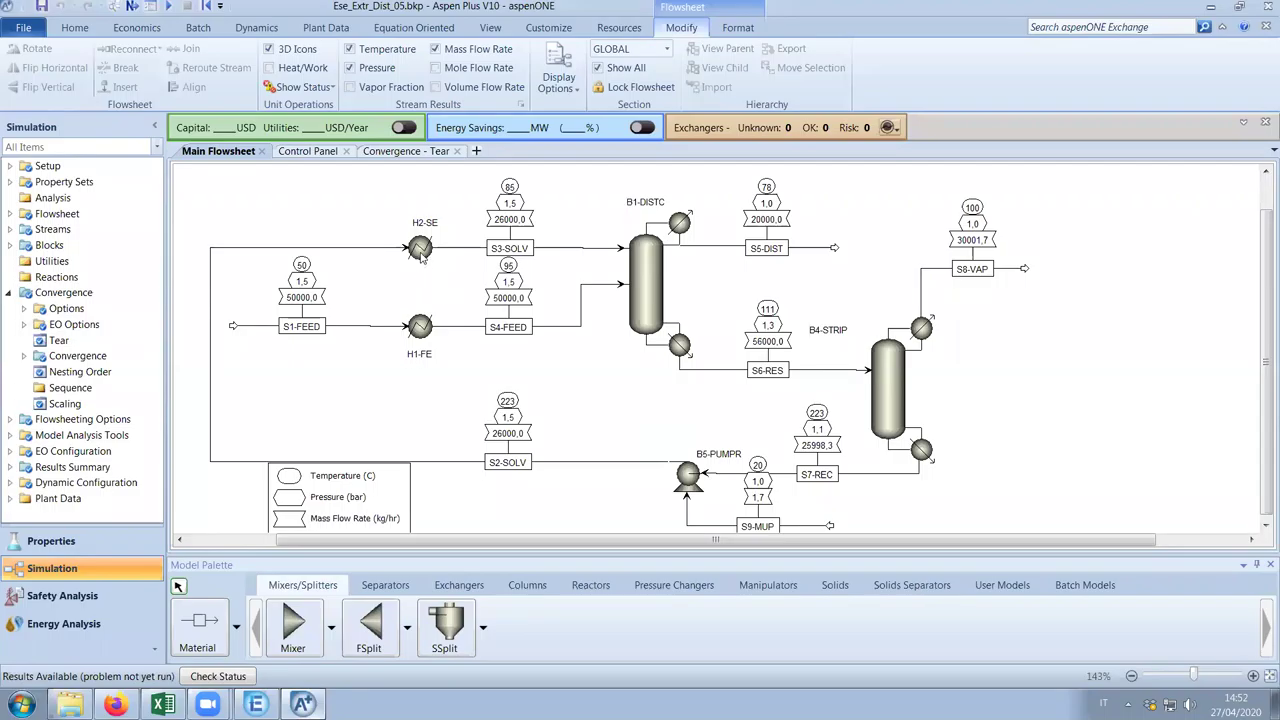
Switch to Aspen Plus and open the results of heating curve 1 for the H2-SE heater
{"action": "left_click", "coordinate": [421, 250]}
{"action": "double_click", "coordinate": [421, 249]}
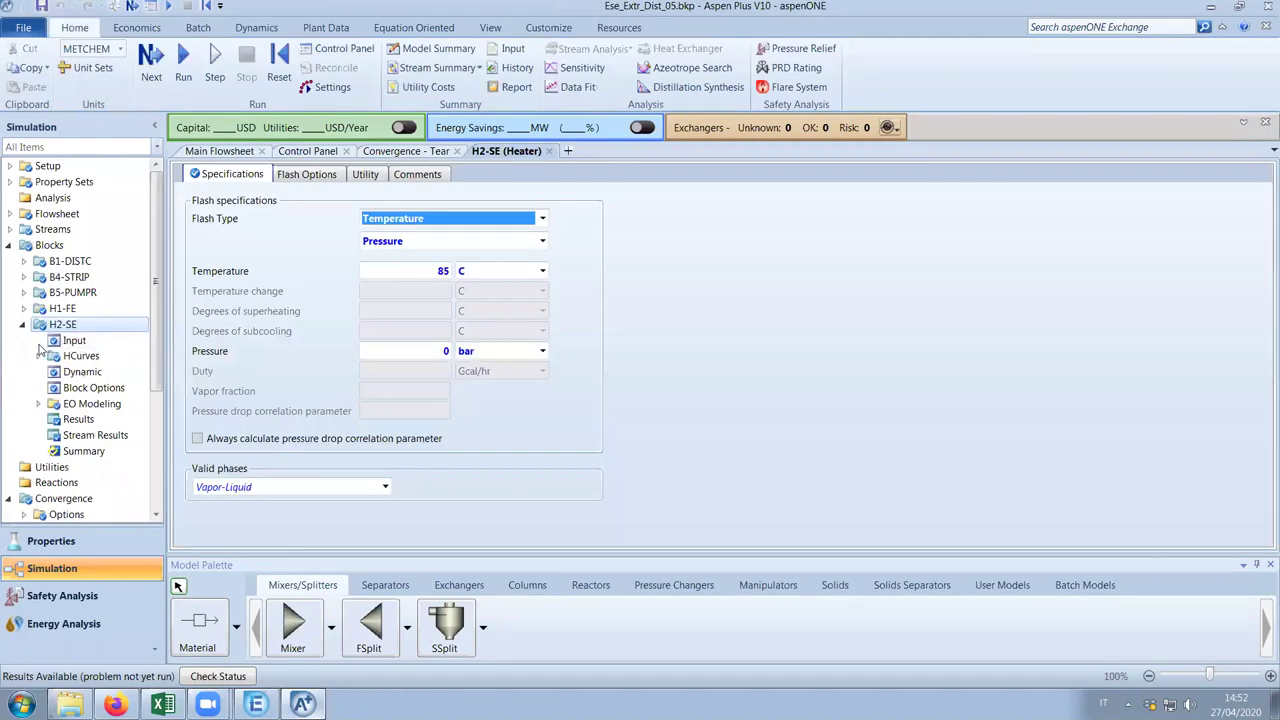
{"action": "left_click", "coordinate": [104, 356]}
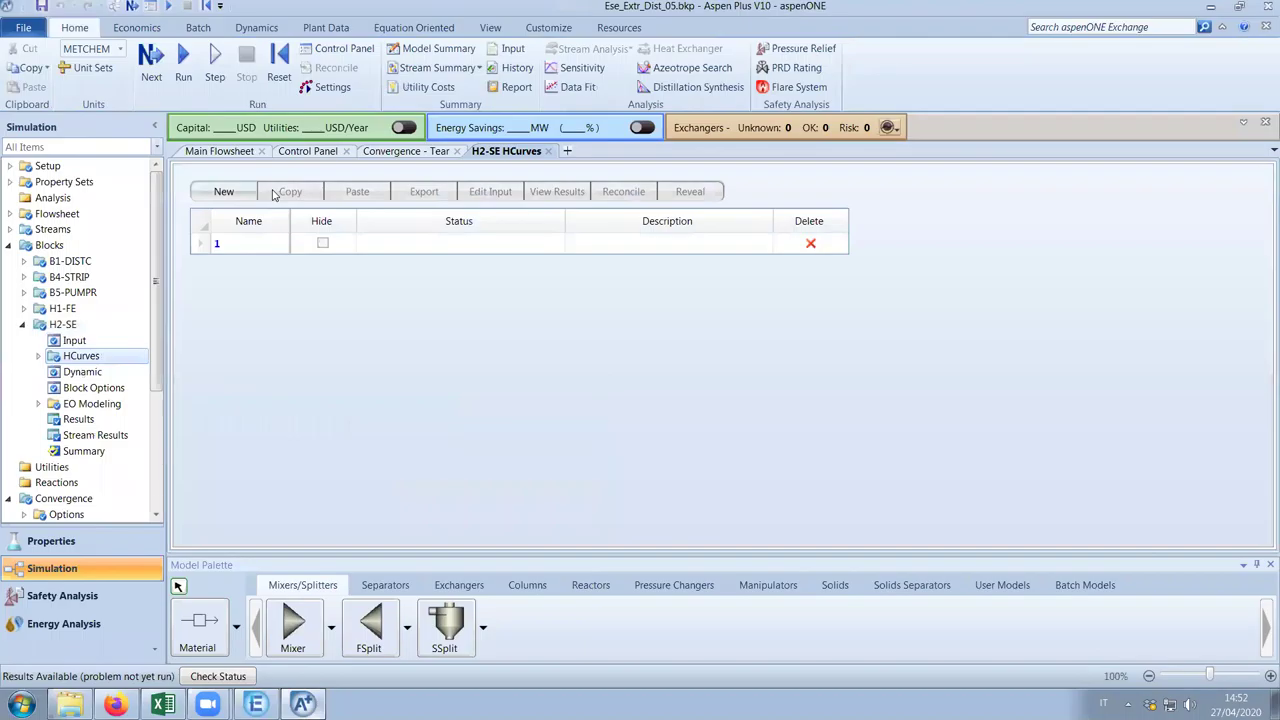
{"action": "left_click", "coordinate": [38, 356]}
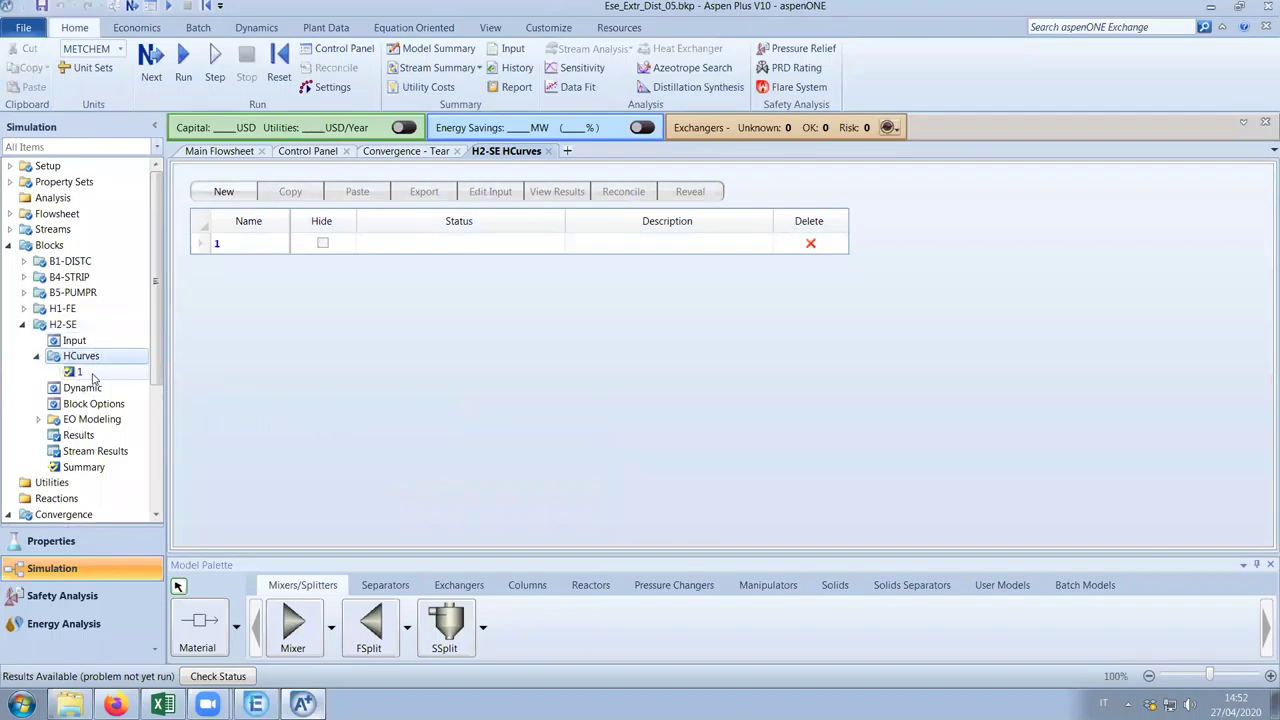
{"action": "left_click", "coordinate": [90, 374]}
{"action": "left_click", "coordinate": [354, 176]}
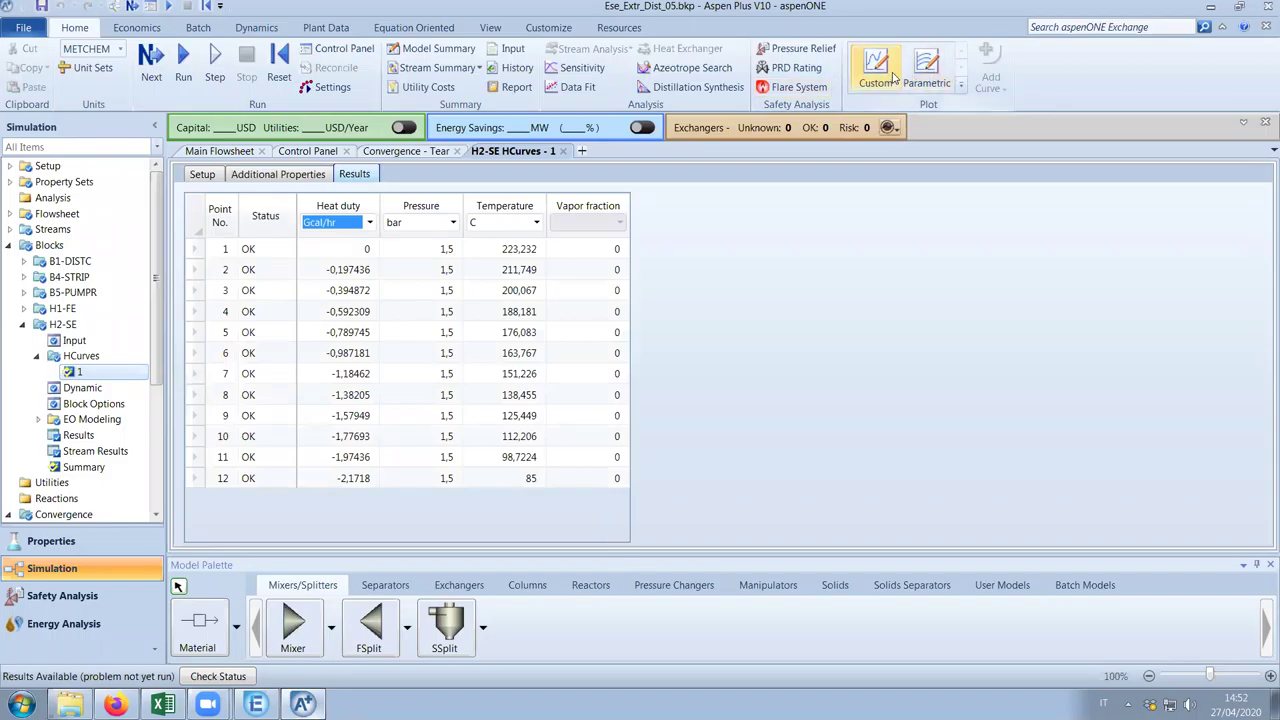
Create a custom plot of the H2-SE heating curve with heat duty on the X axis and temperature as the curve
{"action": "left_click", "coordinate": [893, 76]}
{"action": "left_click", "coordinate": [203, 147]}
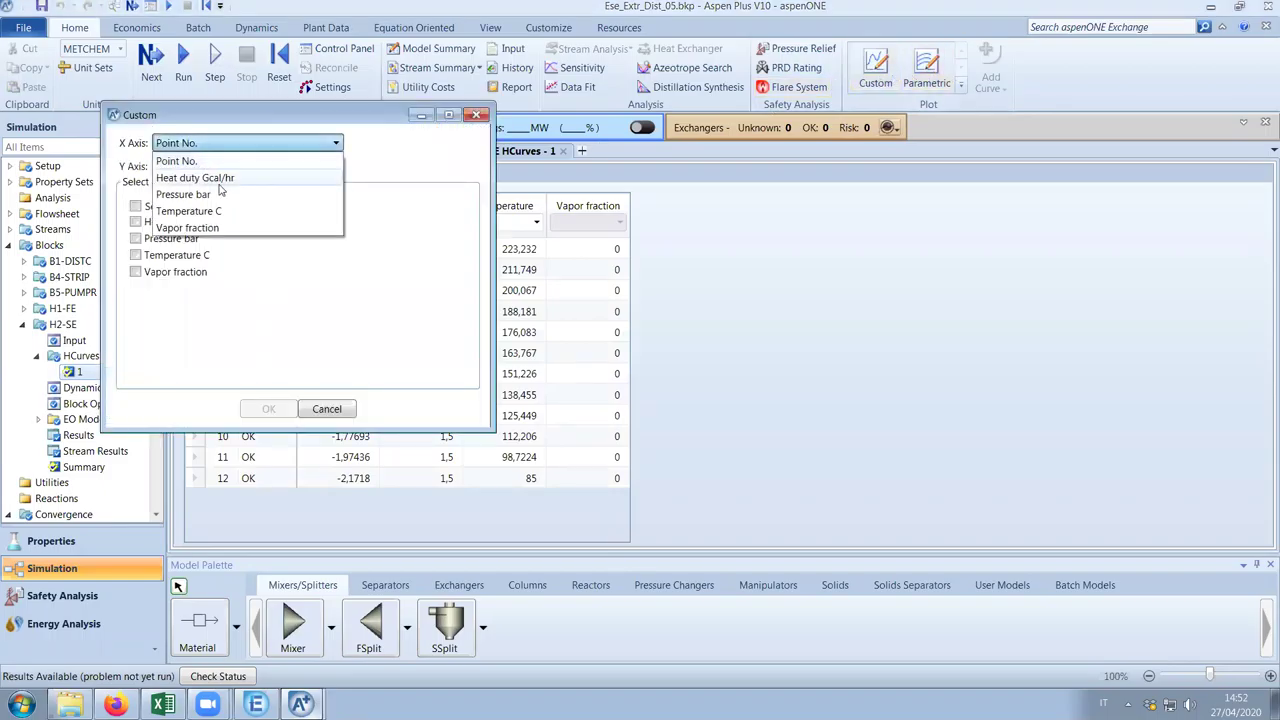
{"action": "left_click", "coordinate": [221, 180]}
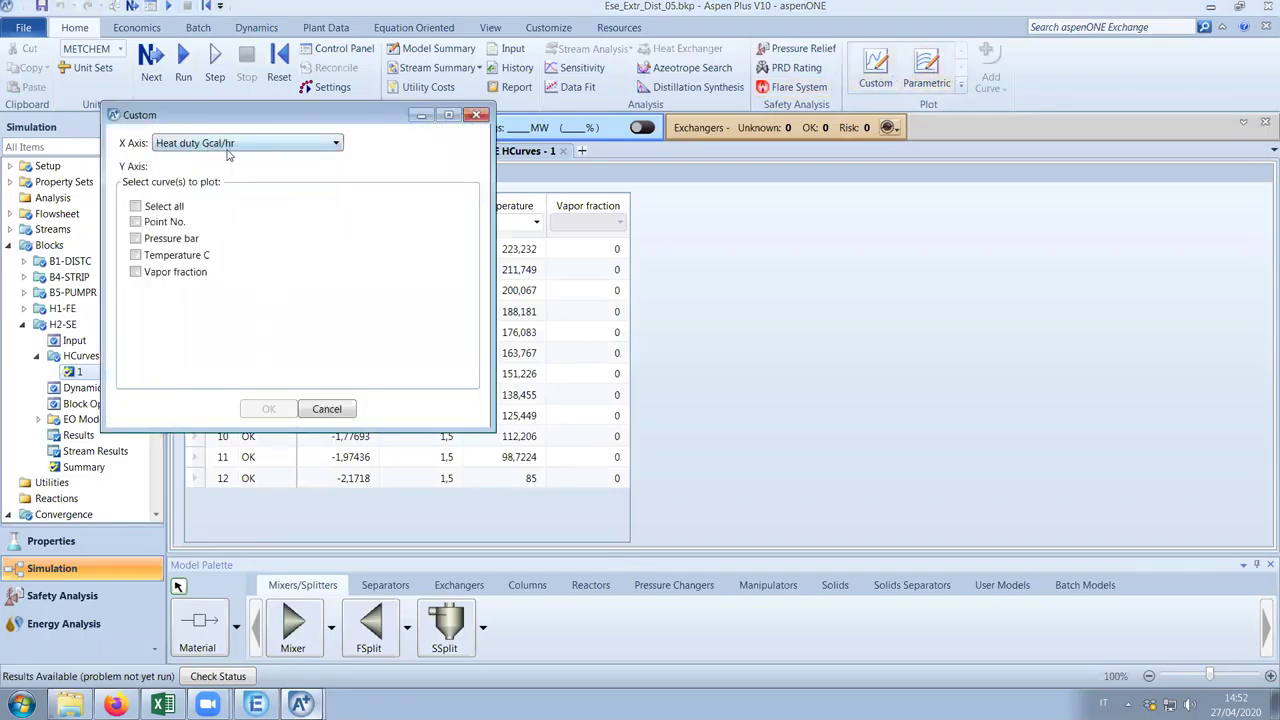
{"action": "left_click", "coordinate": [135, 255]}
{"action": "left_click", "coordinate": [269, 408]}
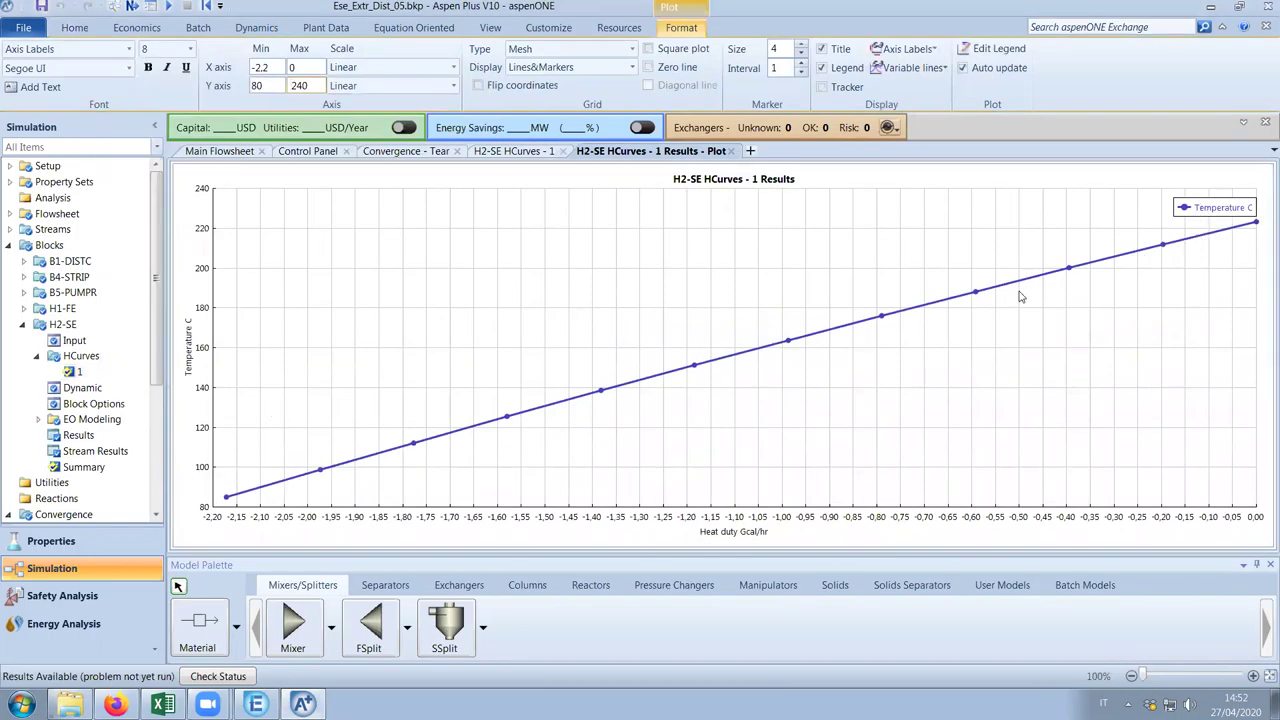
{"action": "left_click", "coordinate": [293, 85]}
Compare the composite curves in Aspen Energy Analyzer with the H2-SE temperature plot in Aspen Plus
{"action": "key", "text": "alt+Tab"}
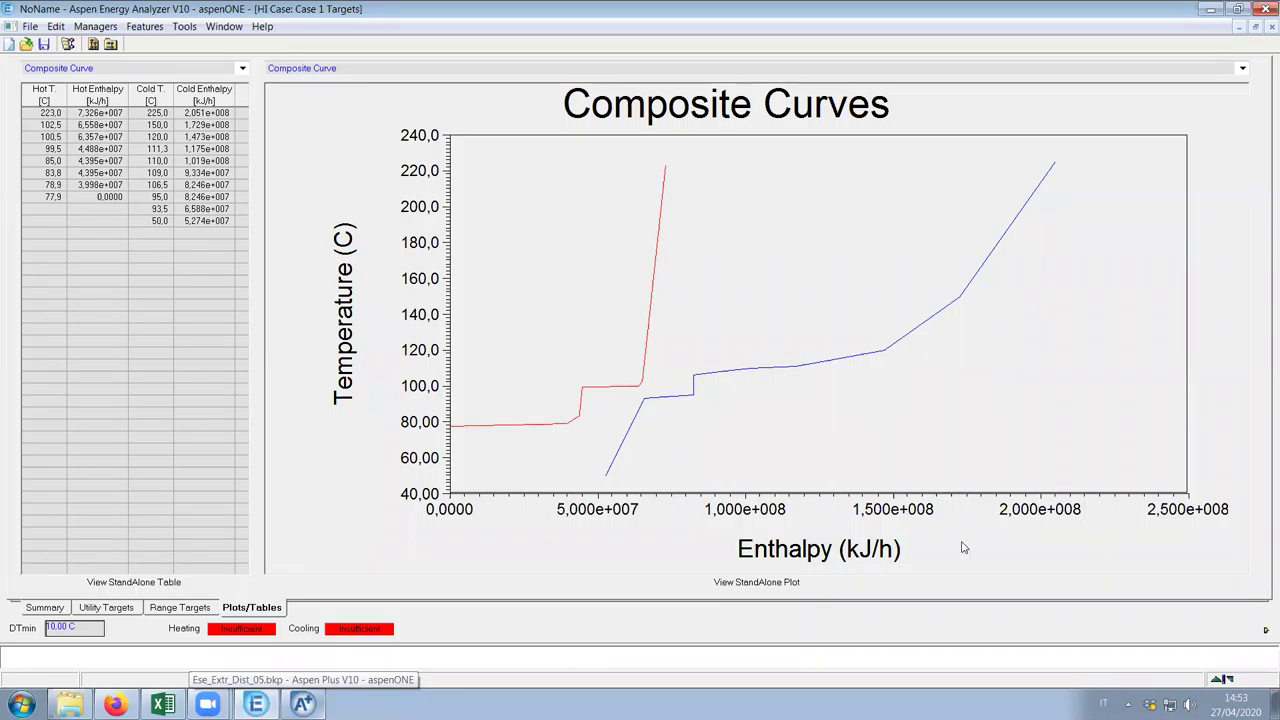
{"action": "mouse_move", "coordinate": [697, 373]}
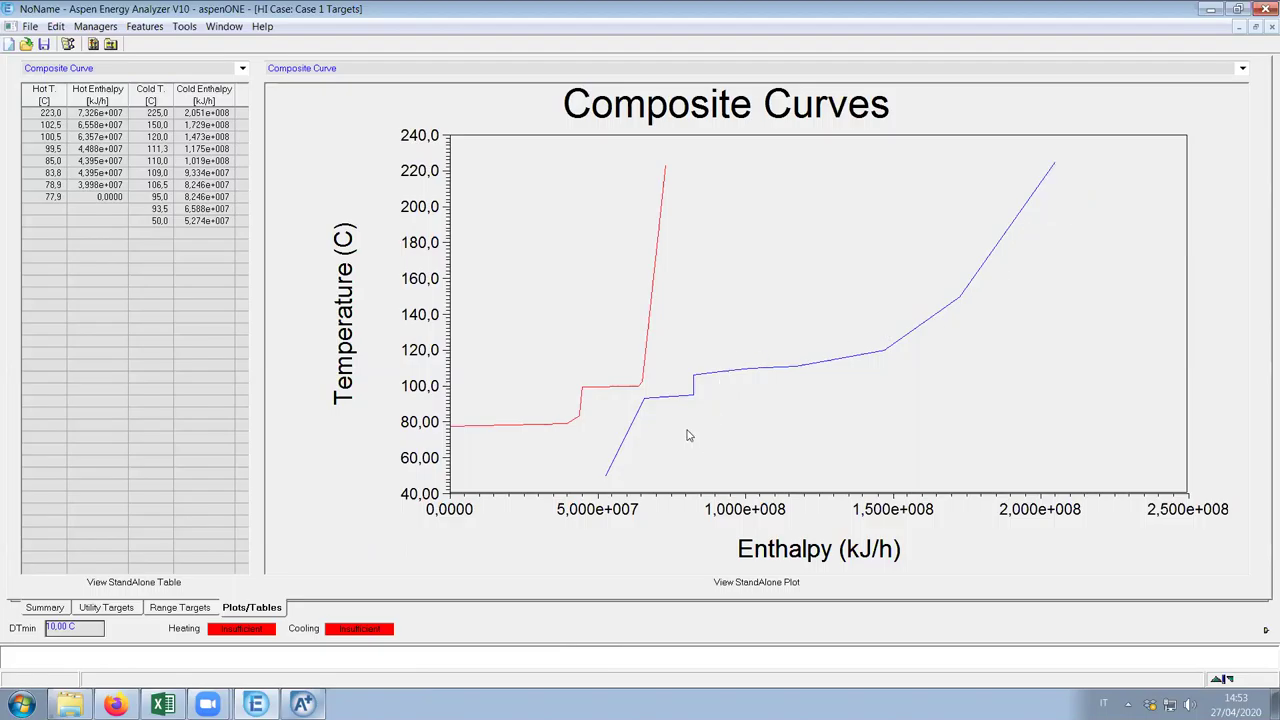
{"action": "mouse_move", "coordinate": [1016, 227]}
{"action": "left_click", "coordinate": [302, 704]}
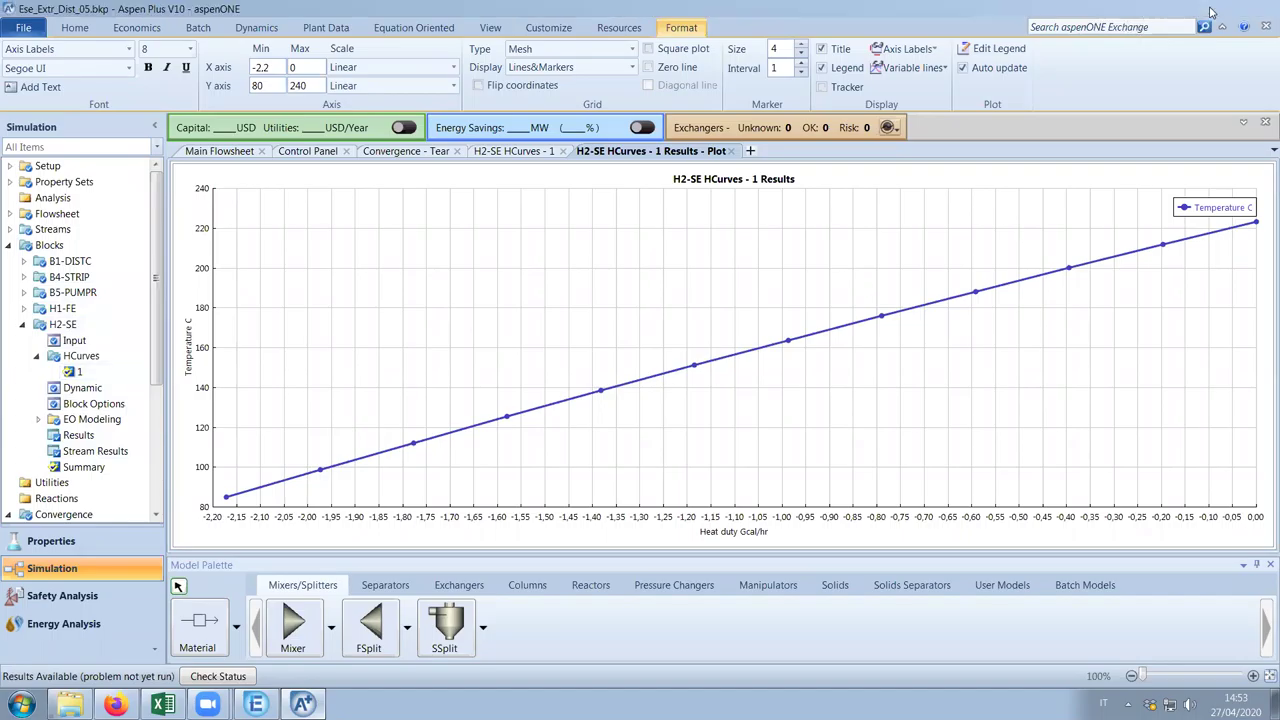
{"action": "left_click", "coordinate": [1211, 8]}
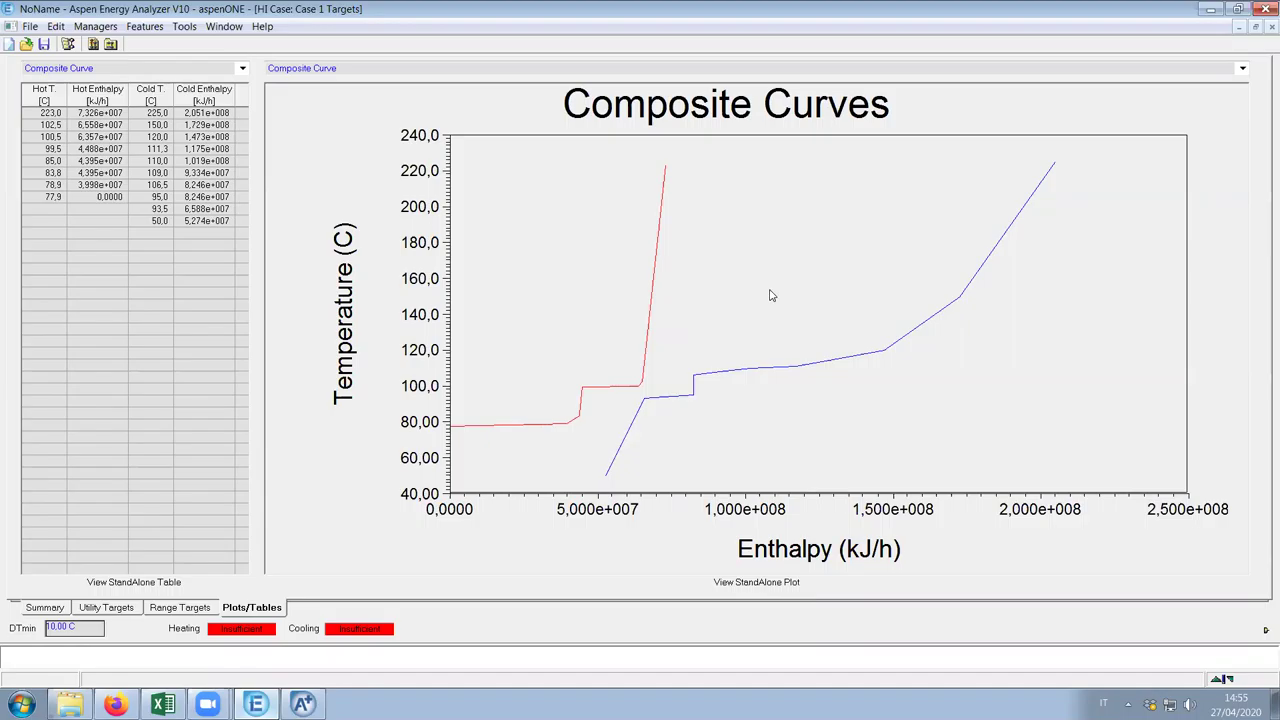
Set DTmin to 30 °C, examine the gap between the composite curves, and restore DTmin to 10 °C
{"action": "left_click", "coordinate": [72, 630]}
{"action": "mouse_move", "coordinate": [642, 398]}
{"action": "type", "text": "10"}
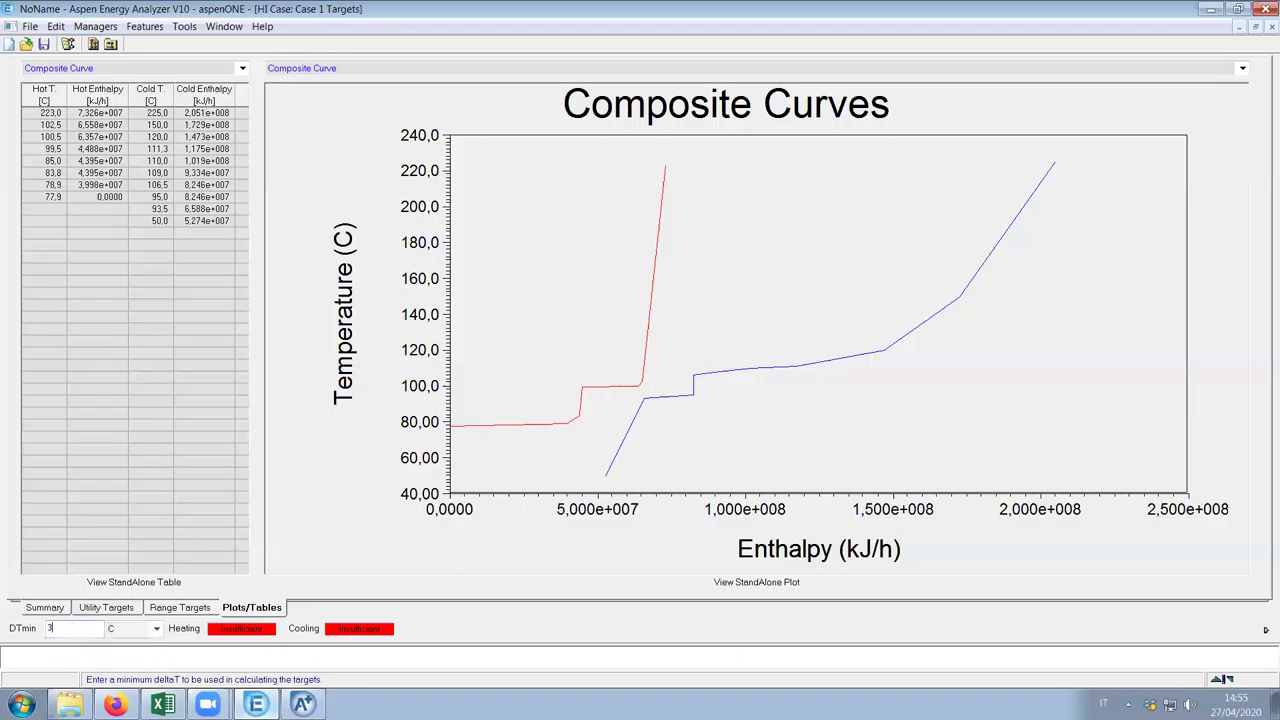
{"action": "key", "text": "Return"}
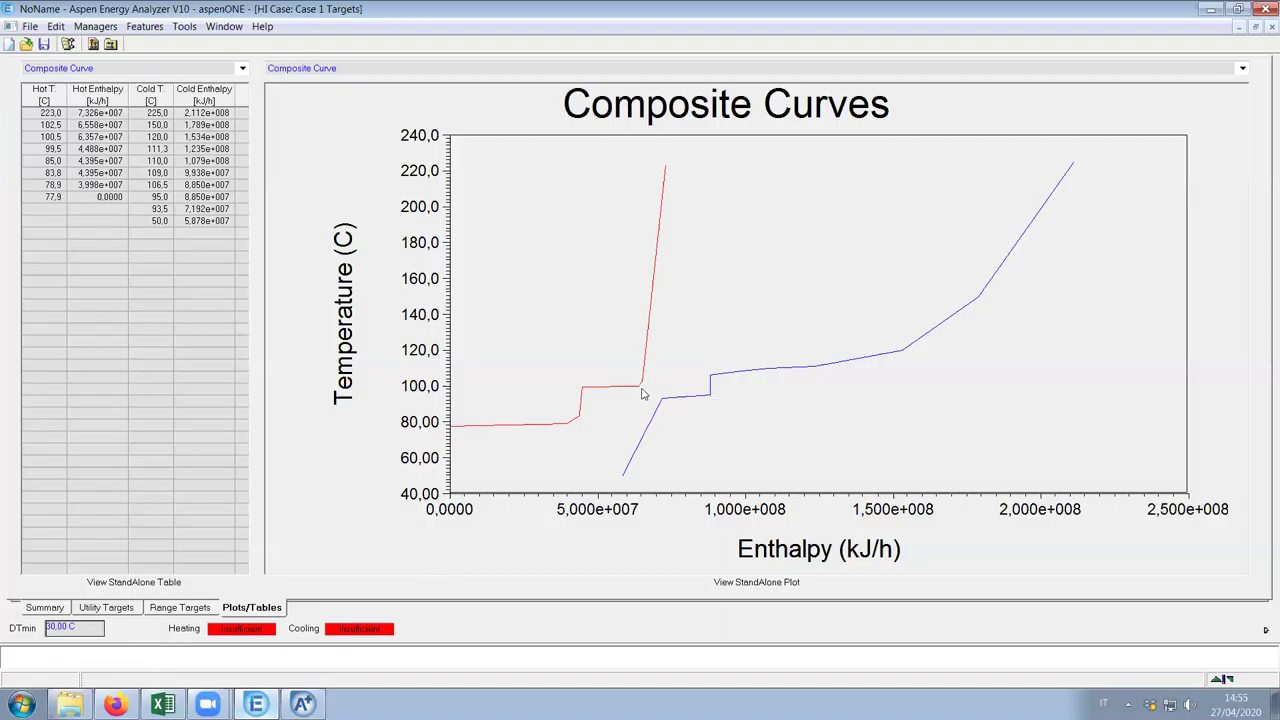
{"action": "mouse_move", "coordinate": [646, 430]}
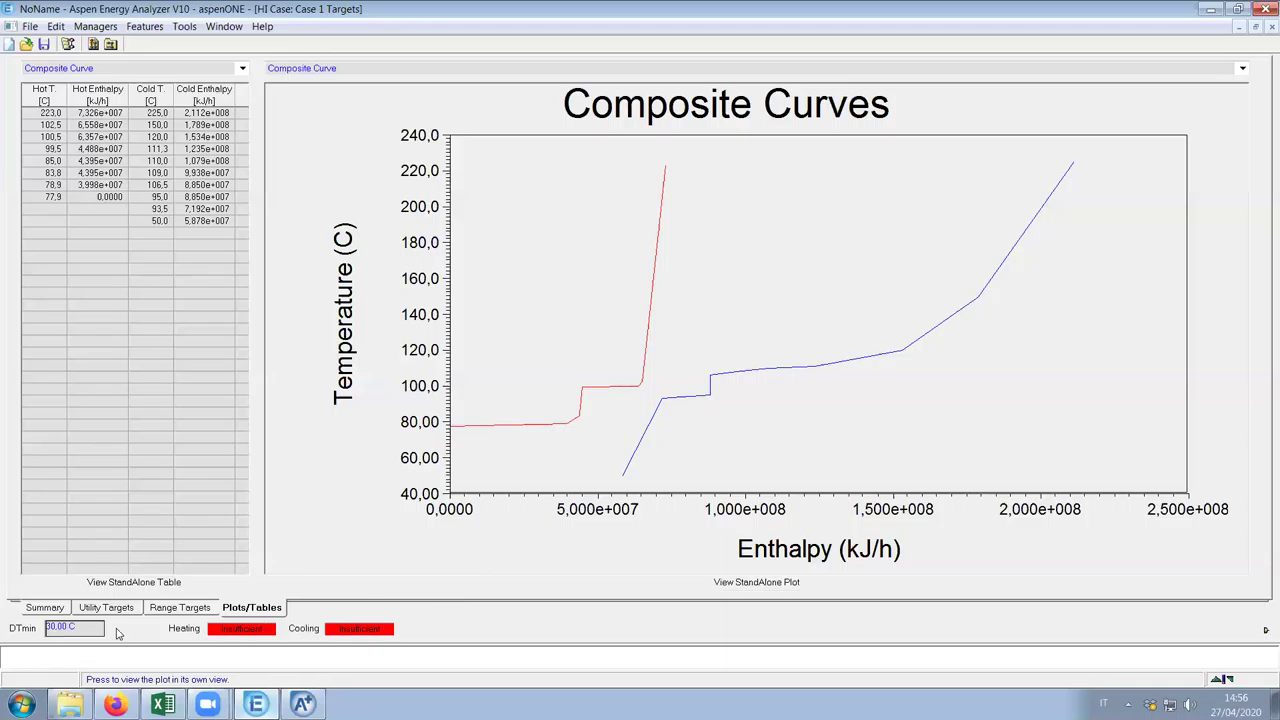
{"action": "type", "text": "10"}
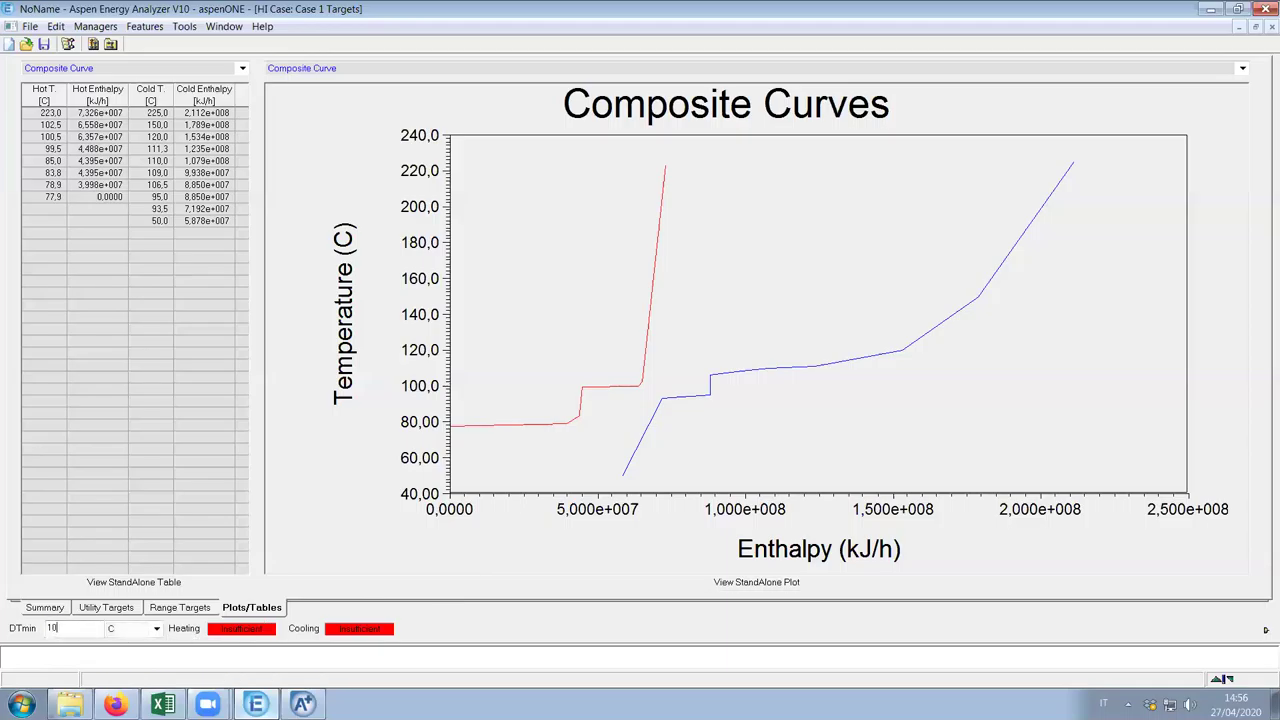
{"action": "key", "text": "Return"}
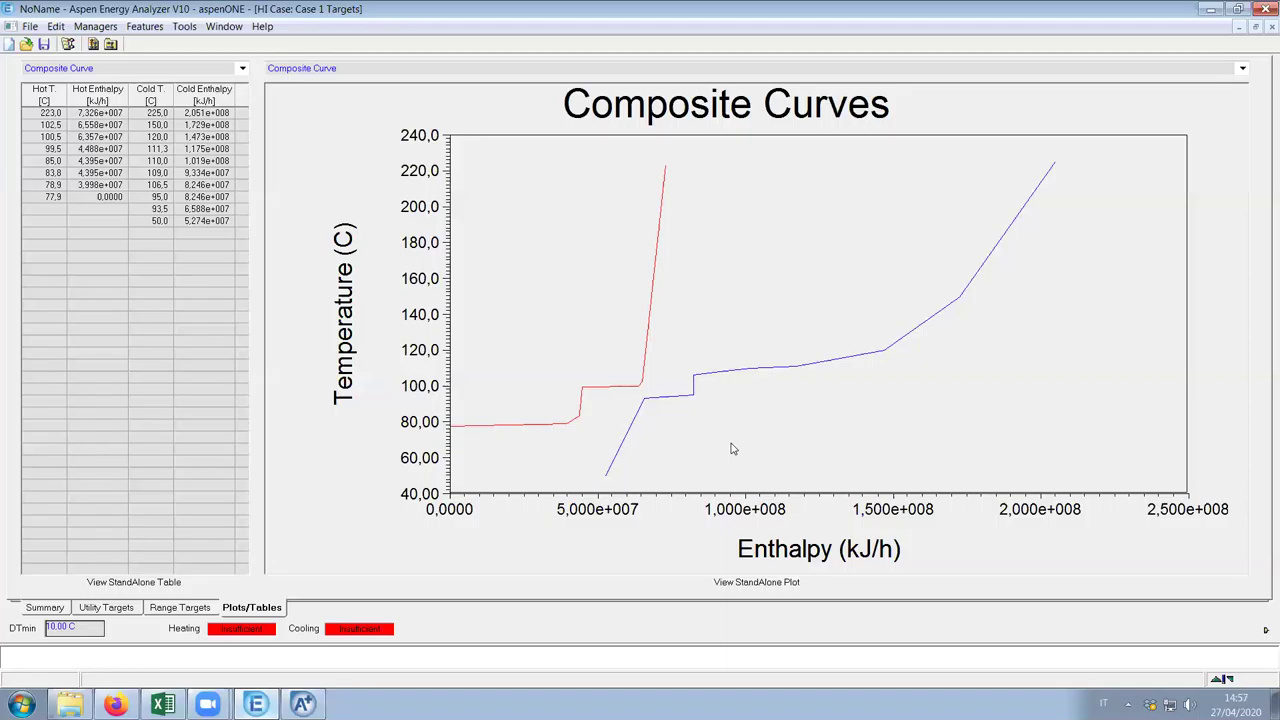
Set DTmin to 40 °C, inspect the hot end of the cold composite curve, and restore DTmin to 10 °C
{"action": "mouse_move", "coordinate": [641, 405]}
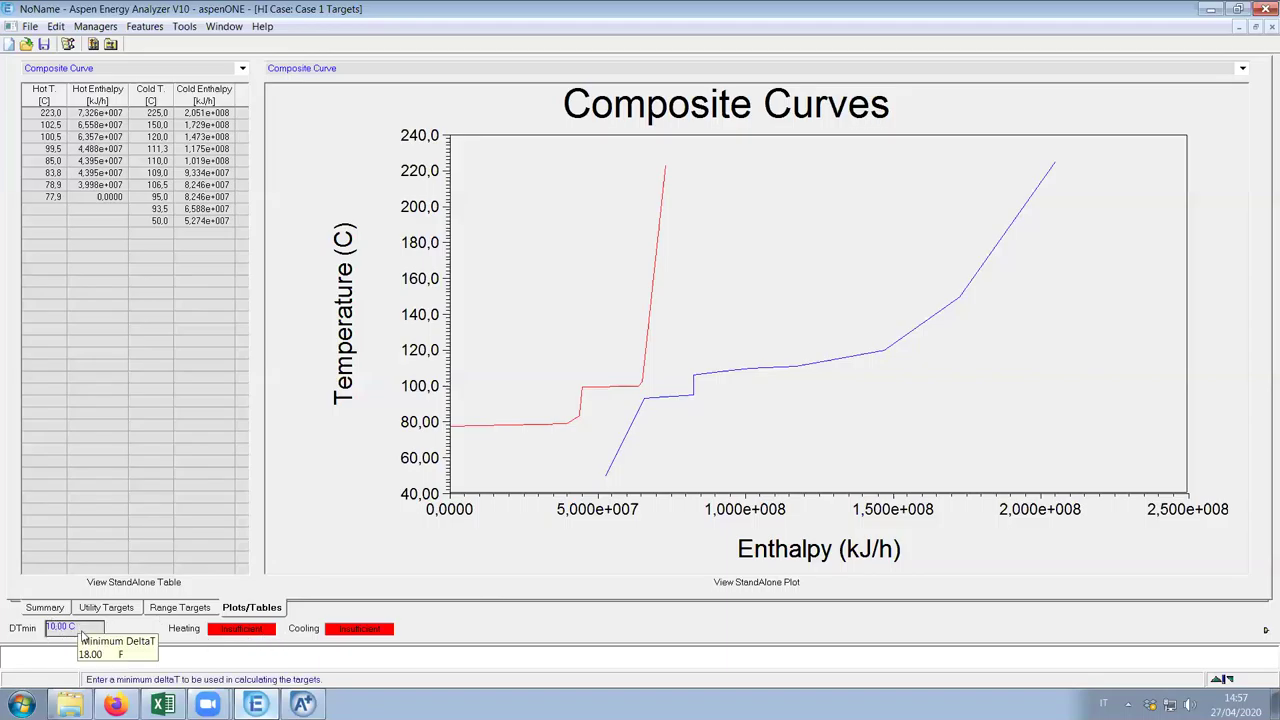
{"action": "type", "text": "40"}
{"action": "key", "text": "Return"}
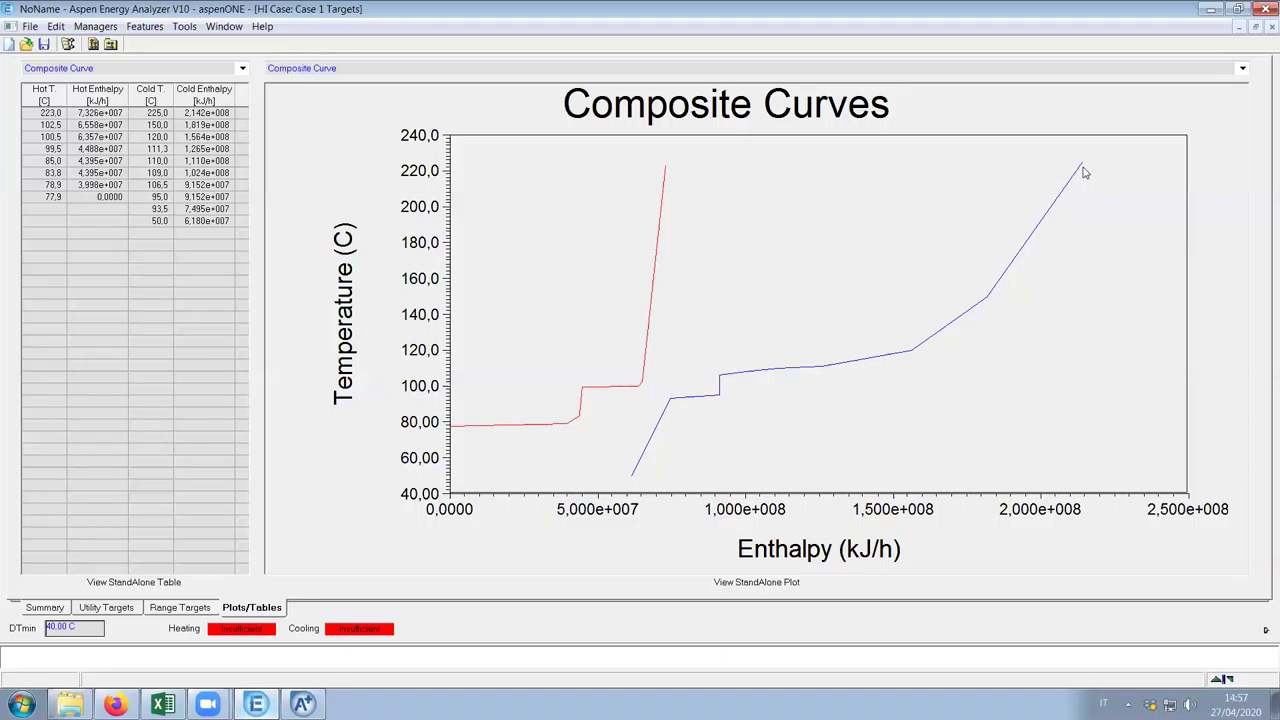
{"action": "mouse_move", "coordinate": [1085, 173]}
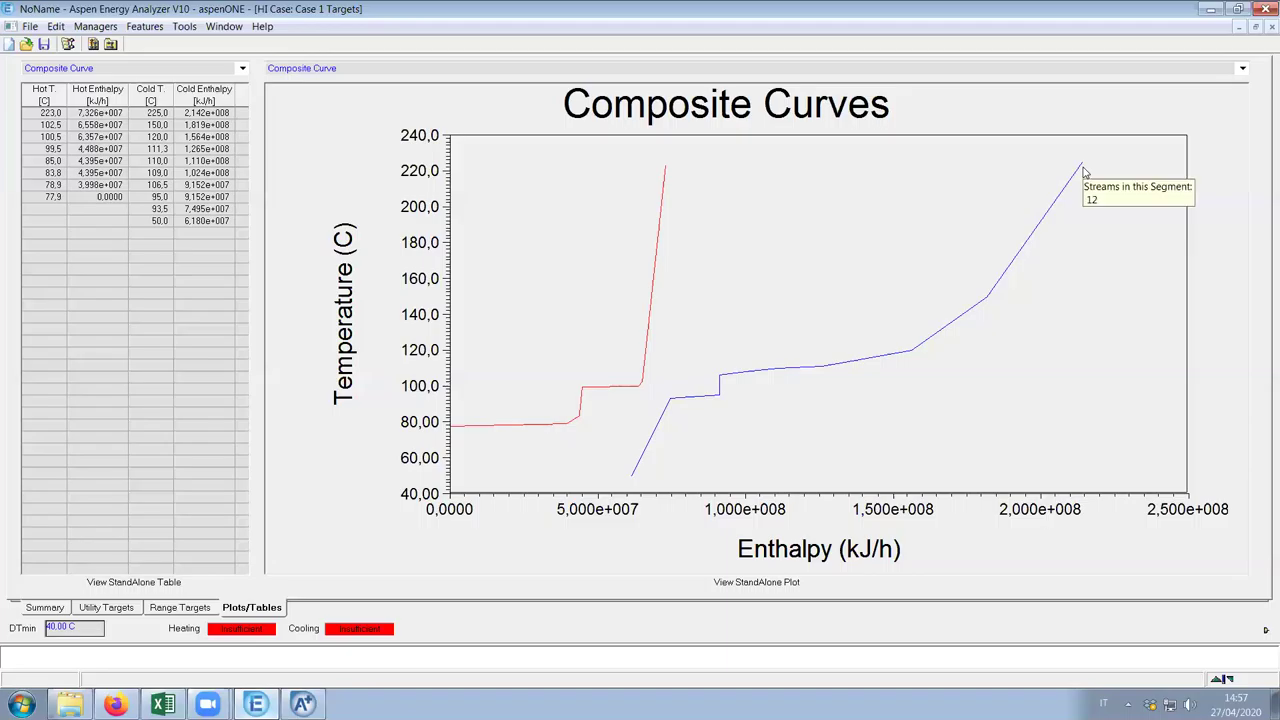
{"action": "type", "text": "10"}
{"action": "key", "text": "Return"}
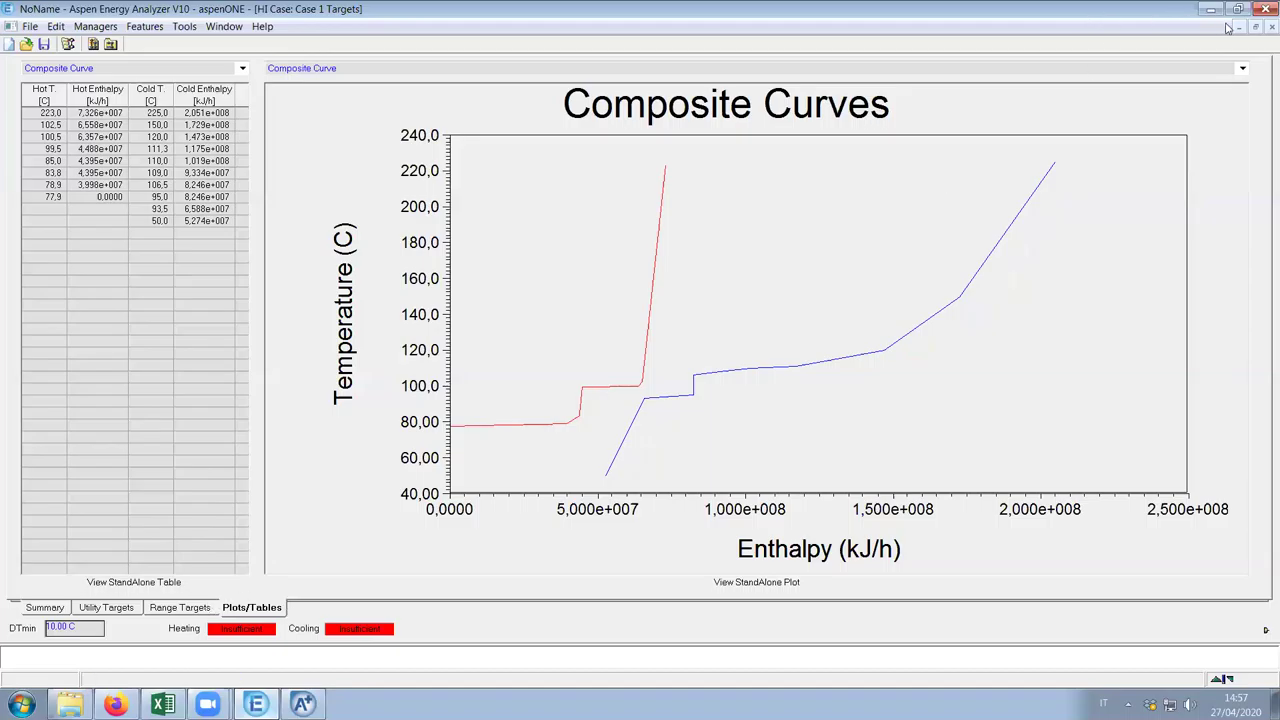
Compare the Case 1 process streams with the fluid_list_5Abis sheet in Excel, selecting its dH values in D3:D14
{"action": "left_click", "coordinate": [1258, 32]}
{"action": "left_click", "coordinate": [361, 73]}
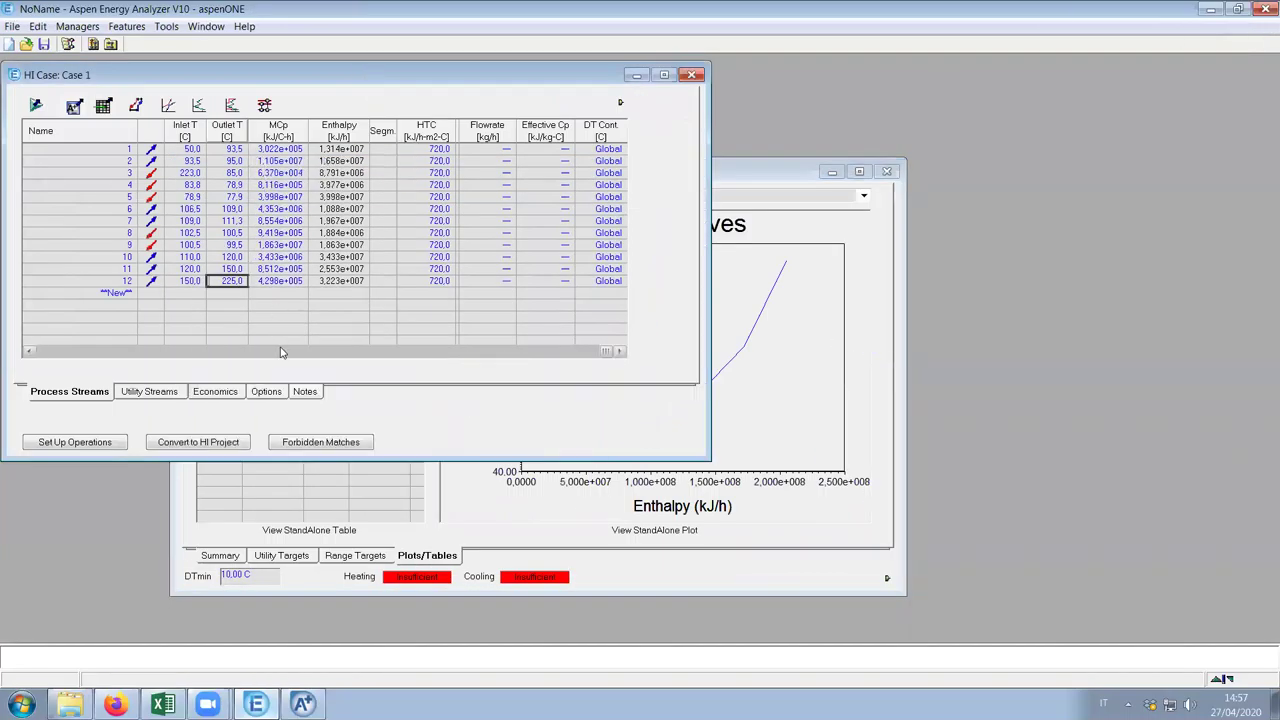
{"action": "left_click", "coordinate": [163, 705]}
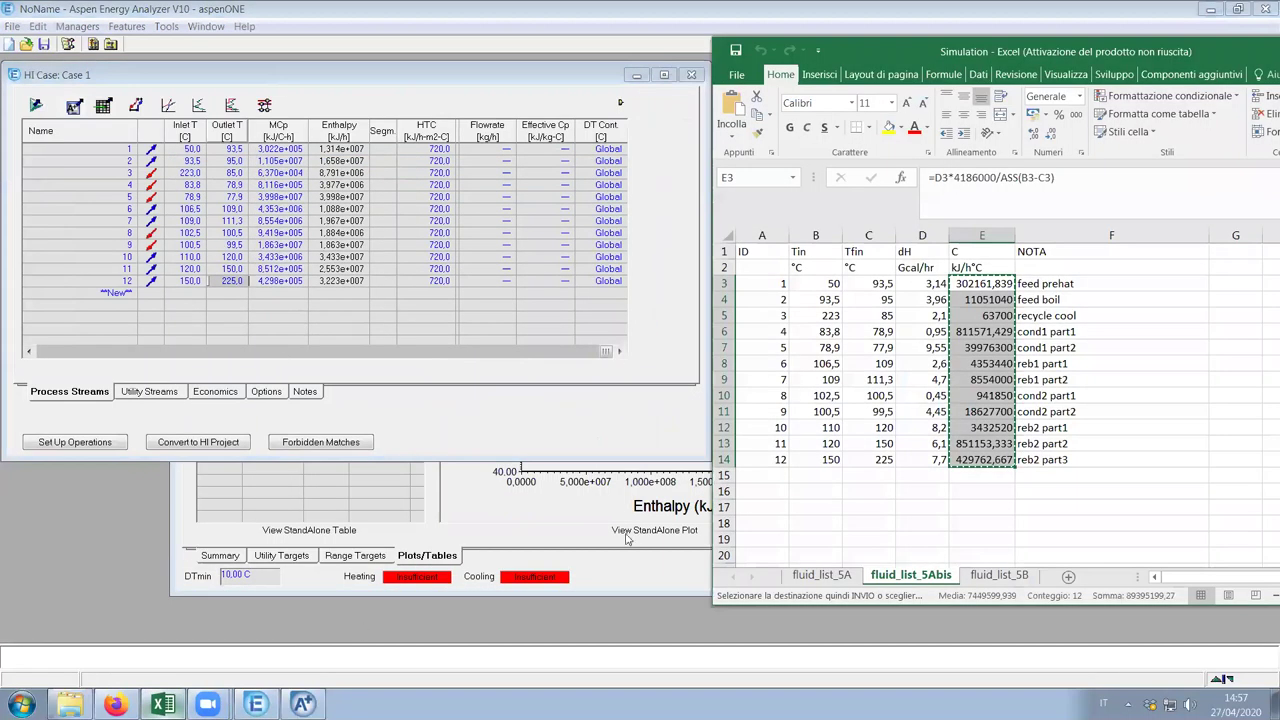
{"action": "left_click_drag", "start_coordinate": [920, 285], "coordinate": [924, 460]}
{"action": "key", "text": "Escape"}
{"action": "double_click", "coordinate": [1200, 50]}
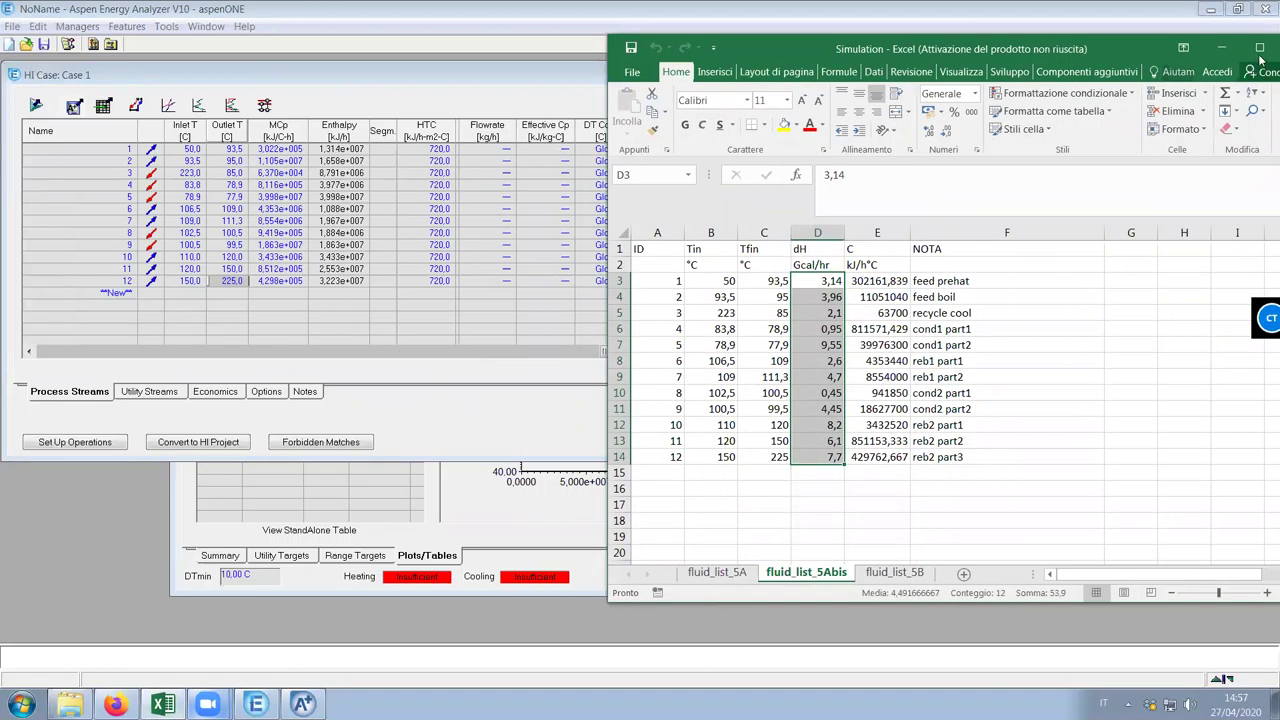
Minimize the Excel workbook and bring the Case 1 Targets window back at full size
{"action": "left_click", "coordinate": [1222, 48]}
{"action": "double_click", "coordinate": [805, 171]}
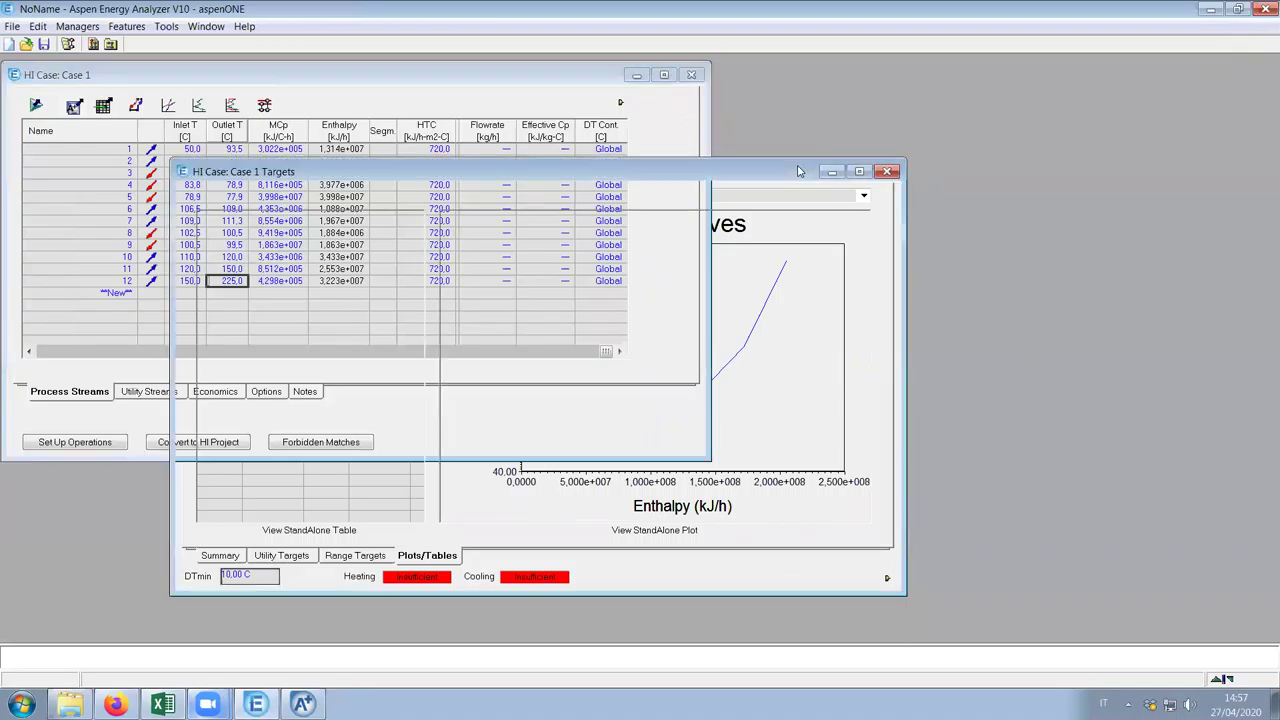
Maximize the Case 1 Targets window and select its DTmin field beside the composite curves
{"action": "left_click", "coordinate": [857, 173]}
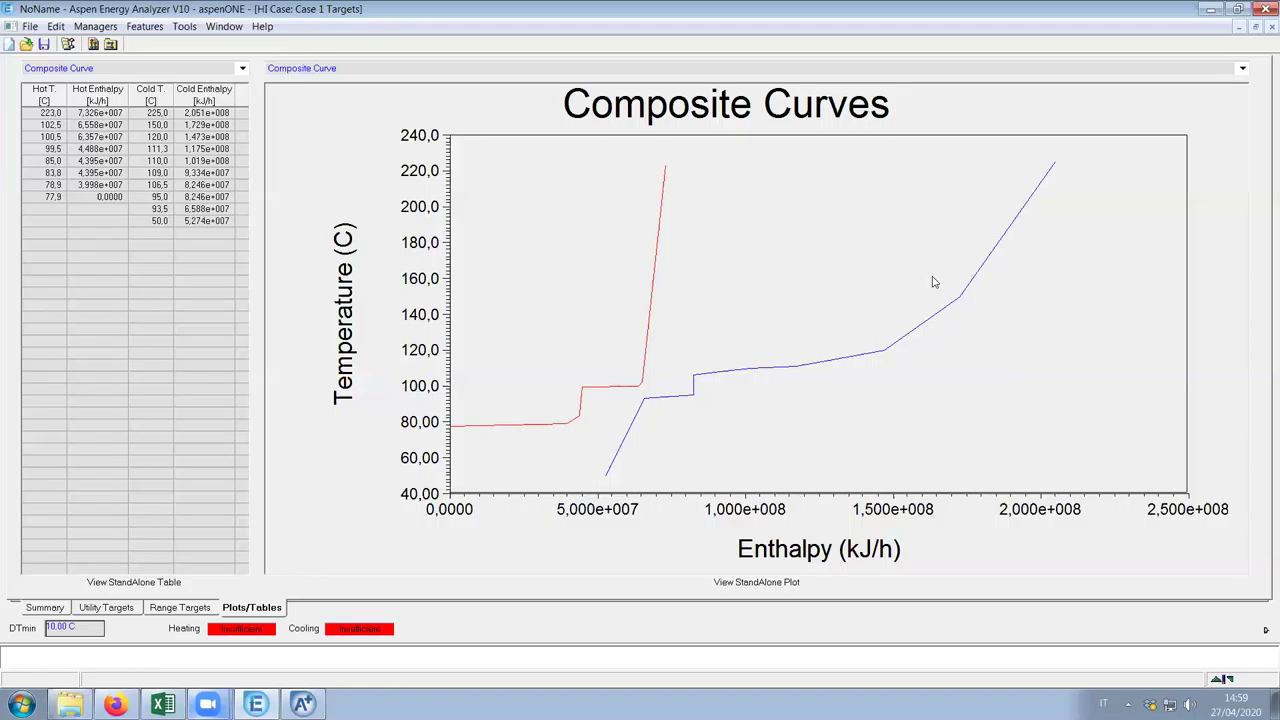
{"action": "left_click", "coordinate": [68, 630]}
{"action": "mouse_move", "coordinate": [642, 392]}
{"action": "right_click", "coordinate": [689, 412]}
{"action": "left_click", "coordinate": [700, 465]}
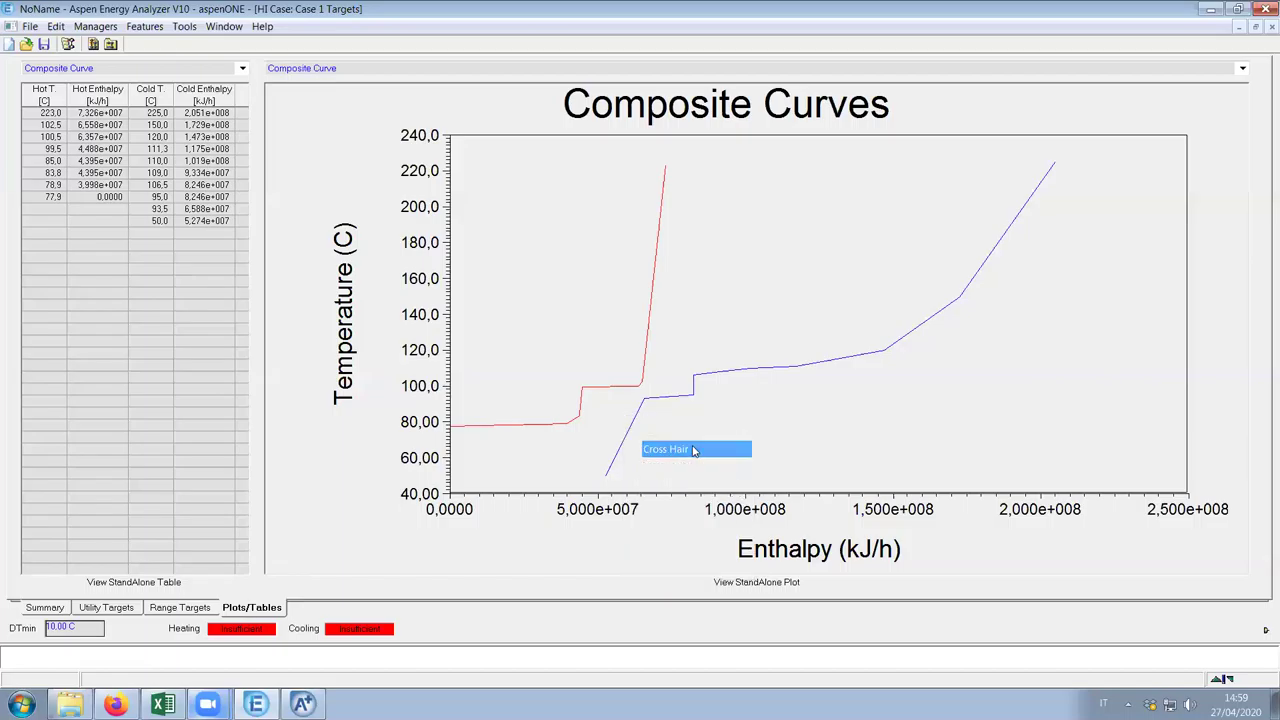
{"action": "right_click", "coordinate": [629, 366]}
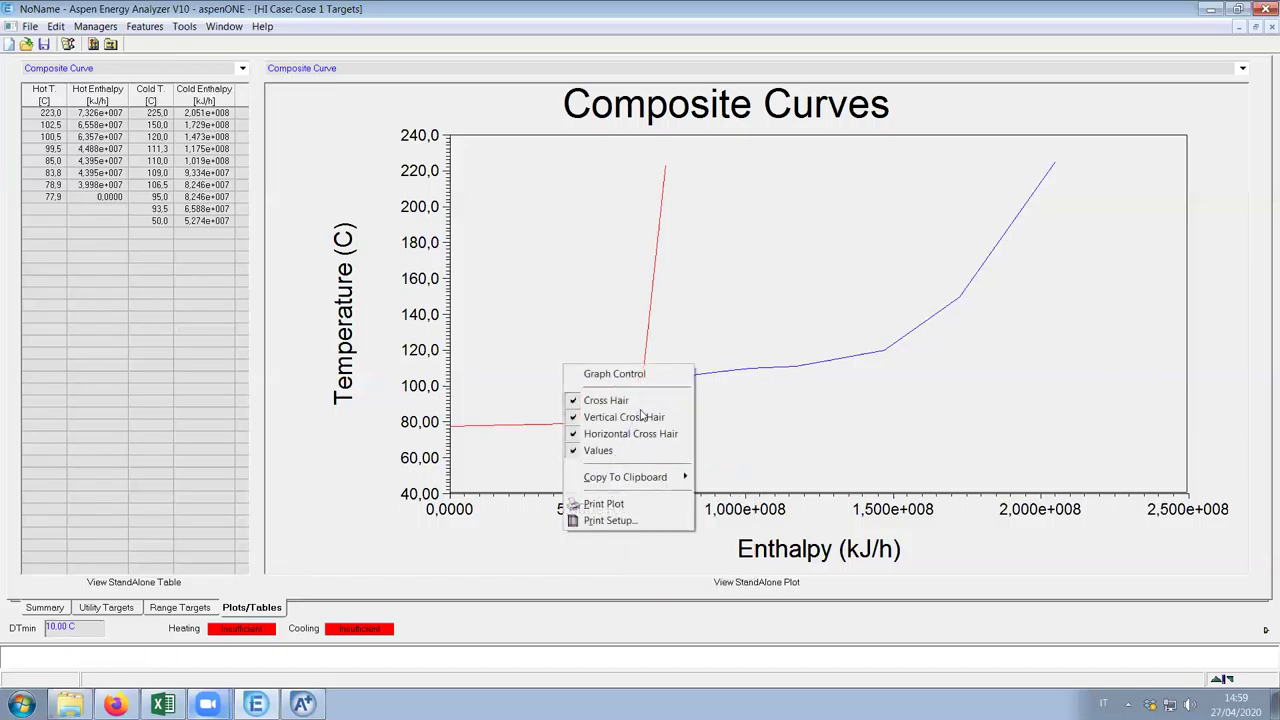
{"action": "left_click", "coordinate": [634, 400]}
{"action": "right_click", "coordinate": [645, 370]}
{"action": "left_click", "coordinate": [648, 400]}
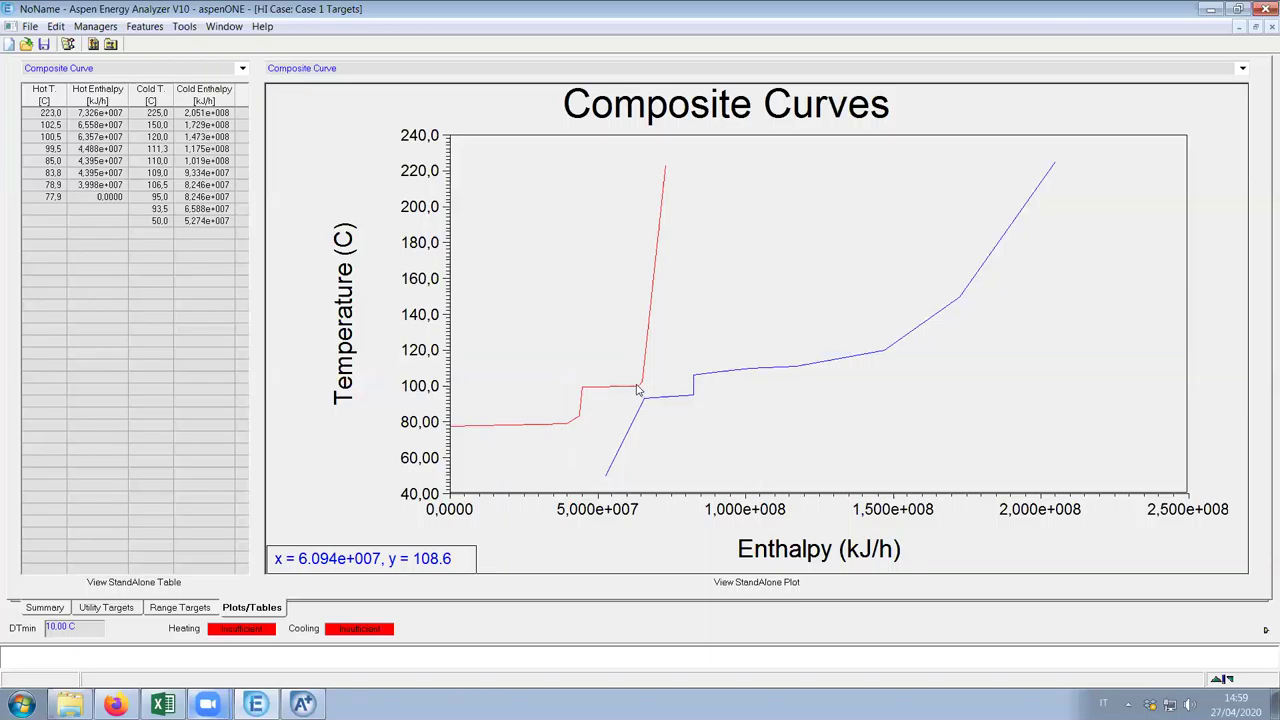
{"action": "right_click", "coordinate": [637, 390]}
{"action": "left_click", "coordinate": [650, 420]}
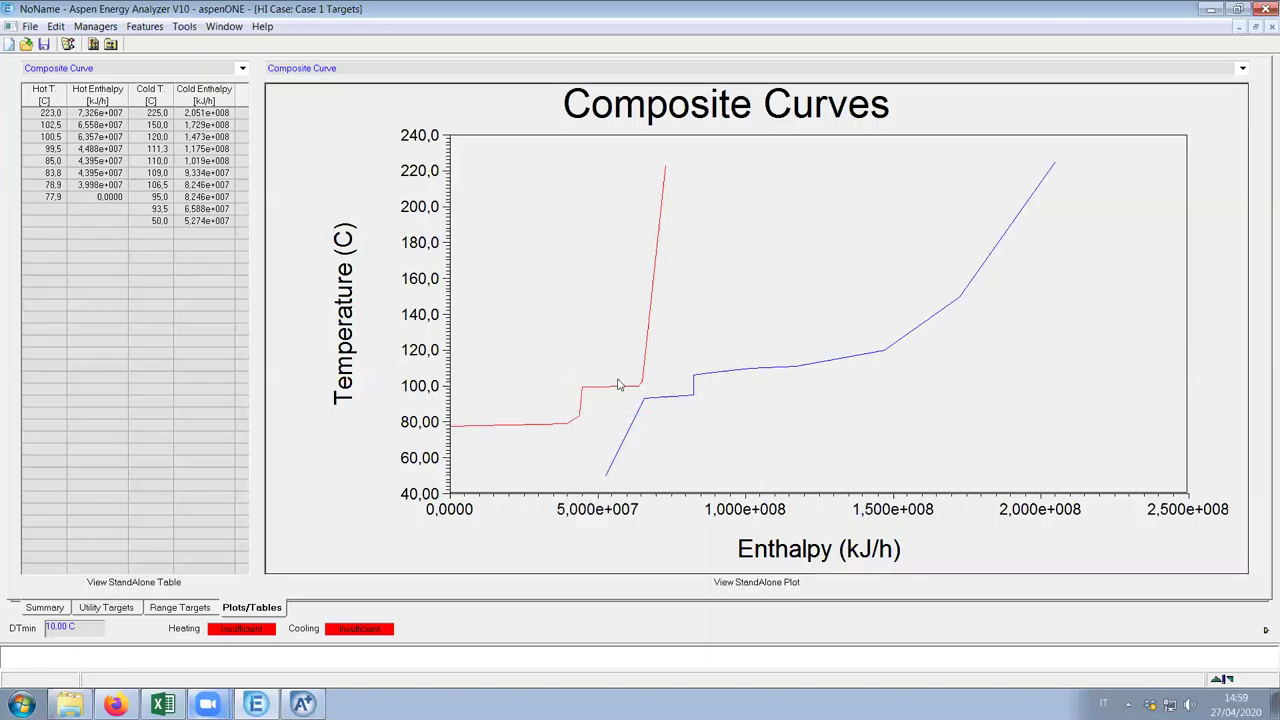
Use the cross hair on the composite curves to read the hot and cold curve temperatures around the pinch
{"action": "right_click", "coordinate": [568, 338]}
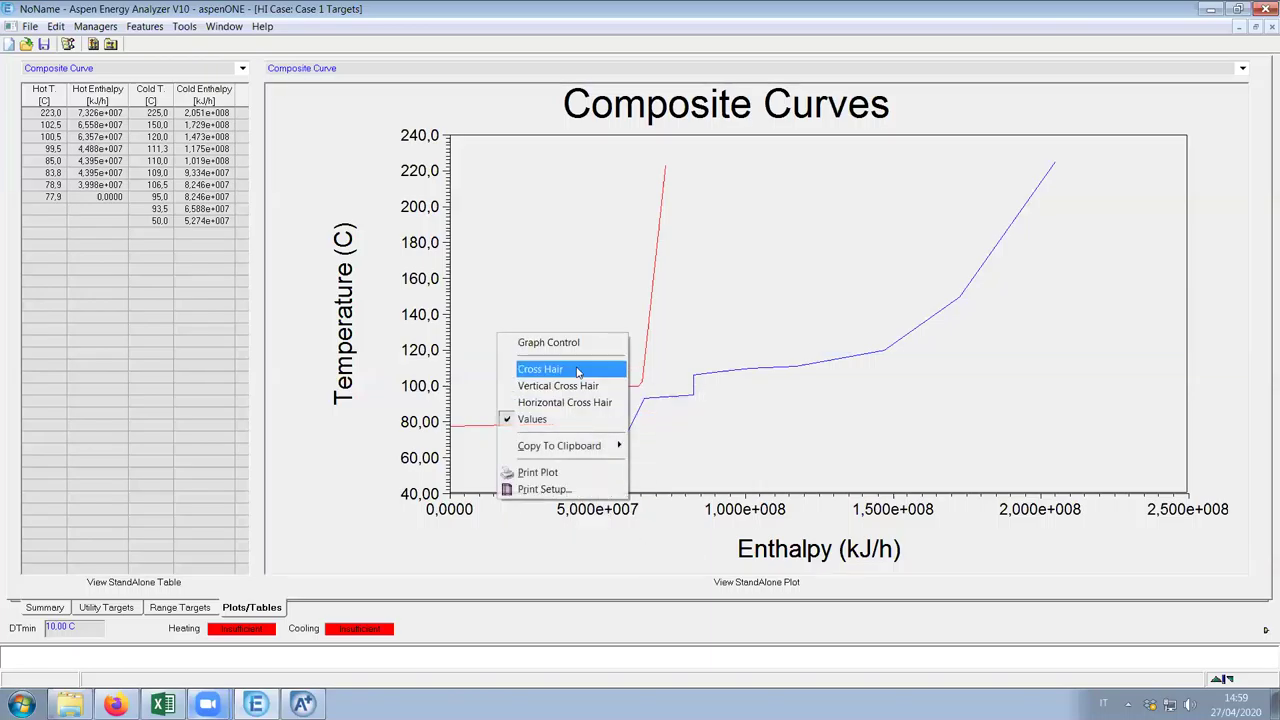
{"action": "left_click", "coordinate": [577, 372]}
{"action": "left_click", "coordinate": [645, 390]}
{"action": "left_click_drag", "start_coordinate": [632, 391], "coordinate": [534, 392]}
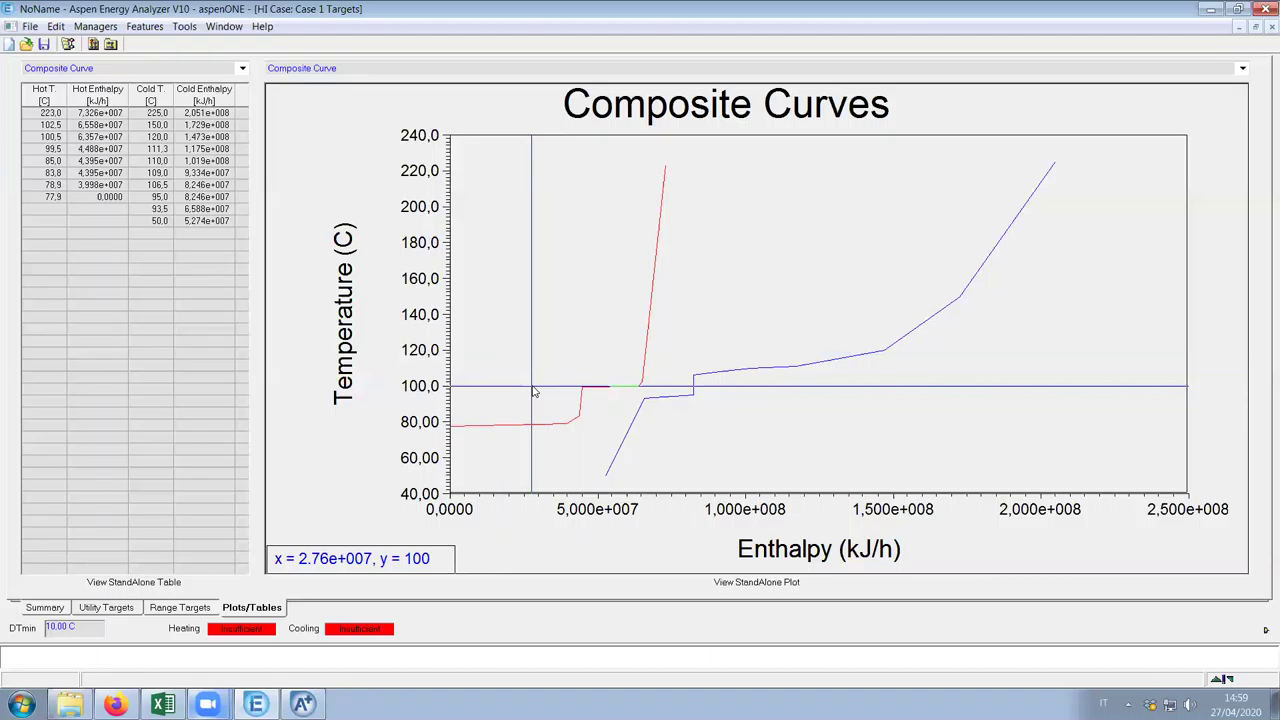
{"action": "left_click_drag", "start_coordinate": [534, 392], "coordinate": [630, 404]}
{"action": "mouse_move", "coordinate": [641, 390]}
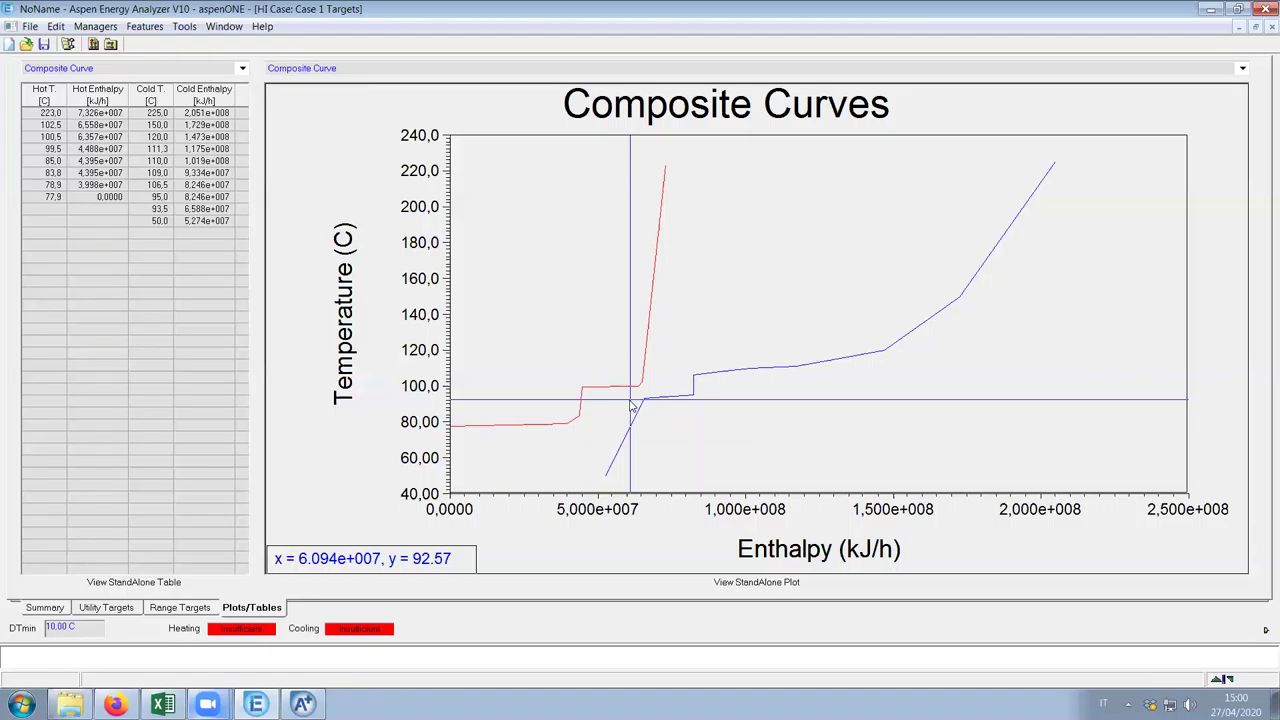
{"action": "left_click_drag", "start_coordinate": [631, 404], "coordinate": [631, 404]}
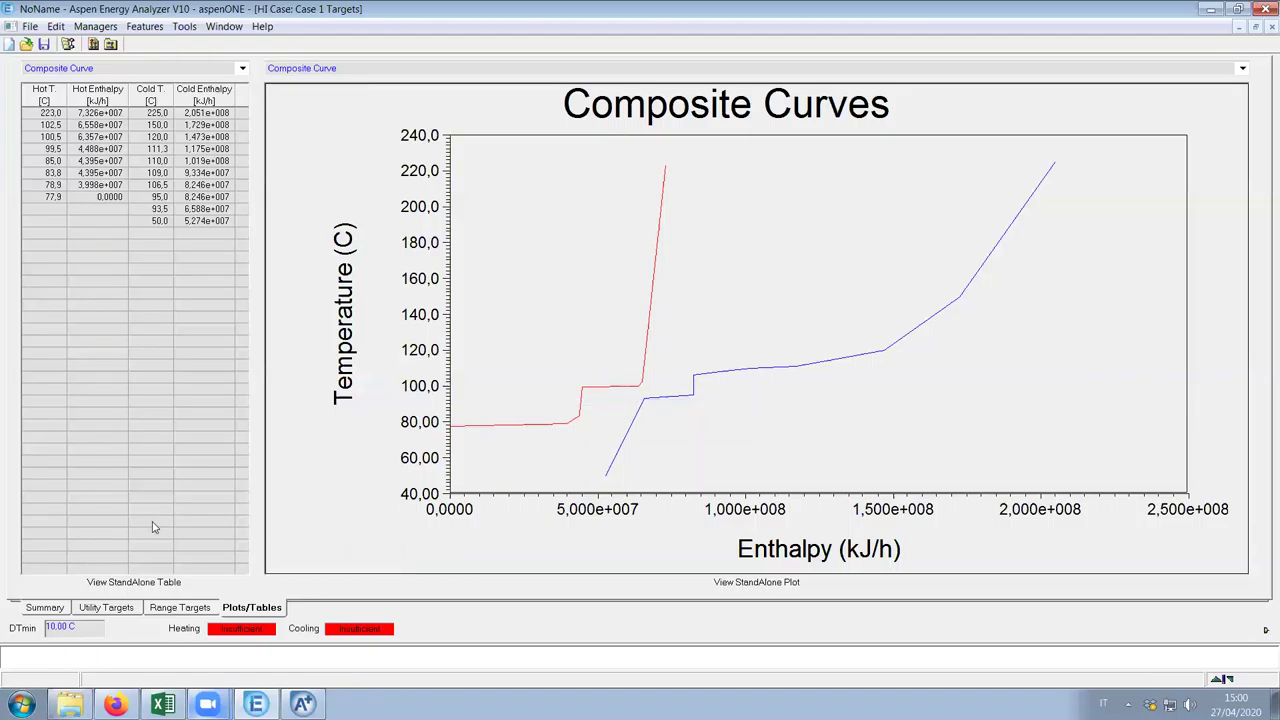
Check the hot and cold pinch temperatures in the targets summary and return to the composite curves
{"action": "left_click", "coordinate": [44, 609]}
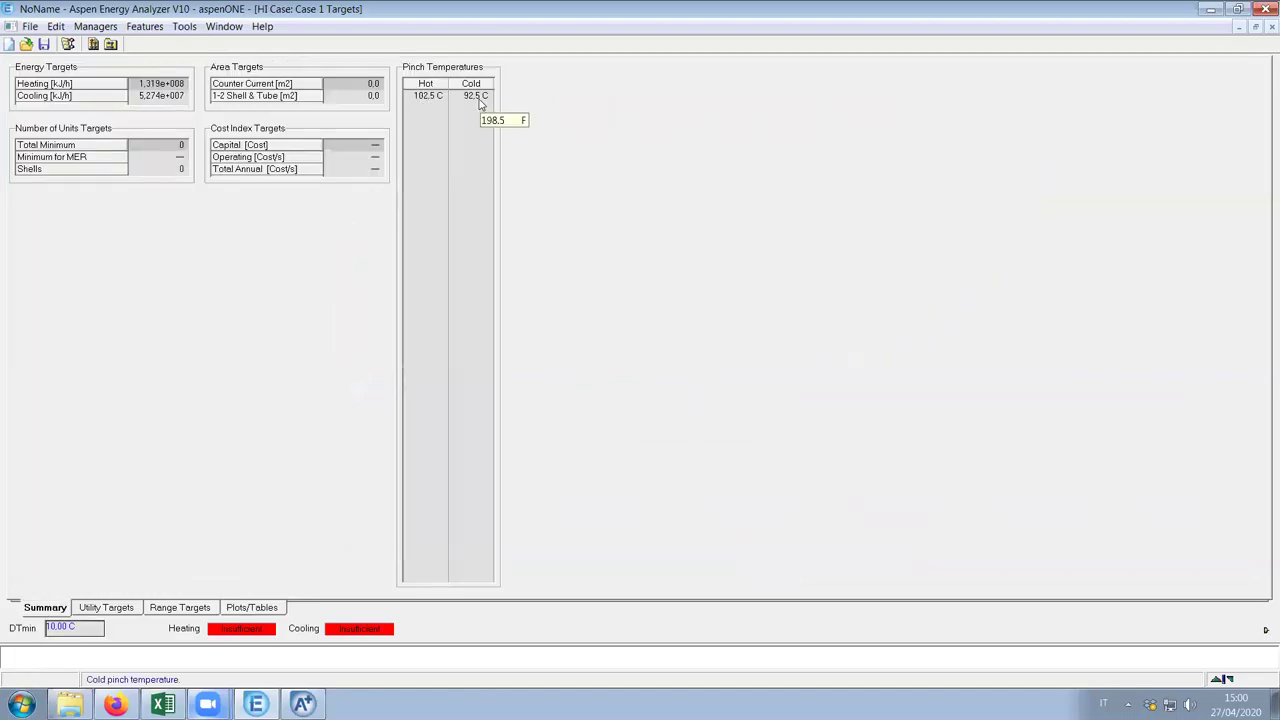
{"action": "mouse_move", "coordinate": [467, 104]}
{"action": "left_click", "coordinate": [260, 610]}
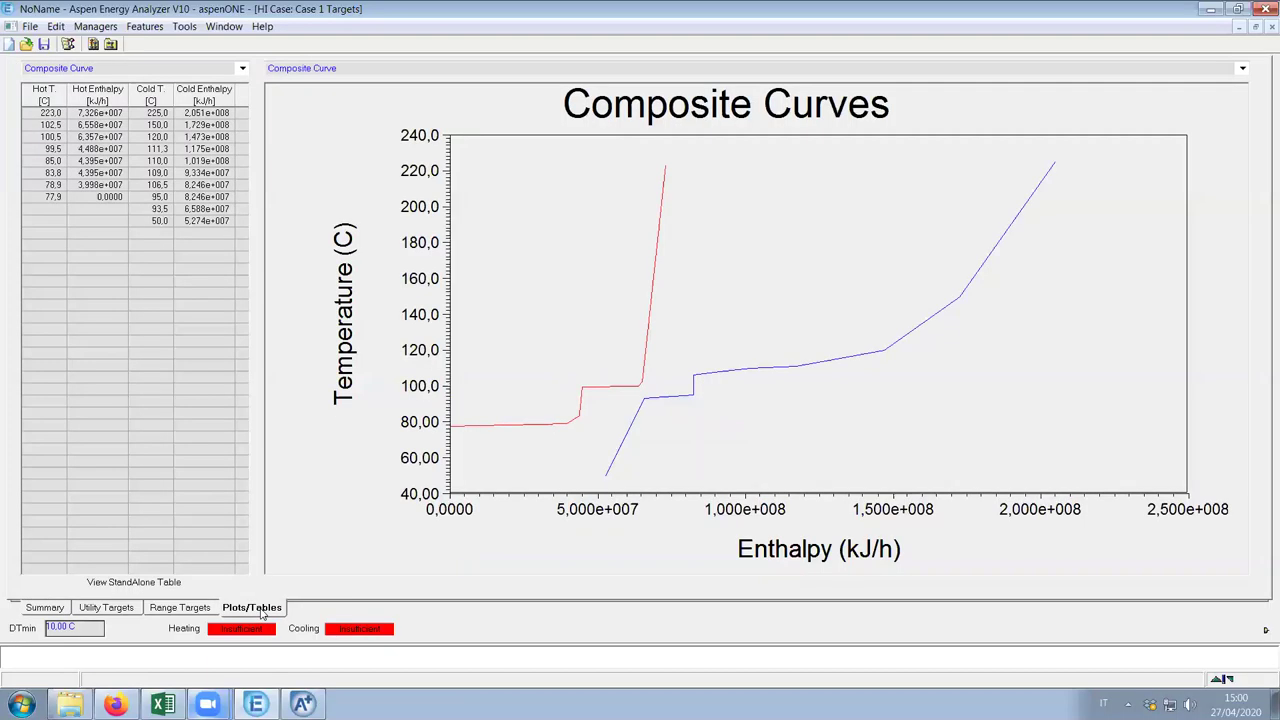
{"action": "mouse_move", "coordinate": [636, 392]}
Display the Shifted Composite Curves plot and examine where the hot and cold curves touch
{"action": "left_click", "coordinate": [1242, 68]}
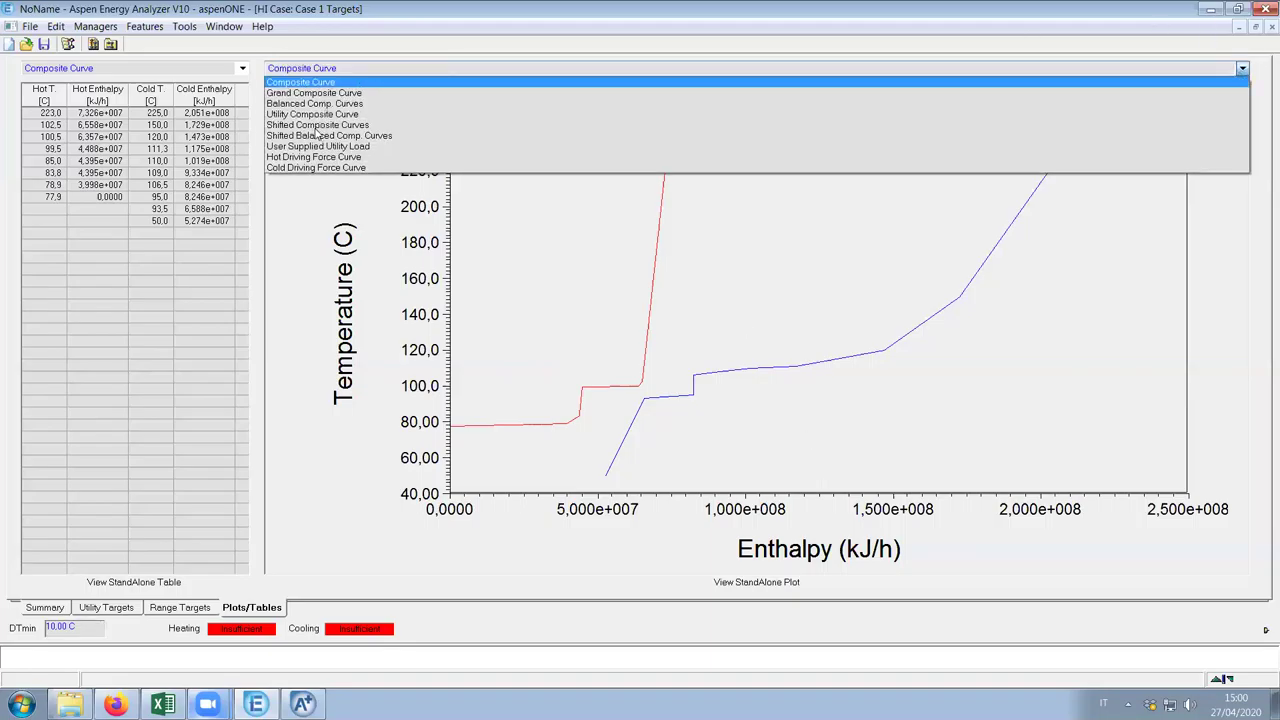
{"action": "left_click", "coordinate": [311, 126]}
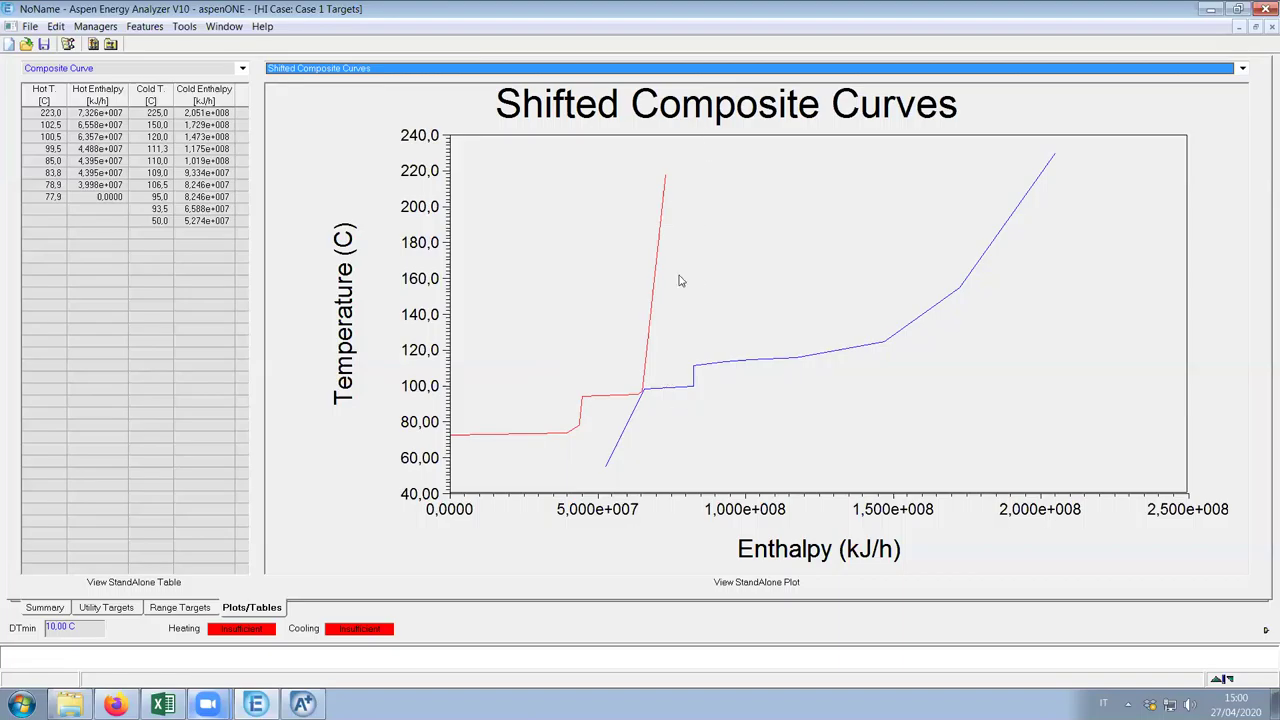
{"action": "mouse_move", "coordinate": [586, 401]}
Compare the pinch gap in the Composite Curve plot with the Shifted Composite Curves, ending on the shifted plot
{"action": "left_click", "coordinate": [962, 72]}
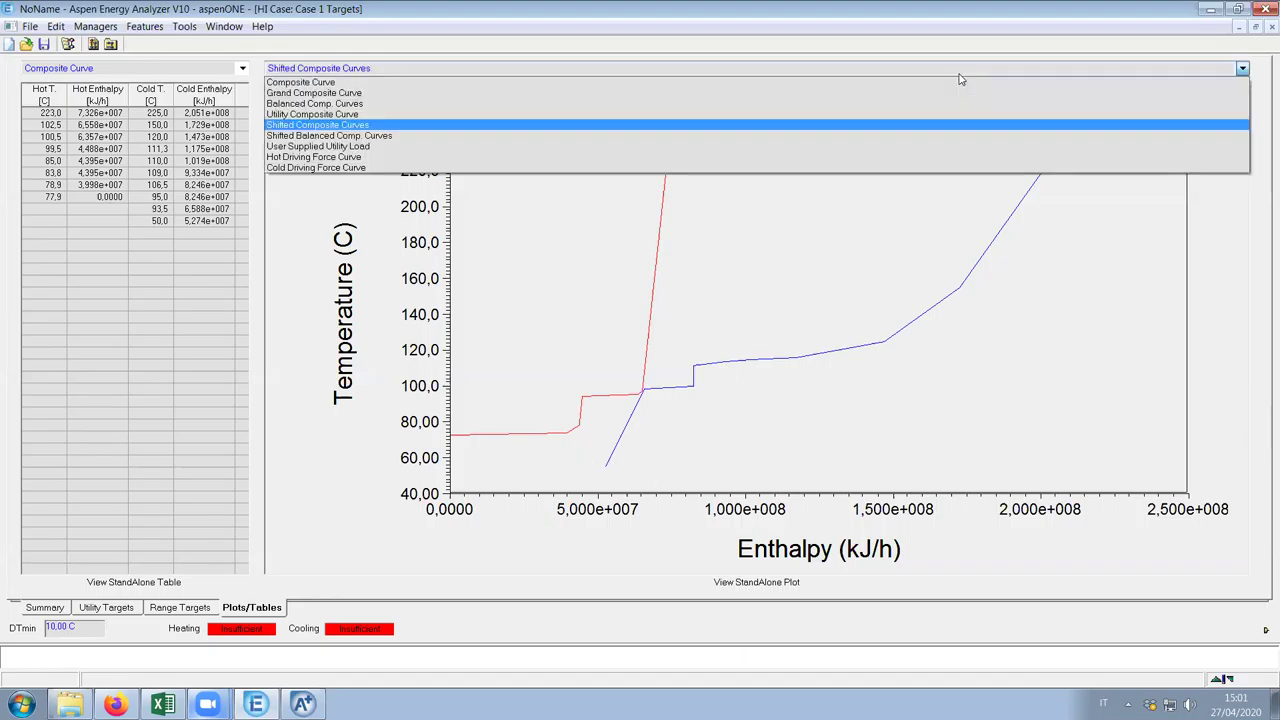
{"action": "left_click", "coordinate": [301, 83]}
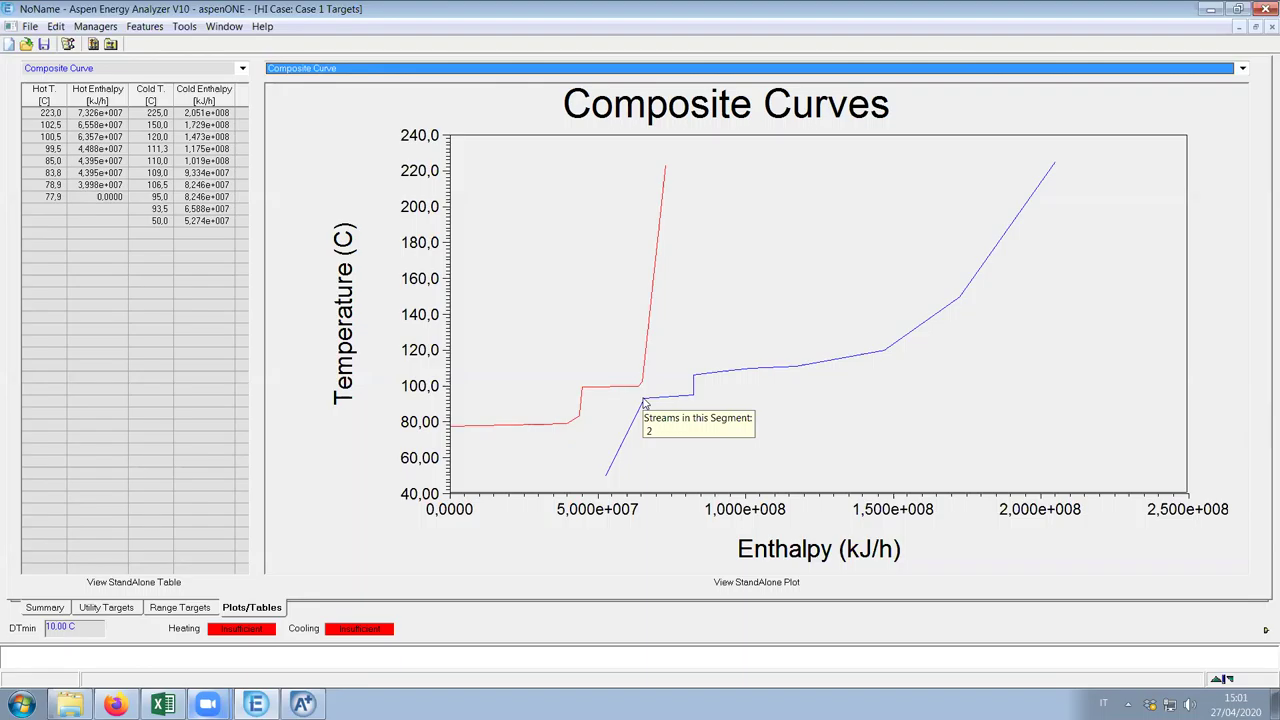
{"action": "left_click", "coordinate": [700, 72]}
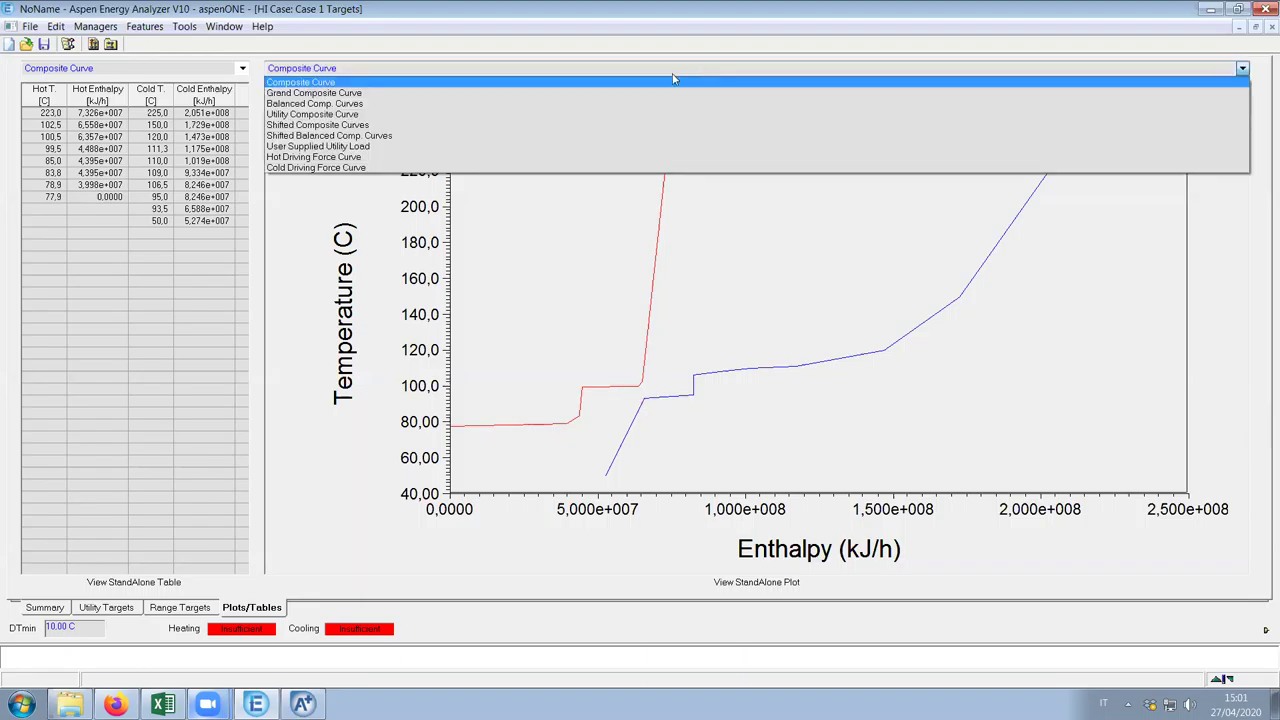
{"action": "left_click", "coordinate": [334, 125]}
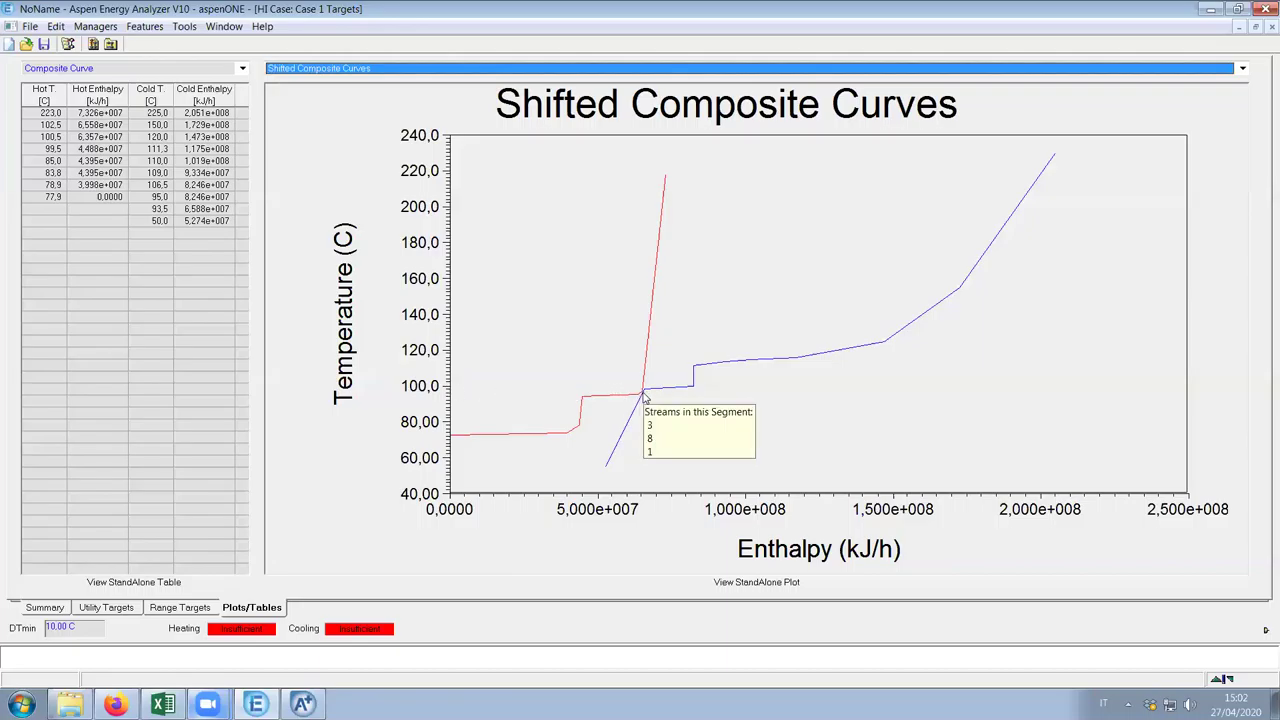
Read the shifted pinch temperature with the cross hair at the contact point of the shifted composite curves
{"action": "right_click", "coordinate": [505, 372]}
{"action": "left_click", "coordinate": [560, 405]}
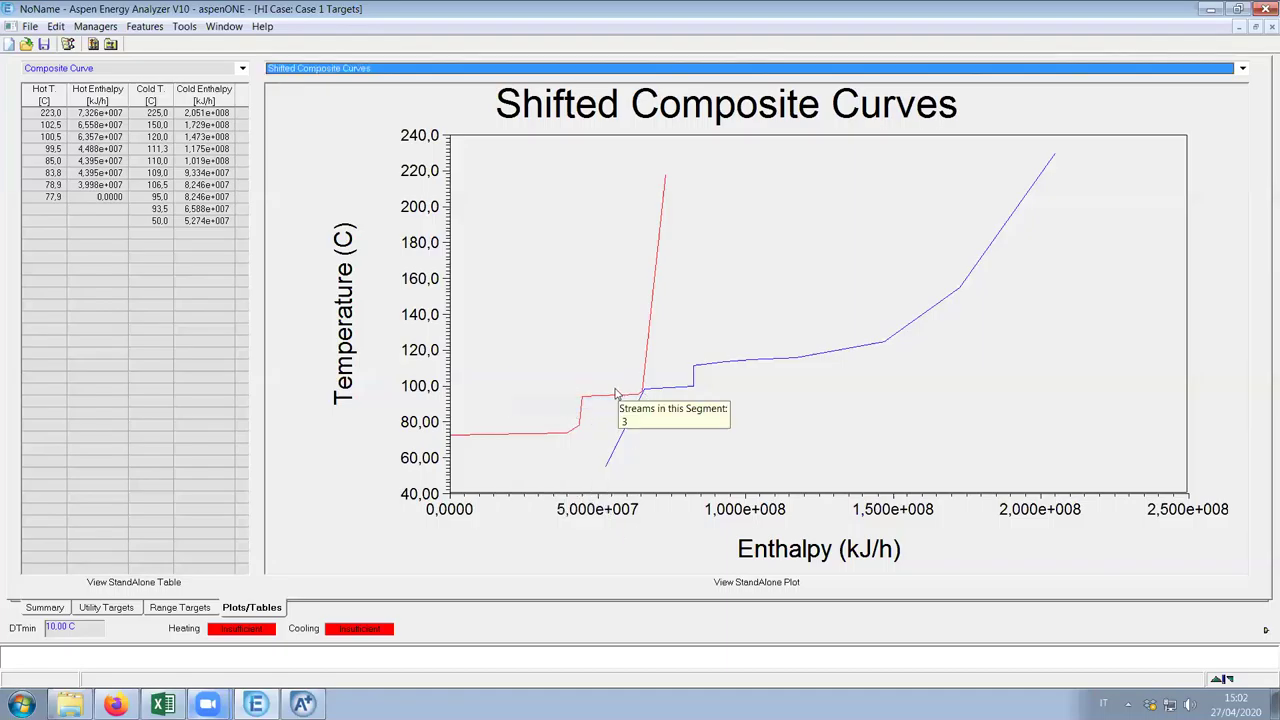
{"action": "left_click", "coordinate": [581, 390]}
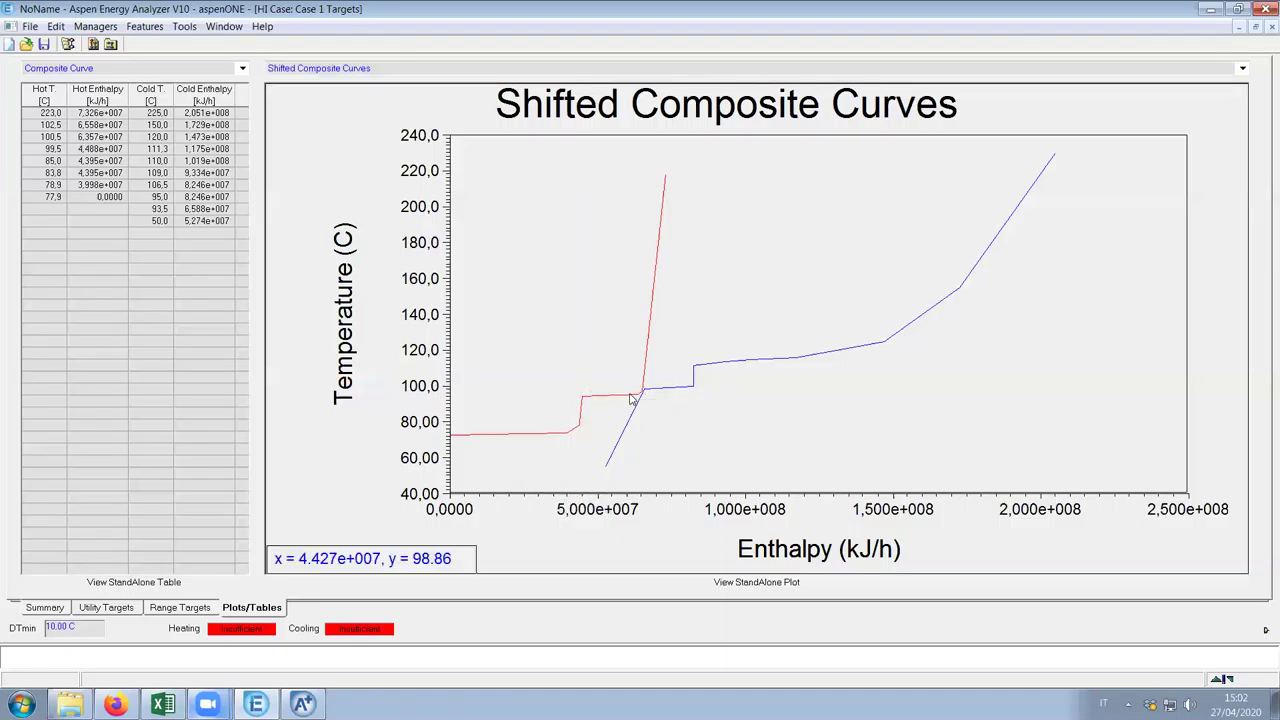
{"action": "right_click", "coordinate": [525, 375]}
{"action": "left_click", "coordinate": [591, 410]}
{"action": "right_click", "coordinate": [494, 393]}
{"action": "left_click", "coordinate": [569, 423]}
{"action": "left_click", "coordinate": [581, 396]}
{"action": "left_click_drag", "start_coordinate": [526, 388], "coordinate": [527, 394]}
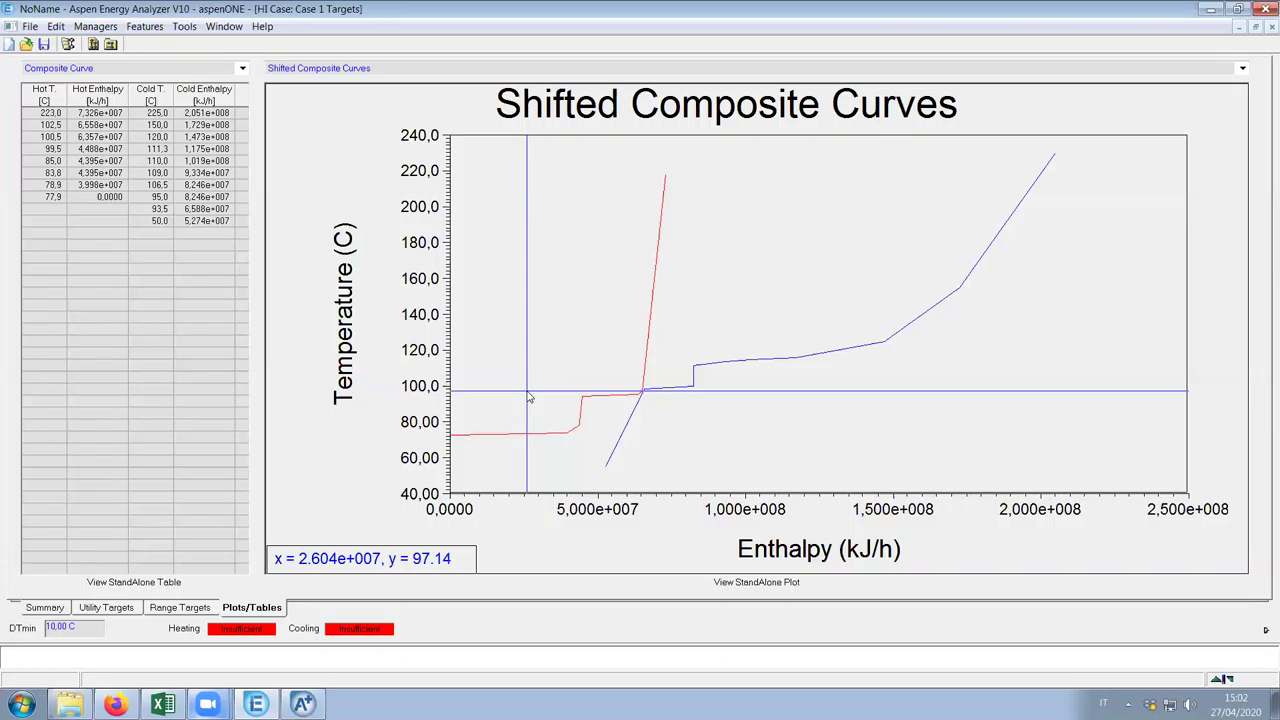
Reset the cross hair on the shifted composite curves and inspect the cold curve segment just below the pinch
{"action": "right_click", "coordinate": [605, 548]}
{"action": "left_click", "coordinate": [566, 573]}
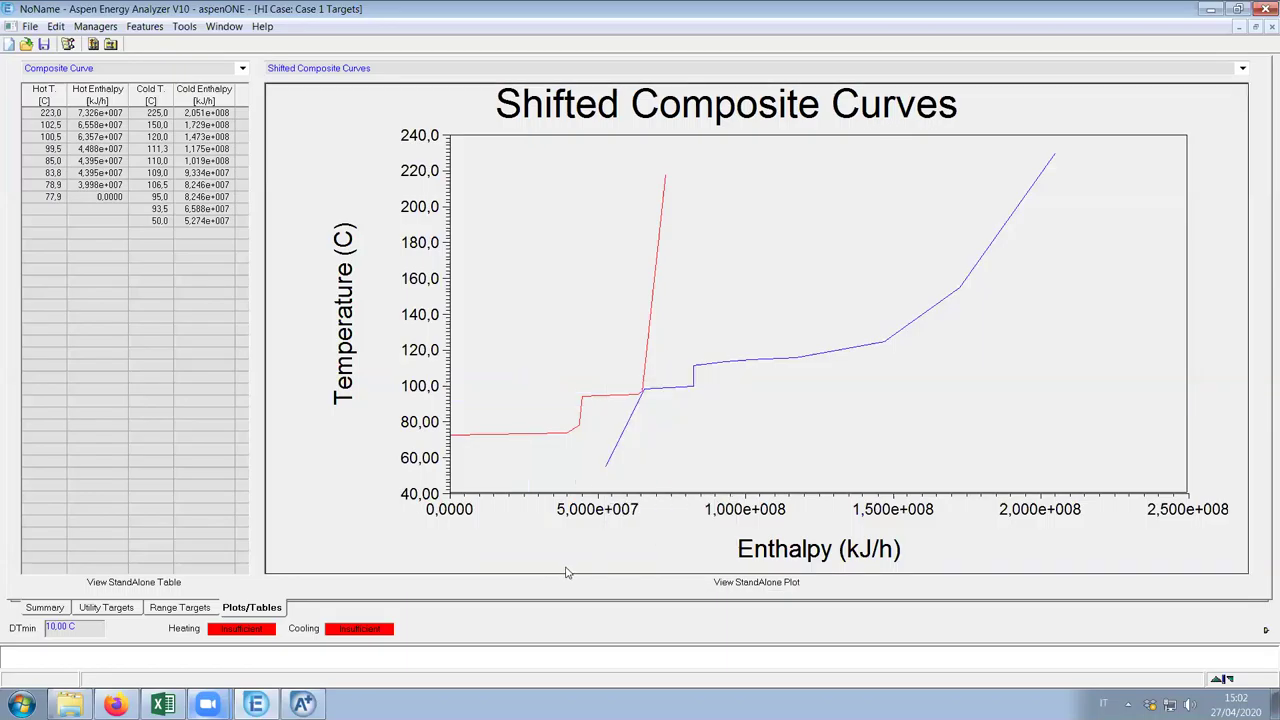
{"action": "right_click", "coordinate": [711, 423]}
{"action": "left_click", "coordinate": [731, 454]}
{"action": "mouse_move", "coordinate": [645, 396]}
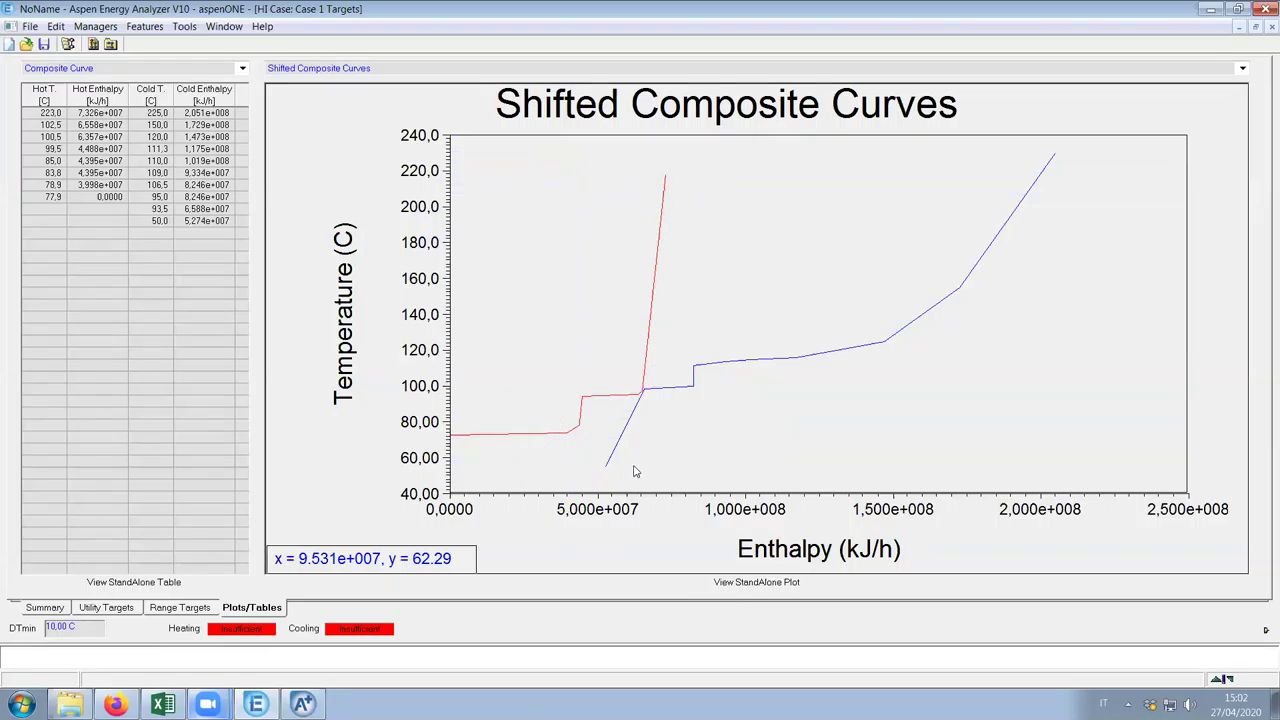
{"action": "mouse_move", "coordinate": [632, 431]}
Examine the pinch on the Composite Curve plot again, and go back to the Shifted Composite Curves, toggling their cross hair
{"action": "left_click", "coordinate": [434, 70]}
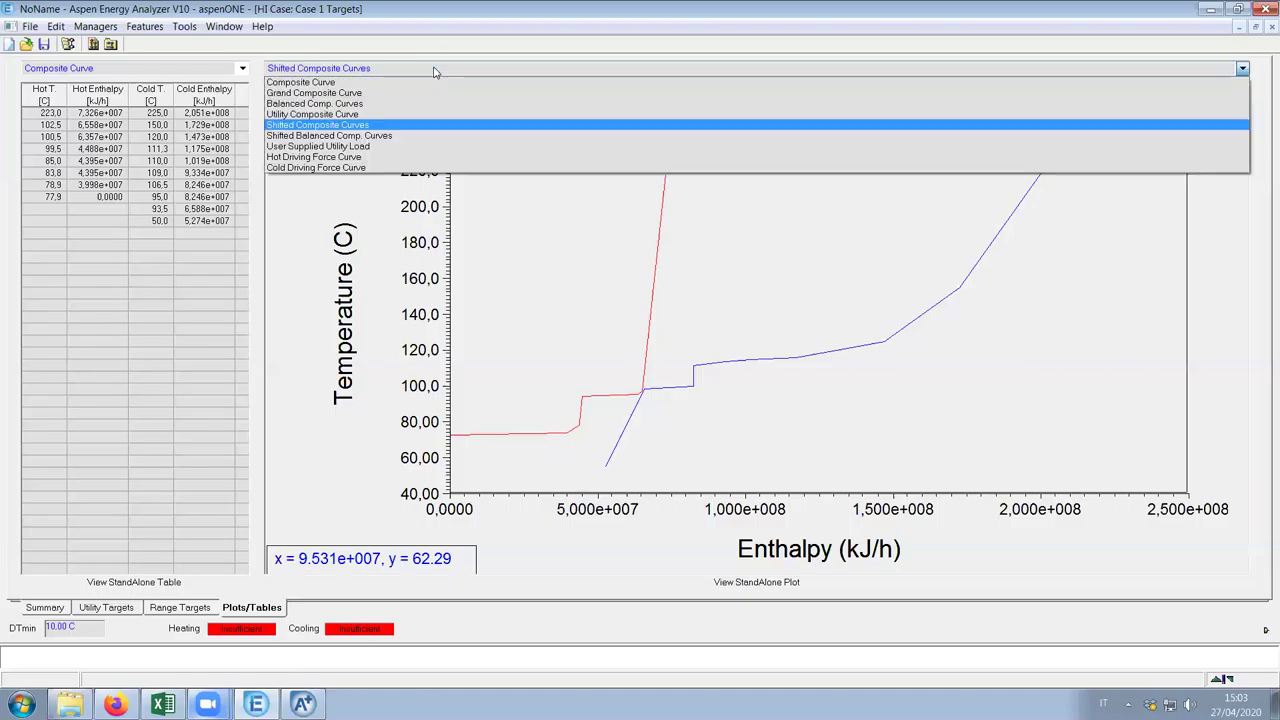
{"action": "left_click", "coordinate": [300, 82]}
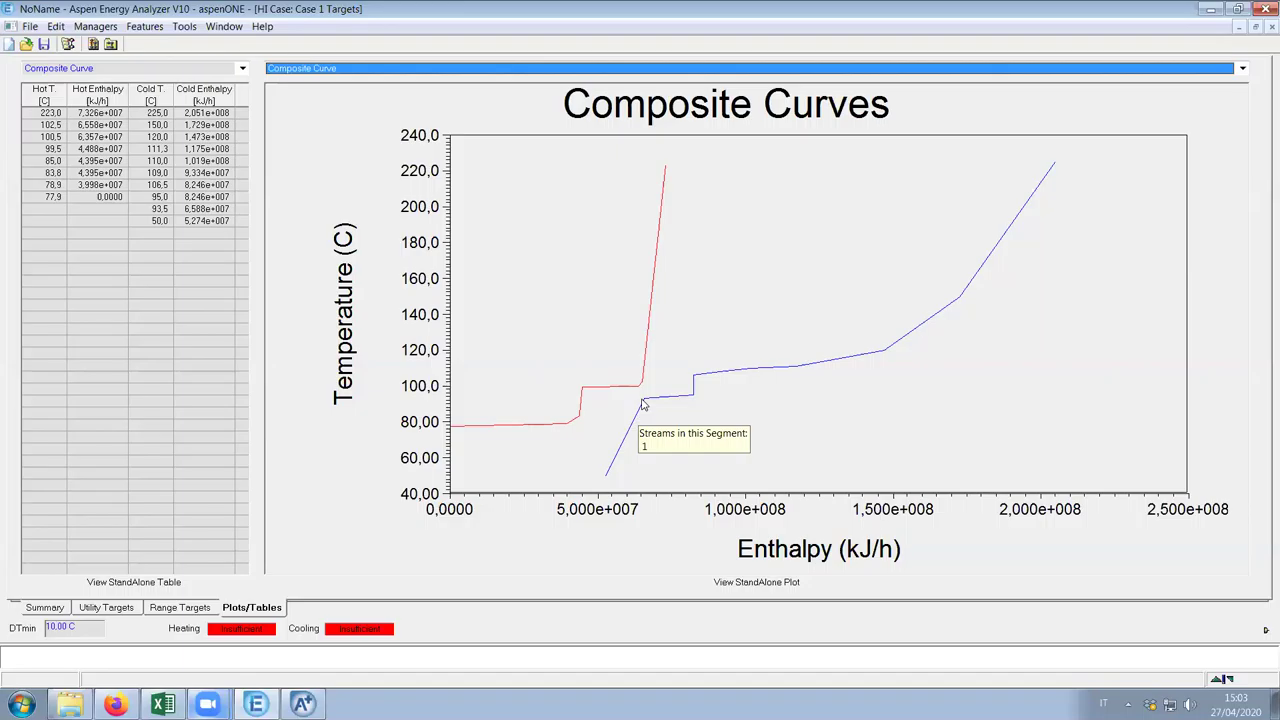
{"action": "left_click", "coordinate": [455, 72]}
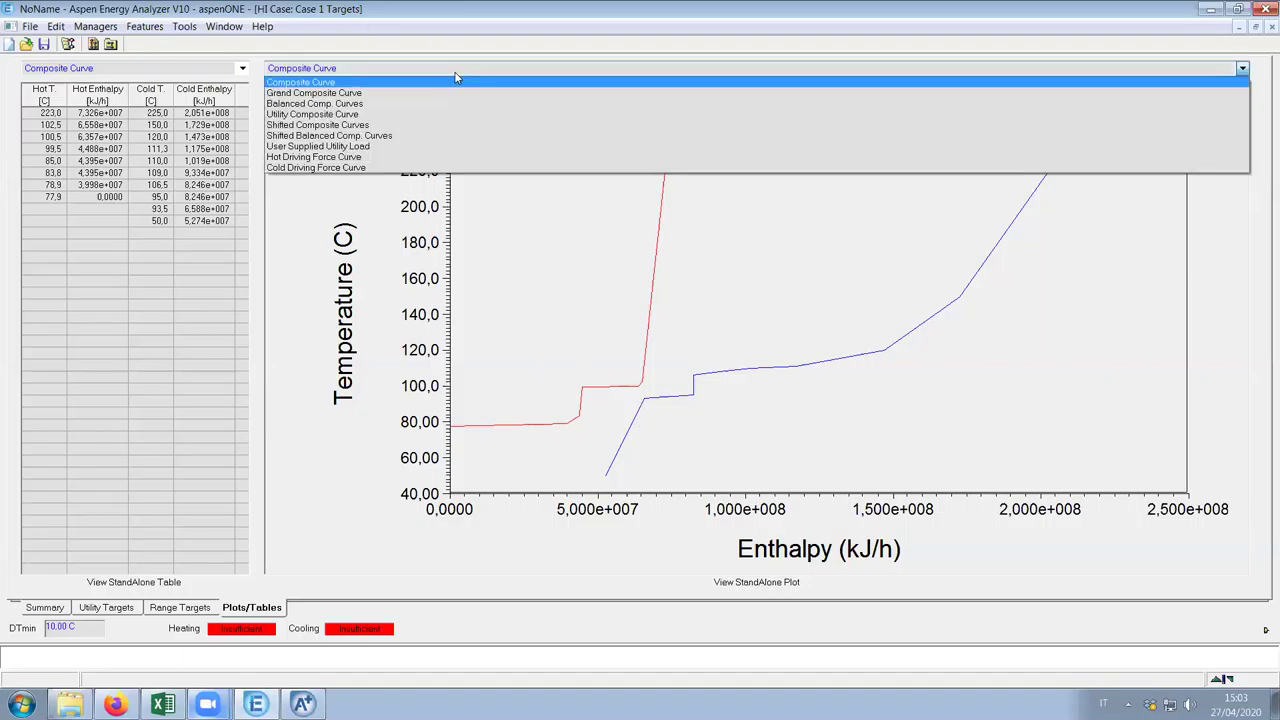
{"action": "left_click", "coordinate": [366, 135]}
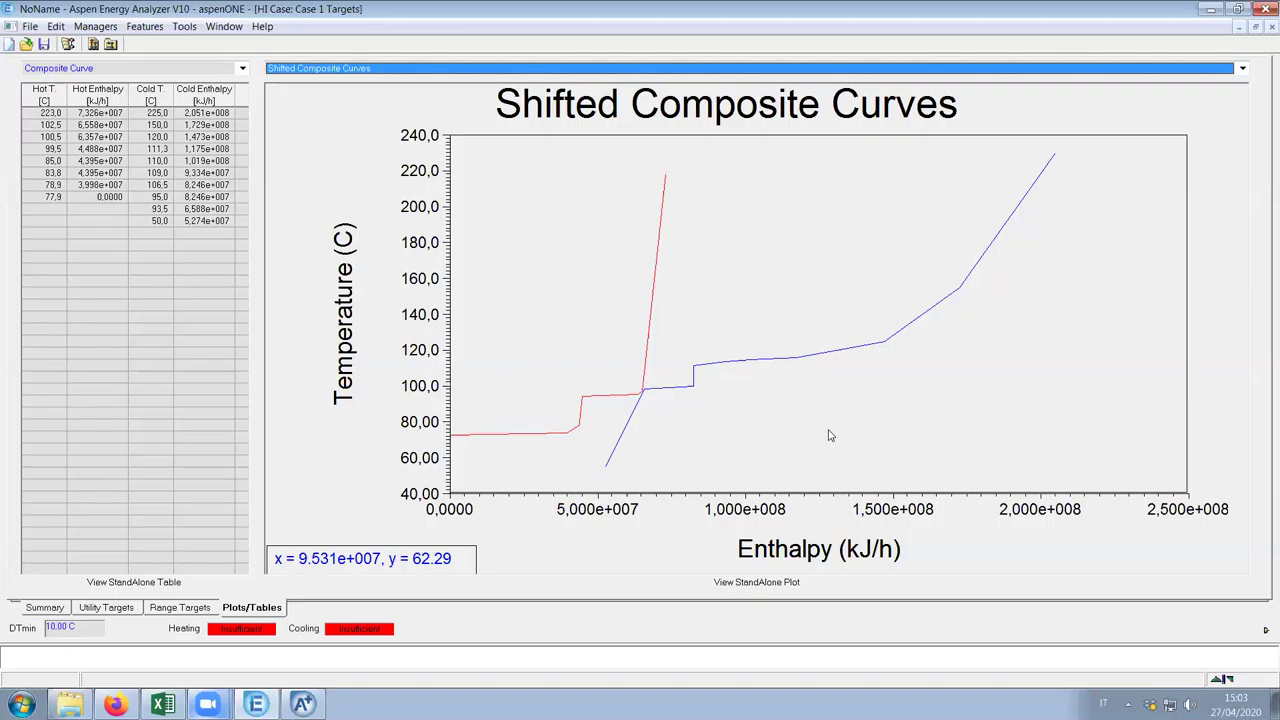
{"action": "right_click", "coordinate": [480, 348]}
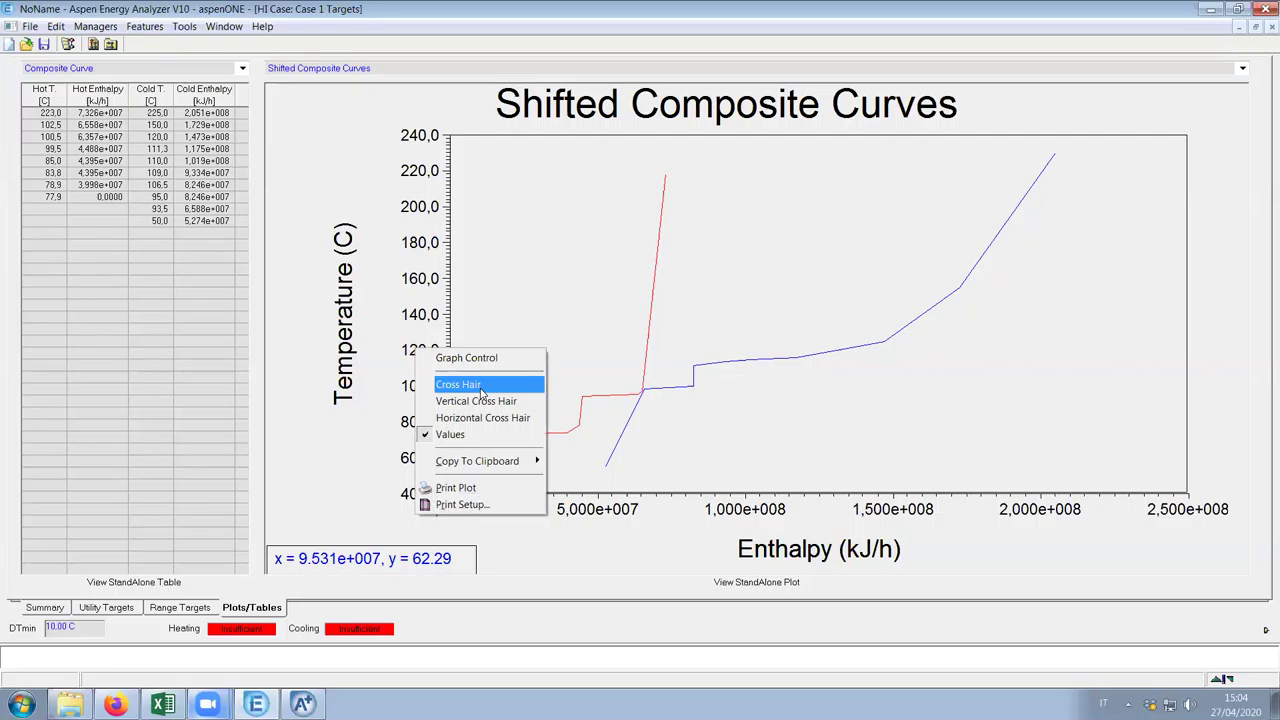
{"action": "left_click", "coordinate": [489, 389]}
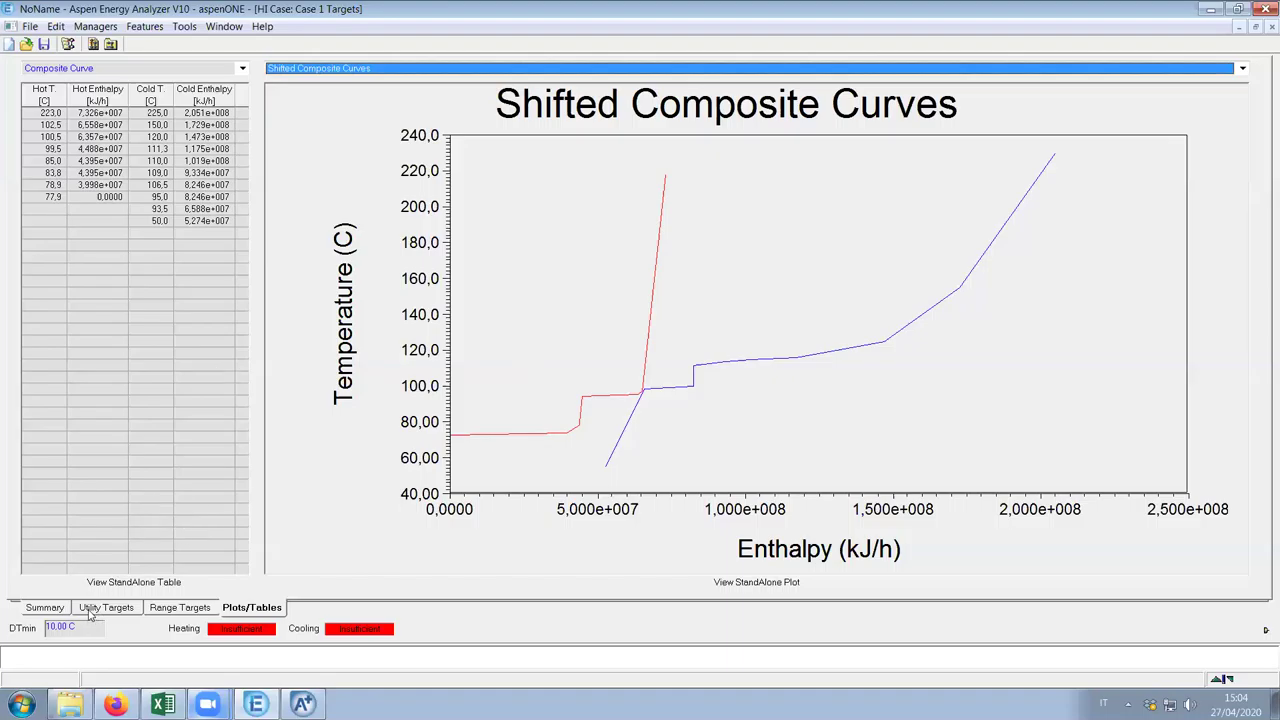
Check the heating and cooling energy targets in the summary and return to the shifted curves plot
{"action": "left_click", "coordinate": [45, 608]}
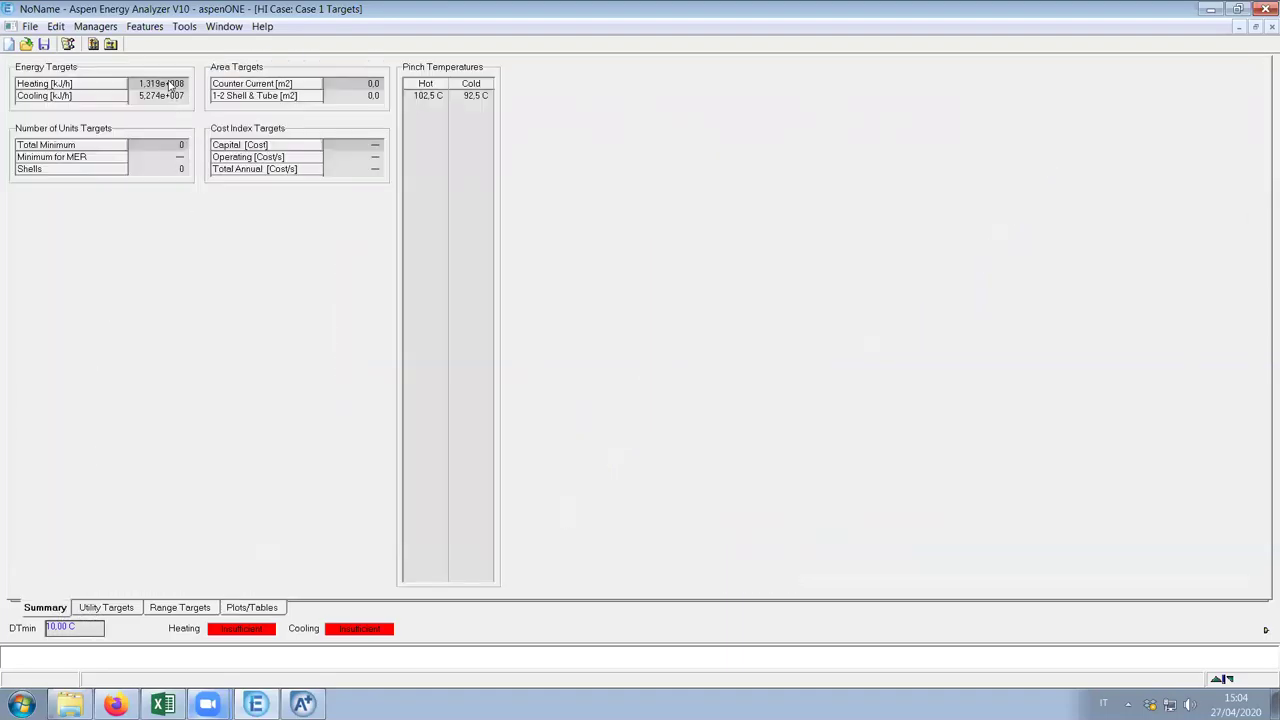
{"action": "left_click", "coordinate": [256, 609]}
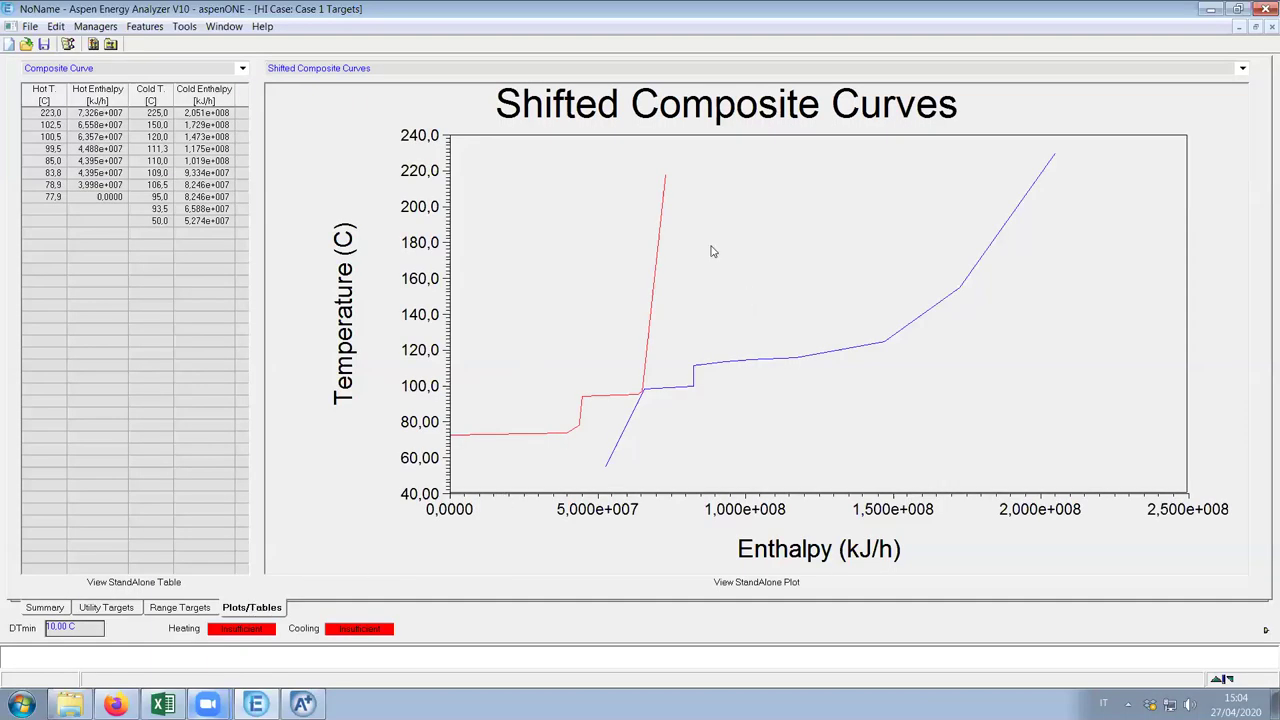
Trace the shifted cold composite curve above the pinch with the cross hair, examining its hot end and the stream 11 segment
{"action": "right_click", "coordinate": [532, 180]}
{"action": "left_click", "coordinate": [523, 212]}
{"action": "right_click", "coordinate": [582, 190]}
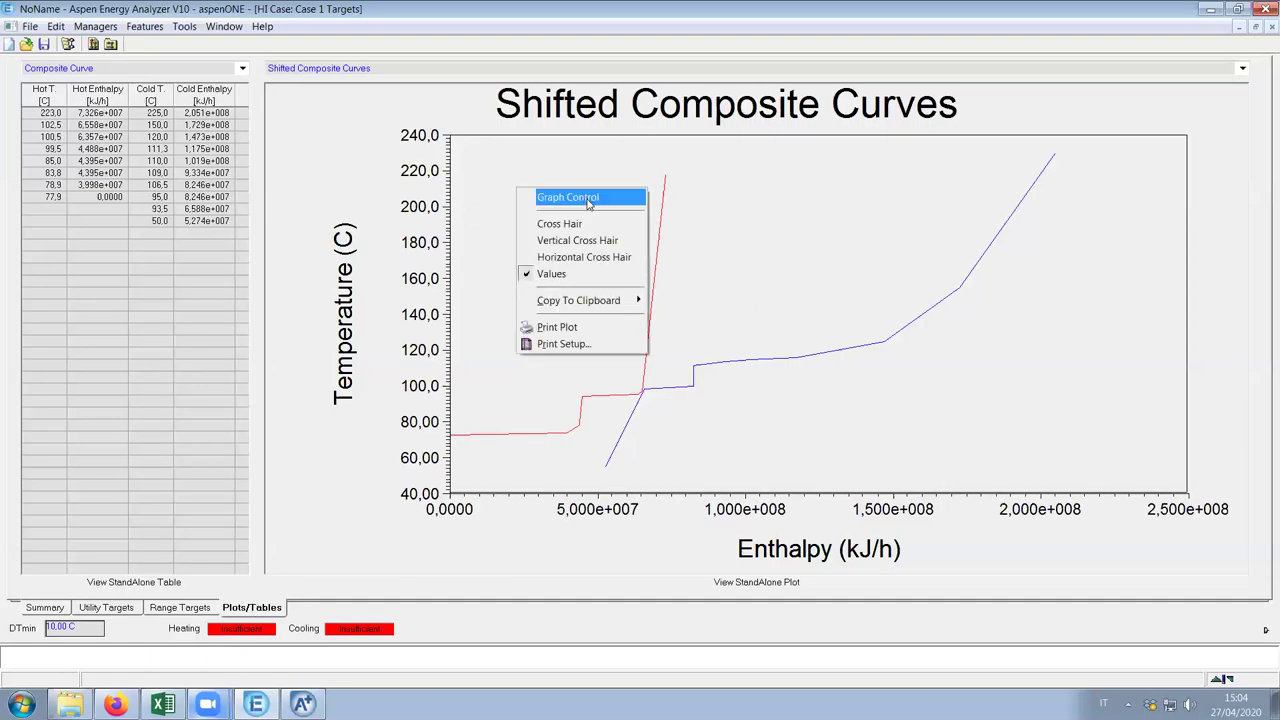
{"action": "left_click", "coordinate": [624, 222]}
{"action": "left_click_drag", "start_coordinate": [676, 272], "coordinate": [729, 365]}
{"action": "mouse_move", "coordinate": [880, 320]}
{"action": "left_click_drag", "start_coordinate": [880, 320], "coordinate": [1037, 161]}
{"action": "mouse_move", "coordinate": [1052, 160]}
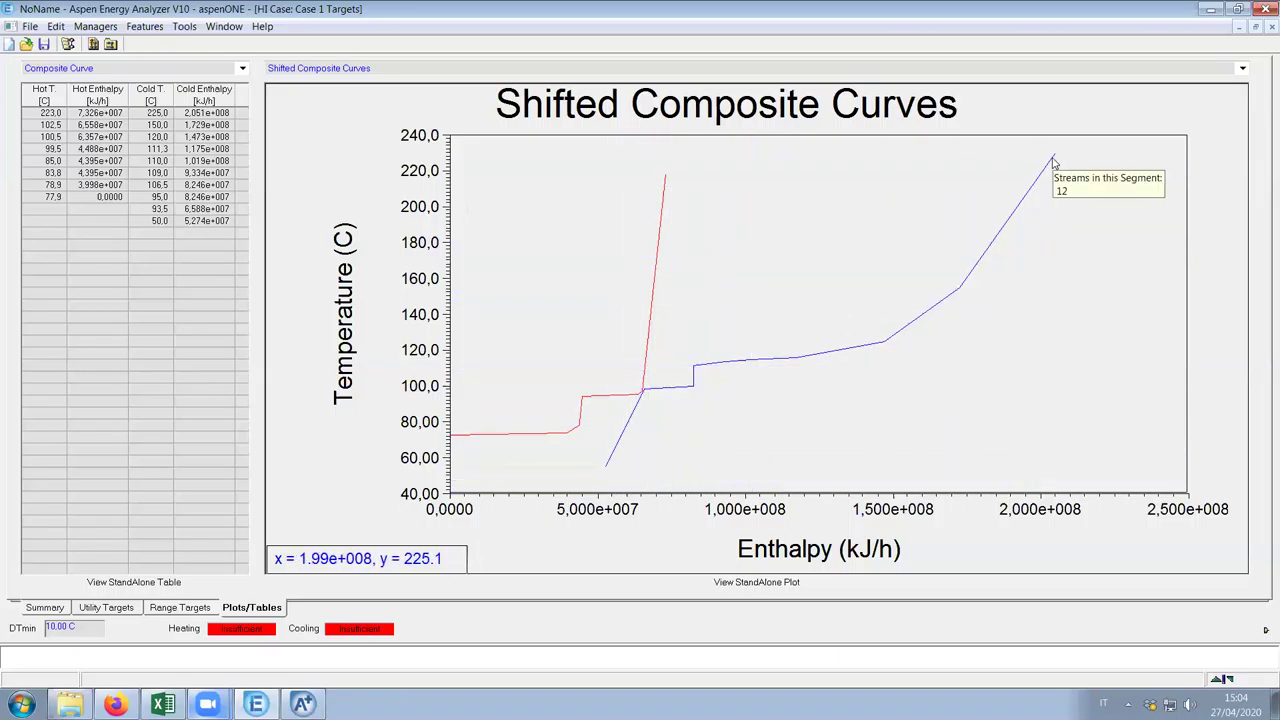
{"action": "left_click_drag", "start_coordinate": [1052, 160], "coordinate": [942, 320]}
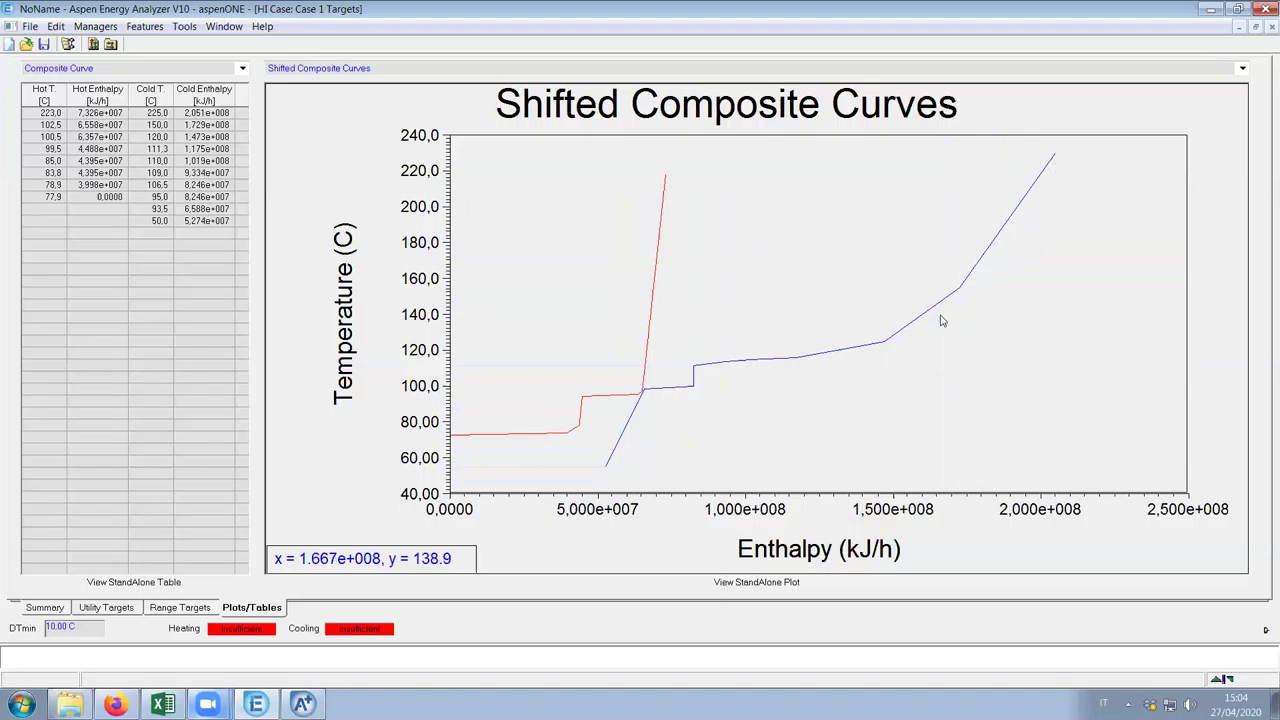
{"action": "mouse_move", "coordinate": [941, 320]}
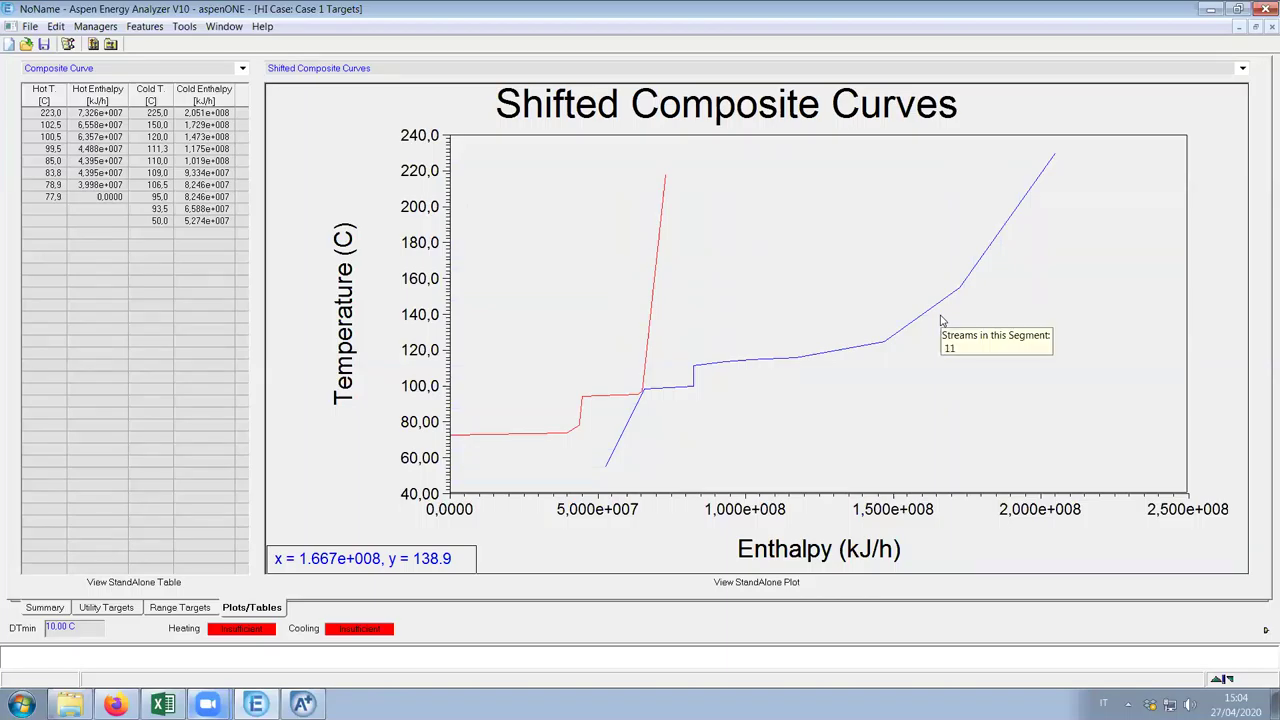
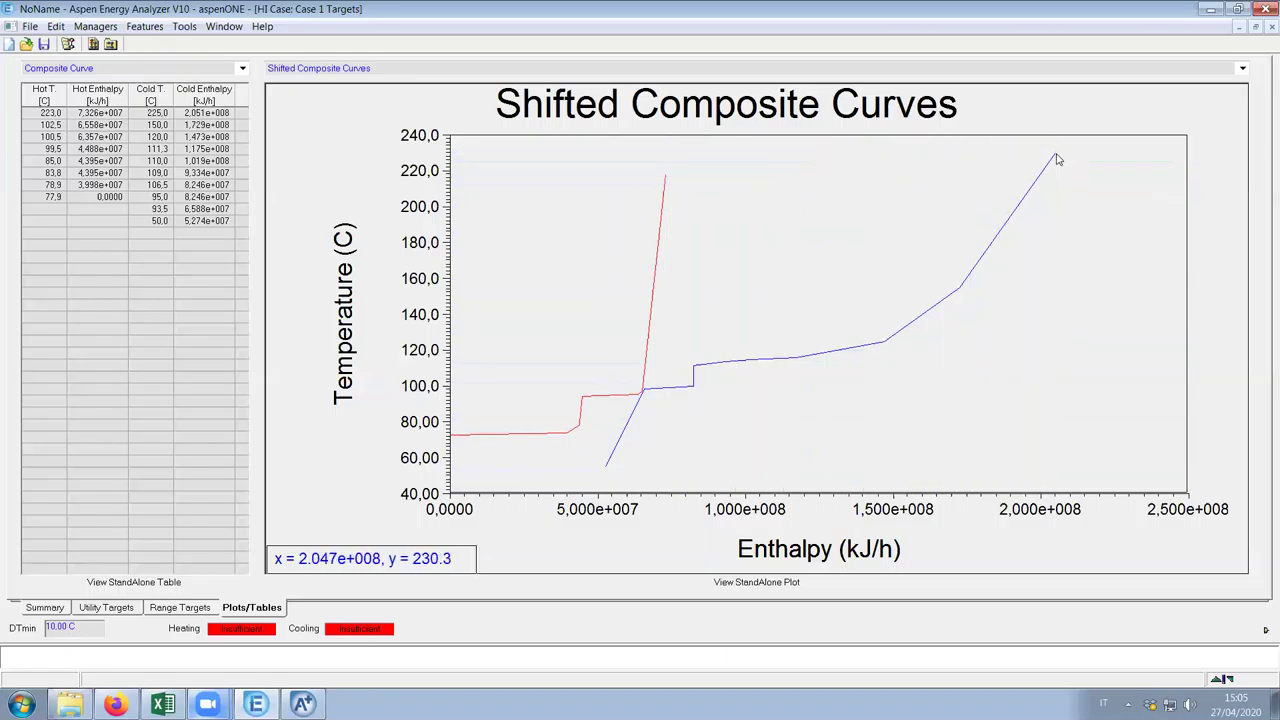
Compare the hot end and cold end of the shifted cold curve with the cooling energy target in the summary
{"action": "mouse_move", "coordinate": [1056, 158]}
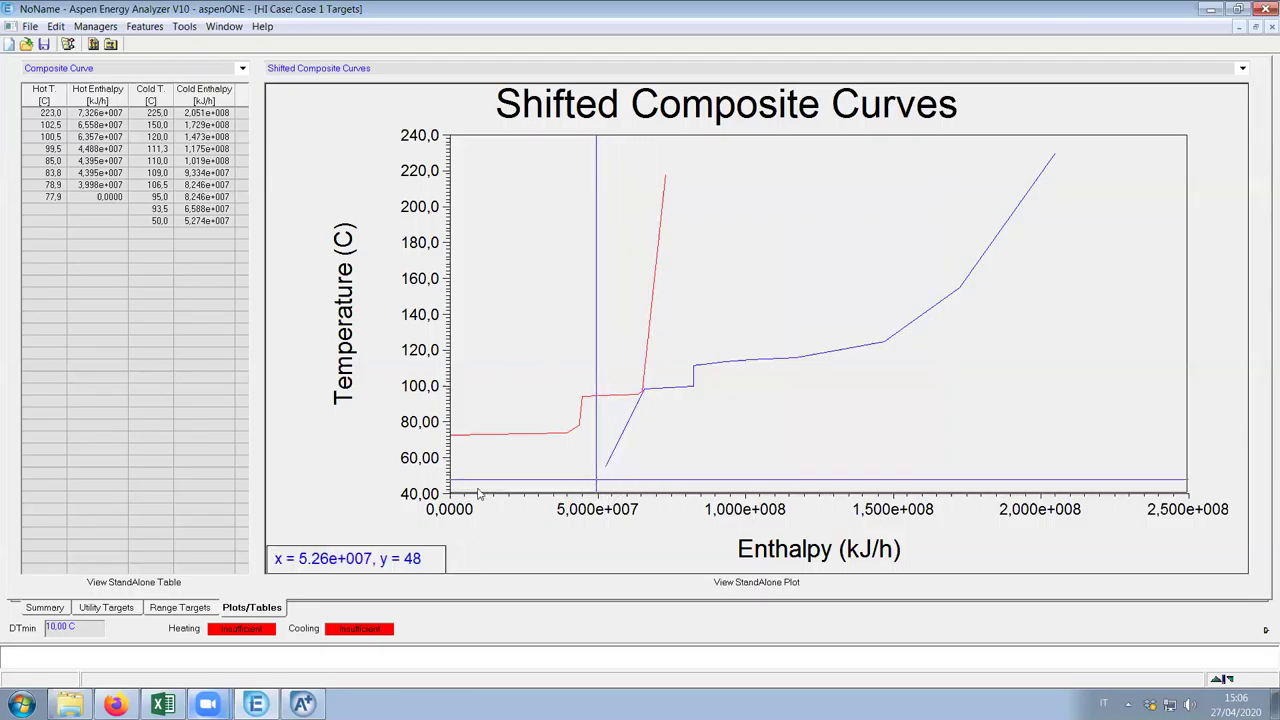
{"action": "left_click", "coordinate": [50, 608]}
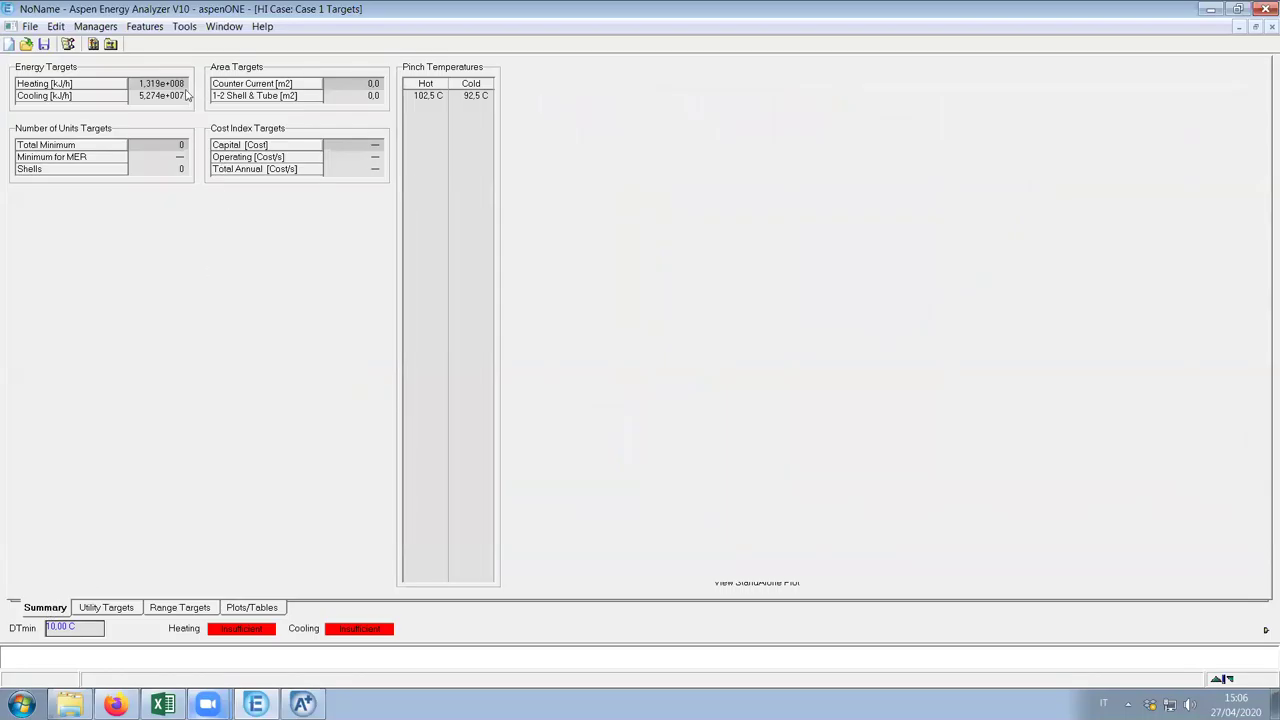
{"action": "mouse_move", "coordinate": [144, 104]}
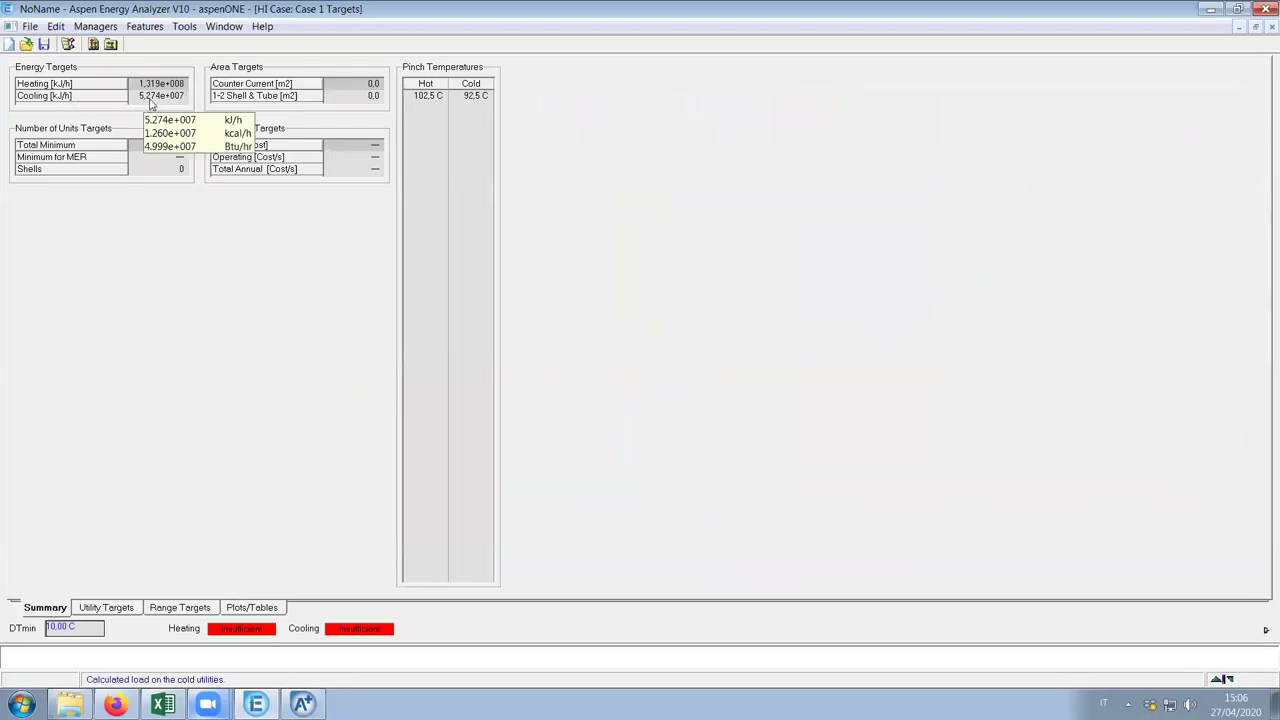
{"action": "left_click", "coordinate": [252, 607]}
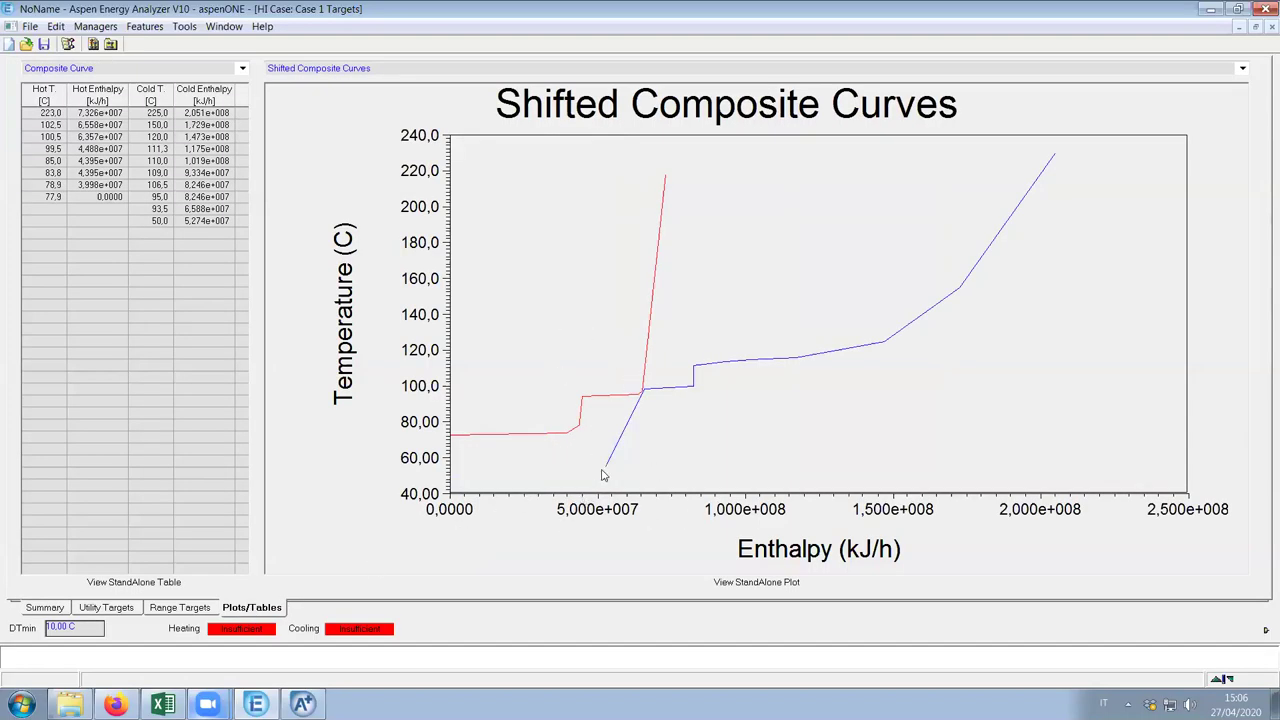
Turn on the cross hair on the Shifted Composite Curves and read the enthalpy at the cold curve's hot end
{"action": "right_click", "coordinate": [756, 283]}
{"action": "left_click", "coordinate": [748, 314]}
{"action": "right_click", "coordinate": [1059, 249]}
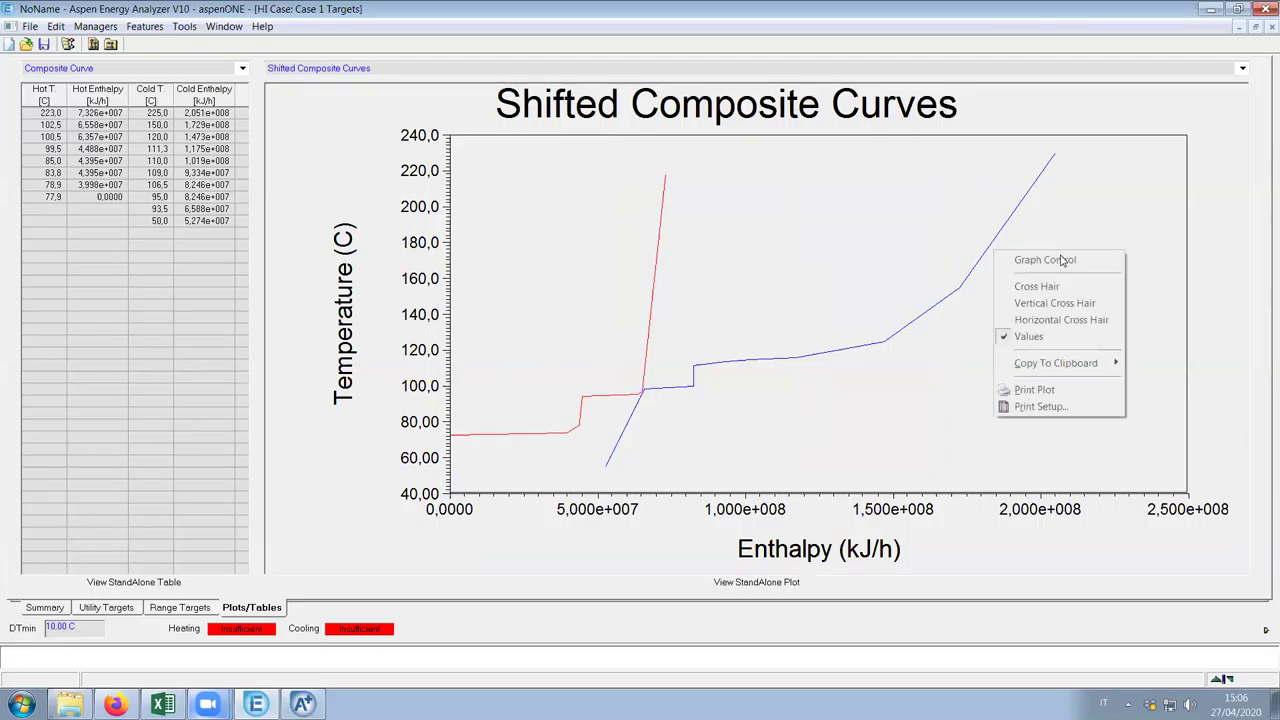
{"action": "left_click", "coordinate": [1062, 280]}
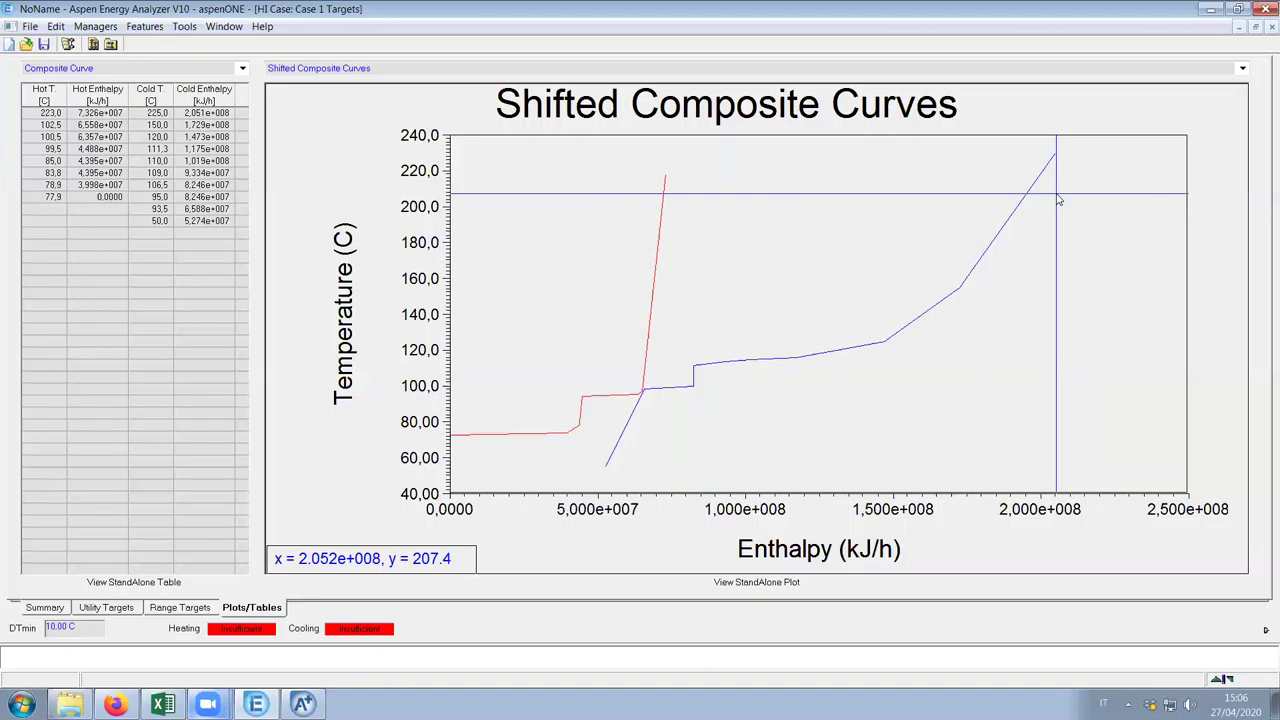
Check the heating energy target in the summary against the shifted curves plot
{"action": "left_click", "coordinate": [45, 608]}
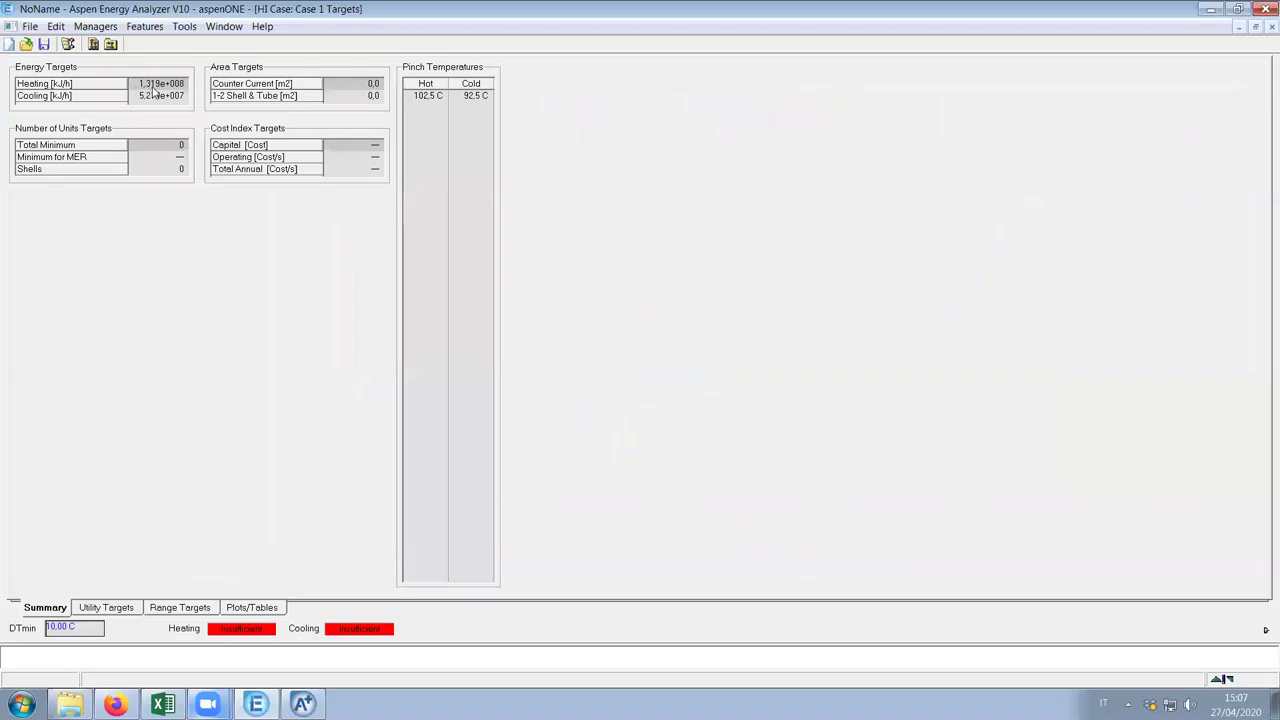
{"action": "left_click", "coordinate": [257, 610]}
{"action": "left_click", "coordinate": [37, 610]}
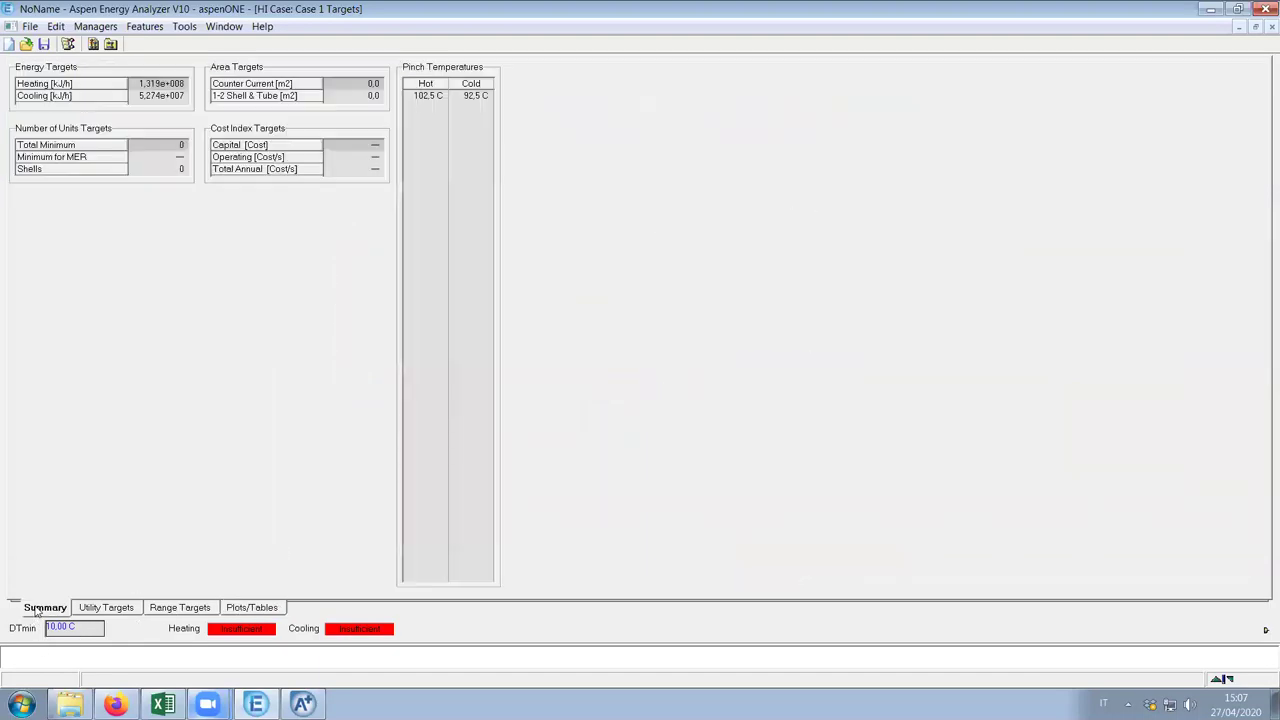
{"action": "left_click", "coordinate": [240, 608]}
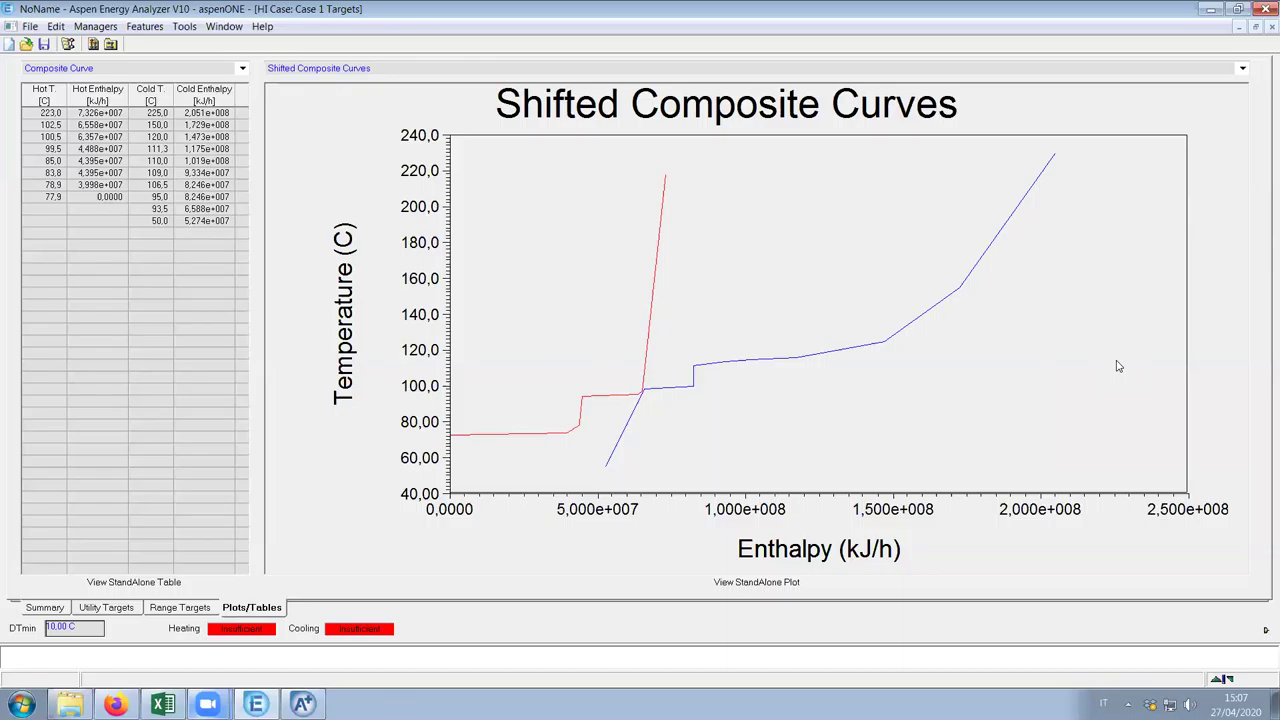
Trace the shifted cold curve with the cross hair from the stream 11 segment down to its cold end
{"action": "right_click", "coordinate": [806, 282]}
{"action": "left_click", "coordinate": [770, 186]}
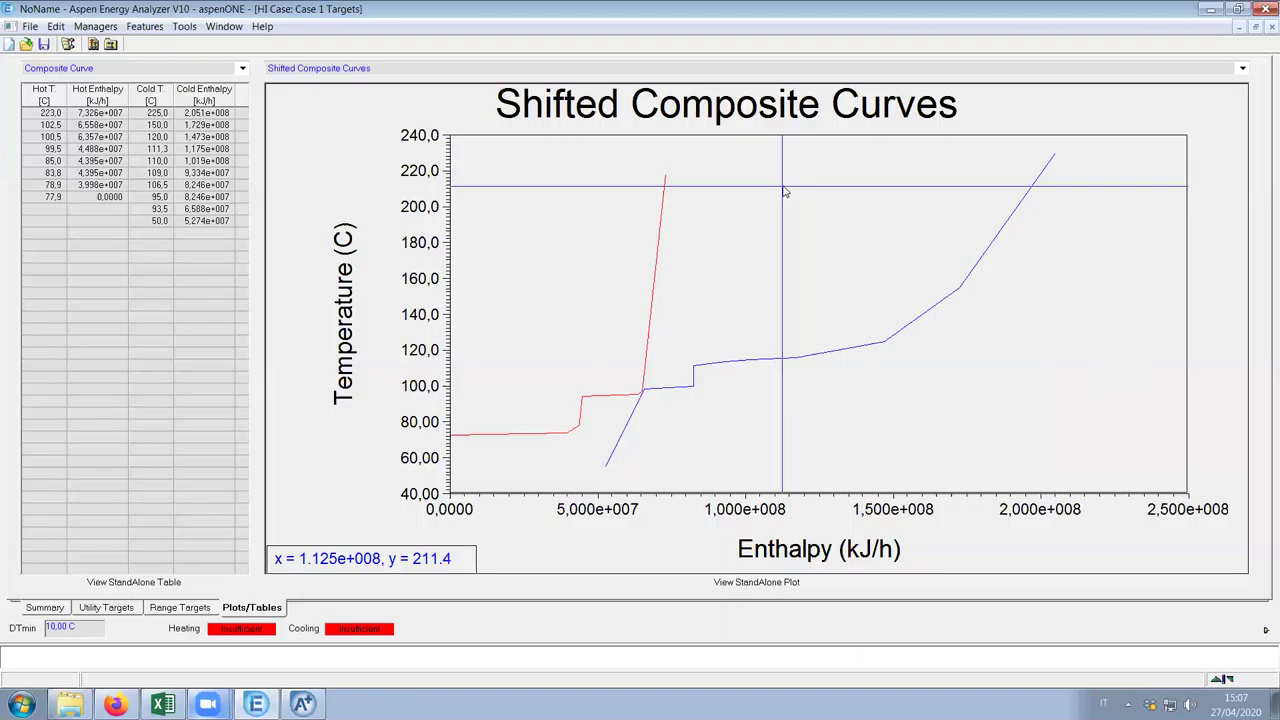
{"action": "mouse_move", "coordinate": [945, 297]}
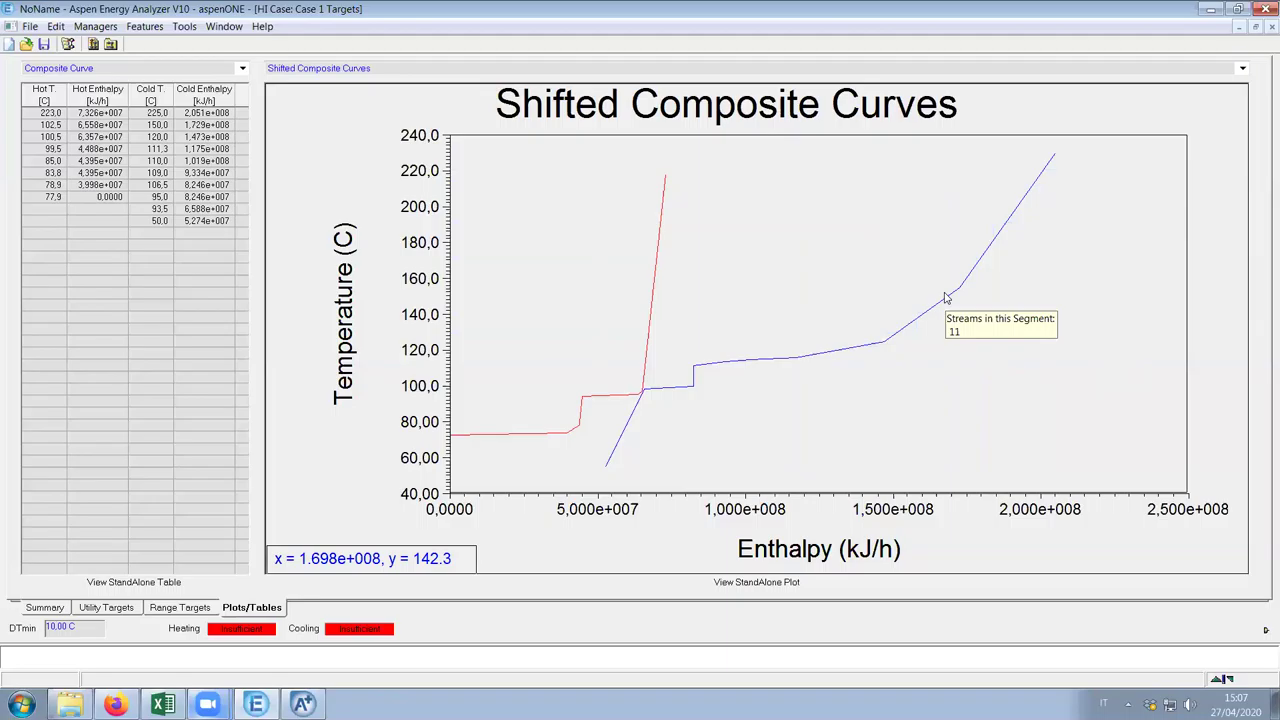
{"action": "left_click_drag", "start_coordinate": [944, 297], "coordinate": [610, 484]}
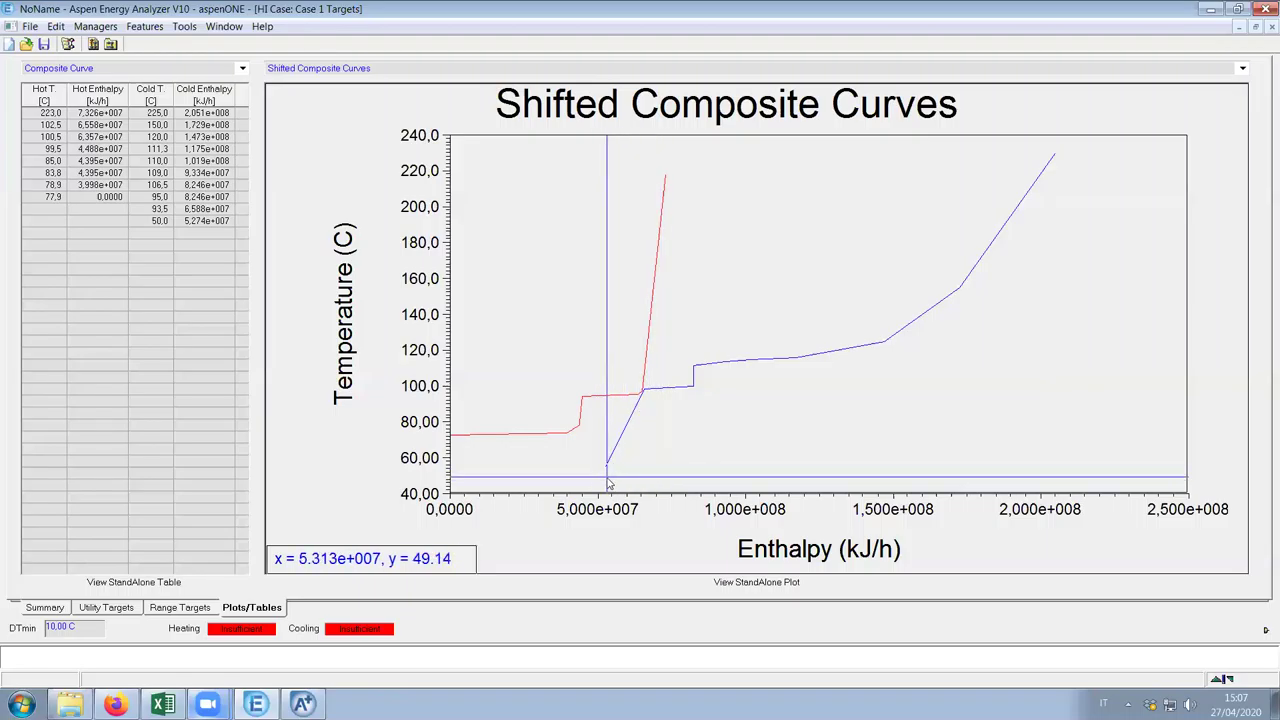
{"action": "left_click_drag", "start_coordinate": [608, 484], "coordinate": [663, 457]}
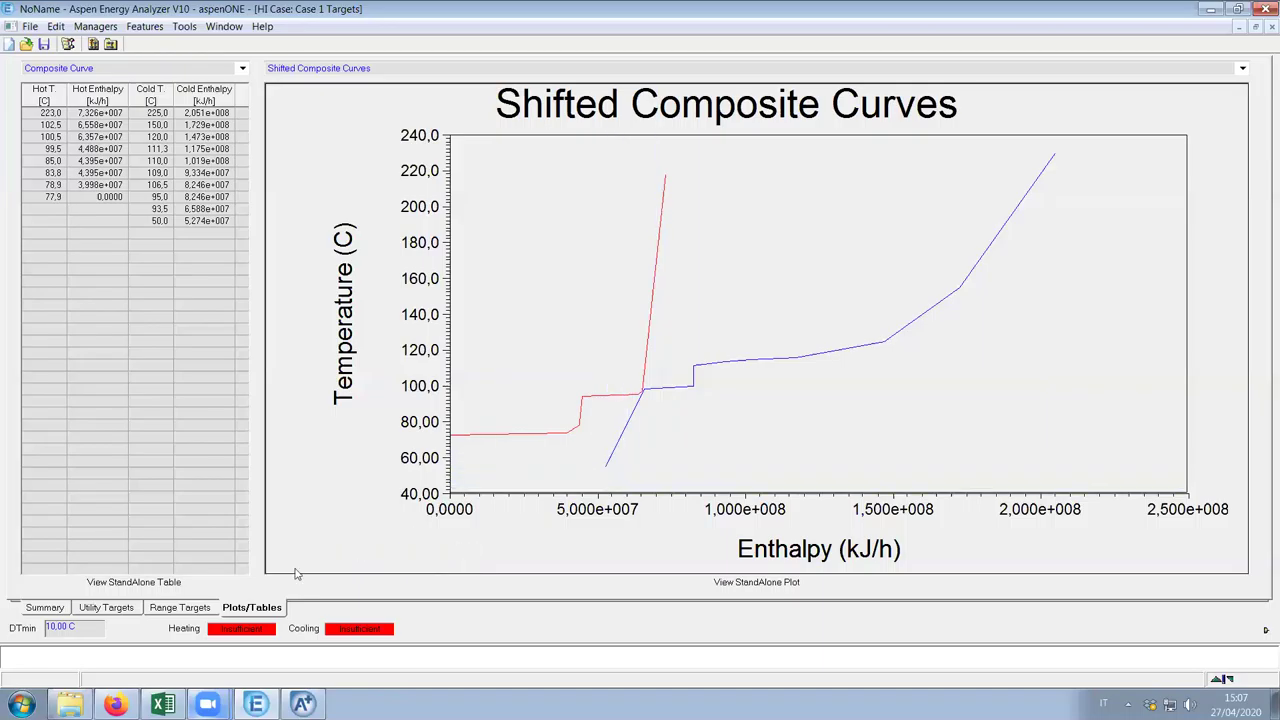
Review the DTmin setting and examine the shifted cold curve below the pinch, up to where it meets the hot curve
{"action": "left_click", "coordinate": [84, 634]}
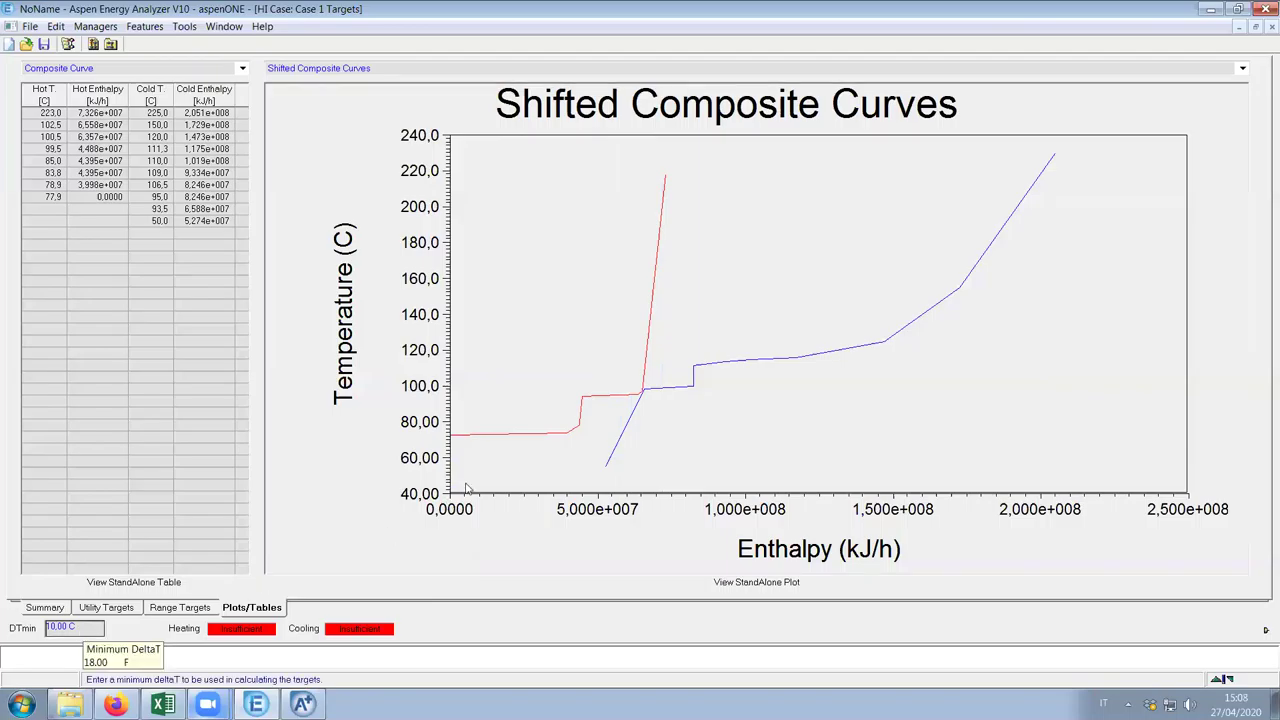
{"action": "left_click", "coordinate": [606, 441]}
{"action": "left_click_drag", "start_coordinate": [606, 441], "coordinate": [346, 520]}
{"action": "left_click_drag", "start_coordinate": [665, 445], "coordinate": [582, 495]}
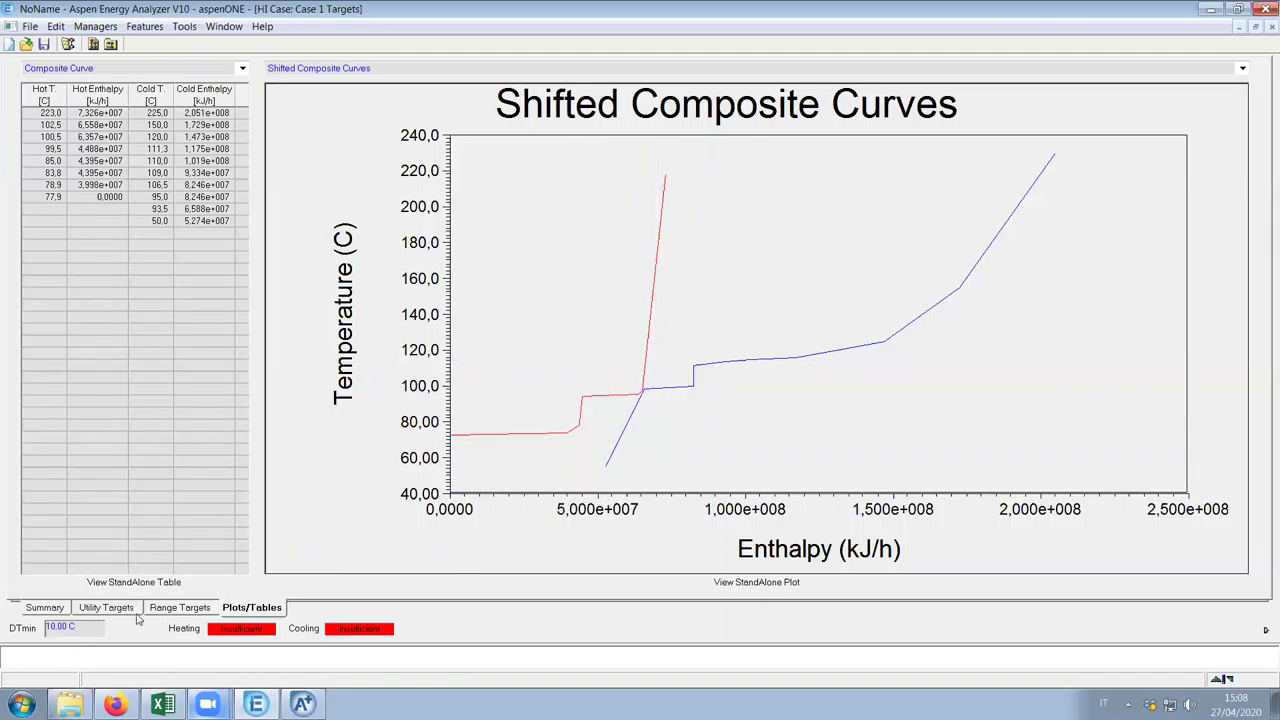
{"action": "left_click", "coordinate": [62, 630]}
{"action": "left_click_drag", "start_coordinate": [525, 469], "coordinate": [900, 300]}
{"action": "left_click_drag", "start_coordinate": [633, 442], "coordinate": [606, 441]}
{"action": "left_click", "coordinate": [620, 415]}
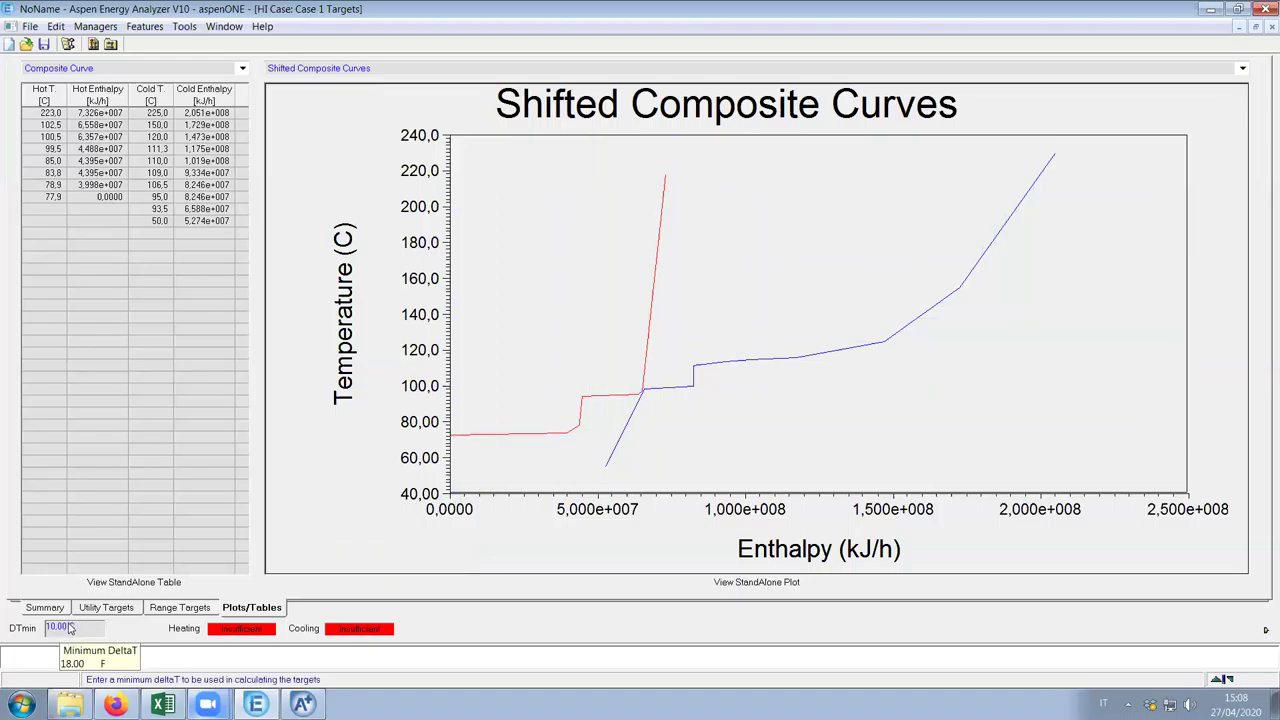
{"action": "left_click_drag", "start_coordinate": [647, 460], "coordinate": [620, 459]}
{"action": "left_click", "coordinate": [606, 466]}
{"action": "left_click", "coordinate": [637, 393]}
{"action": "left_click_drag", "start_coordinate": [637, 393], "coordinate": [519, 399]}
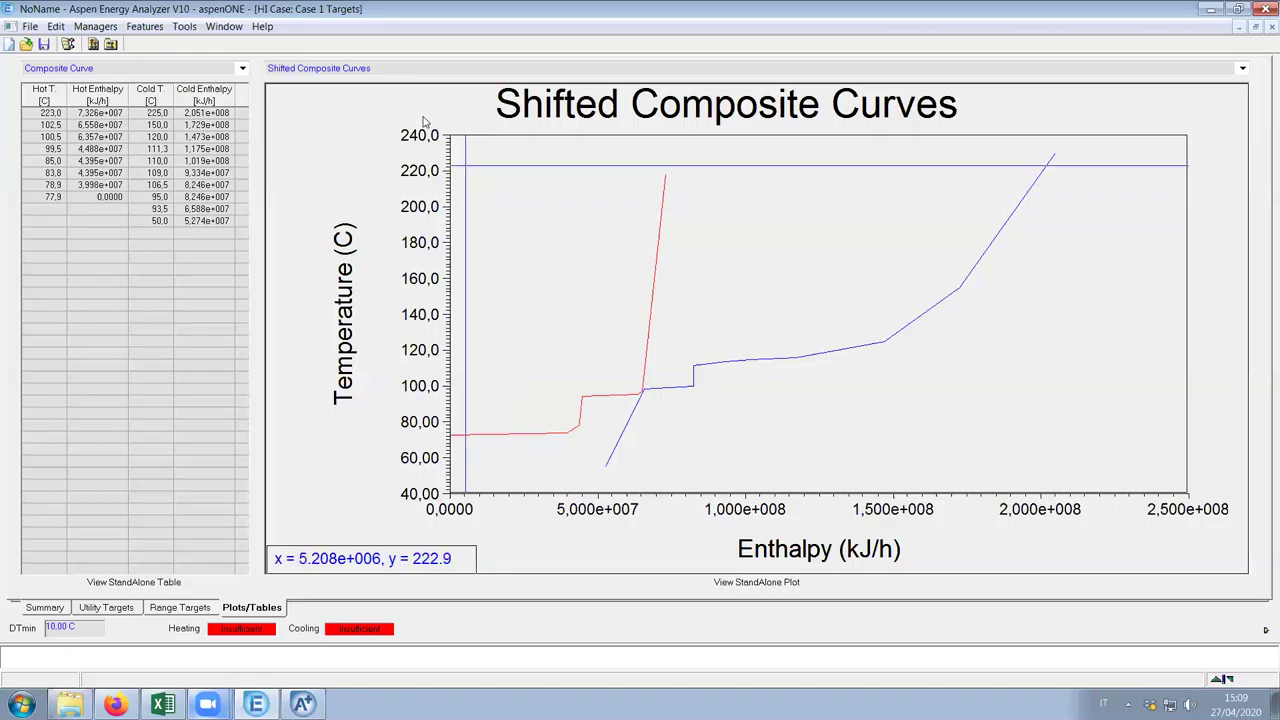
Compare the pinch point on the Grand Composite Curve with the Shifted Composite Curves, ending on the Grand Composite Curve
{"action": "left_click", "coordinate": [1242, 68]}
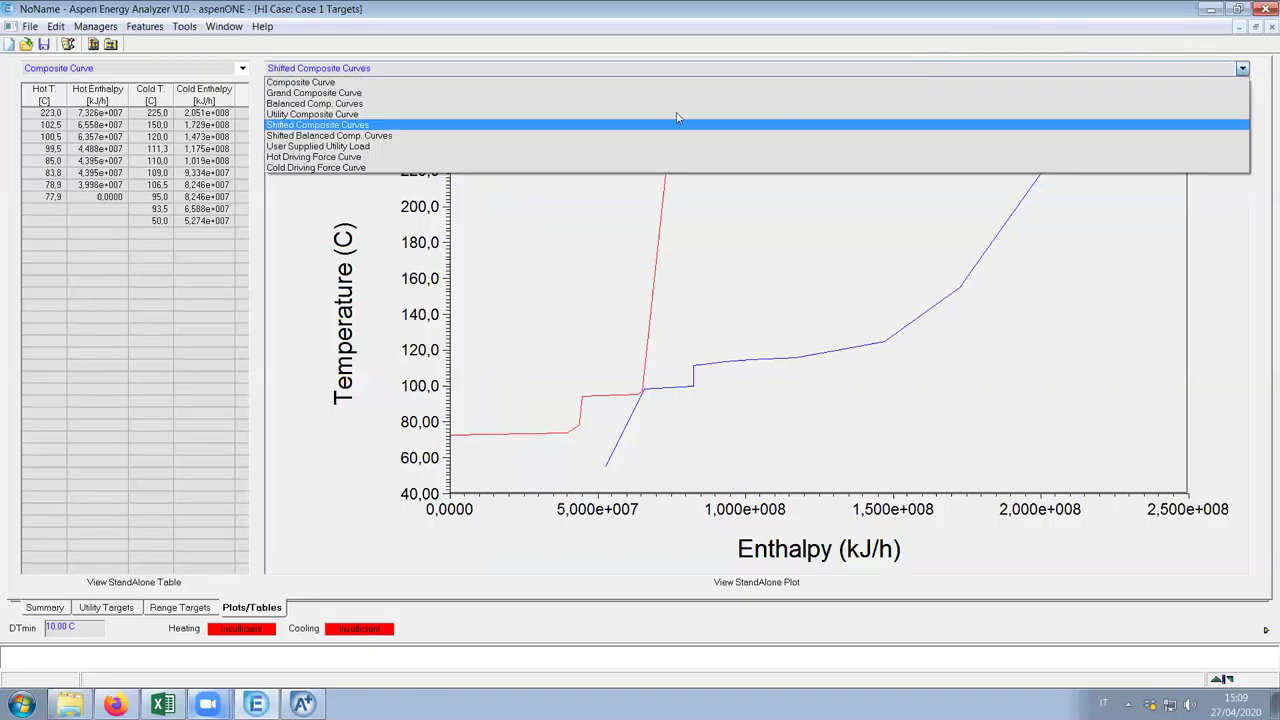
{"action": "left_click", "coordinate": [284, 93]}
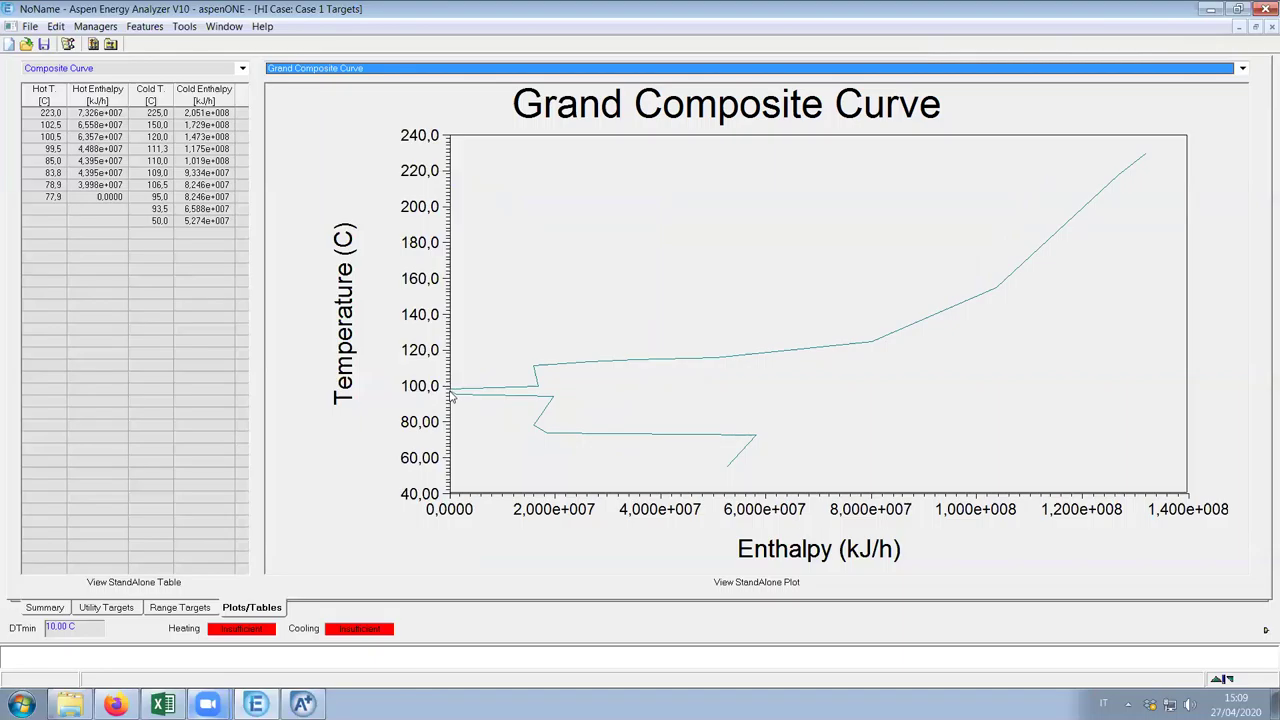
{"action": "left_click", "coordinate": [336, 68]}
{"action": "left_click", "coordinate": [311, 125]}
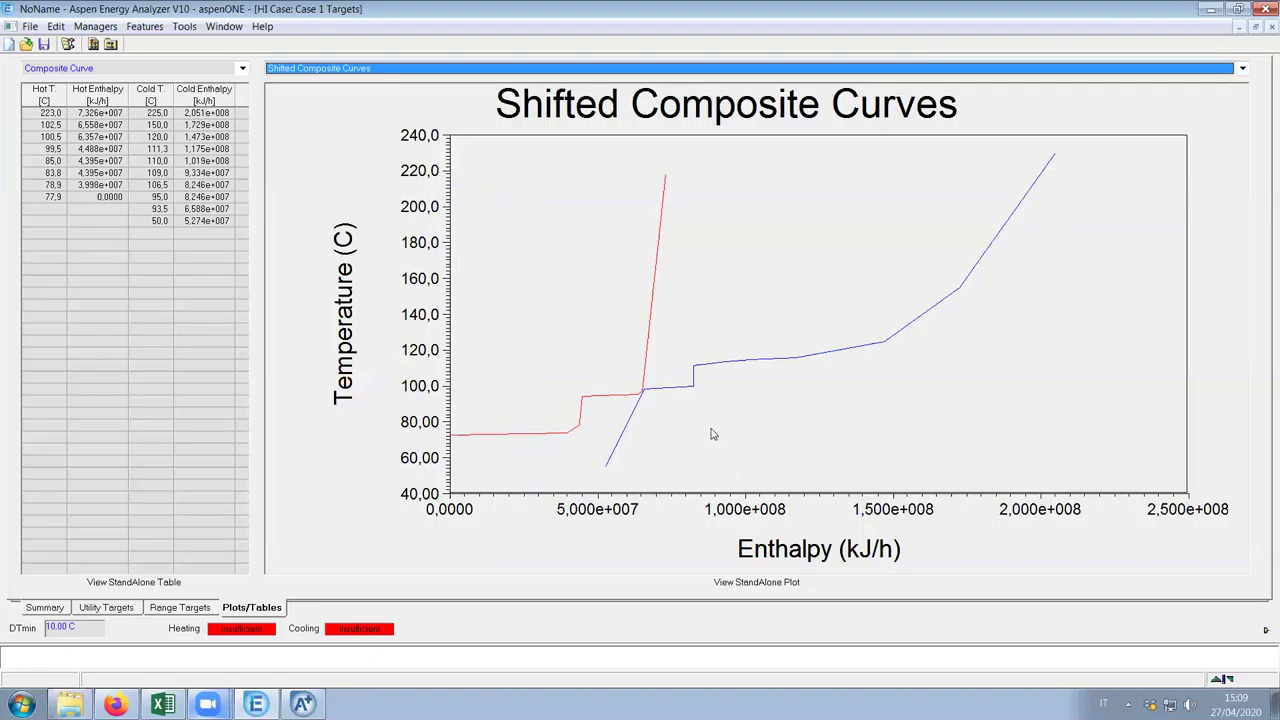
{"action": "mouse_move", "coordinate": [641, 395]}
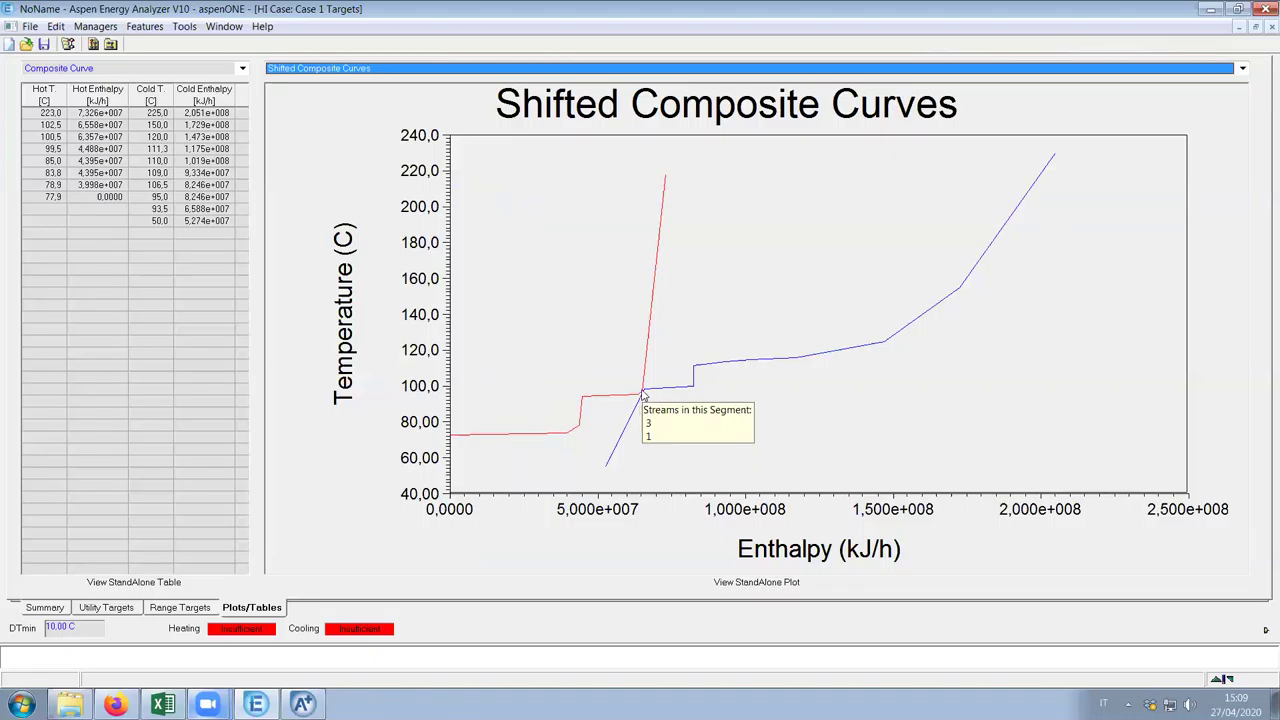
{"action": "left_click", "coordinate": [529, 70]}
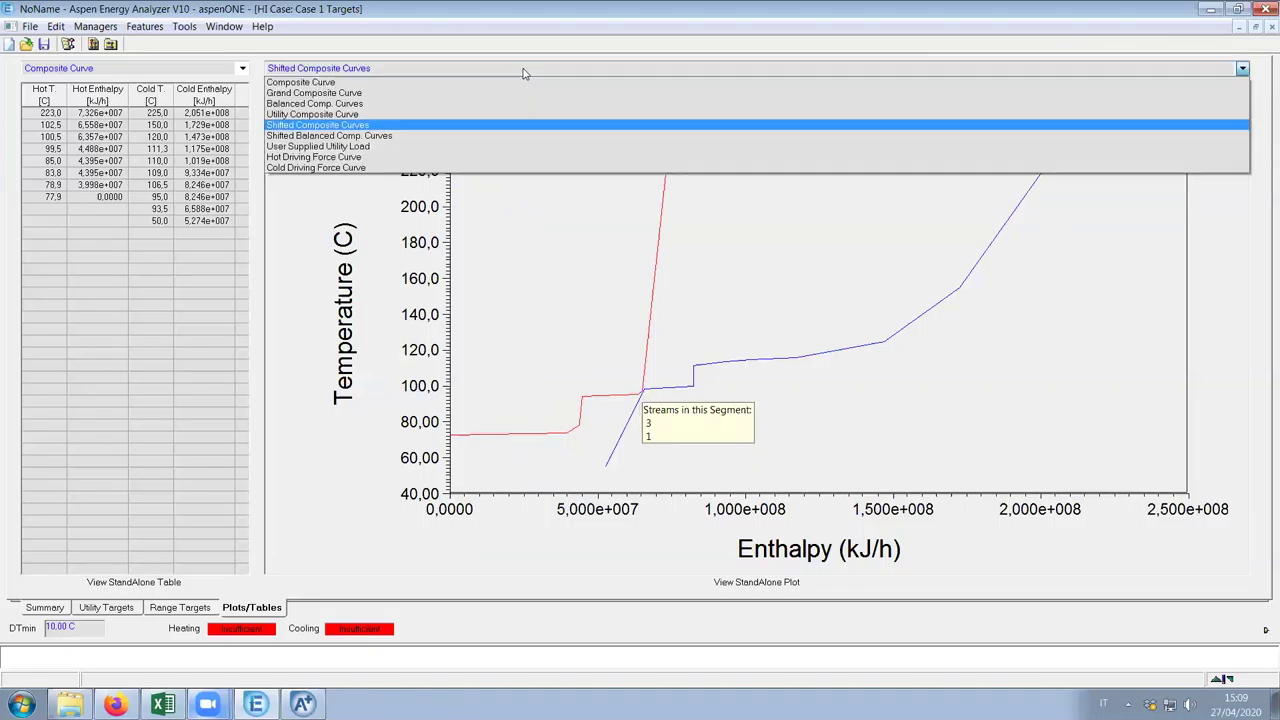
{"action": "left_click", "coordinate": [343, 94]}
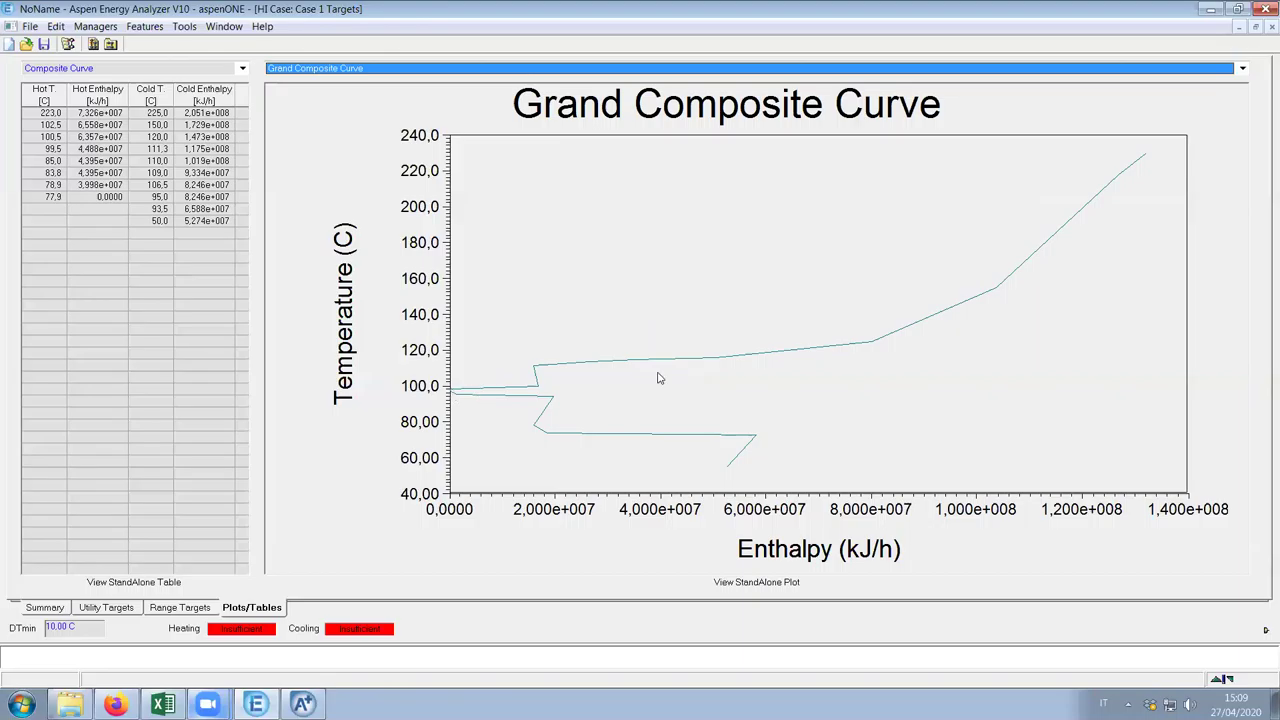
Turn on the cross hair on the Grand Composite Curve and read the enthalpies at its hot and cold ends
{"action": "right_click", "coordinate": [1005, 186]}
{"action": "left_click", "coordinate": [998, 222]}
{"action": "left_click", "coordinate": [1141, 185]}
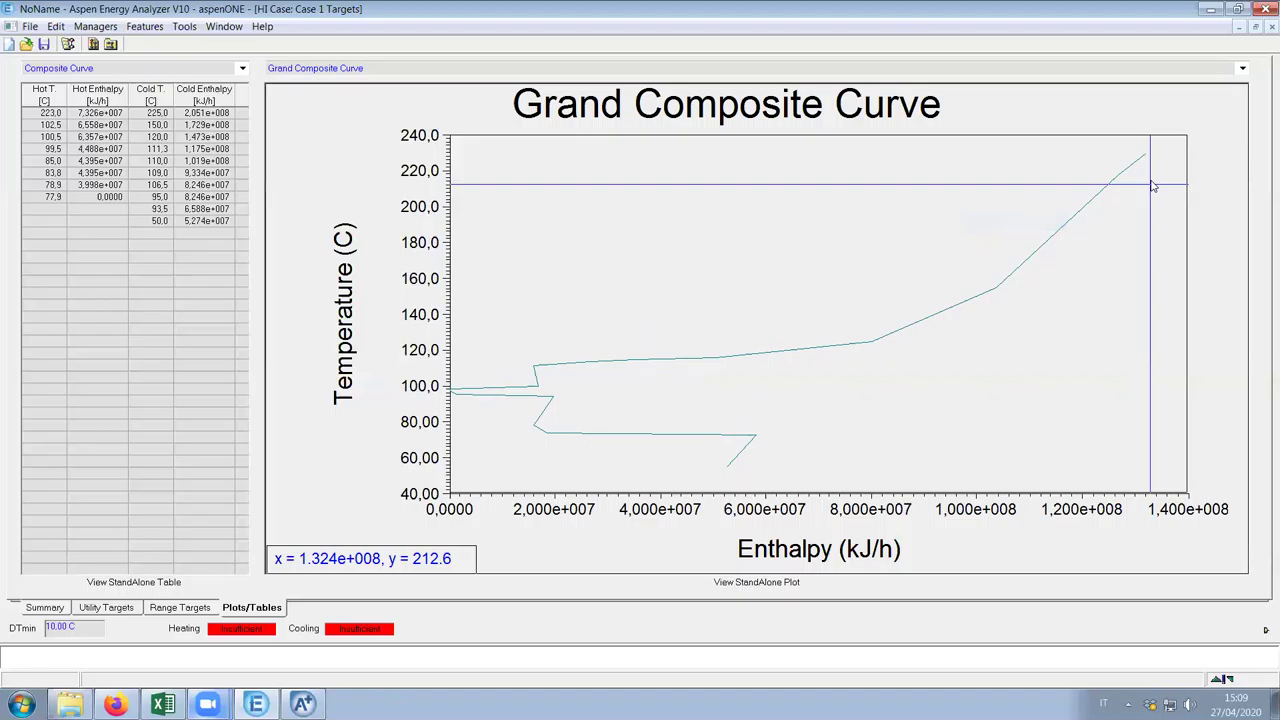
{"action": "left_click_drag", "start_coordinate": [1147, 160], "coordinate": [1148, 284]}
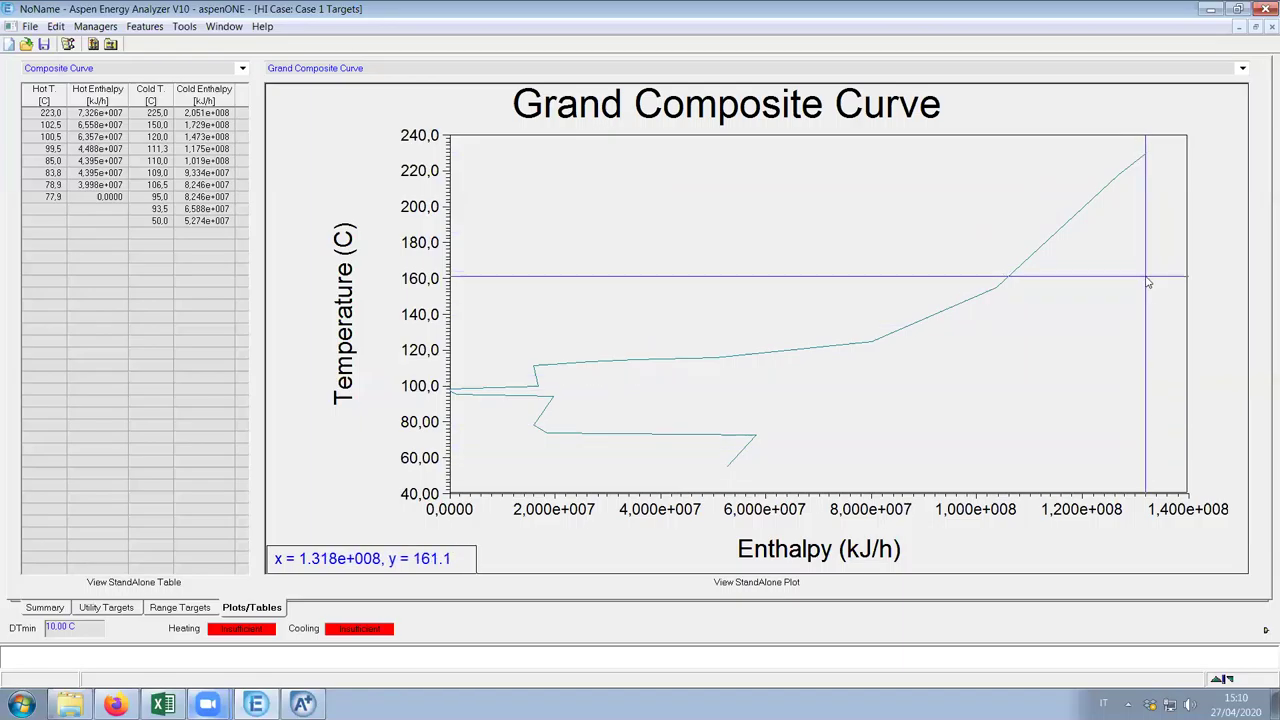
{"action": "left_click_drag", "start_coordinate": [1148, 284], "coordinate": [729, 478]}
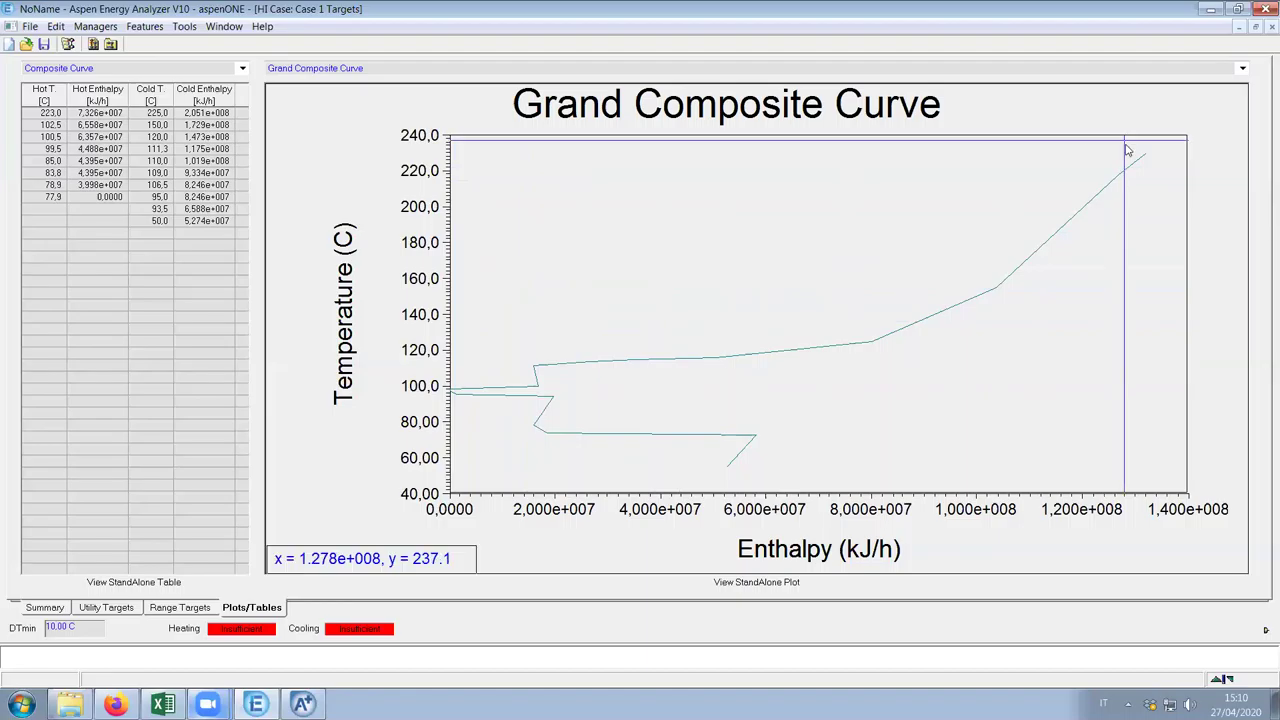
{"action": "mouse_move", "coordinate": [947, 307]}
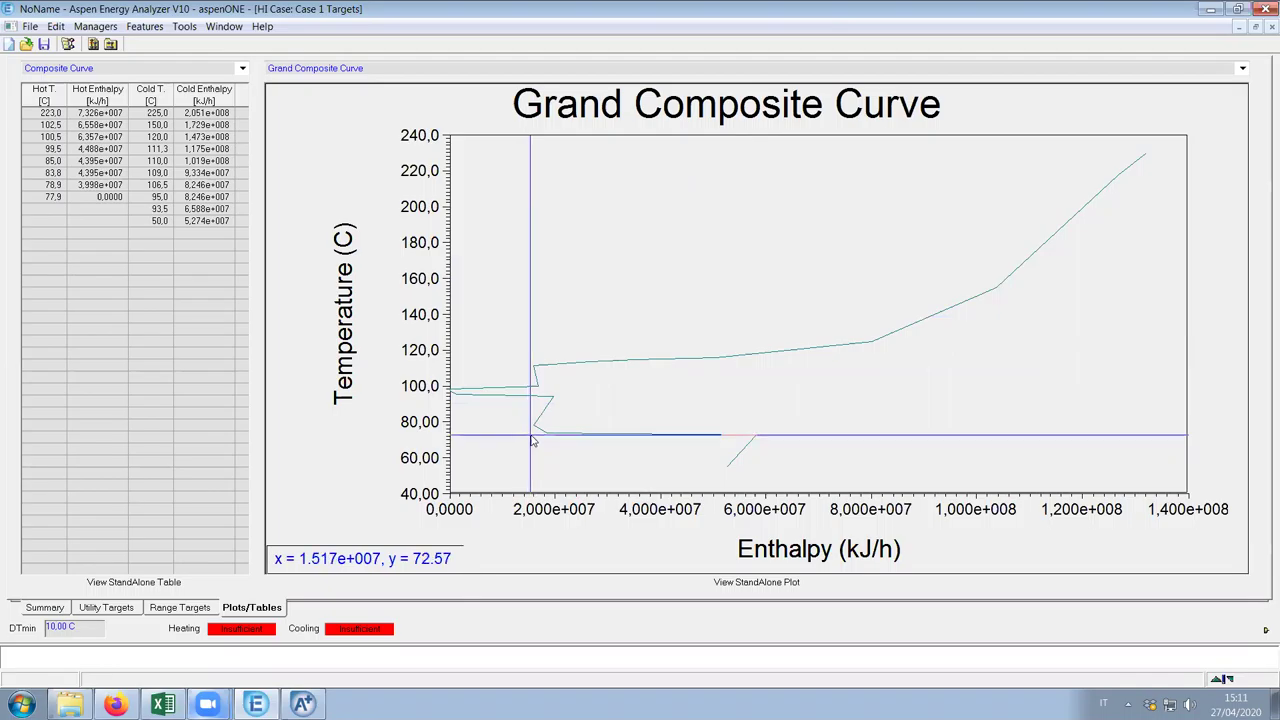
Display the Shifted Composite Curves and the Composite Curve for comparison, and return to the Grand Composite Curve
{"action": "left_click", "coordinate": [434, 68]}
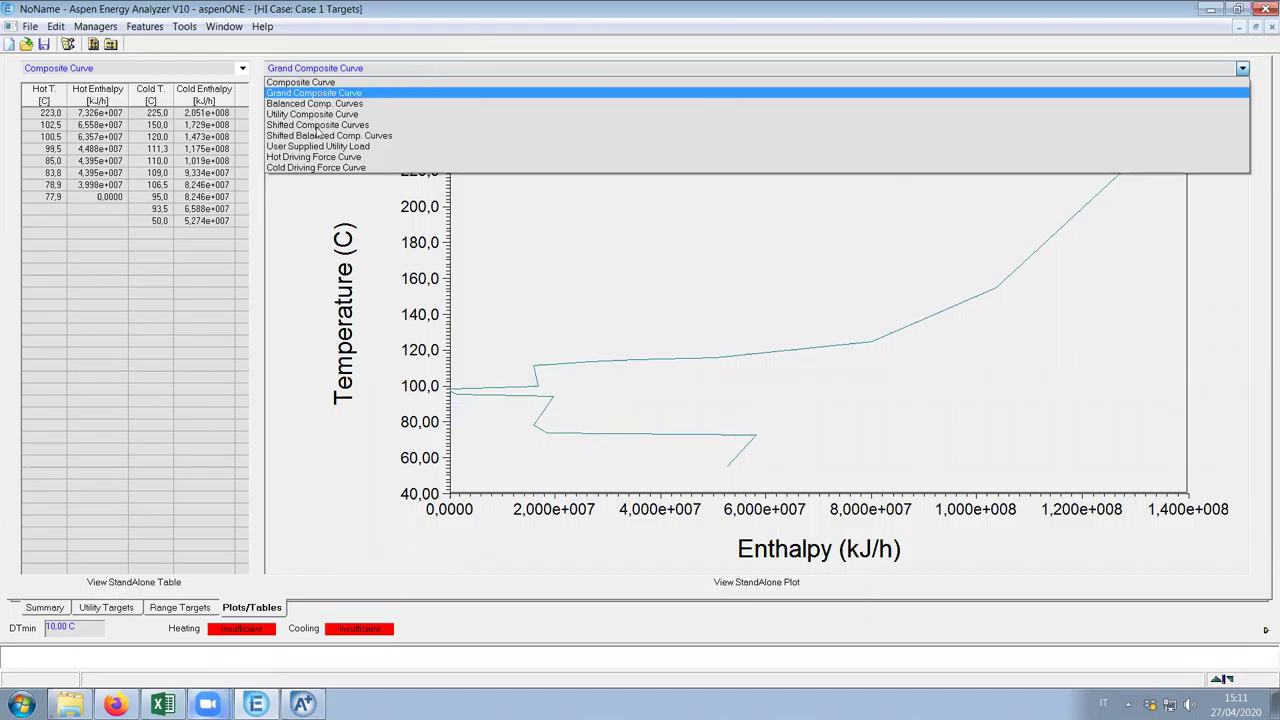
{"action": "left_click", "coordinate": [315, 126]}
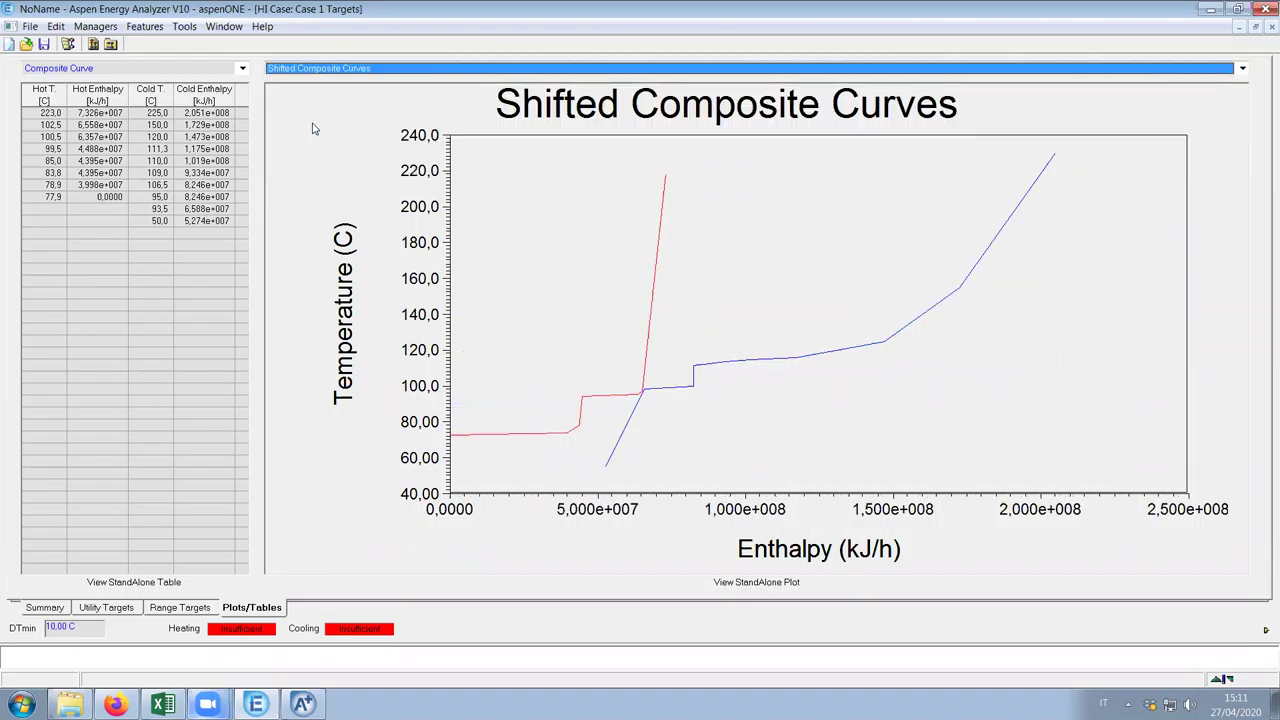
{"action": "left_click", "coordinate": [331, 70]}
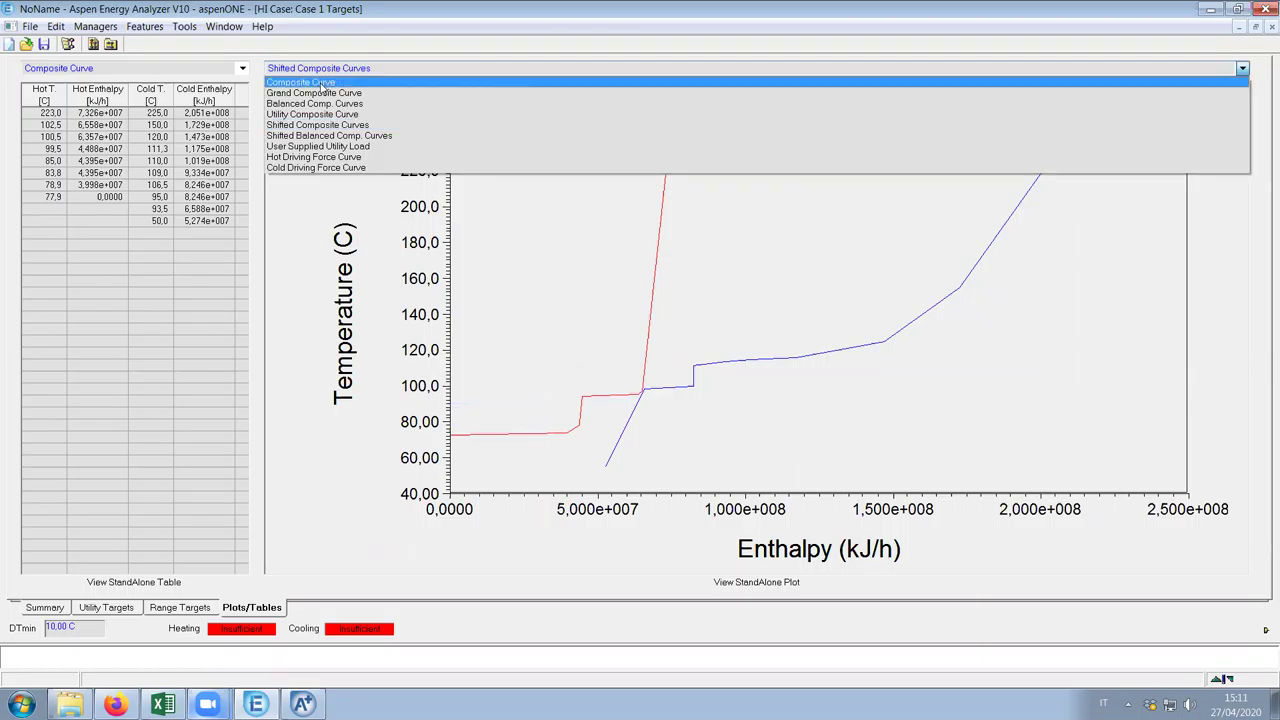
{"action": "left_click", "coordinate": [320, 83]}
{"action": "left_click", "coordinate": [327, 70]}
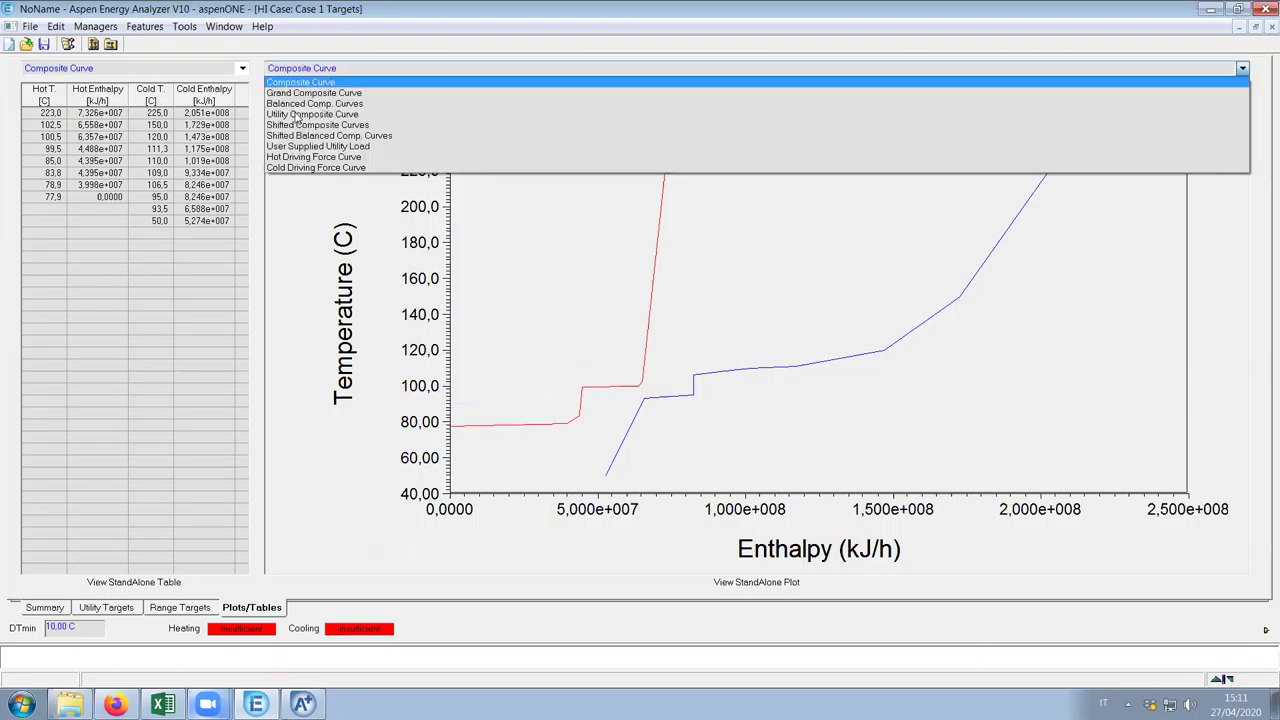
{"action": "left_click", "coordinate": [296, 94]}
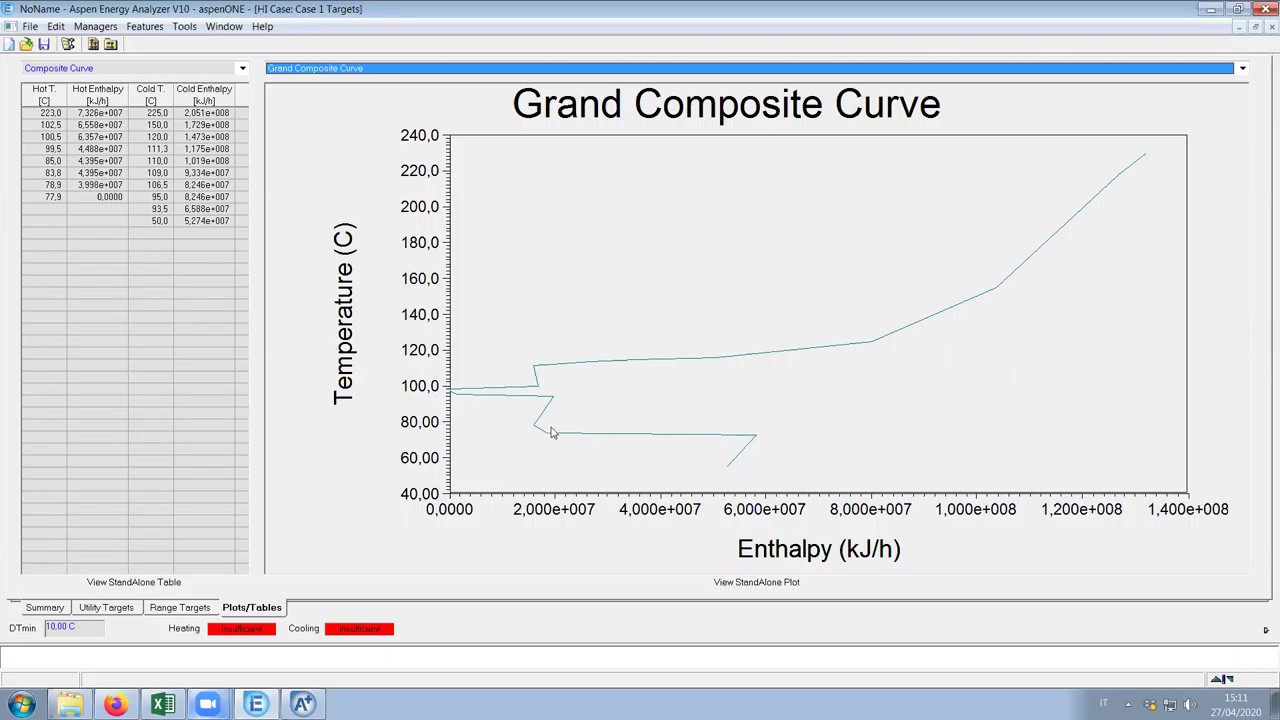
Toggle the cross hair on the Grand Composite Curve and examine the pocket just below the pinch
{"action": "right_click", "coordinate": [480, 410]}
{"action": "left_click", "coordinate": [496, 442]}
{"action": "right_click", "coordinate": [520, 403]}
{"action": "left_click", "coordinate": [560, 434]}
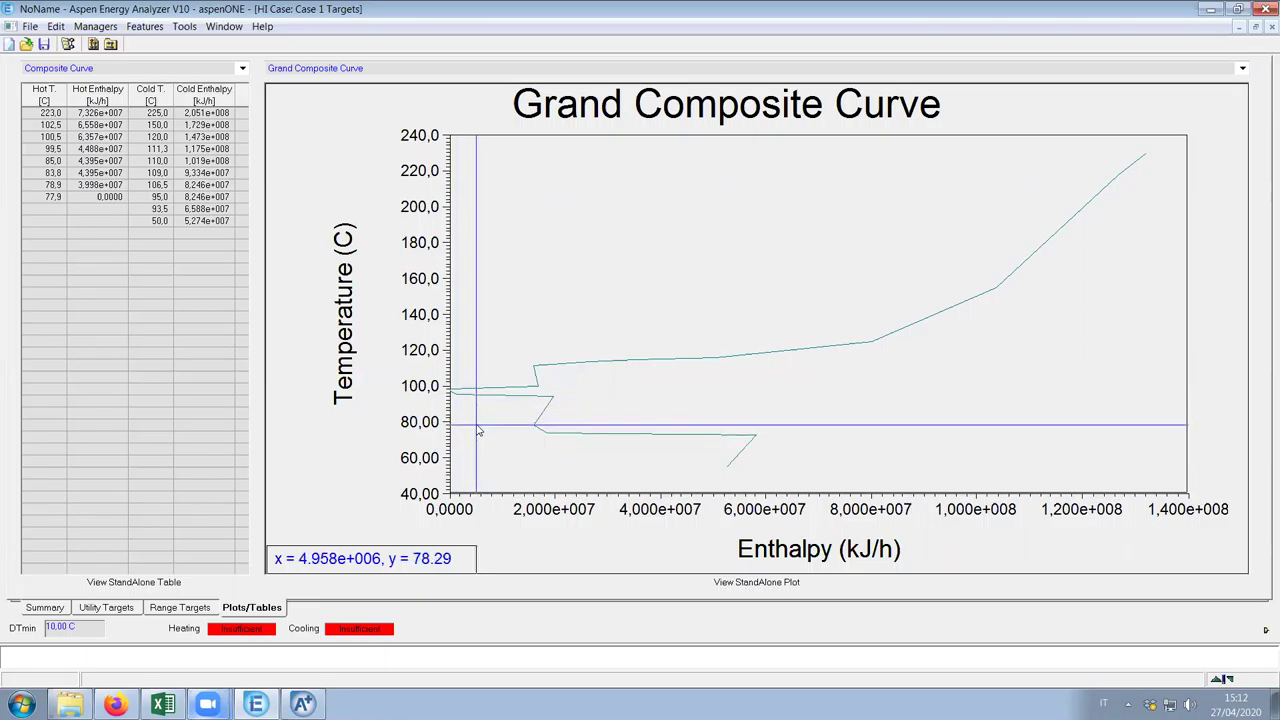
Switch the plot from the Grand Composite Curve to the Composite Curve
{"action": "left_click", "coordinate": [422, 70]}
{"action": "left_click", "coordinate": [422, 70]}
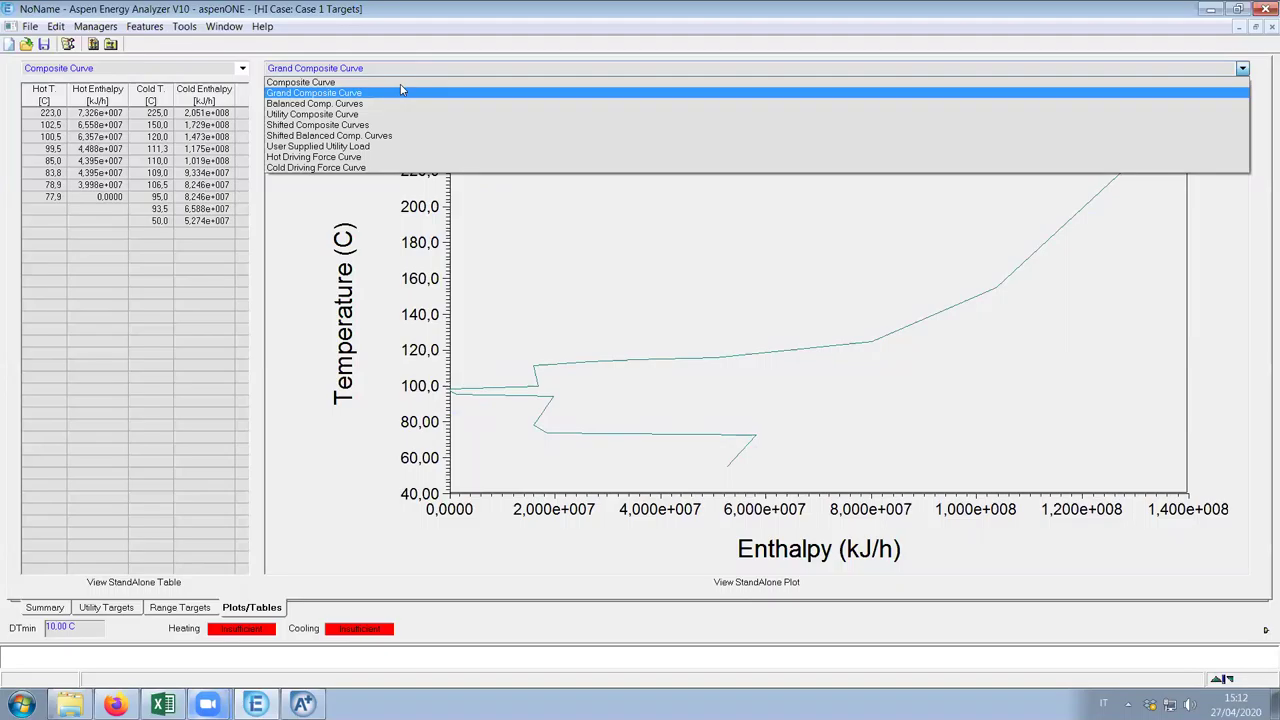
{"action": "left_click", "coordinate": [400, 82]}
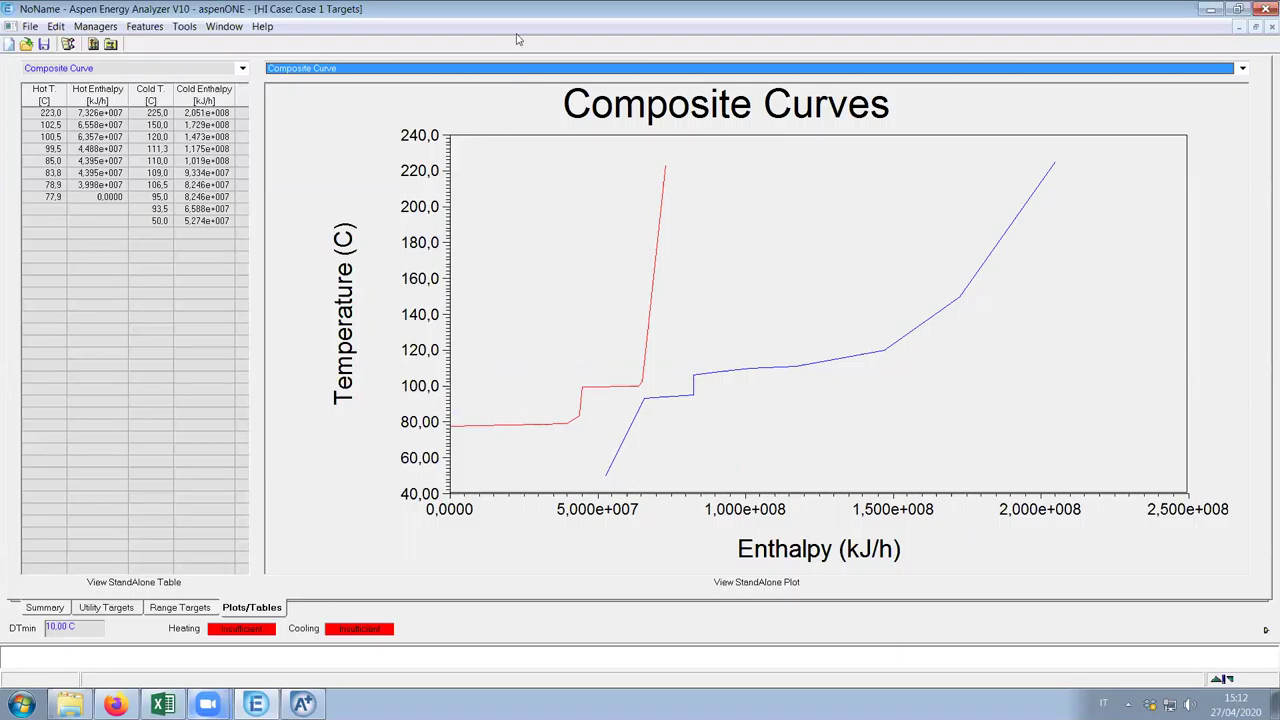
Display the Shifted Composite Curves, and switch the plot to the Grand Composite Curve for comparison
{"action": "left_click", "coordinate": [500, 68]}
{"action": "left_click", "coordinate": [306, 122]}
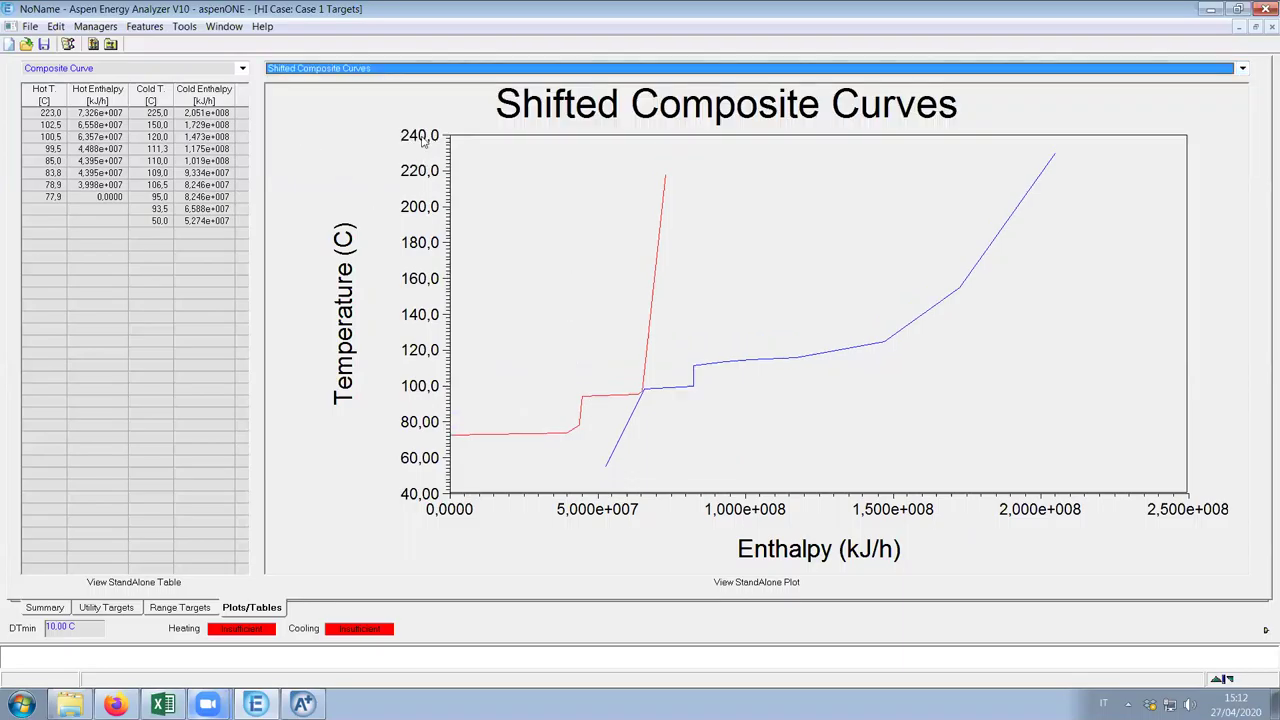
{"action": "left_click", "coordinate": [414, 72]}
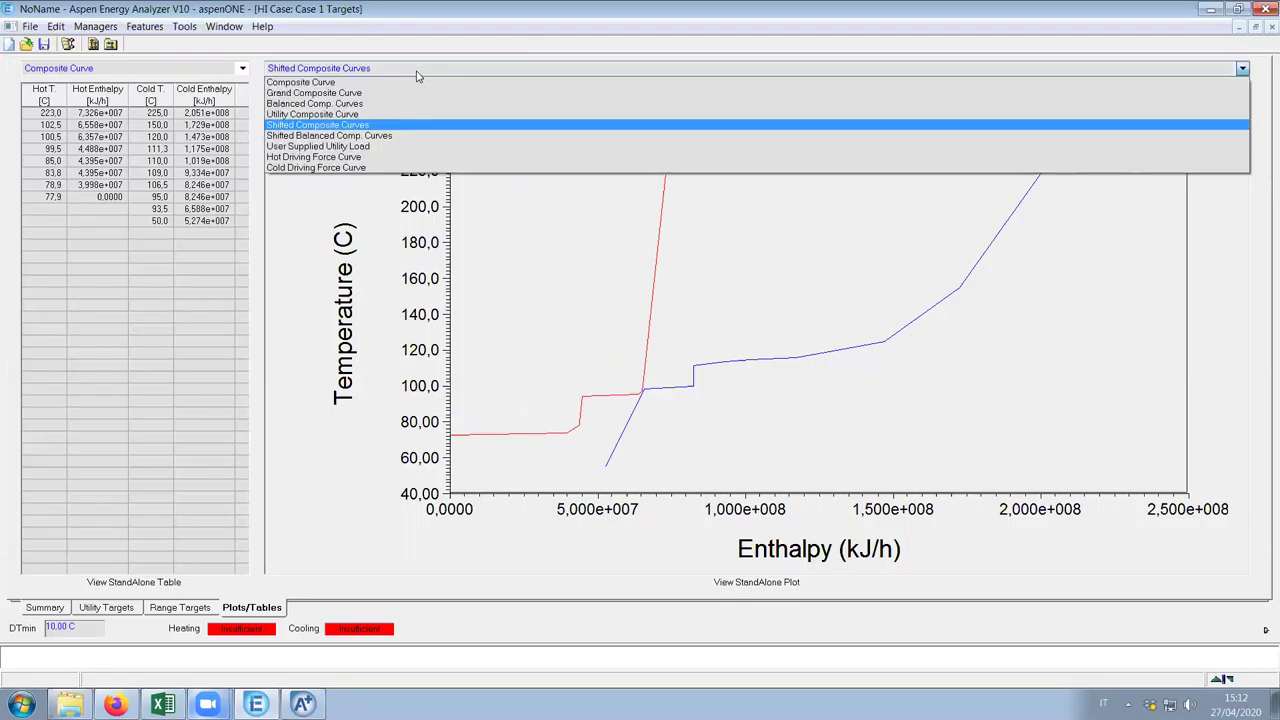
{"action": "left_click", "coordinate": [353, 93]}
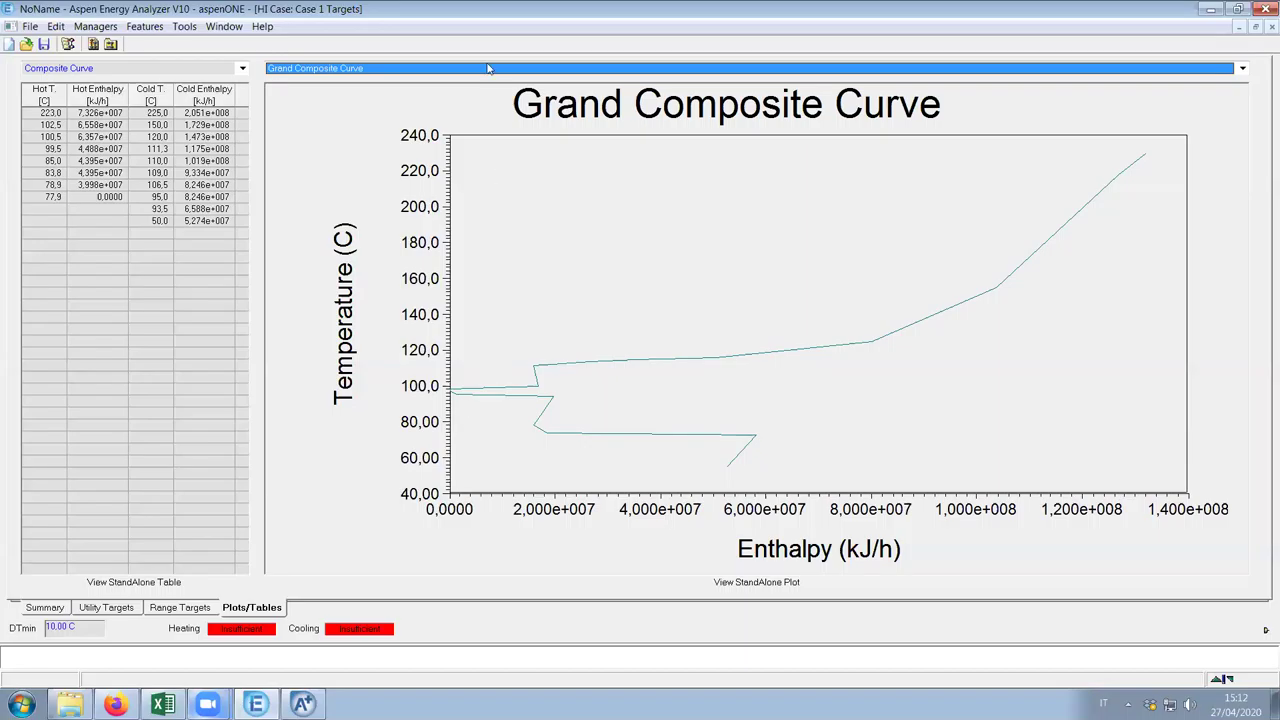
Switch to the Shifted Composite Curves and examine the pinch point and the segments just below it with the cross hair
{"action": "left_click", "coordinate": [451, 70]}
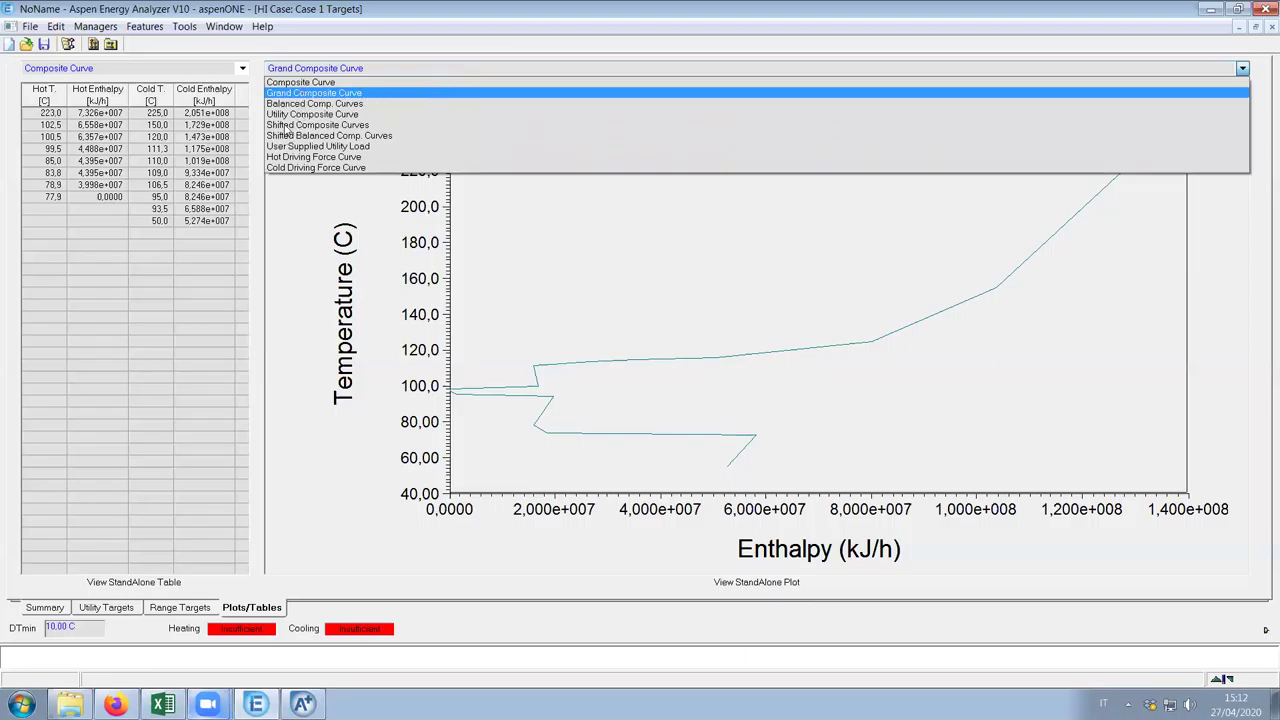
{"action": "left_click", "coordinate": [288, 125]}
{"action": "right_click", "coordinate": [443, 391]}
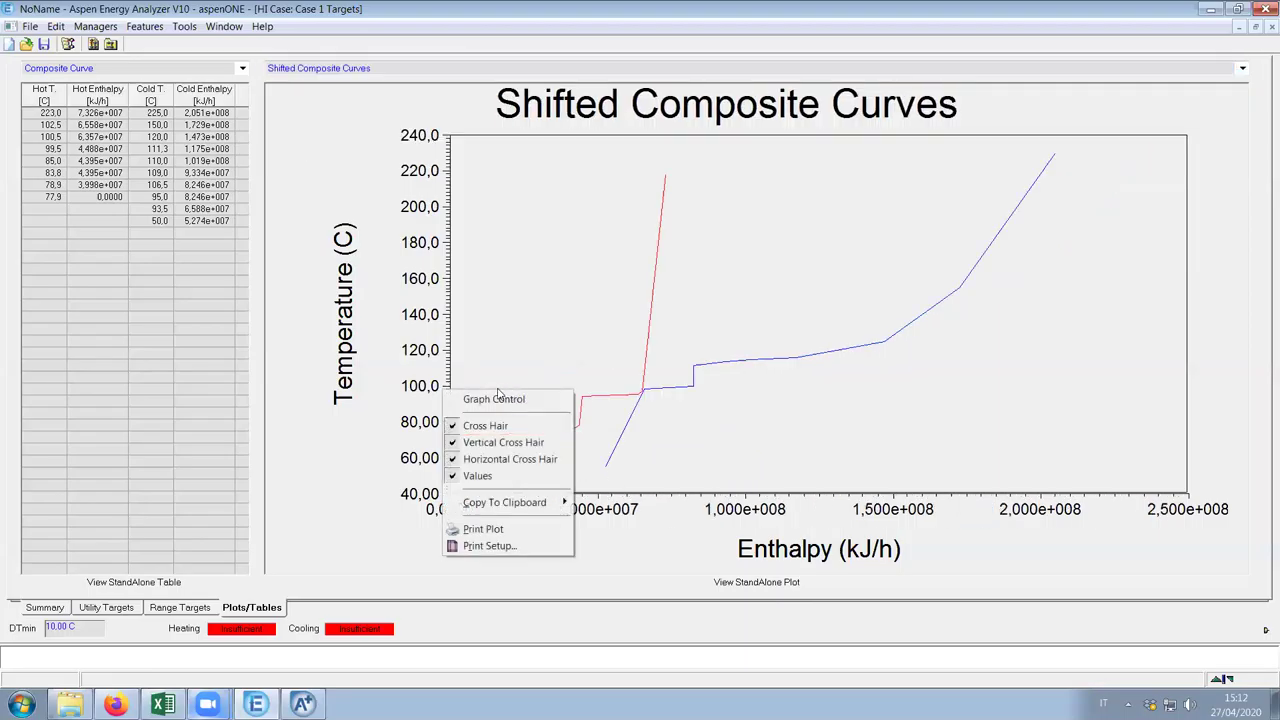
{"action": "key", "text": "Escape"}
{"action": "right_click", "coordinate": [412, 403]}
{"action": "left_click", "coordinate": [487, 440]}
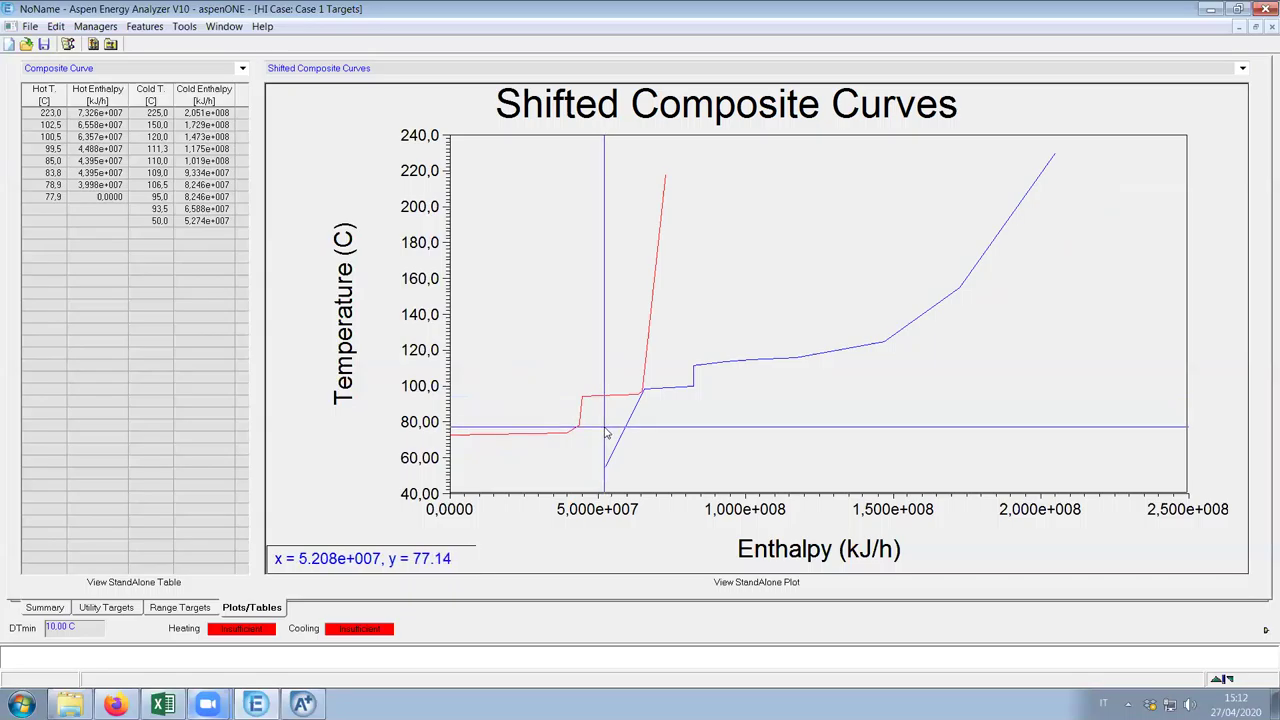
{"action": "mouse_move", "coordinate": [637, 403]}
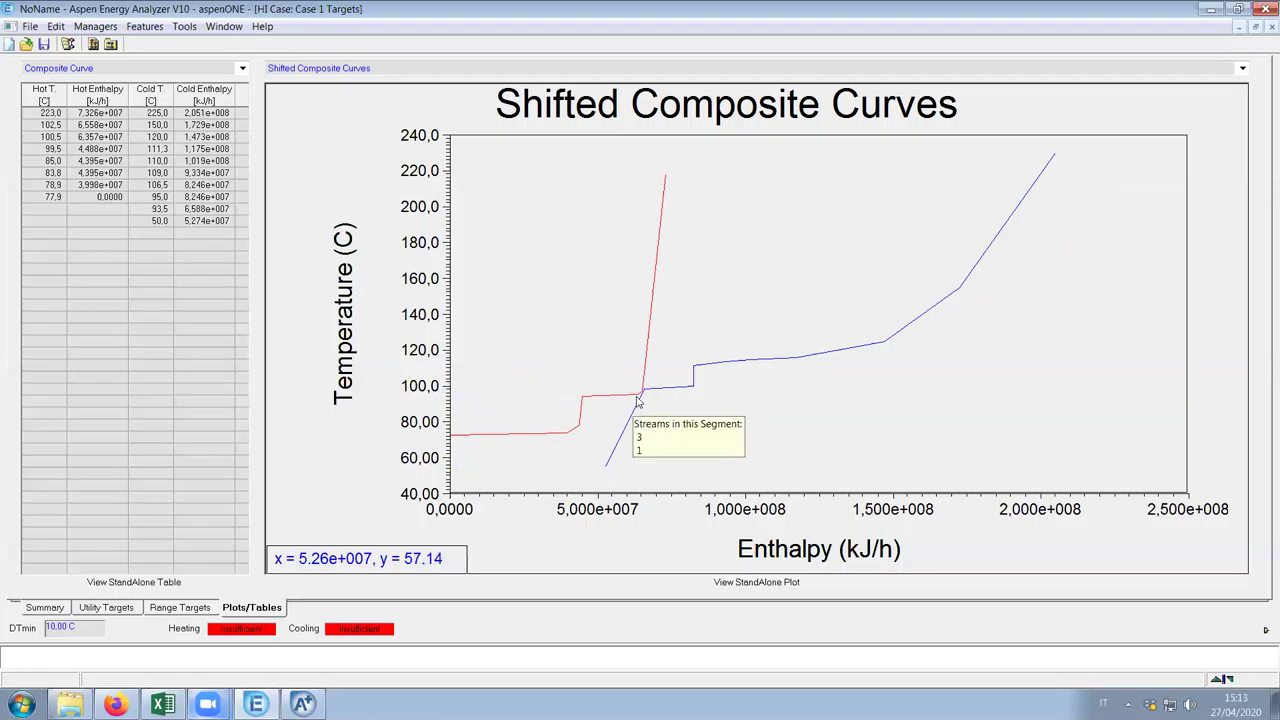
{"action": "mouse_move", "coordinate": [619, 447]}
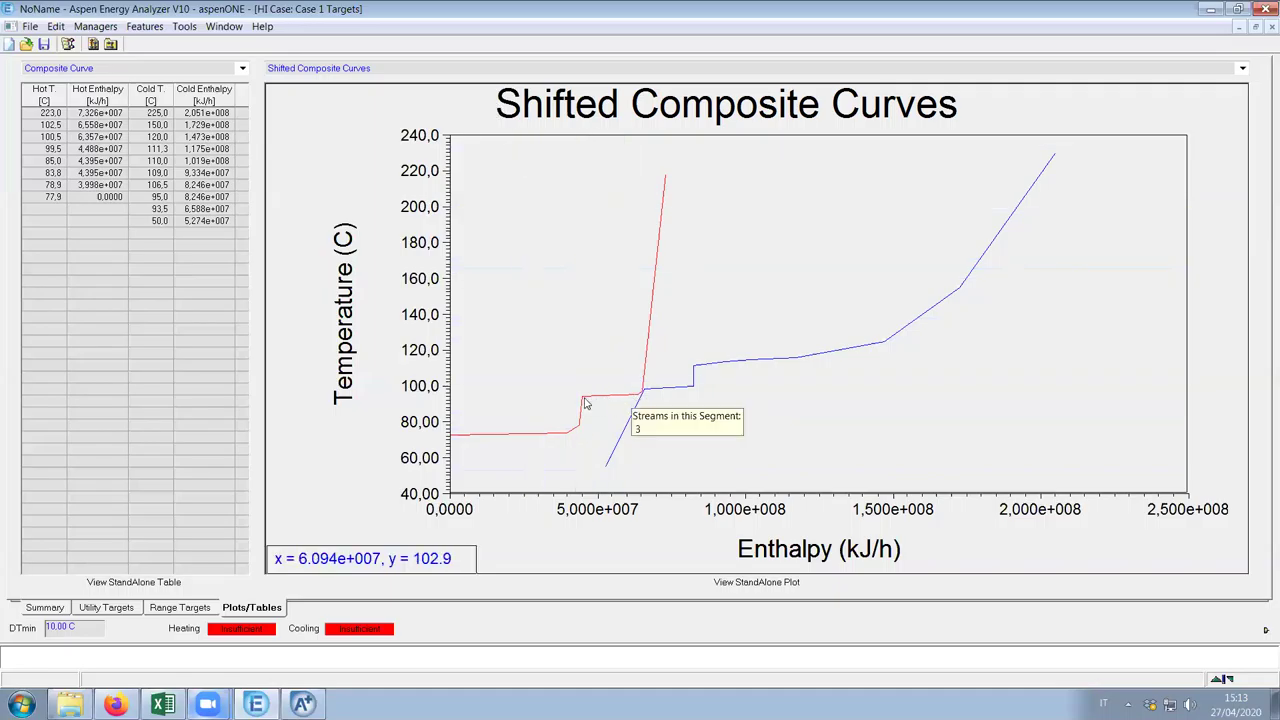
Compare the pocket below the pinch by alternating between the Grand Composite Curve and the Shifted Composite Curves, ending on the Grand Composite Curve
{"action": "left_click", "coordinate": [520, 68]}
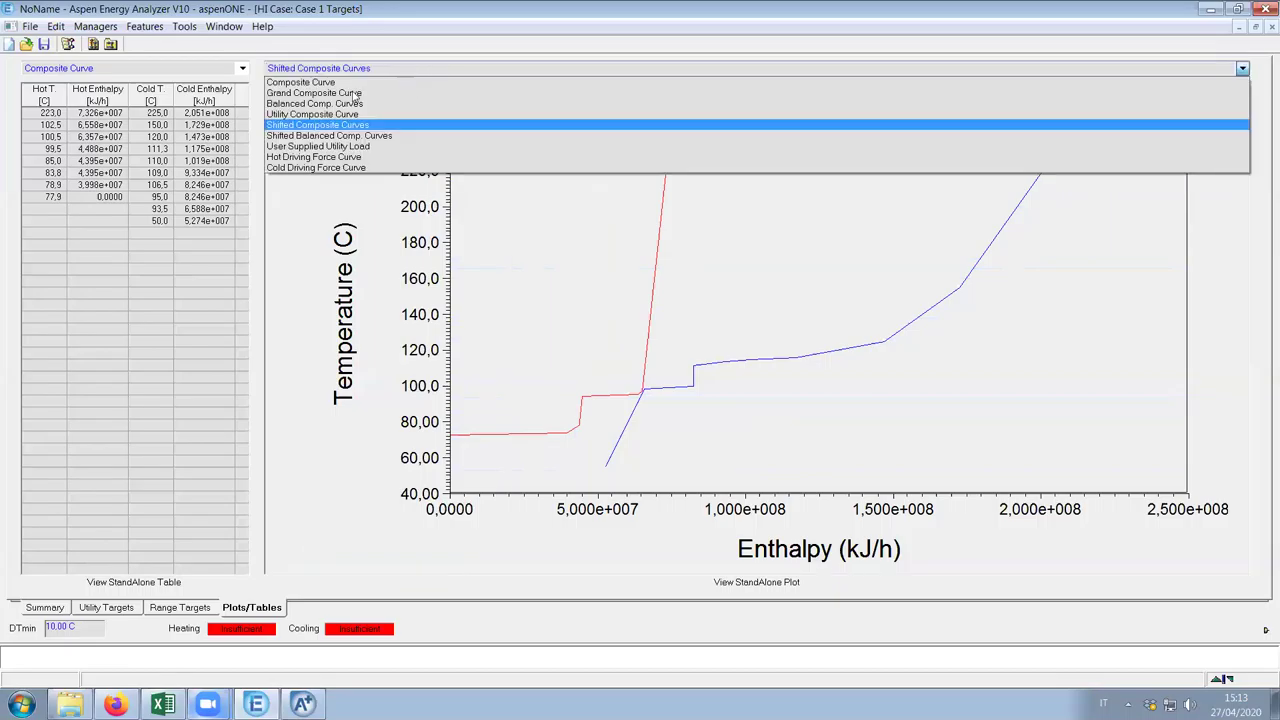
{"action": "left_click", "coordinate": [540, 98]}
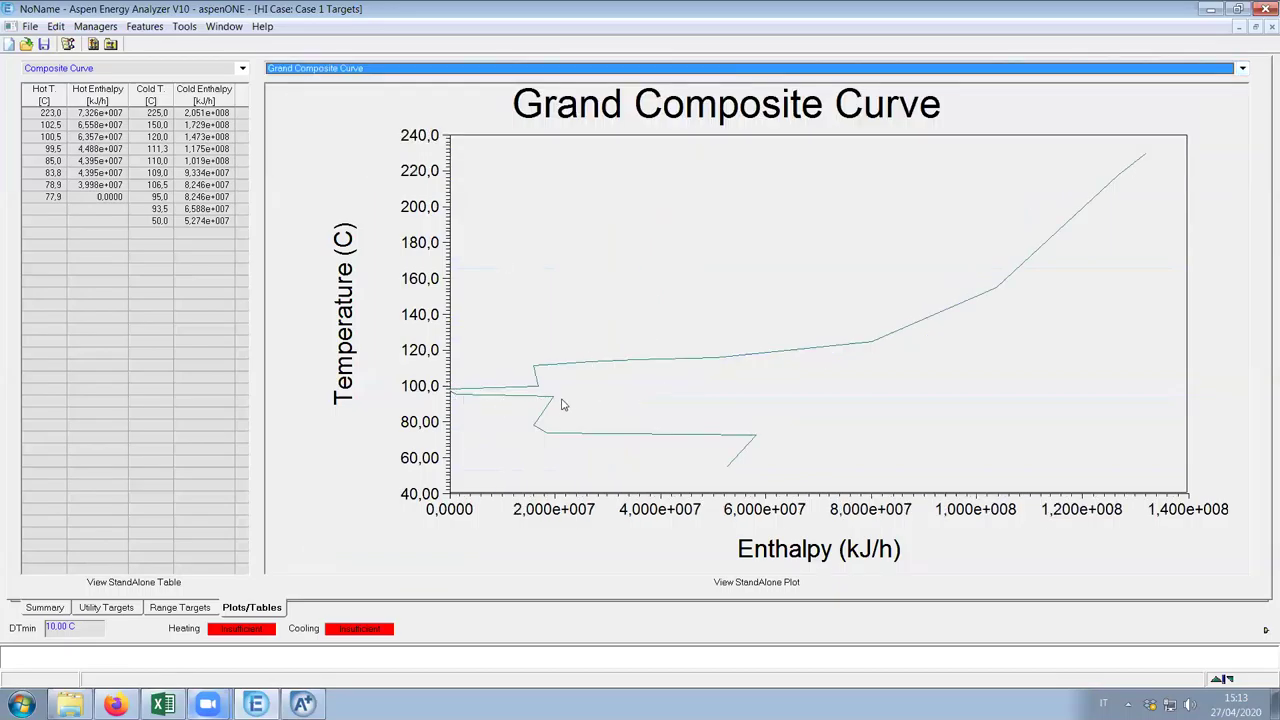
{"action": "left_click", "coordinate": [468, 67]}
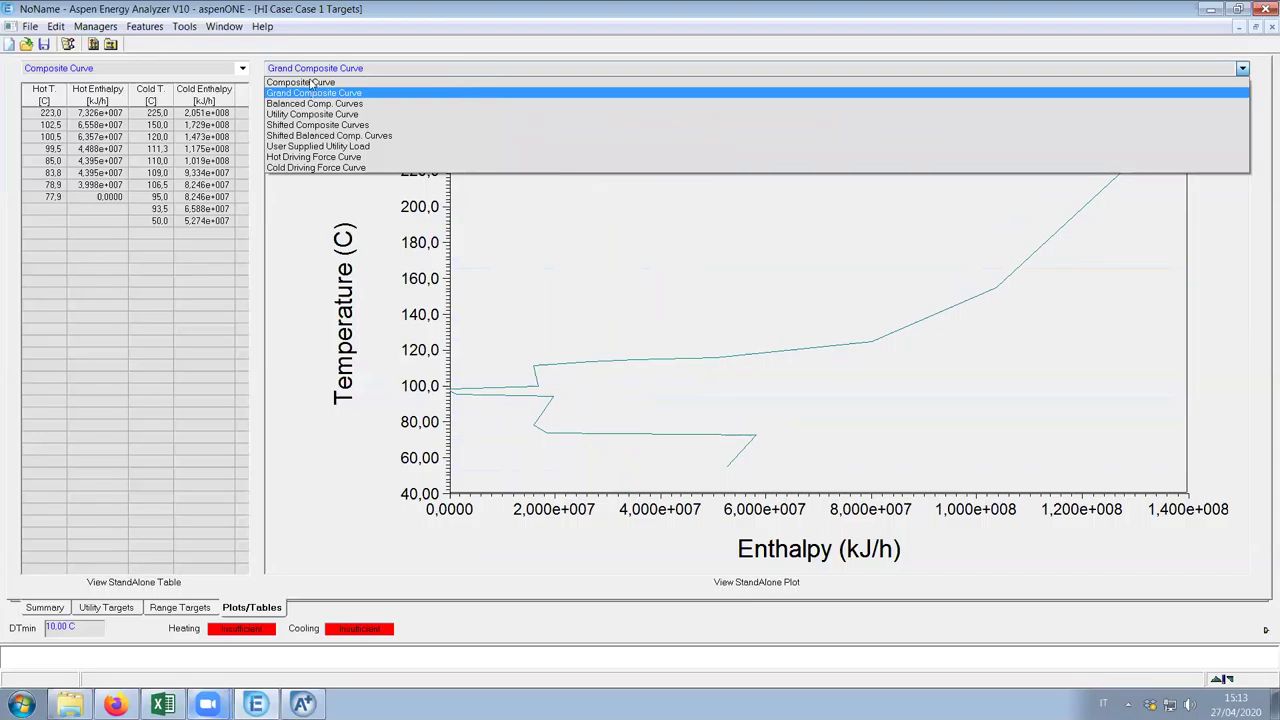
{"action": "left_click", "coordinate": [300, 125]}
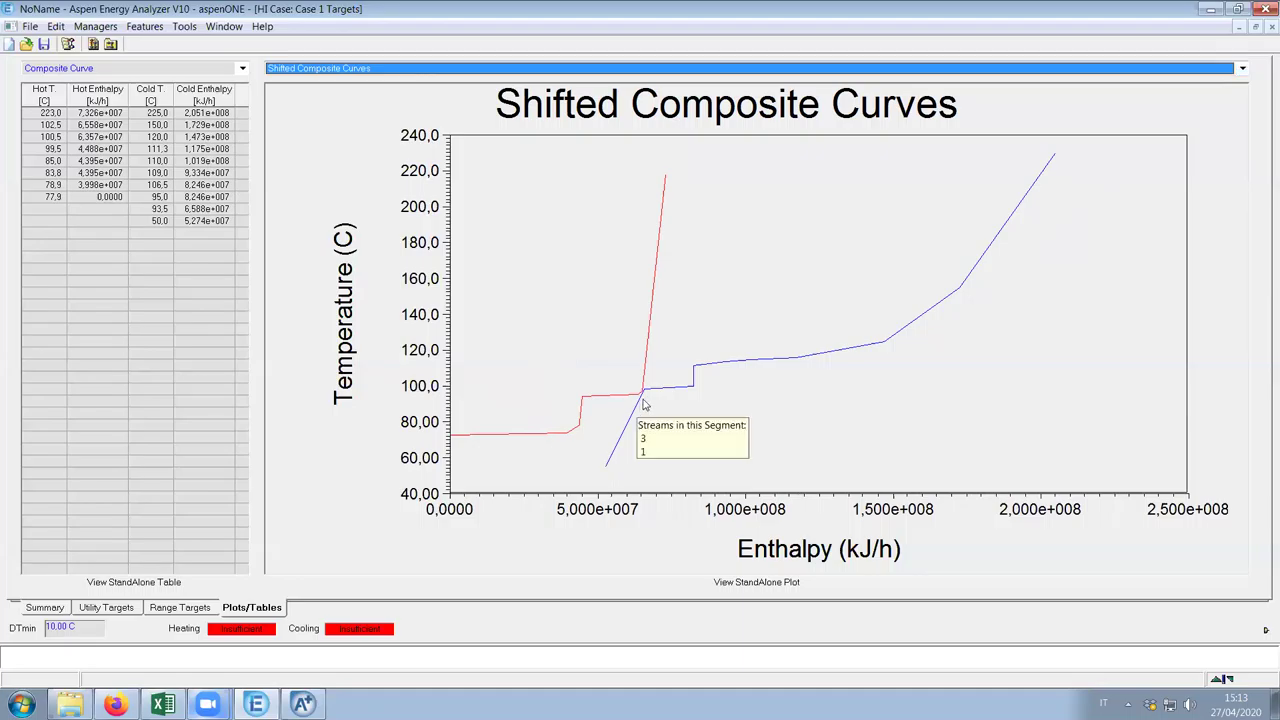
{"action": "left_click", "coordinate": [450, 69]}
{"action": "left_click", "coordinate": [300, 94]}
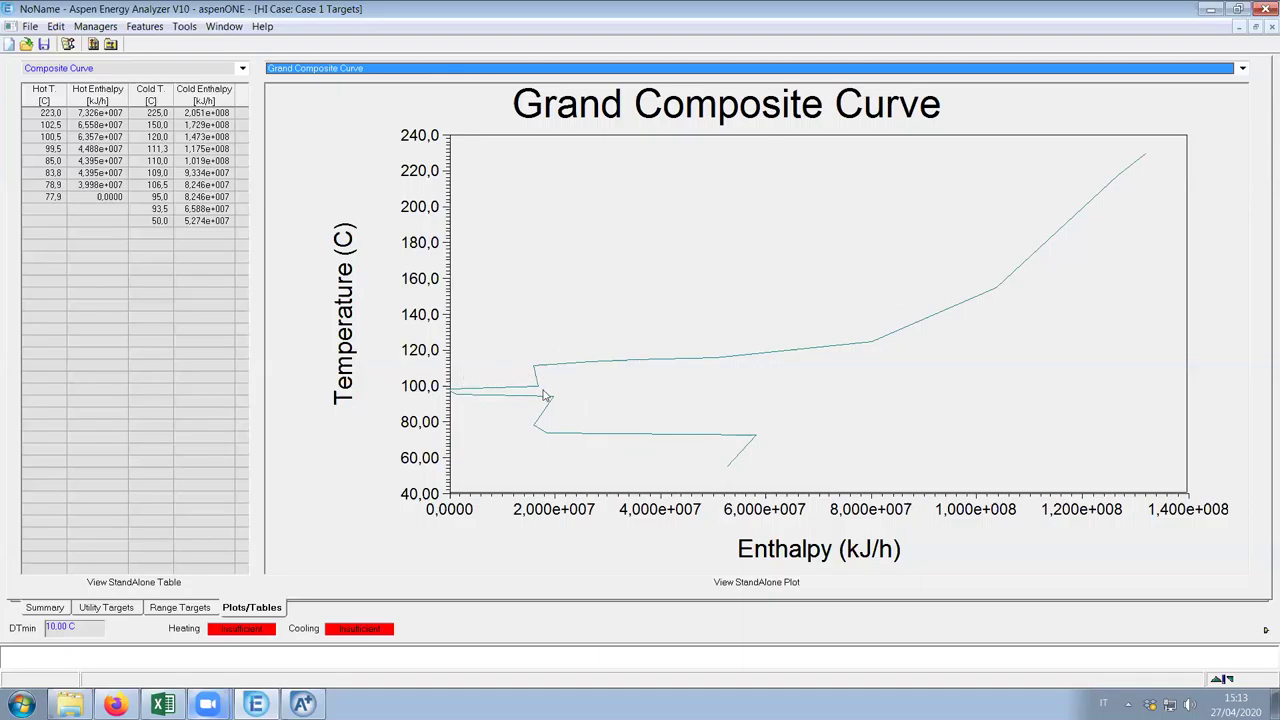
Show the Shifted Composite Curves again and trace the hot and cold curves above the pinch with the cross hair
{"action": "left_click", "coordinate": [392, 70]}
{"action": "left_click", "coordinate": [283, 128]}
{"action": "mouse_move", "coordinate": [645, 393]}
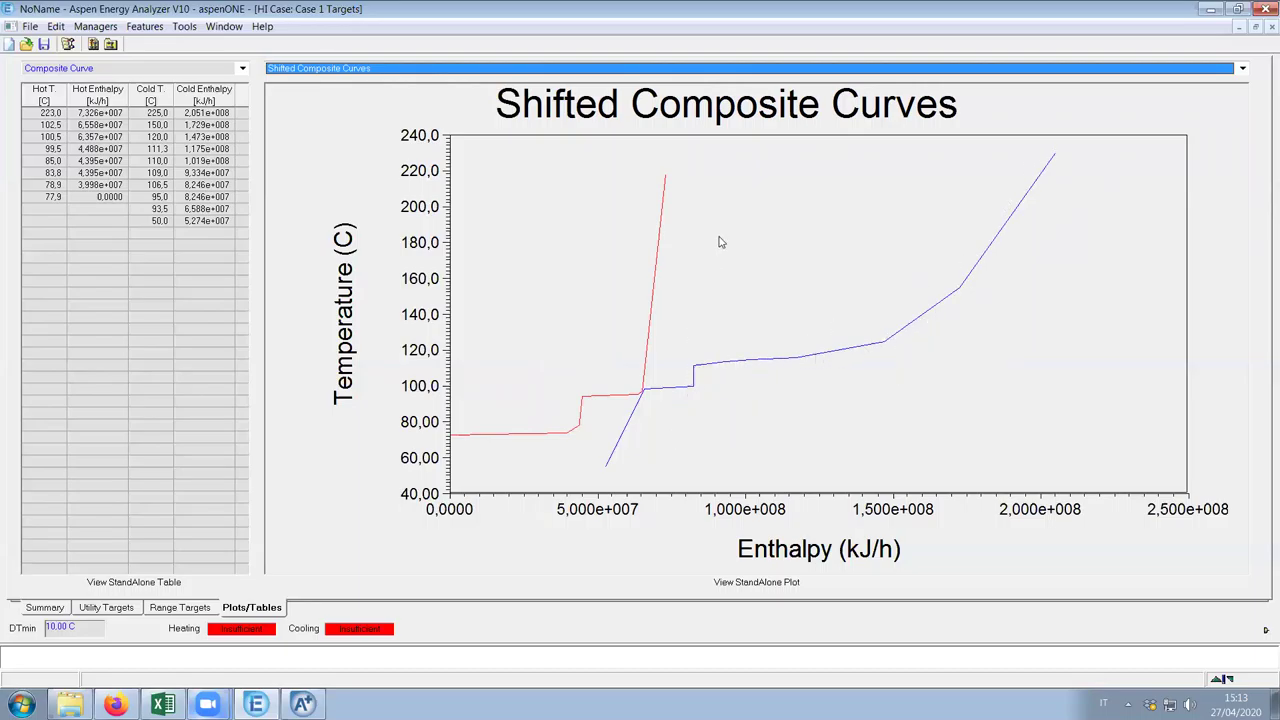
{"action": "left_click_drag", "start_coordinate": [697, 187], "coordinate": [668, 197]}
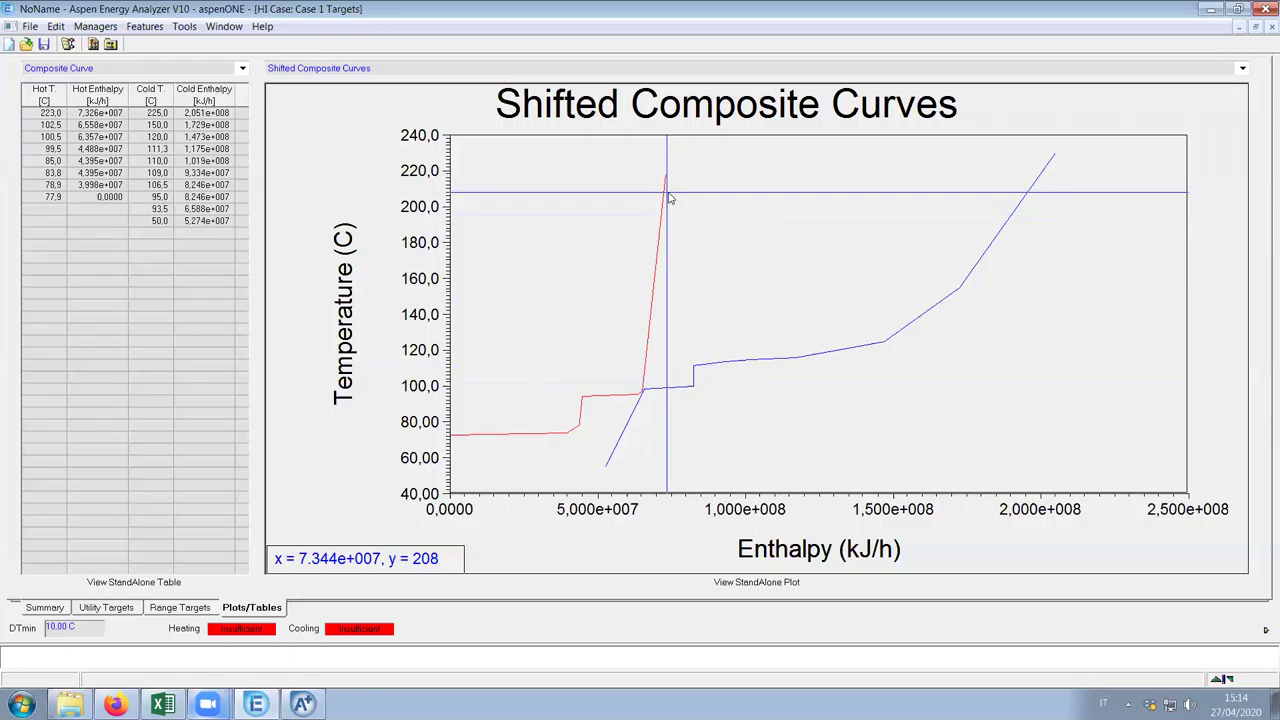
{"action": "left_click_drag", "start_coordinate": [670, 197], "coordinate": [730, 371]}
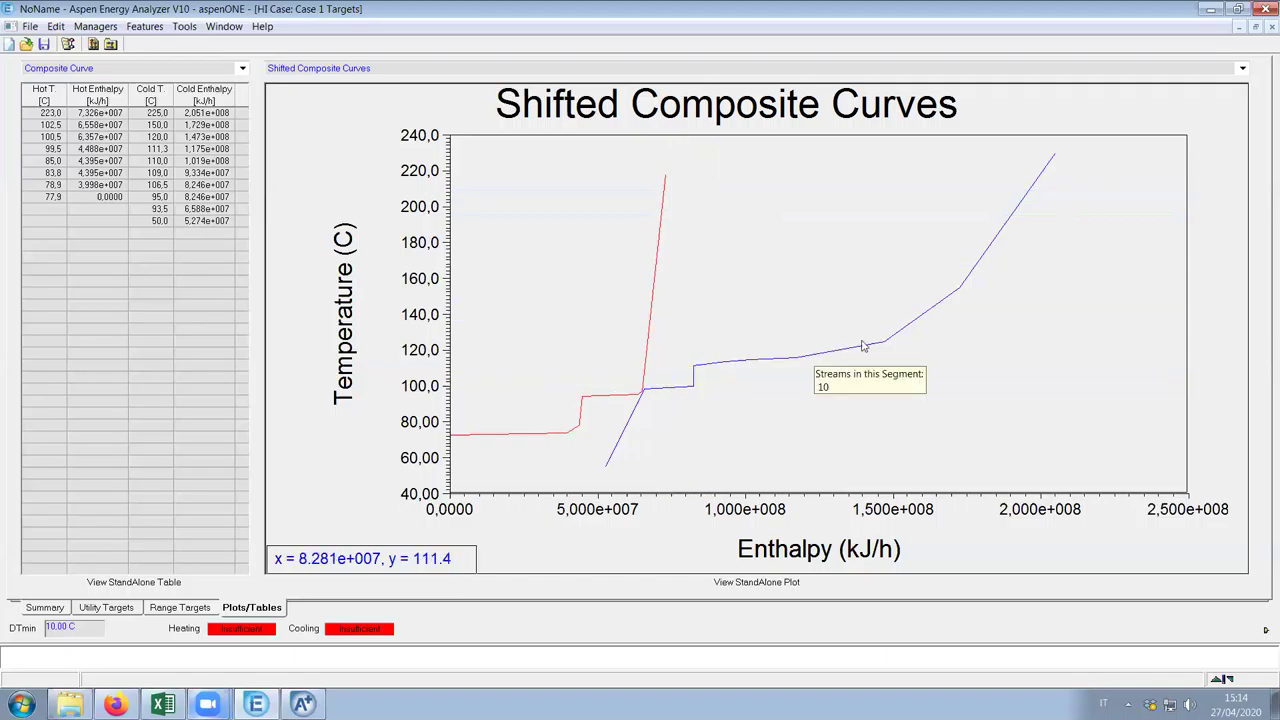
{"action": "mouse_move", "coordinate": [914, 300]}
{"action": "left_mouse_down"}
{"action": "mouse_move", "coordinate": [675, 392]}
{"action": "mouse_move", "coordinate": [666, 379]}
{"action": "mouse_move", "coordinate": [917, 301]}
{"action": "left_mouse_up"}
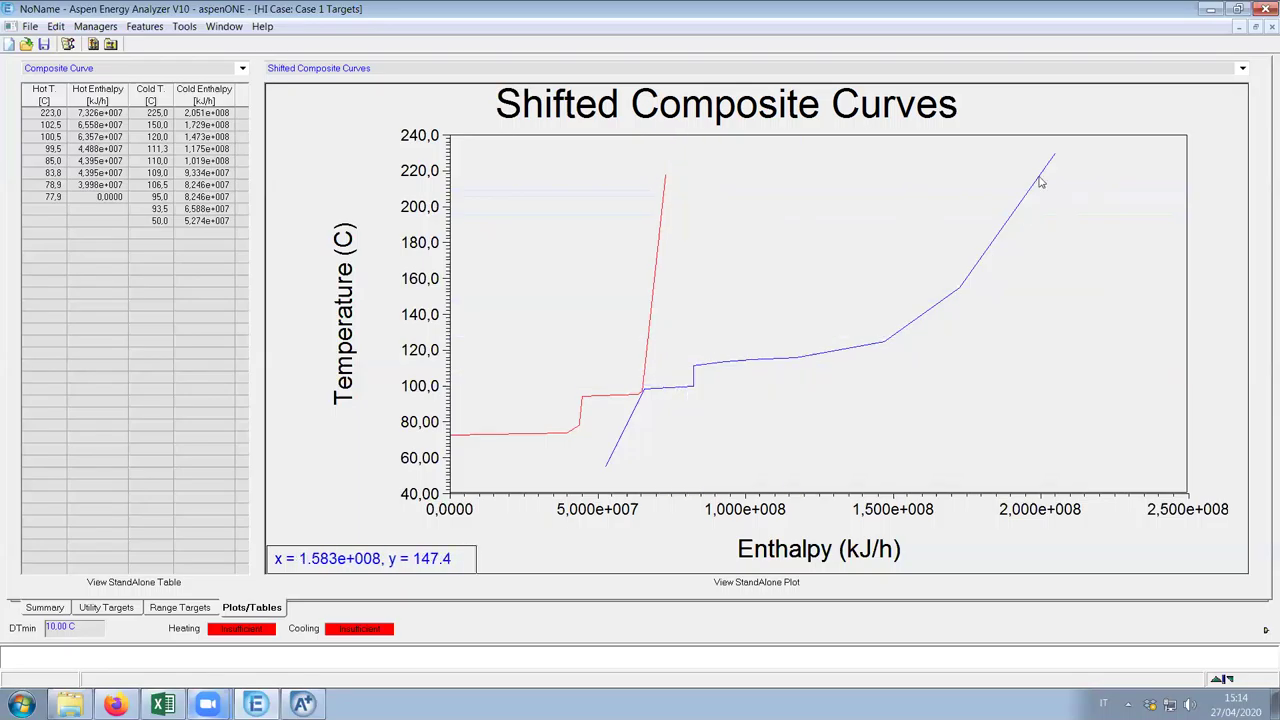
View the Grand Composite Curve above the pinch and return to the Shifted Composite Curves
{"action": "left_click", "coordinate": [402, 69]}
{"action": "left_click", "coordinate": [297, 93]}
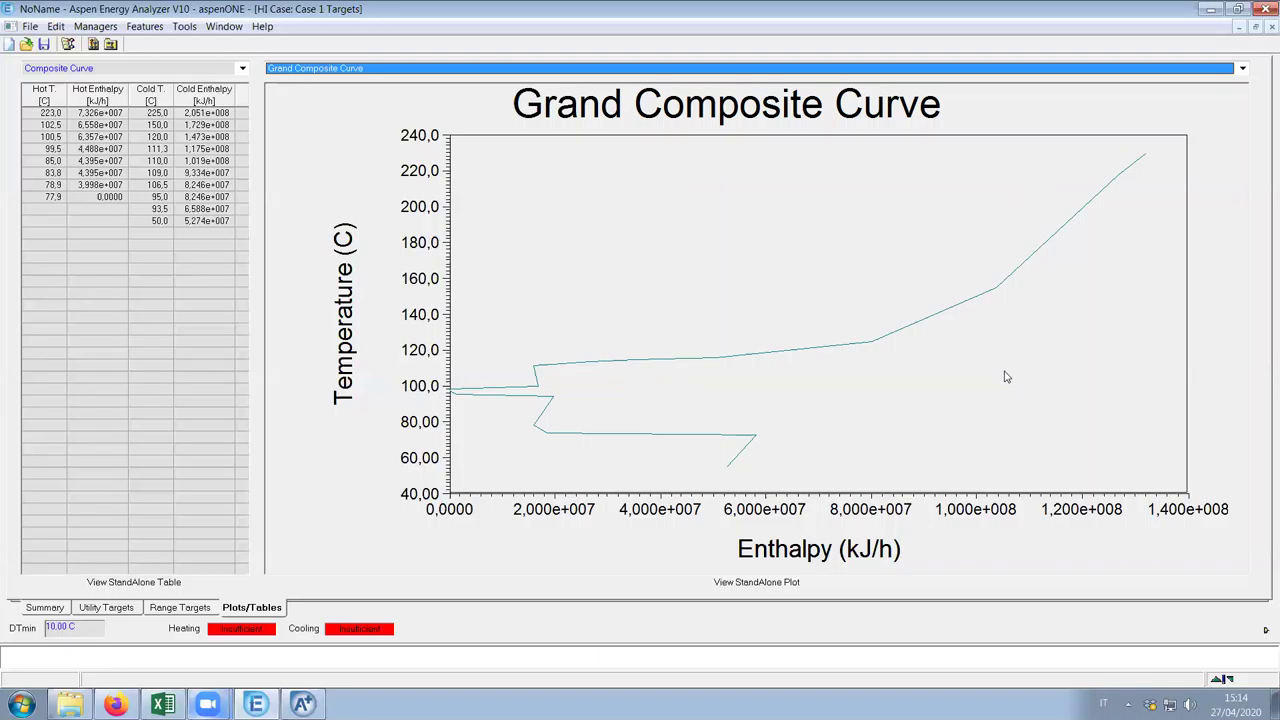
{"action": "left_click", "coordinate": [315, 70]}
{"action": "left_click", "coordinate": [314, 125]}
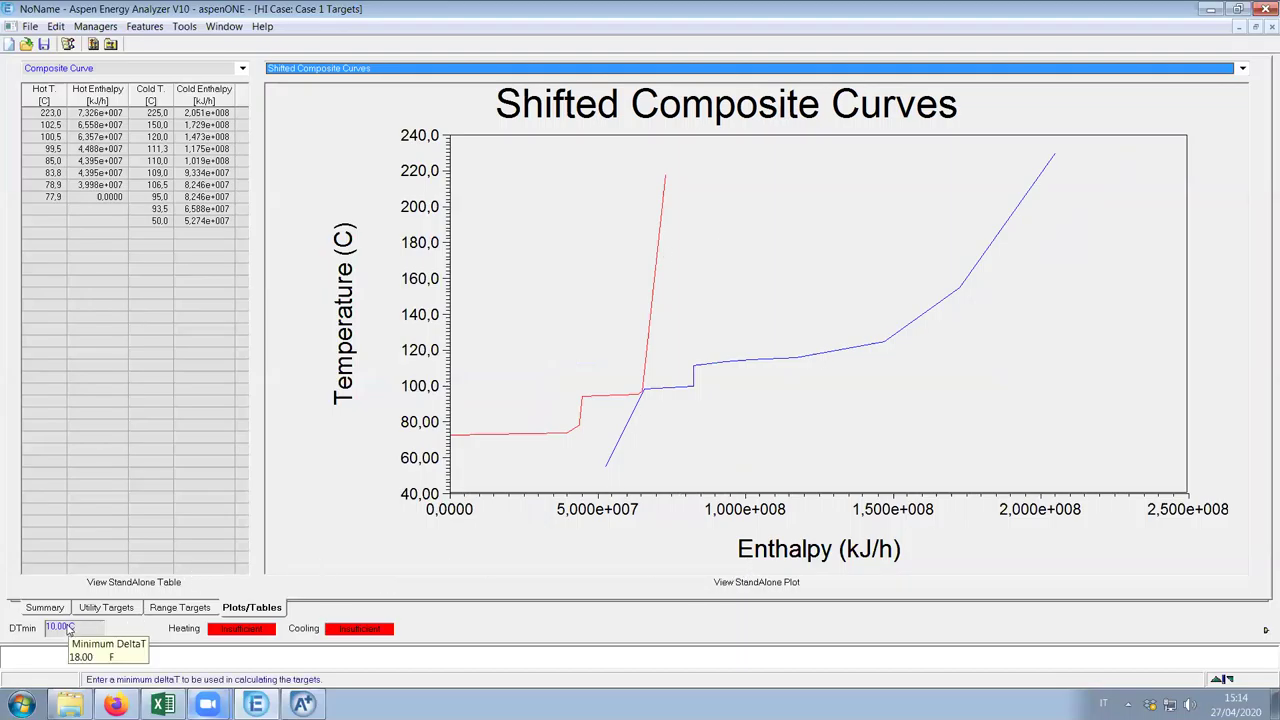
Examine the pinch point and the high-temperature region of the Shifted Composite Curves with the cross hair
{"action": "left_click_drag", "start_coordinate": [795, 213], "coordinate": [641, 409]}
{"action": "mouse_move", "coordinate": [634, 392]}
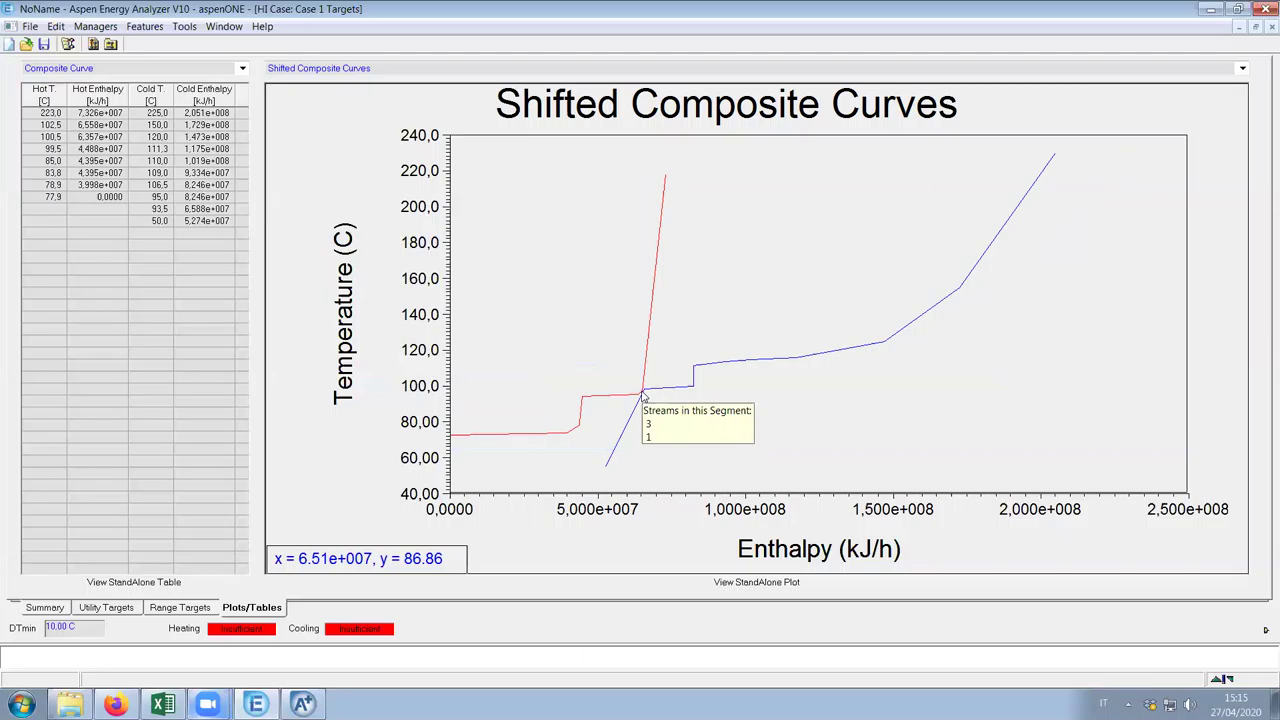
{"action": "left_click_drag", "start_coordinate": [642, 395], "coordinate": [975, 376]}
{"action": "left_click_drag", "start_coordinate": [1211, 297], "coordinate": [666, 163]}
{"action": "left_click_drag", "start_coordinate": [468, 166], "coordinate": [471, 169]}
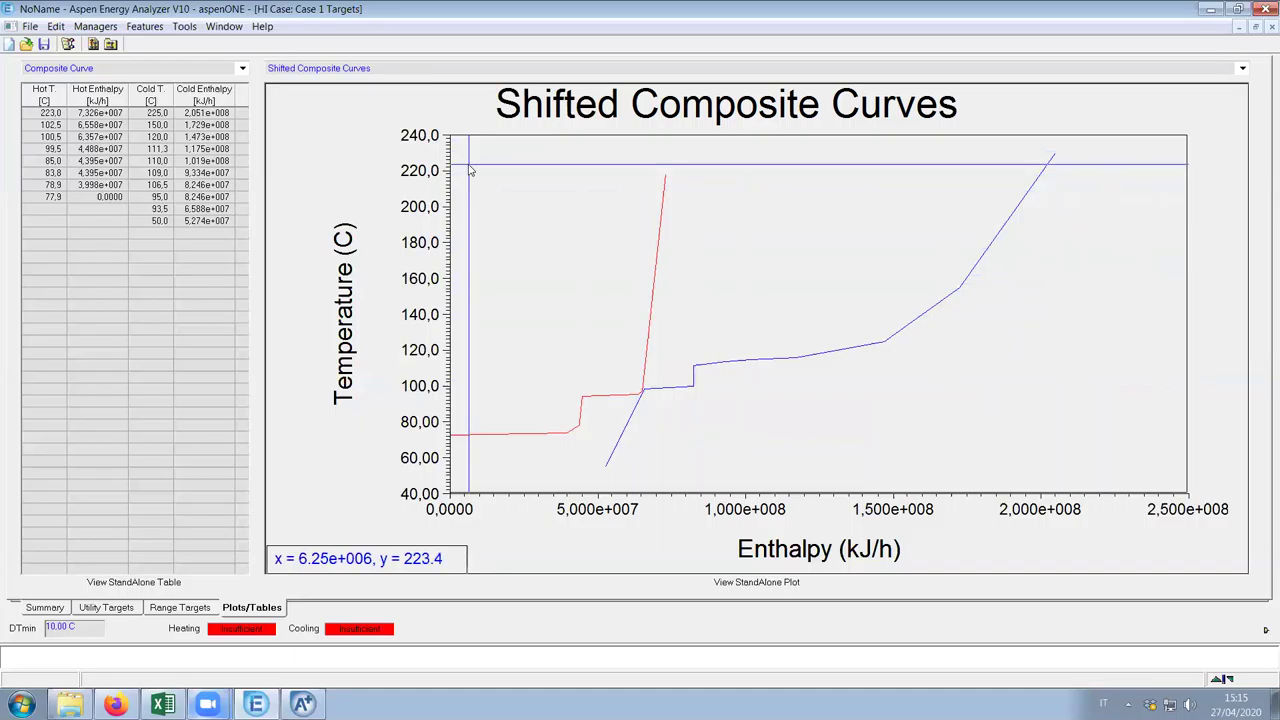
{"action": "left_click_drag", "start_coordinate": [471, 170], "coordinate": [491, 166]}
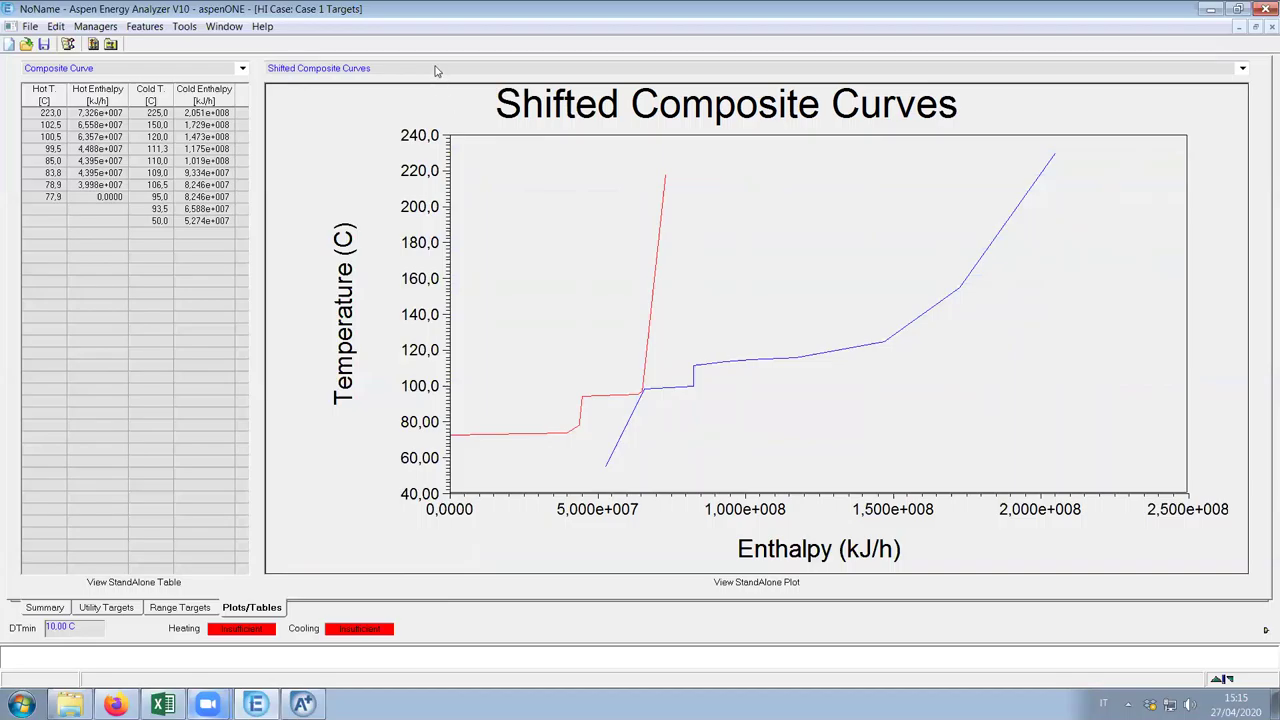
Inspect the pinch on the Grand Composite Curve and read the hot and cold pinch temperatures in the targets summary
{"action": "left_click", "coordinate": [436, 70]}
{"action": "left_click", "coordinate": [305, 93]}
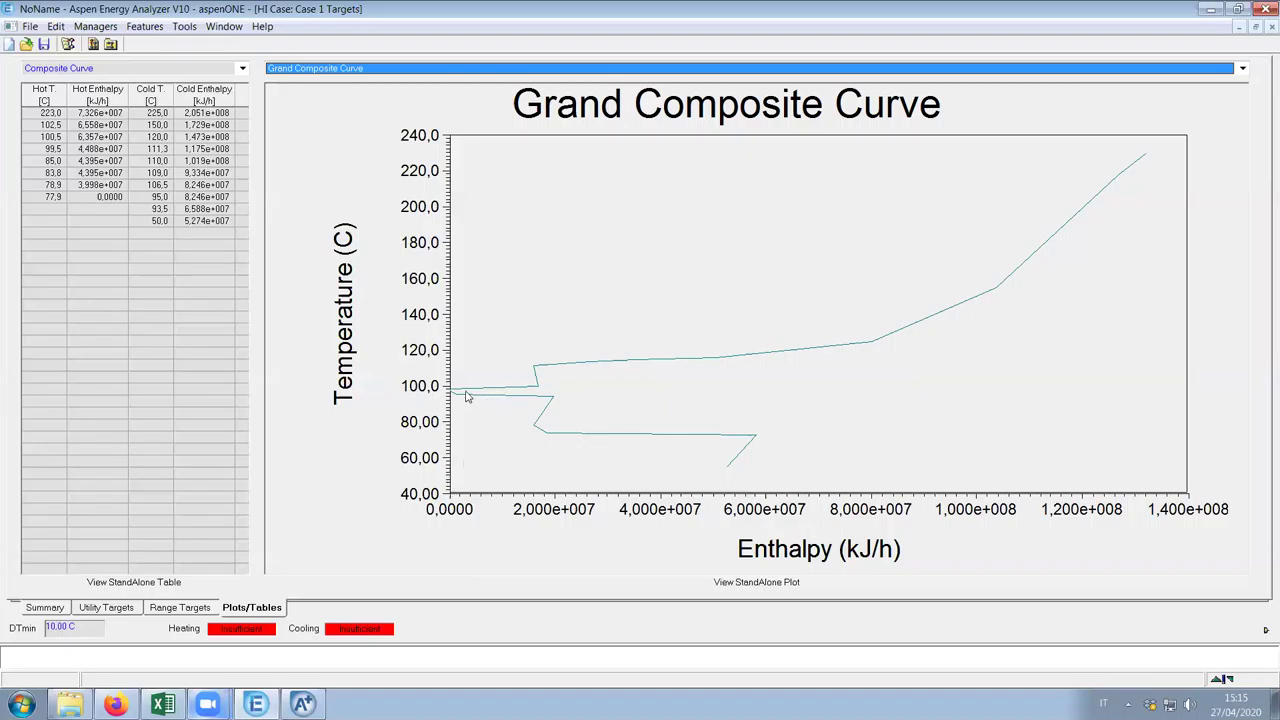
{"action": "mouse_move", "coordinate": [586, 365]}
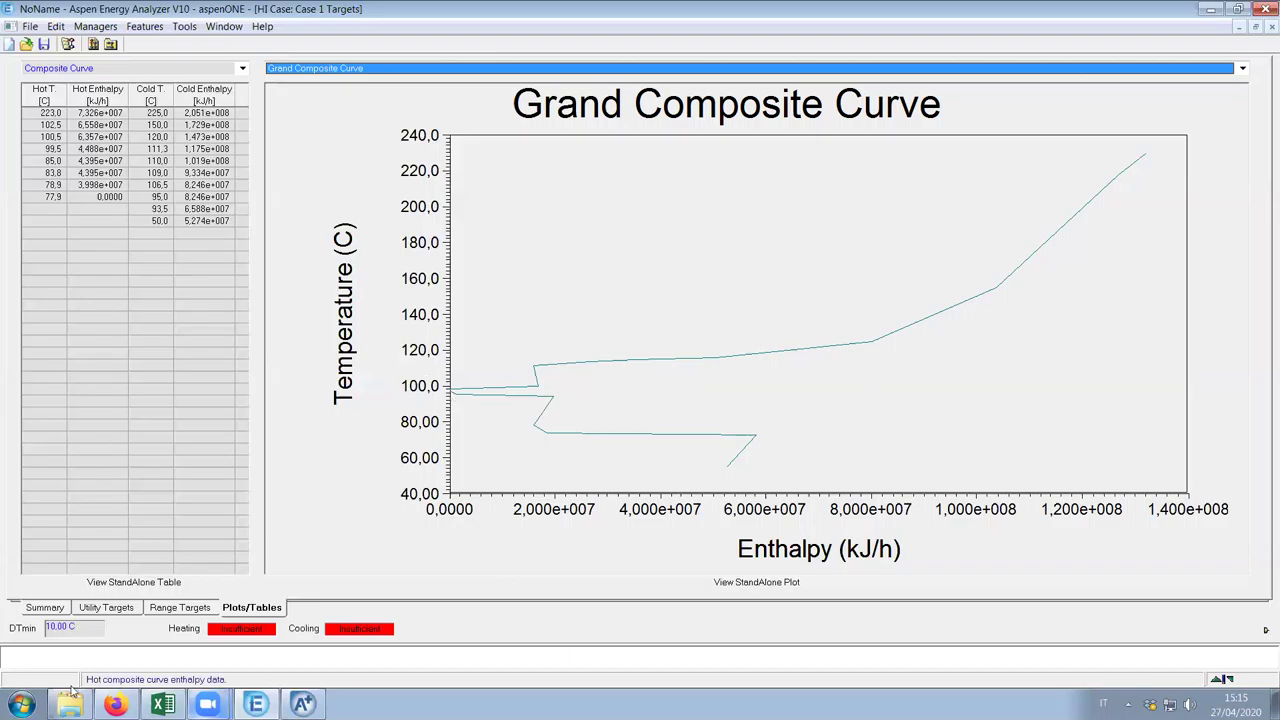
{"action": "left_click", "coordinate": [42, 610]}
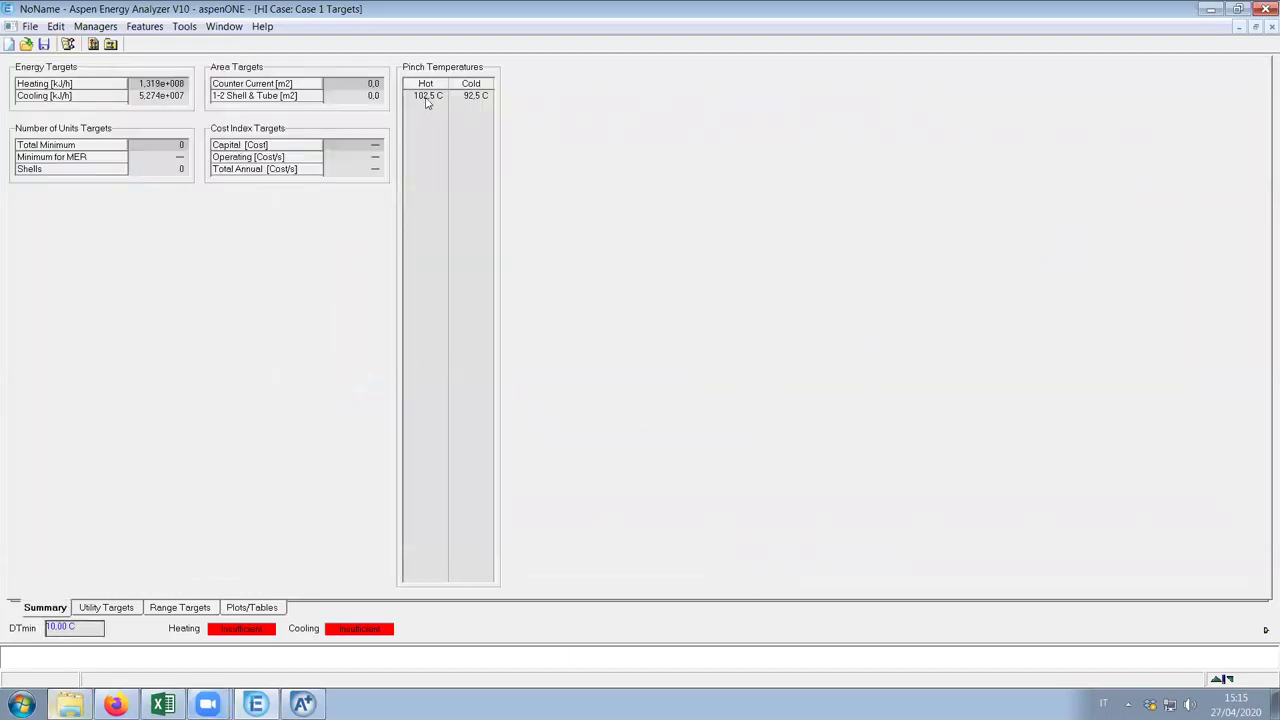
{"action": "mouse_move", "coordinate": [466, 102]}
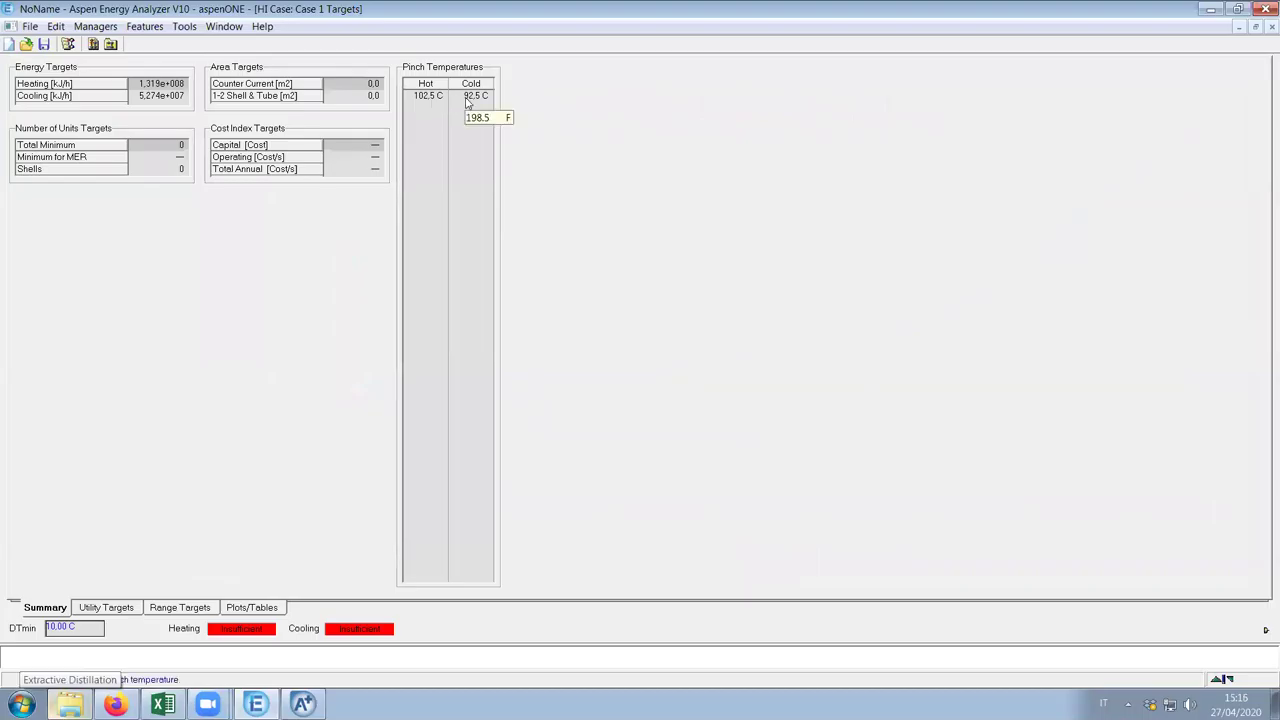
Display the Composite Curve plot and place the cross hair between the hot and cold pinch temperatures at about 96 °C
{"action": "left_click", "coordinate": [252, 609]}
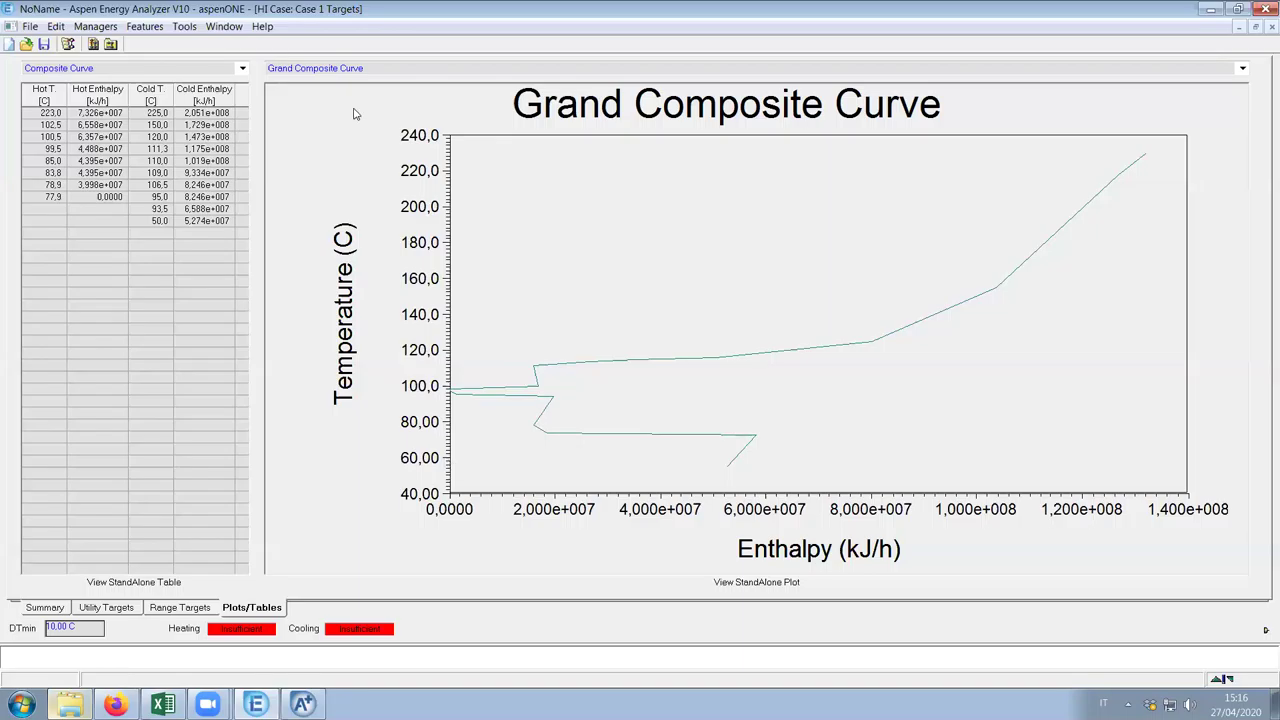
{"action": "left_click", "coordinate": [334, 69]}
{"action": "left_click", "coordinate": [327, 82]}
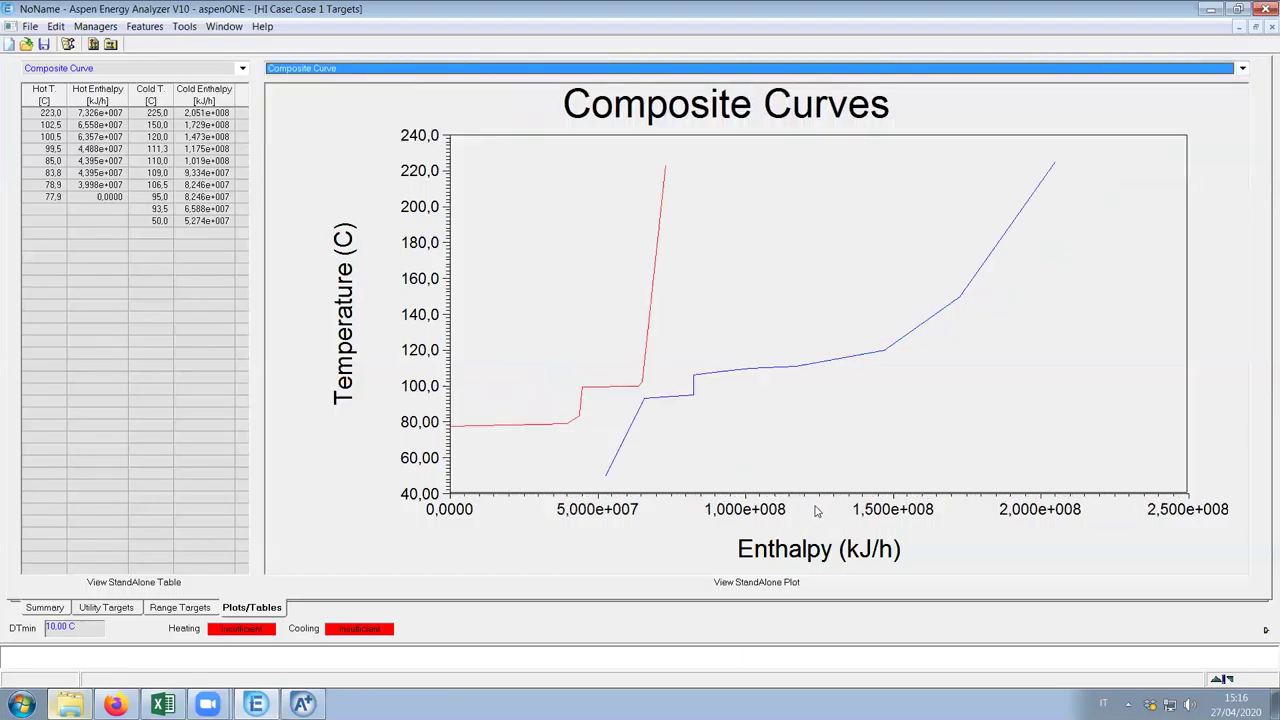
{"action": "left_click", "coordinate": [487, 404]}
{"action": "left_click_drag", "start_coordinate": [487, 398], "coordinate": [487, 395]}
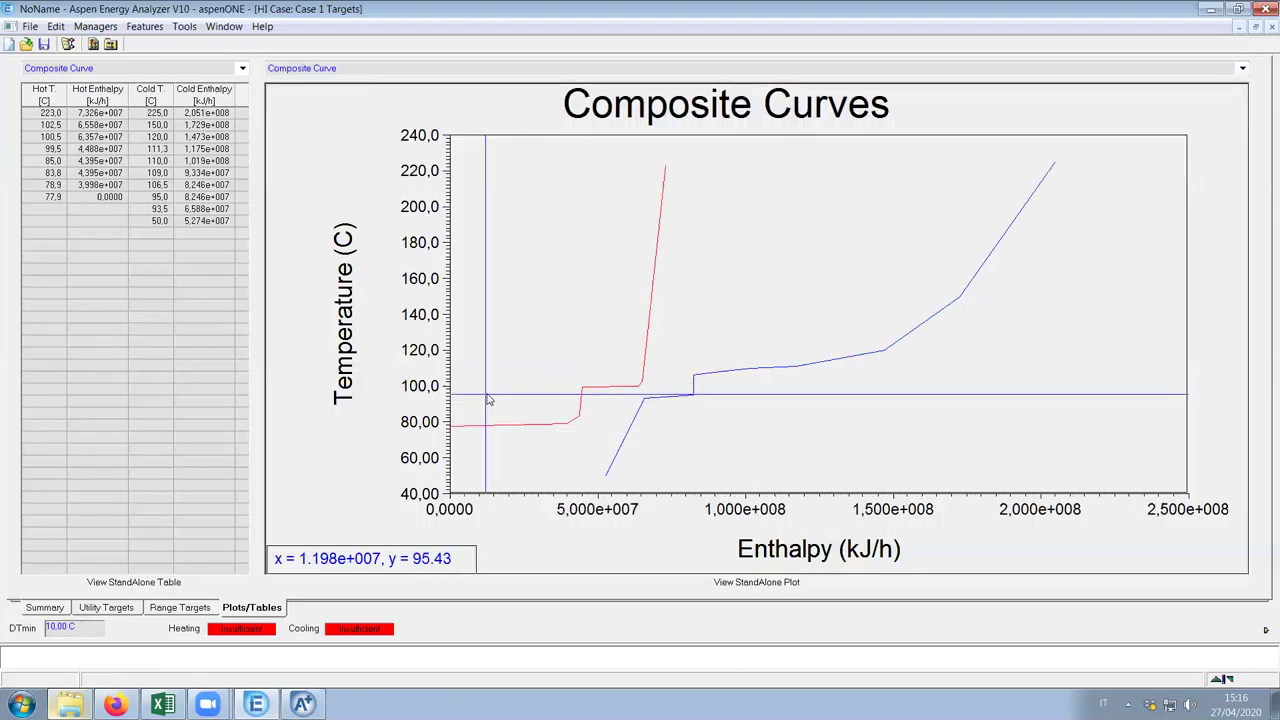
{"action": "left_click_drag", "start_coordinate": [488, 399], "coordinate": [488, 397]}
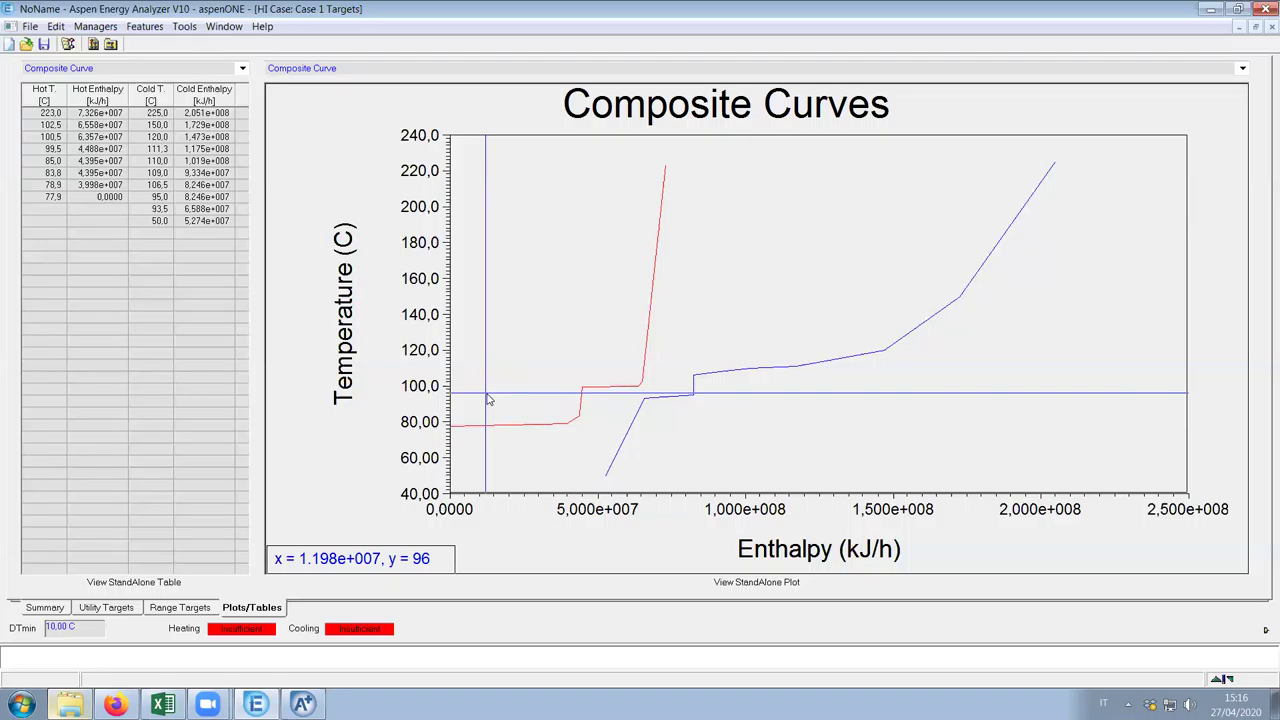
Check the pinch temperatures in the targets summary and examine the region below the pinch on the Composite Curves with the cross hair
{"action": "left_click", "coordinate": [50, 610]}
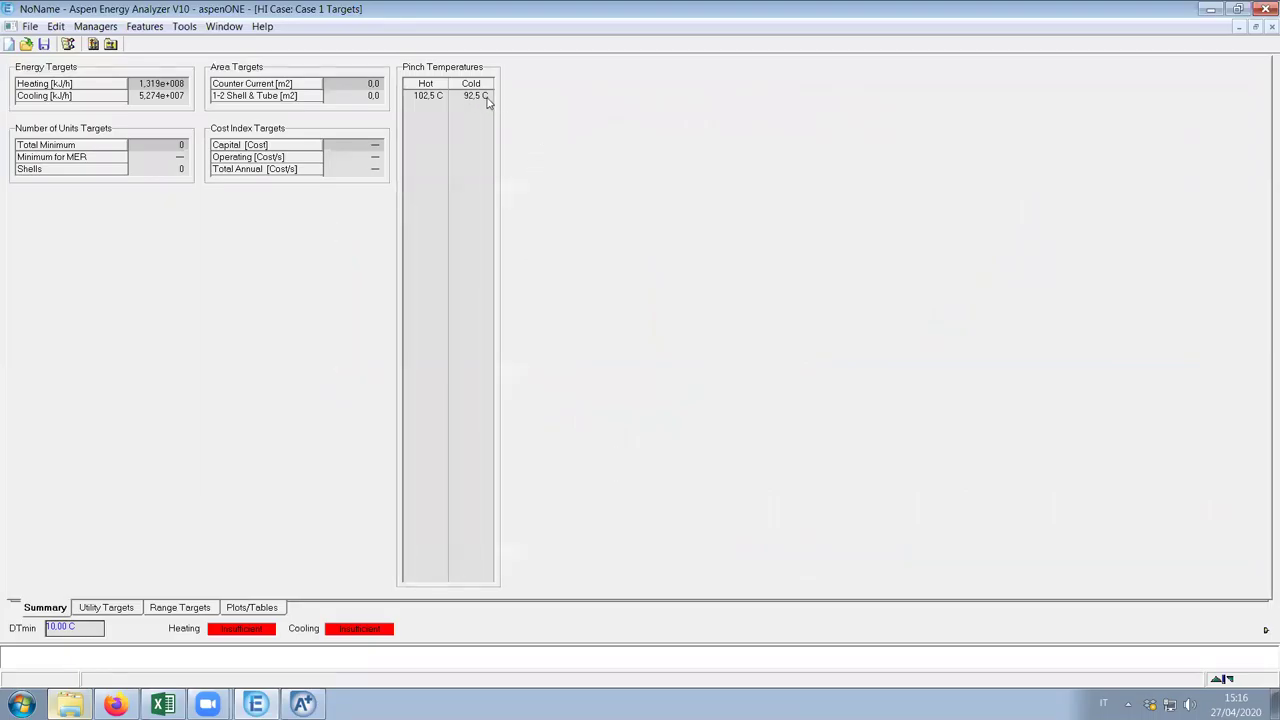
{"action": "left_click", "coordinate": [258, 610]}
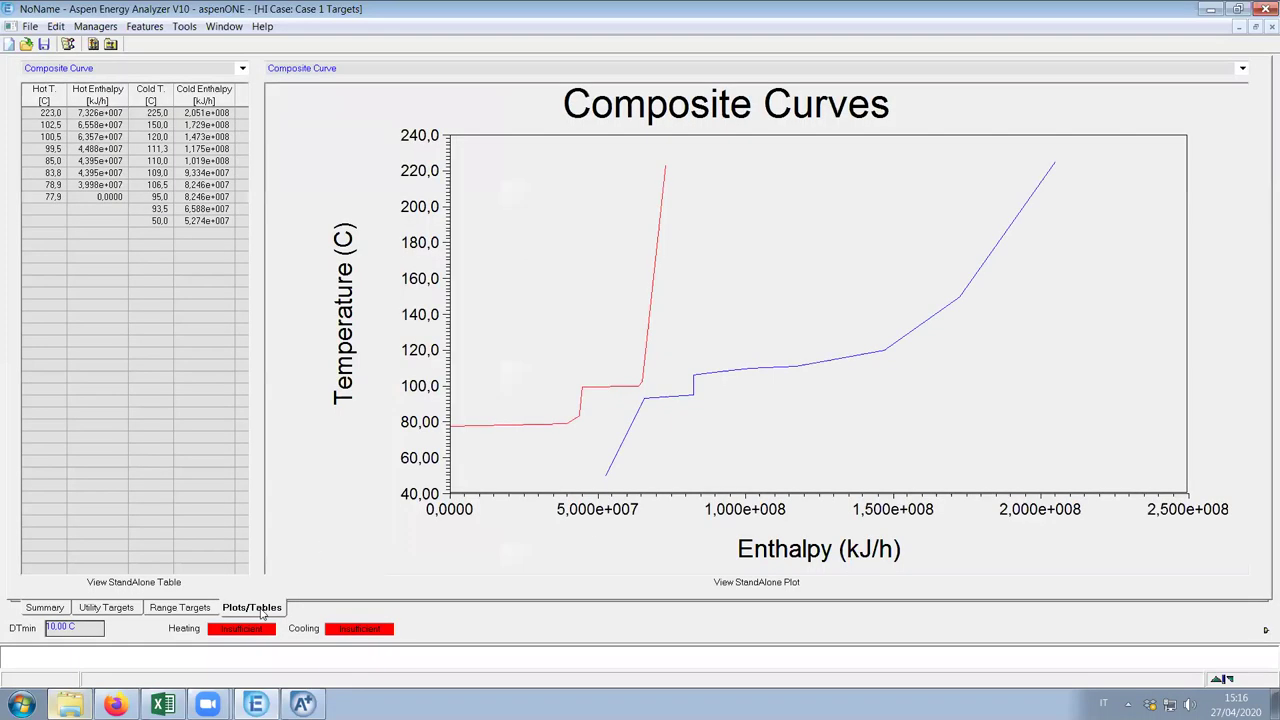
{"action": "left_click", "coordinate": [542, 397]}
{"action": "left_click_drag", "start_coordinate": [542, 397], "coordinate": [500, 397]}
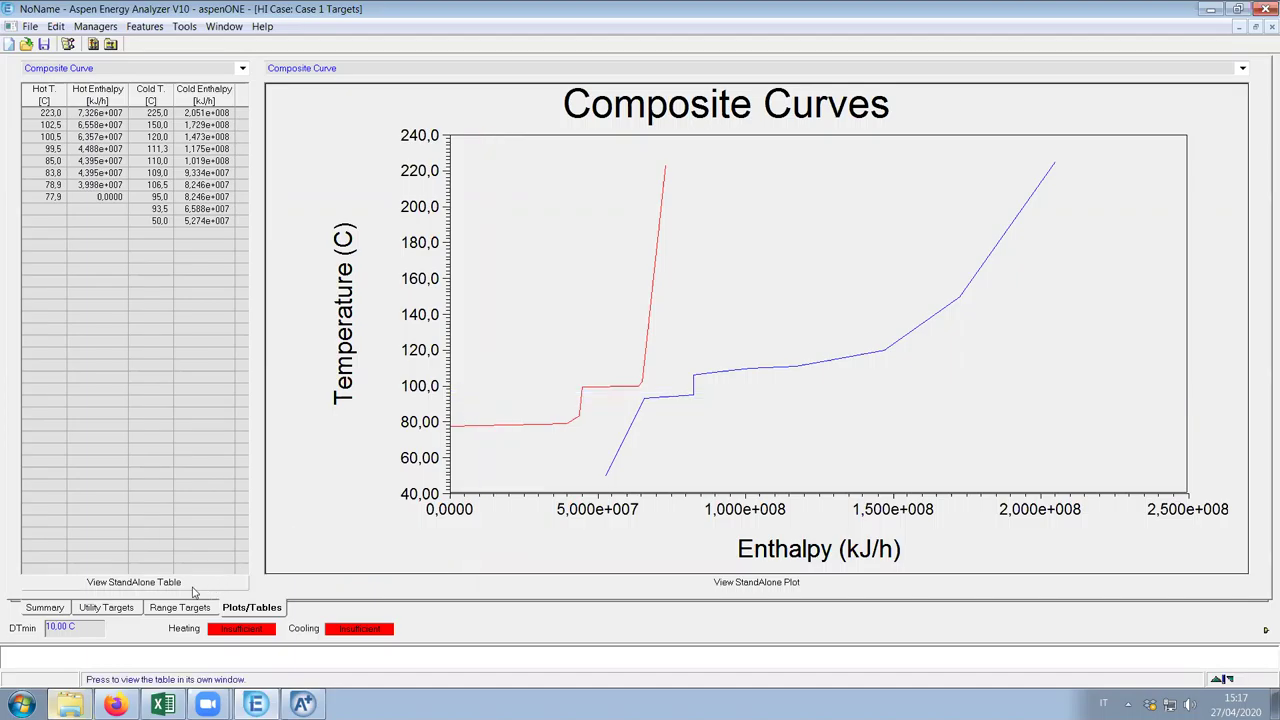
Review the cold pinch temperature in the targets summary and return to the Composite Curves plot
{"action": "left_click", "coordinate": [58, 610]}
{"action": "mouse_move", "coordinate": [478, 98]}
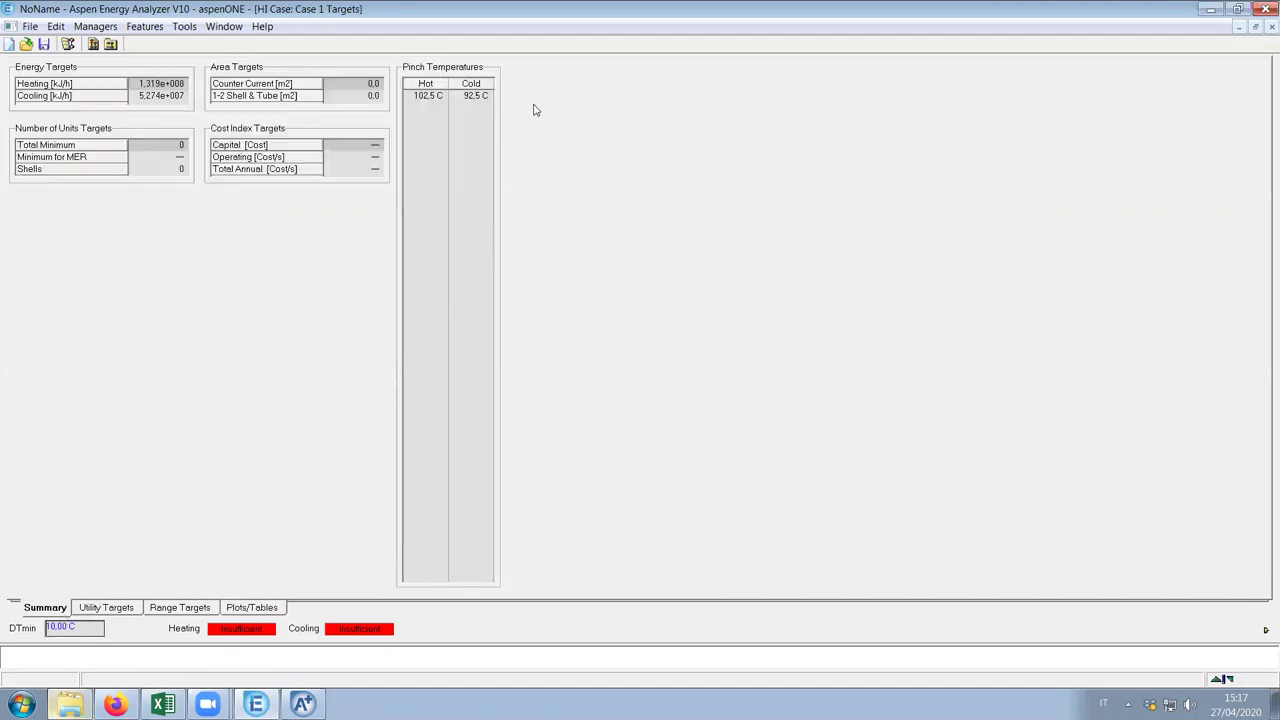
{"action": "left_click", "coordinate": [276, 609]}
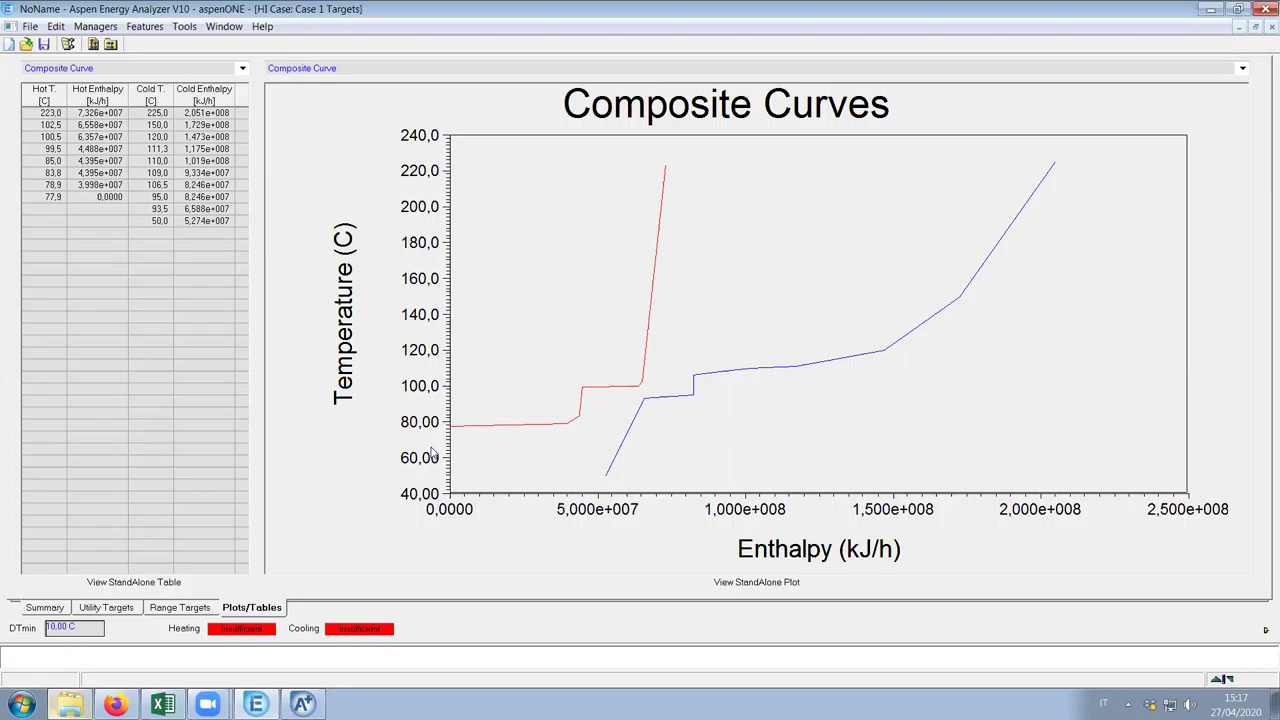
Place the cross hair at about 96.6 °C on the Composite Curves and consult the stream data in Excel's fluid_list_5Abis sheet
{"action": "left_click_drag", "start_coordinate": [501, 389], "coordinate": [527, 398]}
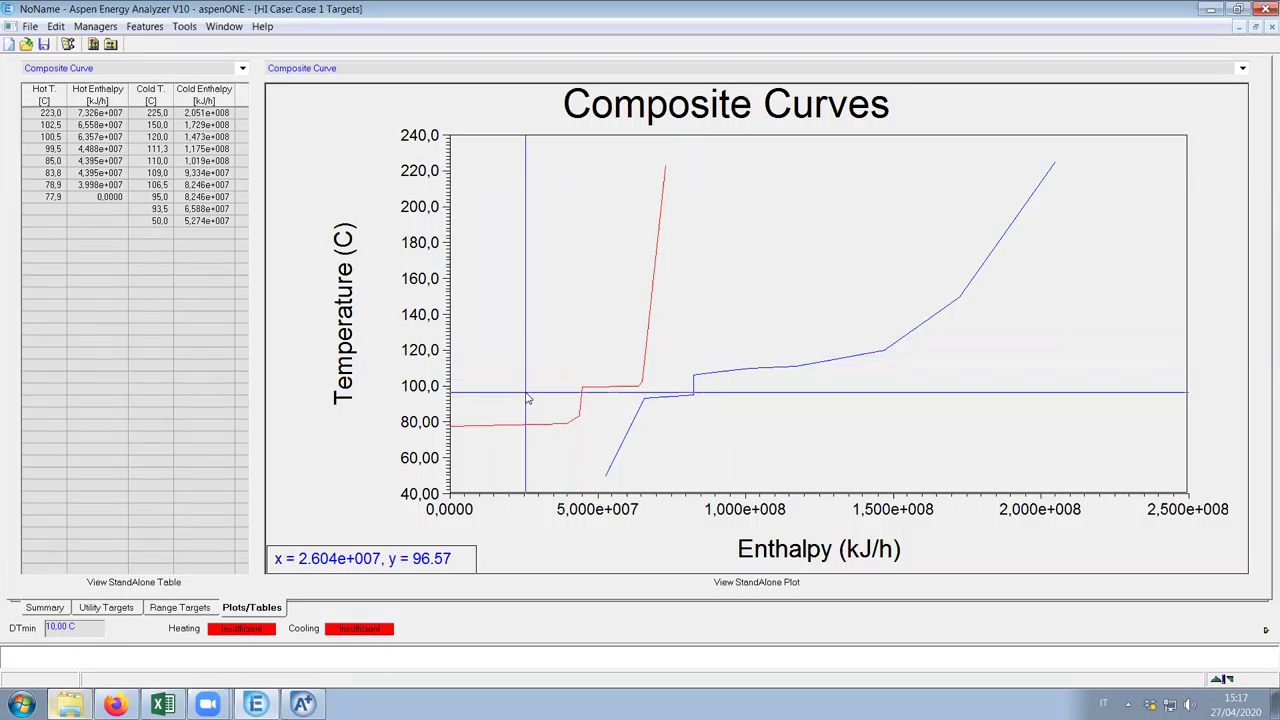
{"action": "left_click_drag", "start_coordinate": [527, 398], "coordinate": [526, 398]}
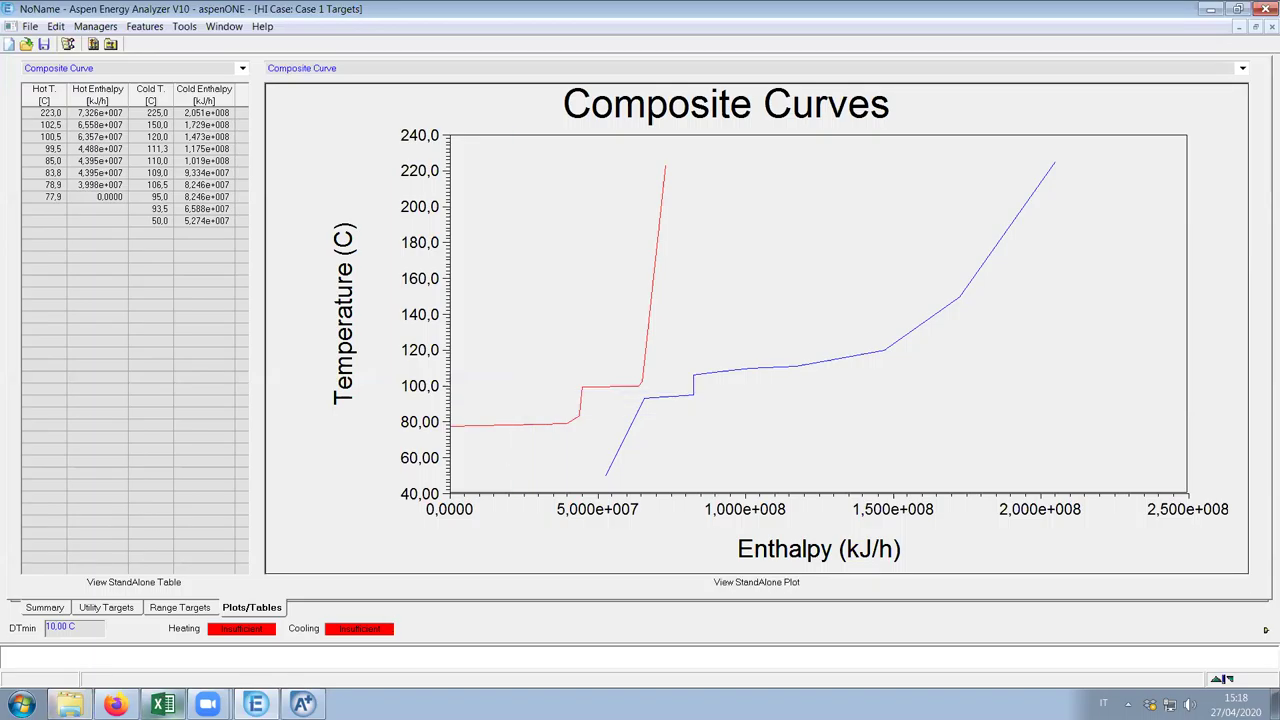
{"action": "left_click", "coordinate": [160, 705]}
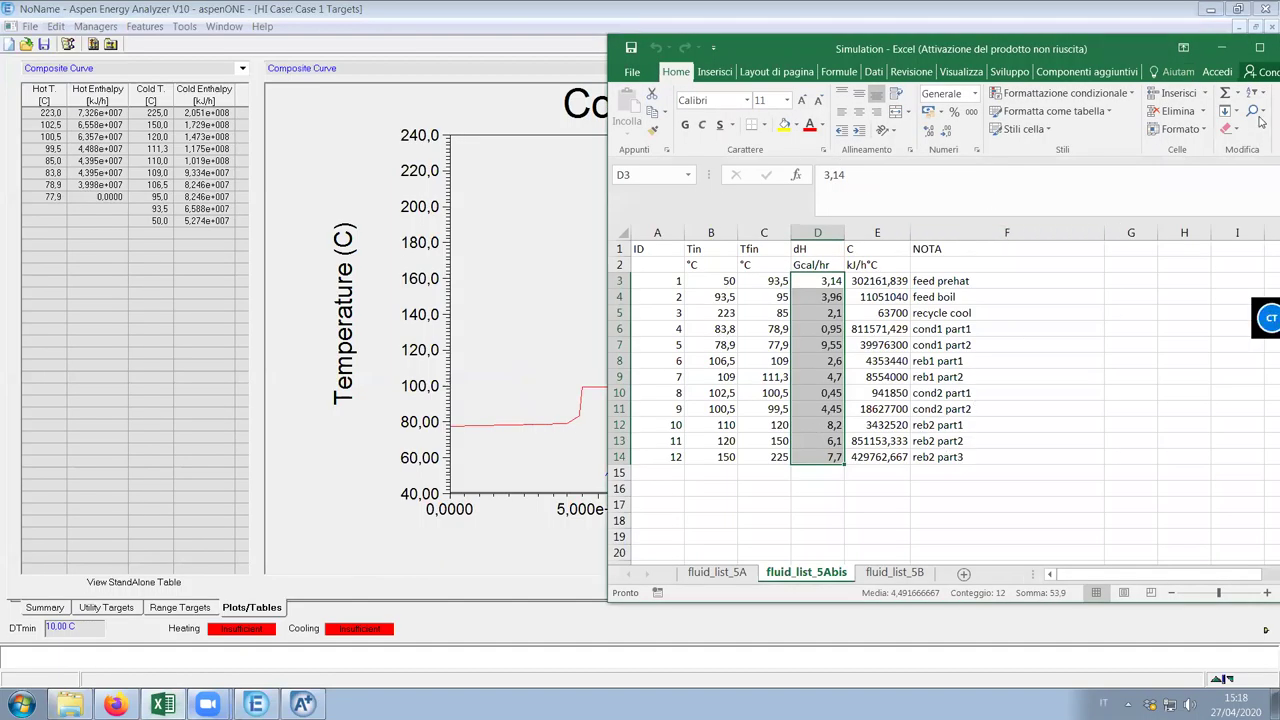
{"action": "left_click", "coordinate": [1222, 48]}
{"action": "left_click", "coordinate": [893, 556]}
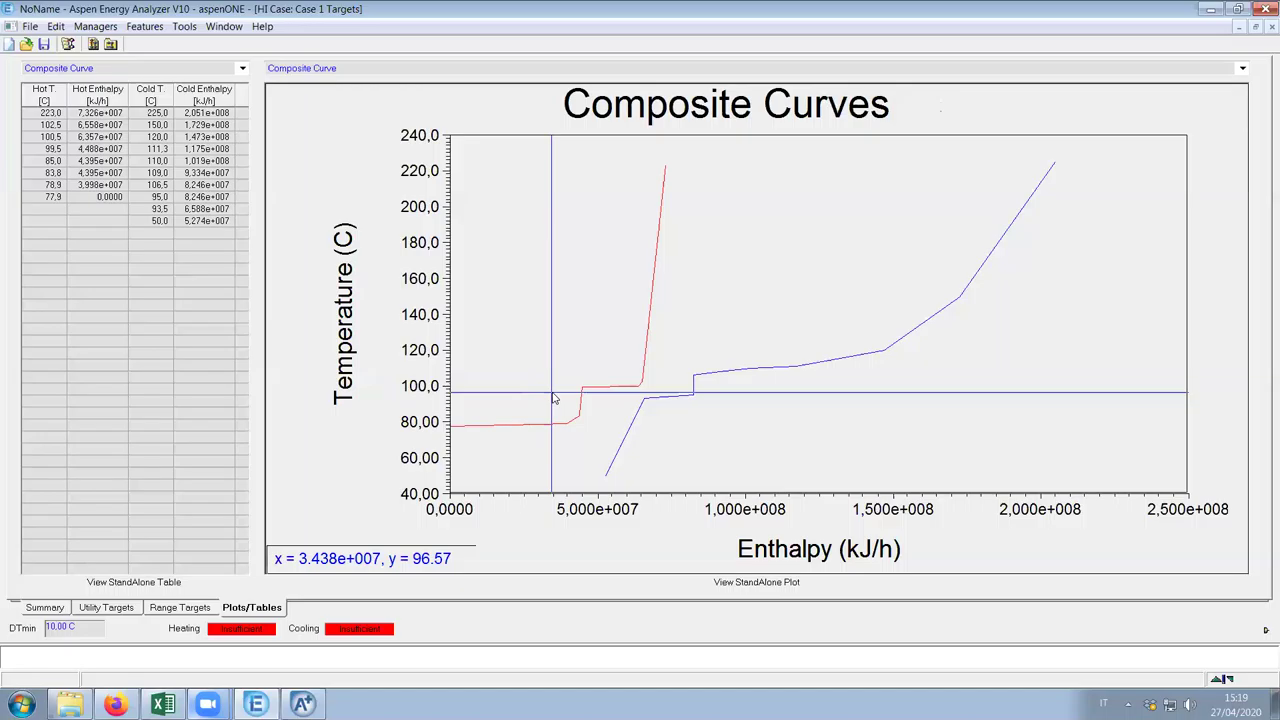
Identify the streams in the hot and cold curve segments and position the cross hair at about 96.6 °C on the Composite Curves
{"action": "left_click_drag", "start_coordinate": [553, 398], "coordinate": [499, 435]}
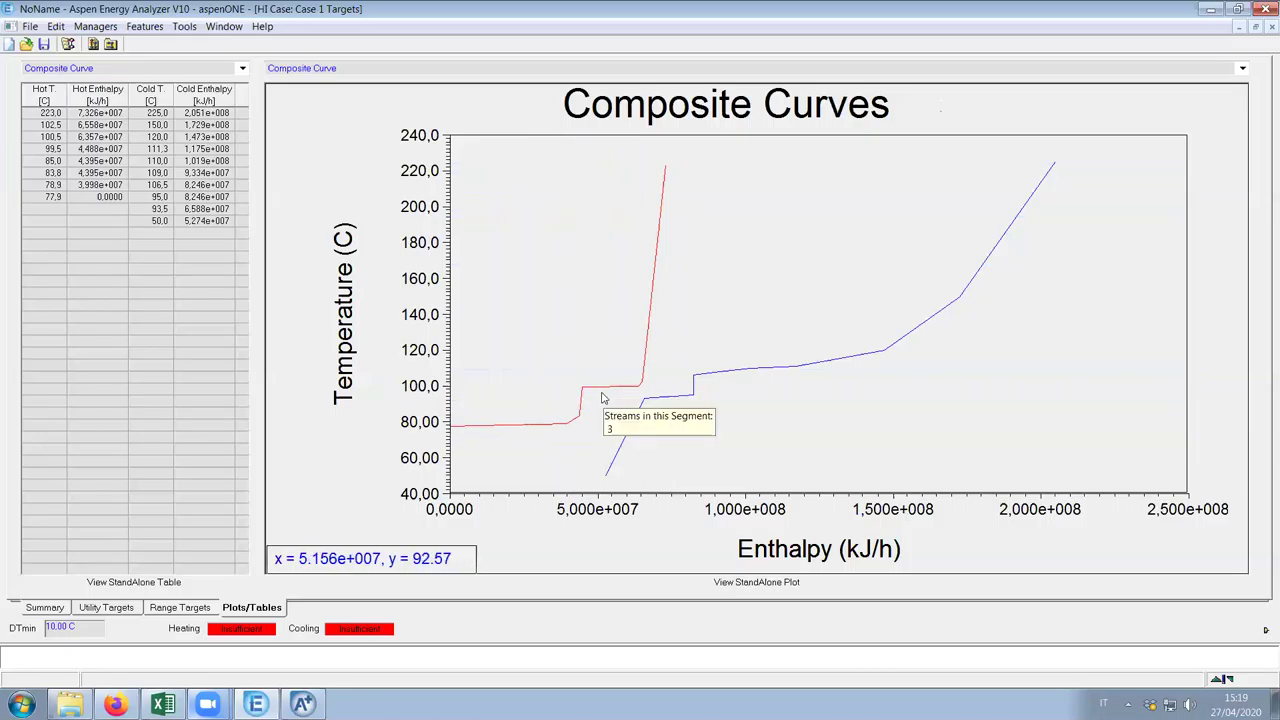
{"action": "mouse_move", "coordinate": [912, 329]}
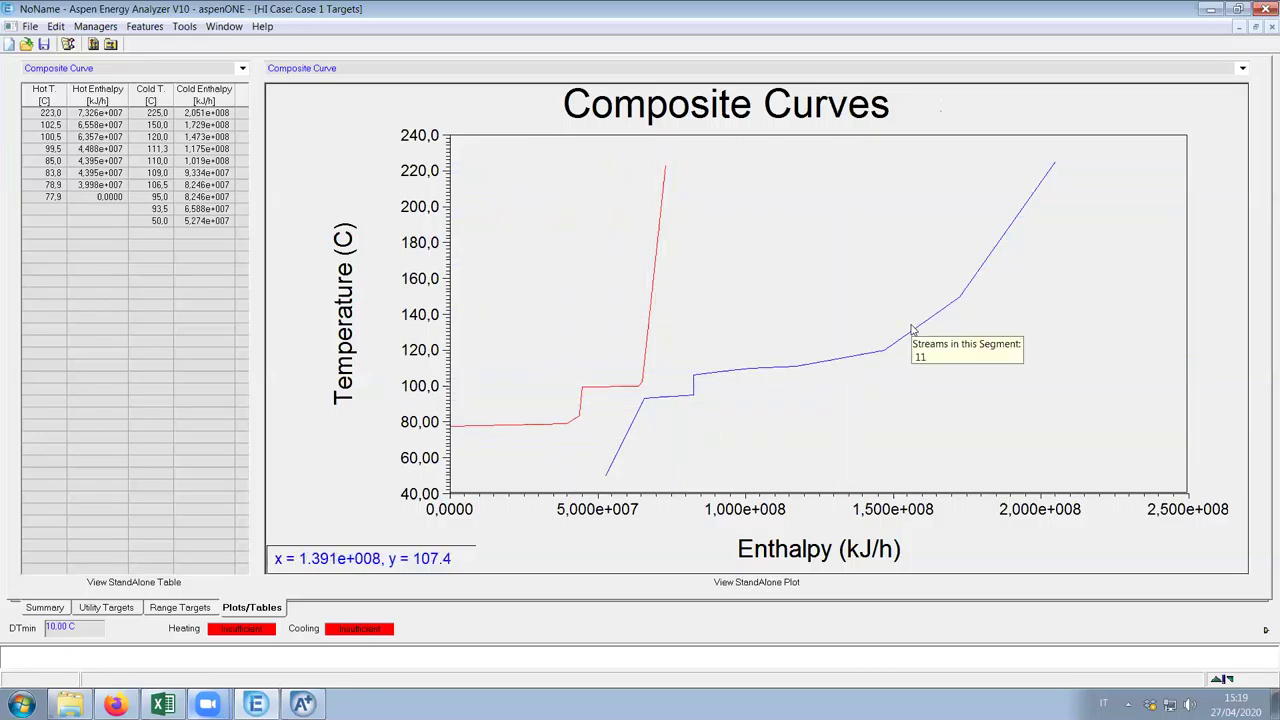
{"action": "left_click_drag", "start_coordinate": [640, 234], "coordinate": [531, 398]}
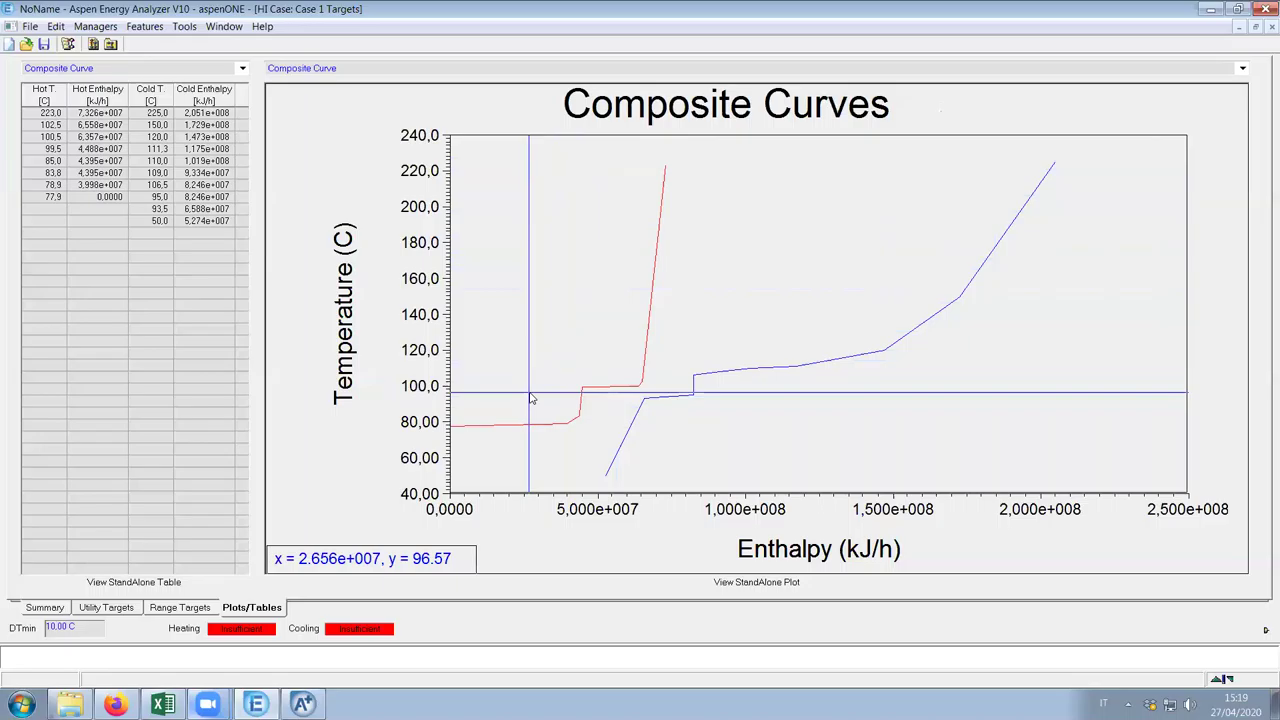
{"action": "mouse_move", "coordinate": [531, 398]}
{"action": "left_mouse_down"}
{"action": "mouse_move", "coordinate": [505, 472]}
{"action": "mouse_move", "coordinate": [524, 368]}
{"action": "mouse_move", "coordinate": [524, 386]}
{"action": "left_mouse_up"}
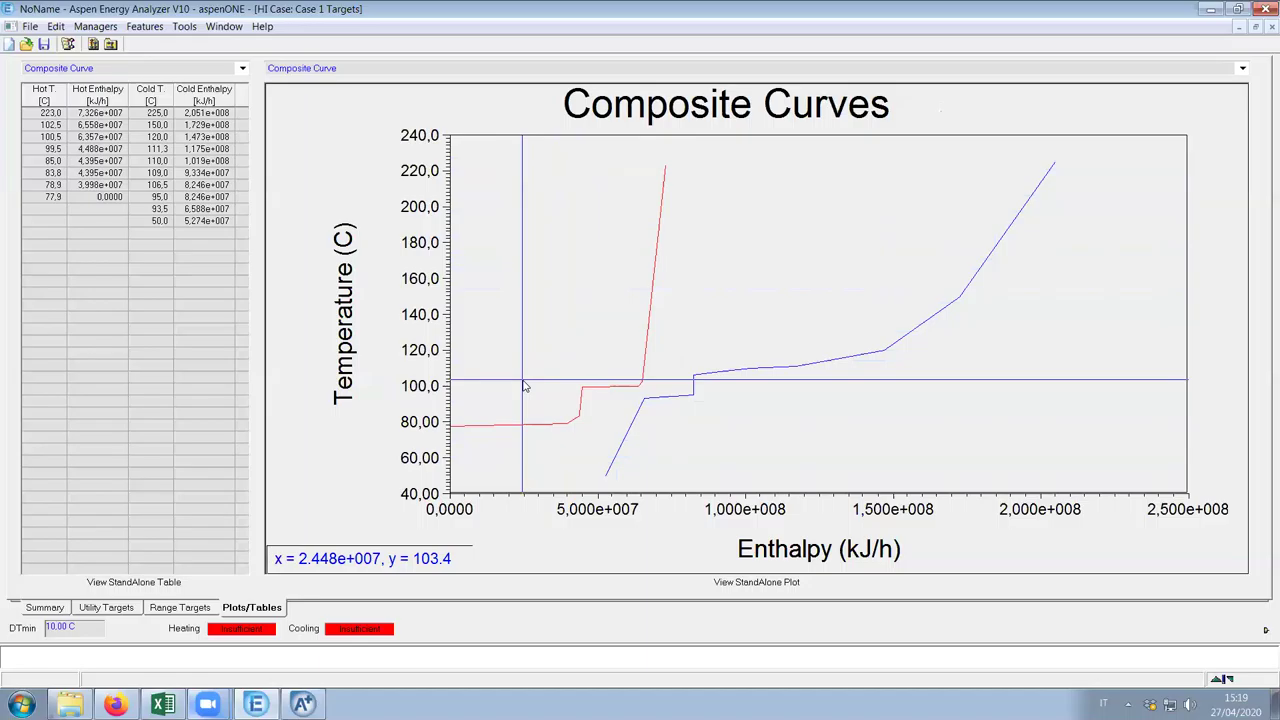
{"action": "left_click_drag", "start_coordinate": [524, 386], "coordinate": [517, 398]}
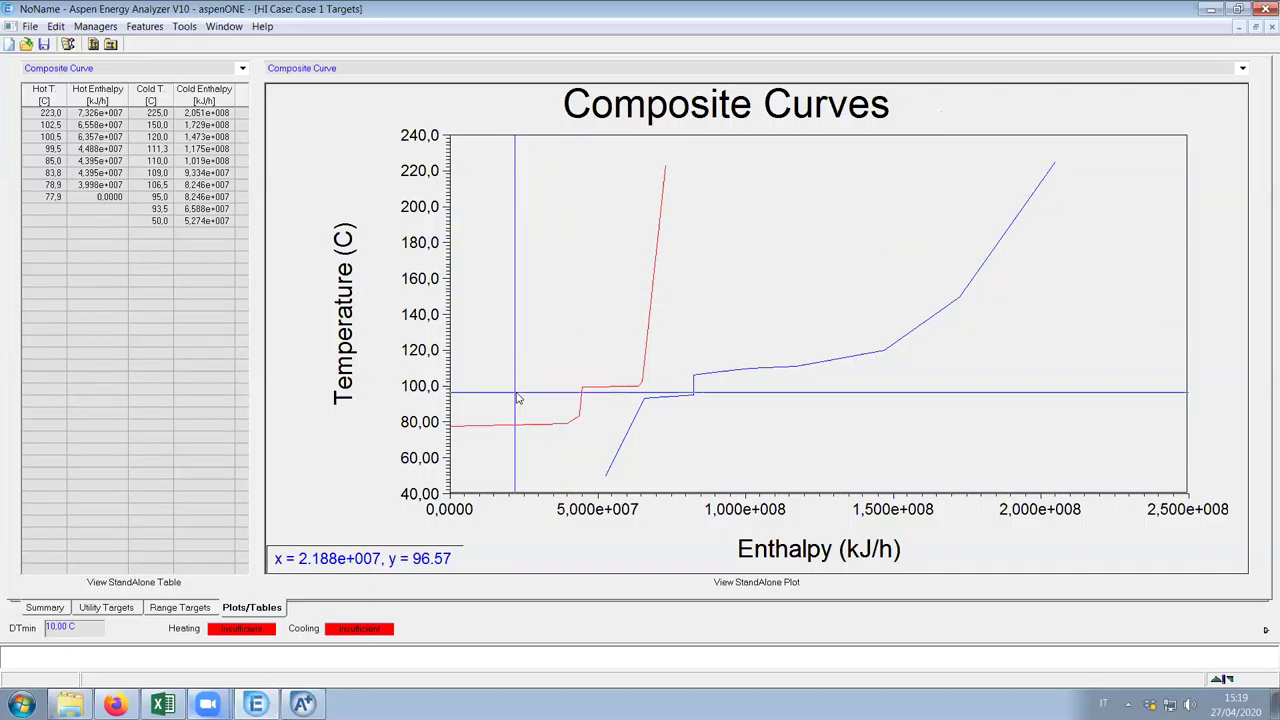
{"action": "left_click_drag", "start_coordinate": [517, 398], "coordinate": [517, 398]}
Display the Grand Composite Curve to inspect its pinch point, and return to the Composite Curve plot
{"action": "left_click", "coordinate": [429, 70]}
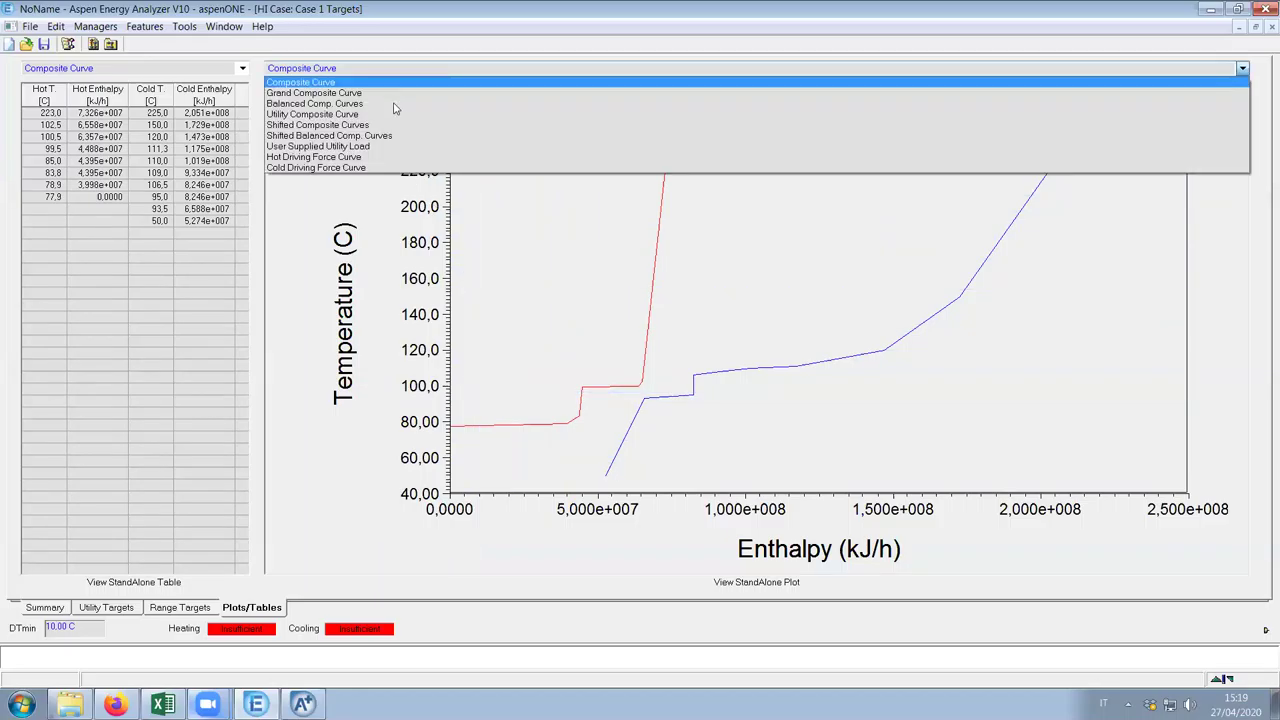
{"action": "left_click", "coordinate": [303, 93]}
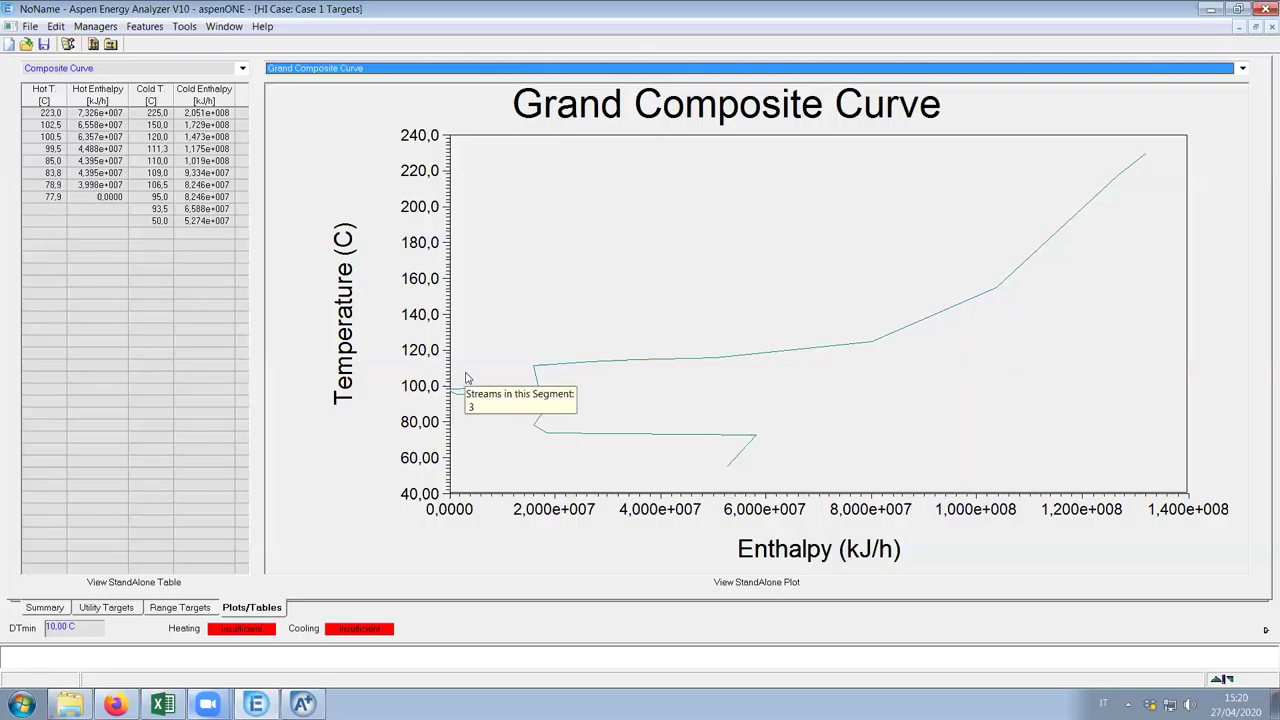
{"action": "left_click", "coordinate": [415, 74]}
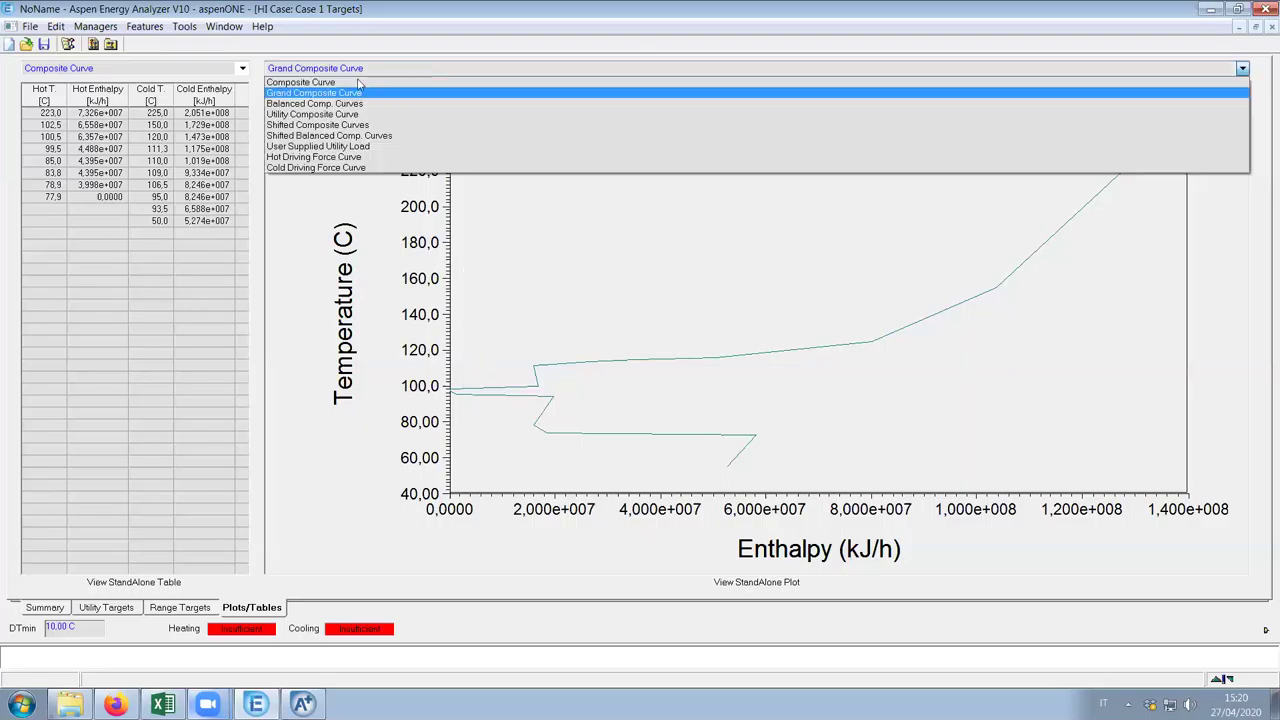
{"action": "left_click", "coordinate": [325, 82]}
{"action": "mouse_move", "coordinate": [748, 378]}
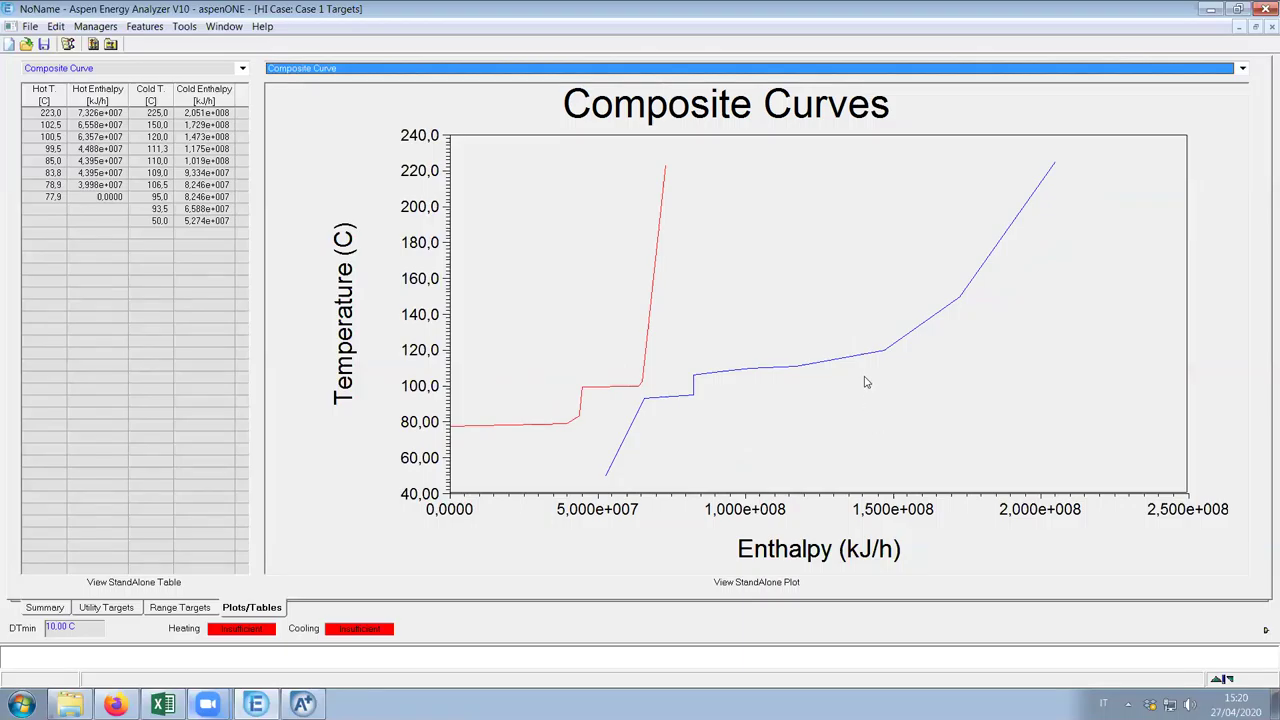
Compare the cold curve's low-temperature segment with the steep hot curve segment on the Composite Curves, identifying the streams involved
{"action": "left_click", "coordinate": [634, 203]}
{"action": "left_click_drag", "start_coordinate": [634, 203], "coordinate": [622, 457]}
{"action": "left_click", "coordinate": [620, 463]}
{"action": "left_click", "coordinate": [605, 462]}
{"action": "left_click", "coordinate": [621, 458]}
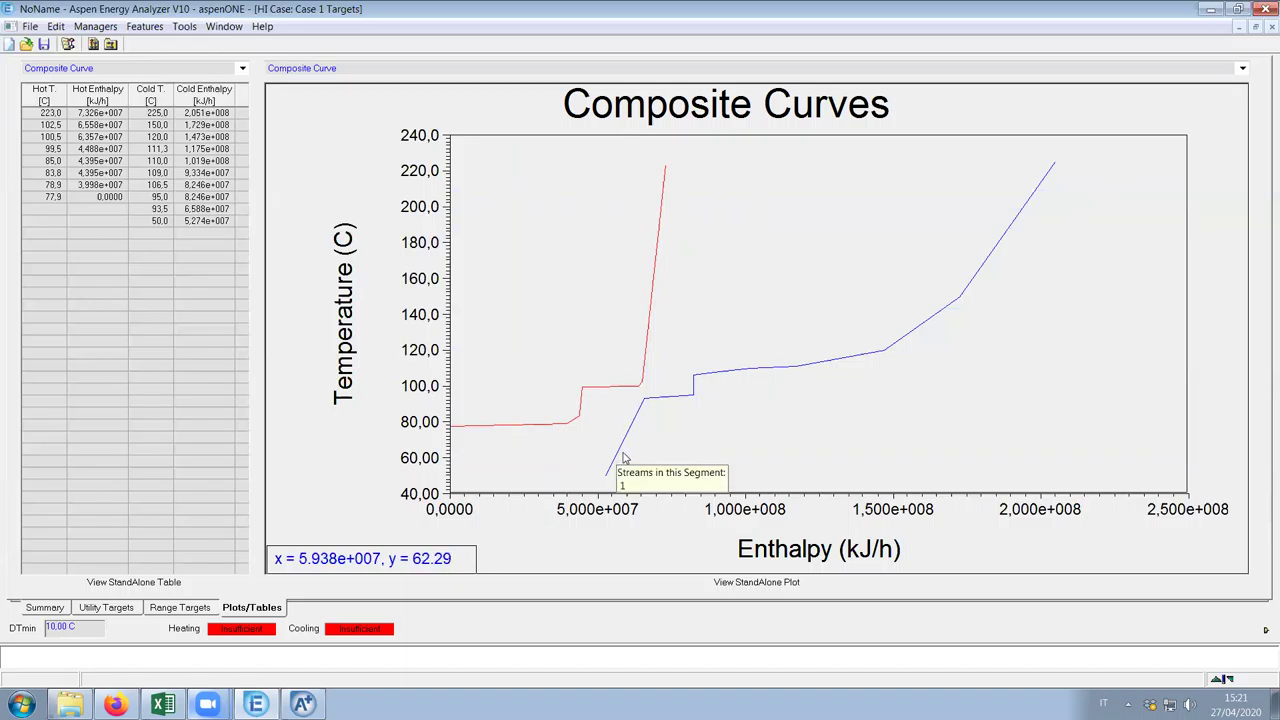
{"action": "left_click_drag", "start_coordinate": [618, 457], "coordinate": [612, 352]}
{"action": "left_click", "coordinate": [620, 456]}
{"action": "left_click_drag", "start_coordinate": [616, 458], "coordinate": [634, 236]}
{"action": "left_click", "coordinate": [666, 209]}
Check the pinch temperatures in the targets summary and examine the low-temperature cold segment and the area around the pinch on the Composite Curves
{"action": "left_click", "coordinate": [64, 604]}
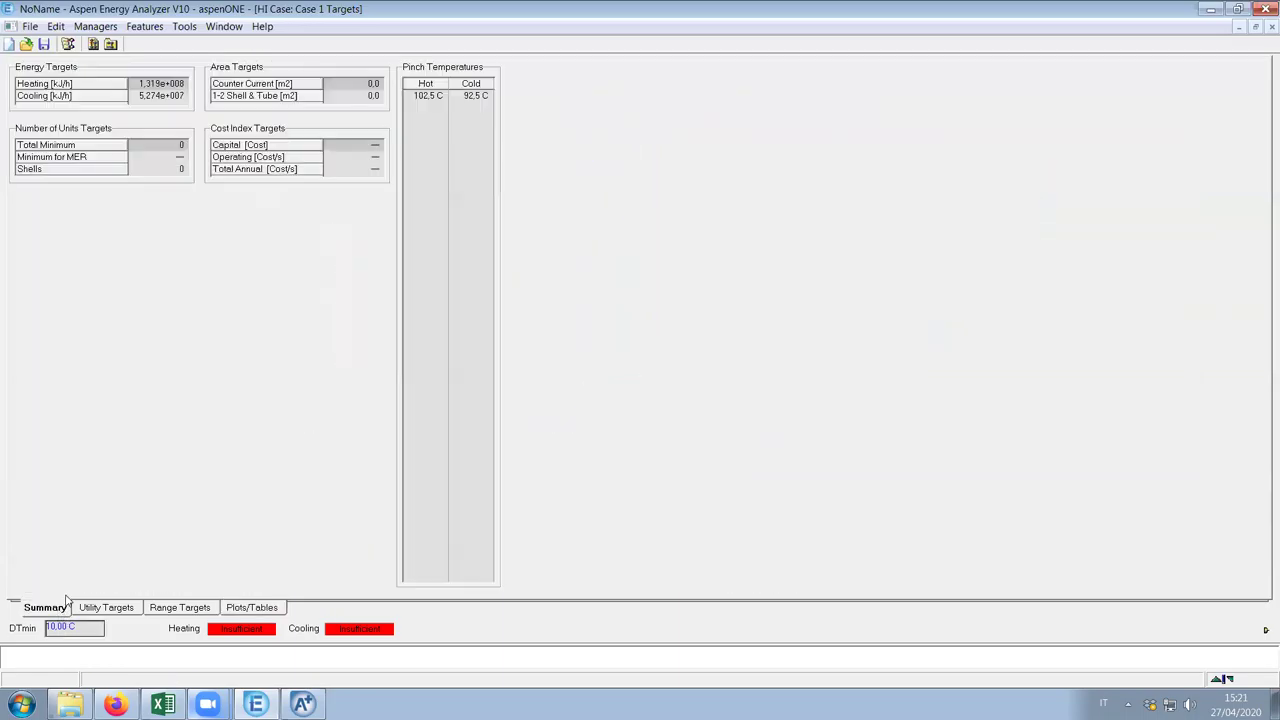
{"action": "left_click", "coordinate": [274, 608]}
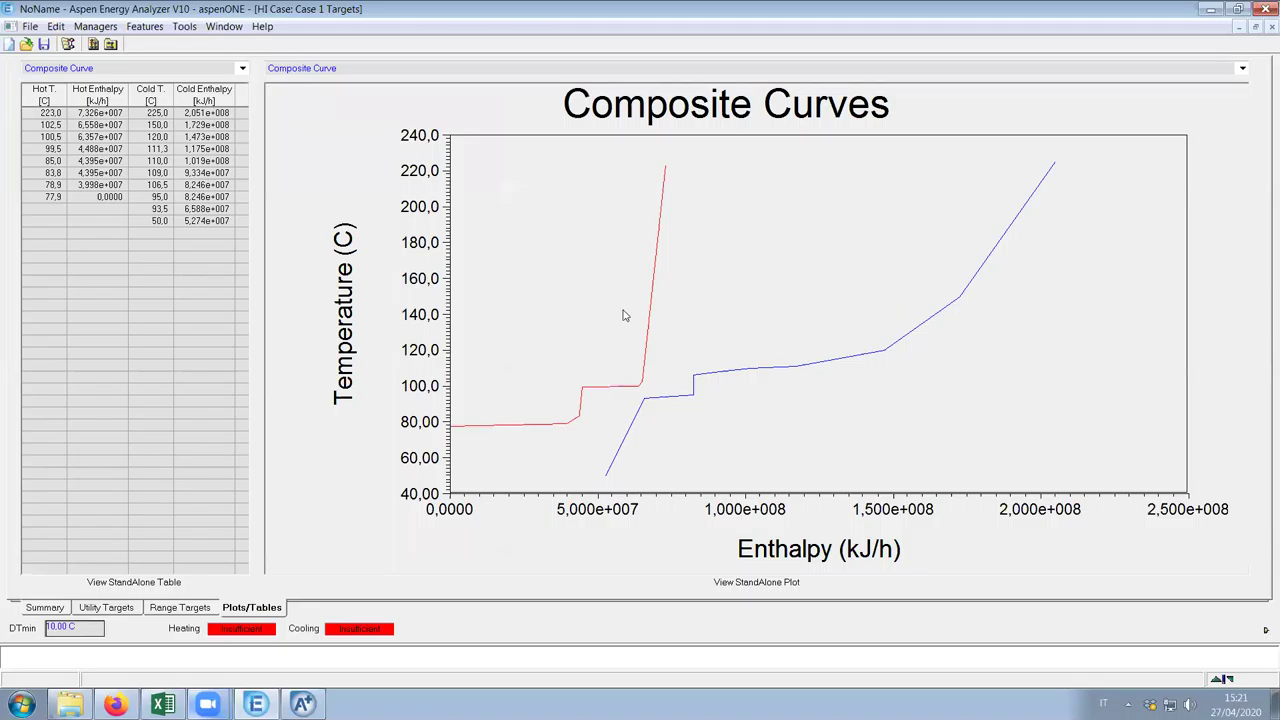
{"action": "mouse_move", "coordinate": [616, 468]}
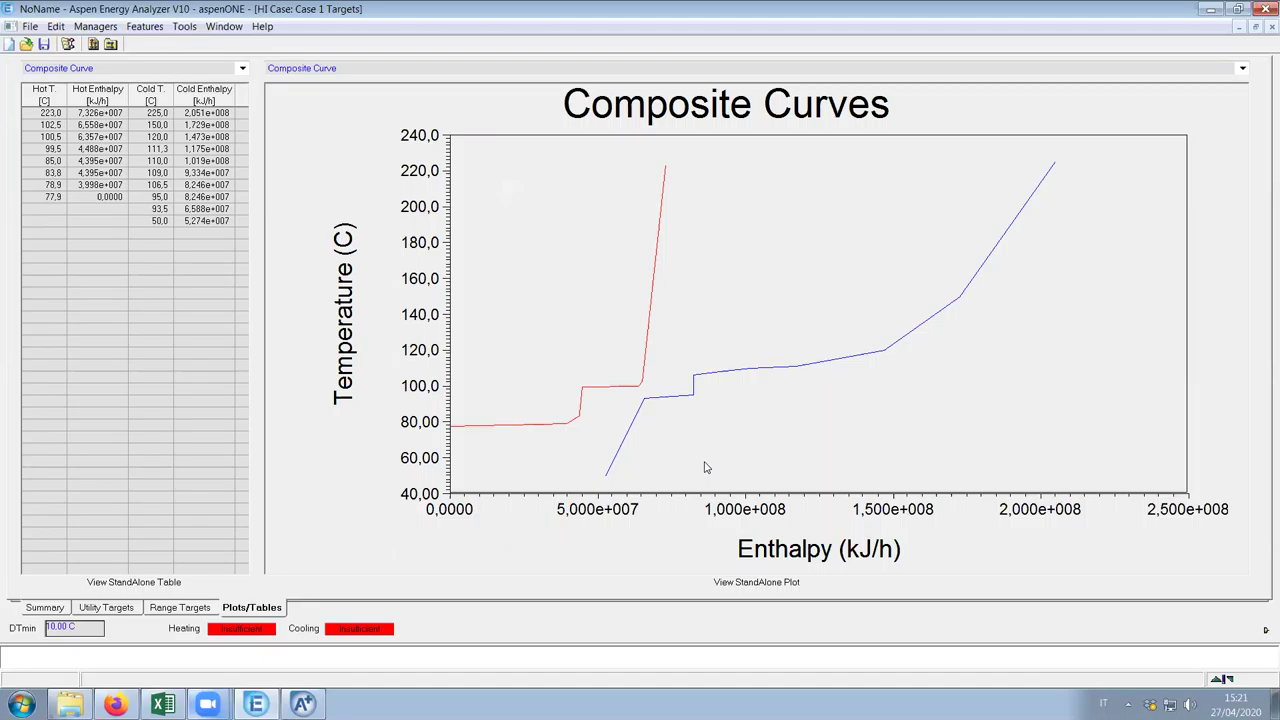
{"action": "left_click", "coordinate": [587, 467]}
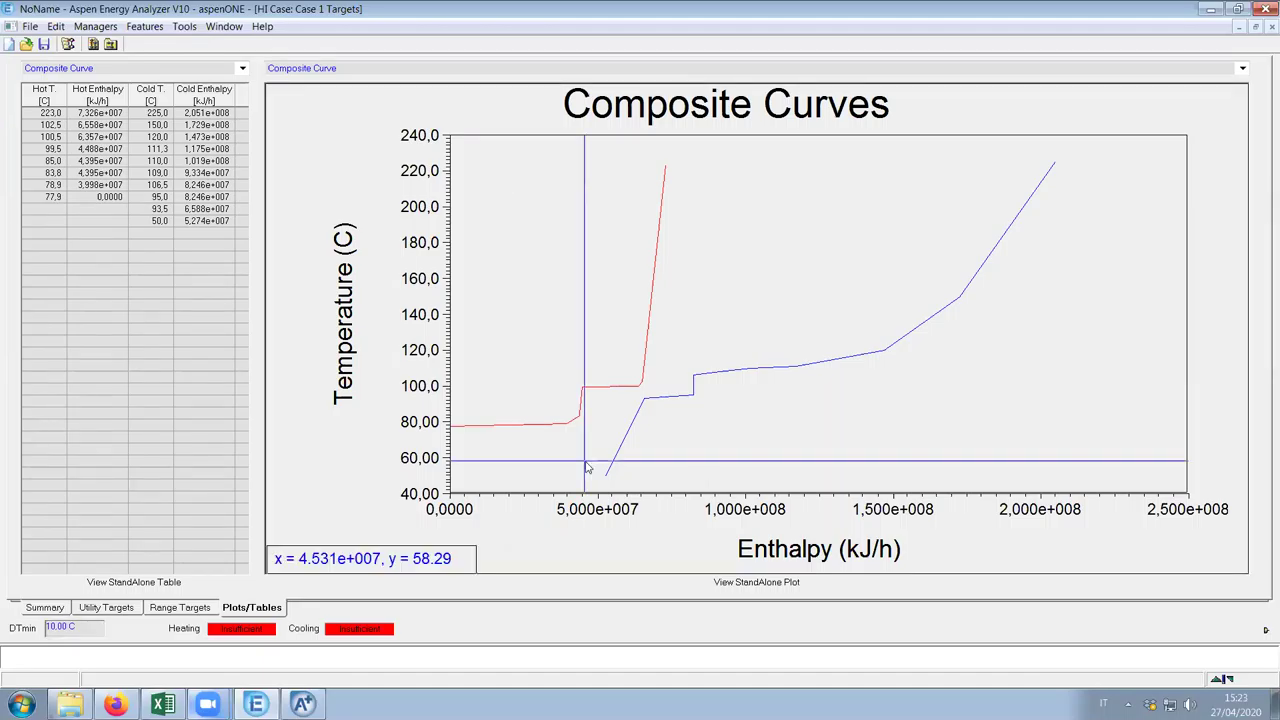
{"action": "left_click_drag", "start_coordinate": [612, 425], "coordinate": [647, 371]}
{"action": "left_click", "coordinate": [665, 491]}
{"action": "left_click_drag", "start_coordinate": [665, 491], "coordinate": [706, 383]}
{"action": "left_click_drag", "start_coordinate": [707, 287], "coordinate": [605, 460]}
{"action": "left_click", "coordinate": [615, 394]}
{"action": "left_click_drag", "start_coordinate": [615, 394], "coordinate": [671, 180]}
{"action": "mouse_move", "coordinate": [618, 394]}
Display the Shifted Composite Curves and place the cross hair at the pinch at about 97.7 °C
{"action": "left_click", "coordinate": [358, 70]}
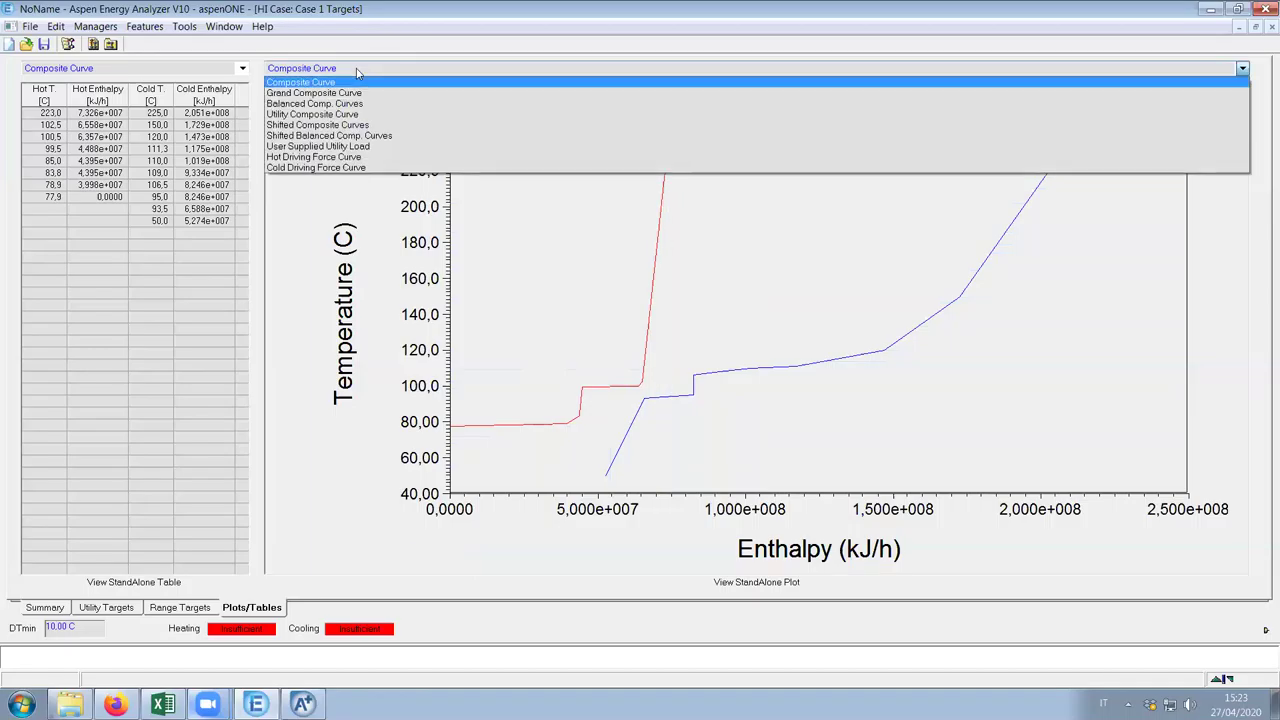
{"action": "left_click", "coordinate": [331, 125]}
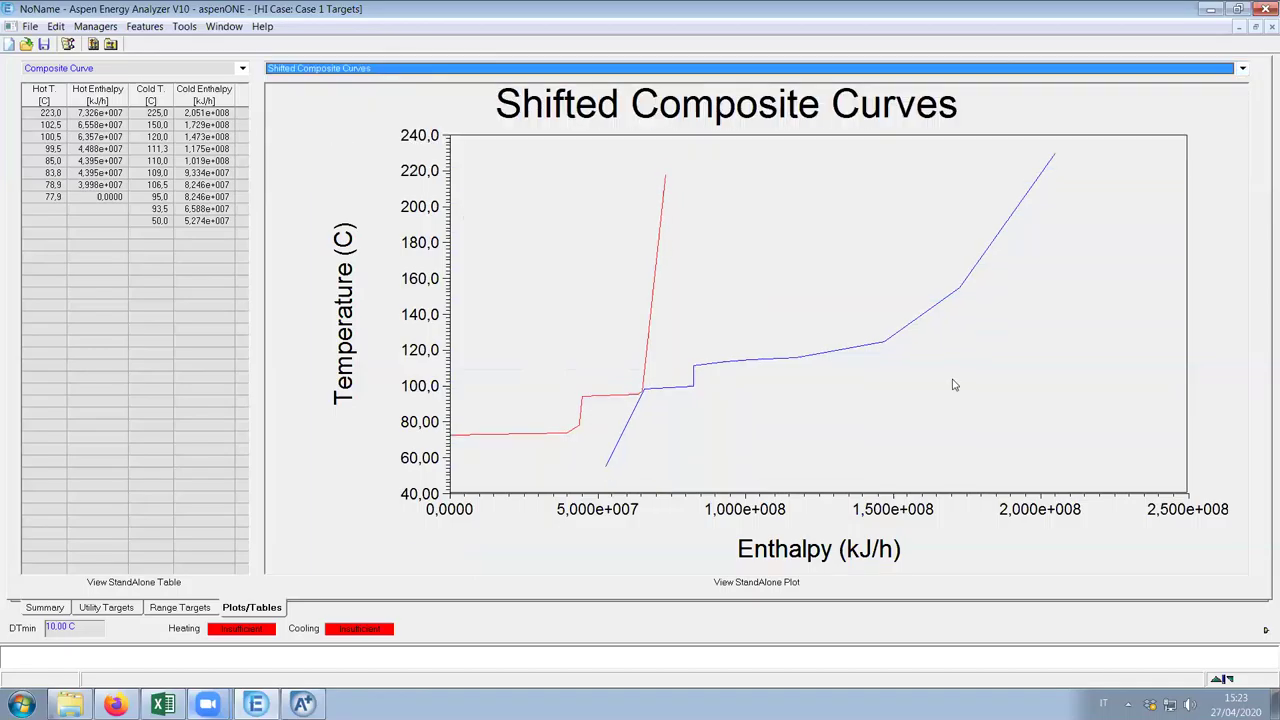
{"action": "left_click_drag", "start_coordinate": [663, 206], "coordinate": [660, 394]}
{"action": "left_click_drag", "start_coordinate": [666, 270], "coordinate": [664, 385]}
{"action": "left_click_drag", "start_coordinate": [671, 450], "coordinate": [472, 396]}
{"action": "left_click_drag", "start_coordinate": [455, 396], "coordinate": [456, 396]}
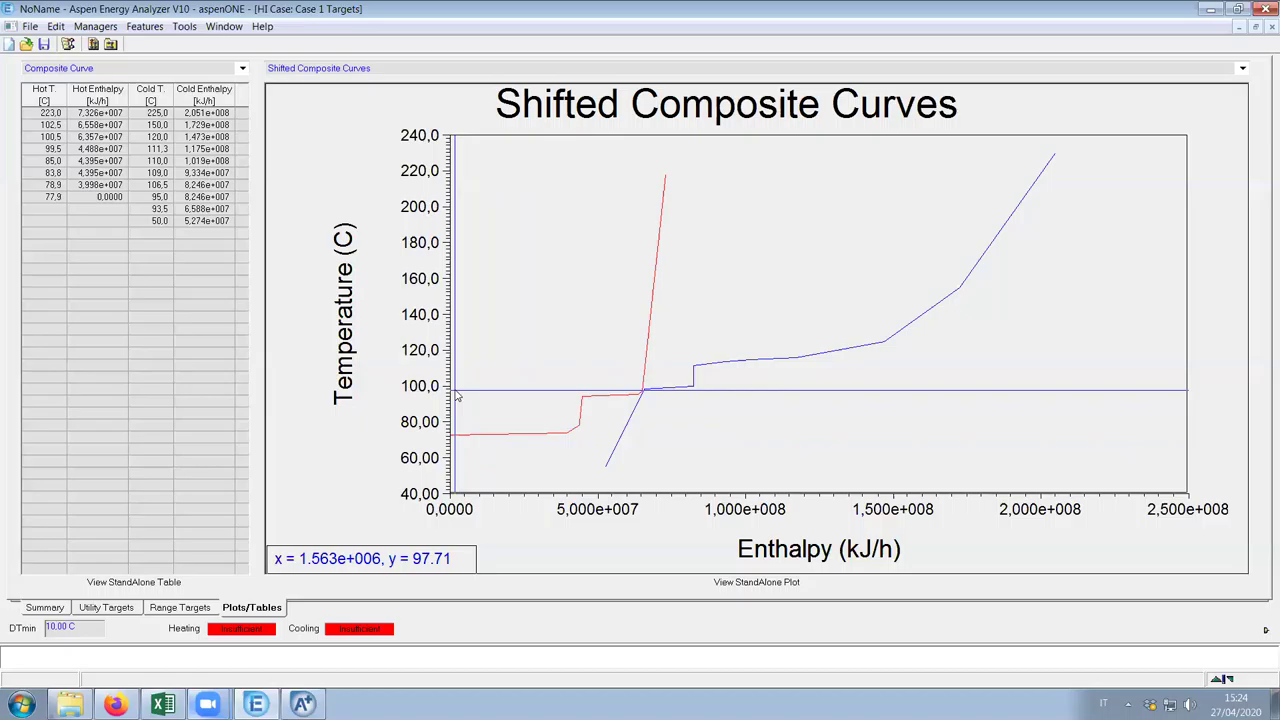
Trace the cold curve segment below the pinch and the steep hot segment above it on the Shifted Composite Curves
{"action": "left_click_drag", "start_coordinate": [456, 397], "coordinate": [610, 465]}
{"action": "mouse_move", "coordinate": [666, 192]}
{"action": "mouse_move", "coordinate": [612, 463]}
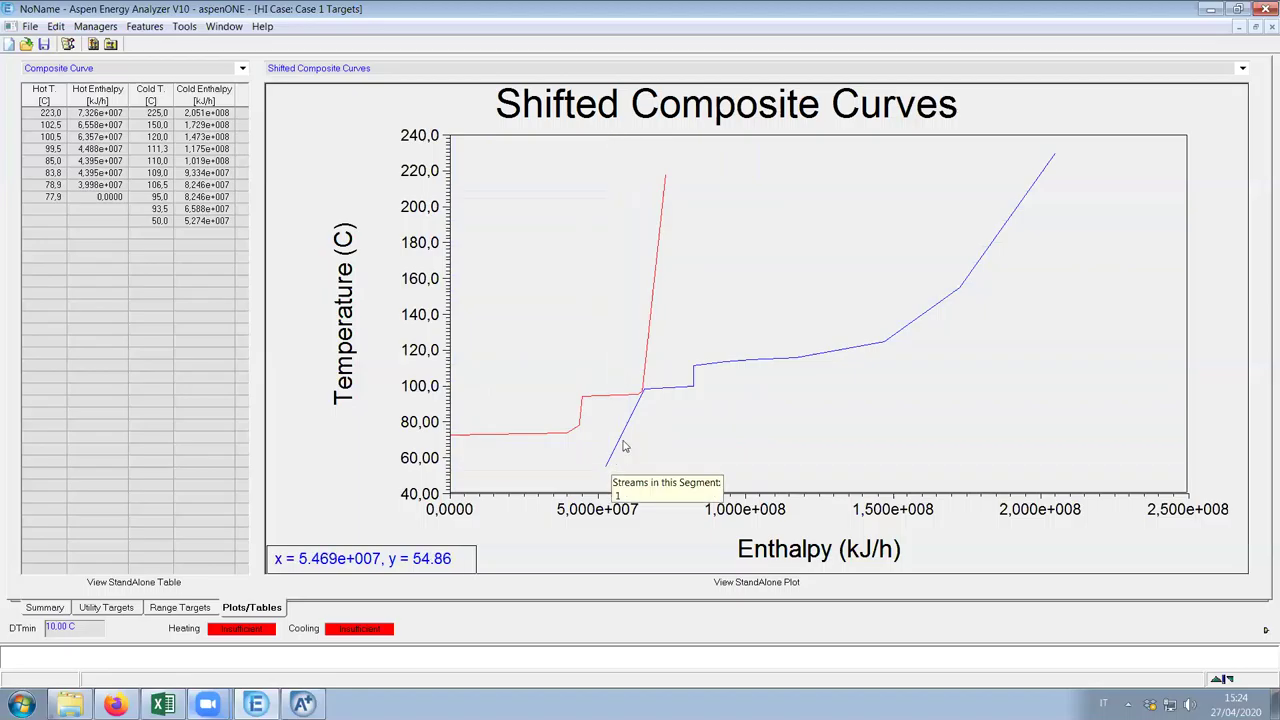
{"action": "left_click", "coordinate": [622, 409]}
{"action": "left_click", "coordinate": [630, 418]}
{"action": "left_click_drag", "start_coordinate": [640, 394], "coordinate": [653, 290]}
{"action": "left_click_drag", "start_coordinate": [642, 370], "coordinate": [636, 418]}
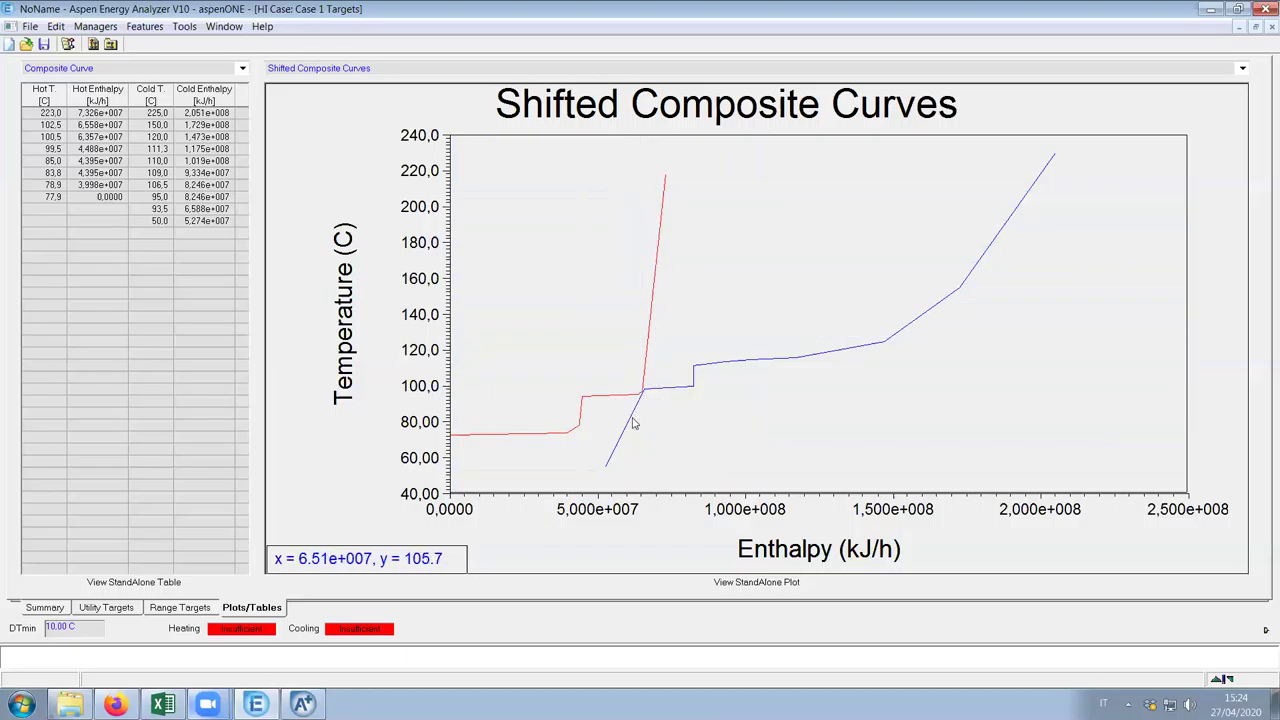
Examine the cold curve's lower end on the Shifted Composite Curves and set the cross hair at the pinch at about 97 °C
{"action": "left_click", "coordinate": [630, 458]}
{"action": "left_click", "coordinate": [606, 458]}
{"action": "left_click_drag", "start_coordinate": [690, 168], "coordinate": [612, 466]}
{"action": "left_click", "coordinate": [606, 463]}
{"action": "mouse_move", "coordinate": [607, 466]}
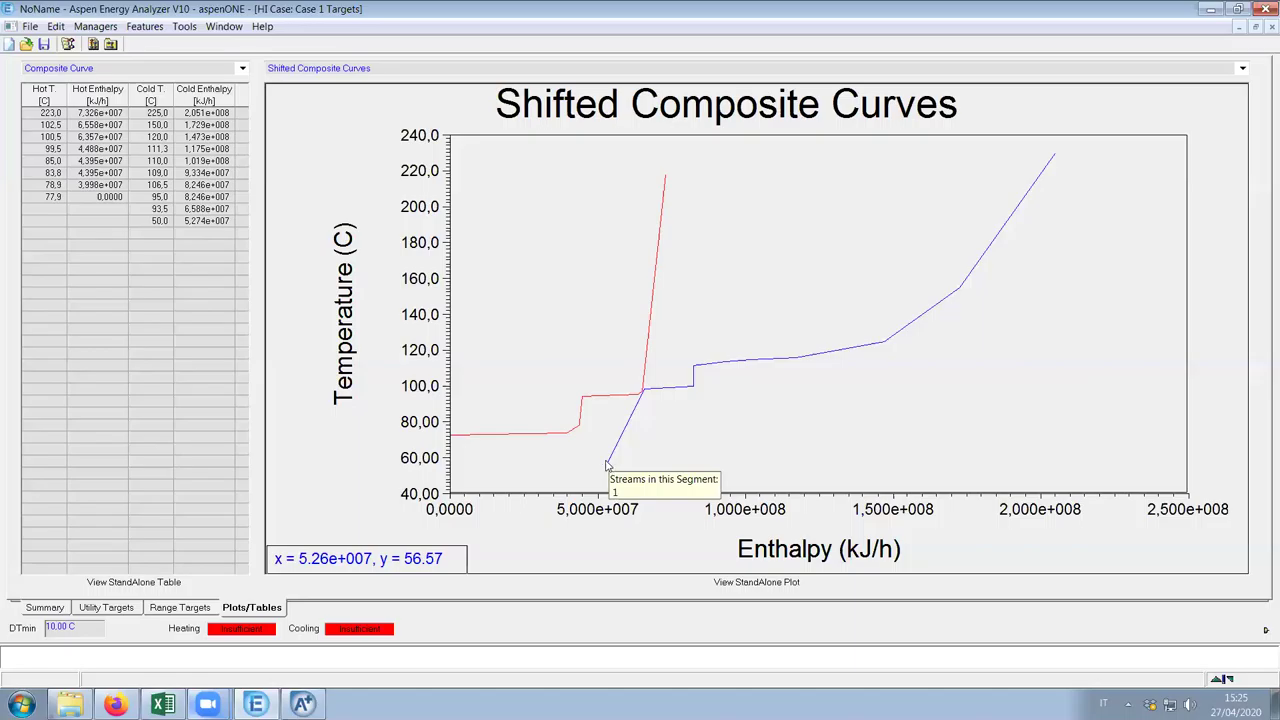
{"action": "left_click", "coordinate": [497, 388]}
{"action": "mouse_move", "coordinate": [494, 388]}
{"action": "left_mouse_down"}
{"action": "mouse_move", "coordinate": [509, 171]}
{"action": "mouse_move", "coordinate": [506, 327]}
{"action": "mouse_move", "coordinate": [495, 388]}
{"action": "mouse_move", "coordinate": [508, 203]}
{"action": "mouse_move", "coordinate": [474, 445]}
{"action": "mouse_move", "coordinate": [490, 363]}
{"action": "mouse_move", "coordinate": [484, 397]}
{"action": "left_mouse_up"}
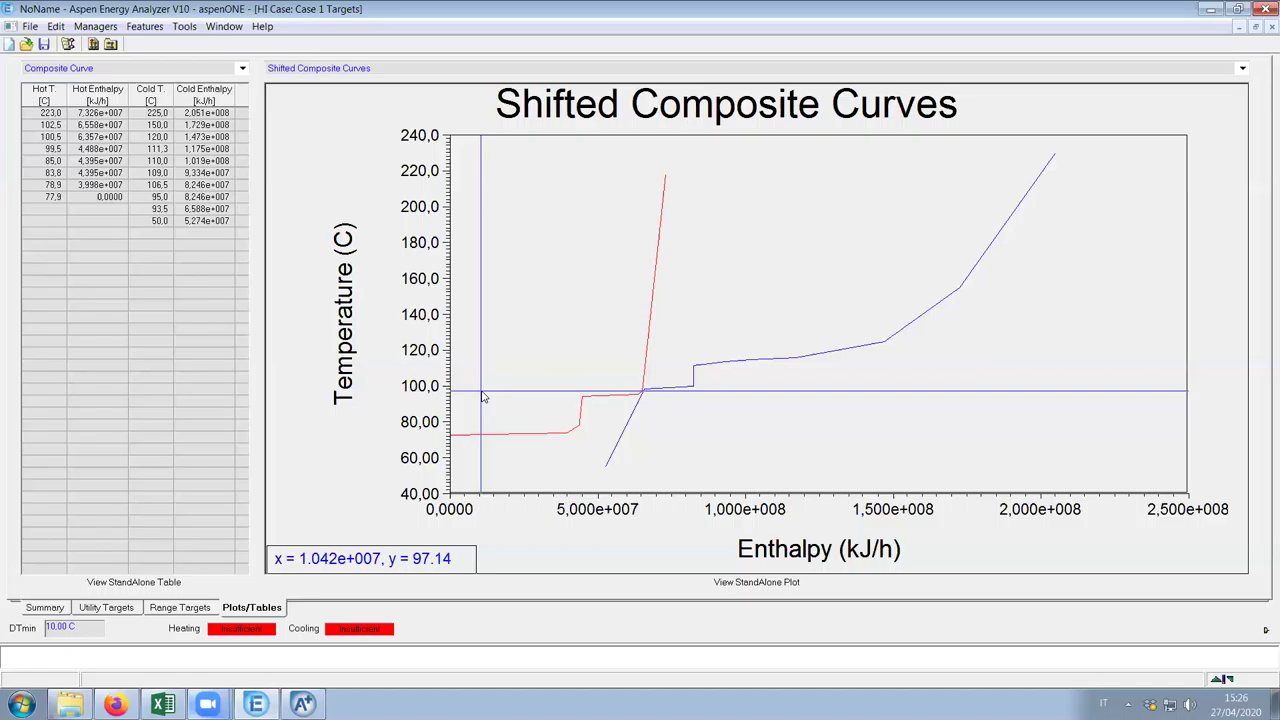
Switch to Aspen Plus, close the H2-SE heating curve plot and heater input form, review the main flowsheet, and return to Aspen Energy Analyzer
{"action": "left_click", "coordinate": [455, 669]}
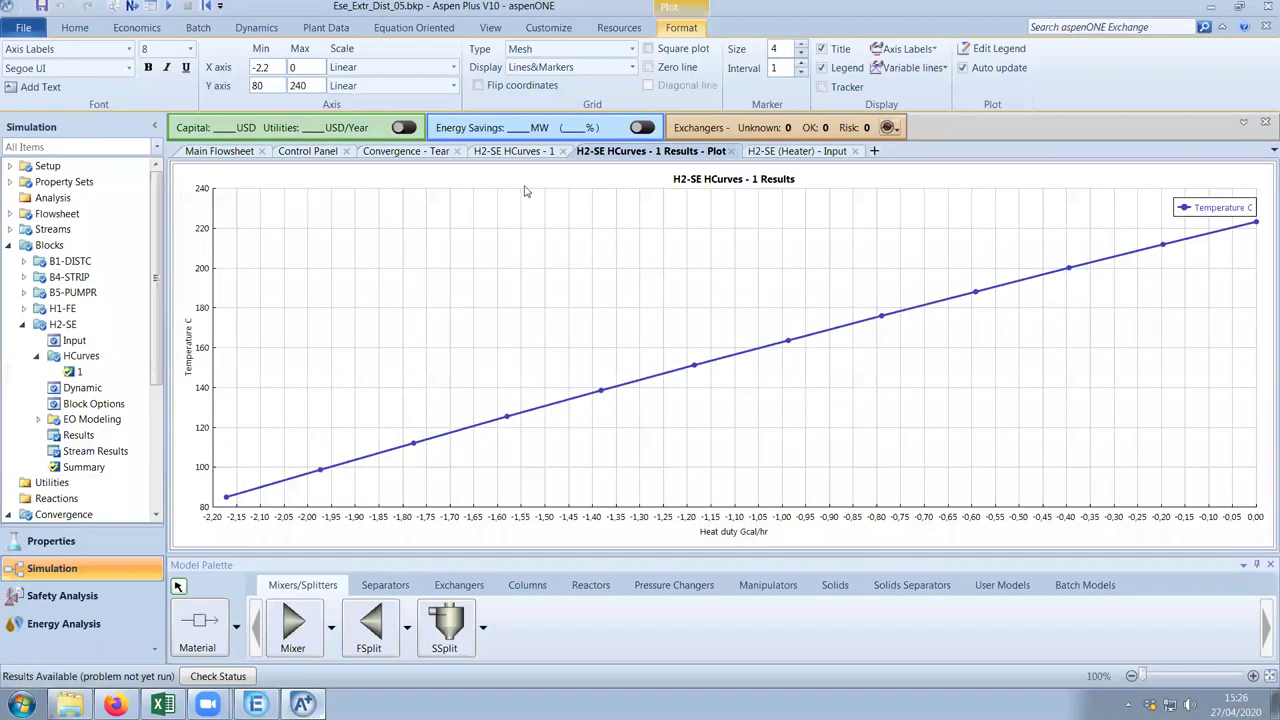
{"action": "left_click", "coordinate": [736, 151]}
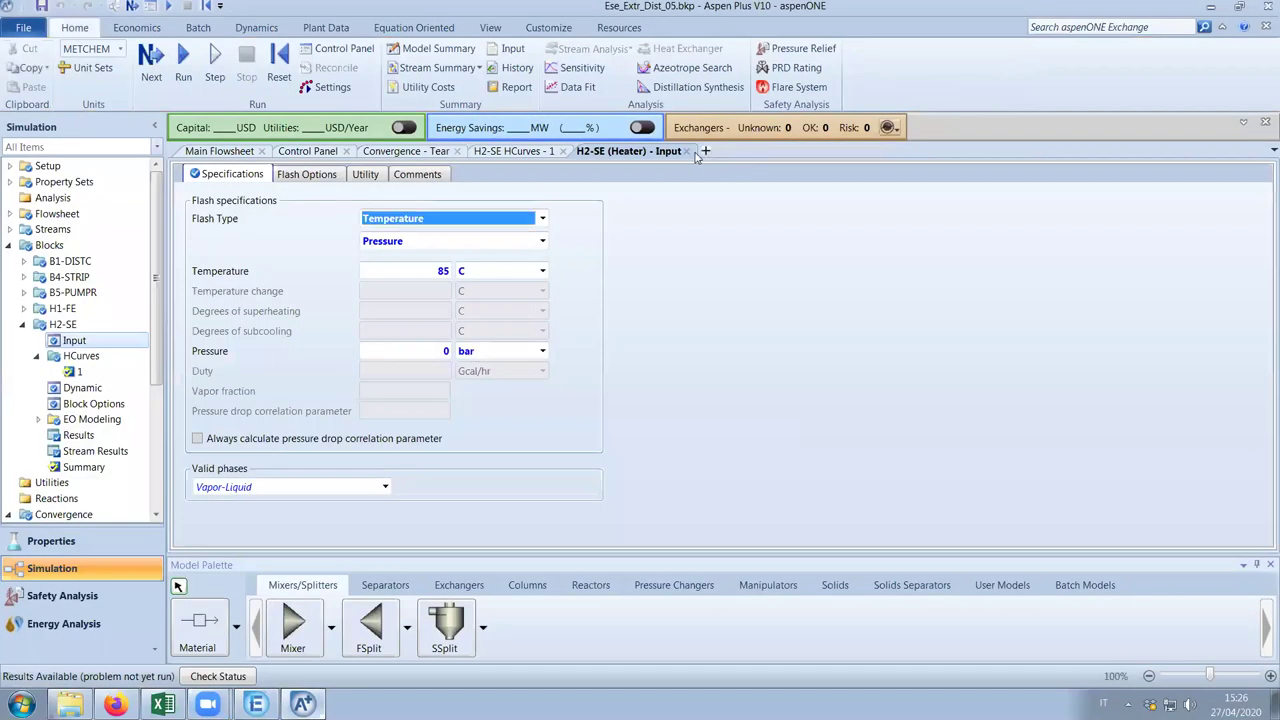
{"action": "left_click", "coordinate": [686, 151]}
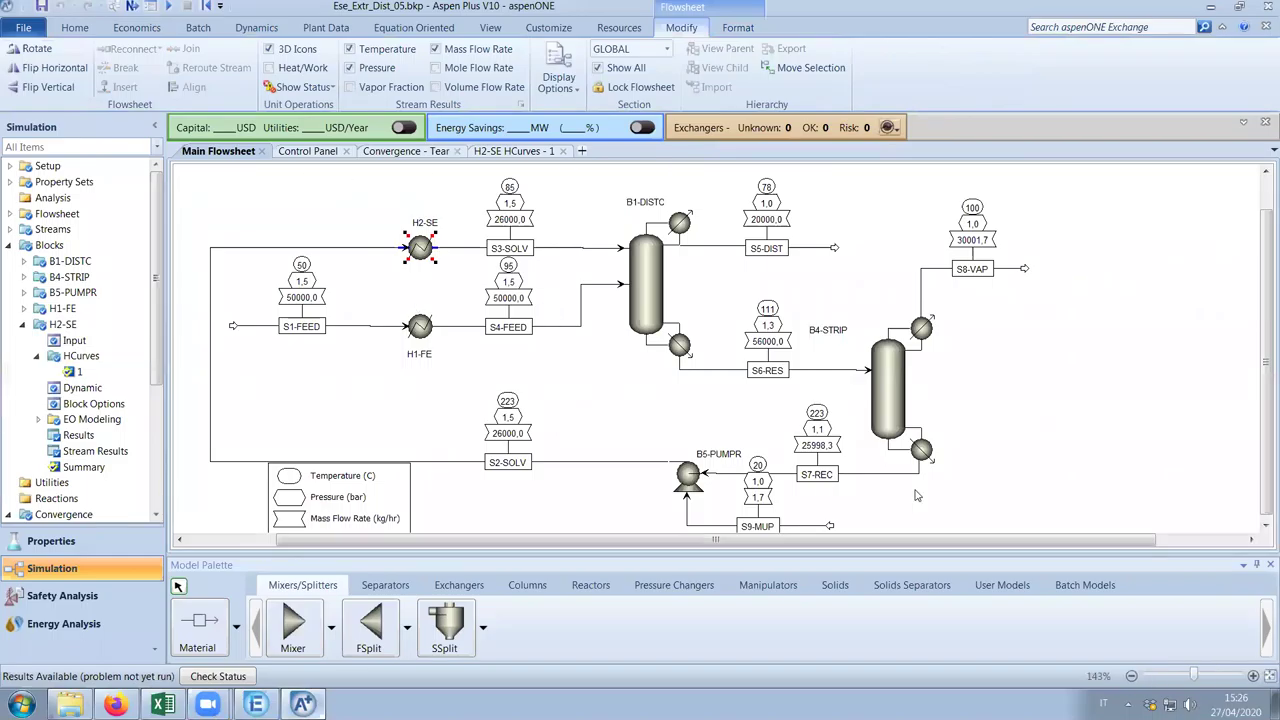
{"action": "left_click", "coordinate": [343, 215]}
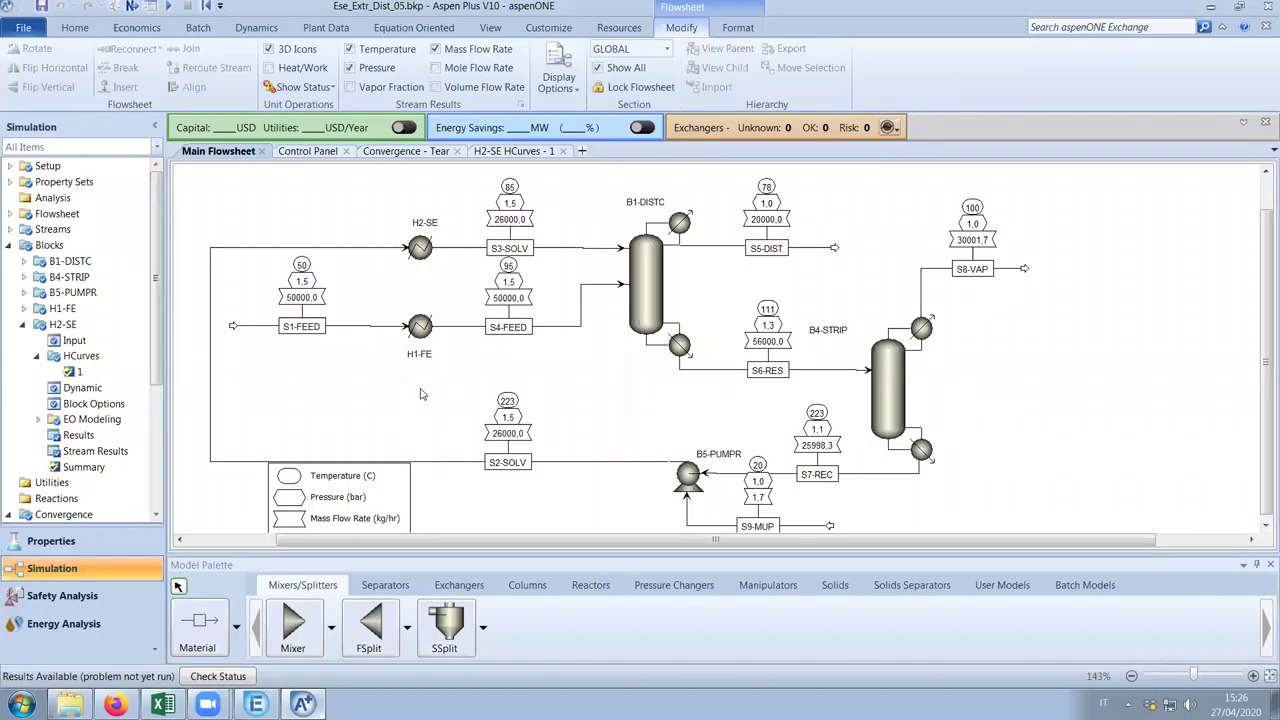
{"action": "left_click", "coordinate": [1213, 8]}
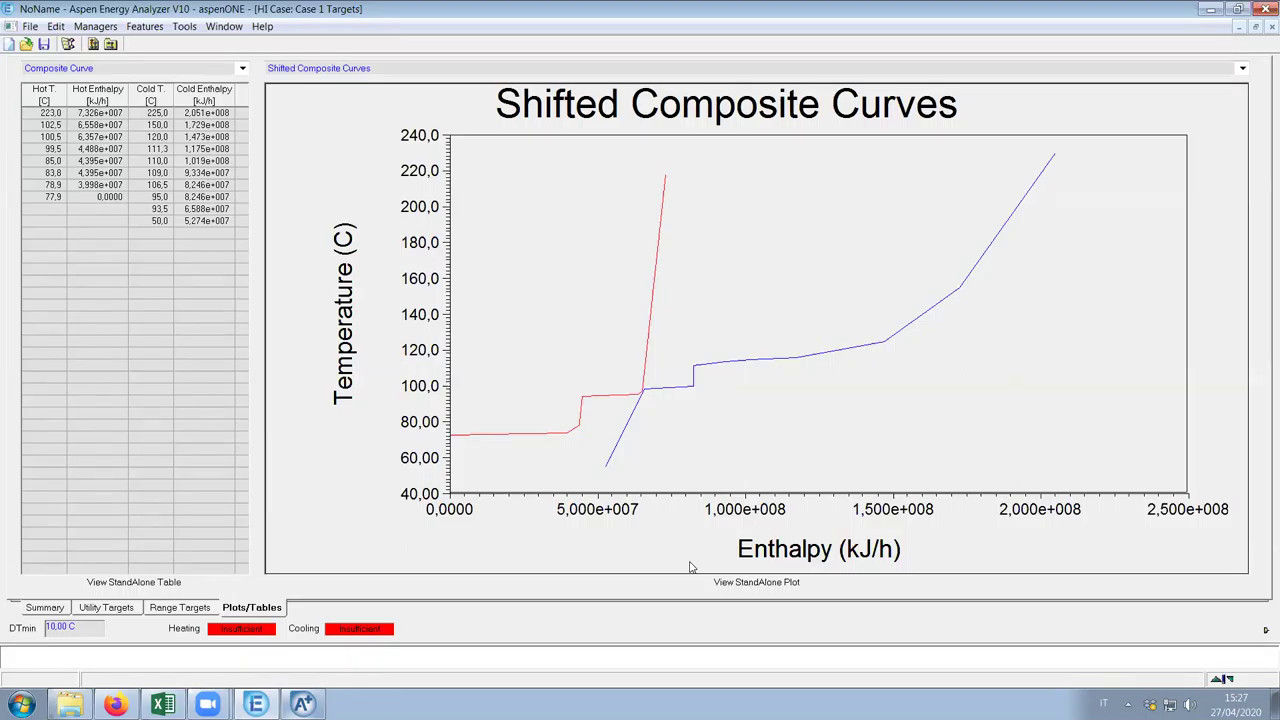
Set the cross hair at the pinch, about 97 to 99 °C, on the Shifted Composite Curves and identify the streams in the pinch segment
{"action": "left_click_drag", "start_coordinate": [865, 476], "coordinate": [478, 397]}
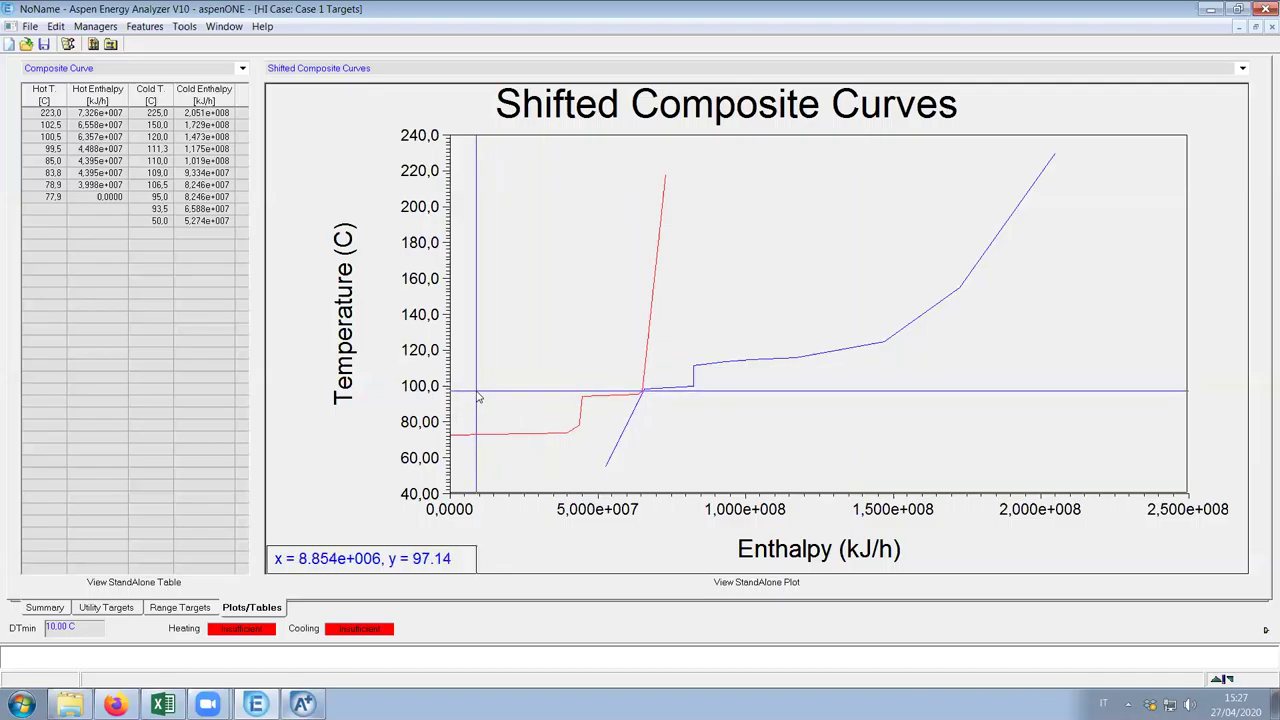
{"action": "mouse_move", "coordinate": [478, 397]}
{"action": "left_mouse_down"}
{"action": "mouse_move", "coordinate": [510, 265]}
{"action": "mouse_move", "coordinate": [514, 348]}
{"action": "mouse_move", "coordinate": [488, 392]}
{"action": "mouse_move", "coordinate": [481, 470]}
{"action": "mouse_move", "coordinate": [486, 386]}
{"action": "mouse_move", "coordinate": [529, 239]}
{"action": "mouse_move", "coordinate": [716, 258]}
{"action": "mouse_move", "coordinate": [606, 240]}
{"action": "mouse_move", "coordinate": [565, 450]}
{"action": "mouse_move", "coordinate": [498, 321]}
{"action": "mouse_move", "coordinate": [464, 350]}
{"action": "mouse_move", "coordinate": [460, 391]}
{"action": "left_mouse_up"}
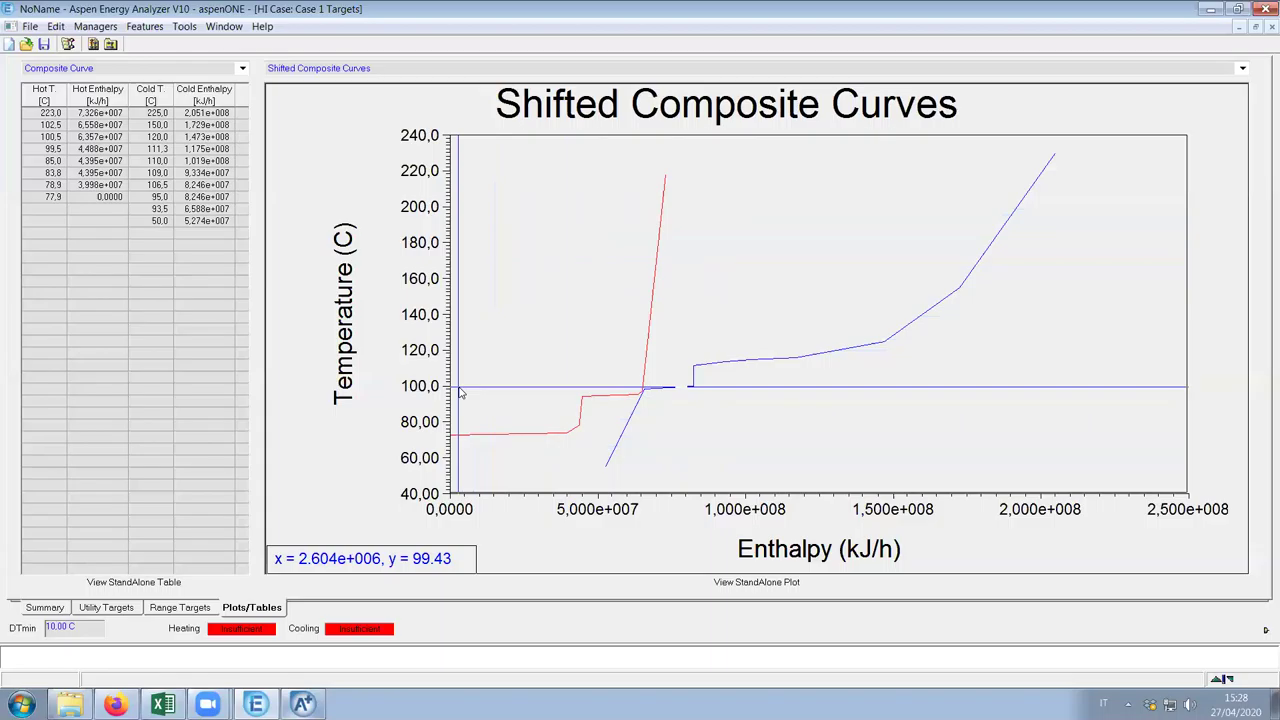
{"action": "left_click_drag", "start_coordinate": [460, 392], "coordinate": [746, 214]}
{"action": "left_click_drag", "start_coordinate": [512, 456], "coordinate": [491, 311]}
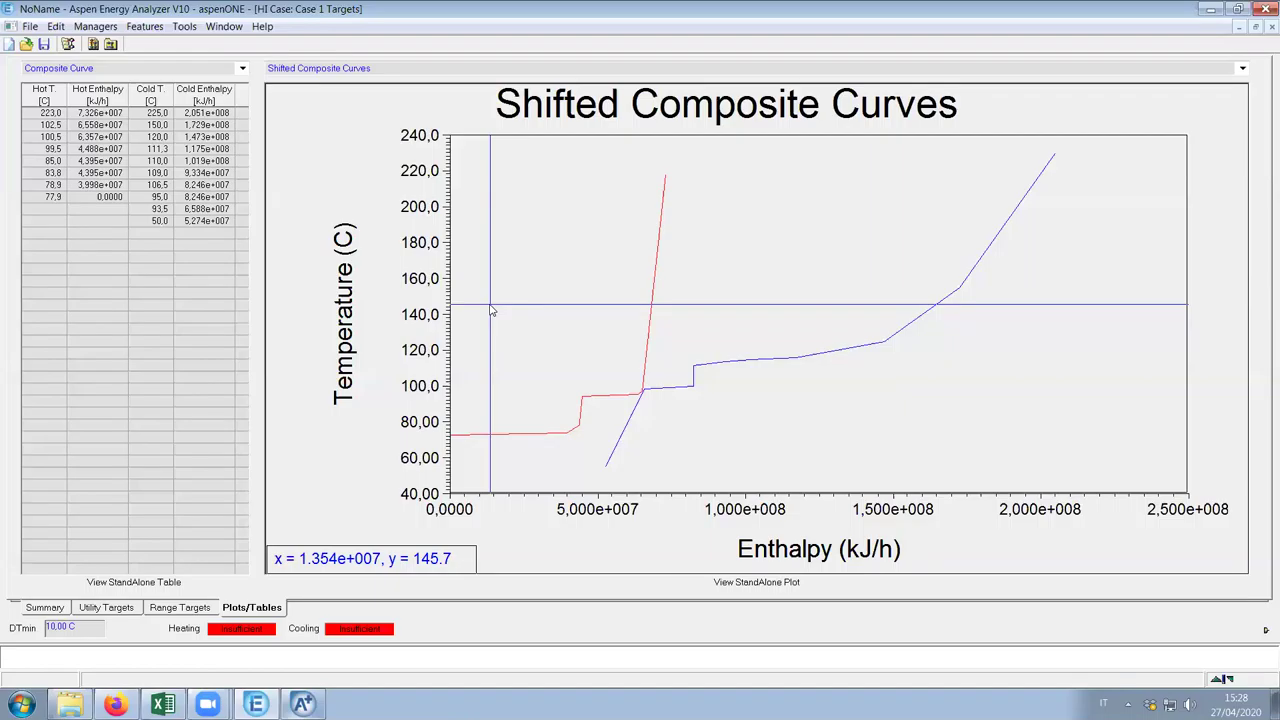
{"action": "mouse_move", "coordinate": [642, 394]}
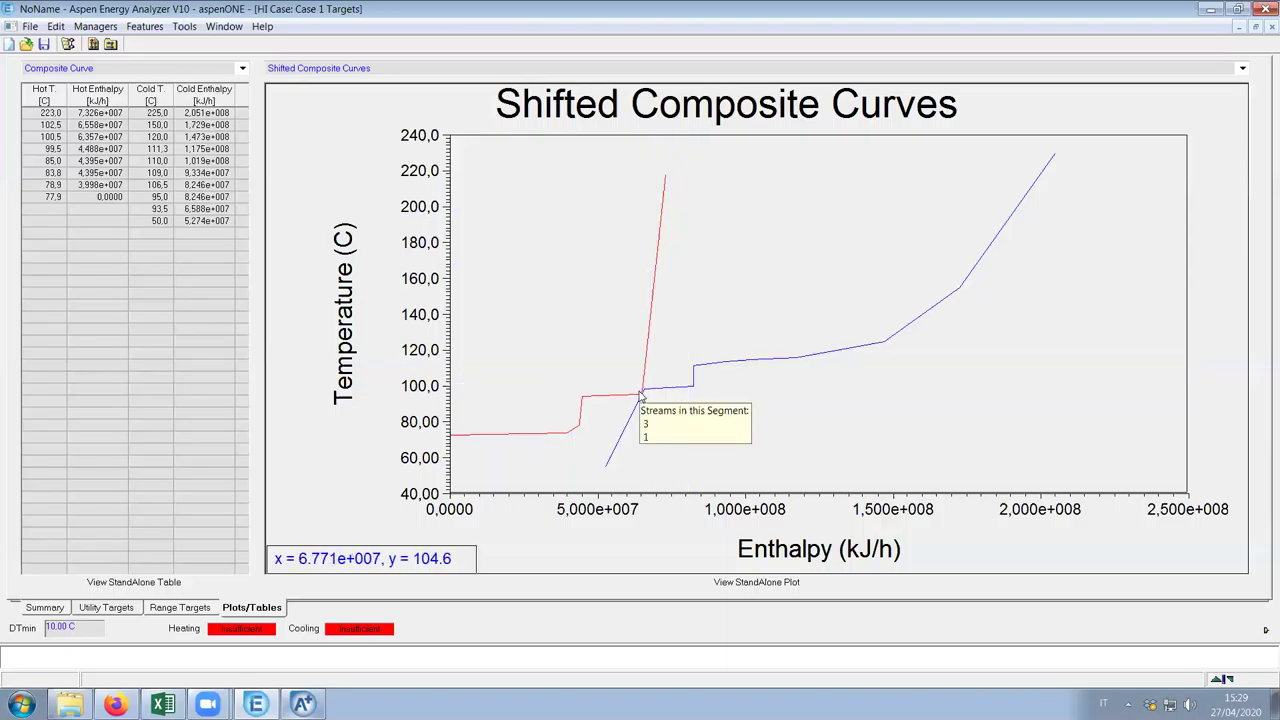
Display the Composite Curves plot and inspect the closest approach between the hot and cold curves, placing the cross hair at about 96.6 °C
{"action": "left_click", "coordinate": [411, 68]}
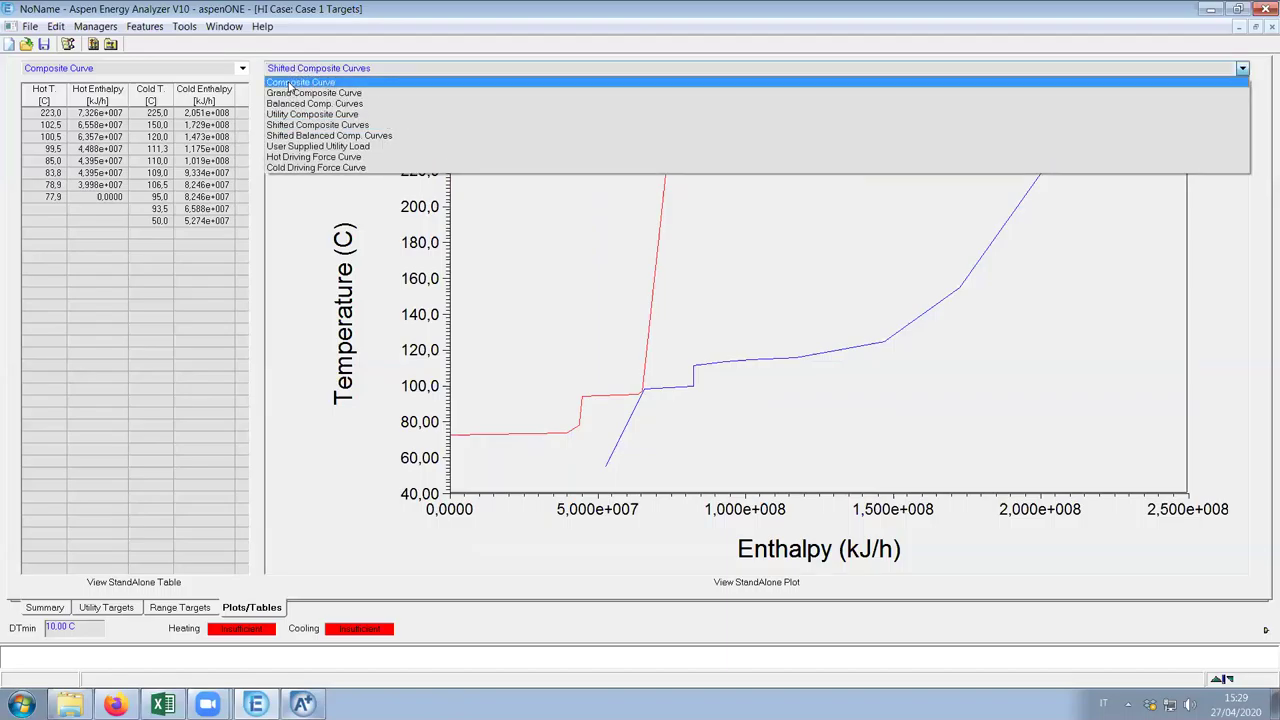
{"action": "left_click", "coordinate": [290, 82]}
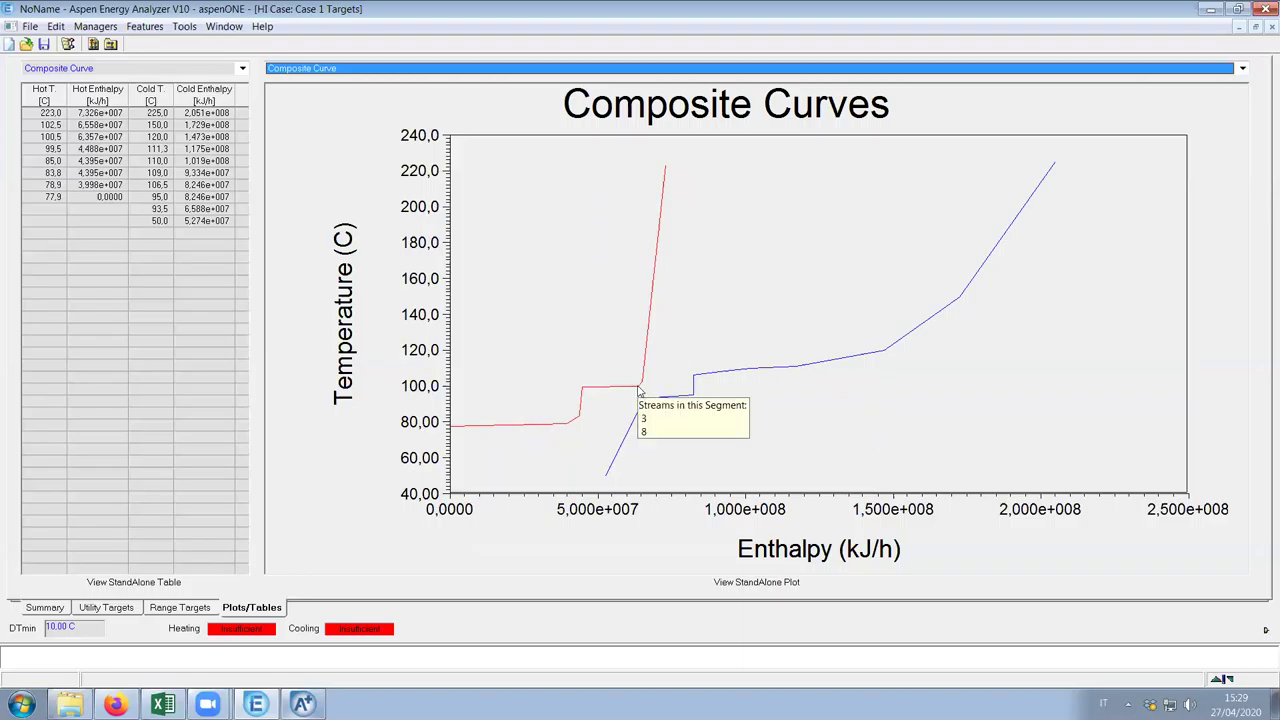
{"action": "left_click", "coordinate": [613, 367]}
{"action": "mouse_move", "coordinate": [625, 388]}
{"action": "left_mouse_down"}
{"action": "mouse_move", "coordinate": [649, 391]}
{"action": "mouse_move", "coordinate": [616, 372]}
{"action": "mouse_move", "coordinate": [660, 389]}
{"action": "mouse_move", "coordinate": [618, 373]}
{"action": "left_mouse_up"}
{"action": "left_click", "coordinate": [612, 372]}
{"action": "left_click", "coordinate": [644, 396]}
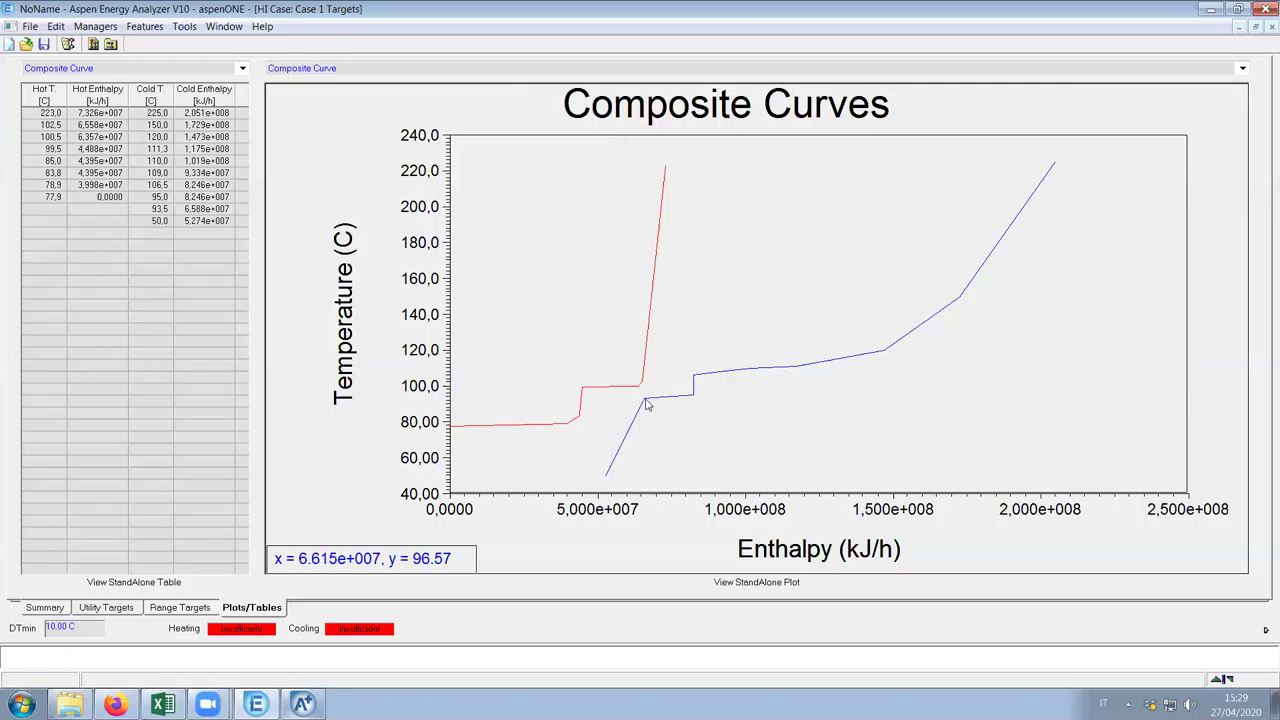
{"action": "mouse_move", "coordinate": [645, 401]}
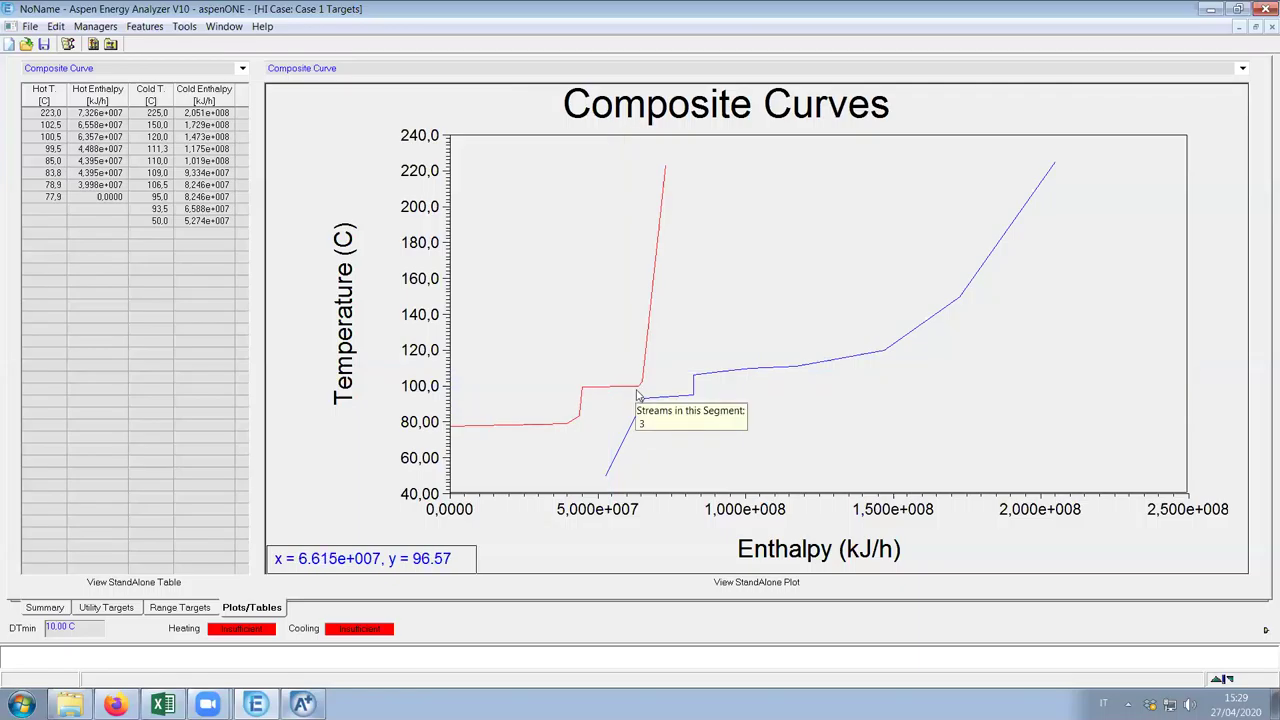
Compare the hot and cold curve temperatures around the pinch on the Composite Curves, with the cross hair at about 104 °C and 92.6 °C
{"action": "left_click", "coordinate": [634, 371]}
{"action": "left_click", "coordinate": [656, 382]}
{"action": "left_click", "coordinate": [624, 376]}
{"action": "left_click", "coordinate": [641, 407]}
{"action": "left_click", "coordinate": [641, 414]}
{"action": "left_click_drag", "start_coordinate": [576, 316], "coordinate": [632, 380]}
{"action": "left_click", "coordinate": [643, 378]}
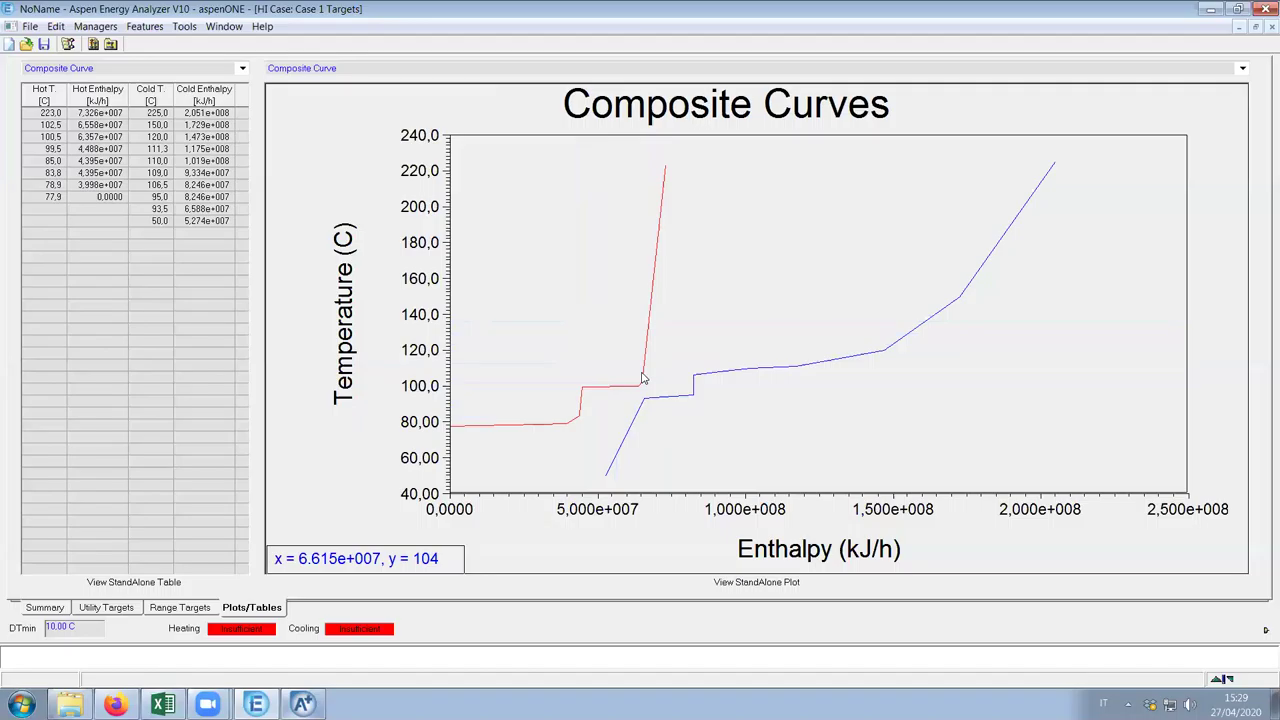
{"action": "left_click", "coordinate": [608, 414]}
{"action": "left_click_drag", "start_coordinate": [608, 414], "coordinate": [604, 399]}
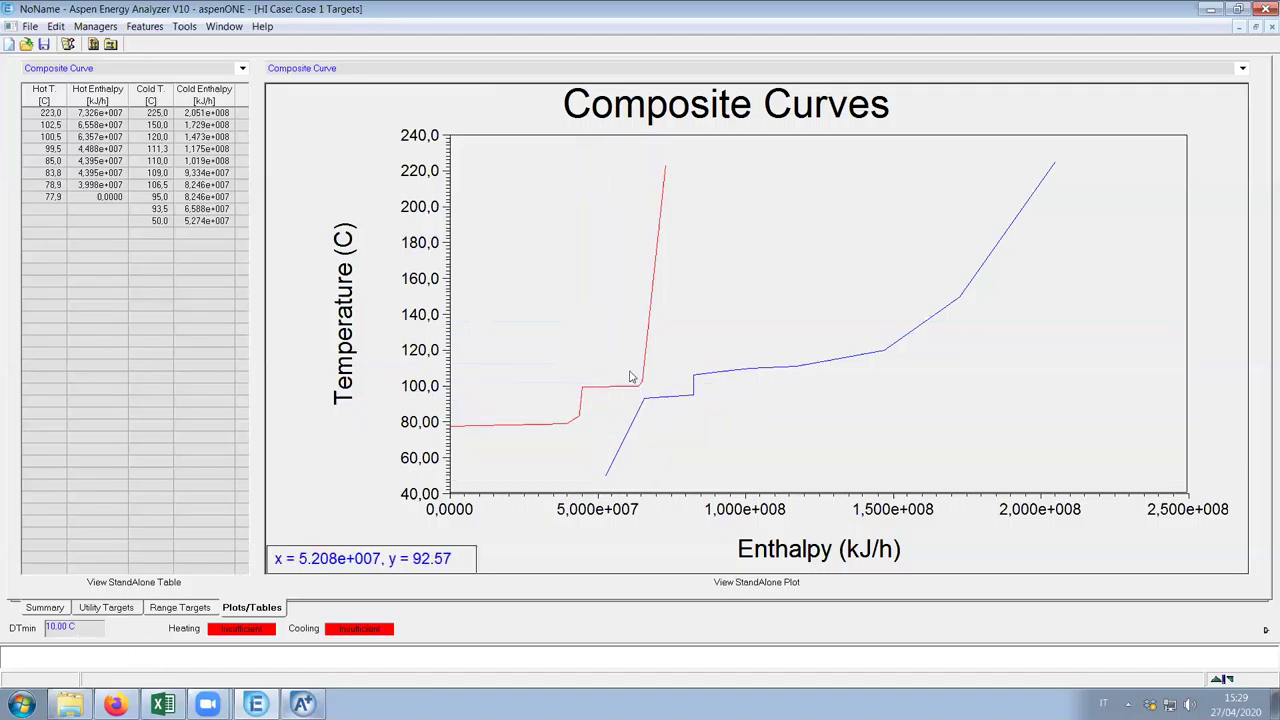
Identify the cold stream at the pinch on the Composite Curves and probe the hot curve's kink at about 100.6 °C and the area above it
{"action": "left_click", "coordinate": [615, 367]}
{"action": "left_click_drag", "start_coordinate": [617, 372], "coordinate": [620, 370]}
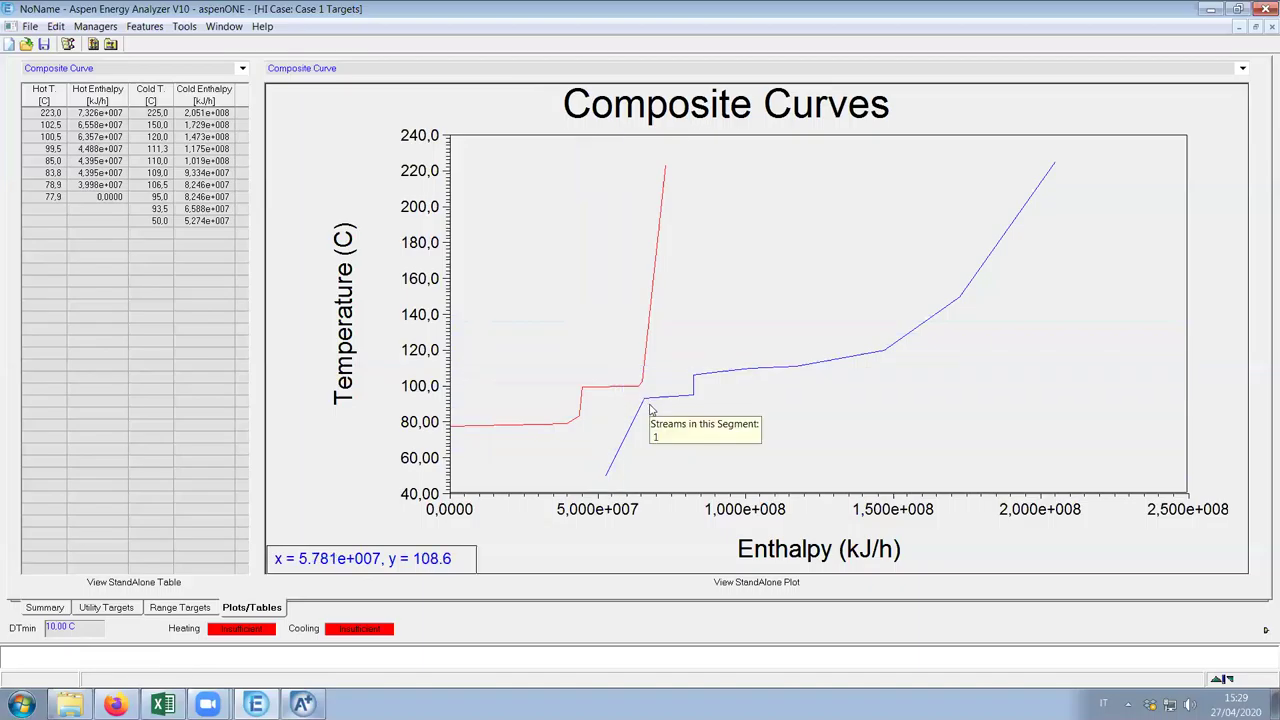
{"action": "left_click", "coordinate": [644, 388]}
{"action": "left_click", "coordinate": [644, 384]}
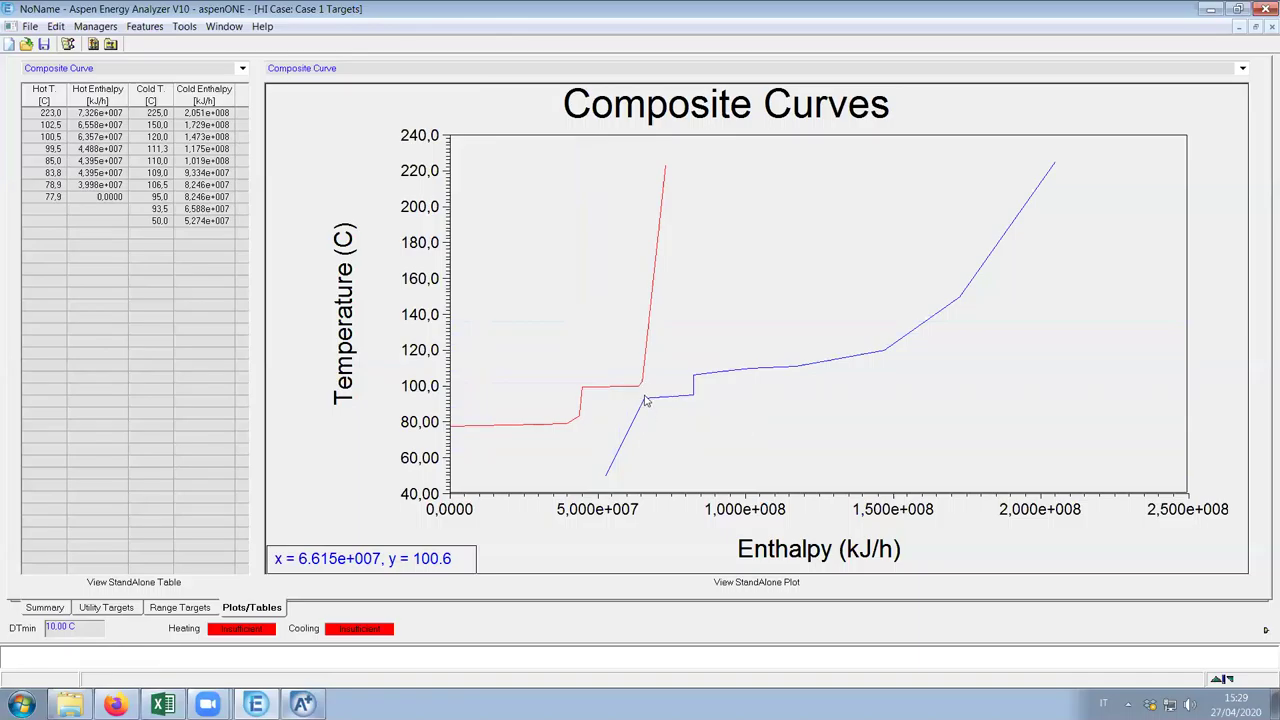
{"action": "left_click", "coordinate": [601, 319]}
{"action": "left_click_drag", "start_coordinate": [601, 319], "coordinate": [616, 340]}
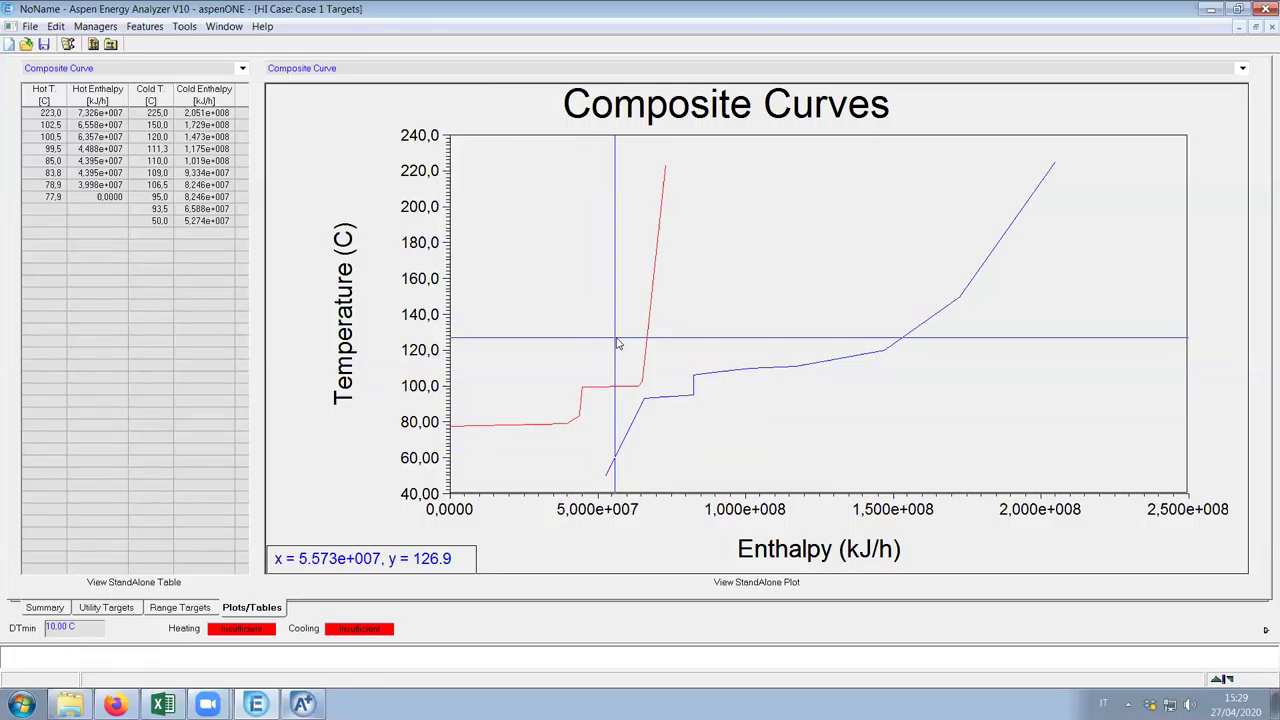
{"action": "left_click_drag", "start_coordinate": [616, 340], "coordinate": [557, 284]}
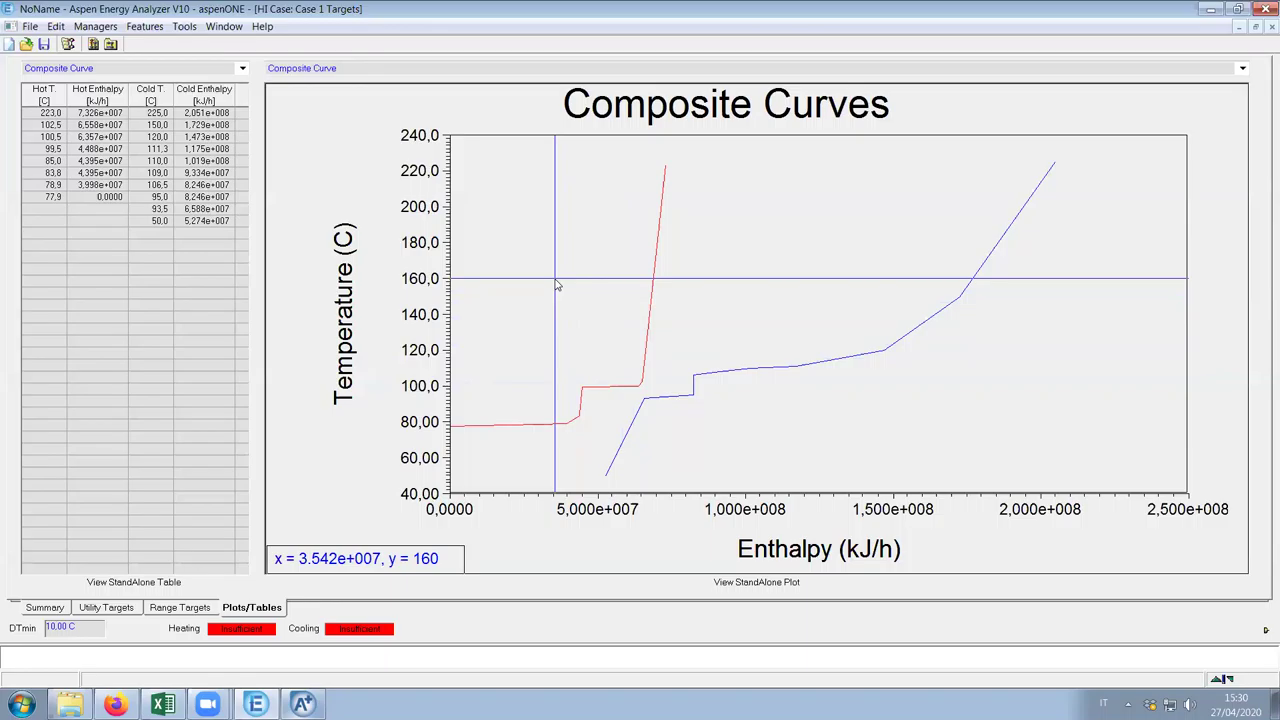
Display the Shifted Composite Curves again and identify the streams in the segments meeting at the pinch
{"action": "left_click", "coordinate": [492, 70]}
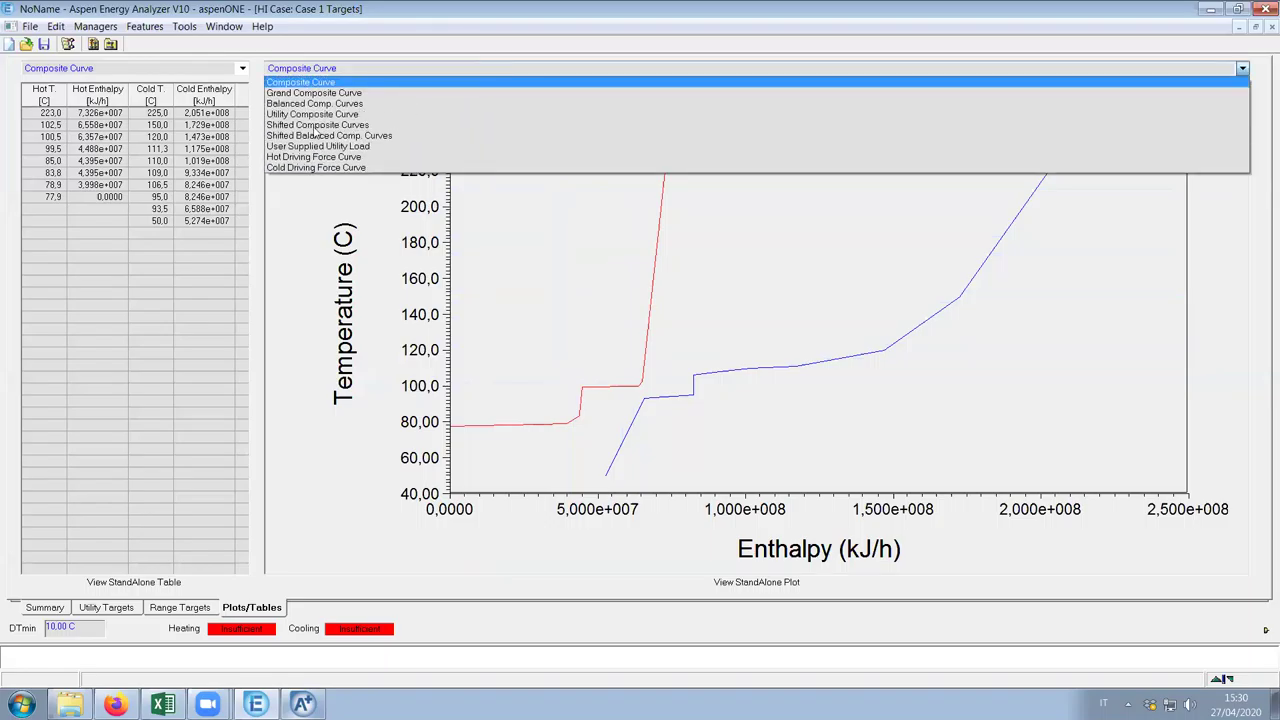
{"action": "left_click", "coordinate": [315, 125]}
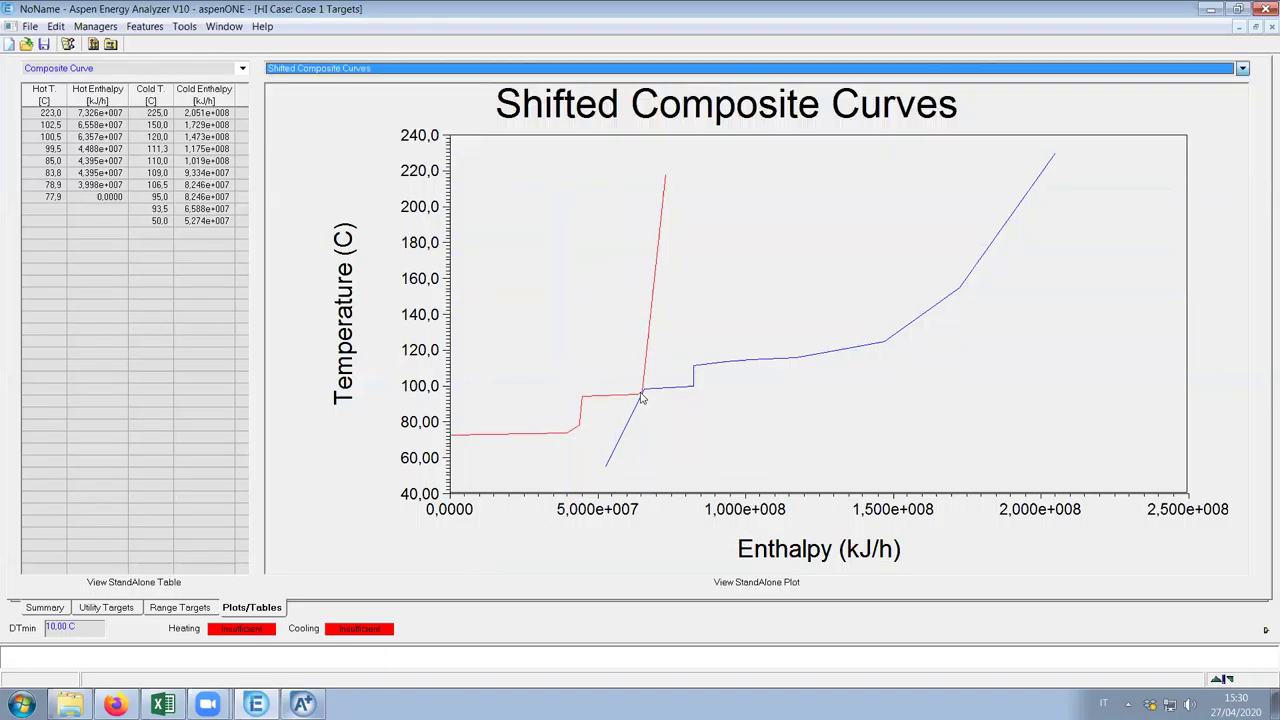
{"action": "mouse_move", "coordinate": [643, 398]}
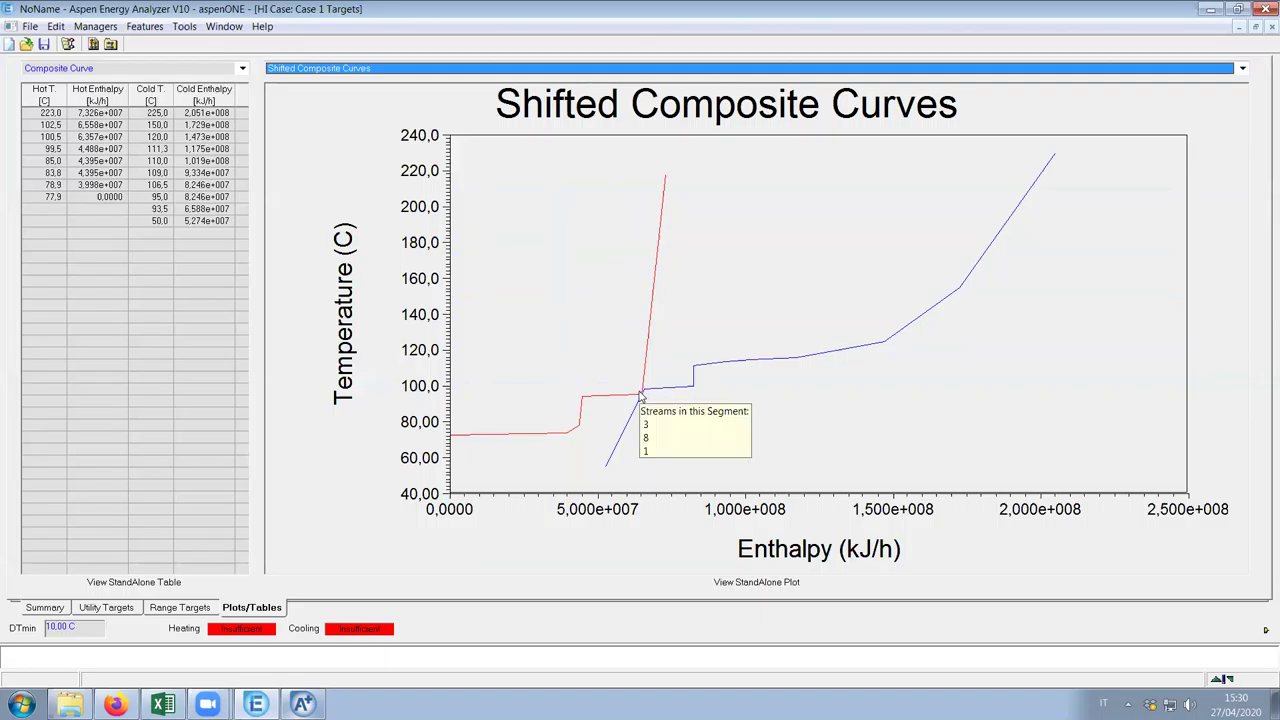
{"action": "left_click", "coordinate": [483, 400]}
{"action": "left_click_drag", "start_coordinate": [591, 392], "coordinate": [651, 337]}
{"action": "left_click", "coordinate": [637, 382]}
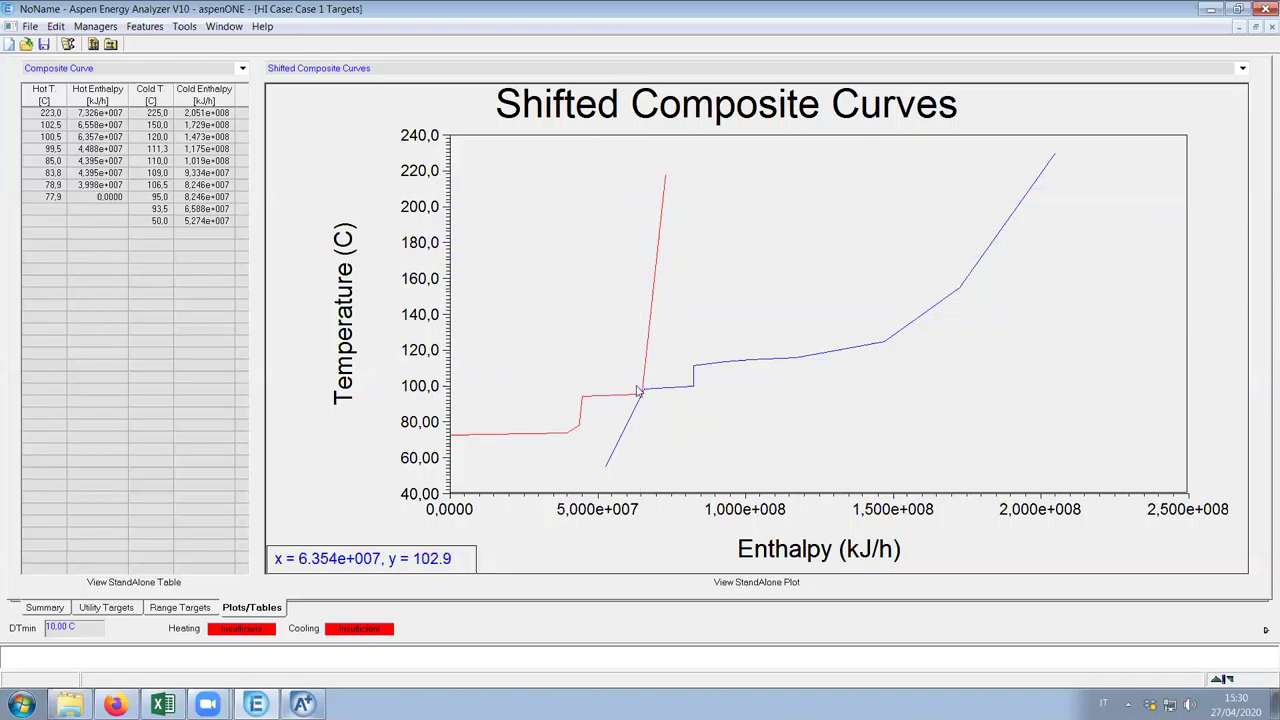
Trace the cold curve from its lower end at about 57 °C through the pinch to its hot end on the Shifted Composite Curves
{"action": "left_click_drag", "start_coordinate": [571, 429], "coordinate": [642, 414]}
{"action": "left_click_drag", "start_coordinate": [608, 468], "coordinate": [716, 303]}
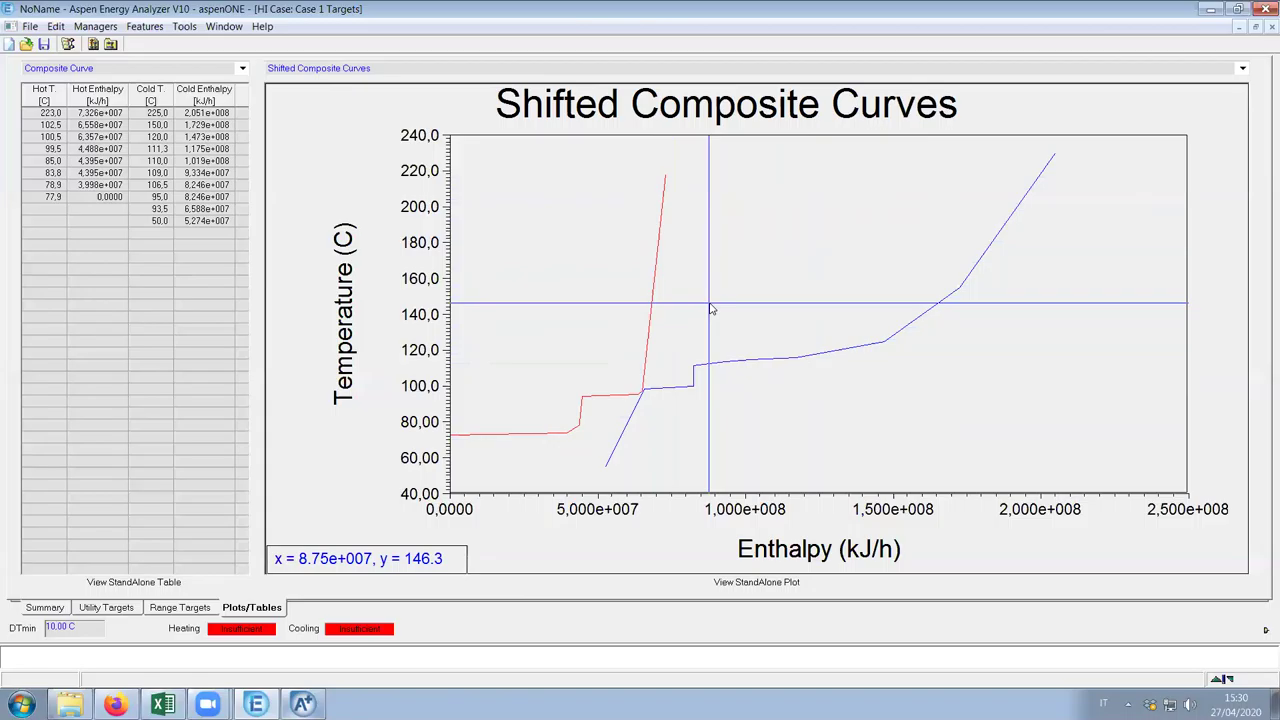
{"action": "left_click_drag", "start_coordinate": [710, 306], "coordinate": [520, 420]}
{"action": "left_click_drag", "start_coordinate": [627, 431], "coordinate": [606, 462]}
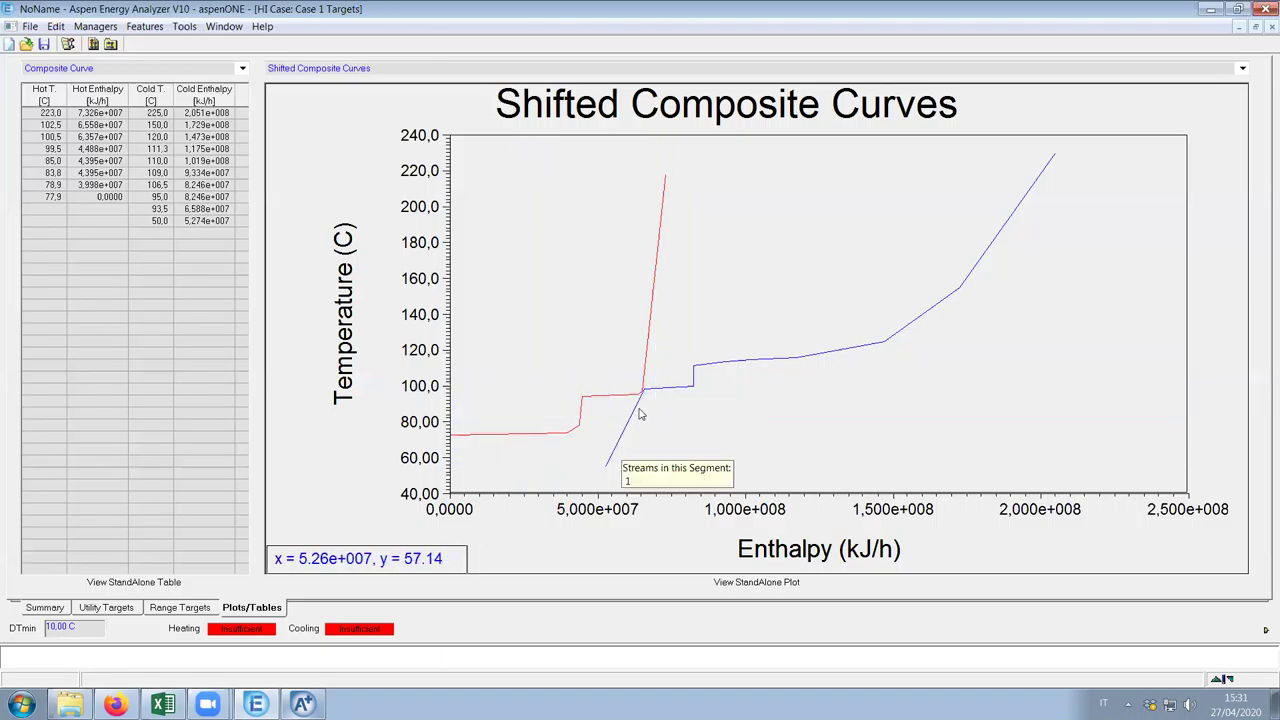
{"action": "left_click_drag", "start_coordinate": [640, 400], "coordinate": [574, 401]}
{"action": "left_click", "coordinate": [614, 424]}
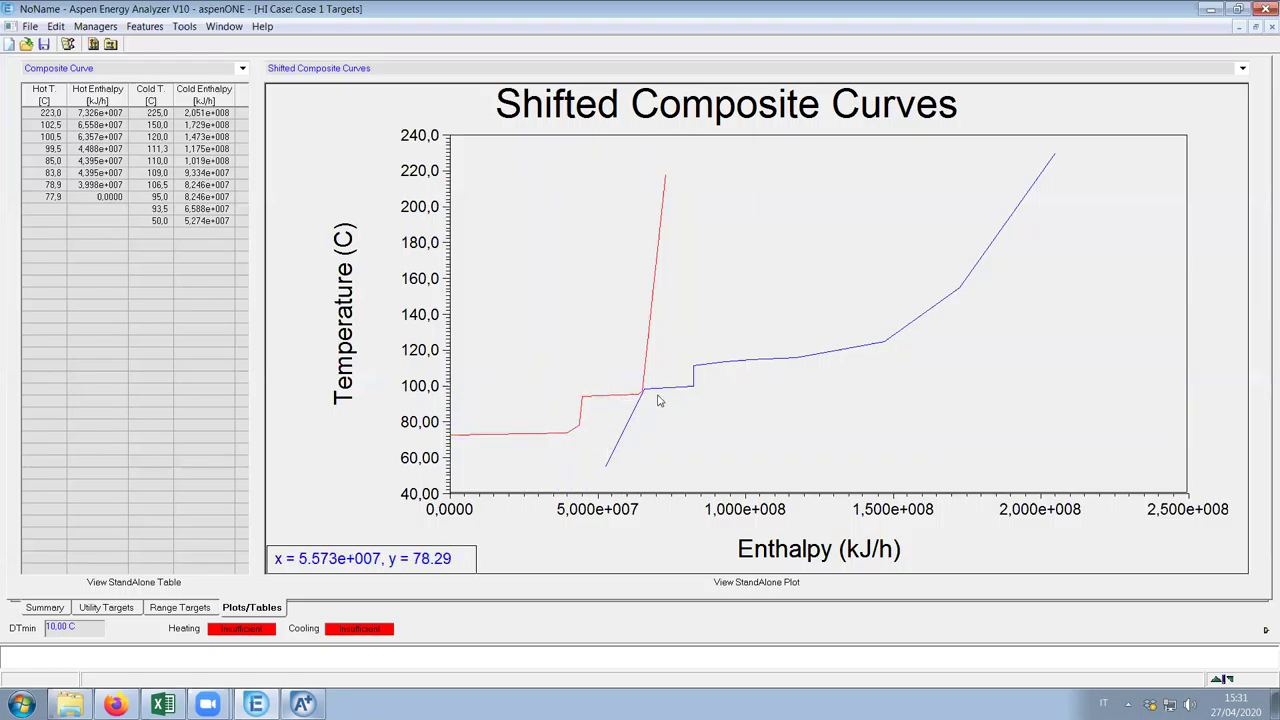
{"action": "left_click_drag", "start_coordinate": [609, 456], "coordinate": [490, 320]}
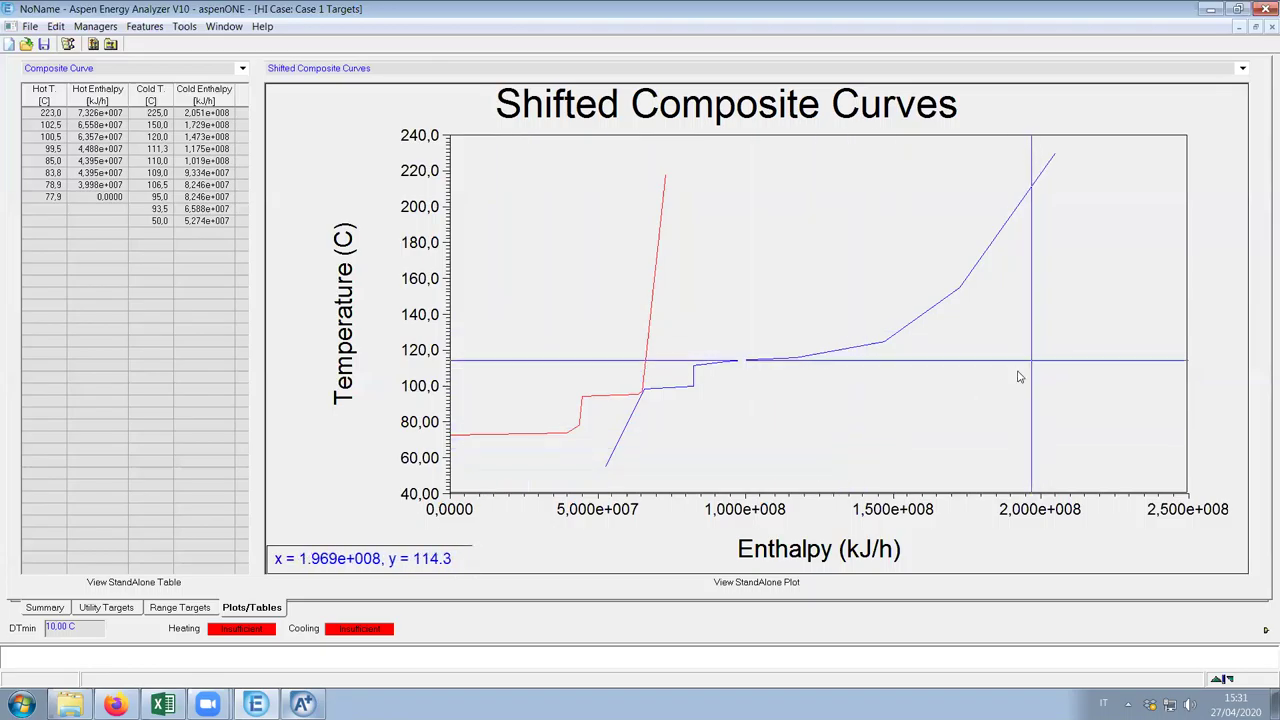
{"action": "left_click_drag", "start_coordinate": [1045, 221], "coordinate": [580, 384]}
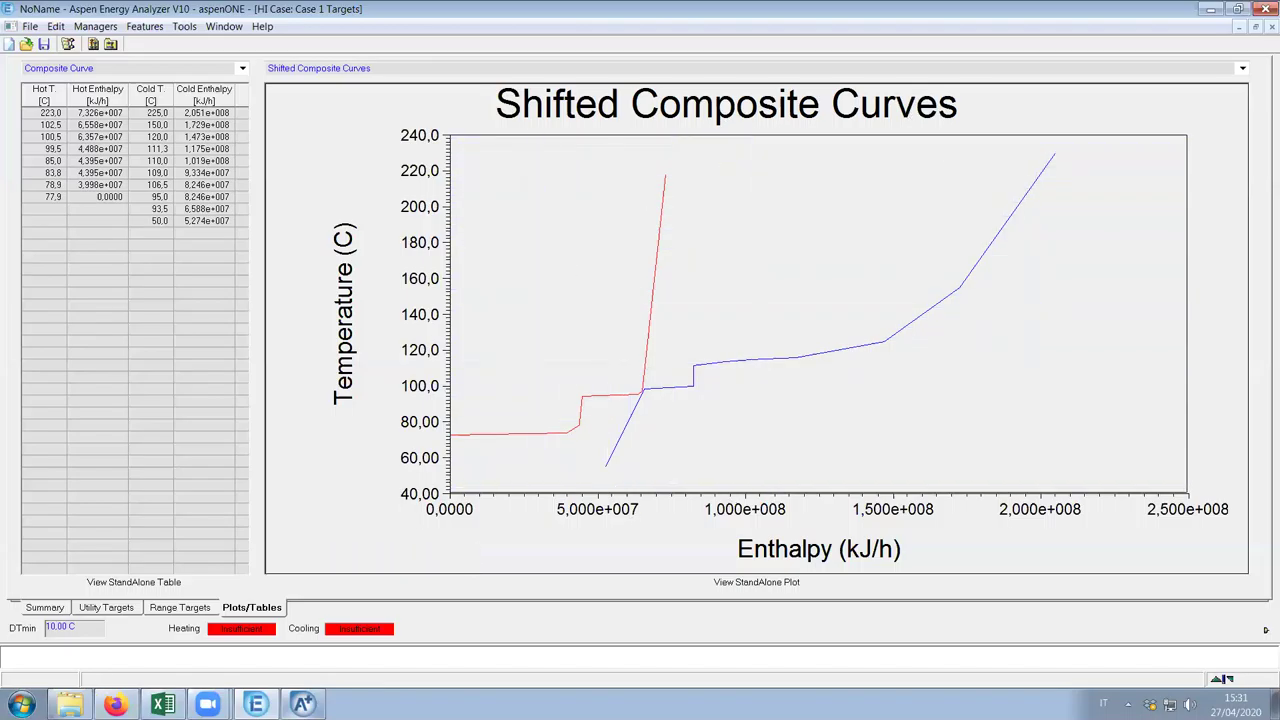
Switch between Aspen Plus and Aspen Energy Analyzer to compare the main flowsheet with the Shifted Composite Curves, ending on the curves
{"action": "left_click", "coordinate": [302, 704]}
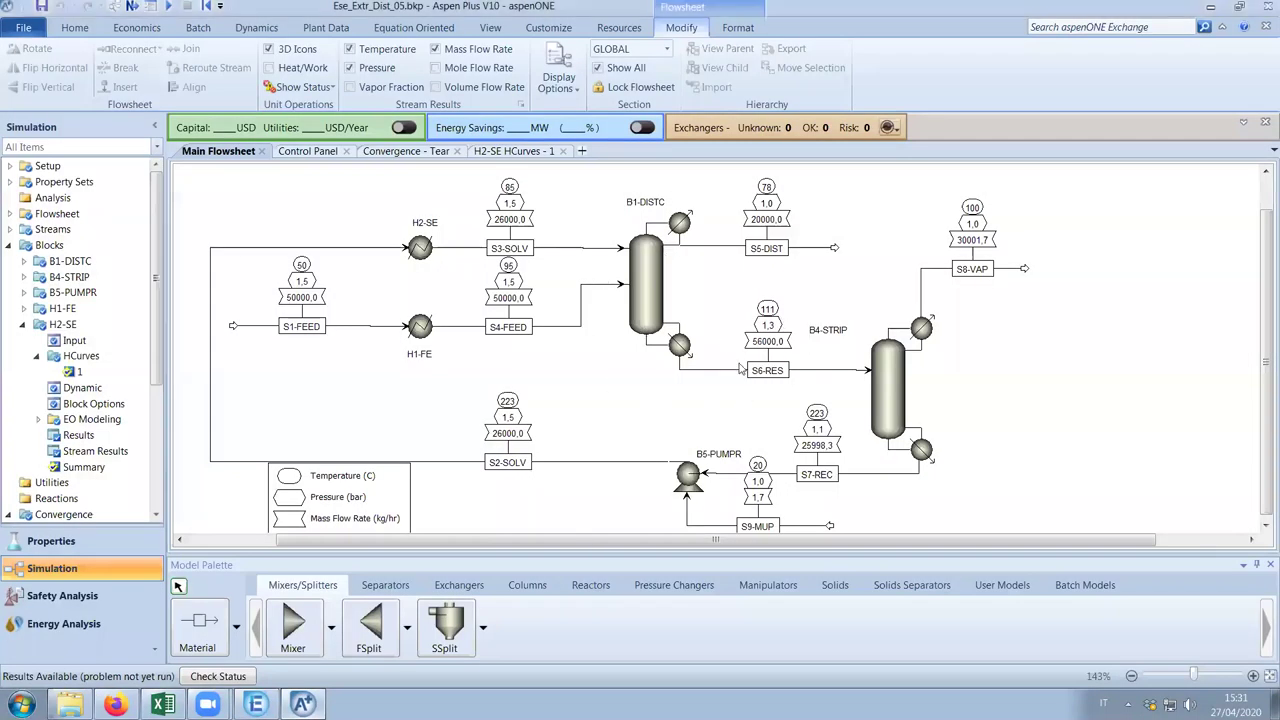
{"action": "left_click", "coordinate": [256, 704]}
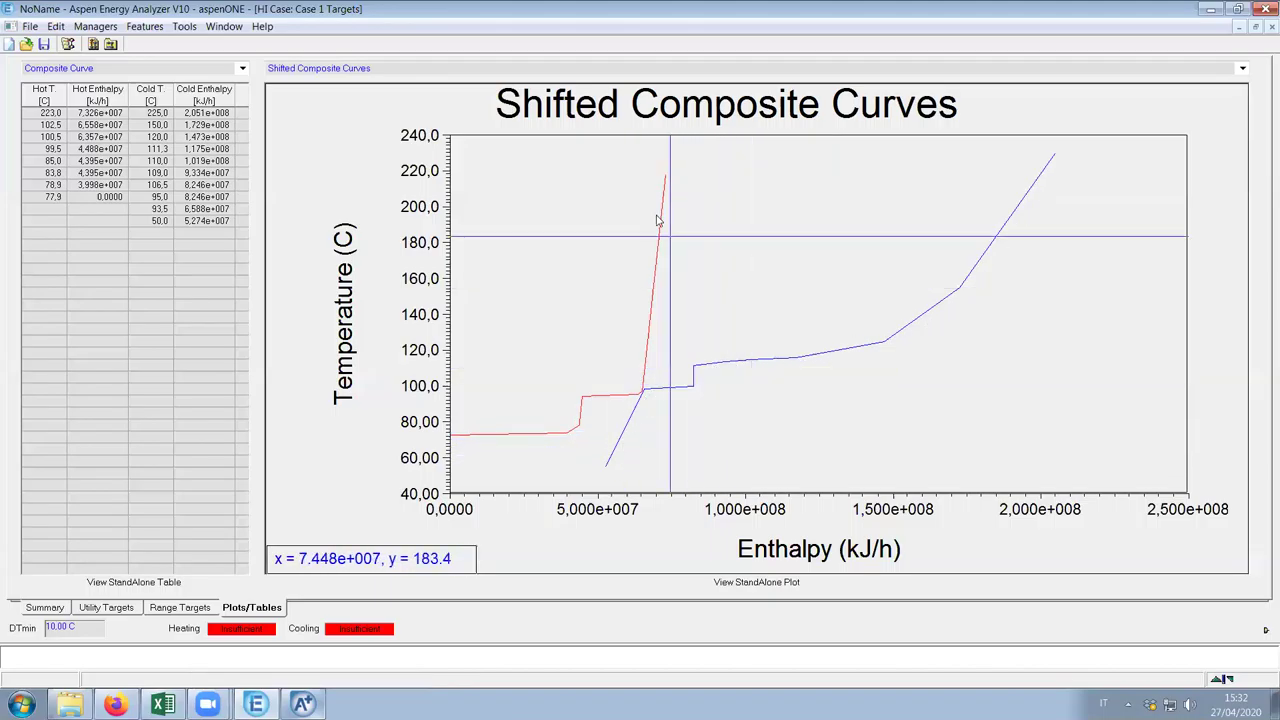
{"action": "left_click", "coordinate": [302, 704]}
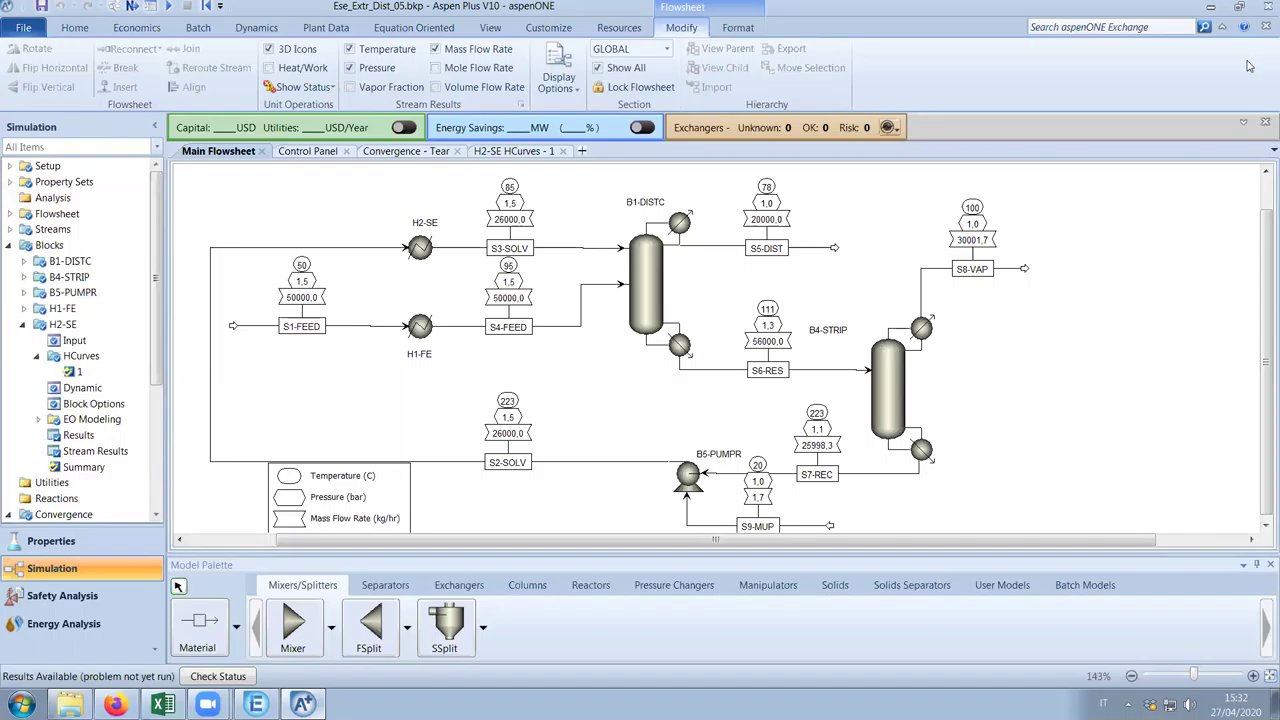
{"action": "left_click", "coordinate": [1208, 9]}
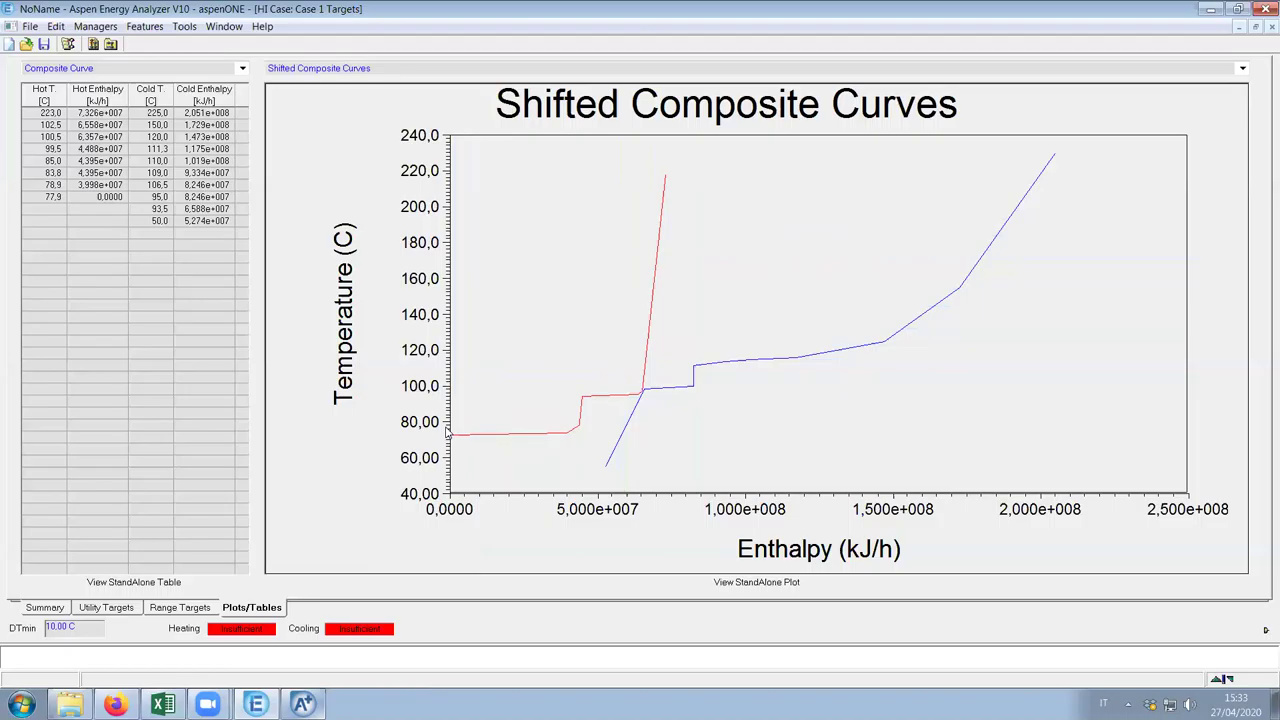
Identify the streams in the hot curve's two flat segments below the pinch on the Shifted Composite Curves, and examine the region above the pinch
{"action": "left_click", "coordinate": [676, 395]}
{"action": "left_click", "coordinate": [510, 477]}
{"action": "left_click", "coordinate": [514, 434]}
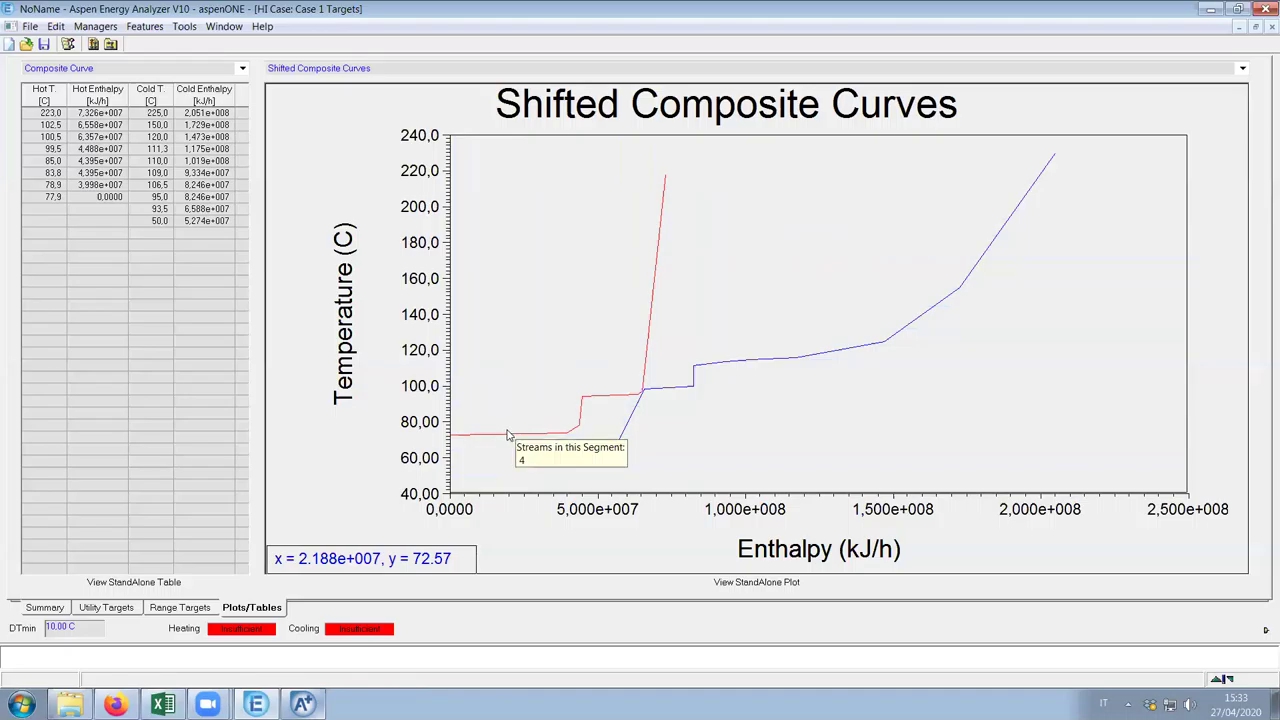
{"action": "left_click", "coordinate": [602, 403]}
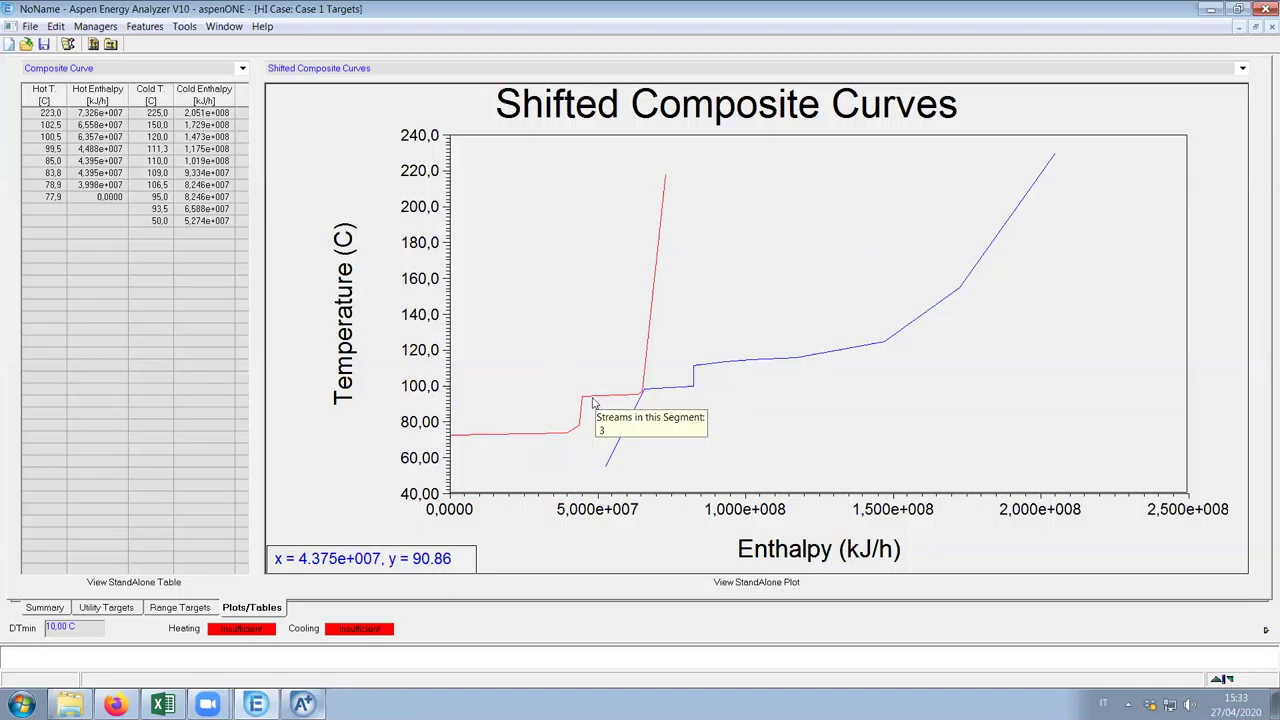
{"action": "left_click", "coordinate": [644, 406]}
{"action": "left_click", "coordinate": [478, 391]}
{"action": "left_click", "coordinate": [477, 391]}
{"action": "left_click_drag", "start_coordinate": [478, 391], "coordinate": [1085, 228]}
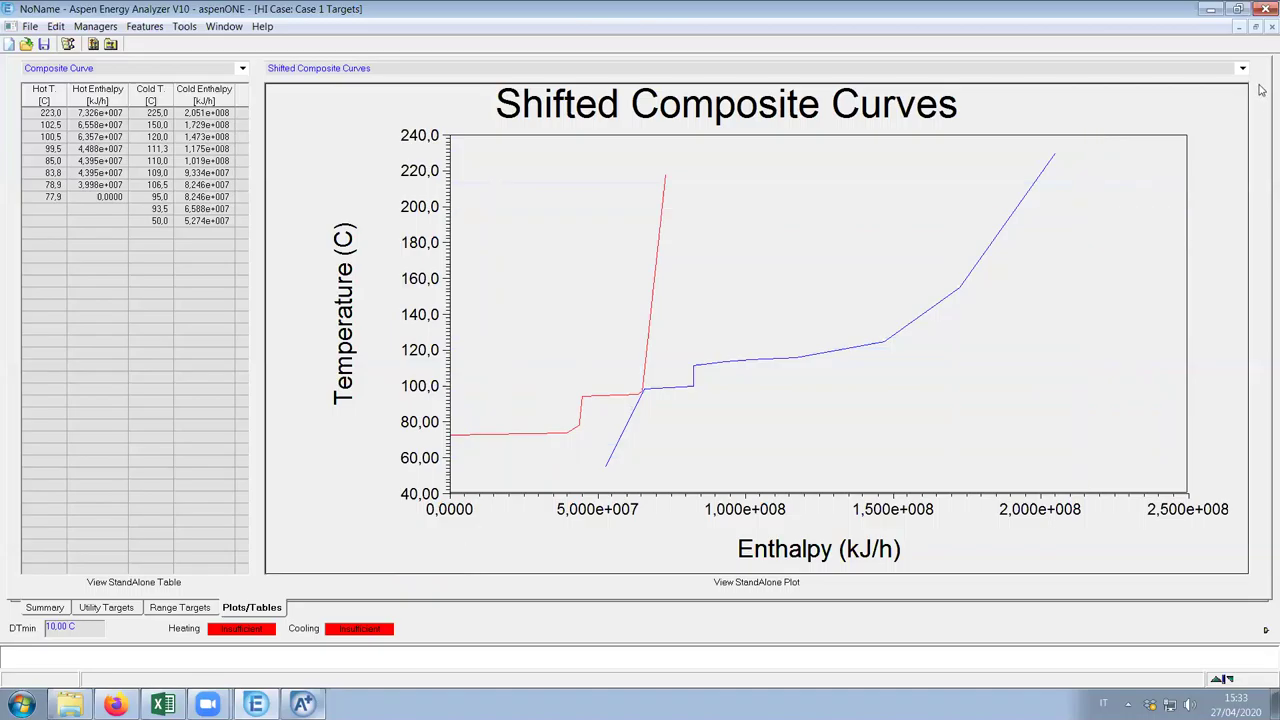
{"action": "left_click_drag", "start_coordinate": [1060, 433], "coordinate": [1096, 456]}
{"action": "left_click_drag", "start_coordinate": [597, 374], "coordinate": [918, 475]}
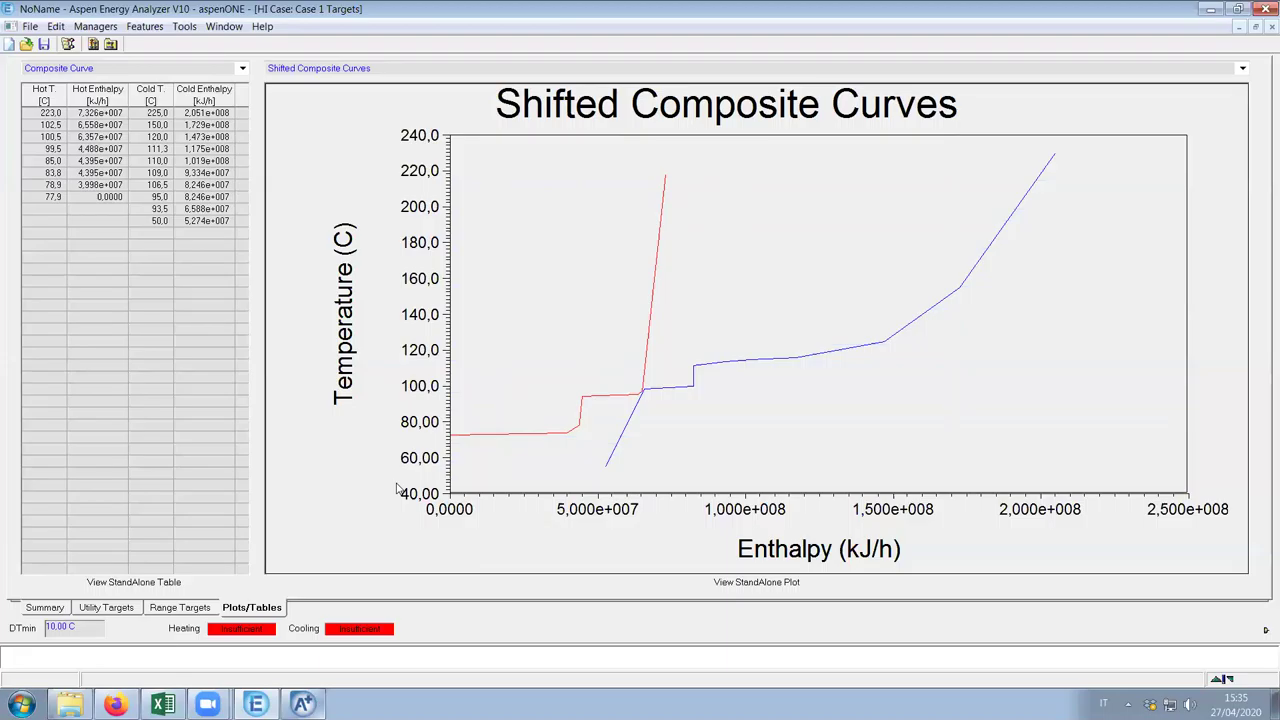
Restore the Case 1 Targets window, move it clear of the stream table, and open the HEN Grid Diagram for Case 1
{"action": "left_click", "coordinate": [1256, 26]}
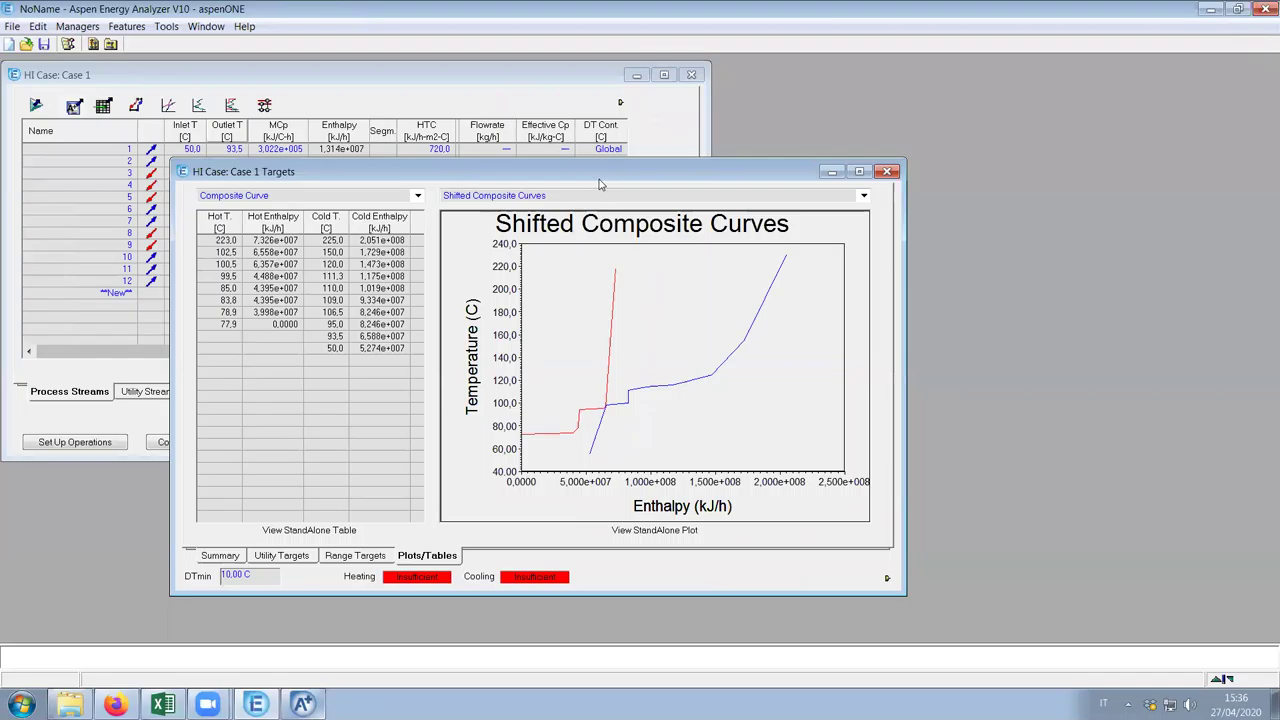
{"action": "left_click_drag", "start_coordinate": [600, 183], "coordinate": [827, 181]}
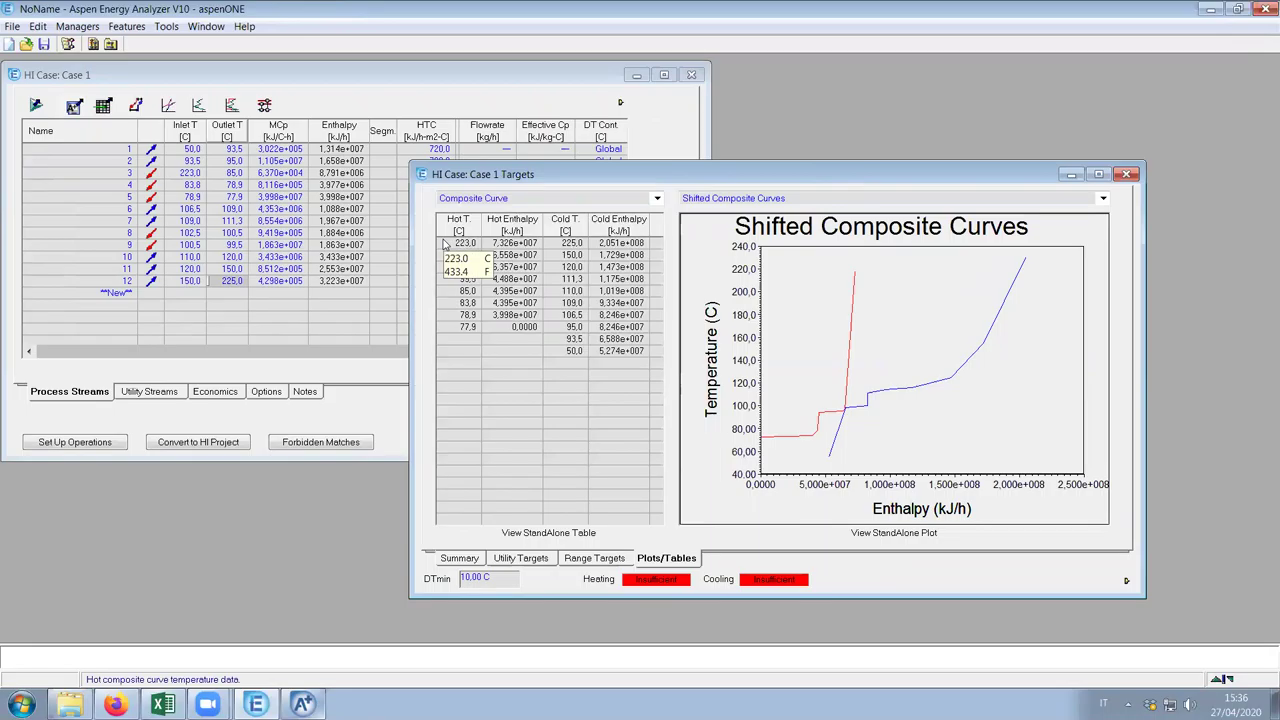
{"action": "left_click", "coordinate": [405, 77]}
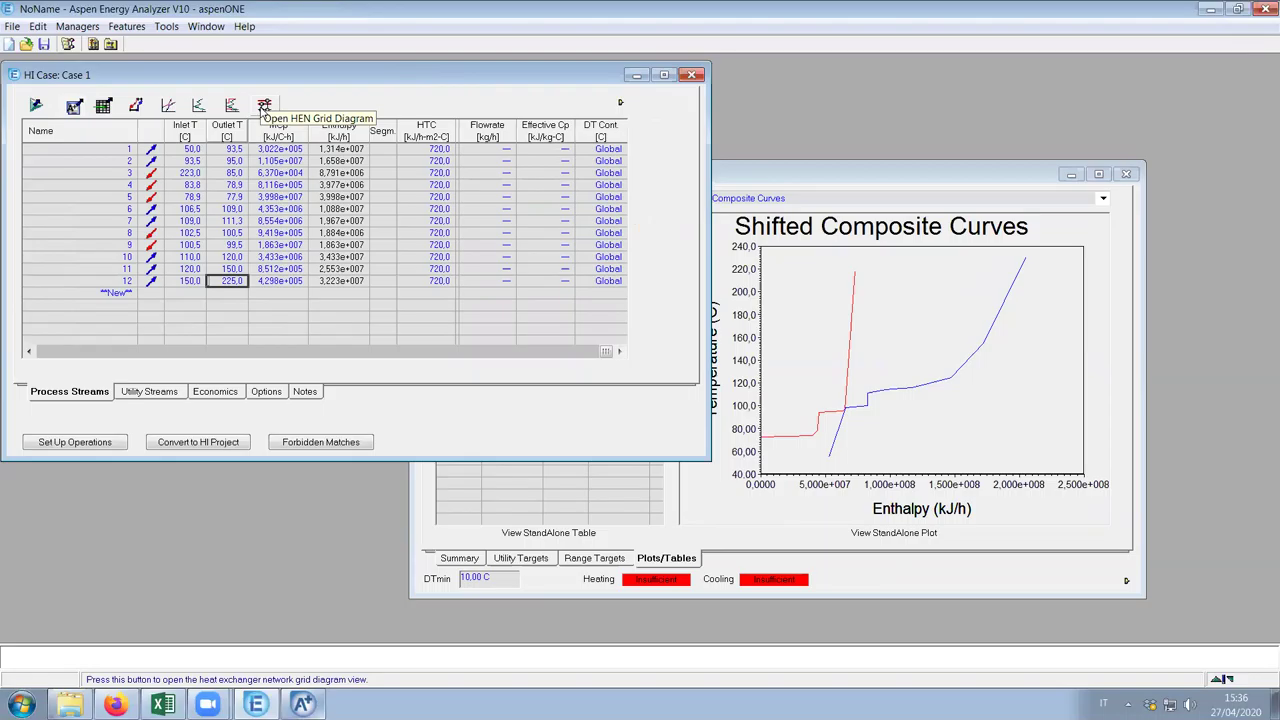
{"action": "left_click", "coordinate": [263, 107]}
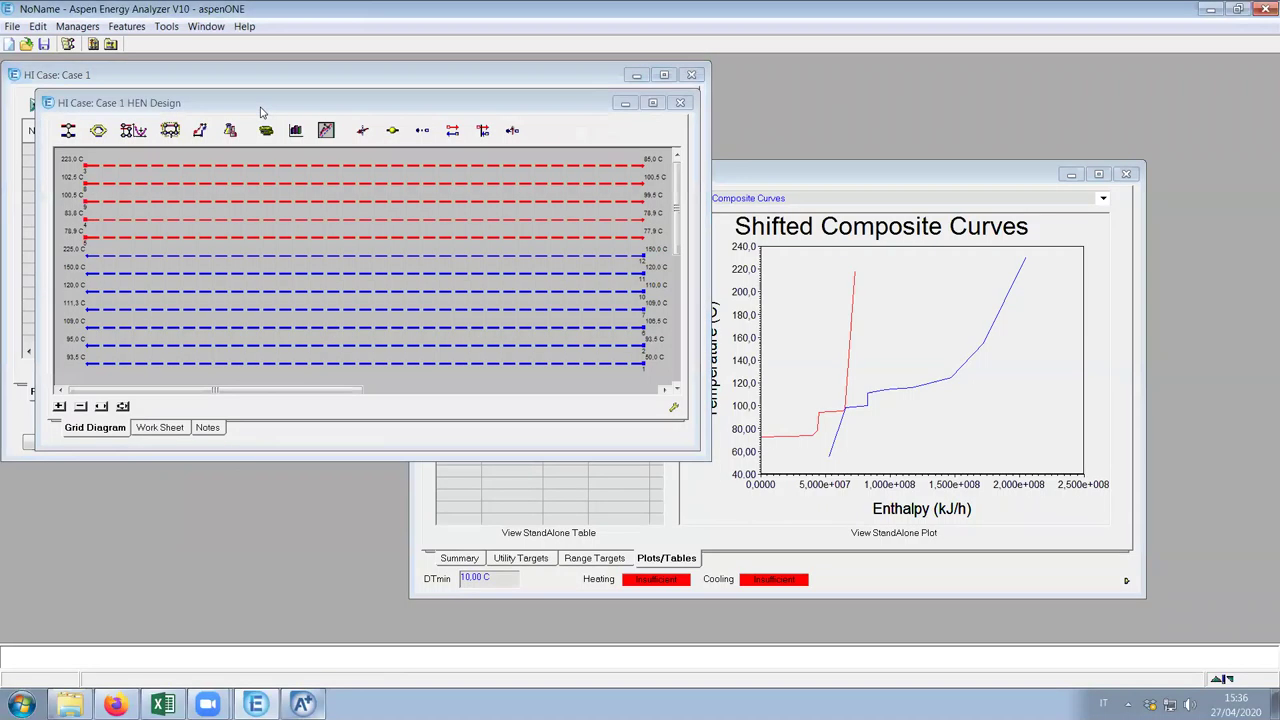
Maximize the Case 1 HEN Design window and display the pinch line across the streams in the Grid Diagram
{"action": "left_click", "coordinate": [652, 103]}
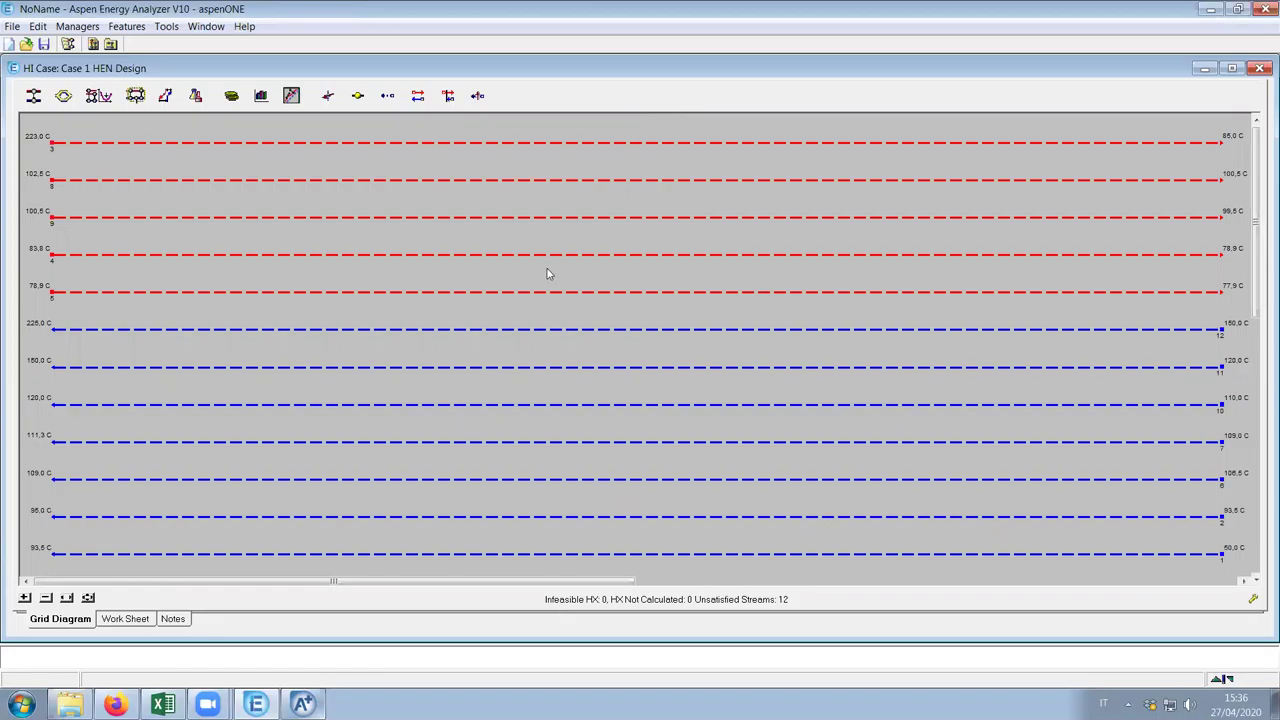
{"action": "left_click", "coordinate": [446, 98]}
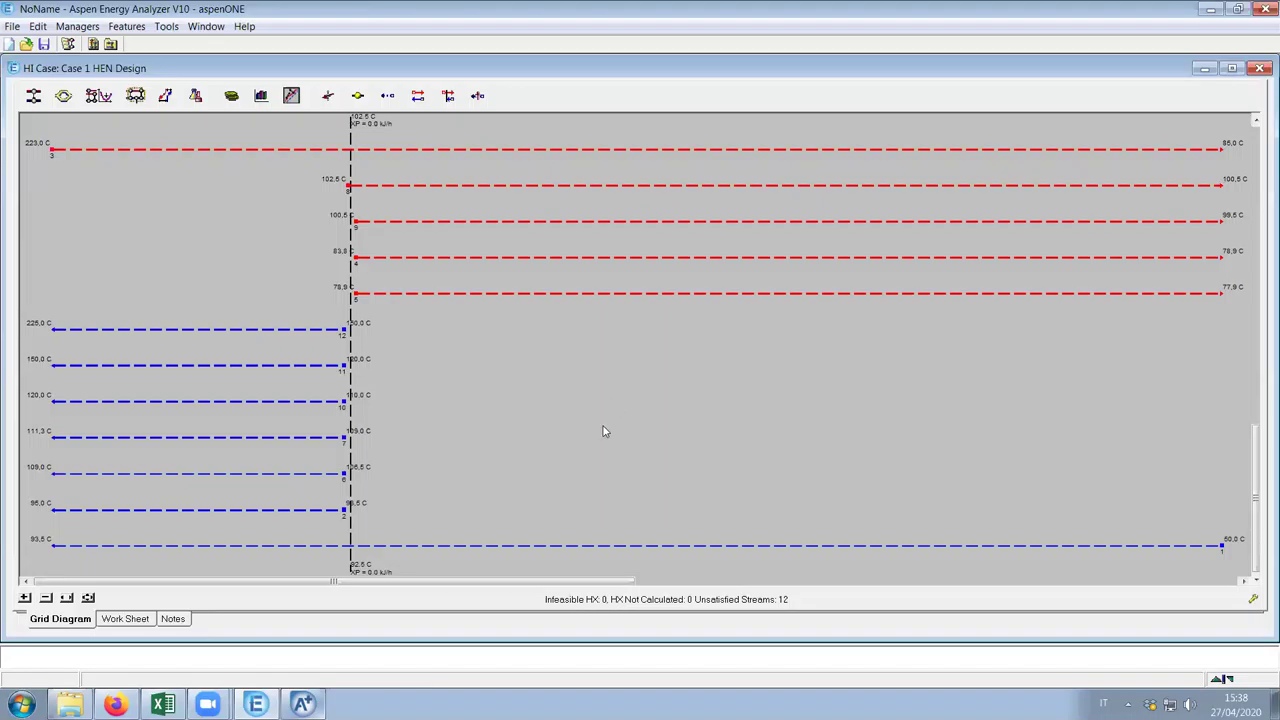
Examine which hot and cold streams lie above, below or across the pinch in the Grid Diagram, including hot stream 3 and cold stream 1
{"action": "mouse_move", "coordinate": [55, 154]}
{"action": "mouse_move", "coordinate": [349, 506]}
{"action": "mouse_move", "coordinate": [351, 541]}
{"action": "mouse_move", "coordinate": [187, 151]}
{"action": "mouse_move", "coordinate": [220, 341]}
{"action": "mouse_move", "coordinate": [36, 148]}
{"action": "mouse_move", "coordinate": [358, 121]}
{"action": "mouse_move", "coordinate": [349, 330]}
{"action": "mouse_move", "coordinate": [60, 334]}
Shrink the HEN Design window and move the Case 1 Targets window up beside it to check the Shifted Composite Curves
{"action": "left_click", "coordinate": [1232, 68]}
{"action": "left_click_drag", "start_coordinate": [1040, 165], "coordinate": [1034, 80]}
{"action": "mouse_move", "coordinate": [962, 330]}
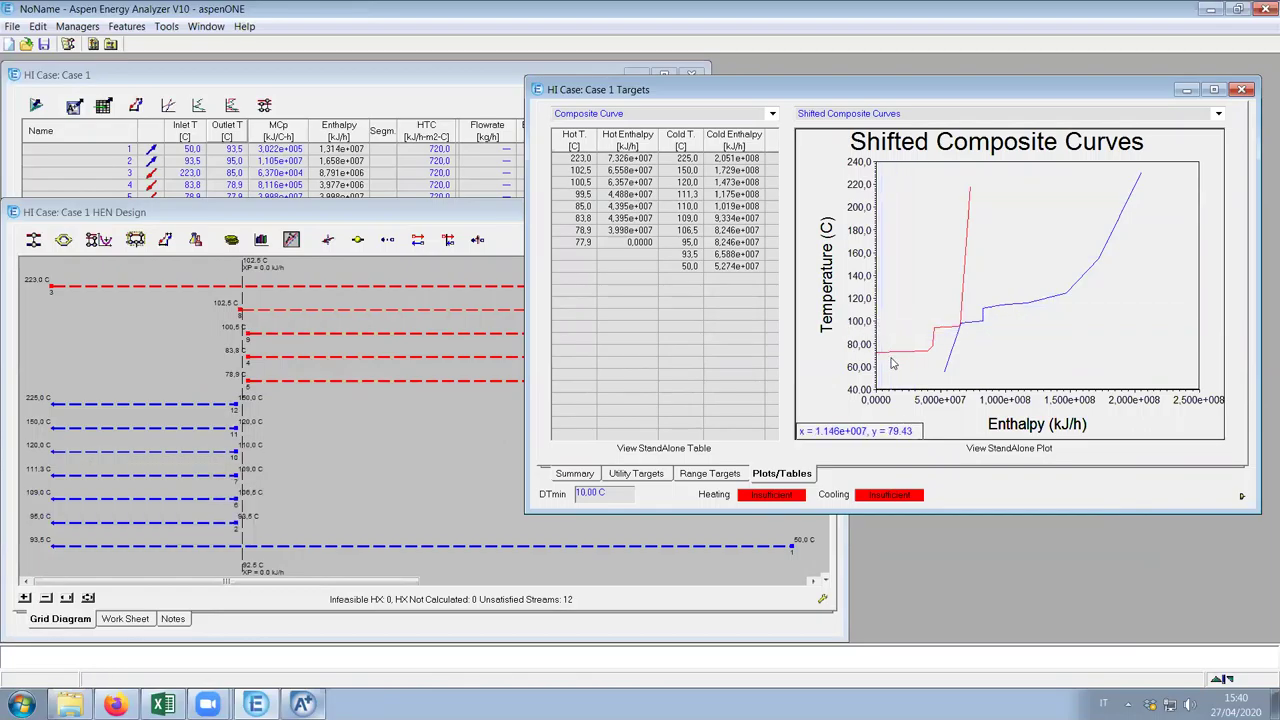
Return to the Grid Diagram and inspect streams 3, 1 and 12 as possible matches around the pinch
{"action": "left_click", "coordinate": [463, 342]}
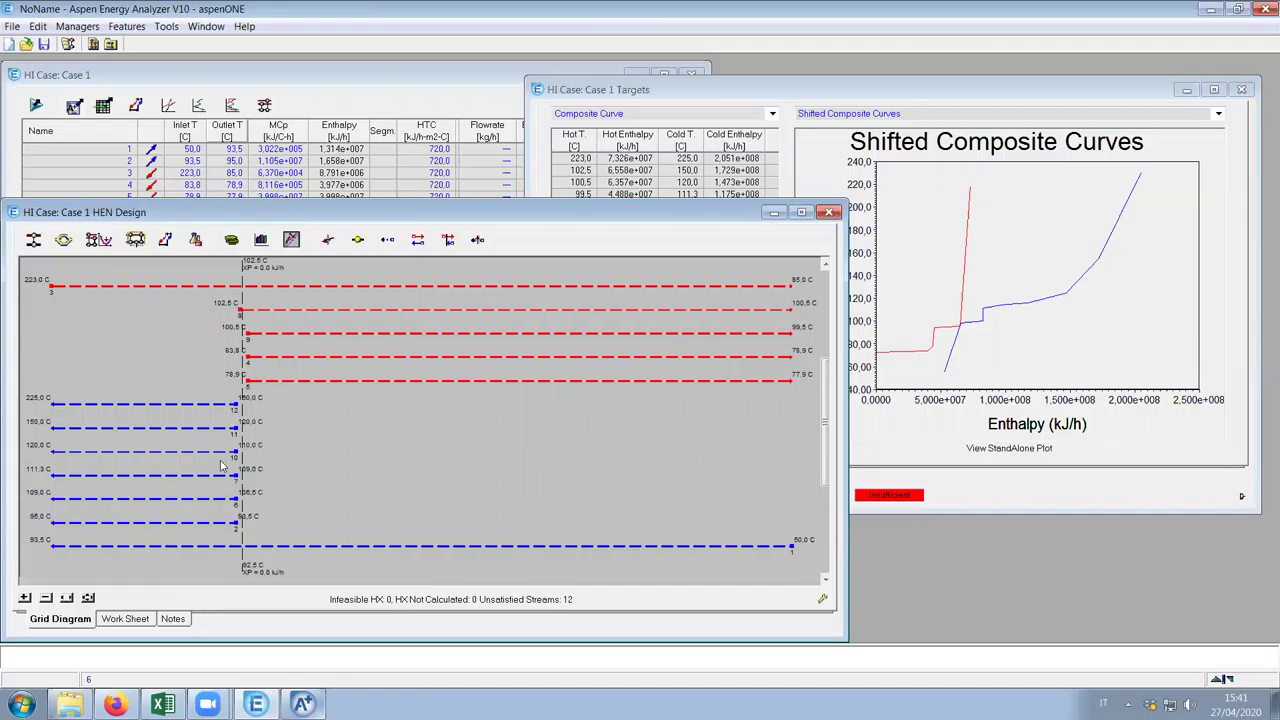
{"action": "mouse_move", "coordinate": [212, 458]}
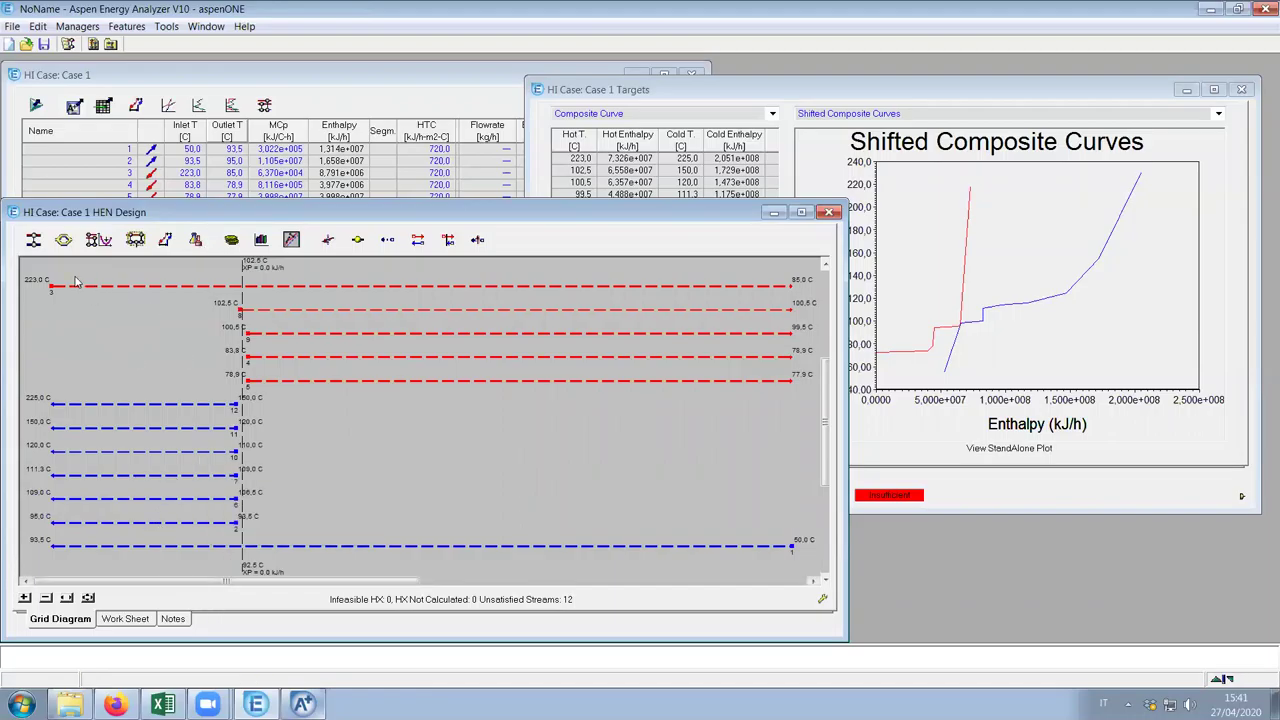
{"action": "mouse_move", "coordinate": [97, 289]}
{"action": "mouse_move", "coordinate": [580, 550]}
{"action": "mouse_move", "coordinate": [129, 410]}
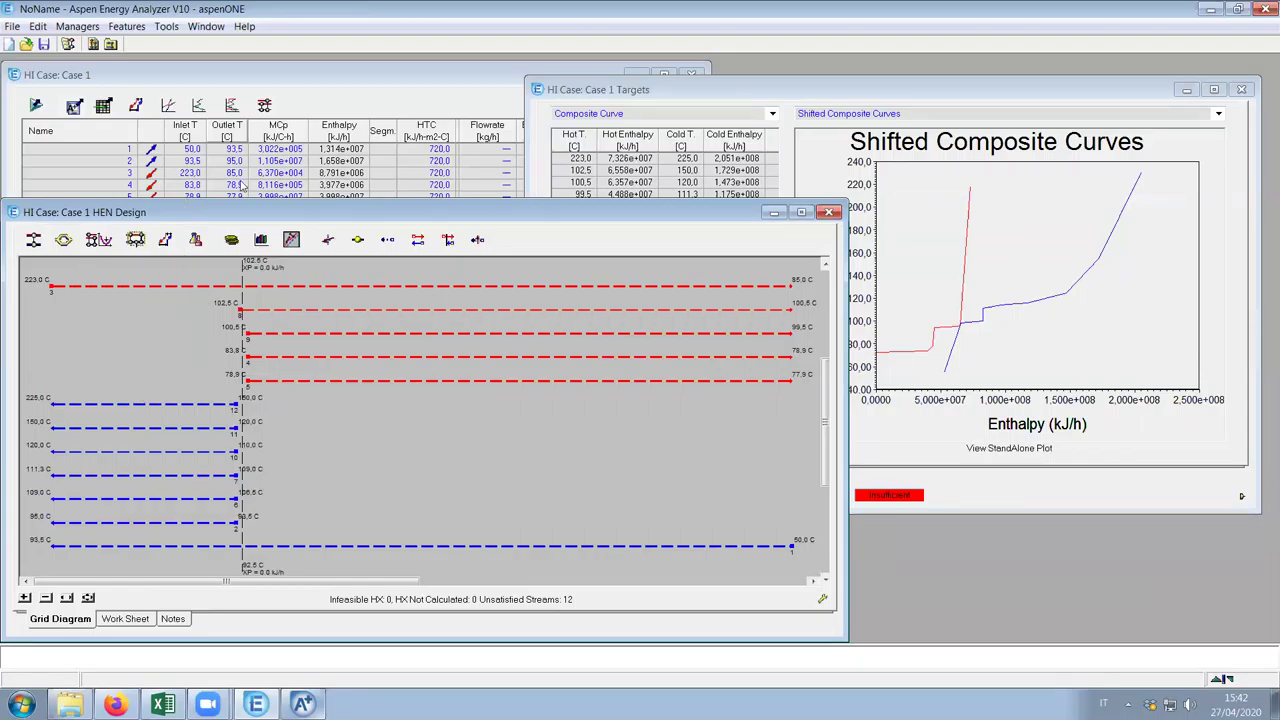
Shorten the Case 1 process streams window and move it so the stream table shows beside the Grid Diagram's hot ends
{"action": "left_click", "coordinate": [276, 75]}
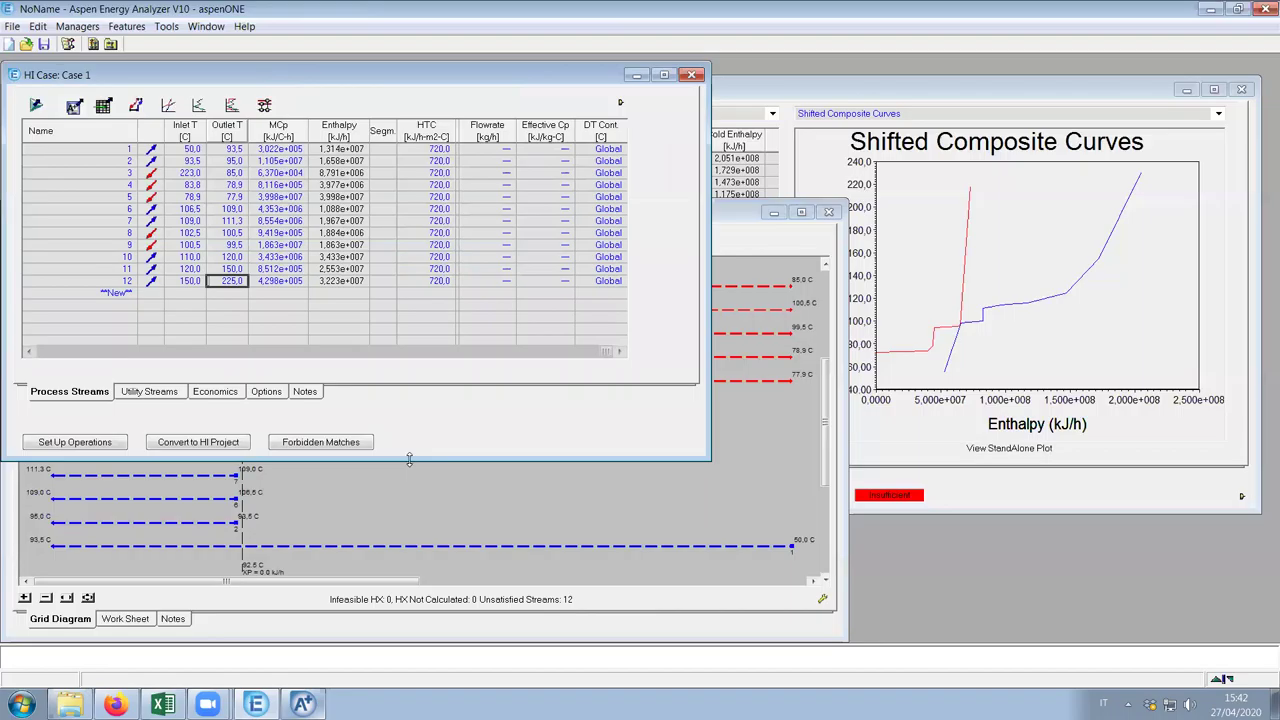
{"action": "left_click_drag", "start_coordinate": [409, 460], "coordinate": [409, 412]}
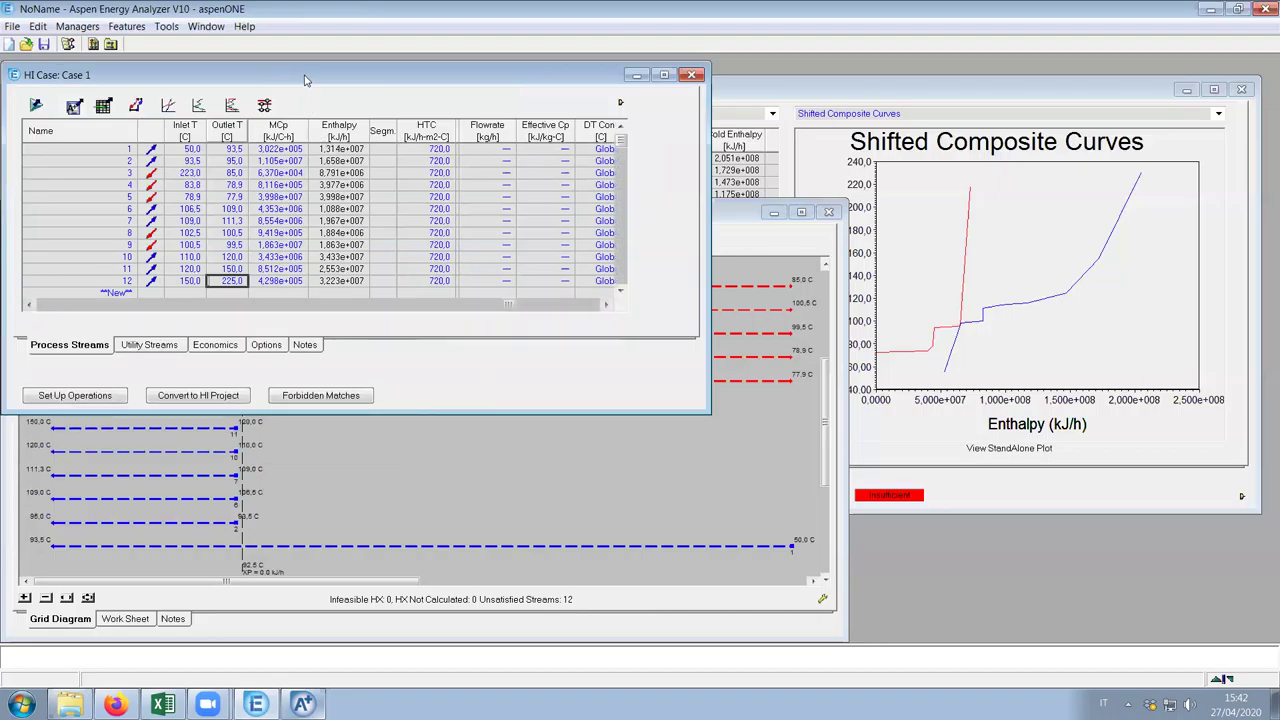
{"action": "left_click_drag", "start_coordinate": [306, 80], "coordinate": [631, 78]}
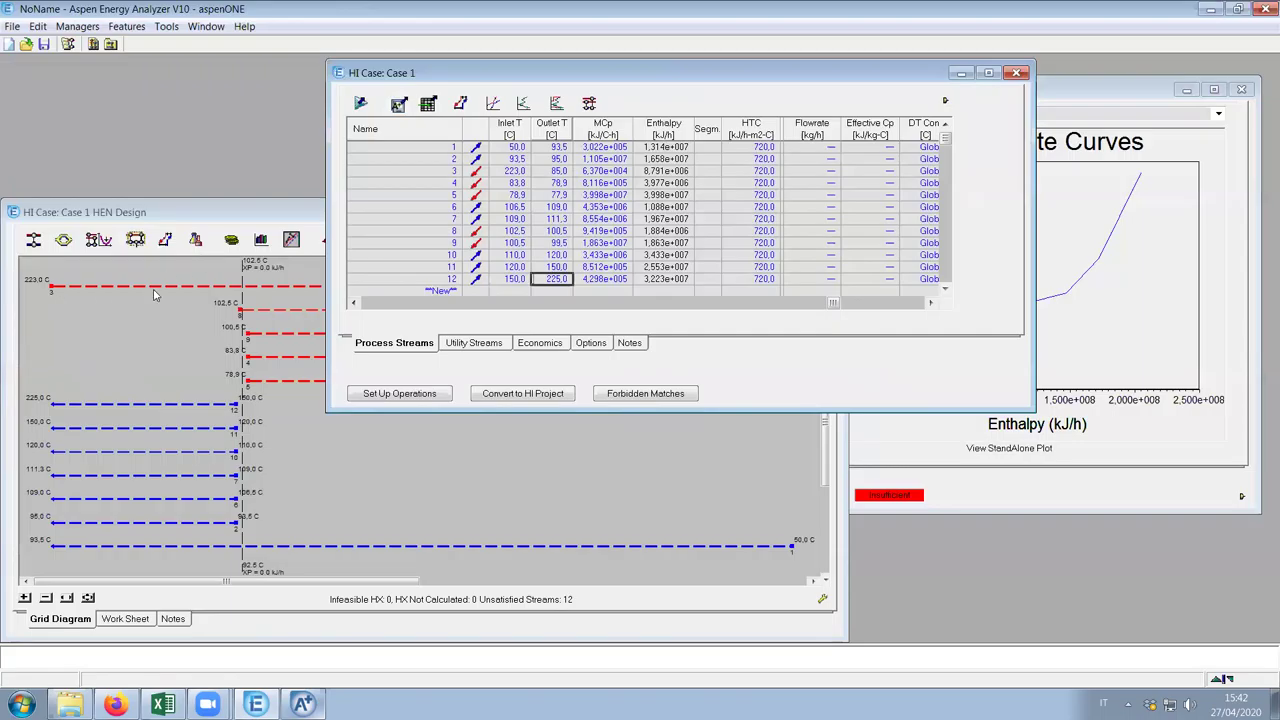
Compare hot stream 3 with cold stream 2, checking the MCp values in the process streams table against the Grid Diagram
{"action": "left_click", "coordinate": [191, 211]}
{"action": "mouse_move", "coordinate": [148, 291]}
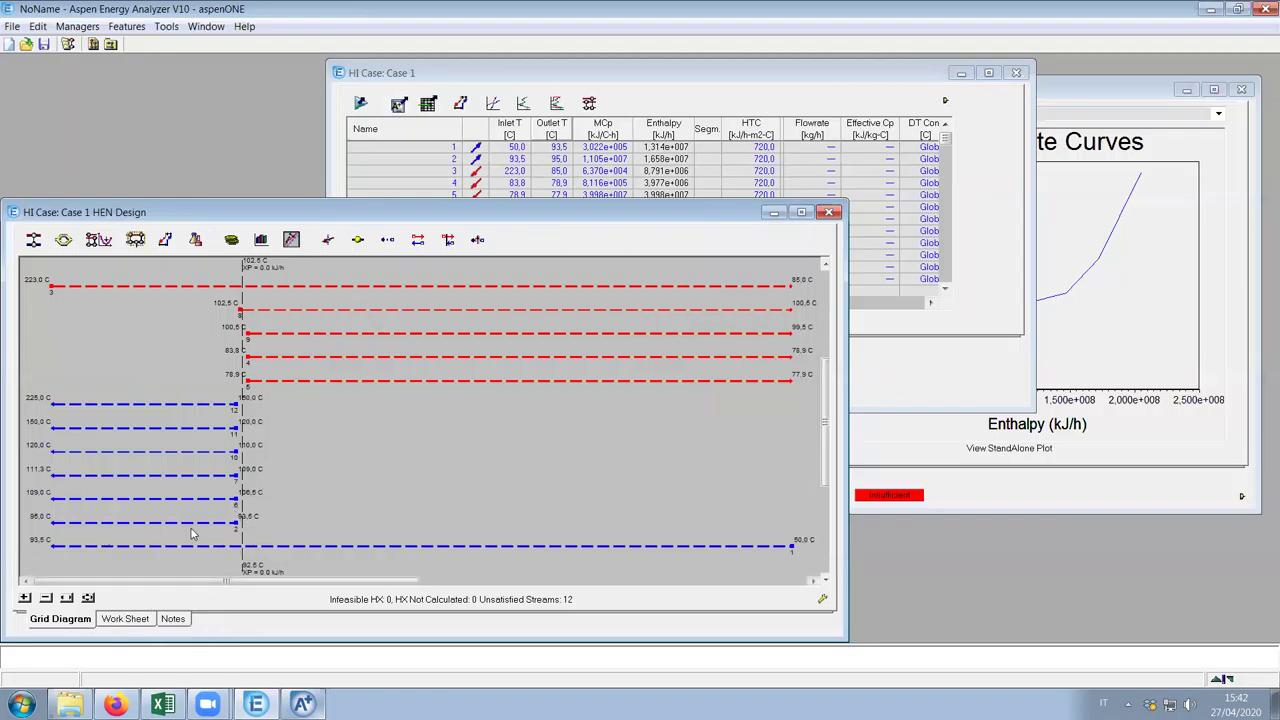
{"action": "left_click", "coordinate": [454, 78]}
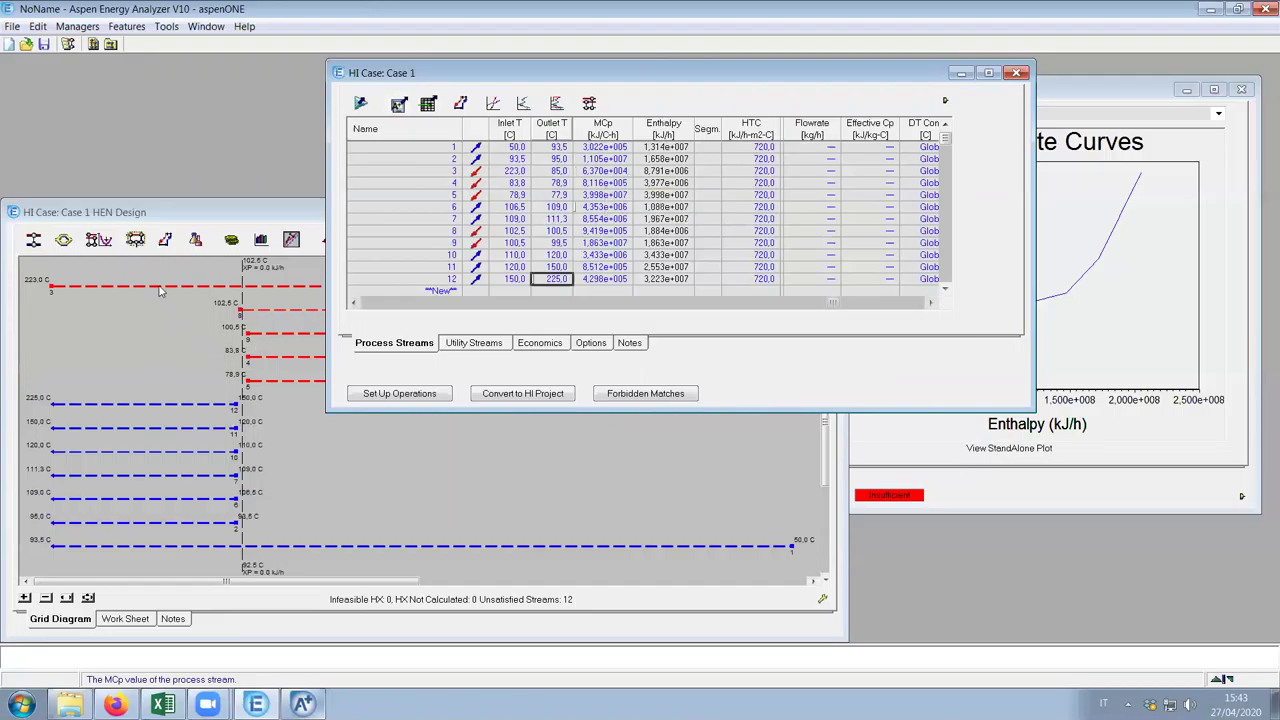
{"action": "left_click", "coordinate": [160, 212]}
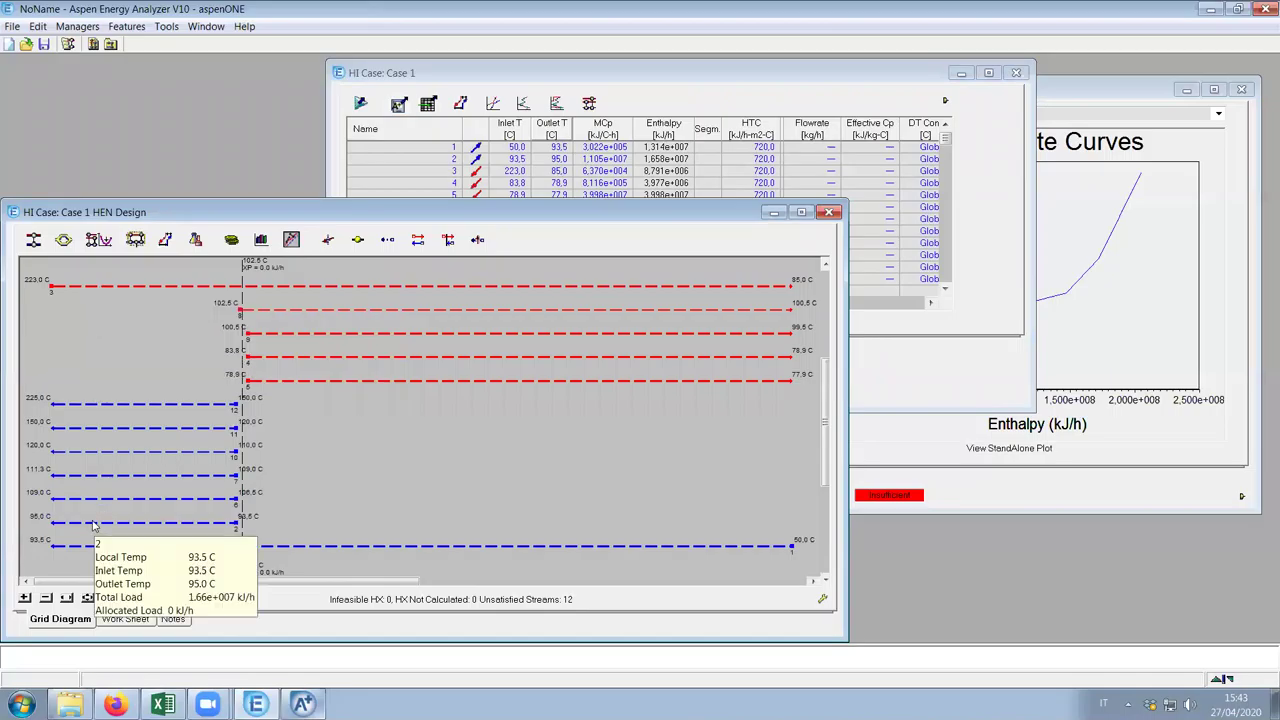
{"action": "mouse_move", "coordinate": [84, 530]}
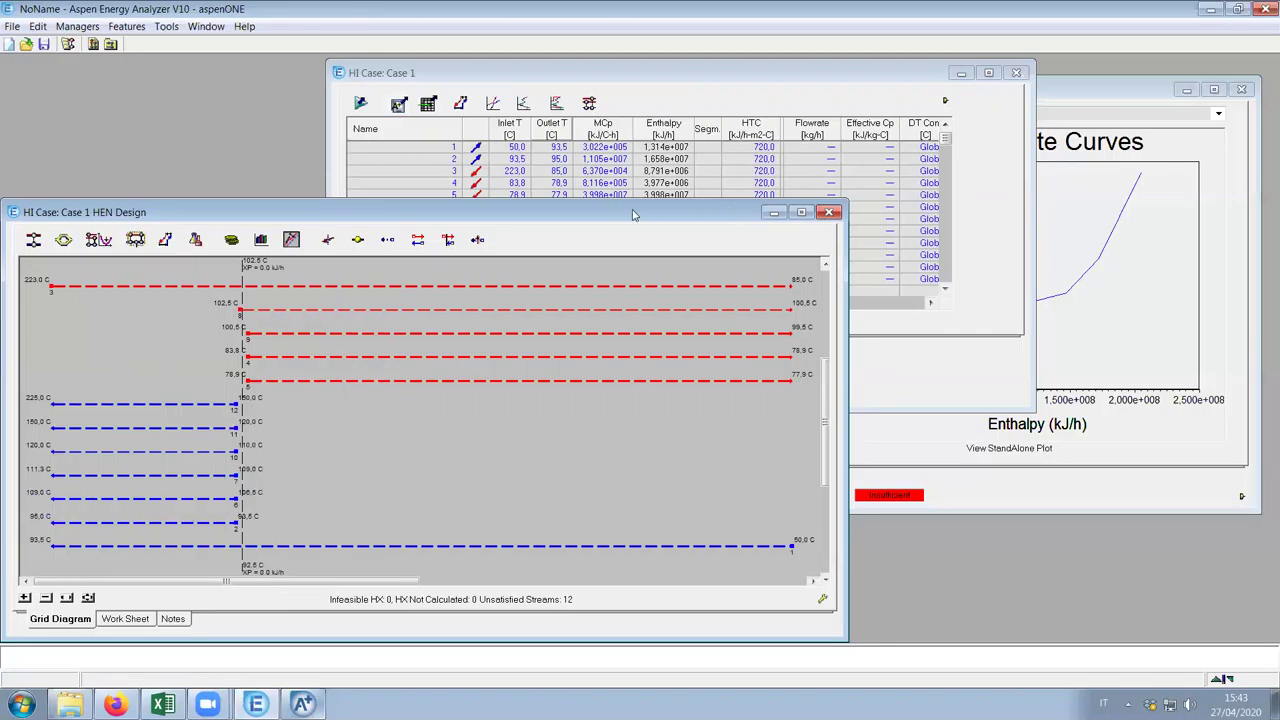
Minimize the HEN Design window and examine the pinch region of the Shifted Composite Curves at full size
{"action": "double_click", "coordinate": [632, 214]}
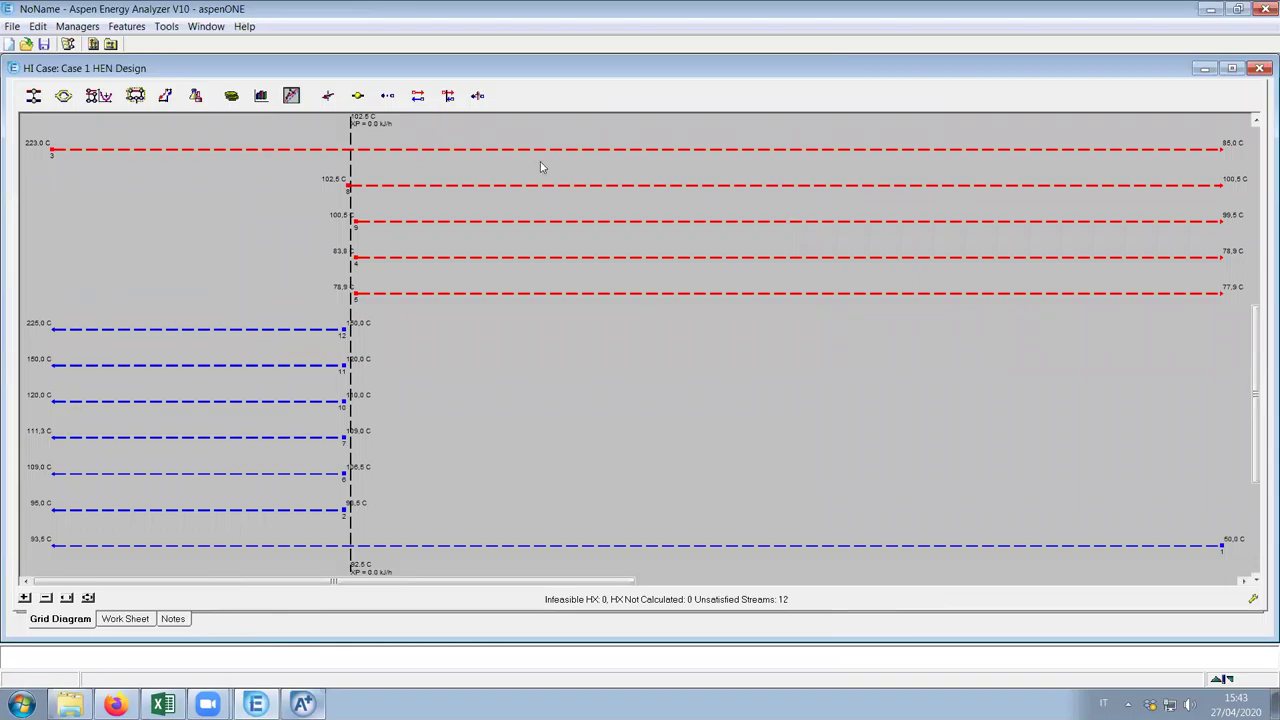
{"action": "left_click", "coordinate": [1205, 68]}
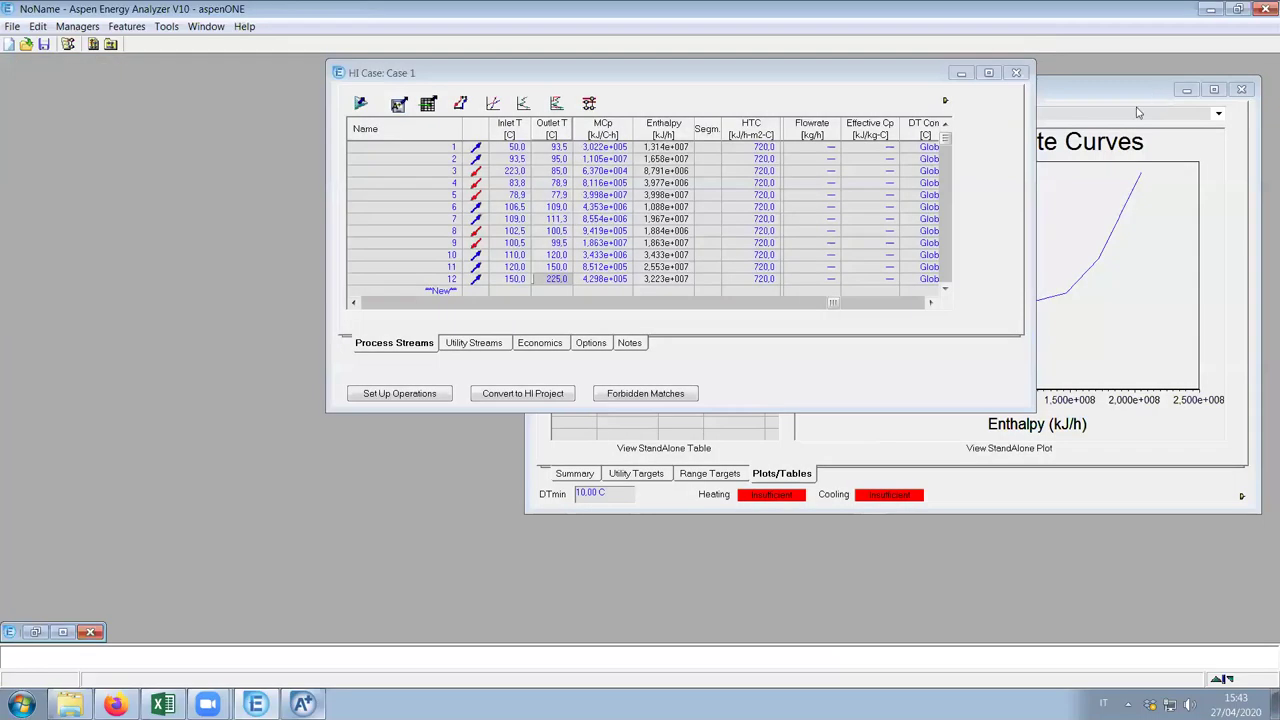
{"action": "left_click", "coordinate": [1078, 100]}
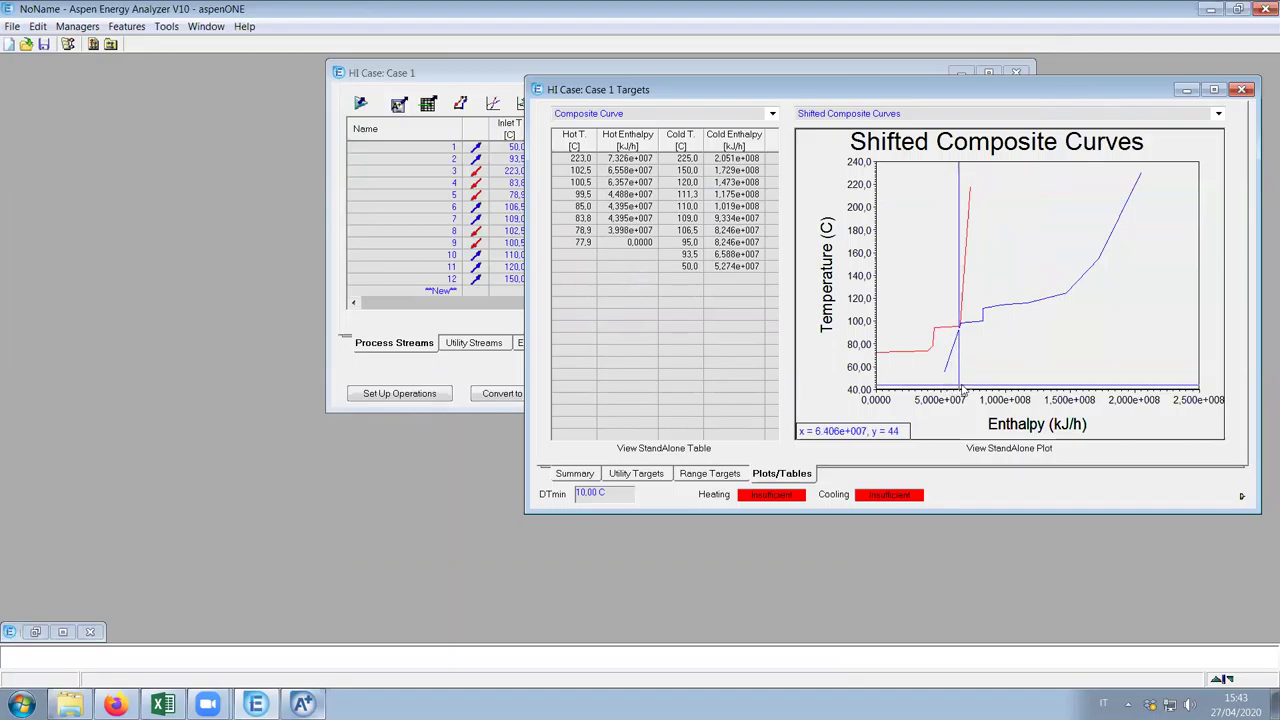
{"action": "left_click", "coordinate": [1216, 91]}
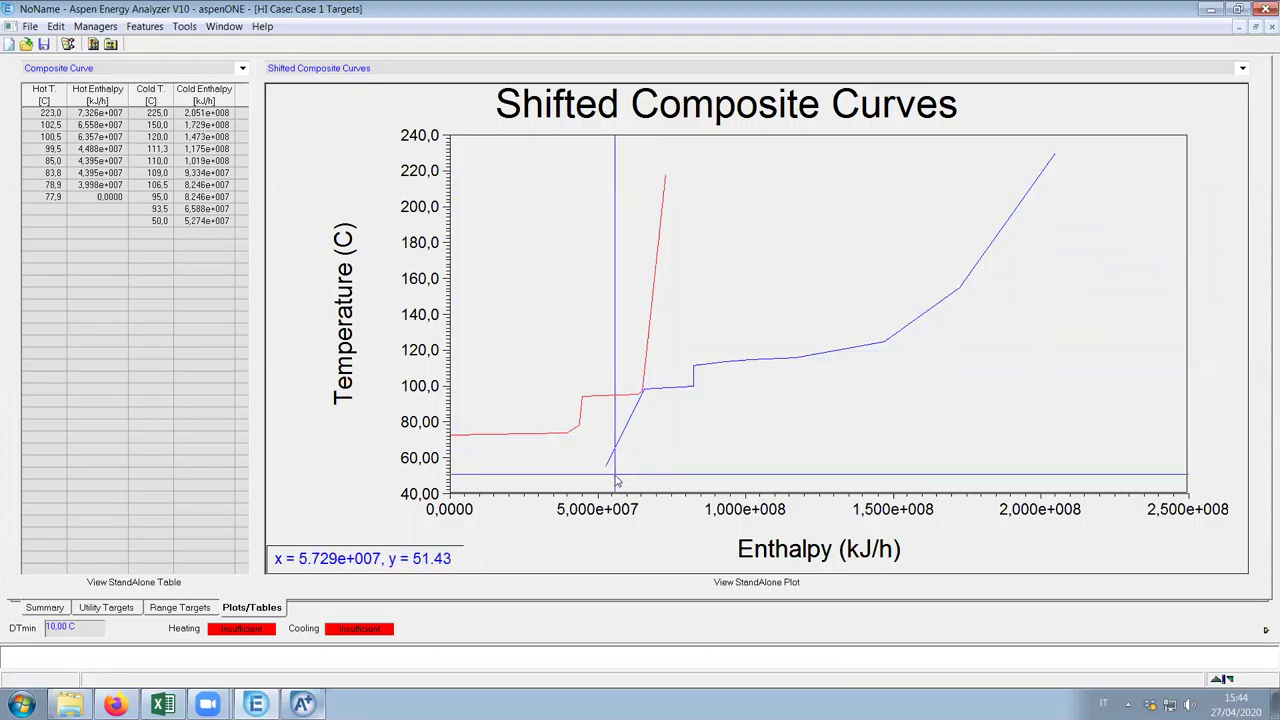
{"action": "left_click", "coordinate": [1255, 26]}
Switch between the full-size Grid Diagram and the Shifted Composite Curves to compare the streams around the pinch
{"action": "left_click", "coordinate": [62, 632]}
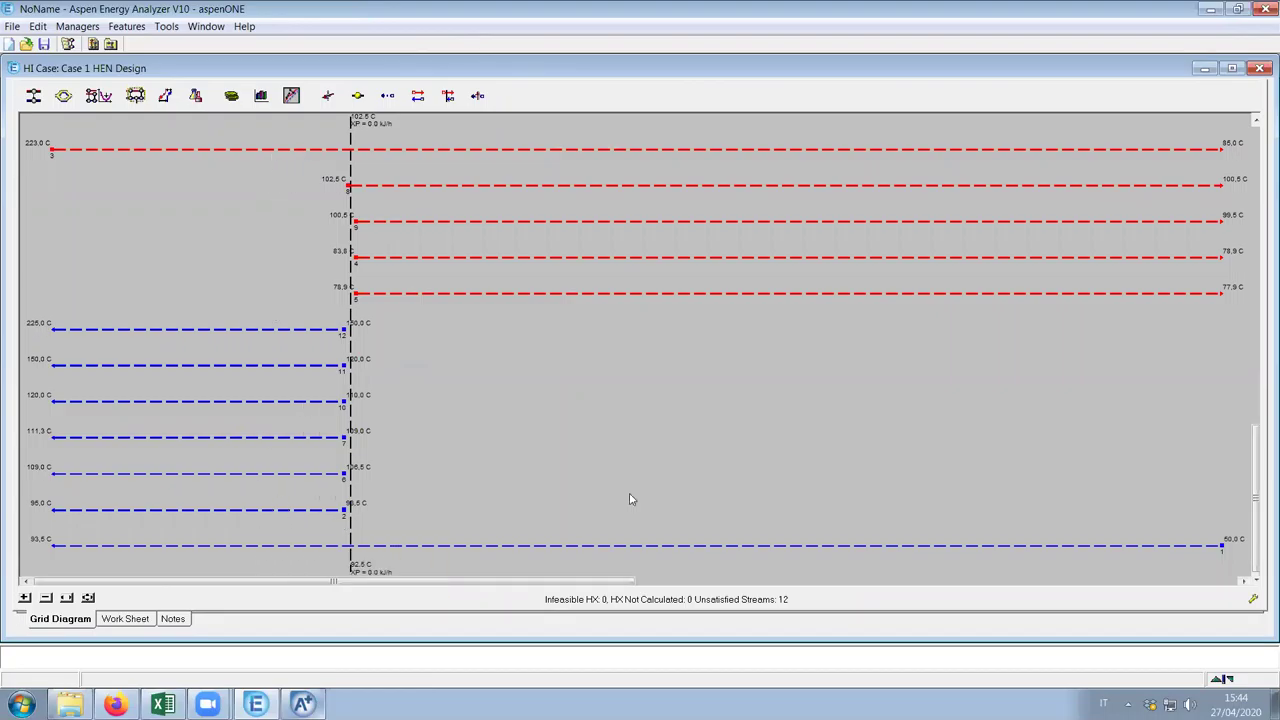
{"action": "left_click", "coordinate": [1205, 68]}
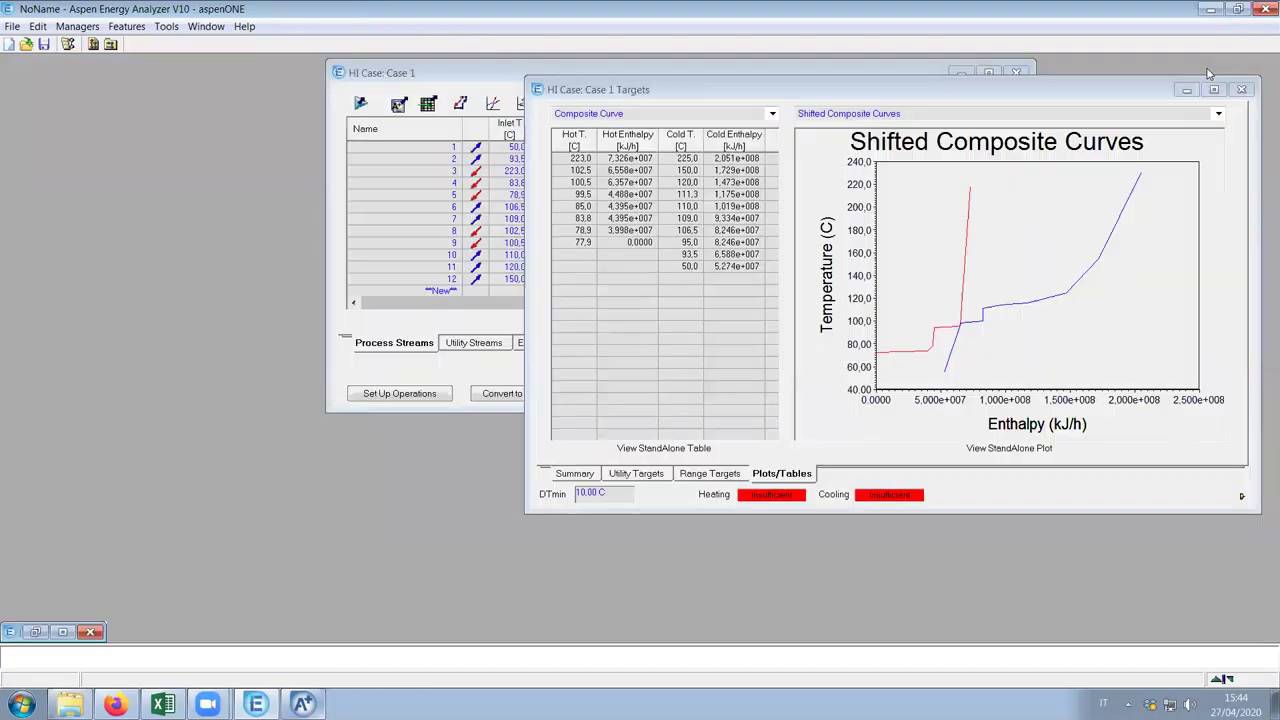
{"action": "left_click", "coordinate": [947, 371]}
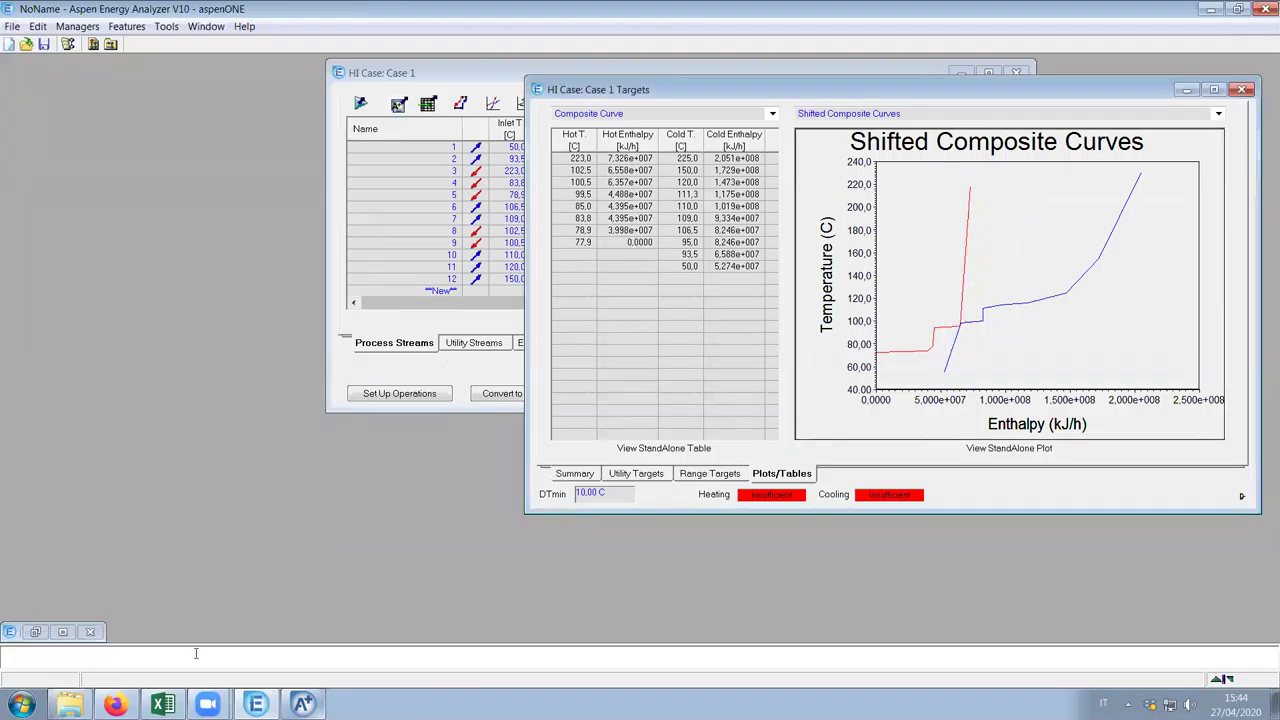
Reopen the HEN Design as a smaller window and minimize the Case 1 Targets window
{"action": "left_click", "coordinate": [35, 632]}
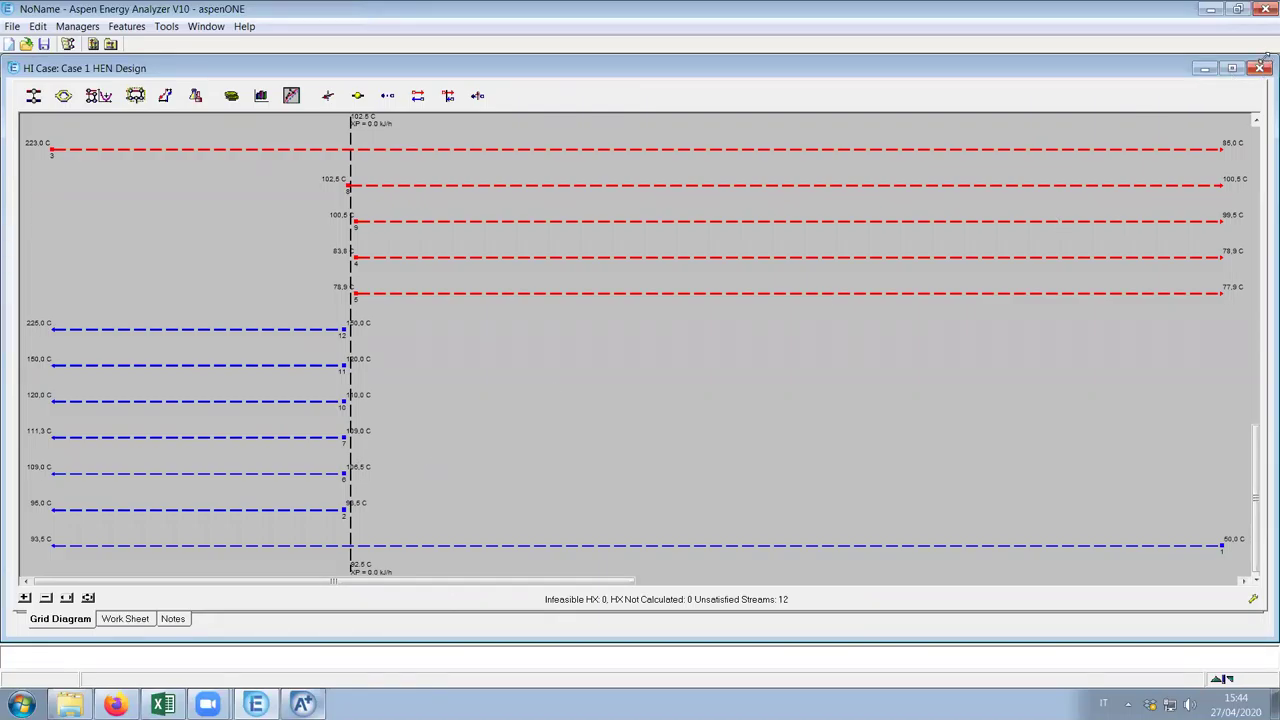
{"action": "left_click", "coordinate": [1232, 68]}
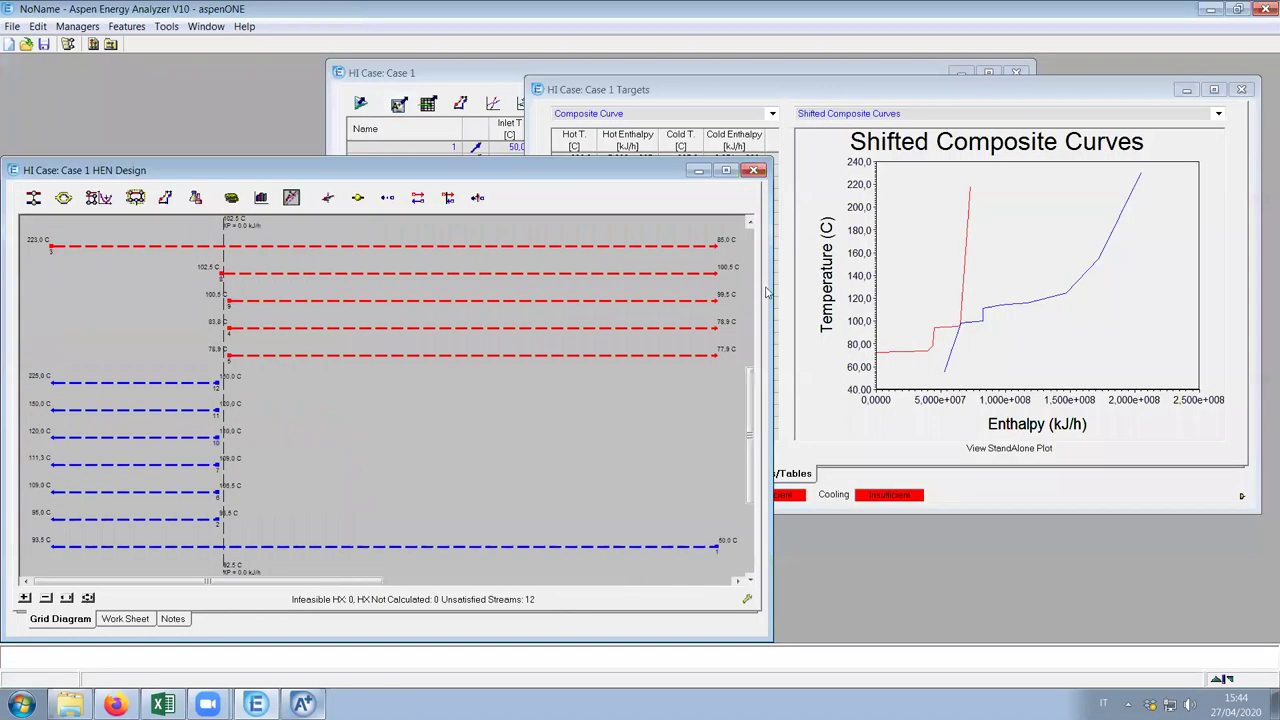
{"action": "left_click", "coordinate": [1186, 90]}
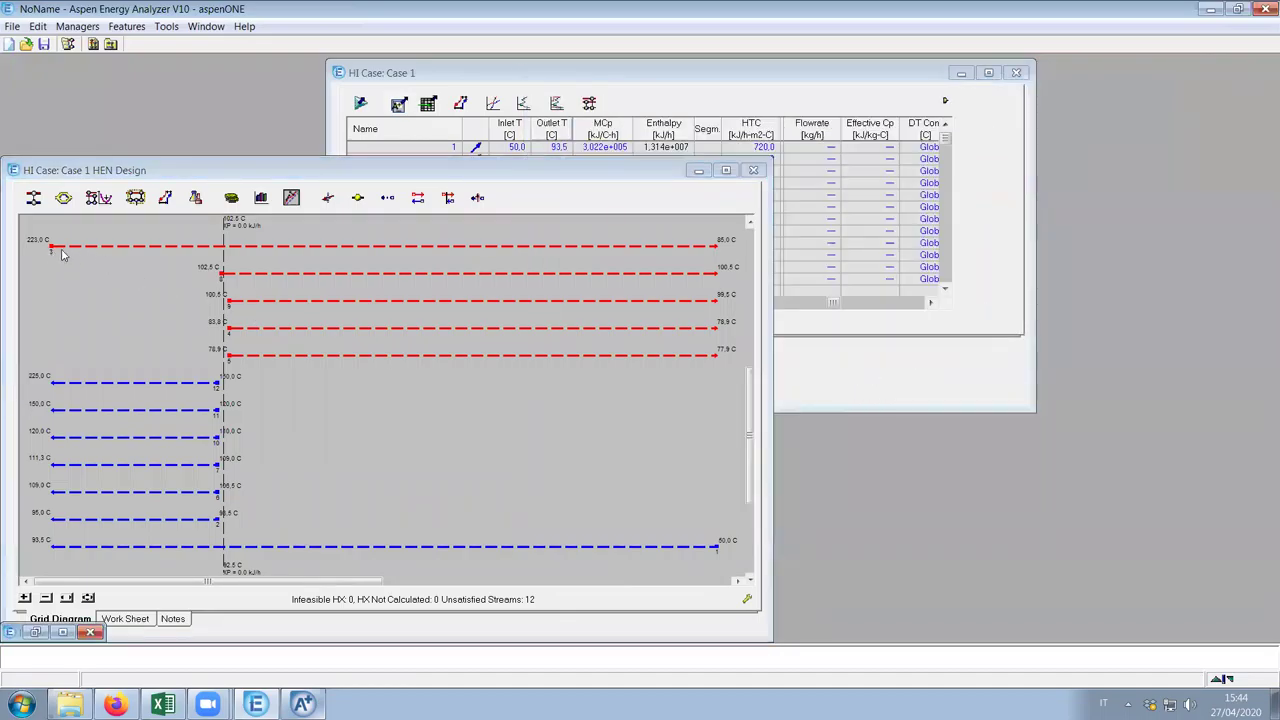
Inspect cold stream 6 in the Grid Diagram and compare its MCp with that of hot stream 3 in the process streams table
{"action": "mouse_move", "coordinate": [115, 527]}
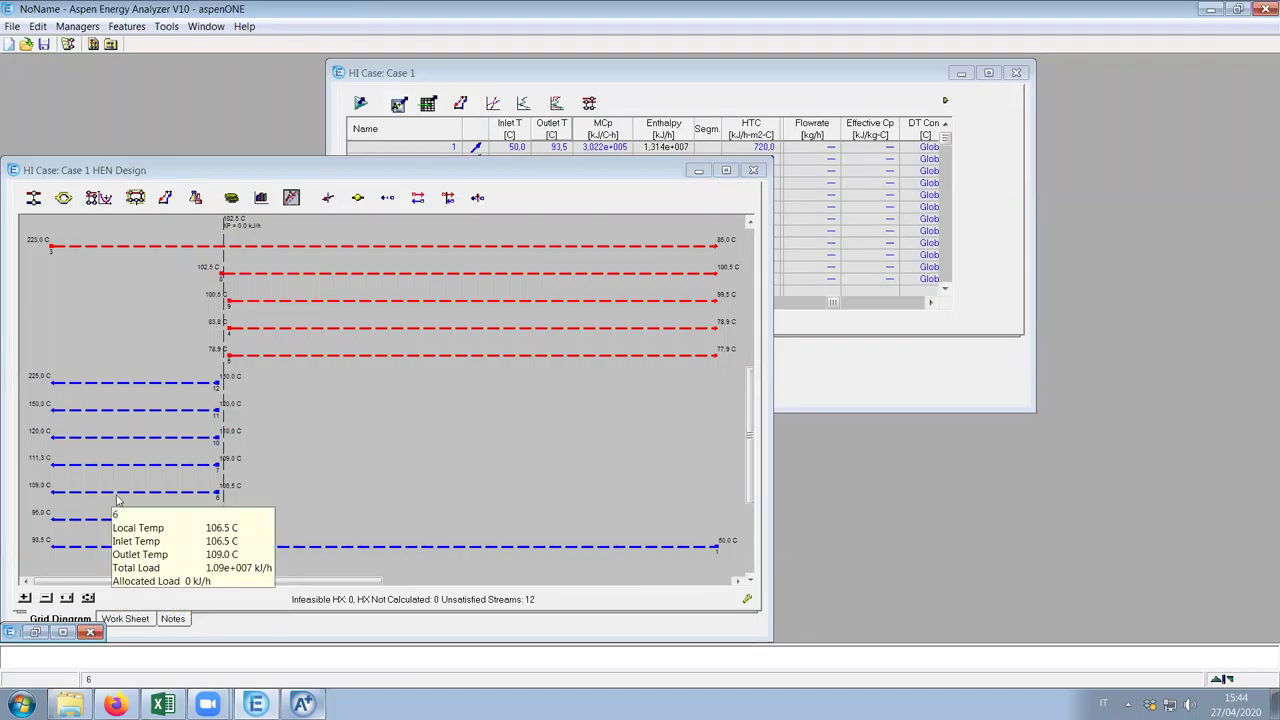
{"action": "mouse_move", "coordinate": [221, 507]}
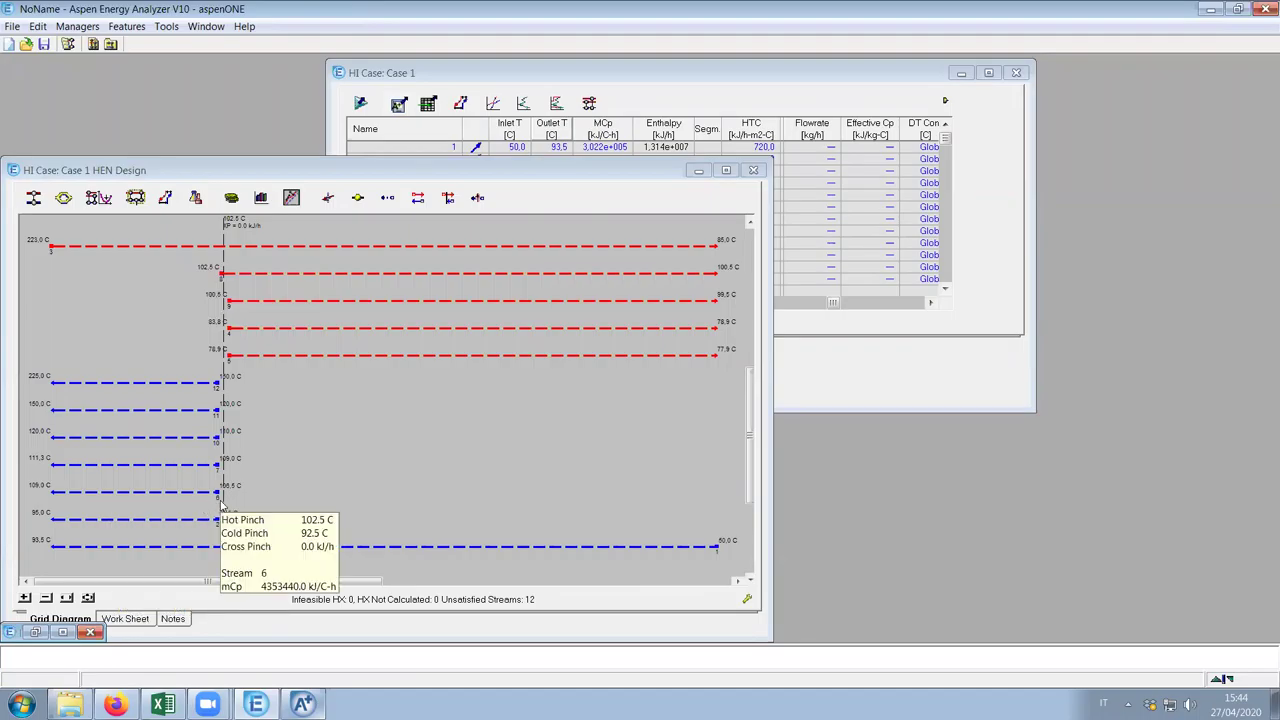
{"action": "left_click", "coordinate": [470, 73]}
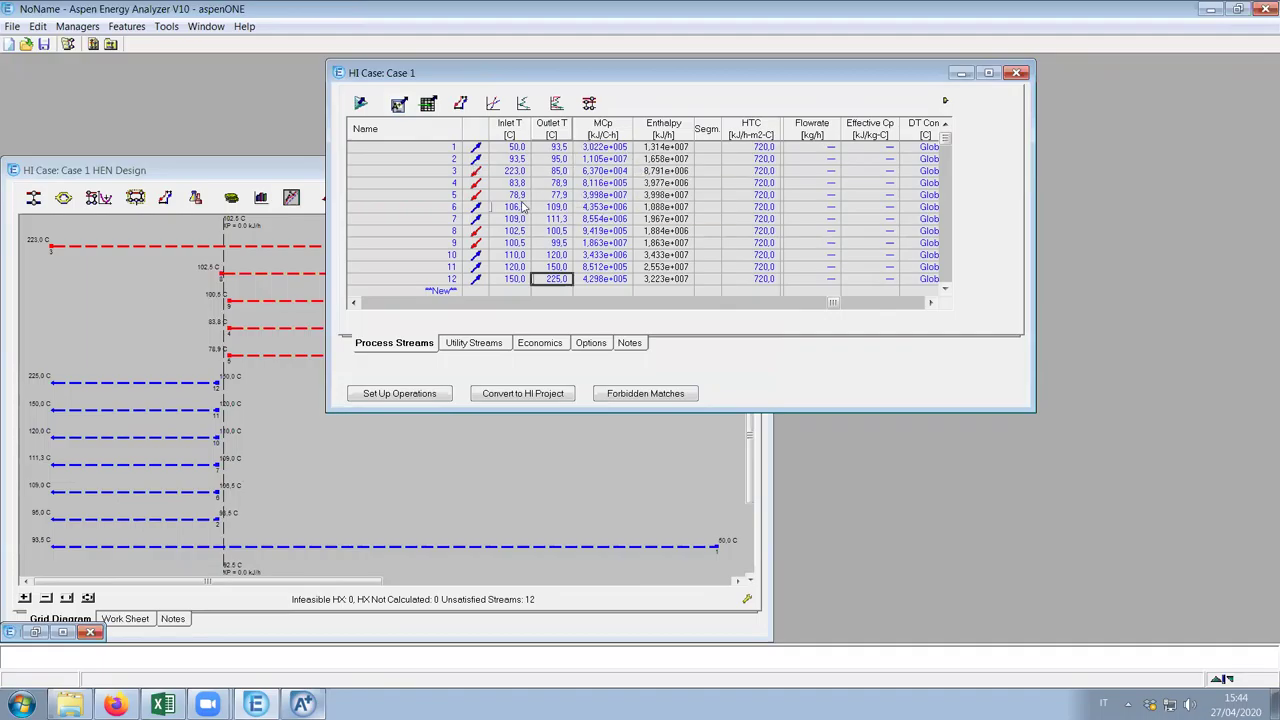
{"action": "mouse_move", "coordinate": [620, 215]}
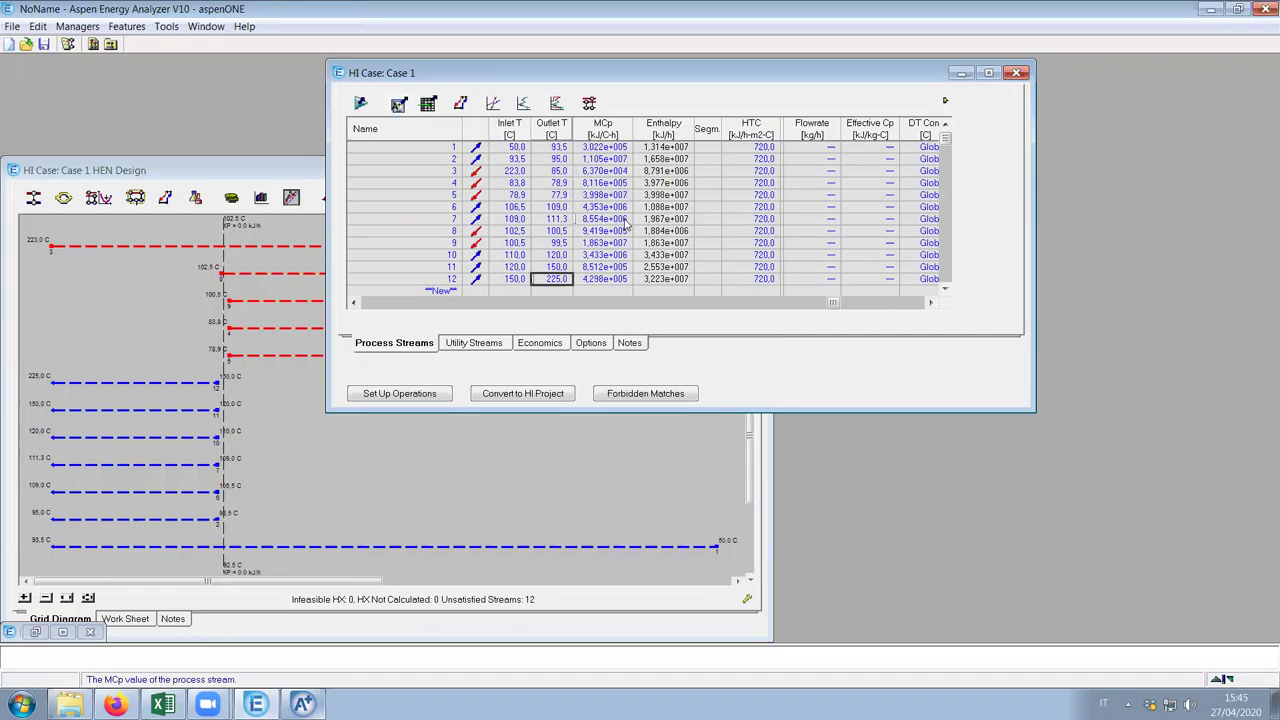
{"action": "mouse_move", "coordinate": [632, 176]}
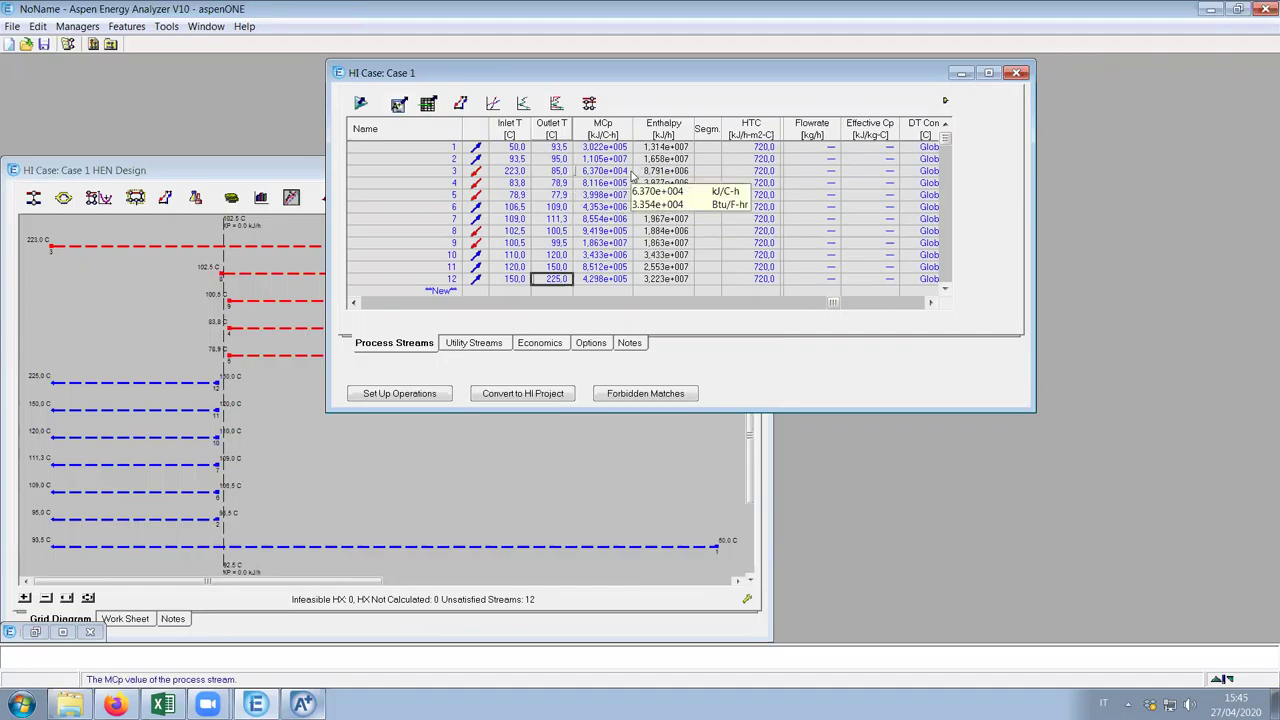
Maximize the Grid Diagram and examine cold streams 6, 12, 7 and 1 as partners for hot stream 3 above the pinch
{"action": "left_click", "coordinate": [98, 508]}
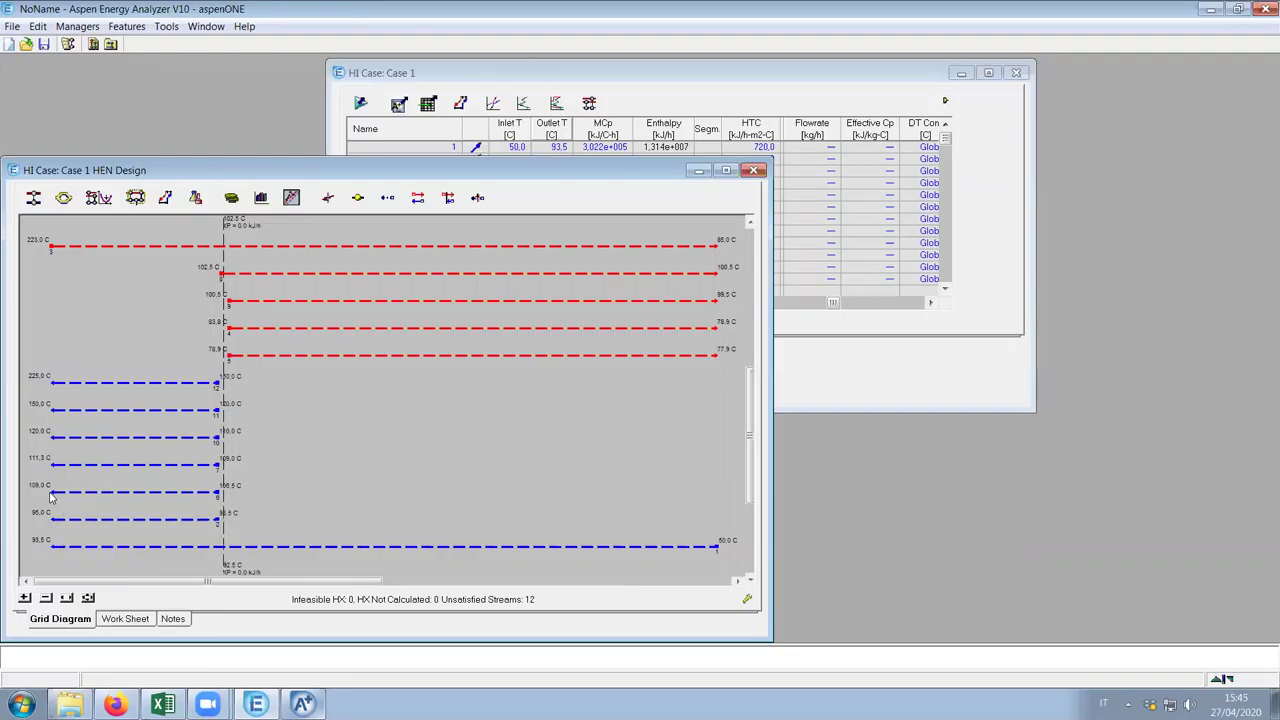
{"action": "left_click", "coordinate": [726, 170]}
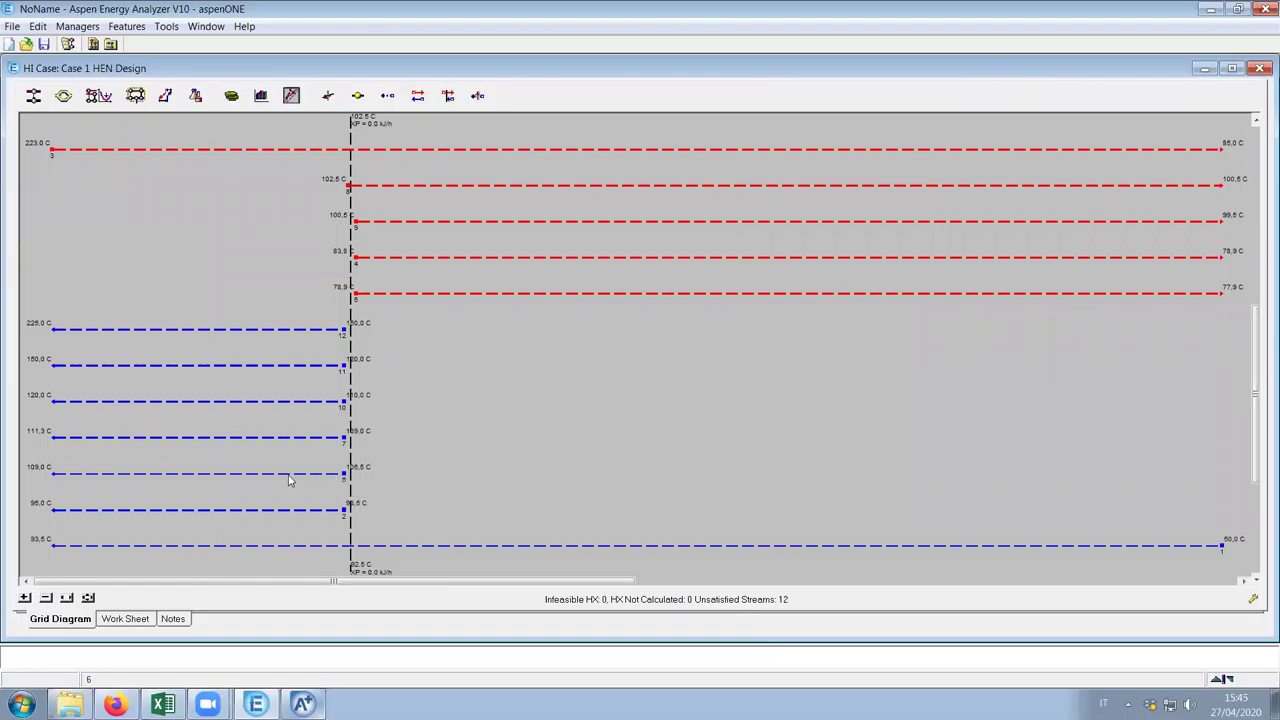
{"action": "mouse_move", "coordinate": [291, 479]}
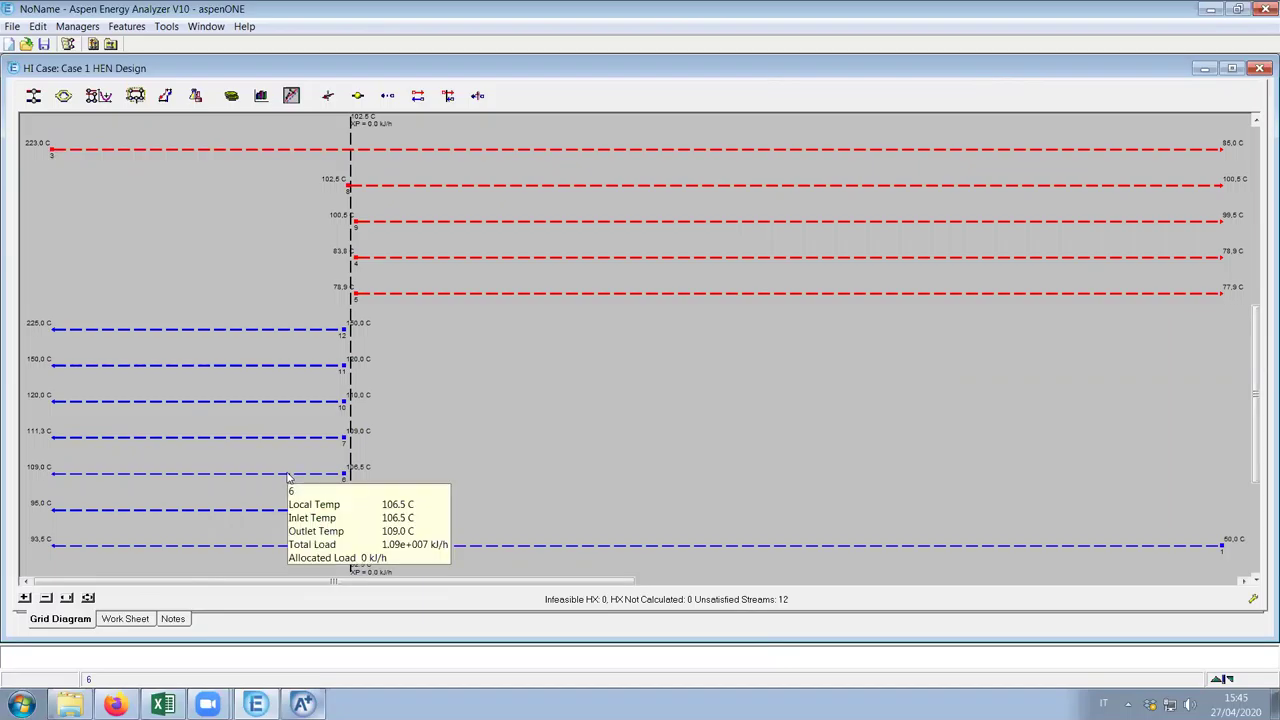
{"action": "mouse_move", "coordinate": [302, 154]}
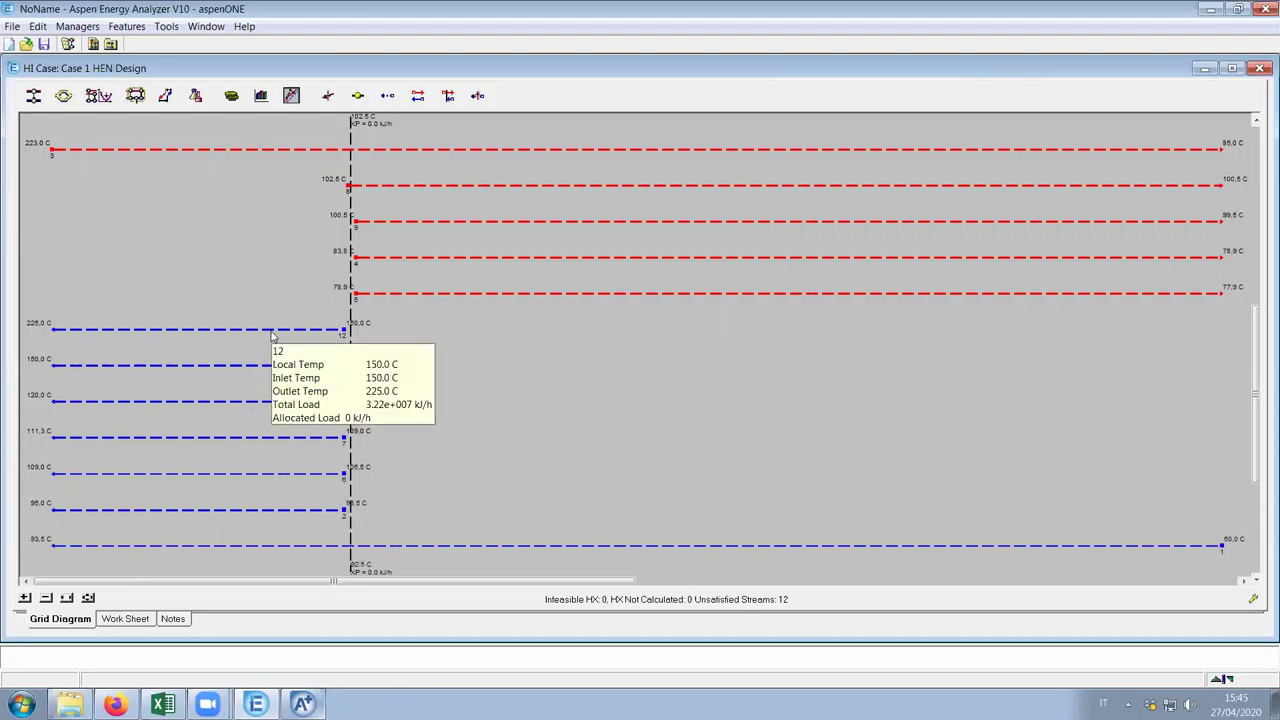
{"action": "mouse_move", "coordinate": [273, 438]}
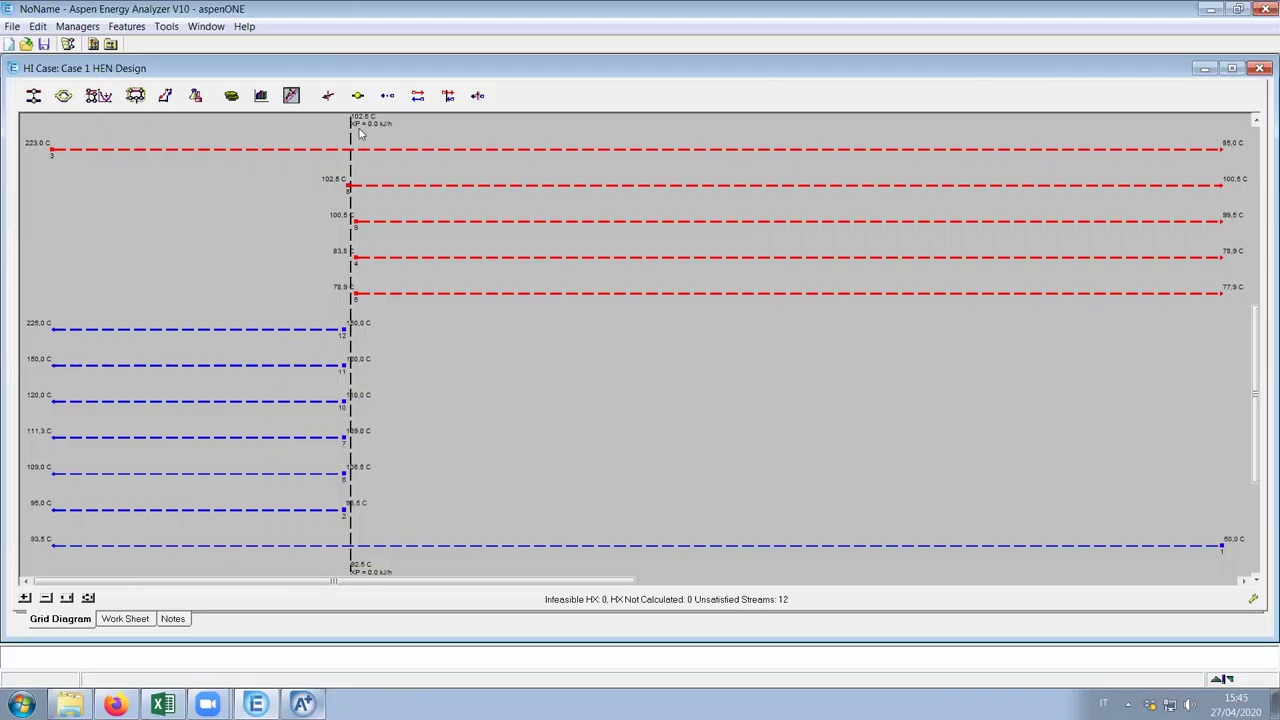
{"action": "mouse_move", "coordinate": [352, 120]}
{"action": "mouse_move", "coordinate": [173, 547]}
Shrink the HEN Design window and bring the Case 1 process streams table forward to check the data of streams 1 and 3
{"action": "left_click", "coordinate": [1232, 68]}
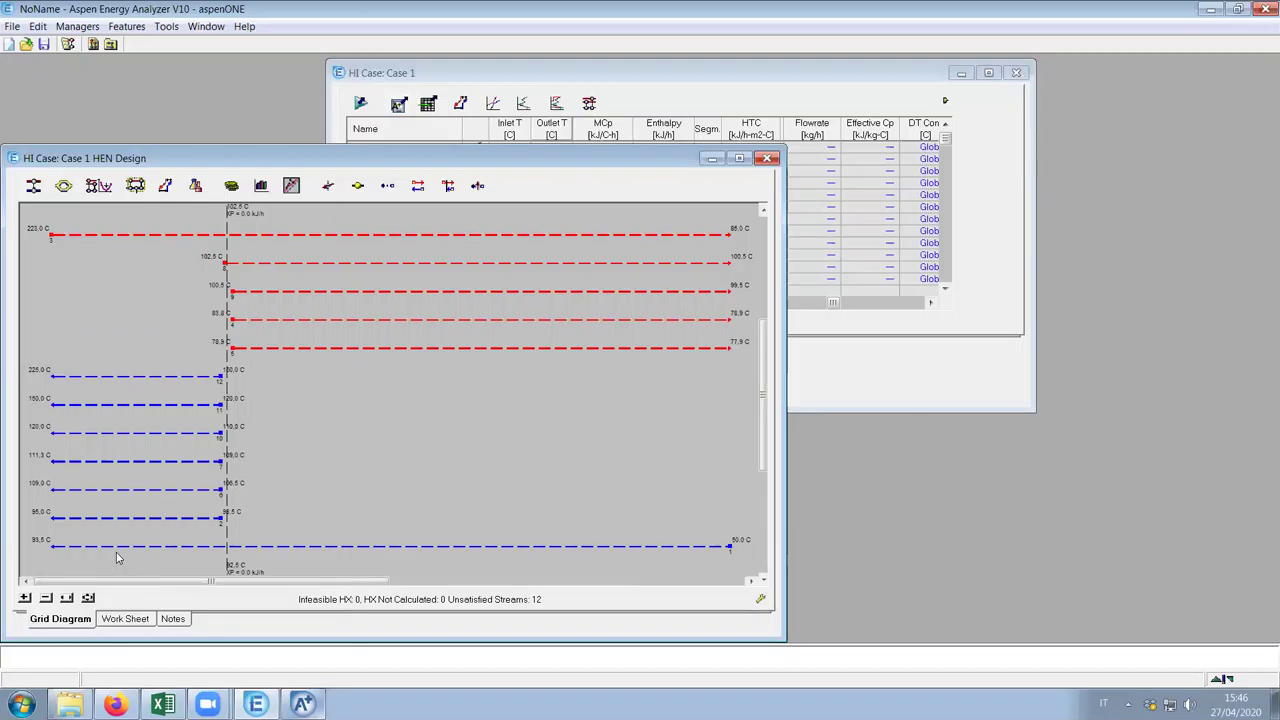
{"action": "left_click", "coordinate": [491, 70]}
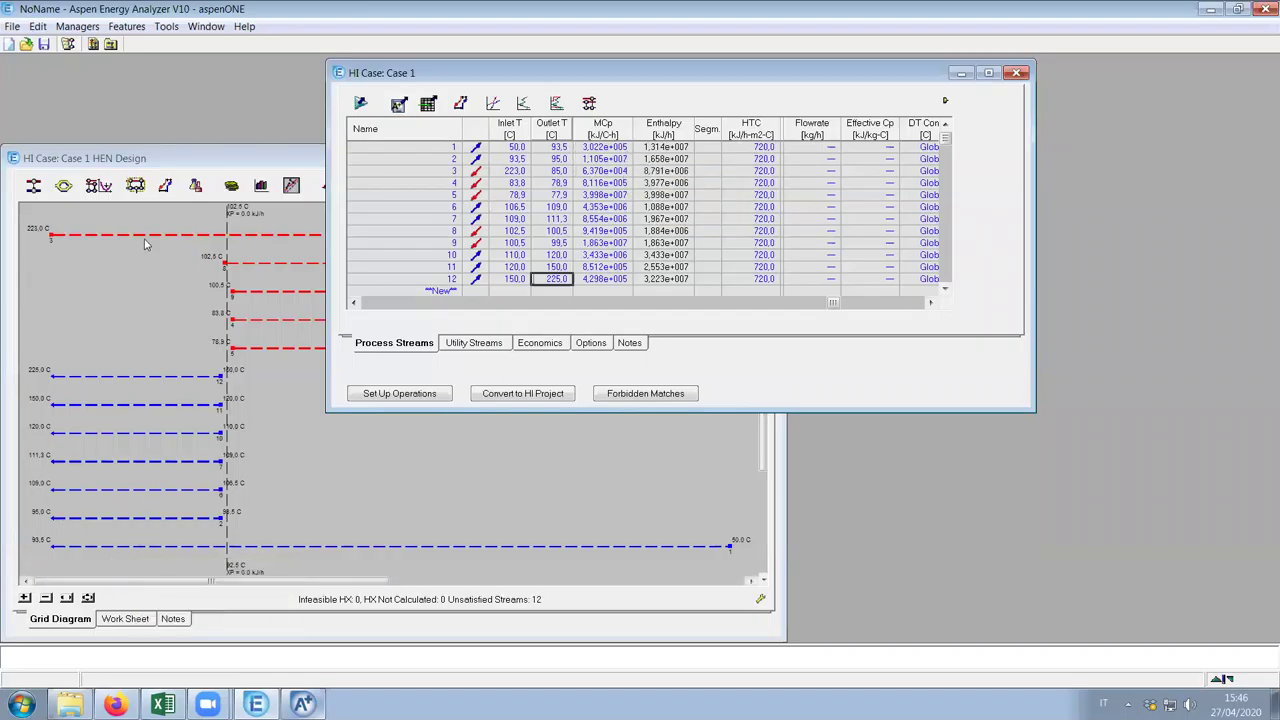
Bring the HEN Design forward, compare hot stream 3 with the cold streams above the pinch, and maximize the Grid Diagram
{"action": "left_click", "coordinate": [168, 572]}
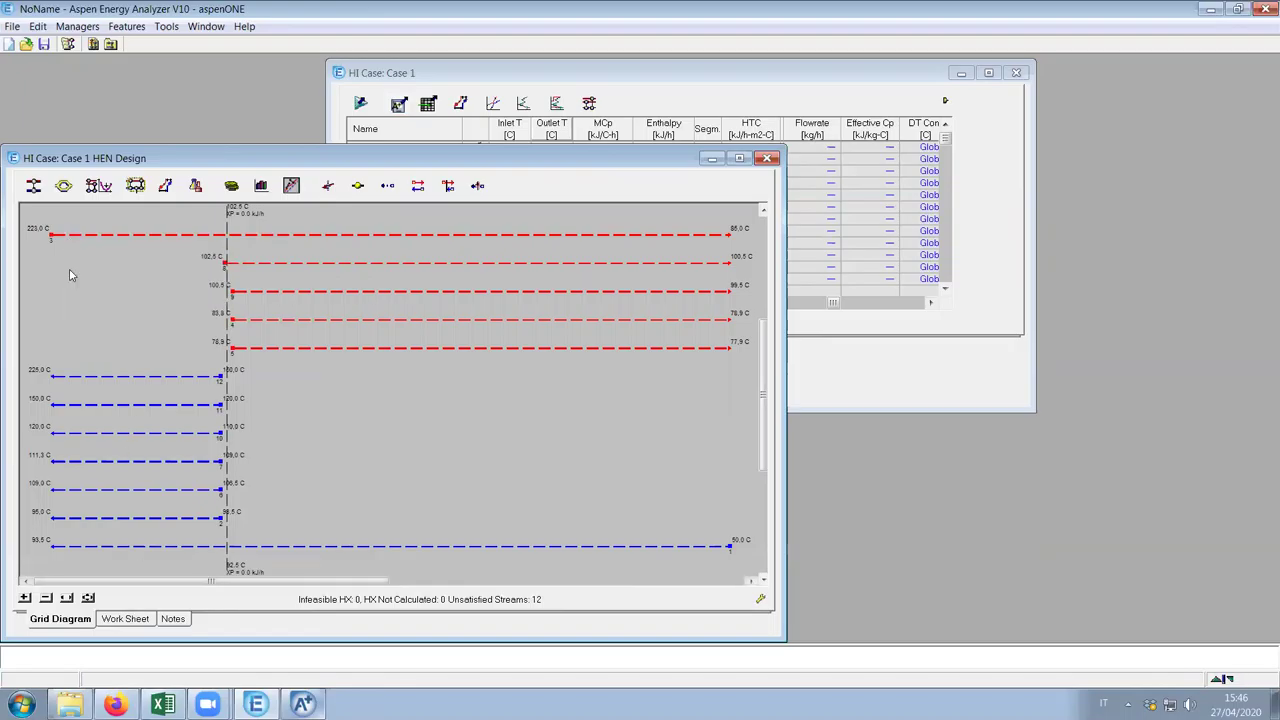
{"action": "mouse_move", "coordinate": [81, 237]}
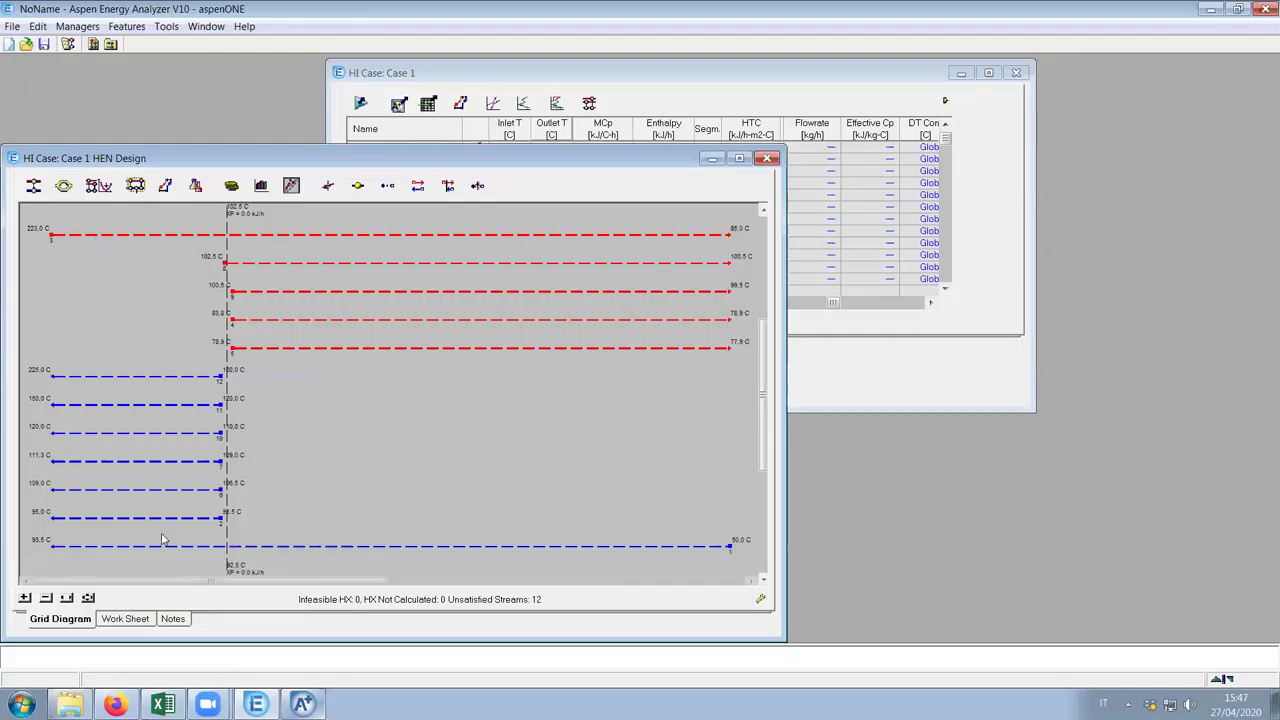
{"action": "mouse_move", "coordinate": [59, 238]}
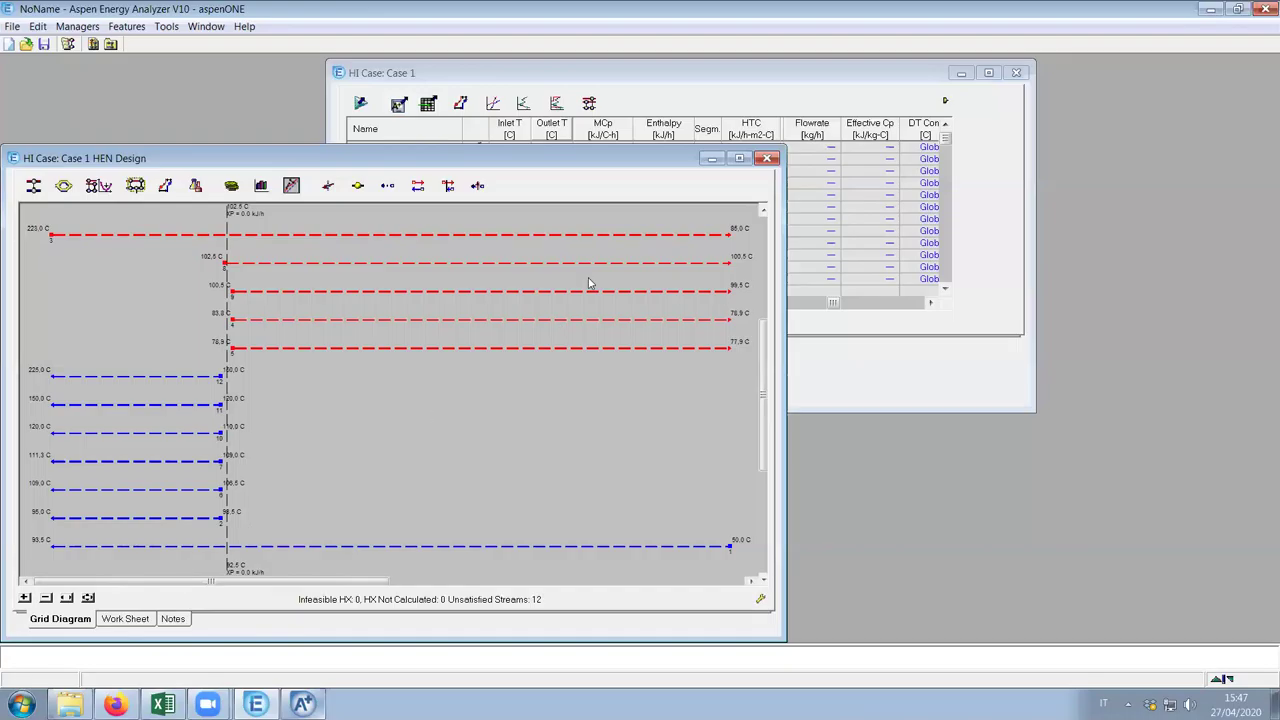
{"action": "left_click_drag", "start_coordinate": [420, 160], "coordinate": [450, 108]}
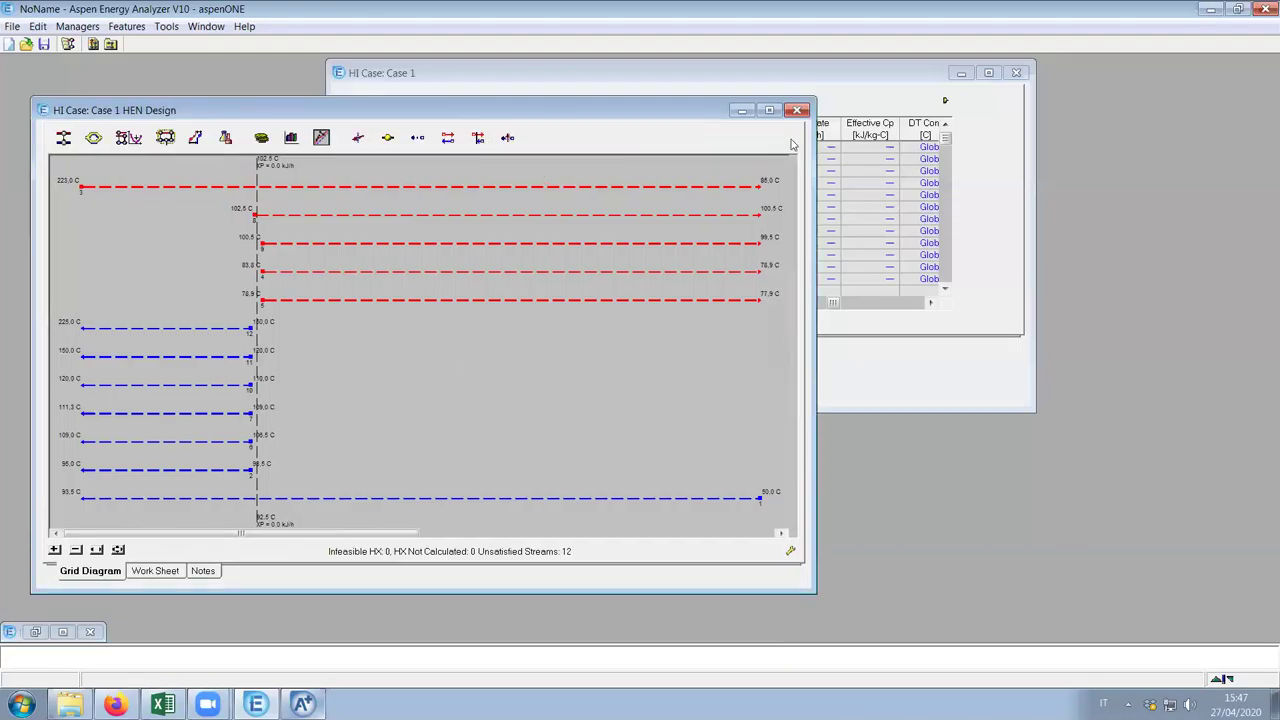
{"action": "double_click", "coordinate": [450, 108]}
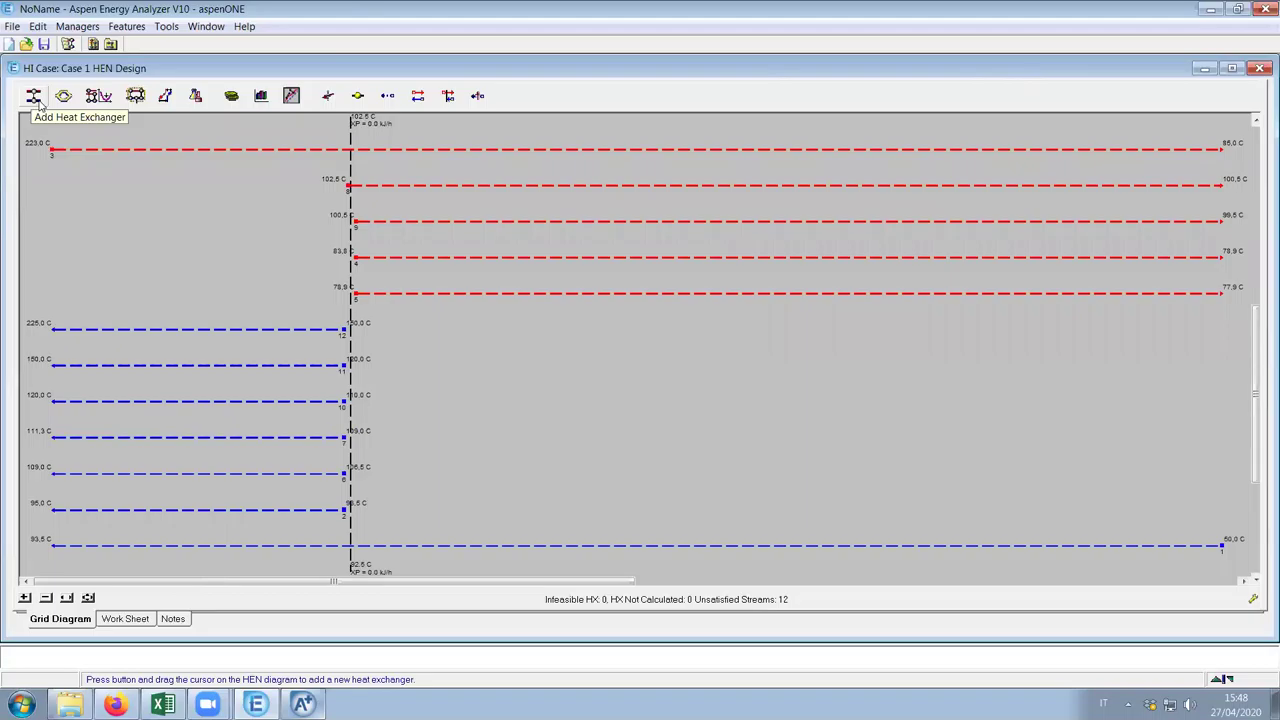
{"action": "left_click_drag", "start_coordinate": [38, 100], "coordinate": [87, 150]}
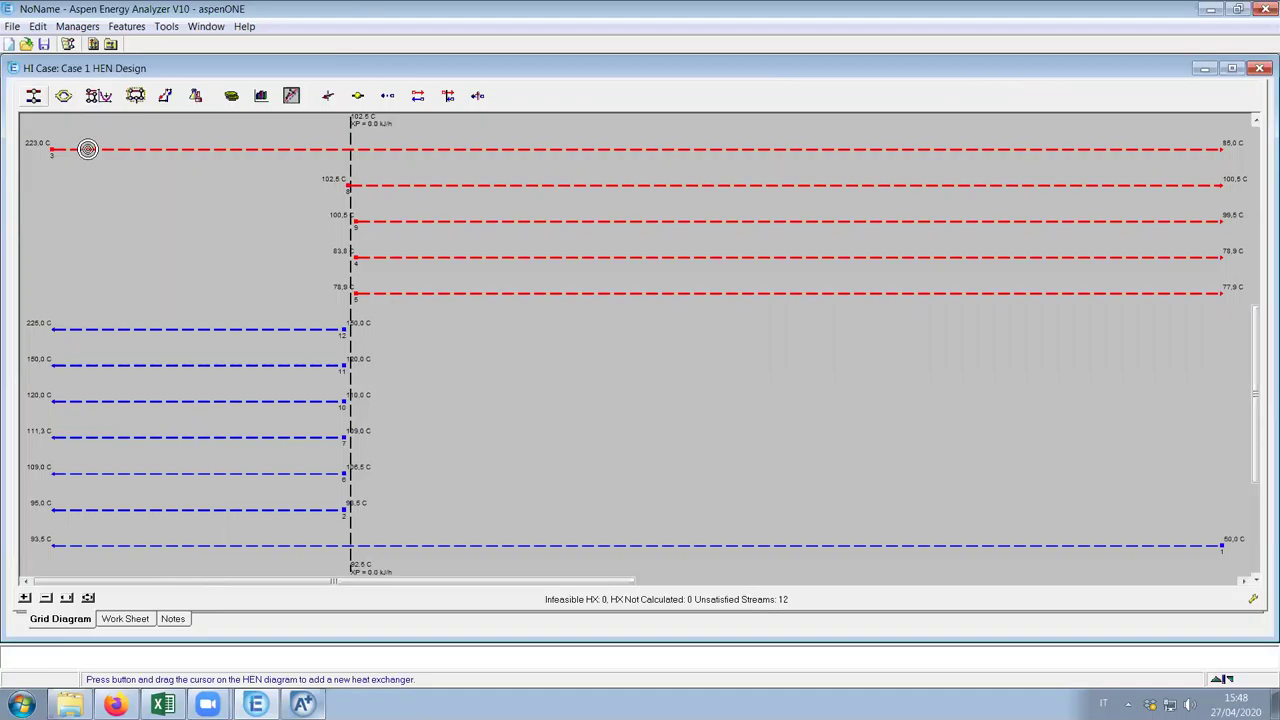
{"action": "left_click_drag", "start_coordinate": [87, 149], "coordinate": [47, 121]}
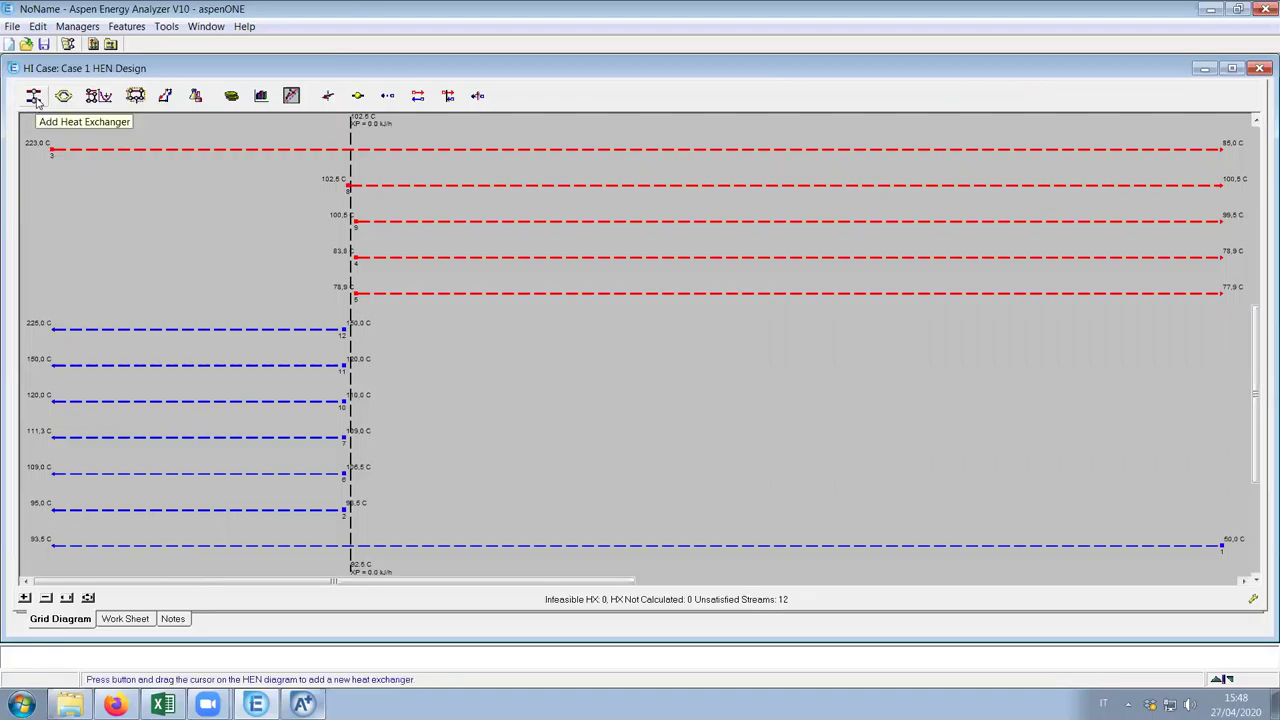
{"action": "right_click", "coordinate": [36, 101]}
{"action": "key", "text": "Escape"}
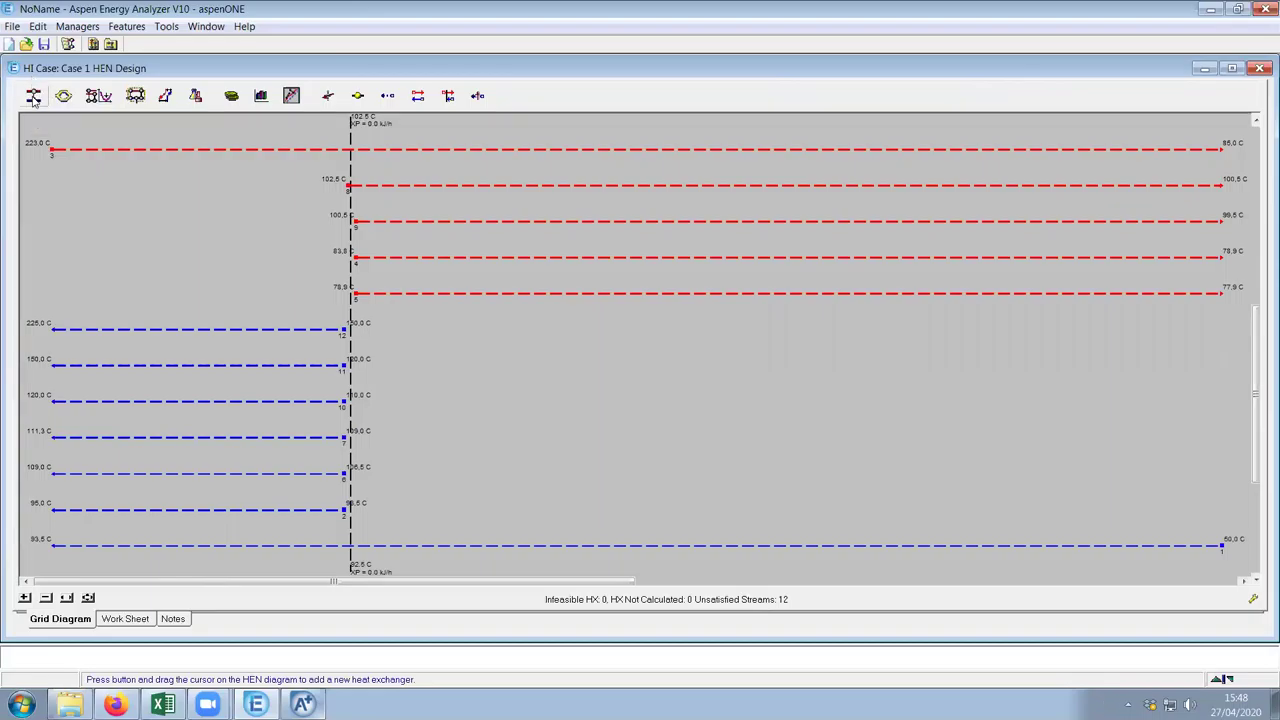
Add a heat exchanger between hot stream 3 and cold stream 2 above the pinch and open its data window
{"action": "left_click", "coordinate": [34, 101]}
{"action": "left_click", "coordinate": [95, 148]}
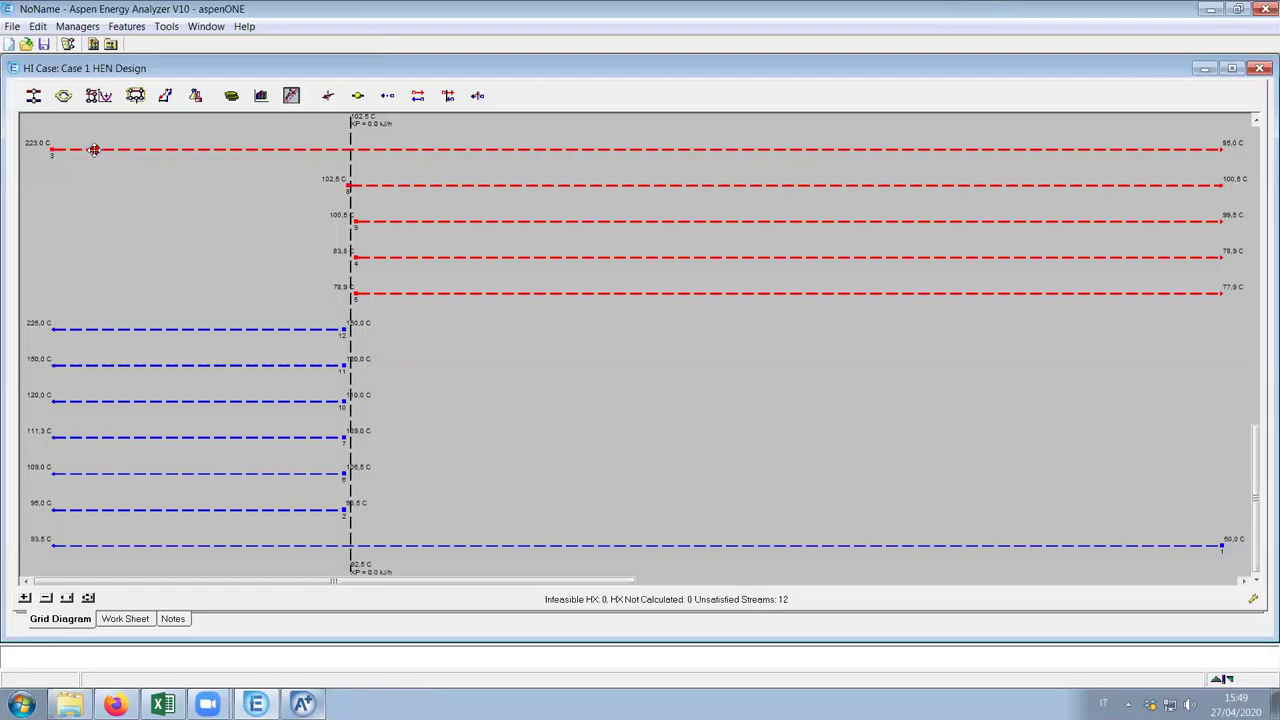
{"action": "left_click_drag", "start_coordinate": [94, 149], "coordinate": [84, 508]}
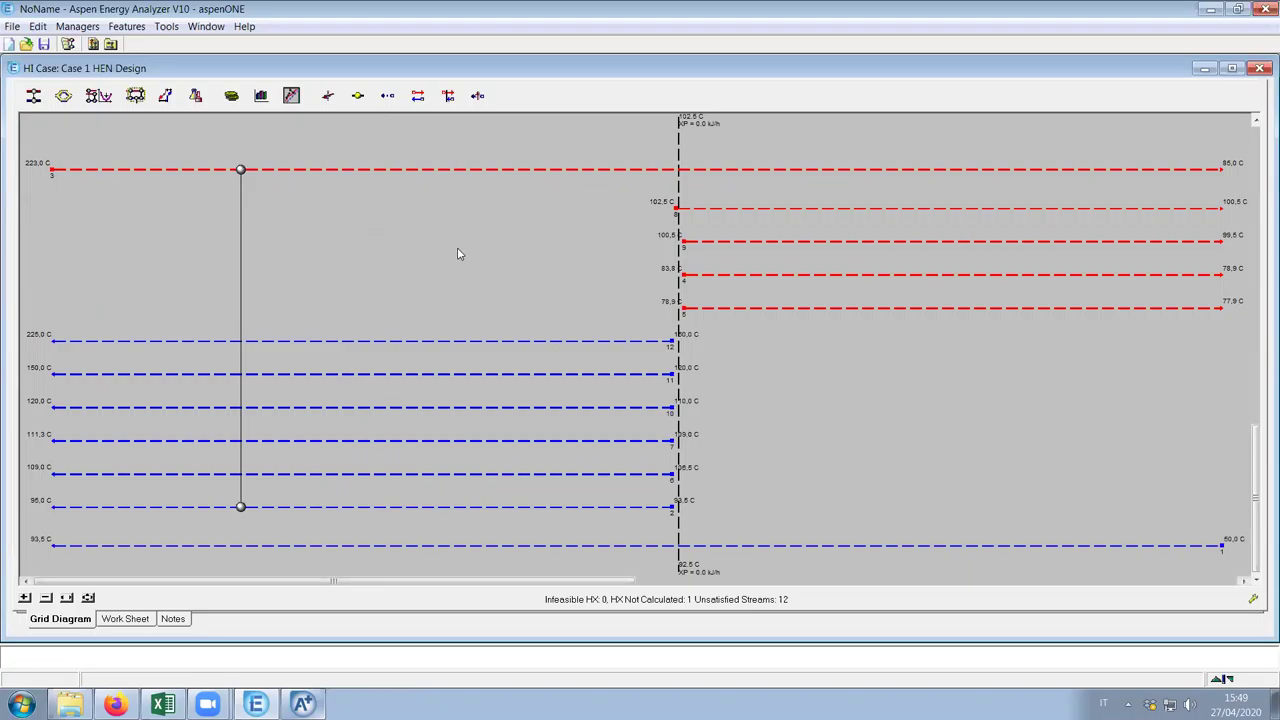
{"action": "double_click", "coordinate": [241, 171]}
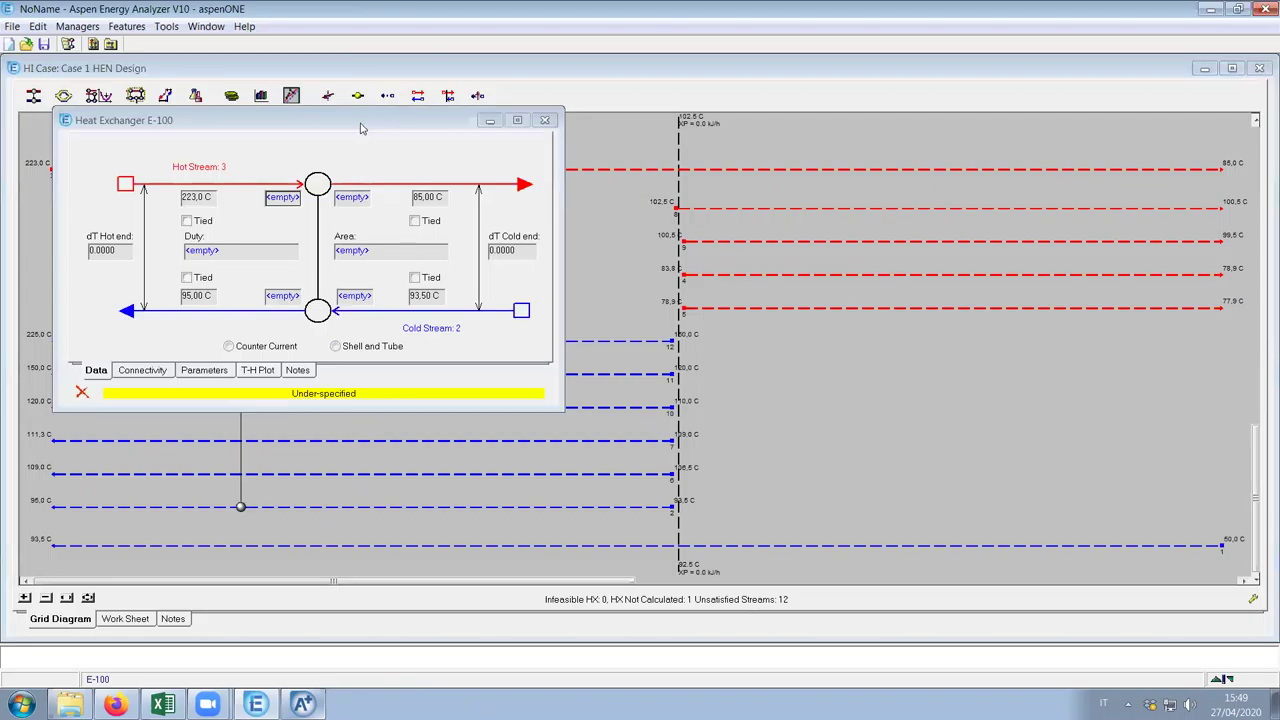
{"action": "left_click_drag", "start_coordinate": [362, 128], "coordinate": [451, 125]}
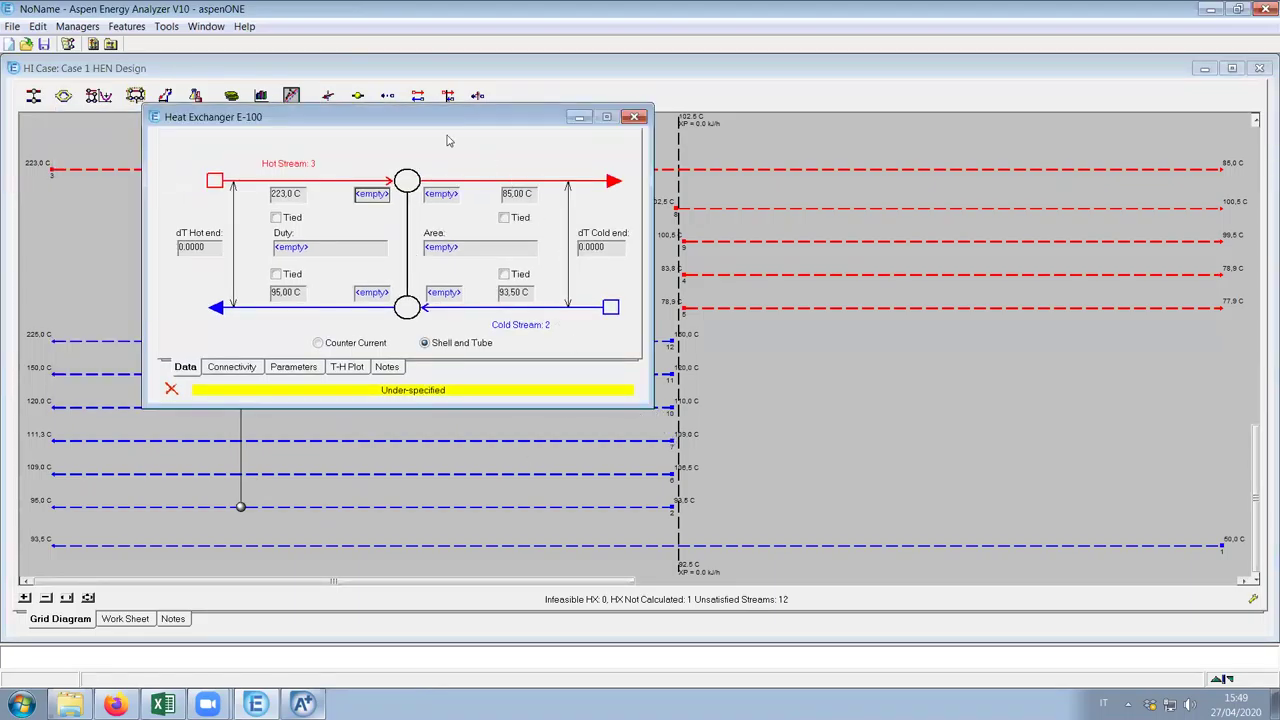
{"action": "left_click_drag", "start_coordinate": [383, 117], "coordinate": [519, 212]}
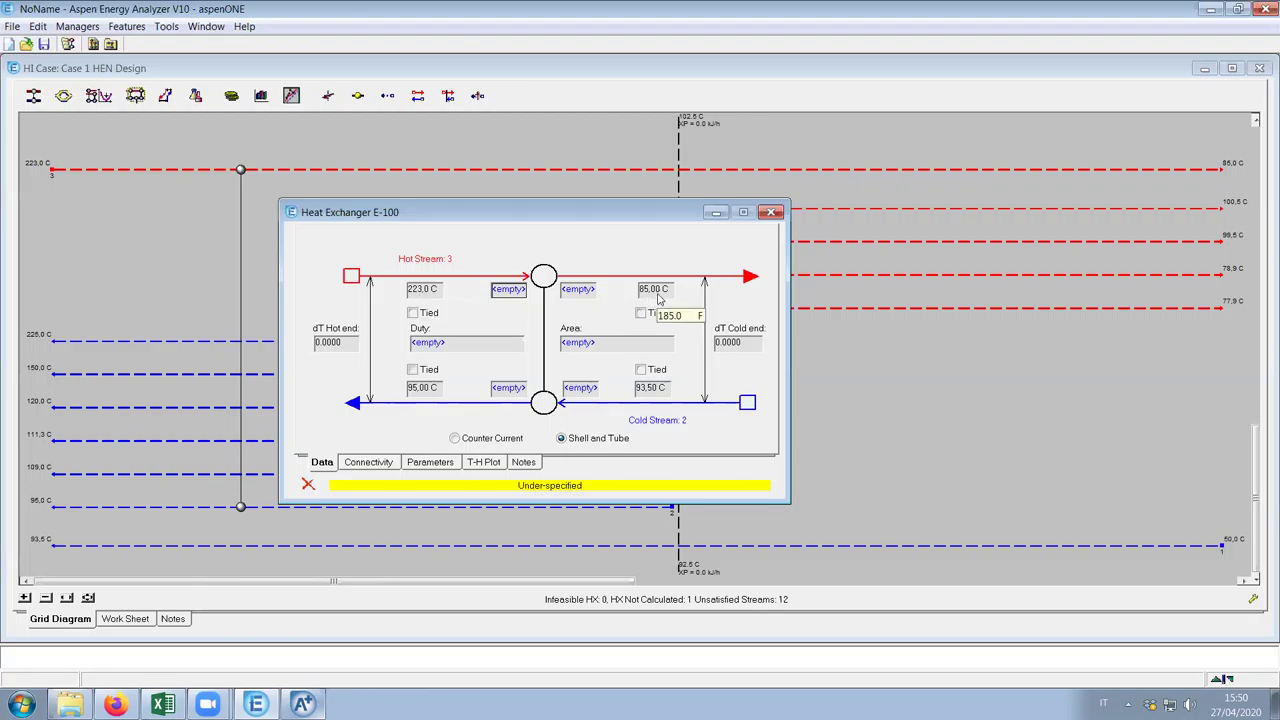
Switch to Aspen Plus and open the results of heating curve 1 for the H1-FE heater
{"action": "key", "text": "alt+Tab"}
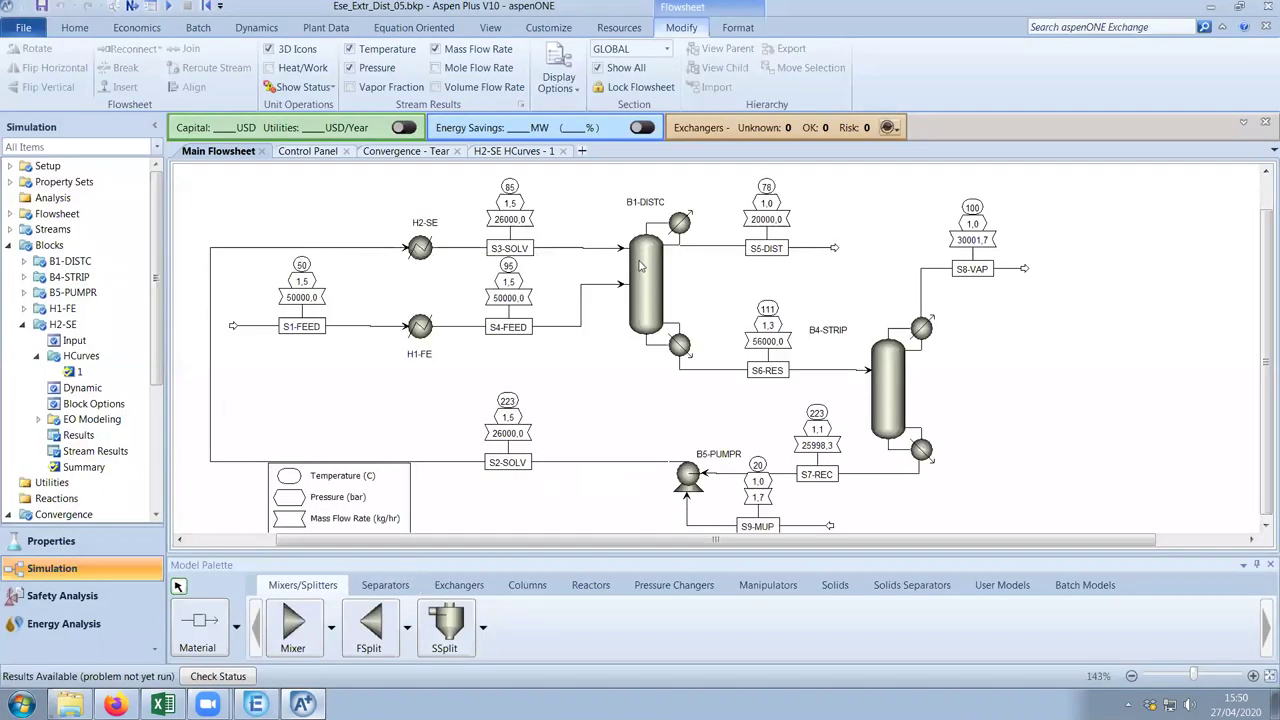
{"action": "left_click", "coordinate": [1210, 6]}
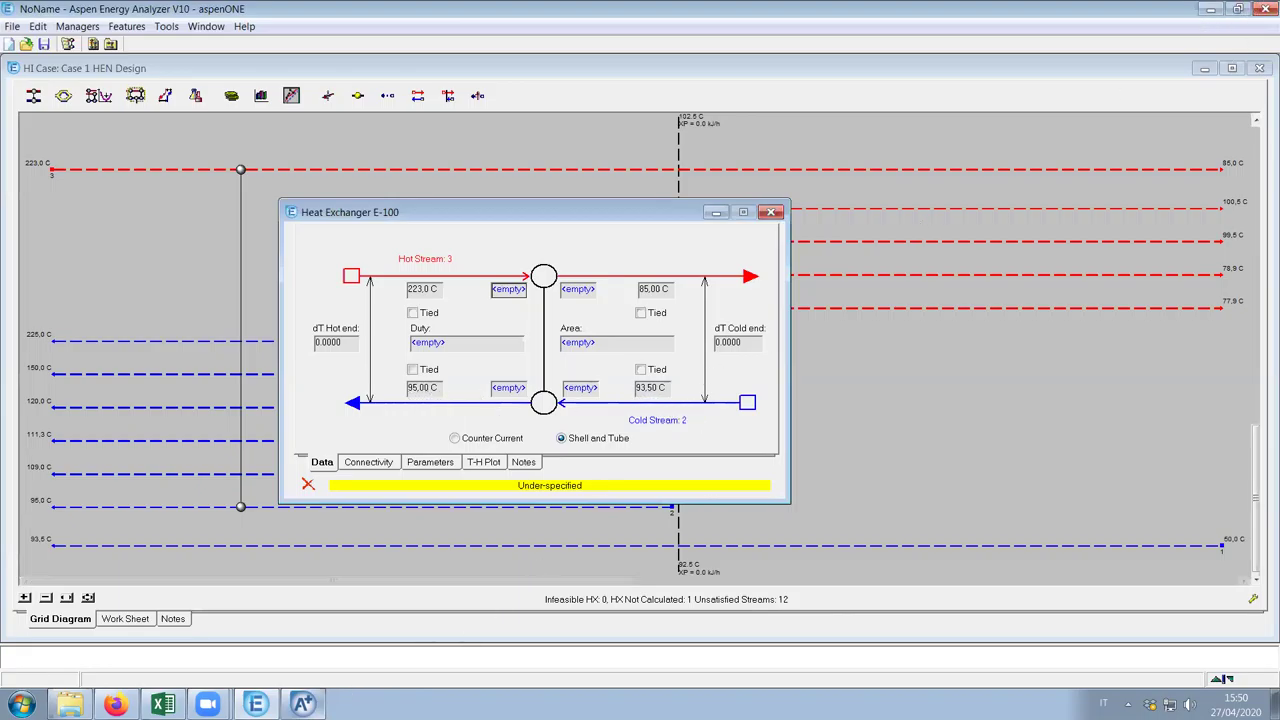
{"action": "key", "text": "alt+Tab"}
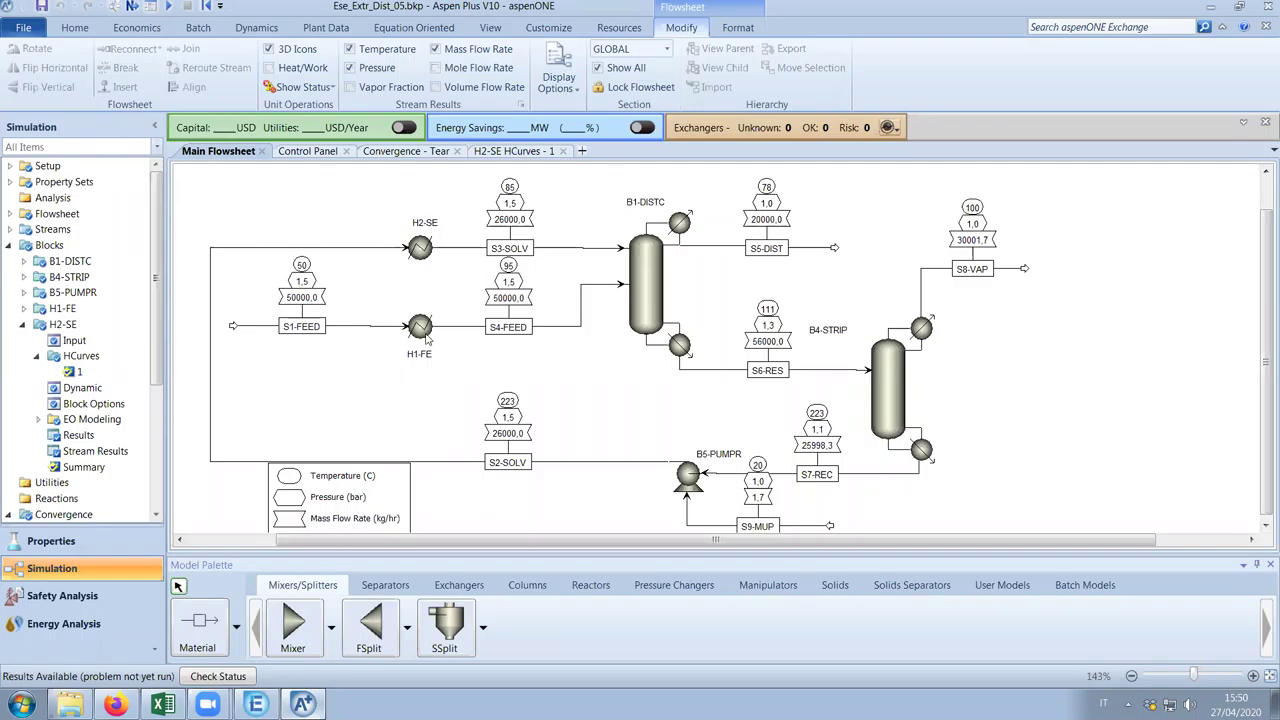
{"action": "double_click", "coordinate": [421, 330]}
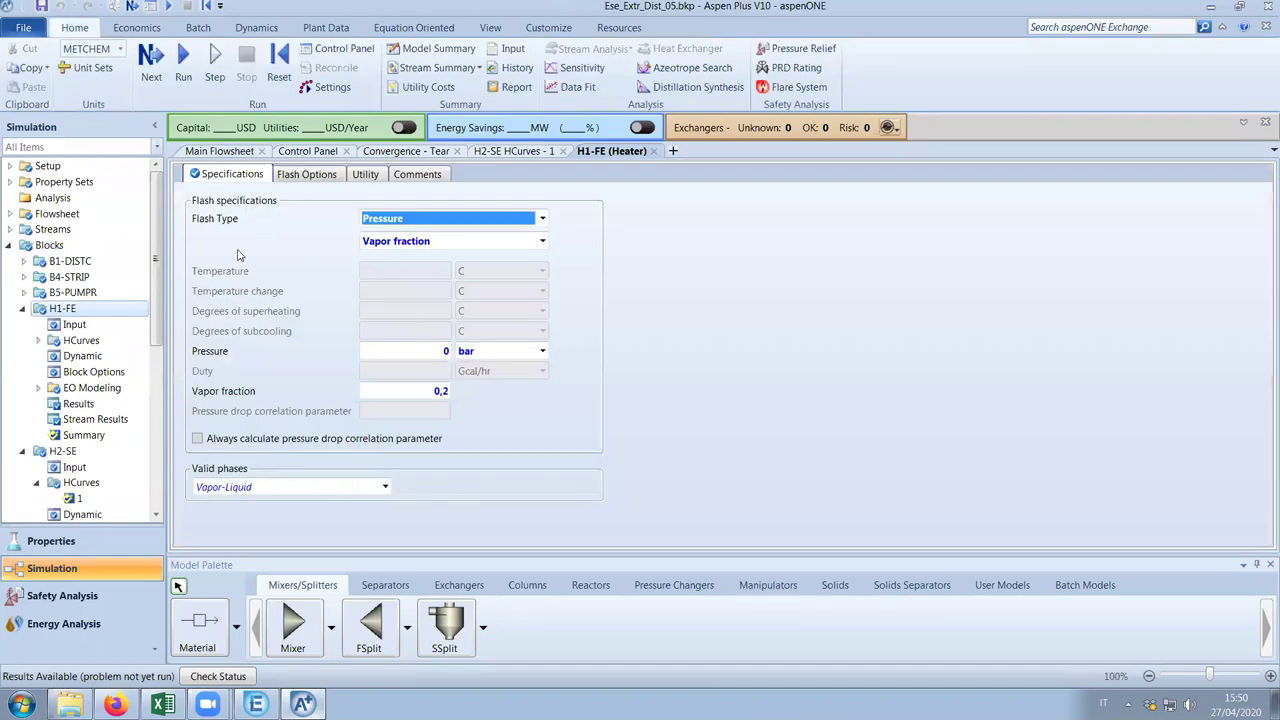
{"action": "left_click", "coordinate": [37, 340]}
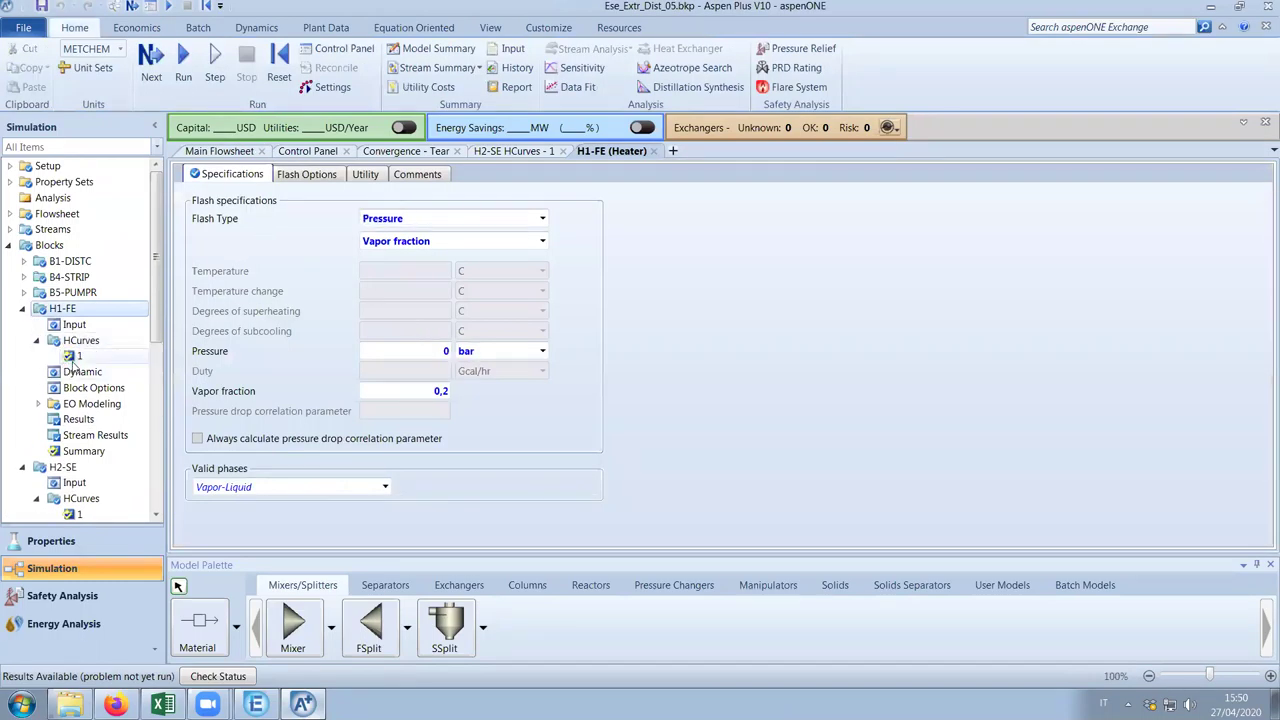
{"action": "left_click", "coordinate": [74, 357]}
{"action": "left_click", "coordinate": [353, 176]}
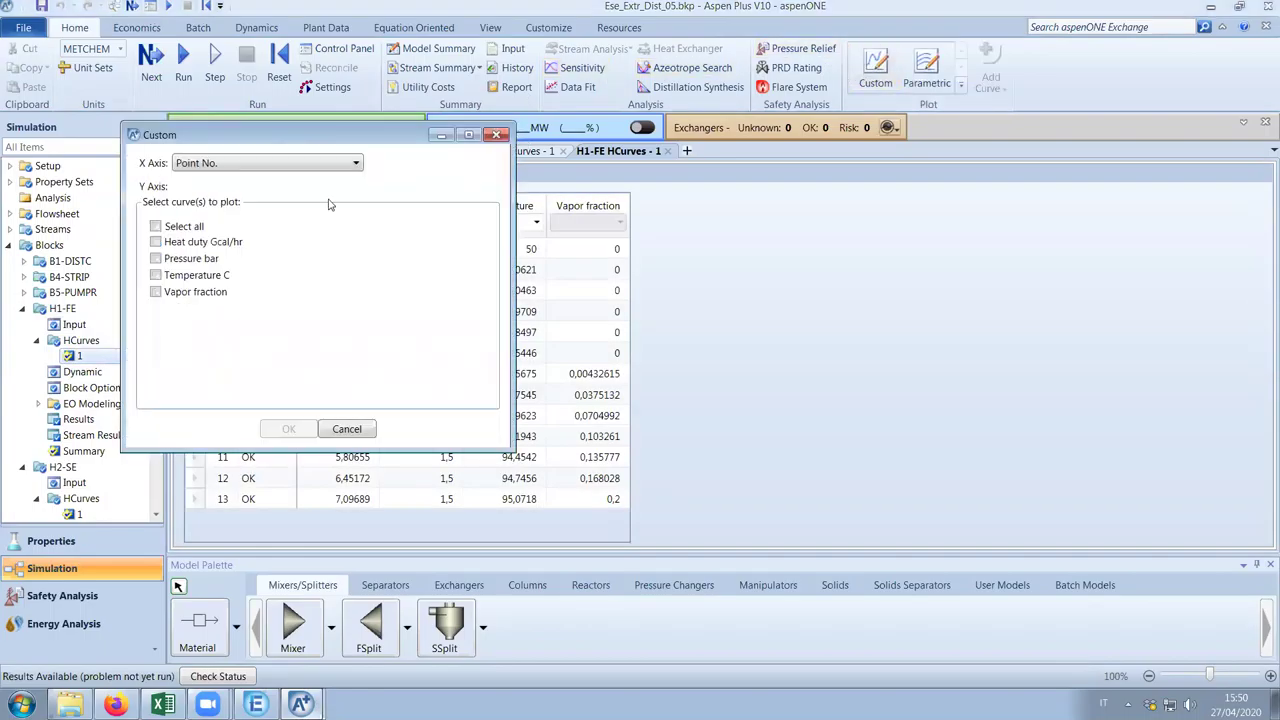
Plot the H1-FE heating curve as temperature against heat duty and move the legend below the curve
{"action": "left_click", "coordinate": [240, 163]}
{"action": "left_click", "coordinate": [215, 191]}
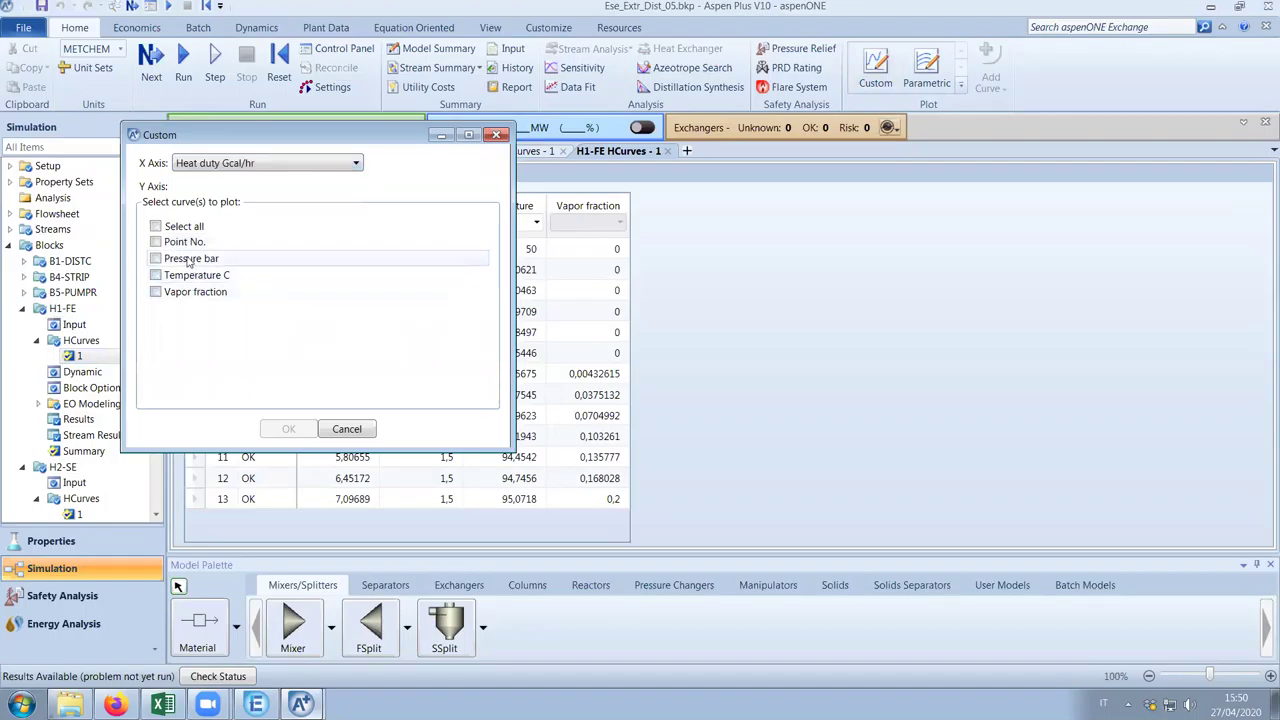
{"action": "left_click", "coordinate": [190, 278]}
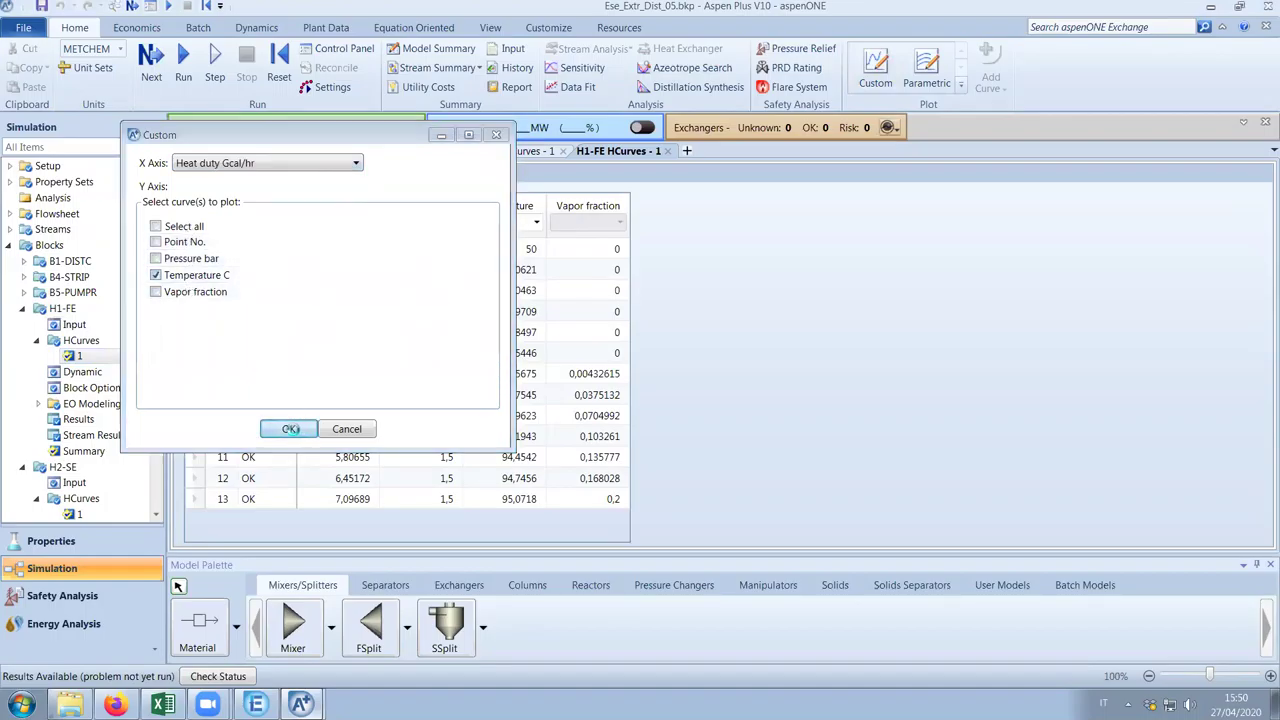
{"action": "left_click", "coordinate": [290, 429]}
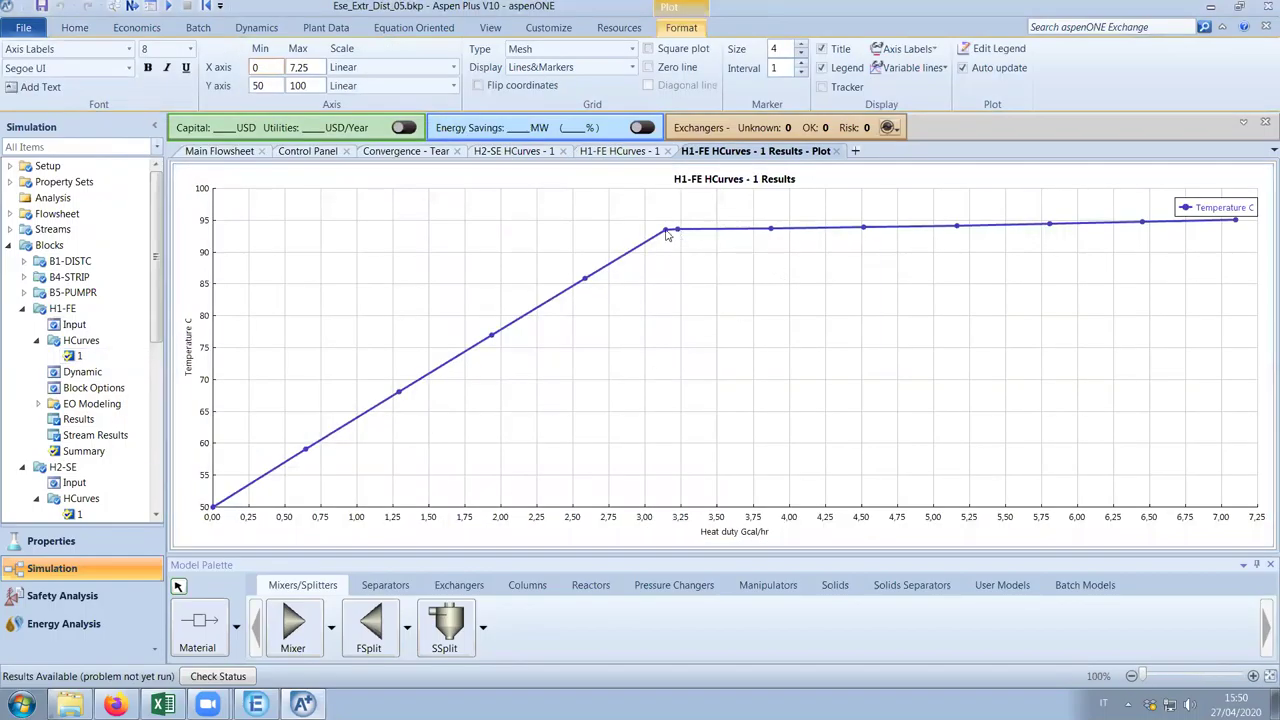
{"action": "left_click_drag", "start_coordinate": [1215, 208], "coordinate": [1071, 430]}
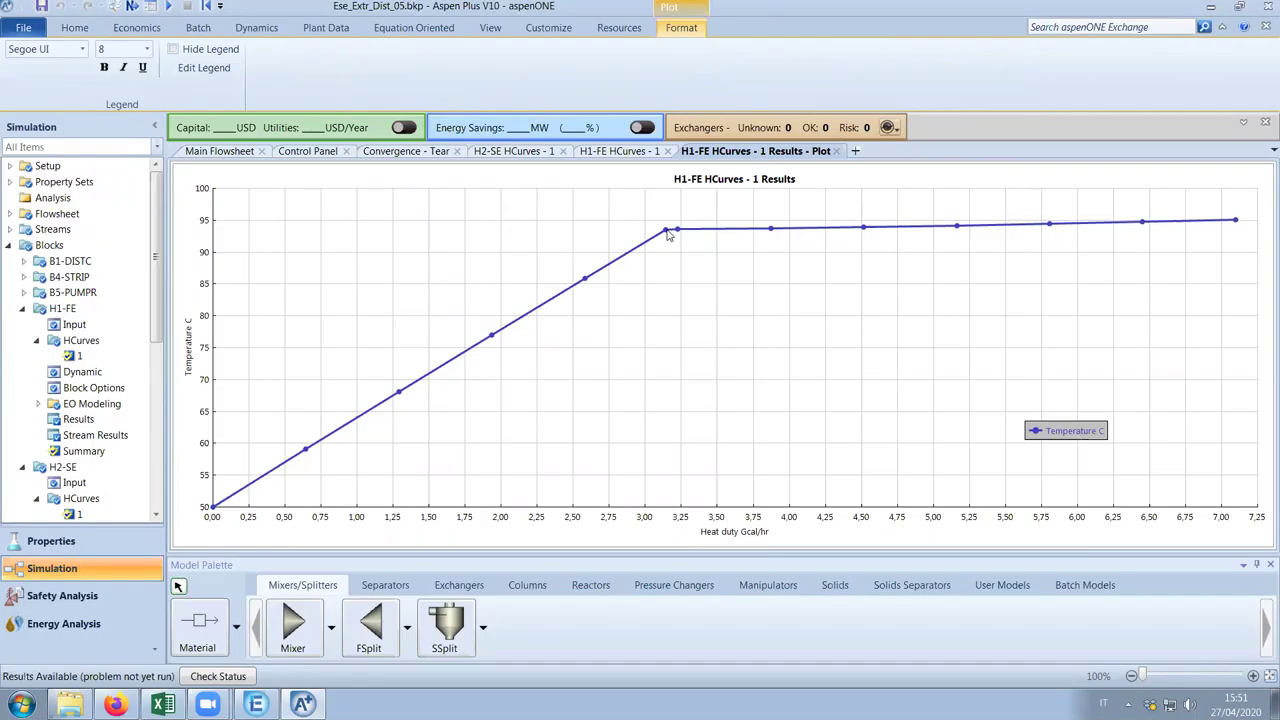
Return to Aspen Energy Analyzer and check the exchanger's hot stream 3 and cold stream 2 temperatures against the Grid Diagram
{"action": "left_click", "coordinate": [1221, 7]}
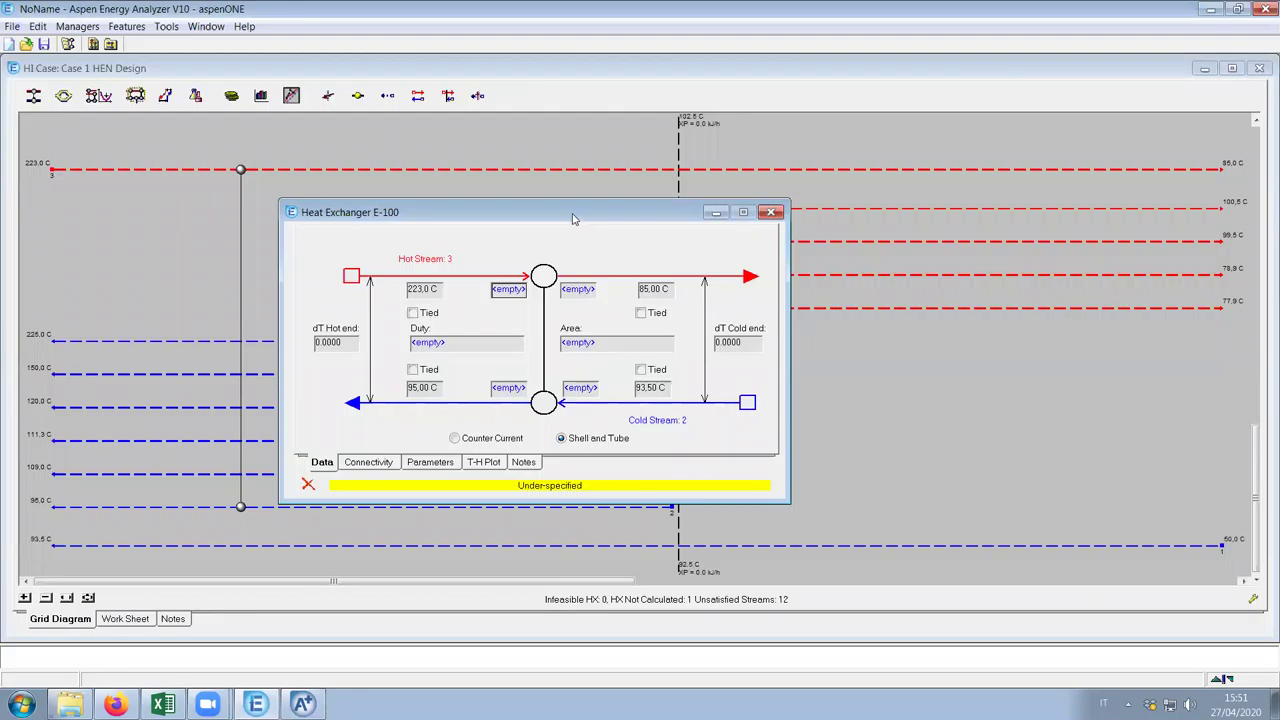
{"action": "left_click_drag", "start_coordinate": [573, 218], "coordinate": [581, 195]}
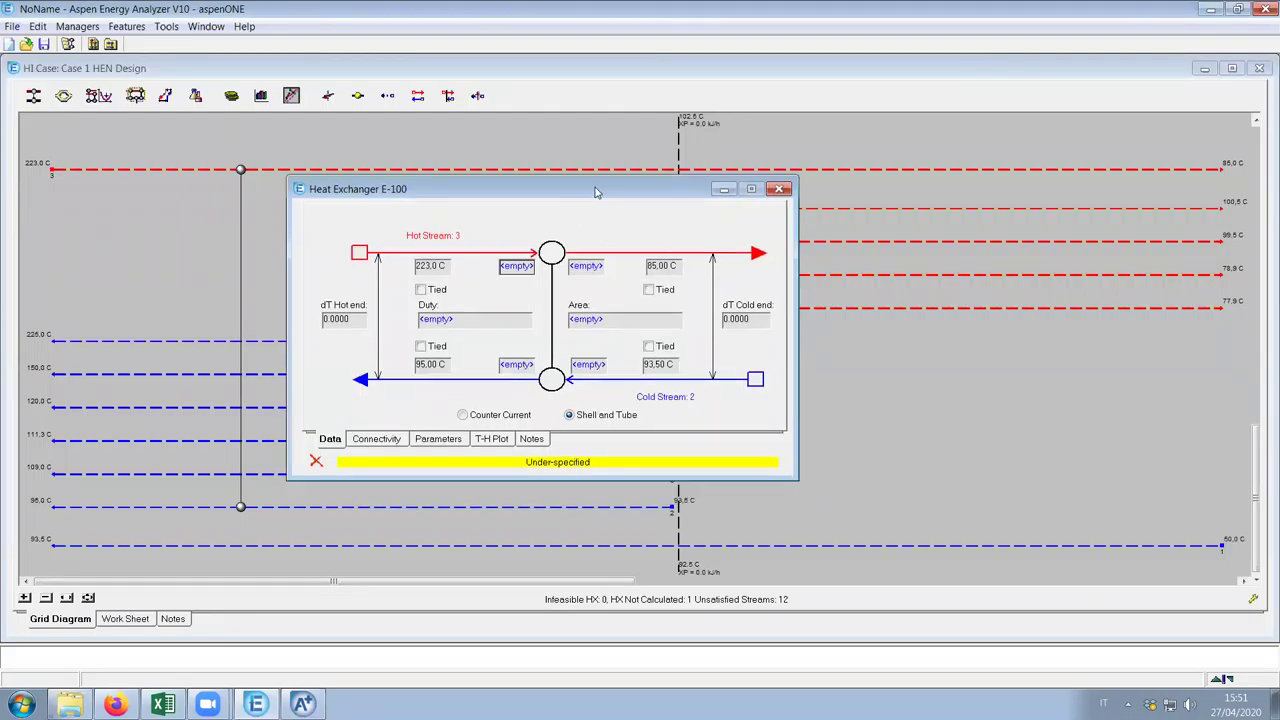
{"action": "left_click_drag", "start_coordinate": [595, 192], "coordinate": [283, 174]}
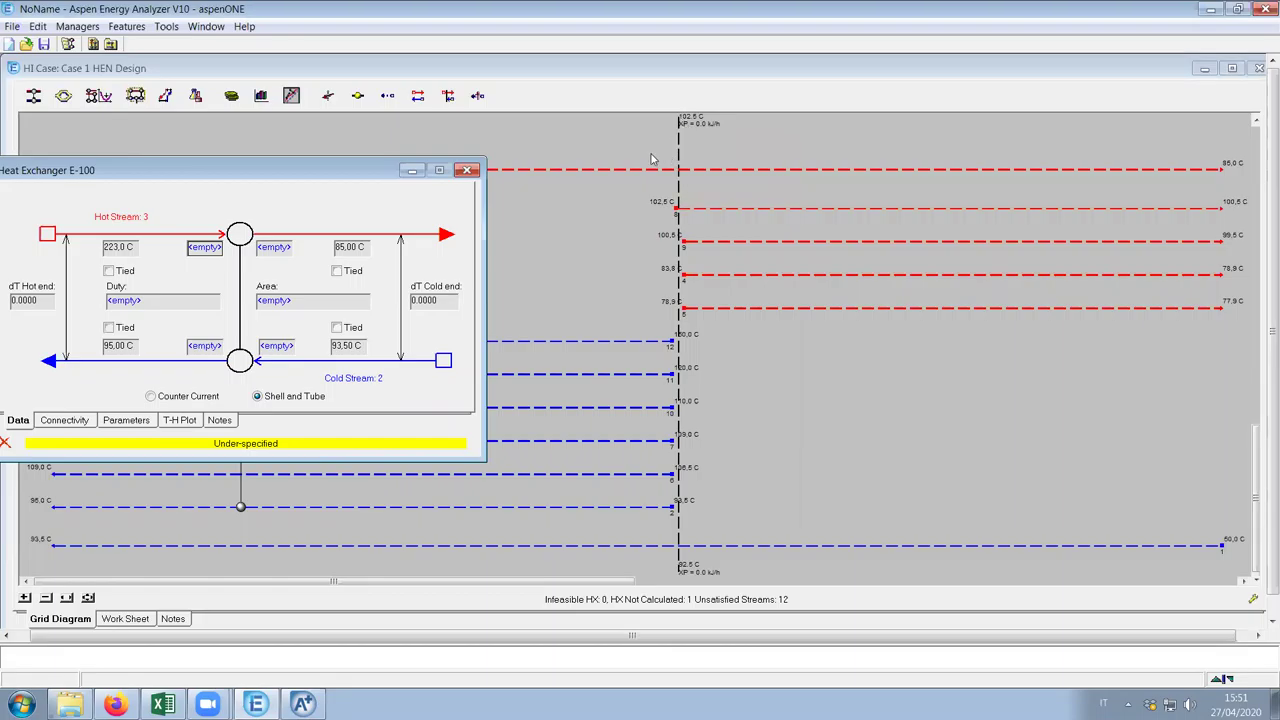
{"action": "left_click_drag", "start_coordinate": [307, 177], "coordinate": [411, 205]}
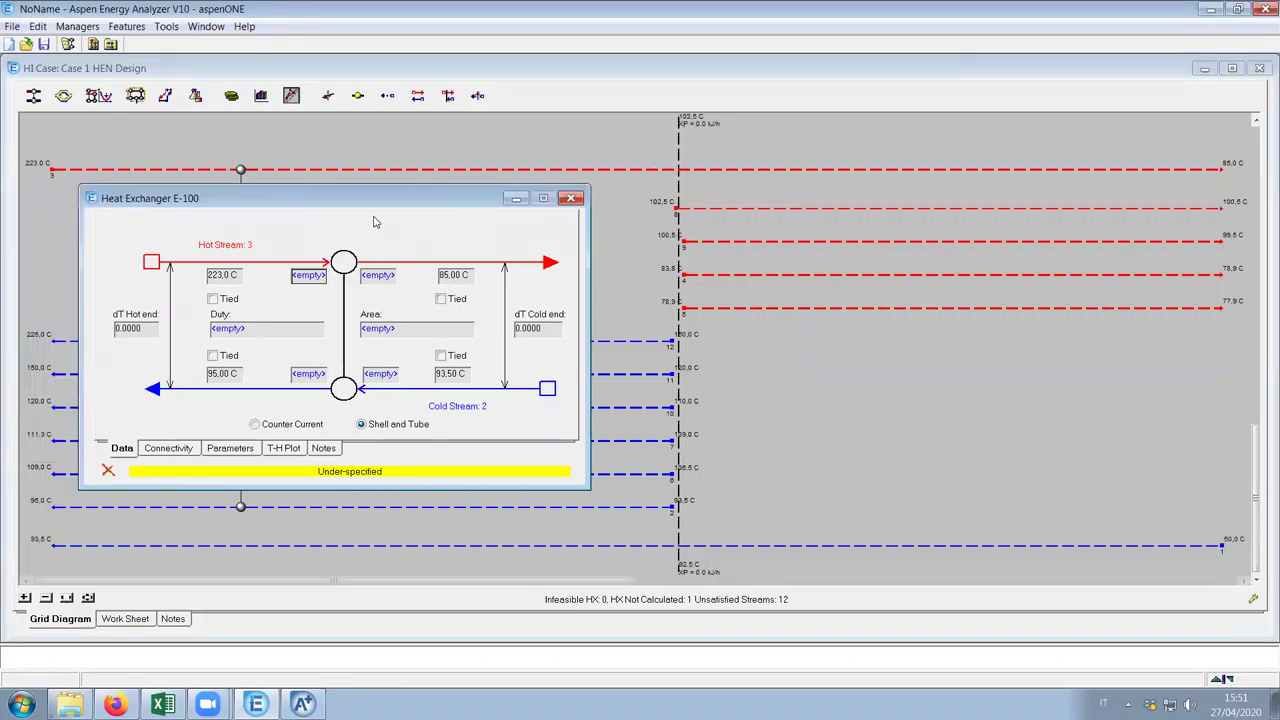
{"action": "left_click_drag", "start_coordinate": [372, 200], "coordinate": [604, 215]}
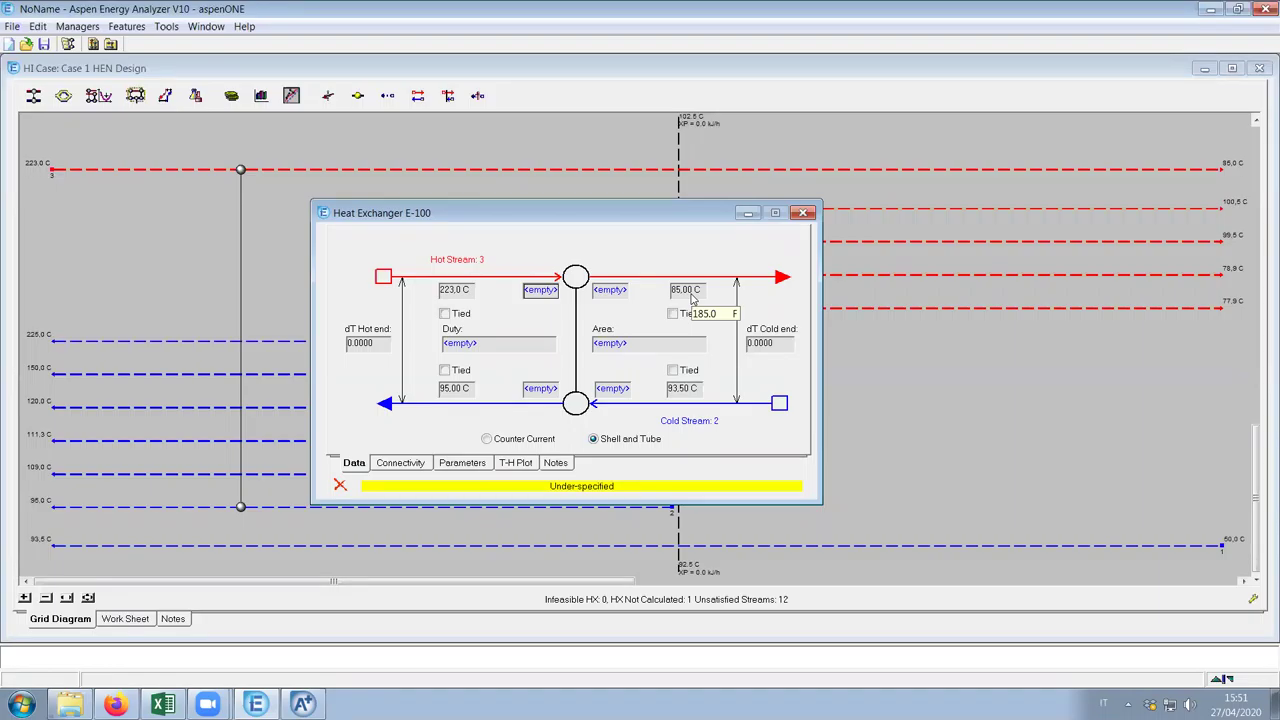
{"action": "left_click_drag", "start_coordinate": [666, 211], "coordinate": [470, 163]}
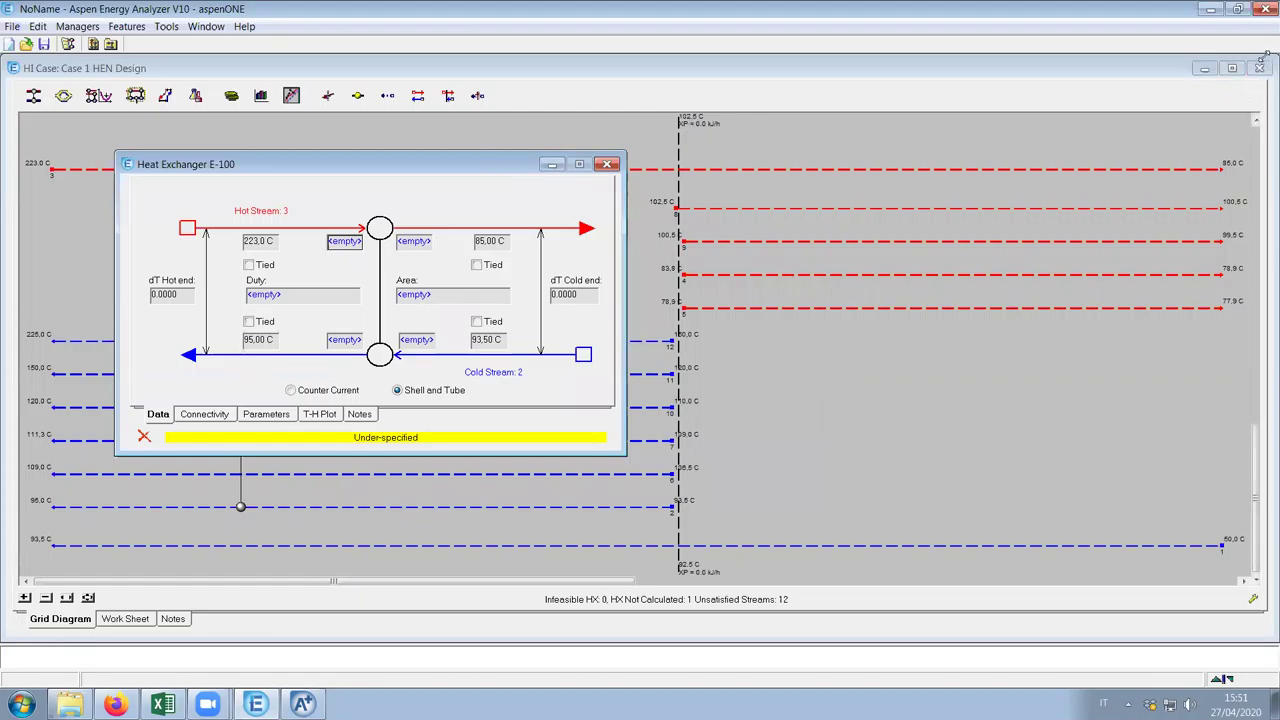
Shrink the HEN Design window, bring it in front of the exchanger data and restore the Case 1 Targets window
{"action": "left_click", "coordinate": [1232, 68]}
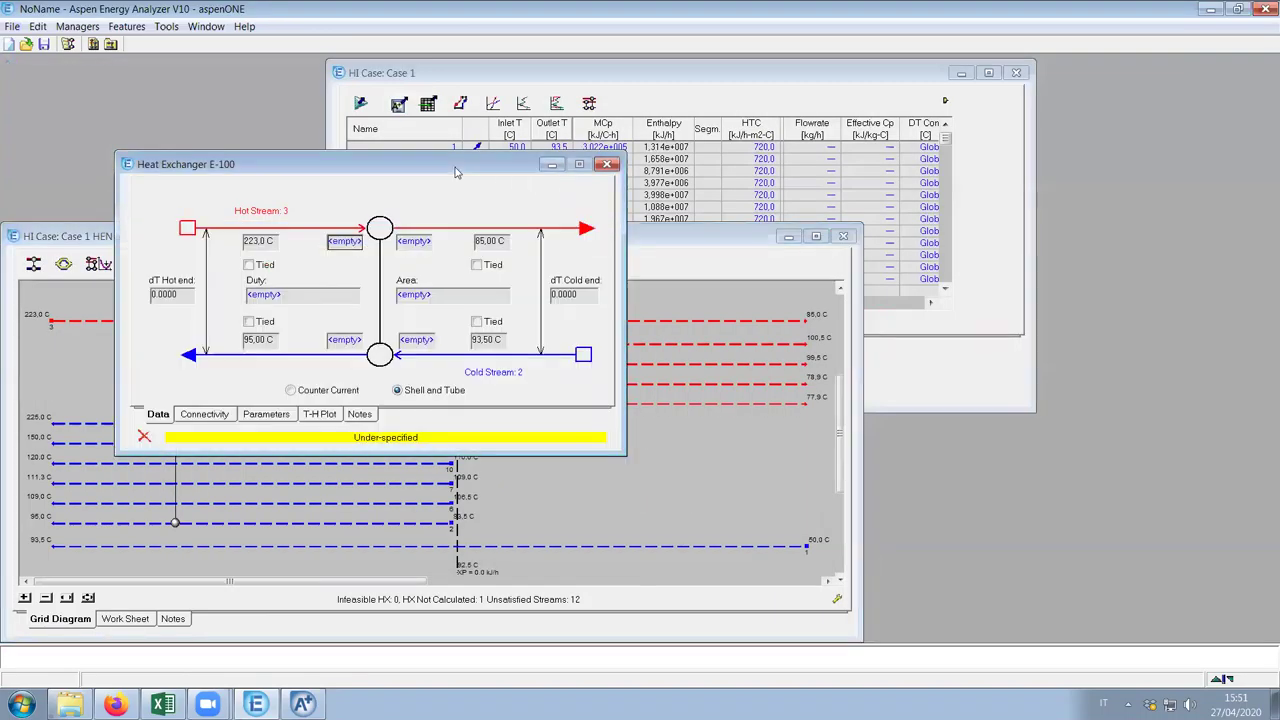
{"action": "left_click", "coordinate": [138, 565]}
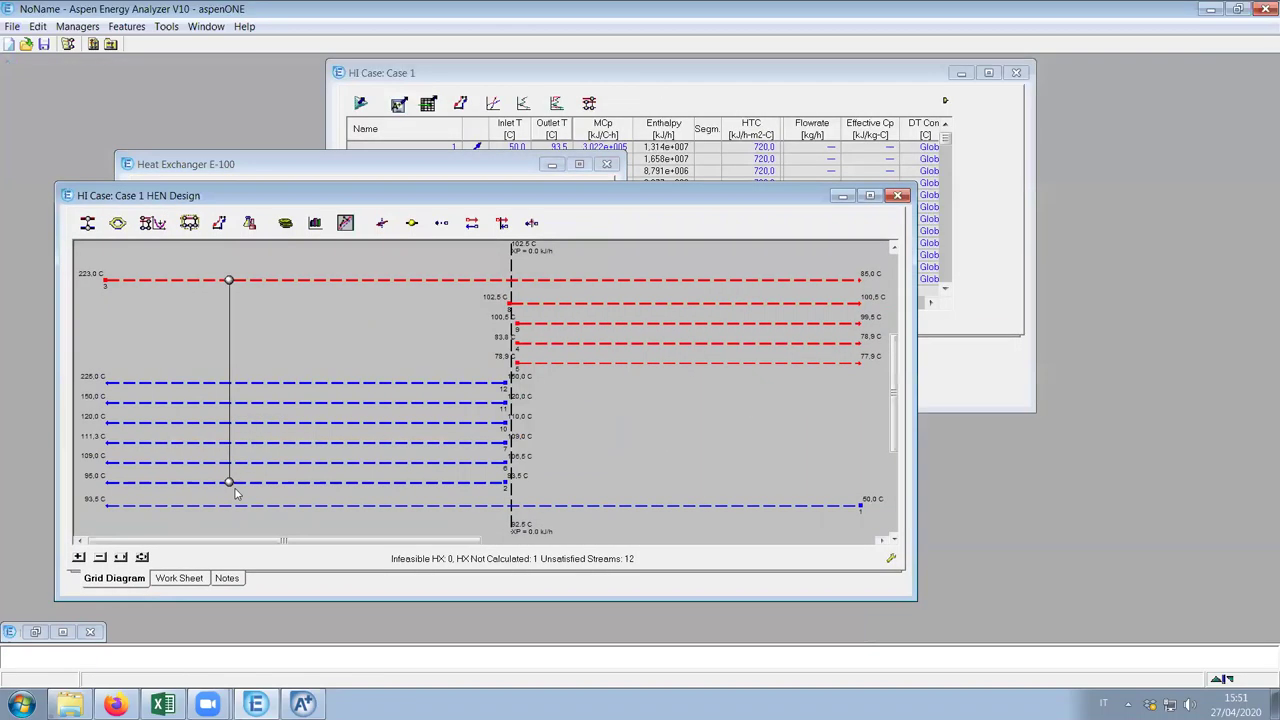
{"action": "left_click", "coordinate": [36, 632]}
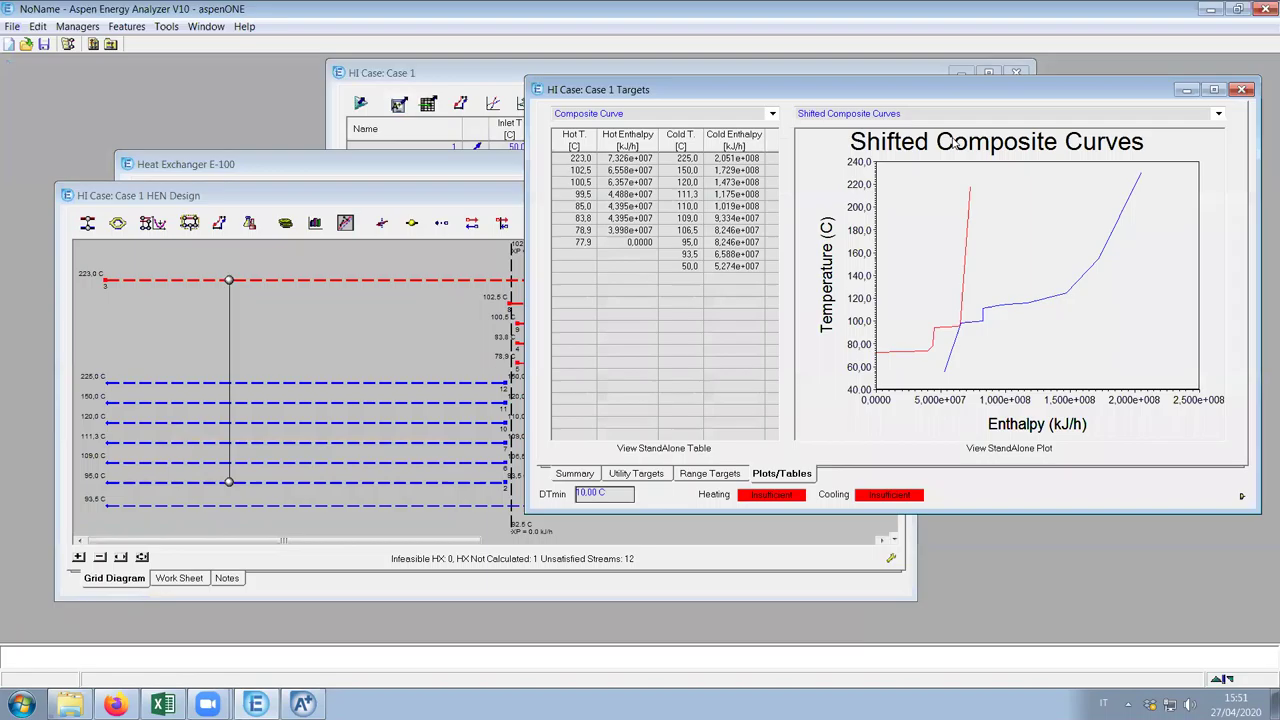
Change the targets plot to Composite Curve and inspect the coordinates of the hot curve near the pinch
{"action": "left_click", "coordinate": [944, 115]}
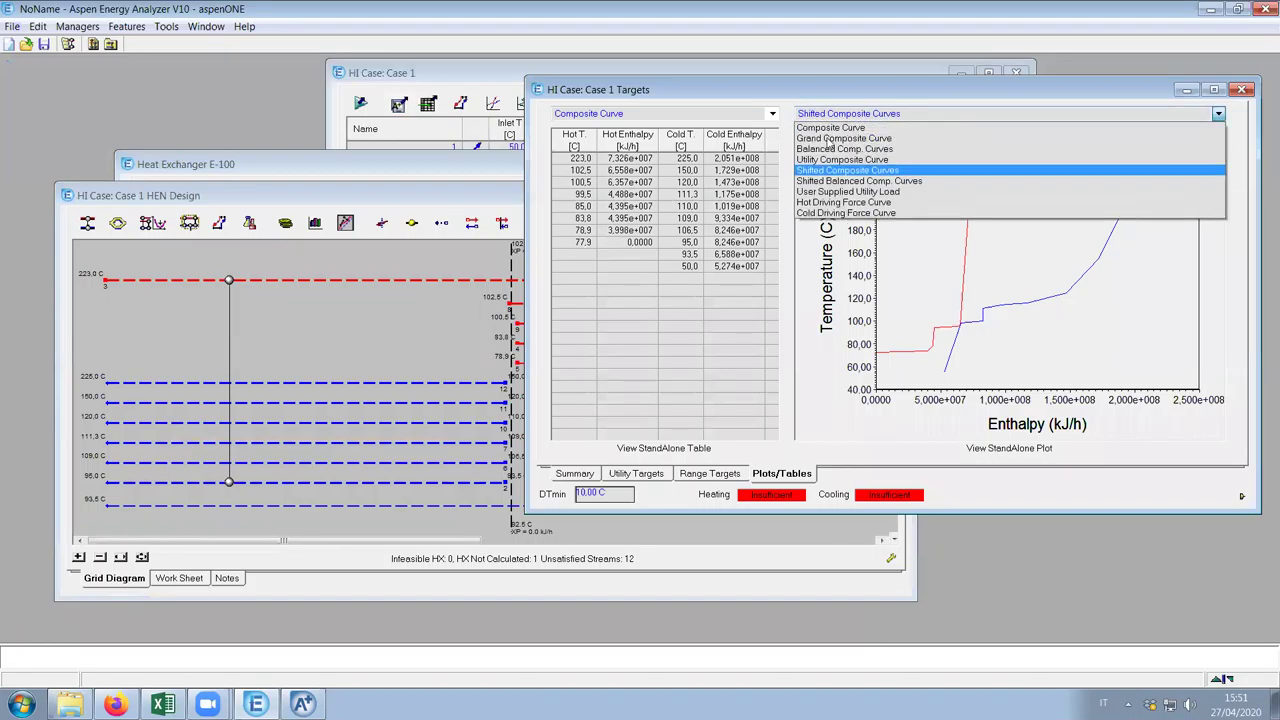
{"action": "left_click", "coordinate": [830, 128]}
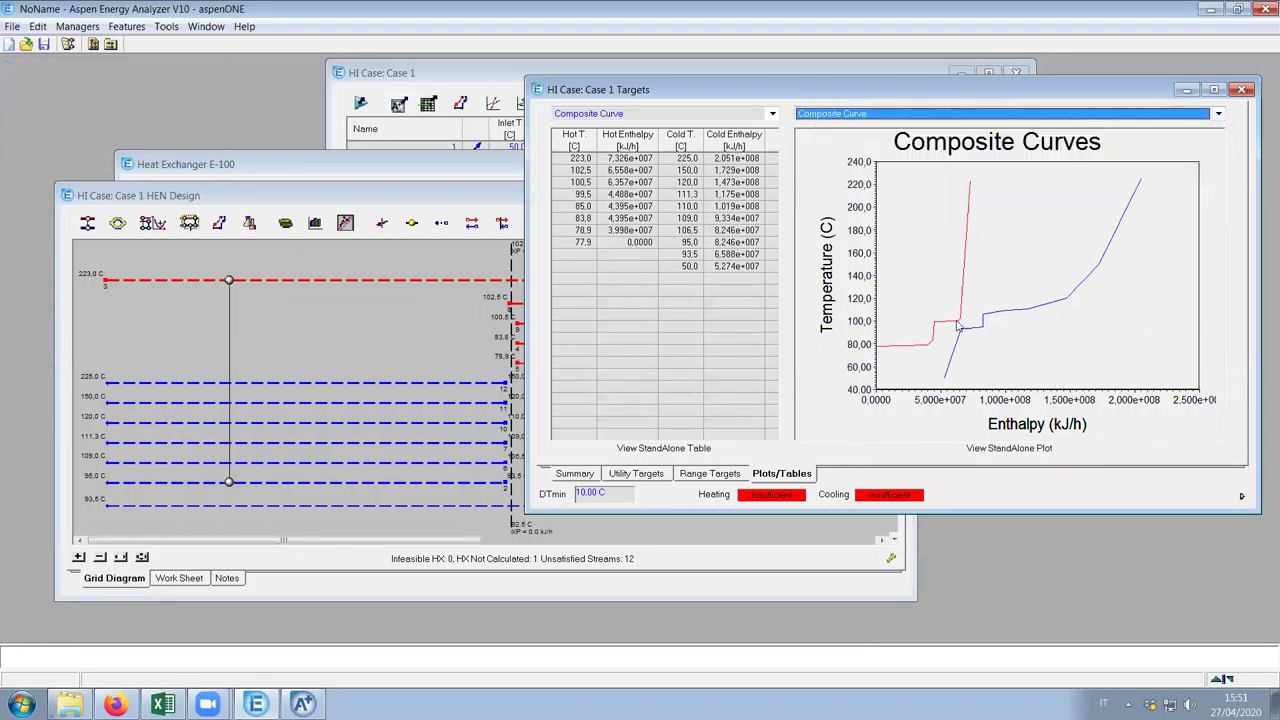
{"action": "mouse_move", "coordinate": [957, 322]}
{"action": "left_click_drag", "start_coordinate": [957, 322], "coordinate": [893, 324]}
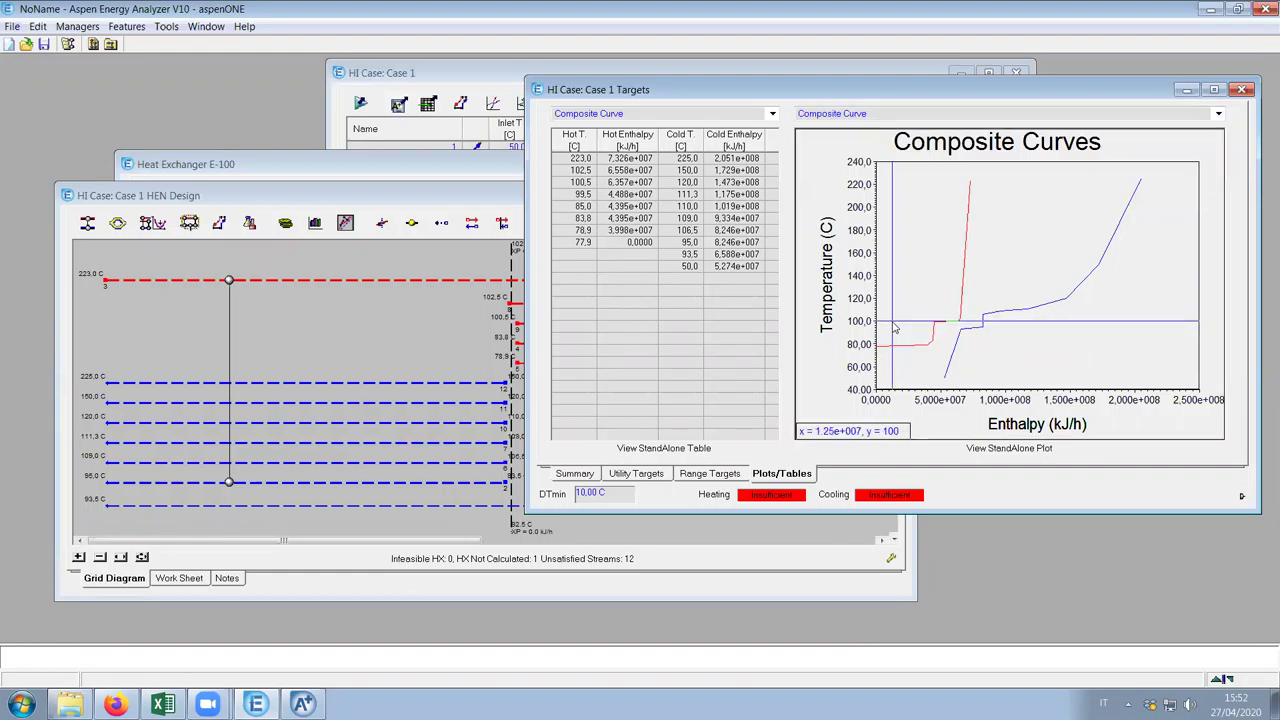
Inspect the coordinates of the hot composite curve near the pinch and minimize the Case 1 Targets window
{"action": "left_click_drag", "start_coordinate": [895, 328], "coordinate": [1004, 310]}
{"action": "left_click", "coordinate": [889, 343]}
{"action": "left_click", "coordinate": [1187, 90]}
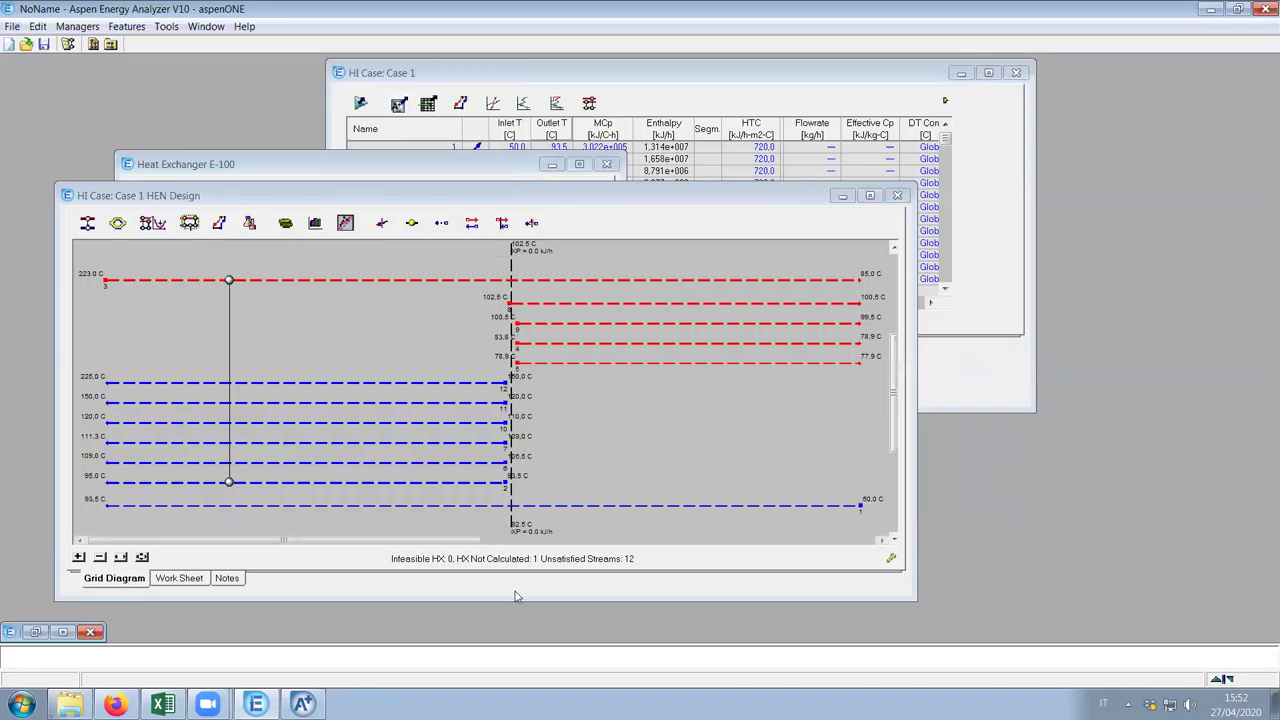
Bring the Heat Exchanger E-100 window to the front and place it beside the exchanger match in the grid diagram
{"action": "left_click", "coordinate": [505, 400]}
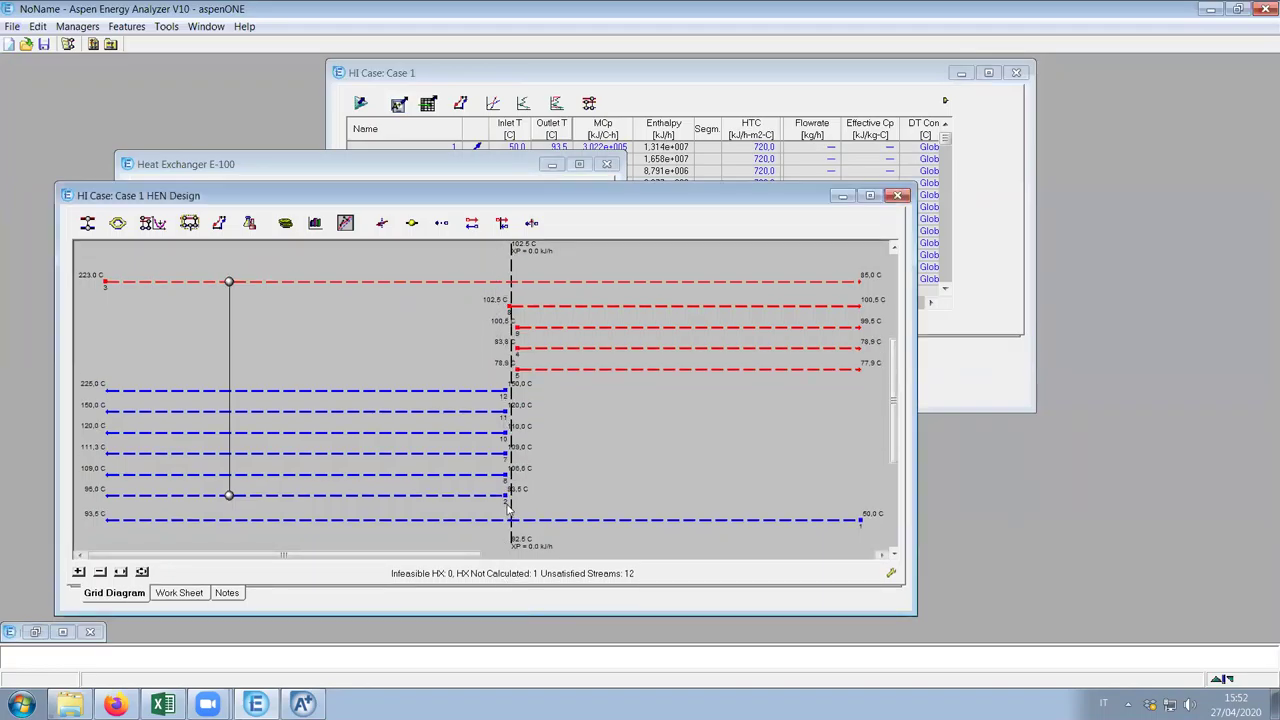
{"action": "left_click", "coordinate": [358, 164]}
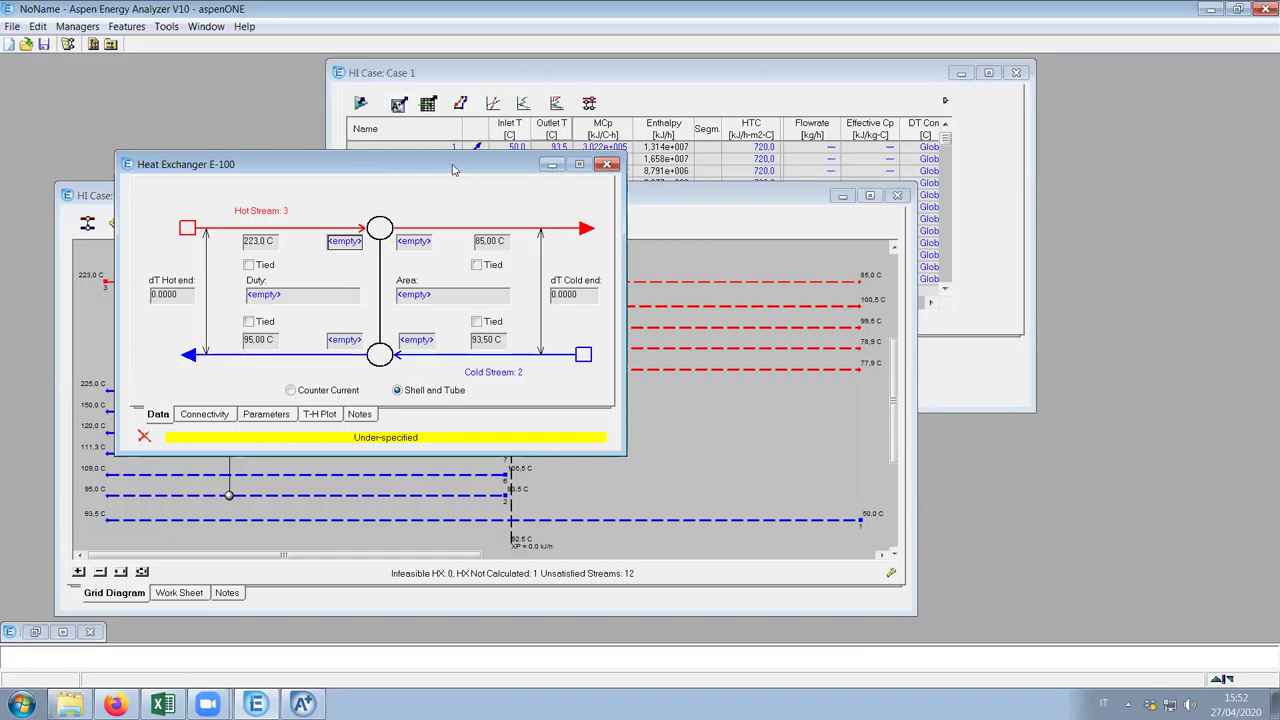
{"action": "left_click_drag", "start_coordinate": [453, 170], "coordinate": [542, 155]}
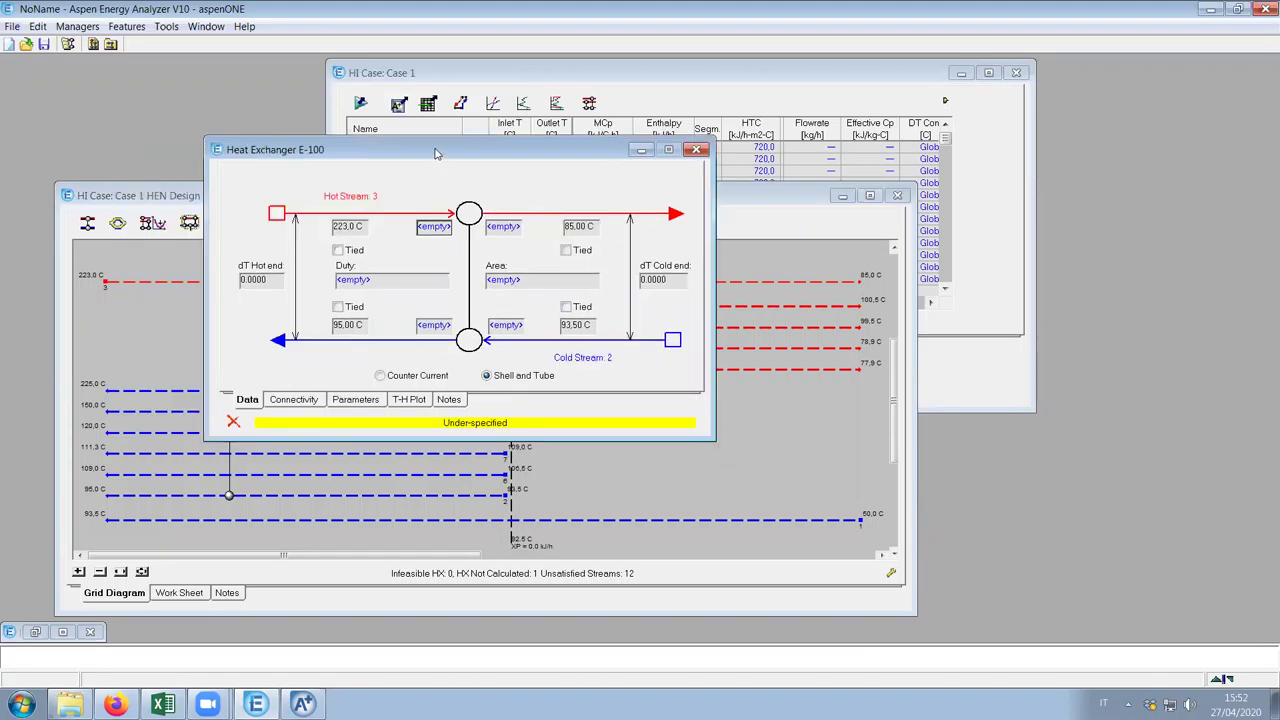
{"action": "left_click_drag", "start_coordinate": [435, 153], "coordinate": [795, 167]}
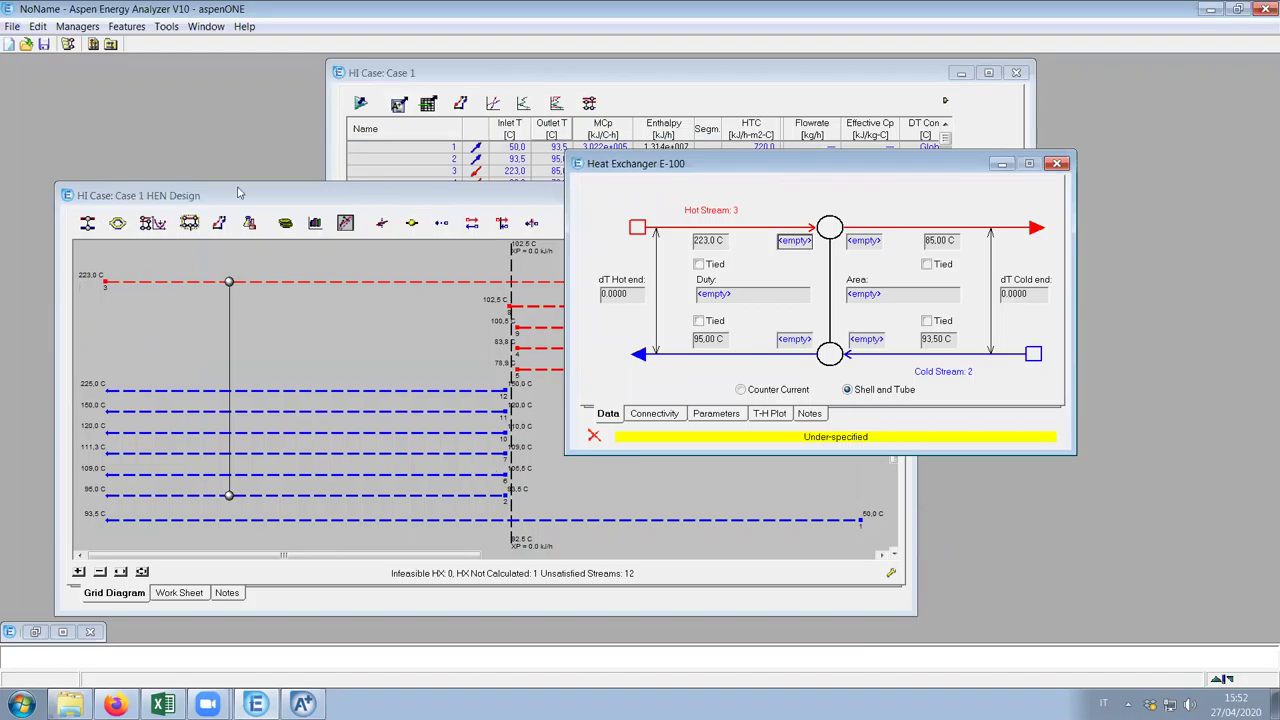
Set the exchanger's hot stream 3 outlet temperature to 102.5 °C and its cold stream 2 inlet temperature to 93.5 °C
{"action": "left_click", "coordinate": [866, 248]}
{"action": "type", "text": "102.5"}
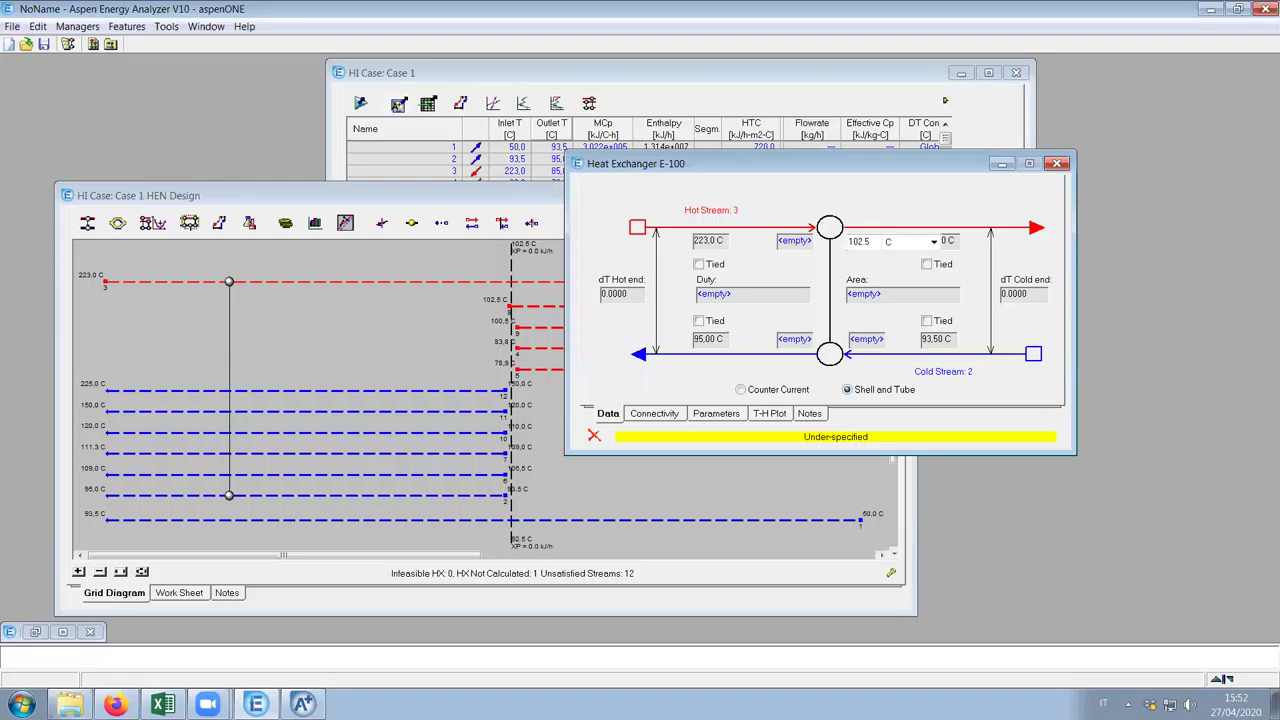
{"action": "key", "text": "Return"}
{"action": "mouse_move", "coordinate": [877, 254]}
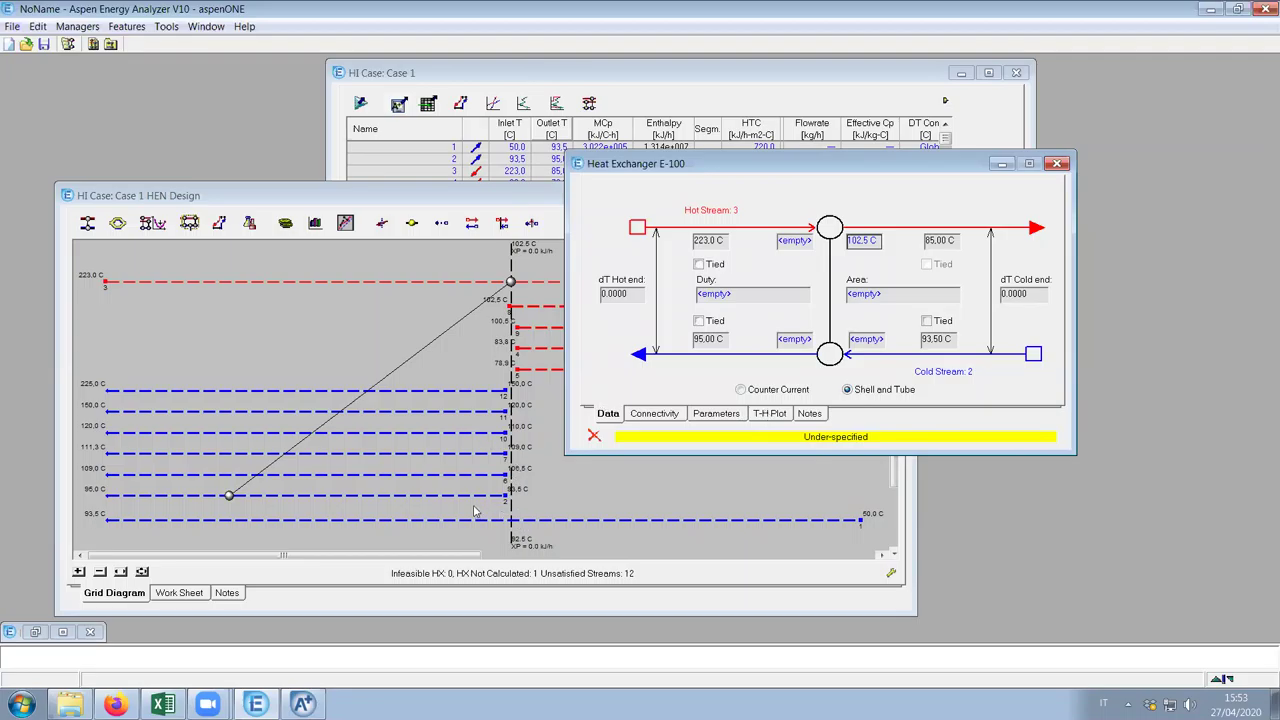
{"action": "mouse_move", "coordinate": [484, 500]}
{"action": "left_click", "coordinate": [868, 341]}
{"action": "type", "text": "93"}
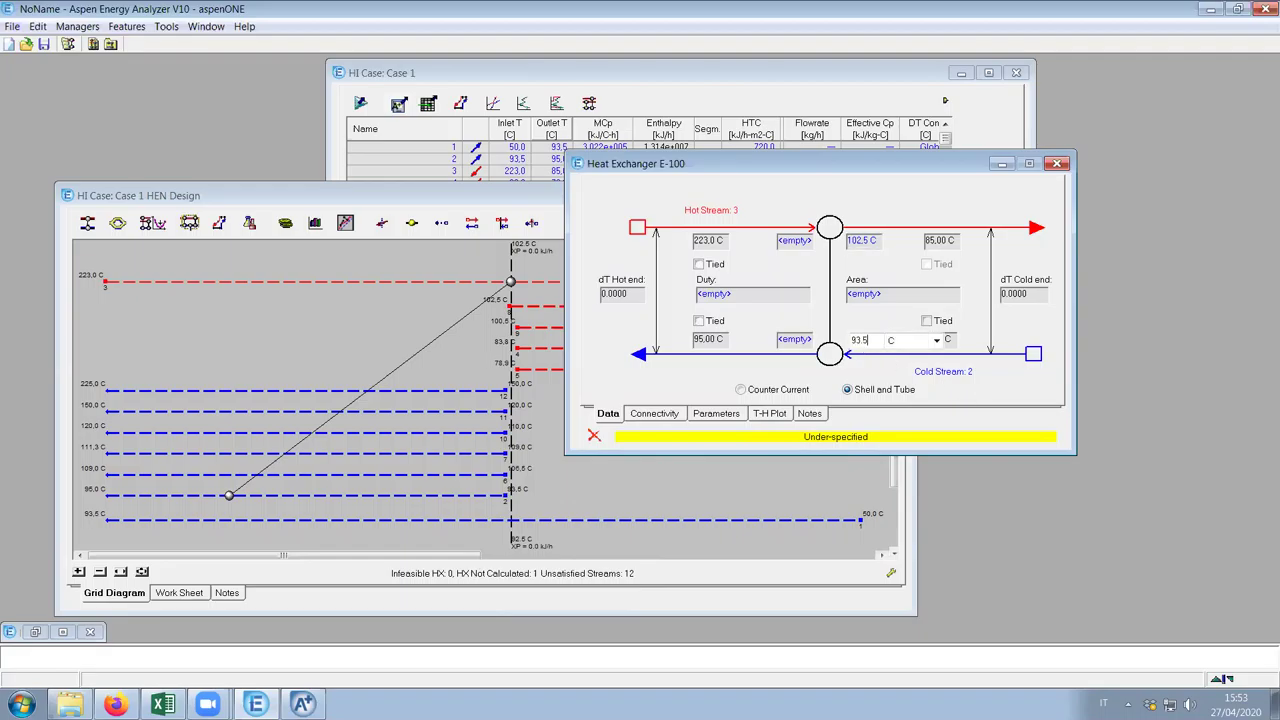
{"action": "type", "text": ".5"}
{"action": "key", "text": "Return"}
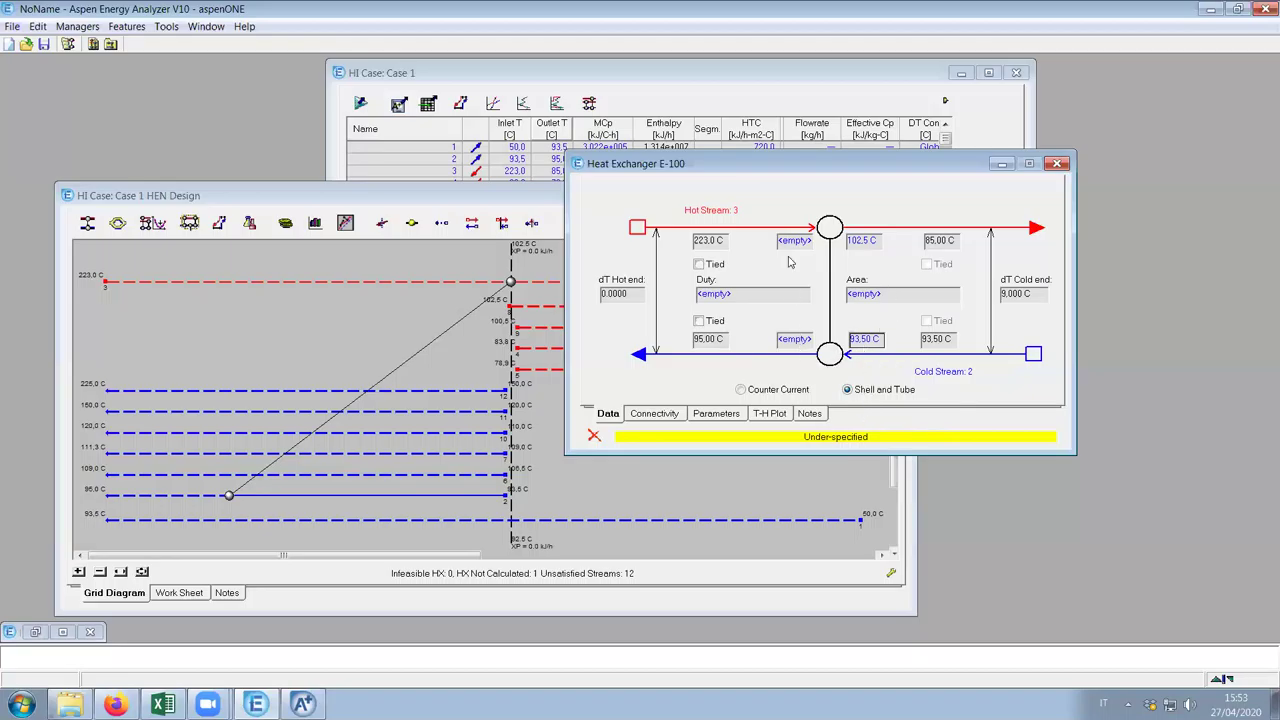
Try a cold stream 2 outlet temperature of 95 °C on the exchanger and clear that value again
{"action": "mouse_move", "coordinate": [858, 246]}
{"action": "left_click", "coordinate": [794, 339]}
{"action": "type", "text": "95"}
{"action": "key", "text": "Return"}
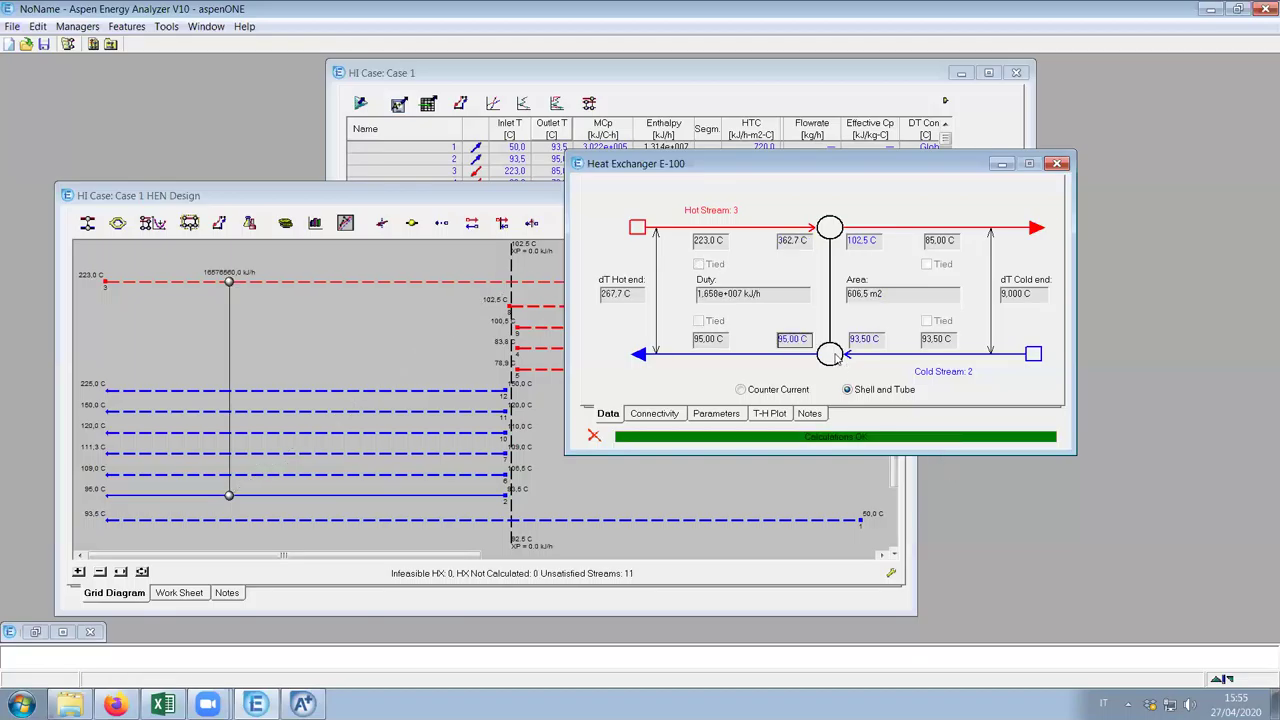
{"action": "mouse_move", "coordinate": [795, 248]}
{"action": "mouse_move", "coordinate": [703, 250]}
{"action": "left_click", "coordinate": [793, 340]}
{"action": "key", "text": "Delete"}
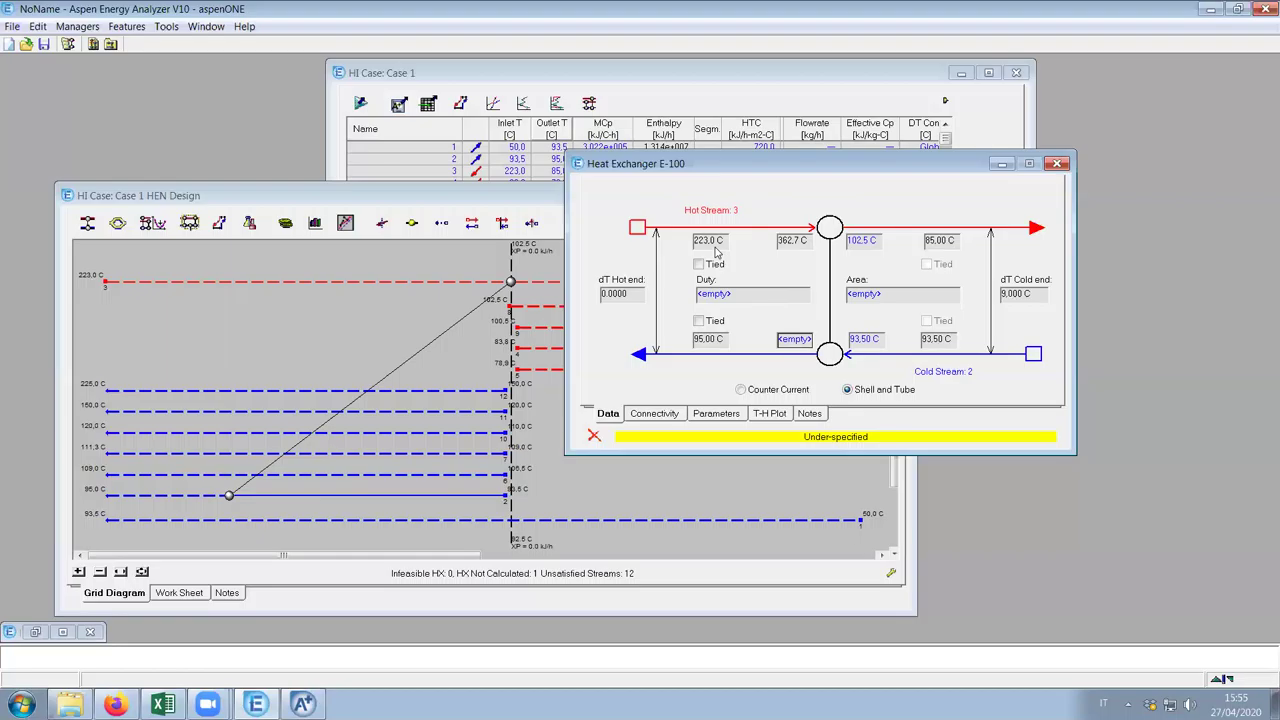
Set the exchanger's hot stream 3 inlet temperature to 223 °C
{"action": "left_click", "coordinate": [791, 243]}
{"action": "type", "text": "223"}
{"action": "key", "text": "Return"}
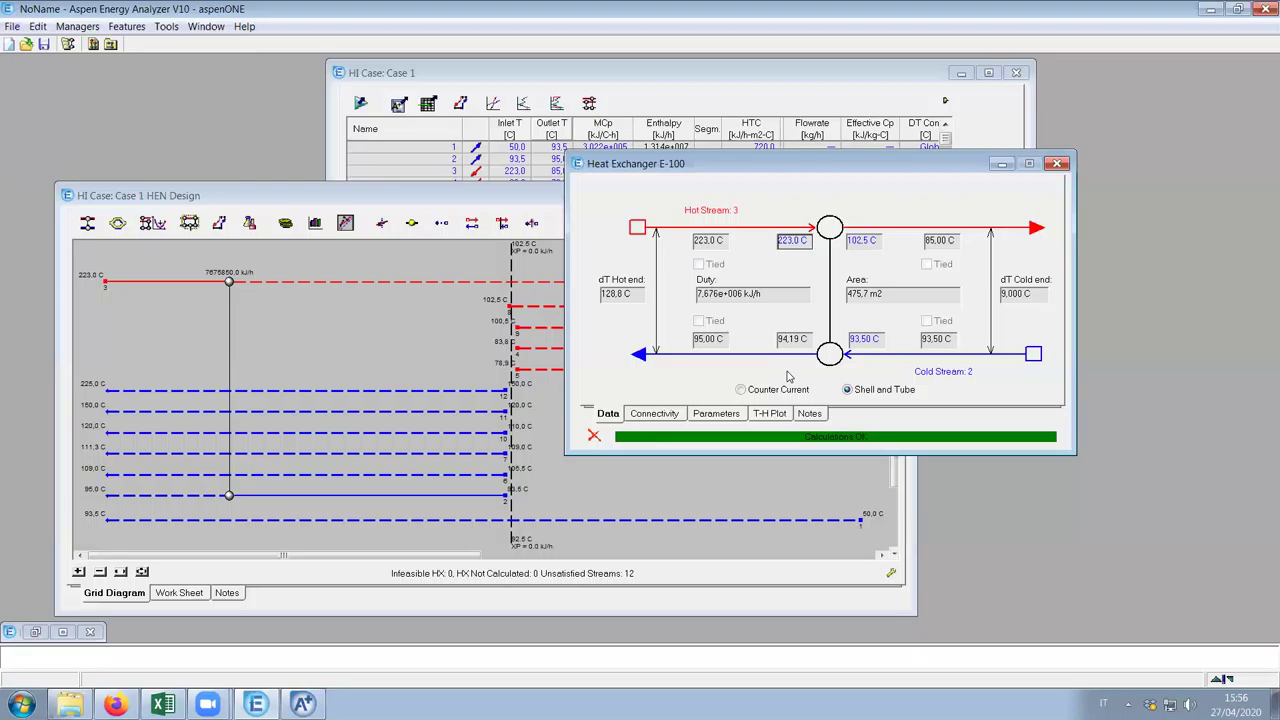
Check the heating and cooling energy targets in the Case 1 Targets summary and compare them with the exchanger's duty
{"action": "left_click", "coordinate": [35, 631]}
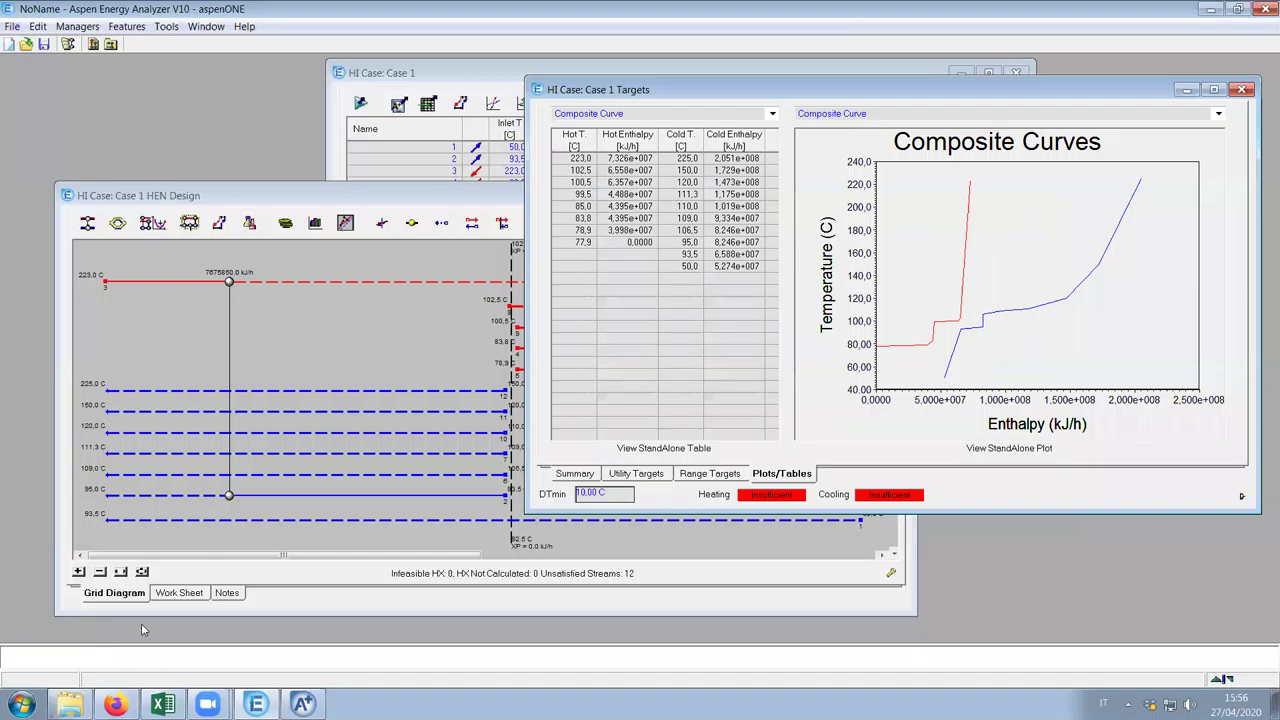
{"action": "left_click", "coordinate": [578, 474]}
{"action": "mouse_move", "coordinate": [716, 140]}
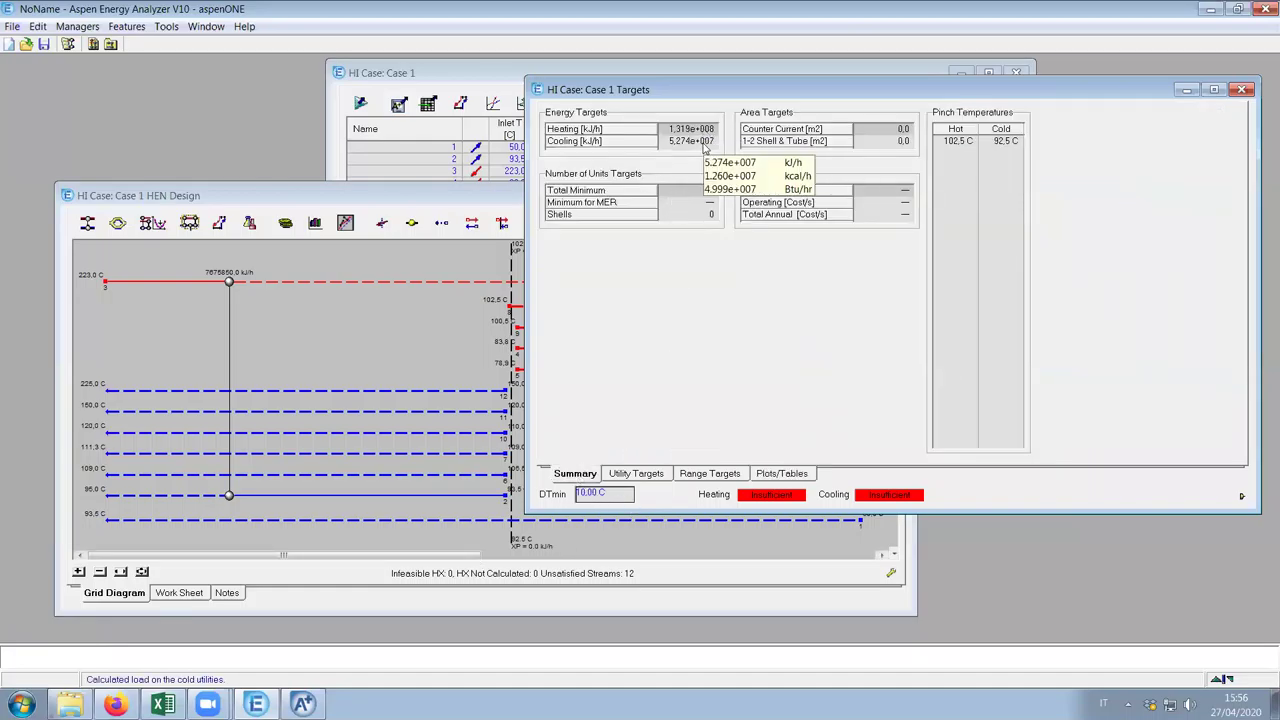
{"action": "left_click", "coordinate": [1187, 89]}
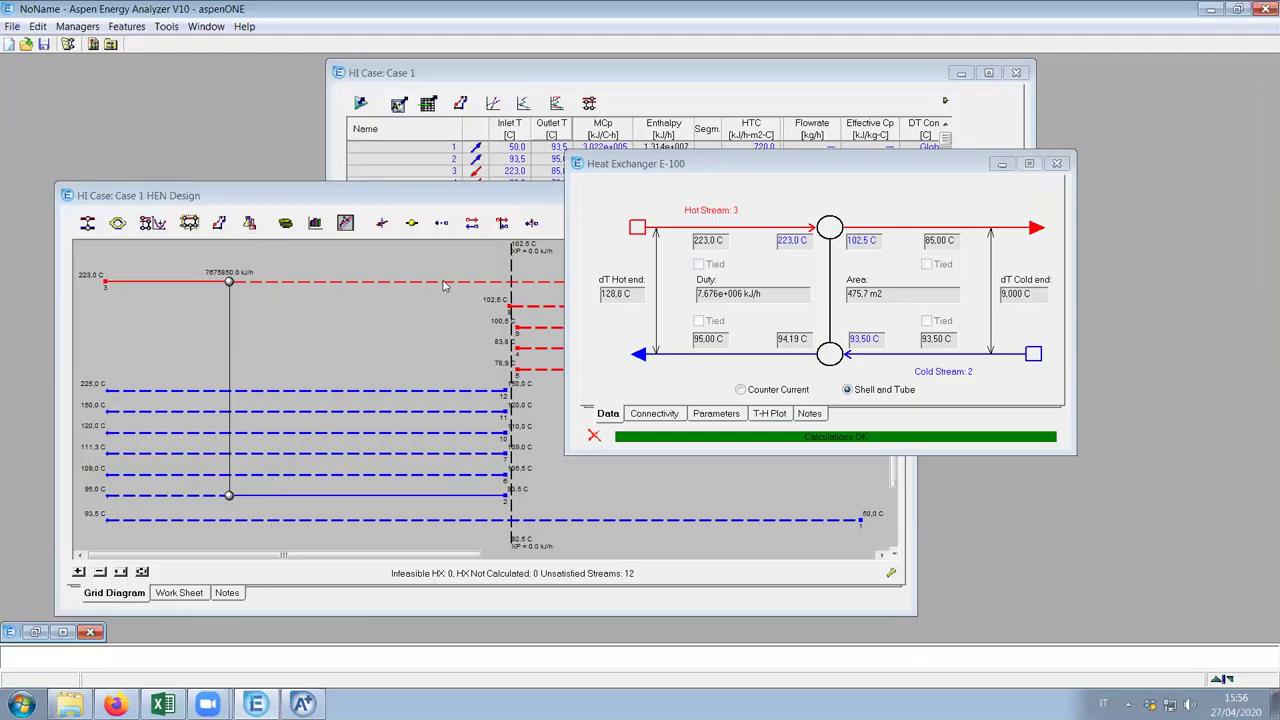
{"action": "left_click", "coordinate": [44, 634]}
{"action": "mouse_move", "coordinate": [690, 133]}
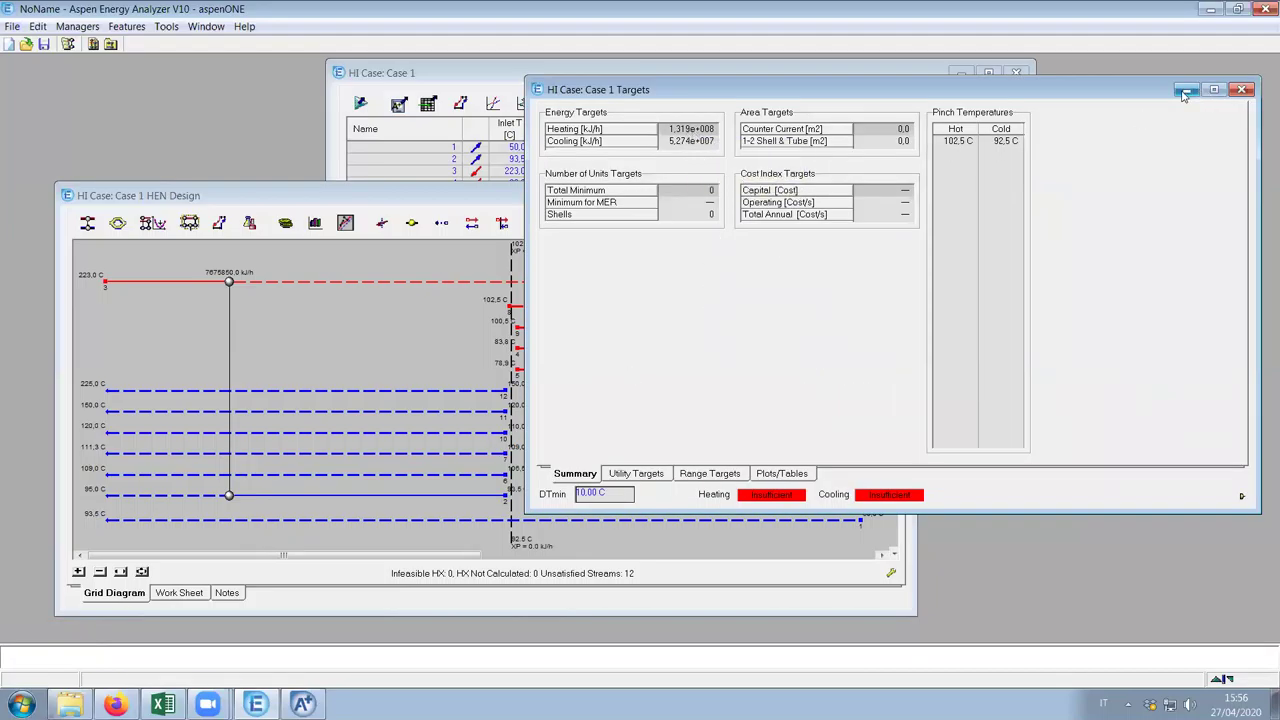
{"action": "left_click", "coordinate": [1187, 90]}
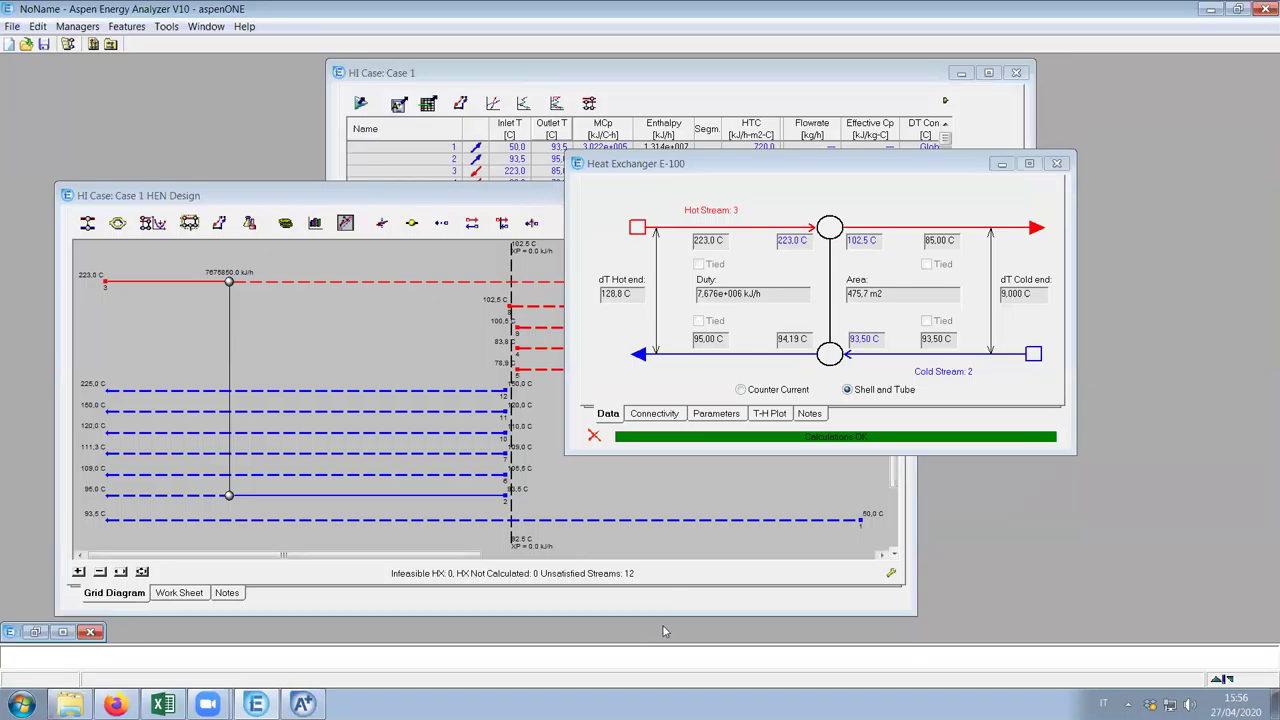
Restore the Case 1 Targets window, examine the composite curves along the enthalpy axis and return to the targets summary
{"action": "left_click", "coordinate": [36, 632]}
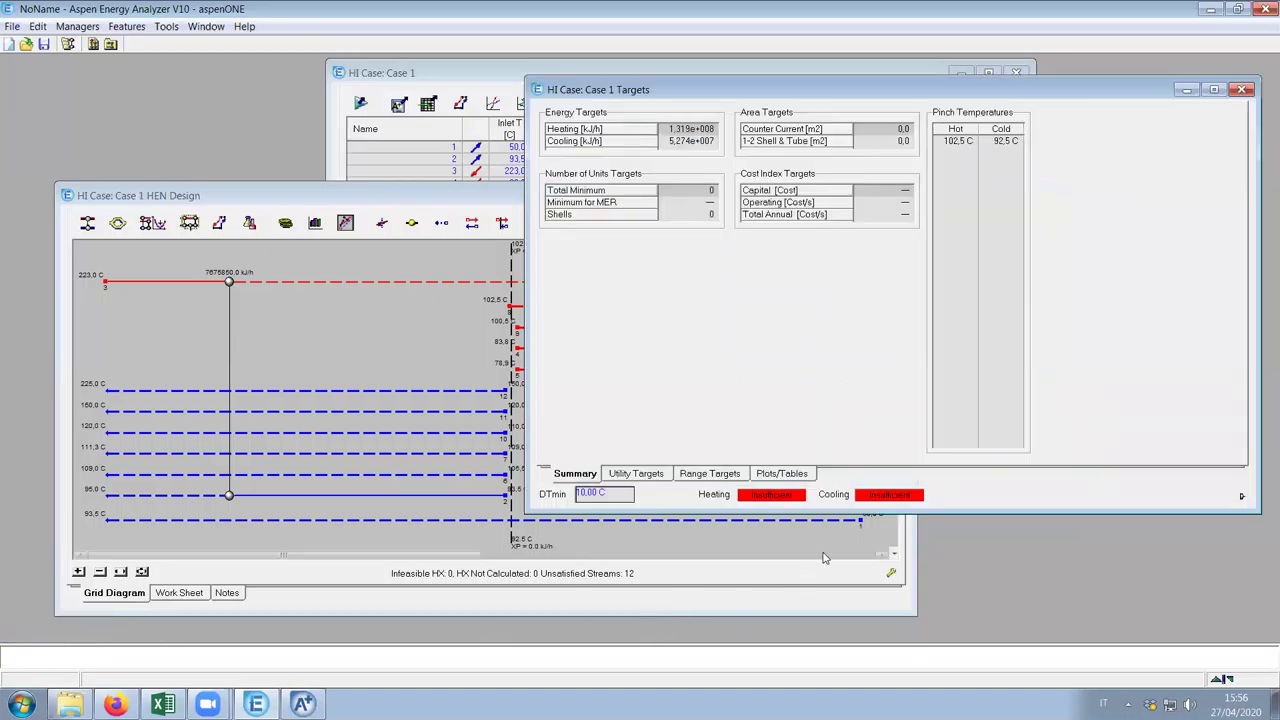
{"action": "left_click", "coordinate": [797, 476]}
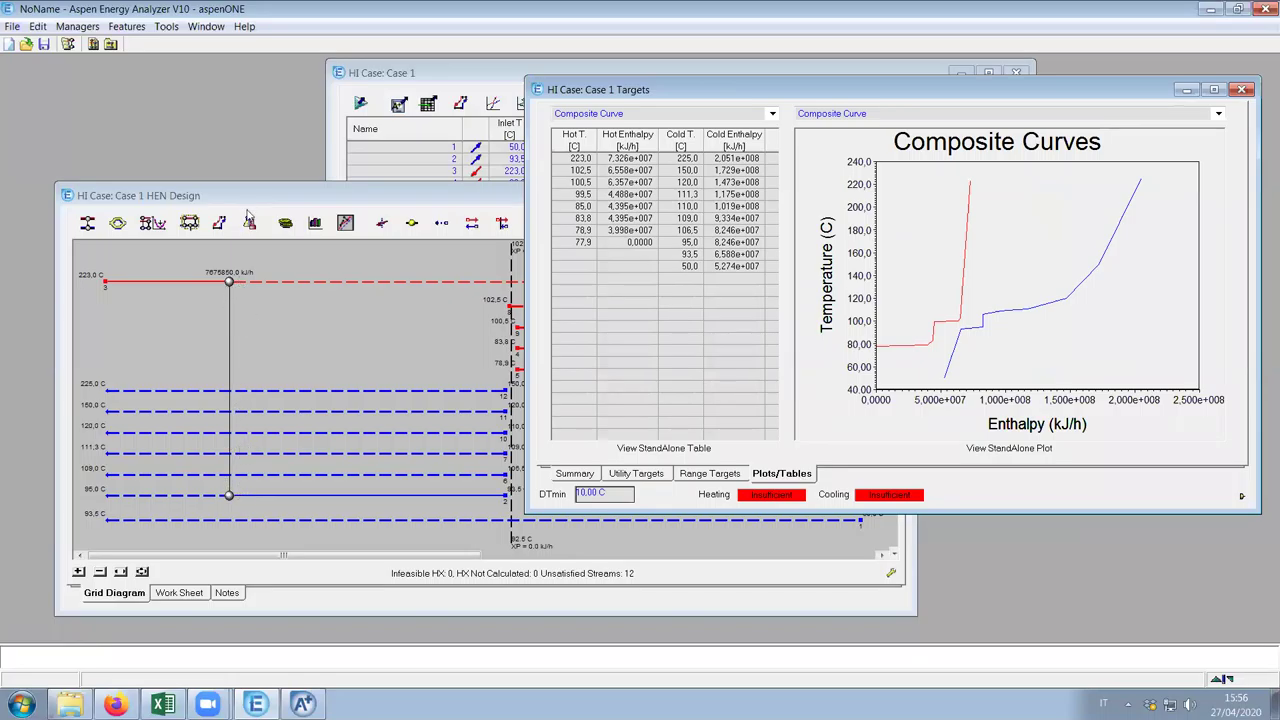
{"action": "left_click", "coordinate": [934, 364]}
{"action": "left_click_drag", "start_coordinate": [934, 364], "coordinate": [1140, 190]}
{"action": "left_click_drag", "start_coordinate": [880, 347], "coordinate": [890, 363]}
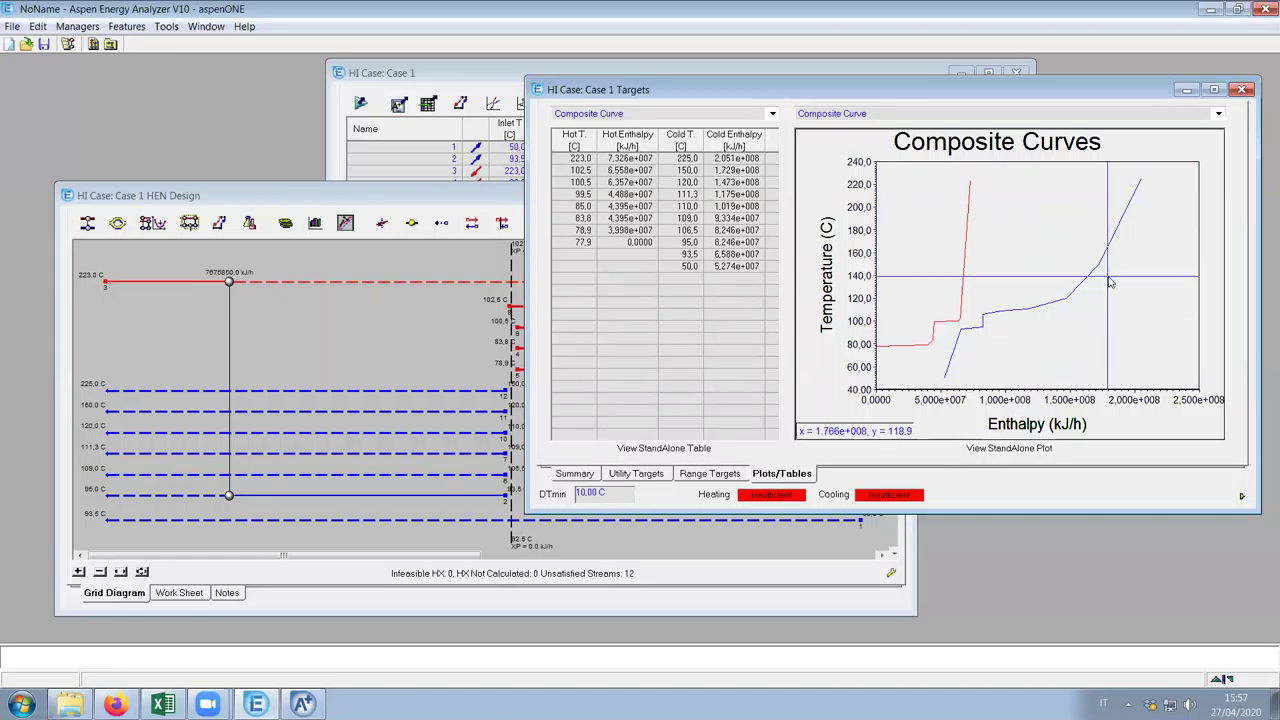
{"action": "left_click", "coordinate": [576, 473]}
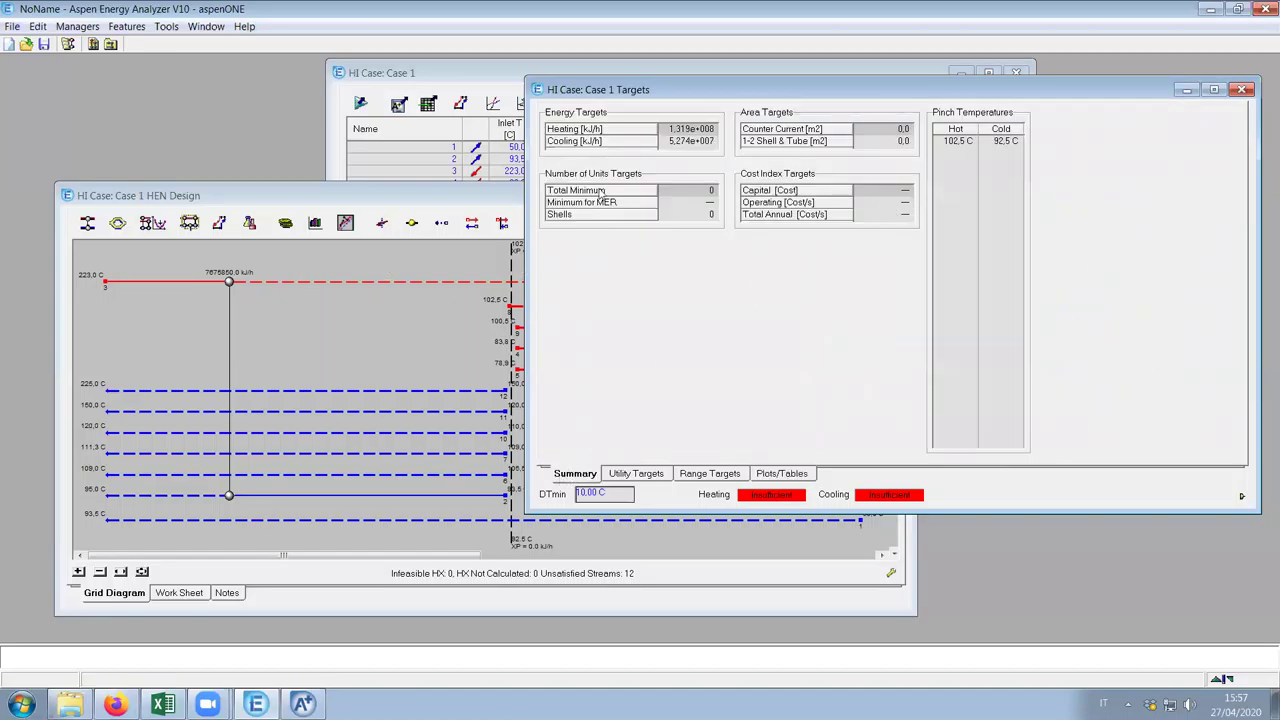
Review the Case 1 energy targets against the network grid diagram and trace the composite curves
{"action": "left_click", "coordinate": [394, 198]}
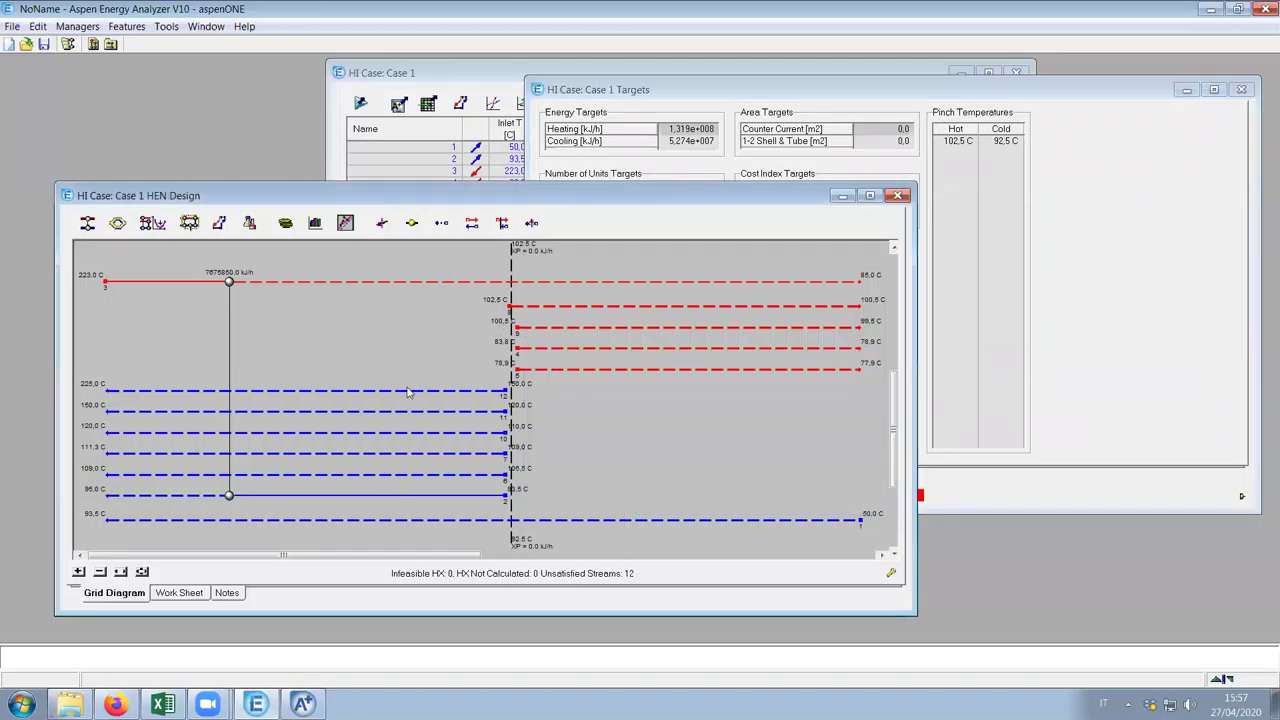
{"action": "left_click", "coordinate": [737, 90]}
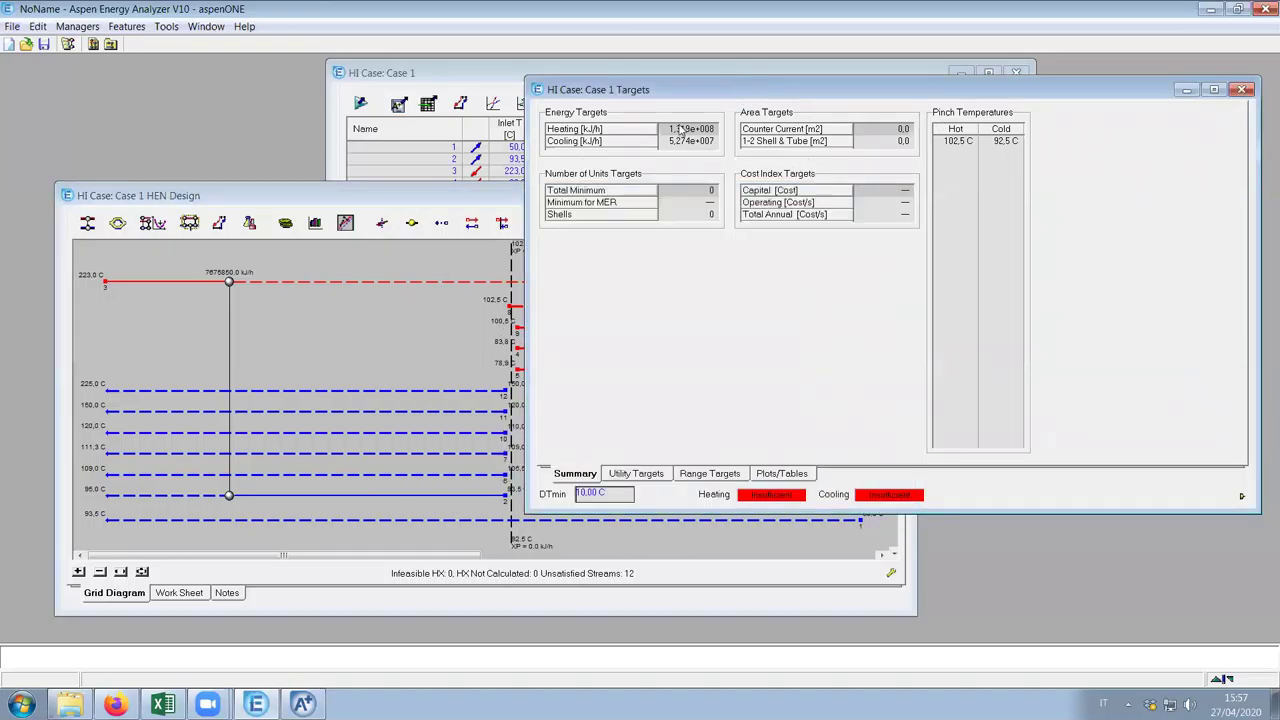
{"action": "mouse_move", "coordinate": [690, 134]}
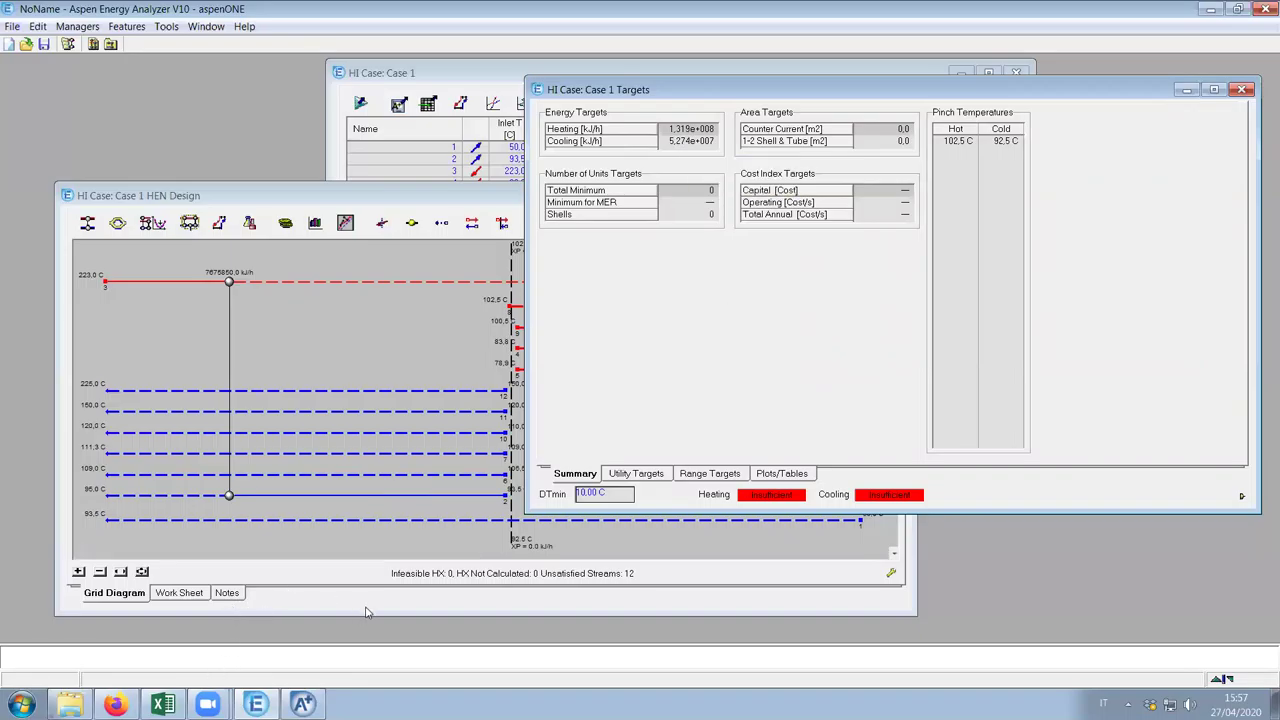
{"action": "left_click", "coordinate": [944, 376]}
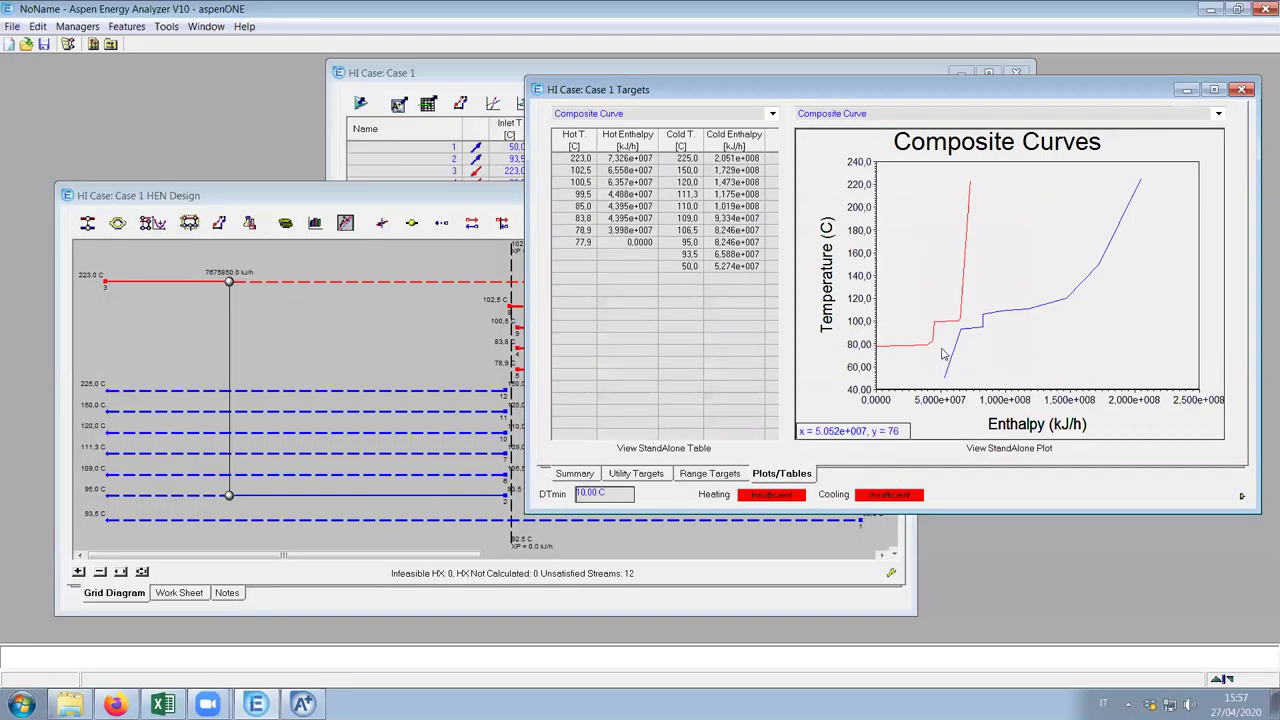
{"action": "mouse_move", "coordinate": [944, 376]}
{"action": "left_mouse_down"}
{"action": "mouse_move", "coordinate": [975, 197]}
{"action": "mouse_move", "coordinate": [945, 350]}
{"action": "mouse_move", "coordinate": [960, 355]}
{"action": "mouse_move", "coordinate": [972, 190]}
{"action": "left_mouse_up"}
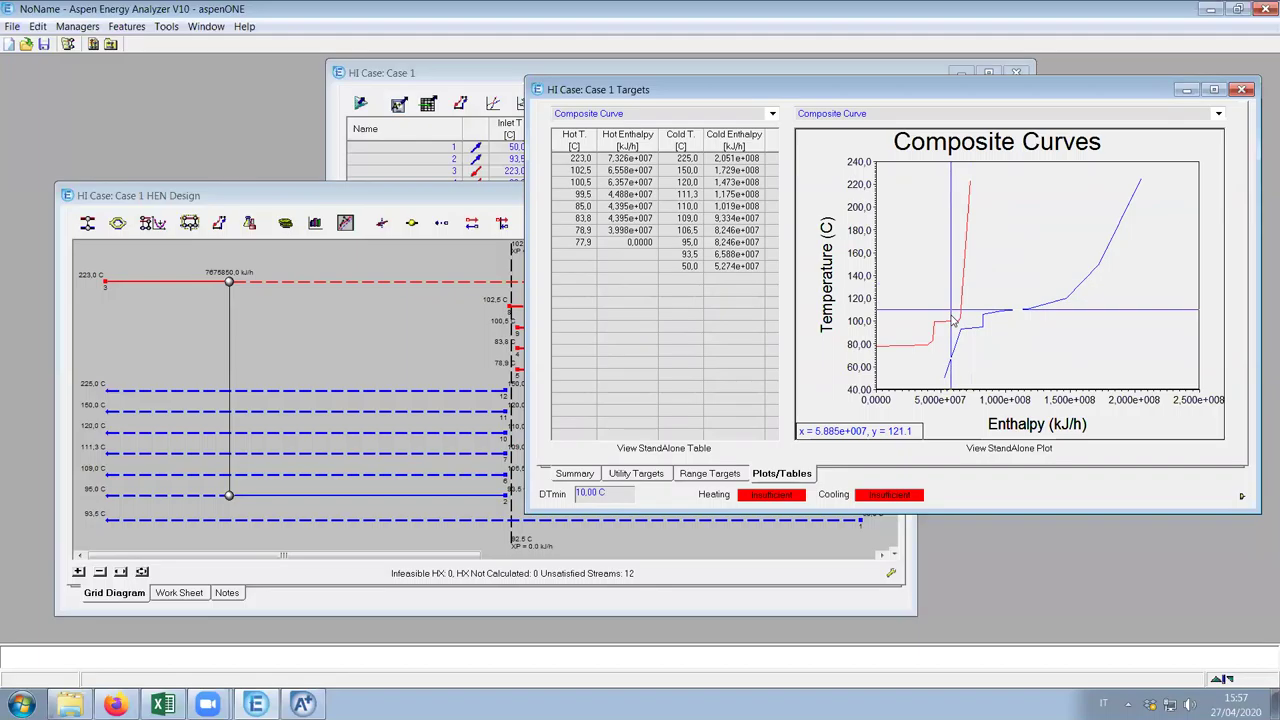
{"action": "left_click", "coordinate": [575, 473]}
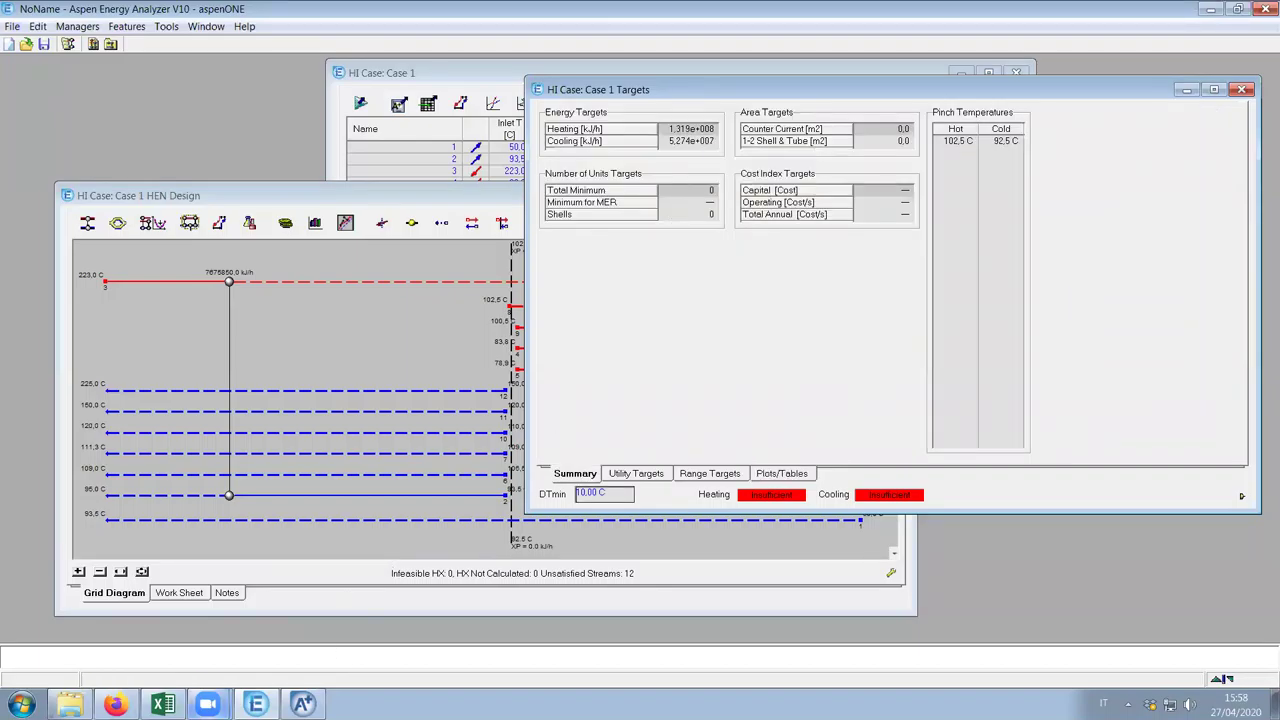
Switch to Aspen Plus to look over the main flowsheet, and return to Aspen Energy Analyzer
{"action": "left_click", "coordinate": [303, 704]}
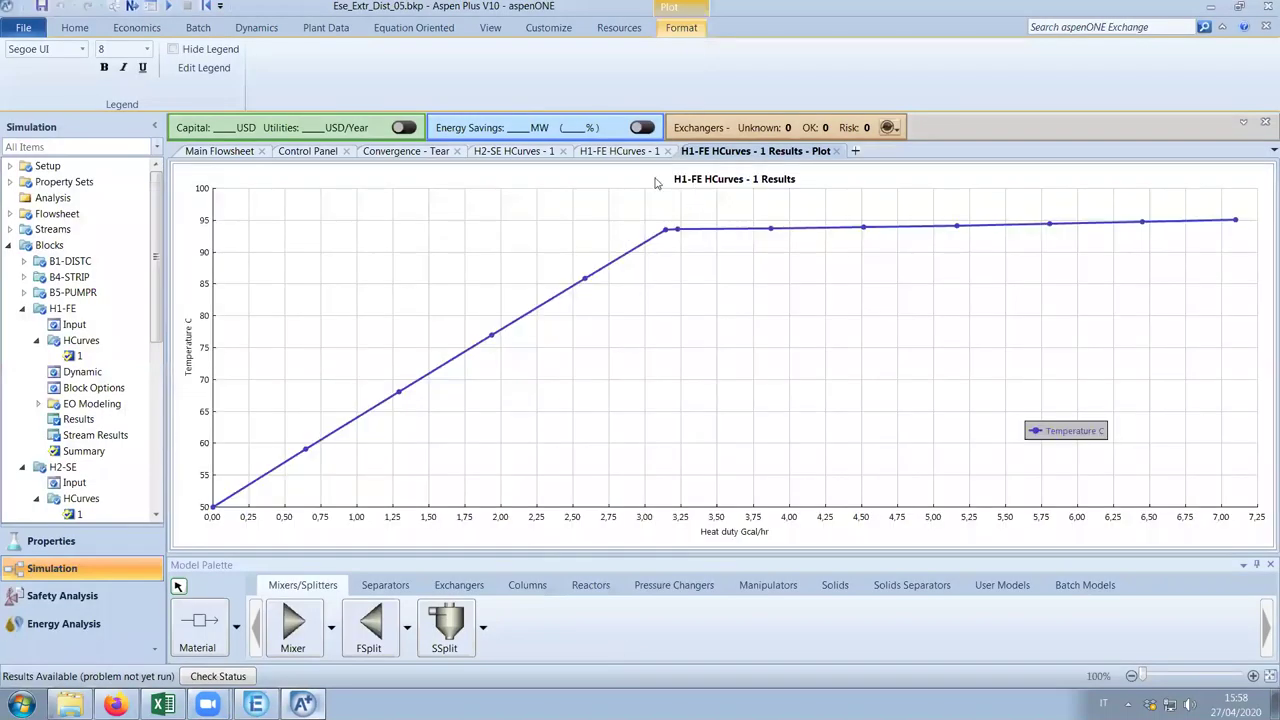
{"action": "left_click", "coordinate": [213, 151]}
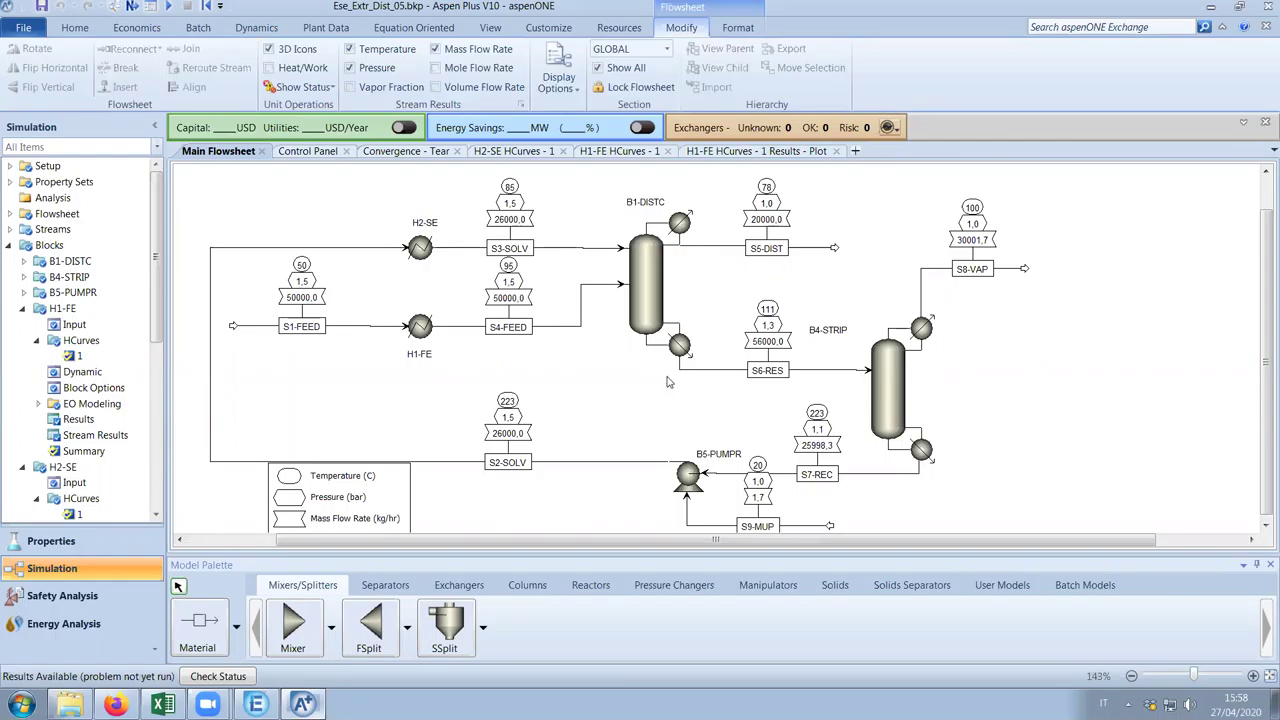
{"action": "left_click", "coordinate": [1211, 7]}
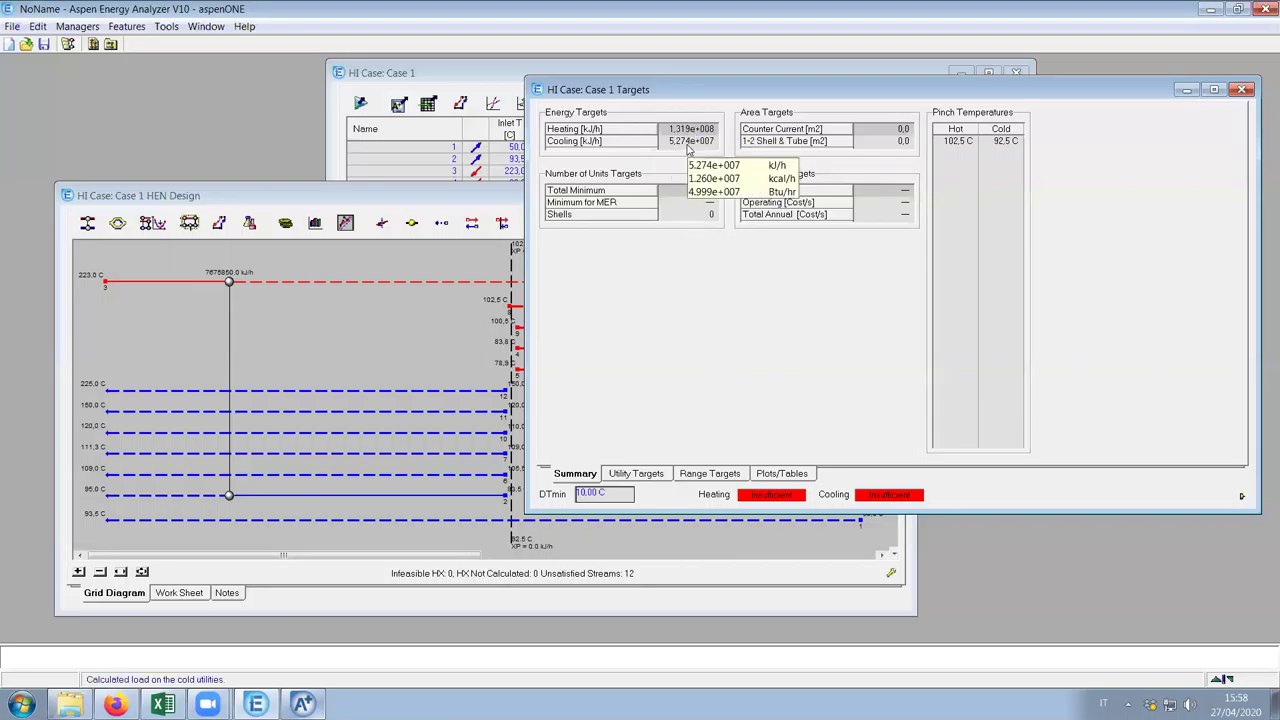
Look at the HEN design again and display the Case 1 composite curves plot and table
{"action": "left_click", "coordinate": [464, 201]}
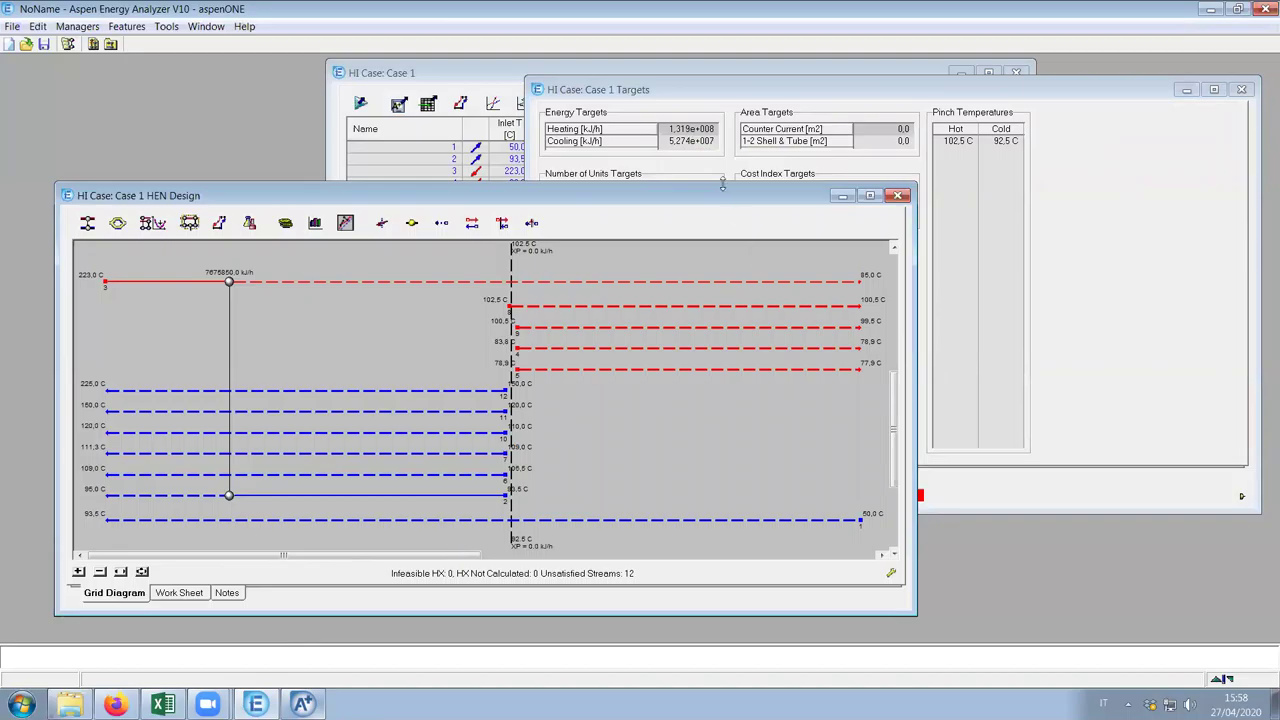
{"action": "left_click", "coordinate": [728, 93]}
{"action": "left_click", "coordinate": [795, 476]}
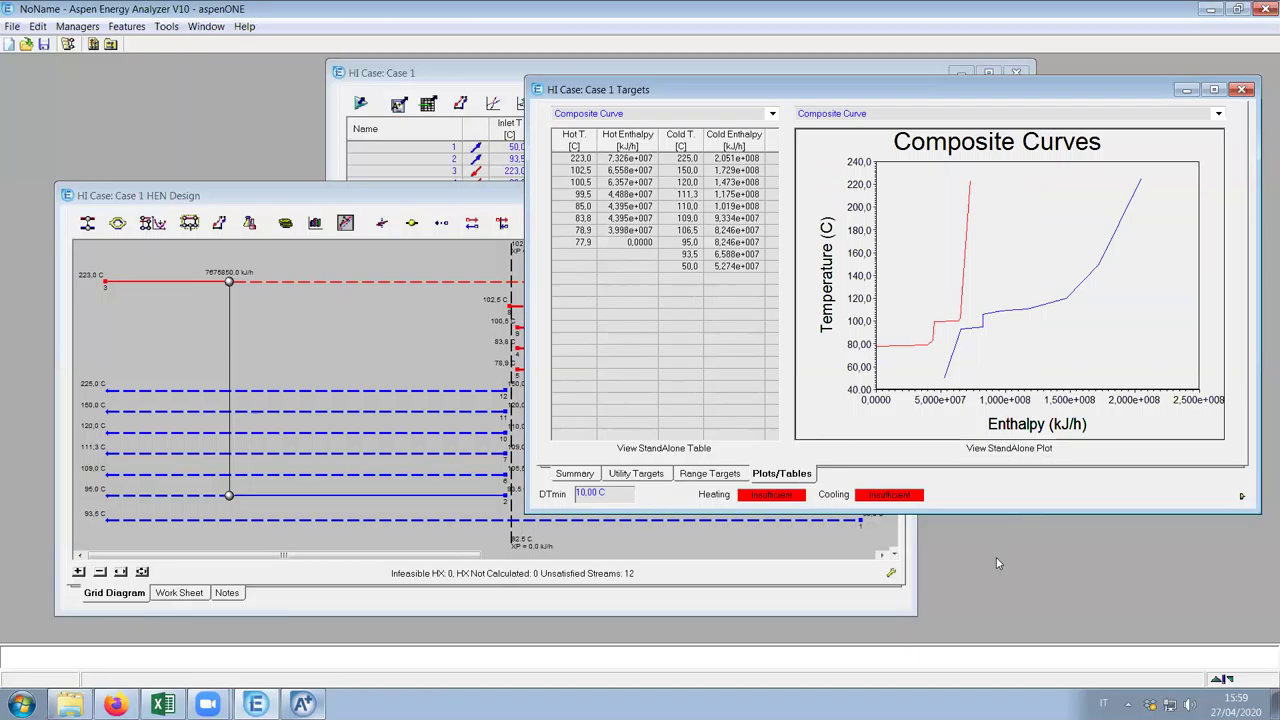
Examine the HEN grid diagram at full size, checking the stream 3 exchanger relative to the pinch line
{"action": "left_click", "coordinate": [390, 197]}
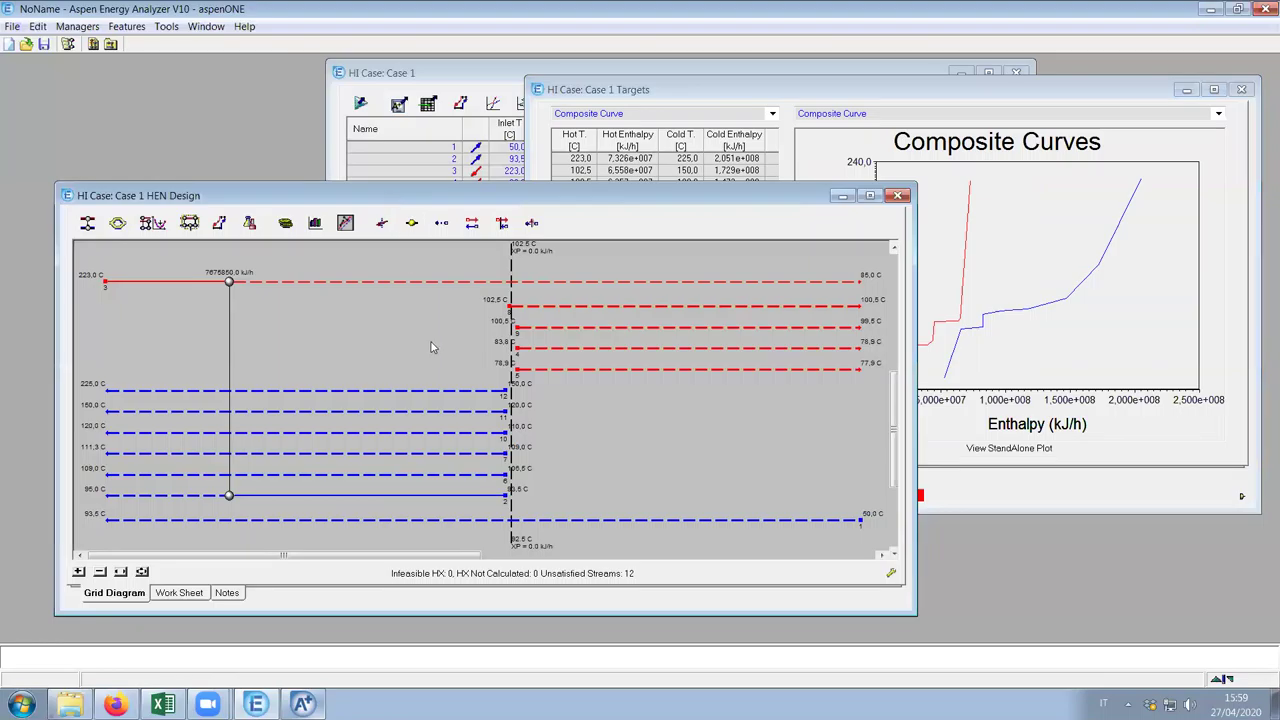
{"action": "left_click", "coordinate": [869, 195]}
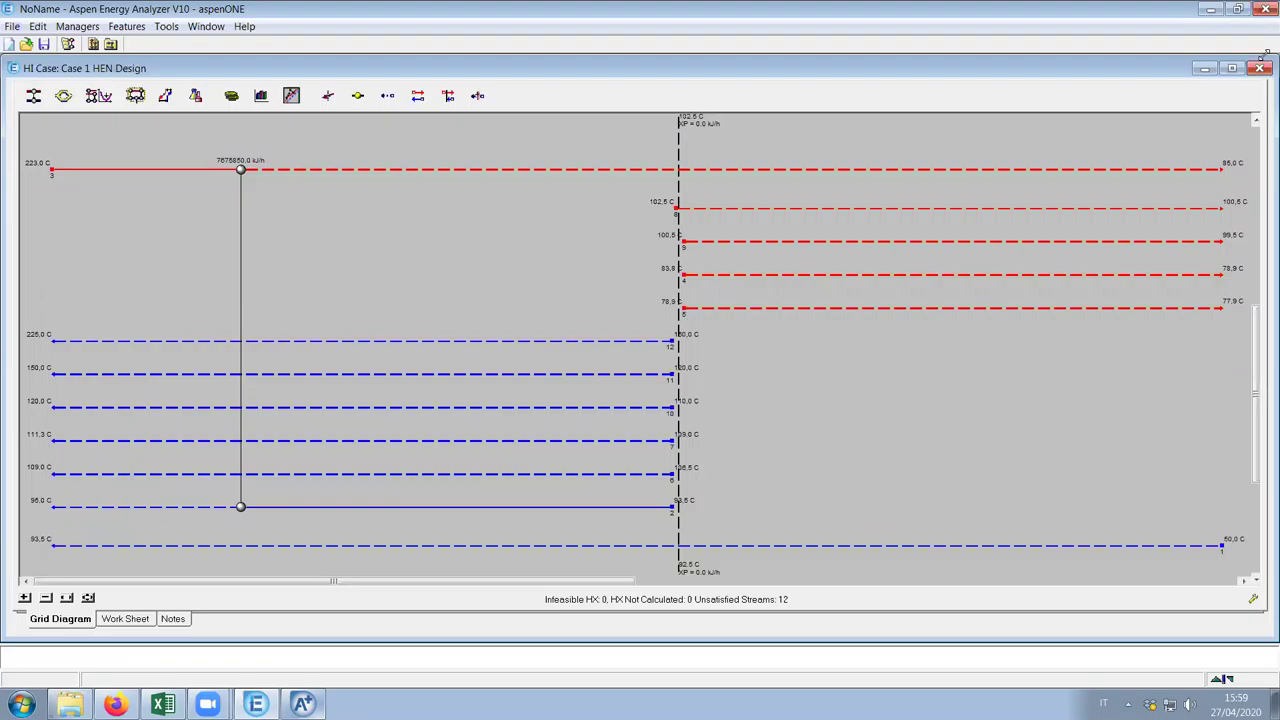
{"action": "left_click", "coordinate": [1232, 68]}
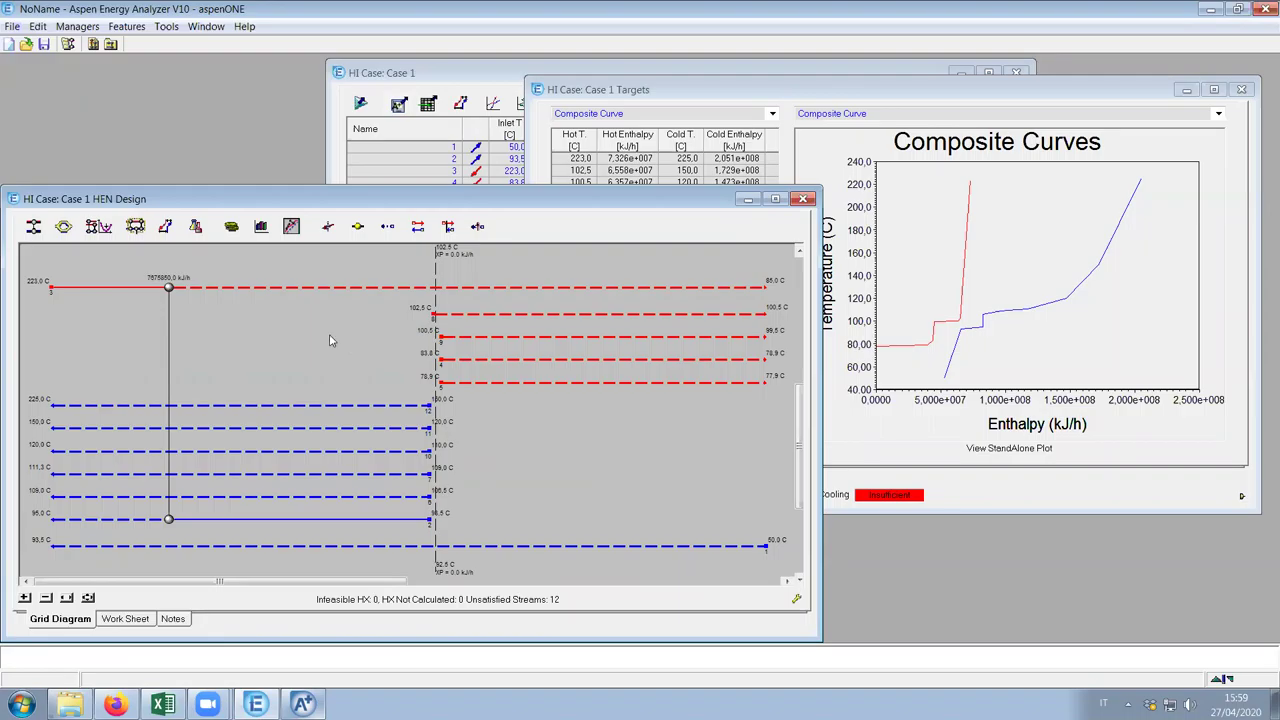
{"action": "mouse_move", "coordinate": [171, 290]}
{"action": "mouse_move", "coordinate": [436, 290]}
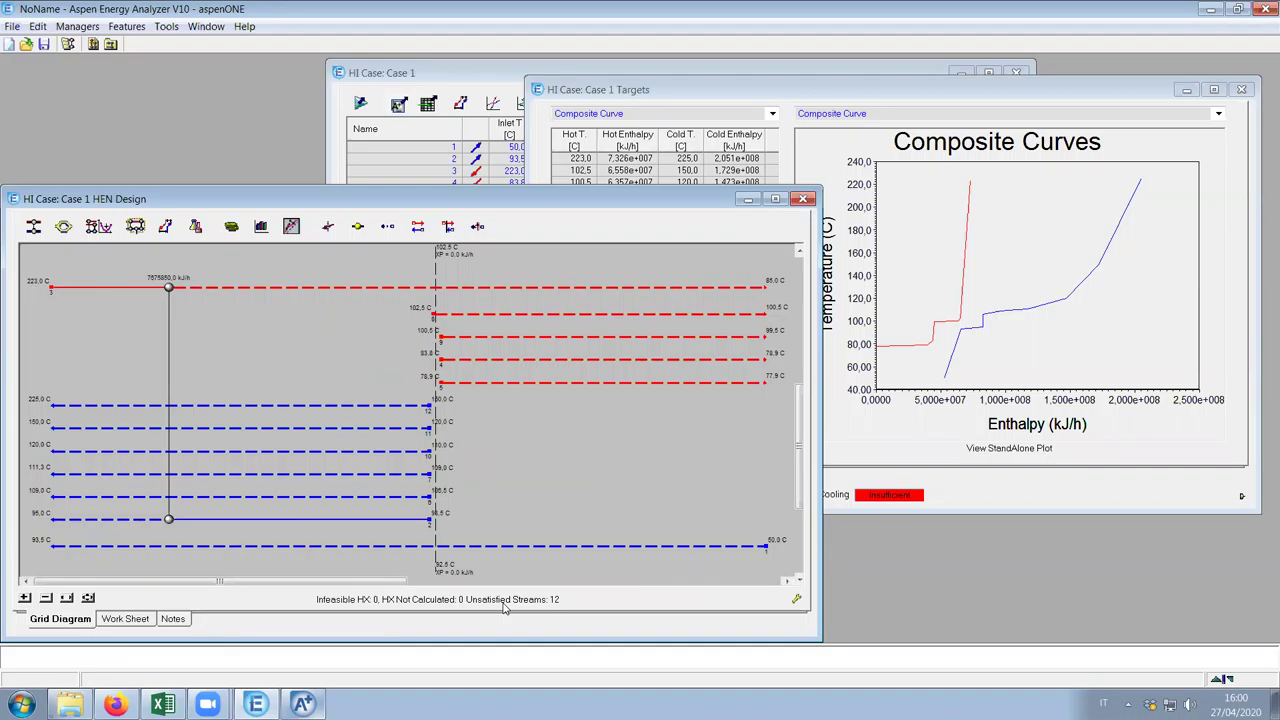
Open the heat exchanger between hot stream 3 and cold stream 2 and set its hot outlet temperature to 101 °C
{"action": "double_click", "coordinate": [169, 289]}
{"action": "left_click_drag", "start_coordinate": [909, 167], "coordinate": [852, 212]}
{"action": "left_click", "coordinate": [802, 288]}
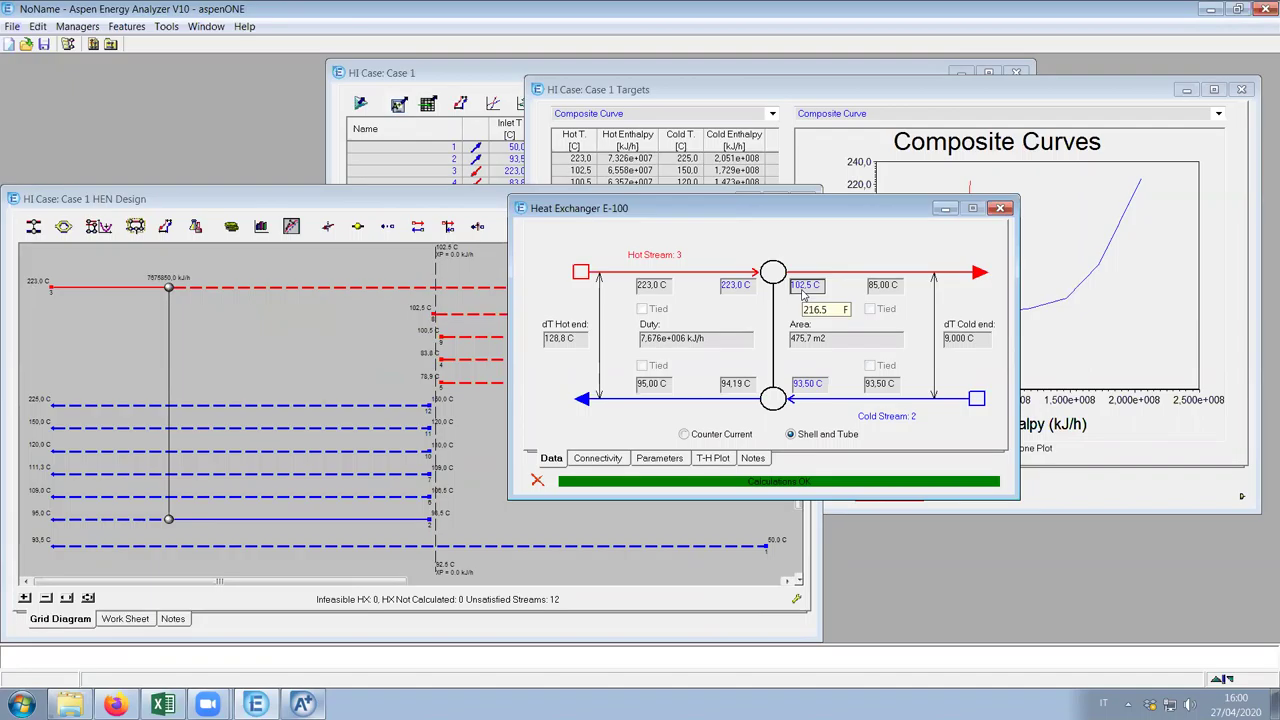
{"action": "type", "text": "101"}
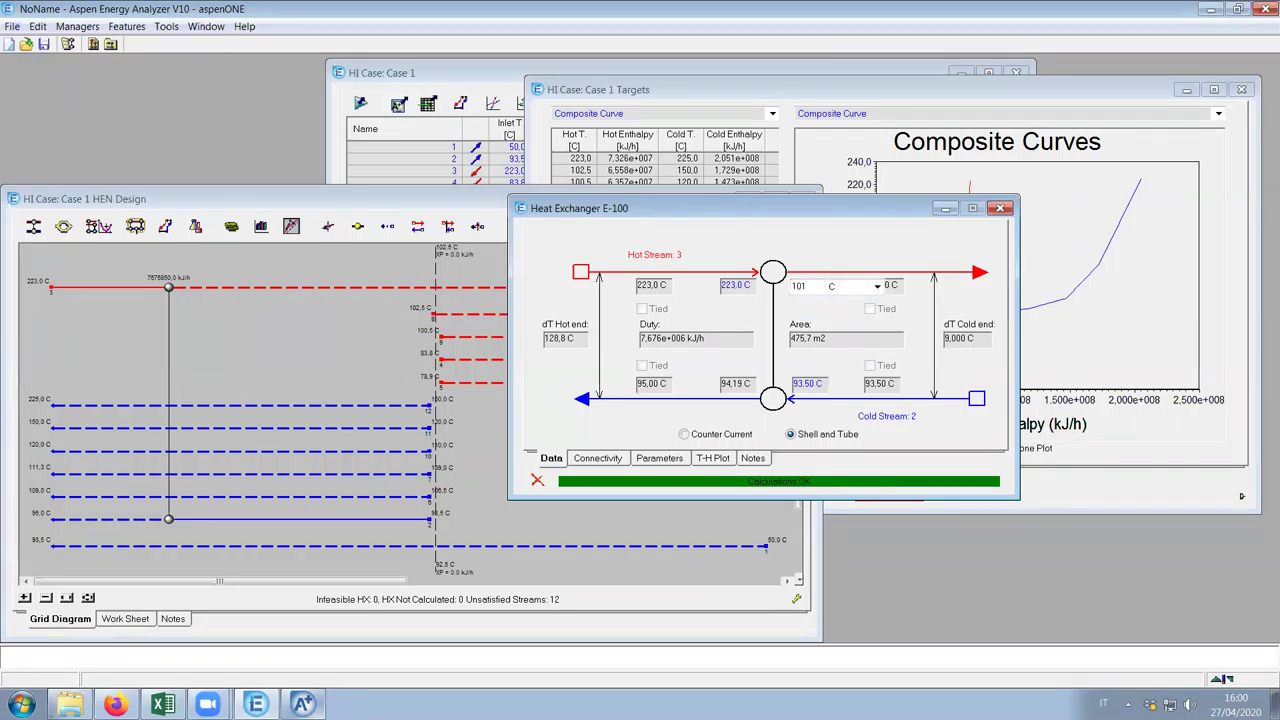
{"action": "key", "text": "Return"}
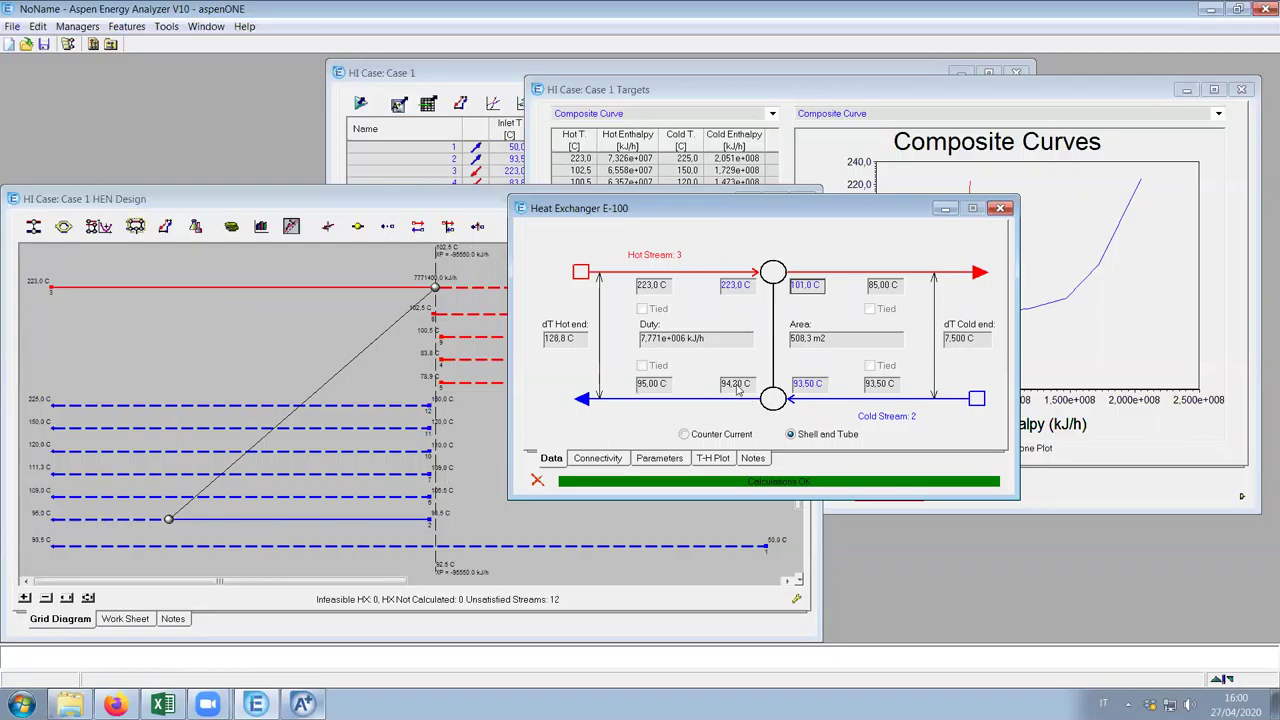
Try hot outlet temperatures of 100 °C and 90 °C for the exchanger between streams 3 and 2
{"action": "left_click", "coordinate": [805, 288]}
{"action": "type", "text": "100"}
{"action": "key", "text": "Return"}
{"action": "type", "text": "90"}
{"action": "key", "text": "Return"}
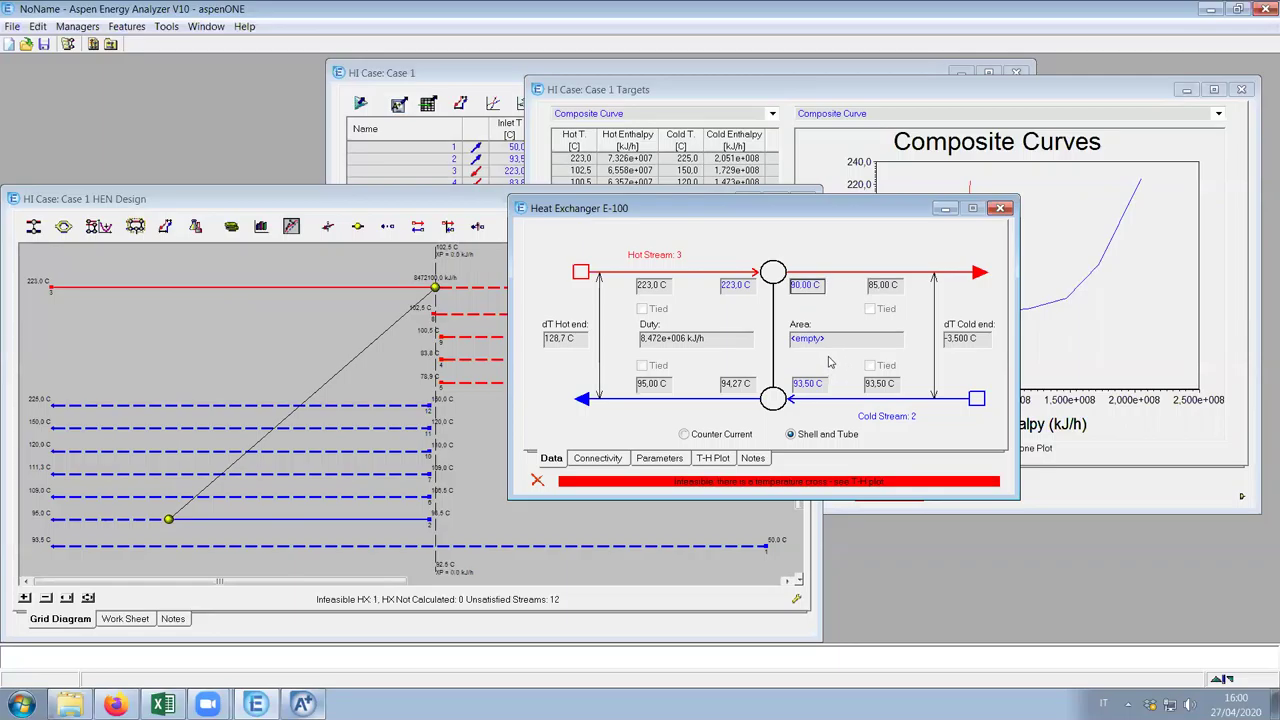
Set the exchanger's hot outlet temperature to 94 °C and inspect its connection and the cold streams in the grid diagram
{"action": "left_click", "coordinate": [803, 287]}
{"action": "type", "text": "94"}
{"action": "key", "text": "Return"}
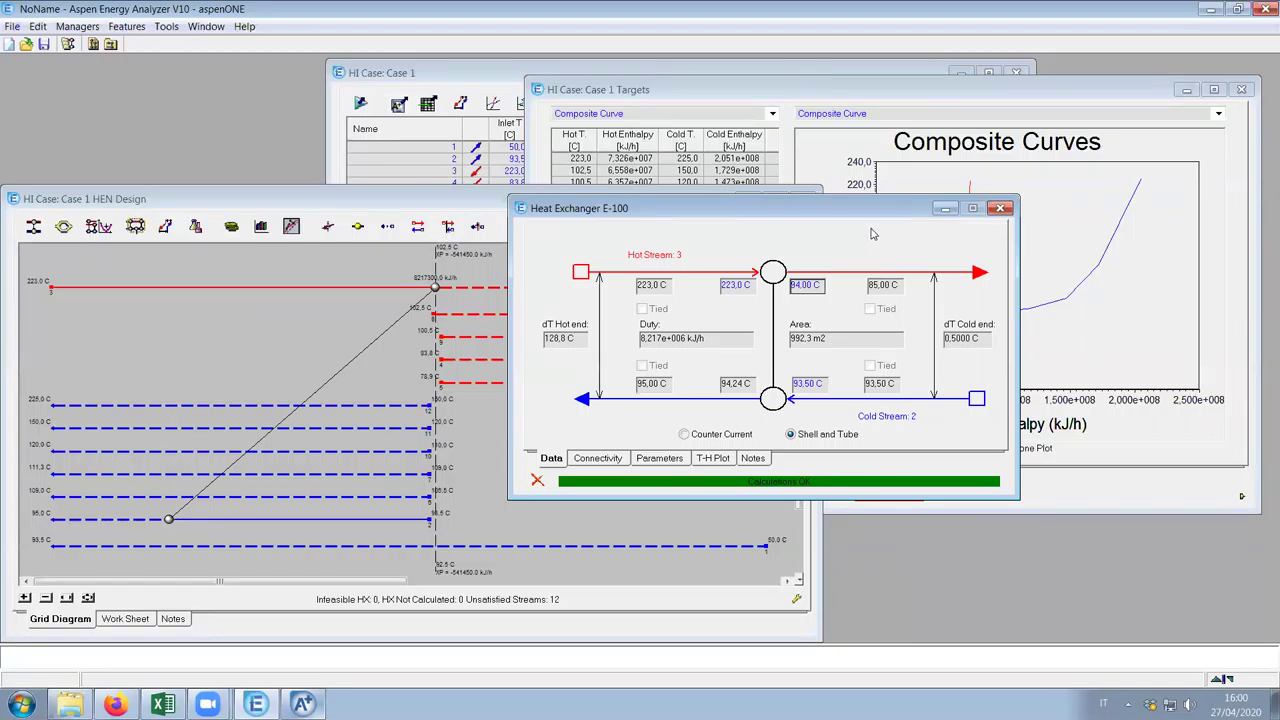
{"action": "left_click", "coordinate": [944, 208]}
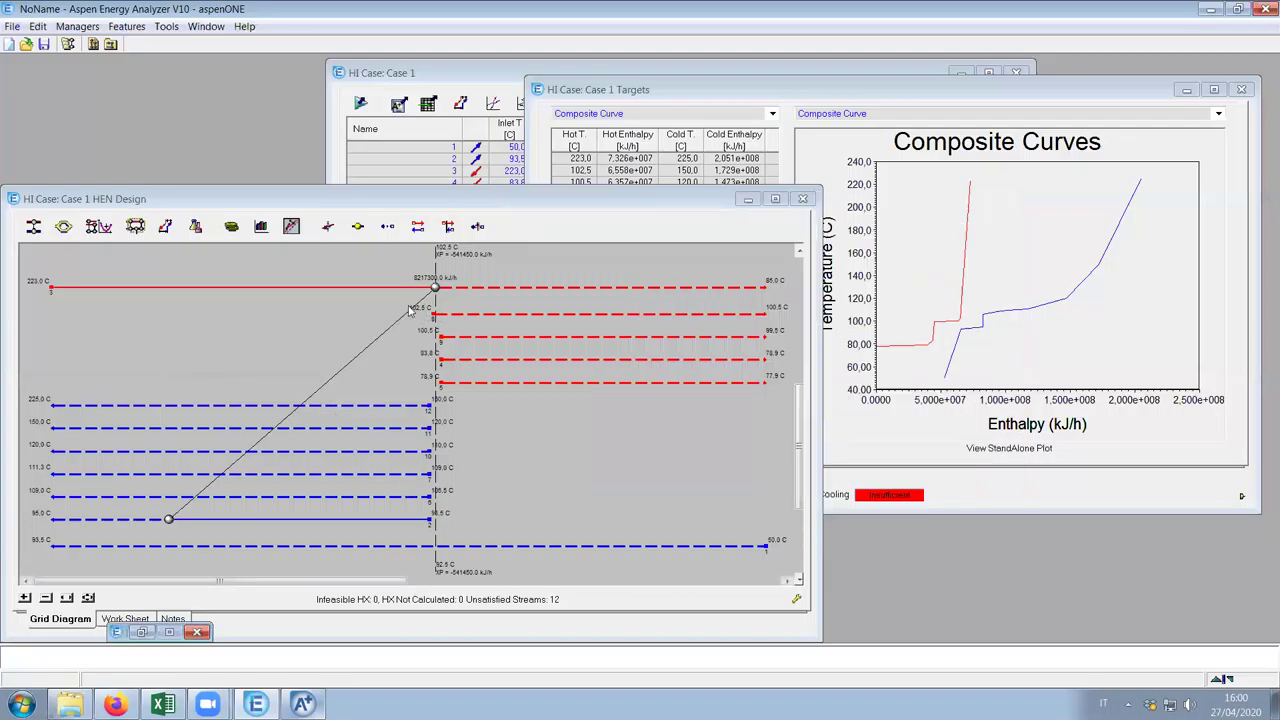
{"action": "mouse_move", "coordinate": [170, 522]}
{"action": "mouse_move", "coordinate": [259, 483]}
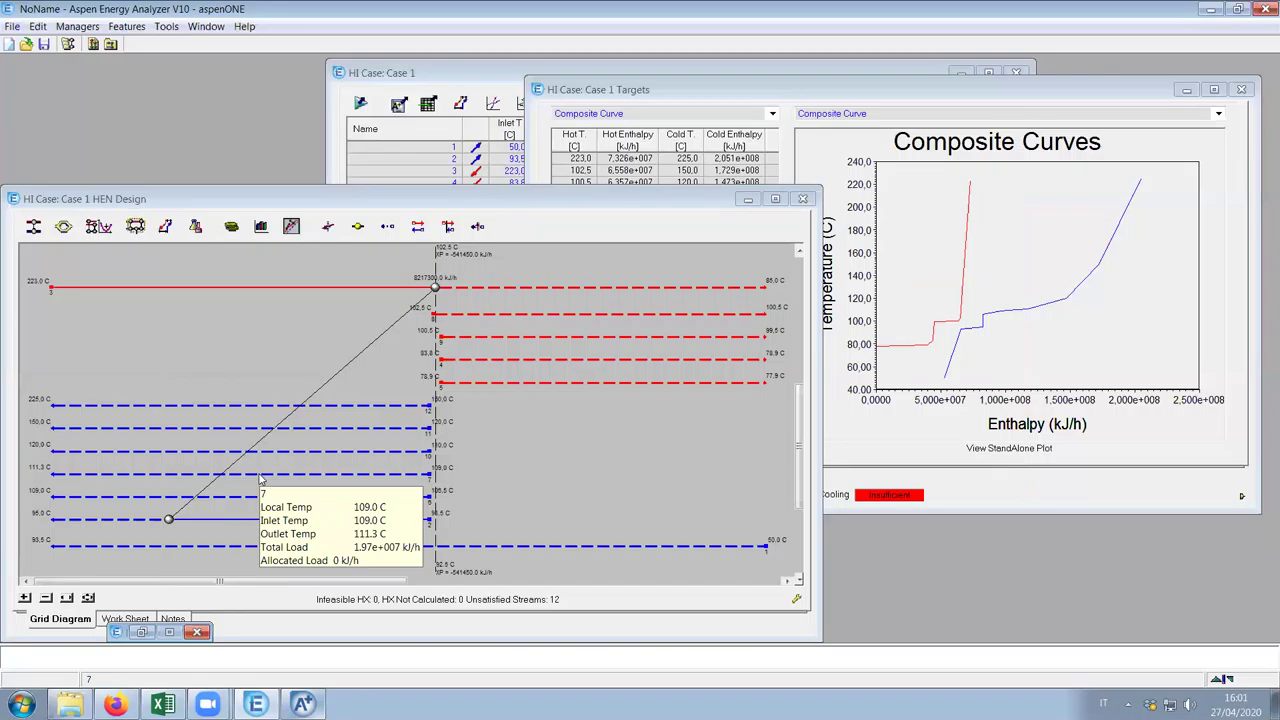
Restore the exchanger's hot outlet temperature to the pinch value of 102,5 °C and close its data window
{"action": "left_click", "coordinate": [141, 632]}
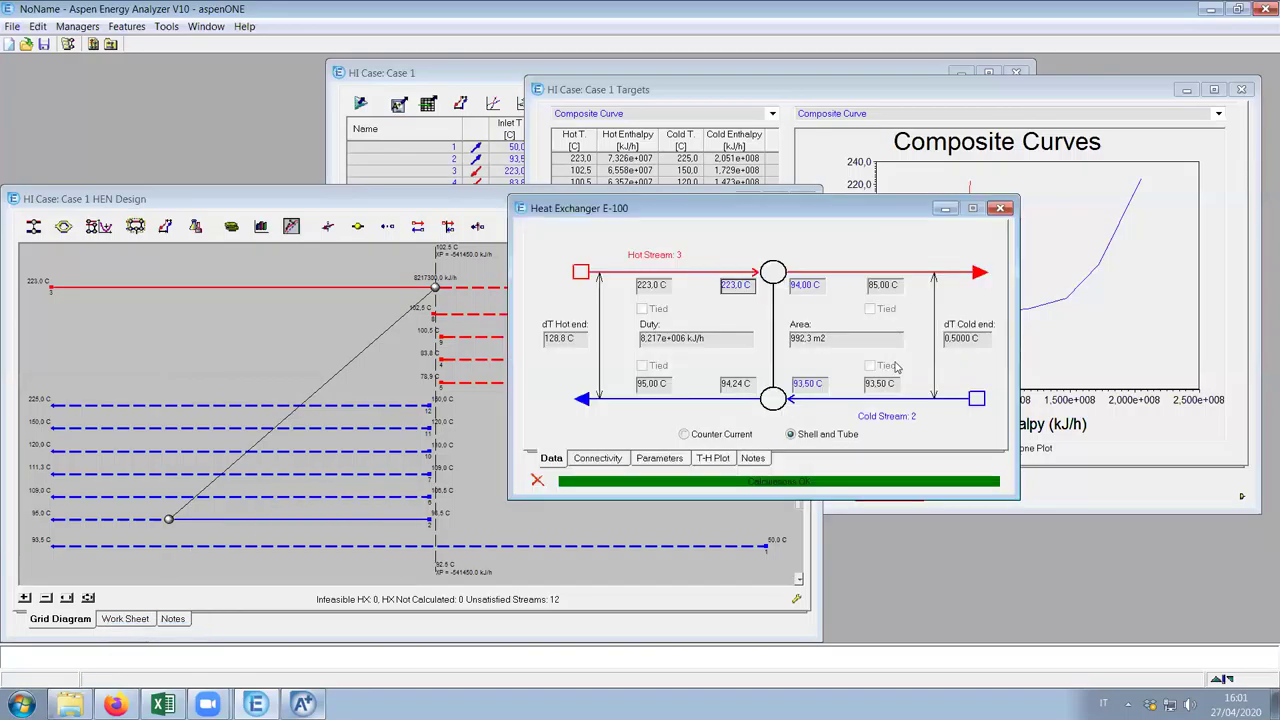
{"action": "left_click", "coordinate": [808, 288]}
{"action": "type", "text": "102"}
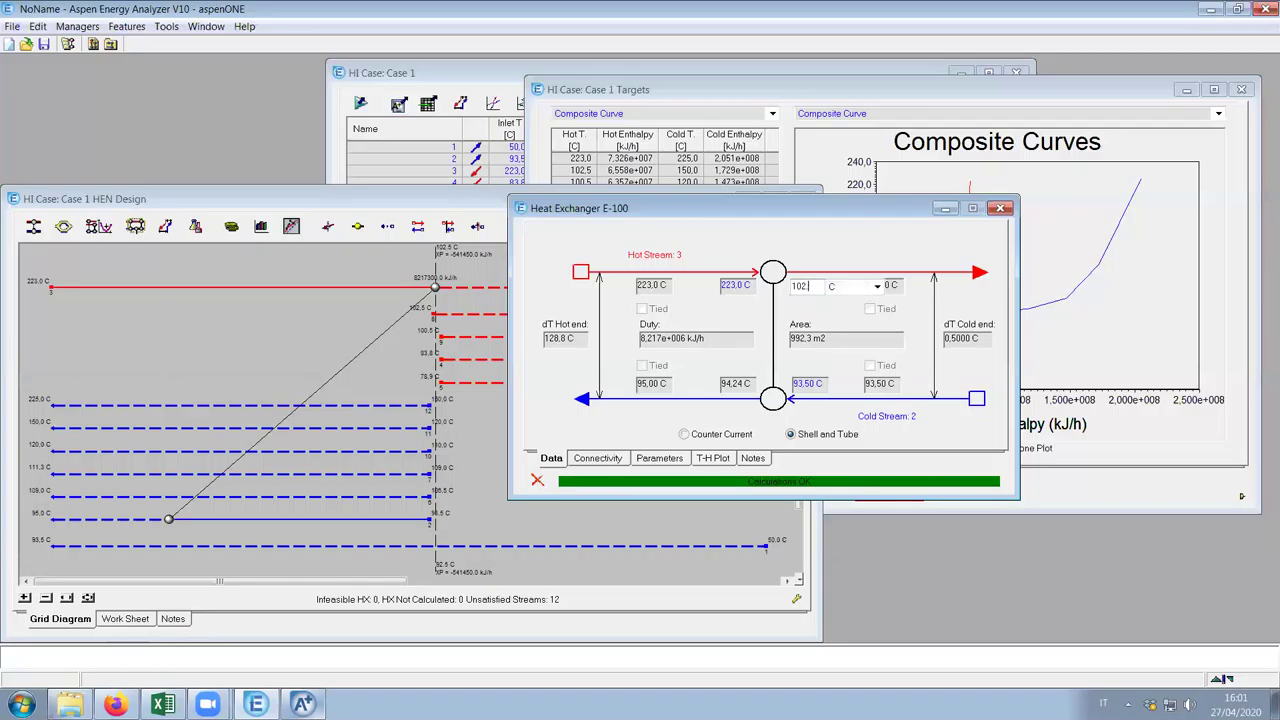
{"action": "type", "text": ",5"}
{"action": "key", "text": "Return"}
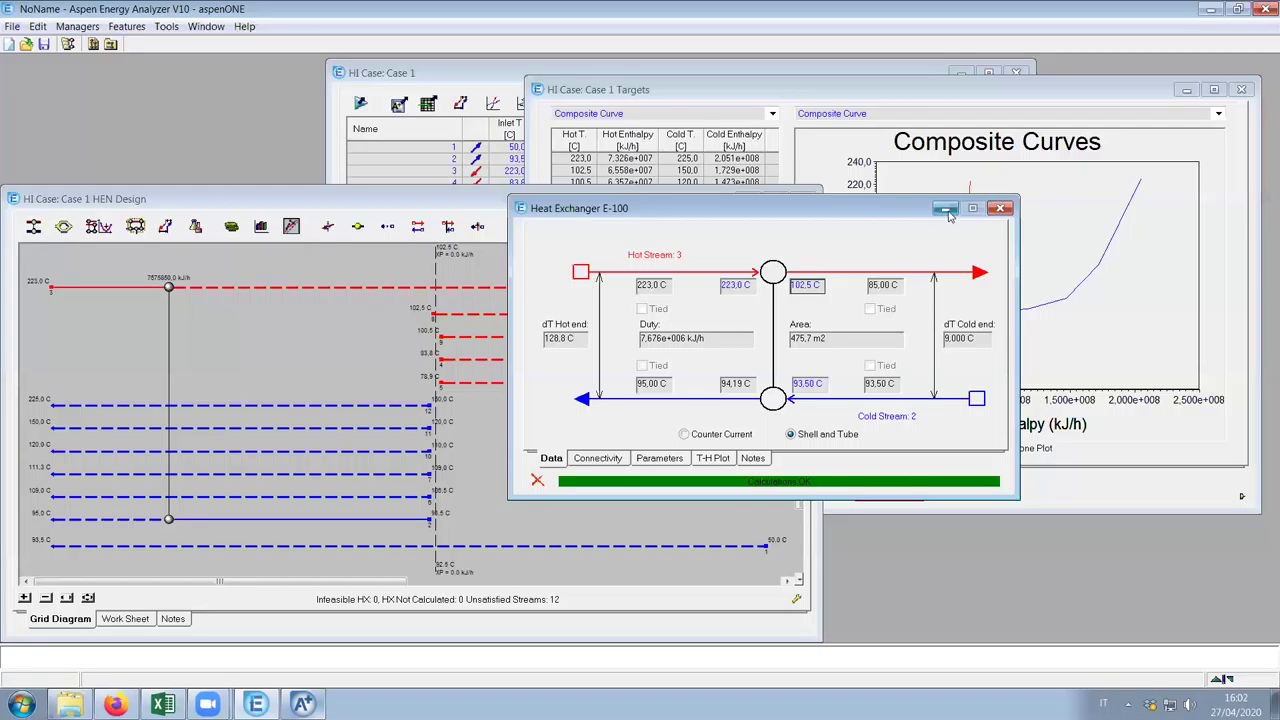
{"action": "left_click", "coordinate": [1000, 208]}
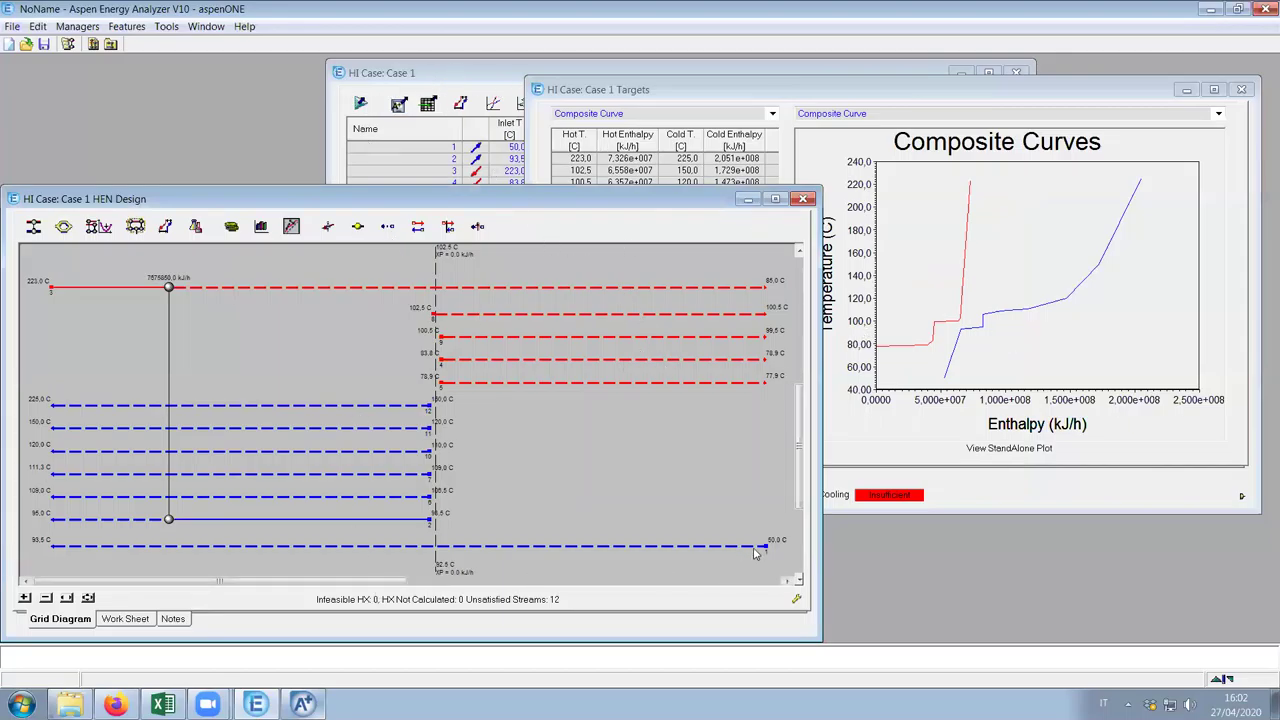
Check the H1-FE heating curve plot and the main flowsheet in Aspen Plus, and return to the HEN design
{"action": "mouse_move", "coordinate": [400, 528]}
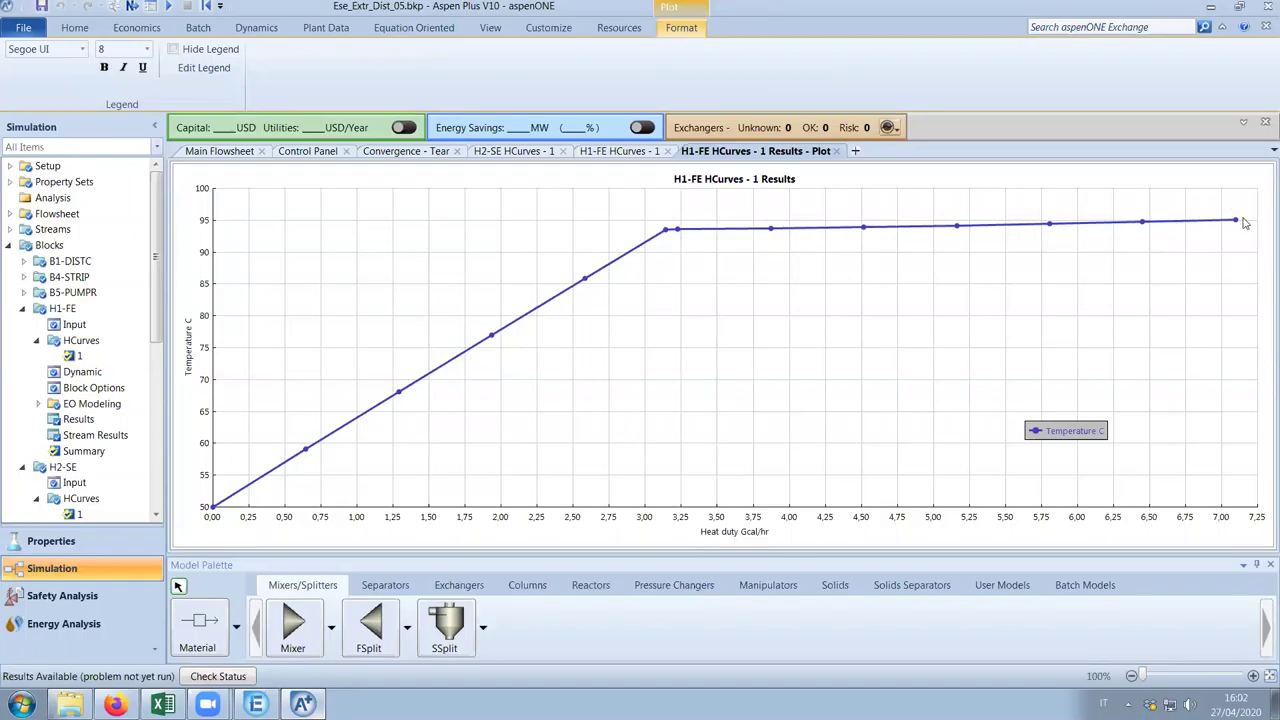
{"action": "left_click", "coordinate": [1210, 6]}
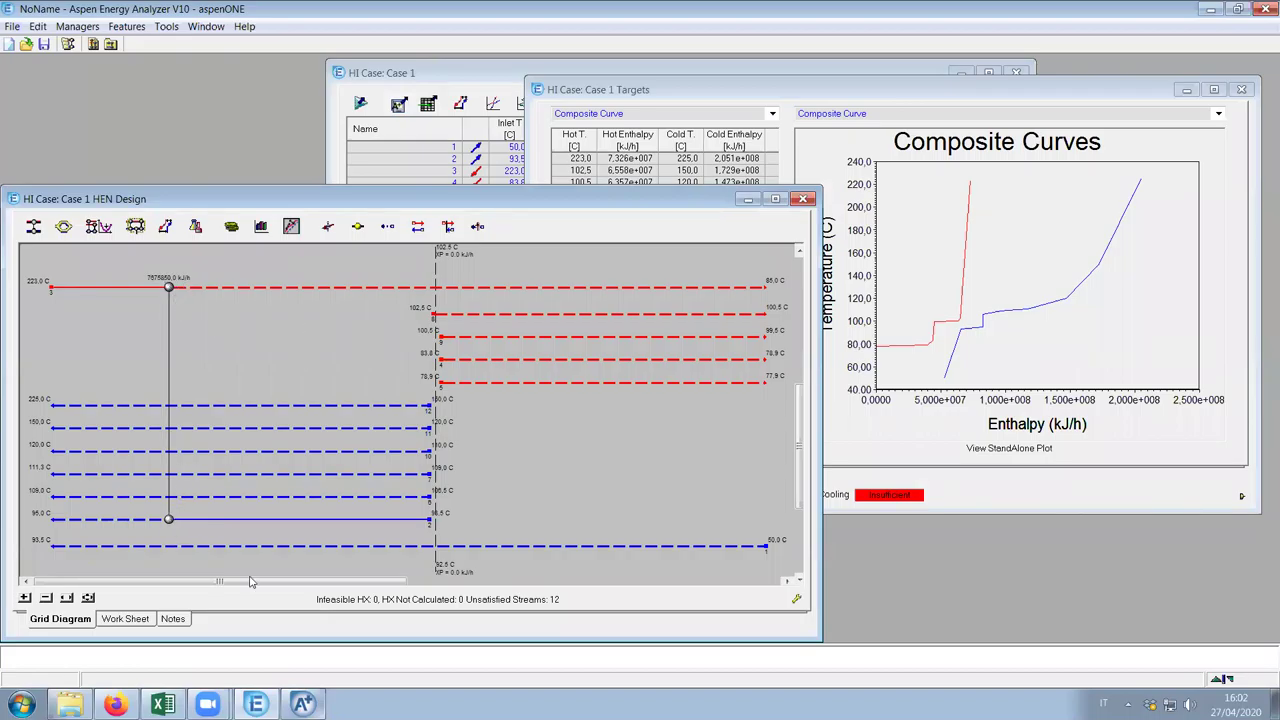
{"action": "left_click", "coordinate": [302, 704]}
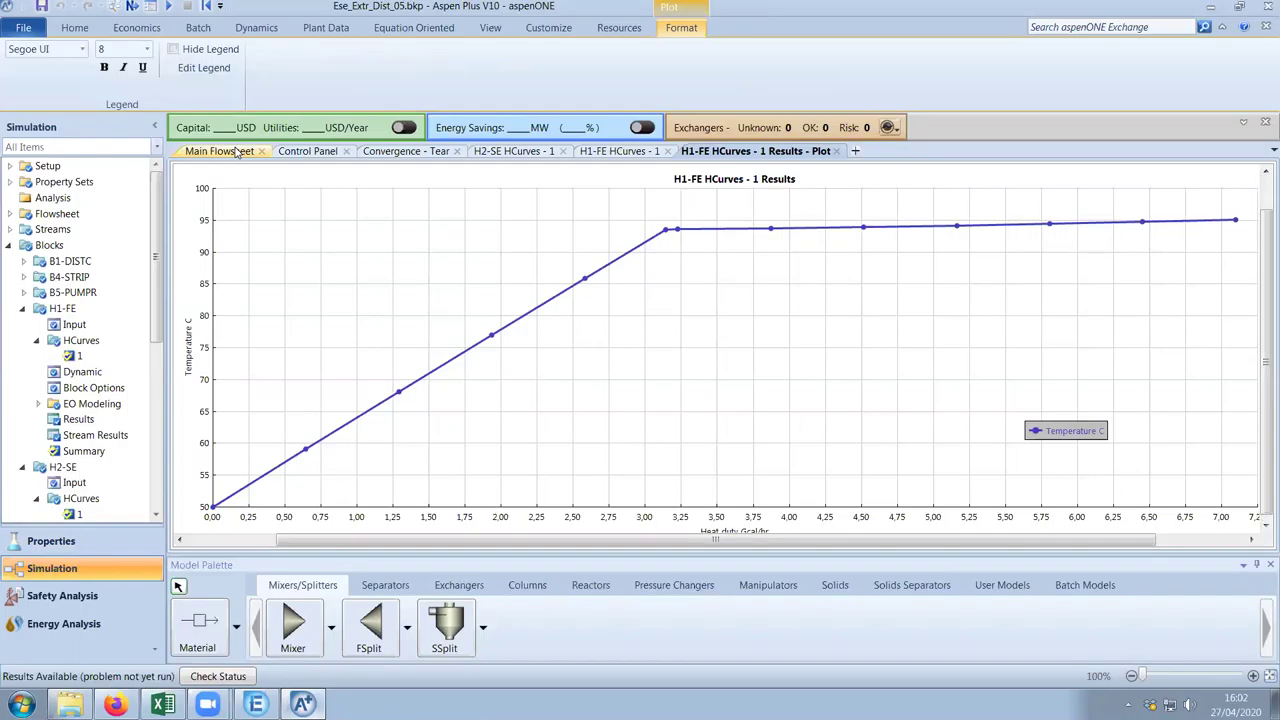
{"action": "left_click", "coordinate": [218, 151]}
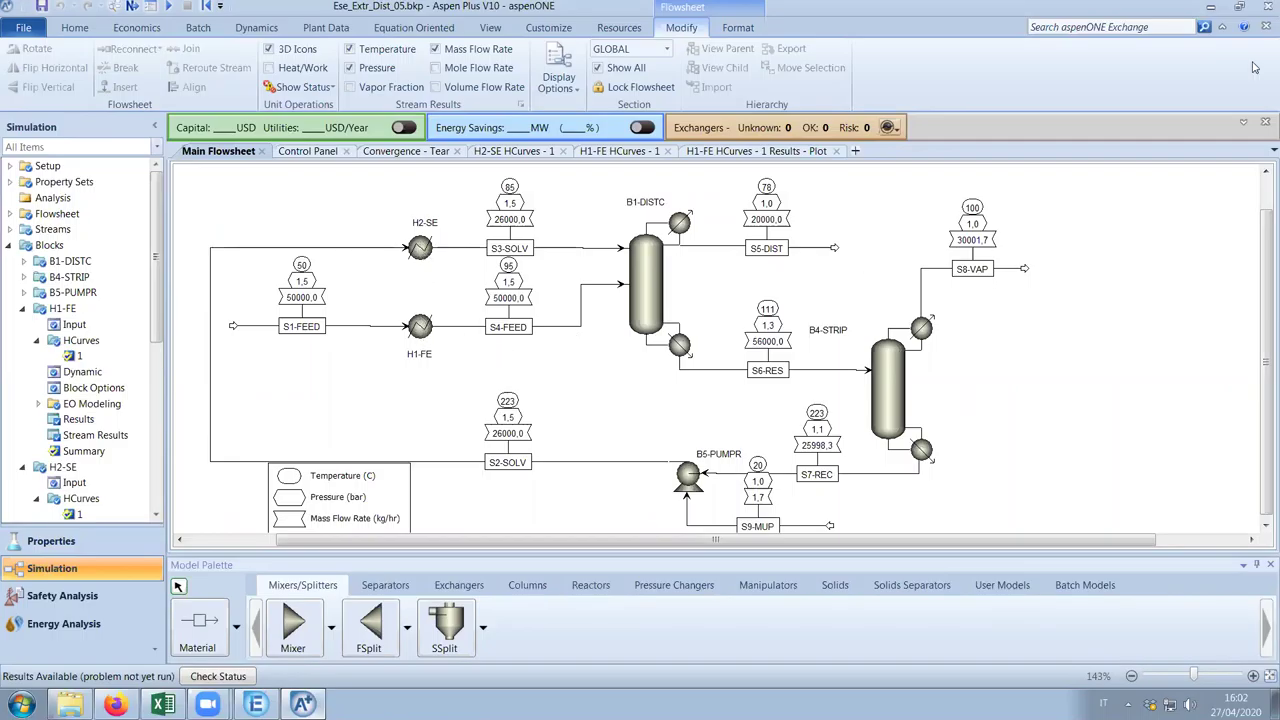
{"action": "left_click", "coordinate": [1208, 7]}
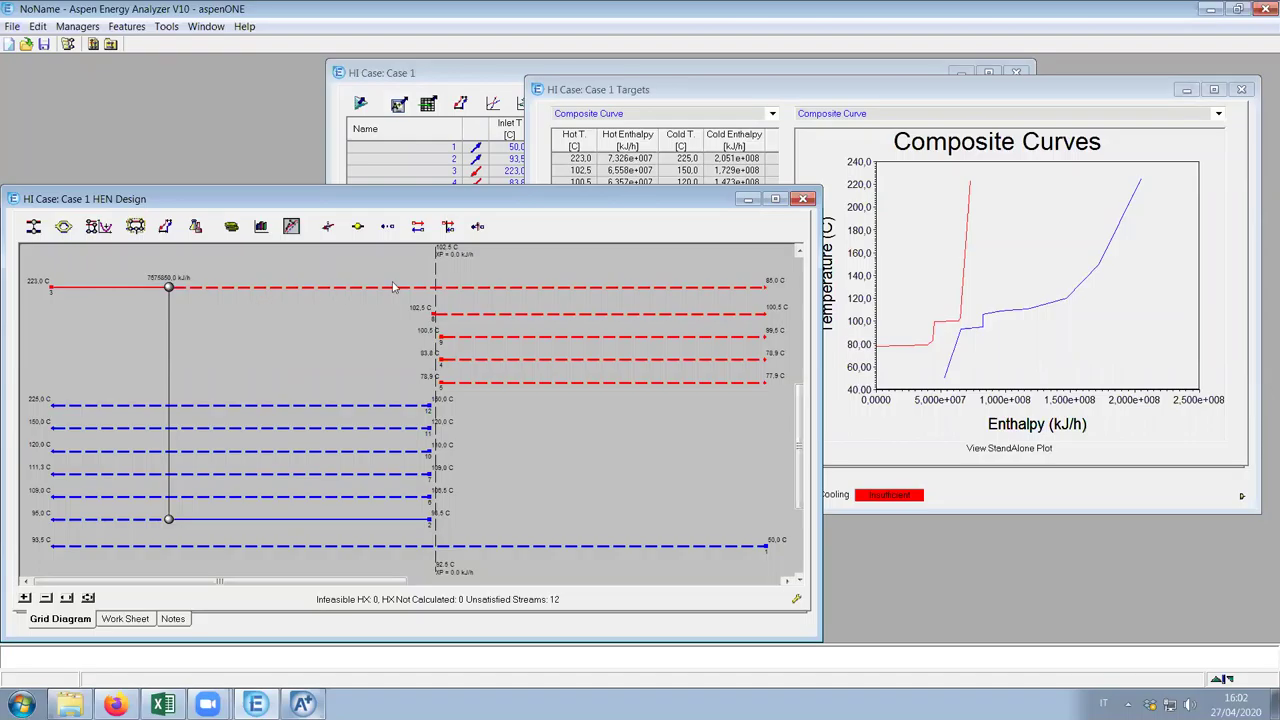
Inspect stream 3 at the pinch and view the whole grid diagram enlarged before restoring its window size
{"action": "mouse_move", "coordinate": [434, 291]}
{"action": "left_click", "coordinate": [775, 198]}
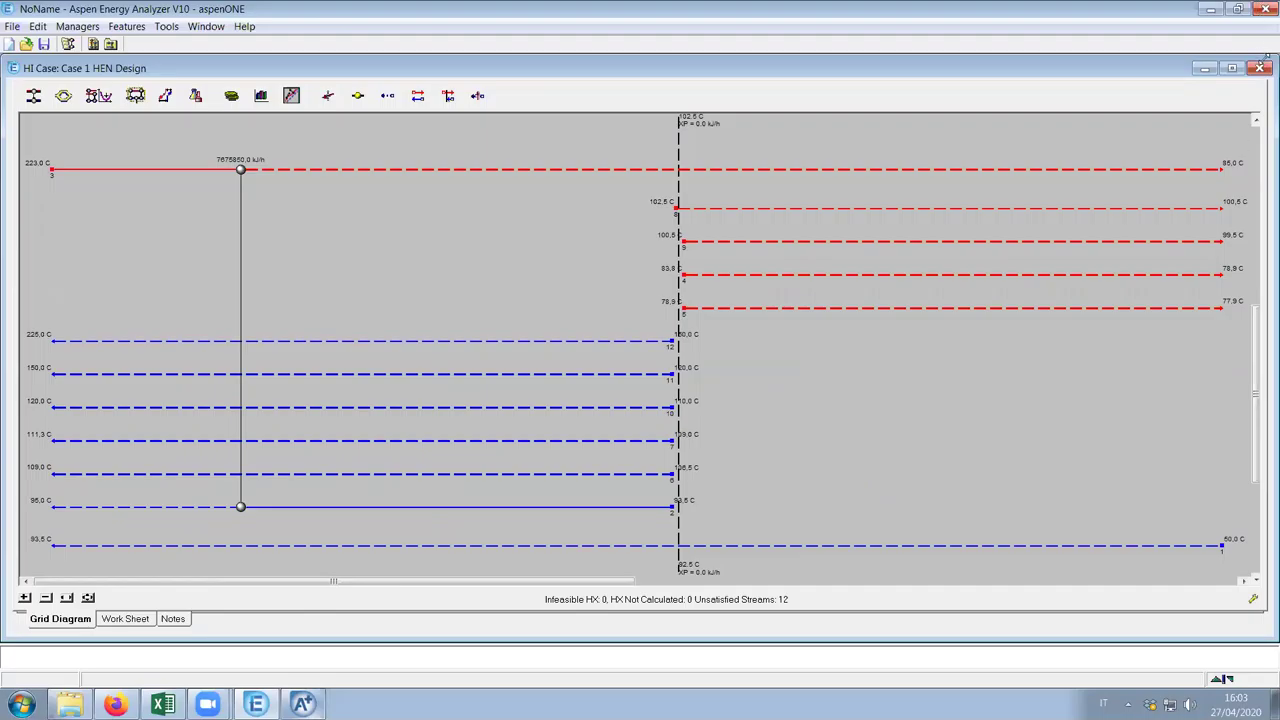
{"action": "left_click", "coordinate": [1232, 68]}
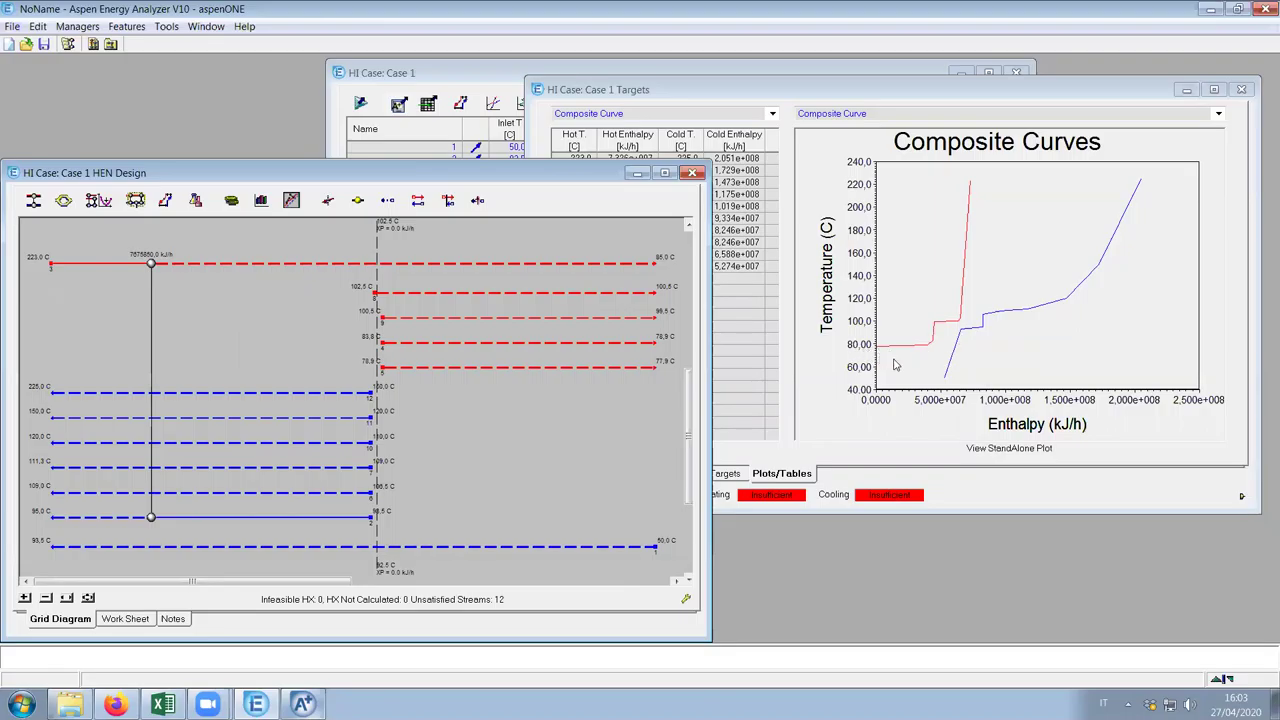
Bring up the Case 1 process streams table at full size to check the streams' MCp values
{"action": "left_click", "coordinate": [468, 77]}
{"action": "mouse_move", "coordinate": [589, 154]}
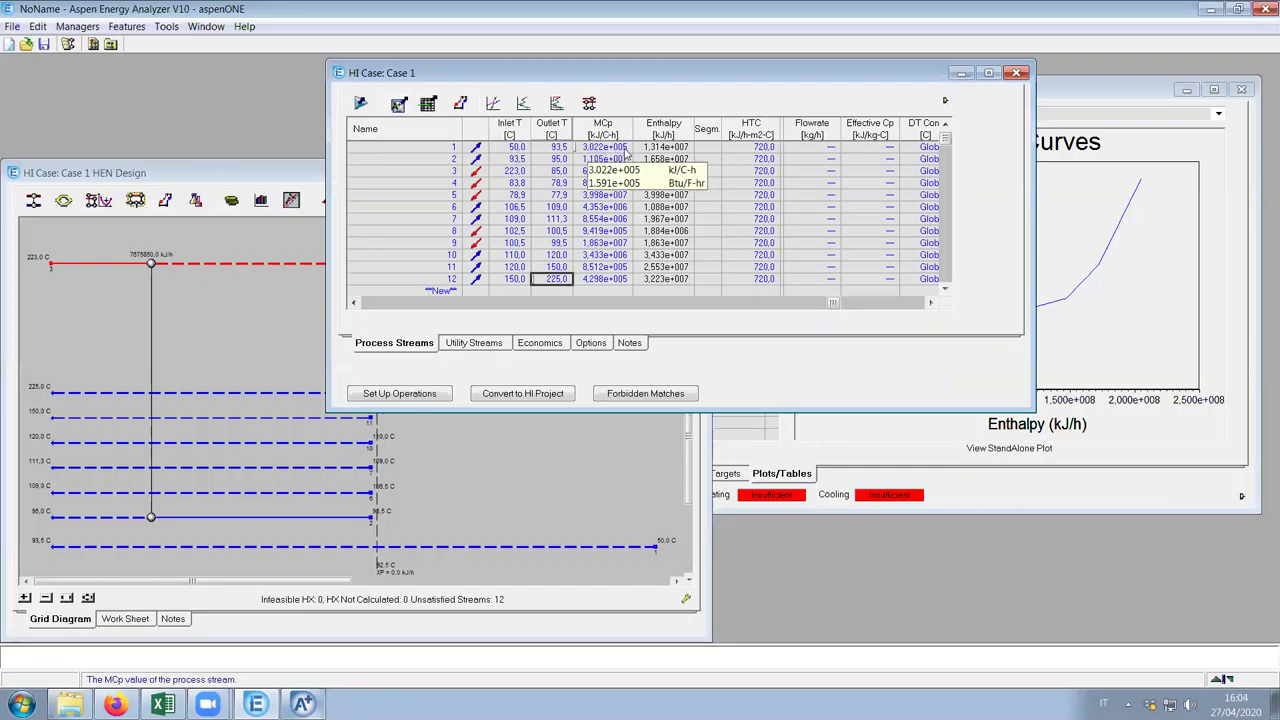
{"action": "left_click", "coordinate": [988, 72]}
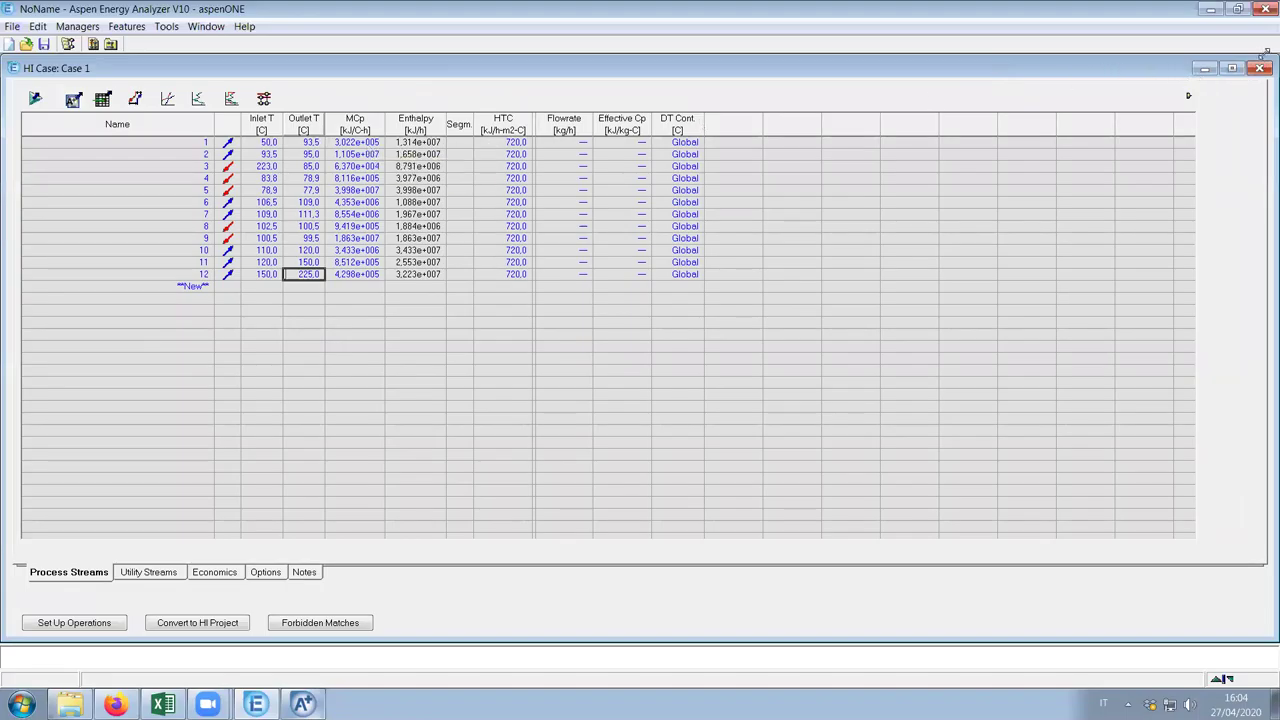
Compare the Case 1 process streams' MCp values with the HEN grid diagram, and minimize the streams table
{"action": "left_click", "coordinate": [1232, 68]}
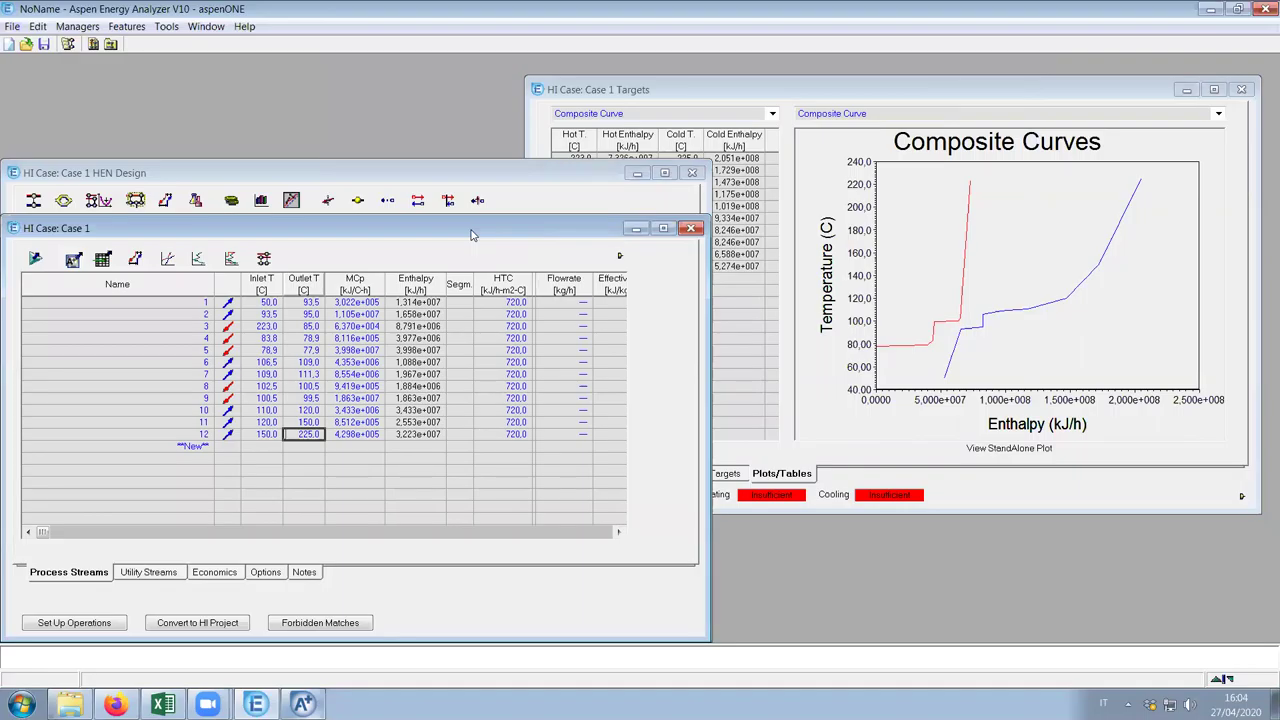
{"action": "left_click_drag", "start_coordinate": [473, 234], "coordinate": [807, 121]}
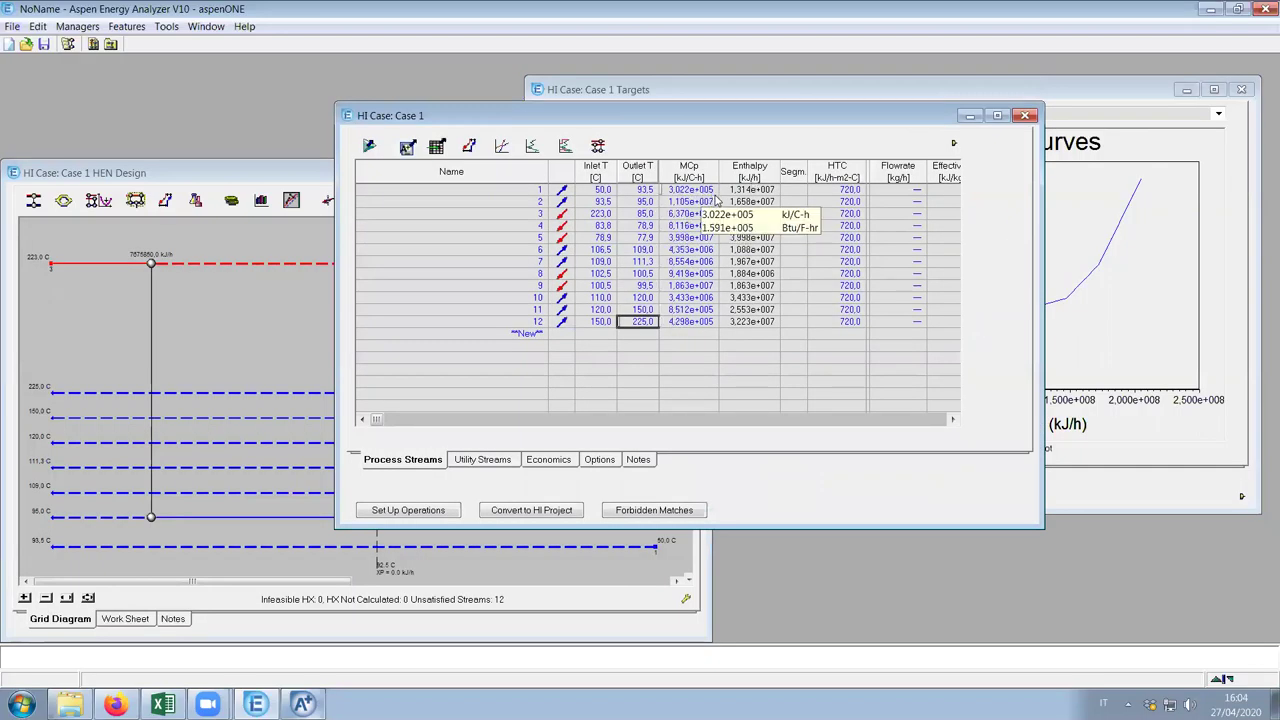
{"action": "left_click", "coordinate": [258, 172]}
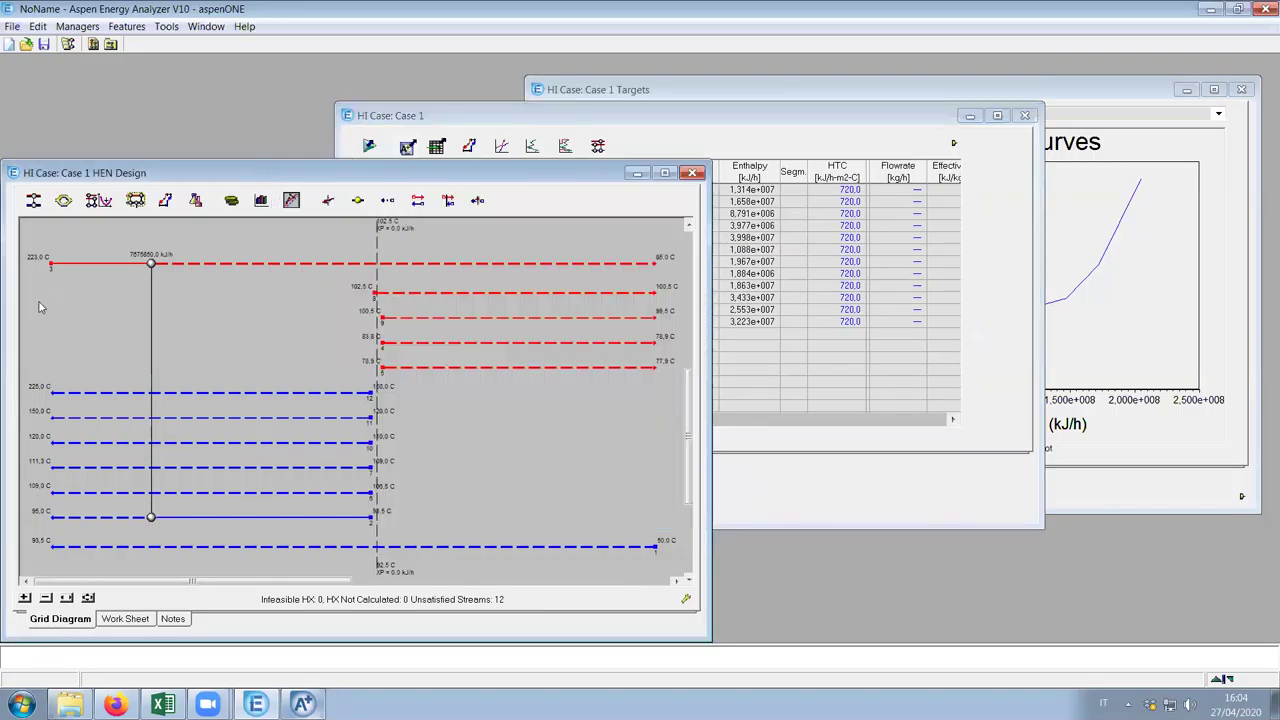
{"action": "mouse_move", "coordinate": [458, 266]}
{"action": "left_click", "coordinate": [607, 156]}
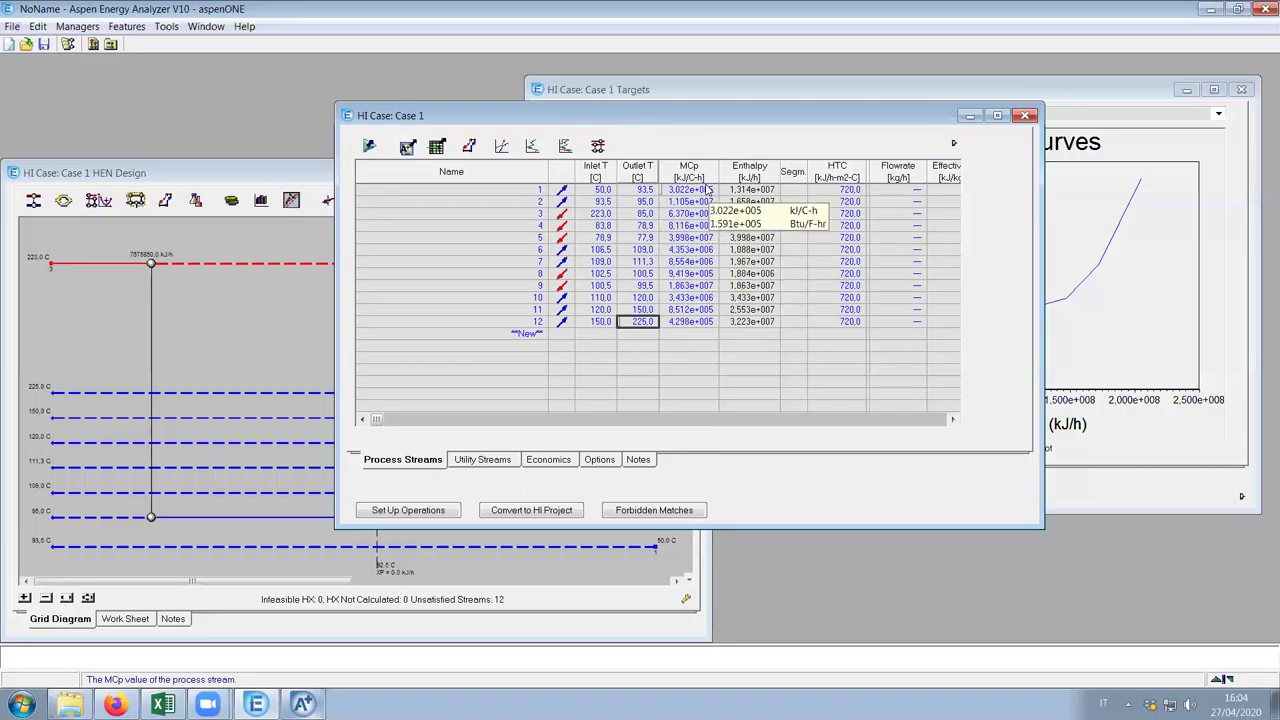
{"action": "left_click", "coordinate": [970, 116]}
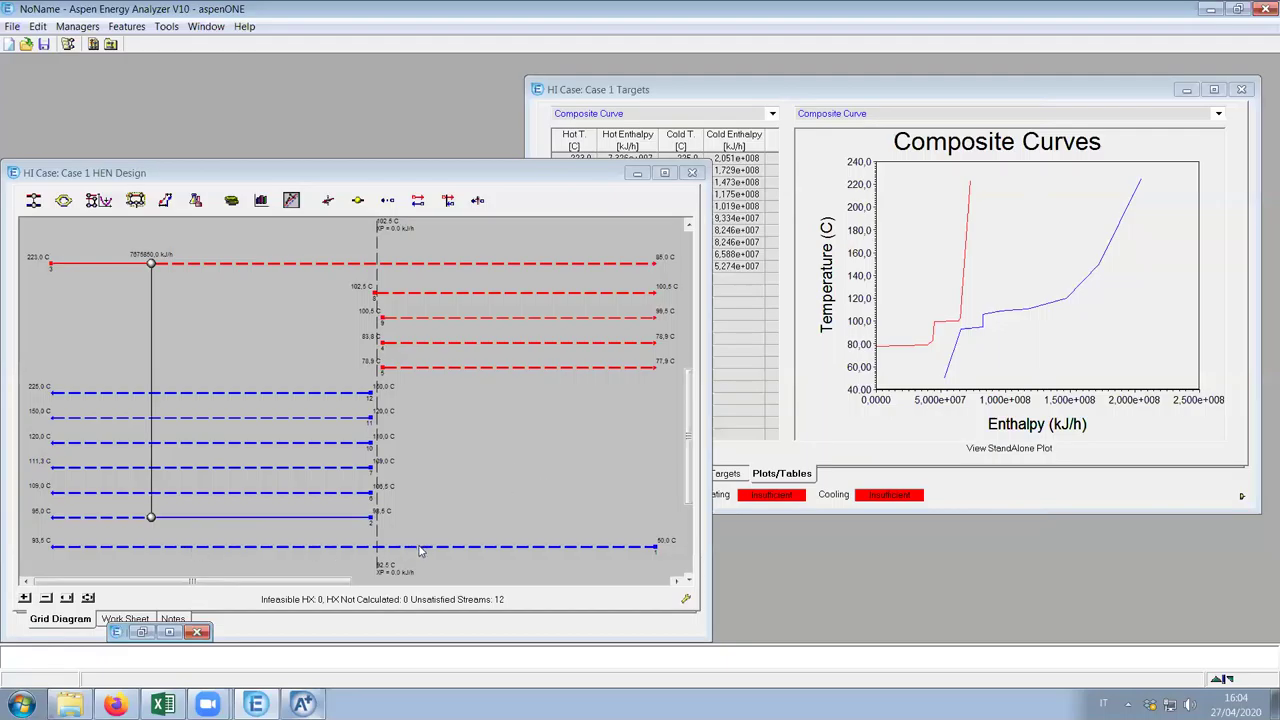
Enlarge the HEN design and examine hot stream 8 and cold stream 1 relative to the pinch line
{"action": "mouse_move", "coordinate": [420, 554]}
{"action": "left_click", "coordinate": [664, 172]}
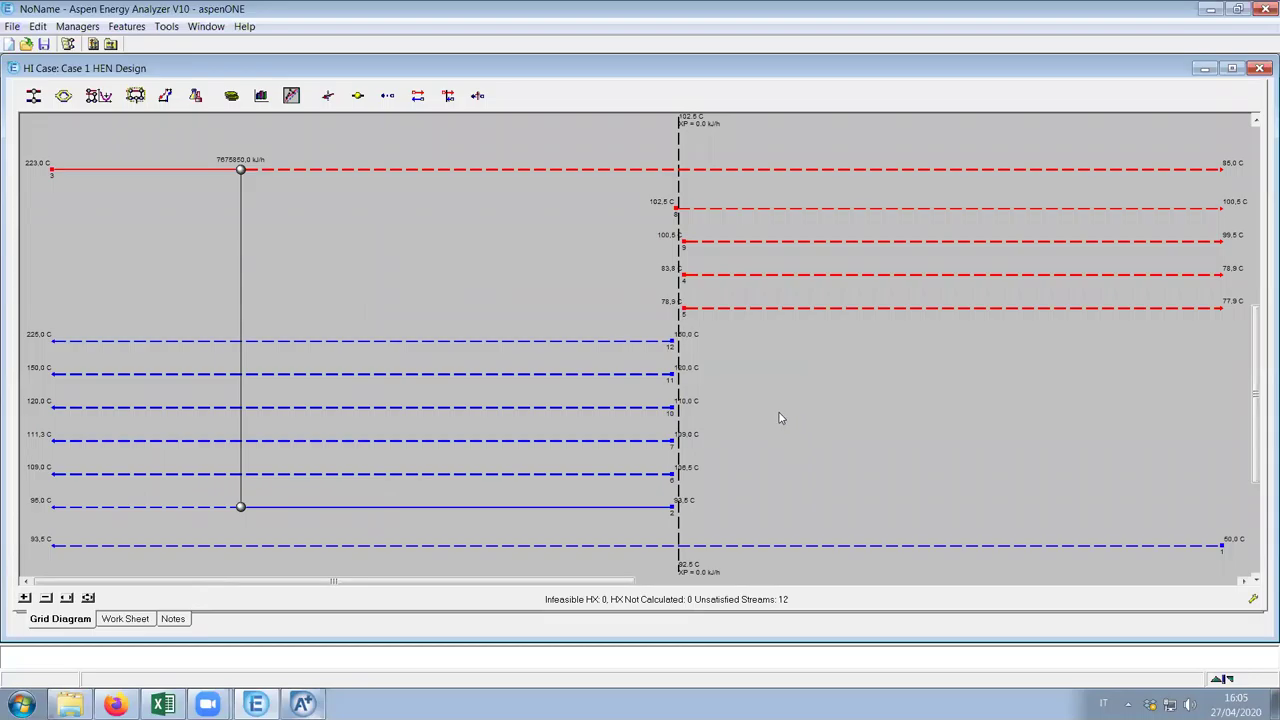
{"action": "mouse_move", "coordinate": [673, 310]}
{"action": "mouse_move", "coordinate": [681, 553]}
{"action": "mouse_move", "coordinate": [732, 217]}
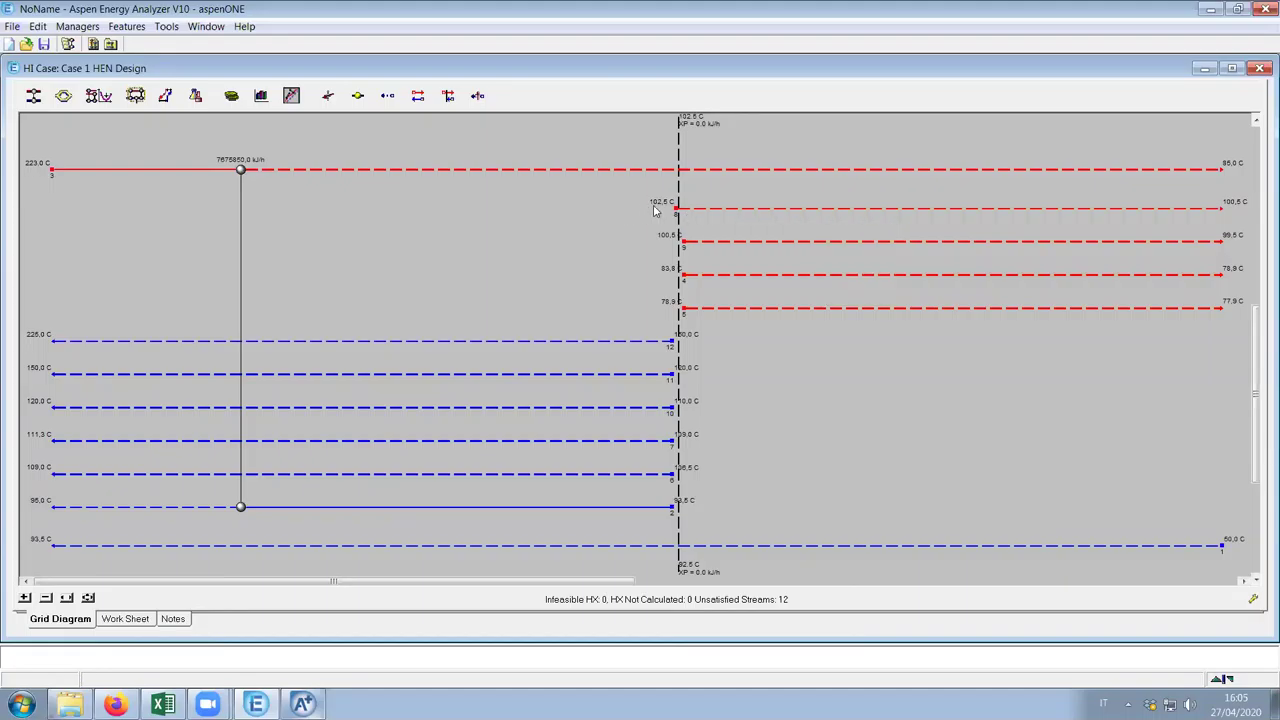
{"action": "mouse_move", "coordinate": [670, 207]}
{"action": "mouse_move", "coordinate": [1232, 207]}
Add a heat exchanger matching hot stream 8 with cold stream 1 and set its cold outlet temperature to 92,50 °C
{"action": "left_click_drag", "start_coordinate": [33, 103], "coordinate": [732, 545]}
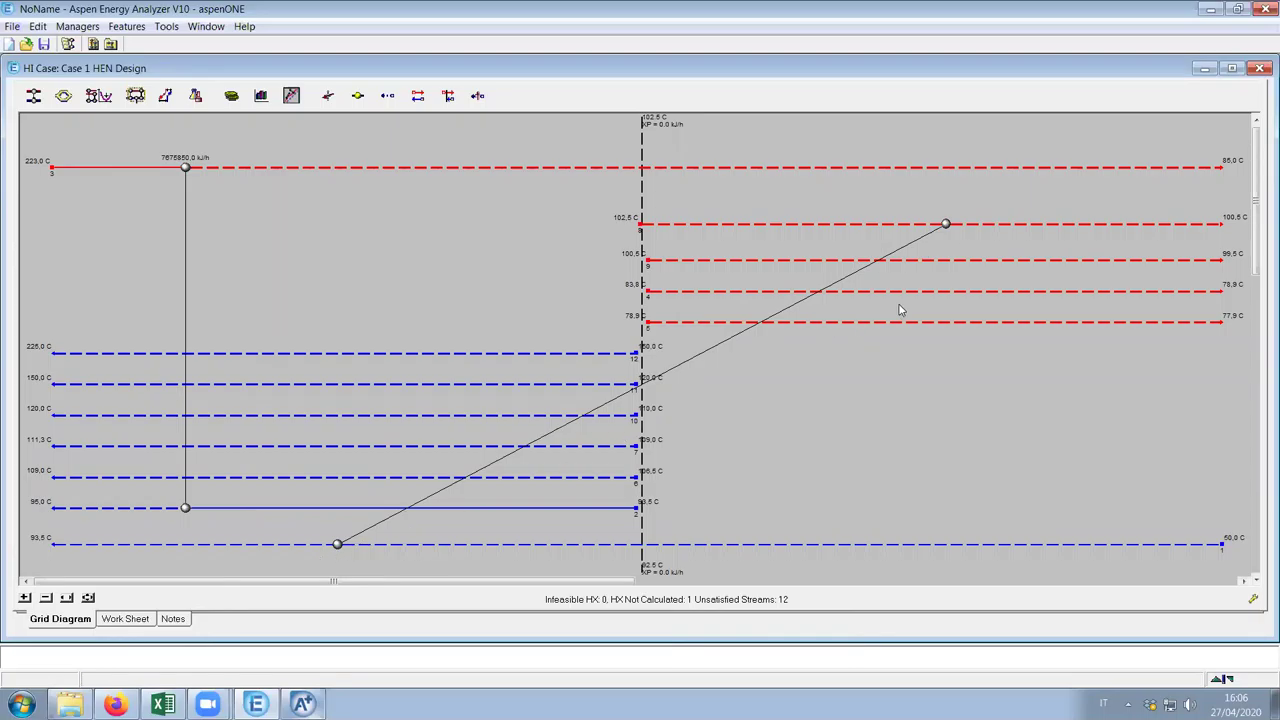
{"action": "double_click", "coordinate": [946, 225]}
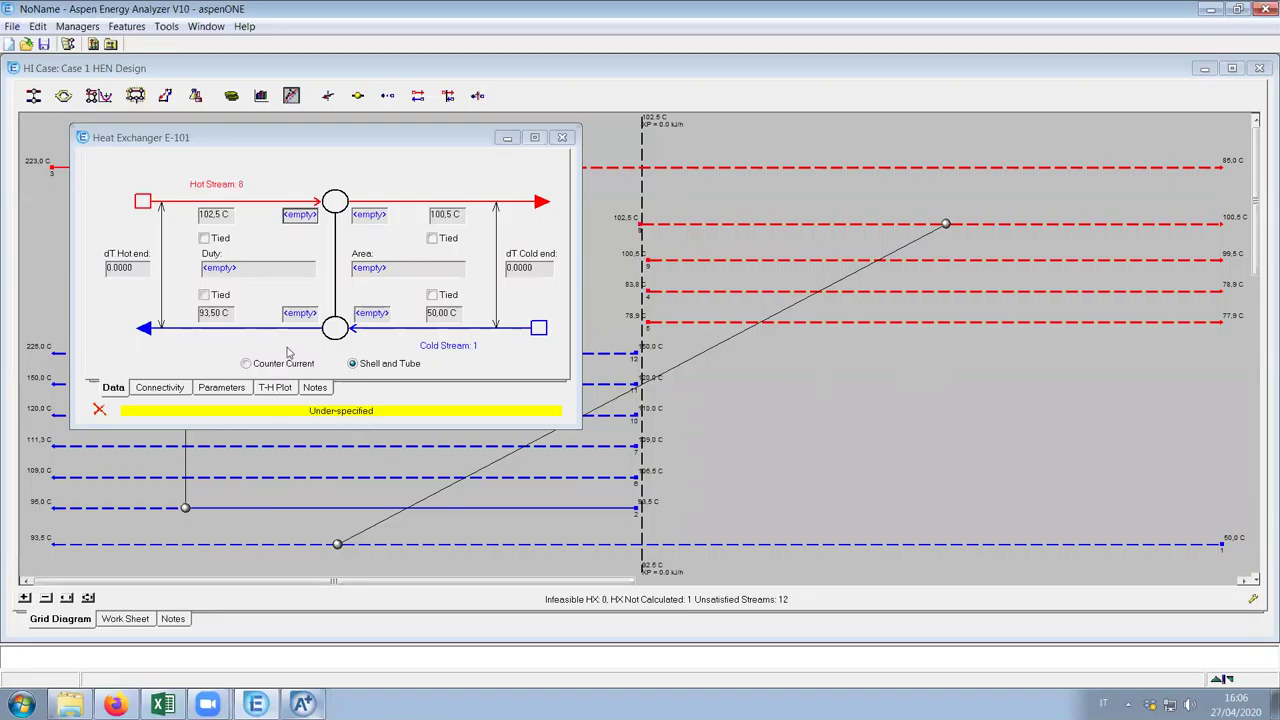
{"action": "mouse_move", "coordinate": [226, 328]}
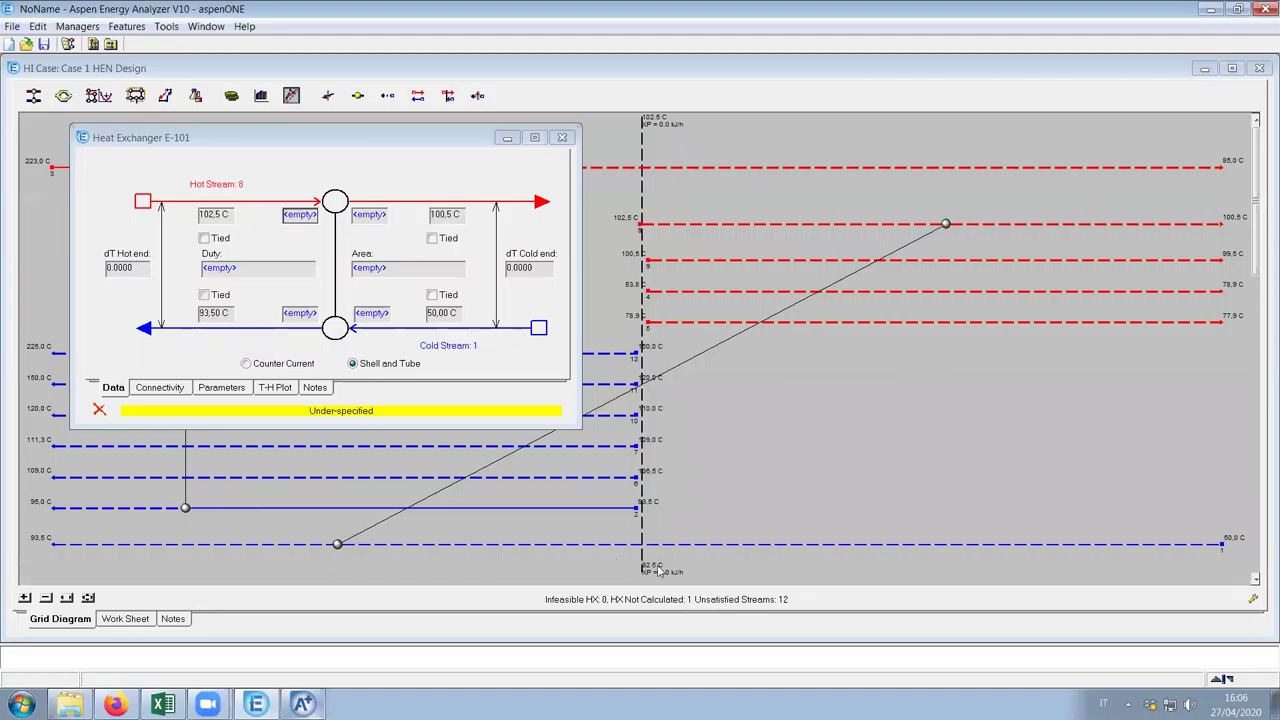
{"action": "mouse_move", "coordinate": [650, 569]}
{"action": "left_click", "coordinate": [296, 315]}
{"action": "type", "text": "92,"}
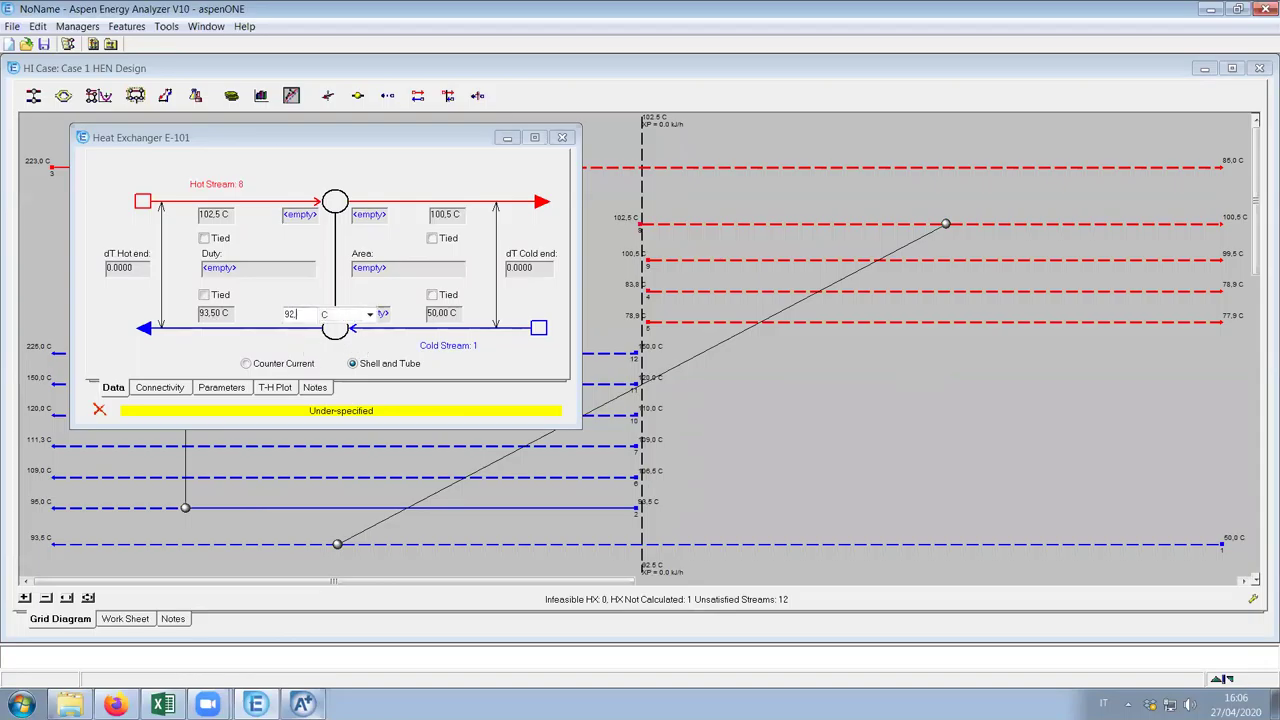
{"action": "type", "text": "50"}
{"action": "key", "text": "Return"}
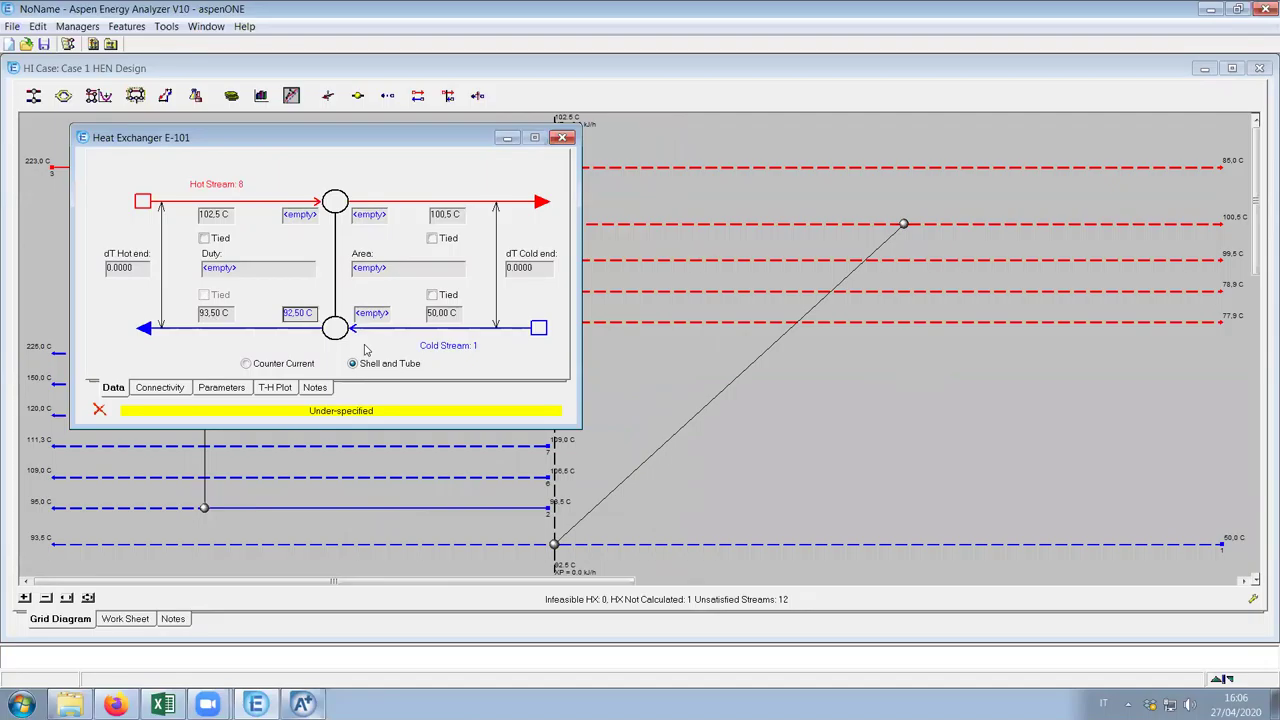
Try tying the exchanger's hot inlet to stream 8's supply temperature, and release the tie
{"action": "left_click_drag", "start_coordinate": [385, 138], "coordinate": [526, 247]}
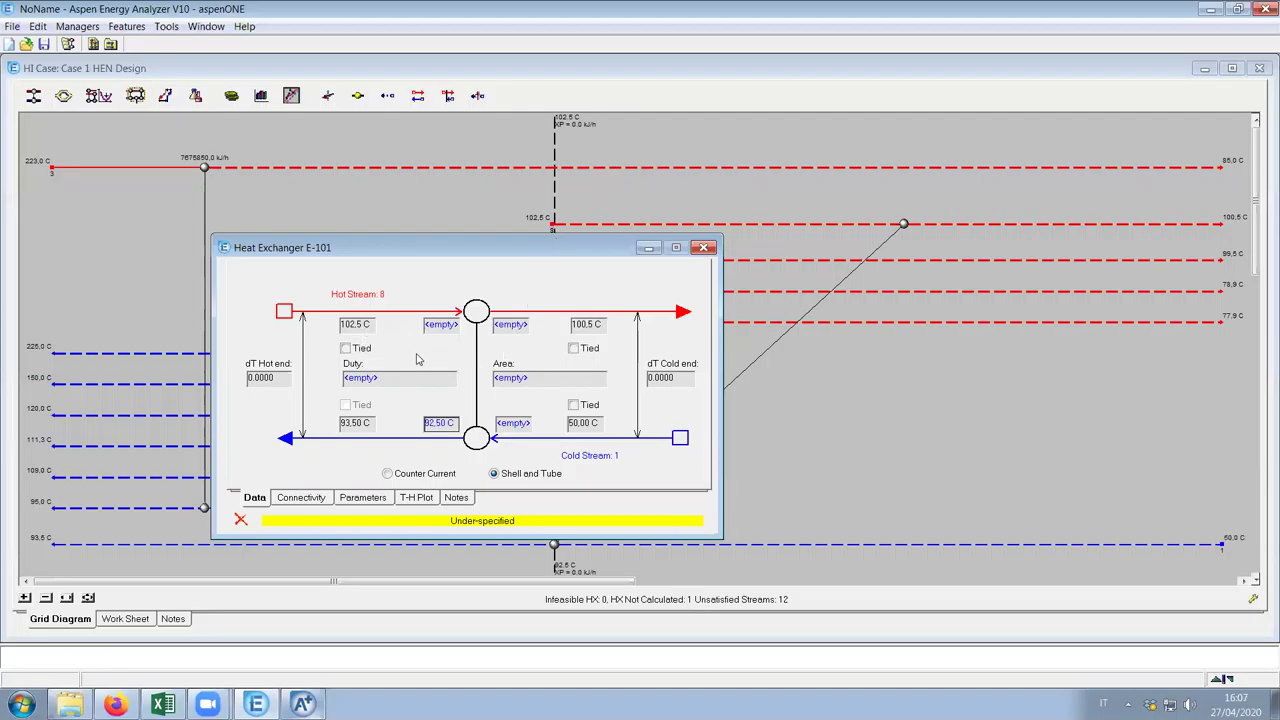
{"action": "left_click", "coordinate": [345, 349]}
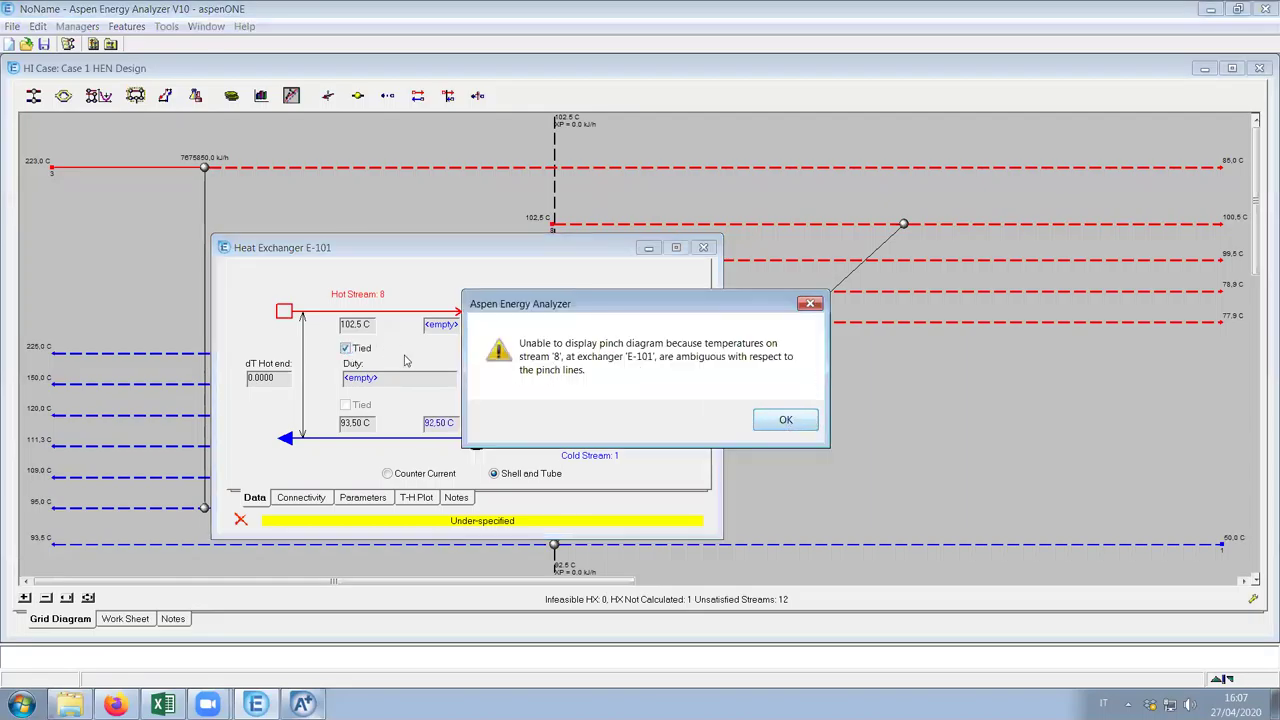
{"action": "left_click", "coordinate": [788, 420]}
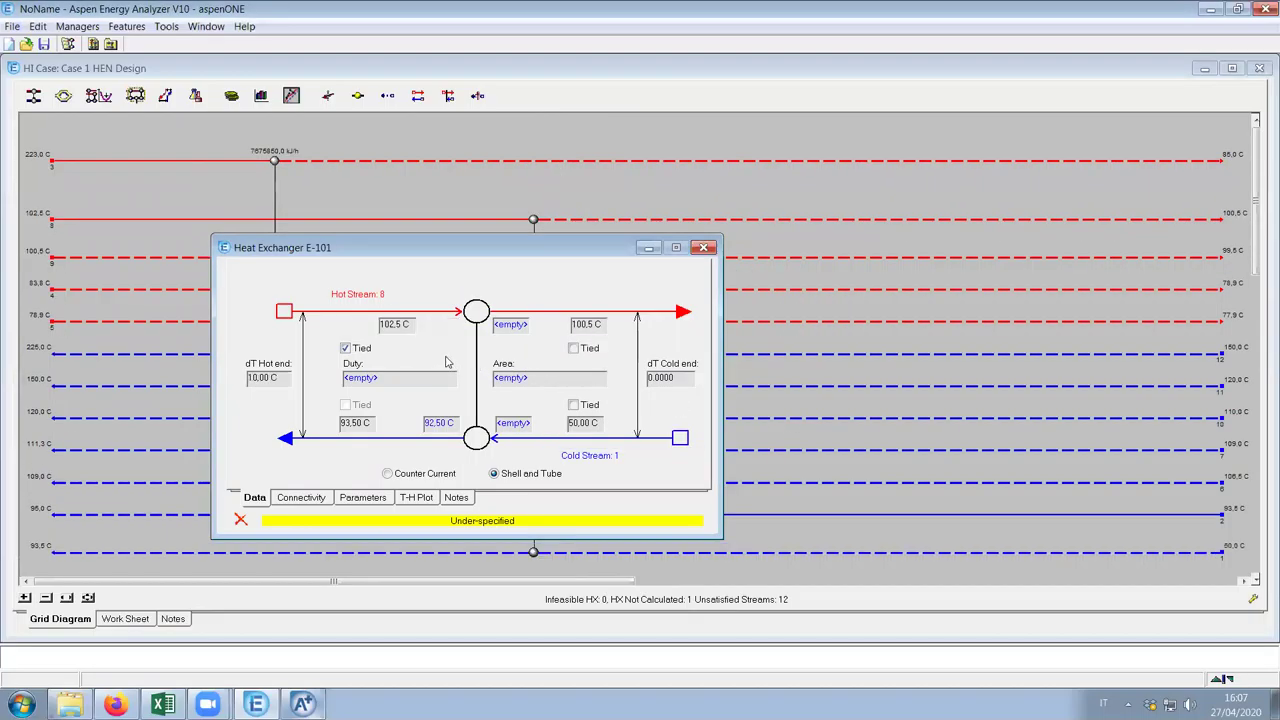
{"action": "left_click_drag", "start_coordinate": [502, 260], "coordinate": [515, 259]}
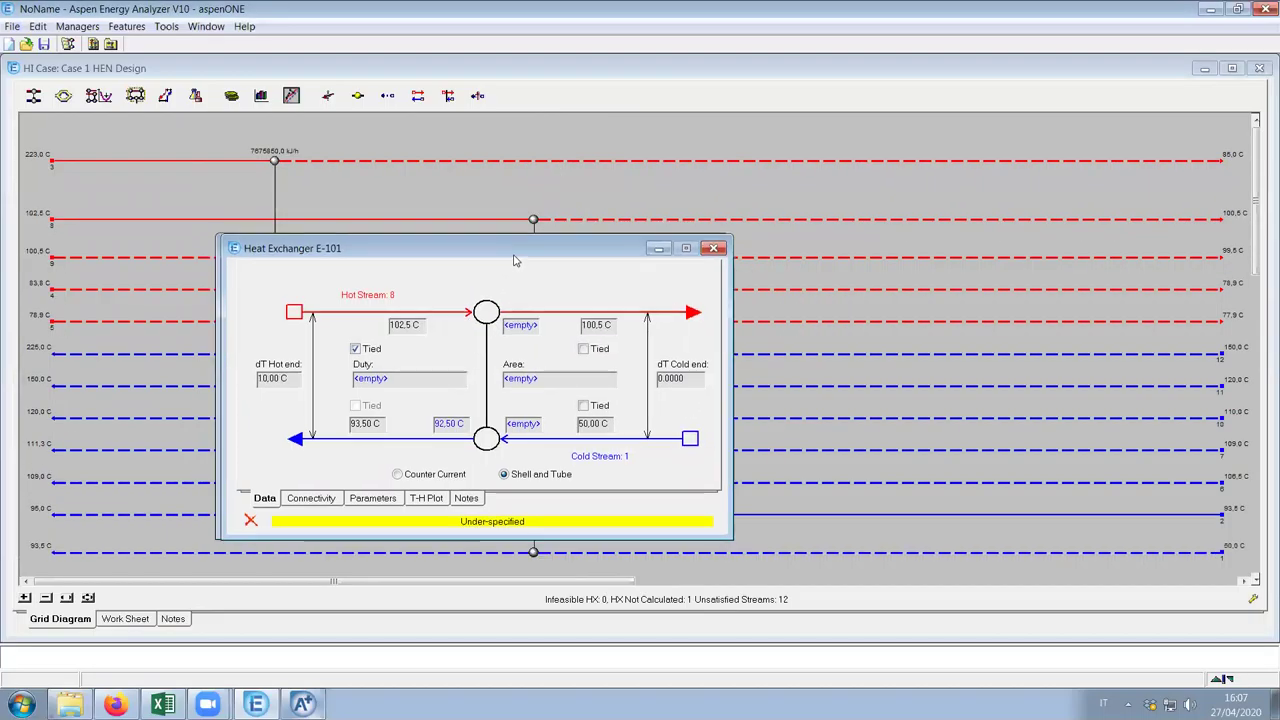
{"action": "left_click_drag", "start_coordinate": [515, 260], "coordinate": [480, 273]}
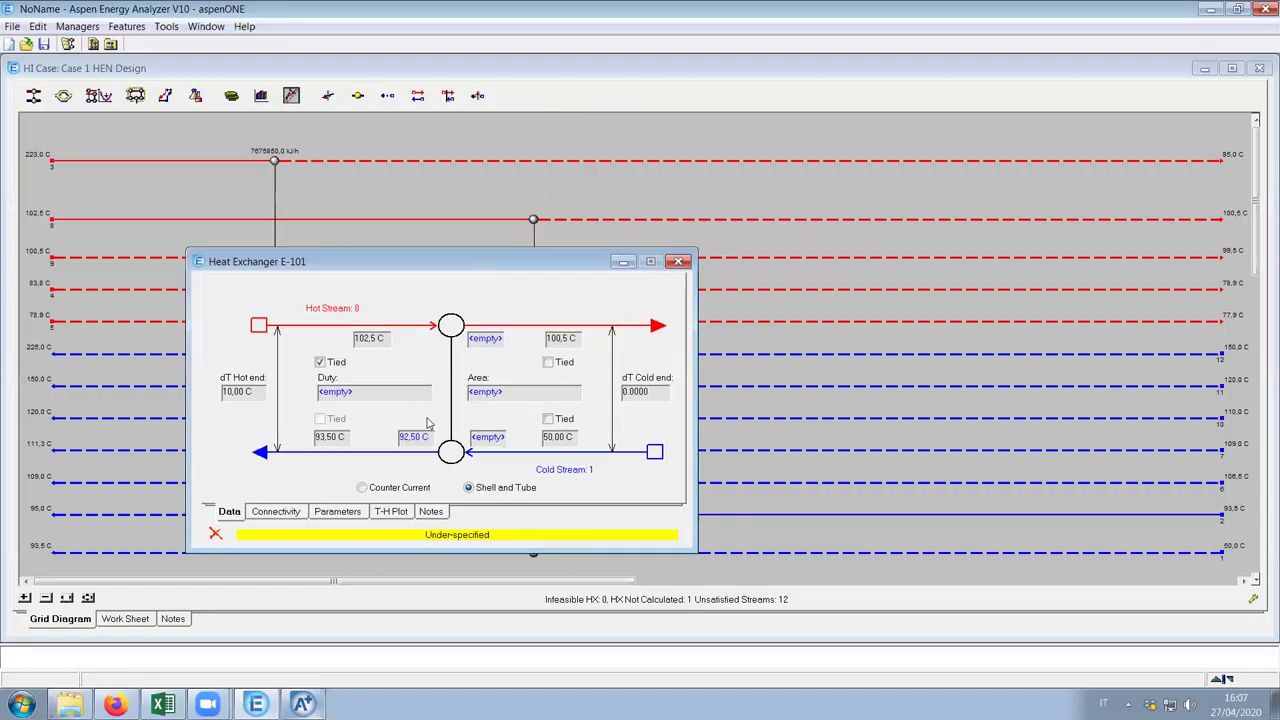
{"action": "left_click", "coordinate": [320, 362]}
{"action": "left_click_drag", "start_coordinate": [527, 266], "coordinate": [447, 221]}
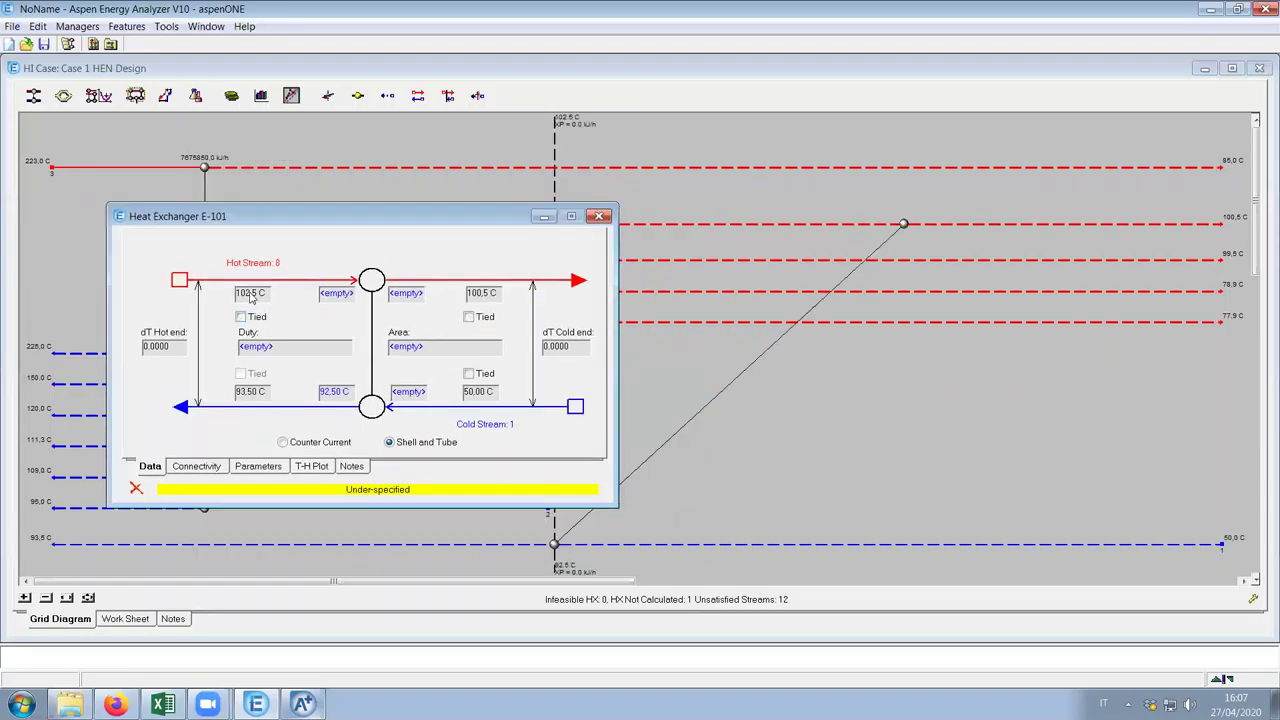
Try 102,5 °C as the exchanger's hot inlet temperature and clear the entry
{"action": "left_click", "coordinate": [483, 318]}
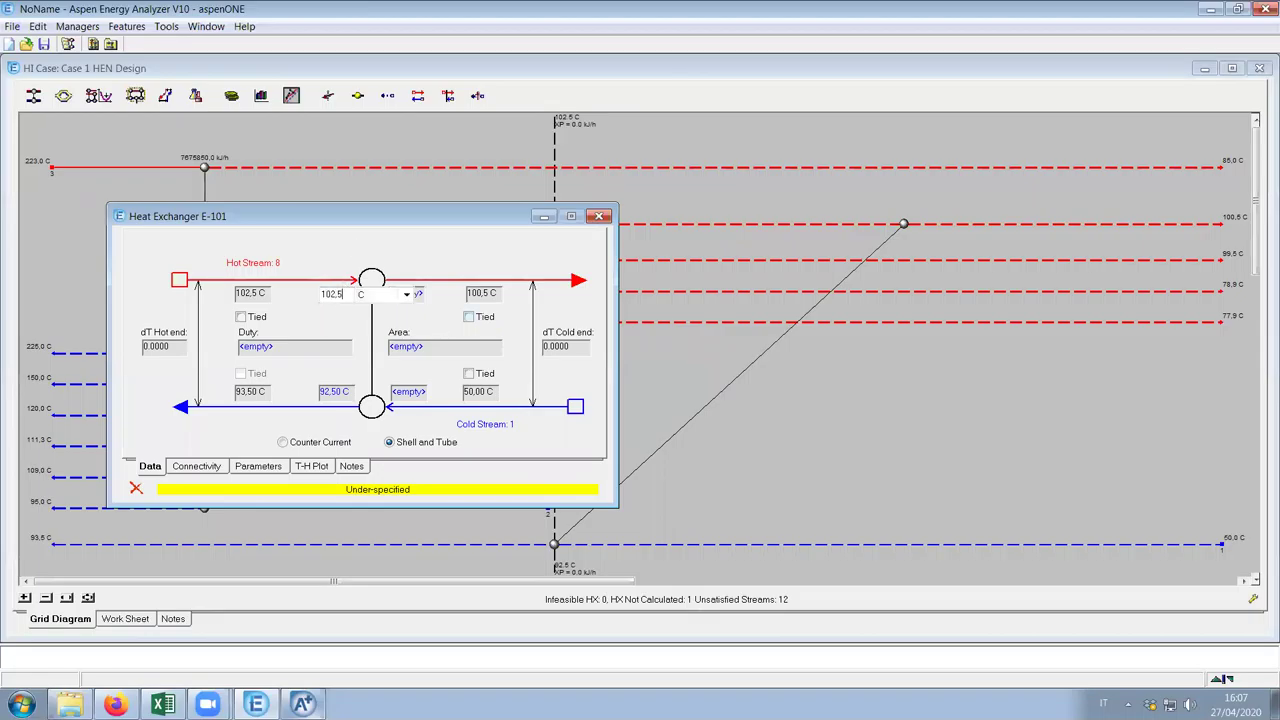
{"action": "left_click", "coordinate": [772, 426]}
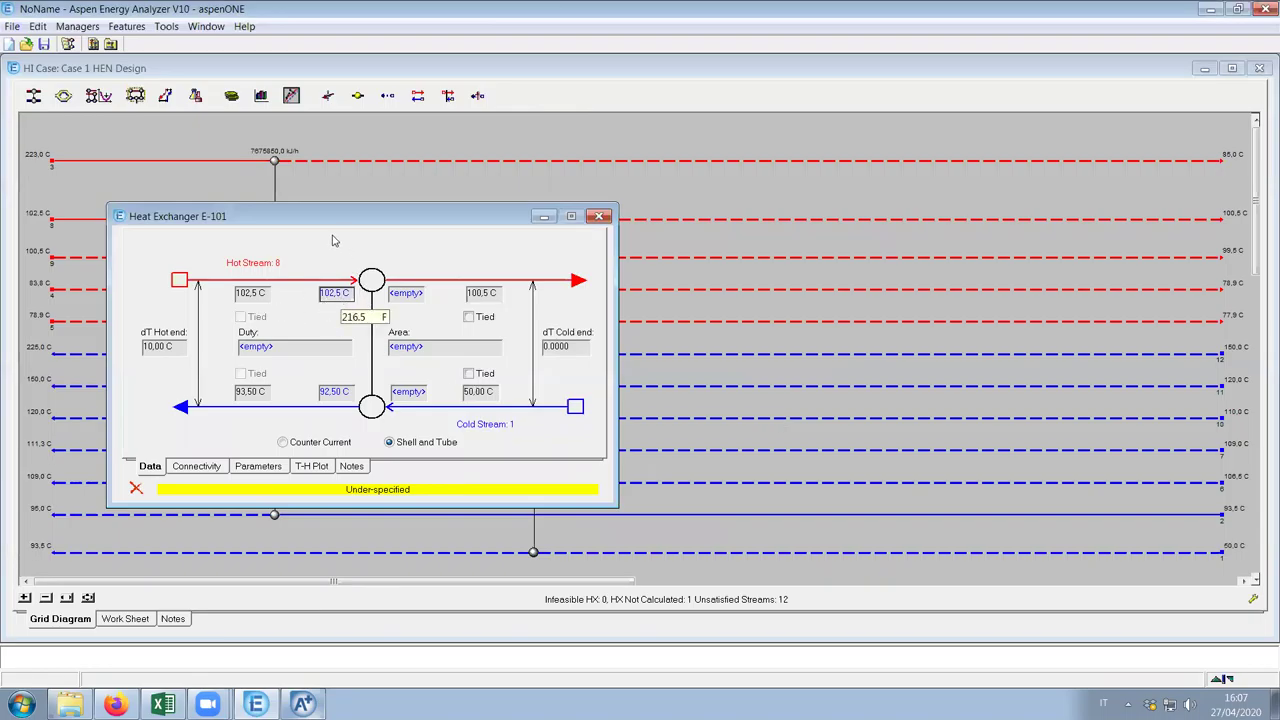
{"action": "left_click", "coordinate": [339, 294]}
{"action": "key", "text": "Delete"}
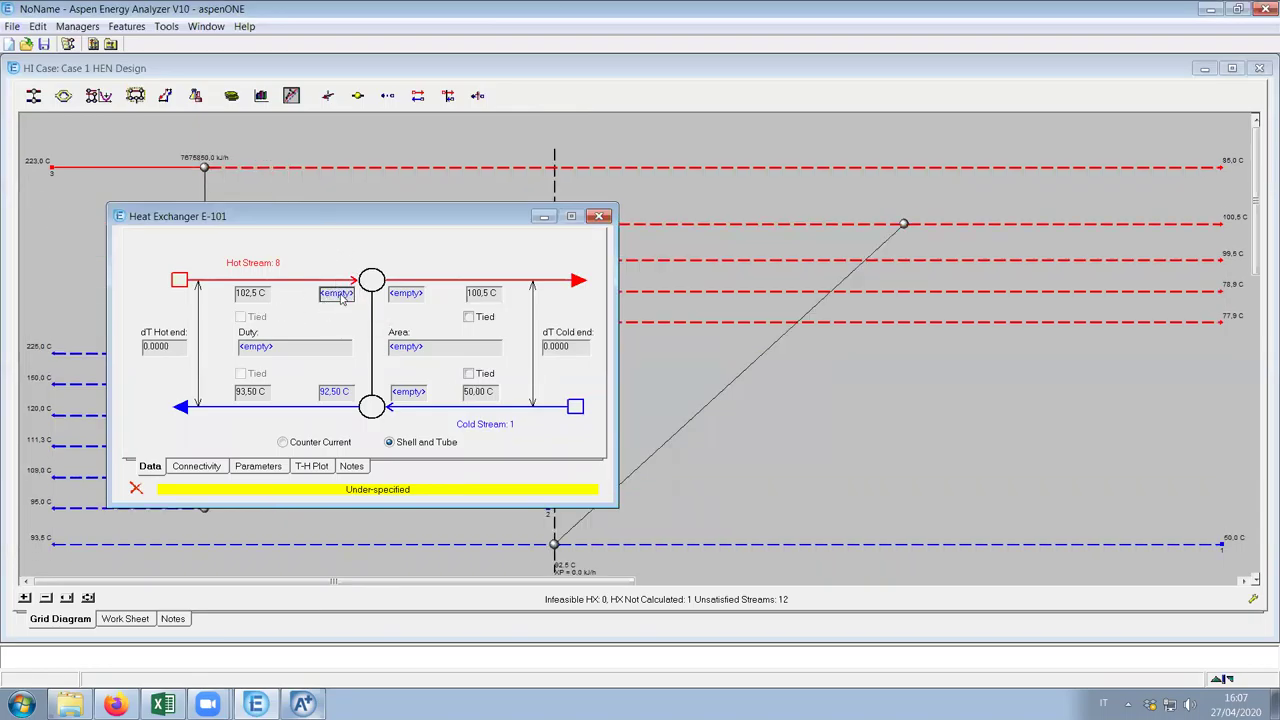
Set the exchanger's hot inlet temperature on stream 8 to 102,4 °C, just below the pinch
{"action": "type", "text": "1"}
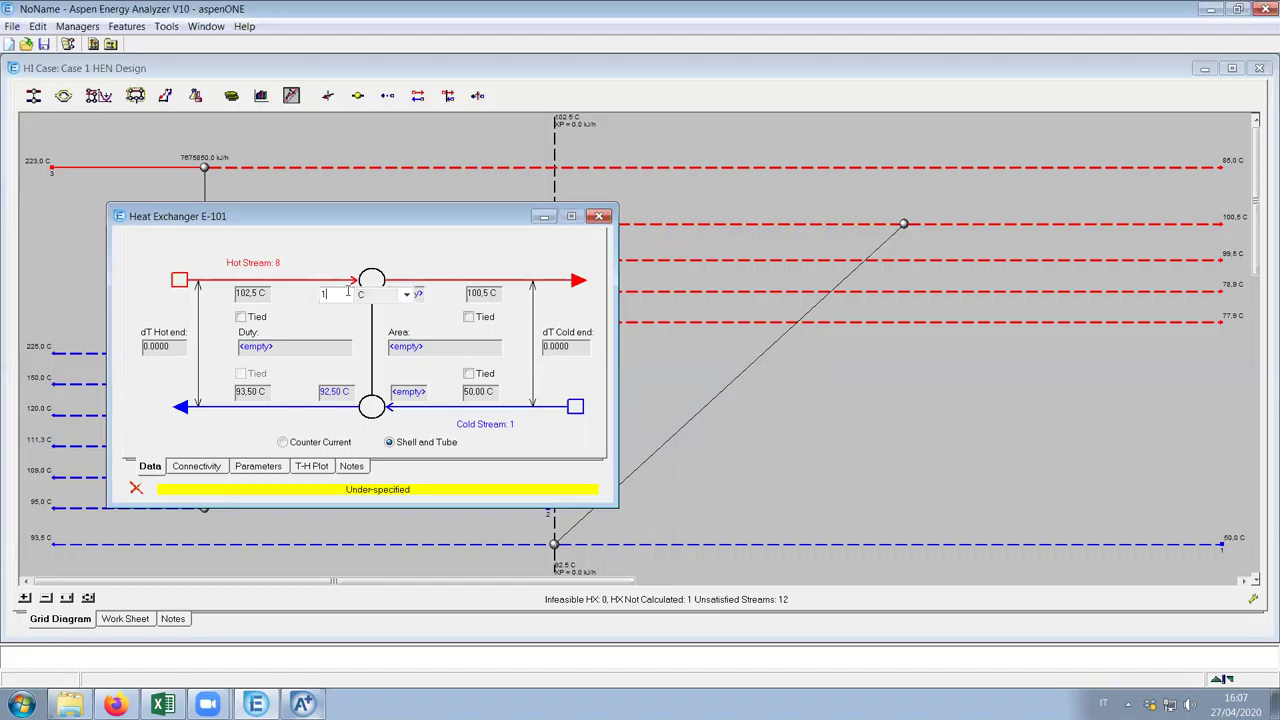
{"action": "type", "text": "02,5"}
{"action": "key", "text": "Return"}
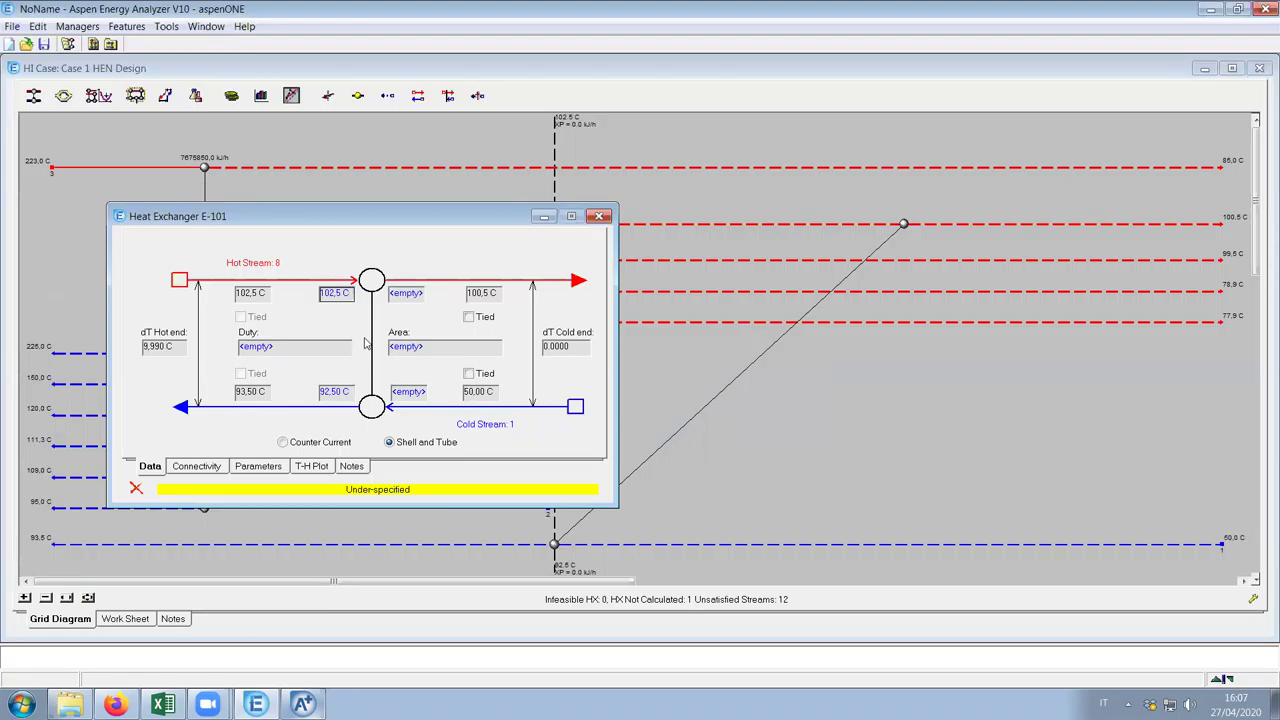
{"action": "left_click", "coordinate": [330, 295]}
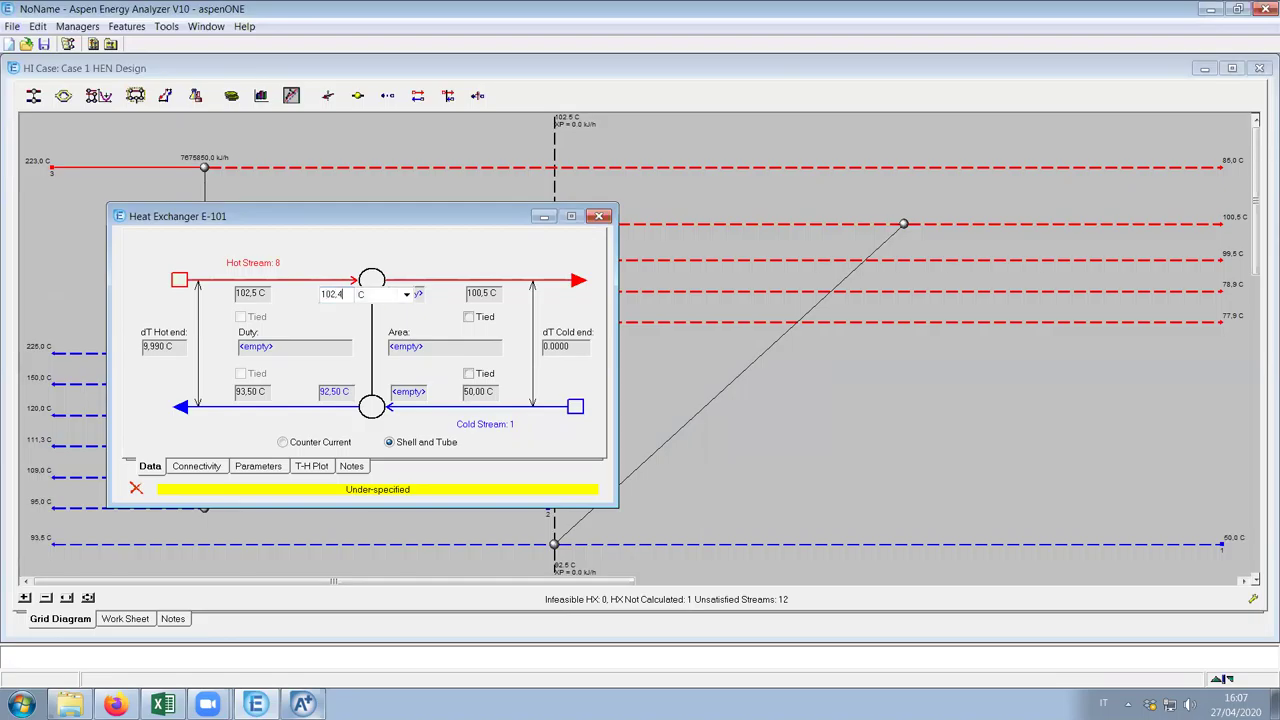
{"action": "key", "text": "Return"}
{"action": "type", "text": "102,4"}
{"action": "key", "text": "Return"}
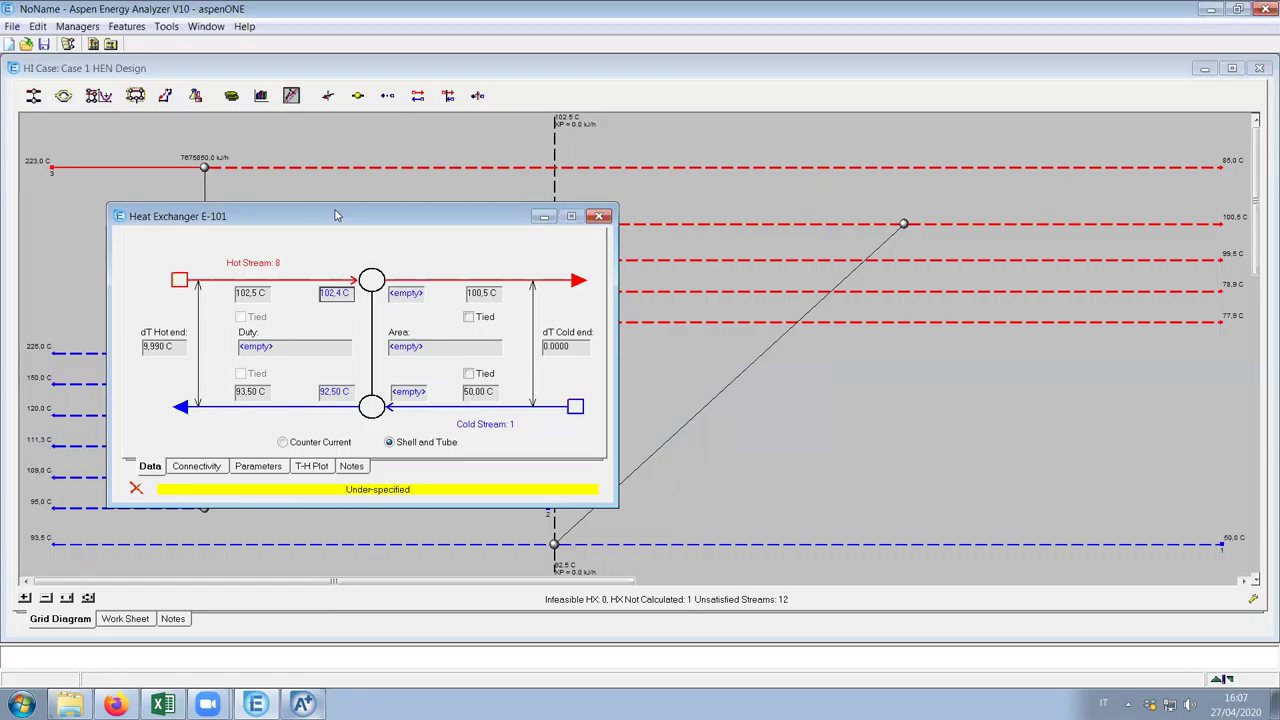
Try 50 °C as the exchanger's cold inlet temperature, check the calculated hot outlet temperature, and clear the entry
{"action": "left_click_drag", "start_coordinate": [336, 215], "coordinate": [348, 186]}
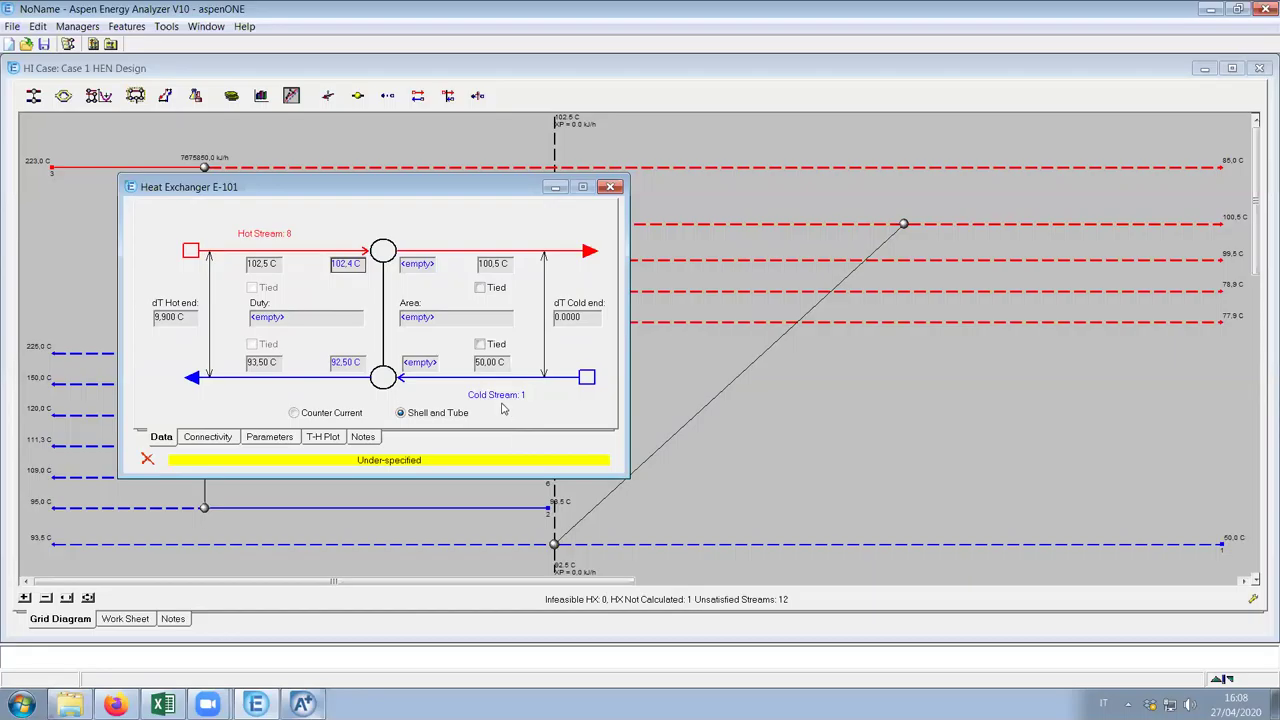
{"action": "left_click", "coordinate": [412, 370]}
{"action": "type", "text": "50"}
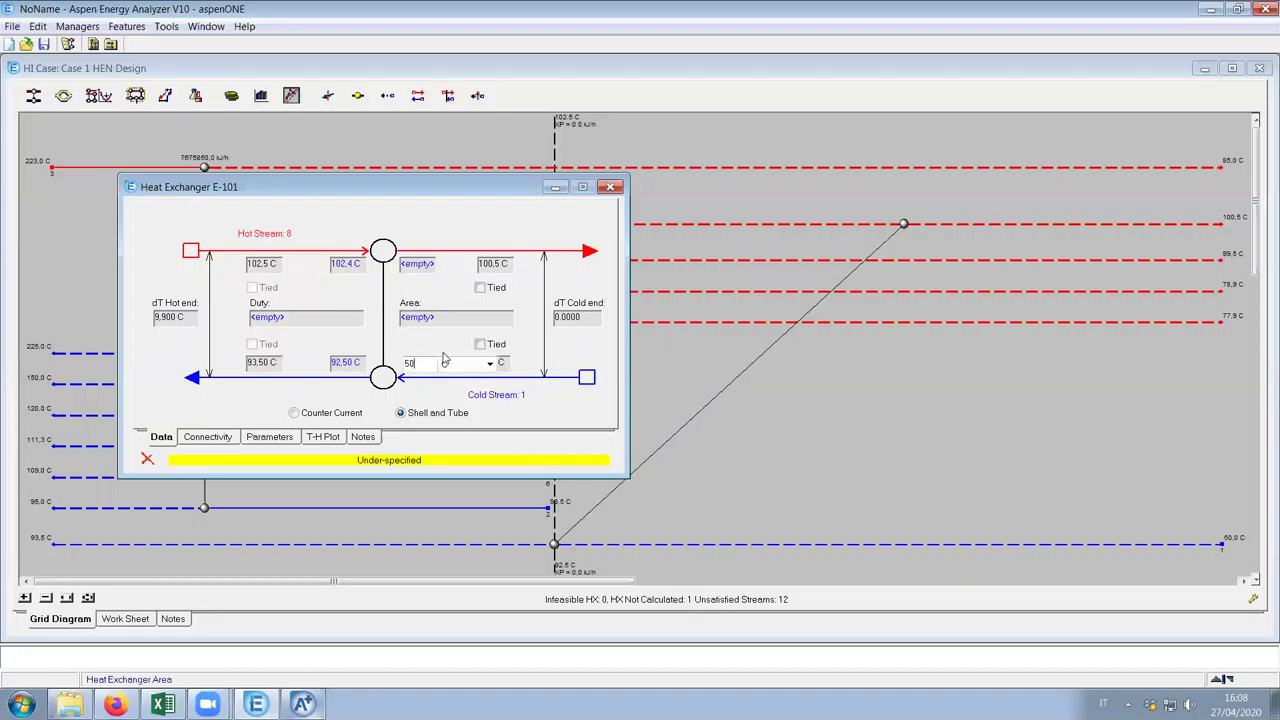
{"action": "key", "text": "Return"}
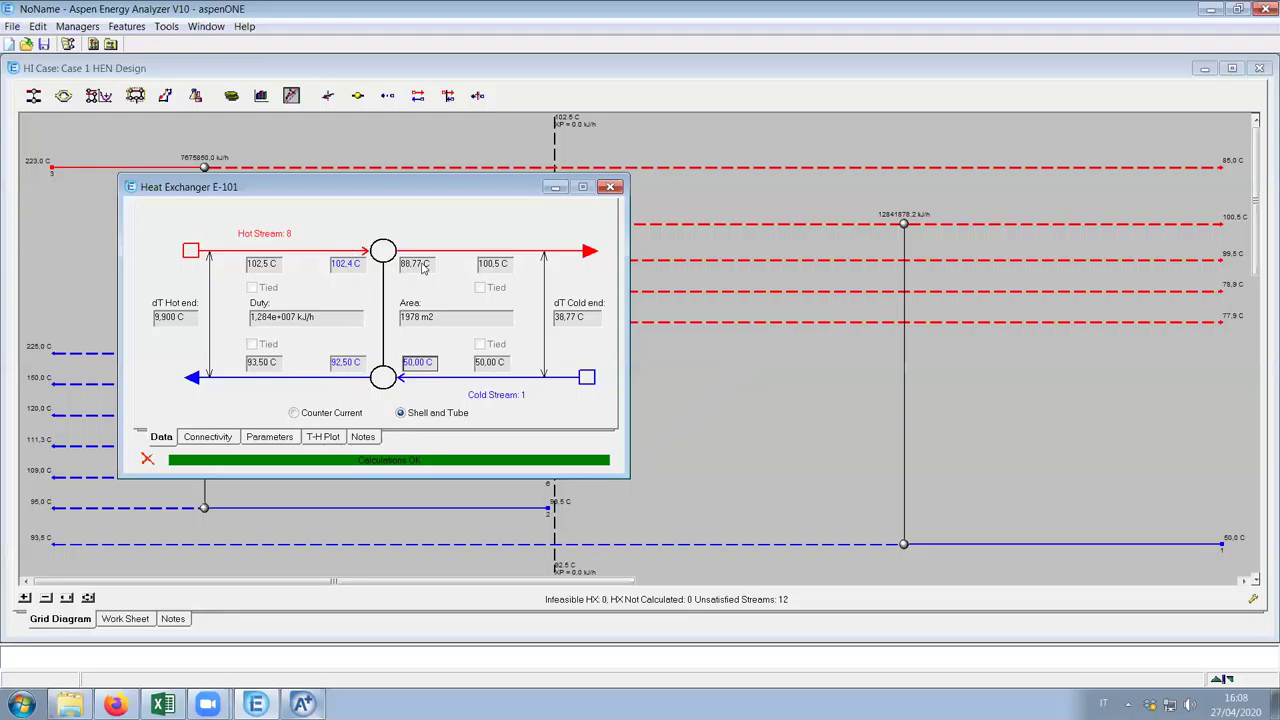
{"action": "mouse_move", "coordinate": [410, 273]}
{"action": "left_click_drag", "start_coordinate": [440, 190], "coordinate": [342, 131]}
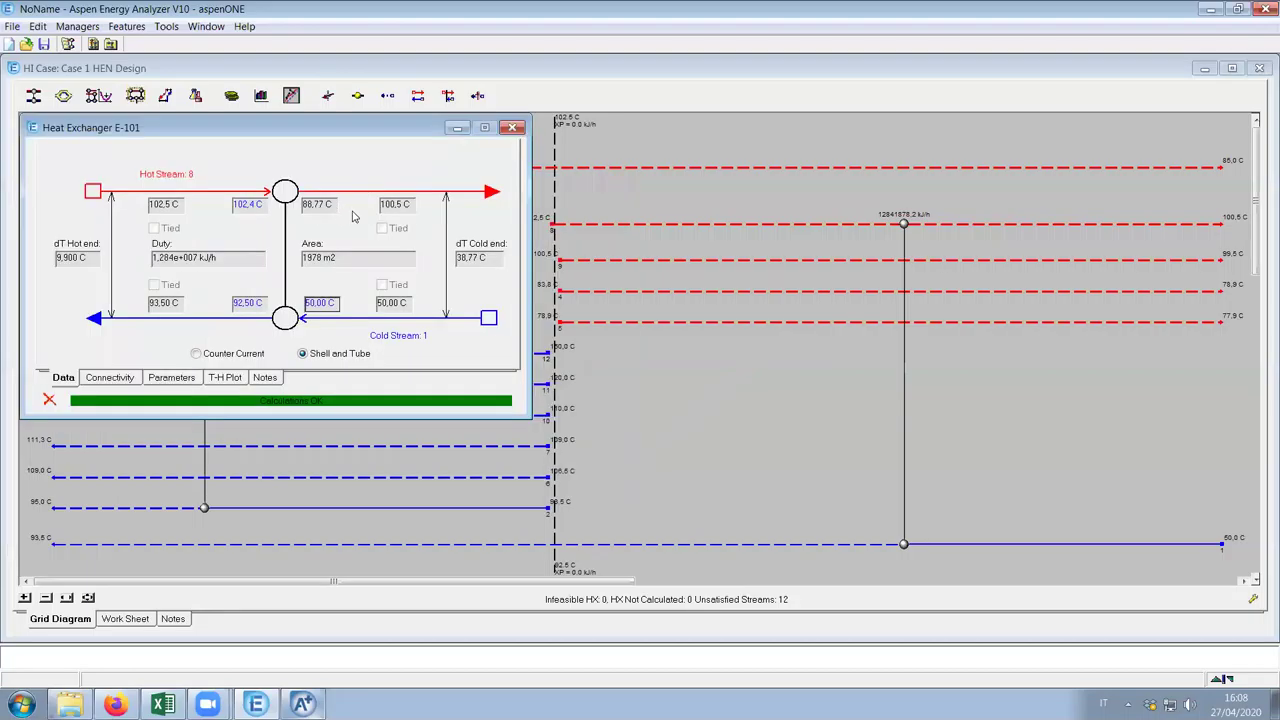
{"action": "mouse_move", "coordinate": [394, 210]}
{"action": "left_click", "coordinate": [331, 208]}
{"action": "left_click", "coordinate": [312, 309]}
{"action": "key", "text": "Delete"}
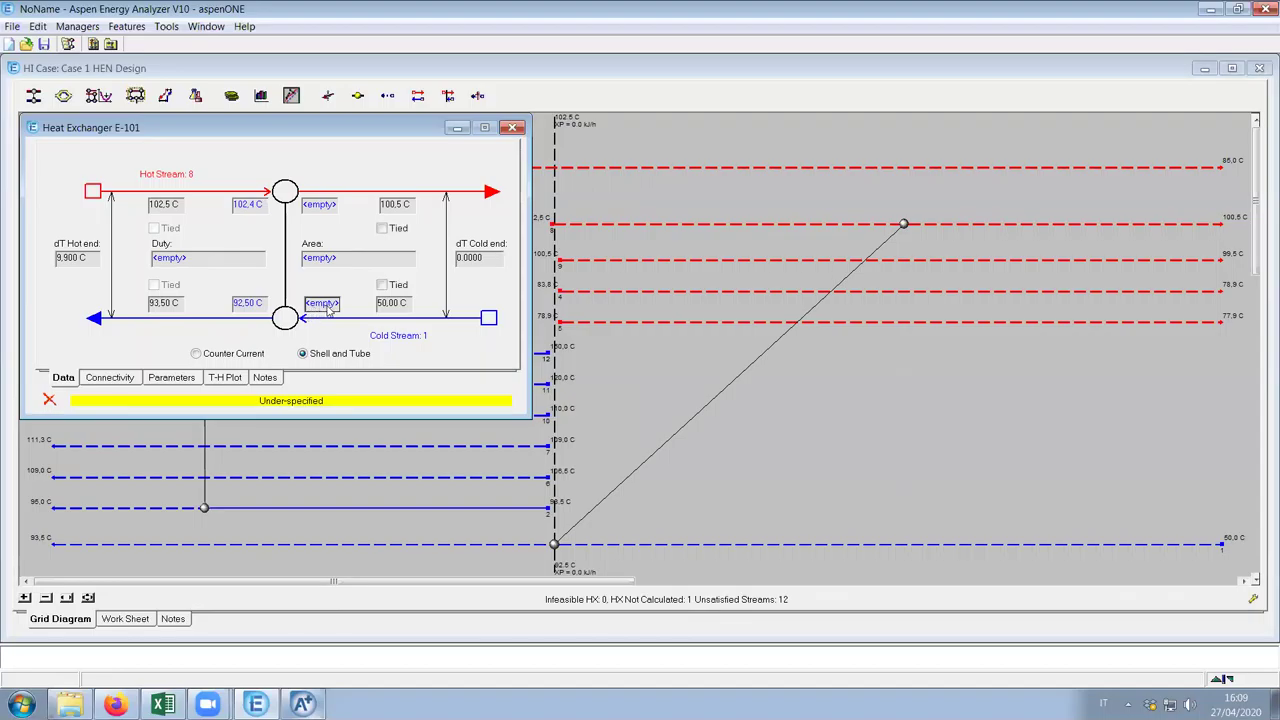
Tie the exchanger's hot outlet to stream 8's target temperature and check the data of hot streams 9 and 4
{"action": "left_click", "coordinate": [315, 206]}
{"action": "left_click", "coordinate": [381, 229]}
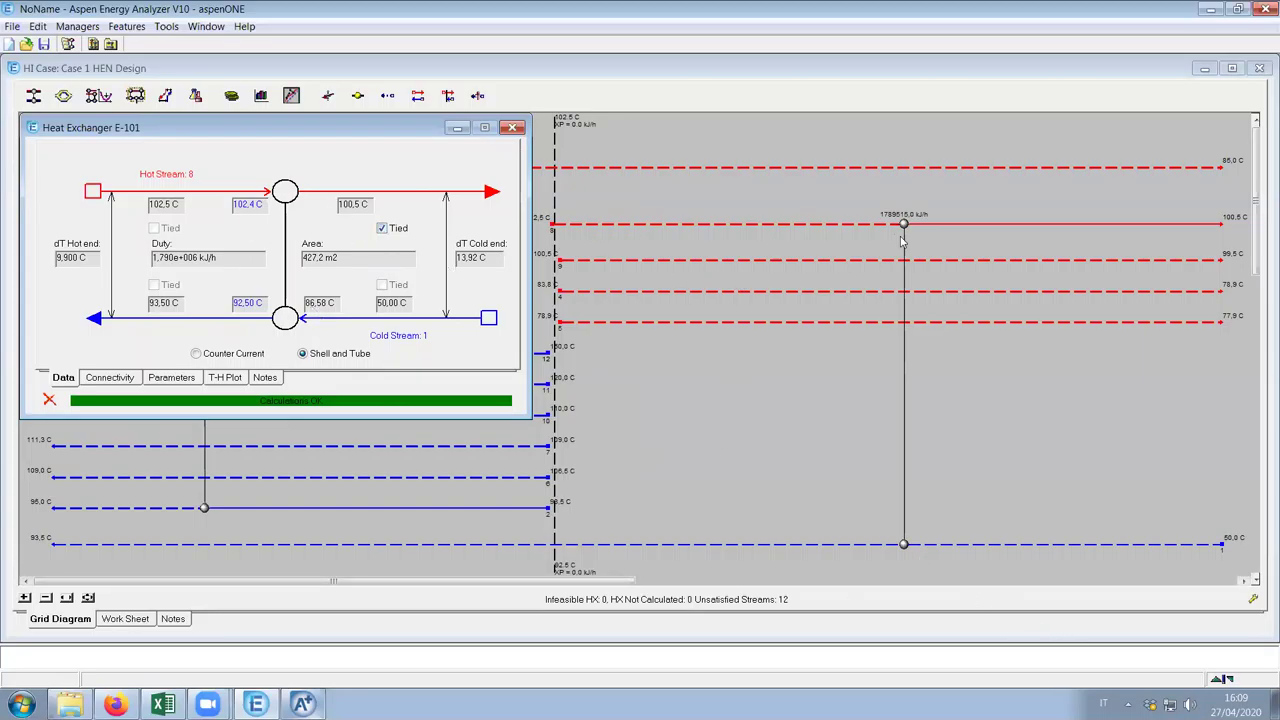
{"action": "mouse_move", "coordinate": [936, 227]}
{"action": "mouse_move", "coordinate": [672, 265]}
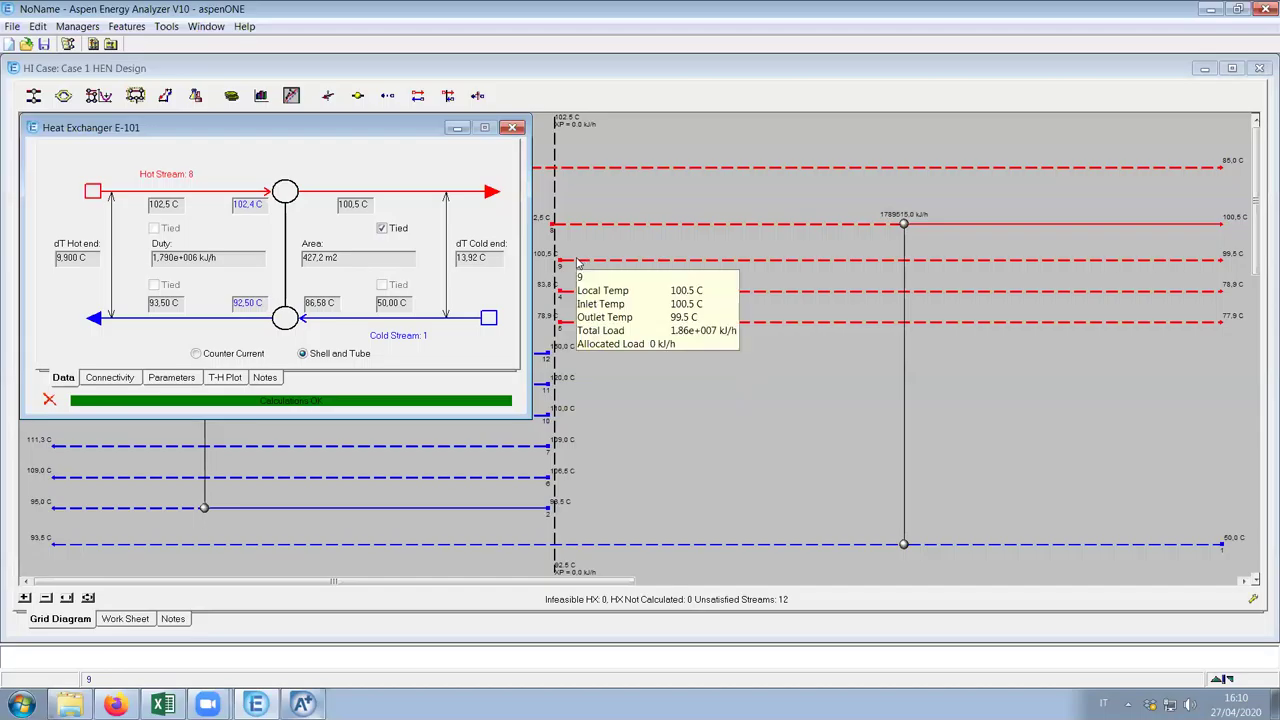
{"action": "mouse_move", "coordinate": [575, 295]}
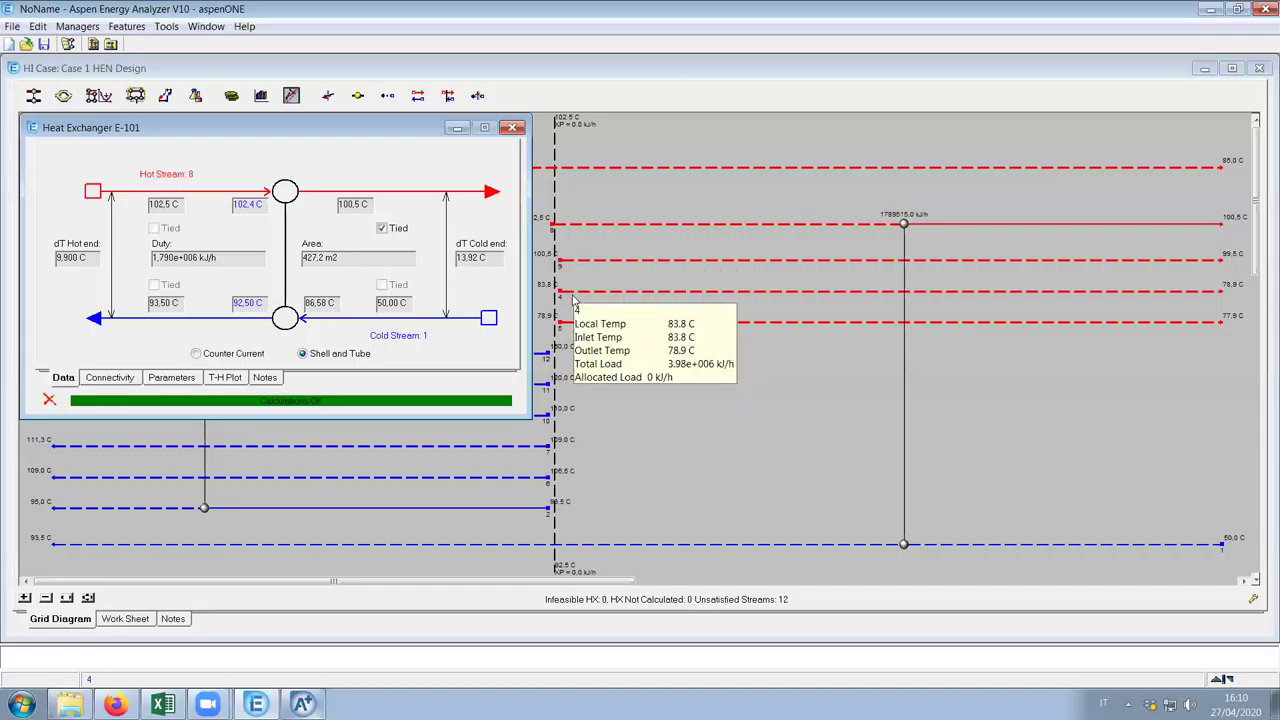
Delete the exchanger between streams 8 and 1, and add one matching hot stream 9 with cold stream 1
{"action": "left_click", "coordinate": [49, 403]}
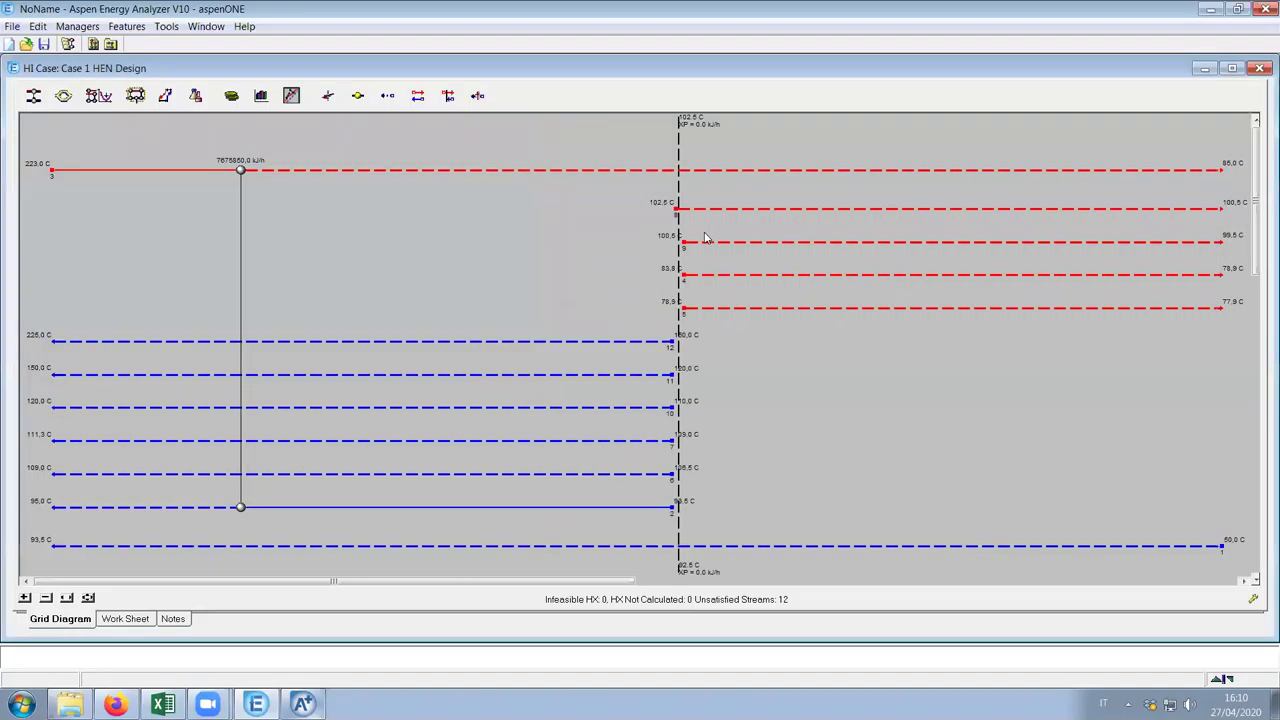
{"action": "left_click_drag", "start_coordinate": [38, 97], "coordinate": [743, 242]}
{"action": "left_click_drag", "start_coordinate": [743, 242], "coordinate": [743, 543]}
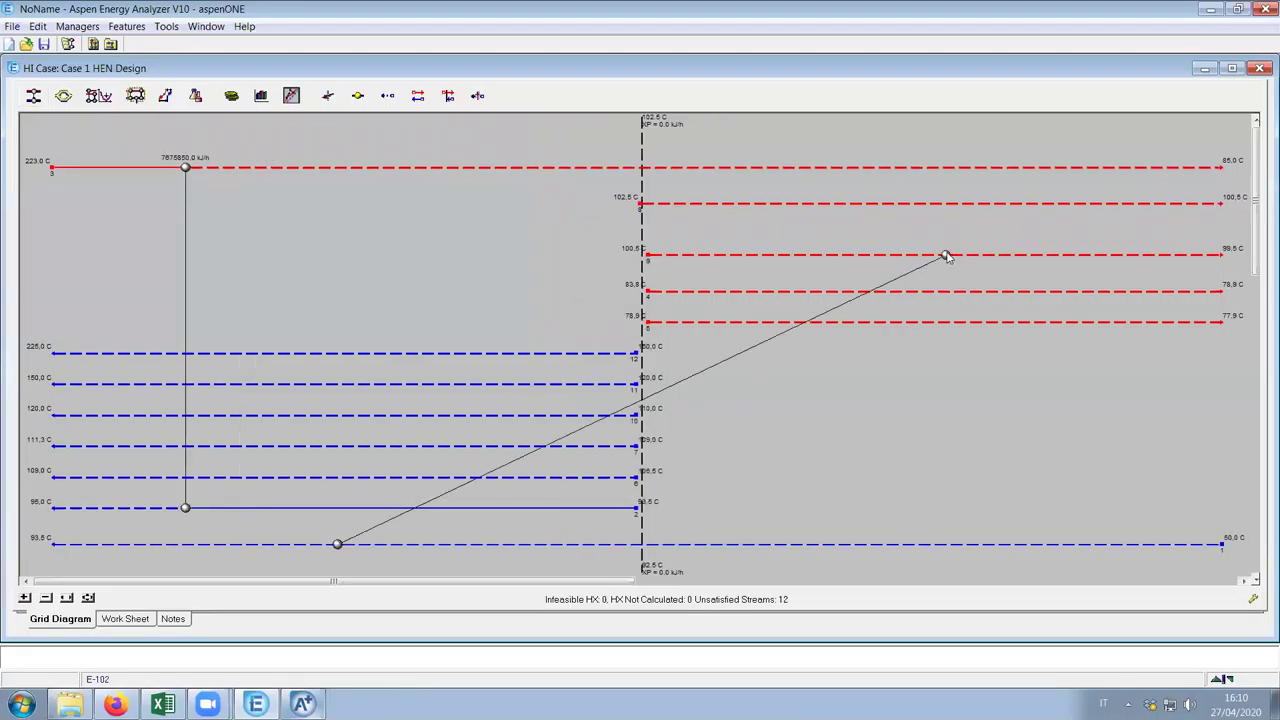
Set the hot inlet temperature to 100,5 °C and the cold inlet temperature to 50 °C on the exchanger between streams 9 and 1
{"action": "double_click", "coordinate": [946, 257]}
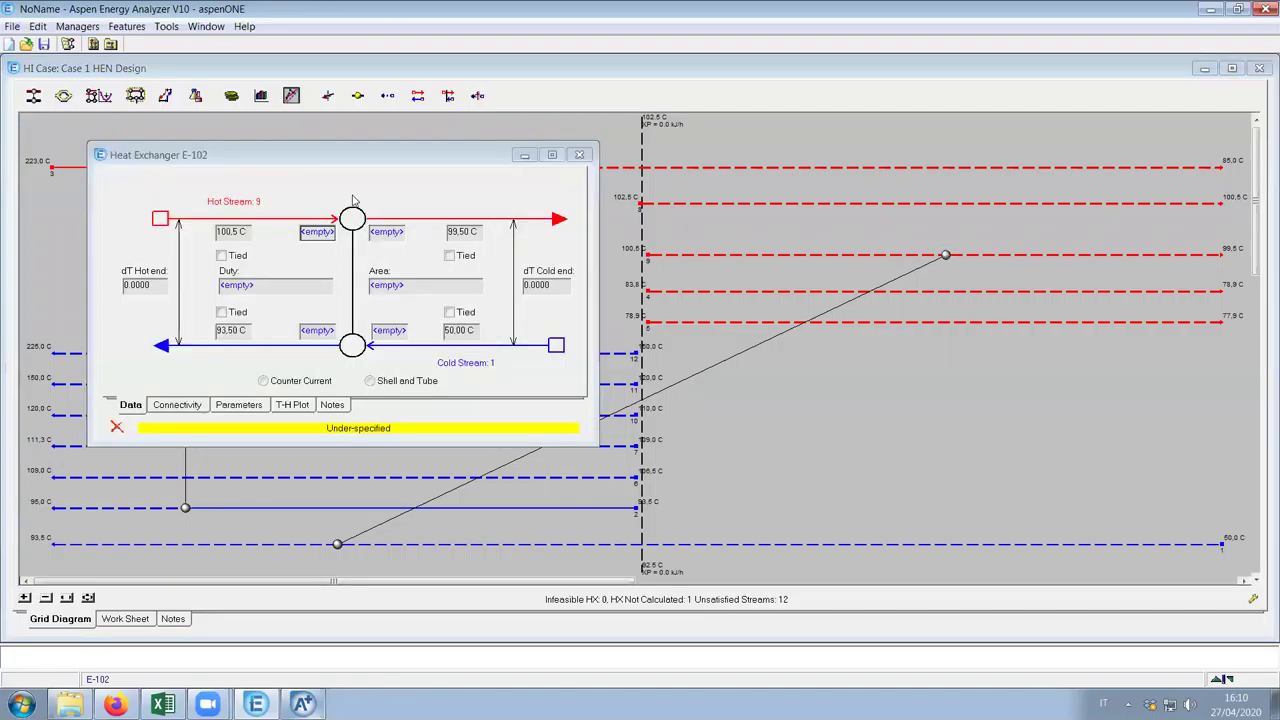
{"action": "left_click_drag", "start_coordinate": [279, 154], "coordinate": [240, 115]}
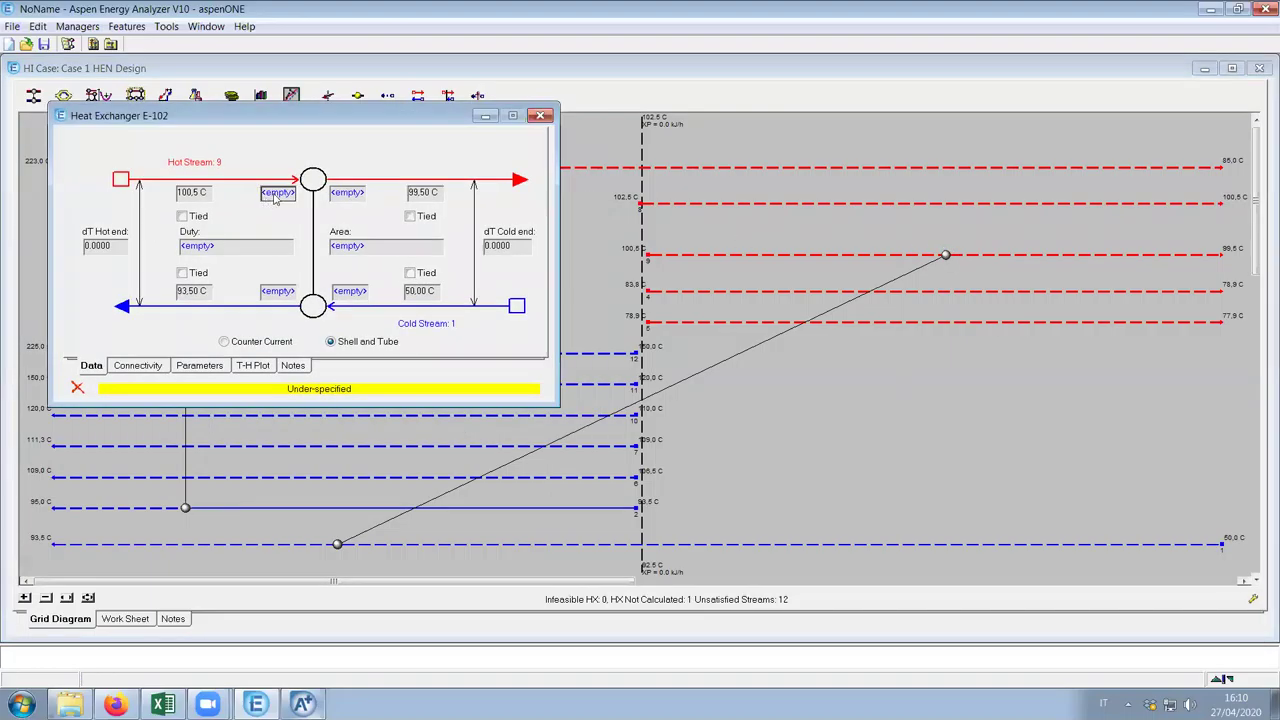
{"action": "left_click", "coordinate": [277, 193]}
{"action": "type", "text": "100,5"}
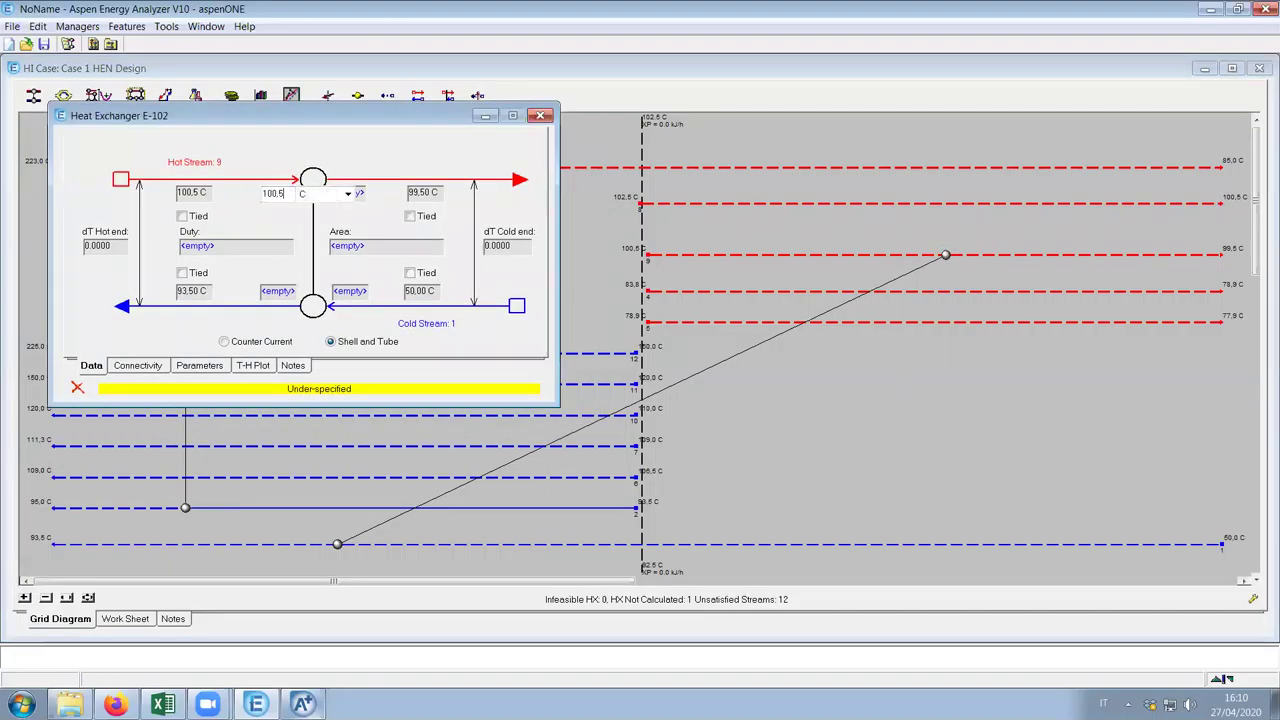
{"action": "key", "text": "Return"}
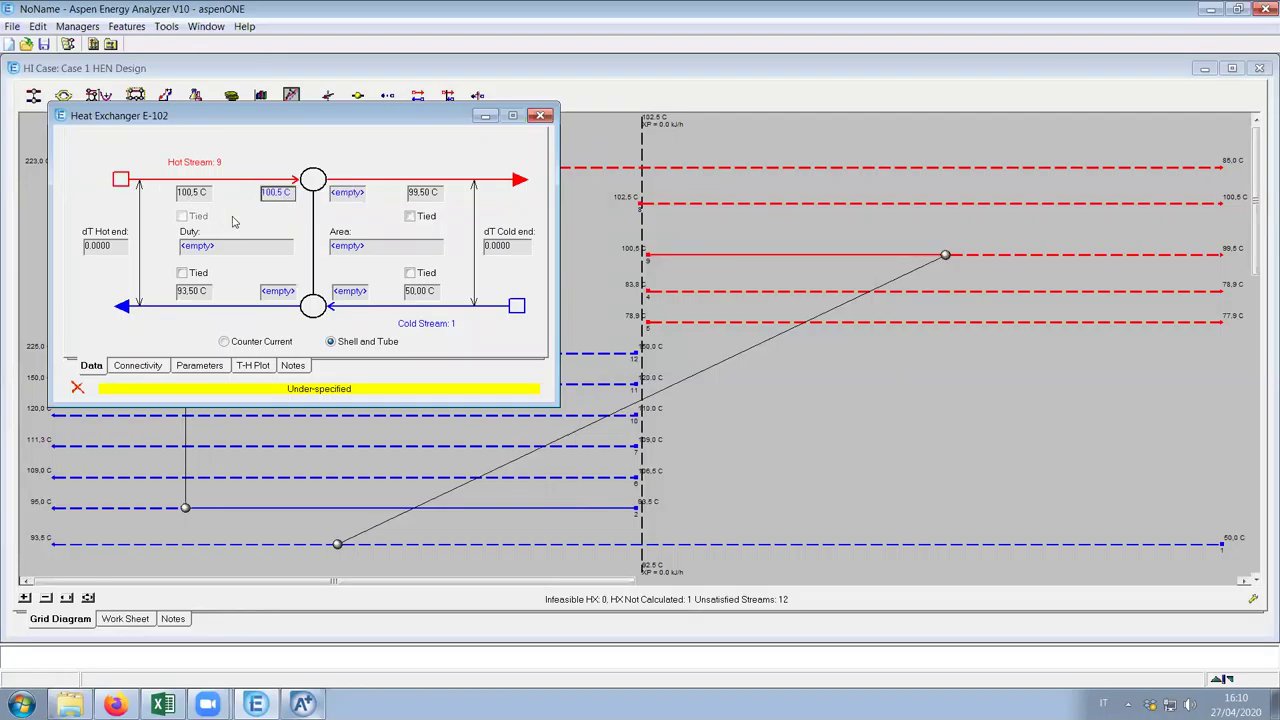
{"action": "left_click", "coordinate": [356, 298]}
{"action": "type", "text": "50"}
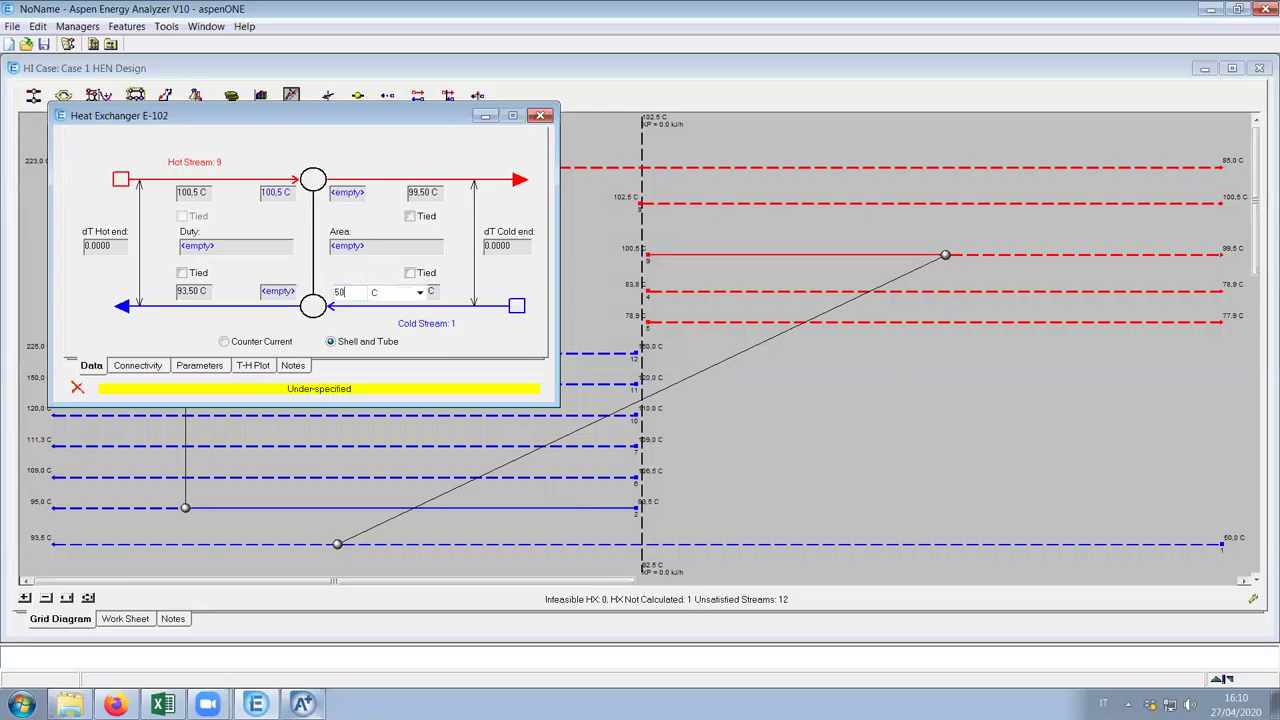
{"action": "key", "text": "Return"}
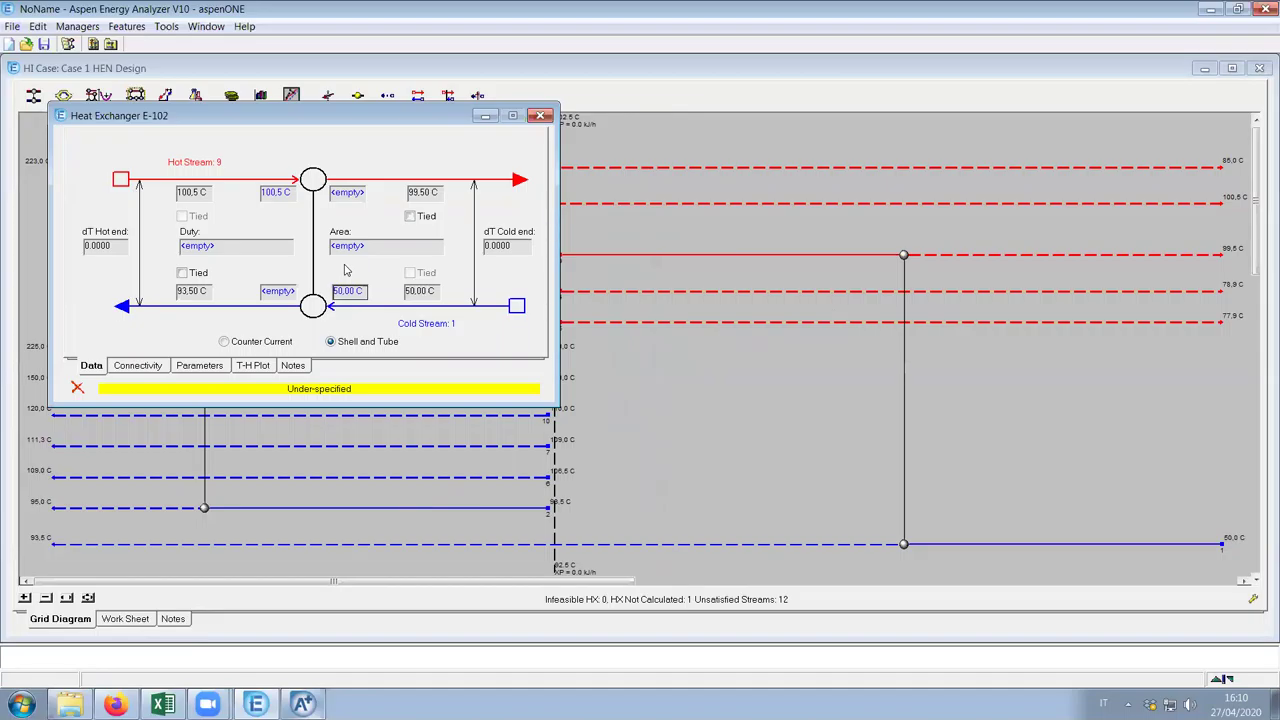
Set the exchanger's cold outlet temperature on stream 1 to 93,50 °C
{"action": "left_click", "coordinate": [280, 294]}
{"action": "type", "text": "93"}
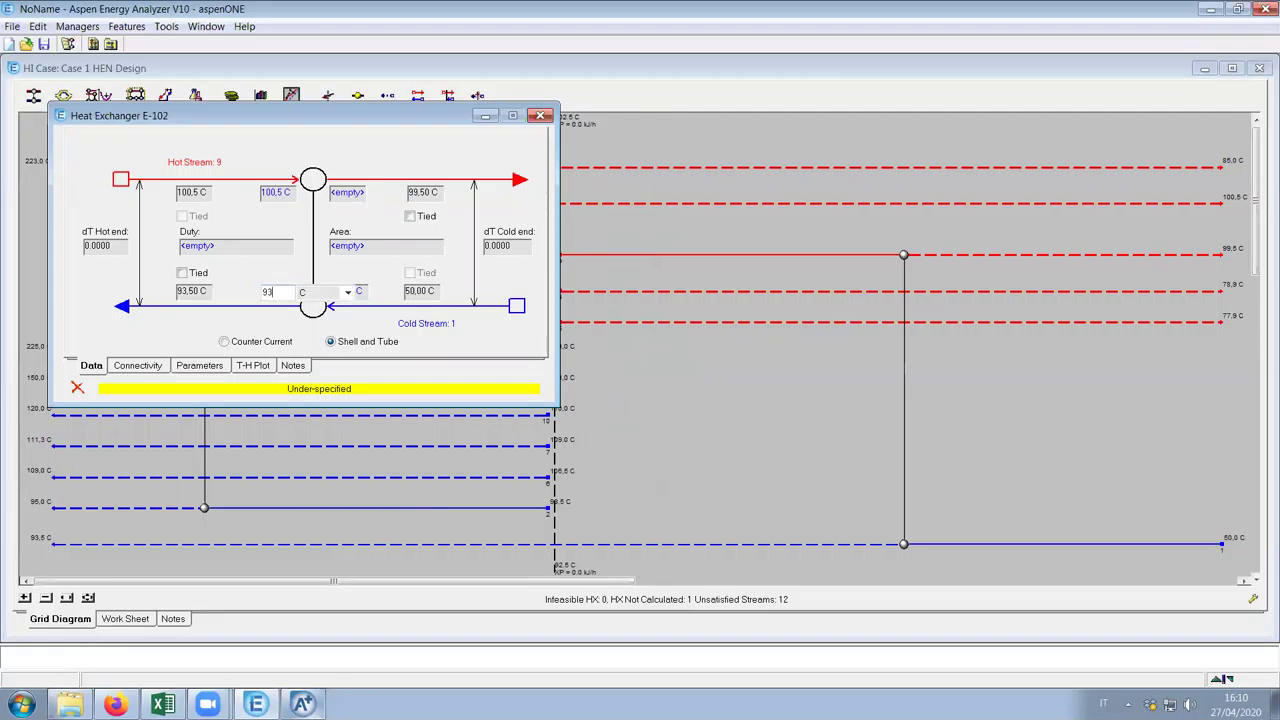
{"action": "type", "text": ",50"}
{"action": "key", "text": "Return"}
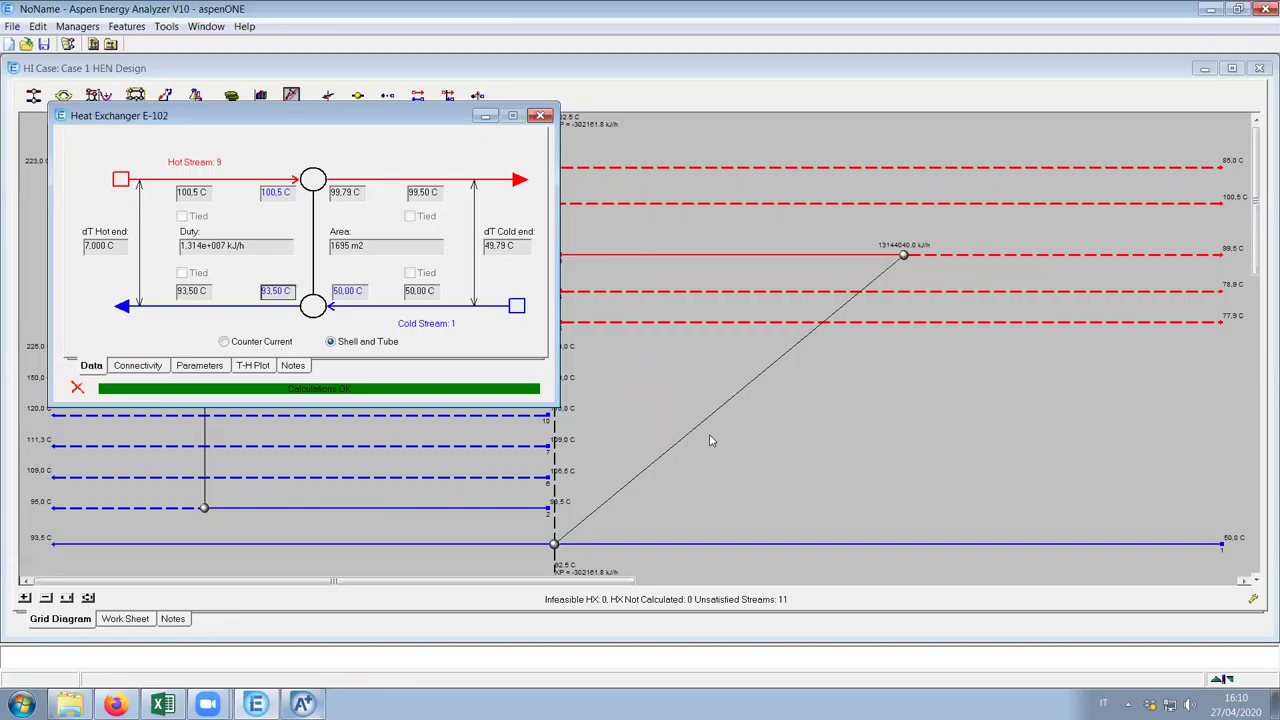
Try hot inlet temperatures of 100,45 °C and 100,4 °C with a cold outlet temperature of 93,45 °C on the exchanger
{"action": "mouse_move", "coordinate": [197, 200]}
{"action": "type", "text": "100,45"}
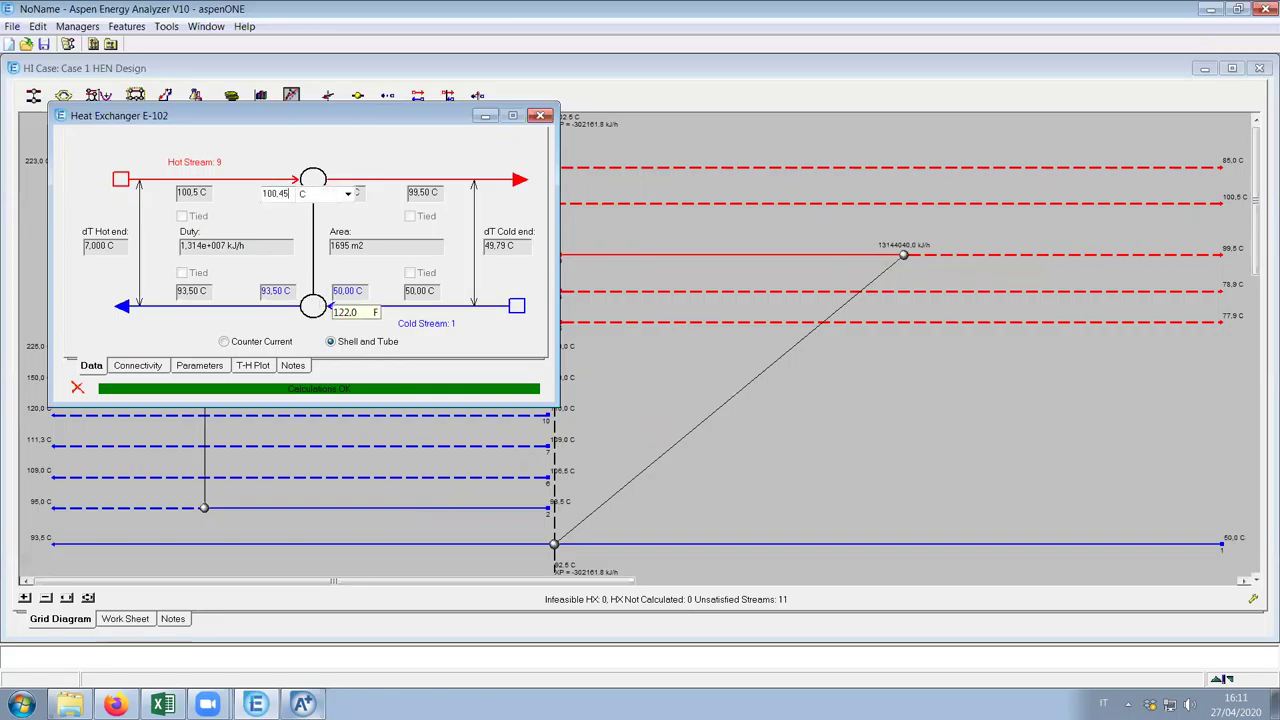
{"action": "key", "text": "Return"}
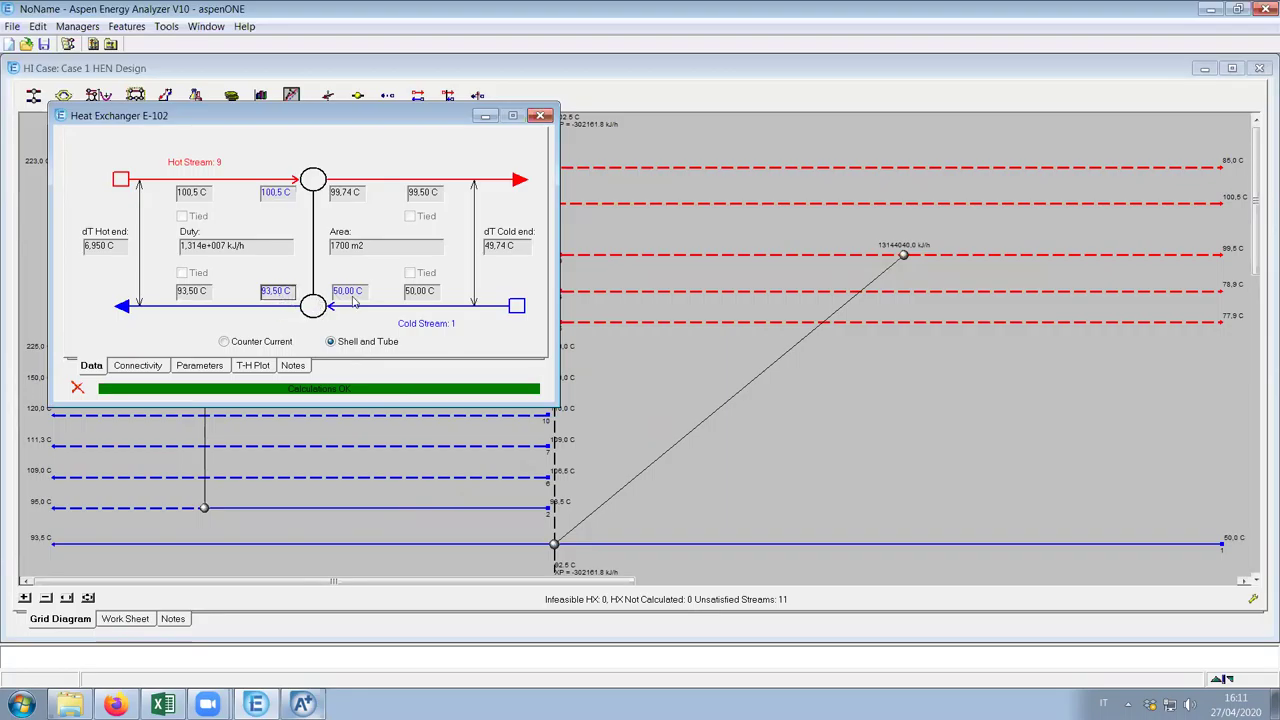
{"action": "type", "text": "93,45"}
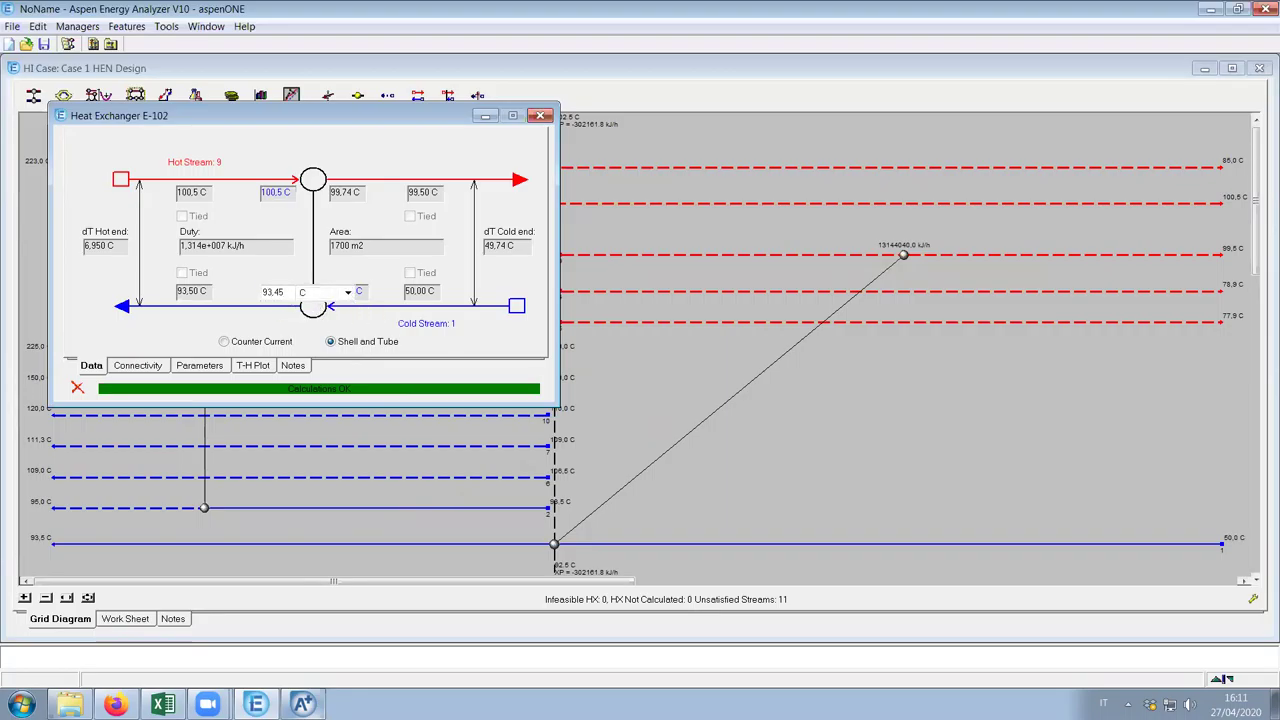
{"action": "key", "text": "Return"}
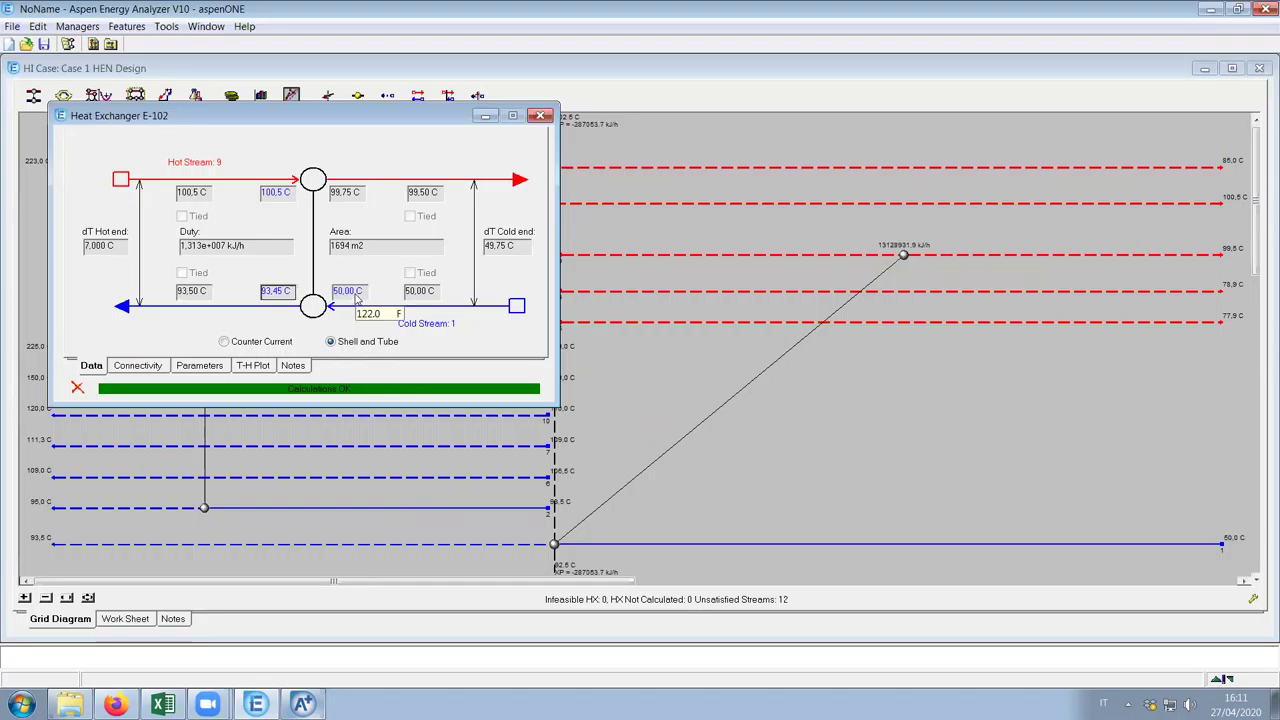
{"action": "left_click", "coordinate": [274, 196]}
{"action": "type", "text": "10"}
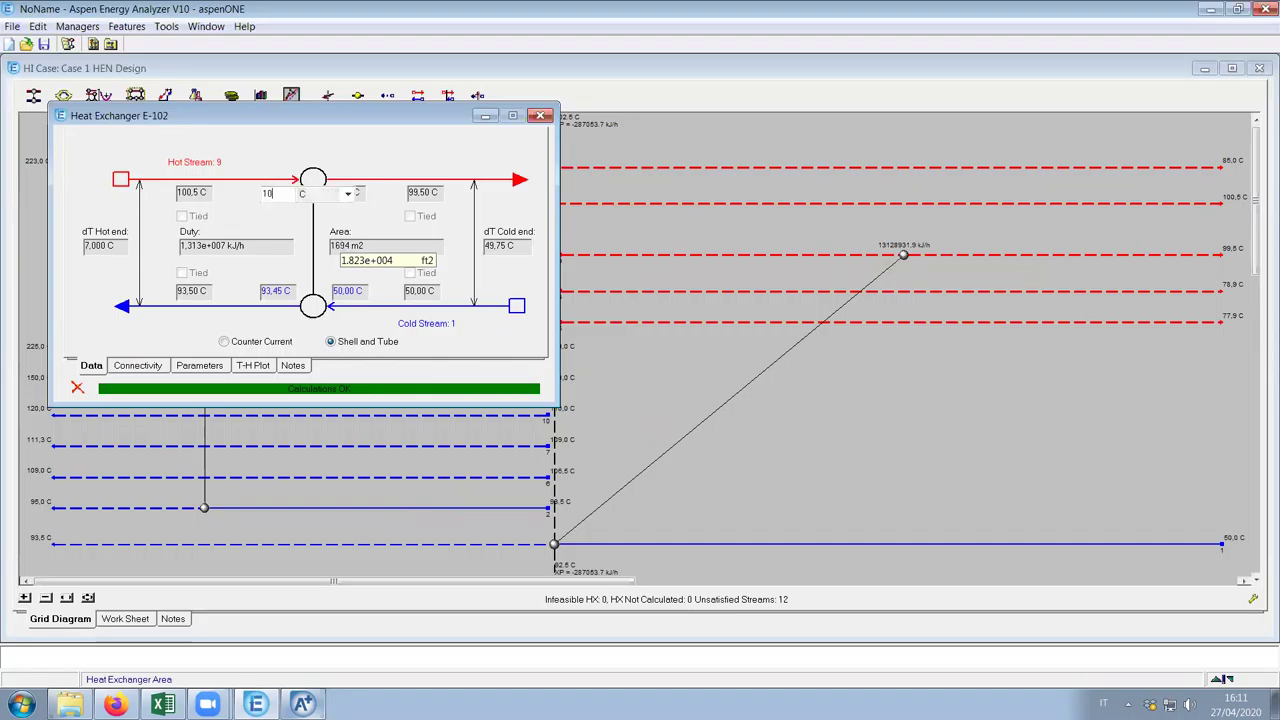
{"action": "type", "text": "0,4"}
{"action": "key", "text": "Return"}
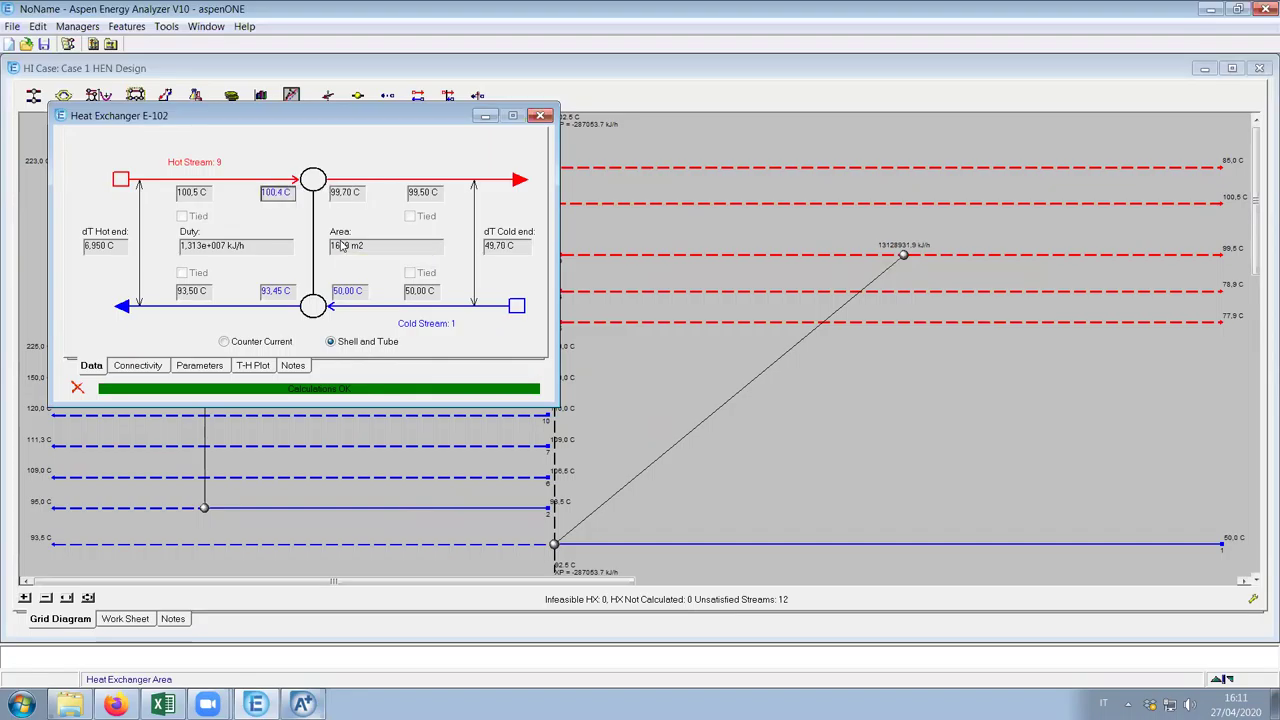
{"action": "left_click", "coordinate": [540, 115]}
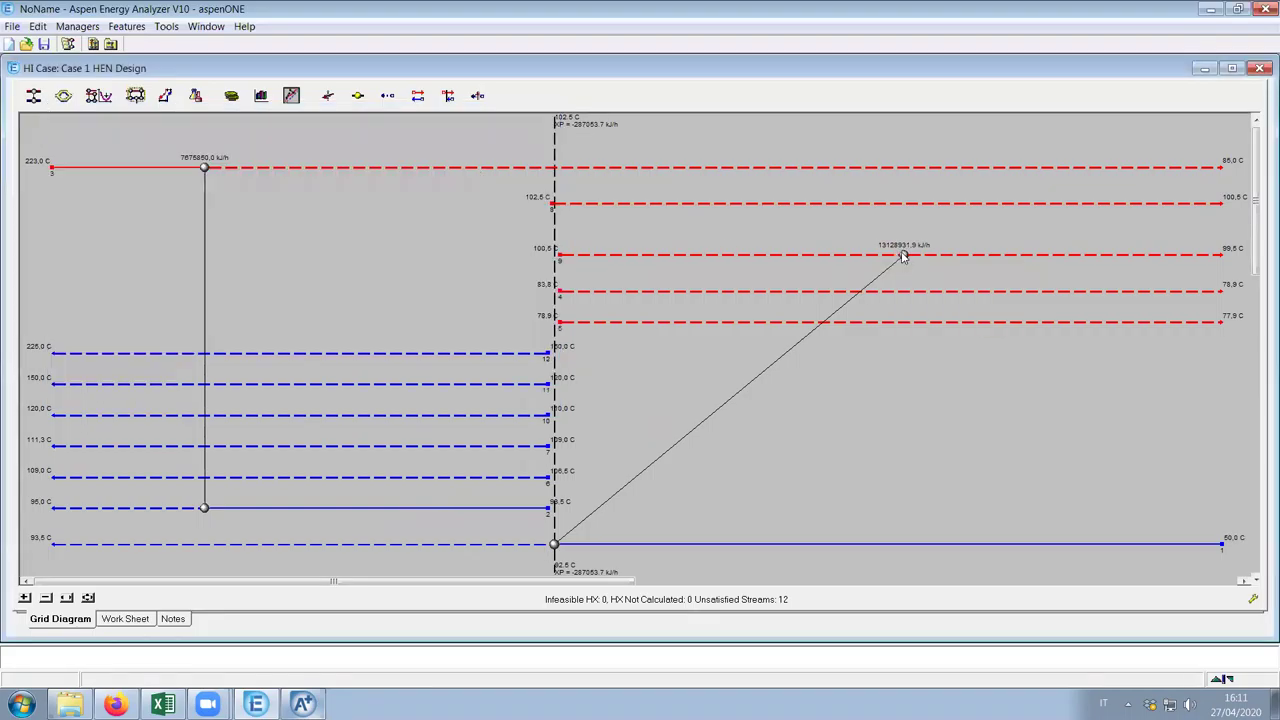
Set the cold outlet temperature to 92,5 °C and the hot inlet temperature to 100,5 °C on the exchanger between streams 9 and 1
{"action": "double_click", "coordinate": [903, 257]}
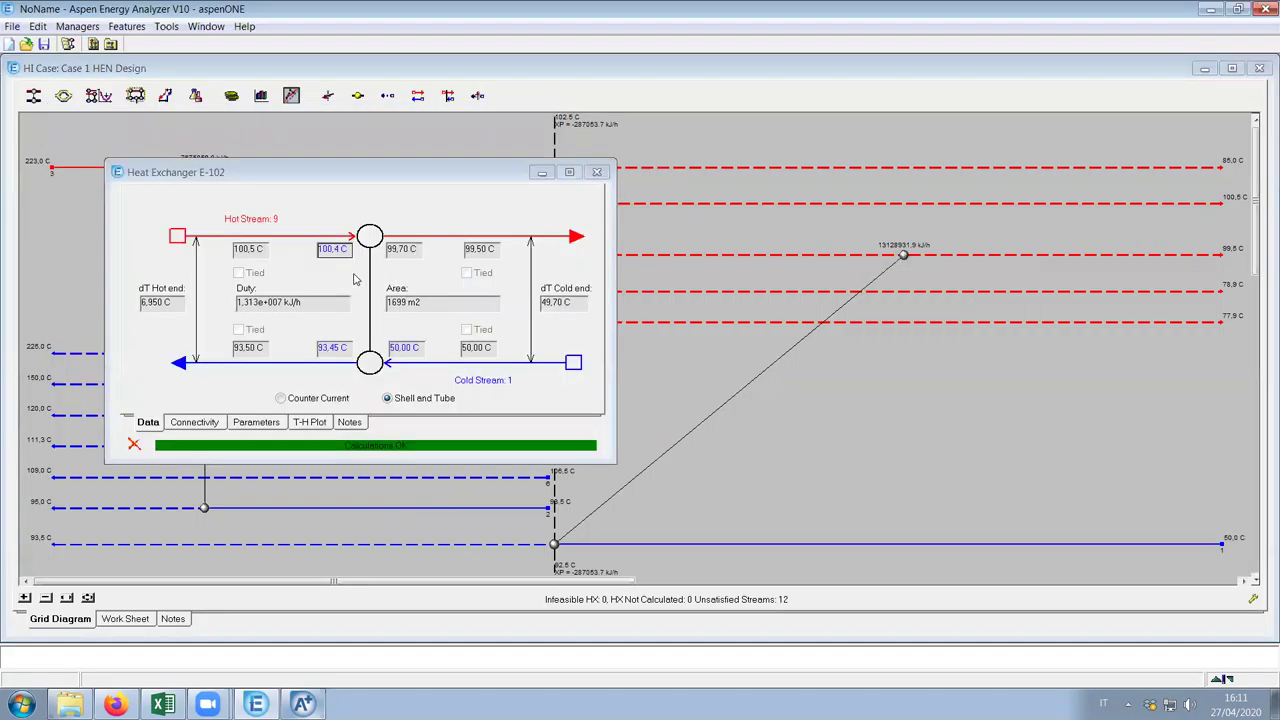
{"action": "left_click", "coordinate": [338, 348]}
{"action": "type", "text": "92,5"}
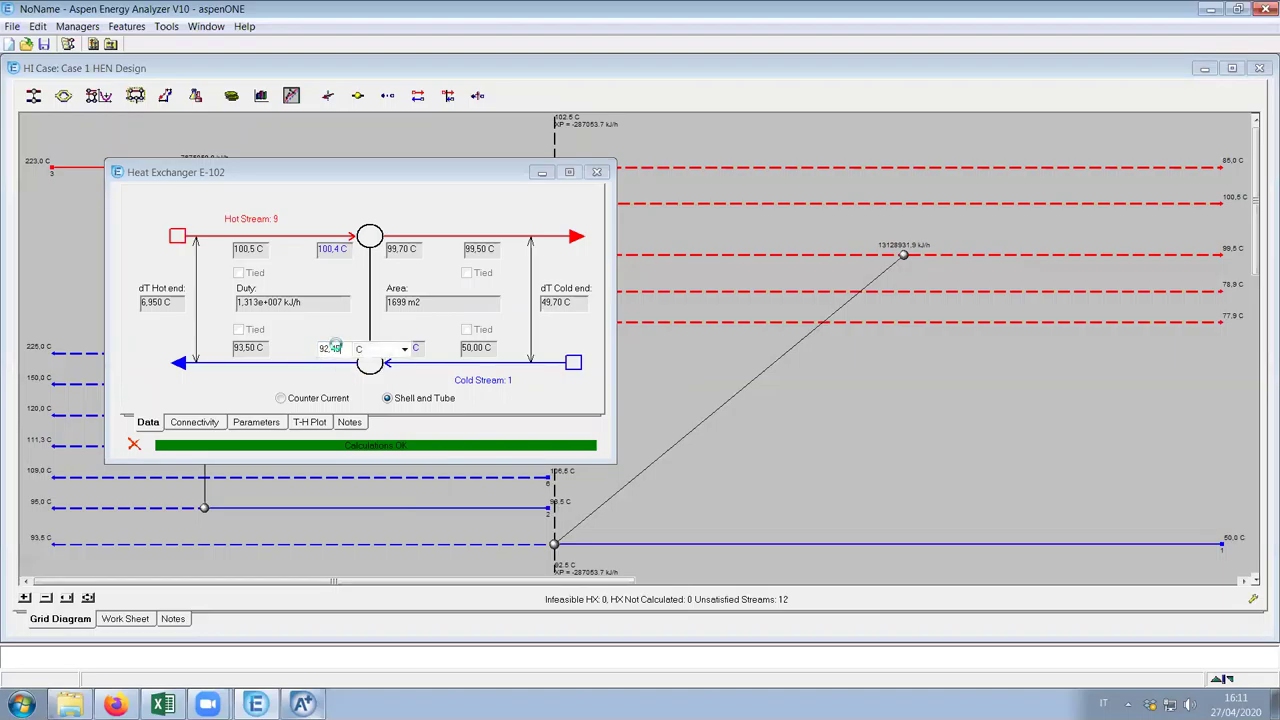
{"action": "key", "text": "Return"}
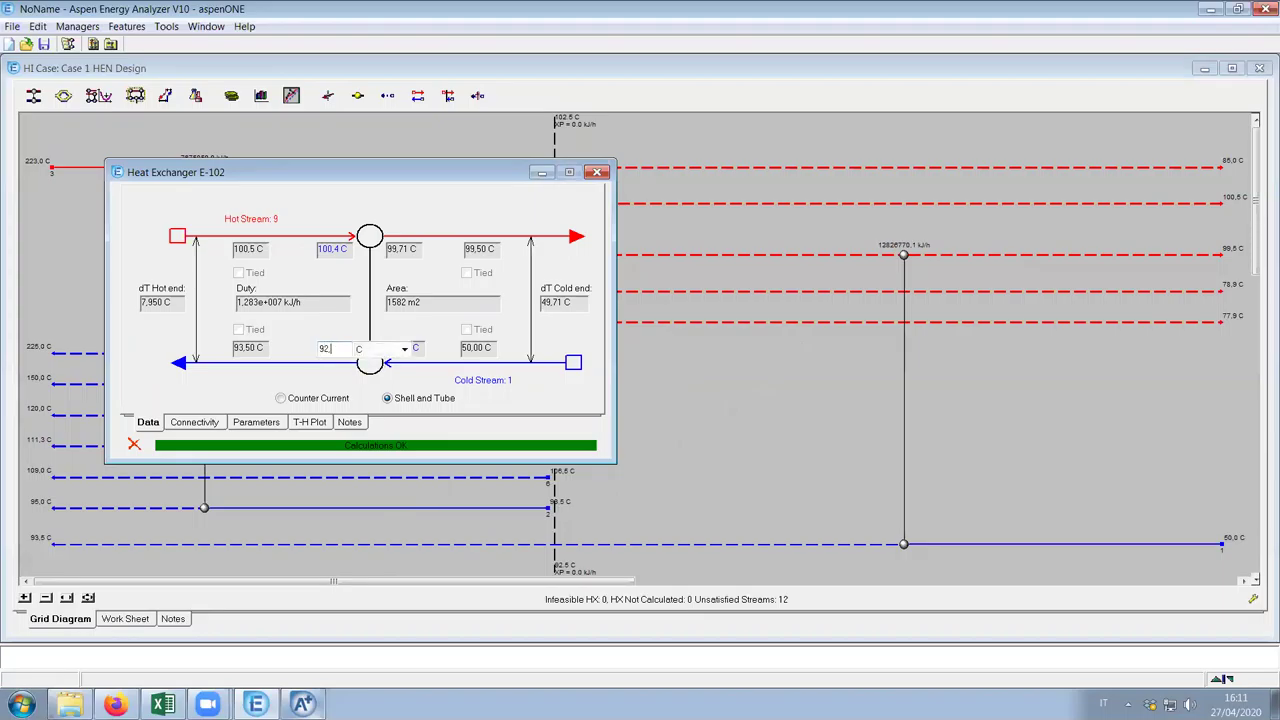
{"action": "left_click", "coordinate": [333, 249]}
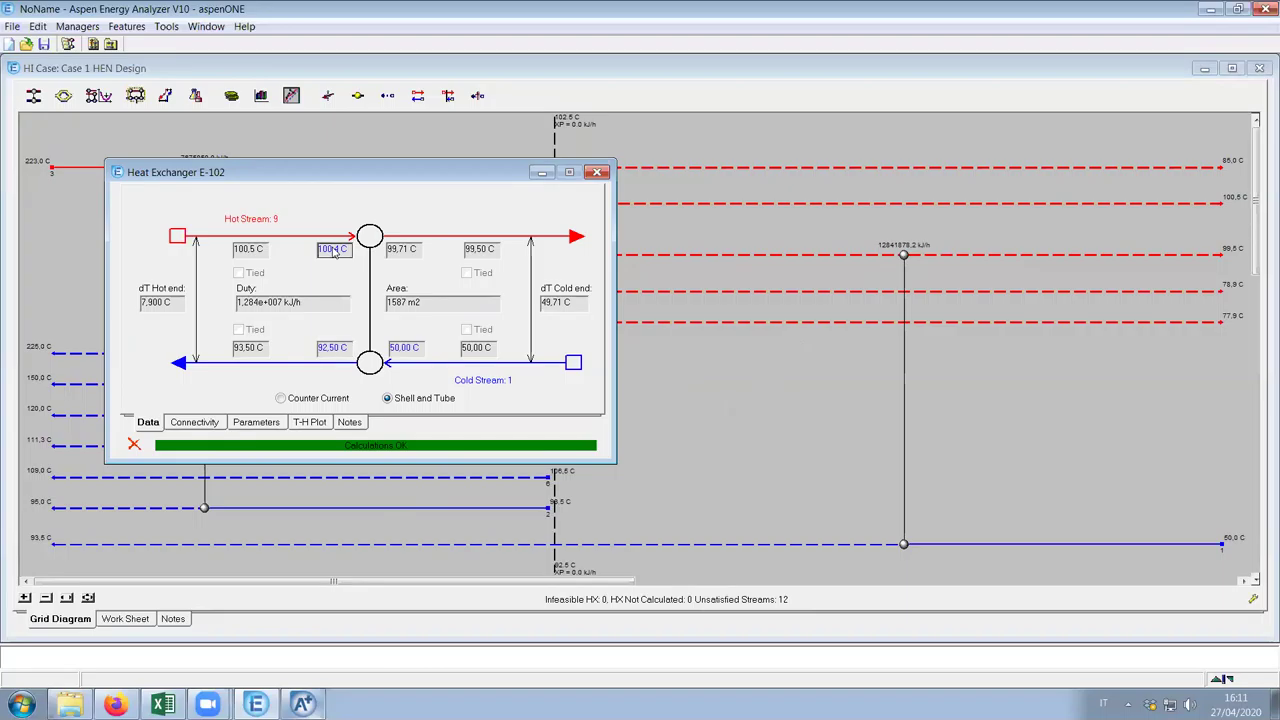
{"action": "type", "text": "100,5"}
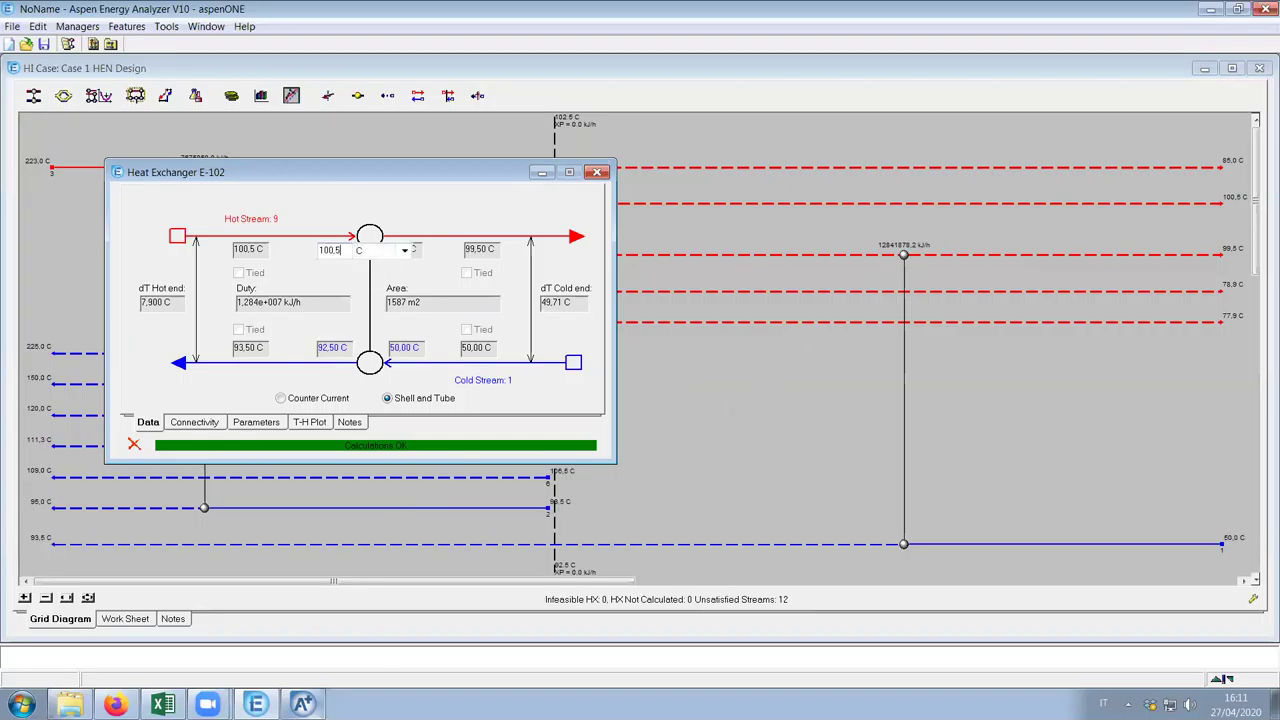
{"action": "key", "text": "Return"}
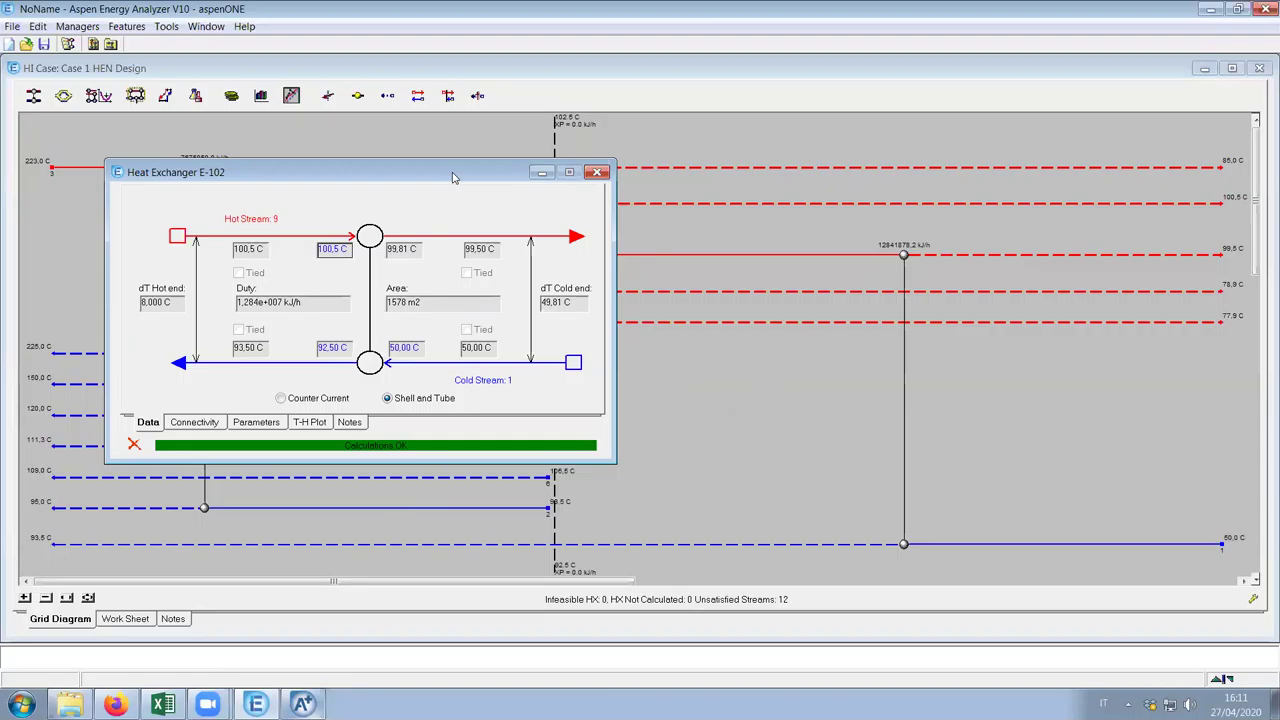
{"action": "left_click_drag", "start_coordinate": [453, 188], "coordinate": [353, 227]}
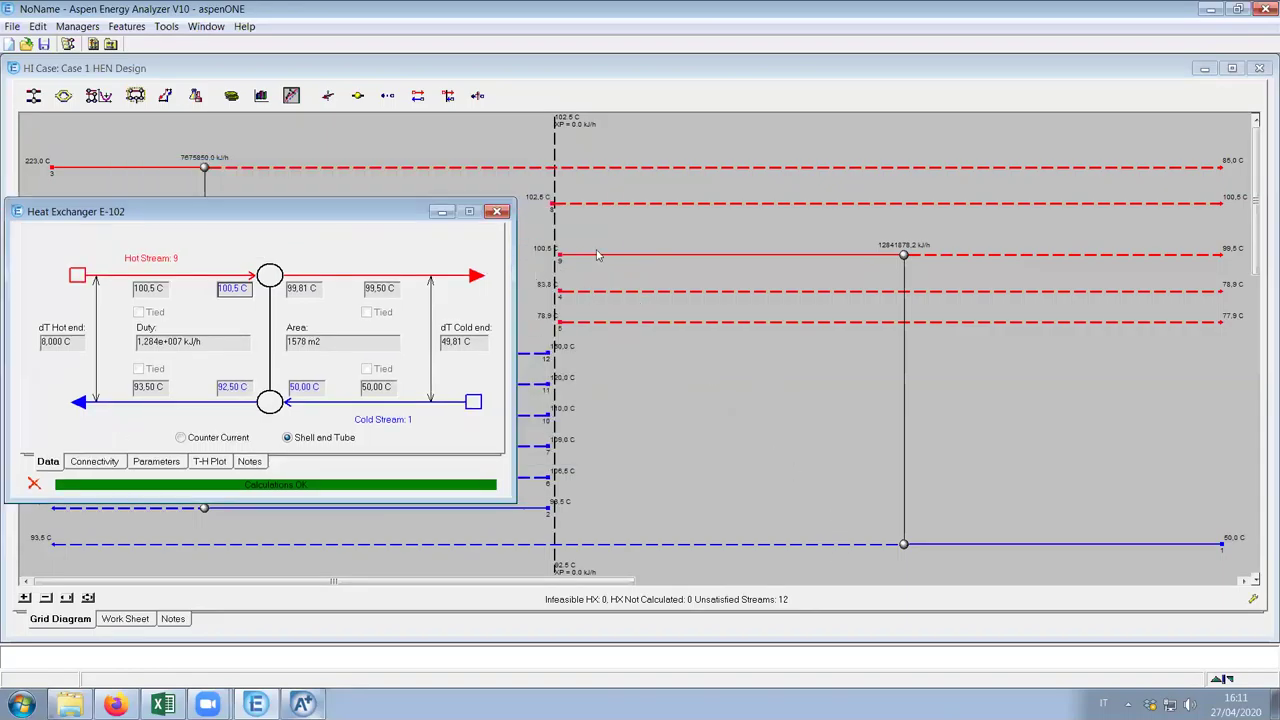
{"action": "left_click_drag", "start_coordinate": [308, 215], "coordinate": [448, 144]}
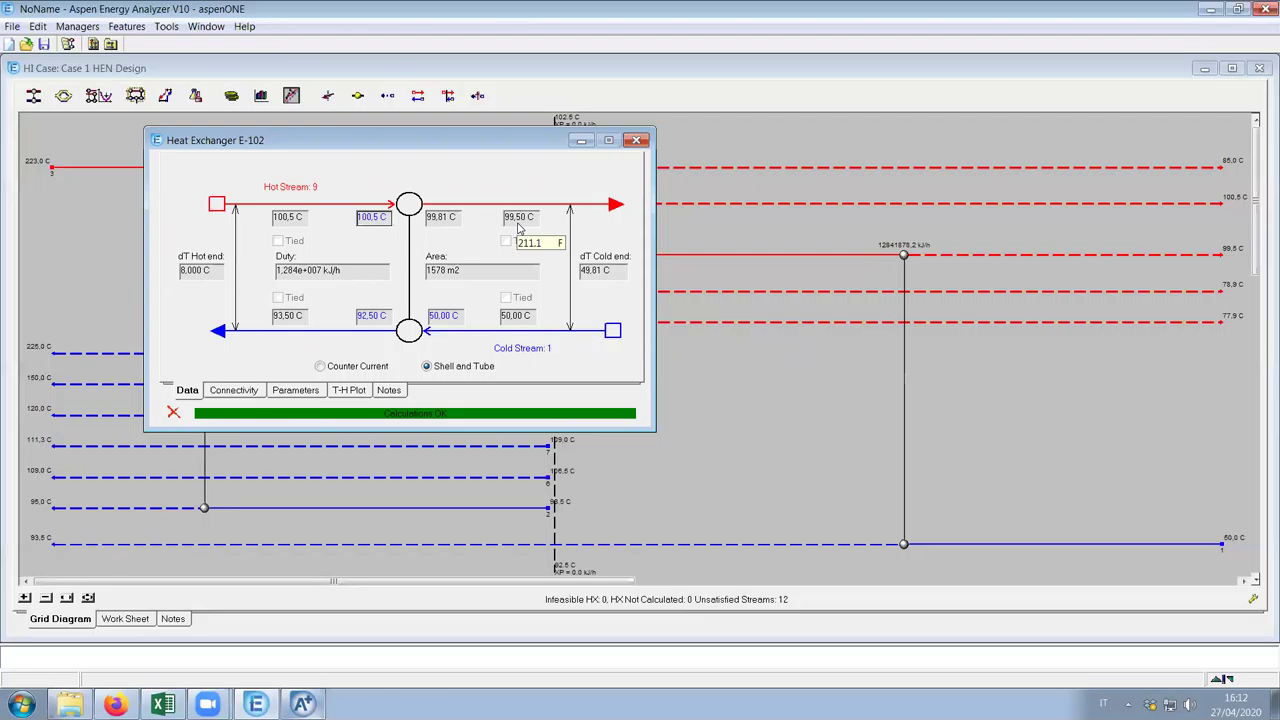
{"action": "left_click", "coordinate": [636, 140]}
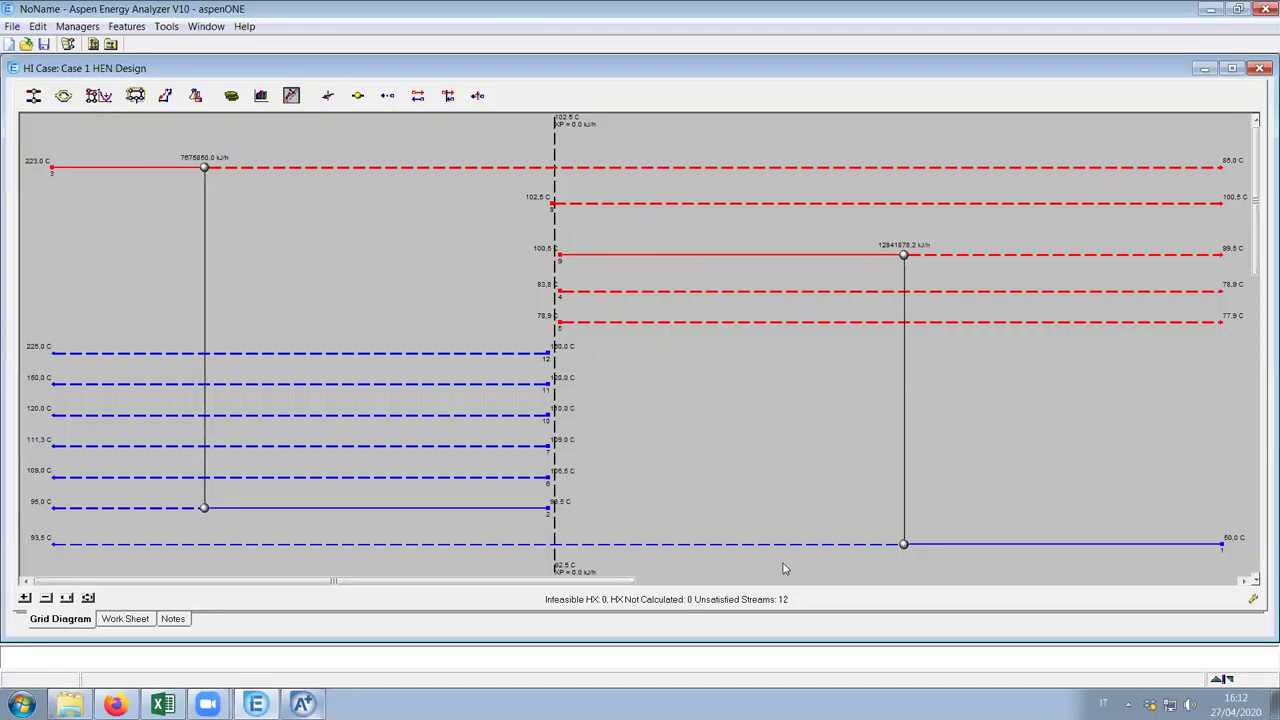
{"action": "left_click", "coordinate": [1232, 68]}
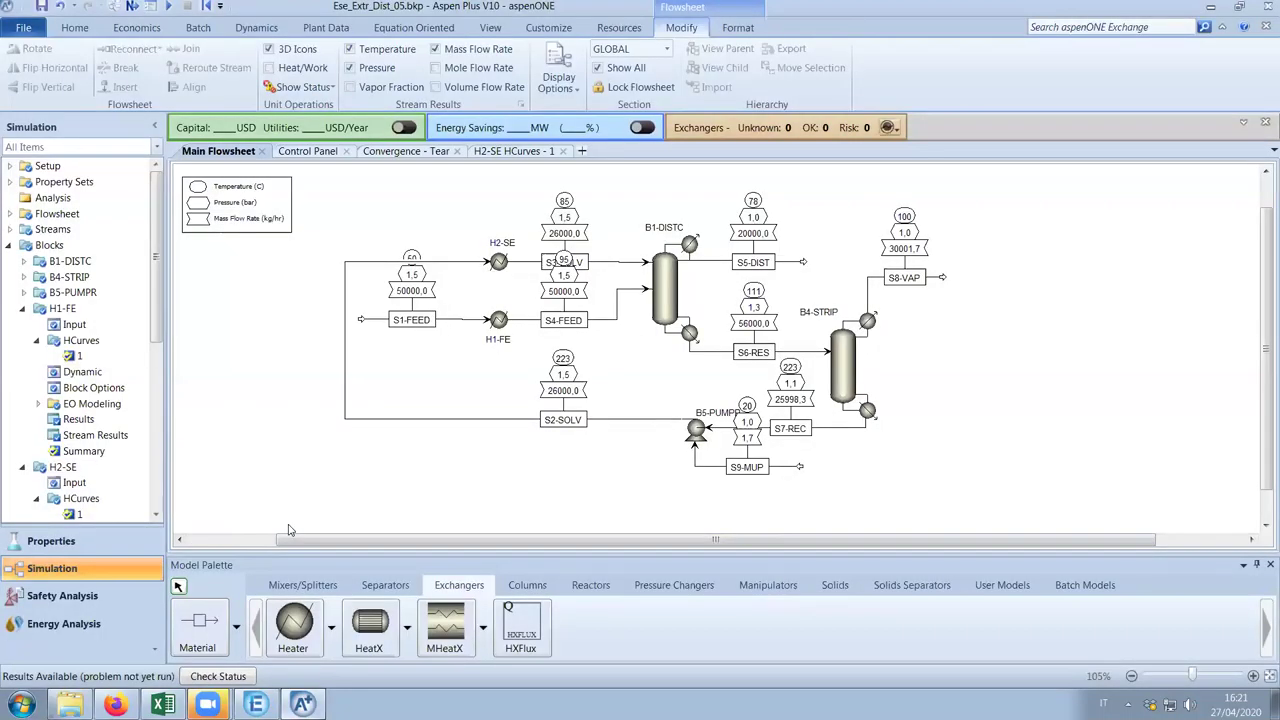
In the Aspen Plus flowsheet, draw a heat stream leaving the condenser of column B4-STRIP
{"action": "left_click", "coordinate": [236, 627]}
{"action": "left_click", "coordinate": [204, 515]}
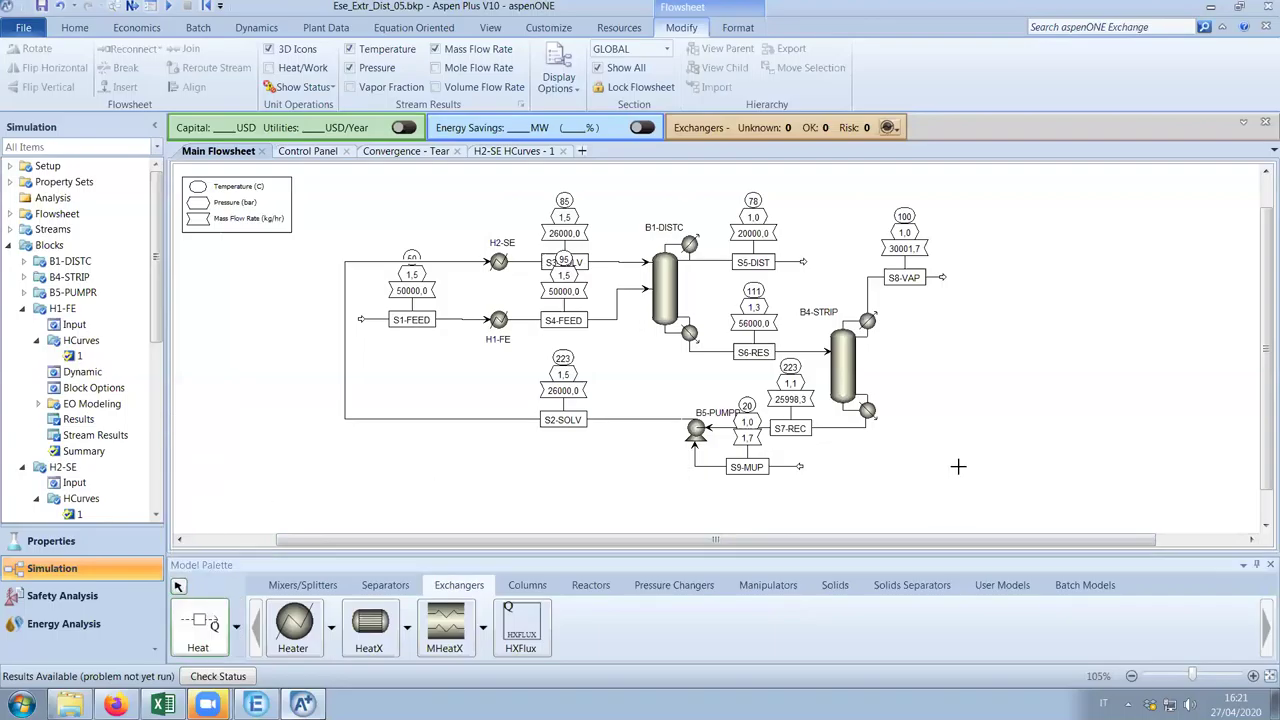
{"action": "left_click", "coordinate": [885, 311]}
{"action": "left_click", "coordinate": [972, 360]}
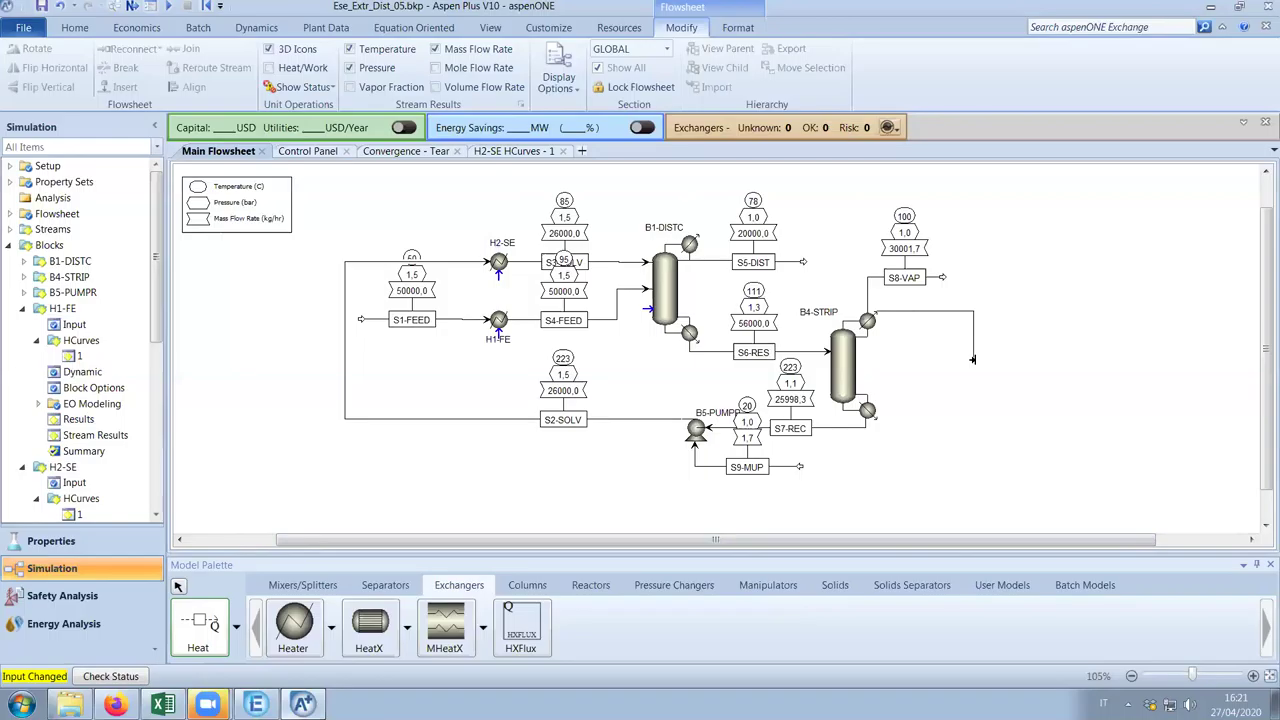
{"action": "right_click", "coordinate": [1050, 407]}
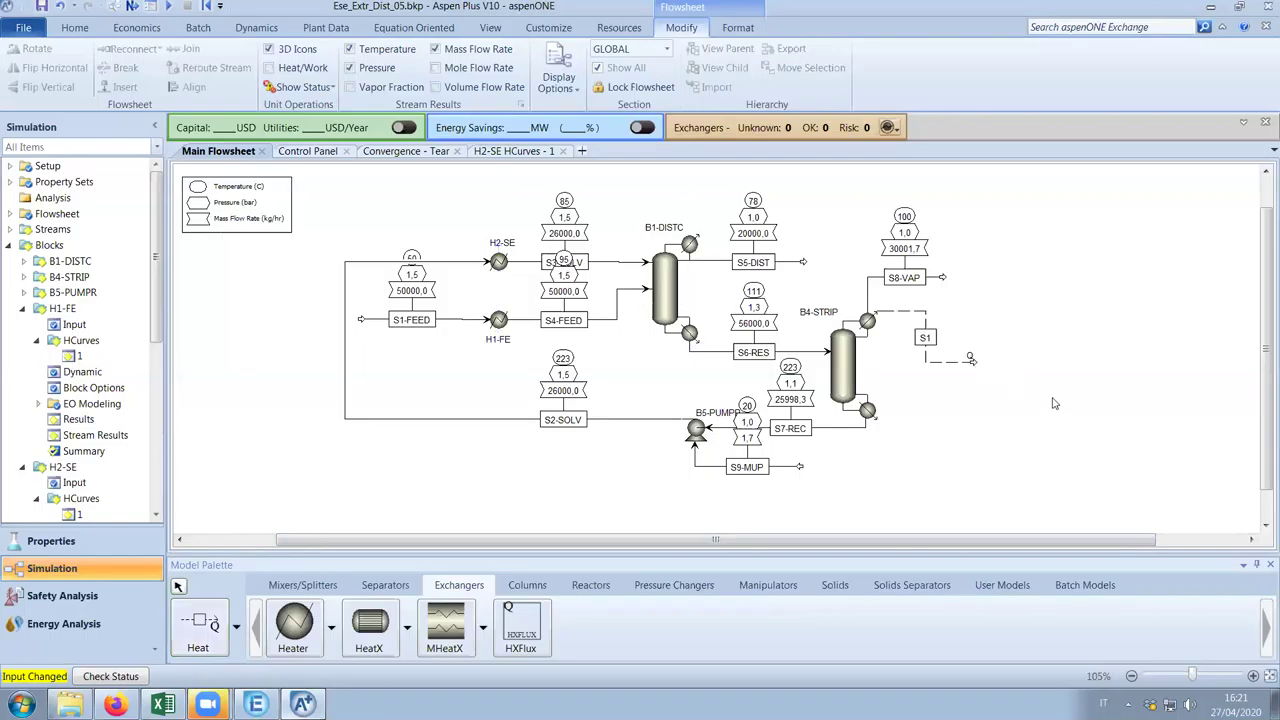
Switch to Aspen Energy Analyzer and review the data of the exchanger between streams 9 and 1
{"action": "left_click", "coordinate": [256, 704]}
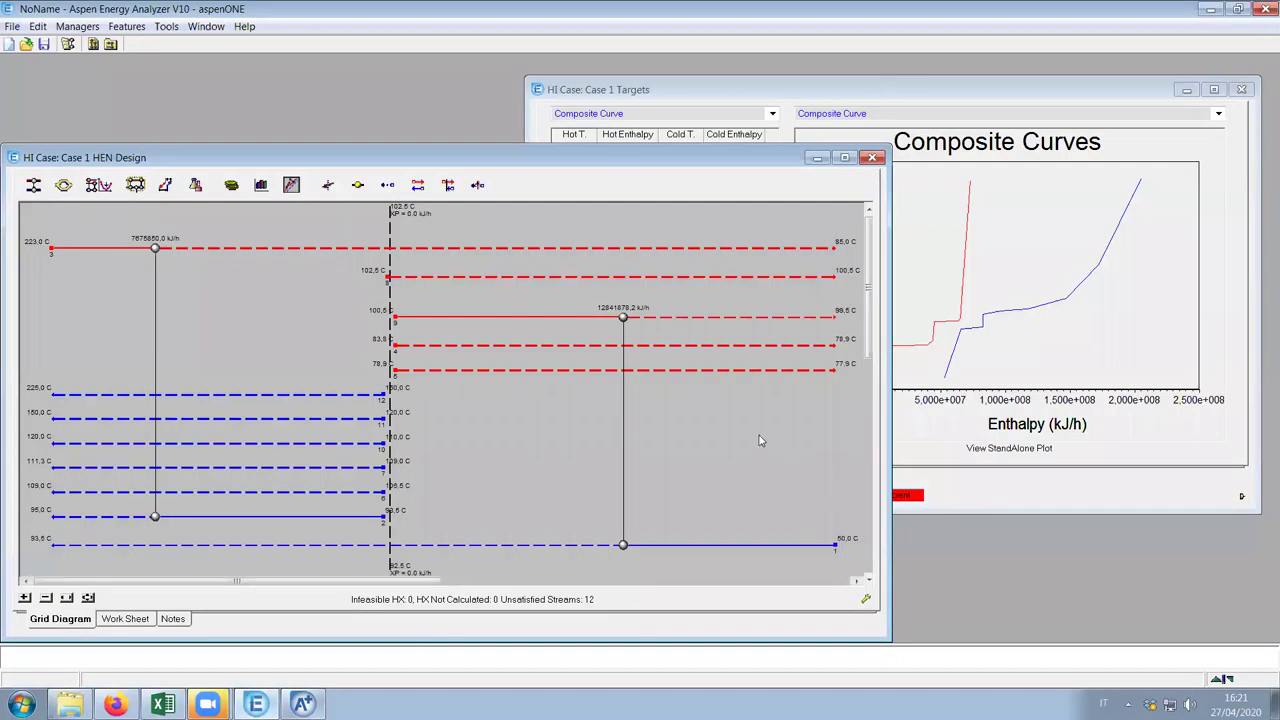
{"action": "mouse_move", "coordinate": [623, 318]}
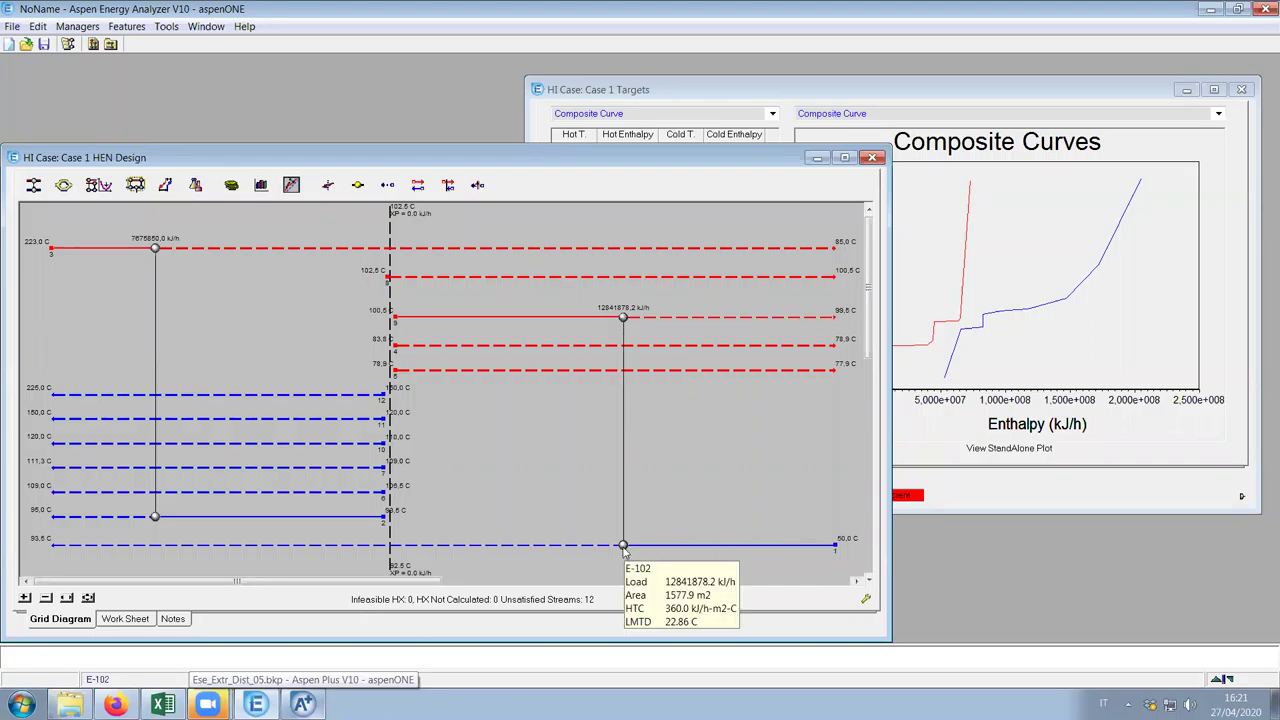
{"action": "double_click", "coordinate": [623, 318]}
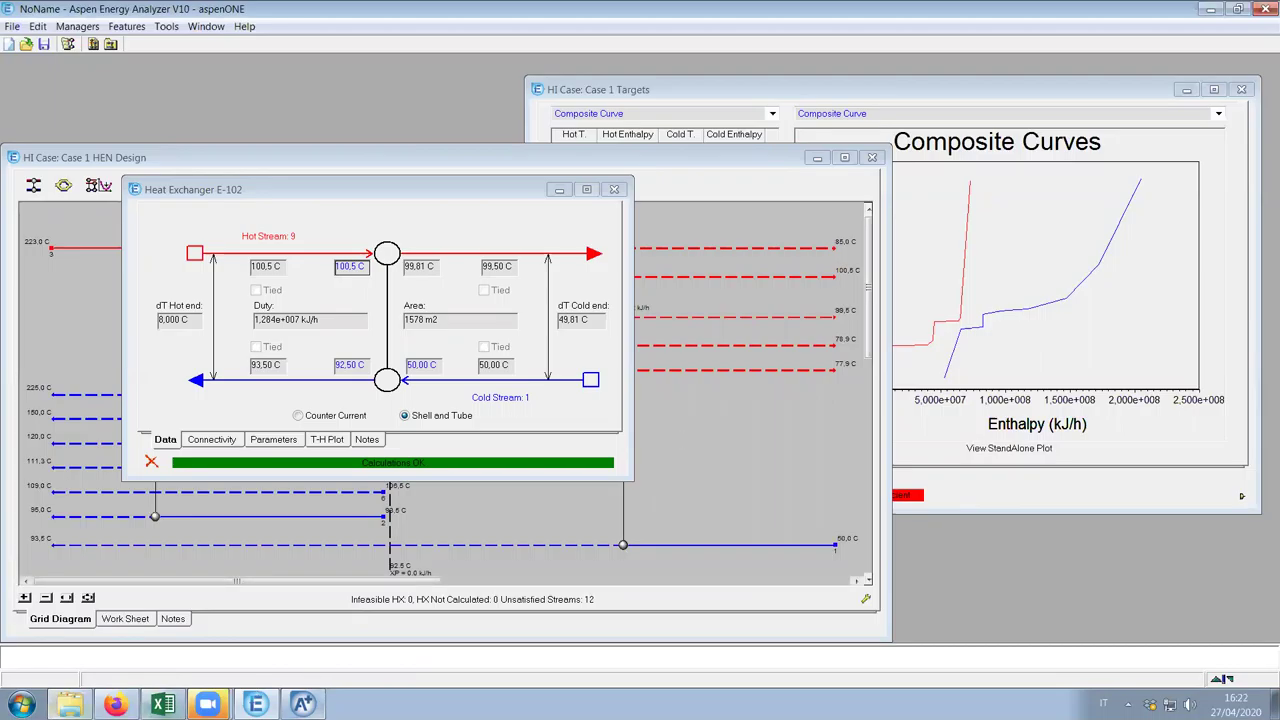
{"action": "left_click", "coordinate": [614, 189]}
Switch to Aspen Plus, close the H2-SE HCurves form, and view the results summary of column B4-STRIP
{"action": "key", "text": "alt+Tab"}
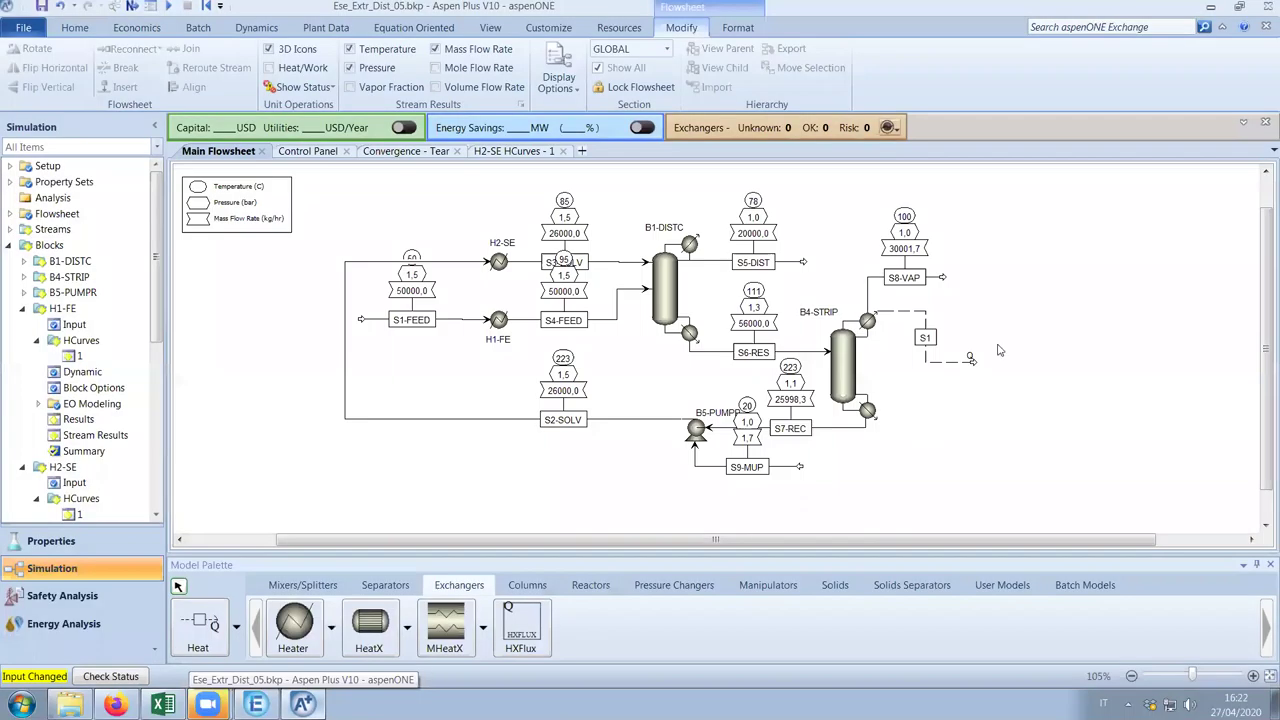
{"action": "left_click", "coordinate": [563, 151]}
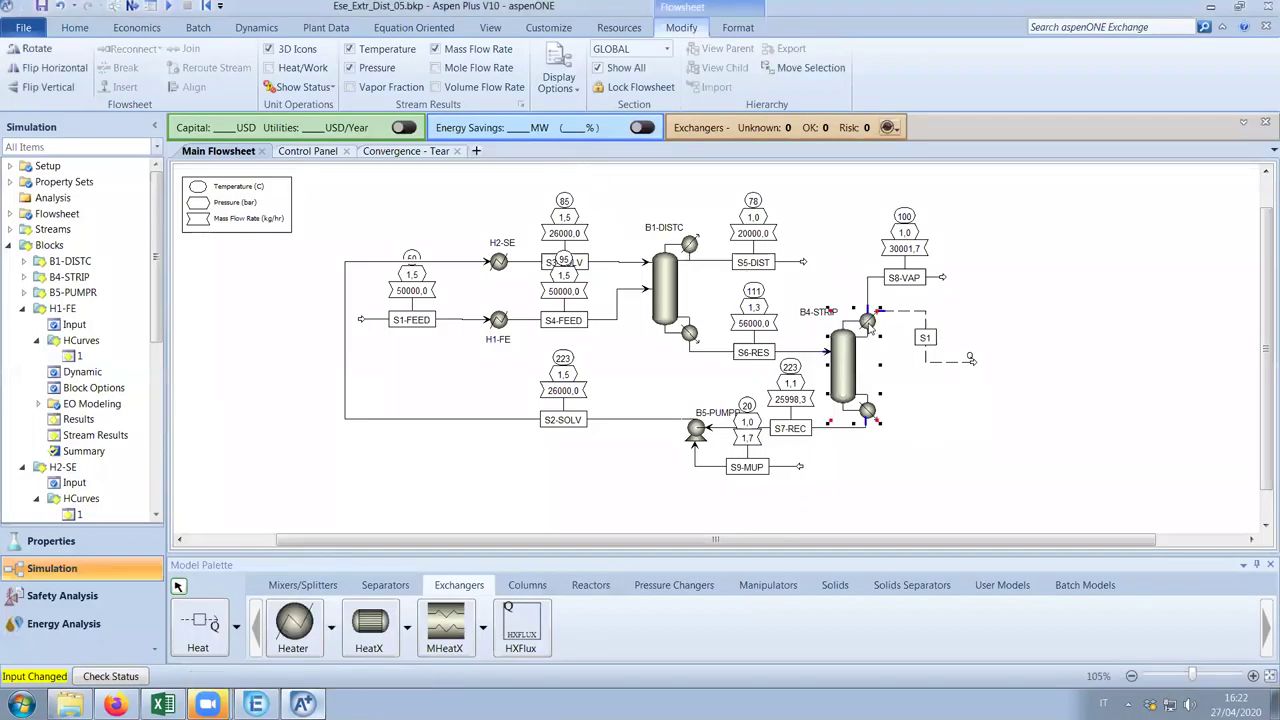
{"action": "double_click", "coordinate": [868, 326]}
{"action": "scroll", "coordinate": [155, 300], "scroll_direction": "down", "scroll_amount": 2}
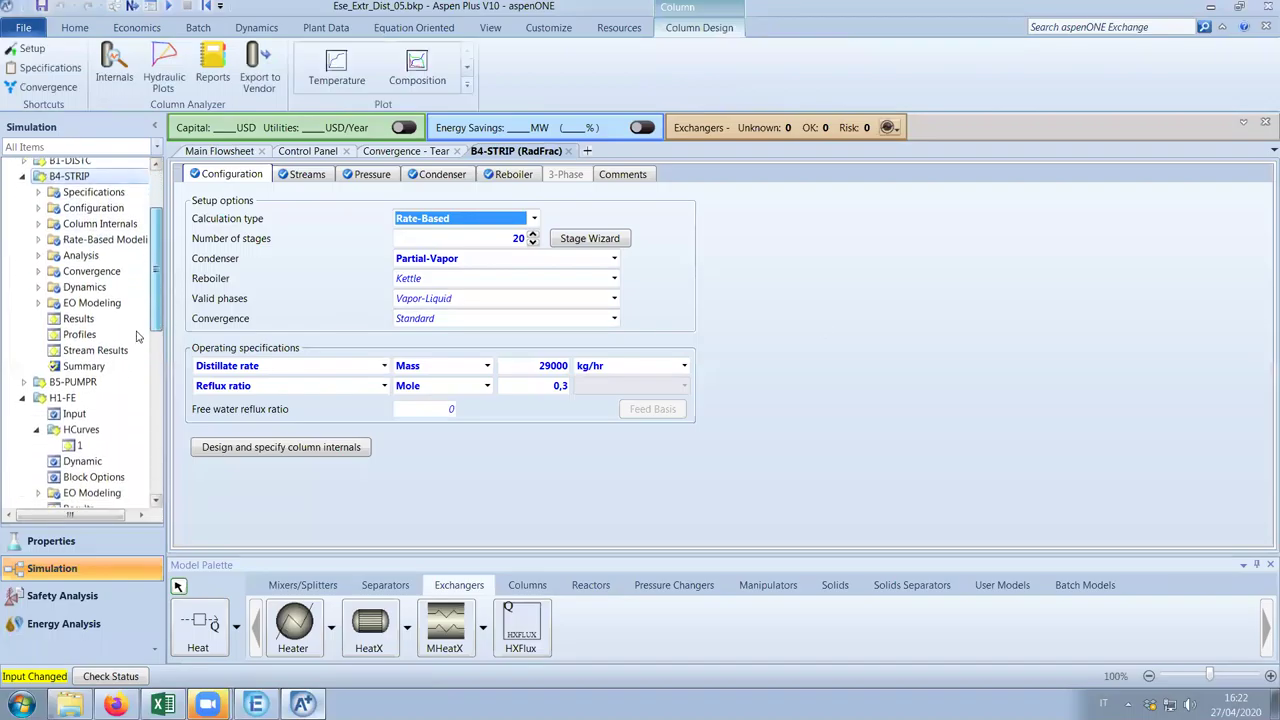
{"action": "left_click", "coordinate": [80, 318]}
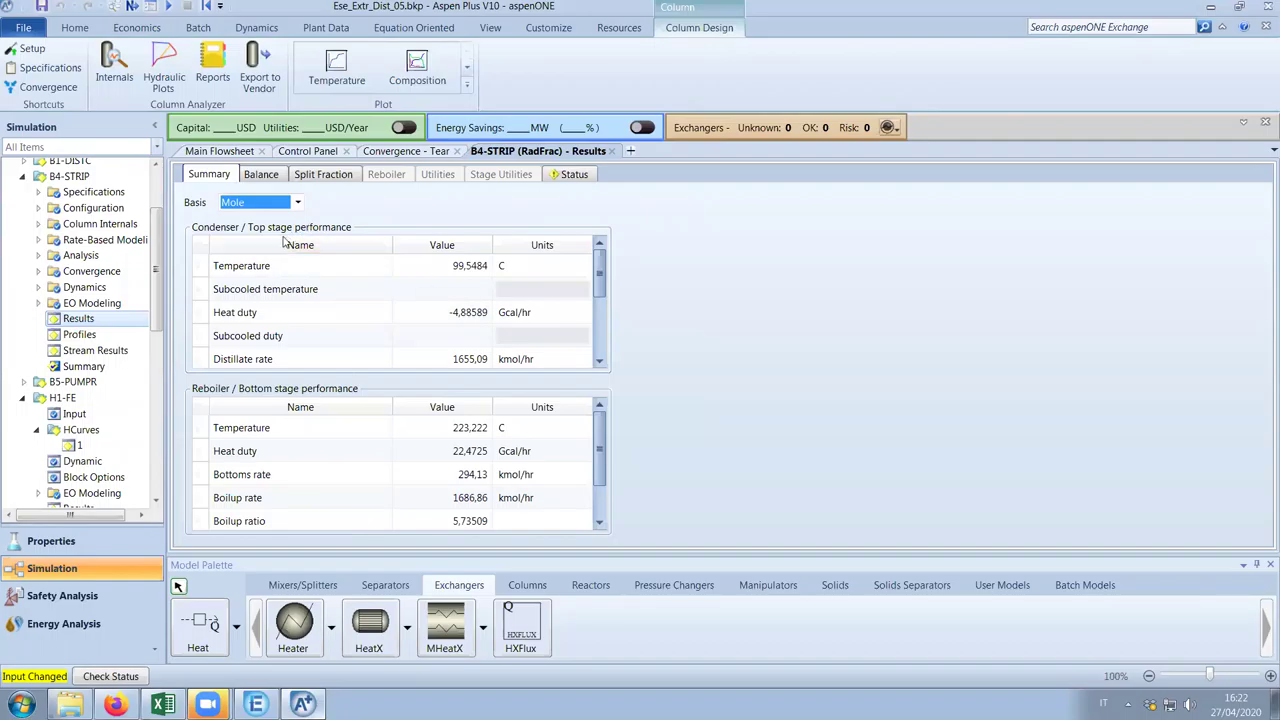
Display the condenser heat duty of column B4-STRIP in kJ/hr and shrink the Aspen Plus window to part of the screen
{"action": "left_click", "coordinate": [583, 313]}
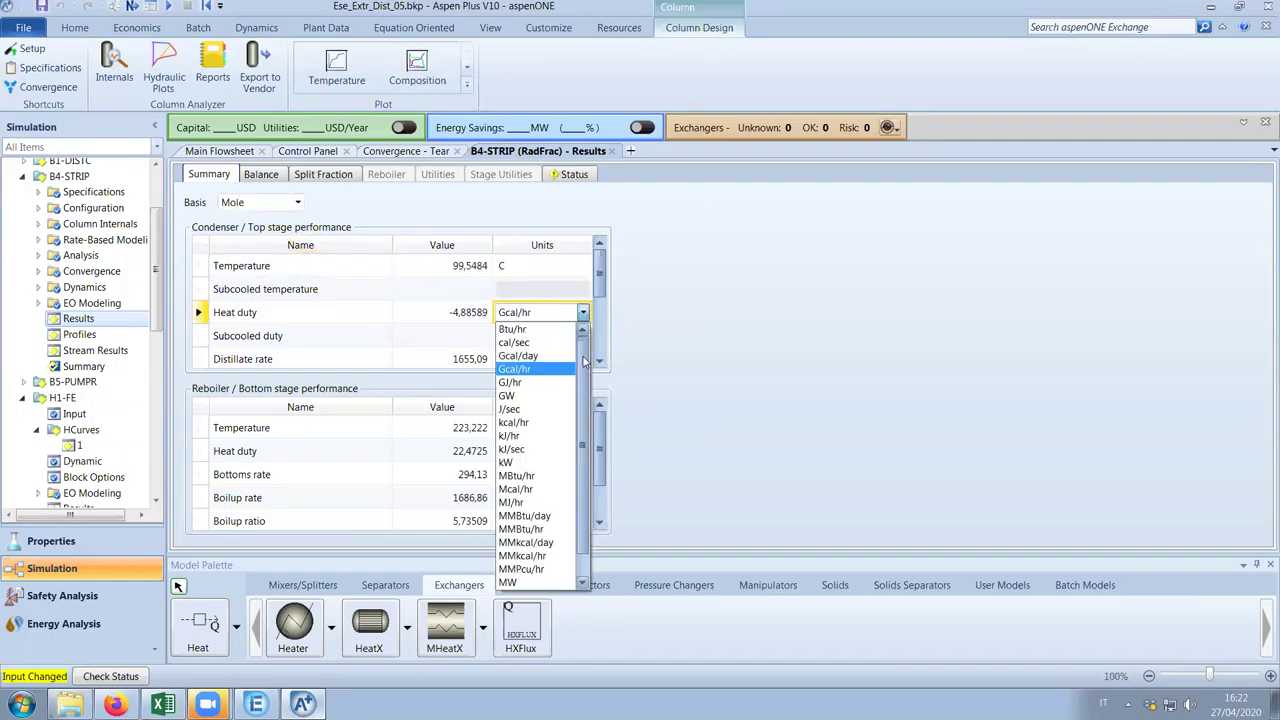
{"action": "left_click", "coordinate": [525, 436]}
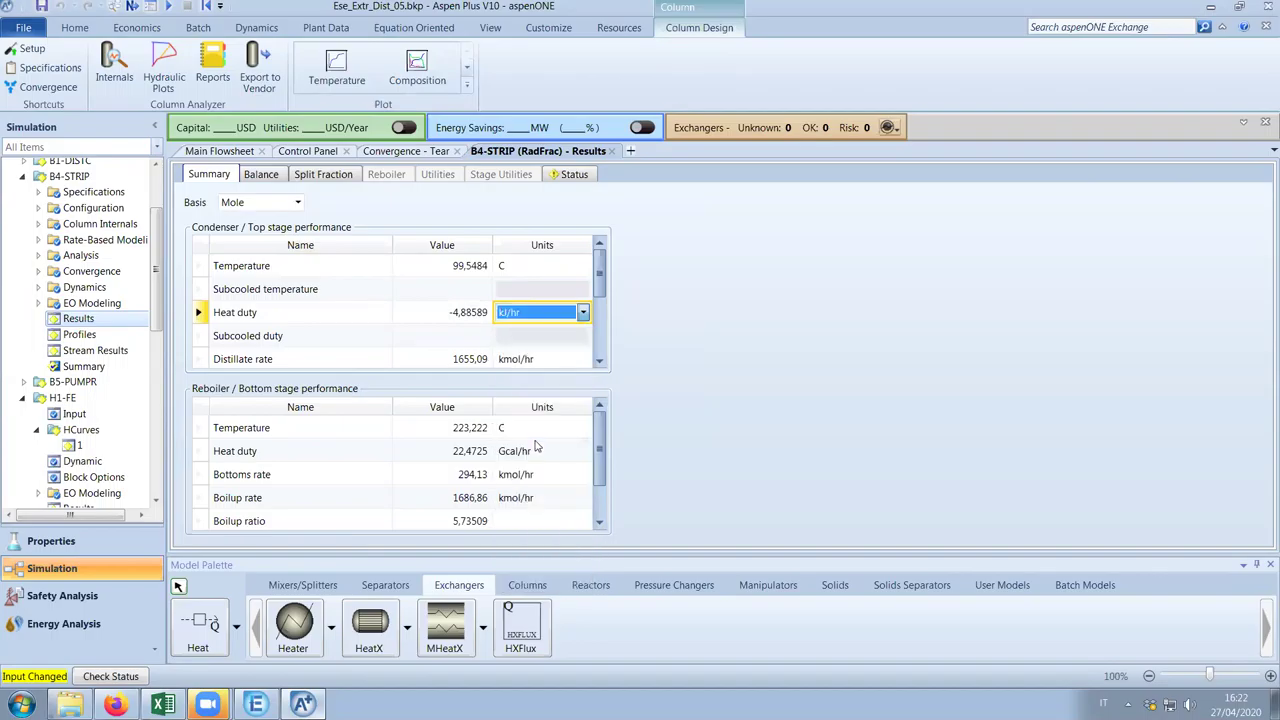
{"action": "left_click", "coordinate": [1238, 6]}
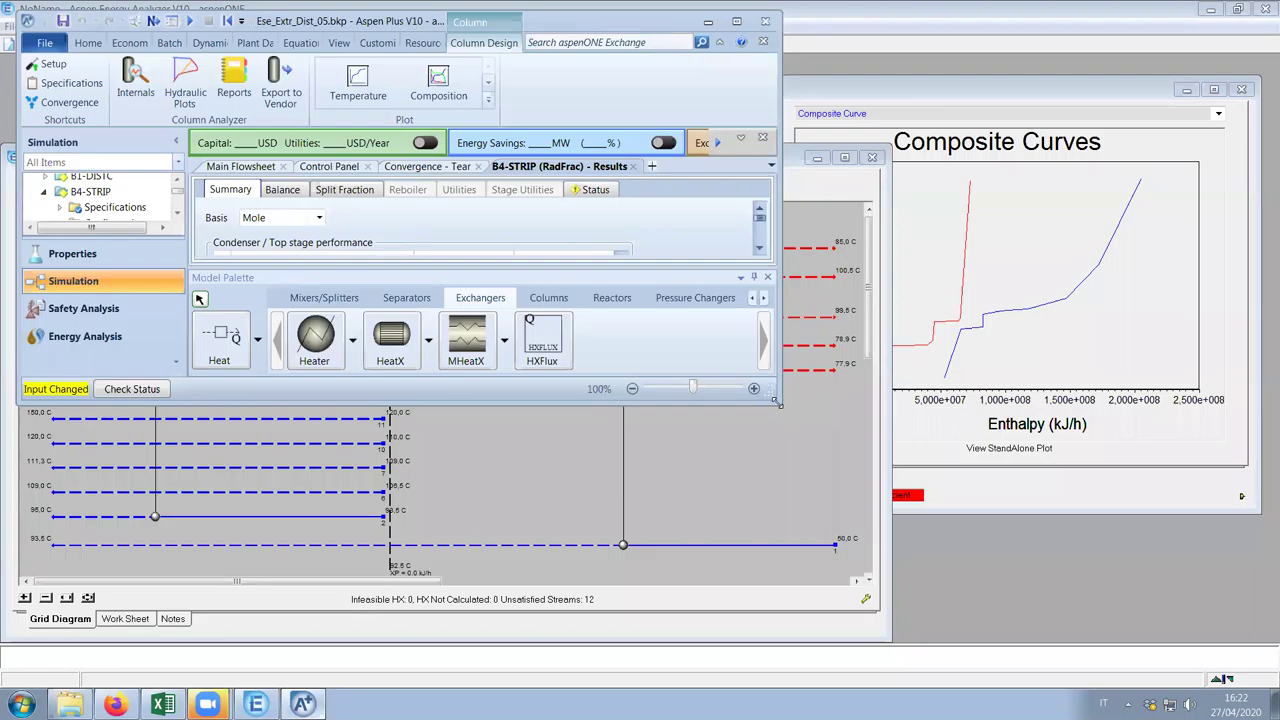
{"action": "left_click_drag", "start_coordinate": [775, 400], "coordinate": [772, 690]}
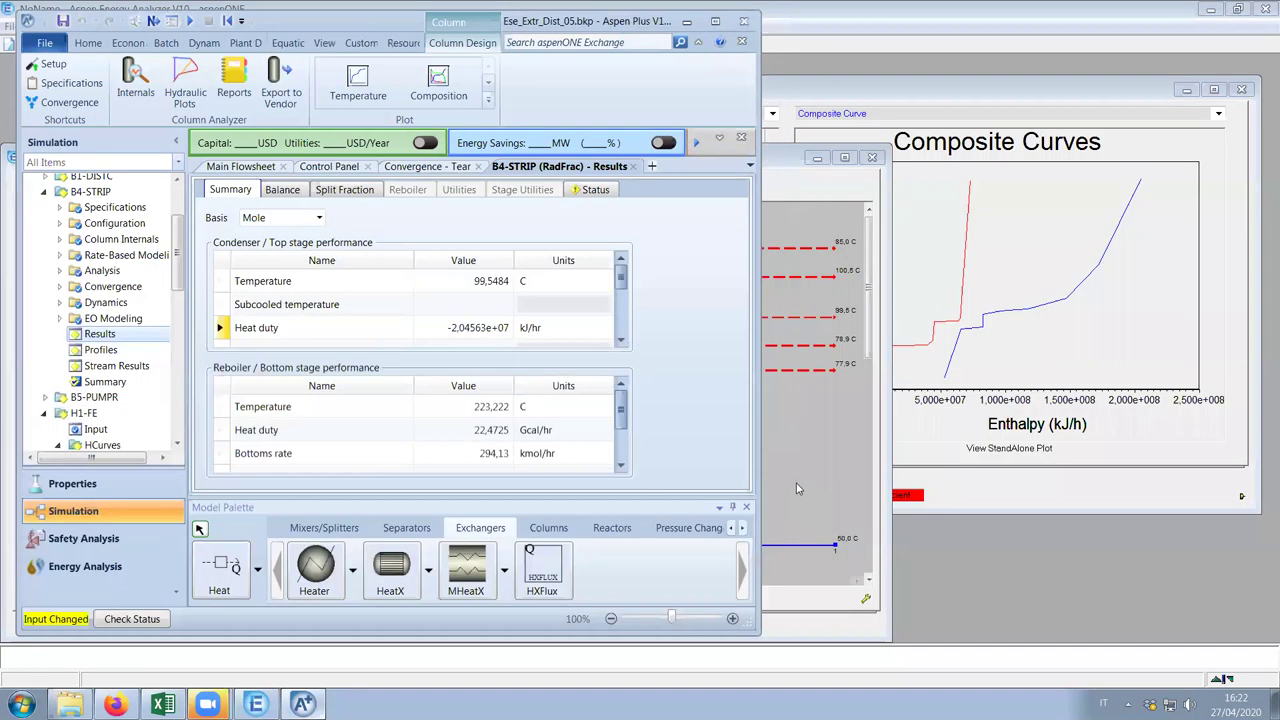
Switch to Aspen Energy Analyzer and place the data of the exchanger between streams 9 and 1 beside the column results to compare duties
{"action": "left_click", "coordinate": [256, 704]}
{"action": "double_click", "coordinate": [622, 318]}
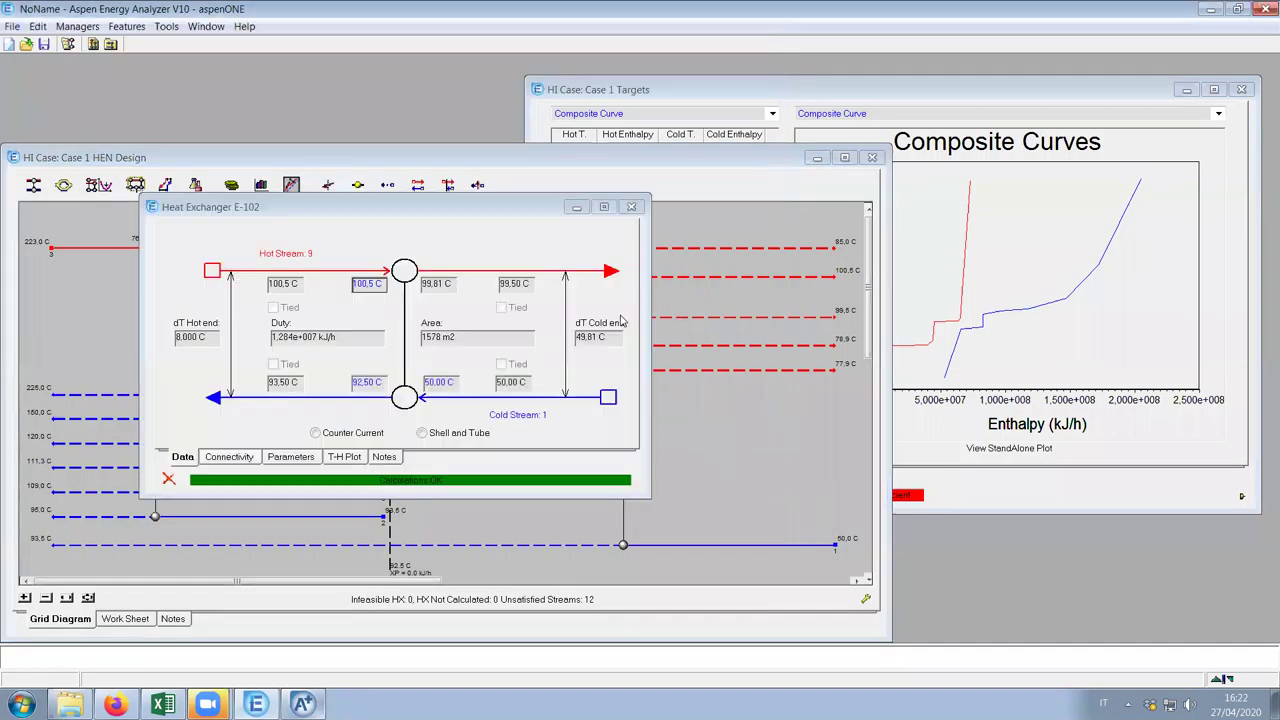
{"action": "left_click_drag", "start_coordinate": [501, 206], "coordinate": [1091, 190]}
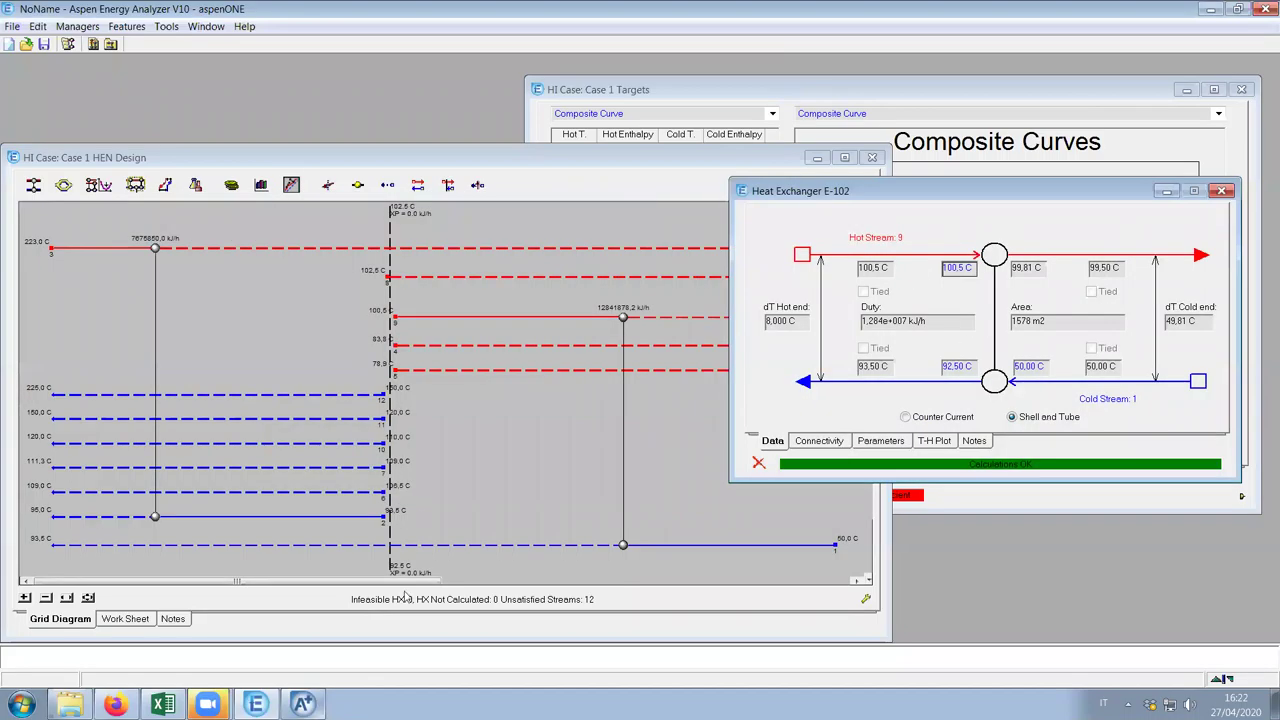
{"action": "left_click", "coordinate": [256, 704]}
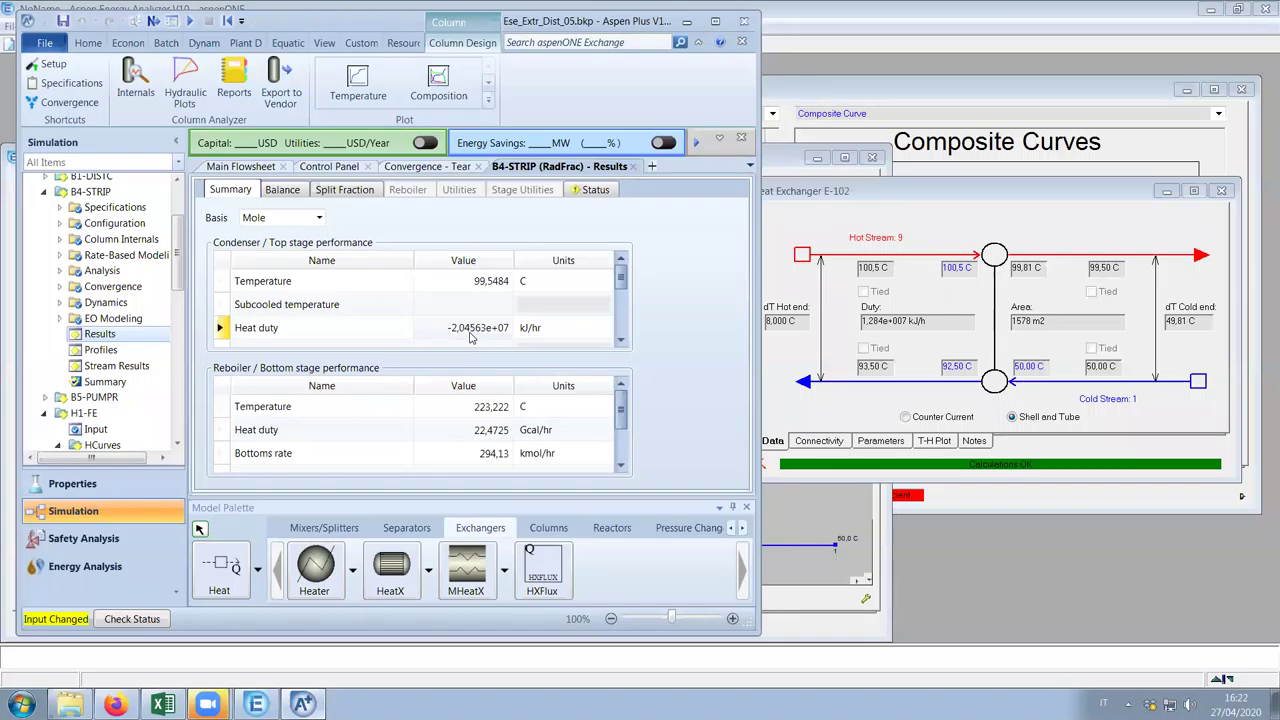
Maximize Aspen Plus on the main flowsheet, then switch to Aspen Energy Analyzer and close the exchanger's data window
{"action": "left_click", "coordinate": [715, 21]}
{"action": "left_click", "coordinate": [219, 151]}
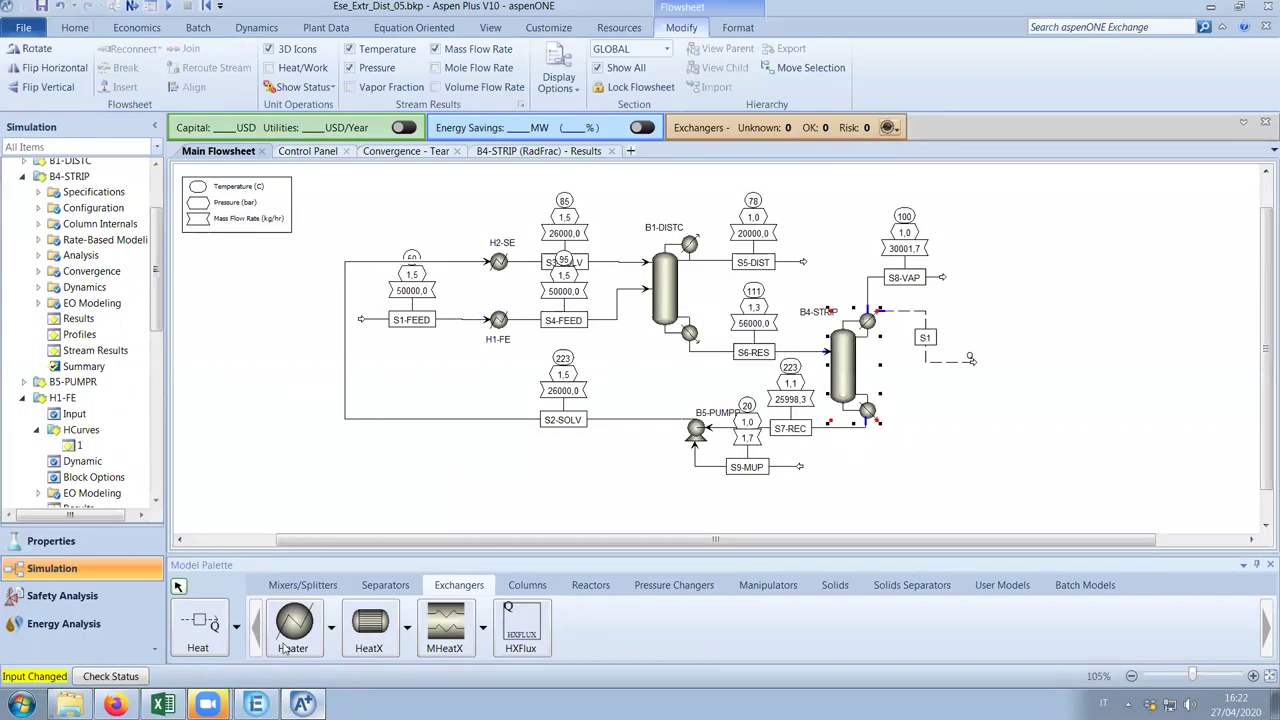
{"action": "left_click", "coordinate": [256, 704]}
{"action": "left_click", "coordinate": [1230, 190]}
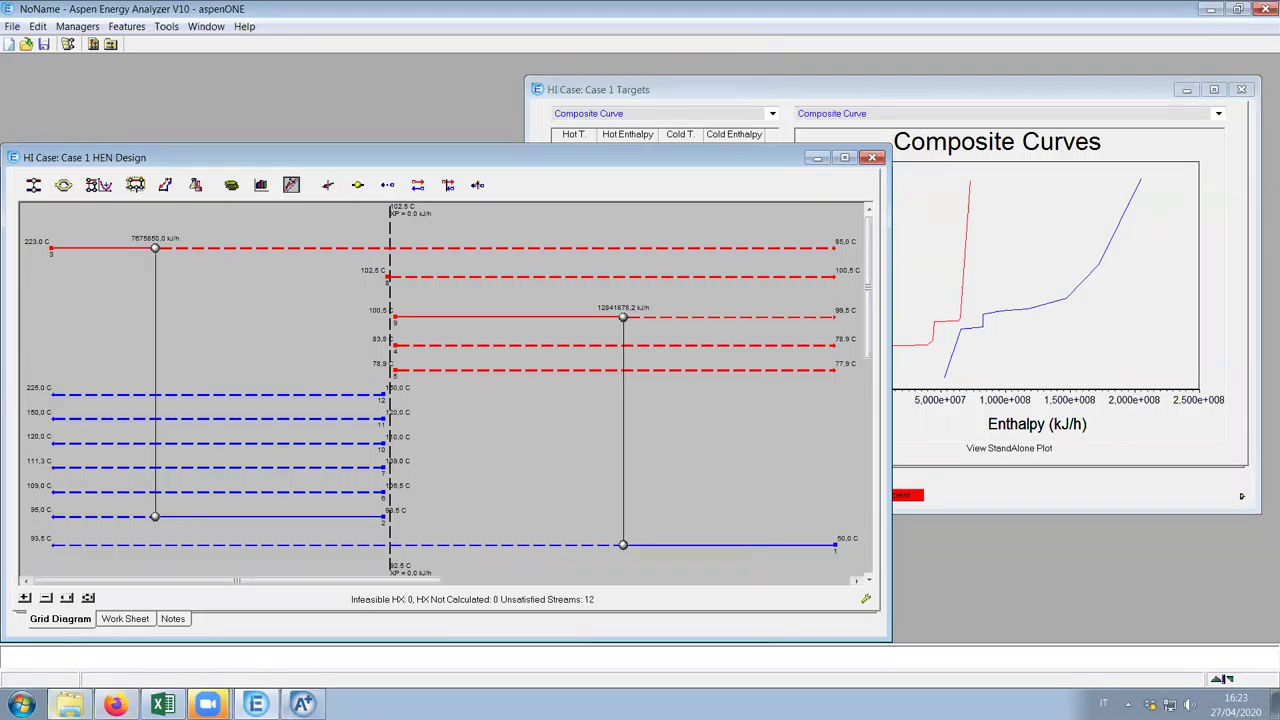
Calculate the ratio 1,28/2,04 in the Windows calculator and close it
{"action": "left_click", "coordinate": [22, 704]}
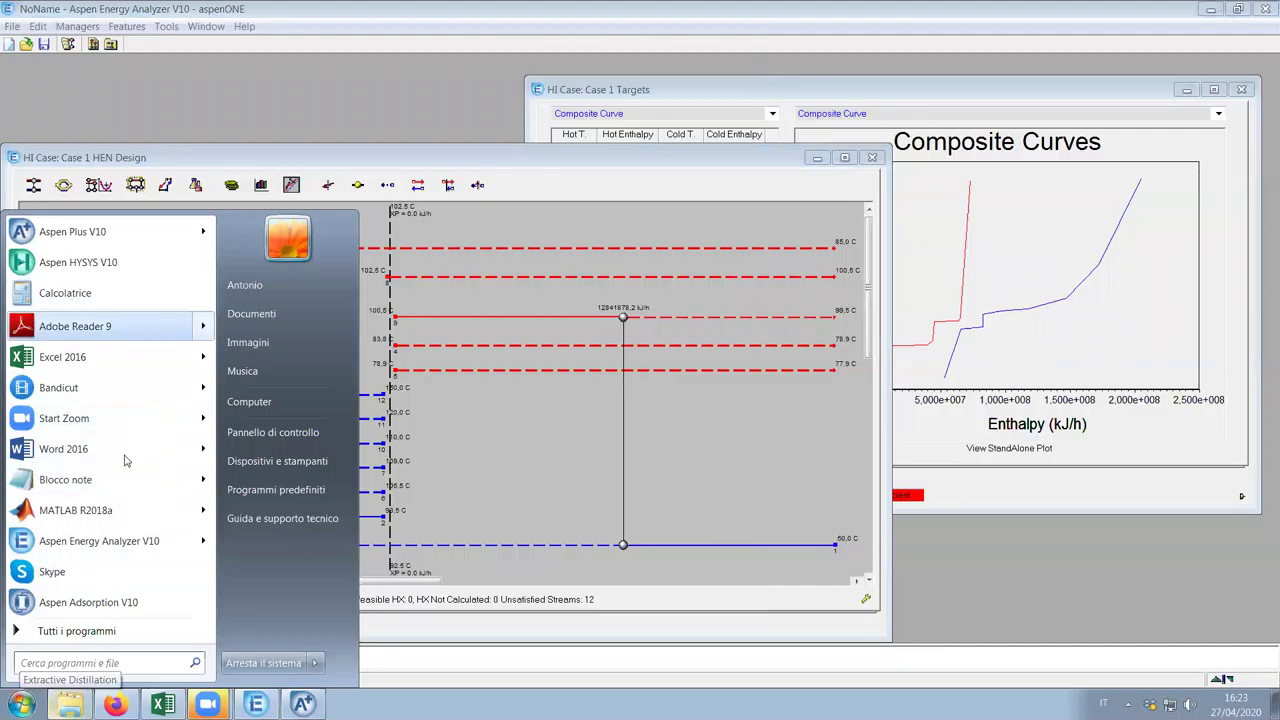
{"action": "type", "text": "calc"}
{"action": "key", "text": "Return"}
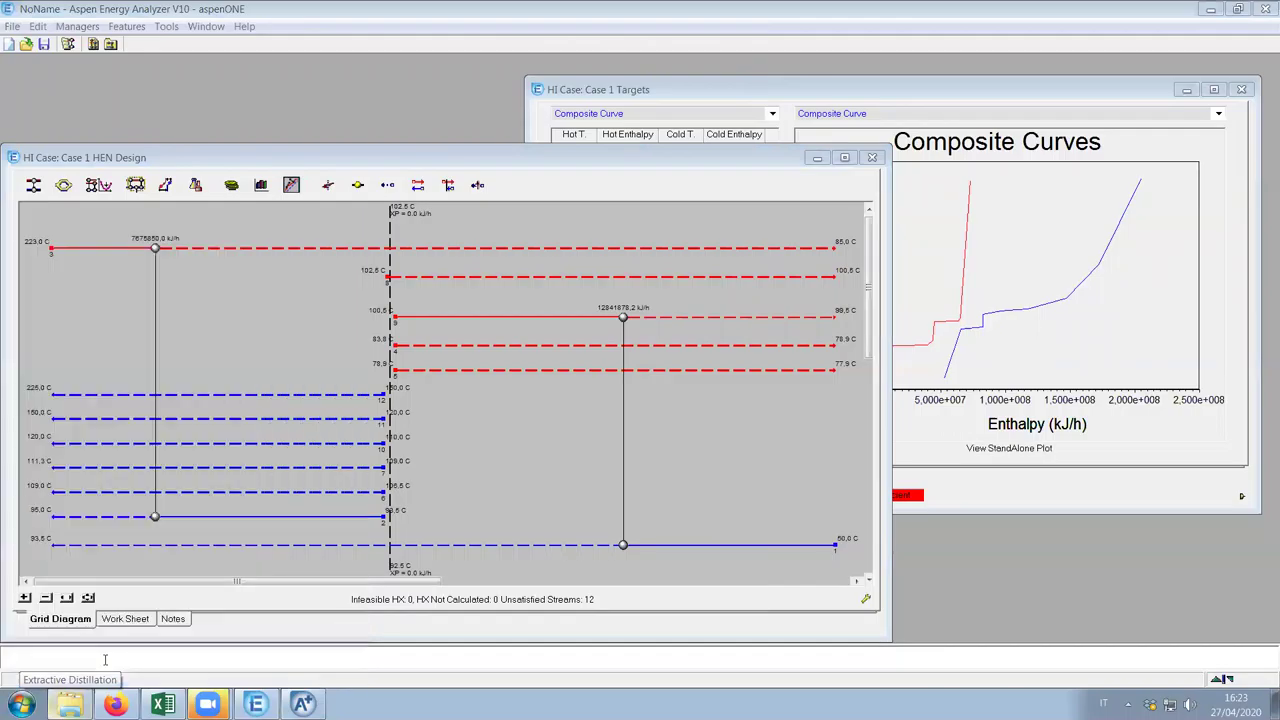
{"action": "type", "text": "1,28"}
{"action": "type", "text": "/2,0"}
{"action": "type", "text": "4"}
{"action": "key", "text": "Return"}
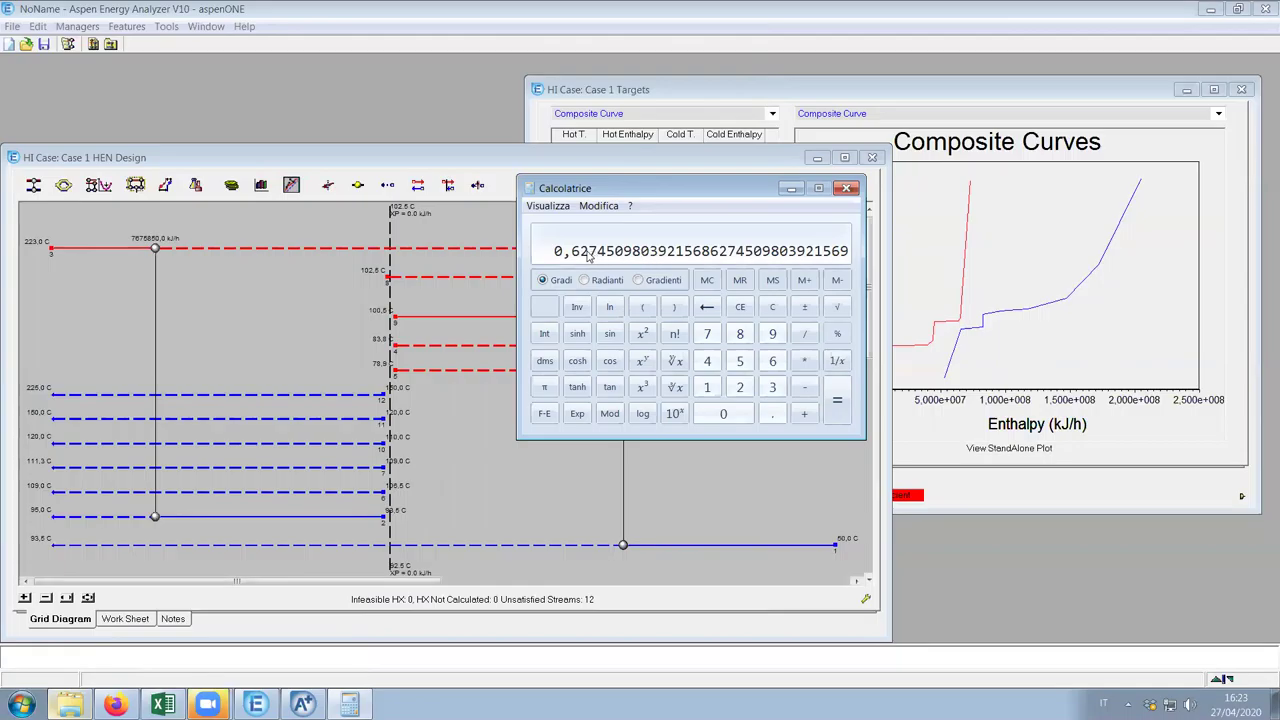
{"action": "left_click", "coordinate": [846, 188]}
Review stream 8 in the grid diagram and its cond2 part1 row in the Excel sheet fluid_list_5Abis
{"action": "left_click", "coordinate": [302, 704]}
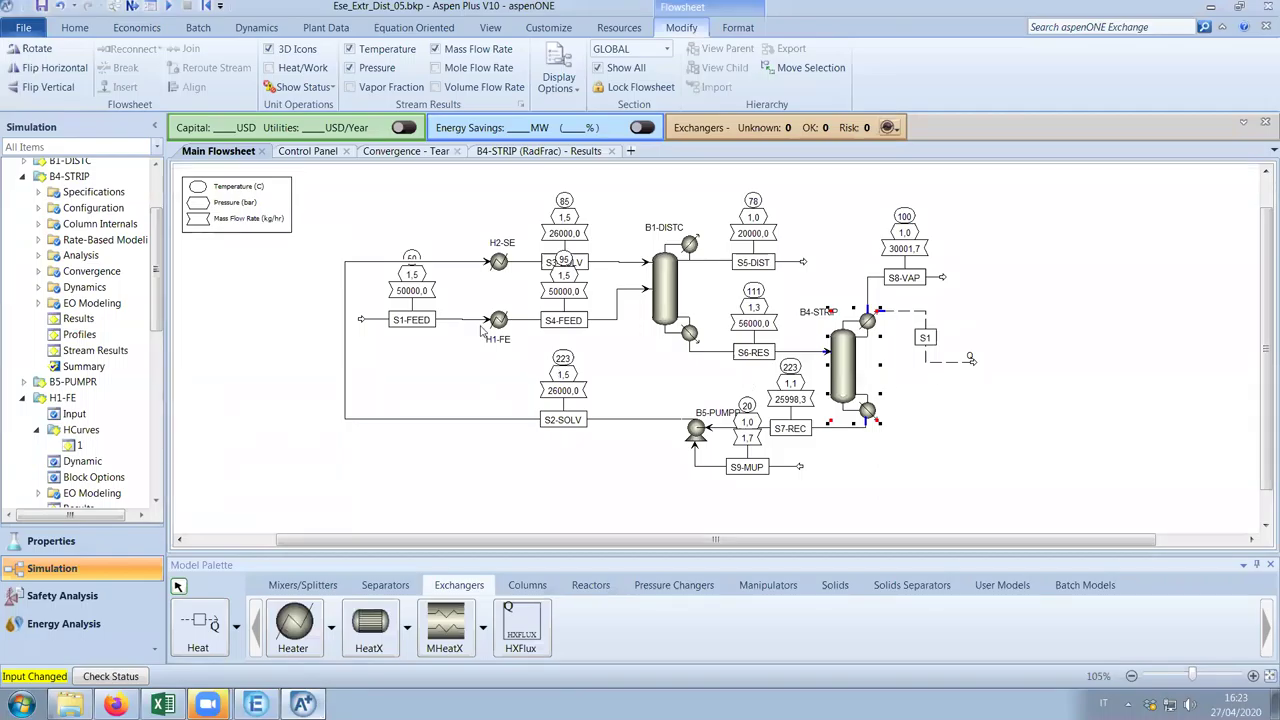
{"action": "left_click", "coordinate": [256, 704]}
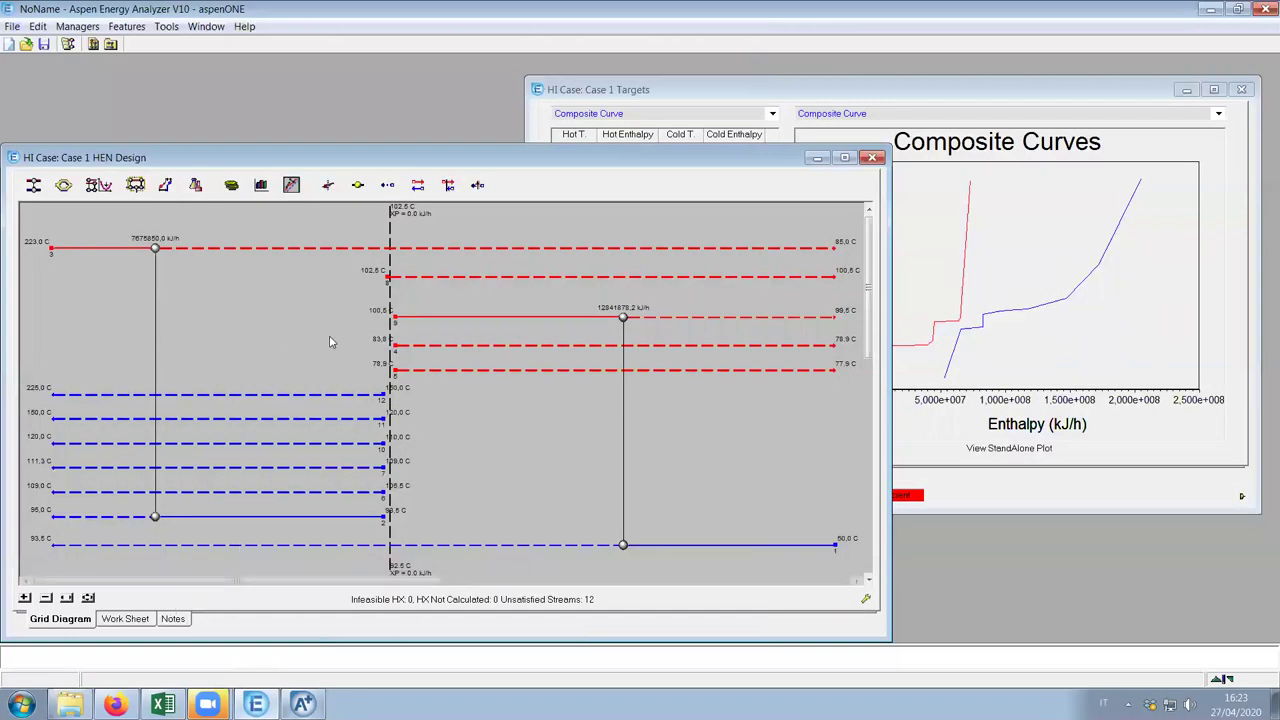
{"action": "mouse_move", "coordinate": [783, 285]}
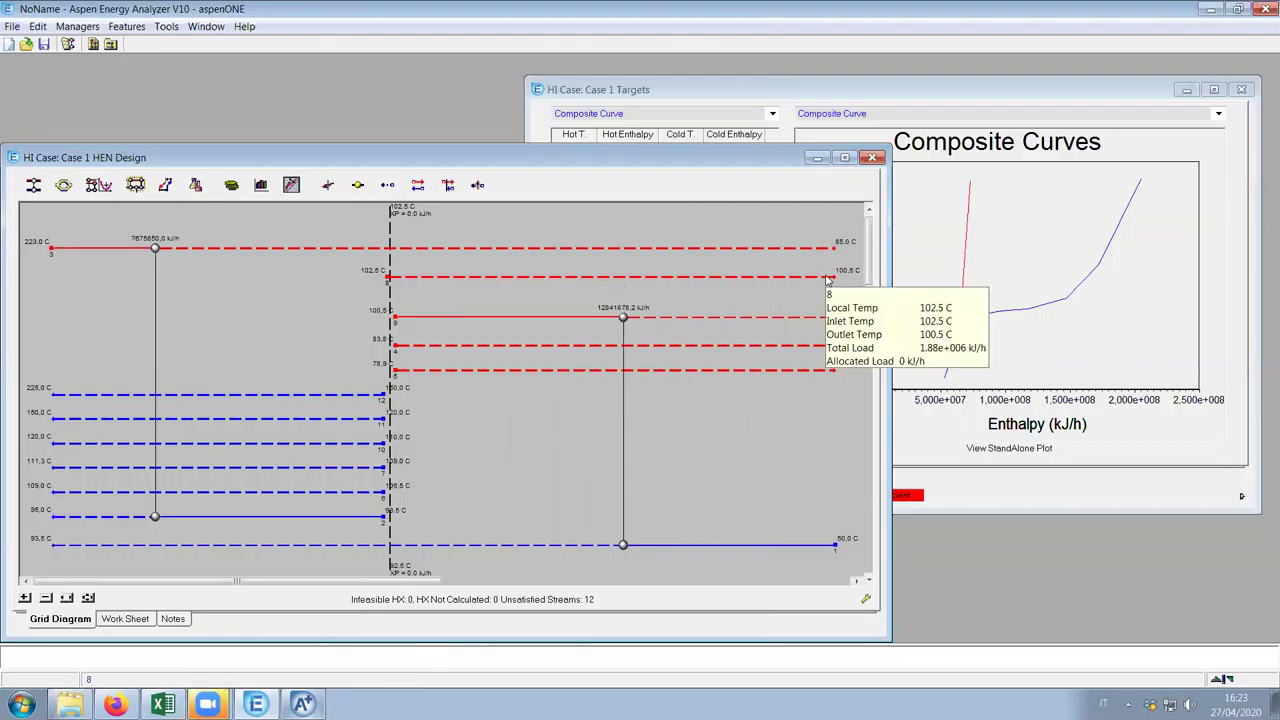
{"action": "left_click", "coordinate": [163, 704]}
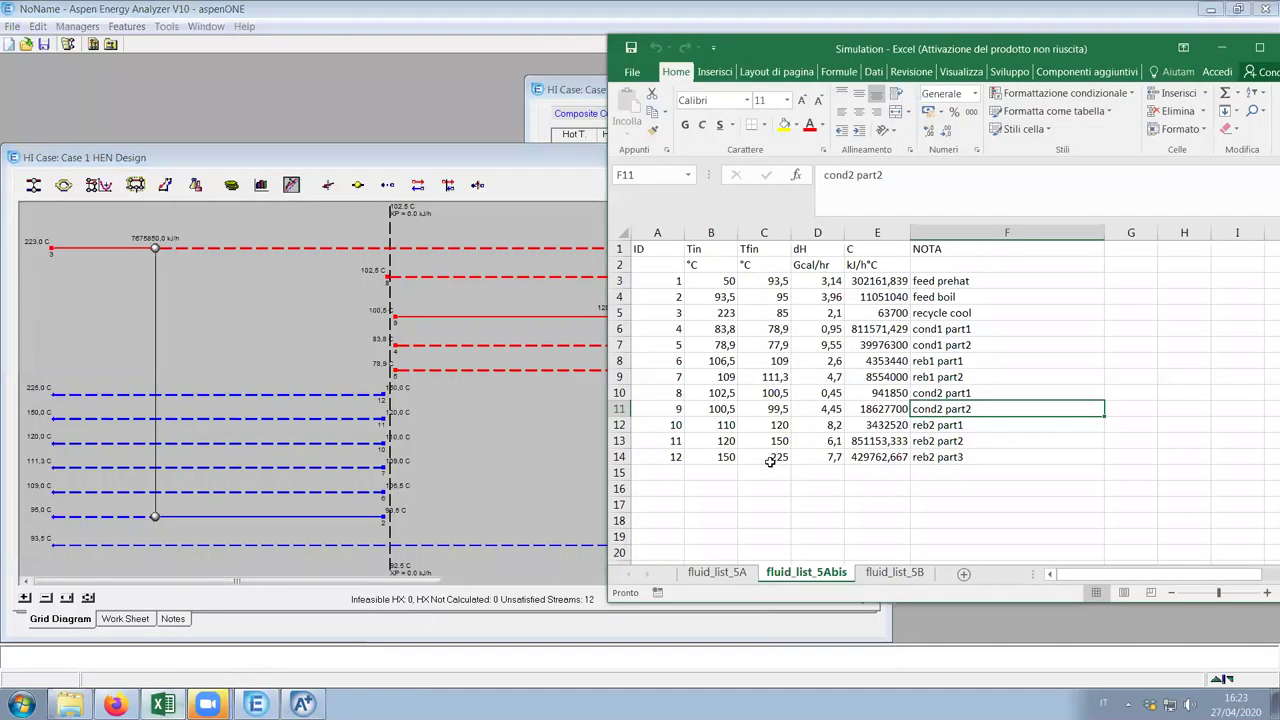
{"action": "left_click", "coordinate": [960, 393]}
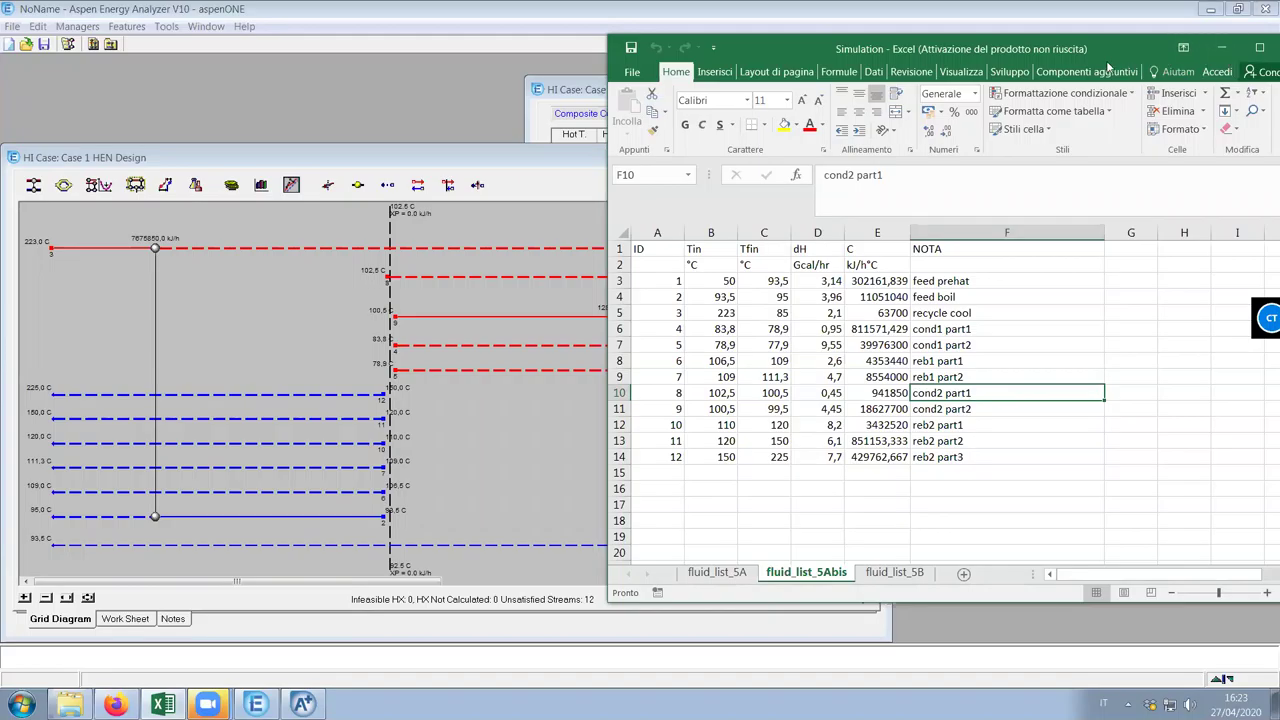
{"action": "left_click_drag", "start_coordinate": [1121, 44], "coordinate": [1064, 38]}
{"action": "left_click", "coordinate": [1083, 40]}
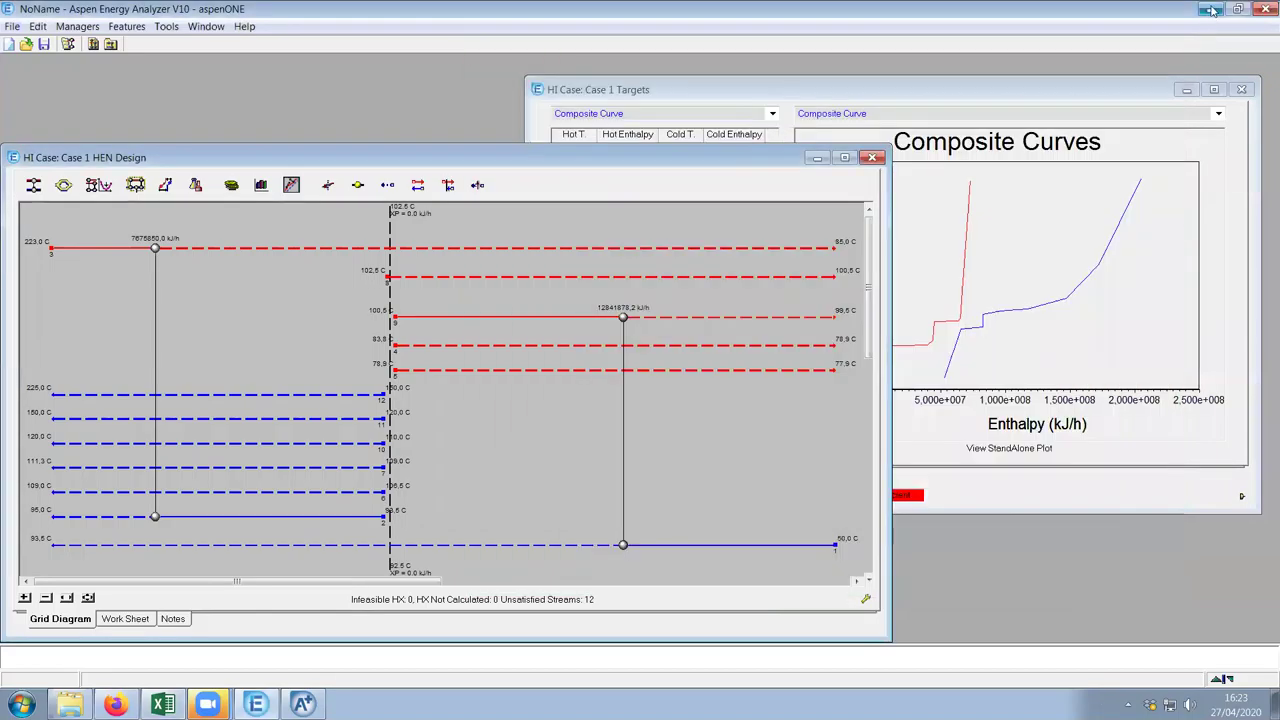
Return to the Aspen Plus flowsheet and place a heat-type FSplit block at the free end of heat stream S1
{"action": "left_click", "coordinate": [1210, 9]}
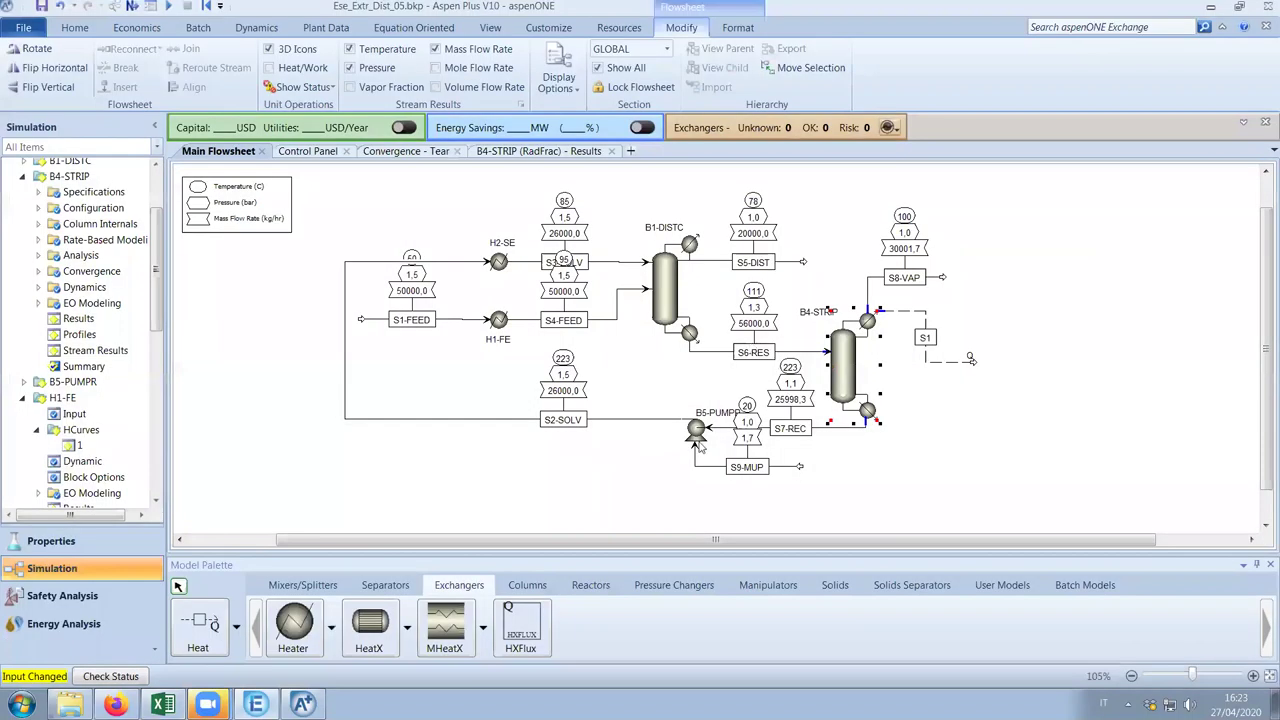
{"action": "left_click", "coordinate": [315, 585]}
{"action": "left_click", "coordinate": [407, 628]}
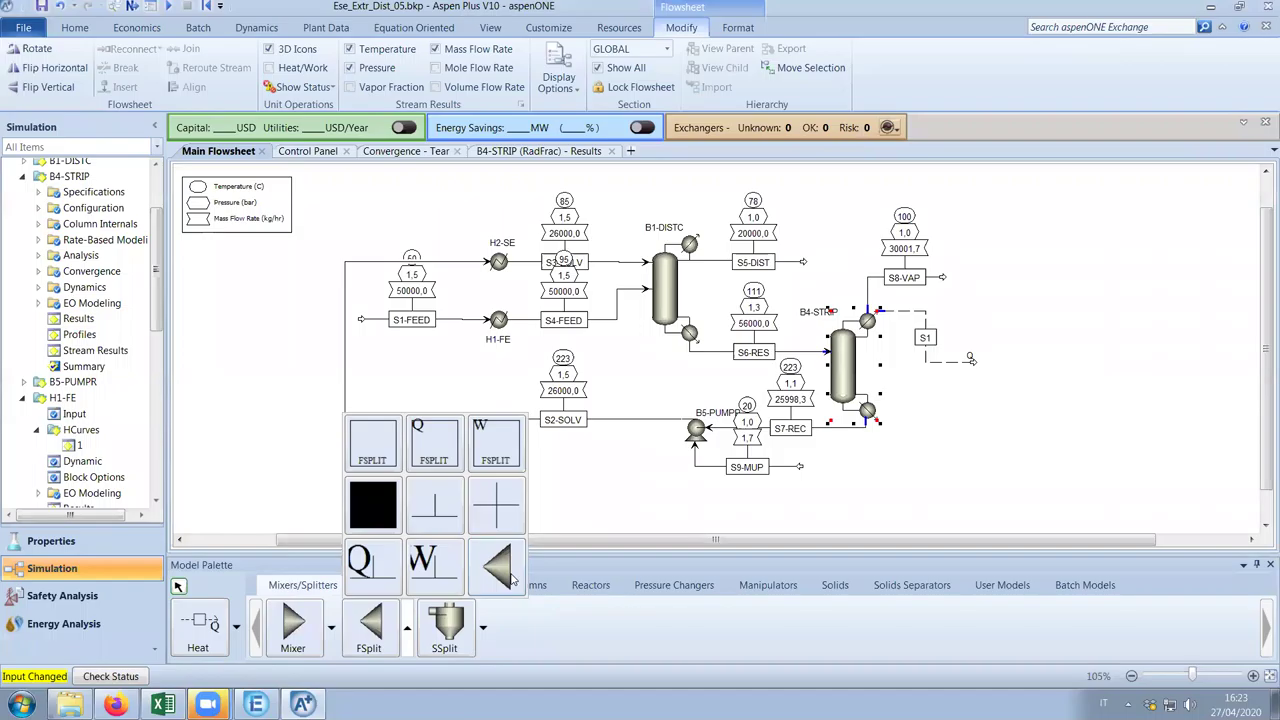
{"action": "left_click", "coordinate": [419, 430]}
{"action": "left_click", "coordinate": [1000, 360]}
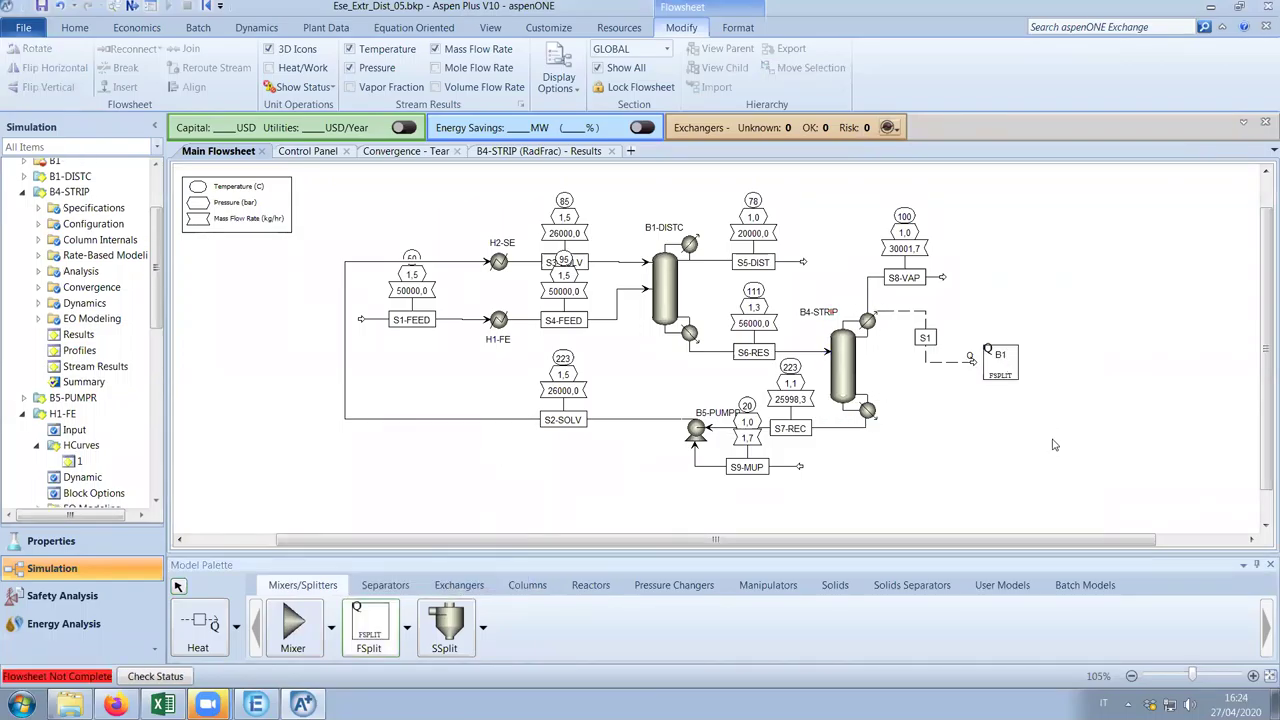
Reconnect the destination of heat stream S1 to the inlet of splitter B1
{"action": "right_click", "coordinate": [940, 366]}
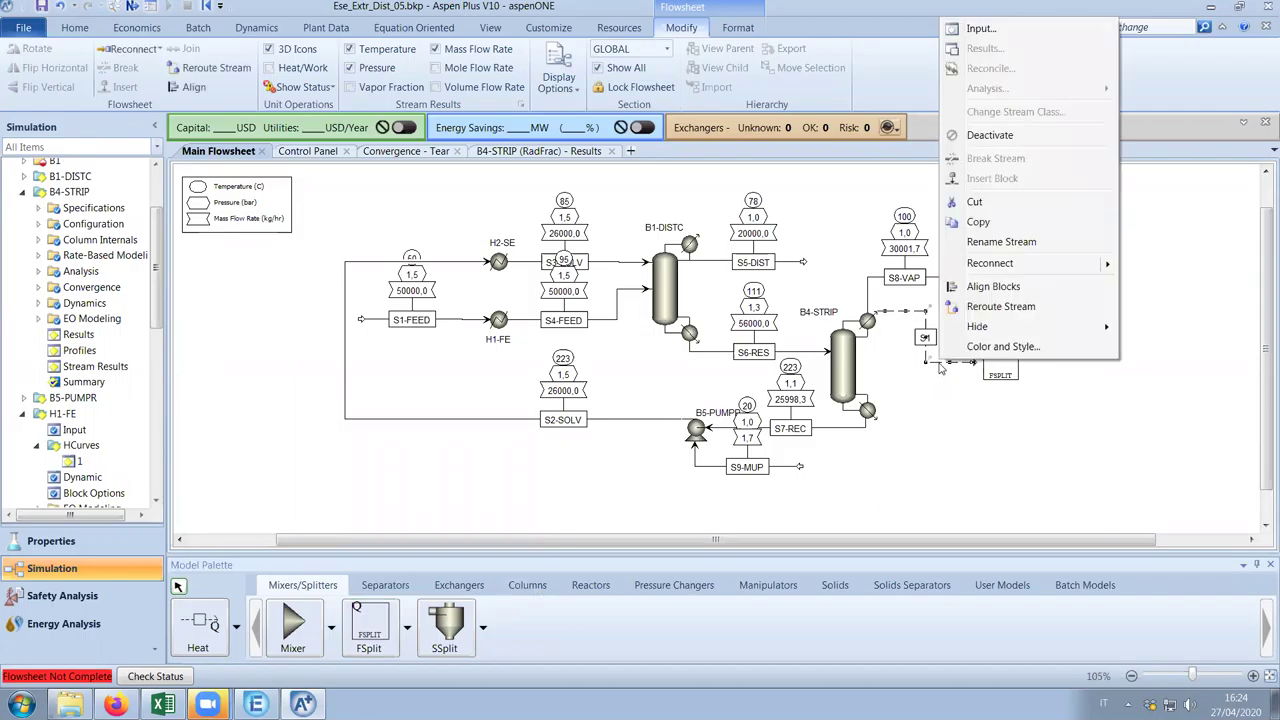
{"action": "mouse_move", "coordinate": [1050, 263]}
{"action": "left_click", "coordinate": [915, 268]}
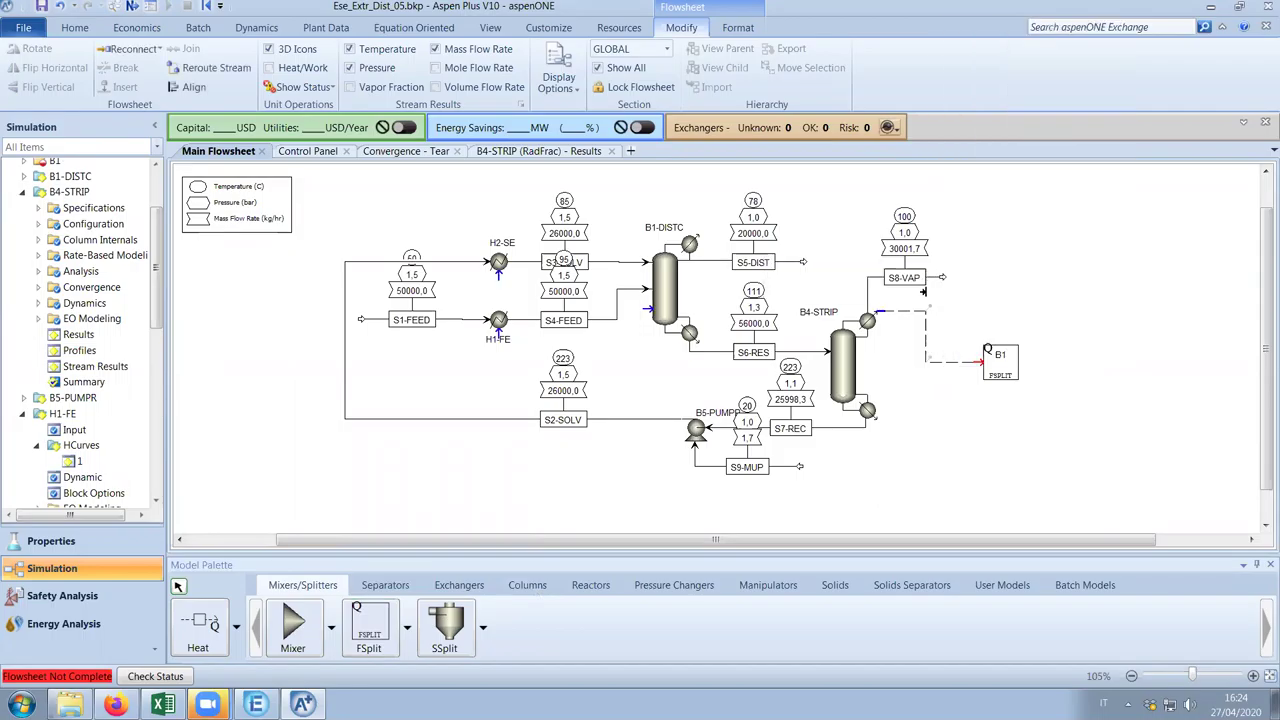
{"action": "left_click", "coordinate": [978, 361]}
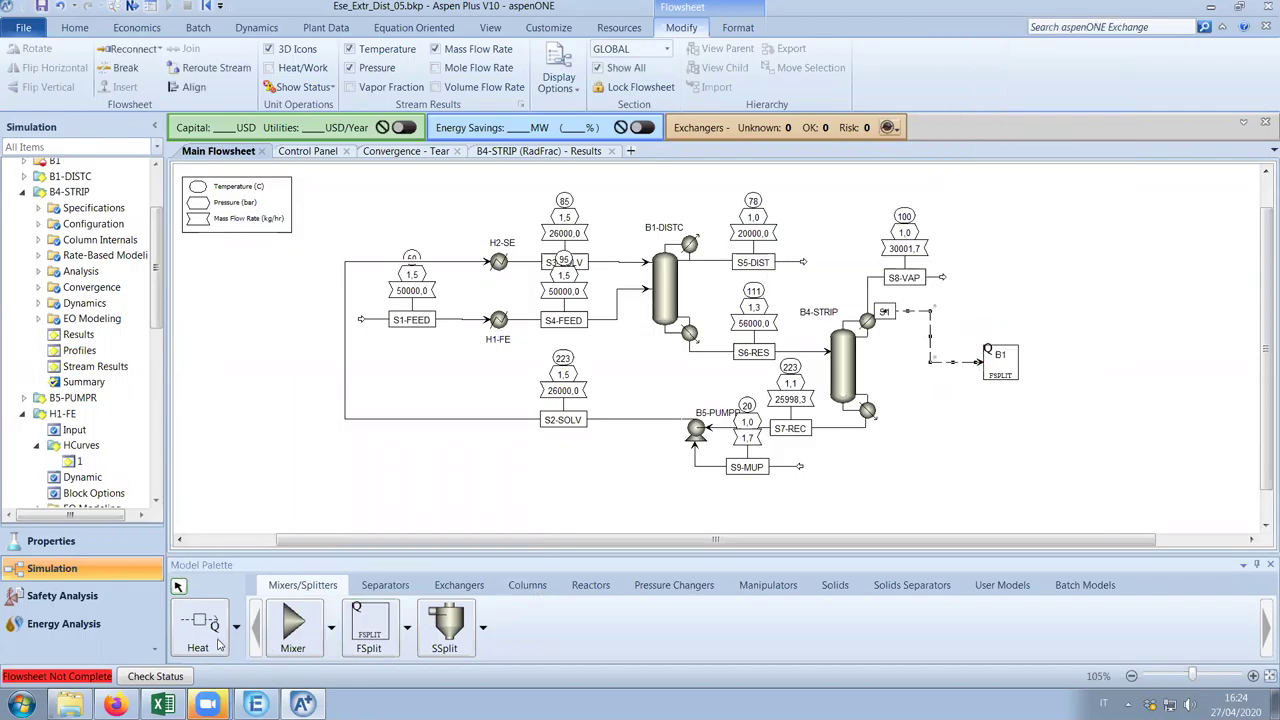
Draw two heat streams leaving splitter B1, one ending below it and one ending beside it
{"action": "left_click", "coordinate": [221, 645]}
{"action": "left_click", "coordinate": [1008, 392]}
{"action": "left_click", "coordinate": [1000, 448]}
{"action": "left_click", "coordinate": [1064, 362]}
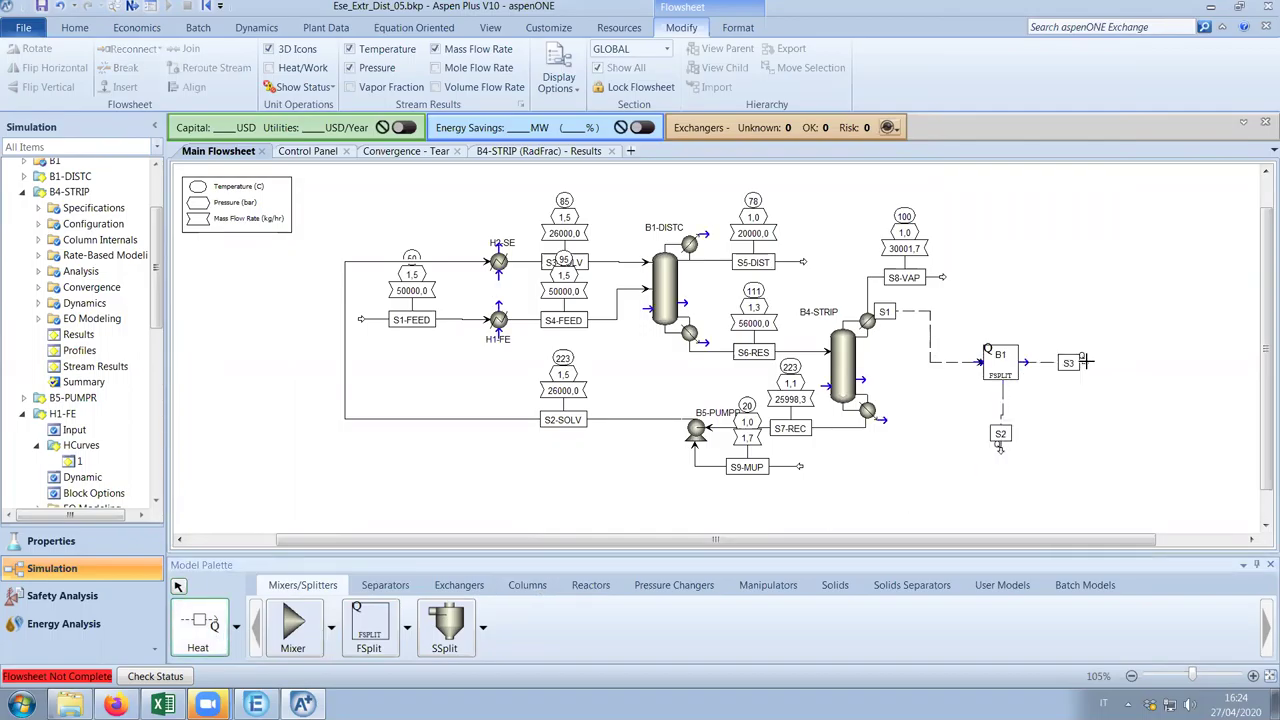
{"action": "right_click", "coordinate": [1124, 487]}
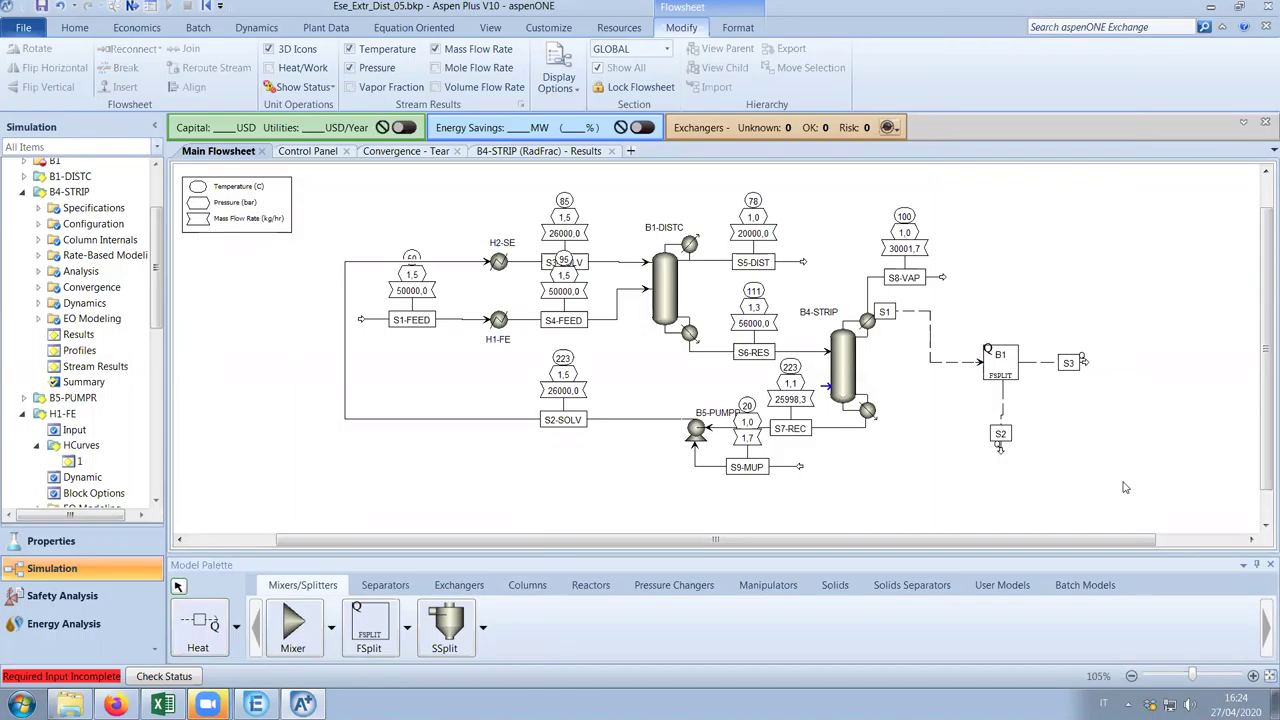
Set the split fraction of outlet stream S2 in splitter B1 to 0,627 and close the block form
{"action": "double_click", "coordinate": [1005, 366]}
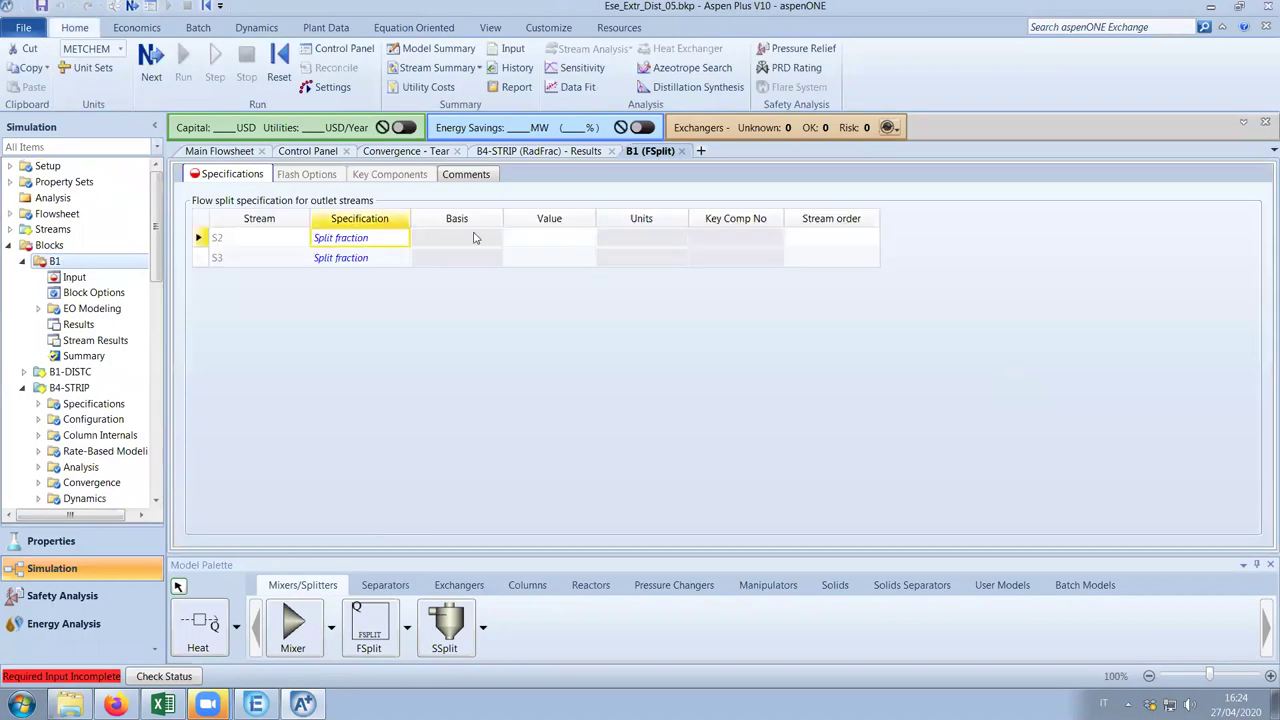
{"action": "left_click", "coordinate": [530, 242]}
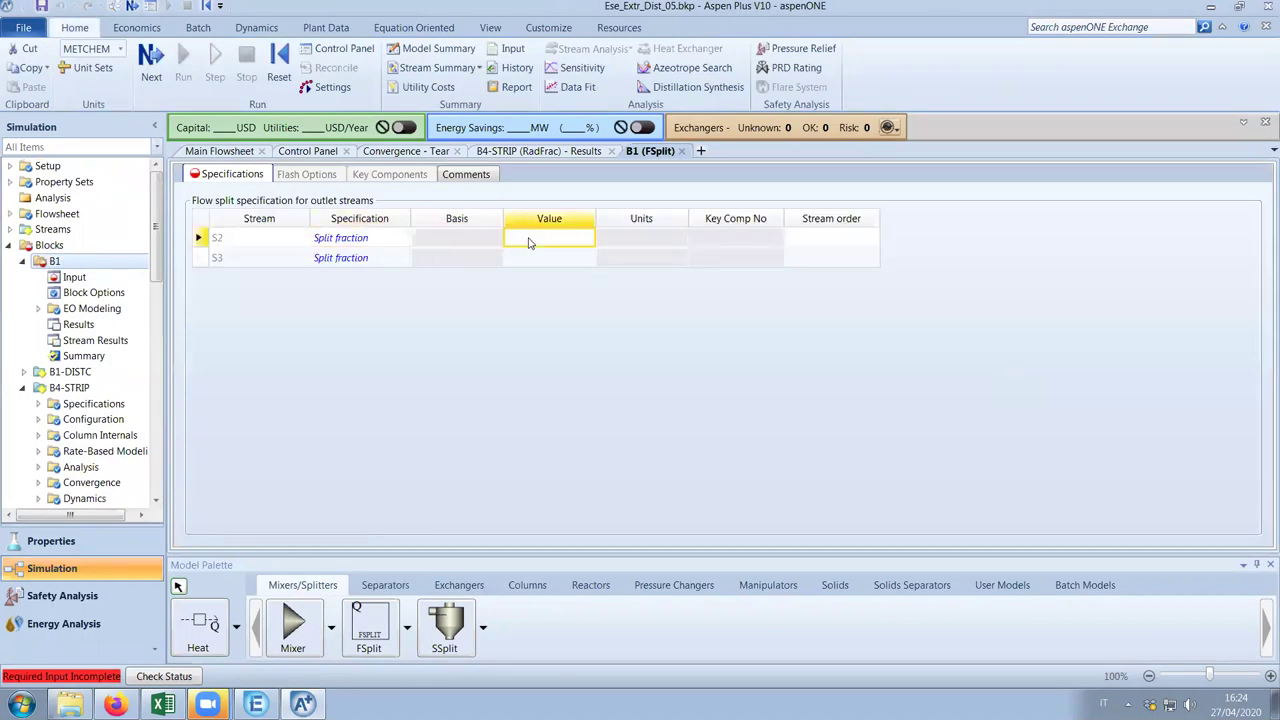
{"action": "type", "text": ".627"}
{"action": "key", "text": "Tab"}
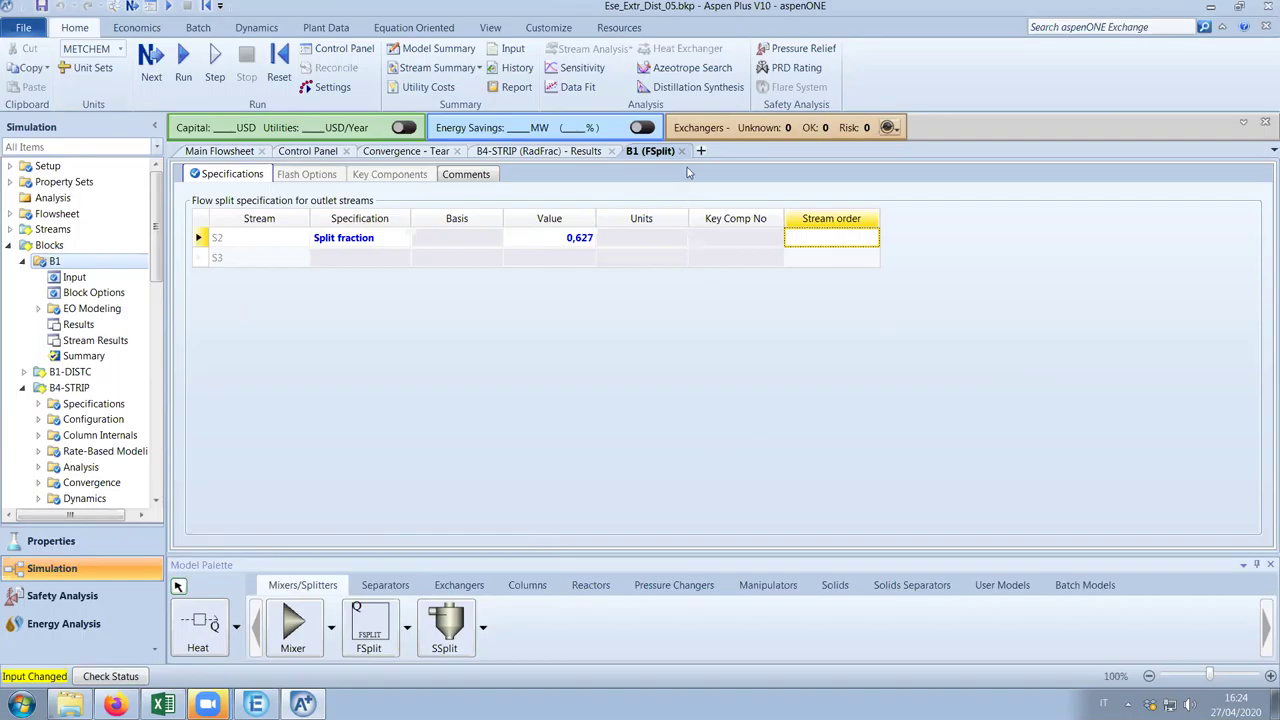
{"action": "left_click", "coordinate": [682, 152]}
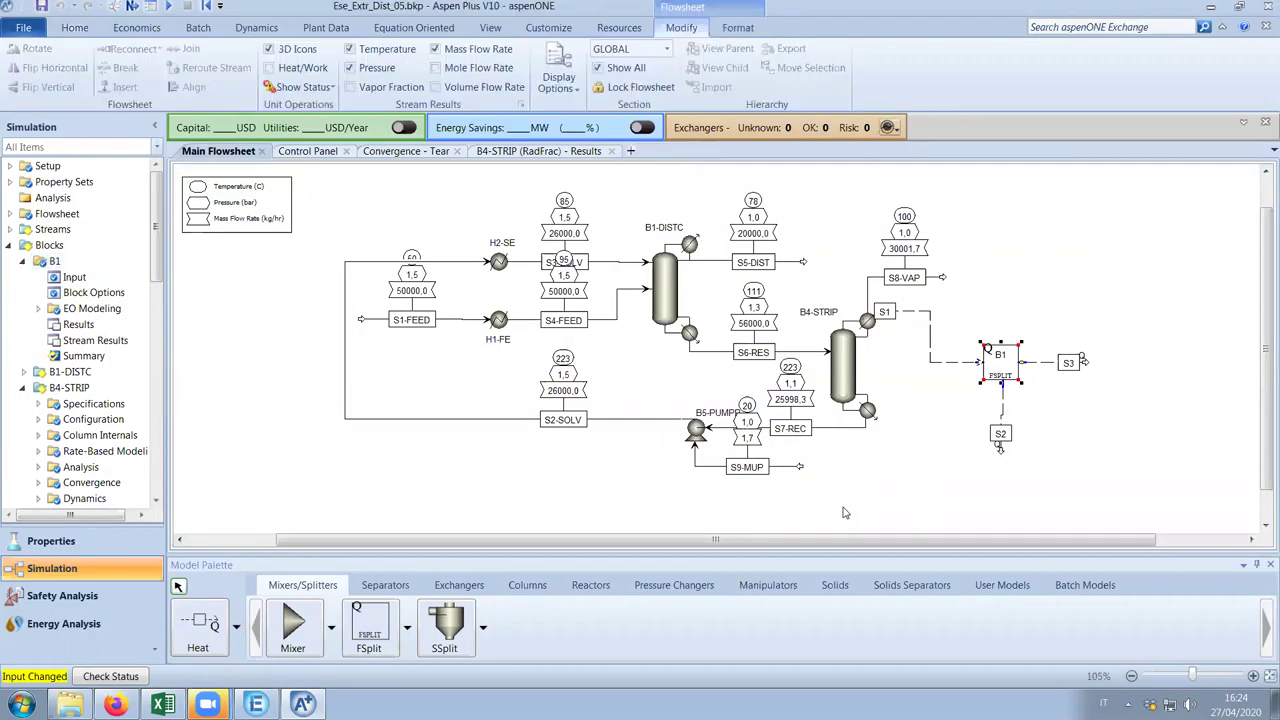
Place a Heater block on the flowsheet just below the end of heat stream S2
{"action": "left_click", "coordinate": [973, 465]}
{"action": "left_click", "coordinate": [459, 585]}
{"action": "left_click", "coordinate": [294, 630]}
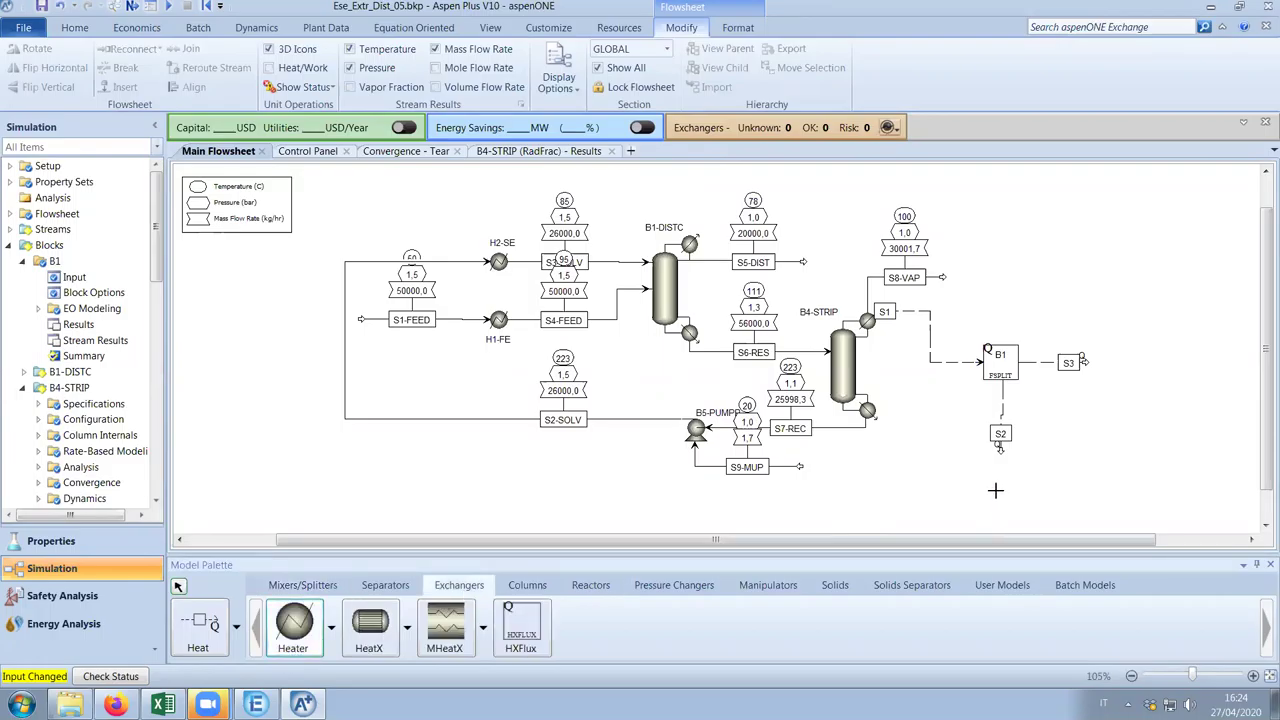
{"action": "left_click", "coordinate": [996, 489]}
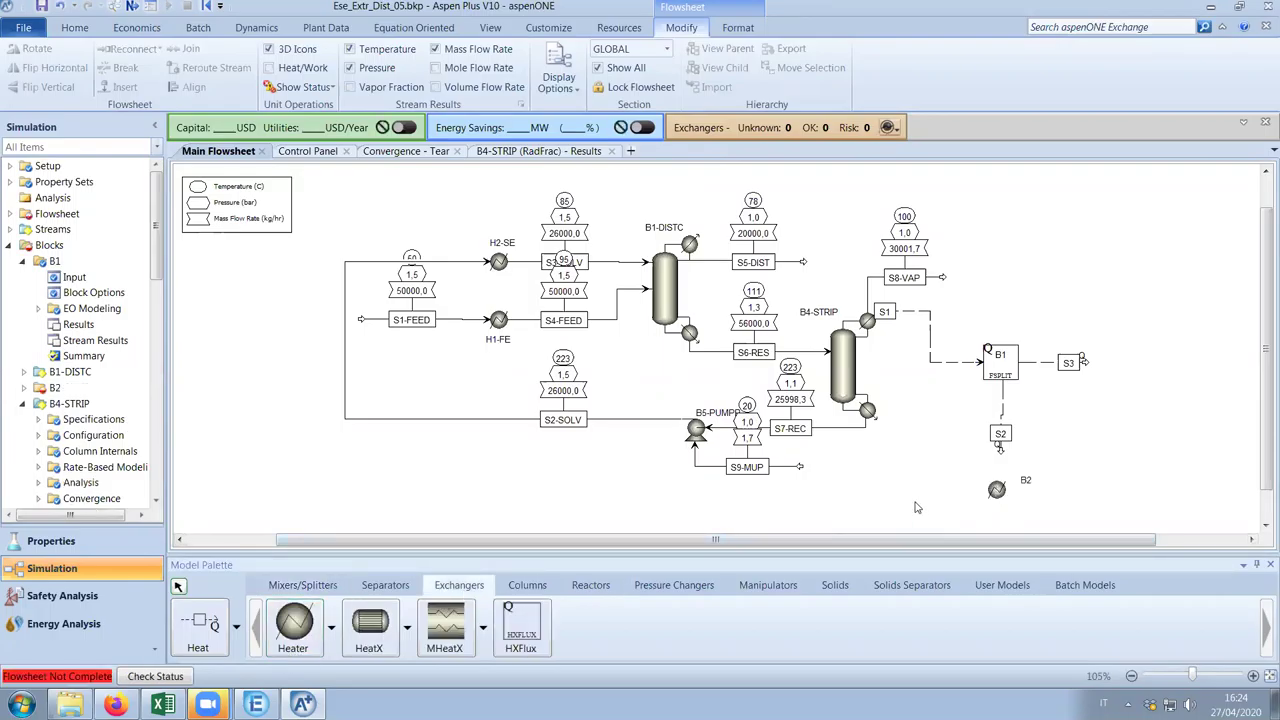
Reconnect the source of stream S1-FEED to the outlet of heater B2
{"action": "right_click", "coordinate": [363, 320]}
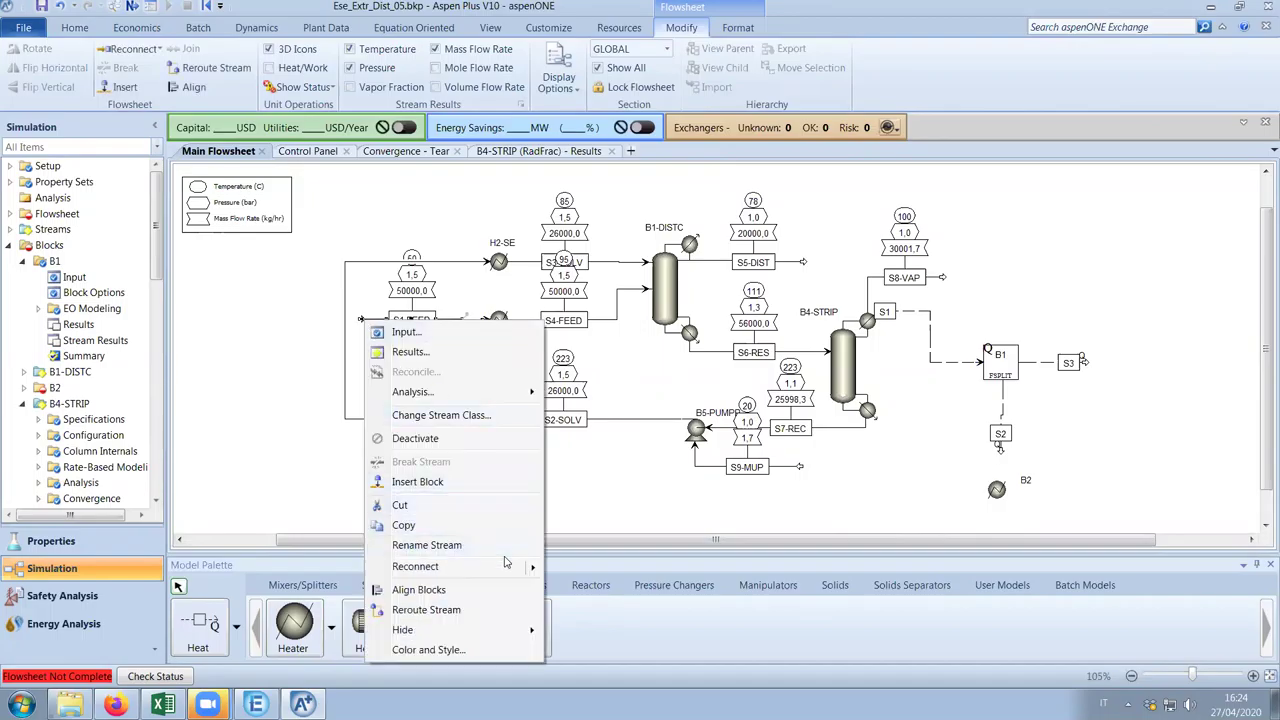
{"action": "mouse_move", "coordinate": [505, 566]}
{"action": "left_click", "coordinate": [615, 593]}
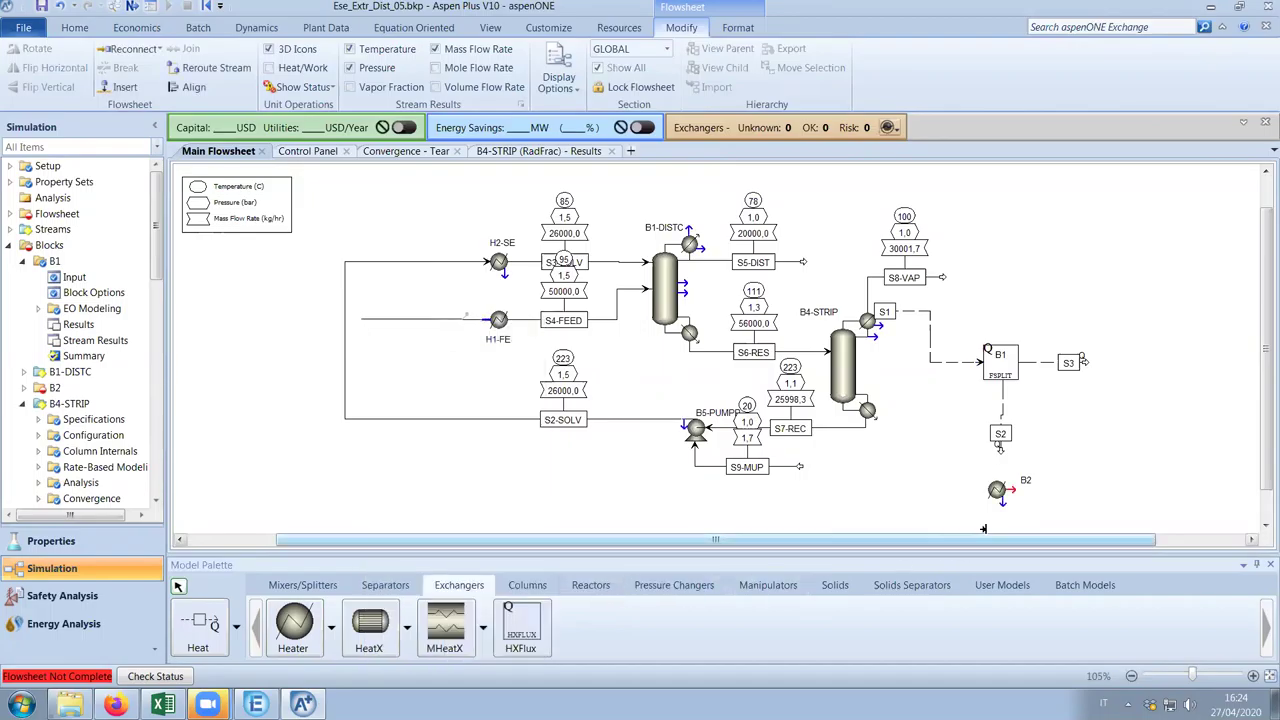
{"action": "left_click", "coordinate": [985, 490]}
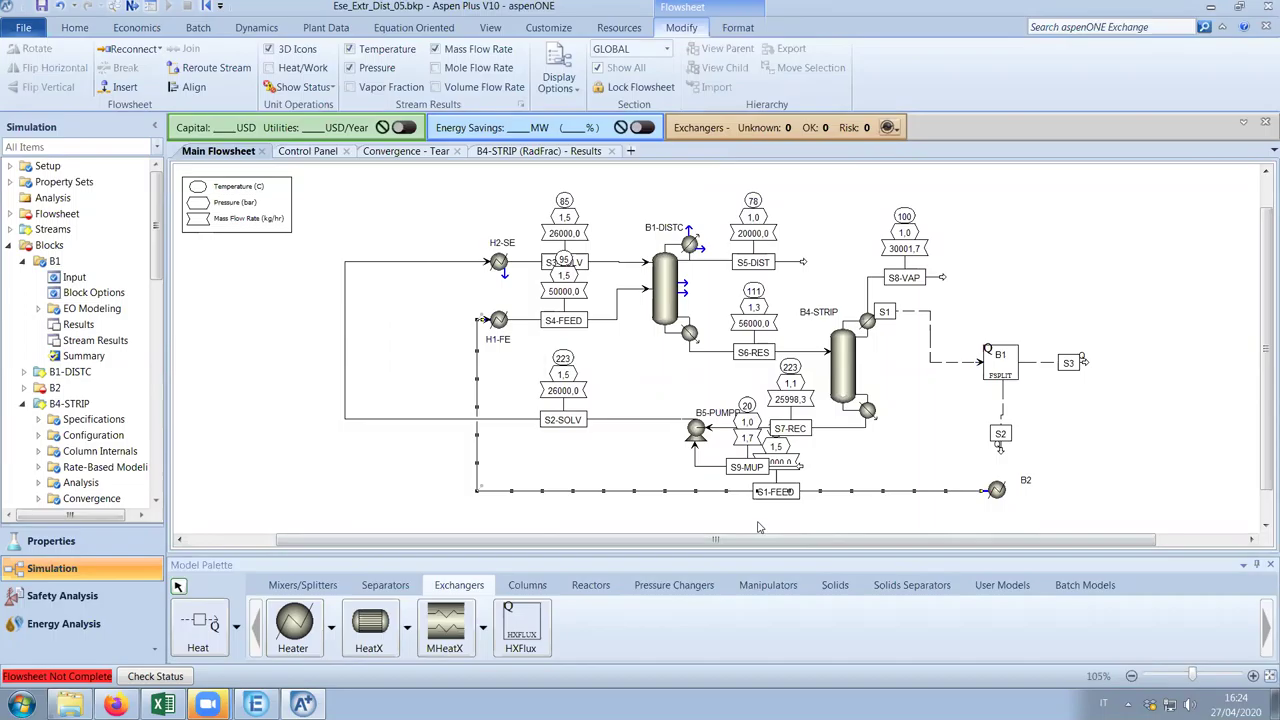
Shift the vertical run of stream S1-FEED away from heater H1-FE, and draw a material stream feeding the inlet of heater B2
{"action": "left_click_drag", "start_coordinate": [480, 383], "coordinate": [416, 383]}
{"action": "left_click", "coordinate": [1009, 636]}
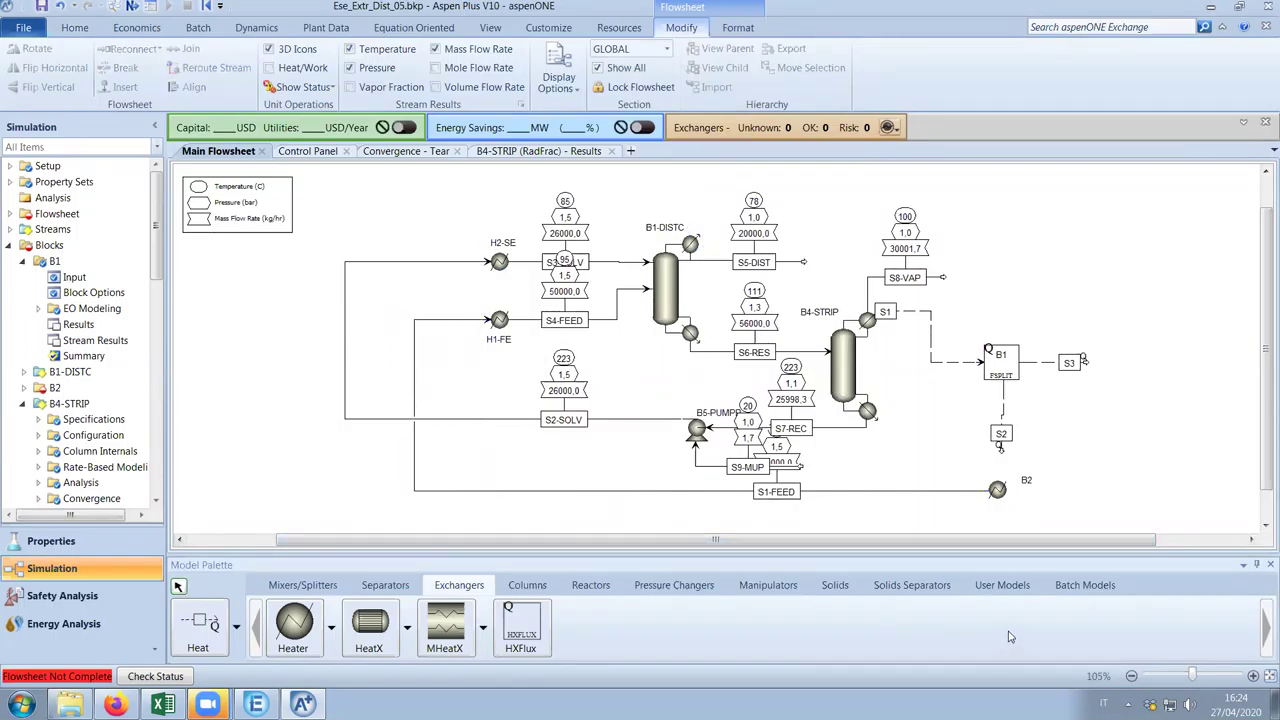
{"action": "left_click", "coordinate": [237, 628]}
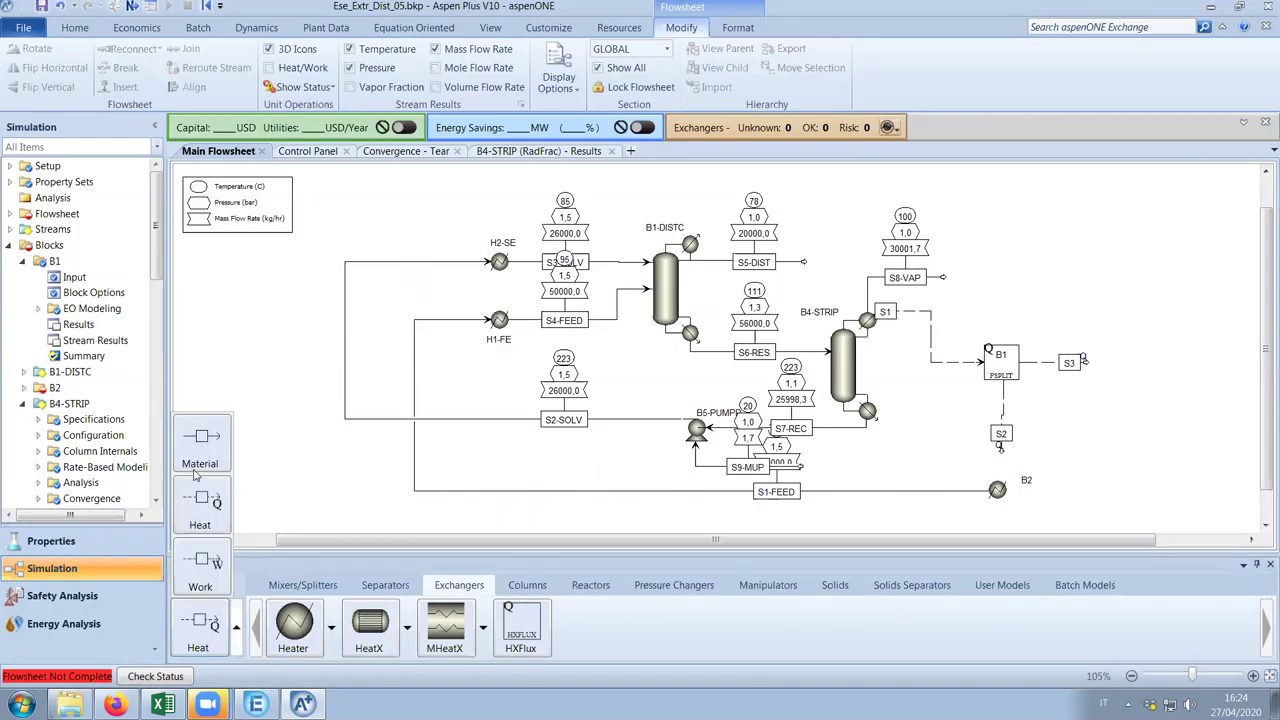
{"action": "left_click", "coordinate": [197, 463]}
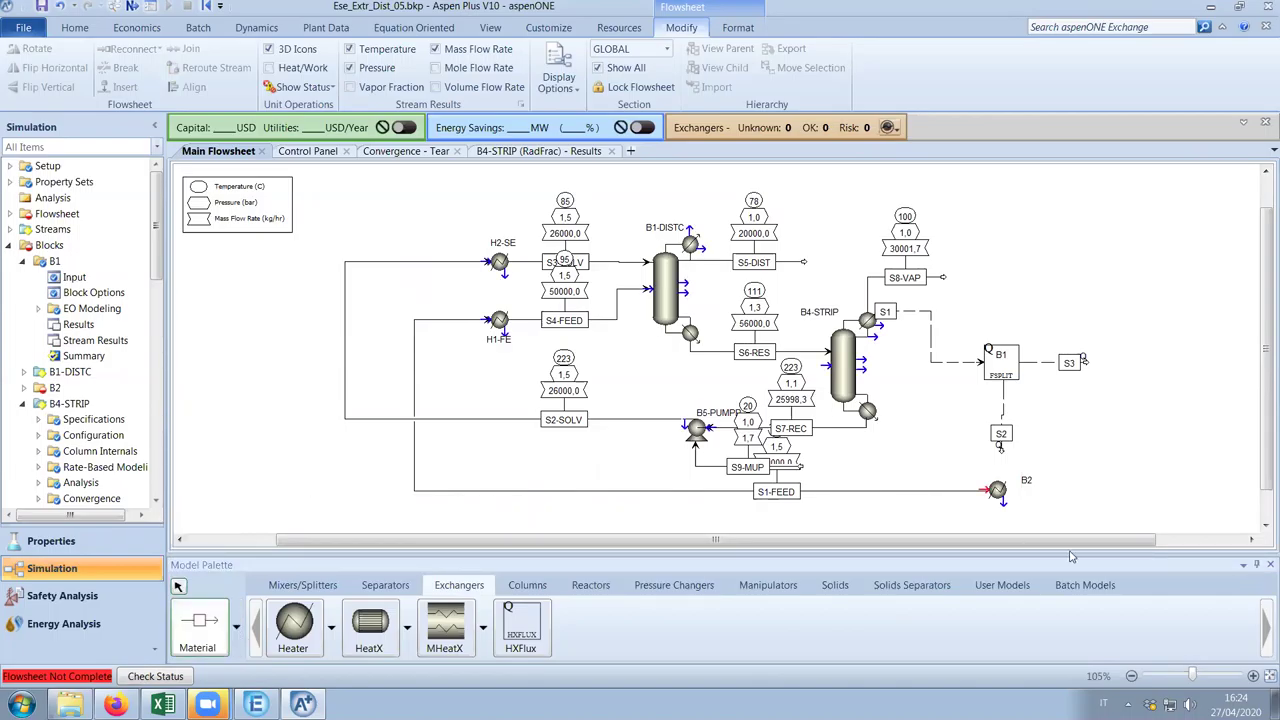
{"action": "left_click", "coordinate": [1012, 488]}
{"action": "left_click", "coordinate": [1172, 490]}
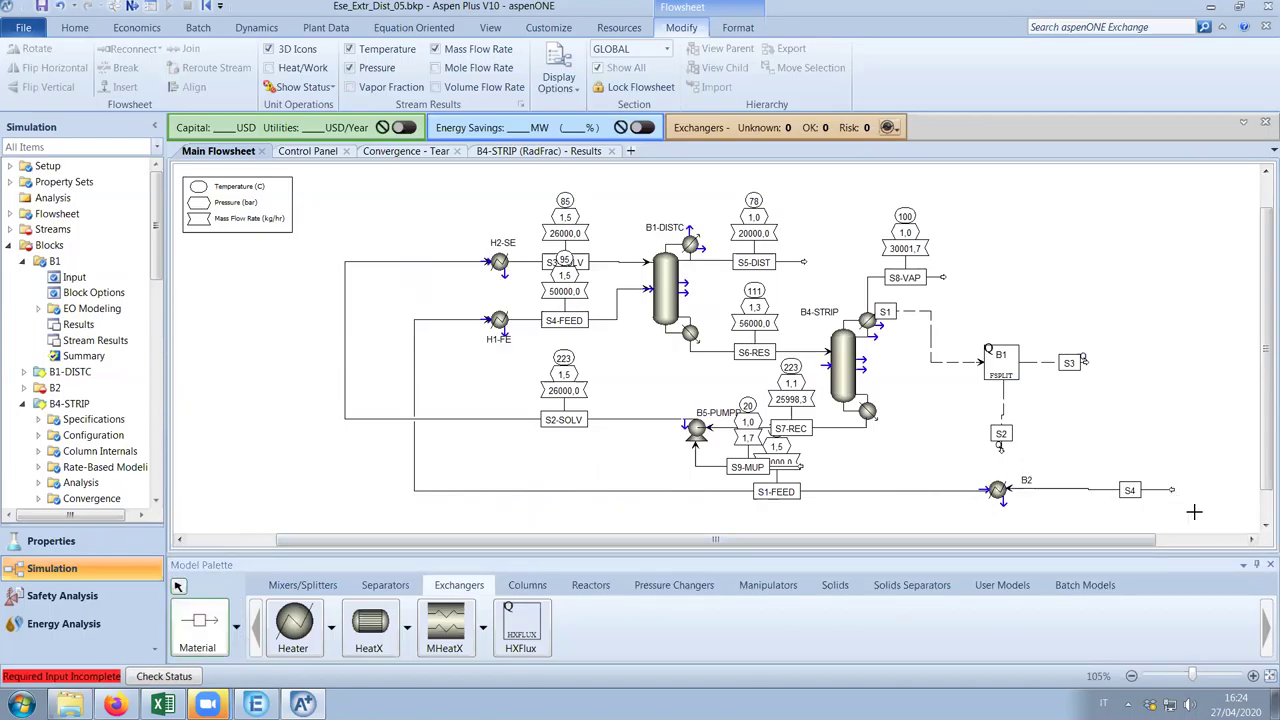
{"action": "key", "text": "Escape"}
Rename the new material stream entering heater B2 as S0-FEED
{"action": "left_click", "coordinate": [1130, 490]}
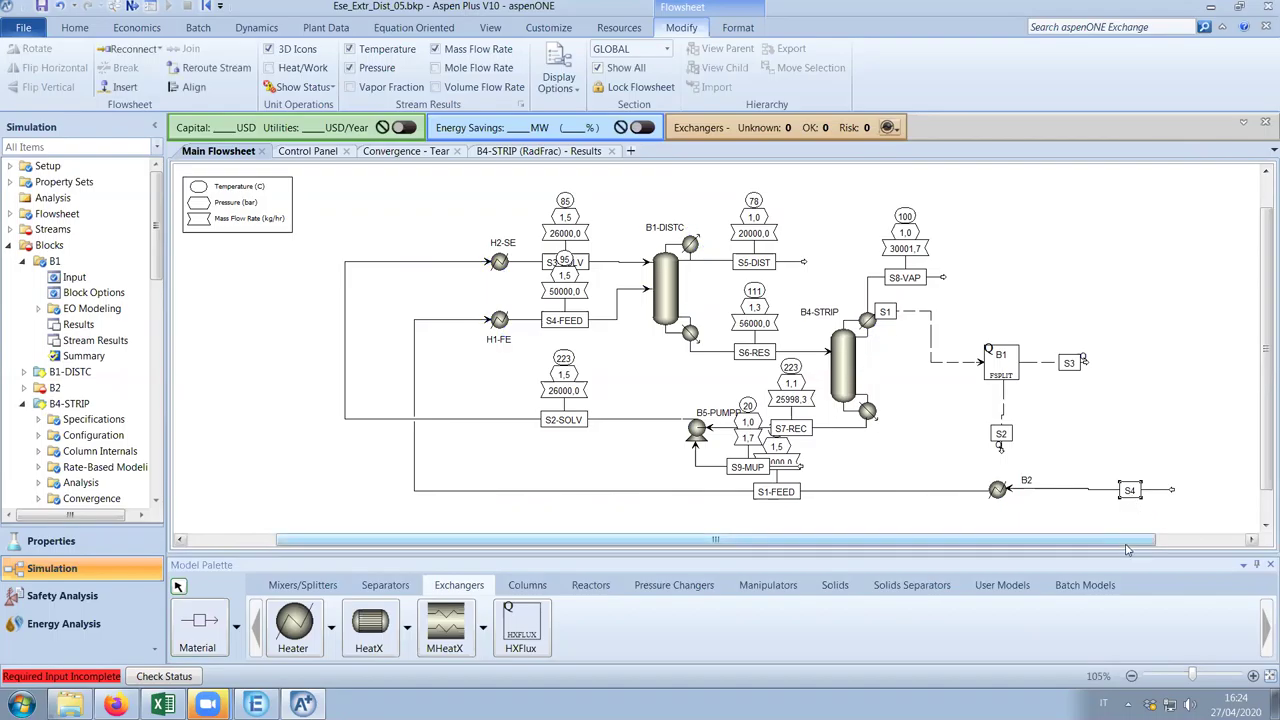
{"action": "key", "text": "ctrl+m"}
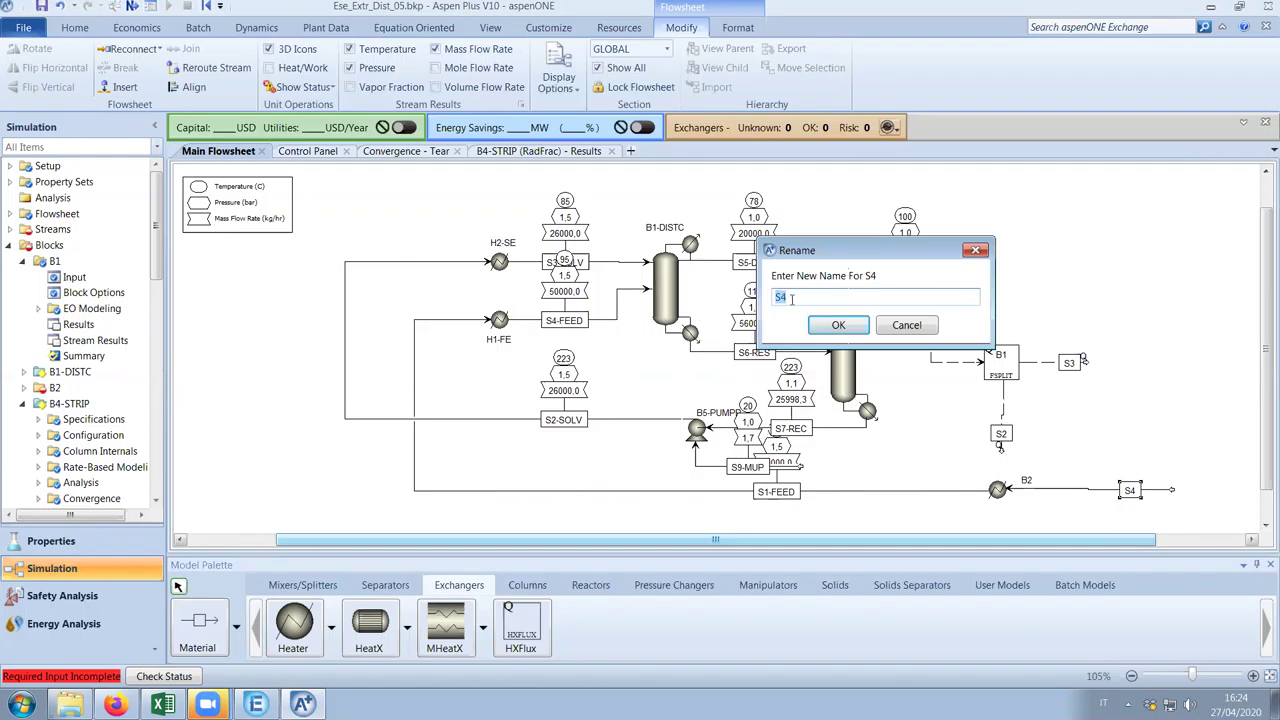
{"action": "type", "text": "S"}
{"action": "type", "text": "S0-"}
{"action": "key", "text": "Return"}
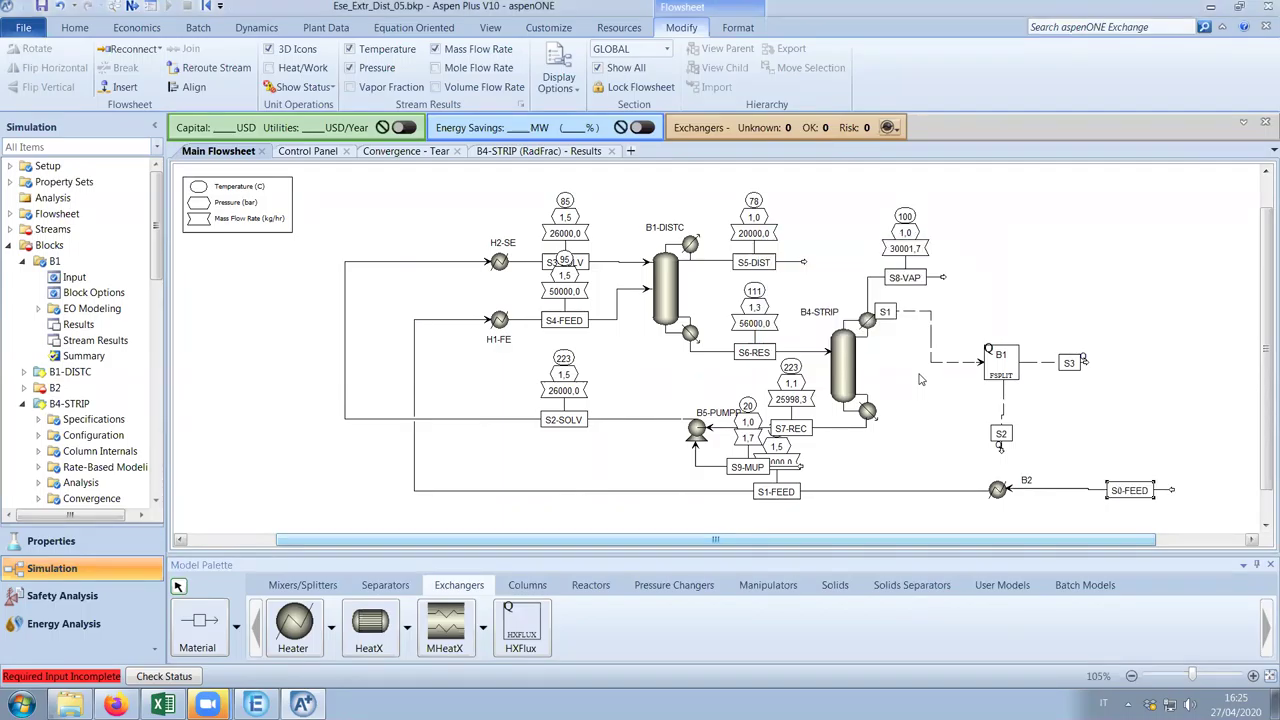
Give stream S0-FEED a mass-based total flow rate of 50000 kg/hr
{"action": "double_click", "coordinate": [1066, 490]}
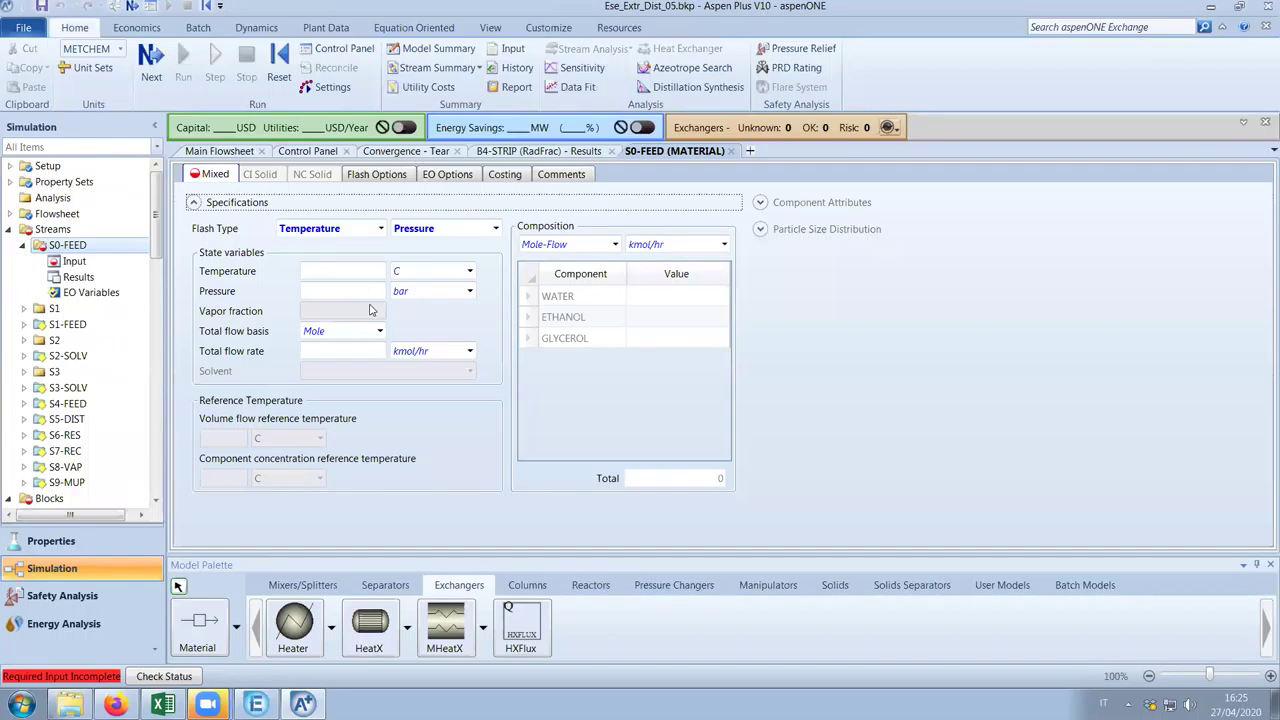
{"action": "left_click", "coordinate": [380, 331]}
{"action": "left_click", "coordinate": [368, 347]}
{"action": "left_click", "coordinate": [366, 350]}
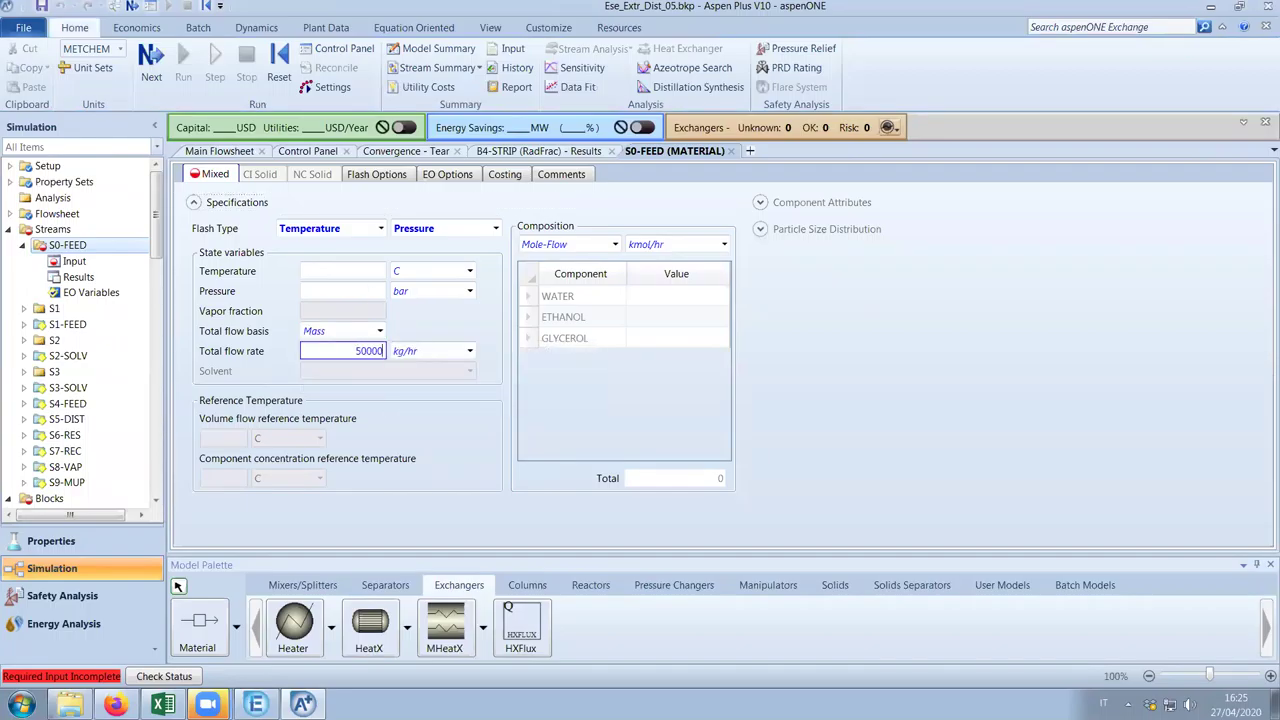
{"action": "key", "text": "Return"}
Specify the S0-FEED composition by mass fraction, with 0,6 water and 0,4 ethanol
{"action": "left_click", "coordinate": [614, 244]}
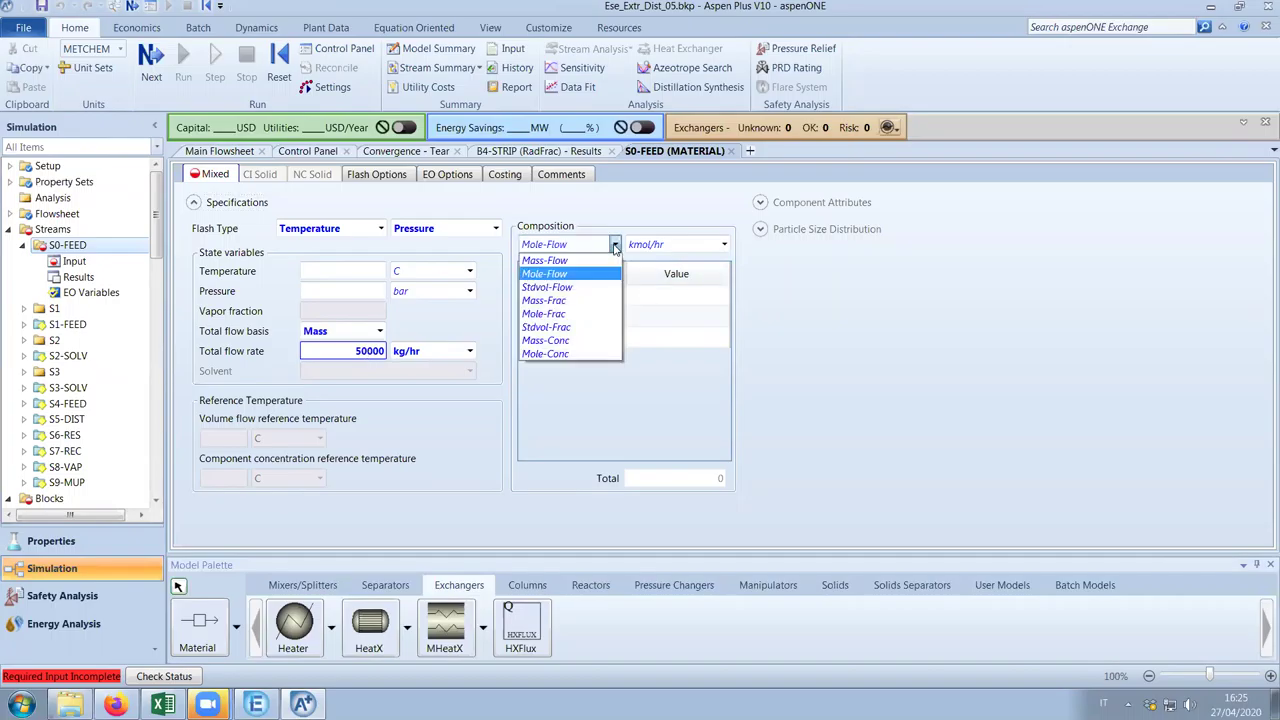
{"action": "left_click", "coordinate": [585, 300]}
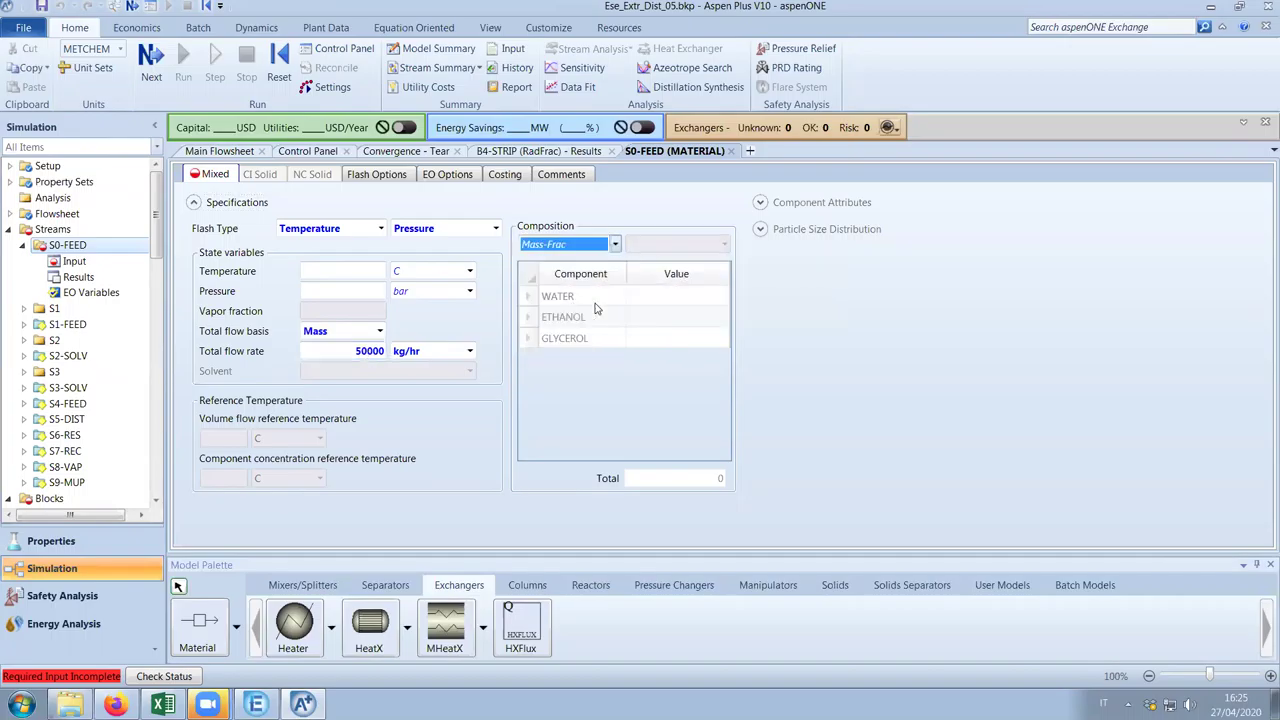
{"action": "left_click", "coordinate": [672, 317]}
{"action": "type", "text": ".4"}
{"action": "key", "text": "Up"}
{"action": "type", "text": ".6"}
{"action": "key", "text": "Return"}
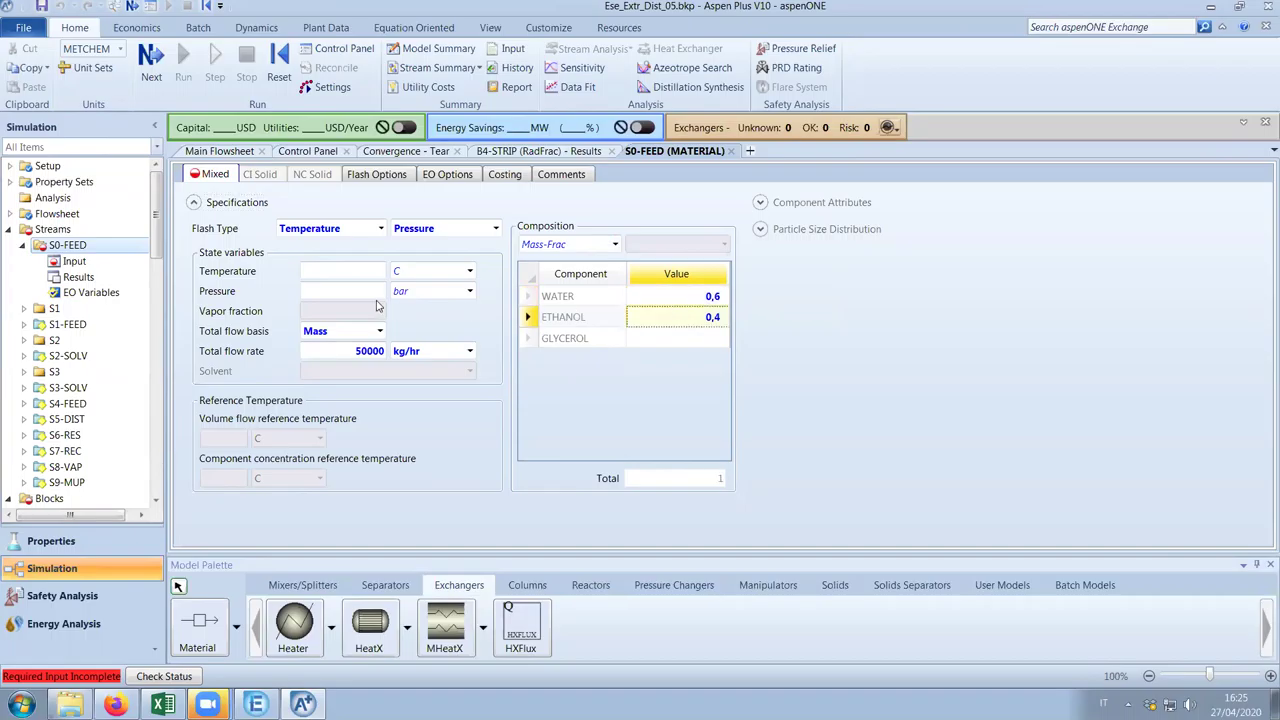
Set S0-FEED to a temperature of 50 C and a pressure of 1,5 bar, and close its form
{"action": "left_click", "coordinate": [366, 279]}
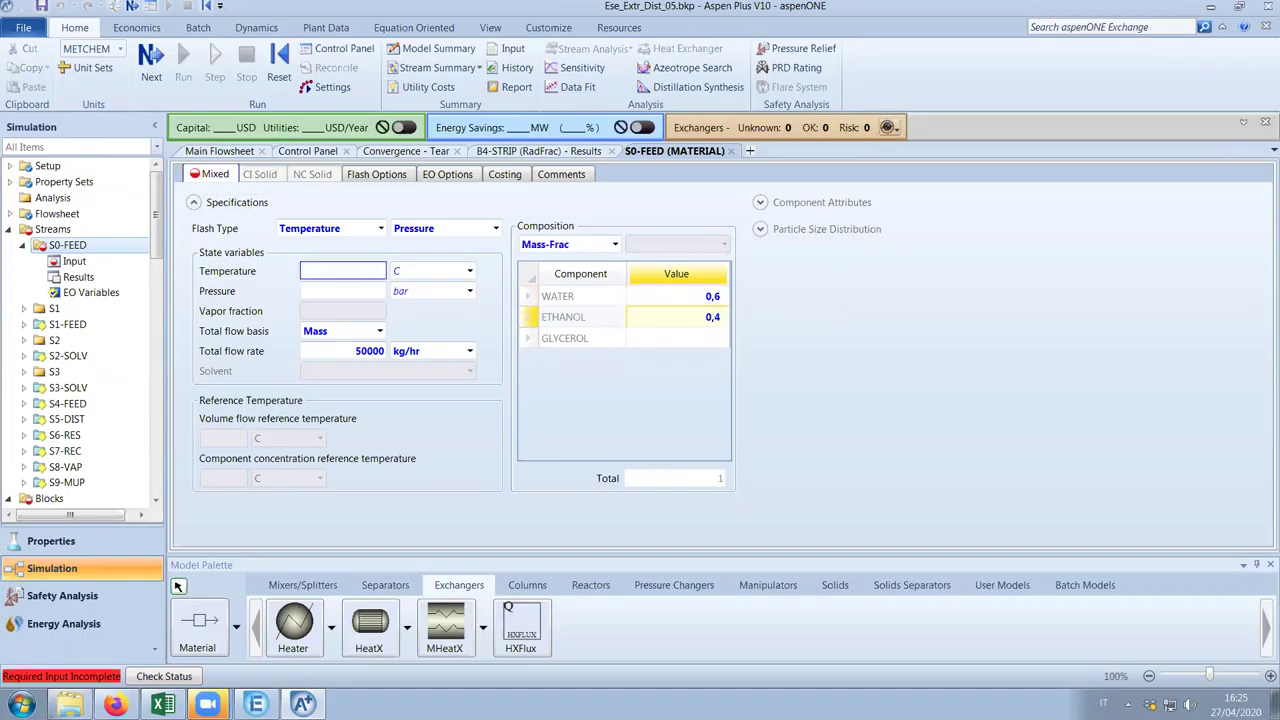
{"action": "left_click", "coordinate": [379, 290]}
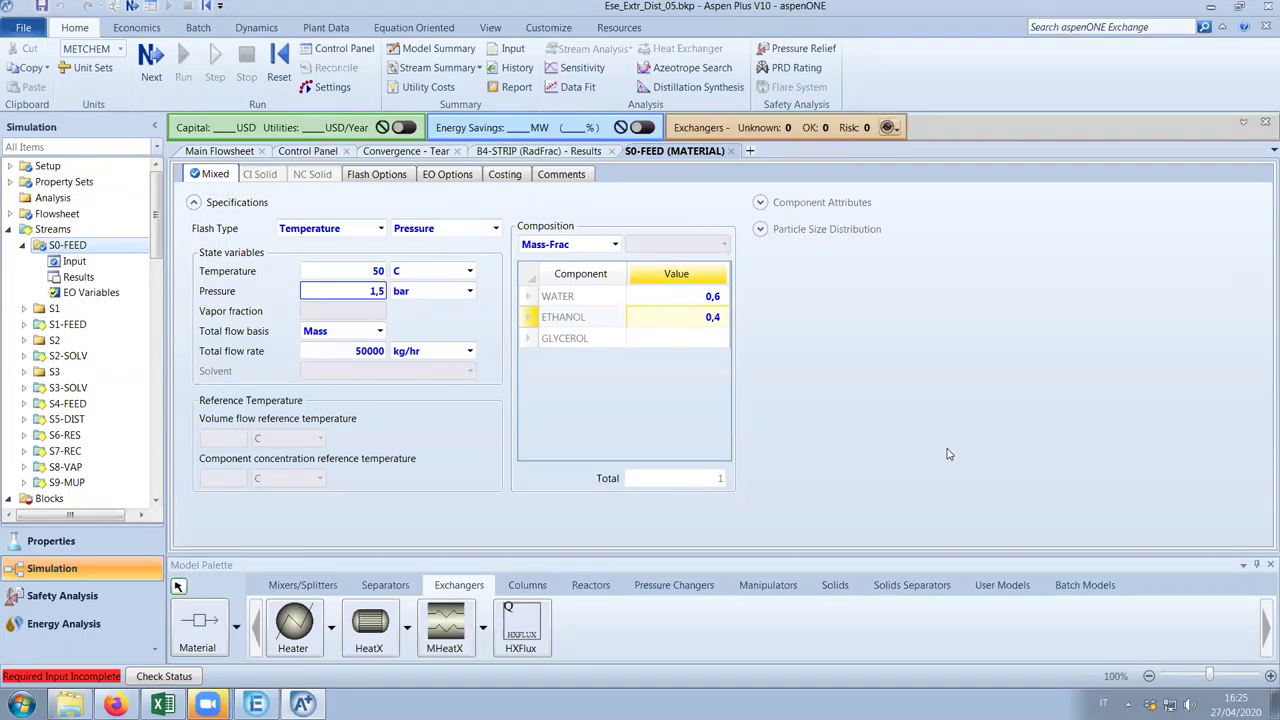
{"action": "left_click", "coordinate": [730, 152]}
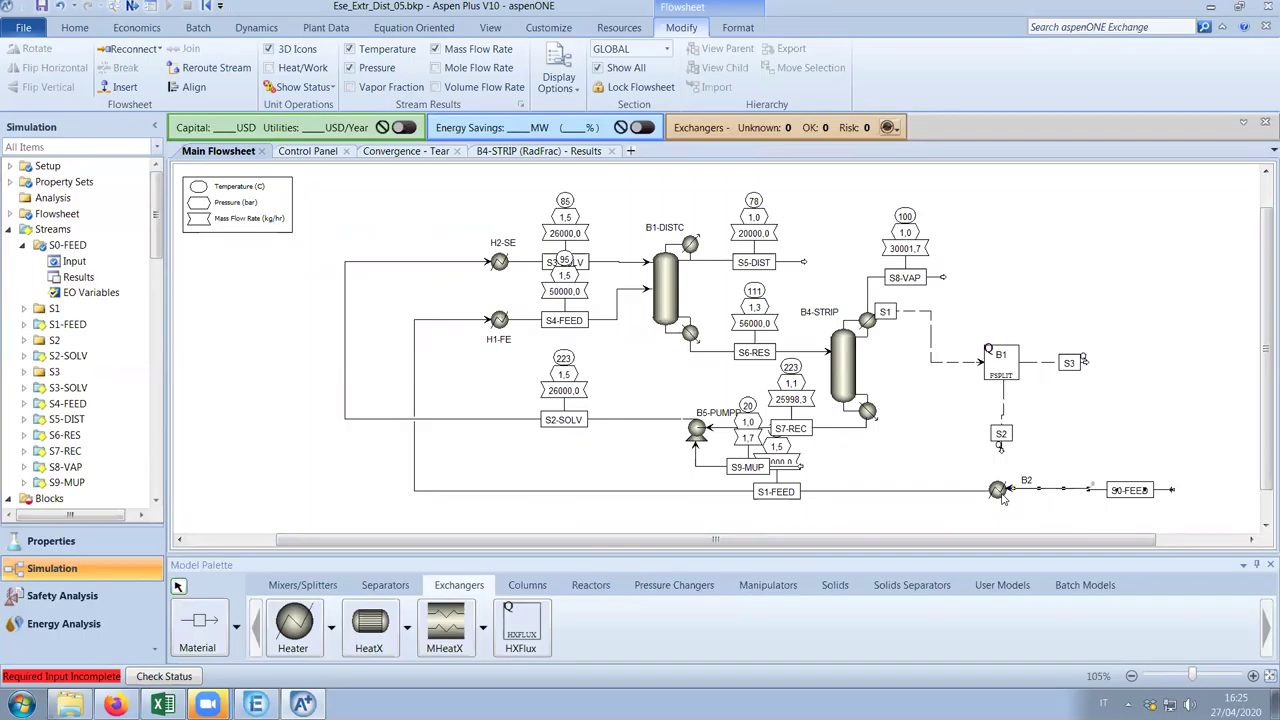
Move the S0-FEED label closer to heater B2, and reconnect the destination of heat stream S2 to heater B2
{"action": "left_click_drag", "start_coordinate": [1124, 498], "coordinate": [1091, 498]}
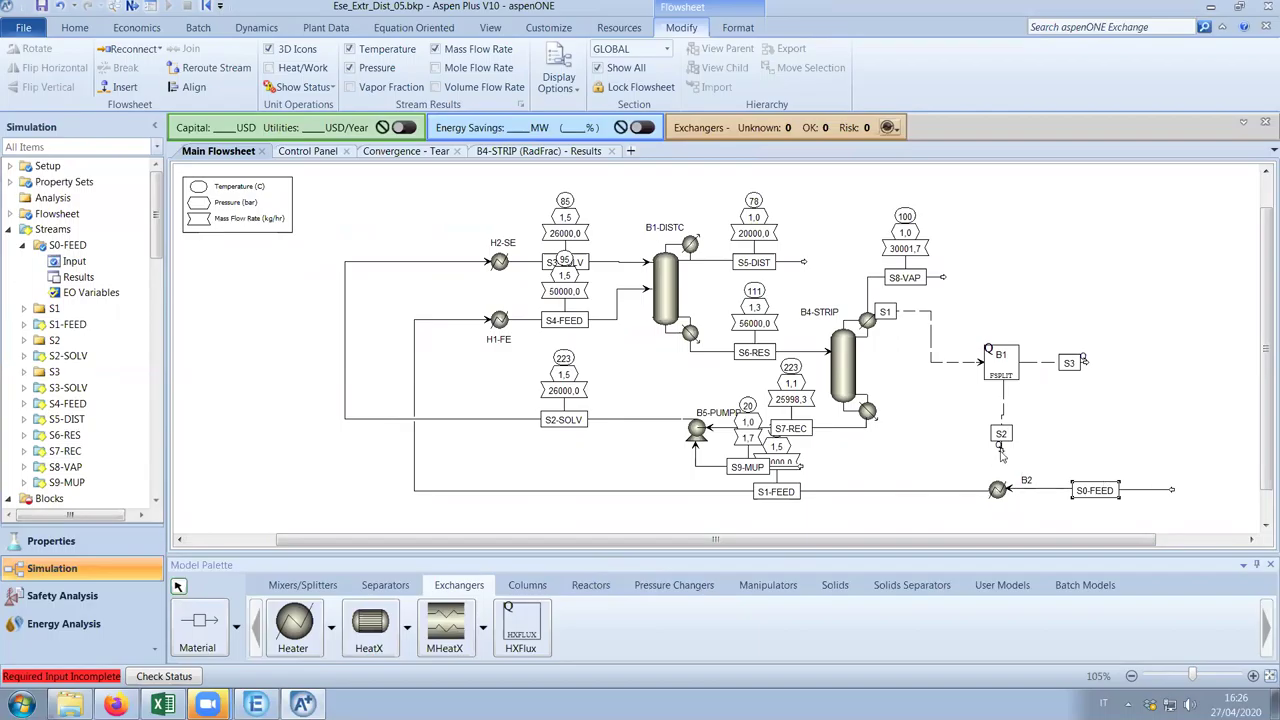
{"action": "right_click", "coordinate": [1004, 413]}
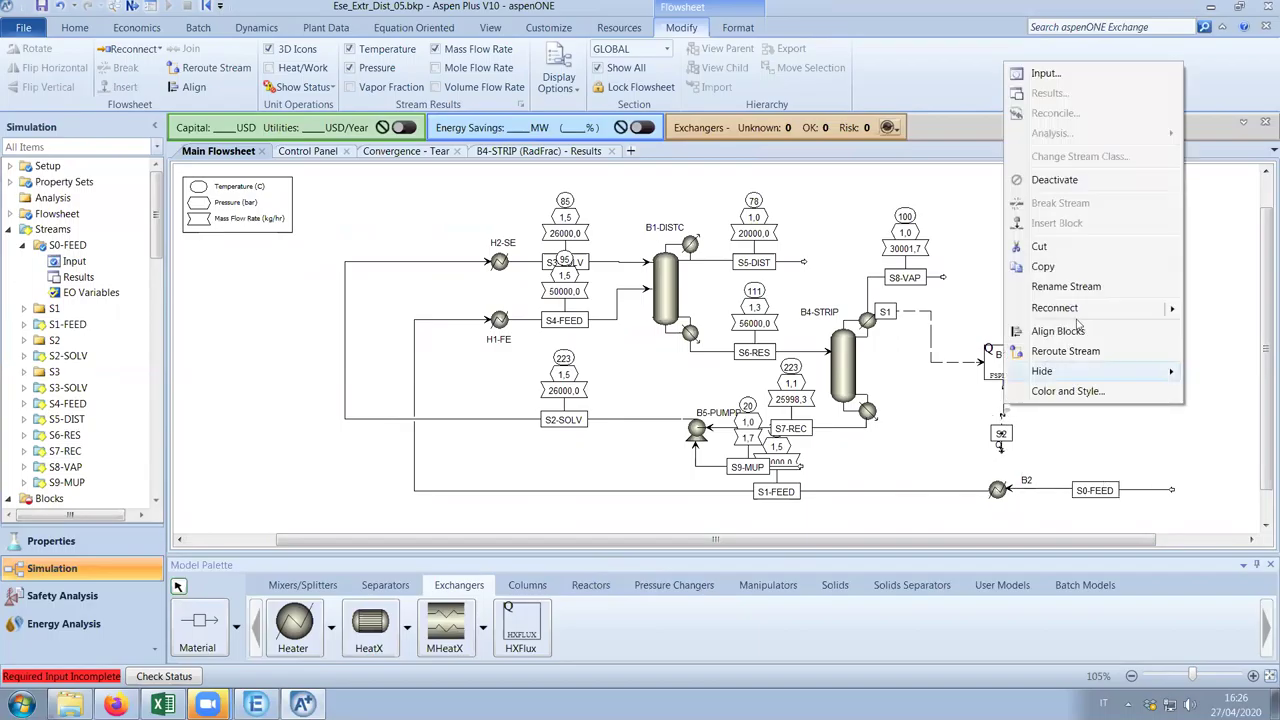
{"action": "mouse_move", "coordinate": [1090, 308]}
{"action": "left_click", "coordinate": [903, 312]}
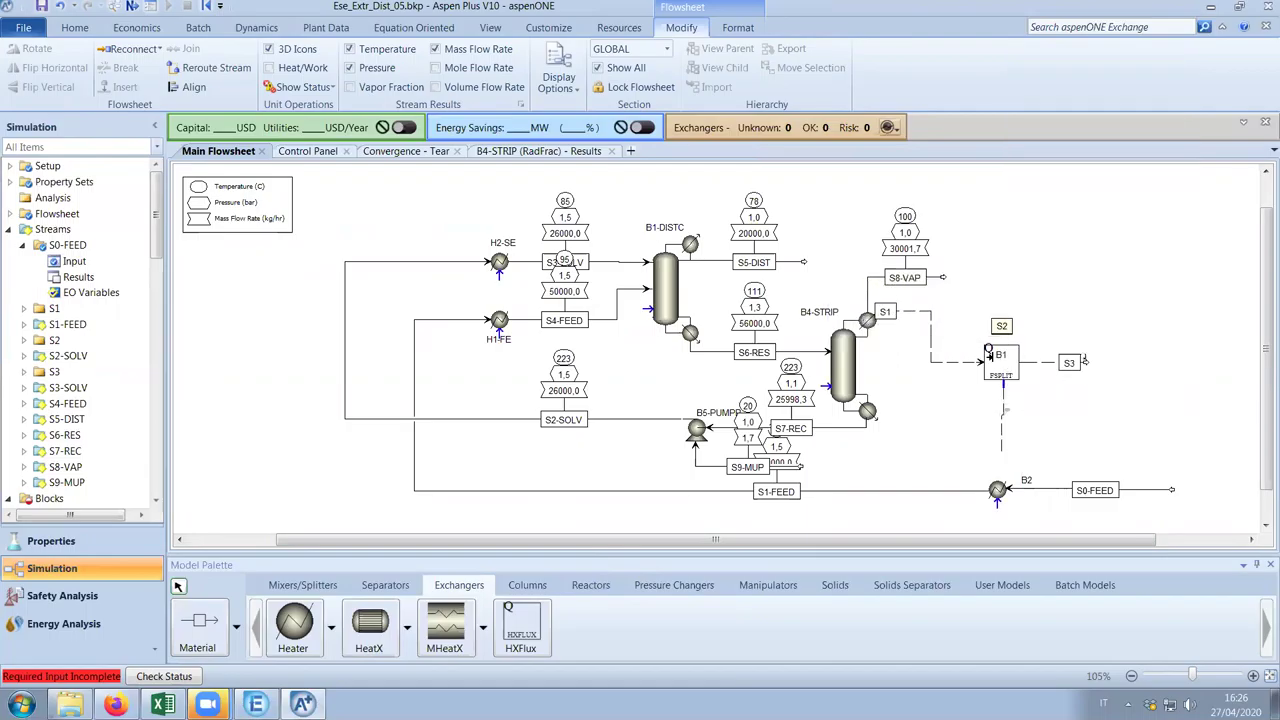
{"action": "left_click", "coordinate": [996, 499]}
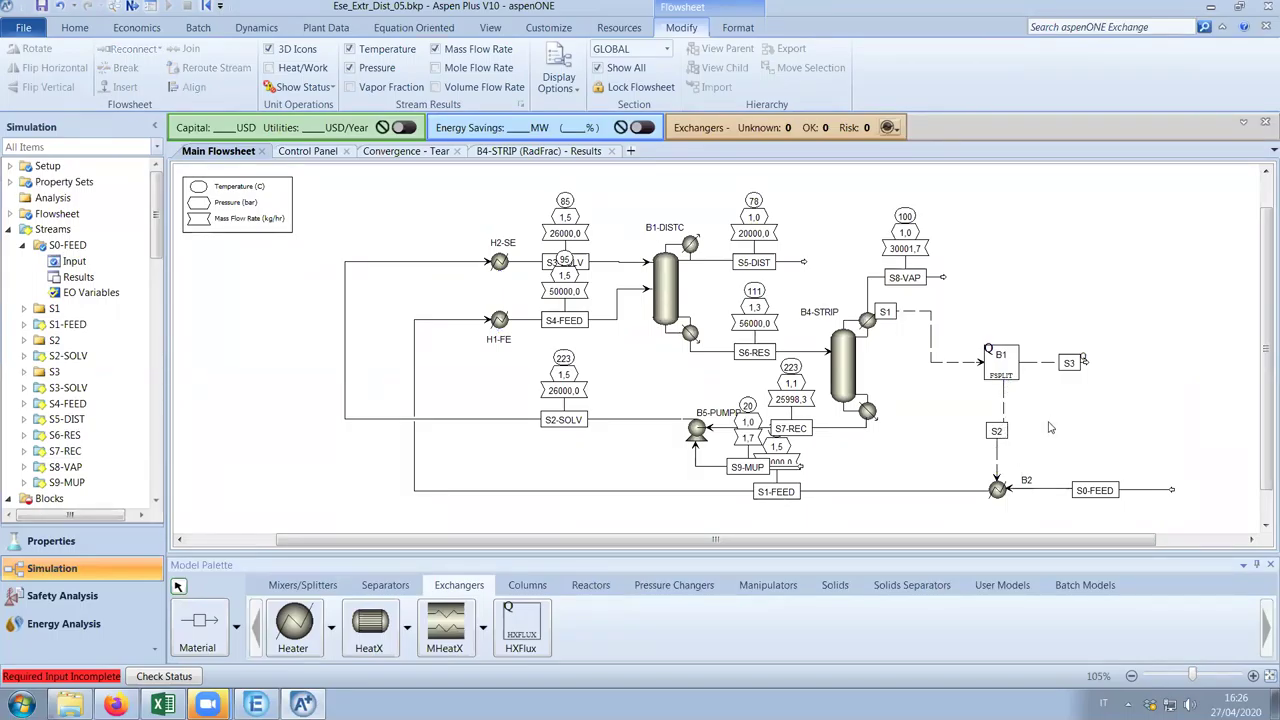
Review the below-pinch feed match in Aspen Energy Analyzer's grid diagram, and the split fraction of splitter B1 back in Aspen Plus
{"action": "scroll", "coordinate": [1050, 428], "scroll_direction": "up", "scroll_amount": 3}
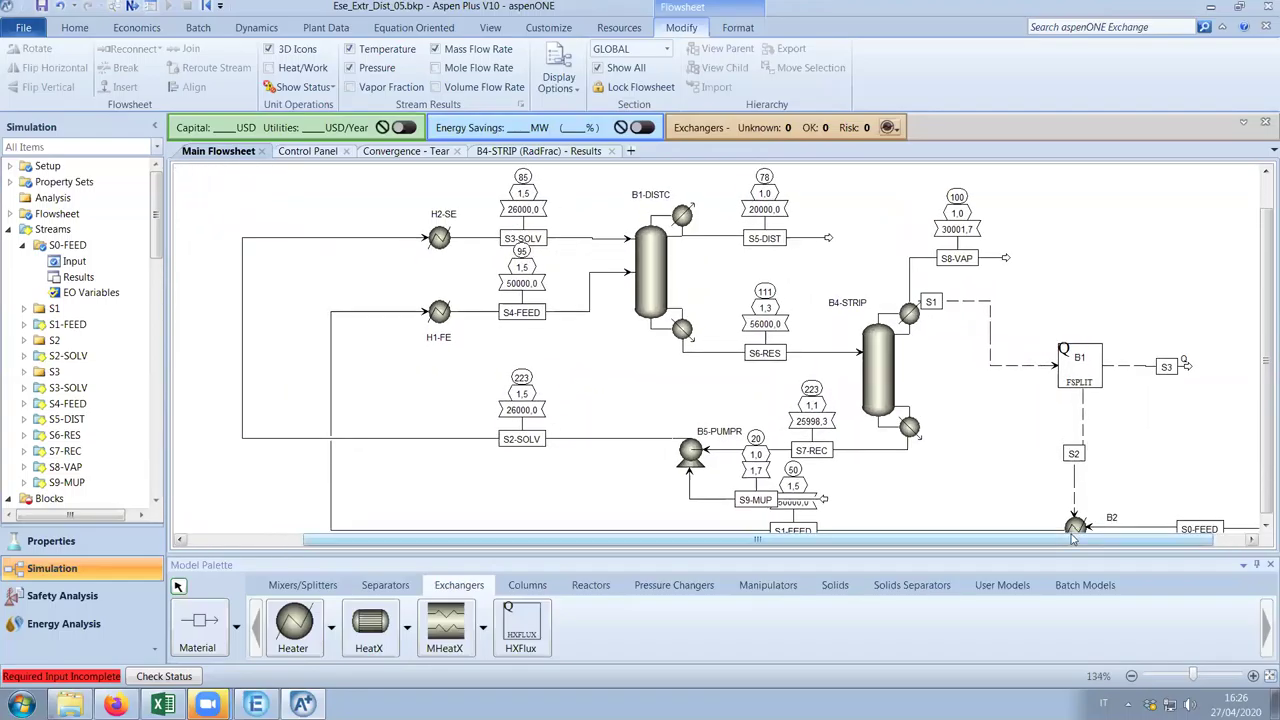
{"action": "scroll", "coordinate": [1260, 510], "scroll_direction": "down", "scroll_amount": 3}
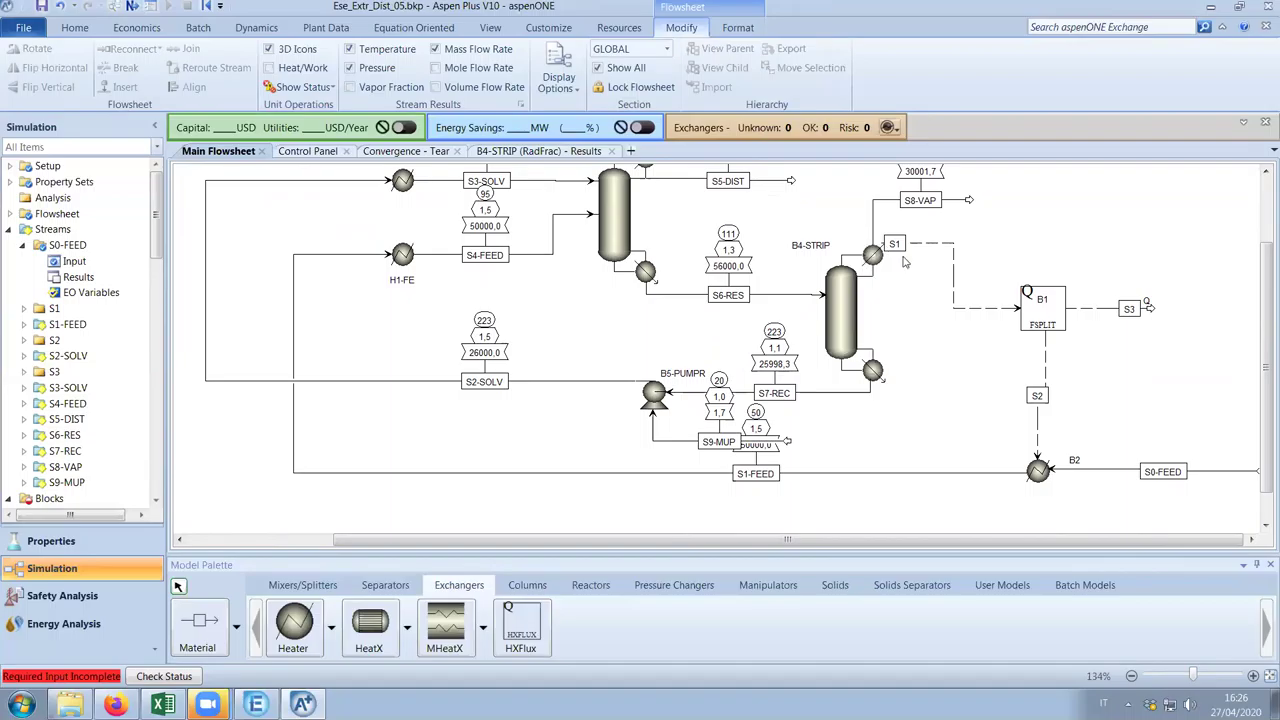
{"action": "left_click", "coordinate": [256, 704]}
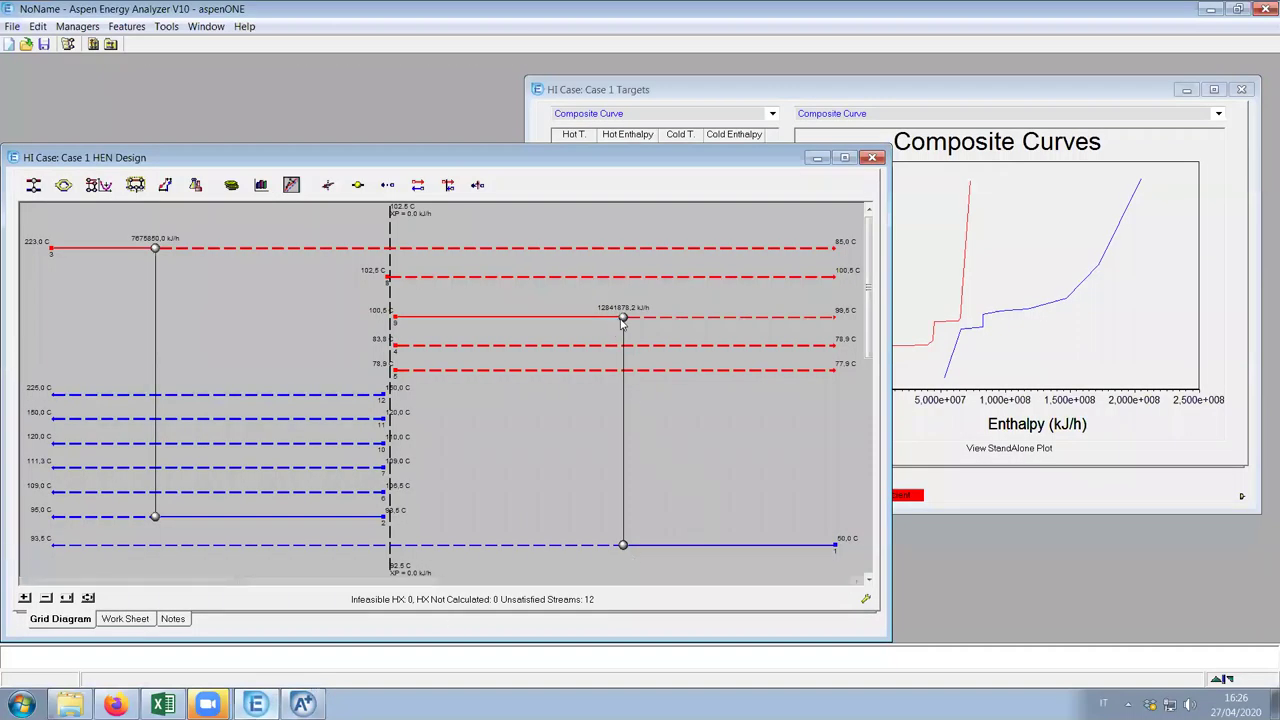
{"action": "left_click", "coordinate": [1212, 9]}
{"action": "double_click", "coordinate": [1040, 316]}
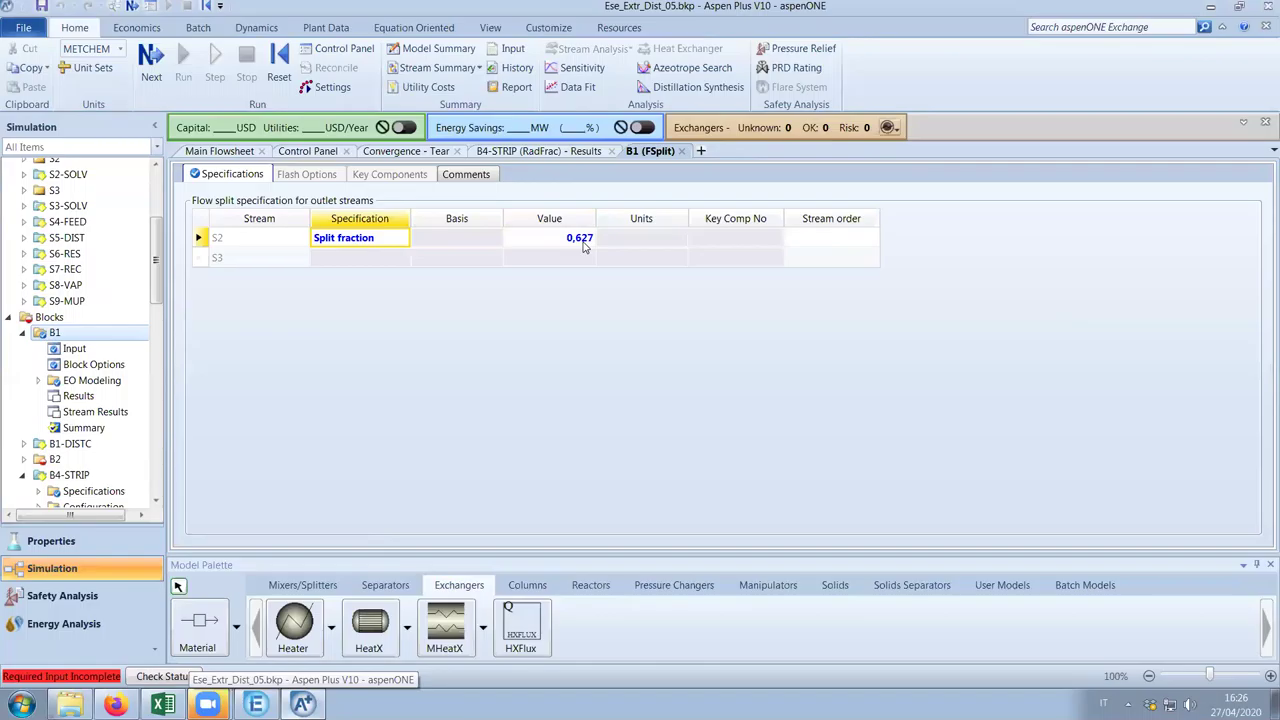
{"action": "left_click", "coordinate": [682, 151]}
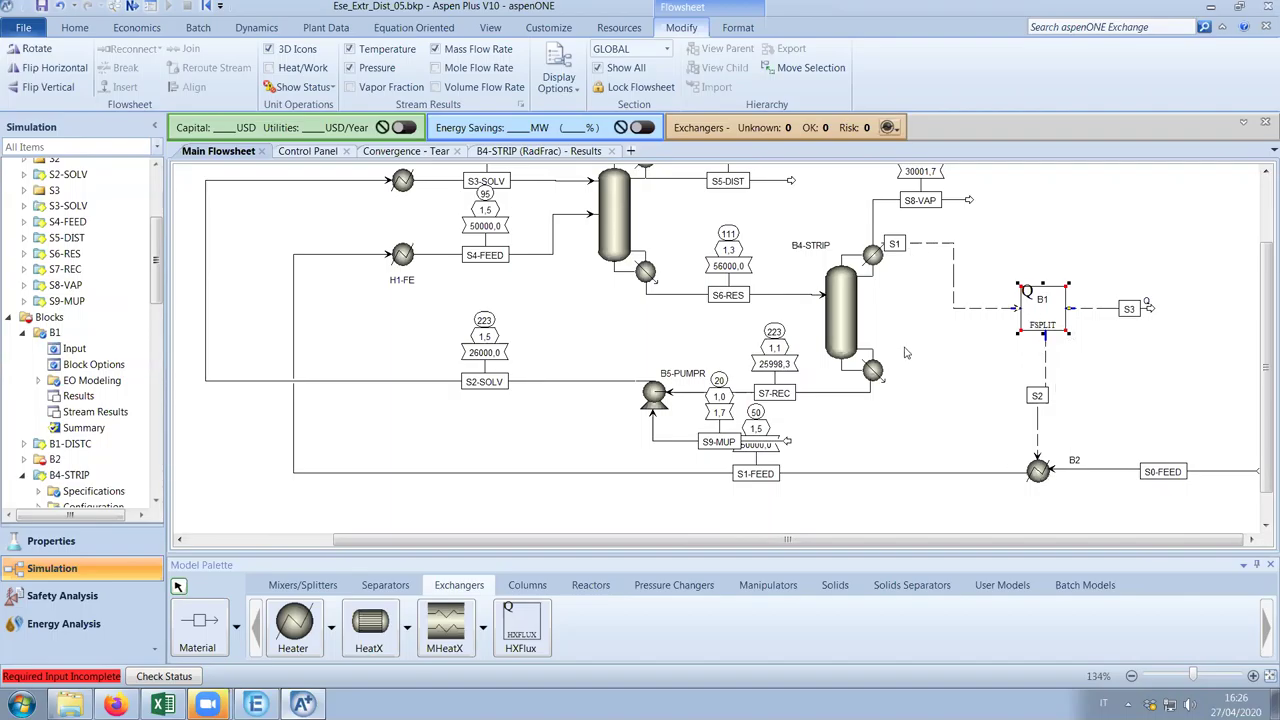
Specify heater B2 with a pressure of 0 bar and close its form
{"action": "double_click", "coordinate": [1038, 478]}
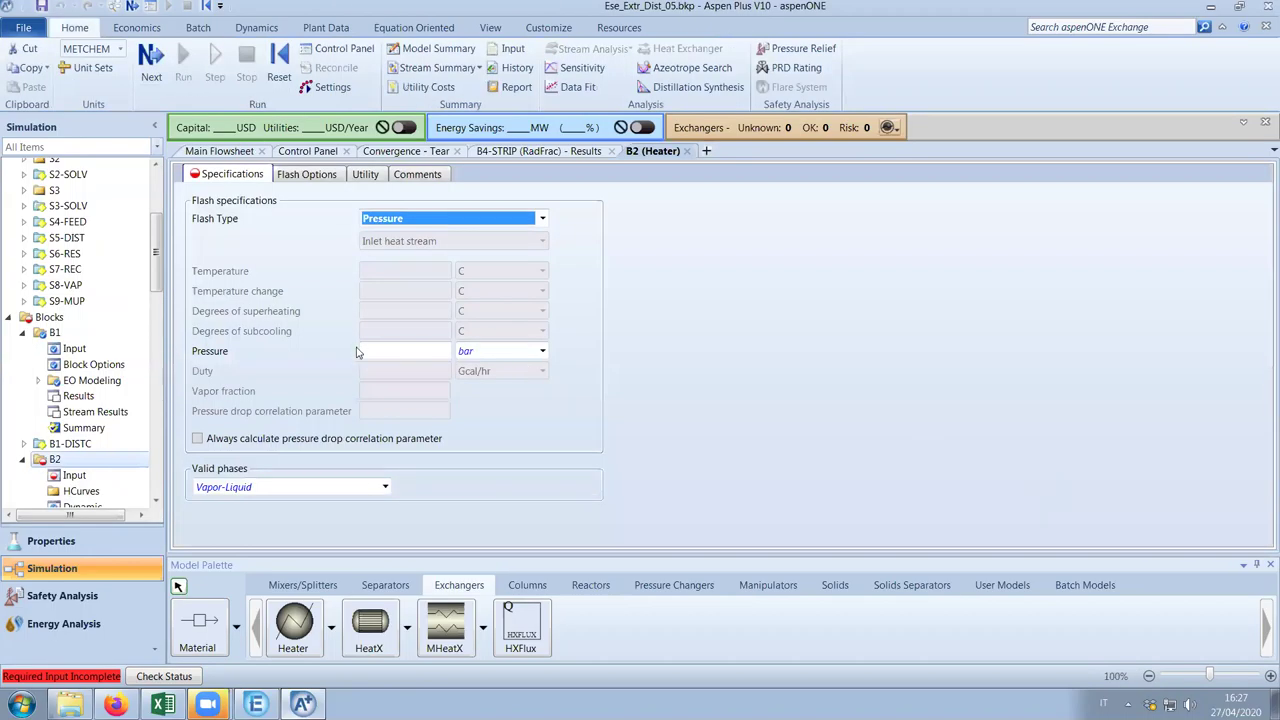
{"action": "left_click", "coordinate": [396, 351]}
{"action": "type", "text": "0"}
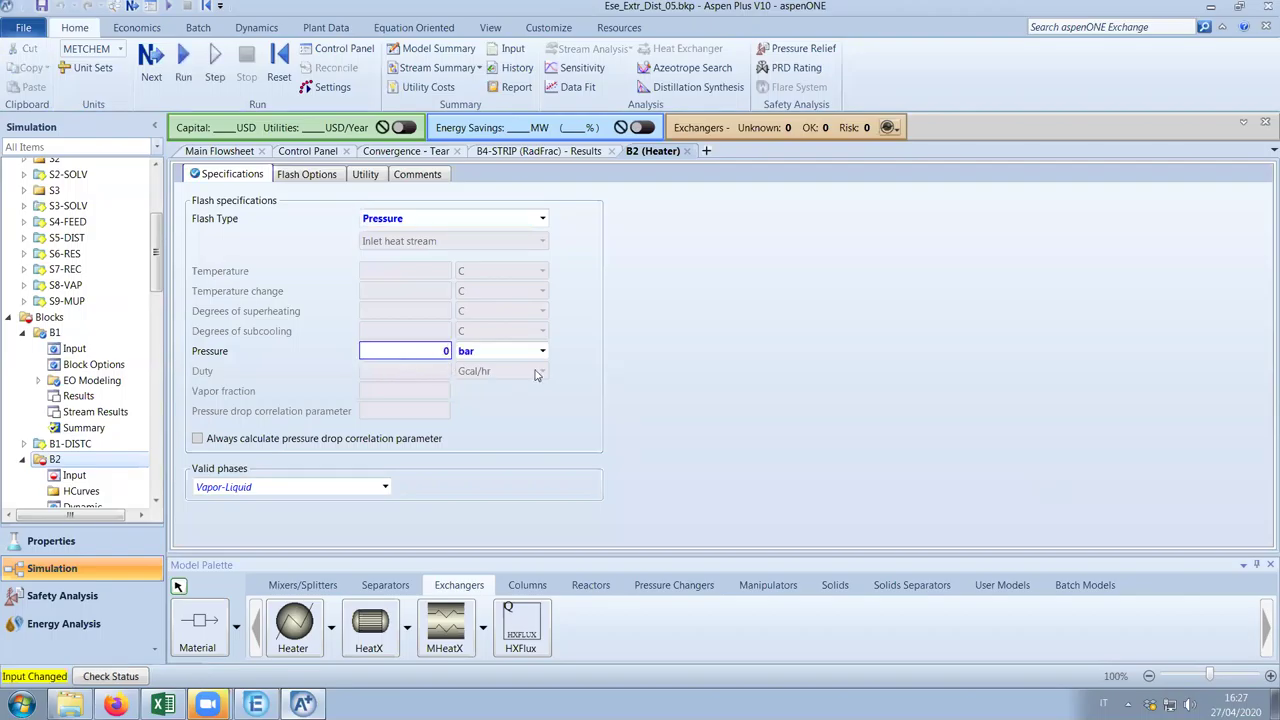
{"action": "left_click", "coordinate": [687, 151]}
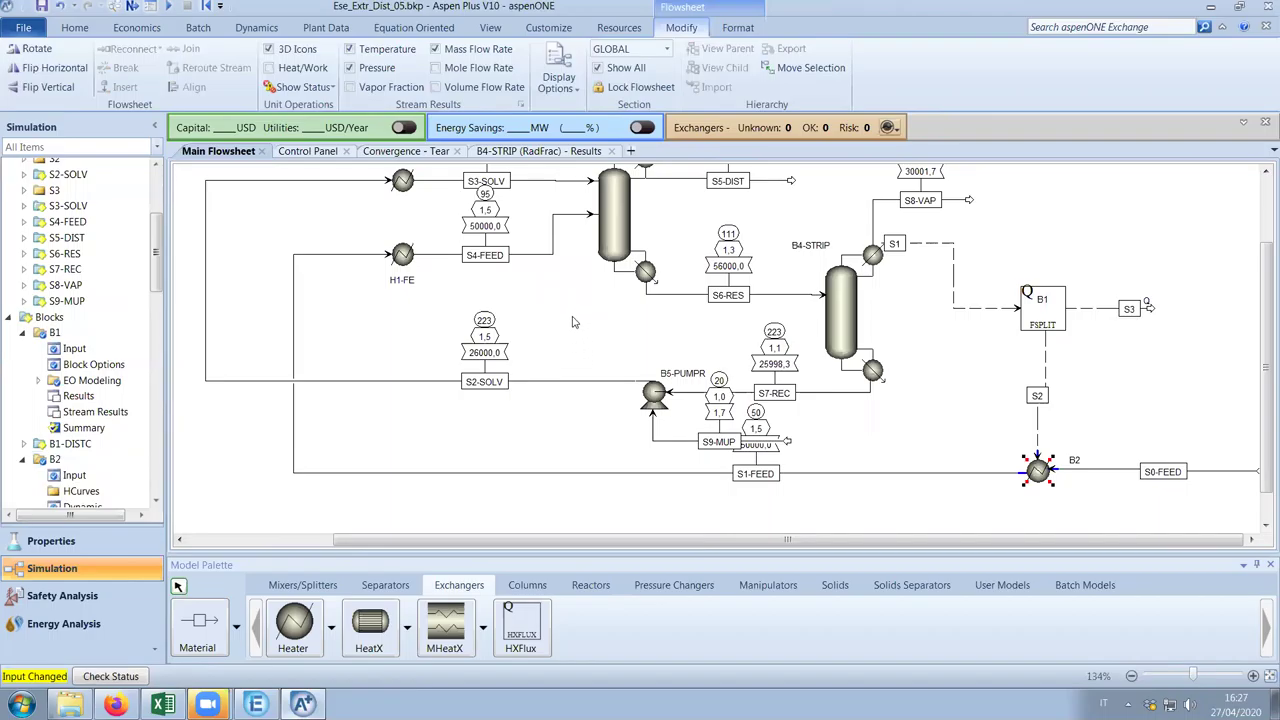
Show heat and work duties on the flowsheet, and display temperatures and heat/work values with one decimal
{"action": "left_click", "coordinate": [573, 322]}
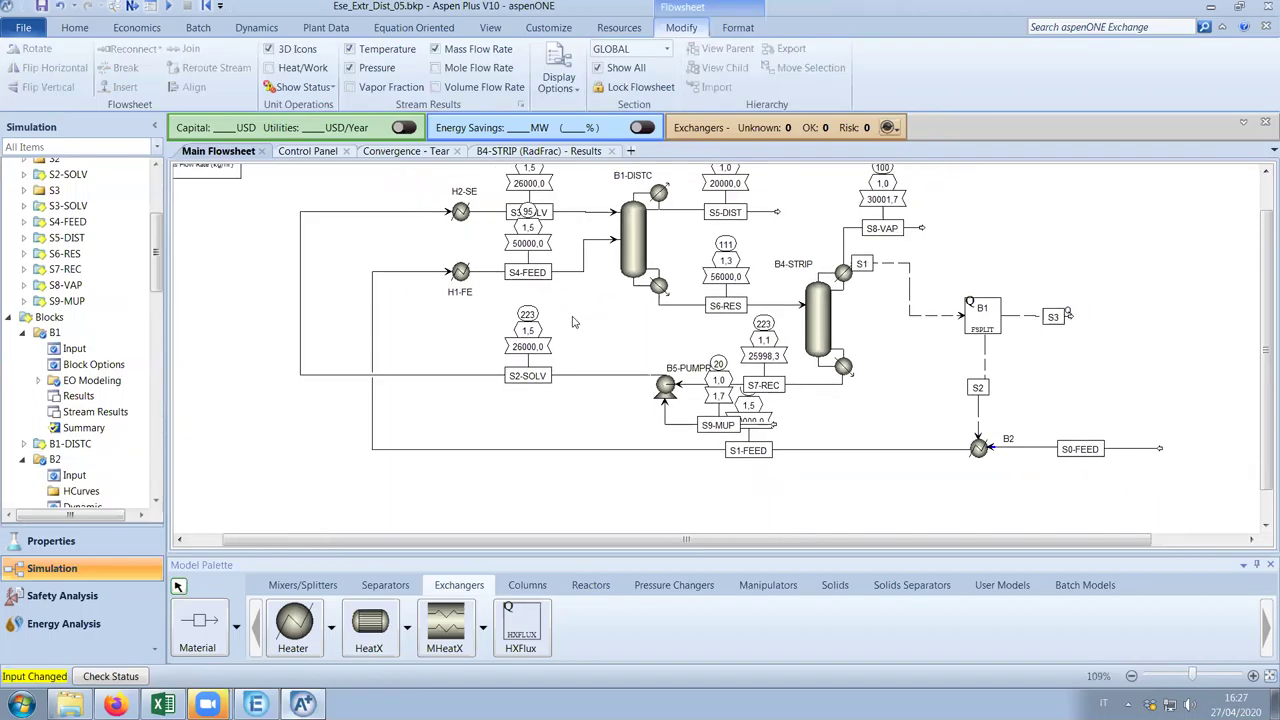
{"action": "left_click", "coordinate": [268, 67]}
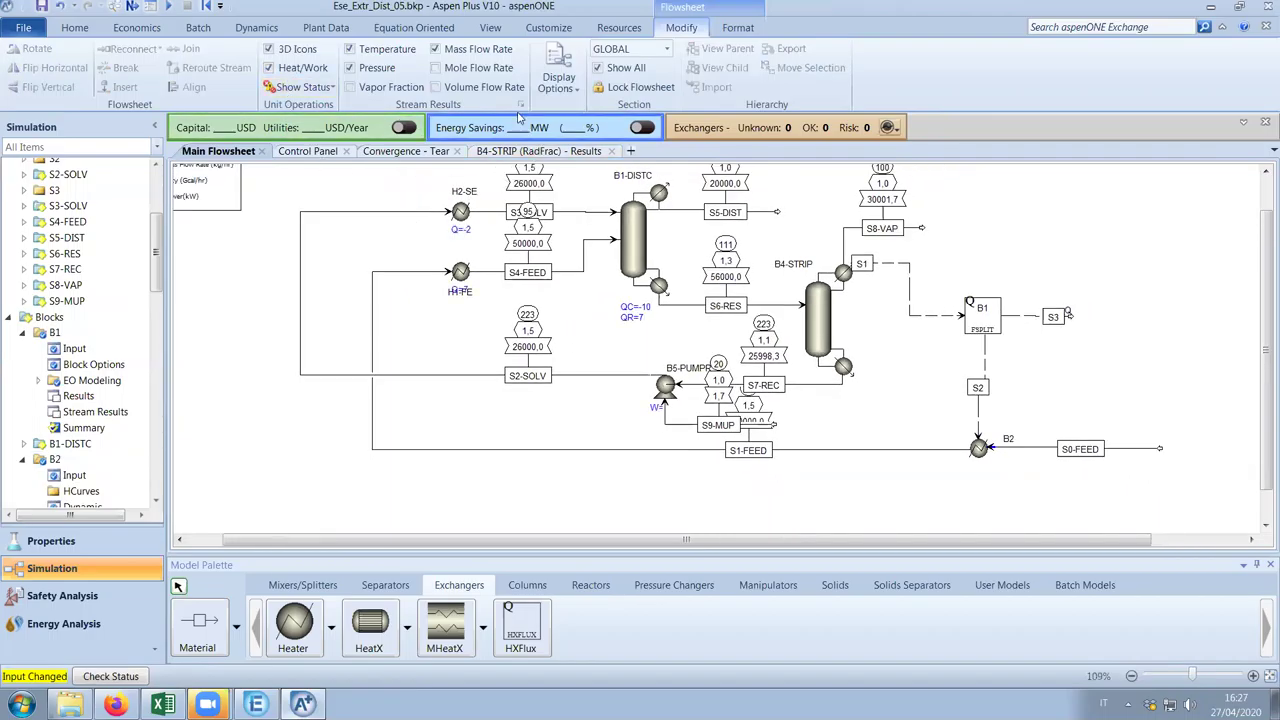
{"action": "left_click", "coordinate": [520, 105]}
{"action": "left_click", "coordinate": [416, 302]}
{"action": "key", "text": "Delete"}
{"action": "type", "text": "1f"}
{"action": "left_click", "coordinate": [545, 218]}
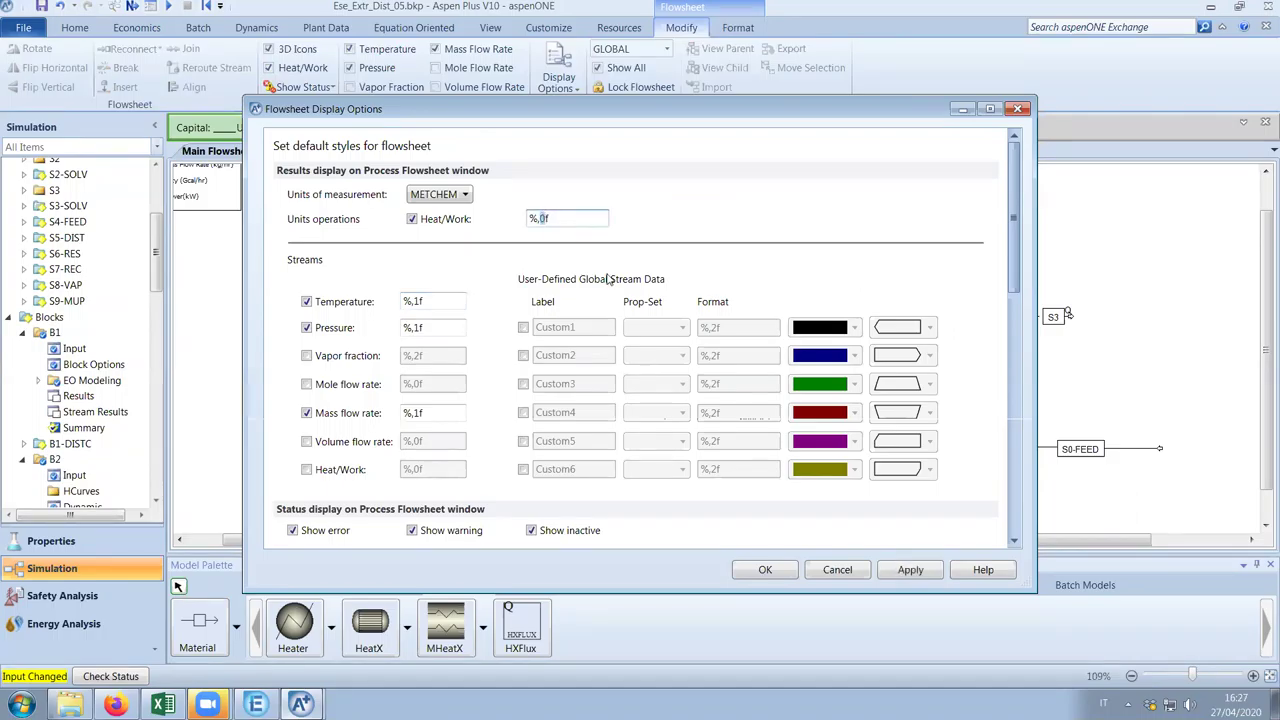
{"action": "key", "text": "BackSpace"}
{"action": "type", "text": "2"}
{"action": "left_click", "coordinate": [773, 572]}
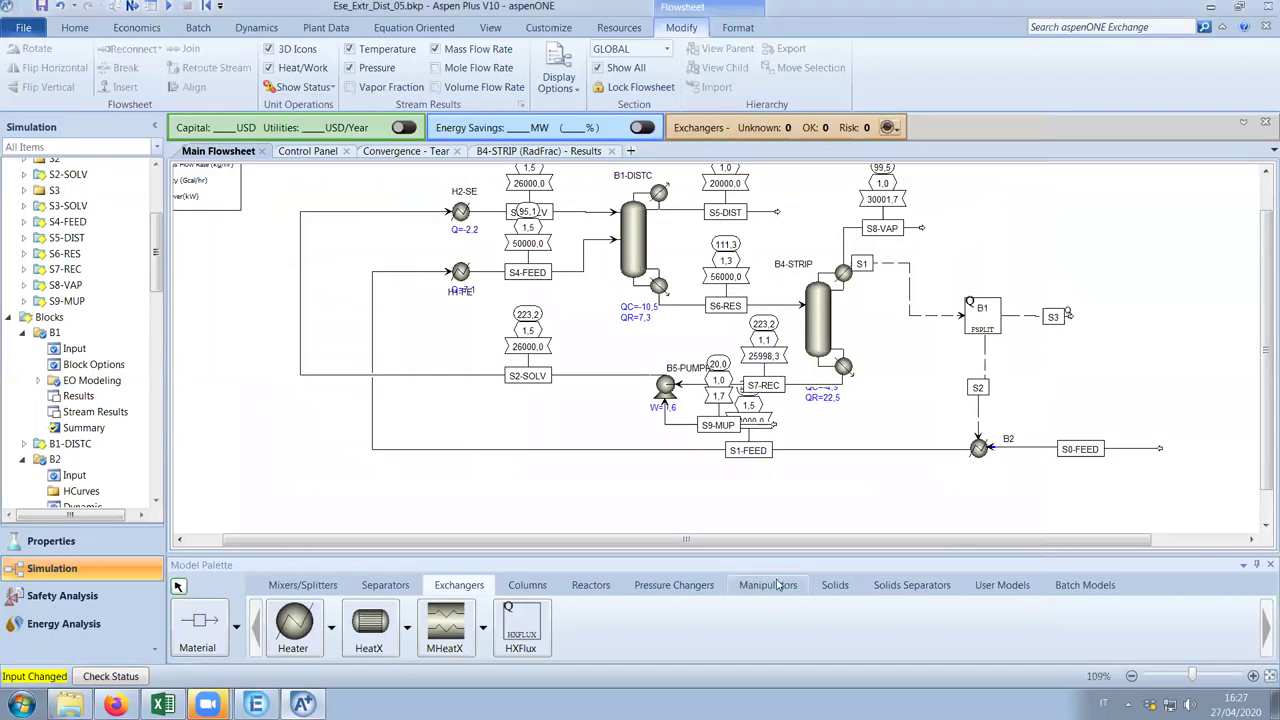
Run the simulation from the control panel and return to the main flowsheet
{"action": "left_click", "coordinate": [303, 155]}
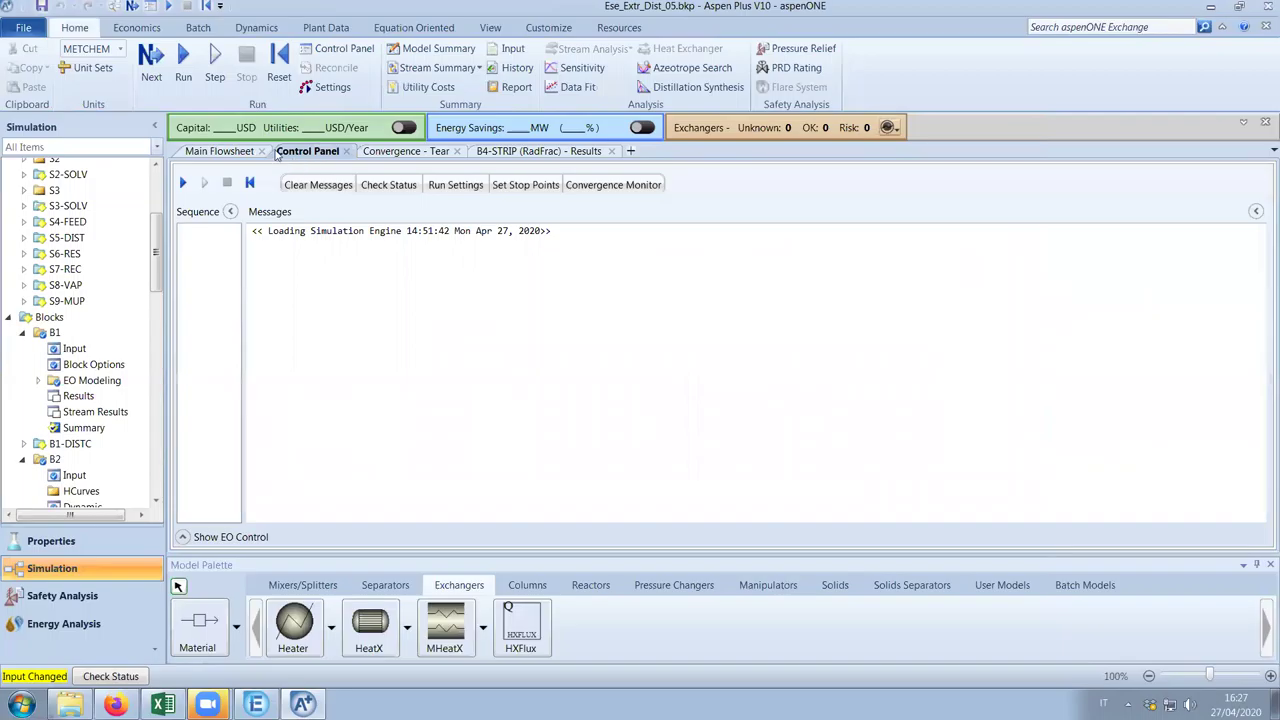
{"action": "left_click", "coordinate": [151, 60]}
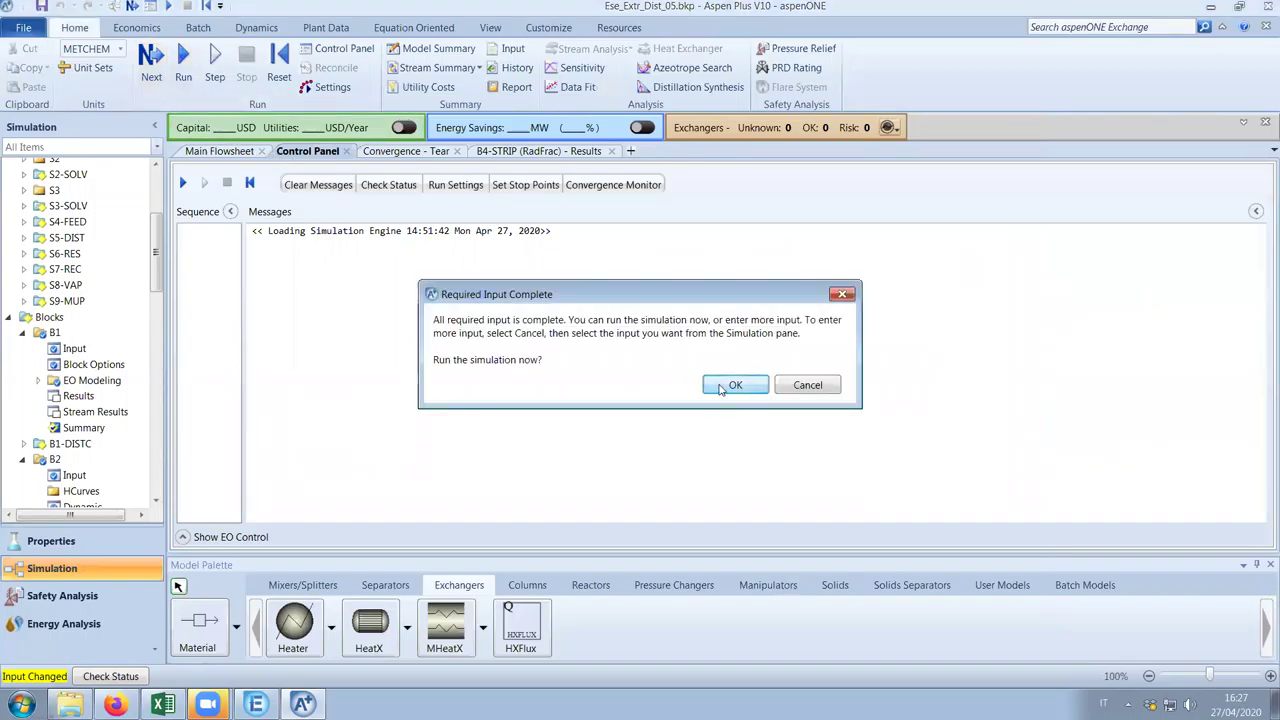
{"action": "left_click", "coordinate": [722, 388]}
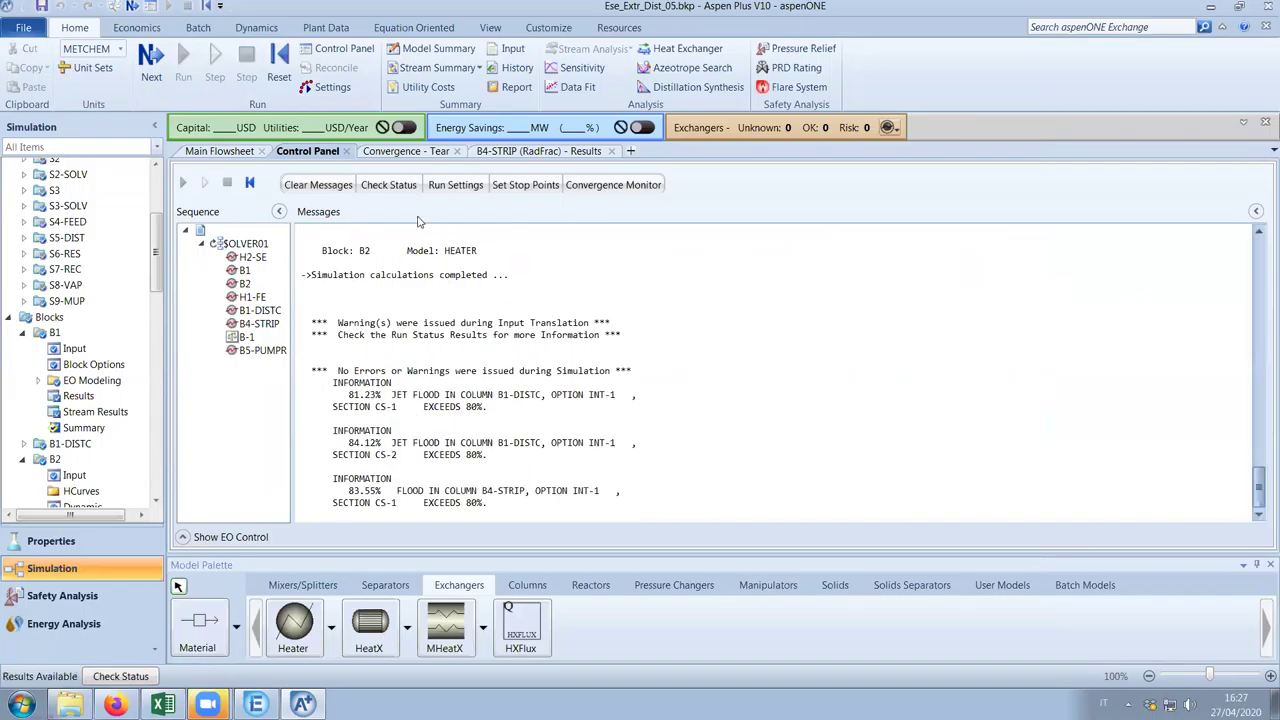
{"action": "left_click", "coordinate": [229, 152]}
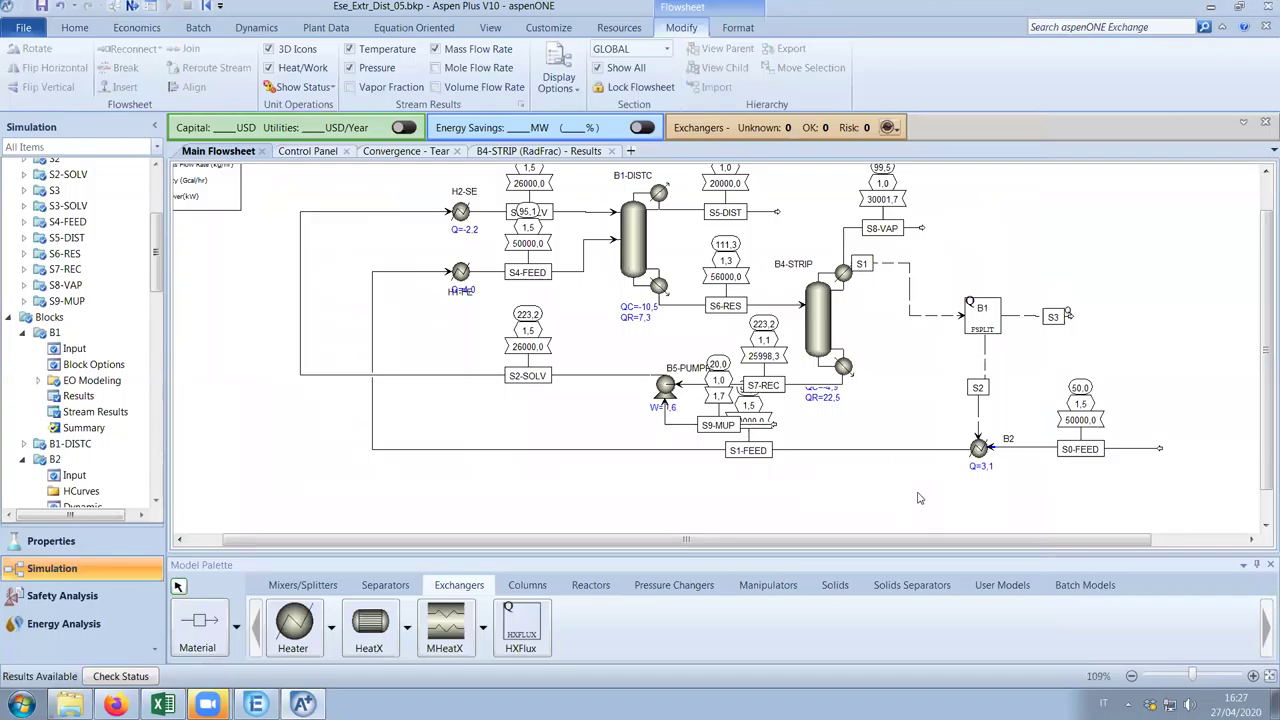
Move the S1-FEED label along its stream to sit closer to heater B2
{"action": "left_click_drag", "start_coordinate": [760, 452], "coordinate": [908, 452]}
{"action": "left_click", "coordinate": [907, 522]}
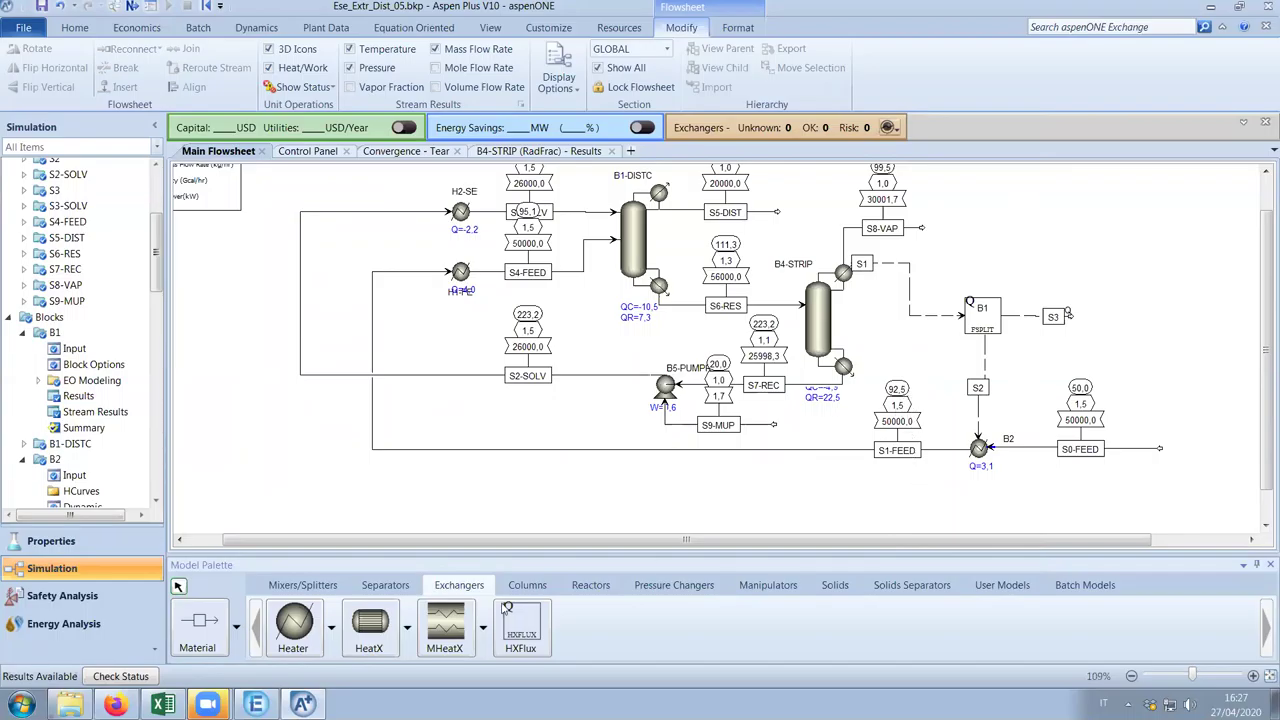
Switch to Aspen Energy Analyzer, examine the duty and temperatures of exchanger E-102 on cold stream 1, and return to Aspen Plus
{"action": "left_click", "coordinate": [256, 704]}
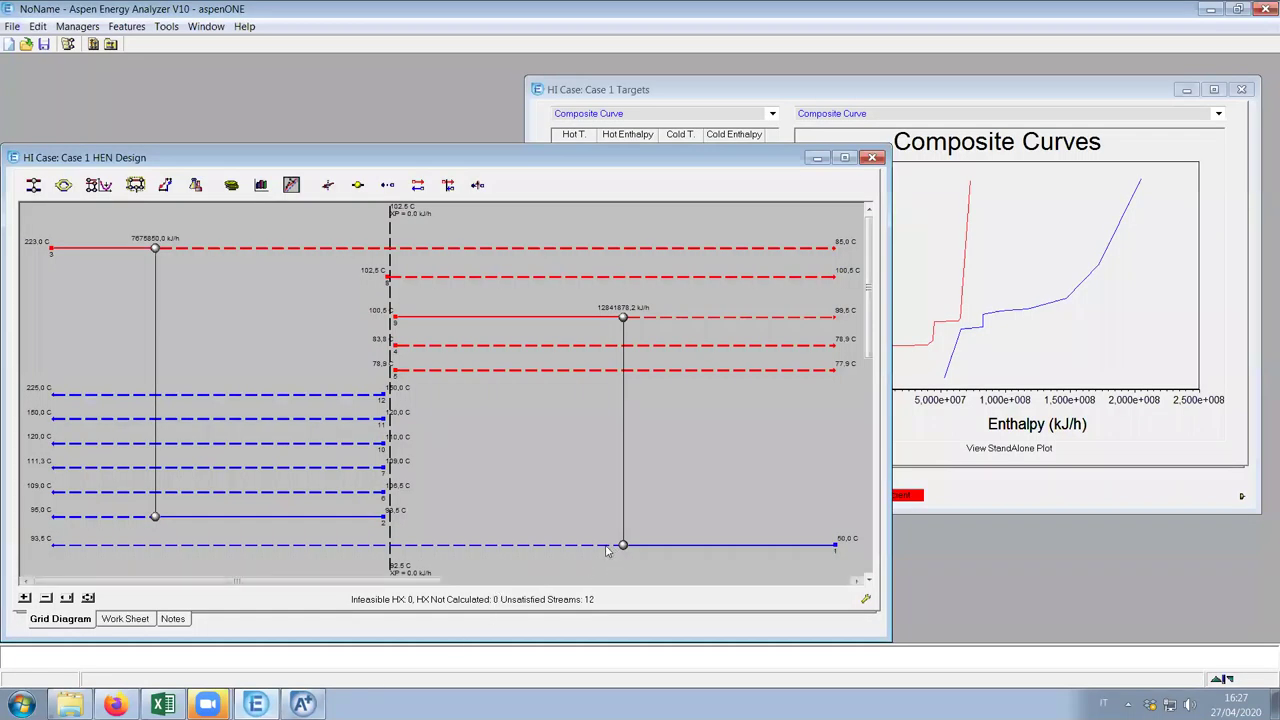
{"action": "mouse_move", "coordinate": [605, 548]}
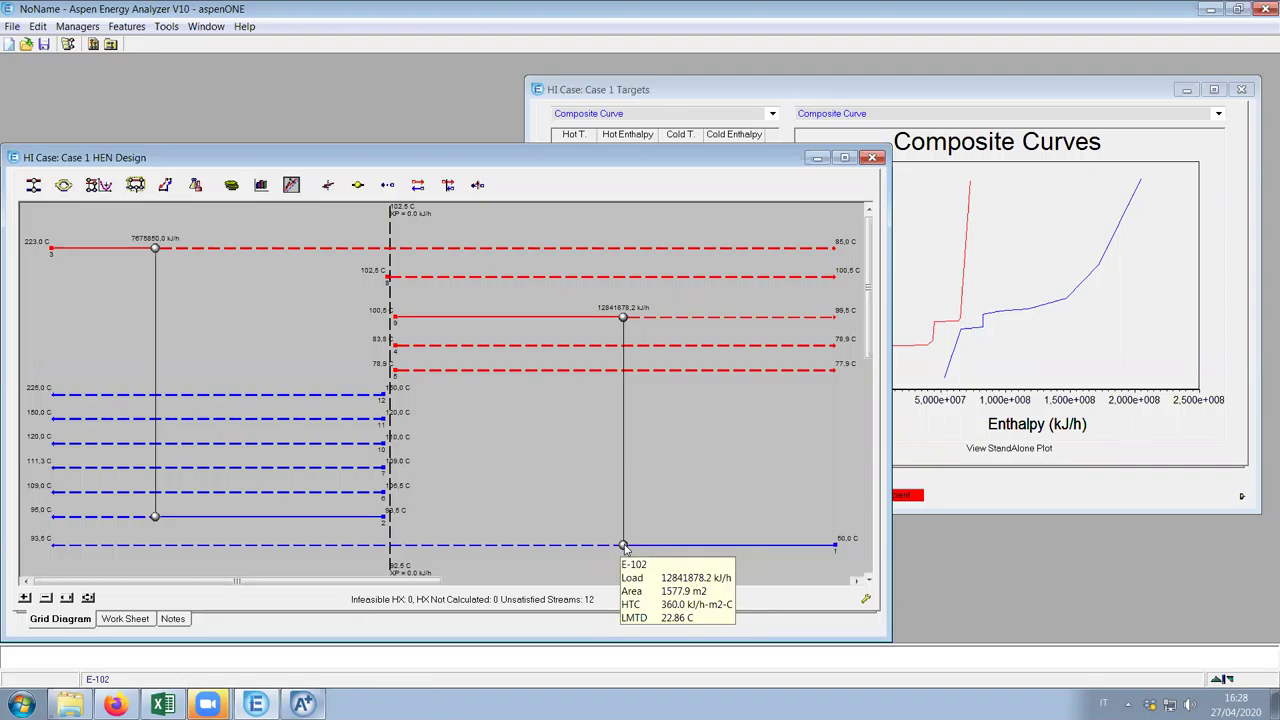
{"action": "double_click", "coordinate": [623, 547]}
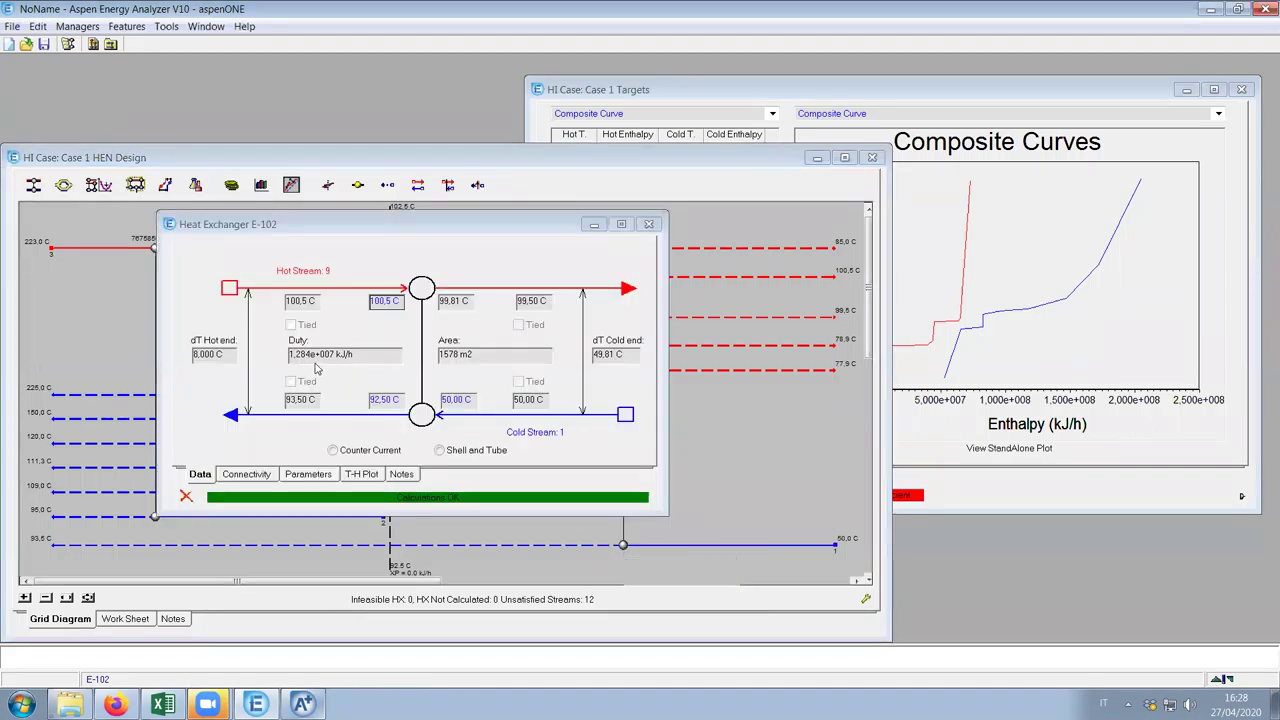
{"action": "left_click", "coordinate": [648, 224]}
{"action": "key", "text": "alt+Tab"}
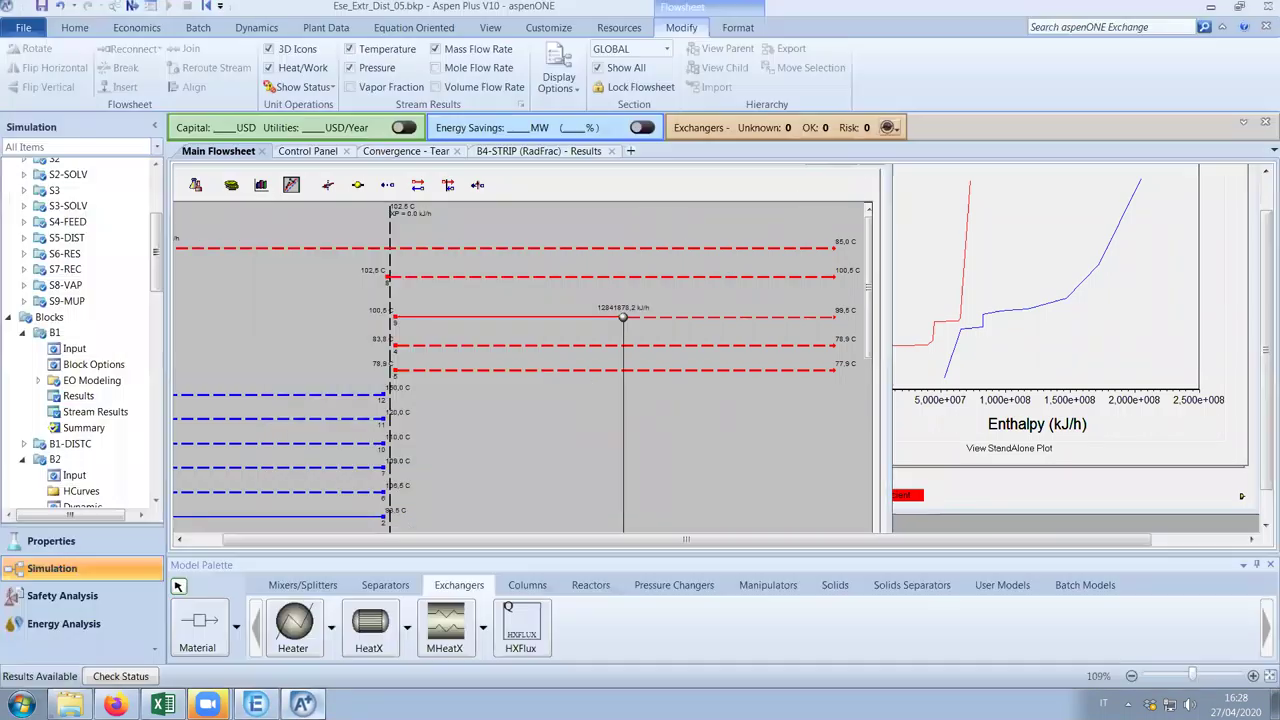
Check heater B2's results with the heat duty in kJ/hr, and close the results form
{"action": "double_click", "coordinate": [978, 448]}
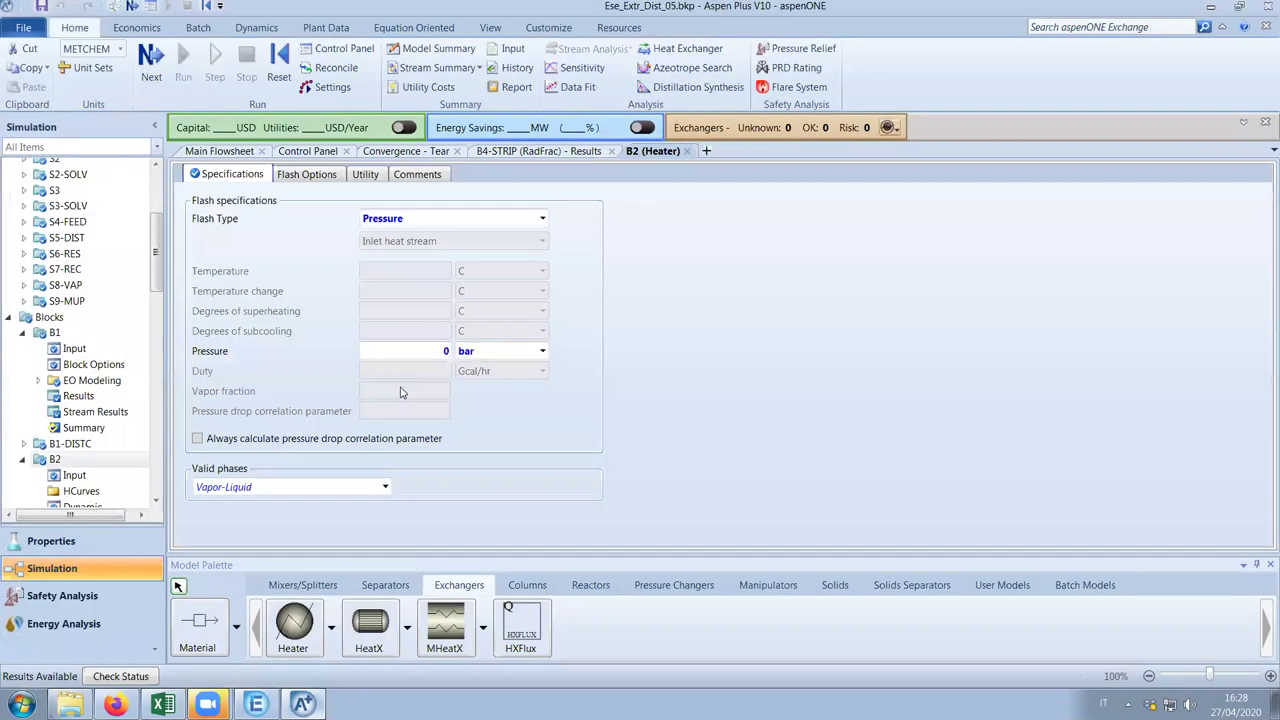
{"action": "scroll", "coordinate": [110, 430], "scroll_direction": "down", "scroll_amount": 3}
{"action": "left_click", "coordinate": [78, 434]}
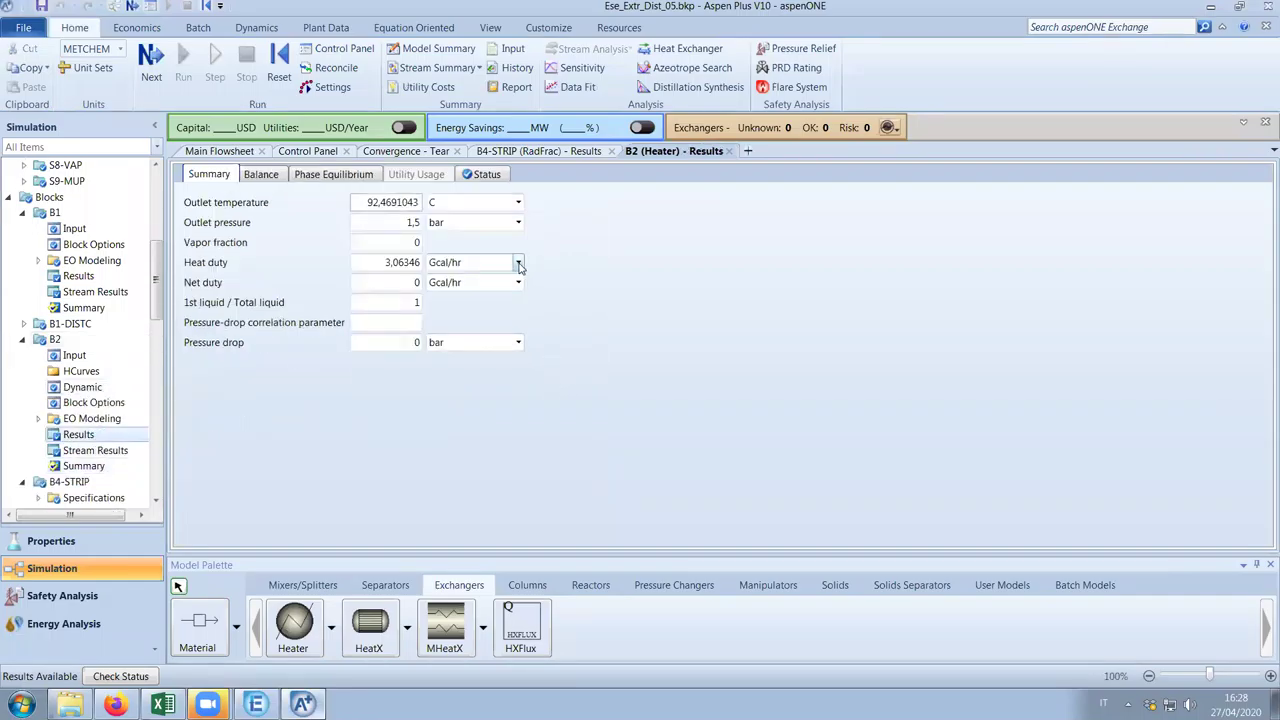
{"action": "left_click", "coordinate": [518, 264]}
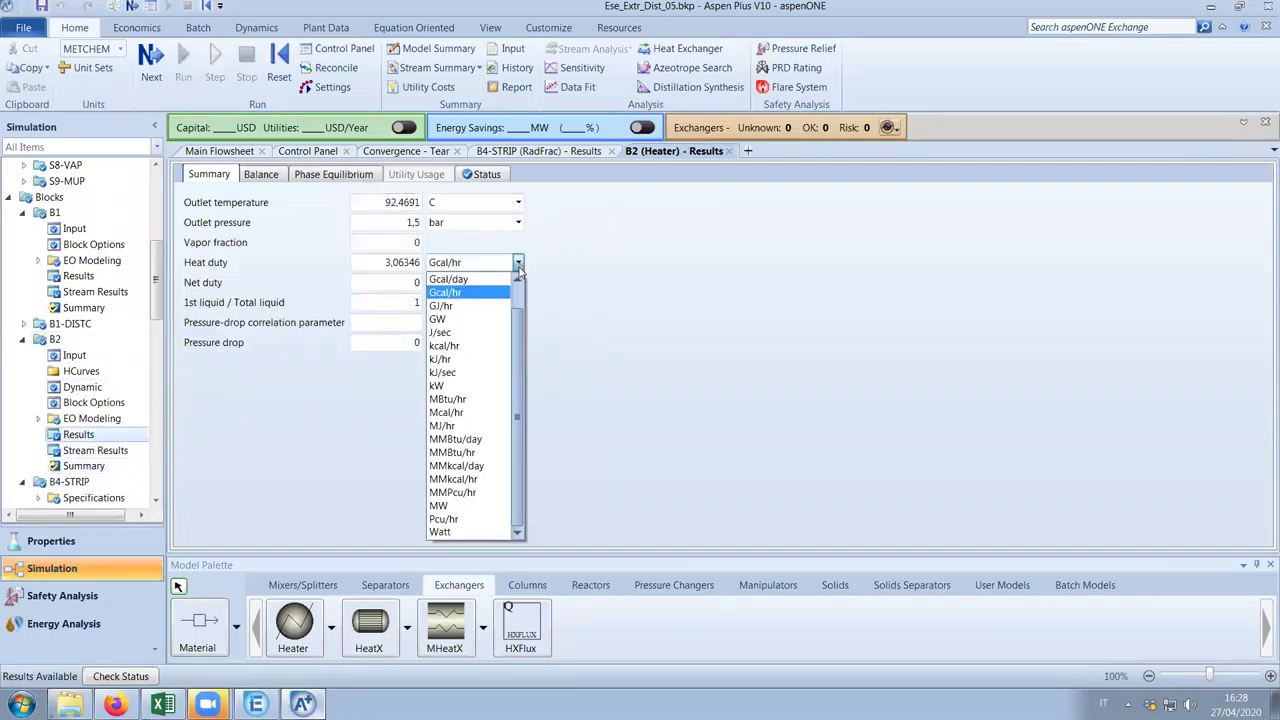
{"action": "left_click", "coordinate": [470, 359]}
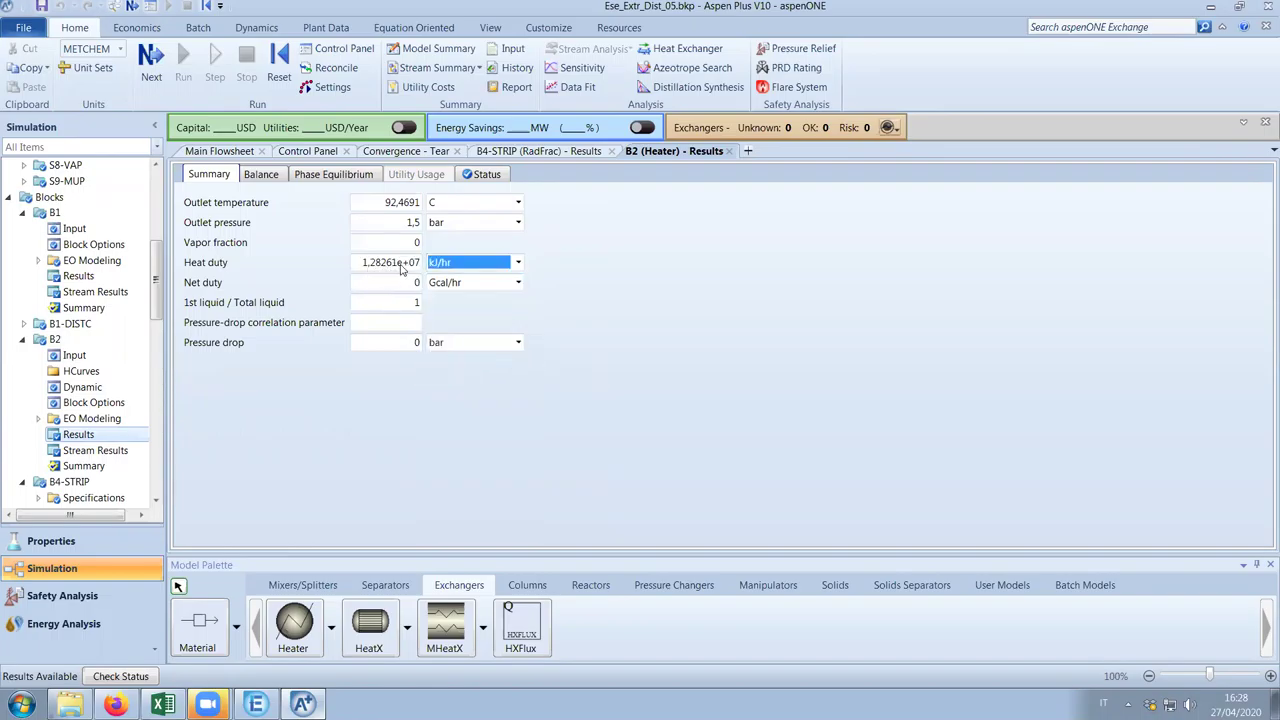
{"action": "left_click", "coordinate": [731, 151]}
{"action": "left_click", "coordinate": [1005, 530]}
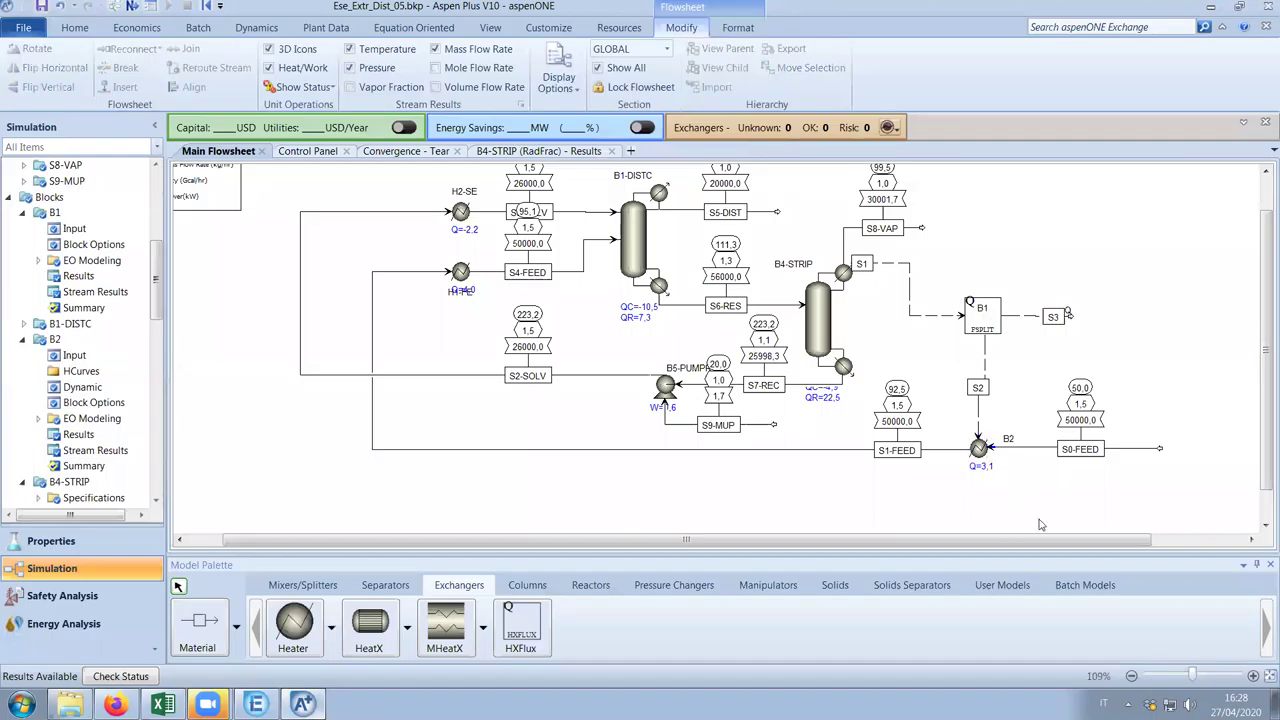
Position the H1-FE block label directly below its heater on the main flowsheet in Aspen Plus
{"action": "left_click_drag", "start_coordinate": [1262, 377], "coordinate": [1262, 344]}
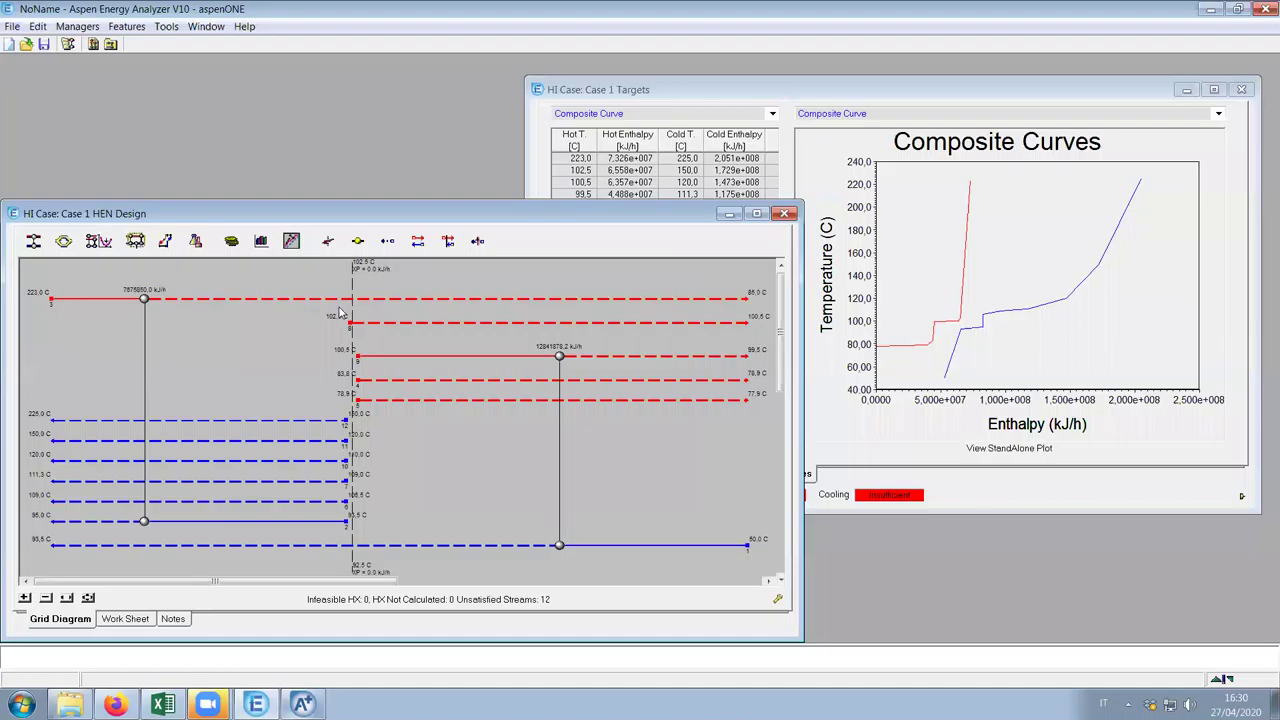
{"action": "key", "text": "alt+Tab"}
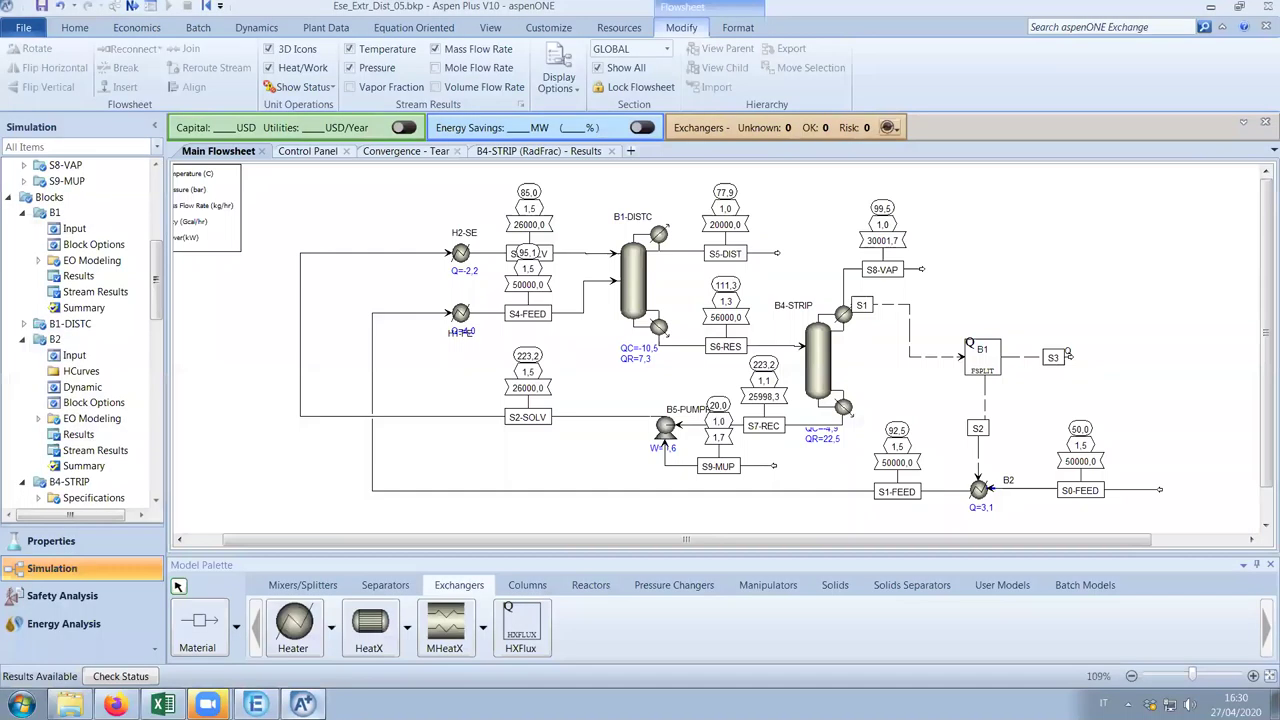
{"action": "left_click_drag", "start_coordinate": [460, 334], "coordinate": [352, 301]}
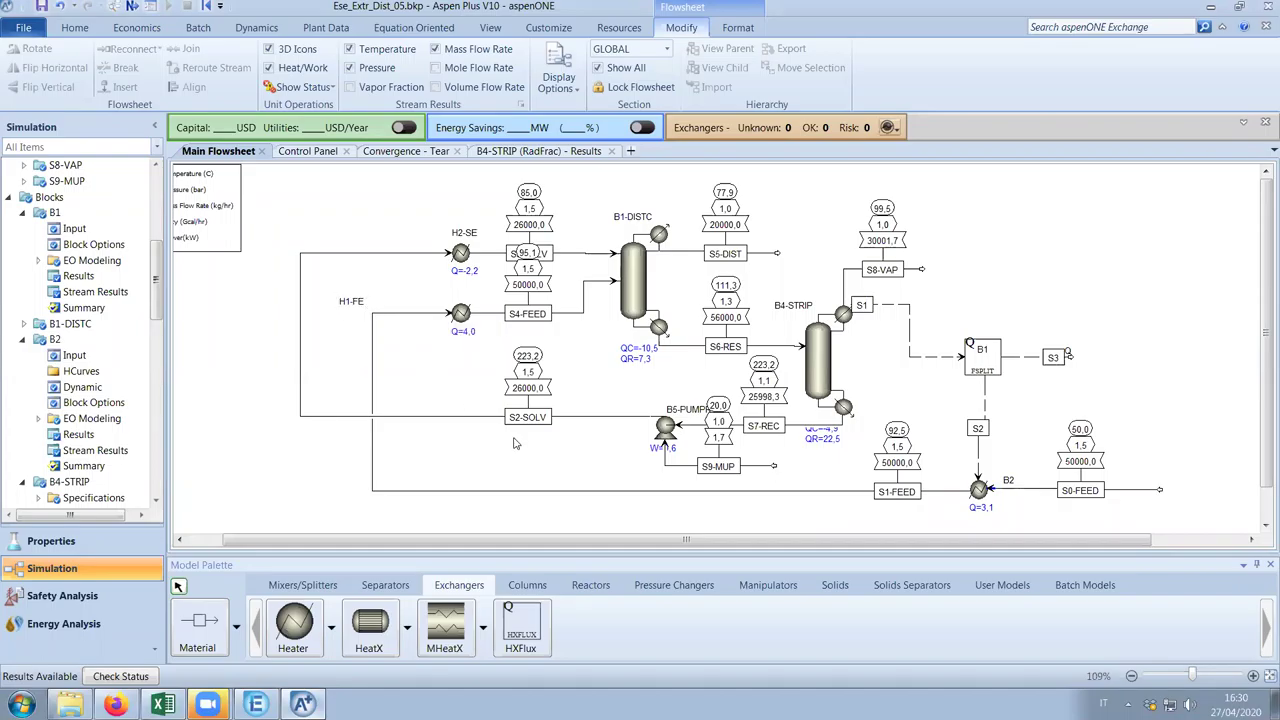
{"action": "left_click_drag", "start_coordinate": [358, 305], "coordinate": [468, 353]}
{"action": "left_click", "coordinate": [455, 233]}
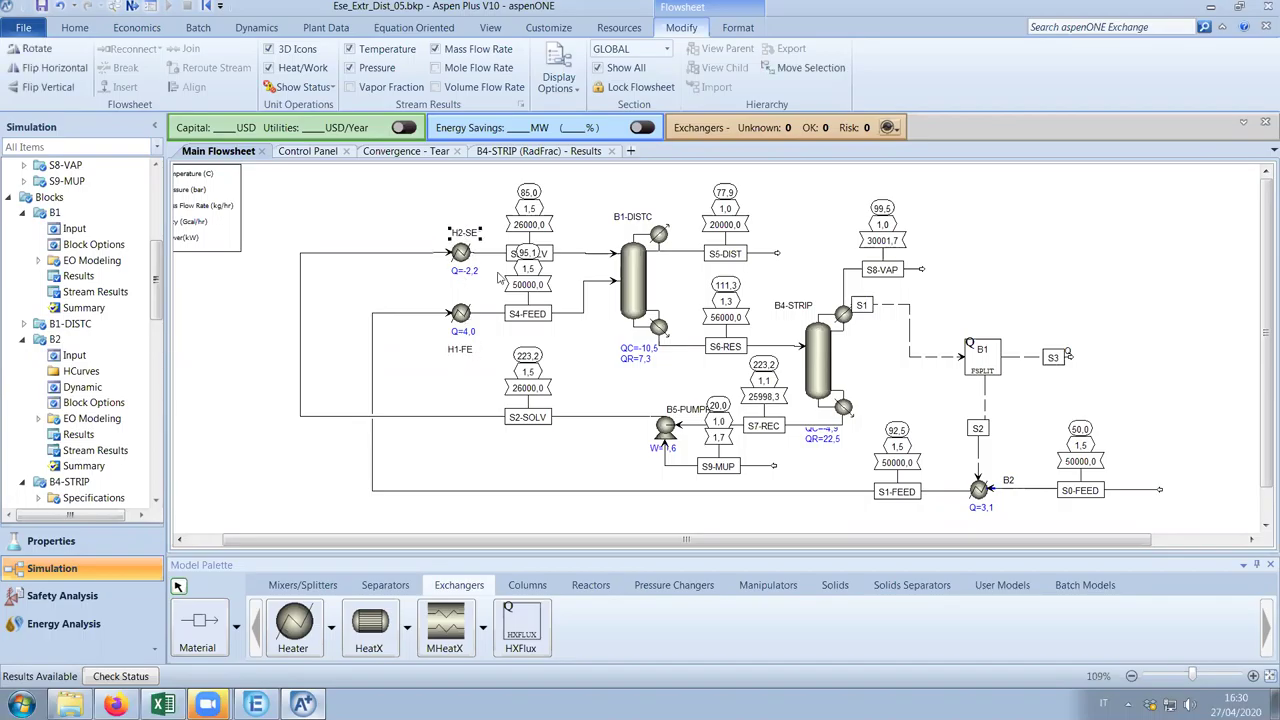
{"action": "left_click", "coordinate": [578, 397]}
Shift the S4-FEED label closer to column B1-DISTC and the S2-SOLV label along its stream away from the pump
{"action": "left_click", "coordinate": [550, 316]}
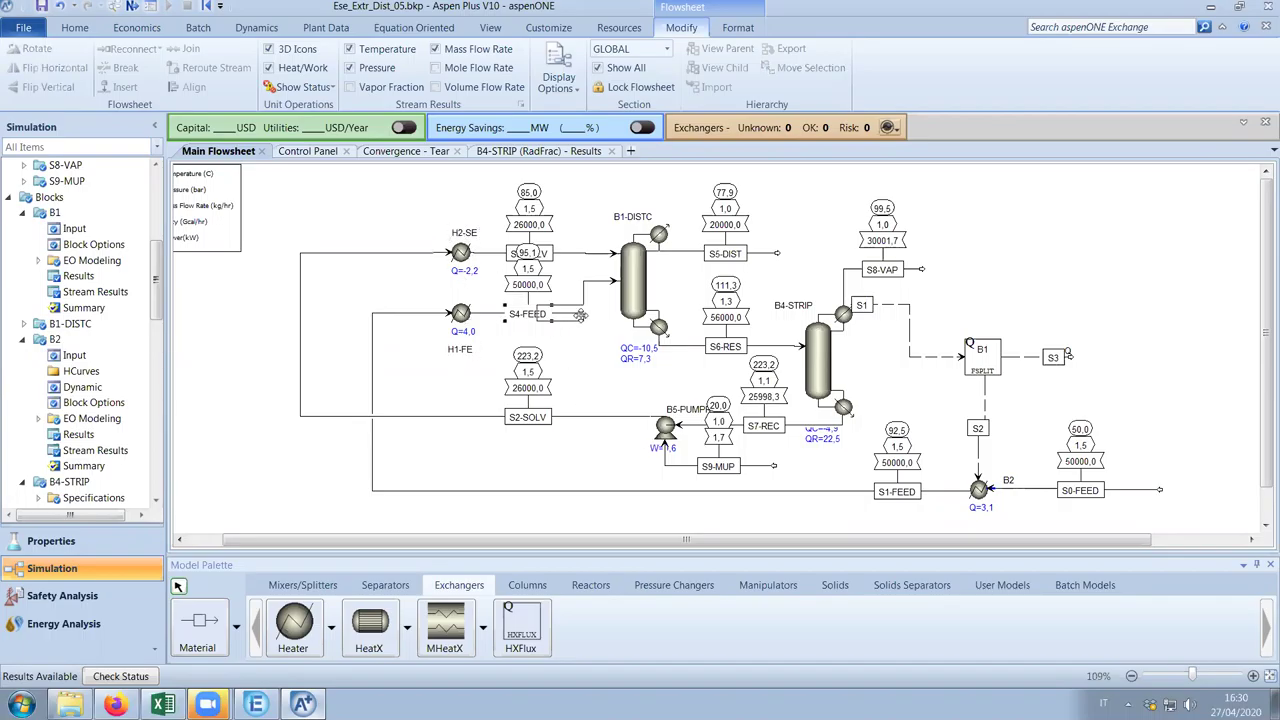
{"action": "left_click_drag", "start_coordinate": [585, 315], "coordinate": [621, 315]}
{"action": "left_click", "coordinate": [596, 378]}
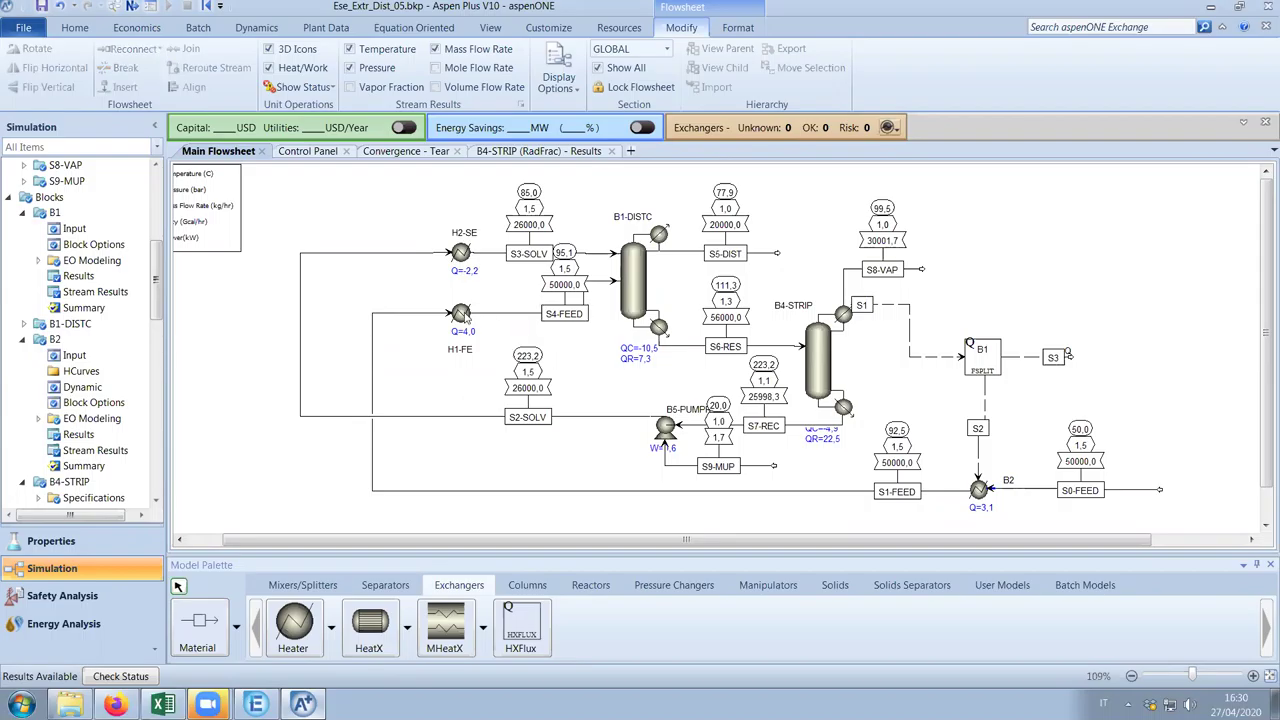
{"action": "left_click", "coordinate": [461, 252]}
{"action": "left_click_drag", "start_coordinate": [528, 417], "coordinate": [471, 417]}
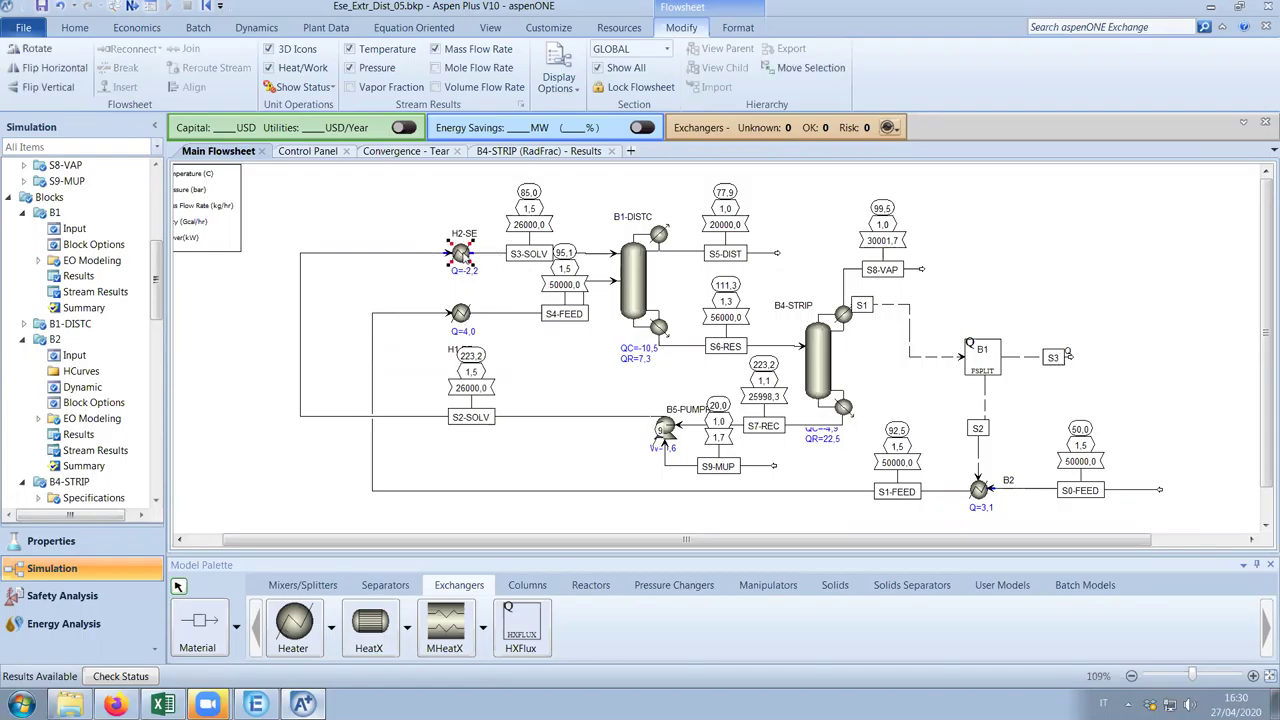
{"action": "left_click", "coordinate": [563, 392]}
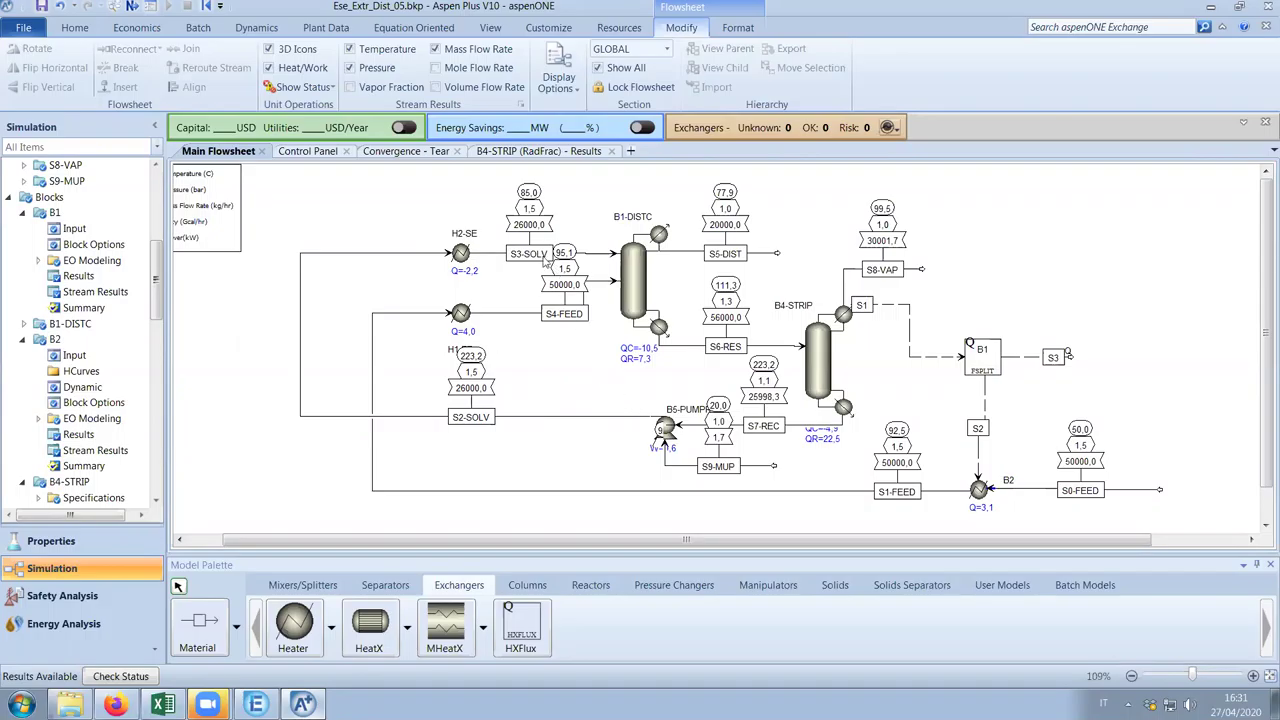
Delete the heaters H2-SE and H1-FE from the flowsheet
{"action": "left_click", "coordinate": [462, 254]}
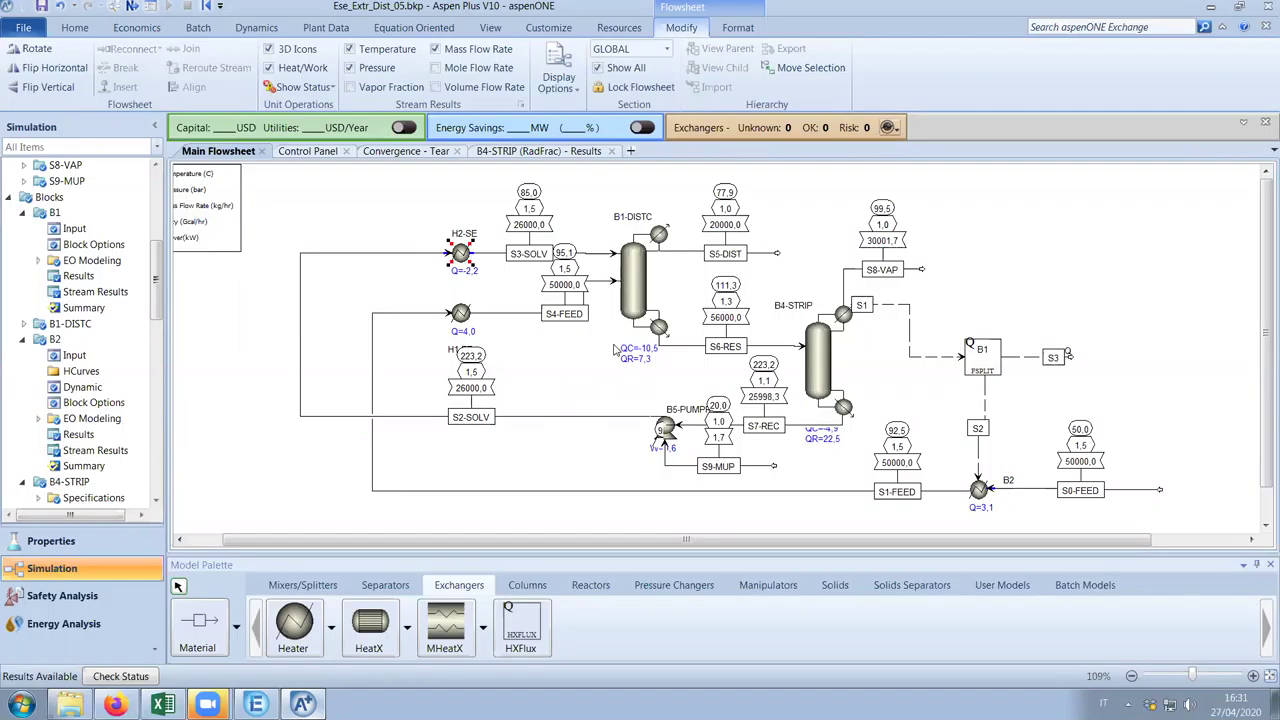
{"action": "key", "text": "Delete"}
{"action": "key", "text": "Return"}
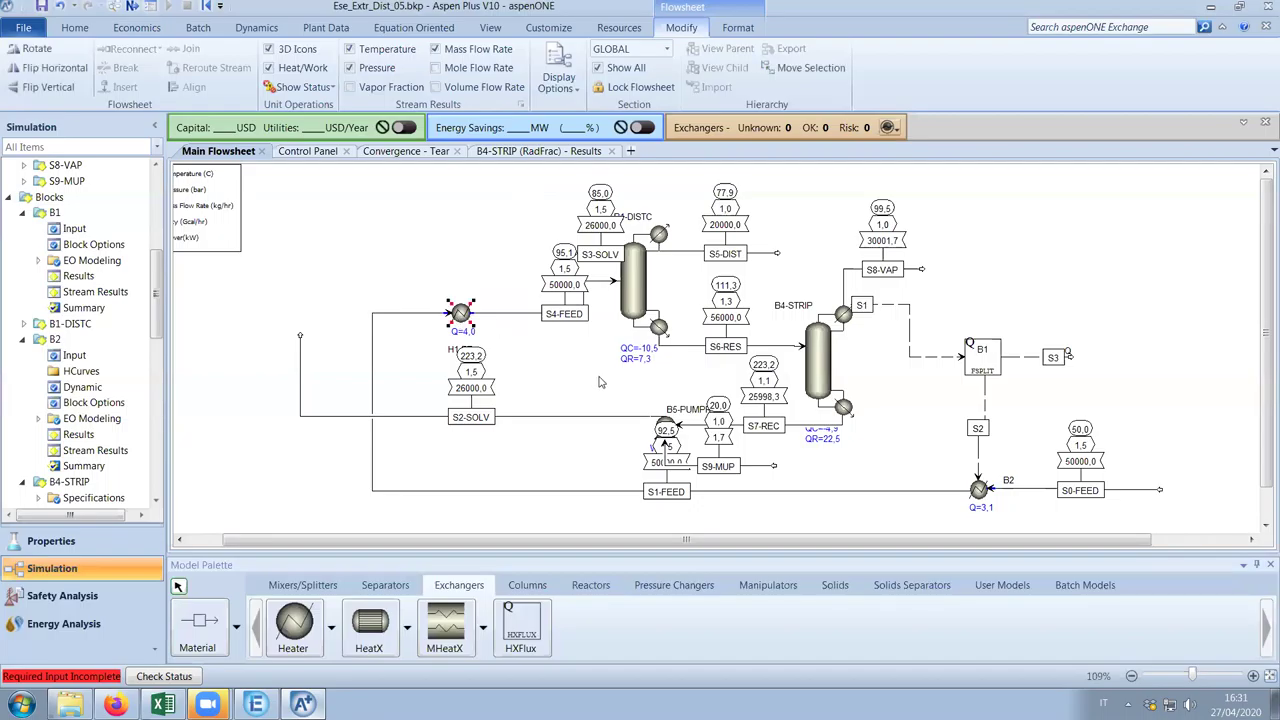
{"action": "key", "text": "Delete"}
{"action": "key", "text": "Return"}
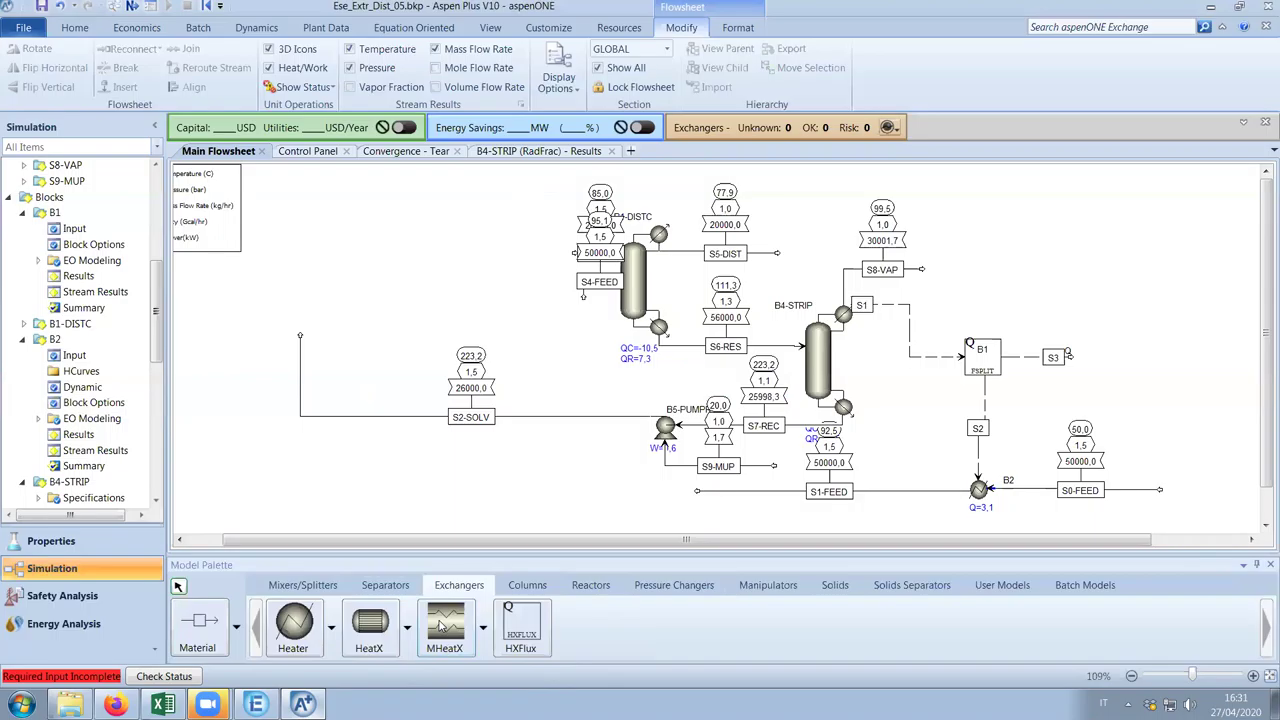
Place an MHeatX exchanger block upstream of column B1-DISTC, where the two heaters were
{"action": "left_click", "coordinate": [484, 628]}
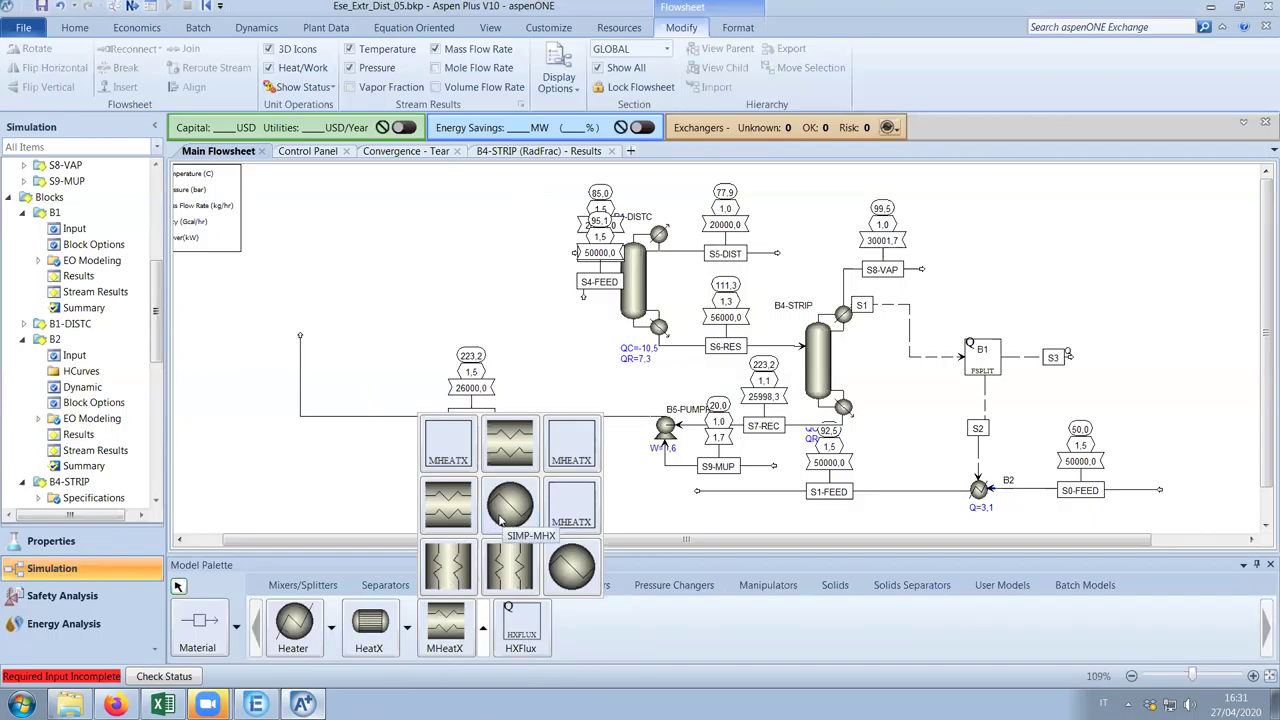
{"action": "left_click", "coordinate": [455, 460]}
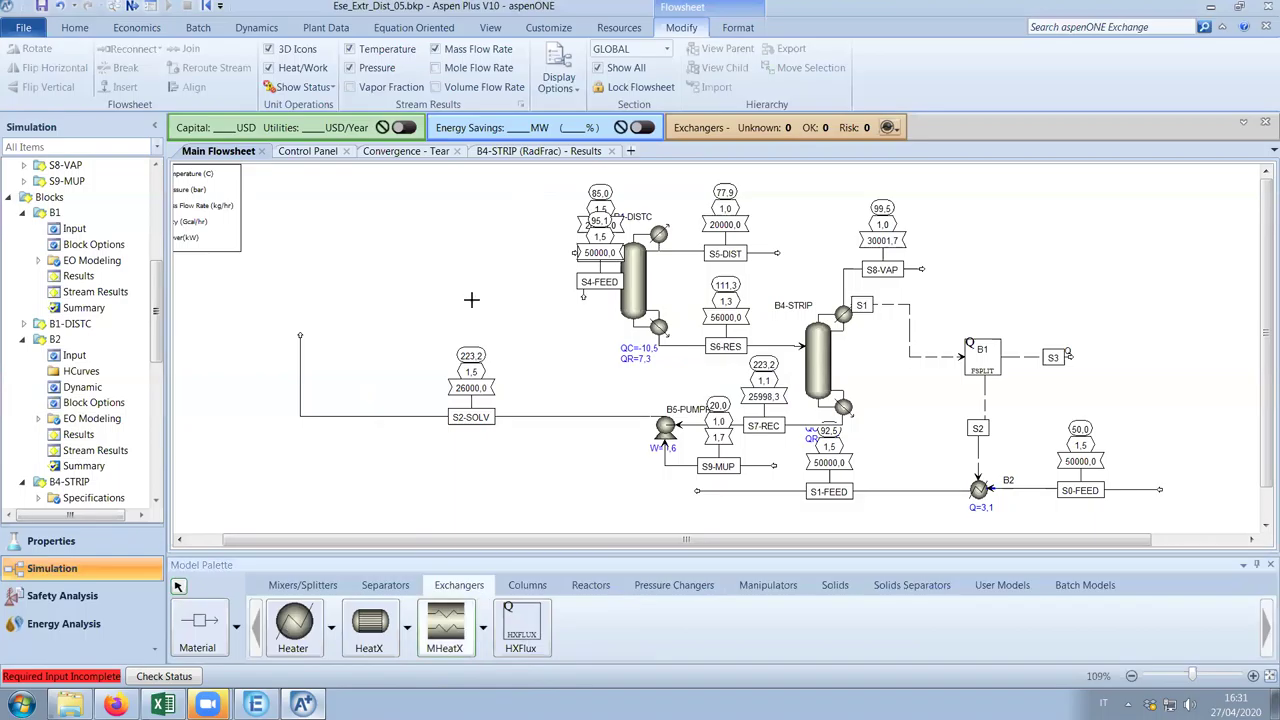
{"action": "left_click", "coordinate": [468, 292]}
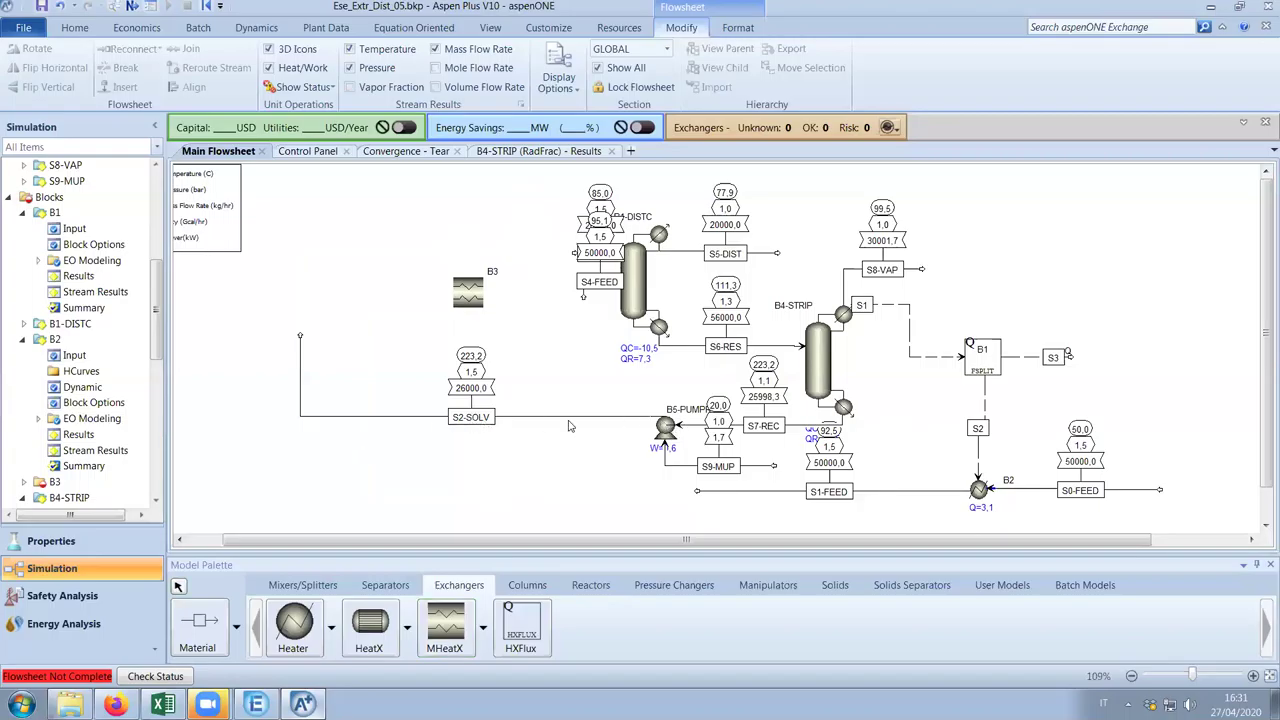
Reconnect the destination of stream S2-SOLV to an inlet of exchanger B3
{"action": "right_click", "coordinate": [301, 377]}
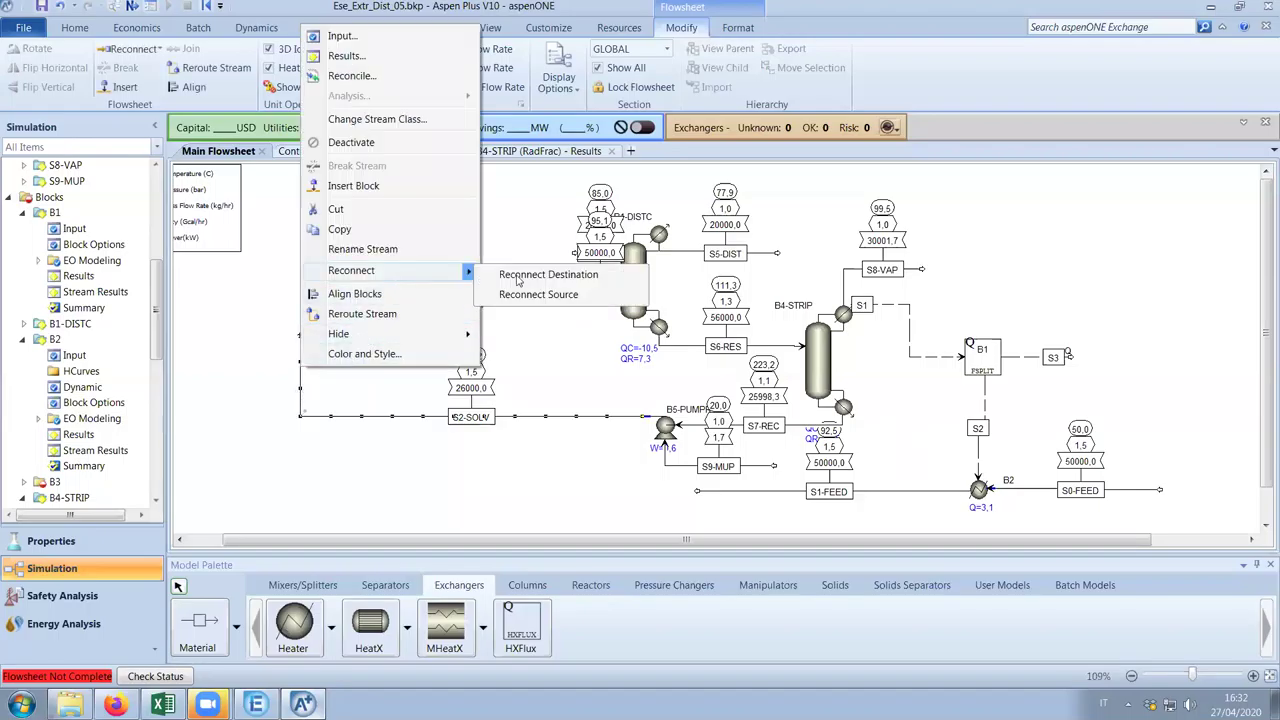
{"action": "left_click", "coordinate": [505, 271]}
{"action": "left_click", "coordinate": [440, 286]}
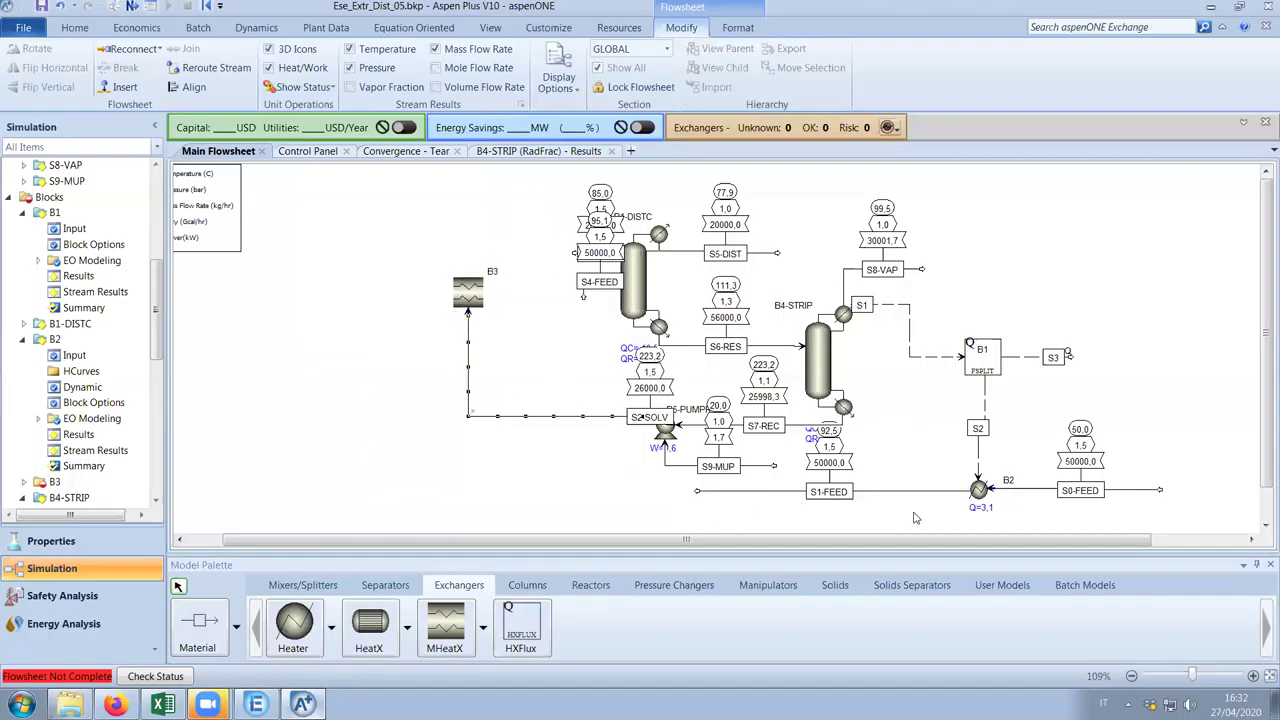
Reconnect the destination of stream S1-FEED to the free inlet on the side of exchanger B3
{"action": "right_click", "coordinate": [731, 492]}
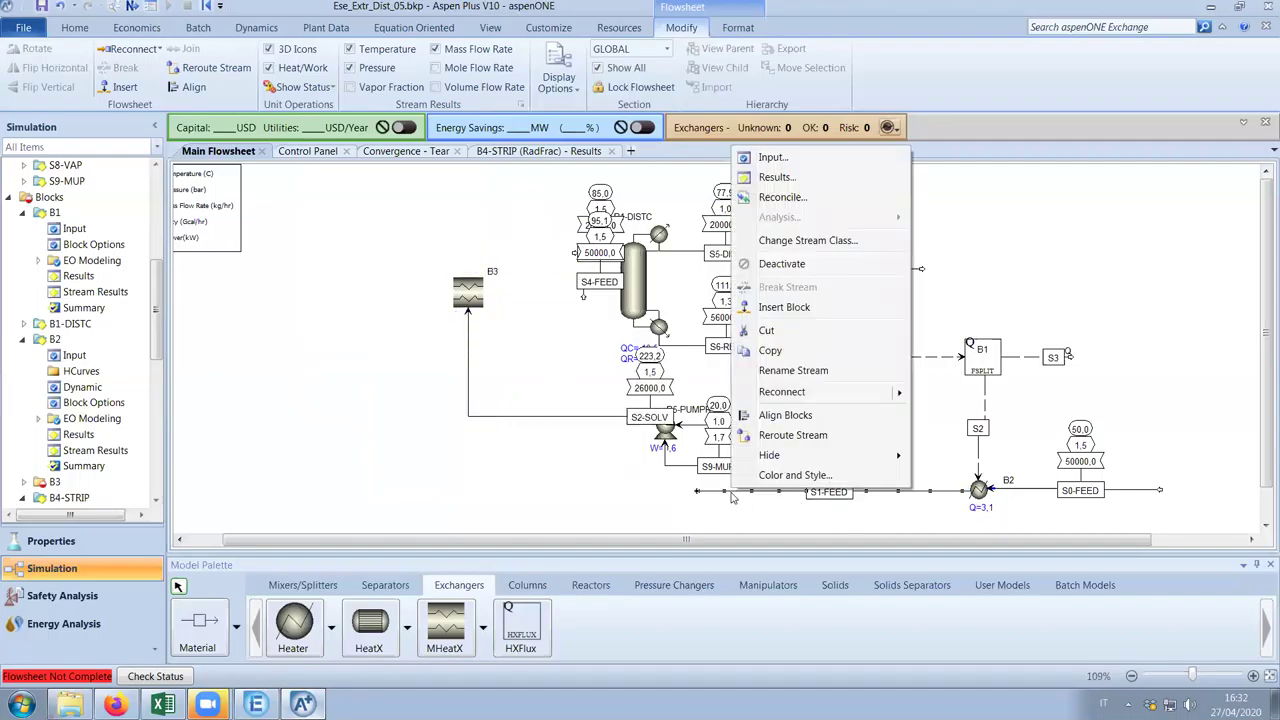
{"action": "left_click", "coordinate": [1000, 516]}
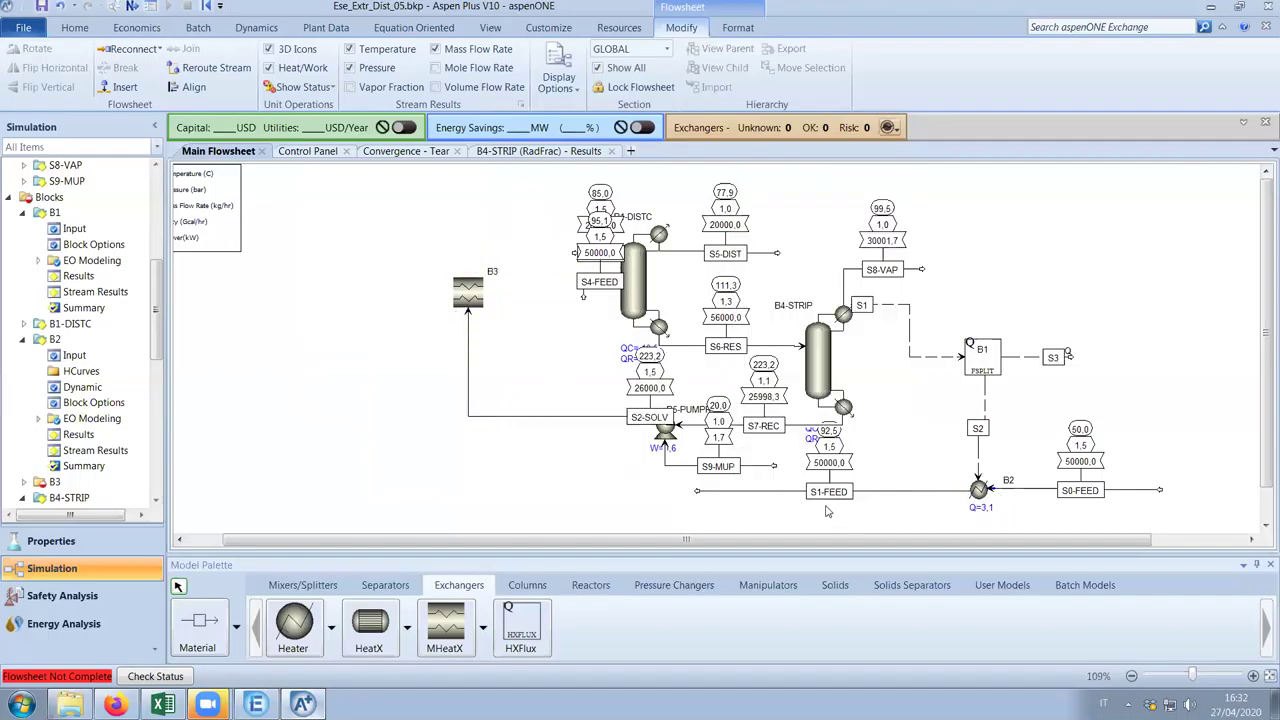
{"action": "right_click", "coordinate": [738, 492]}
{"action": "mouse_move", "coordinate": [848, 398]}
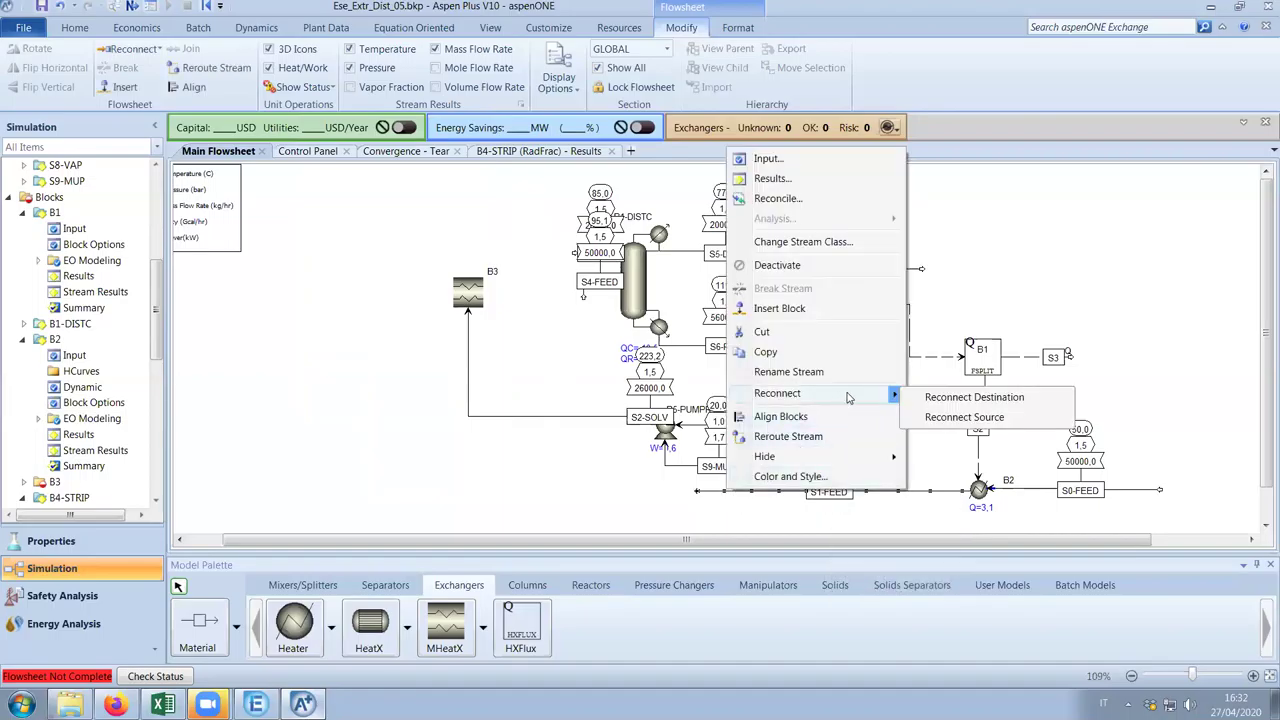
{"action": "left_click", "coordinate": [962, 397]}
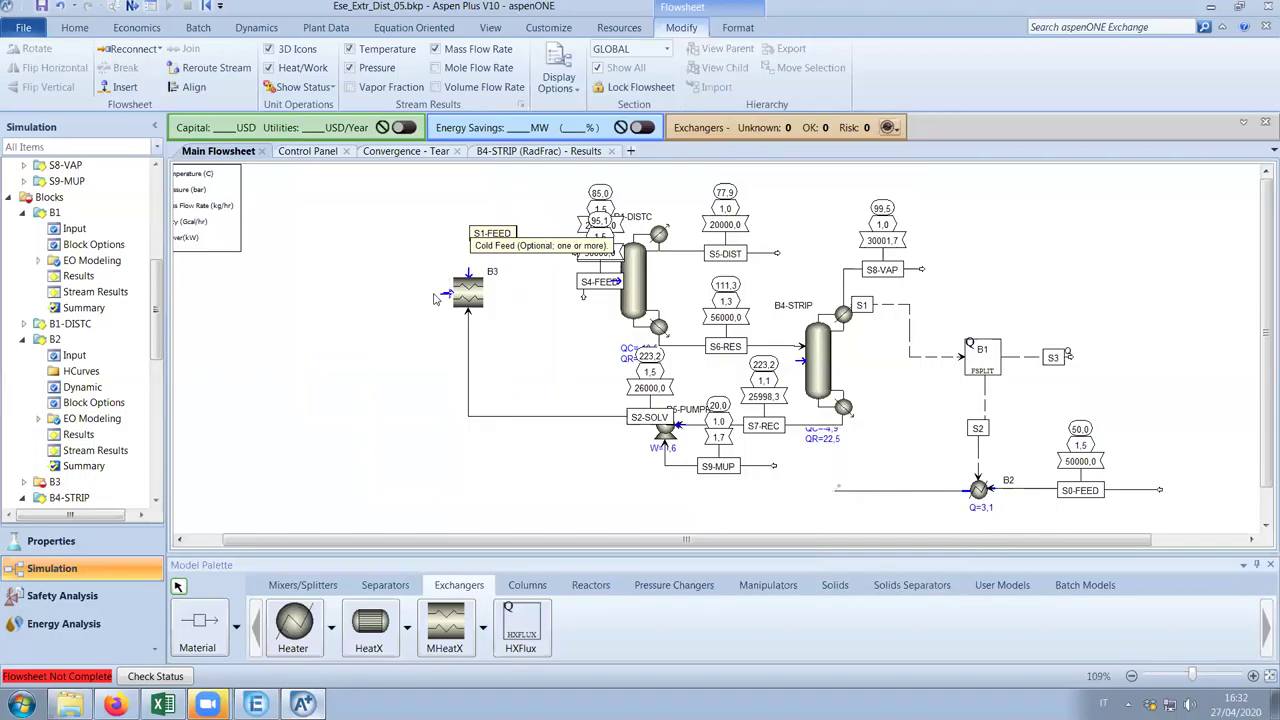
{"action": "left_click", "coordinate": [434, 298]}
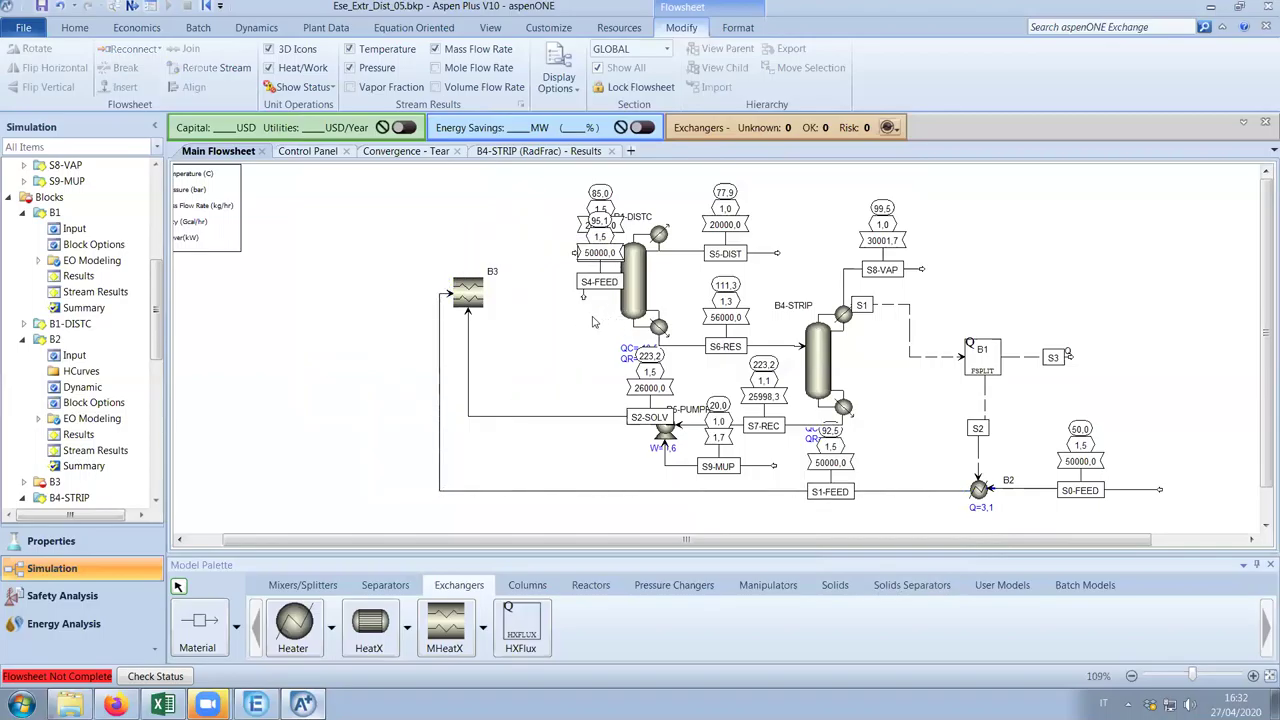
Reconnect the source of stream S4-FEED to the side outlet of exchanger B3
{"action": "scroll", "coordinate": [593, 321], "scroll_direction": "up", "scroll_amount": 5}
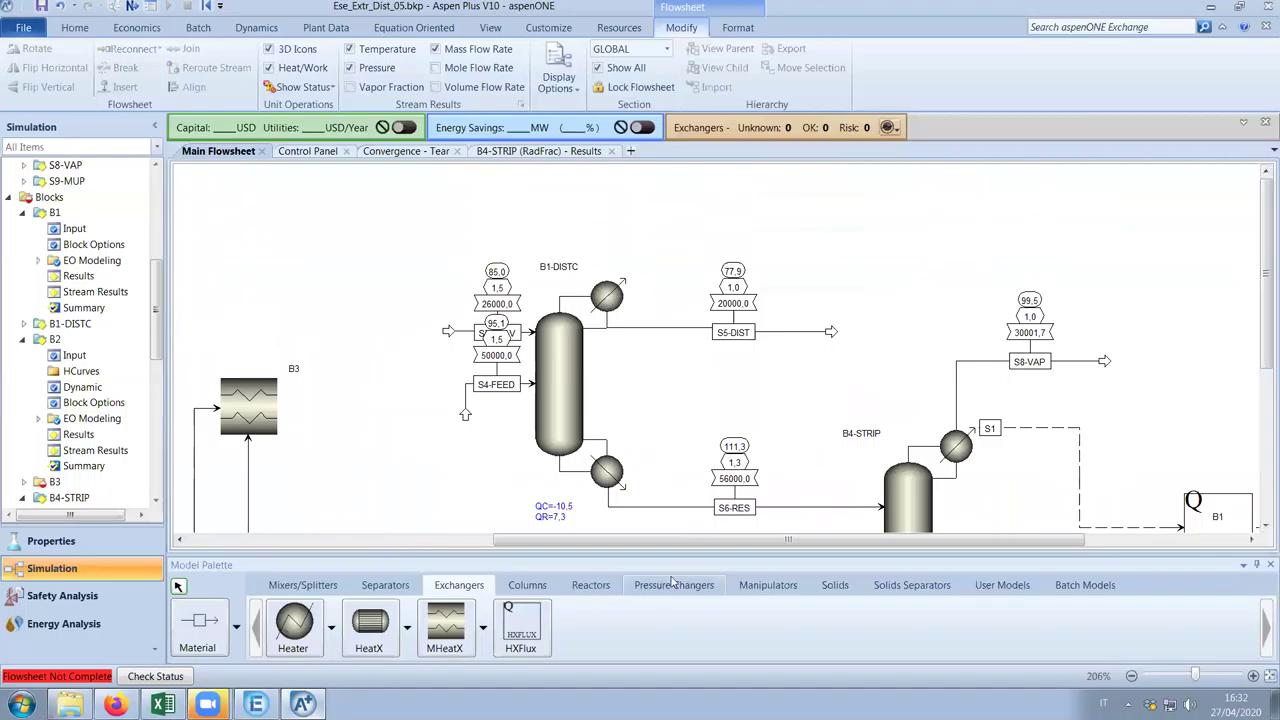
{"action": "scroll", "coordinate": [667, 541], "scroll_direction": "left", "scroll_amount": 5}
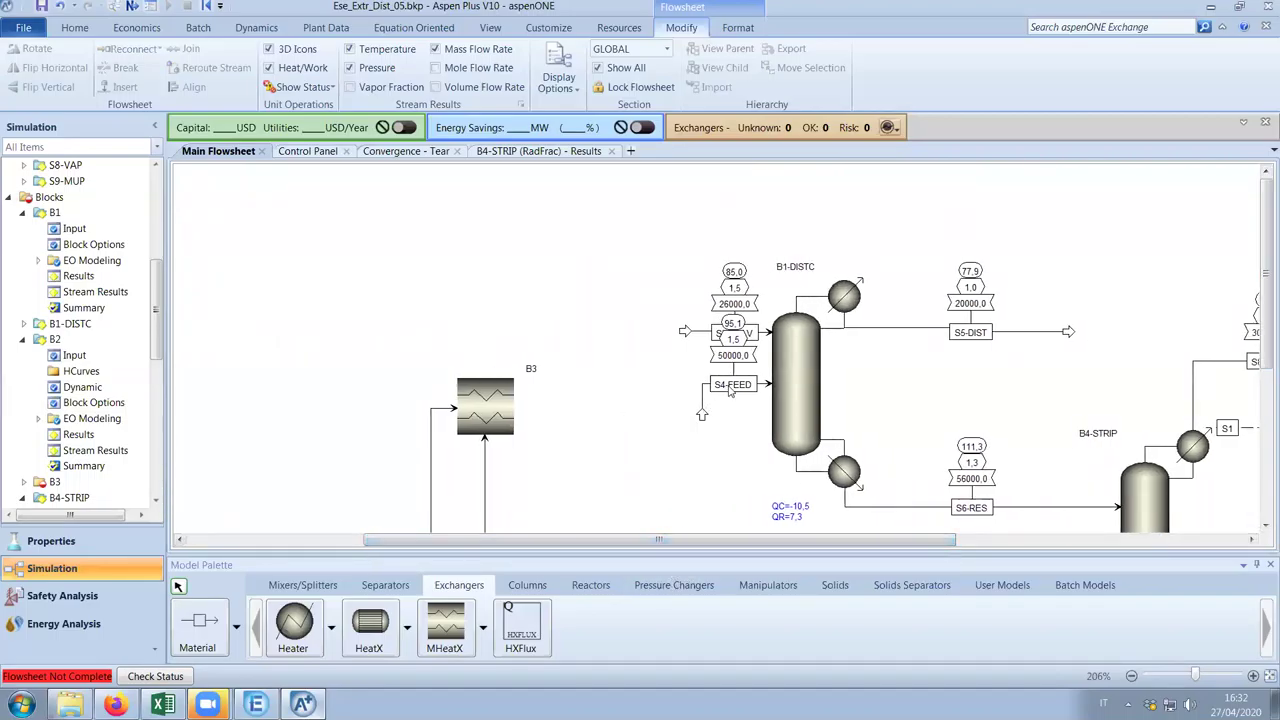
{"action": "left_click", "coordinate": [531, 366]}
{"action": "right_click", "coordinate": [703, 408]}
{"action": "mouse_move", "coordinate": [820, 301]}
{"action": "left_click", "coordinate": [955, 322]}
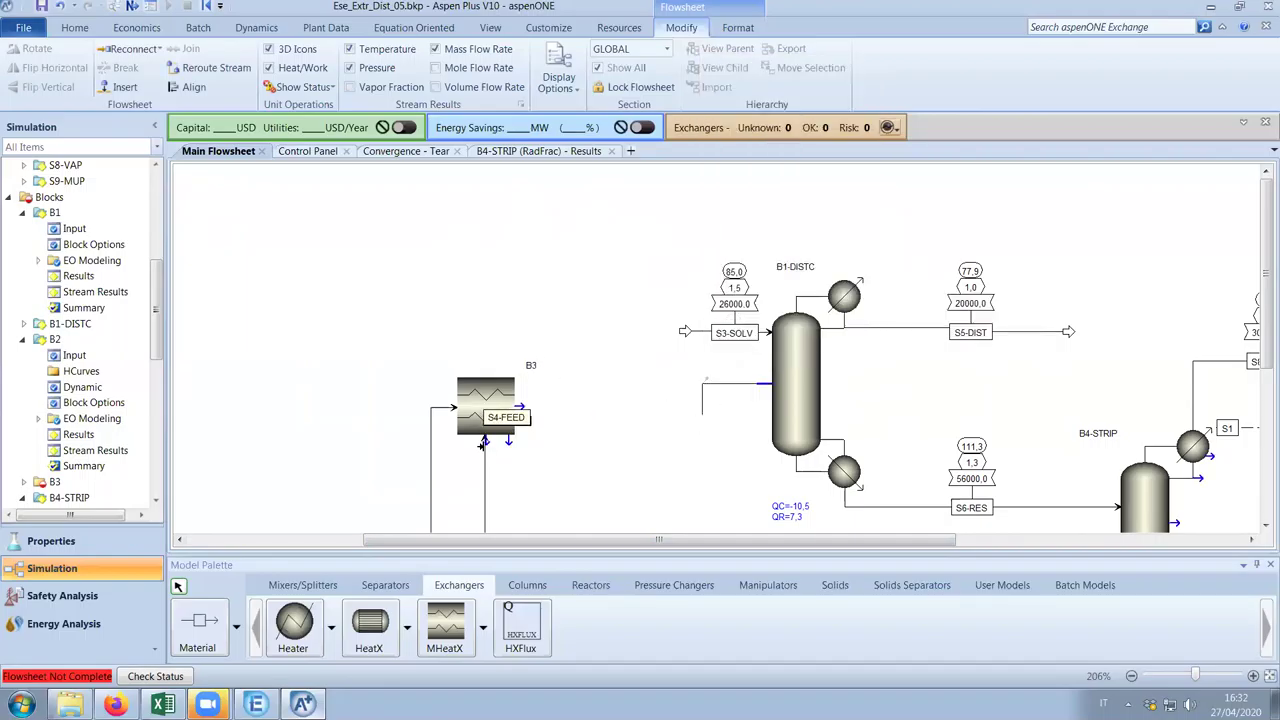
{"action": "left_click", "coordinate": [546, 400]}
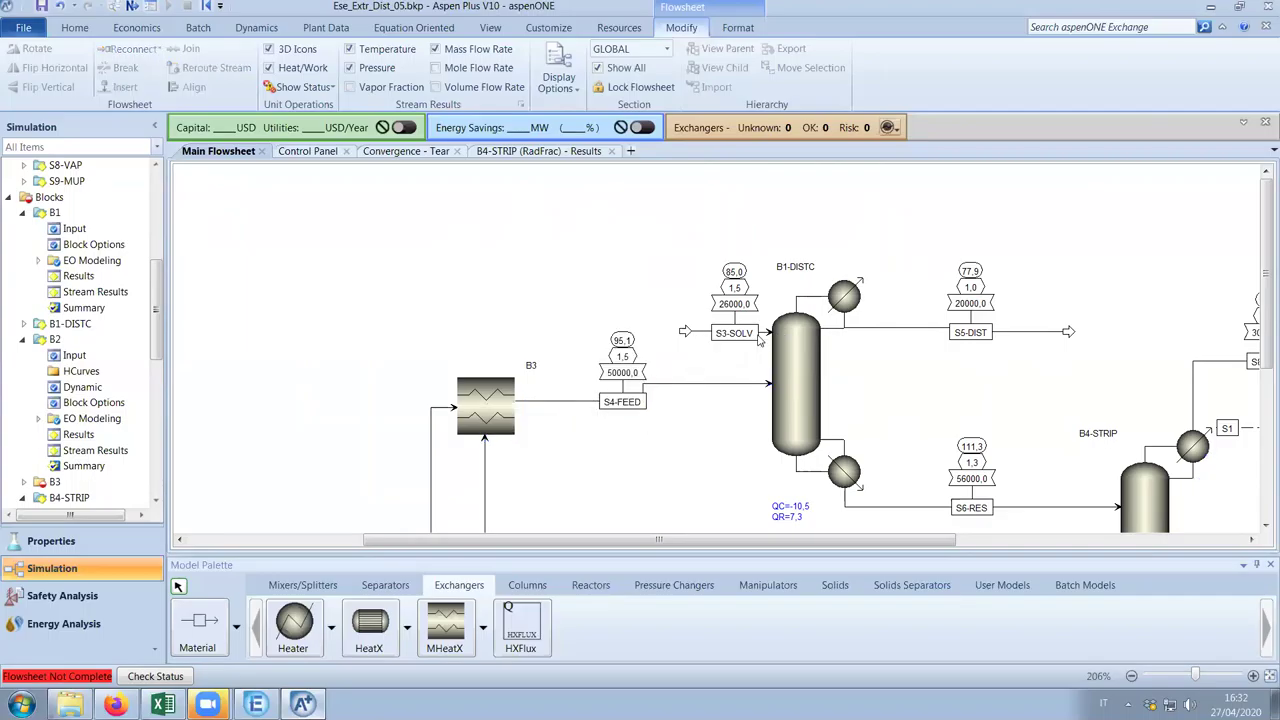
Reconnect the source of stream S3-SOLV to the top outlet of exchanger B3
{"action": "right_click", "coordinate": [685, 331]}
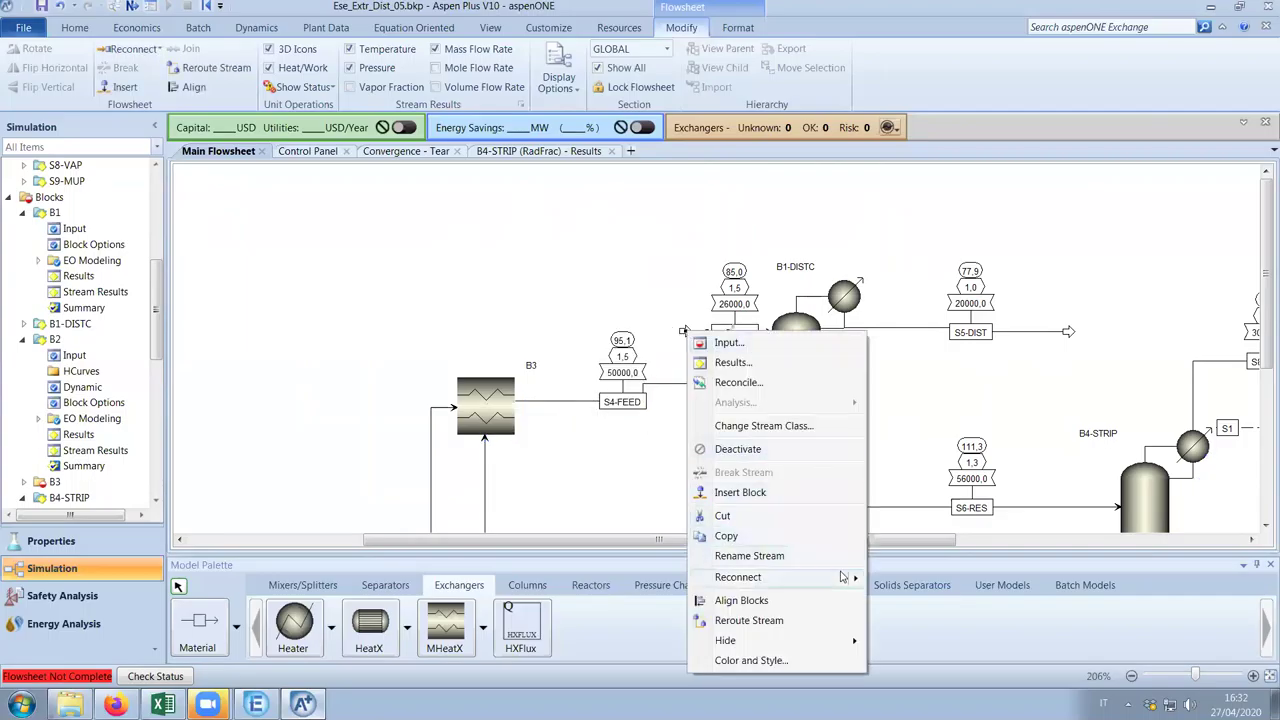
{"action": "mouse_move", "coordinate": [843, 577]}
{"action": "left_click", "coordinate": [920, 601]}
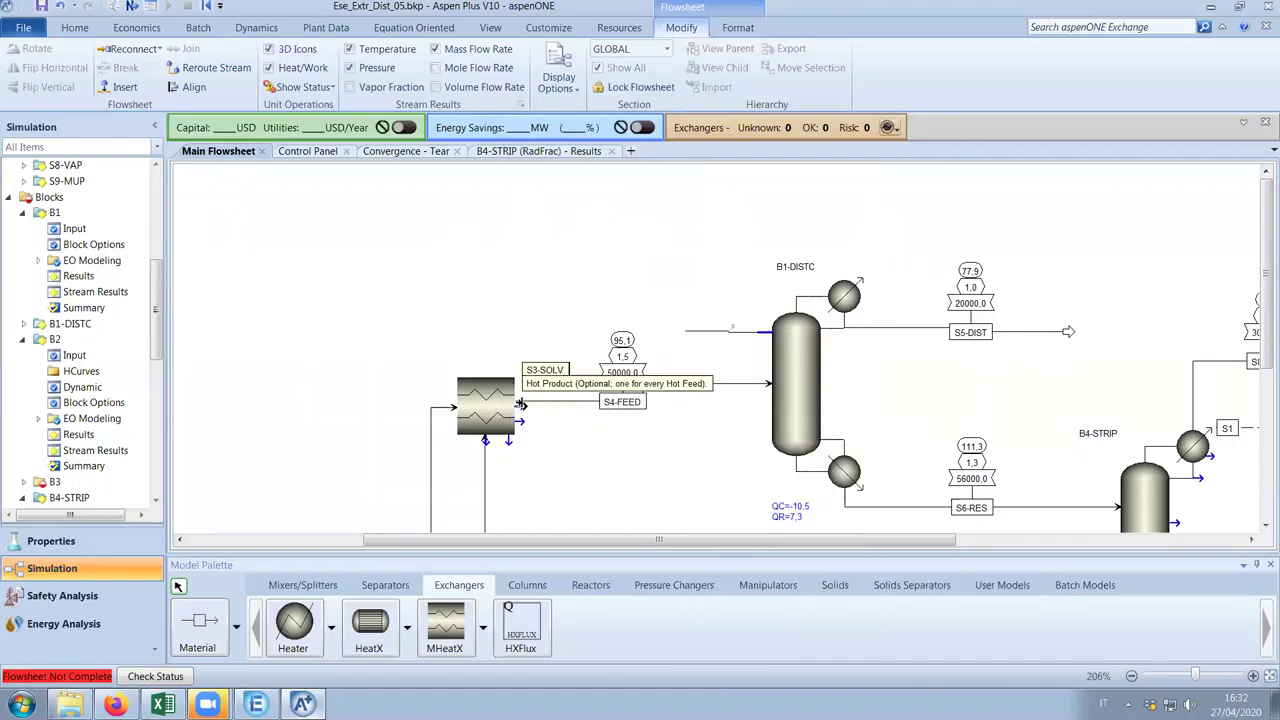
{"action": "left_click", "coordinate": [487, 369]}
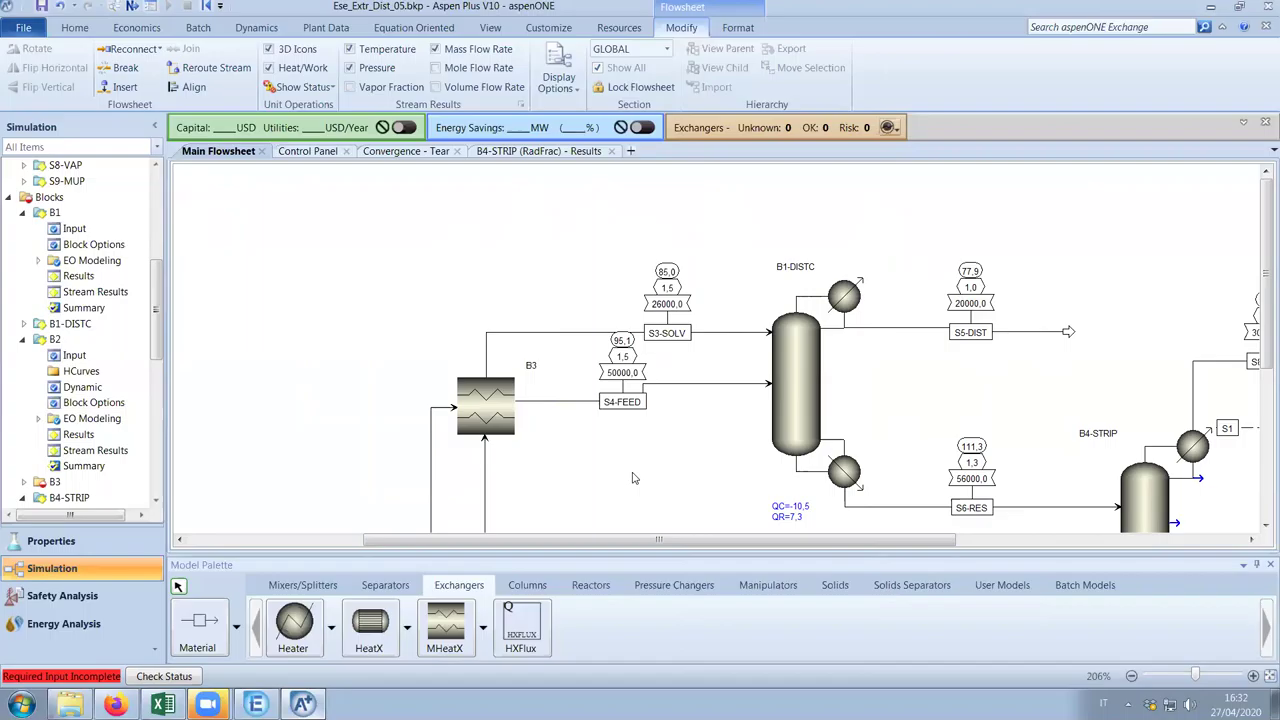
In the exchanger B3 specifications, assign S3-SOLV as the hot-side outlet stream and S4-FEED as the cold-side outlet stream
{"action": "scroll", "coordinate": [633, 476], "scroll_direction": "down", "scroll_amount": 2}
{"action": "scroll", "coordinate": [633, 476], "scroll_direction": "down", "scroll_amount": 5}
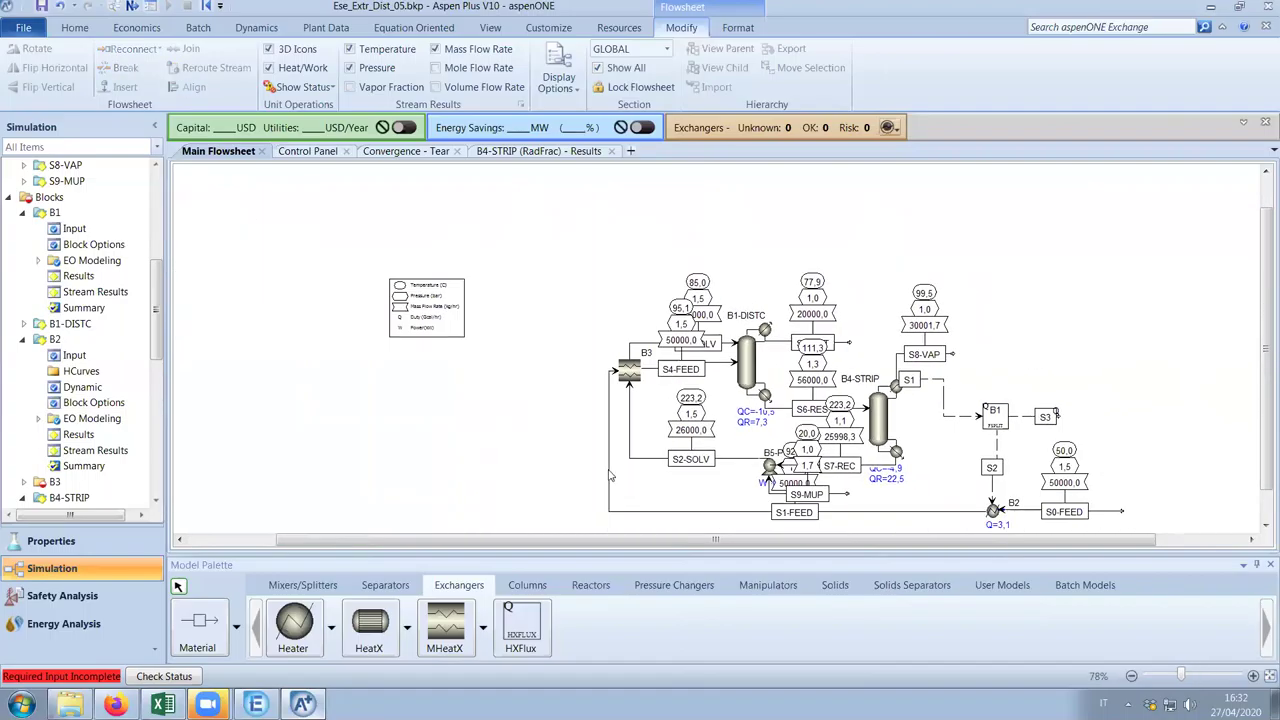
{"action": "scroll", "coordinate": [614, 426], "scroll_direction": "up", "scroll_amount": 4}
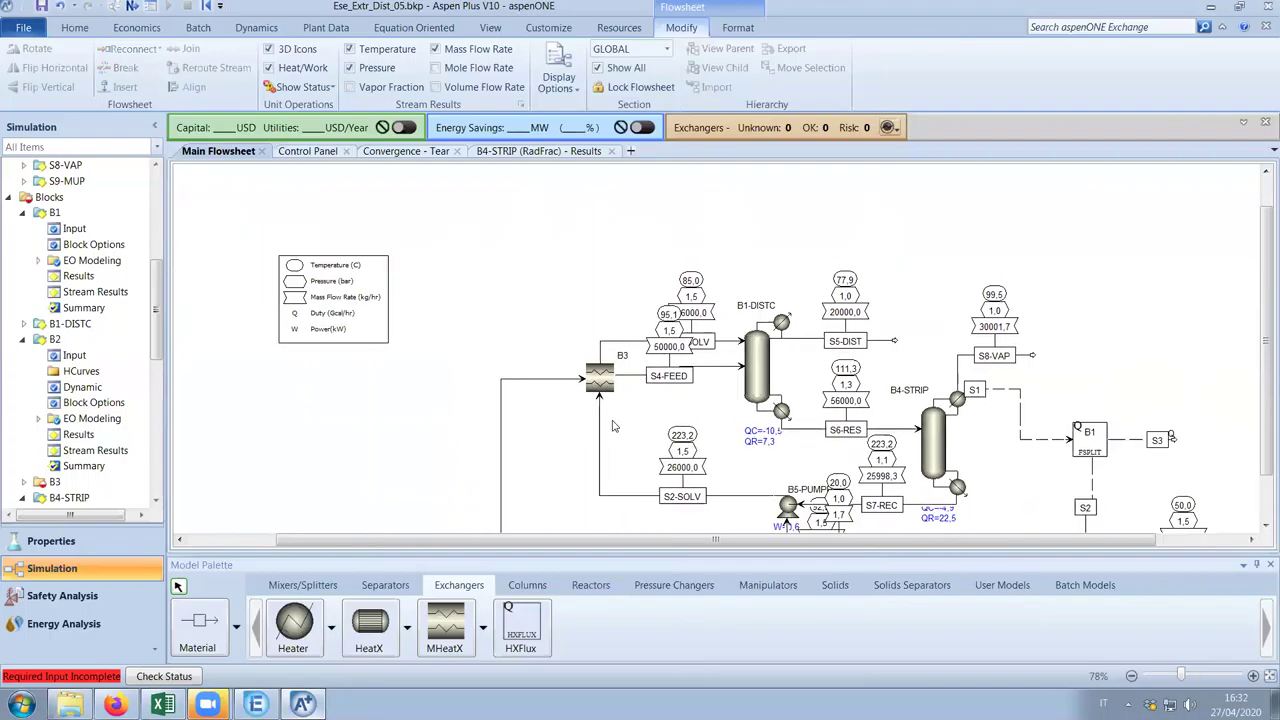
{"action": "scroll", "coordinate": [614, 426], "scroll_direction": "up", "scroll_amount": 1}
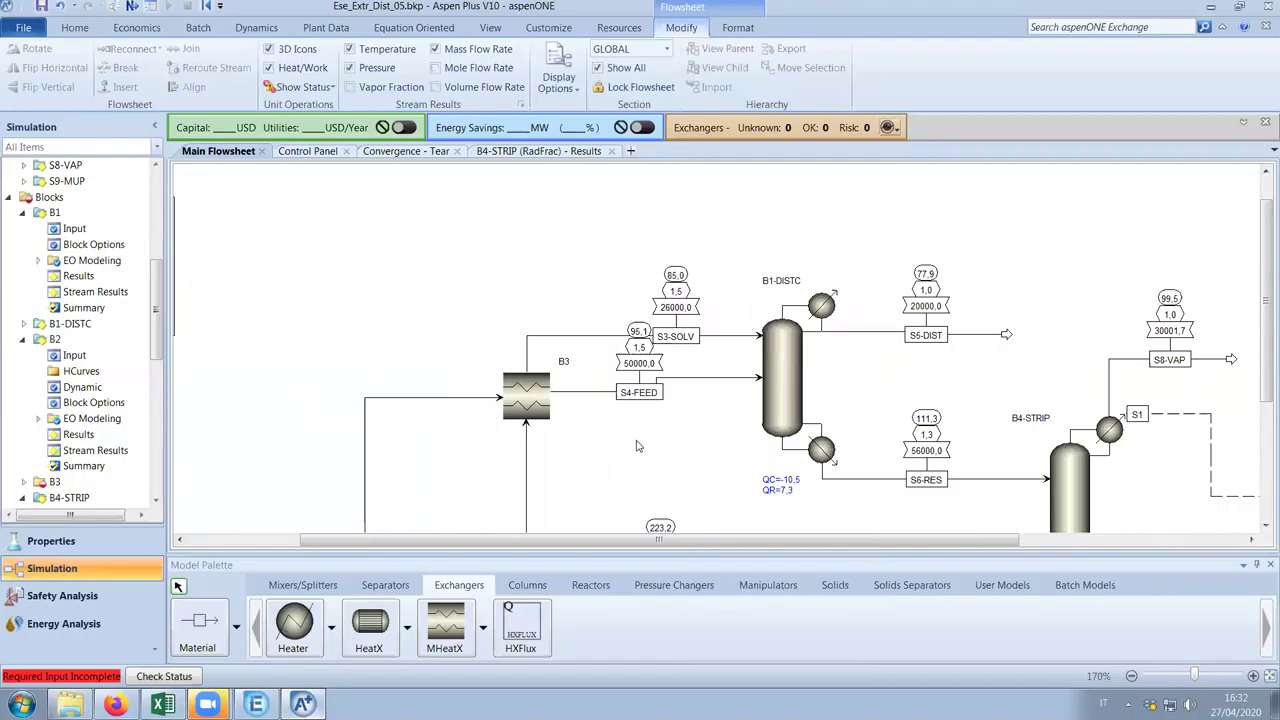
{"action": "double_click", "coordinate": [530, 397]}
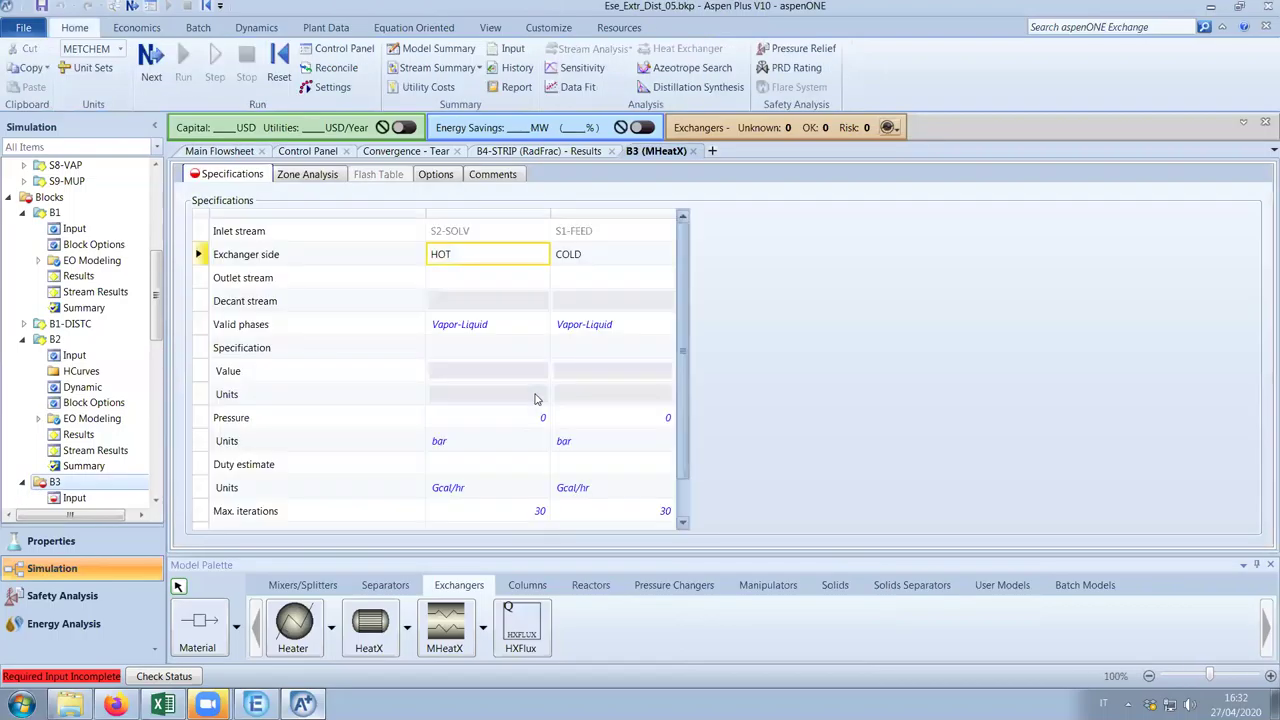
{"action": "left_click", "coordinate": [530, 285]}
{"action": "left_click", "coordinate": [541, 278]}
{"action": "left_click", "coordinate": [470, 294]}
{"action": "left_click", "coordinate": [604, 280]}
{"action": "left_click", "coordinate": [666, 278]}
{"action": "left_click", "coordinate": [585, 290]}
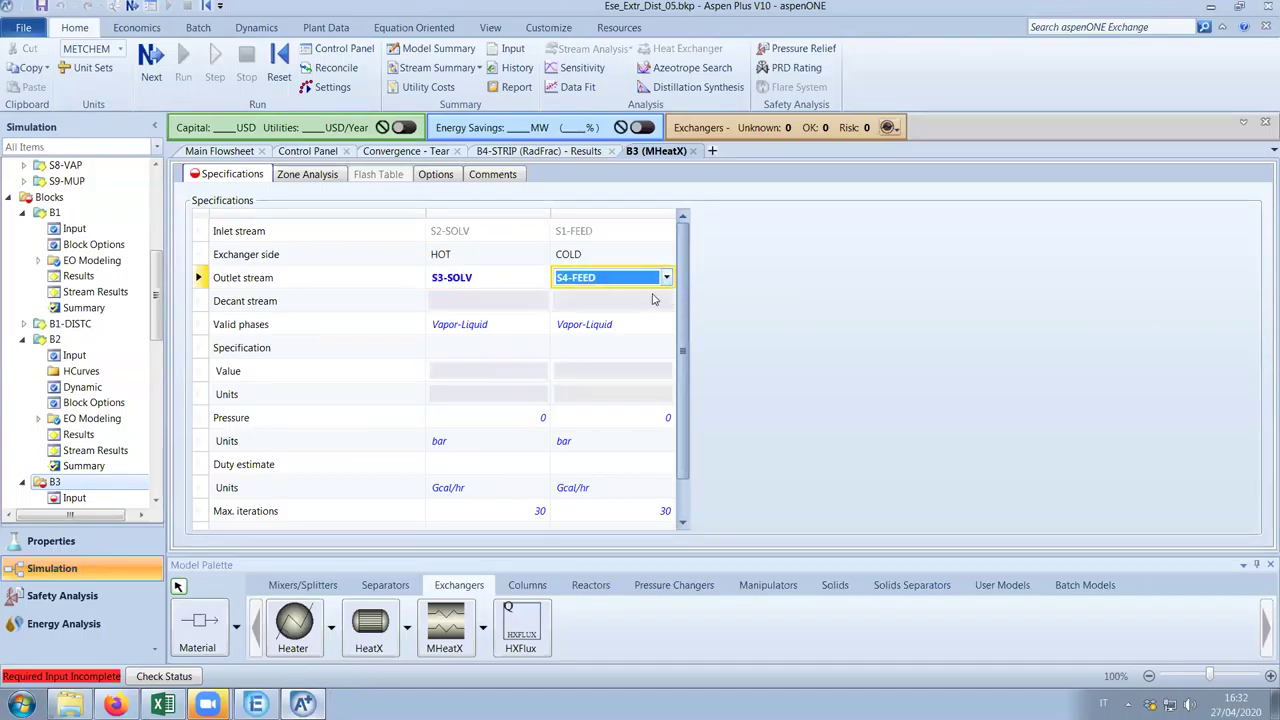
Switch to Aspen Energy Analyzer and check the temperatures and duty of heat exchanger E-100 in the HEN design
{"action": "left_click", "coordinate": [1210, 6]}
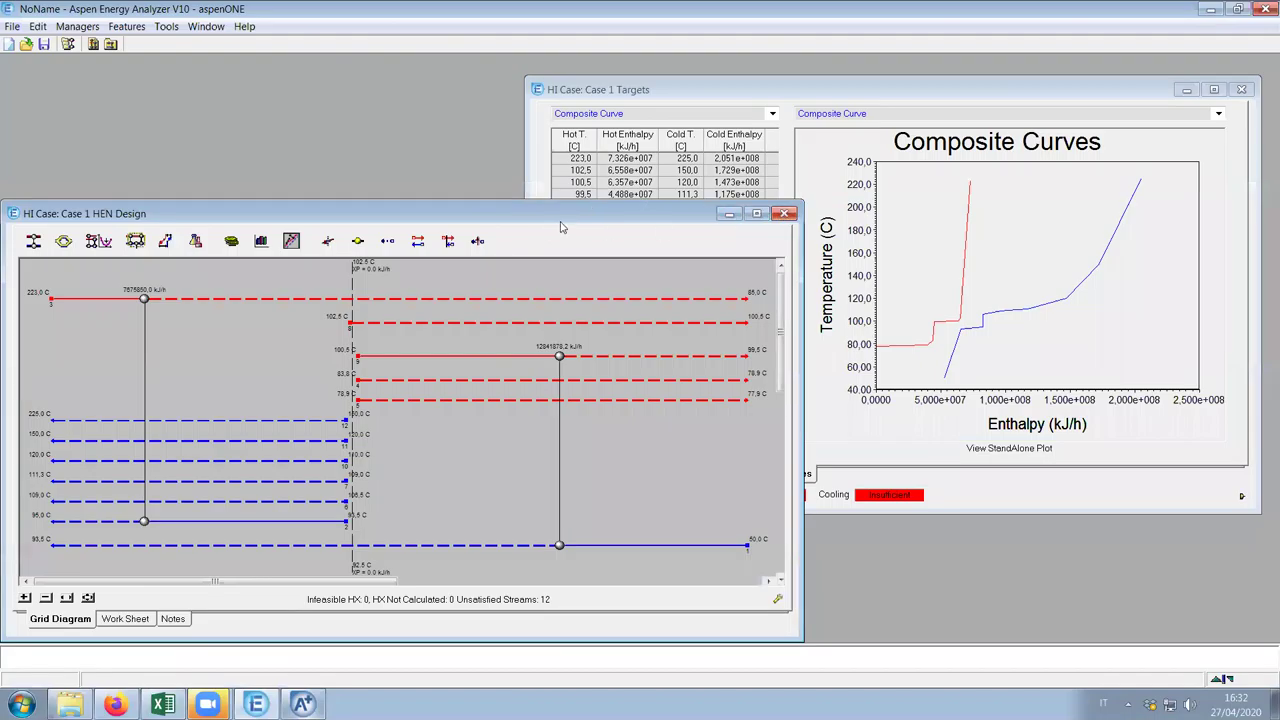
{"action": "left_click_drag", "start_coordinate": [561, 215], "coordinate": [696, 137]}
{"action": "mouse_move", "coordinate": [282, 225]}
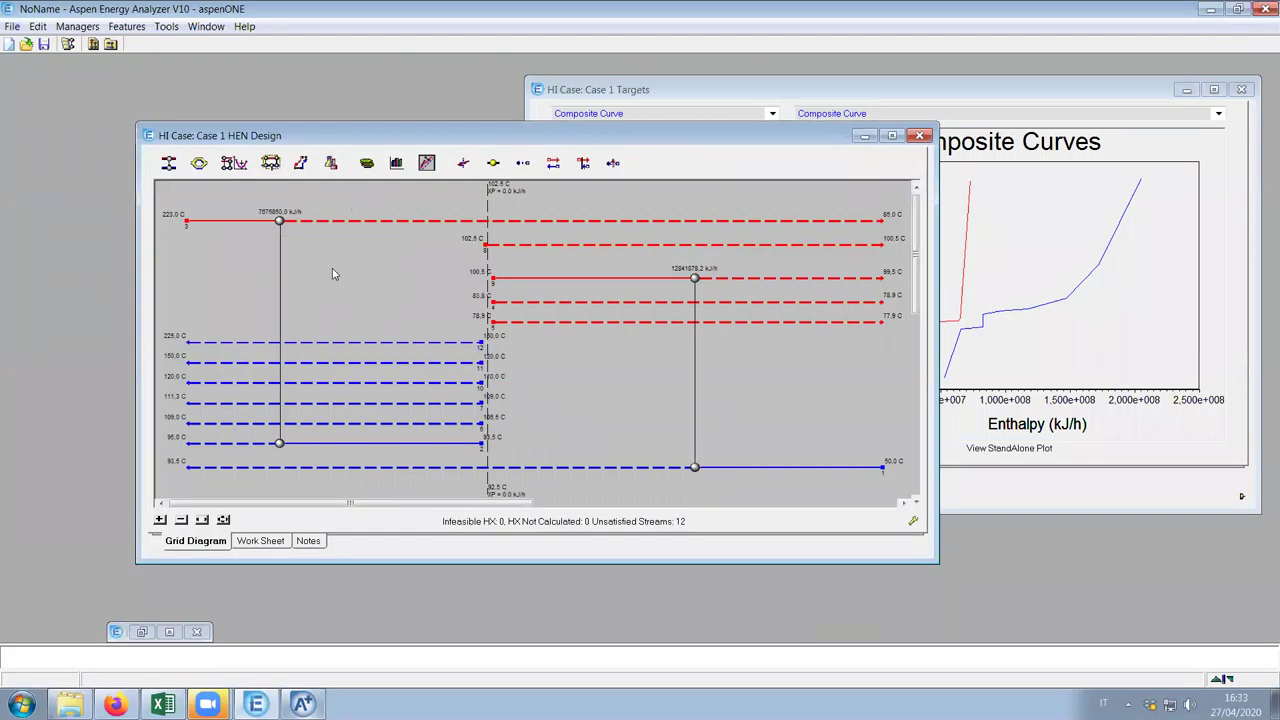
{"action": "double_click", "coordinate": [280, 220]}
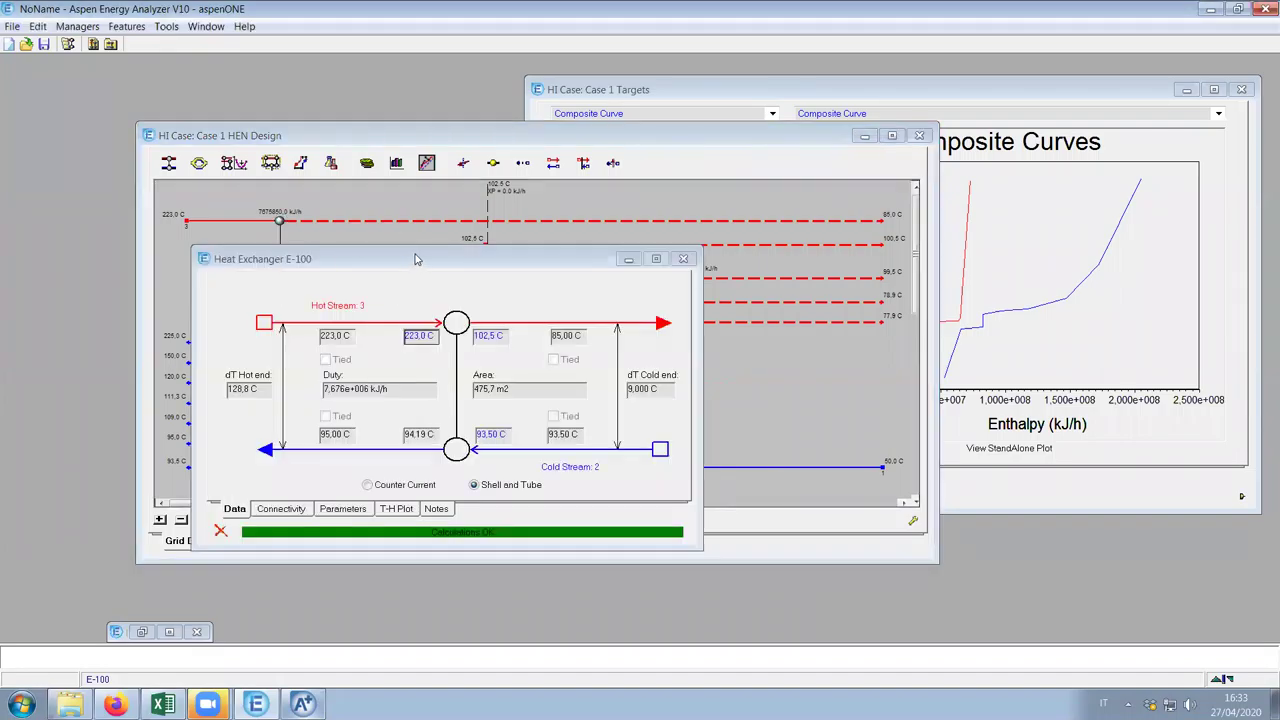
{"action": "left_click_drag", "start_coordinate": [417, 259], "coordinate": [575, 220]}
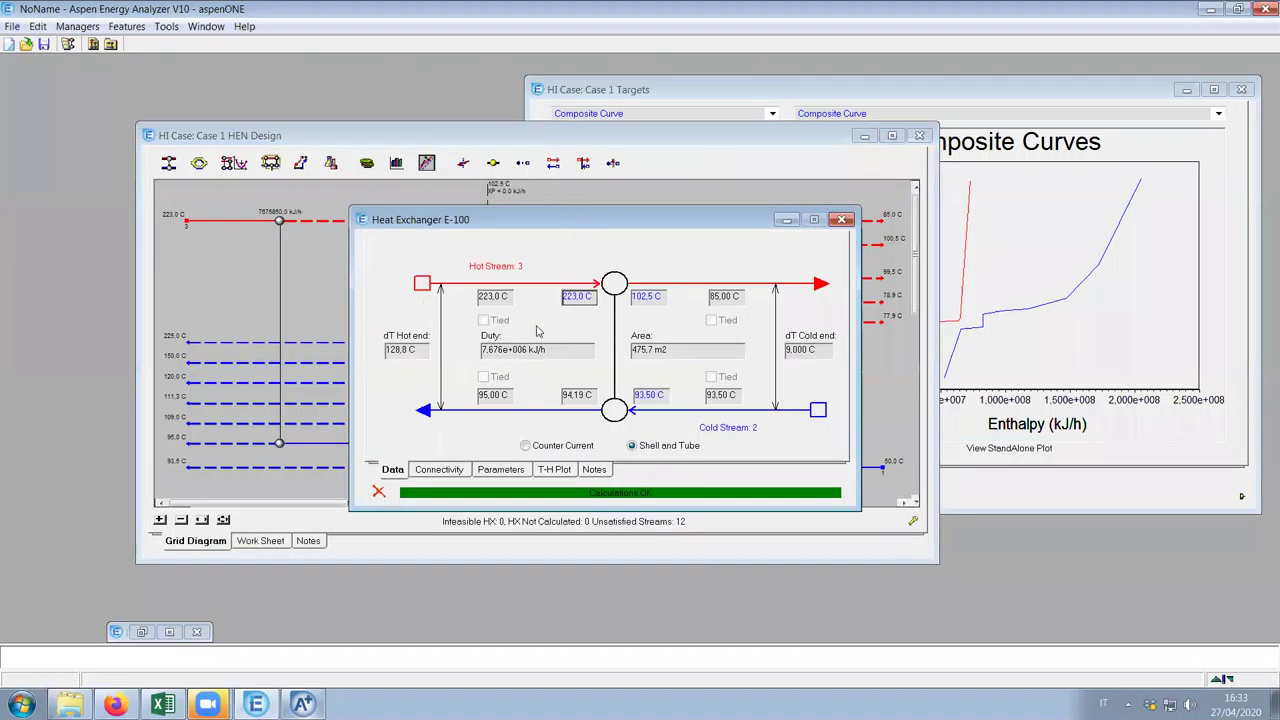
{"action": "mouse_move", "coordinate": [659, 303]}
Switch back to Aspen Plus and move exchanger B3 farther away from column B1-DISTC on the main flowsheet
{"action": "left_click", "coordinate": [302, 704]}
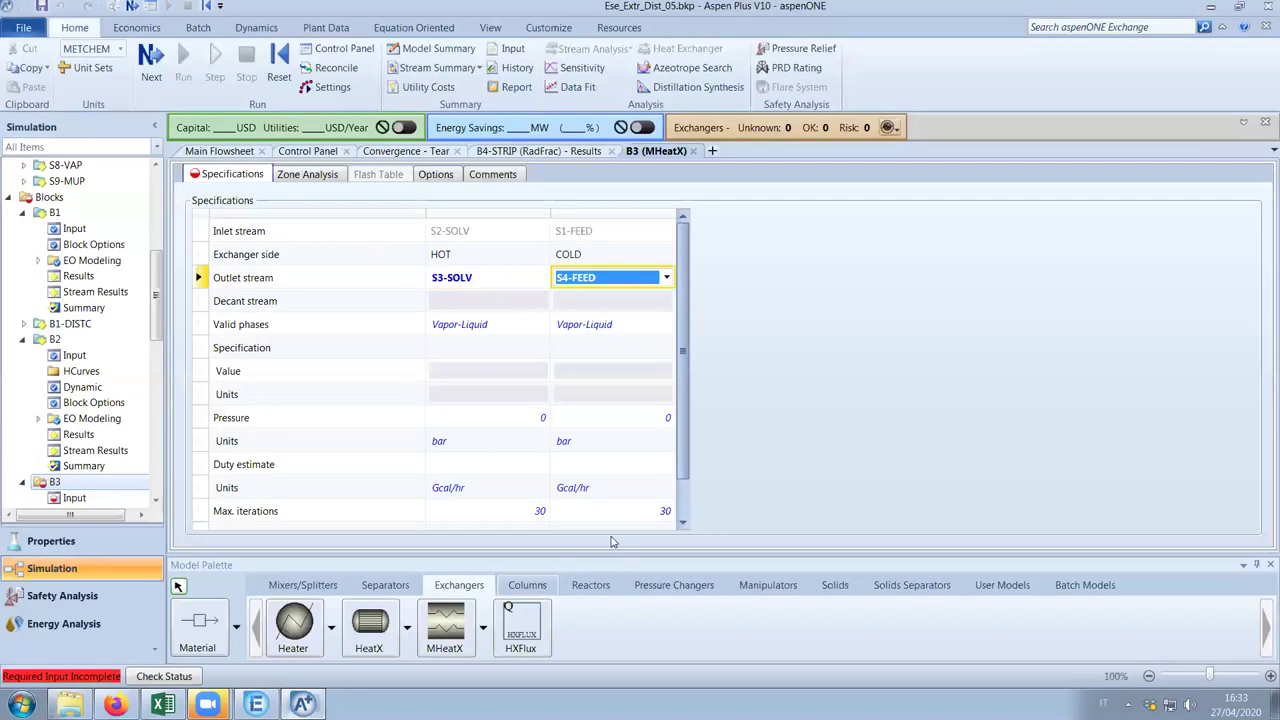
{"action": "left_click", "coordinate": [219, 151]}
{"action": "left_click_drag", "start_coordinate": [1262, 263], "coordinate": [1262, 380]}
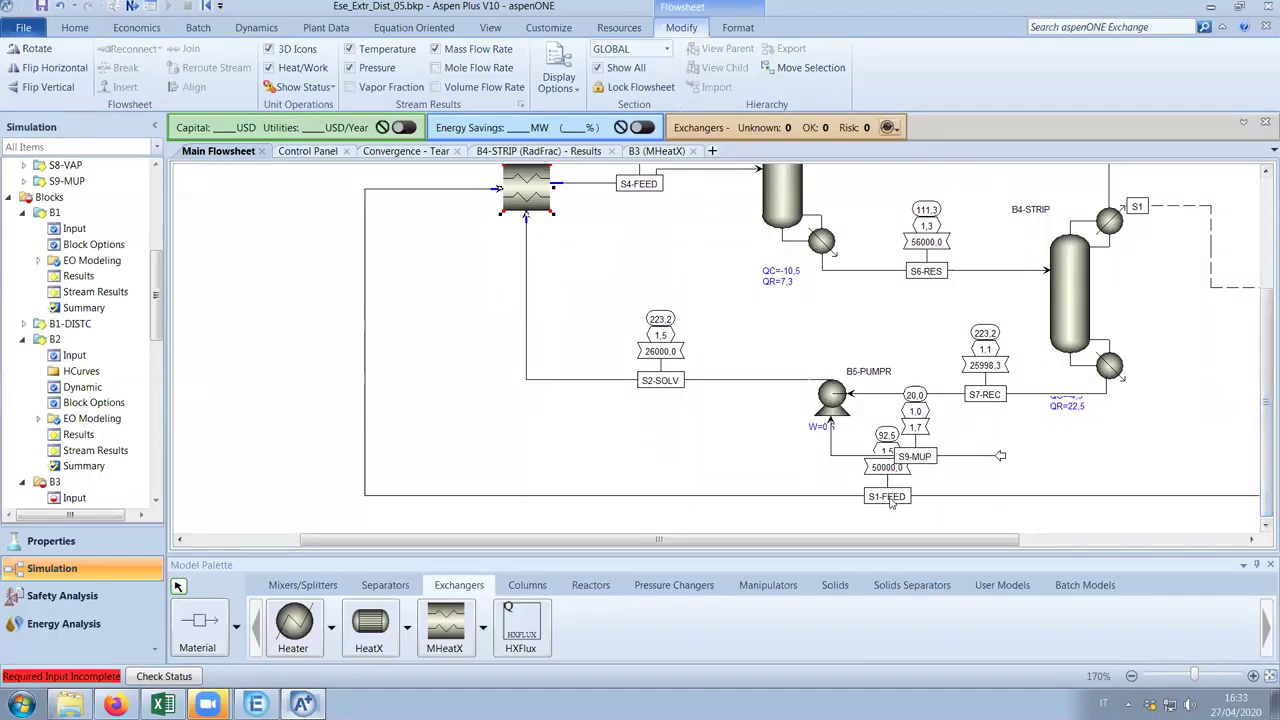
{"action": "left_click_drag", "start_coordinate": [1263, 353], "coordinate": [1262, 240]}
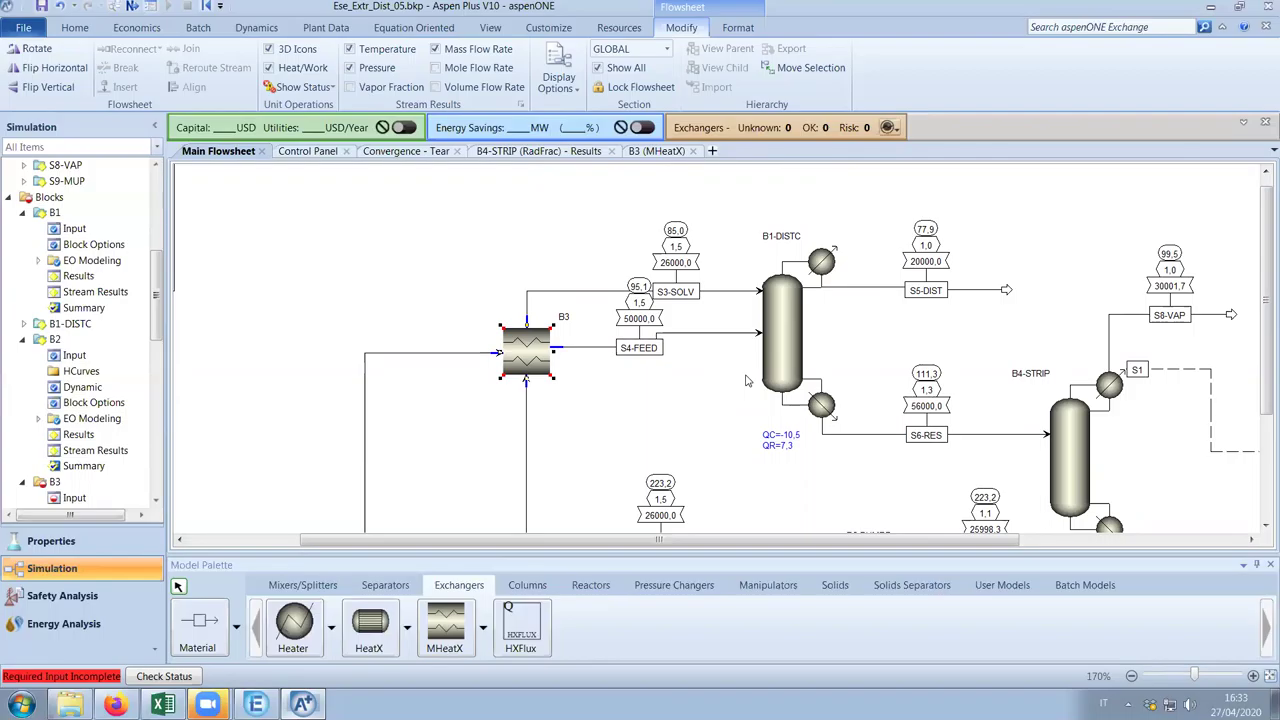
{"action": "left_click_drag", "start_coordinate": [530, 360], "coordinate": [452, 356]}
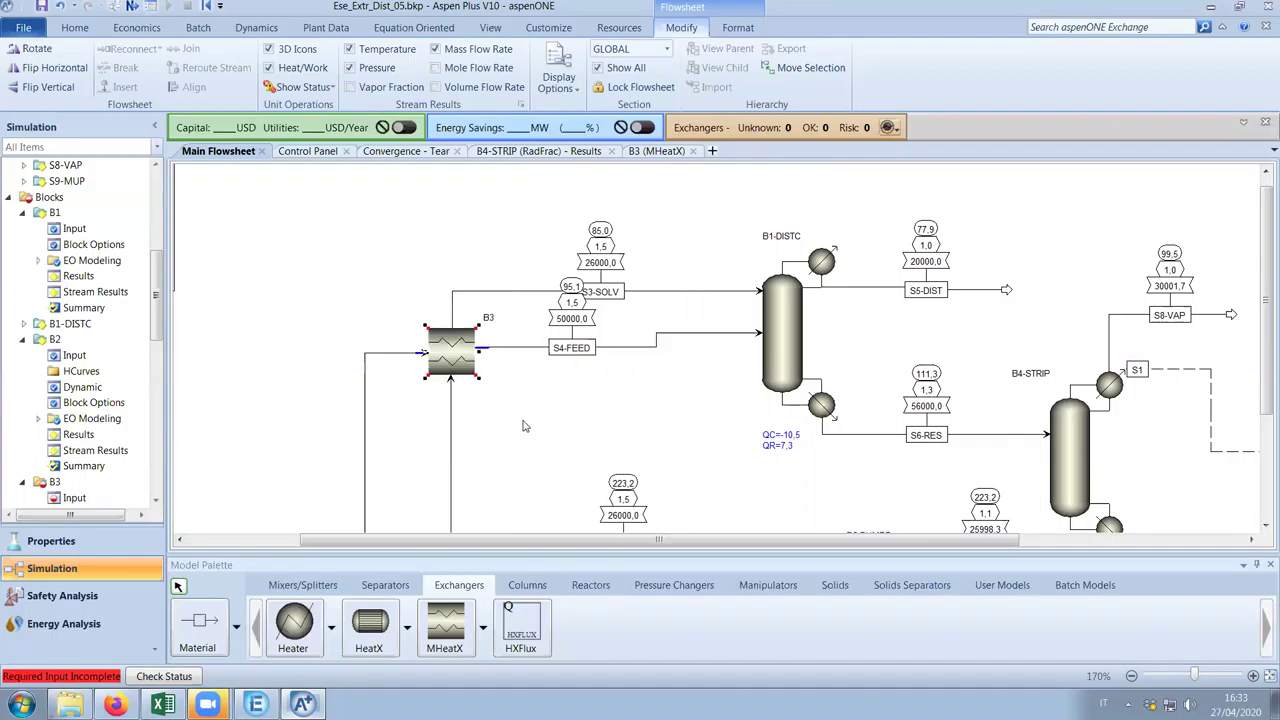
{"action": "left_click", "coordinate": [526, 433]}
Shift column B1-DISTC slightly down on the flowsheet and straighten the line of stream S3-SOLV
{"action": "left_click", "coordinate": [789, 366]}
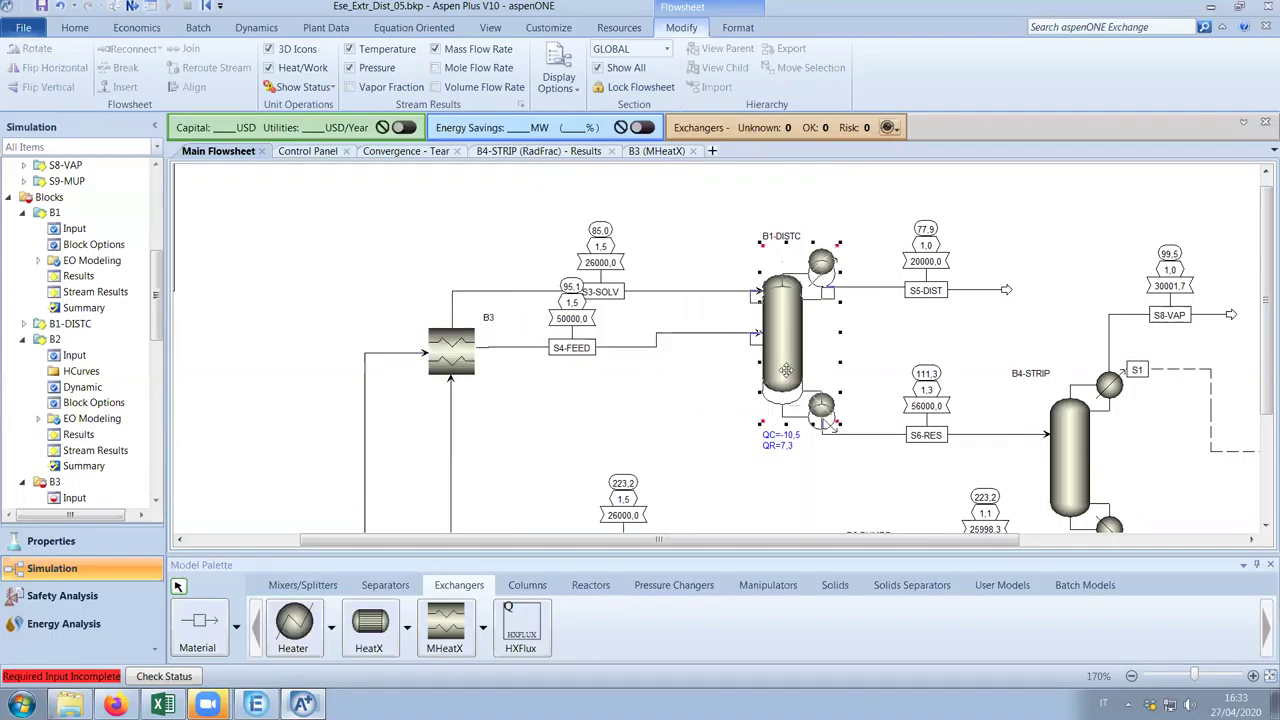
{"action": "left_click_drag", "start_coordinate": [789, 370], "coordinate": [789, 381]}
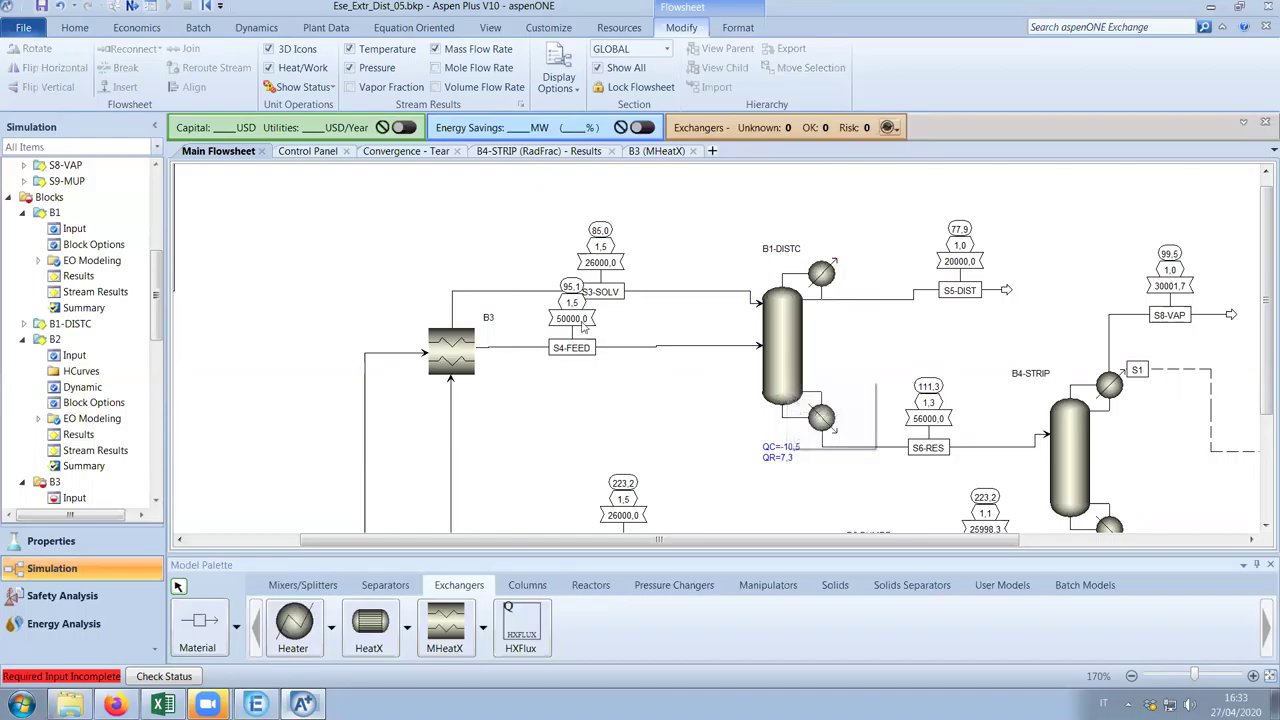
{"action": "left_click", "coordinate": [514, 293]}
{"action": "left_click", "coordinate": [488, 317]}
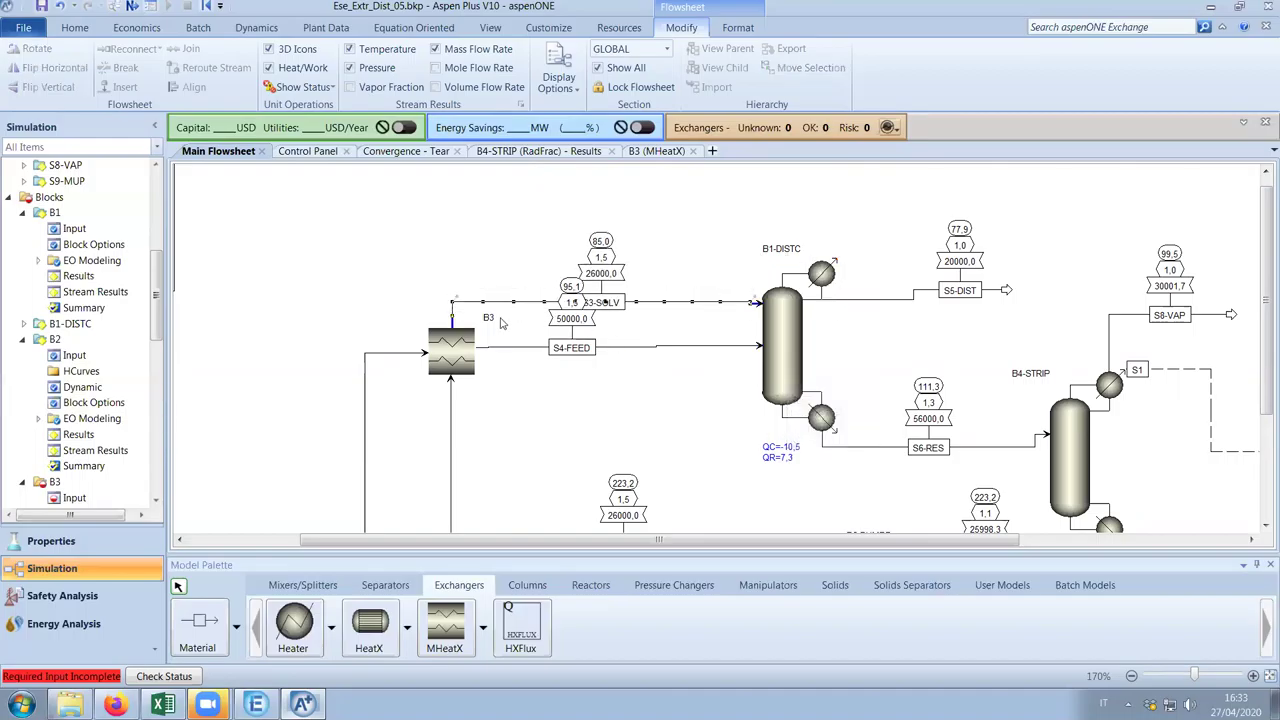
Specify the hot-side outlet of exchanger B3 by temperature with a value of 102,5 C
{"action": "double_click", "coordinate": [466, 362]}
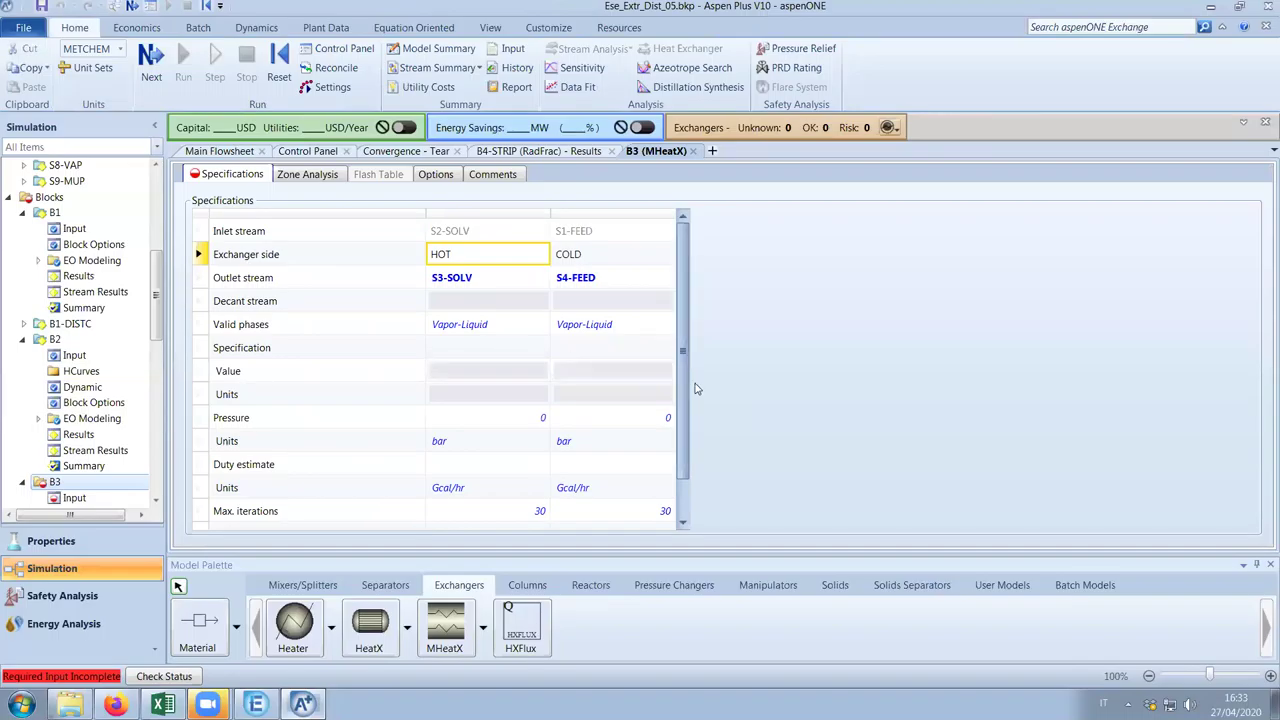
{"action": "left_click", "coordinate": [480, 347]}
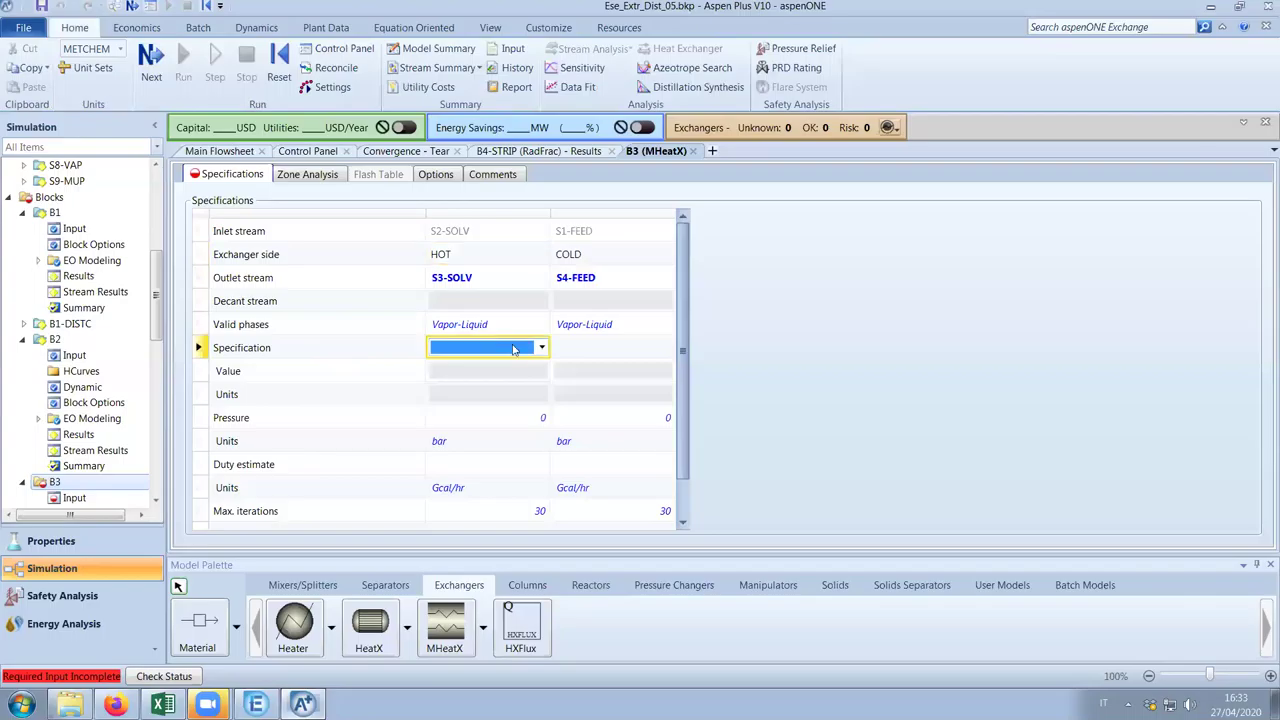
{"action": "left_click", "coordinate": [541, 347]}
{"action": "left_click", "coordinate": [480, 361]}
{"action": "left_click", "coordinate": [497, 374]}
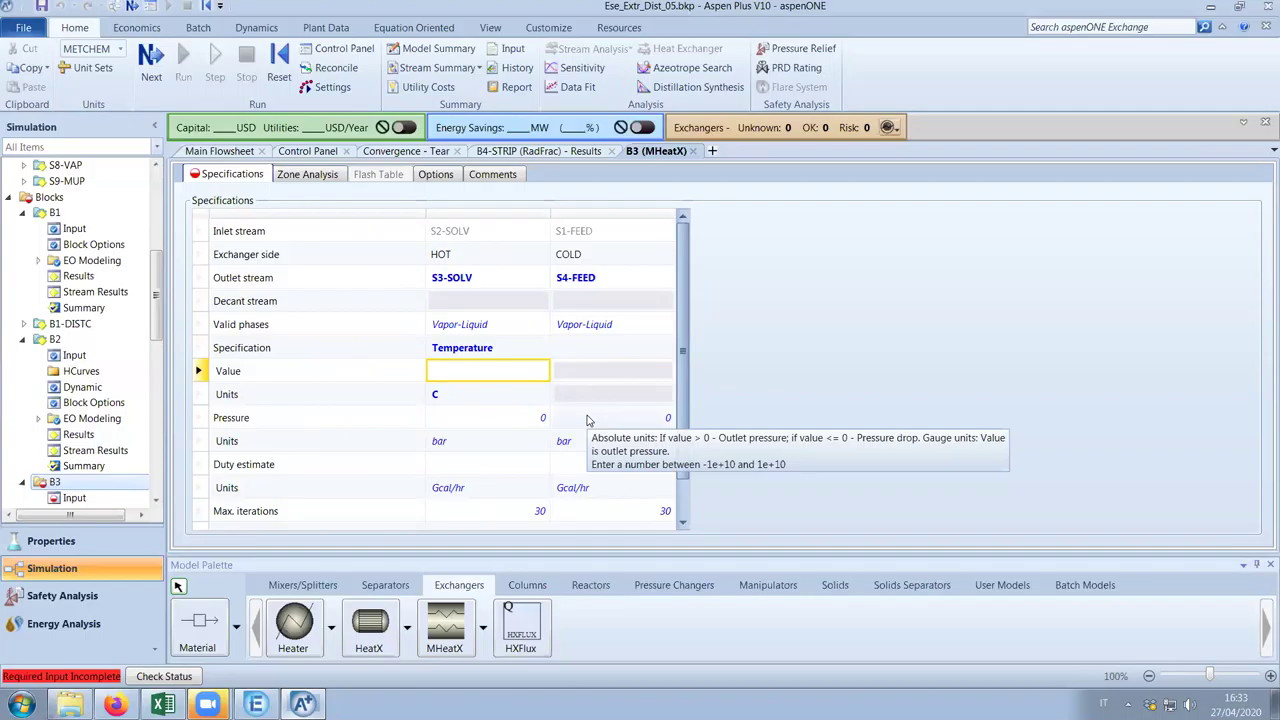
{"action": "type", "text": "102,5"}
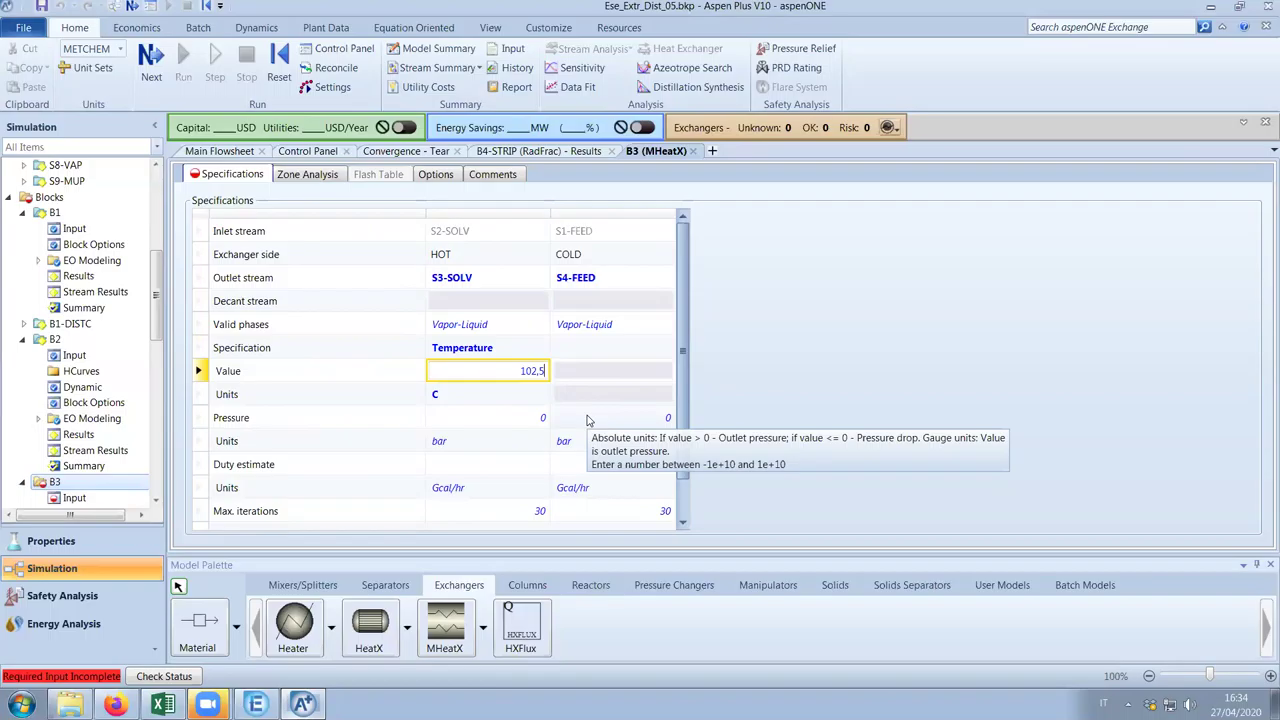
{"action": "key", "text": "Return"}
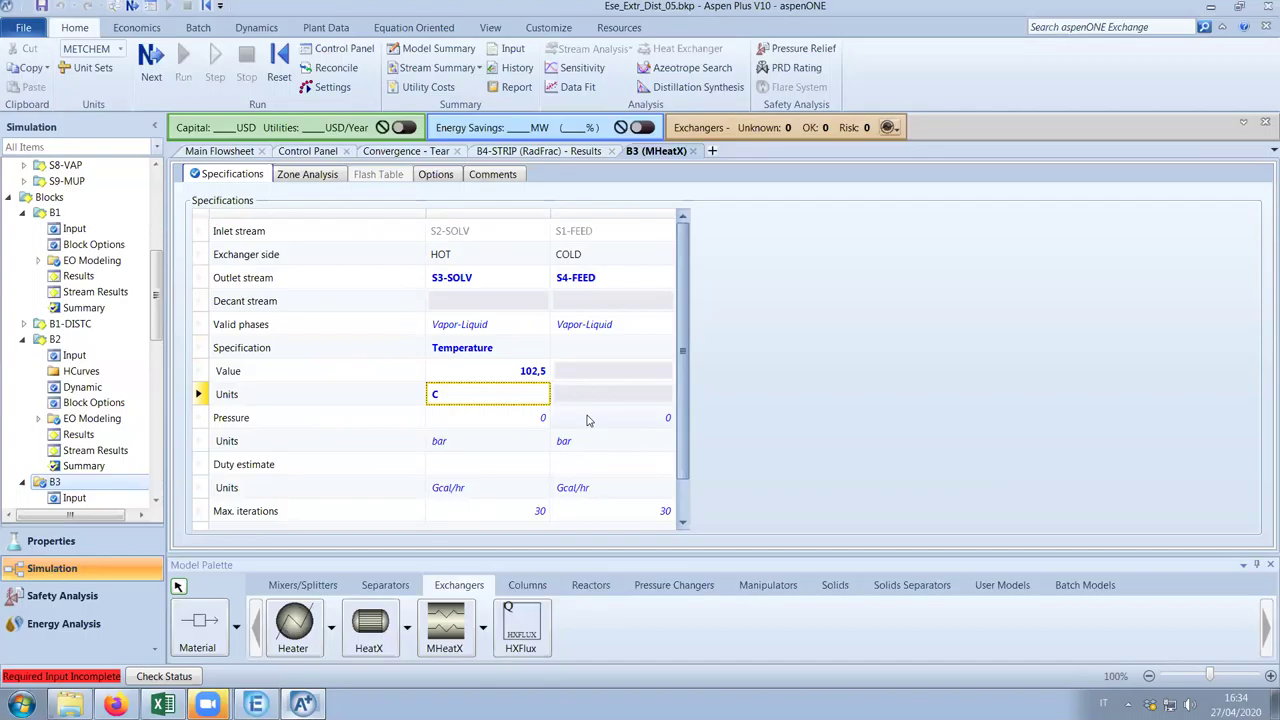
Expand the sensitivity analyses under Model Analysis Tools and go to the next incomplete input form, DISTCOL
{"action": "scroll", "coordinate": [590, 420], "scroll_direction": "down", "scroll_amount": 1}
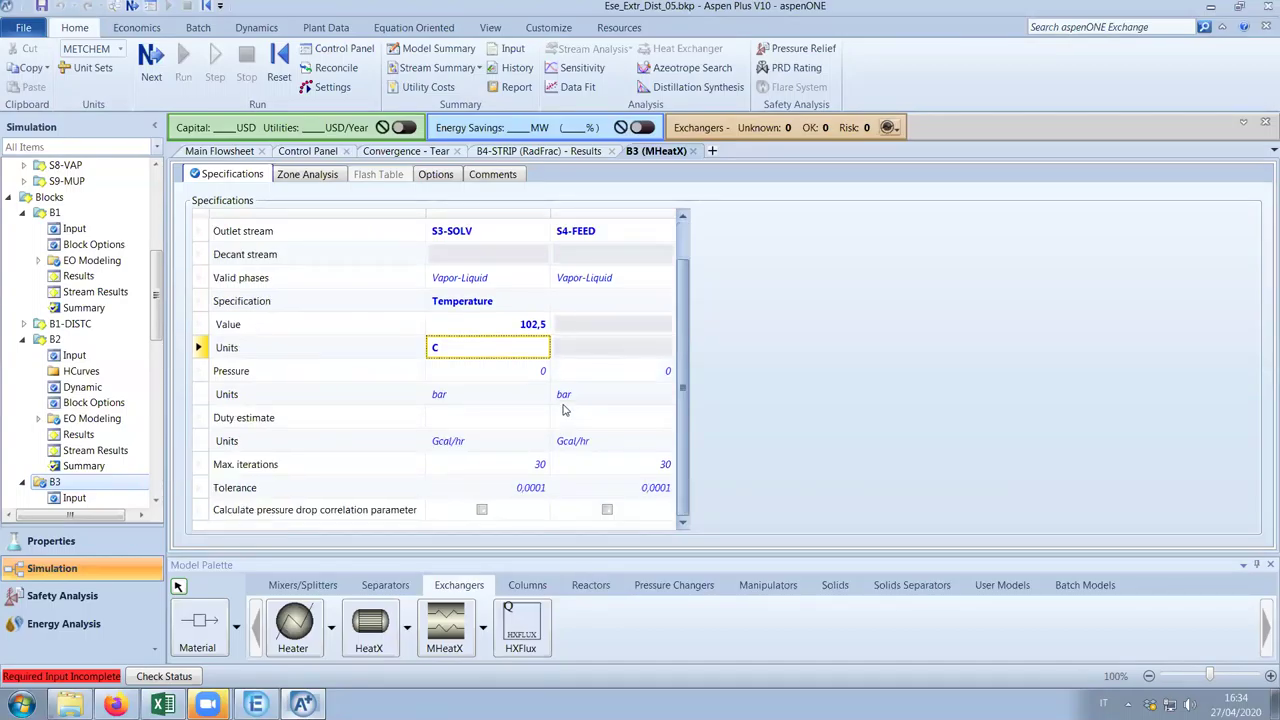
{"action": "left_click_drag", "start_coordinate": [158, 325], "coordinate": [156, 502]}
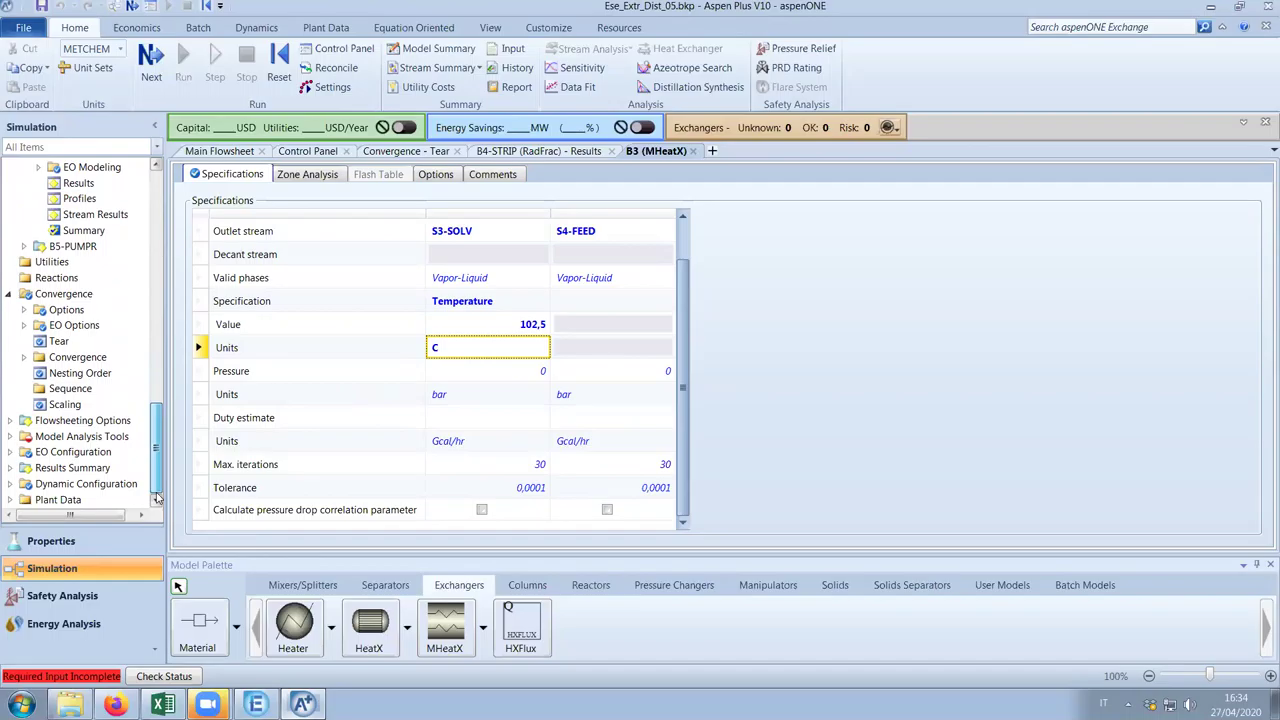
{"action": "left_click", "coordinate": [10, 436]}
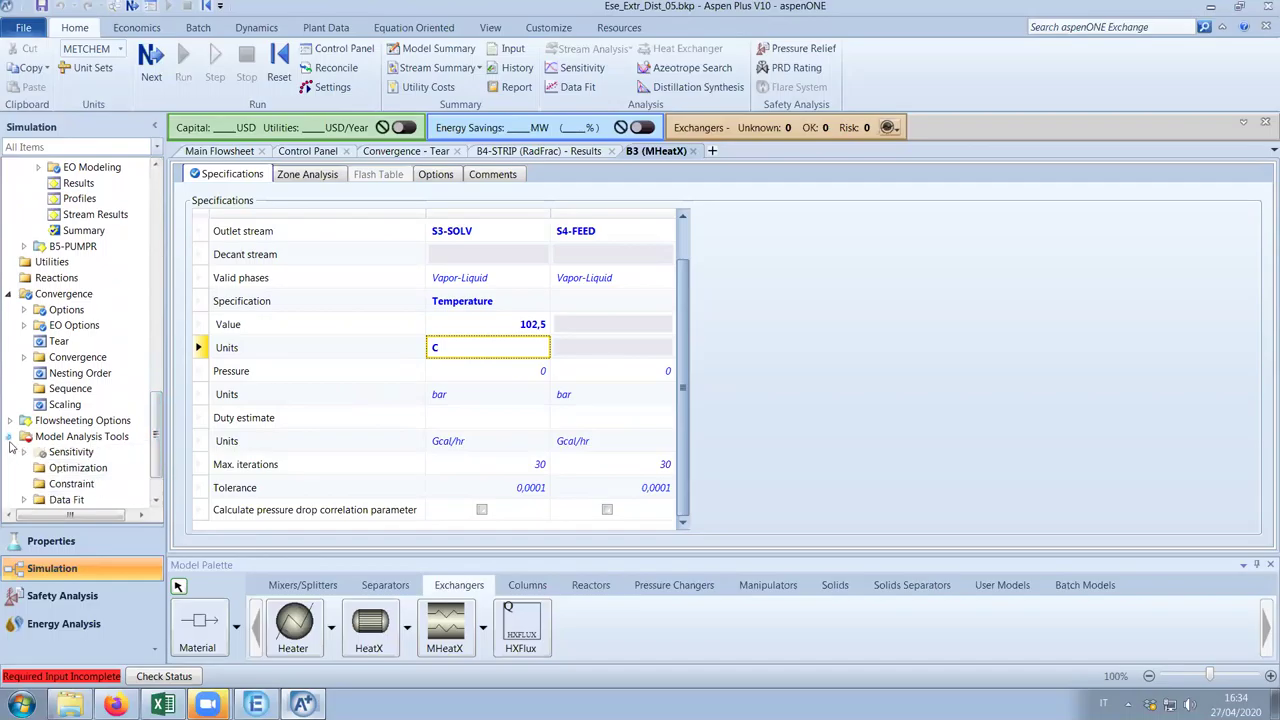
{"action": "left_click", "coordinate": [23, 388]}
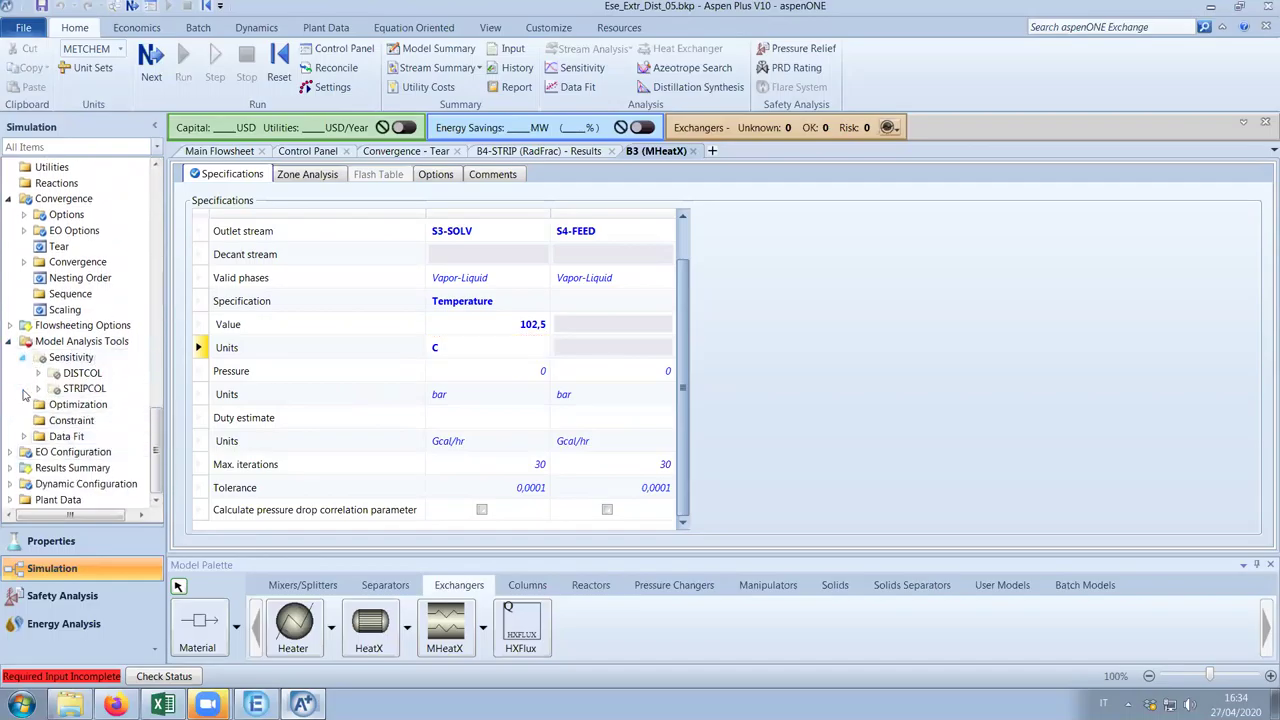
{"action": "left_click", "coordinate": [151, 70]}
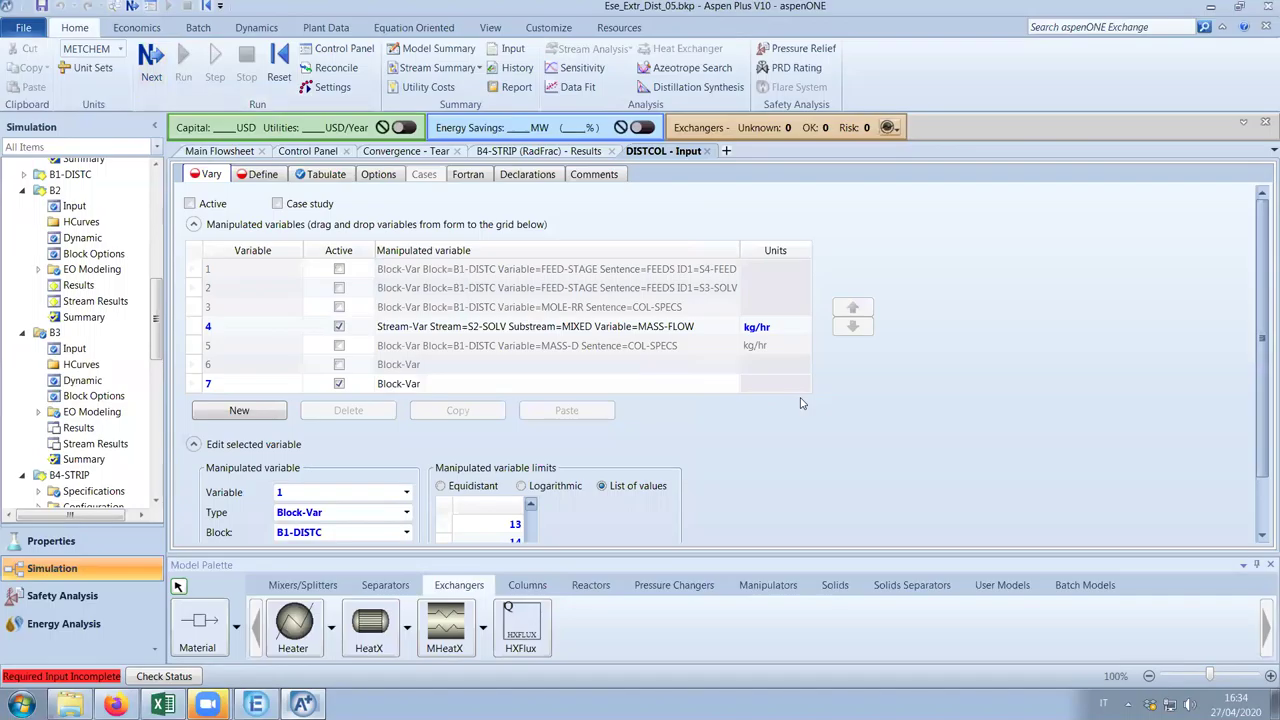
Examine the manipulated and sampled variables of the DISTCOL sensitivity, including the settings of manipulated variable 7
{"action": "scroll", "coordinate": [800, 403], "scroll_direction": "down", "scroll_amount": 2}
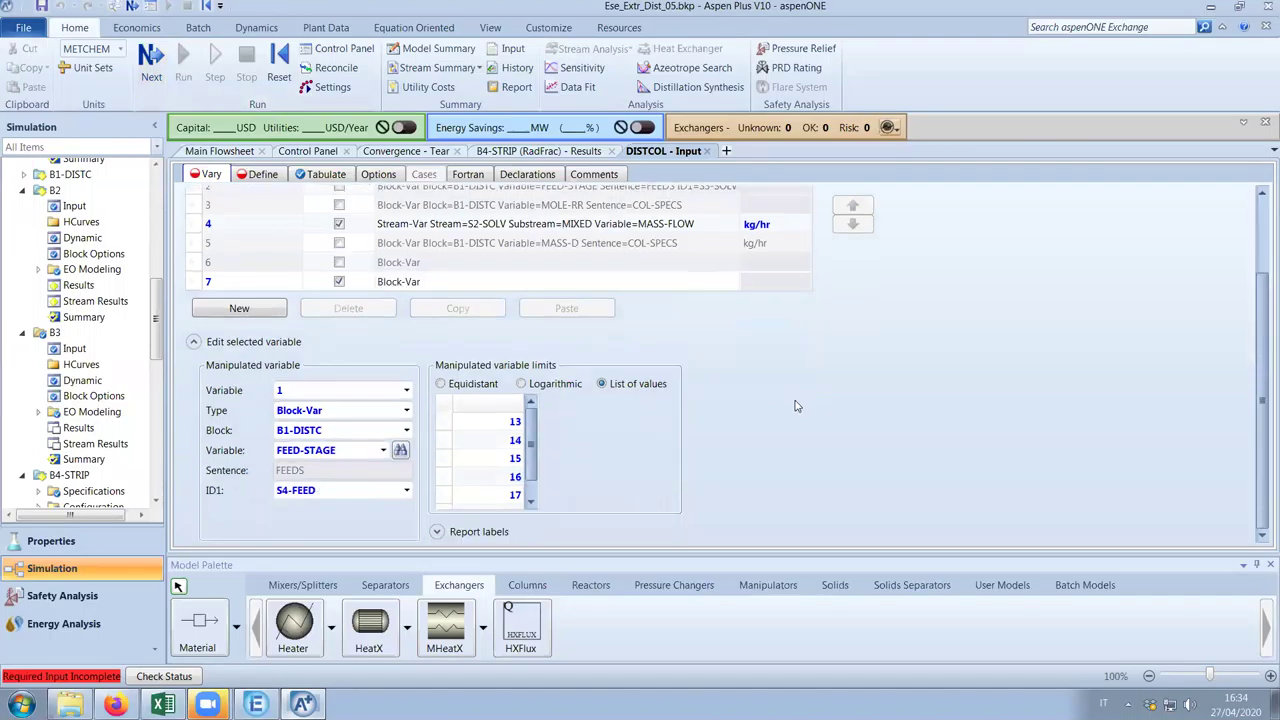
{"action": "left_click", "coordinate": [190, 284]}
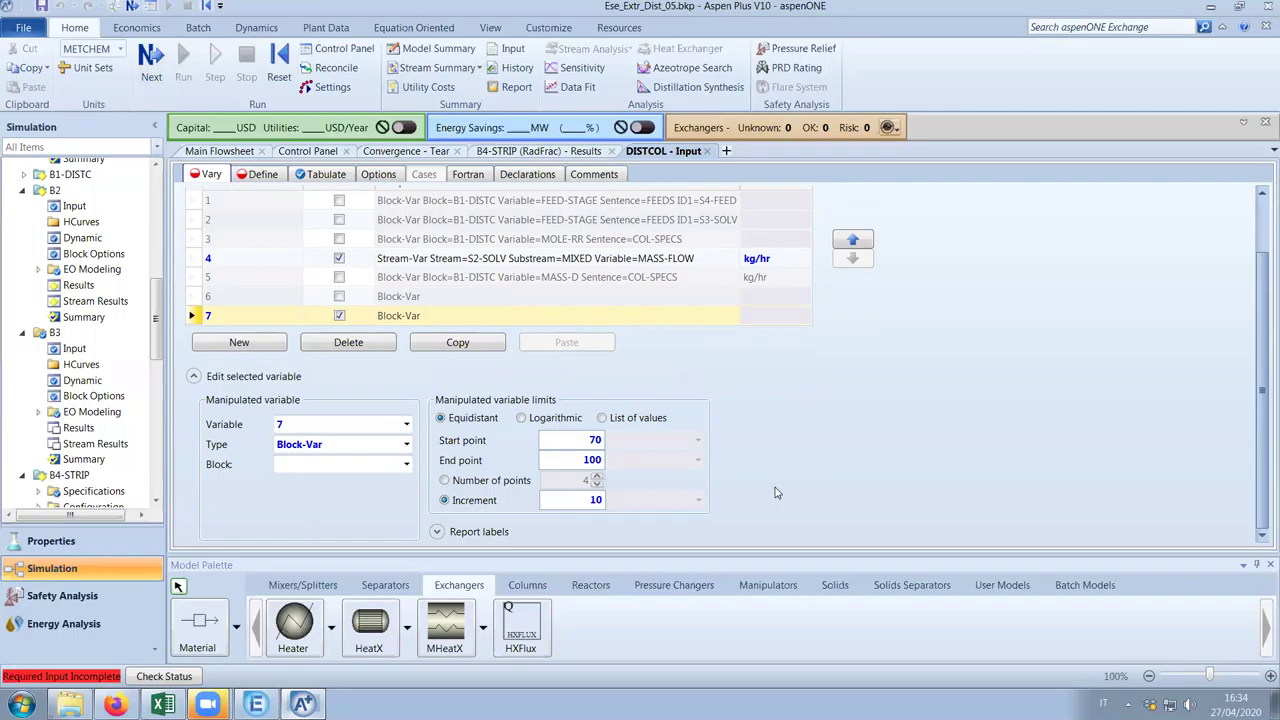
{"action": "scroll", "coordinate": [775, 492], "scroll_direction": "up", "scroll_amount": 2}
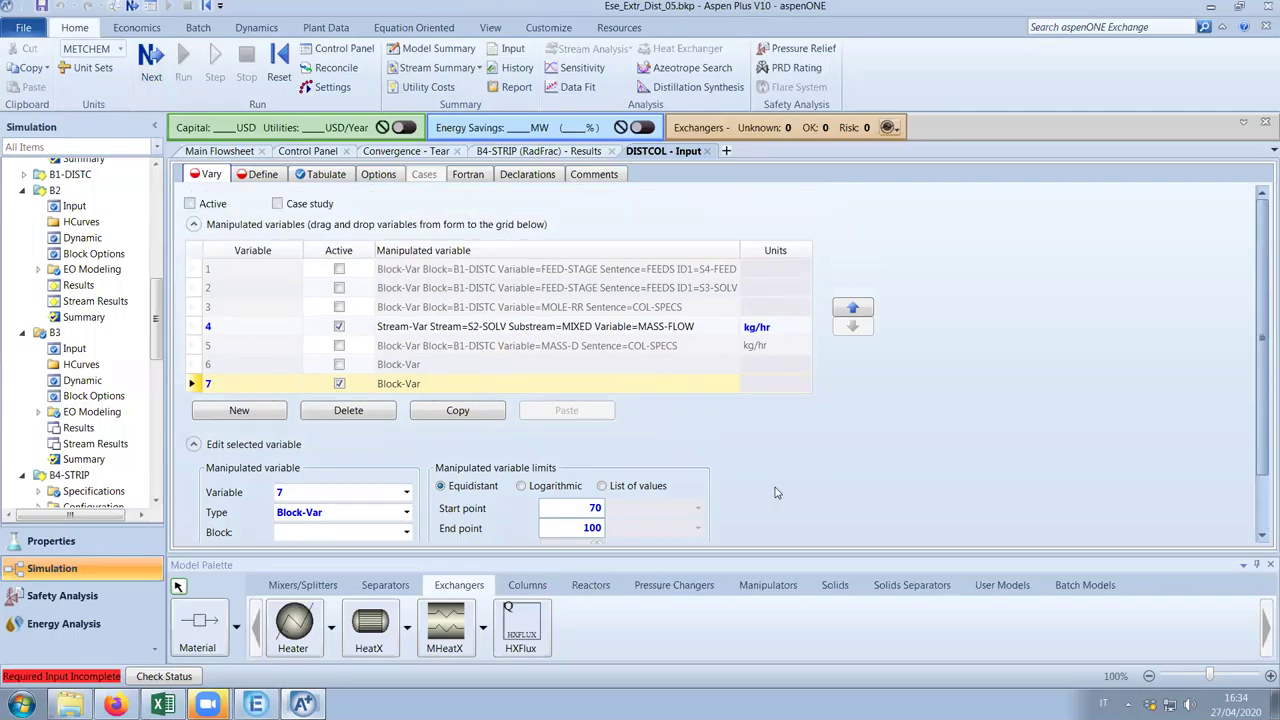
{"action": "scroll", "coordinate": [775, 492], "scroll_direction": "down", "scroll_amount": 2}
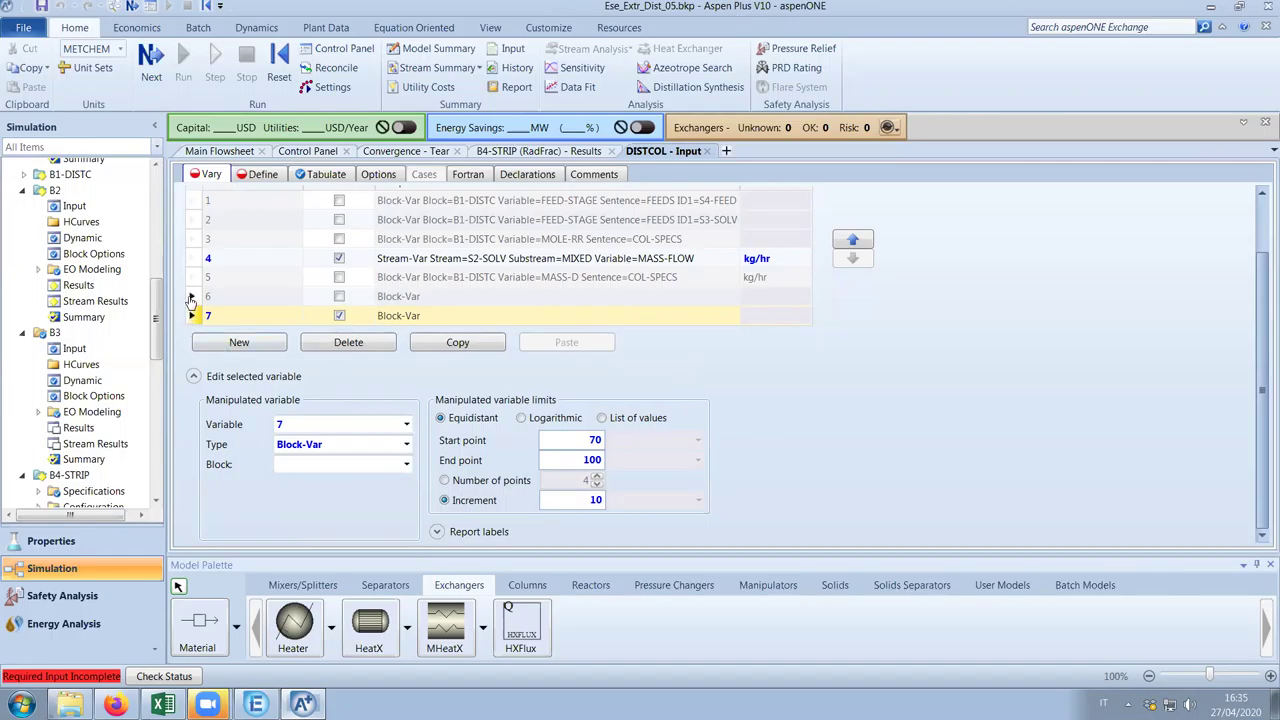
{"action": "left_click", "coordinate": [260, 178]}
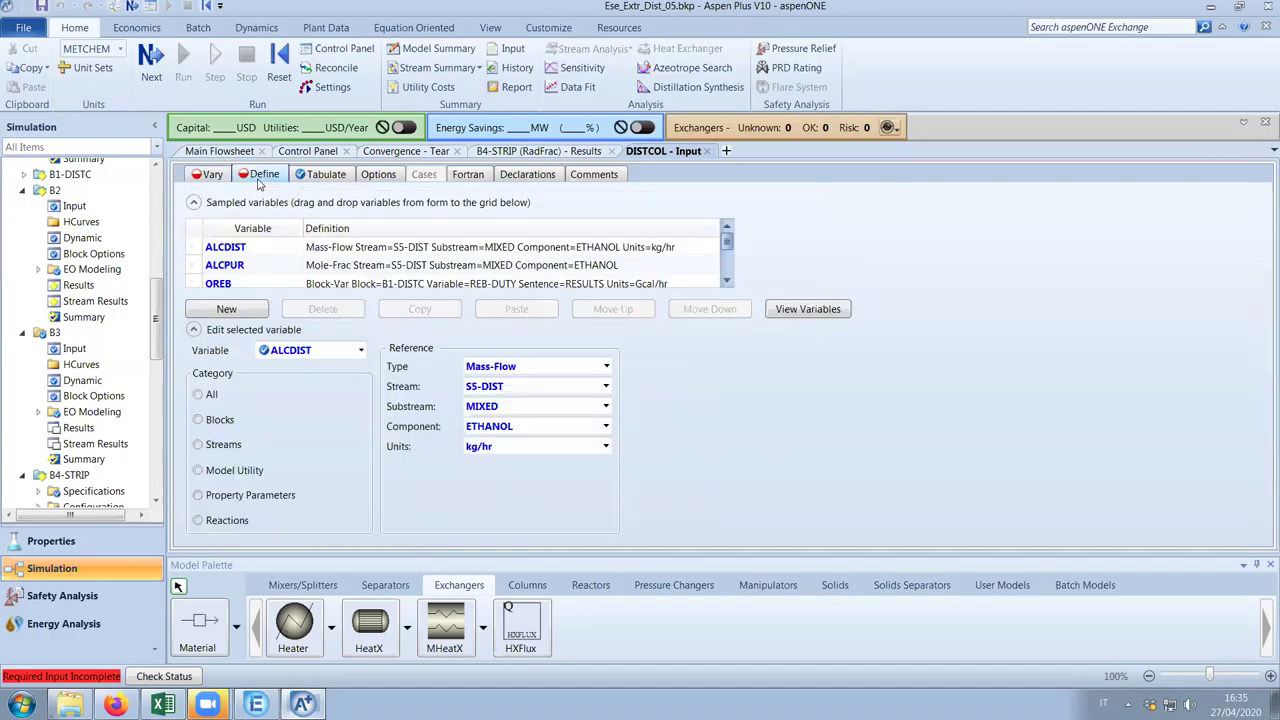
{"action": "left_click", "coordinate": [208, 175]}
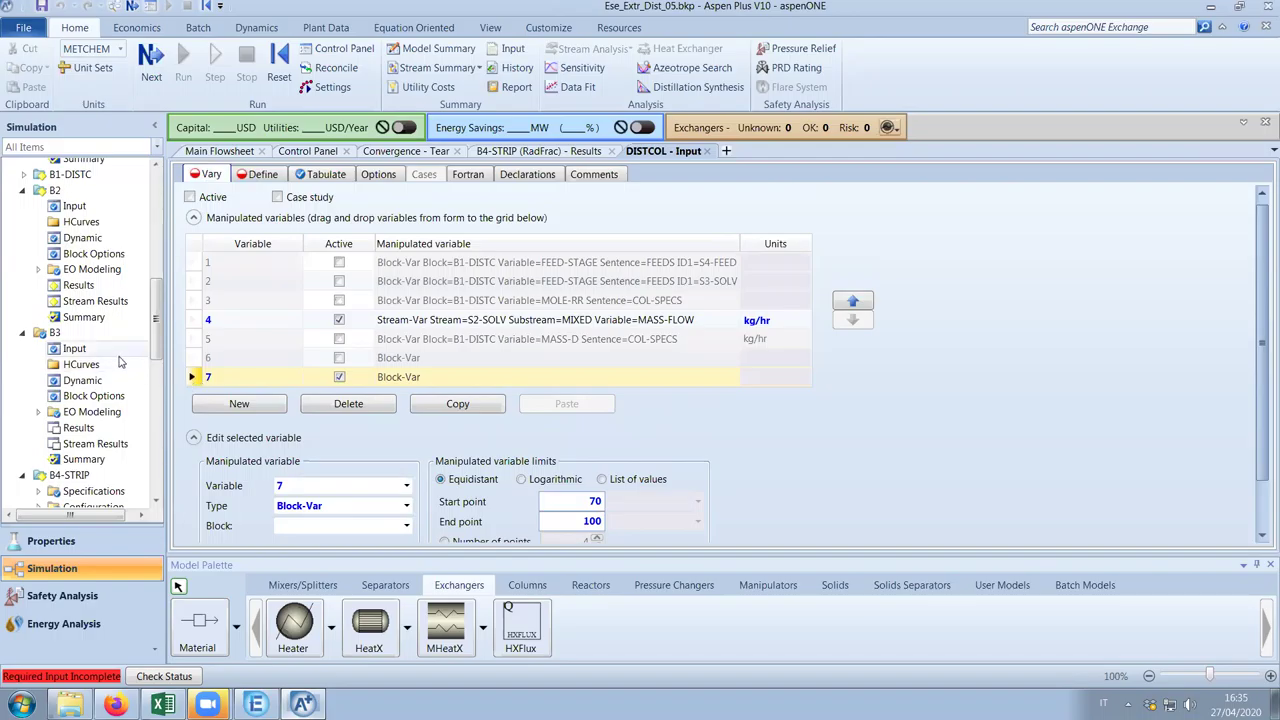
Delete the DISTCOL sensitivity analysis from Model Analysis Tools, acknowledge the warning and return to the main flowsheet
{"action": "left_click_drag", "start_coordinate": [157, 340], "coordinate": [157, 475]}
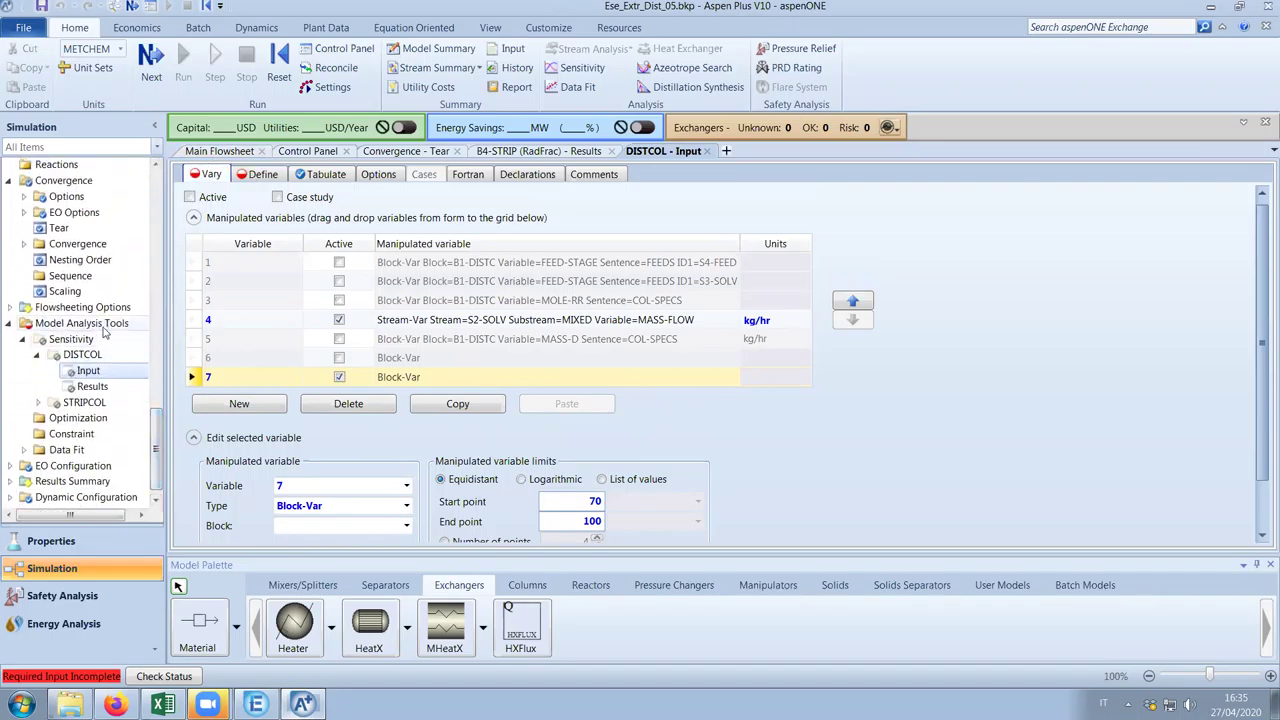
{"action": "left_click", "coordinate": [102, 329]}
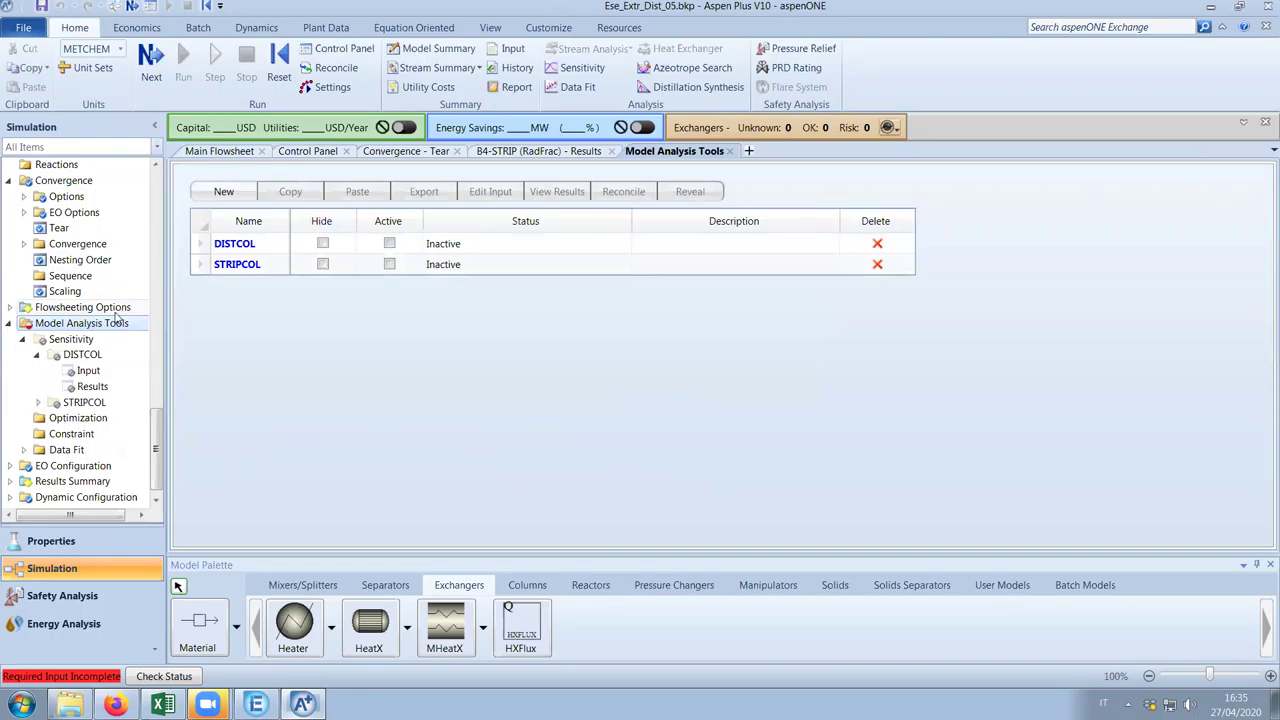
{"action": "left_click", "coordinate": [877, 243]}
{"action": "left_click", "coordinate": [686, 373]}
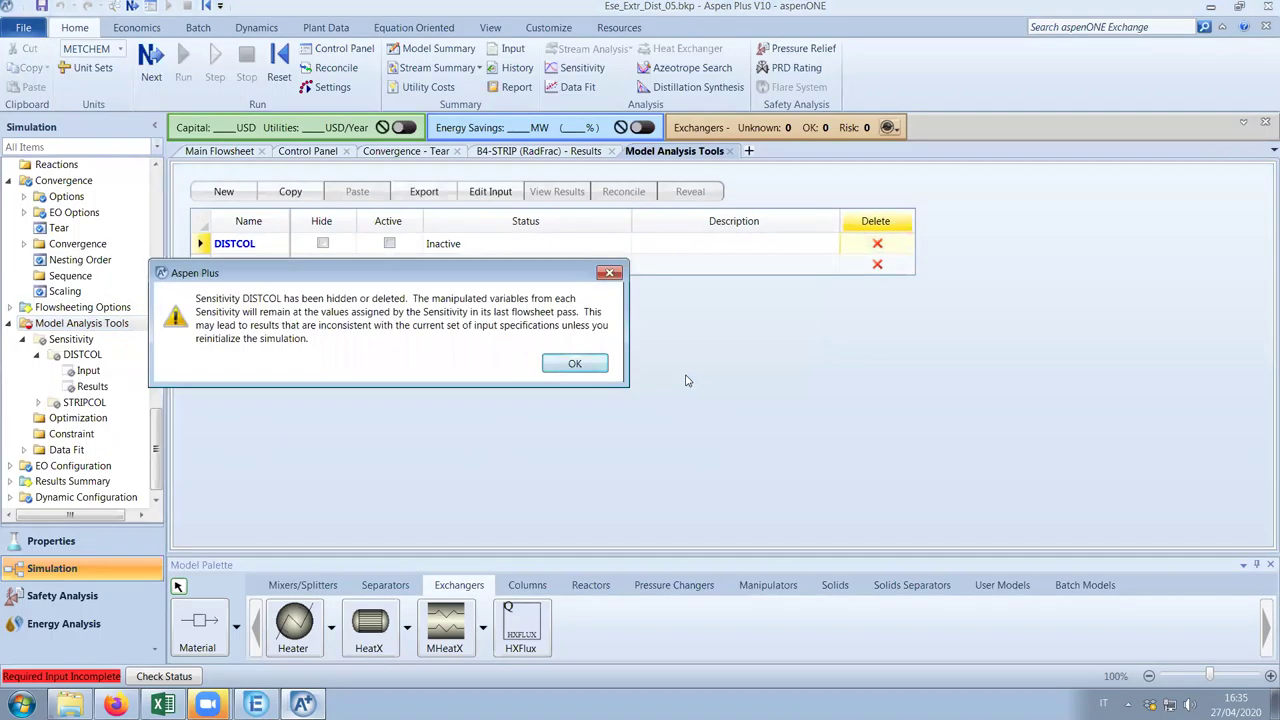
{"action": "left_click", "coordinate": [571, 366]}
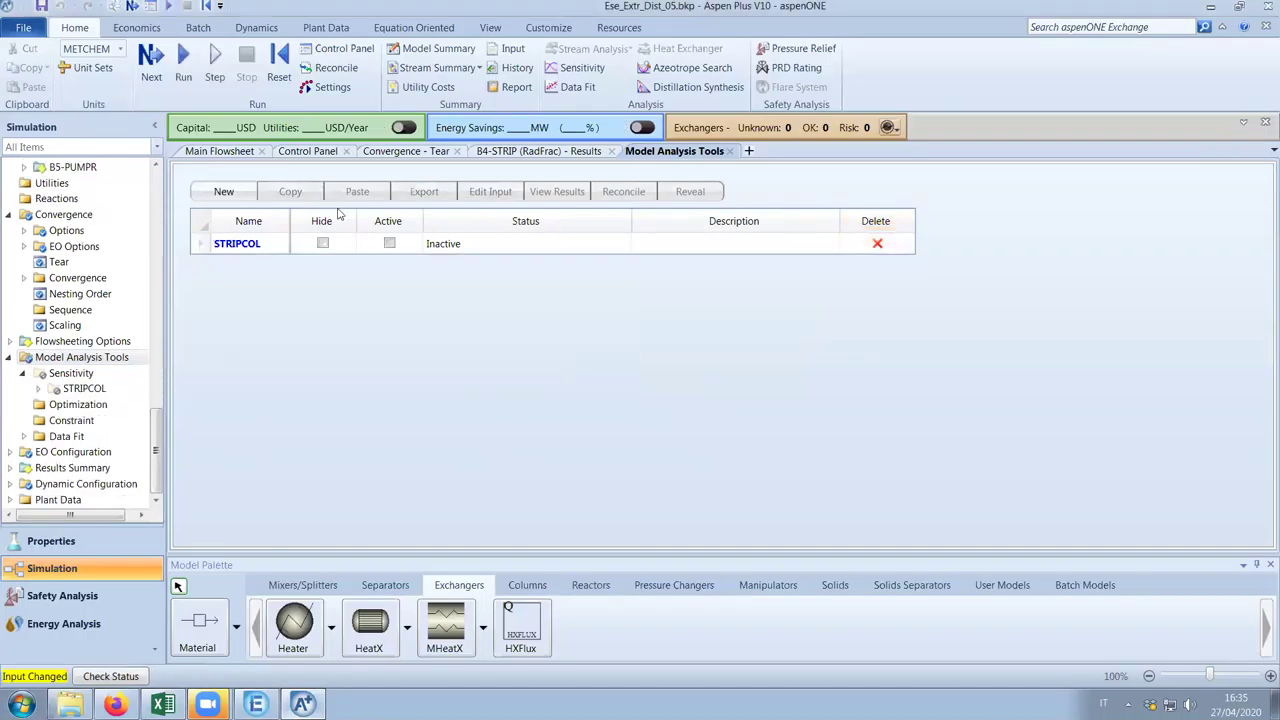
{"action": "left_click", "coordinate": [730, 151]}
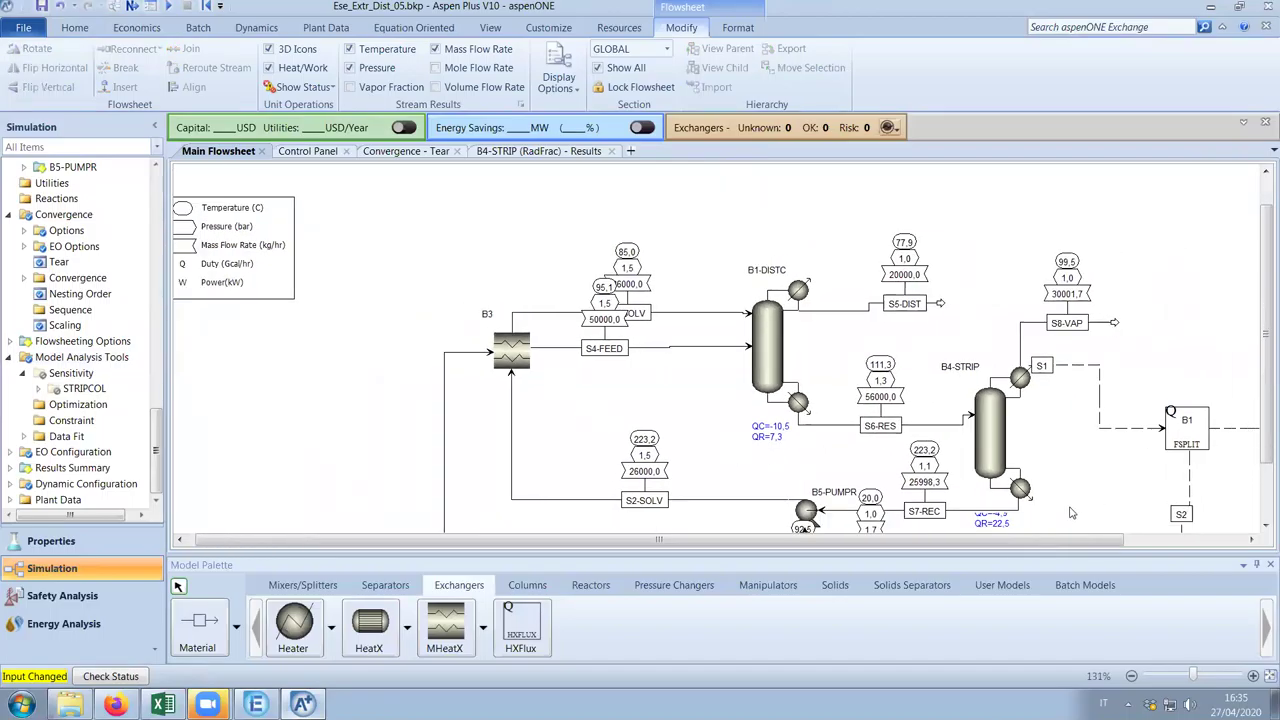
Shift the label of stream S4-FEED along its line towards exchanger B3, clear of the S3-SOLV label
{"action": "scroll", "coordinate": [1100, 540], "scroll_direction": "right", "scroll_amount": 3}
{"action": "scroll", "coordinate": [1262, 440], "scroll_direction": "down", "scroll_amount": 2}
{"action": "scroll", "coordinate": [1262, 455], "scroll_direction": "up", "scroll_amount": 1}
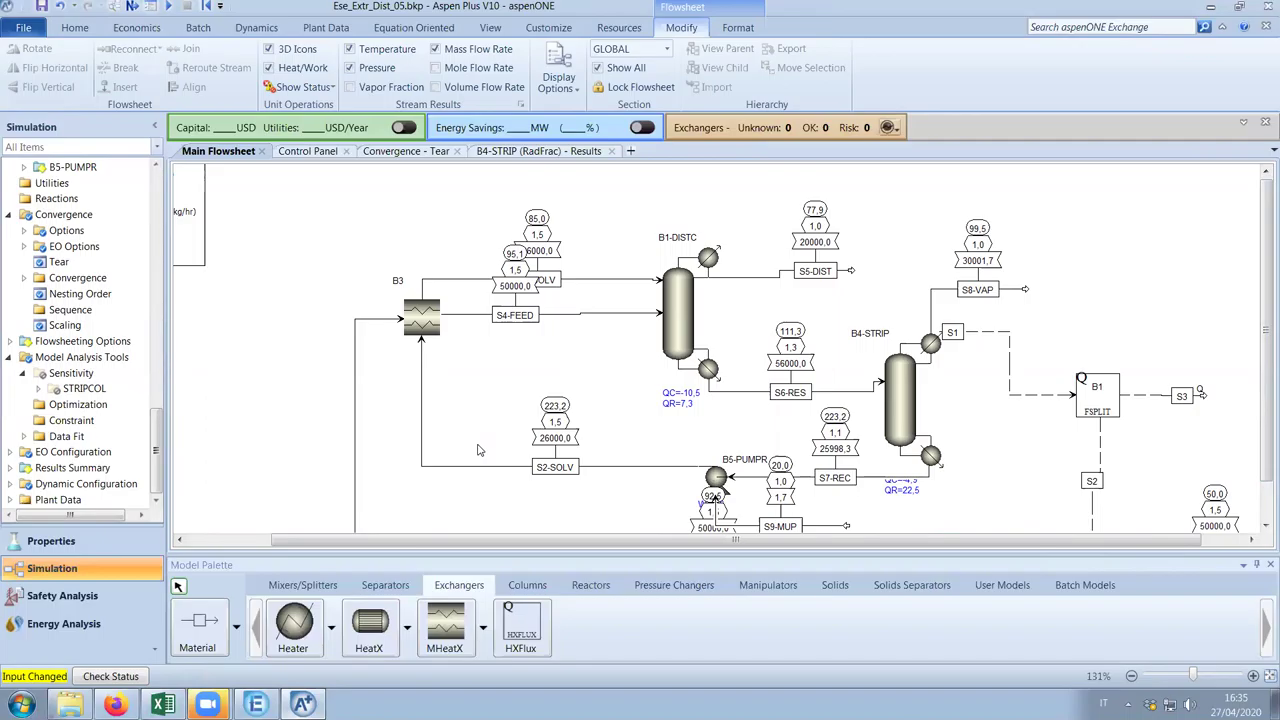
{"action": "scroll", "coordinate": [487, 398], "scroll_direction": "up", "scroll_amount": 3}
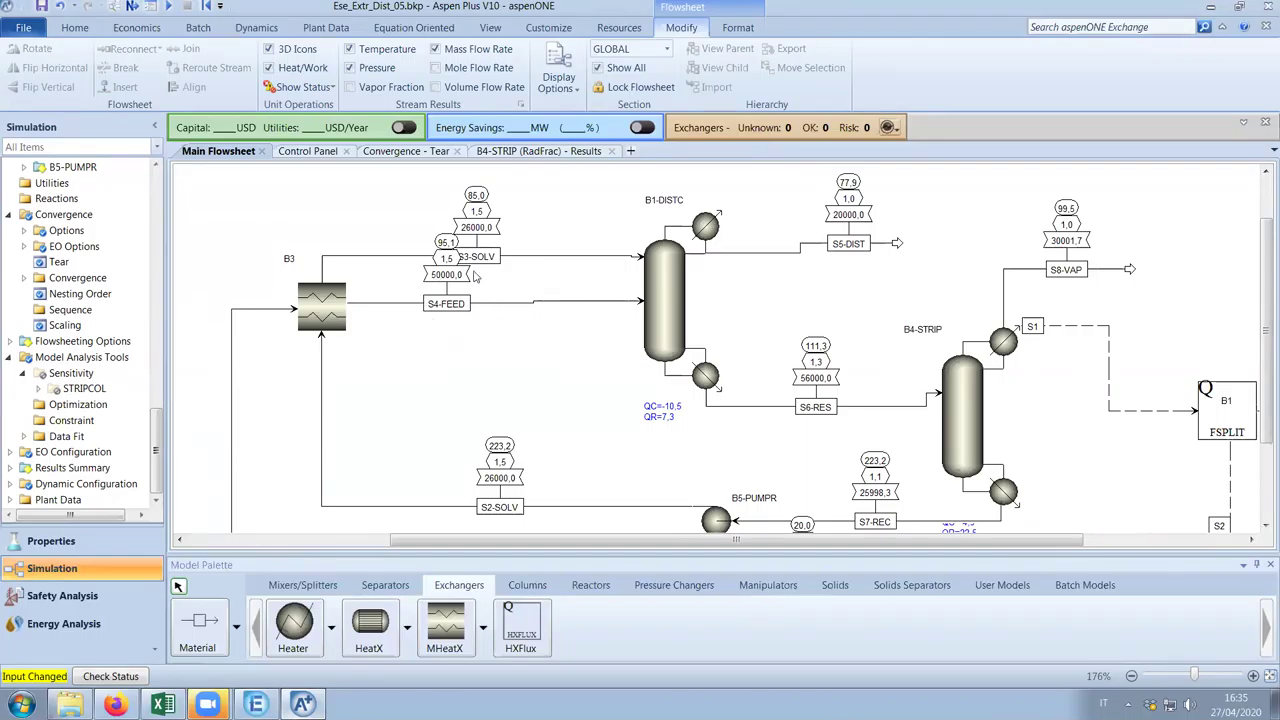
{"action": "left_click_drag", "start_coordinate": [468, 303], "coordinate": [428, 303]}
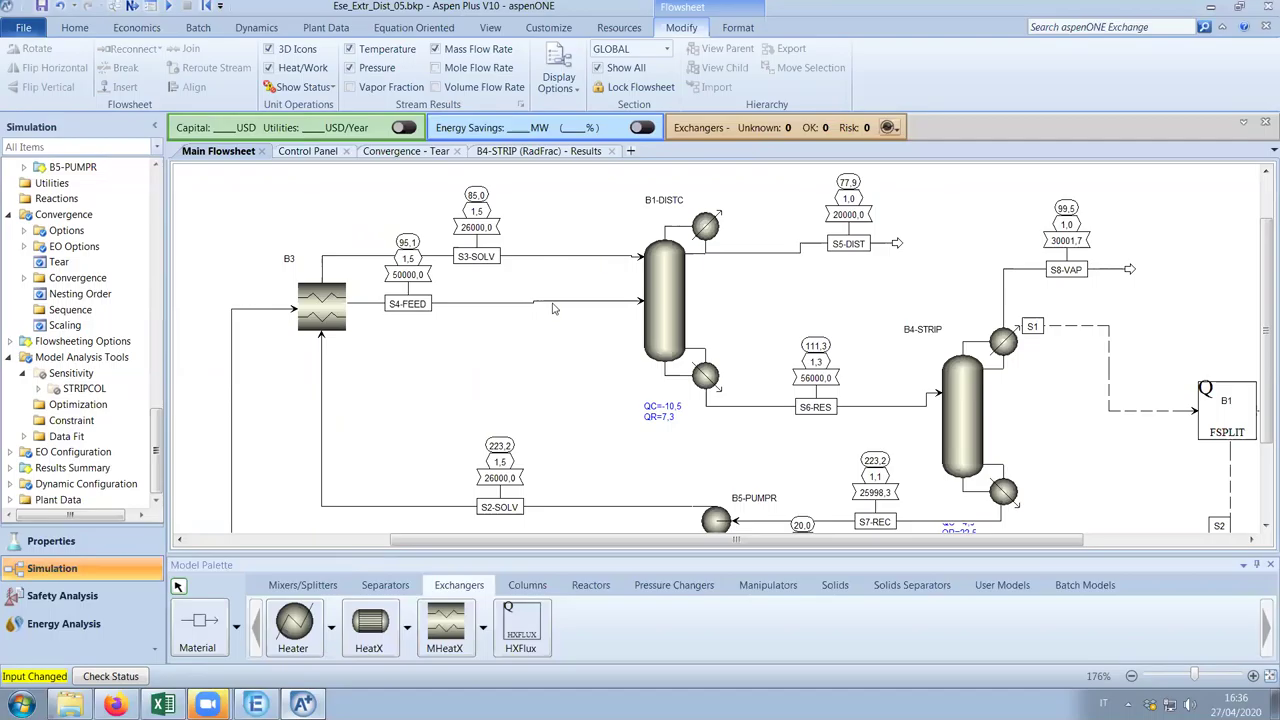
Place two Heater blocks between exchanger B3 and column B1-DISTC, one on the S3-SOLV line and one on the S4-FEED line
{"action": "left_click", "coordinate": [311, 624]}
{"action": "left_click", "coordinate": [293, 624]}
{"action": "left_click", "coordinate": [521, 313]}
{"action": "right_click", "coordinate": [612, 264]}
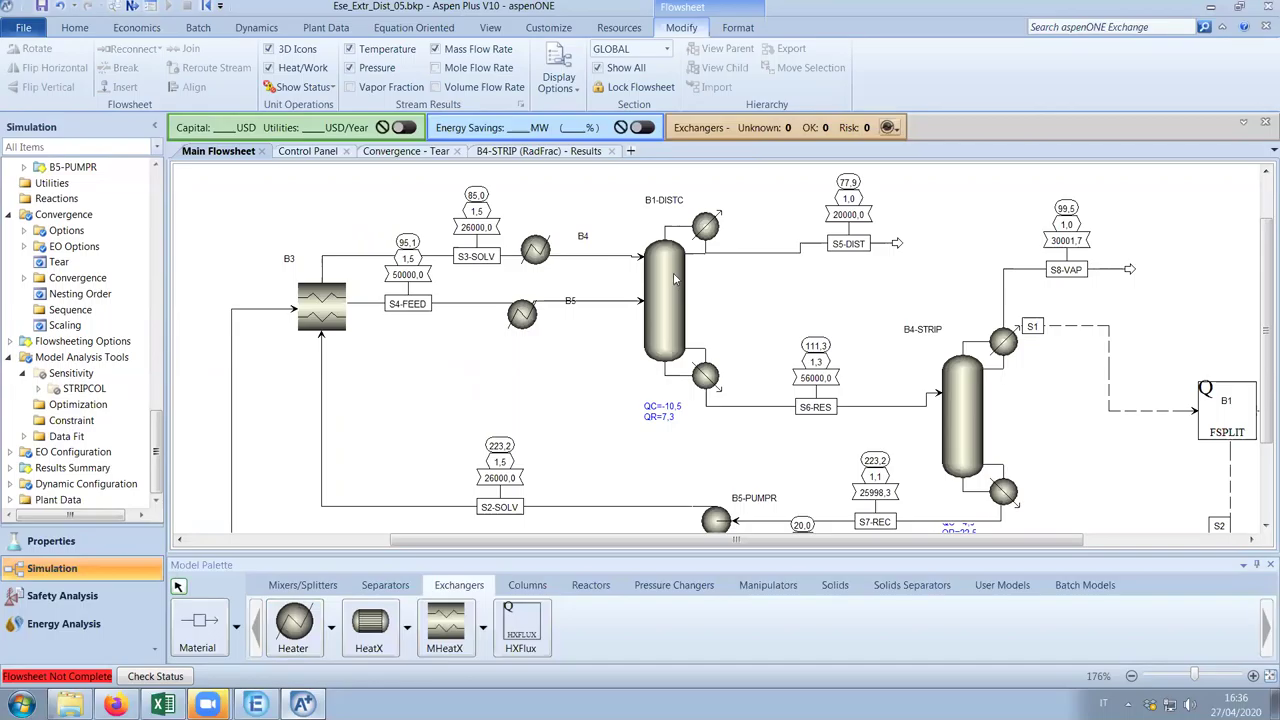
Clear the hot-side and cold-side outlet stream assignments in the specifications of exchanger B3 and close its form
{"action": "double_click", "coordinate": [309, 300]}
{"action": "right_click", "coordinate": [500, 280]}
{"action": "left_click", "coordinate": [532, 340]}
{"action": "right_click", "coordinate": [618, 283]}
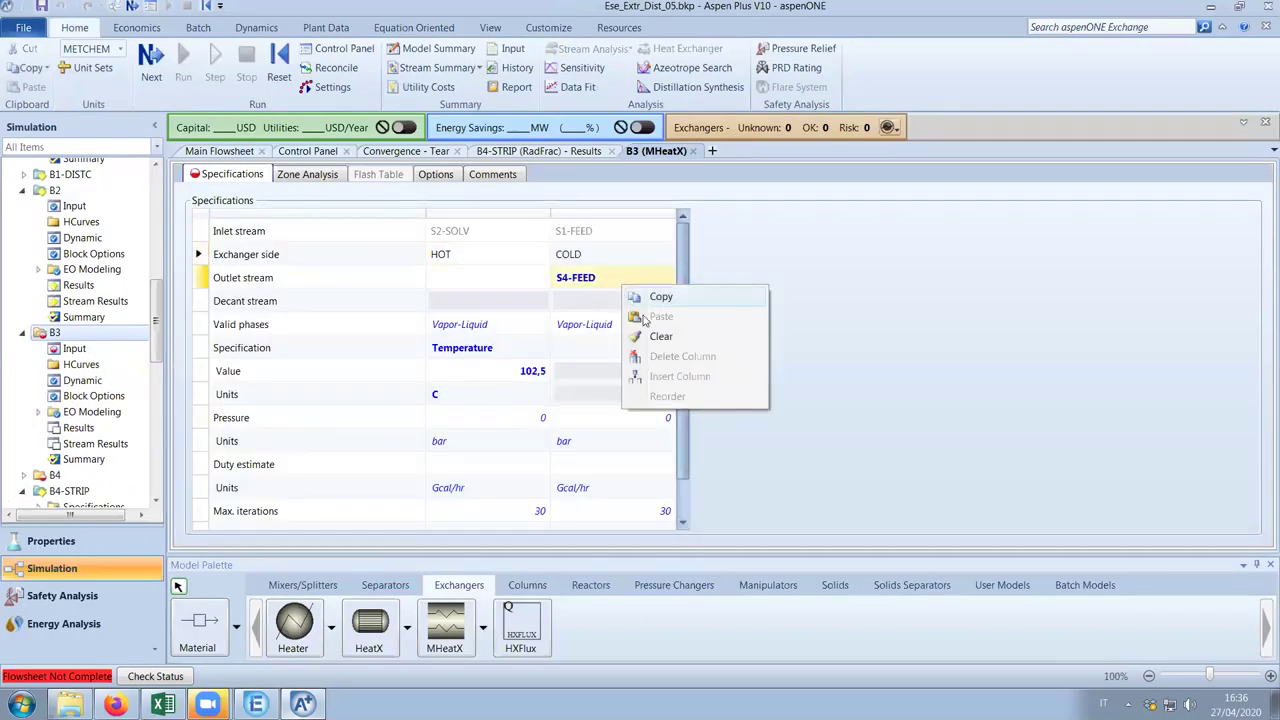
{"action": "left_click", "coordinate": [655, 335]}
{"action": "left_click", "coordinate": [745, 210]}
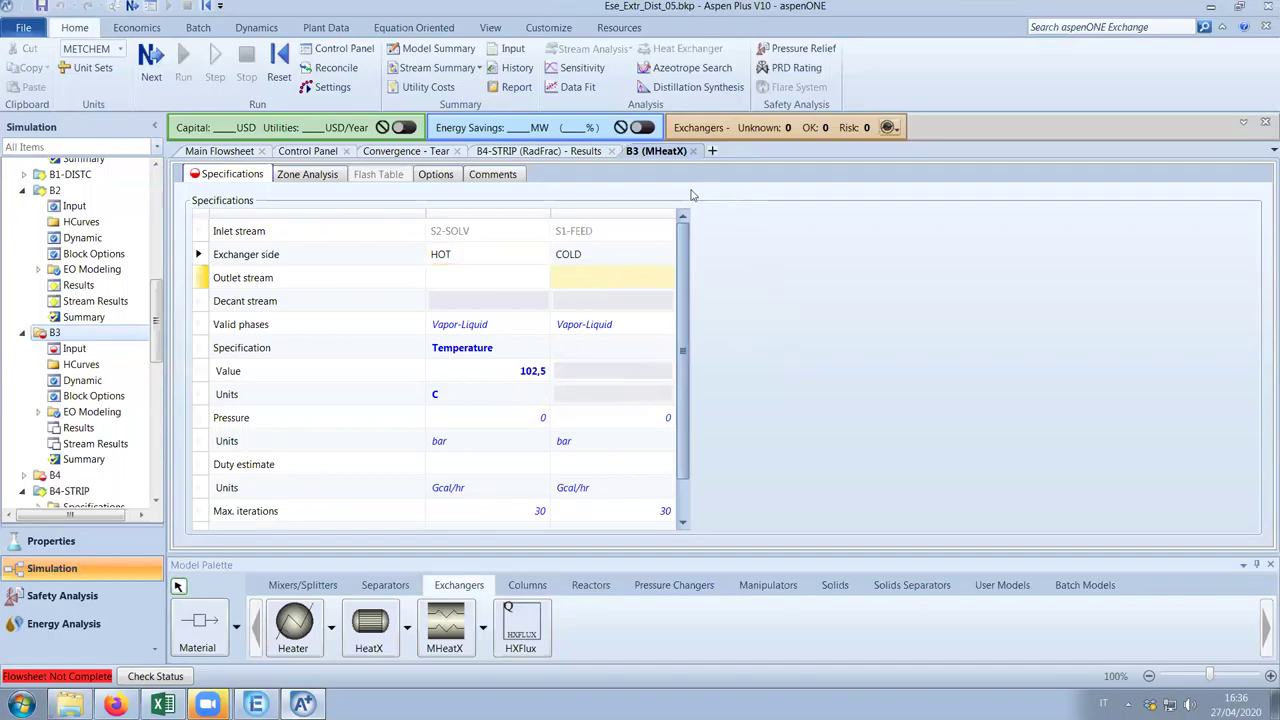
{"action": "left_click", "coordinate": [693, 151]}
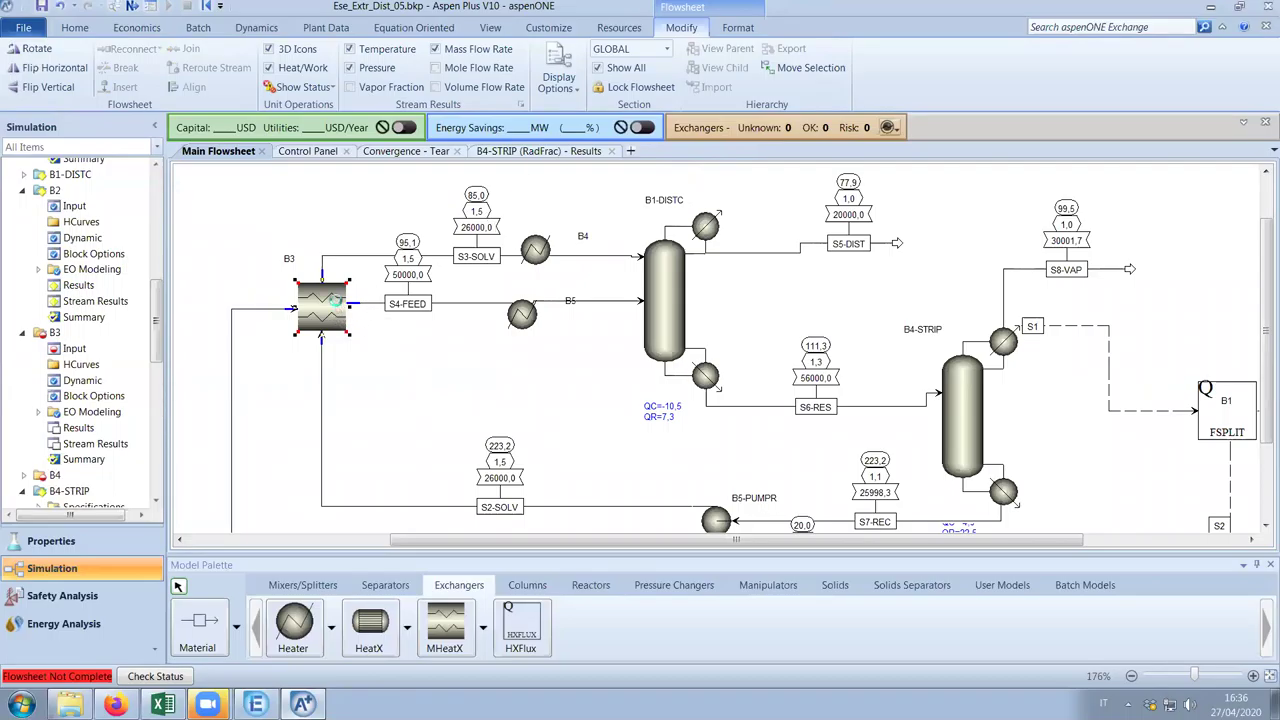
{"action": "double_click", "coordinate": [340, 306]}
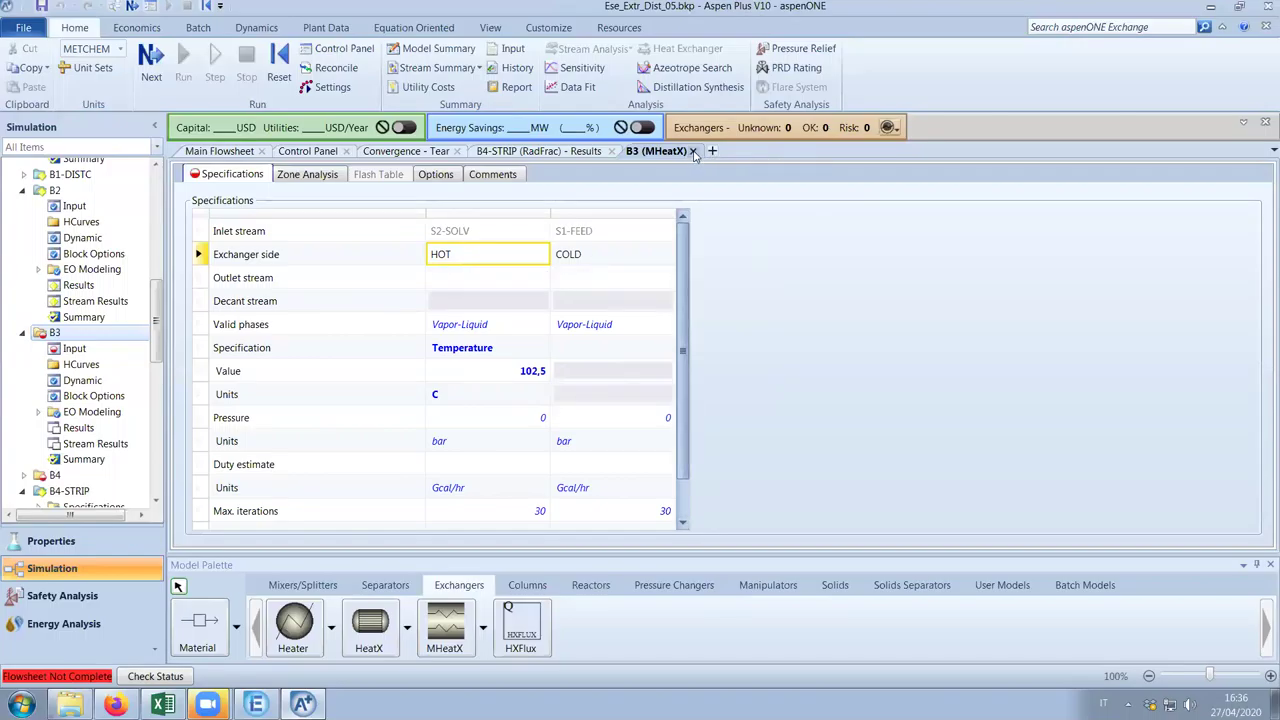
{"action": "left_click", "coordinate": [693, 151]}
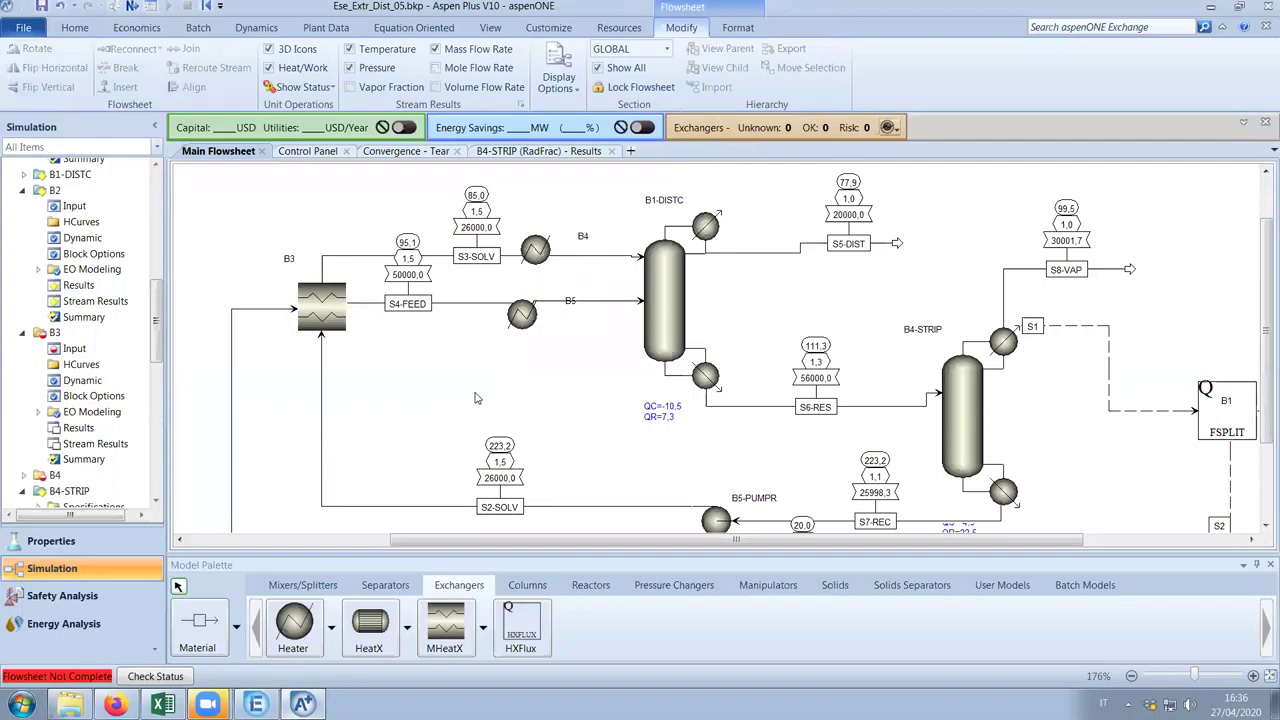
Reconnect the source of stream S4-FEED to the product port of heater B5
{"action": "right_click", "coordinate": [364, 305]}
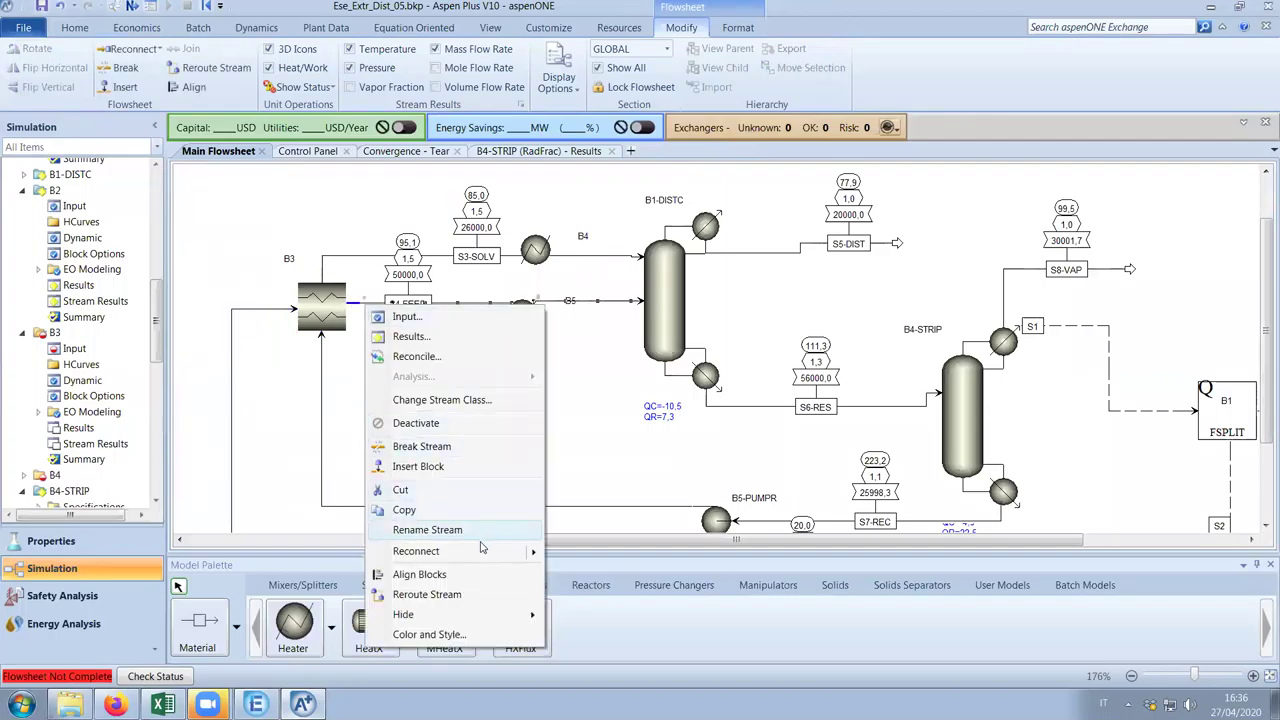
{"action": "mouse_move", "coordinate": [480, 551]}
{"action": "left_click", "coordinate": [606, 575]}
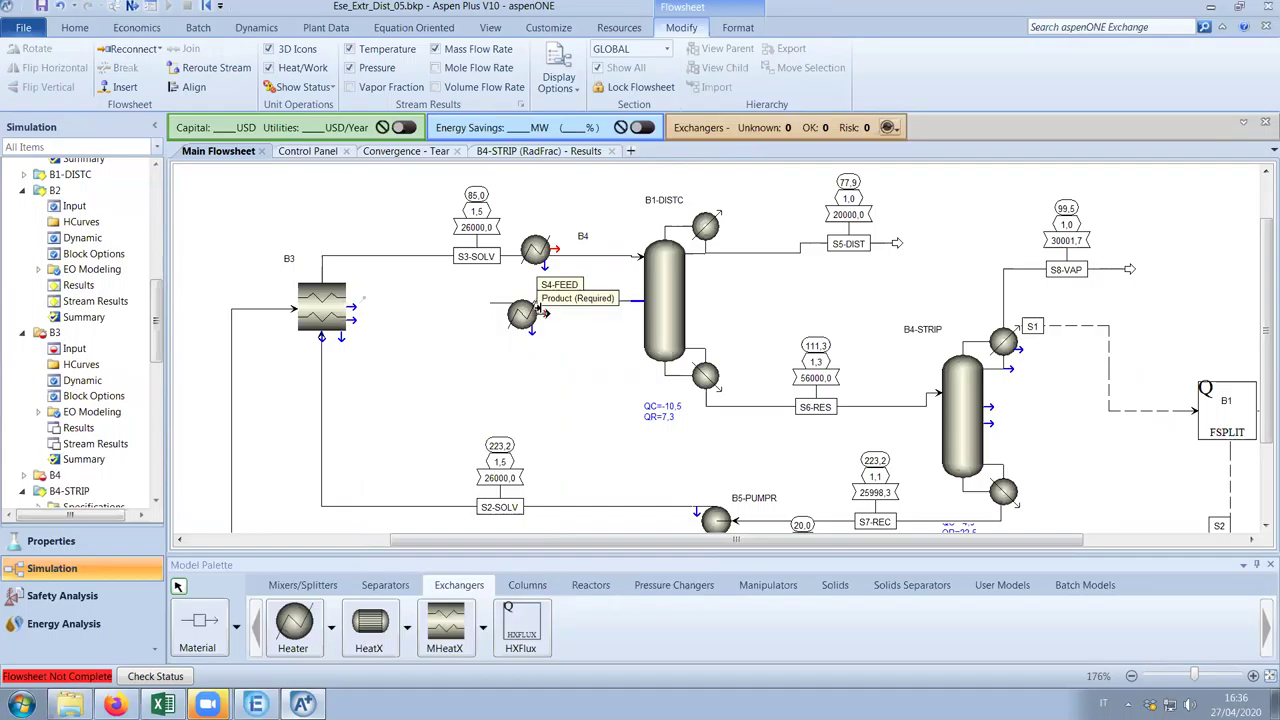
{"action": "left_click", "coordinate": [322, 285]}
Reconnect the source of stream S3-SOLV to the product port of heater B4
{"action": "right_click", "coordinate": [396, 259]}
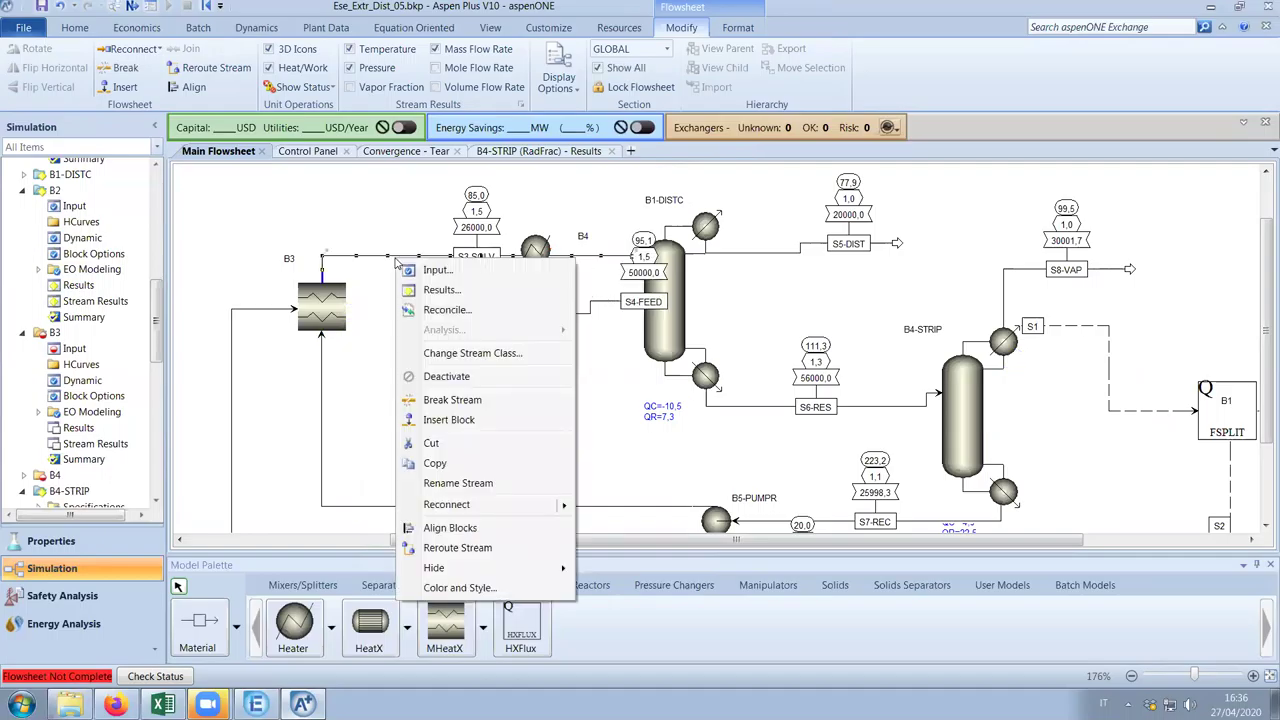
{"action": "mouse_move", "coordinate": [536, 508]}
{"action": "left_click", "coordinate": [620, 533]}
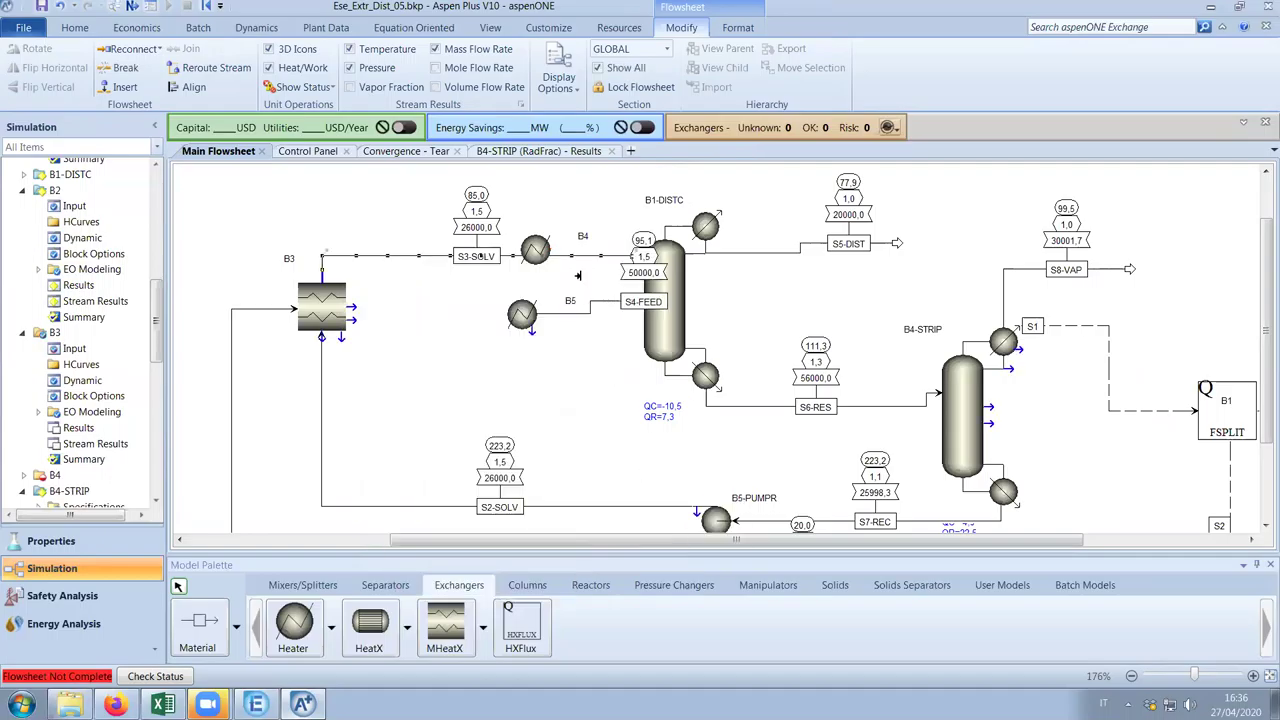
{"action": "left_click", "coordinate": [552, 250]}
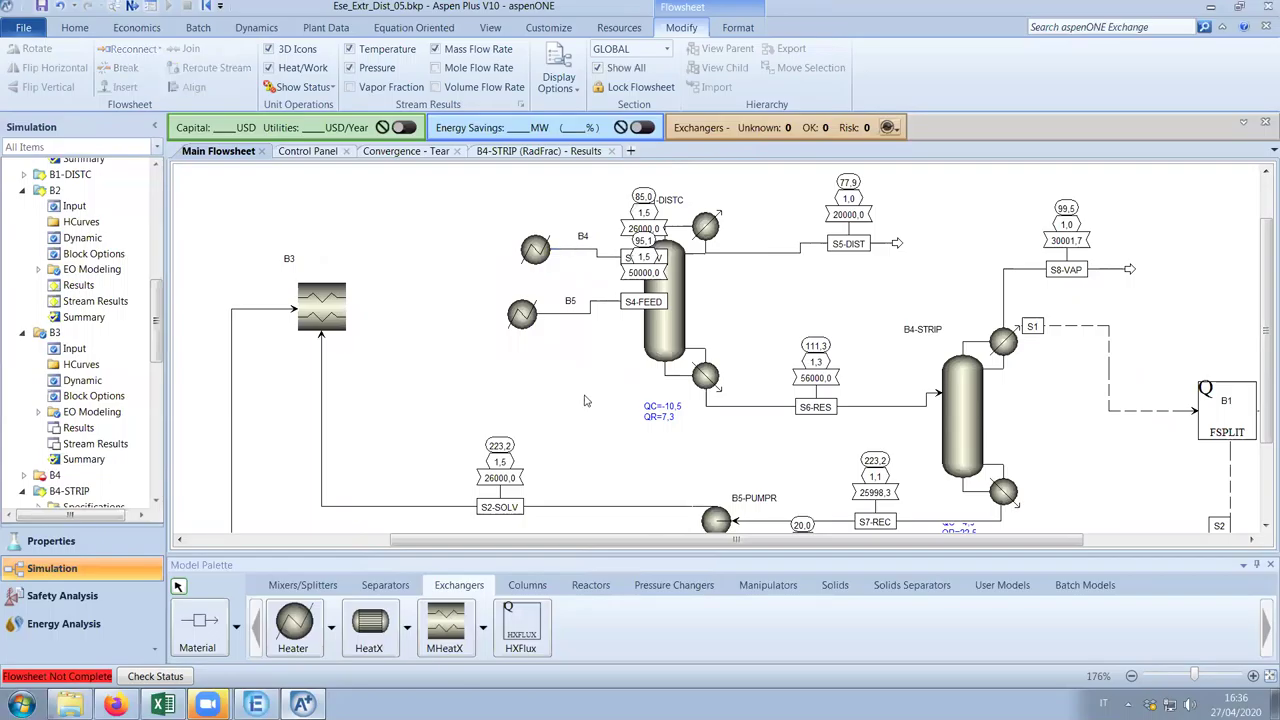
Set the pressure of heater B4 to 0 bar, leave its temperature blank and close the form
{"action": "double_click", "coordinate": [545, 250]}
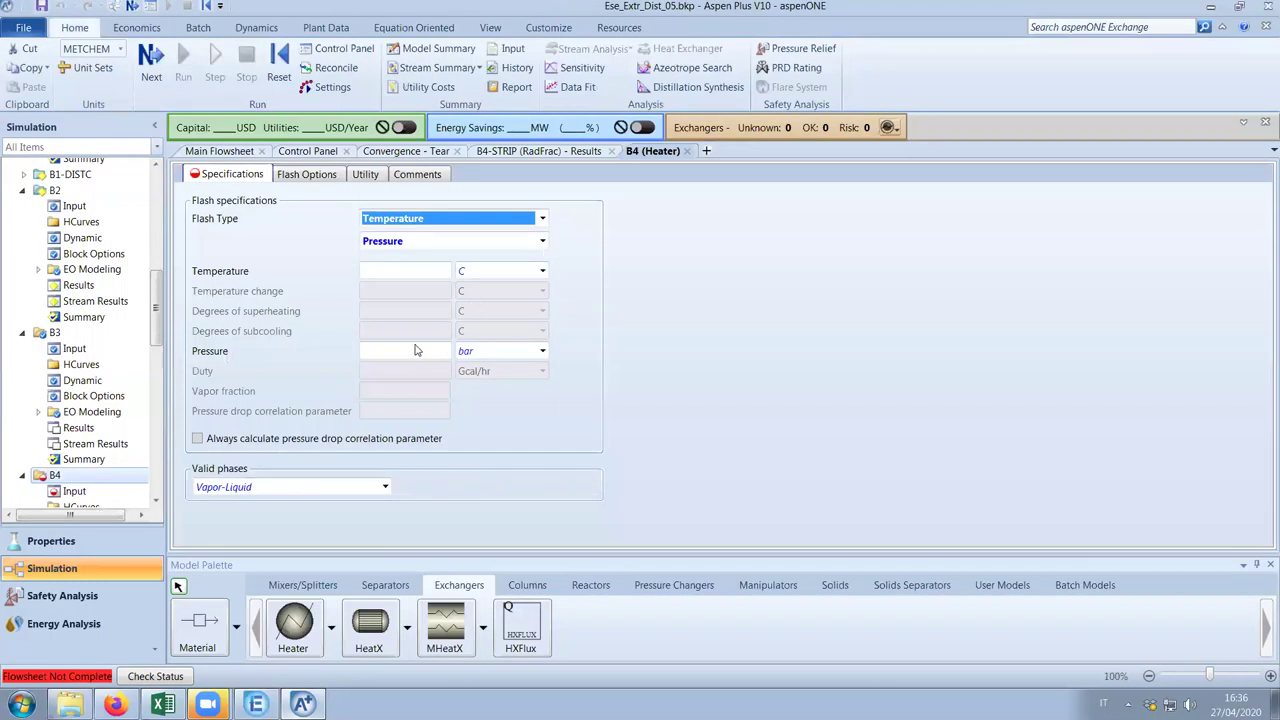
{"action": "left_click", "coordinate": [422, 351]}
{"action": "type", "text": "0"}
{"action": "left_click", "coordinate": [443, 270]}
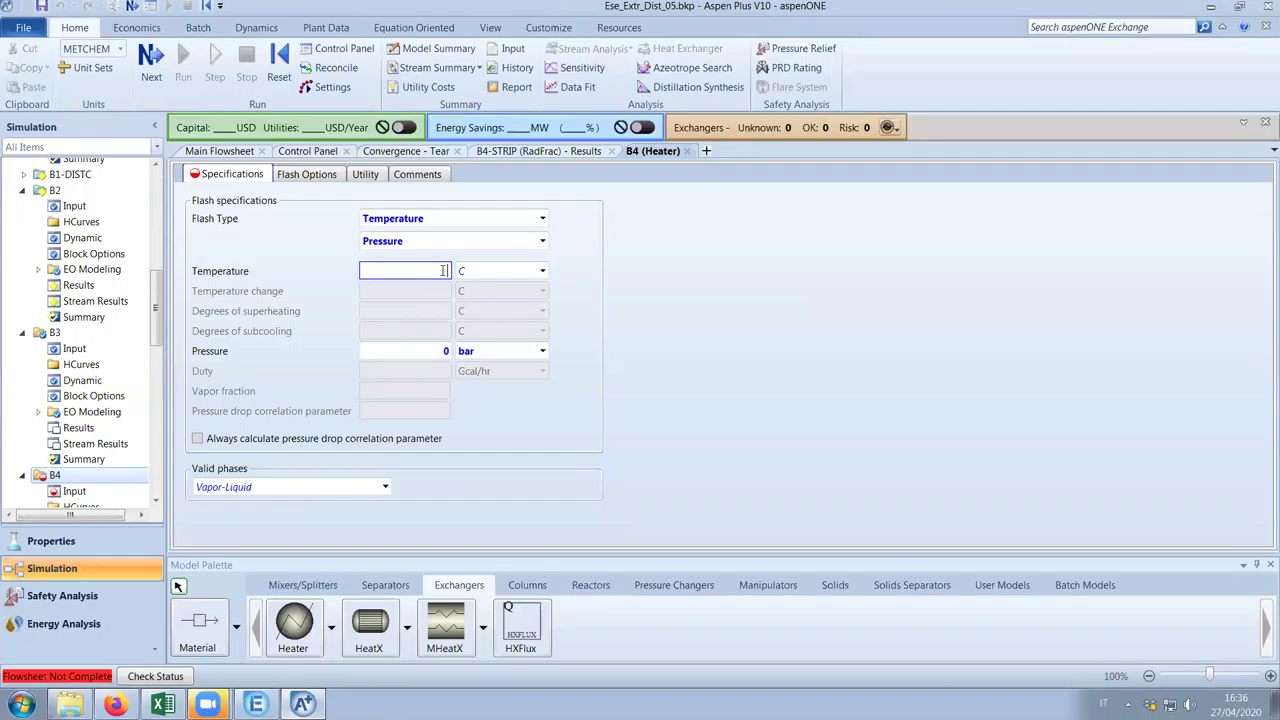
{"action": "left_click", "coordinate": [689, 151]}
Specify heater B5 by pressure and vapor fraction, with a vapor fraction of 0,2 and a pressure of 0 bar
{"action": "double_click", "coordinate": [521, 318]}
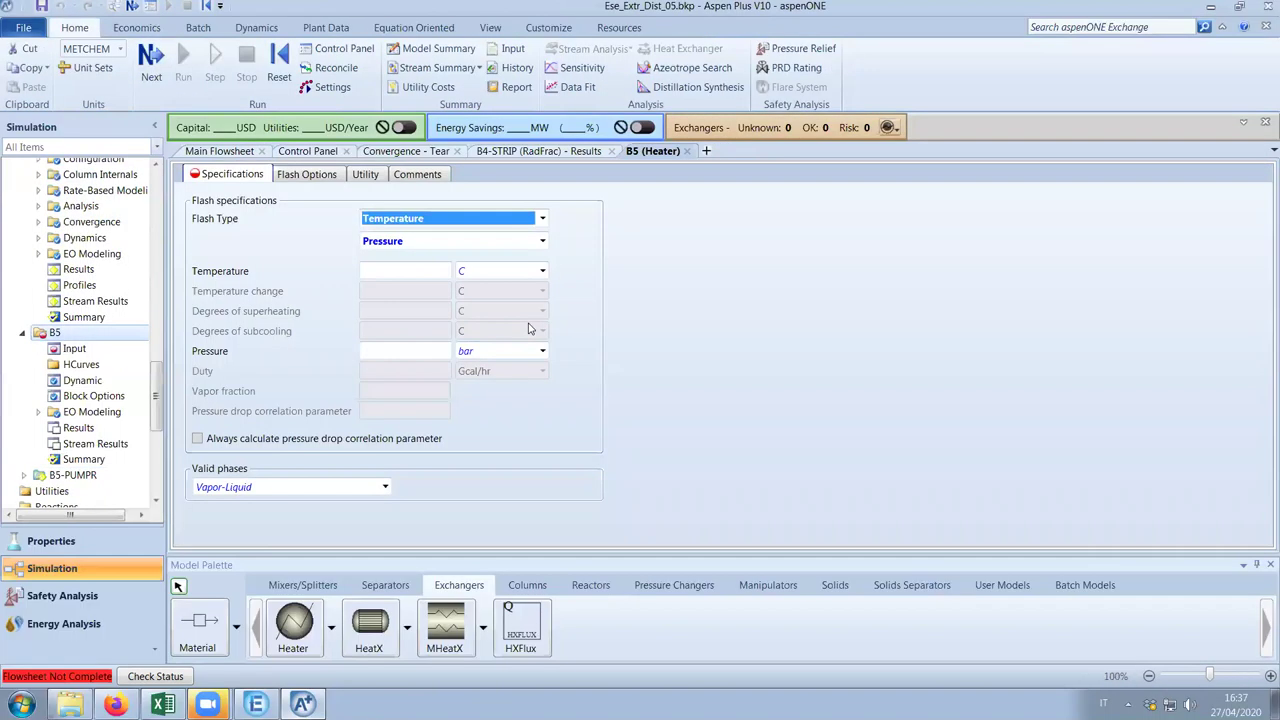
{"action": "left_click", "coordinate": [445, 218]}
{"action": "left_click", "coordinate": [435, 274]}
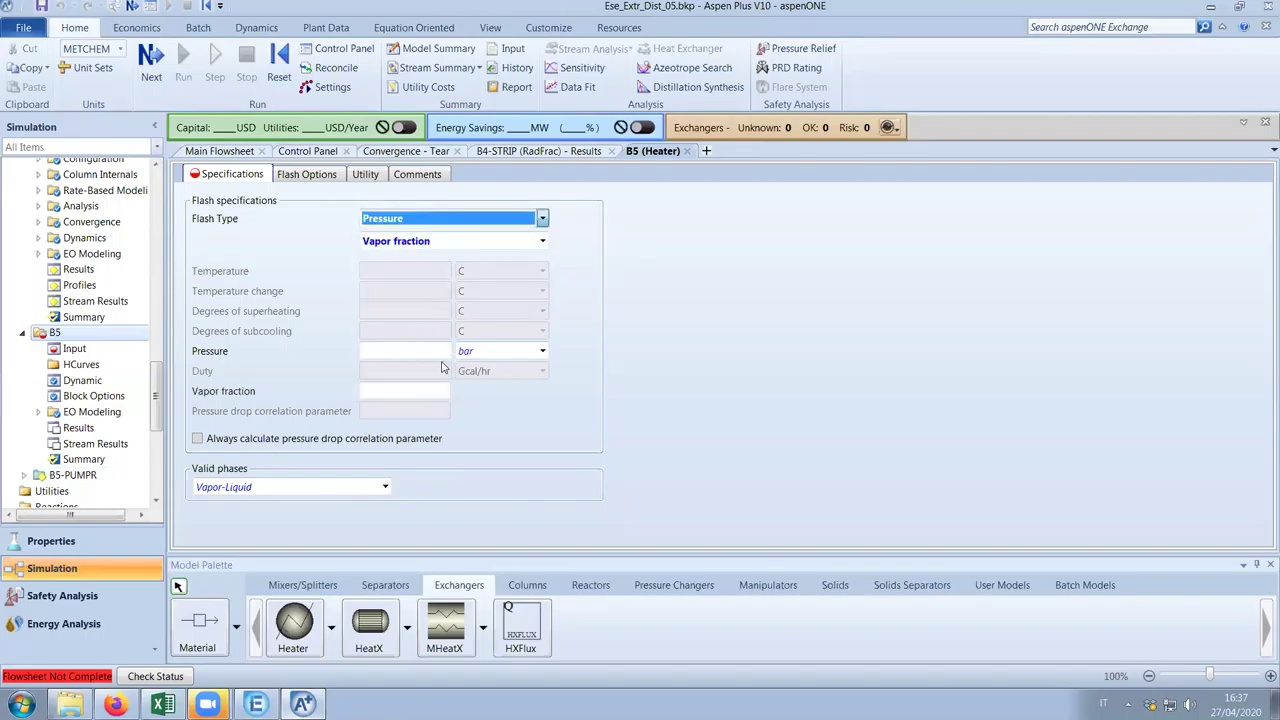
{"action": "type", "text": "0,2"}
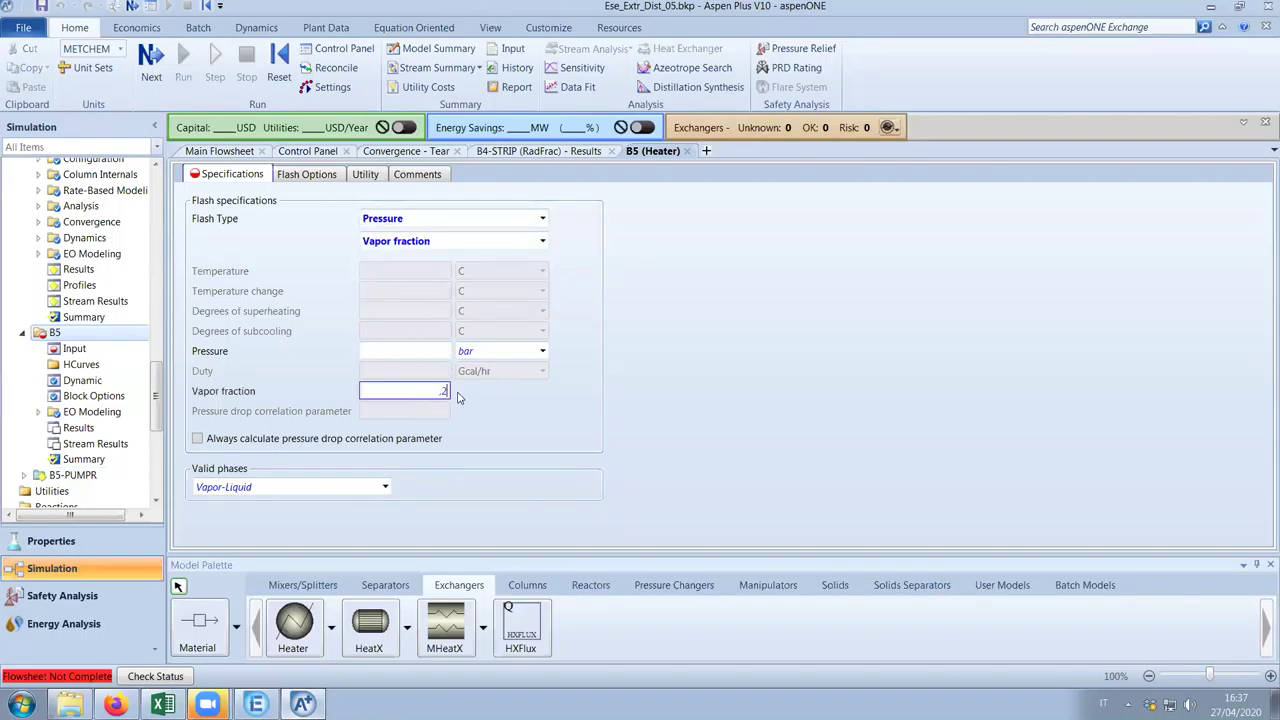
{"action": "left_click", "coordinate": [432, 350]}
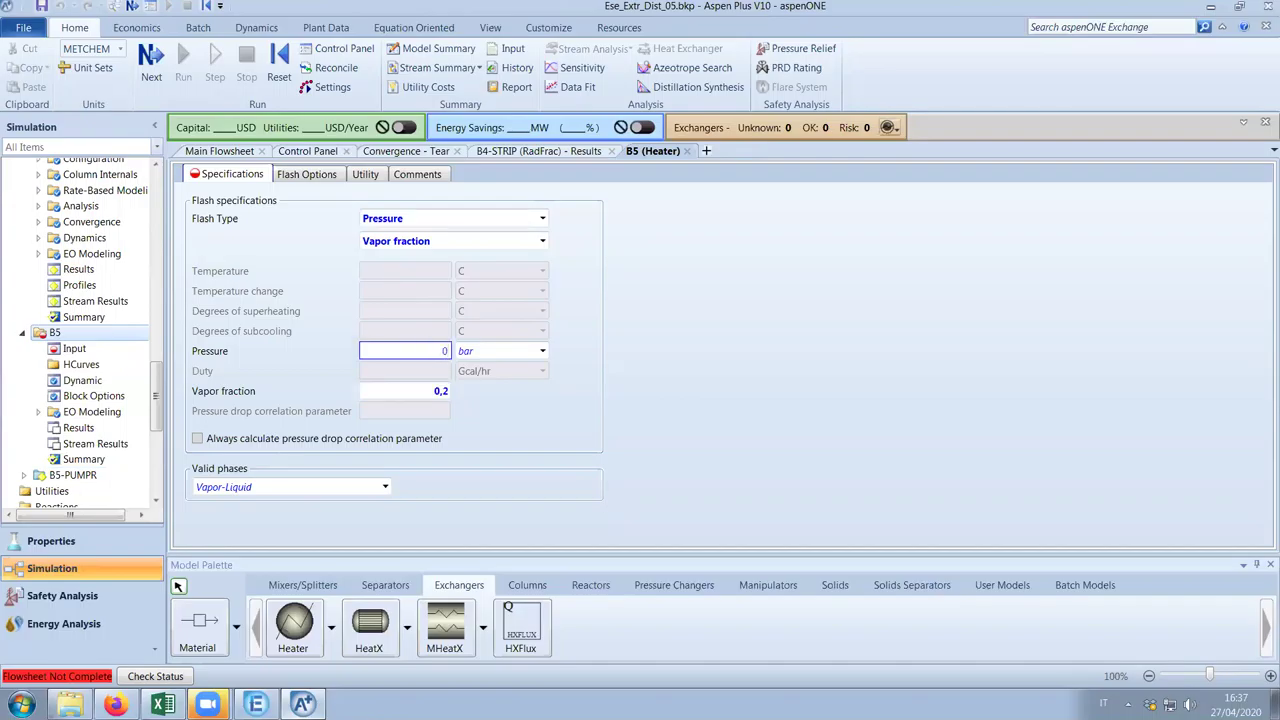
{"action": "type", "text": "0"}
{"action": "key", "text": "Return"}
{"action": "left_click", "coordinate": [687, 151]}
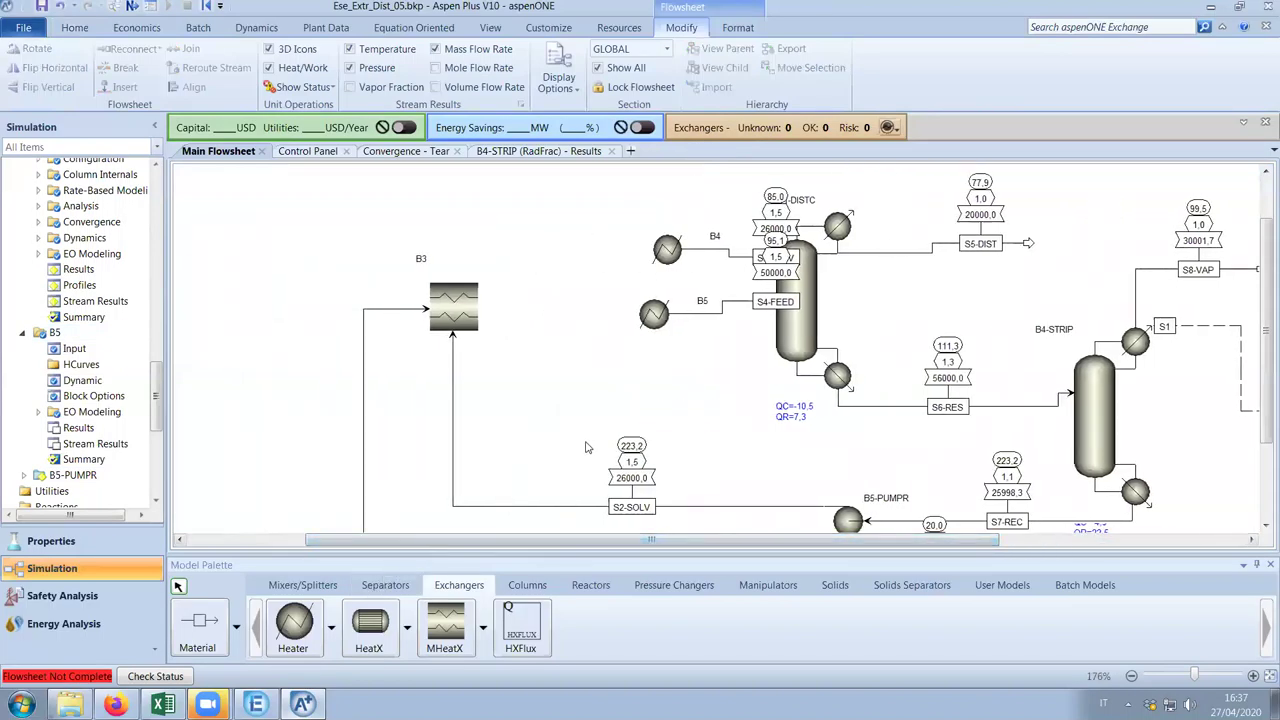
Connect the cold outlet of exchanger B3 to the inlet of heater B5 with a new material stream
{"action": "scroll", "coordinate": [1252, 407], "scroll_direction": "down", "scroll_amount": 2}
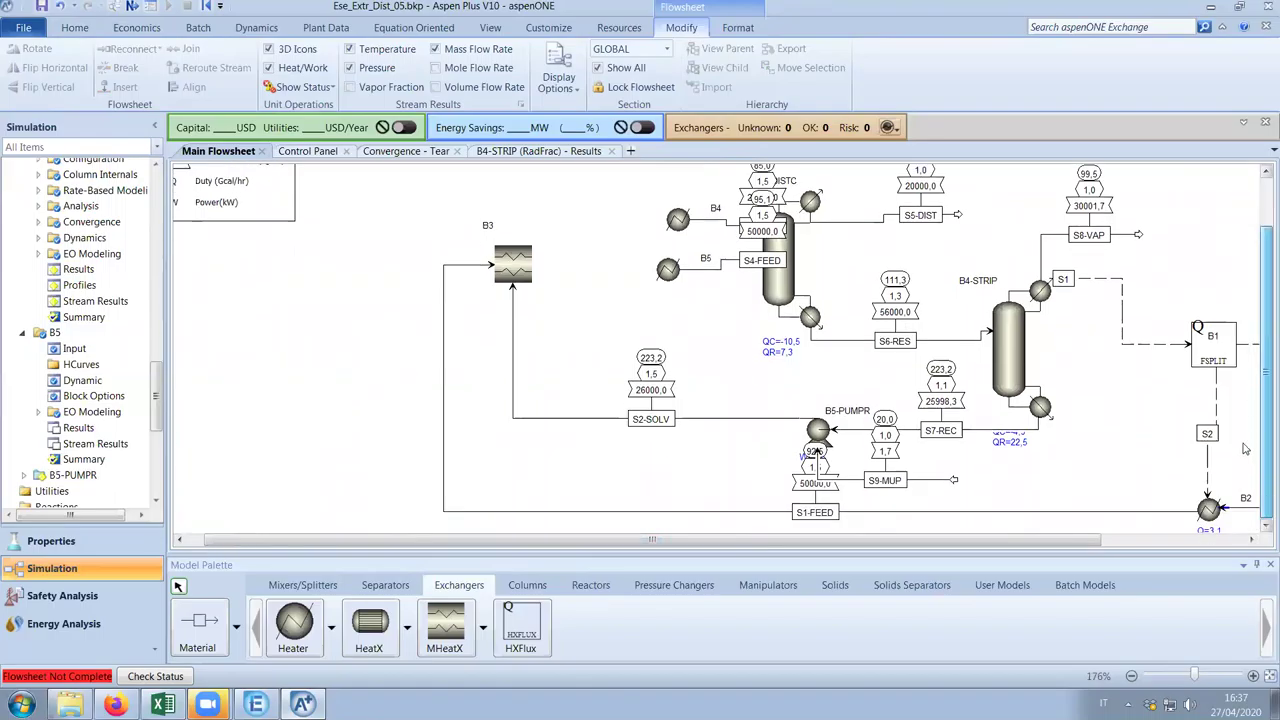
{"action": "scroll", "coordinate": [1252, 335], "scroll_direction": "up", "scroll_amount": 2}
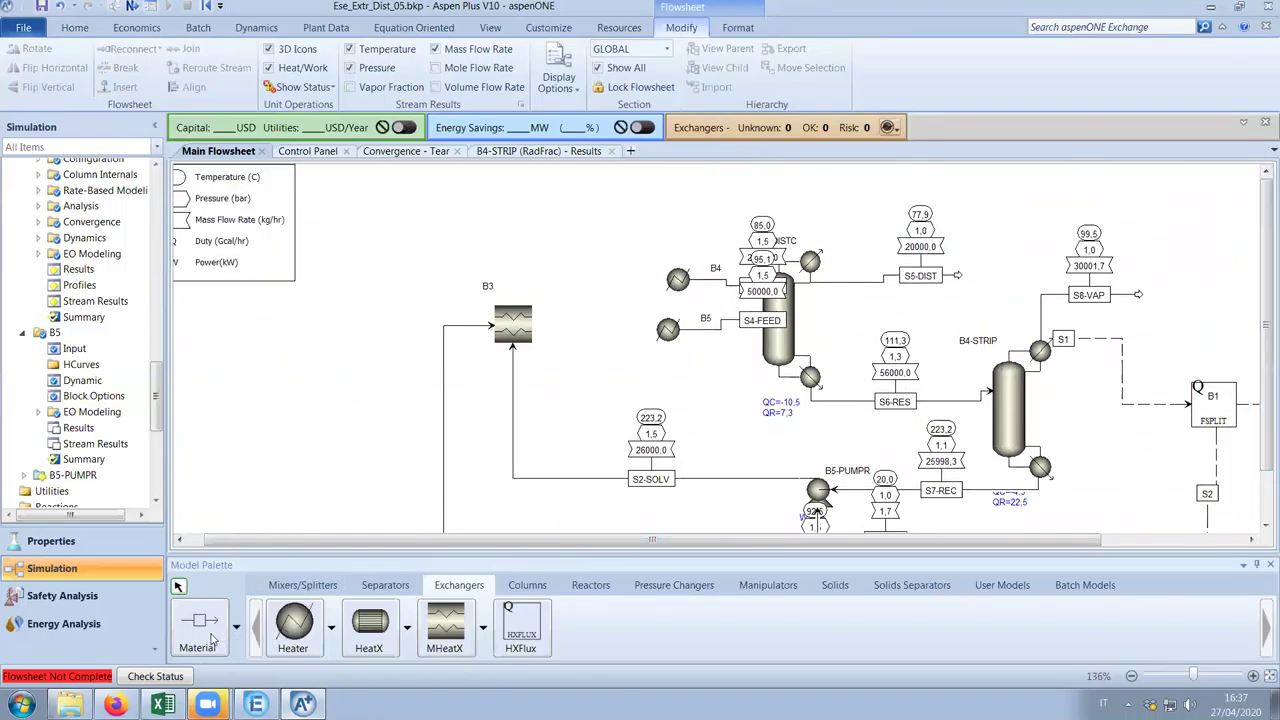
{"action": "left_click", "coordinate": [212, 640]}
{"action": "left_click", "coordinate": [651, 329]}
{"action": "left_click", "coordinate": [537, 330]}
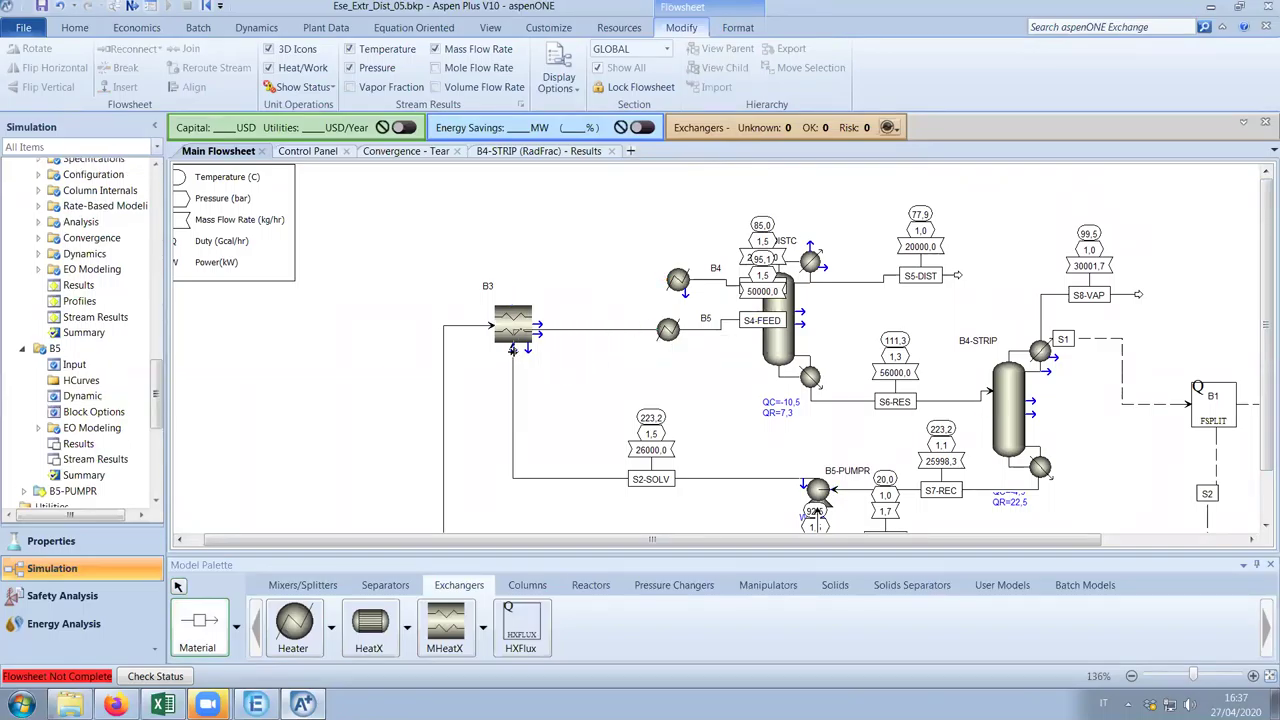
{"action": "right_click", "coordinate": [605, 360]}
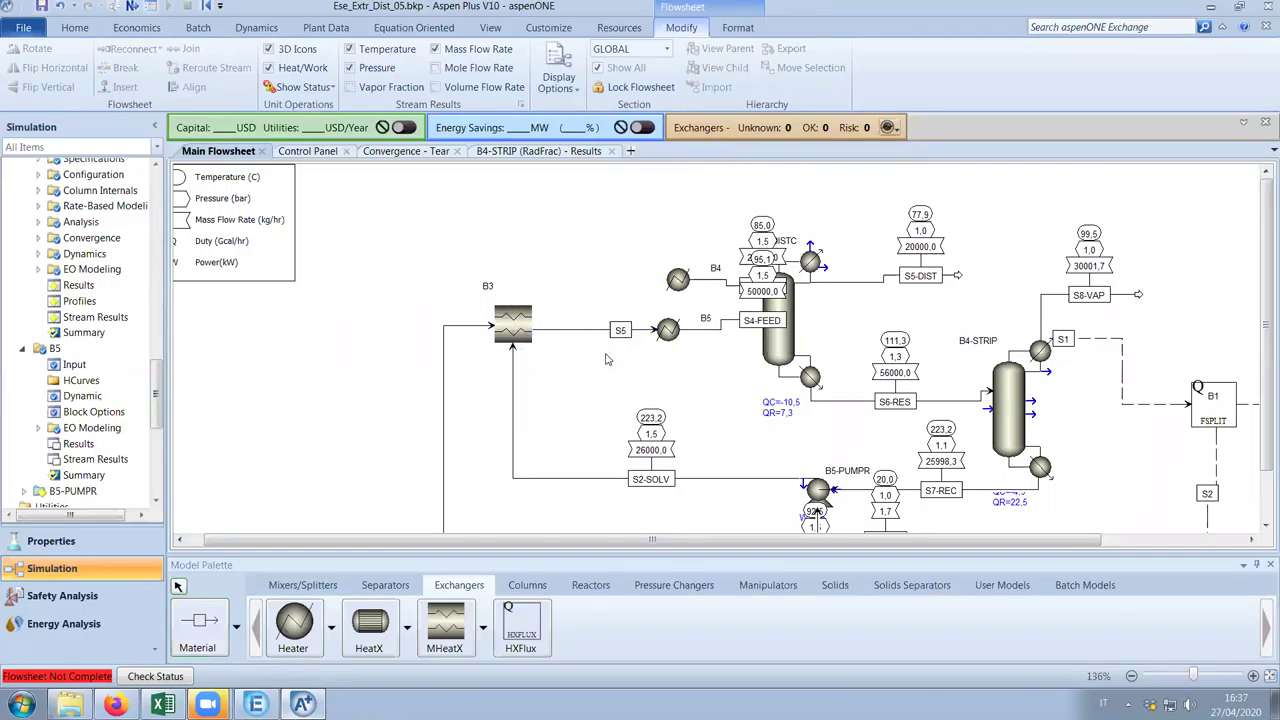
Rename the new stream between exchanger B3 and heater B5 as S41-FEED
{"action": "left_click", "coordinate": [604, 332]}
{"action": "key", "text": "ctrl+m"}
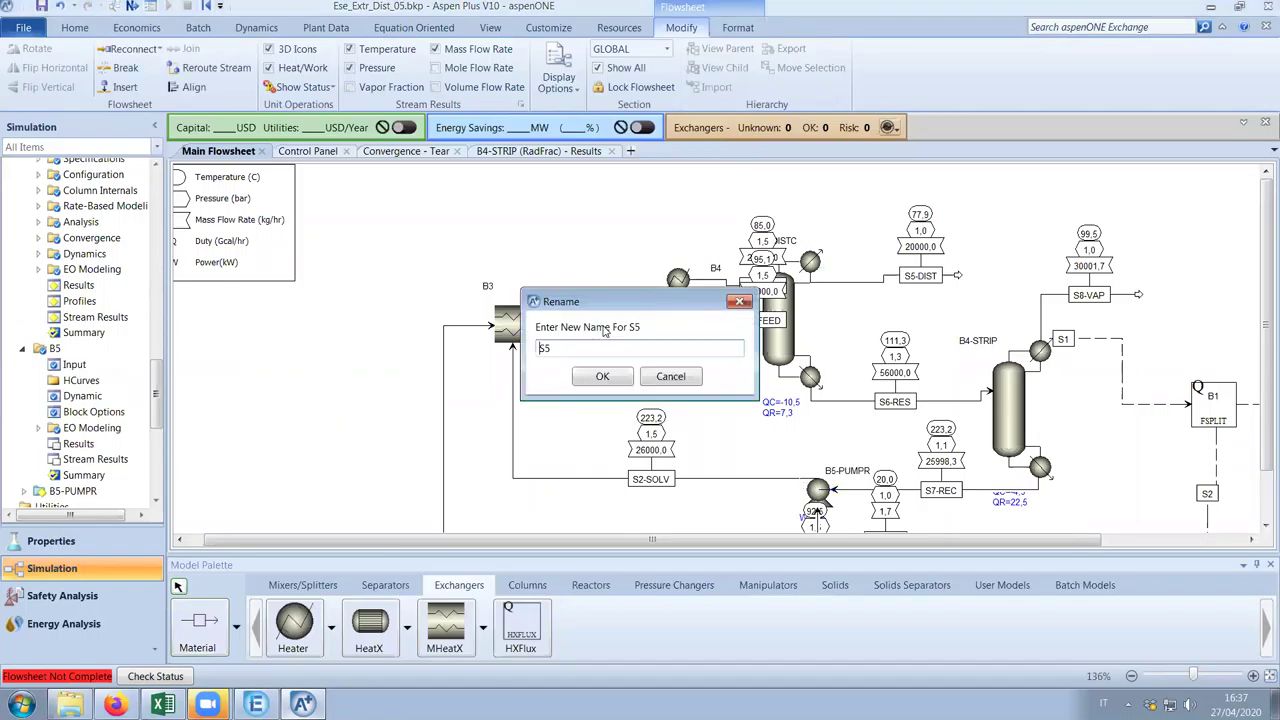
{"action": "type", "text": "S41-FEED"}
{"action": "left_click", "coordinate": [602, 376]}
Connect the hot outlet of exchanger B3 to the inlet of heater B4 with a new material stream and select that stream
{"action": "left_click", "coordinate": [213, 626]}
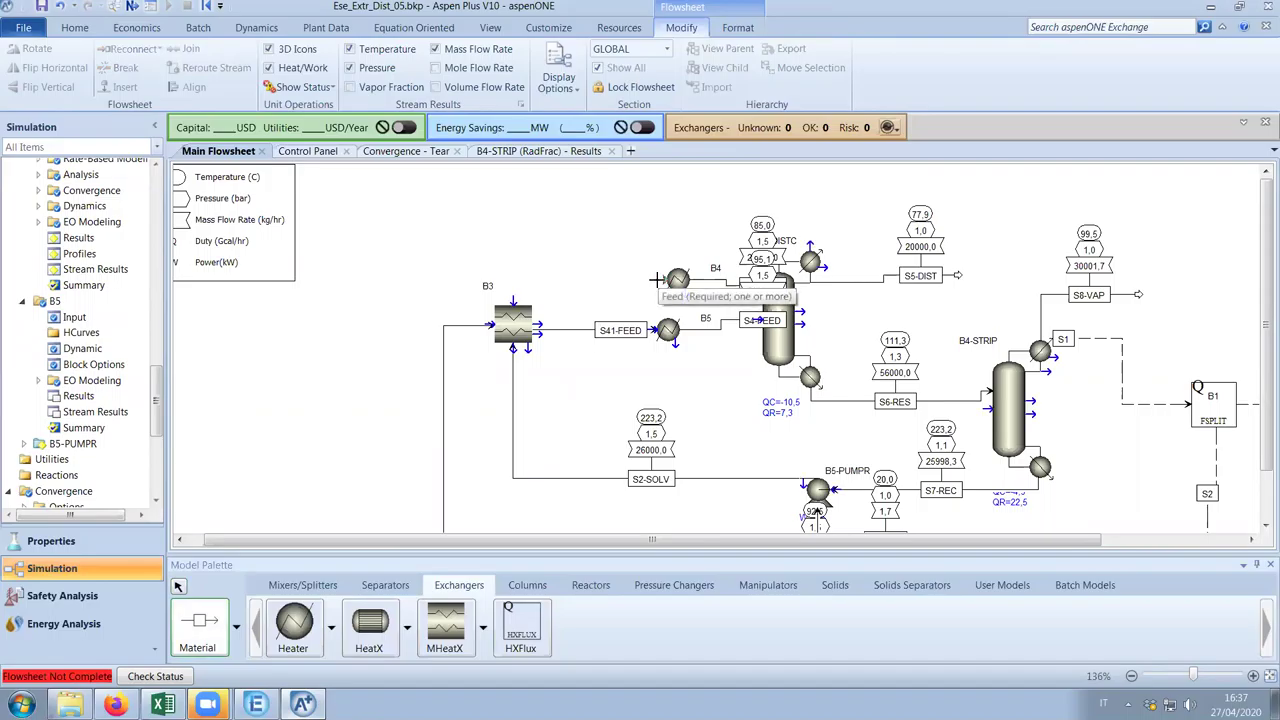
{"action": "left_click", "coordinate": [657, 279]}
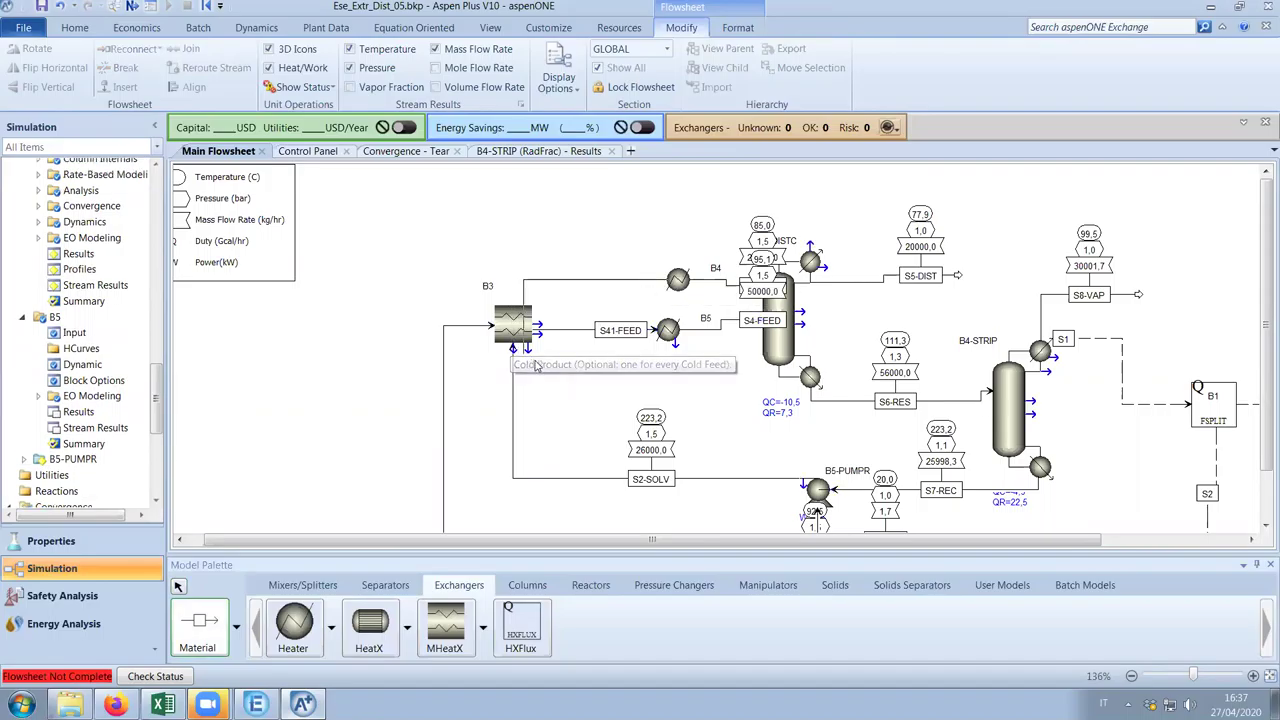
{"action": "left_click", "coordinate": [512, 296]}
{"action": "scroll", "coordinate": [1262, 360], "scroll_direction": "down", "scroll_amount": 2}
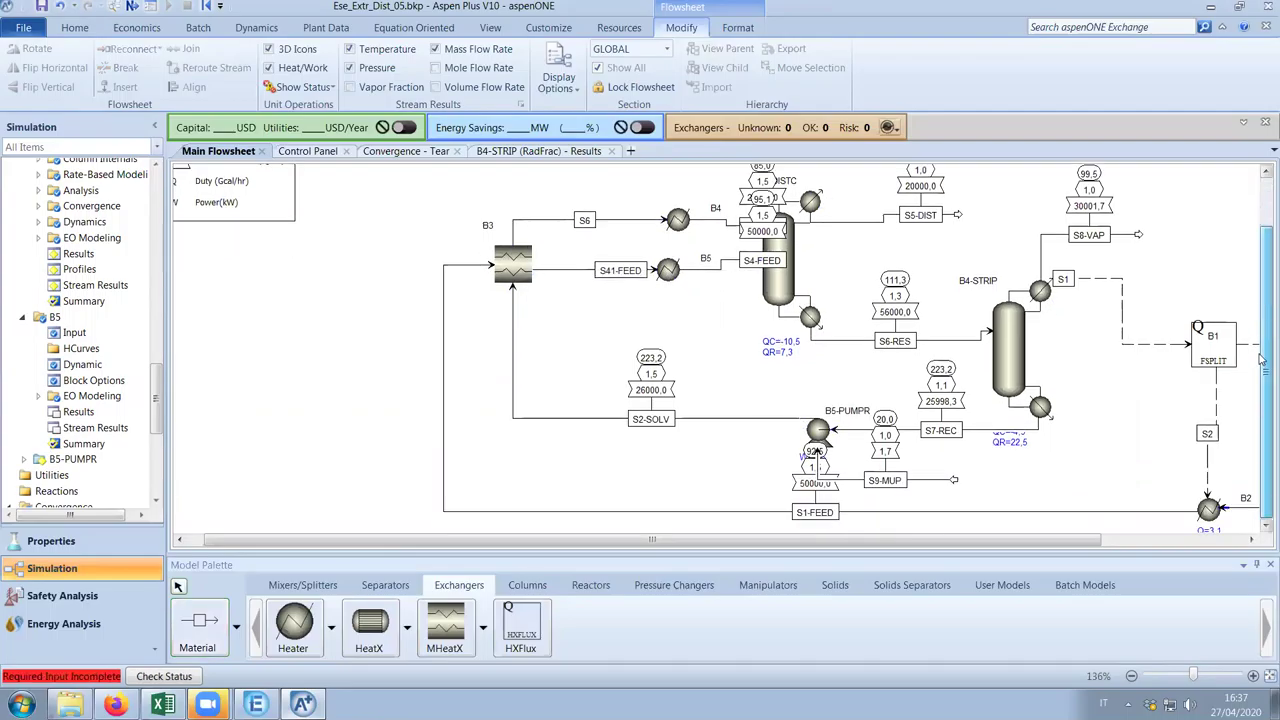
{"action": "scroll", "coordinate": [1262, 333], "scroll_direction": "up", "scroll_amount": 2}
{"action": "left_click", "coordinate": [565, 282]}
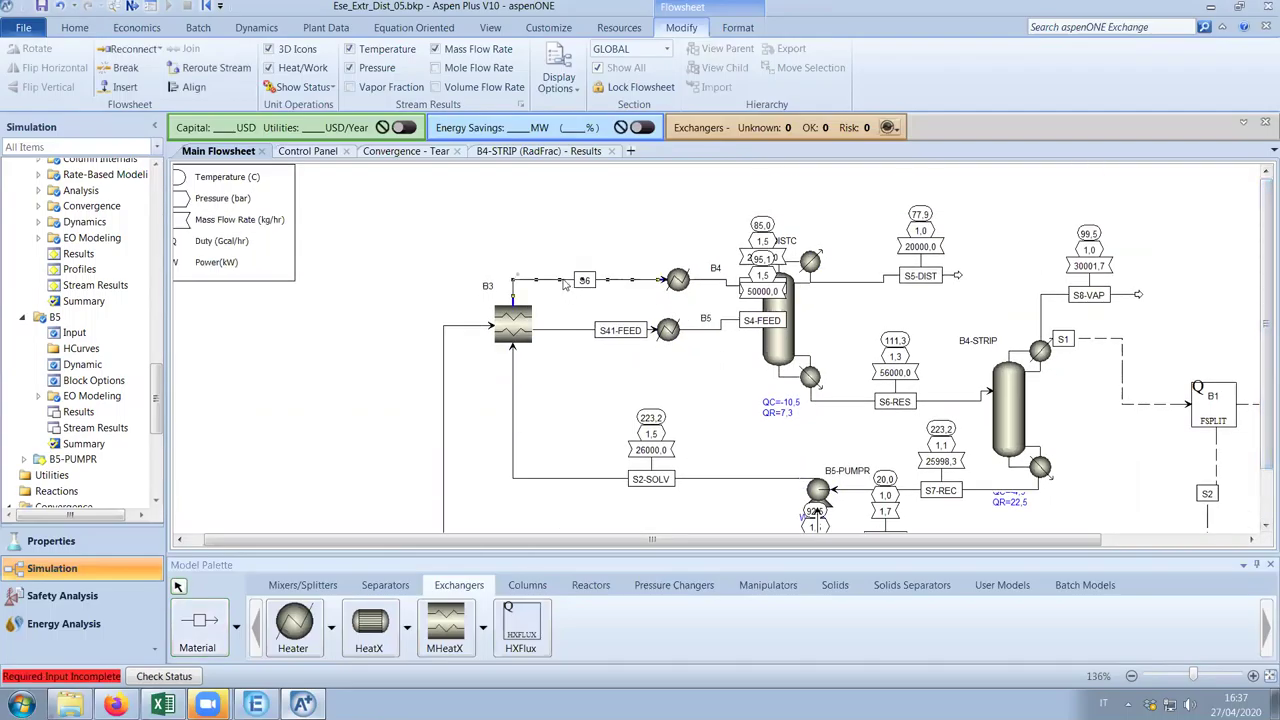
Rename the selected stream between exchanger B3 and heater B4 as S22-SOLV
{"action": "key", "text": "ctrl+m"}
{"action": "type", "text": "S22-SOLV"}
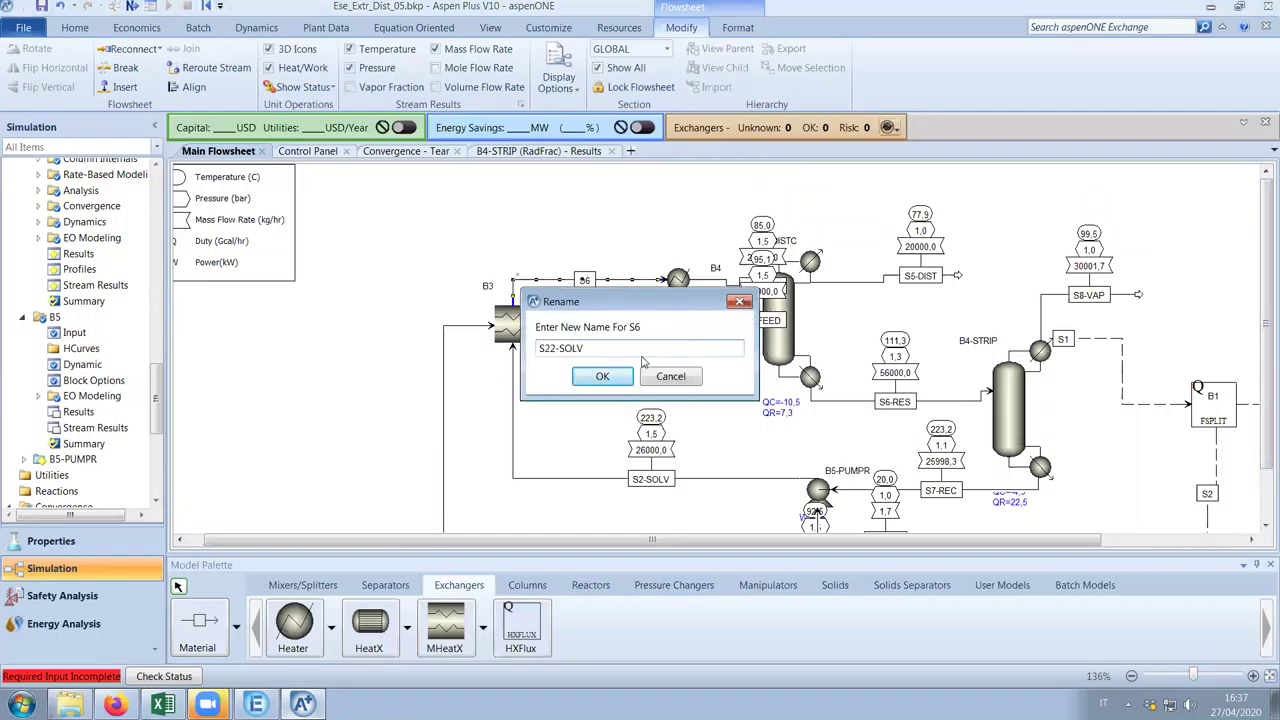
{"action": "left_click", "coordinate": [618, 377]}
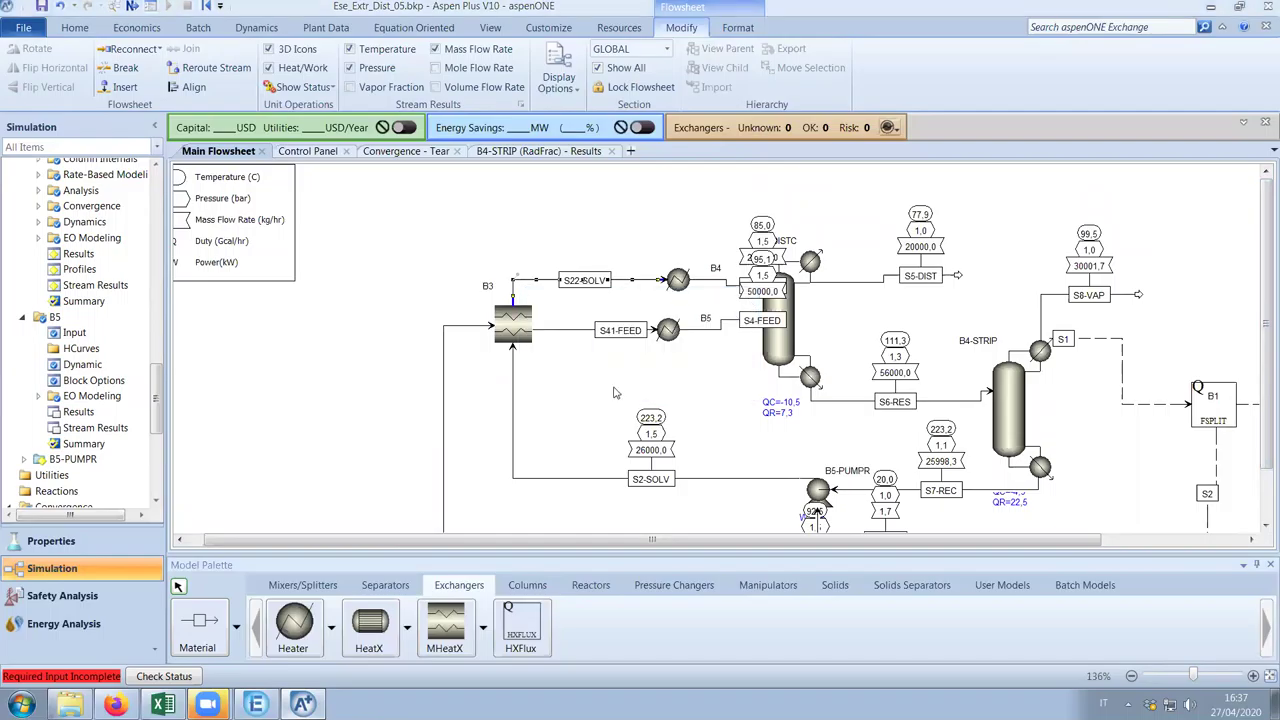
Assign S22-SOLV as the hot-side outlet stream and S41-FEED as the cold-side outlet stream of exchanger B3, and close its specifications
{"action": "double_click", "coordinate": [518, 332]}
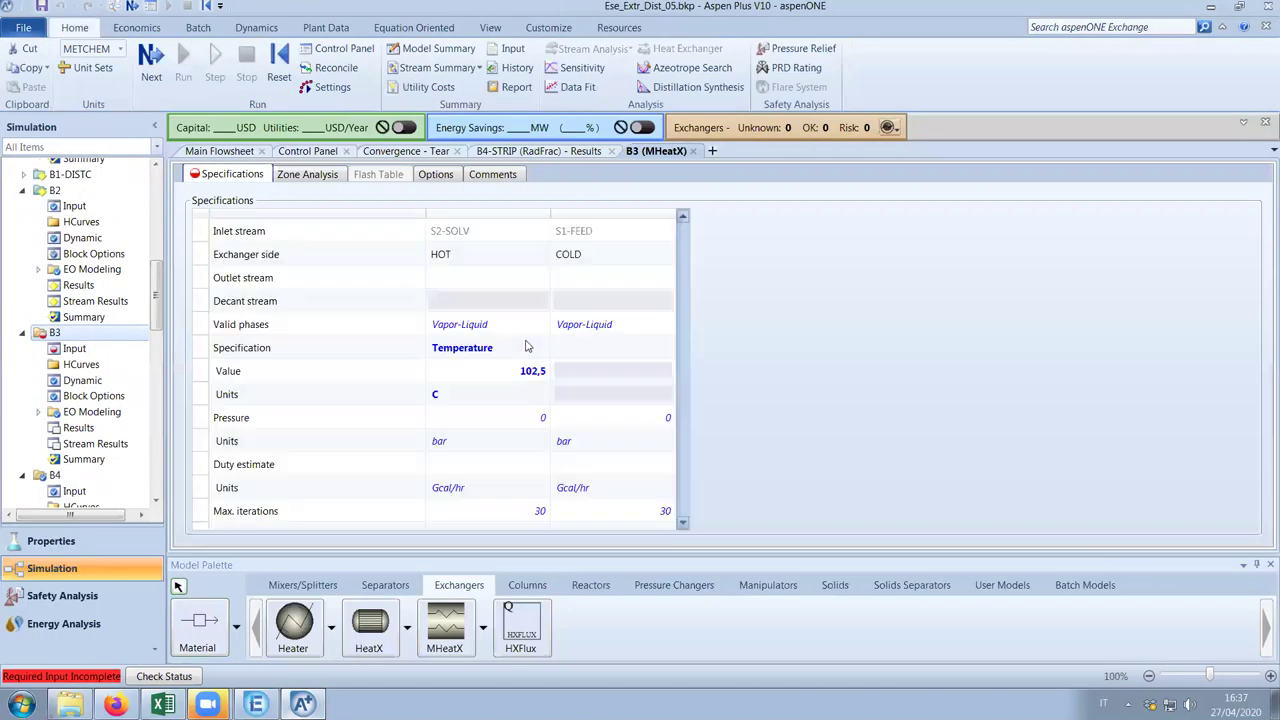
{"action": "left_click", "coordinate": [541, 278]}
{"action": "left_click", "coordinate": [470, 293]}
{"action": "left_click", "coordinate": [618, 280]}
{"action": "left_click", "coordinate": [620, 296]}
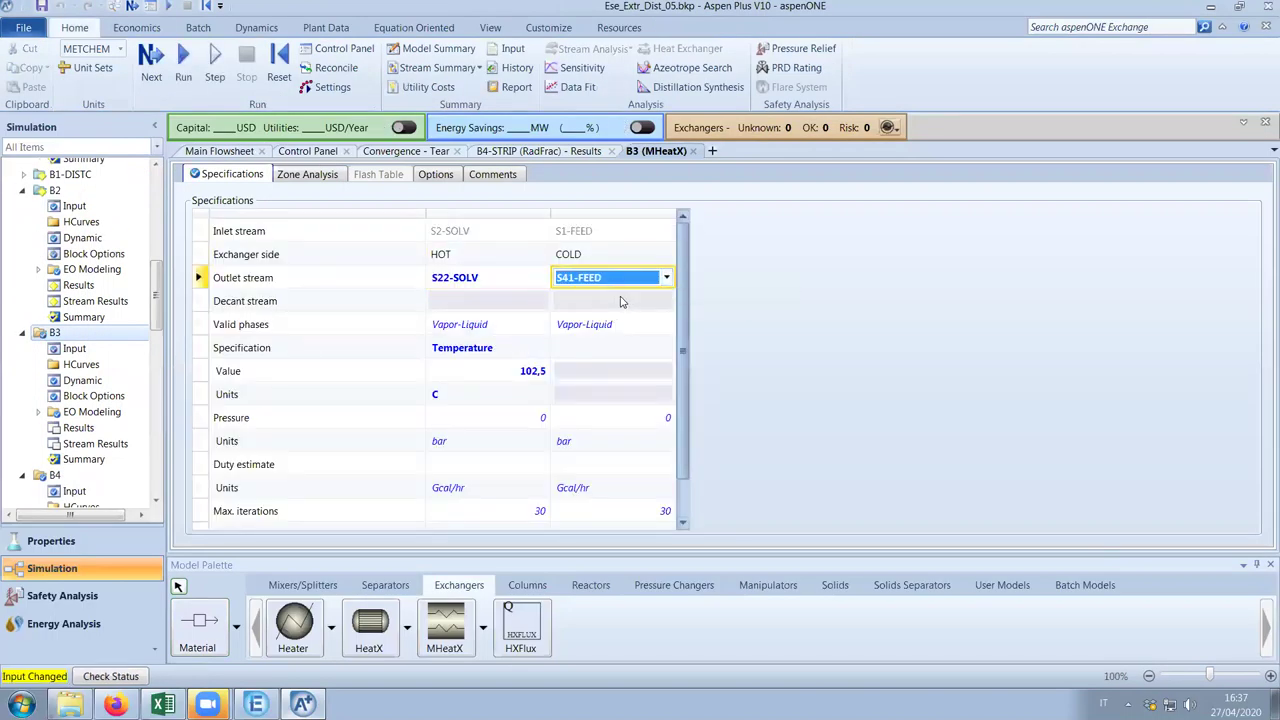
{"action": "left_click", "coordinate": [693, 151]}
Run the simulation of the modified flowsheet from the Control Panel
{"action": "scroll", "coordinate": [1035, 530], "scroll_direction": "up", "scroll_amount": 3}
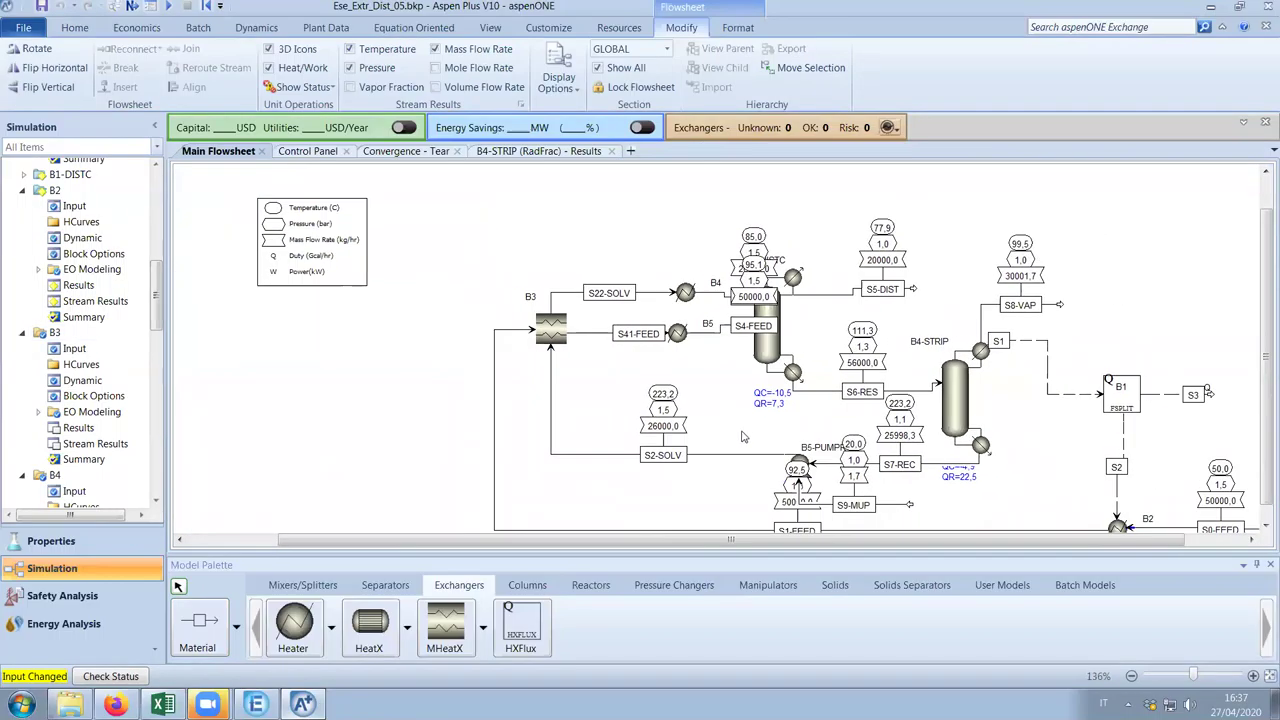
{"action": "scroll", "coordinate": [1262, 476], "scroll_direction": "down", "scroll_amount": 2}
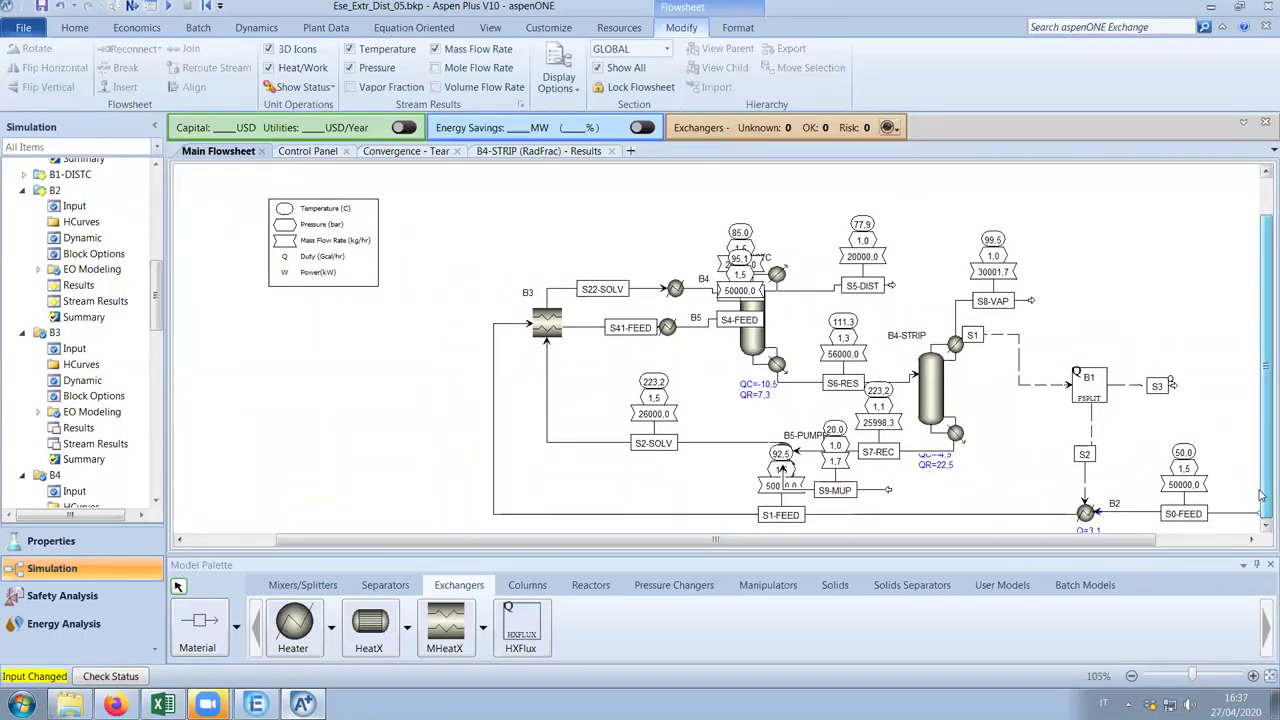
{"action": "scroll", "coordinate": [621, 254], "scroll_direction": "up", "scroll_amount": 2}
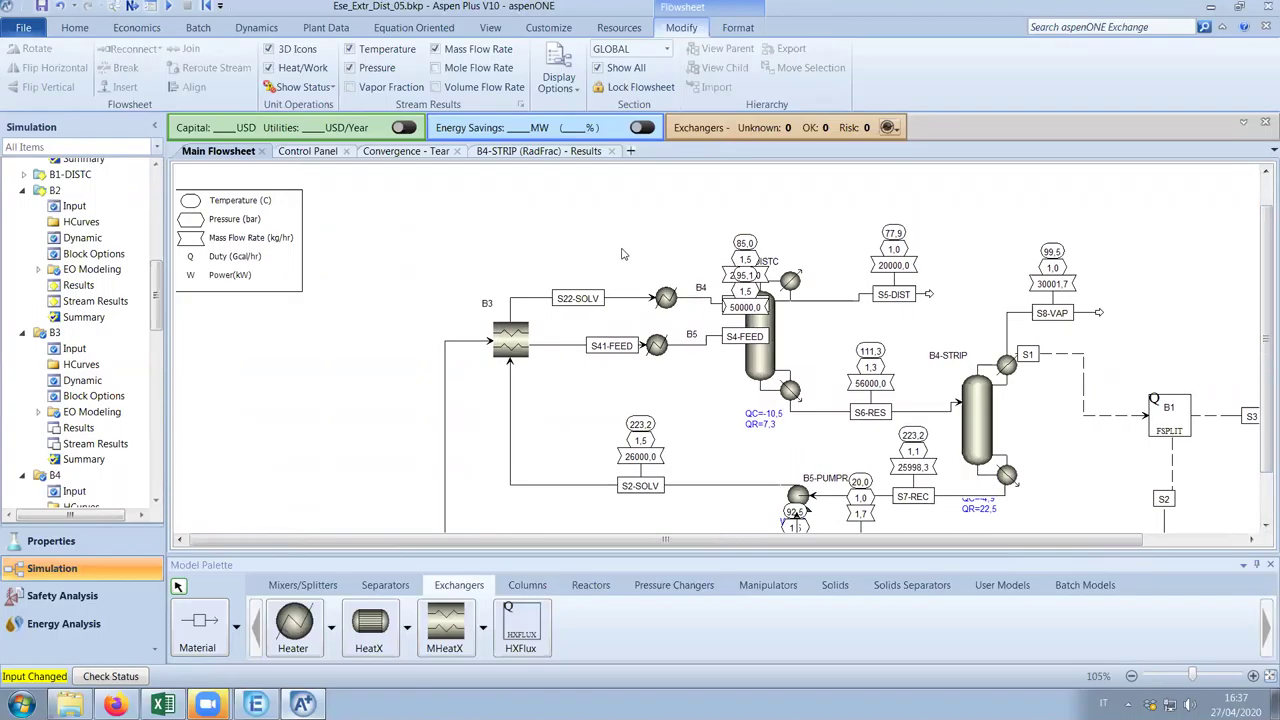
{"action": "scroll", "coordinate": [621, 254], "scroll_direction": "up", "scroll_amount": 3}
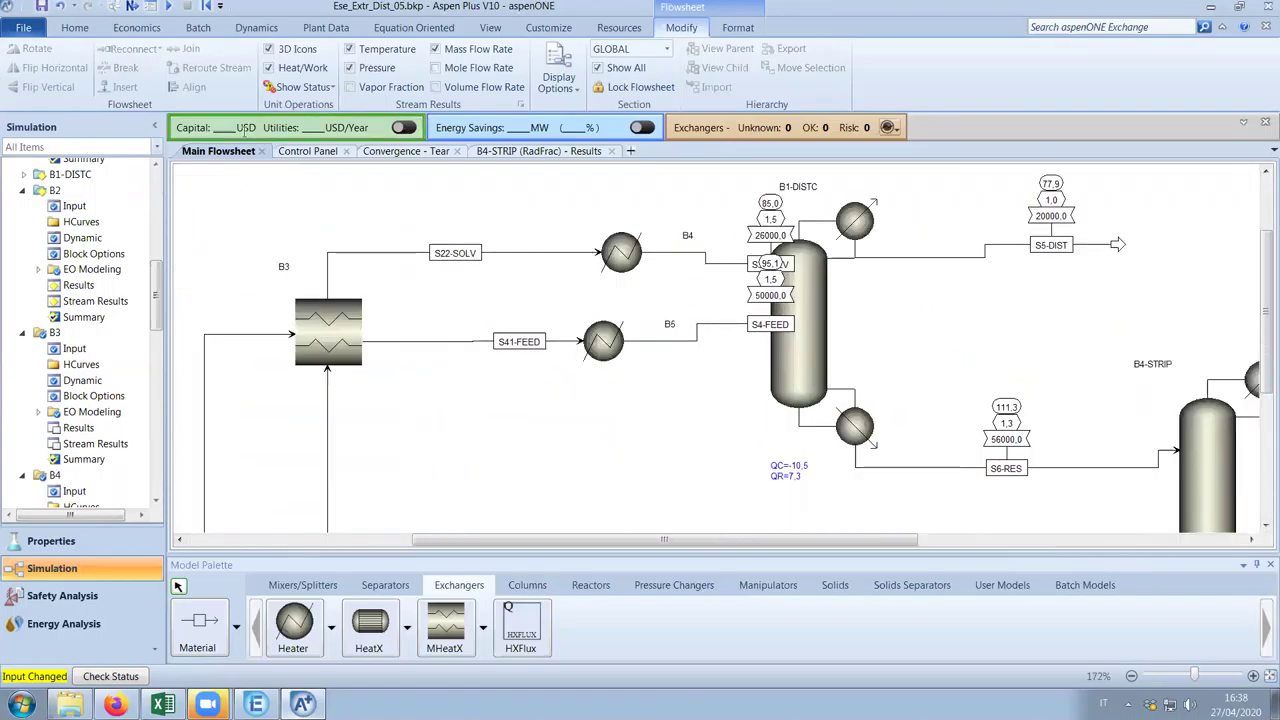
{"action": "left_click", "coordinate": [296, 155]}
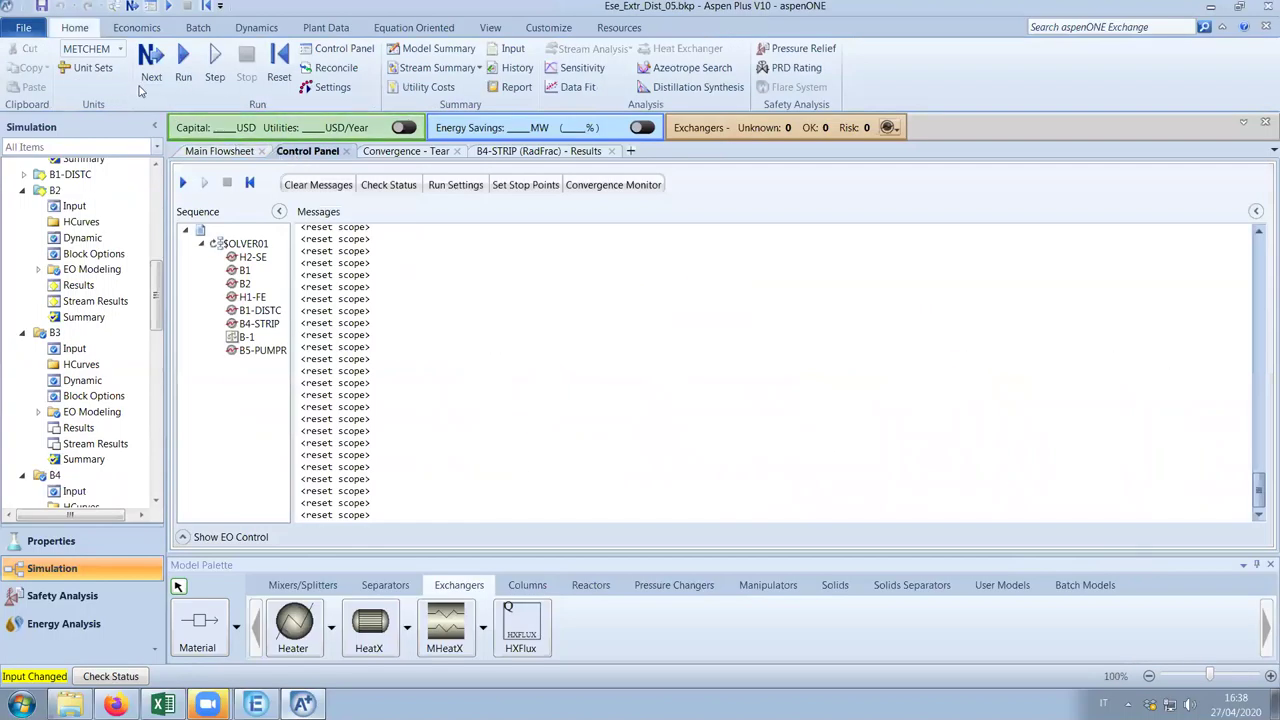
{"action": "left_click", "coordinate": [151, 62]}
{"action": "left_click", "coordinate": [721, 395]}
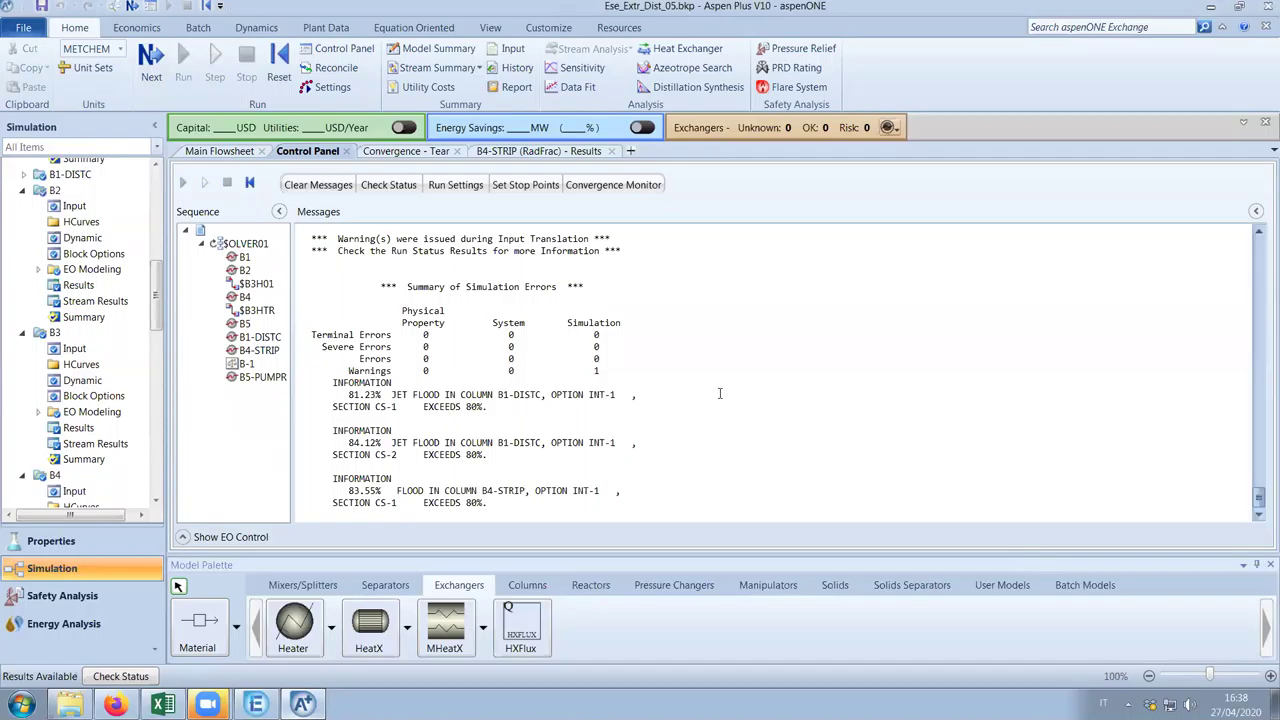
Compare the flowsheet results around exchanger B3 with the temperatures of Heat Exchanger E-100 in Aspen Energy Analyzer, and return to Aspen Plus
{"action": "left_click", "coordinate": [224, 152]}
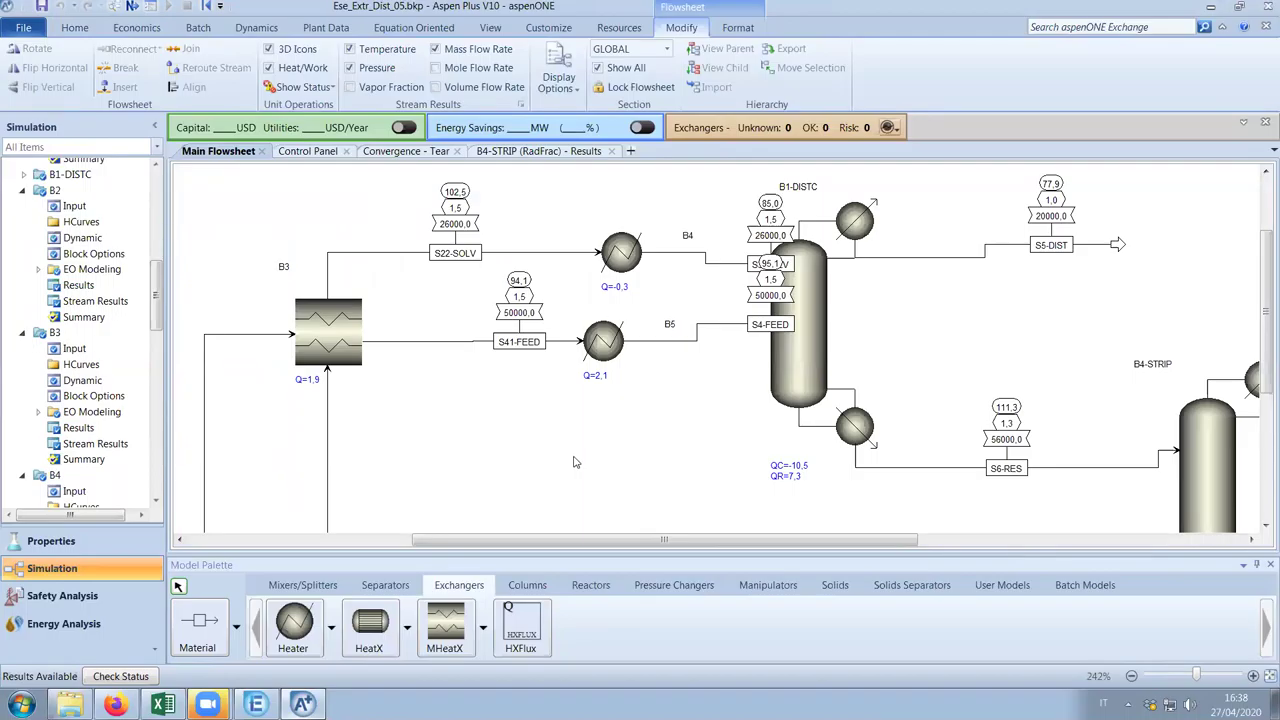
{"action": "scroll", "coordinate": [573, 461], "scroll_direction": "down", "scroll_amount": 1}
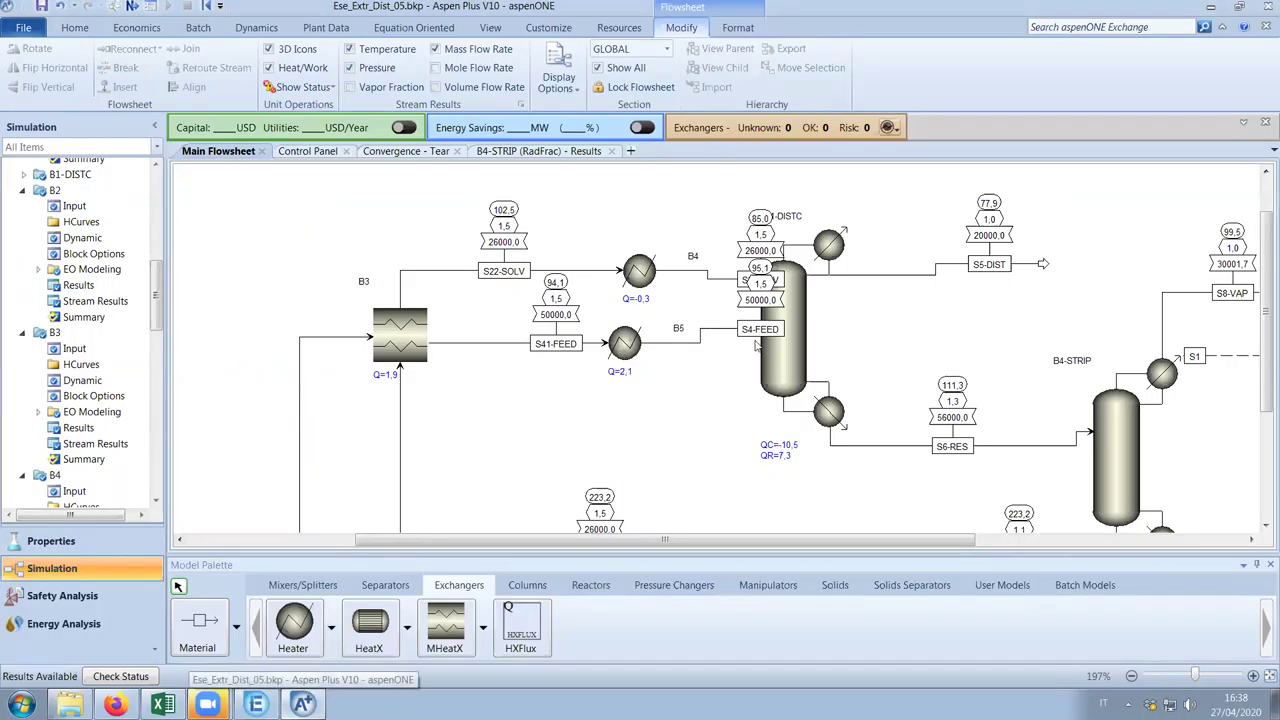
{"action": "left_click", "coordinate": [256, 704]}
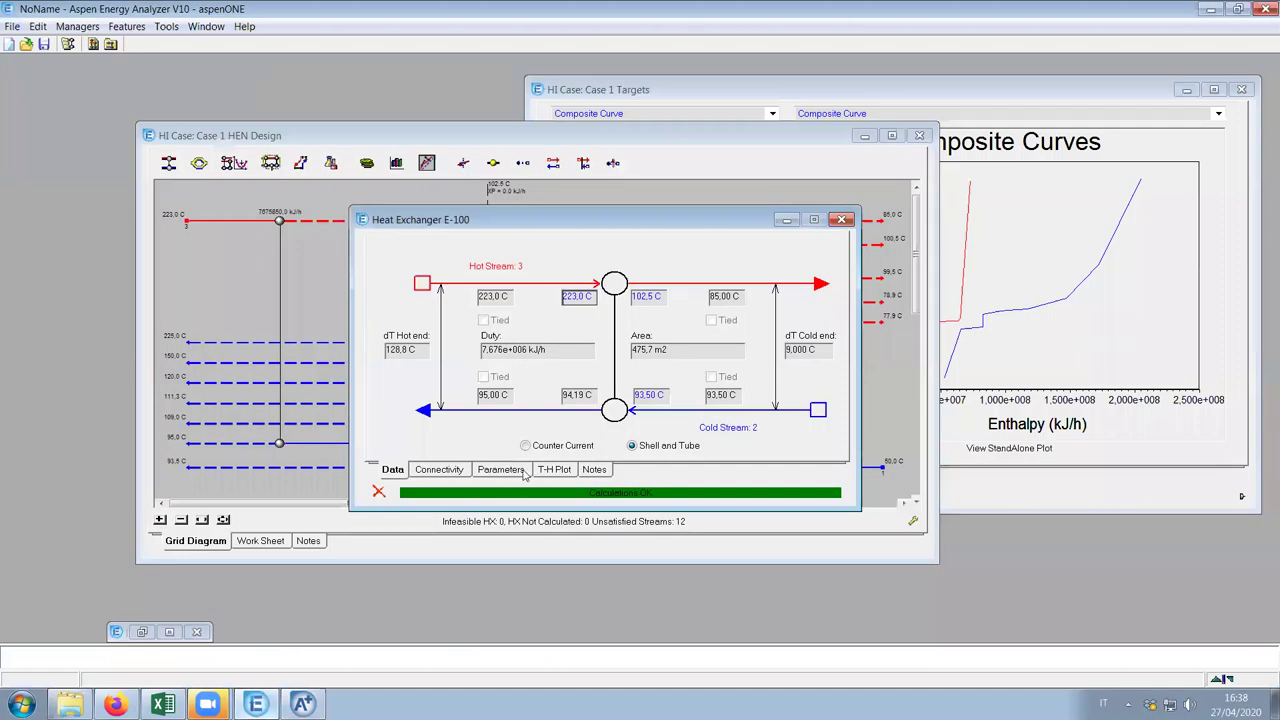
{"action": "mouse_move", "coordinate": [578, 400]}
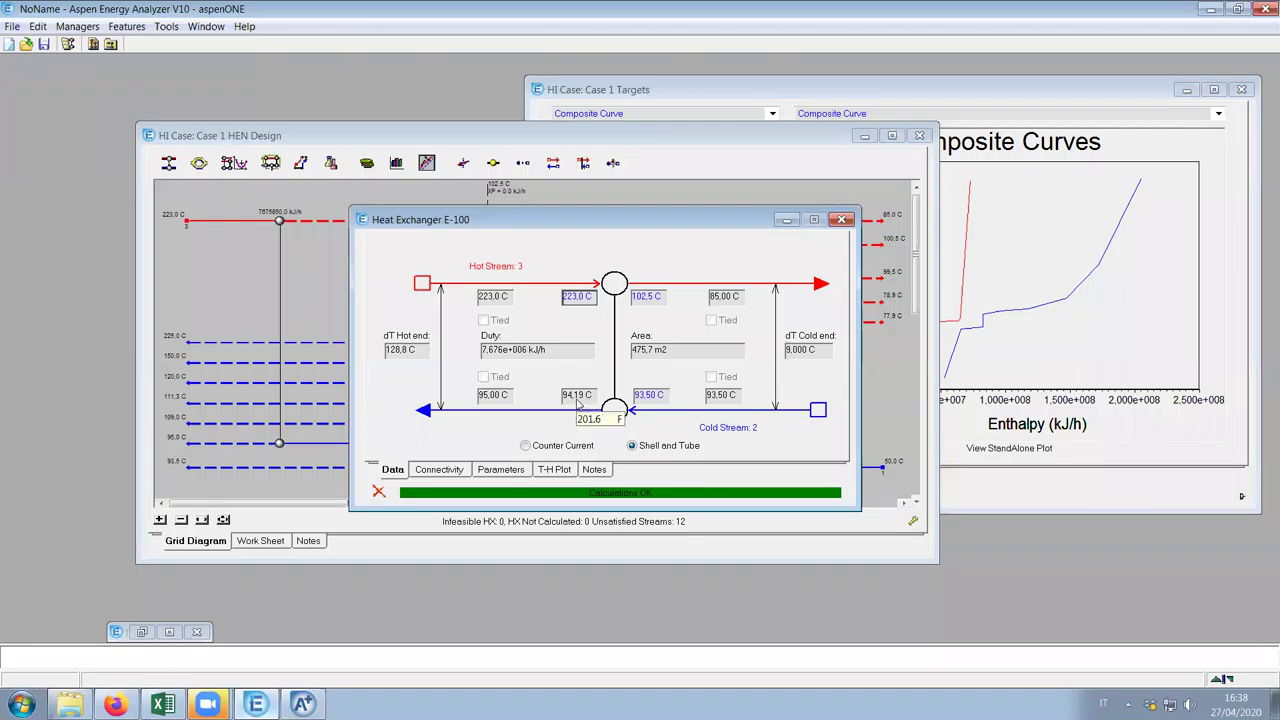
{"action": "key", "text": "alt+Tab"}
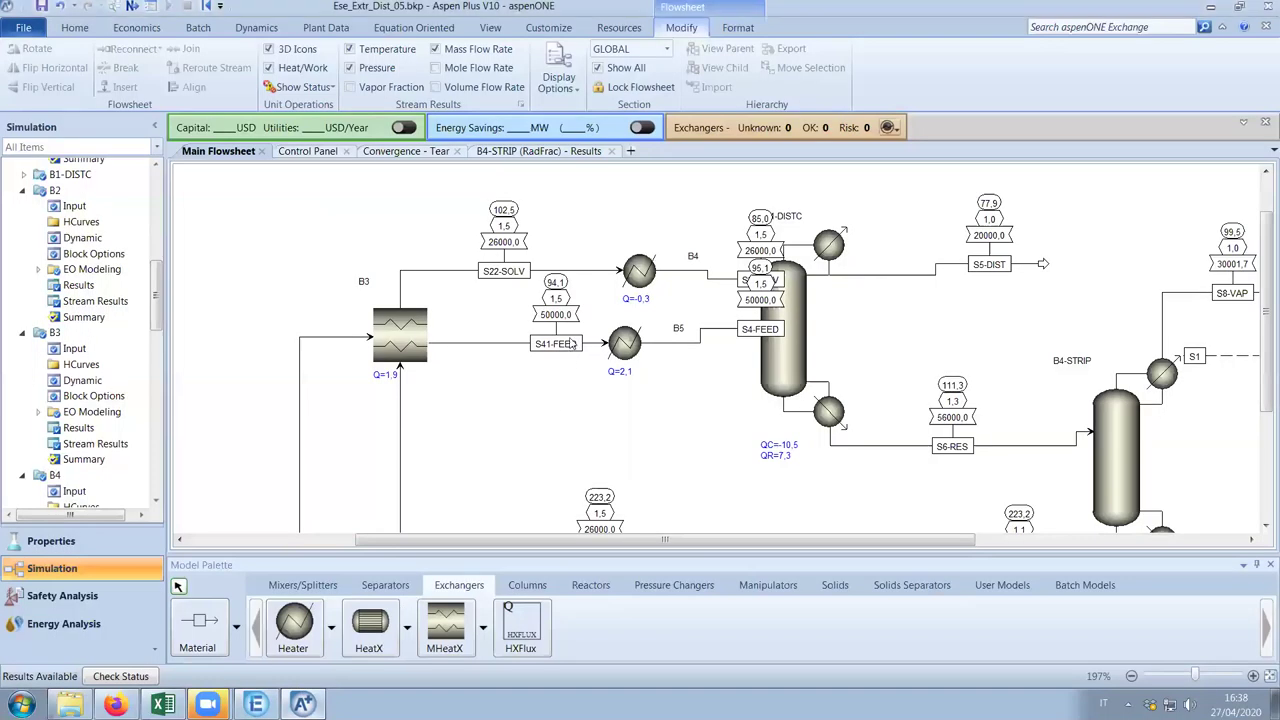